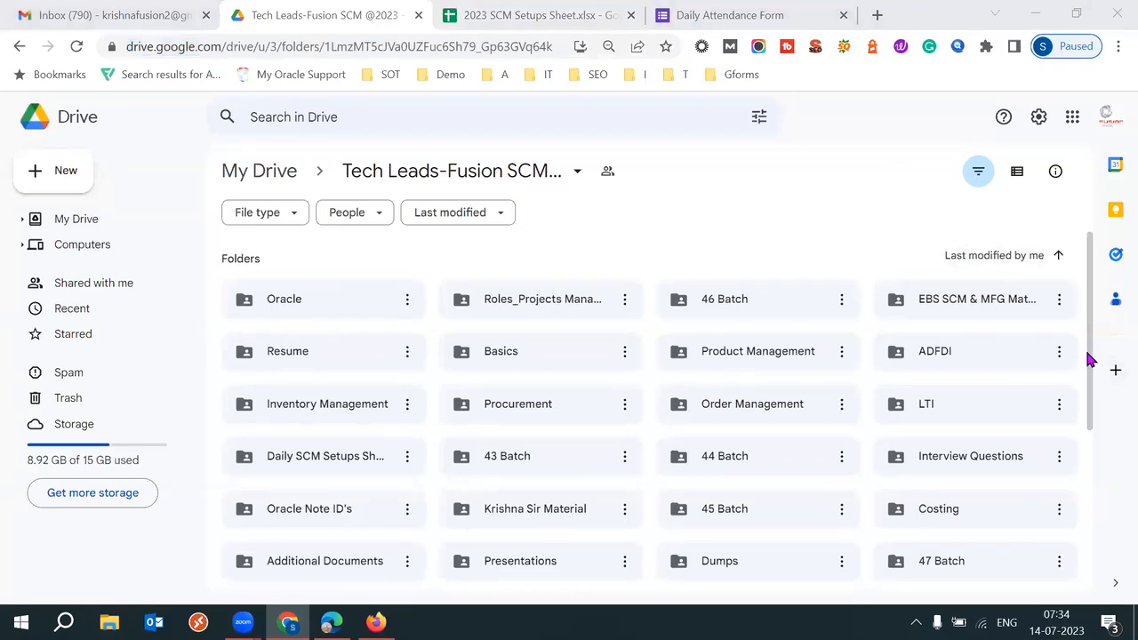
Step: Open the Costing folder and select the Costing Setups and Costing Setups.xlsx files
left_click(962, 509)
double_click(963, 508)
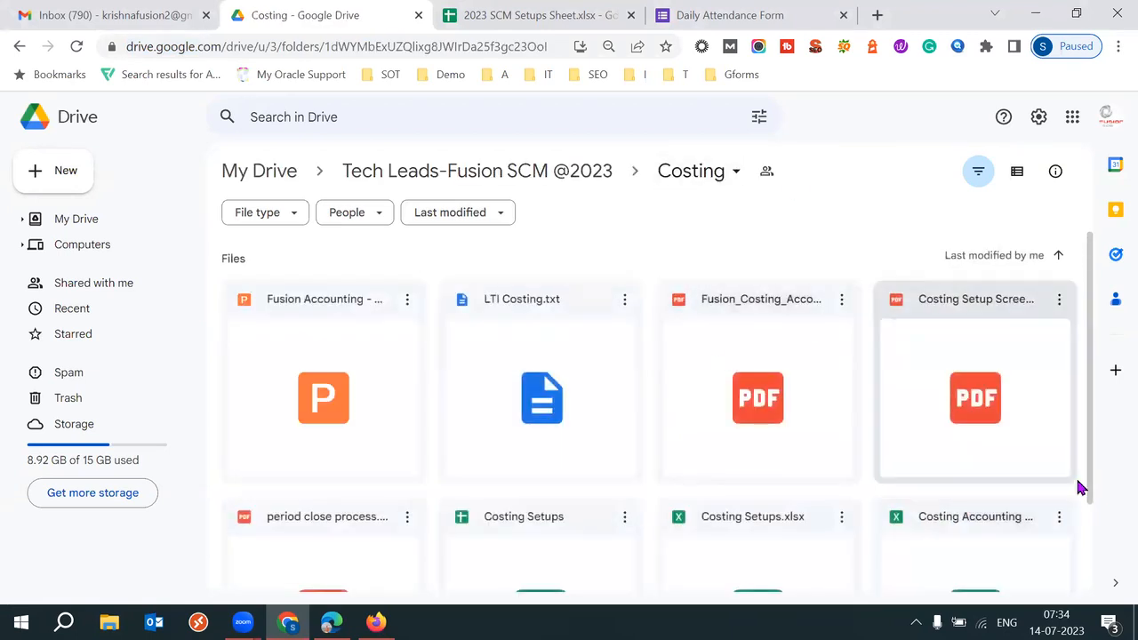
left_click_drag(1096, 440, 1097, 542)
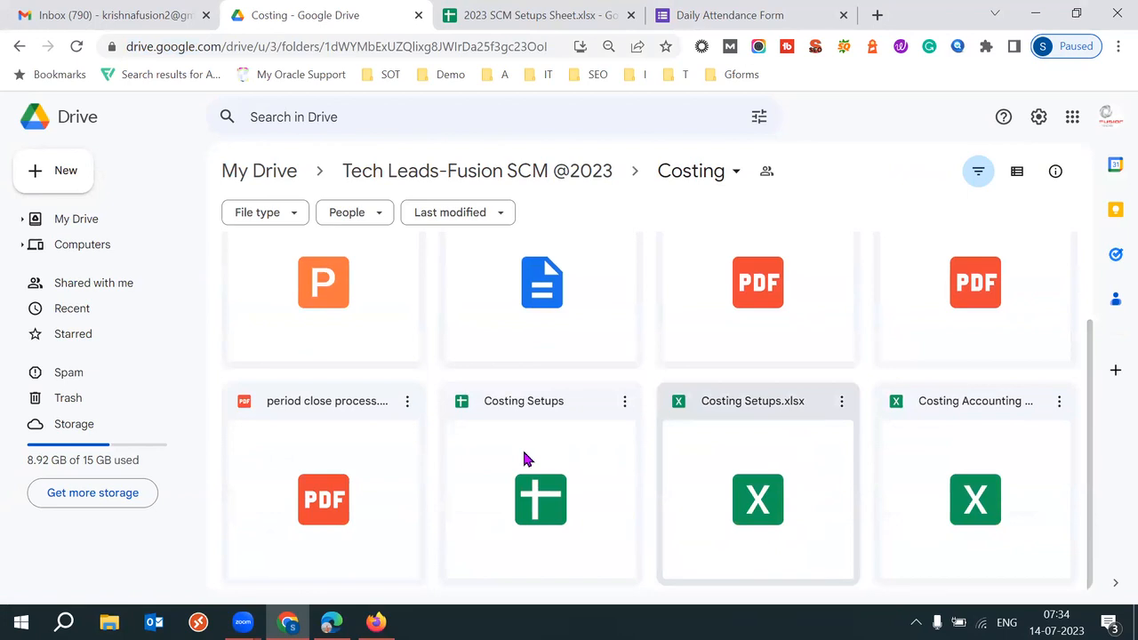
left_click(522, 448)
left_click(745, 469)
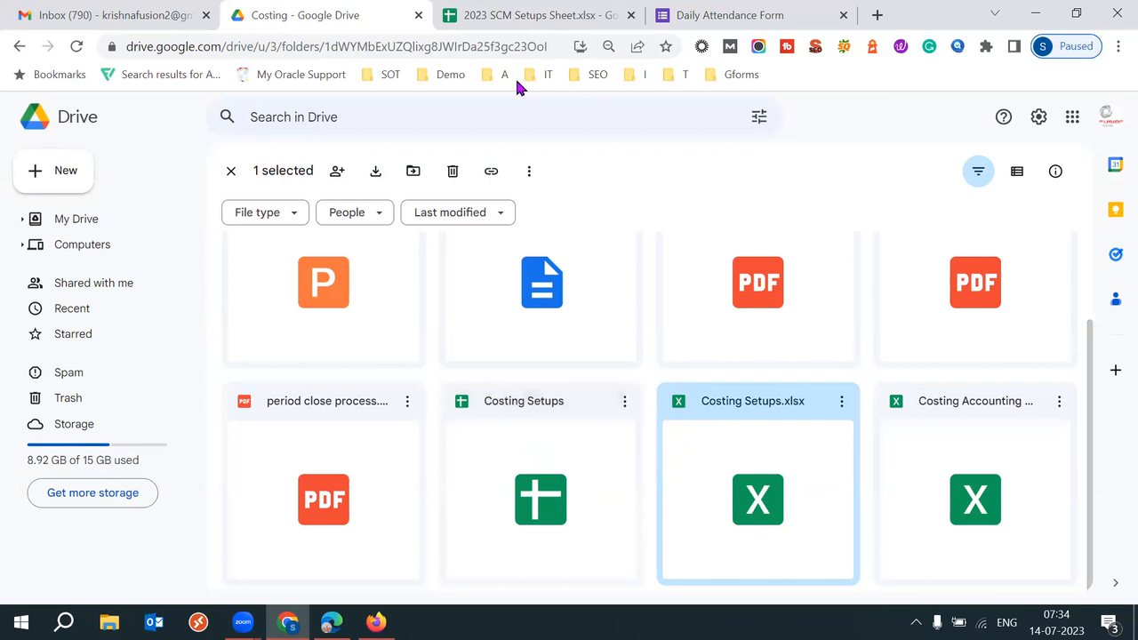
Step: Open both the native Costing Setups sheet and Costing Setups.xlsx in separate tabs
double_click(557, 427)
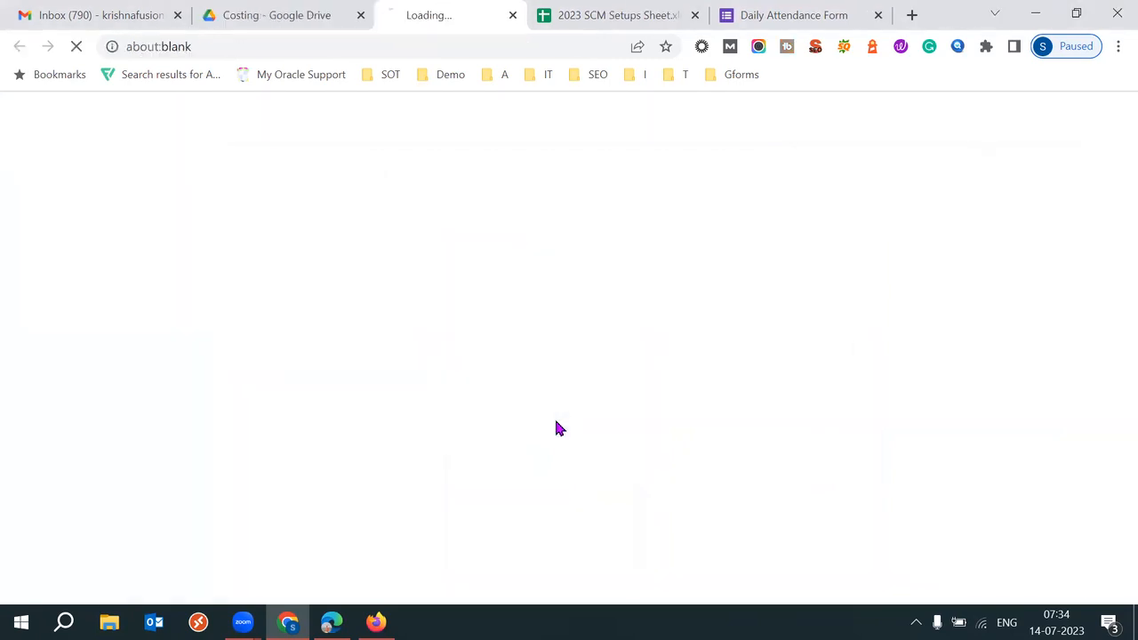
left_click(279, 11)
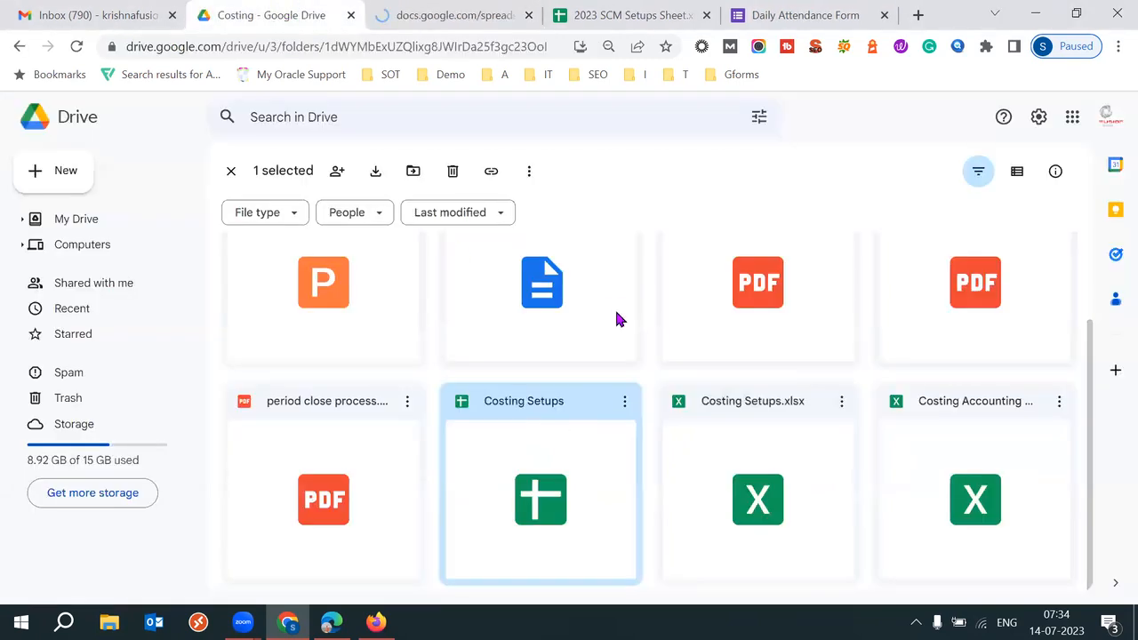
left_click(626, 402)
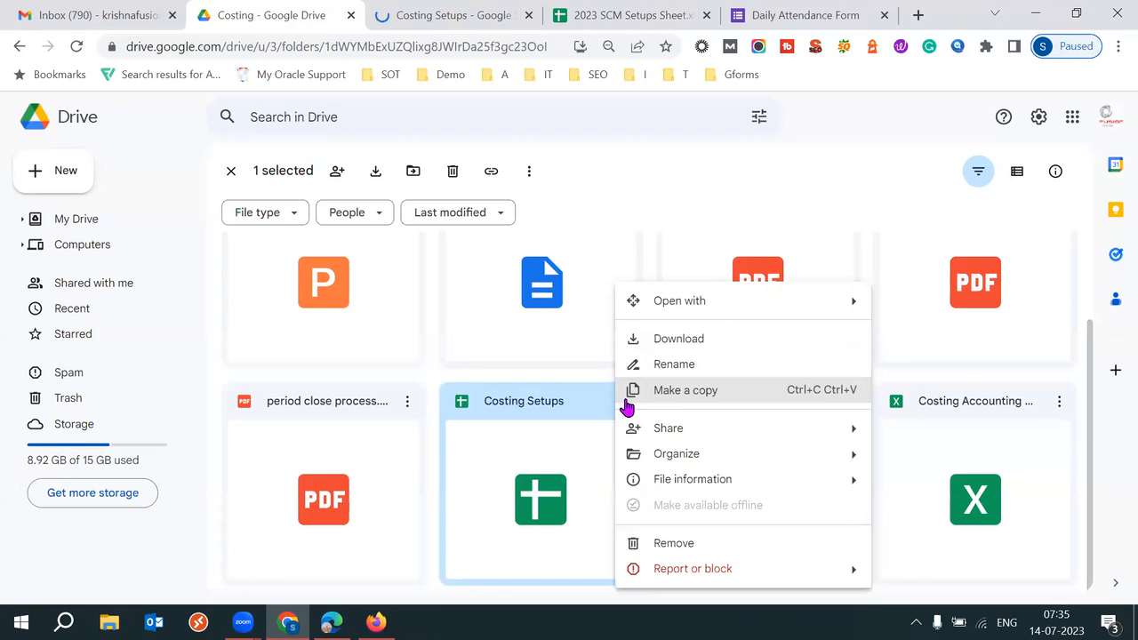
left_click(455, 18)
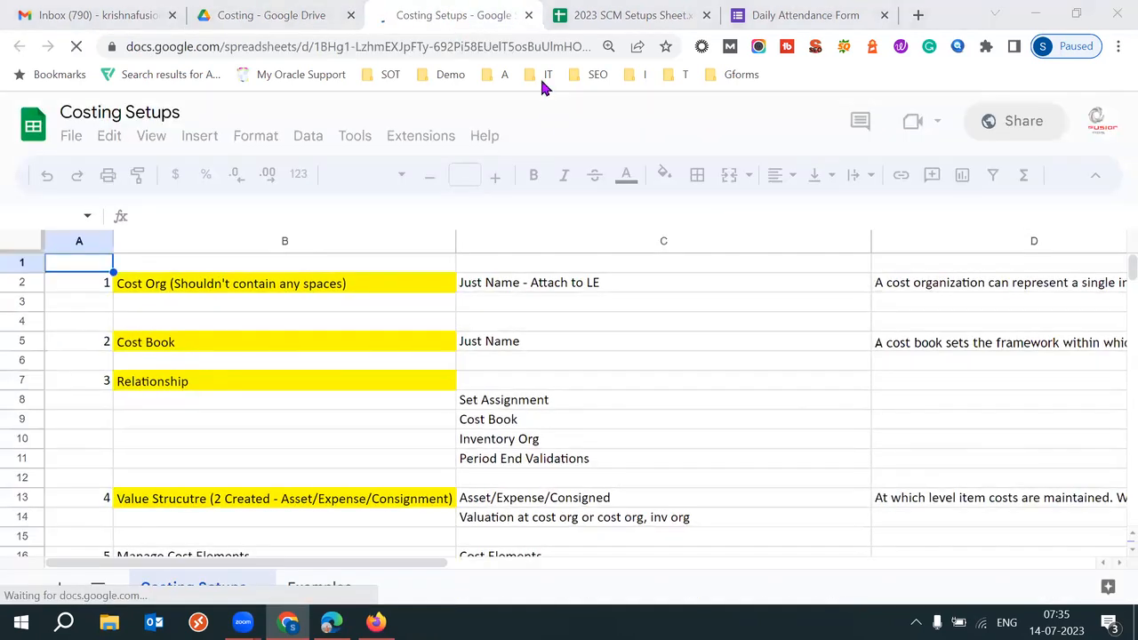
key("ctrl+shift+Tab")
double_click(766, 500)
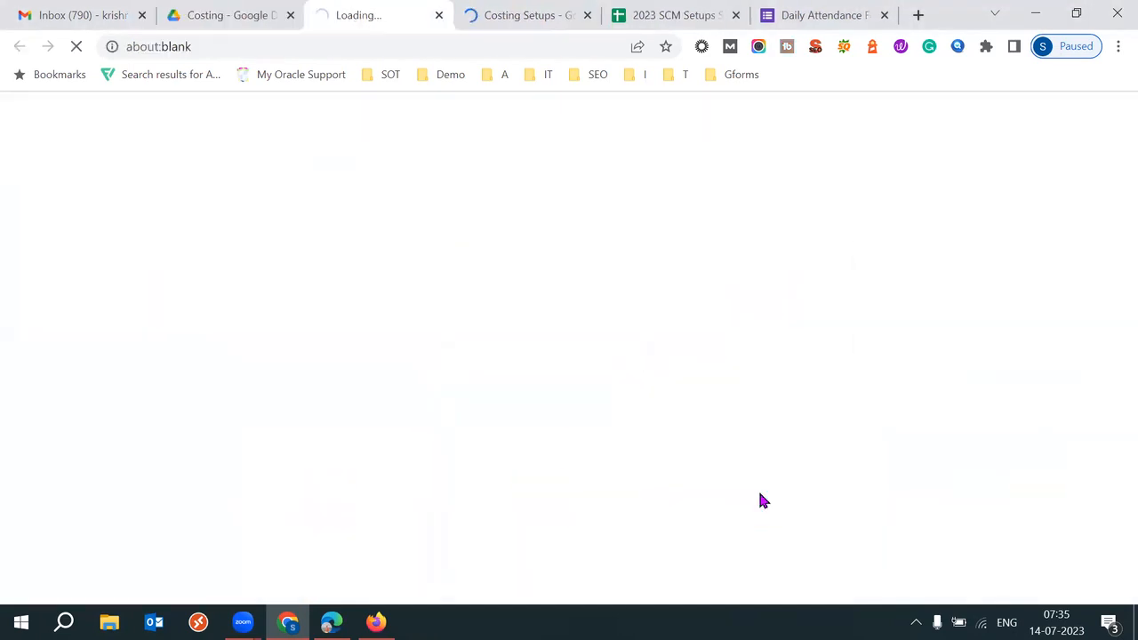
left_click(541, 7)
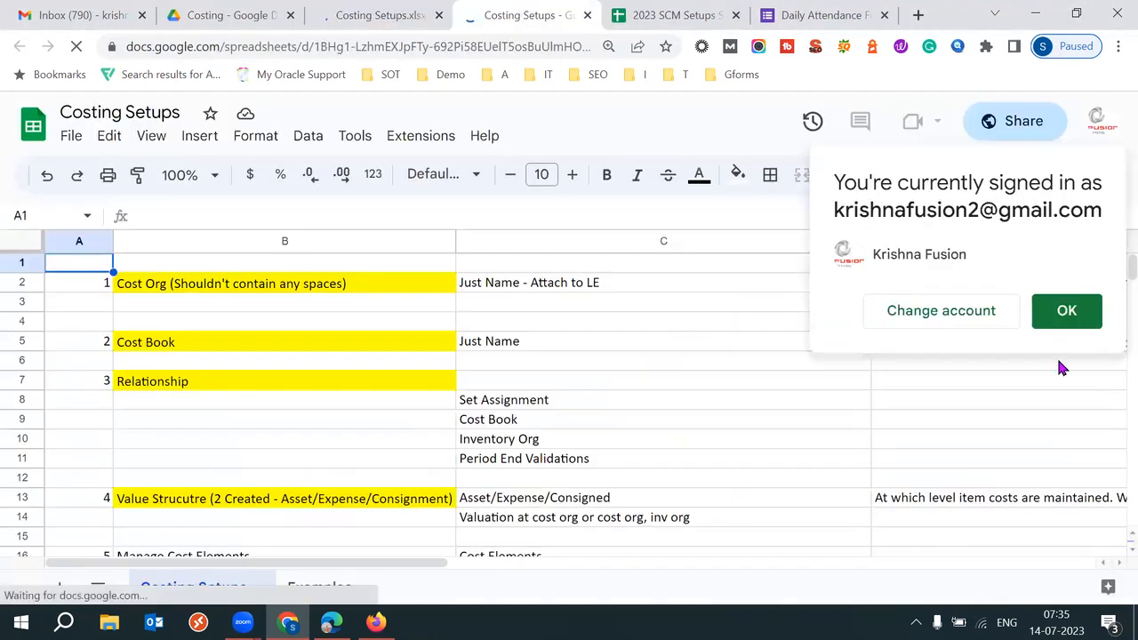
left_click(1062, 322)
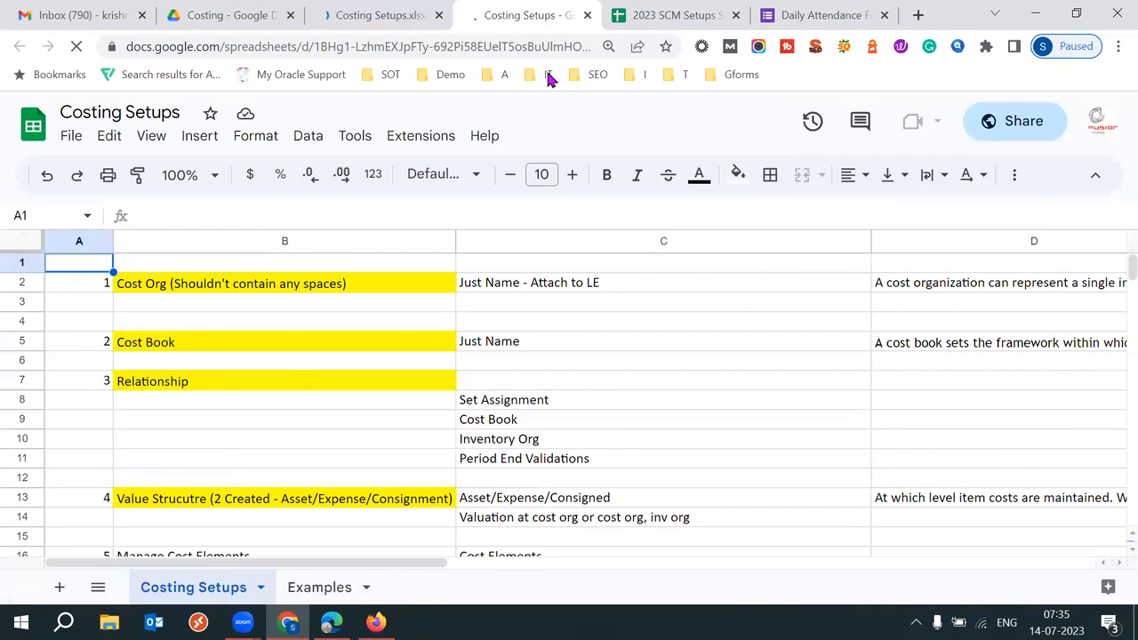
key("ctrl+shift+Tab")
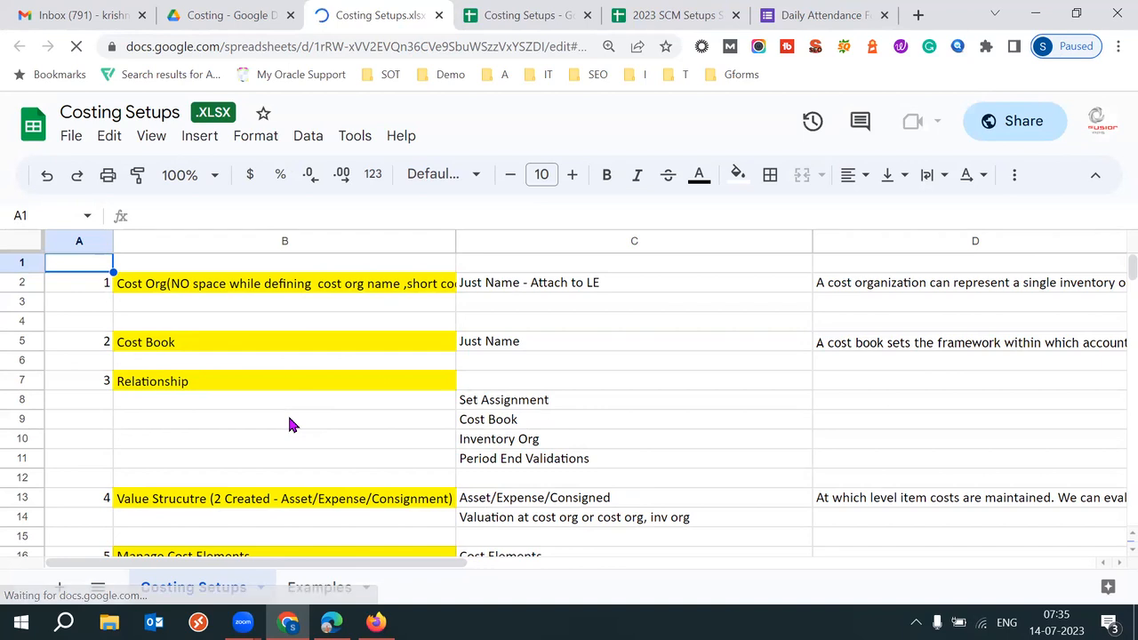
Step: In Costing Setups.xlsx, step down column B from Cost Book to the Sales Order Pick entries
left_click(283, 351)
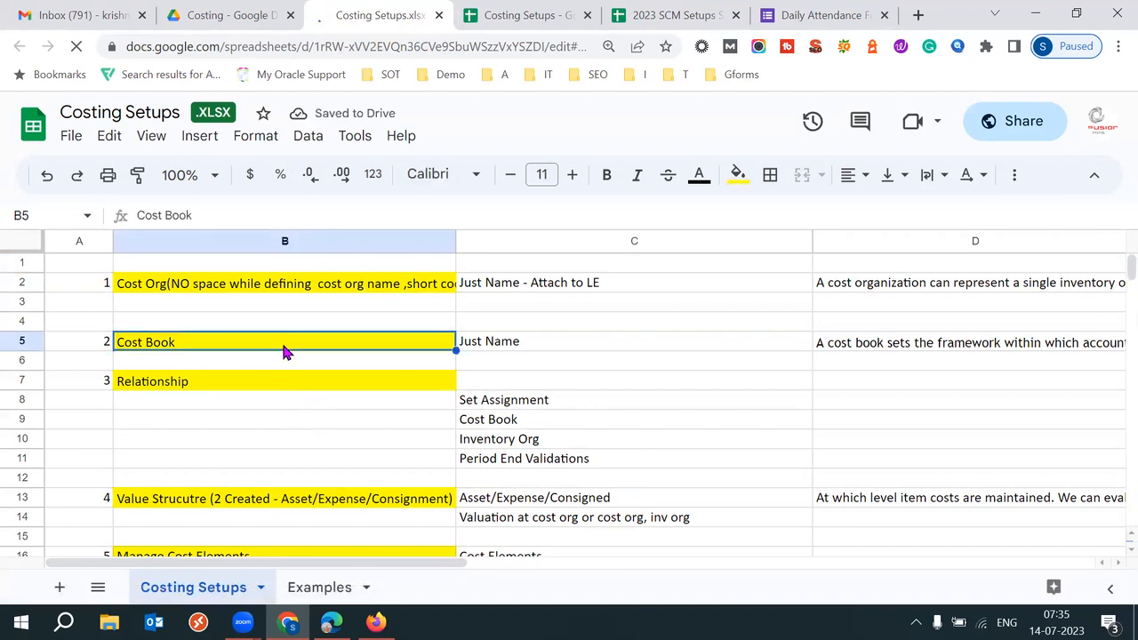
key("Down")
key("Down")
key("Down")
key("Down")
key("Down")
key("Down")
key("Down")
key("Down")
key("Down")
key("Down")
key("Down")
key("Down")
key("Down")
key("Down")
key("Down")
key("Down")
key("Down")
key("Down")
key("Down")
key("Down")
key("Down")
key("Down")
key("Down")
key("Down")
key("Down")
key("Down")
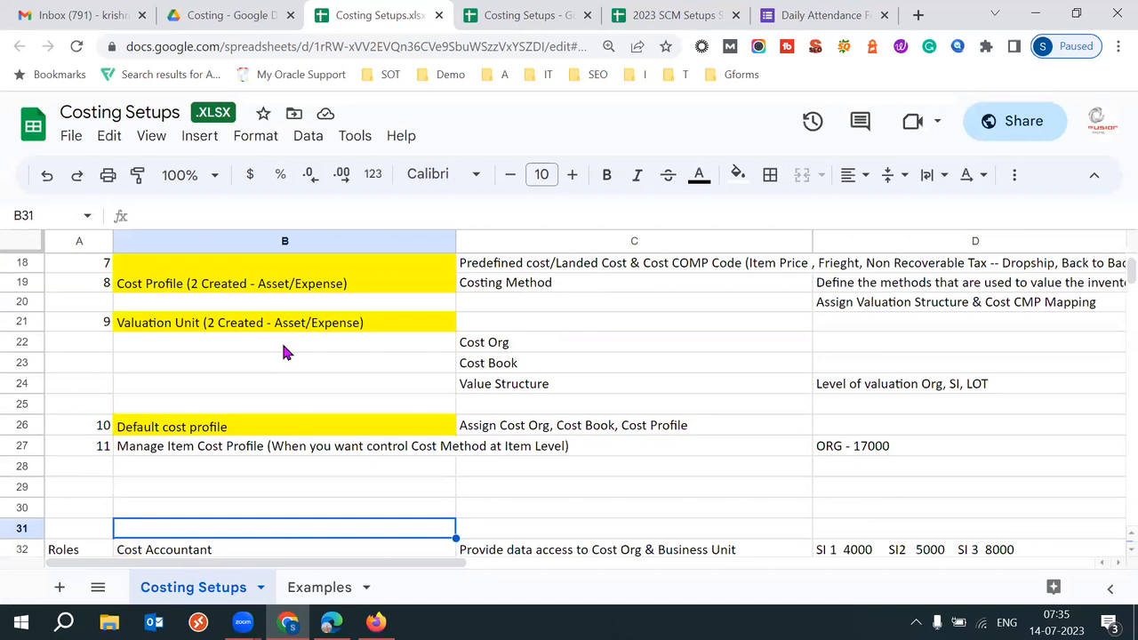
key("Down")
key("Down")
key("Down")
key("Down")
key("Down")
key("Down")
key("Down")
key("Down")
key("Down")
key("Down")
key("Down")
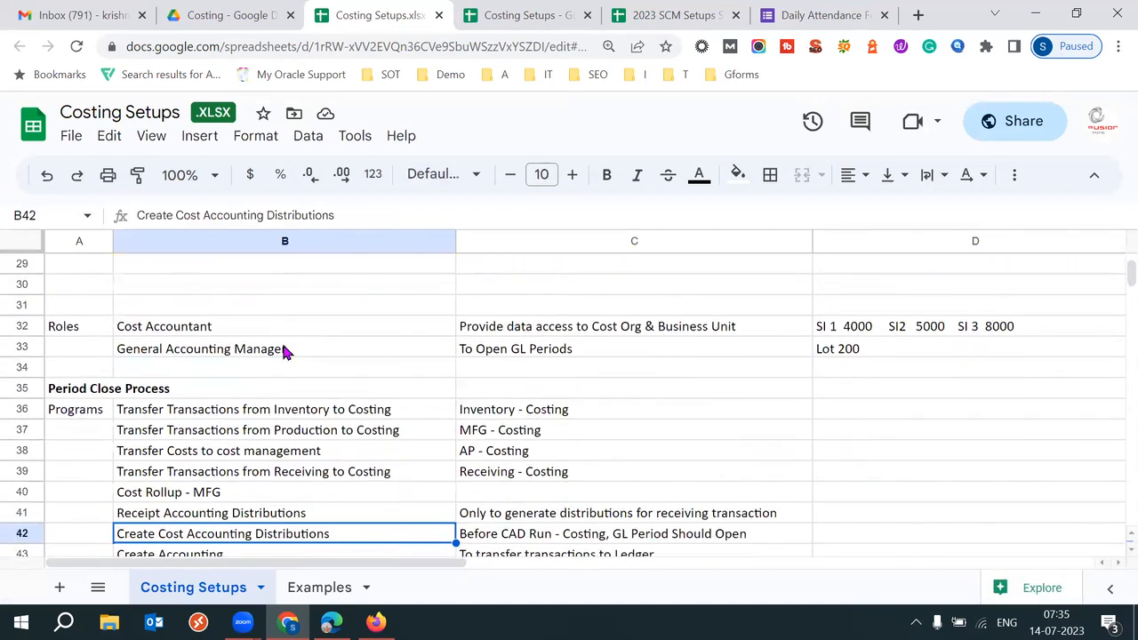
key("Down")
key("Down")
key("Down")
key("Down")
key("Down")
key("Down")
key("Down")
key("Down")
key("Down")
key("Down")
key("Down")
key("Down")
key("Down")
key("Down")
key("Down")
key("Down")
key("Down")
key("Down")
key("Down")
key("Down")
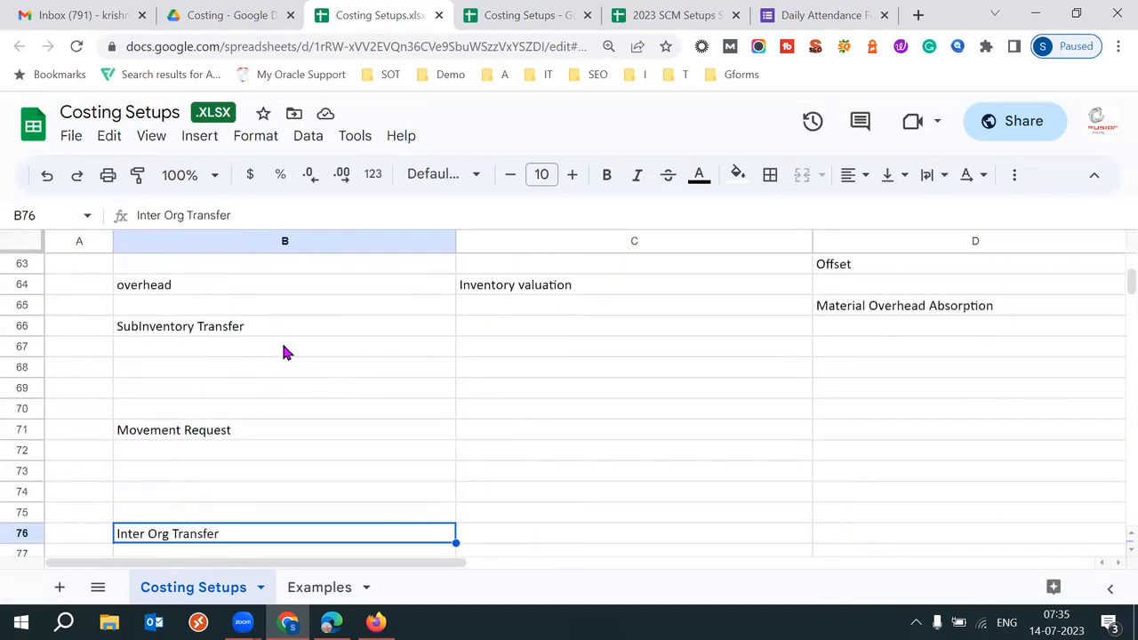
key("Down")
key("Down")
key("Down")
key("Down")
key("Down")
key("Down")
key("Down")
key("Down")
key("Down")
key("Down")
key("Down")
key("Down")
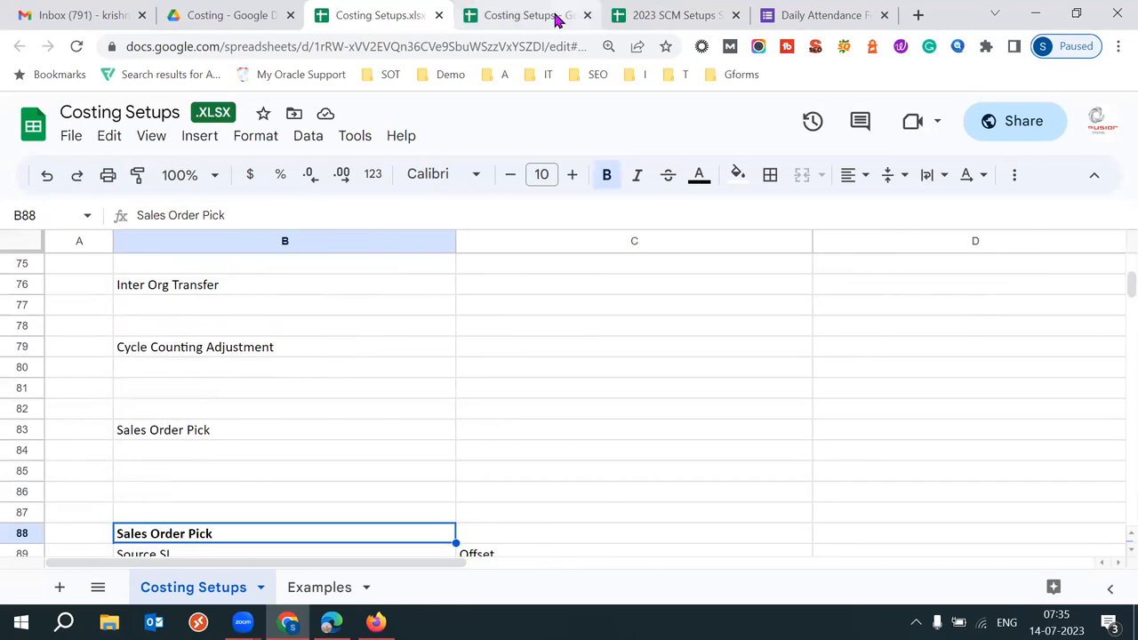
Step: Page through column B of the native Costing Setups sheet, then close it and return to Drive
left_click(556, 18)
left_click(323, 380)
scroll(325, 382, "down", 3)
left_click(325, 383)
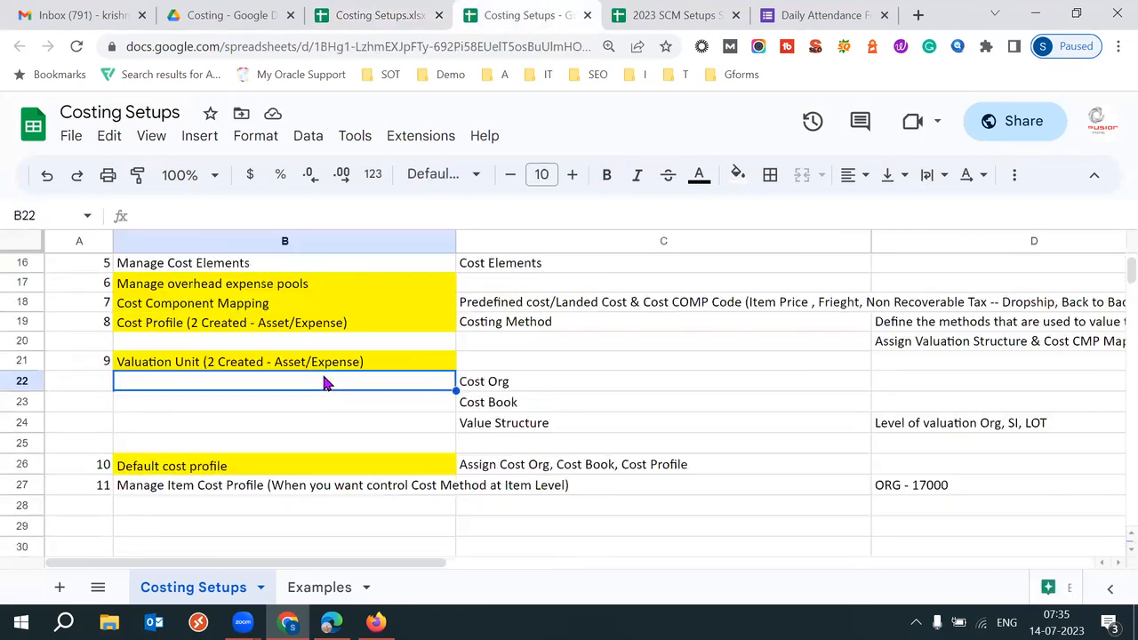
key("Page_Down")
key("Page_Down")
key("Page_Down")
key("Page_Down")
key("Page_Down")
key("Page_Down")
key("Page_Down")
key("Page_Down")
key("Page_Down")
left_click(587, 15)
left_click(238, 7)
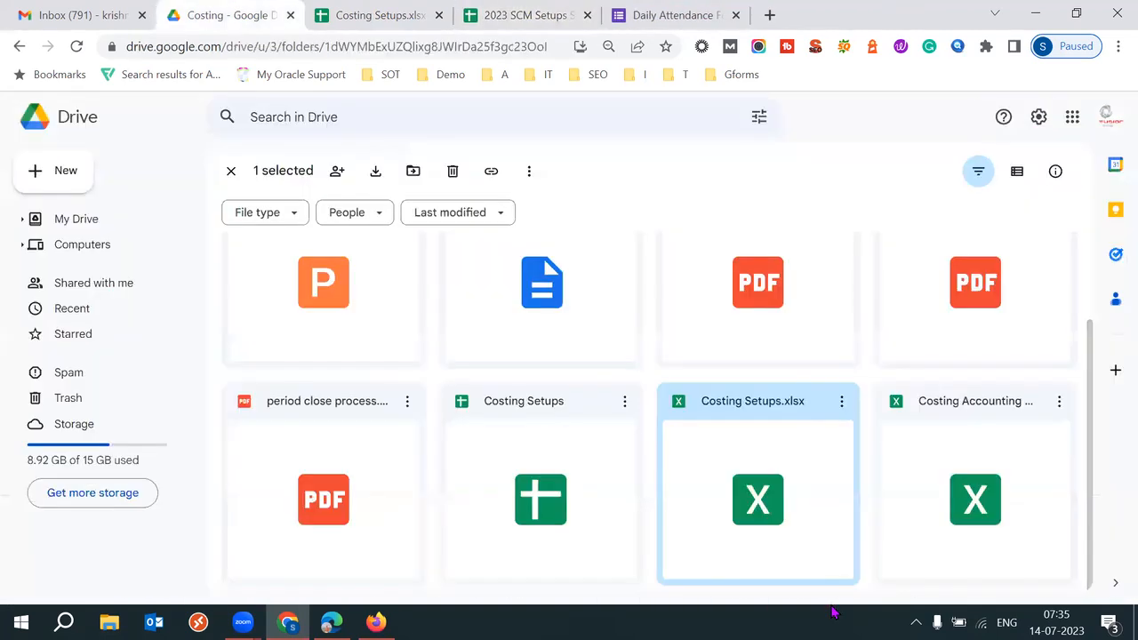
Step: Move Costing Setups.xlsx to the trash and send its open tab to the Sheets home screen
right_click(786, 476)
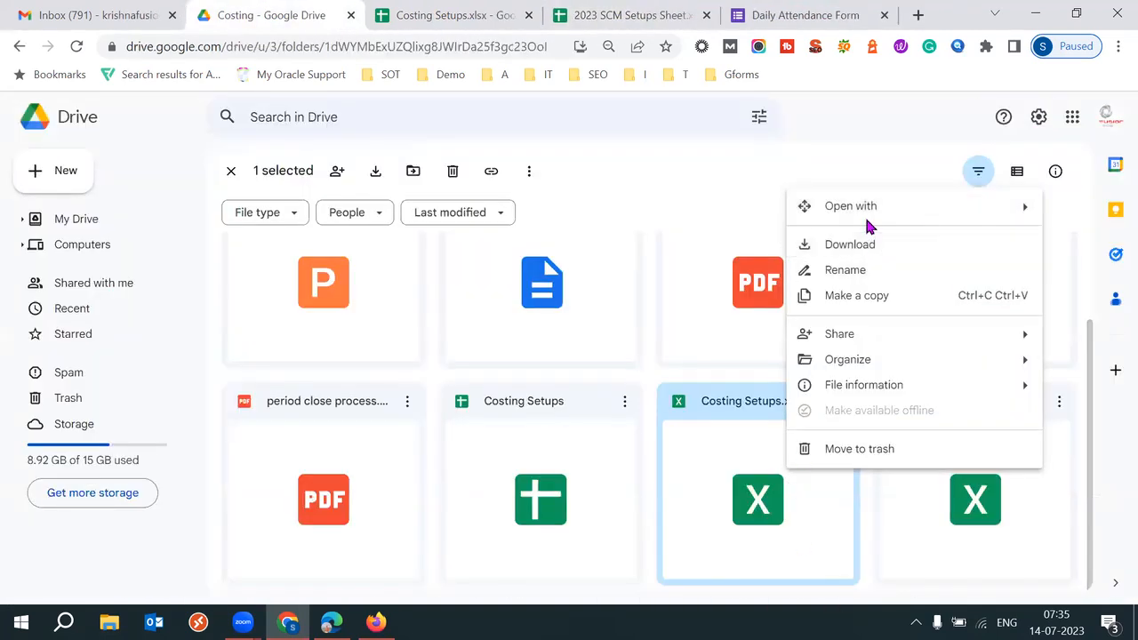
left_click(849, 449)
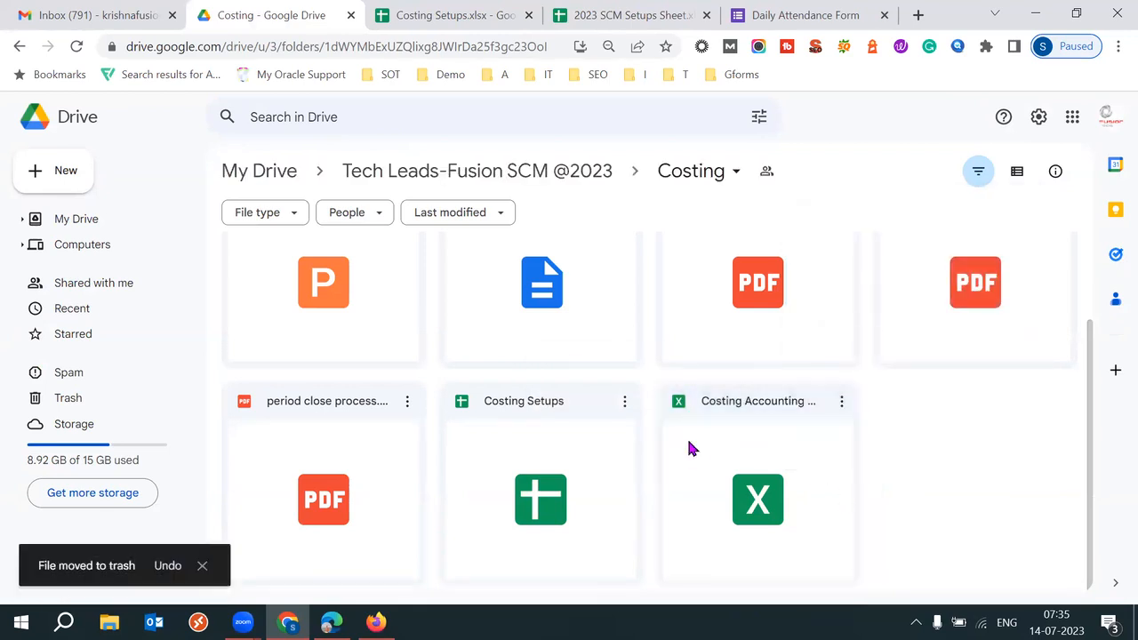
left_click(479, 12)
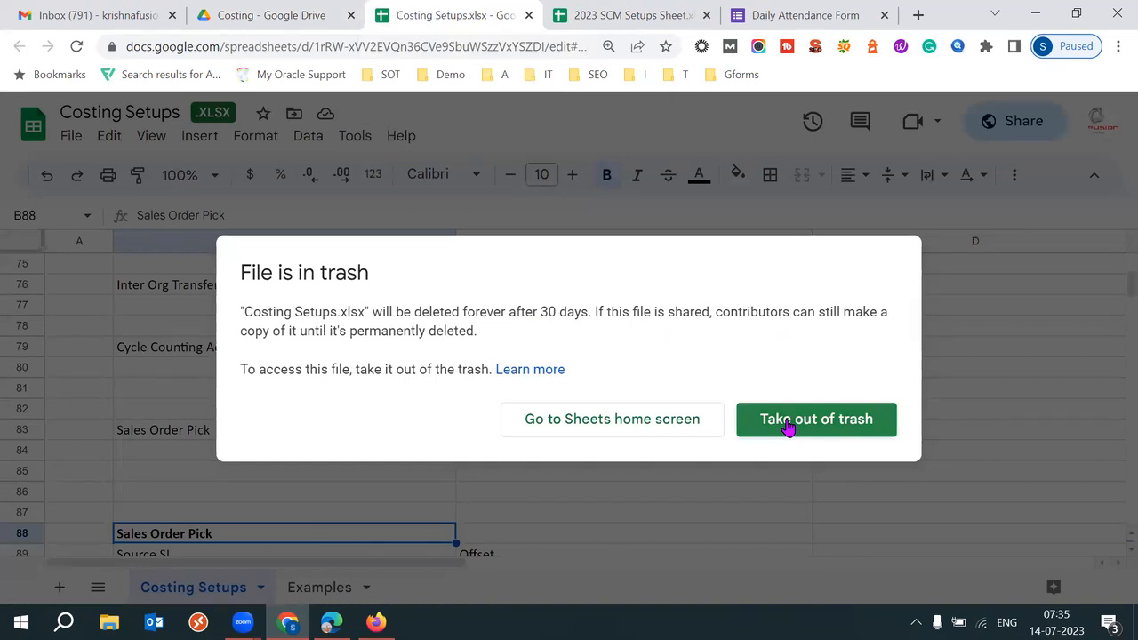
left_click(648, 431)
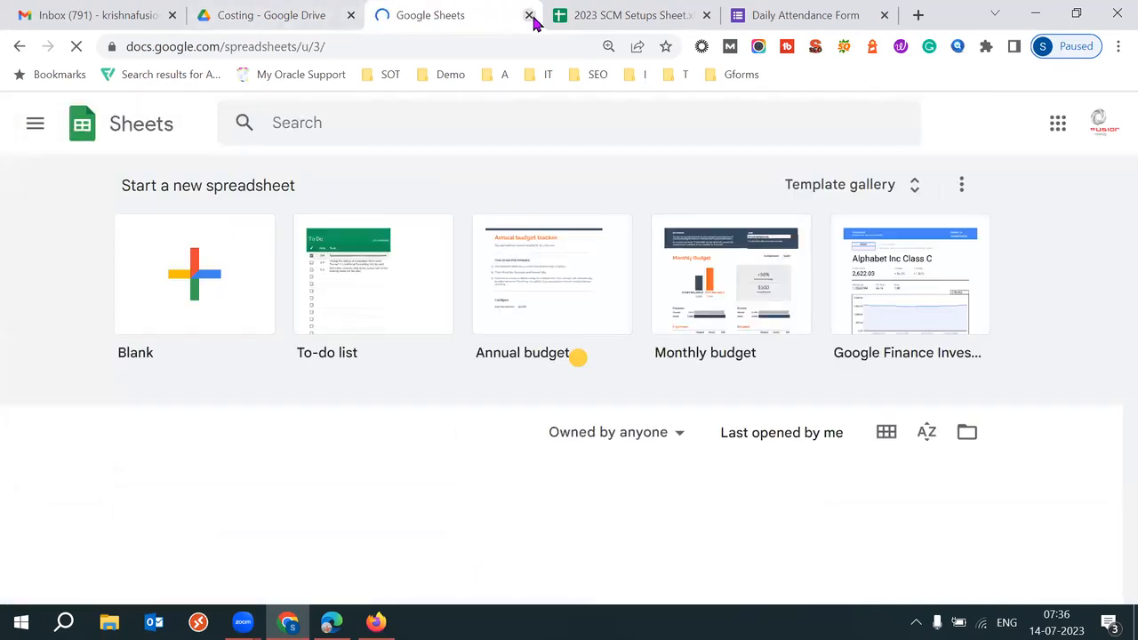
Step: Reopen the native Costing Setups spreadsheet from the Costing folder
left_click(529, 15)
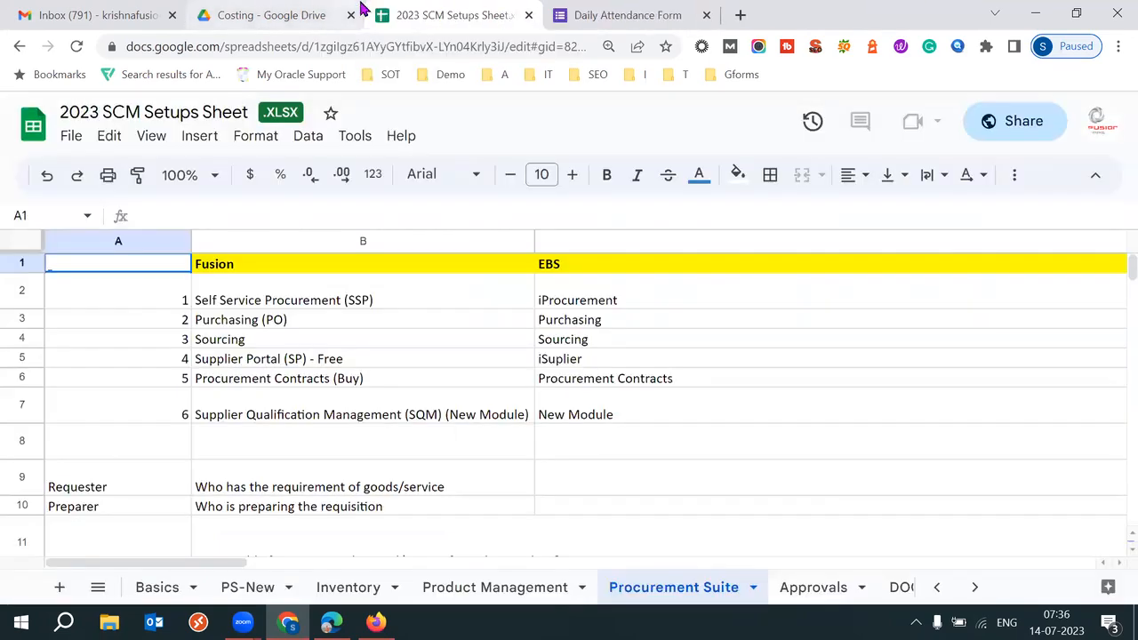
left_click(307, 15)
double_click(569, 469)
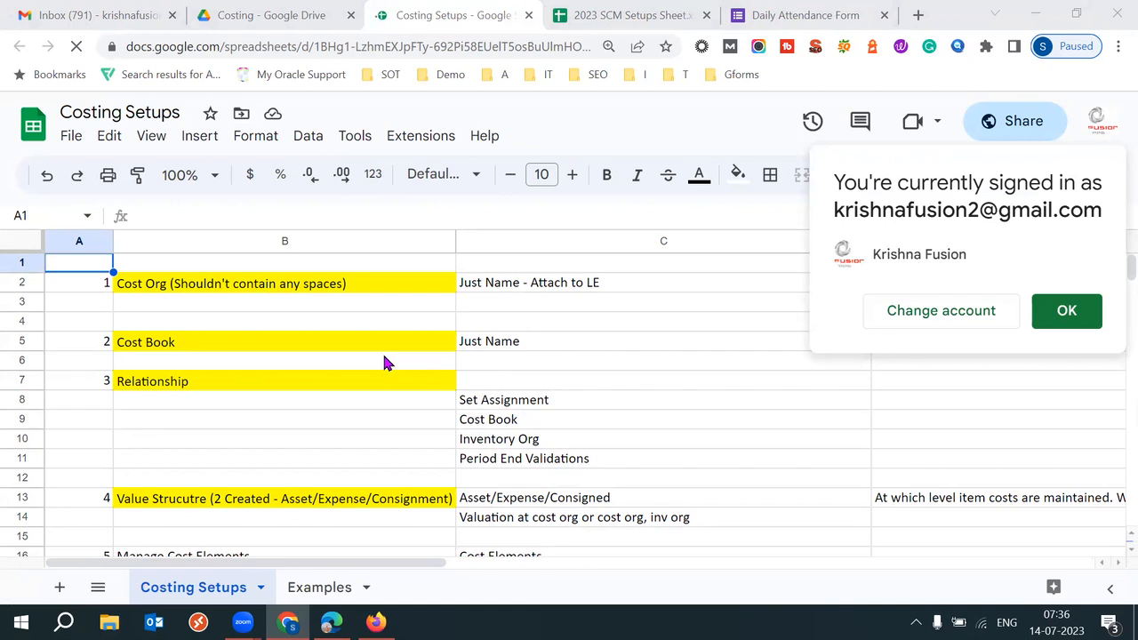
left_click(1067, 311)
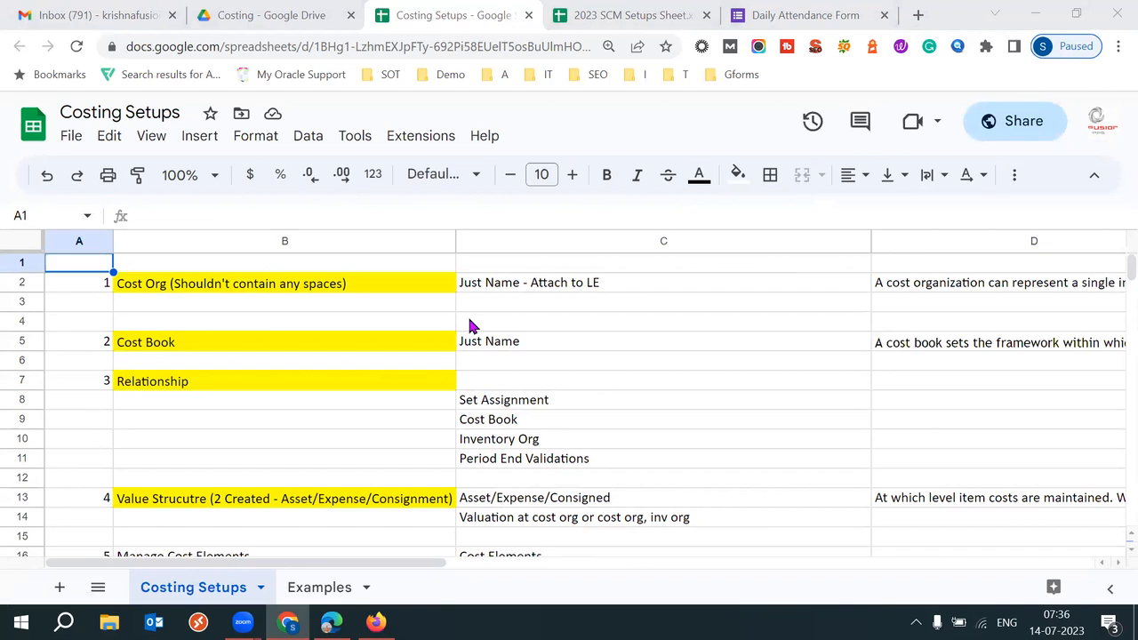
Step: Select the numbered setup steps from A2 down to row 26, across columns A and B
left_click(94, 292)
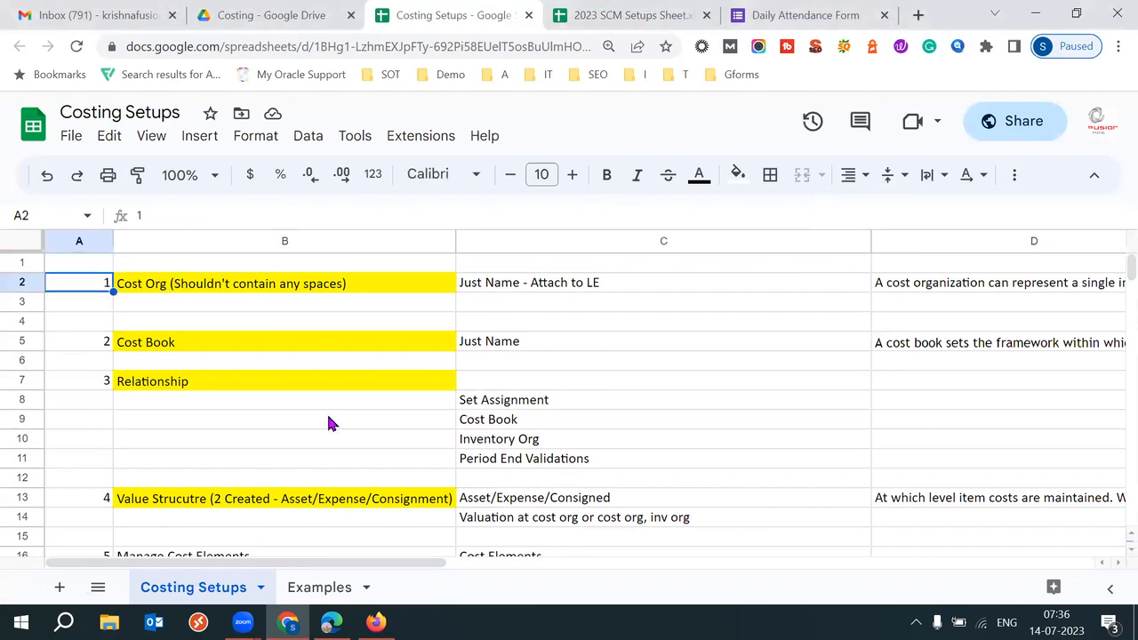
key("shift+Down")
key("shift+Down")
key("shift+Down")
key("shift+Down")
key("shift+Down")
key("shift+Down")
key("shift+Down")
key("shift+Down")
key("shift+Down")
key("shift+Down")
key("shift+Down")
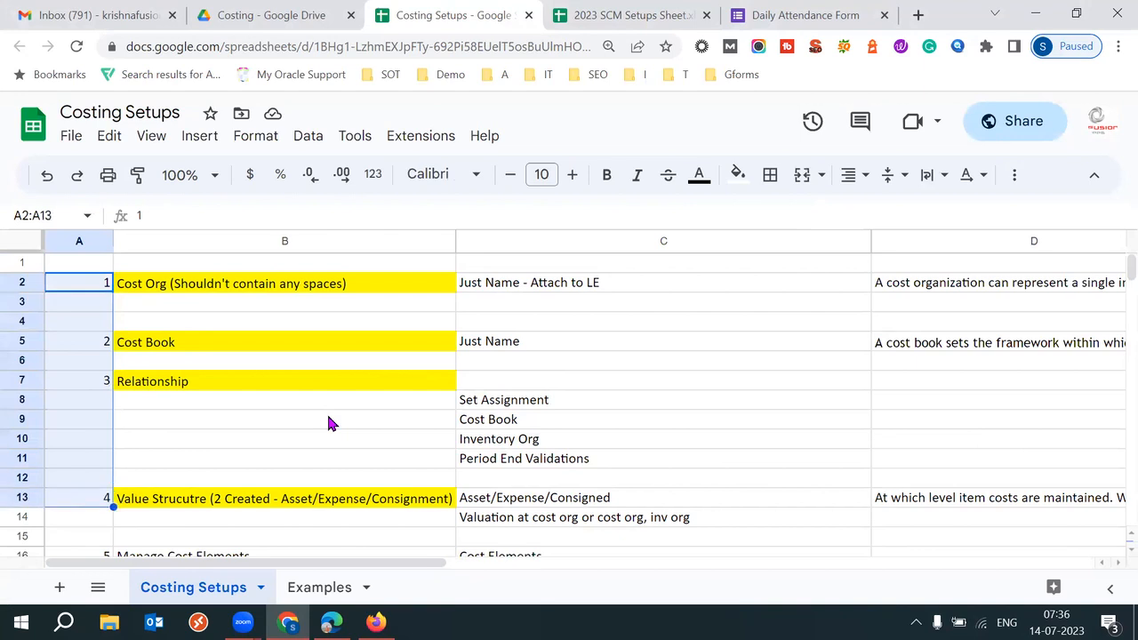
key("shift+Down")
key("shift+Down")
key("shift+Down")
key("shift+Down")
key("shift+Down")
key("shift+Down")
key("shift+Down")
key("shift+Down")
key("shift+Down")
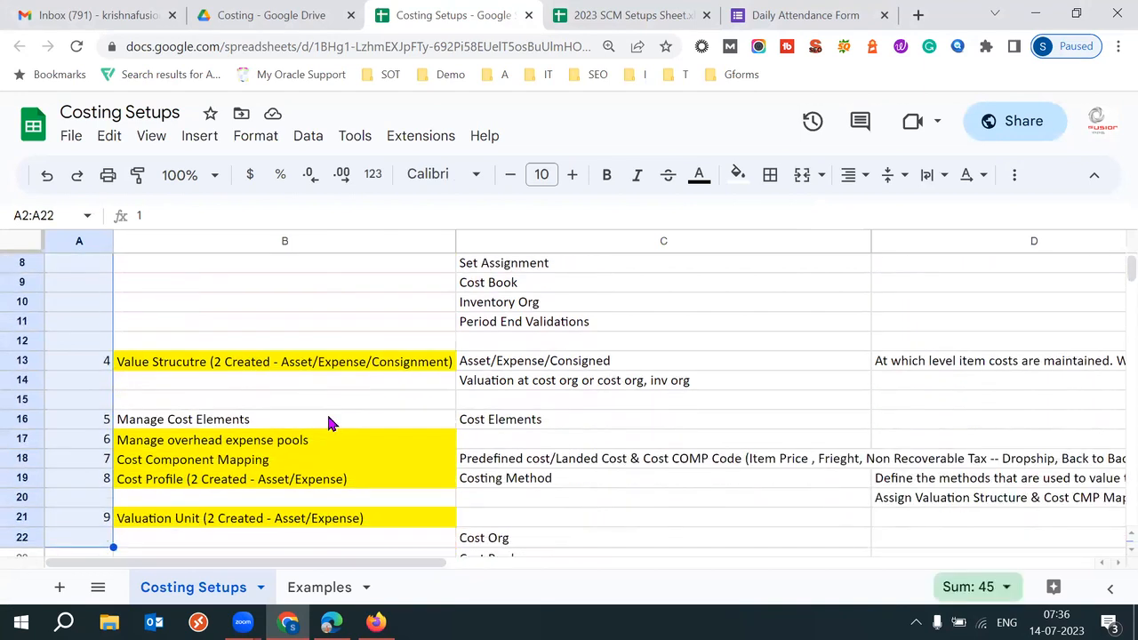
key("shift+Down")
key("shift+Down")
key("shift+Down")
key("shift+Down")
key("shift+Down")
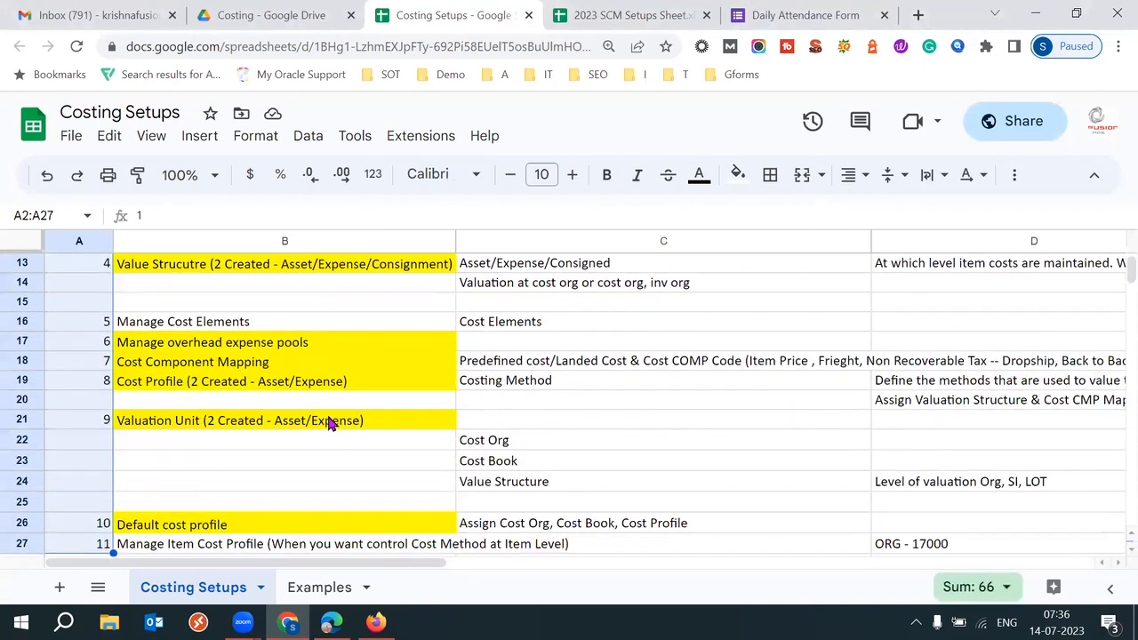
key("shift+Down")
key("shift+Down")
key("shift+Up")
key("shift+Up")
key("shift+Up")
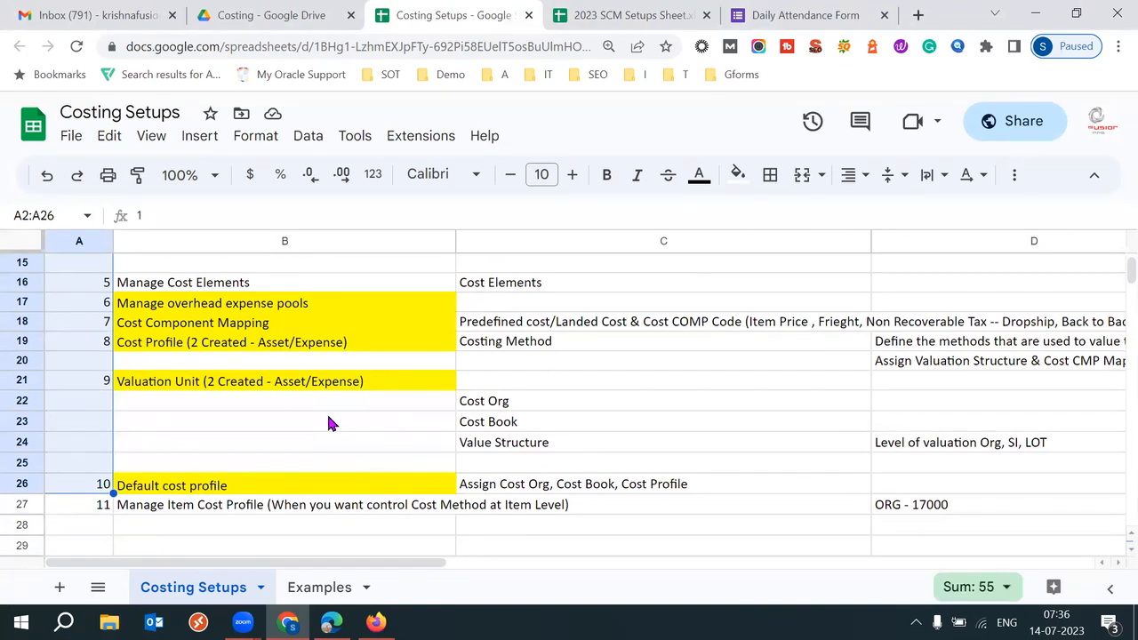
key("shift+Right")
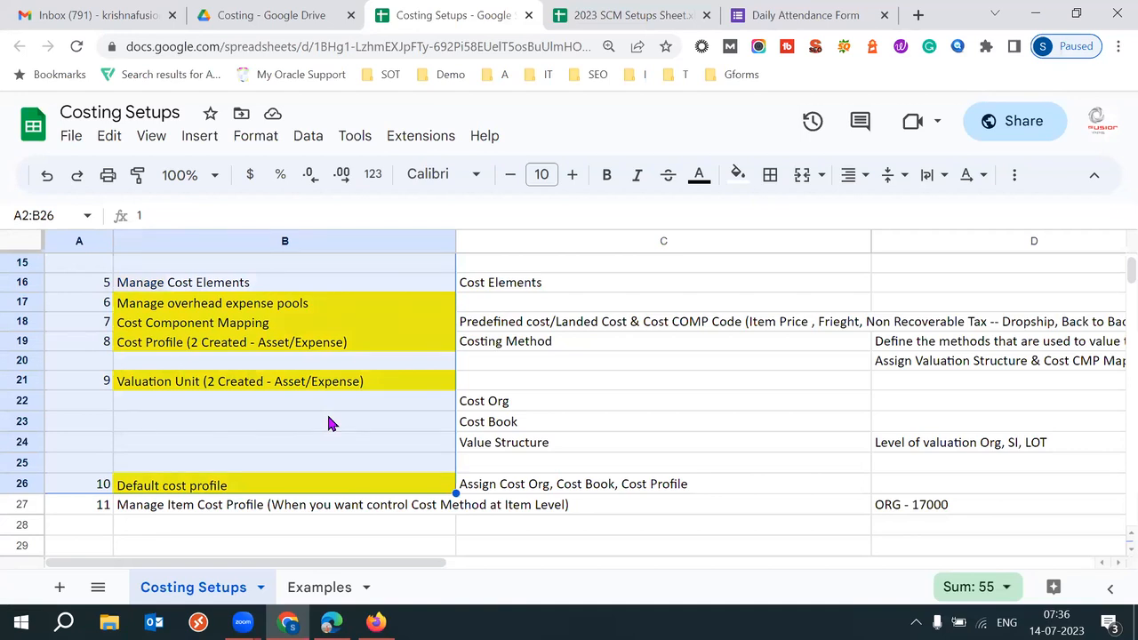
Step: Search Windows Start for '53' to find the notes file
key("super")
key("super")
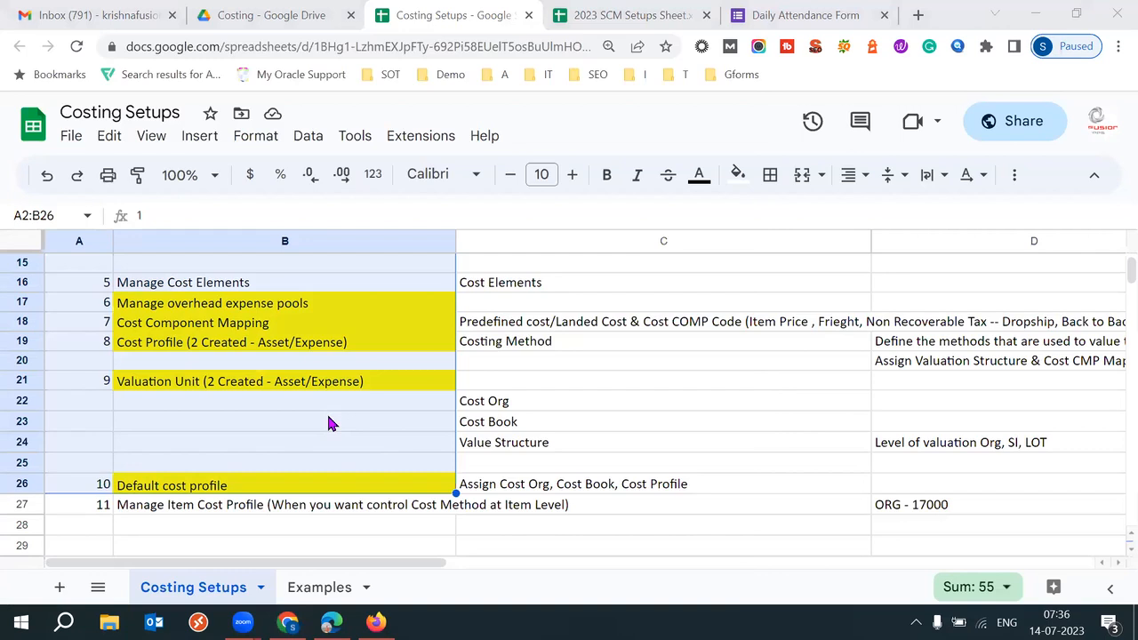
key("super")
type("53")
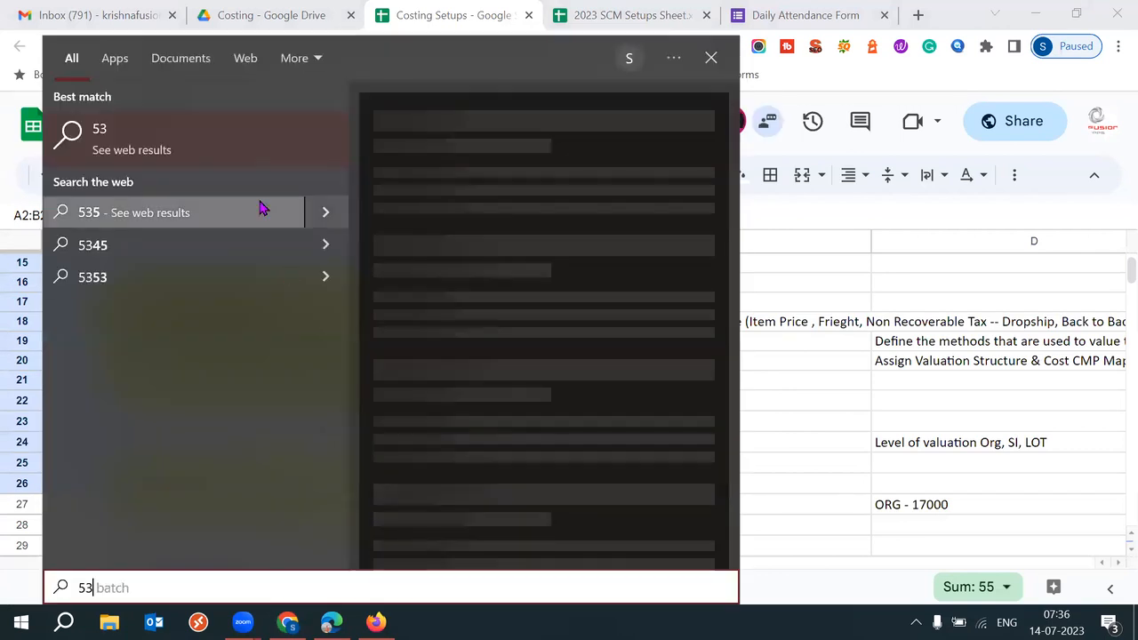
Step: Open '53 batch' in Notepad, maximize it, and scroll to the Context DFF notes at the end
left_click(204, 149)
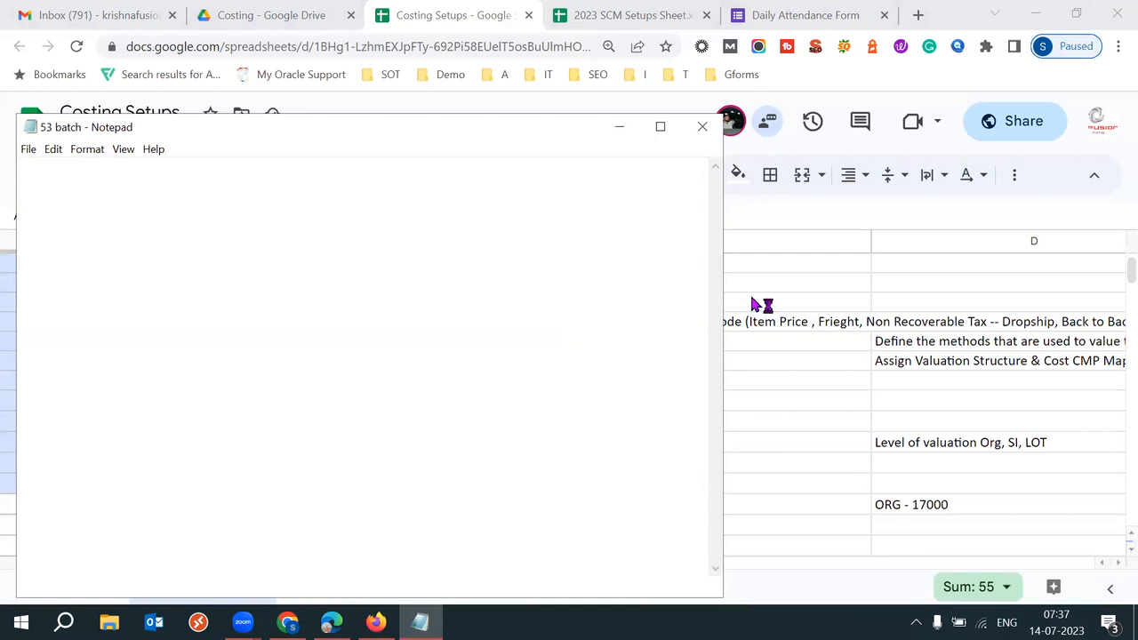
left_click(671, 134)
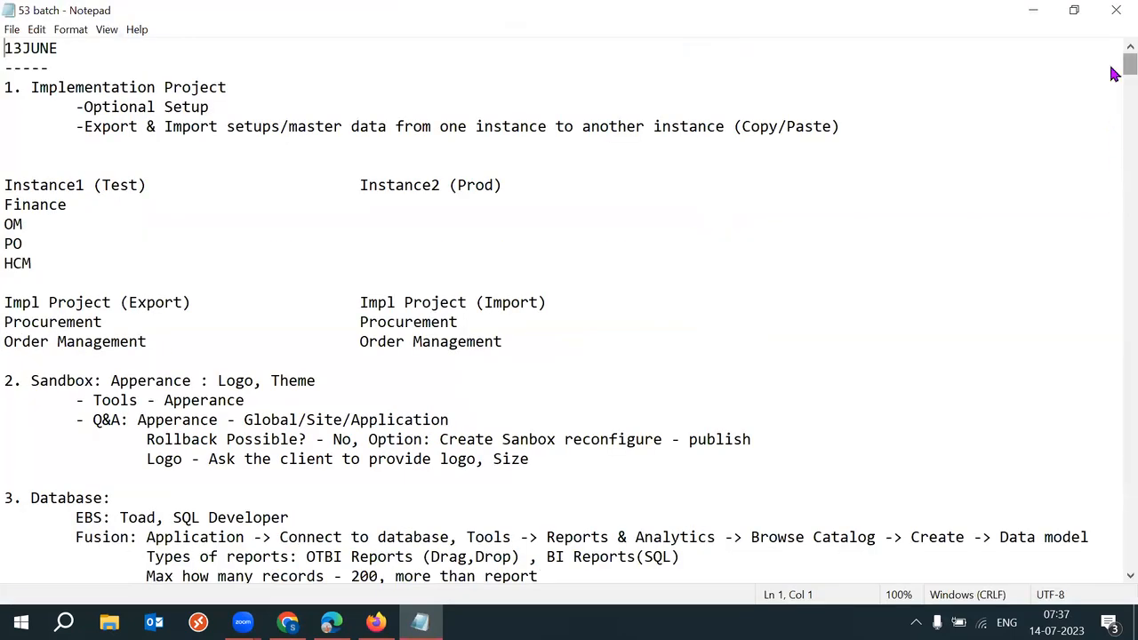
left_click_drag(1116, 74, 1113, 371)
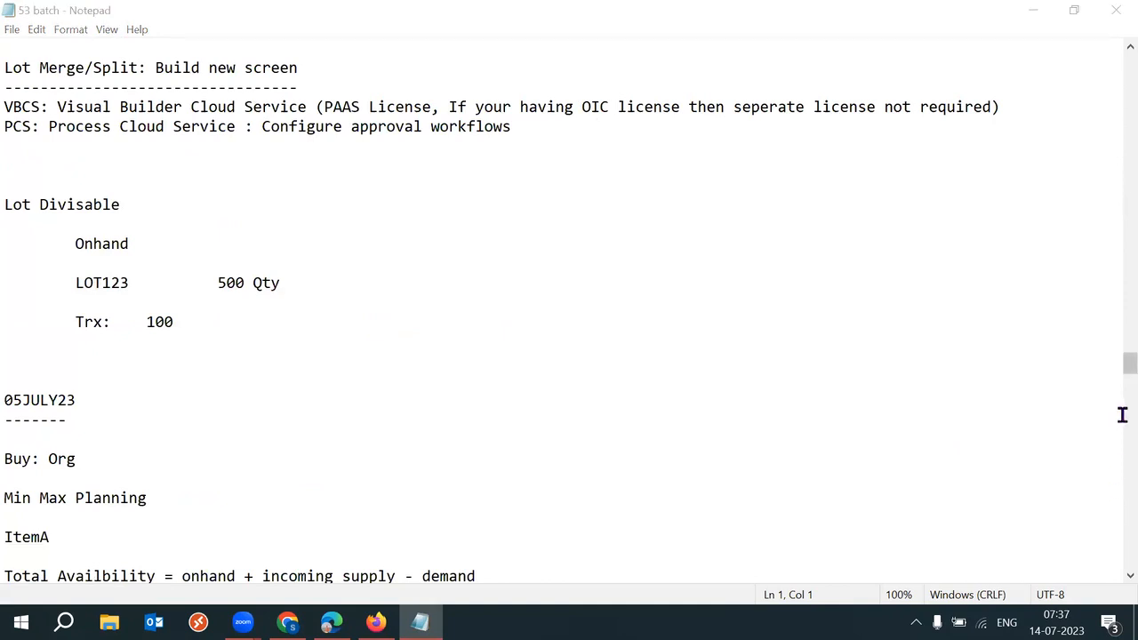
left_click_drag(1112, 373, 1111, 537)
Step: Add a 'Costing' heading underlined with '-------' below Married, and save the file
left_click(388, 293)
key("Return")
type("o")
key("BackSpace")
type("Cist")
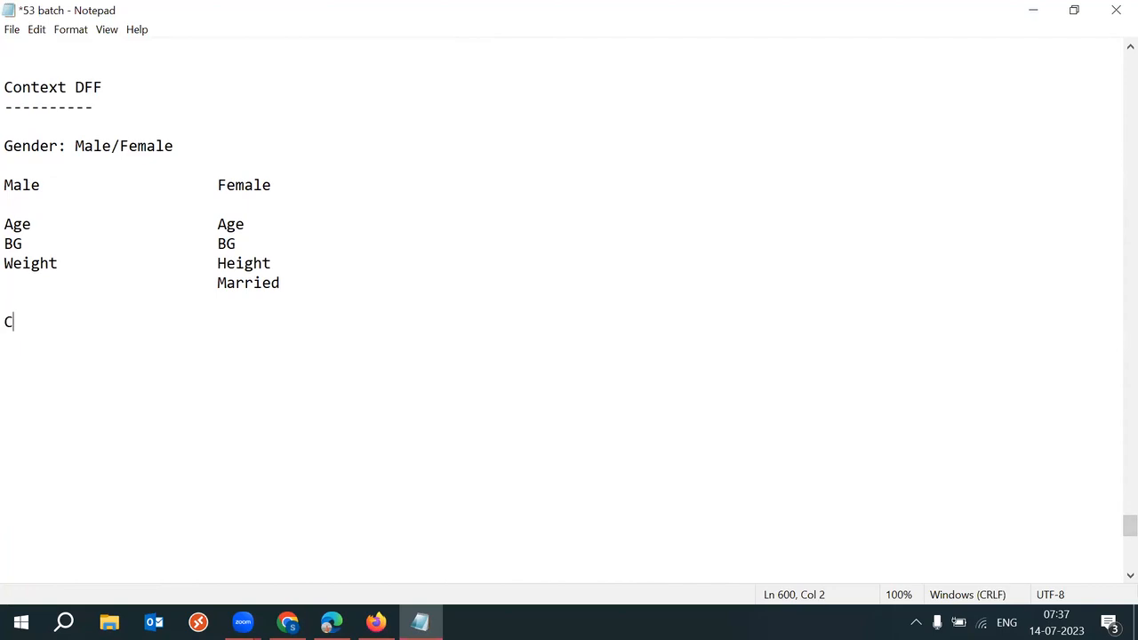
key("BackSpace")
key("BackSpace")
key("BackSpace")
type("osting")
key("Return")
type("-------")
key("ctrl+s")
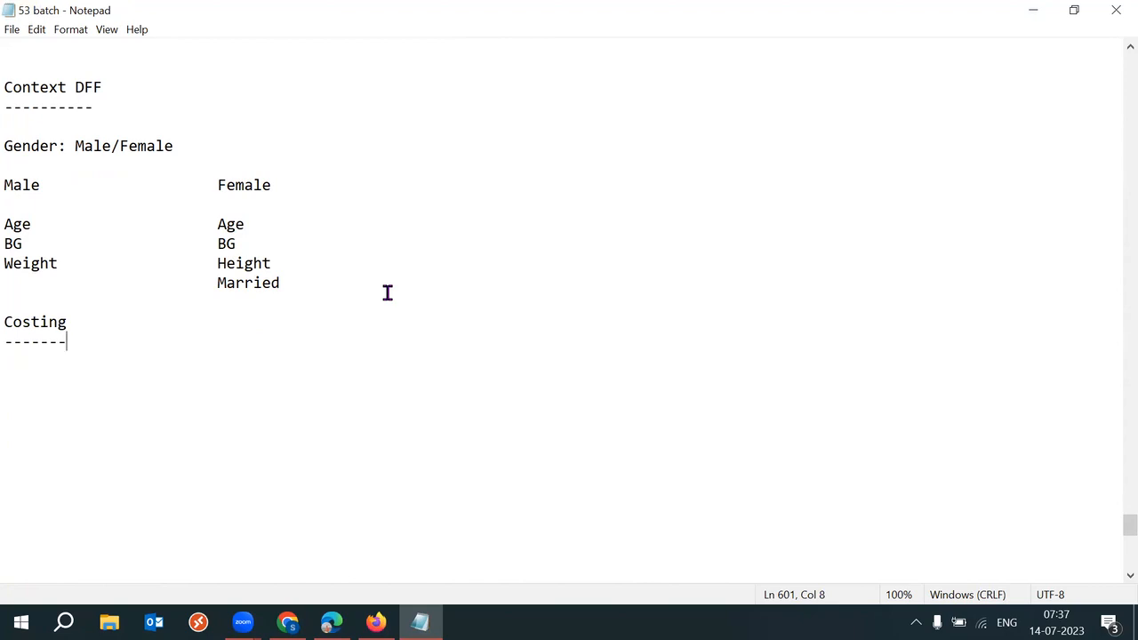
Step: Type the note 'Inventory value?' below the Costing heading
key("Return")
key("Return")
type("Inv")
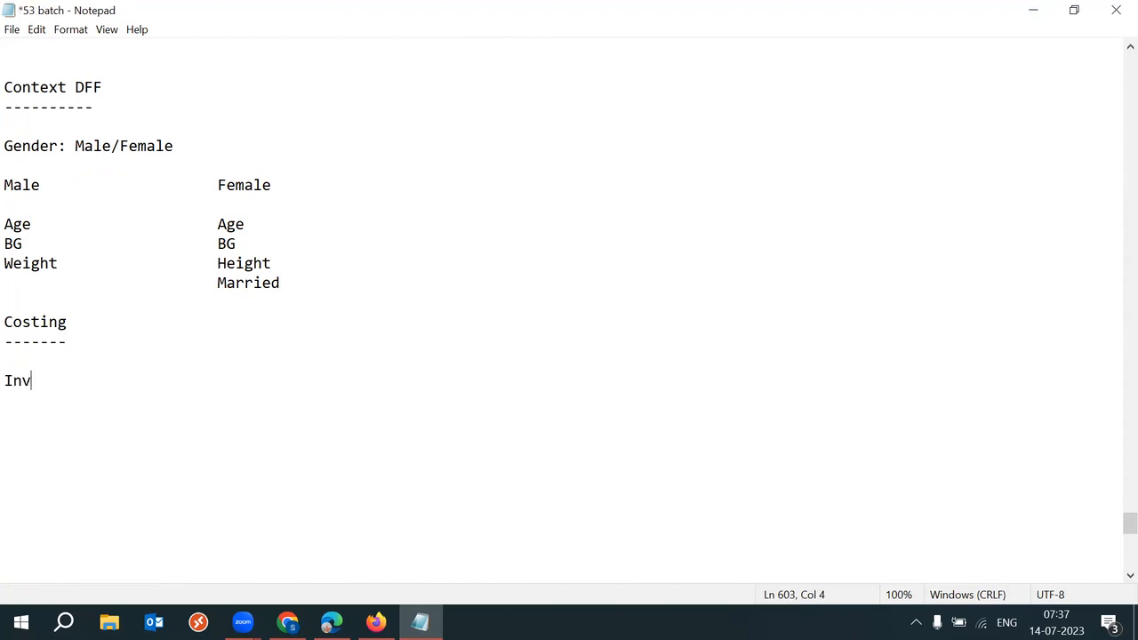
type("entory value?")
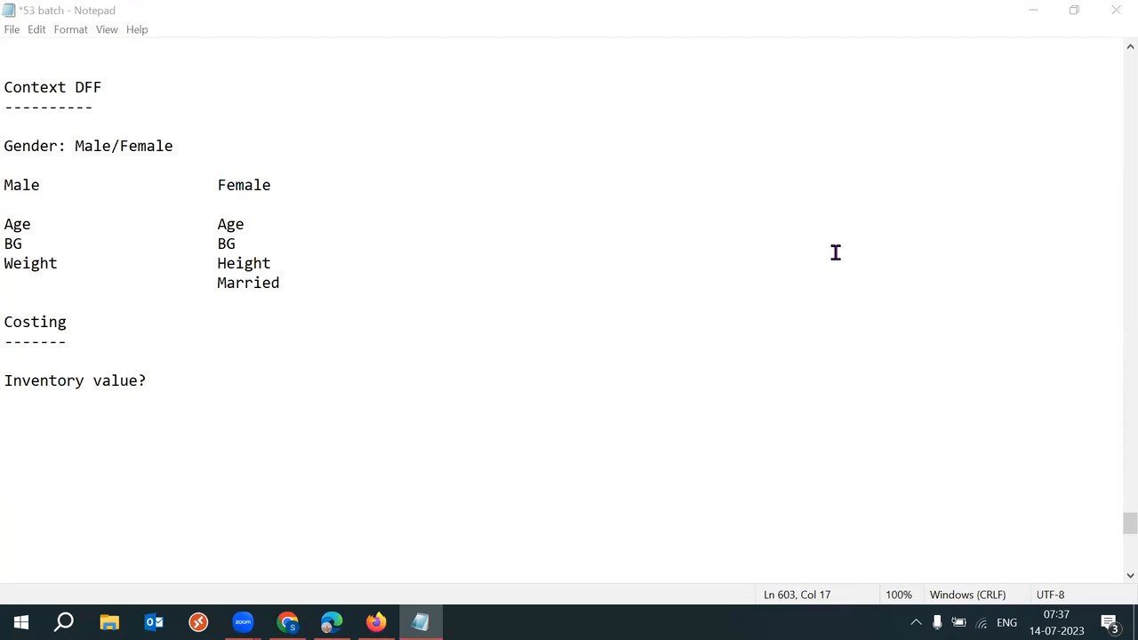
left_click(836, 253)
Step: Below the question, add the line 'Sales Order Shipping -> Invoice -> Receive'
left_click_drag(201, 386, 10, 363)
left_click(247, 392)
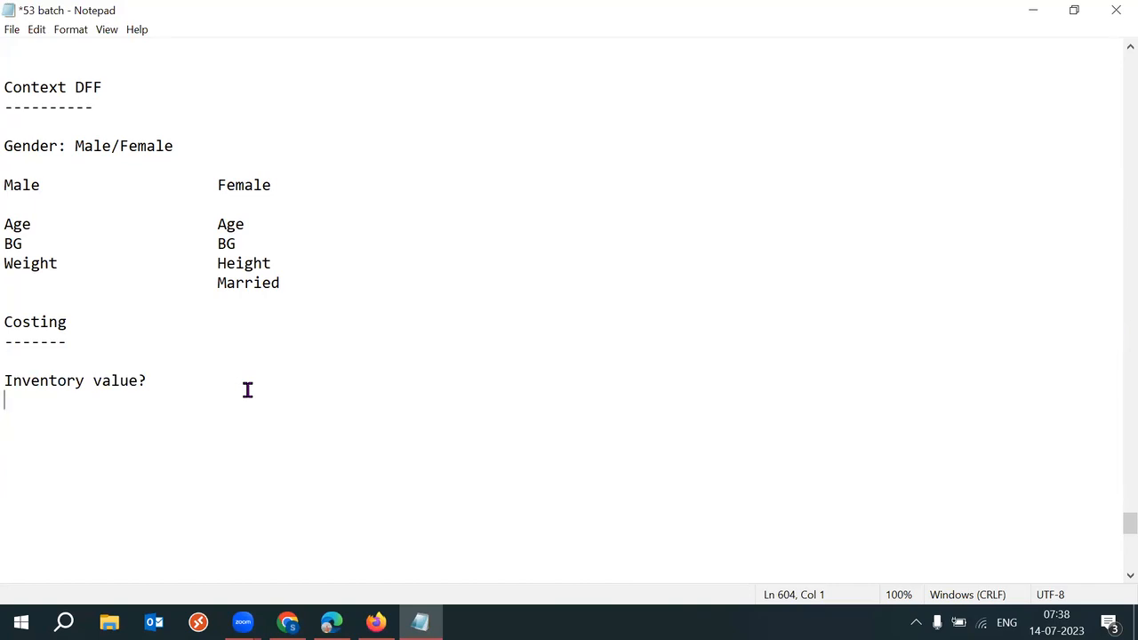
left_click_drag(245, 385, 11, 377)
left_click(240, 403)
key("Return")
key("Return")
type("Sales Order Shipp")
key("BackSpace")
key("BackSpace")
type("ipping")
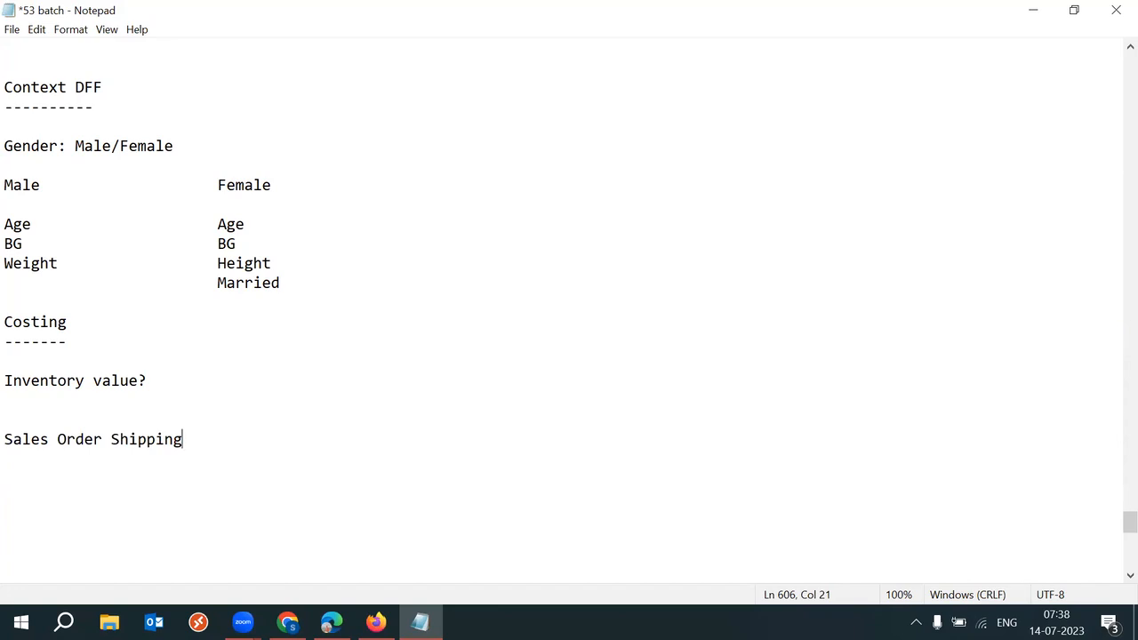
type("-> Invoice -> Receive")
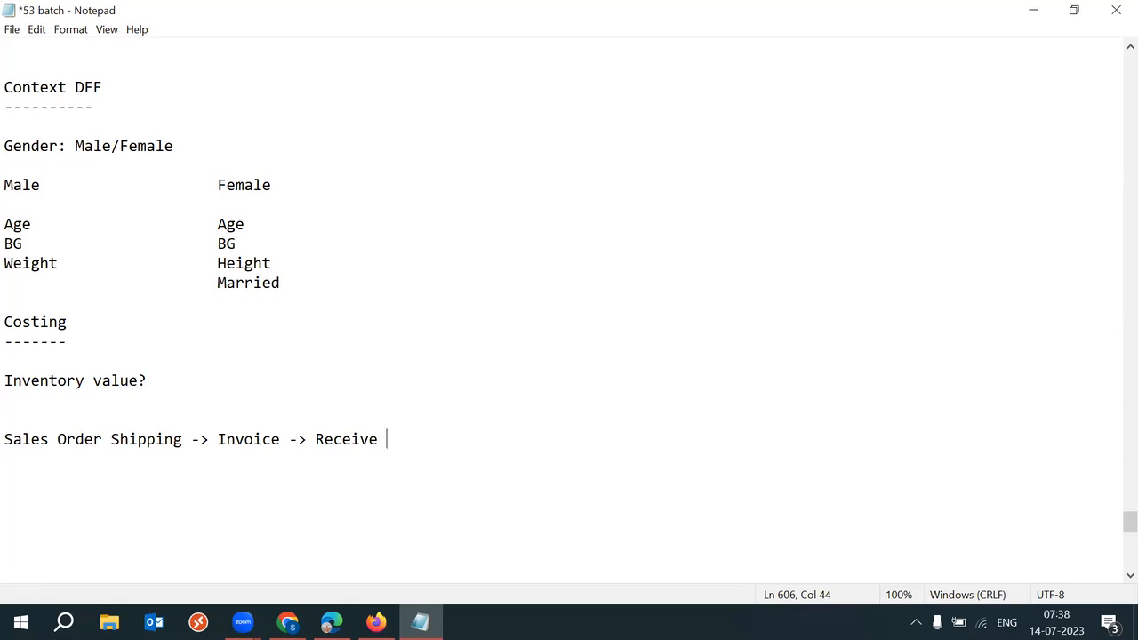
Step: Append ': Profit = Selling Price - Item Cost = 150 - 120 = 30' to that line
type(": Profie")
key("BackSpace")
type("t")
left_click_drag(379, 440, 306, 440)
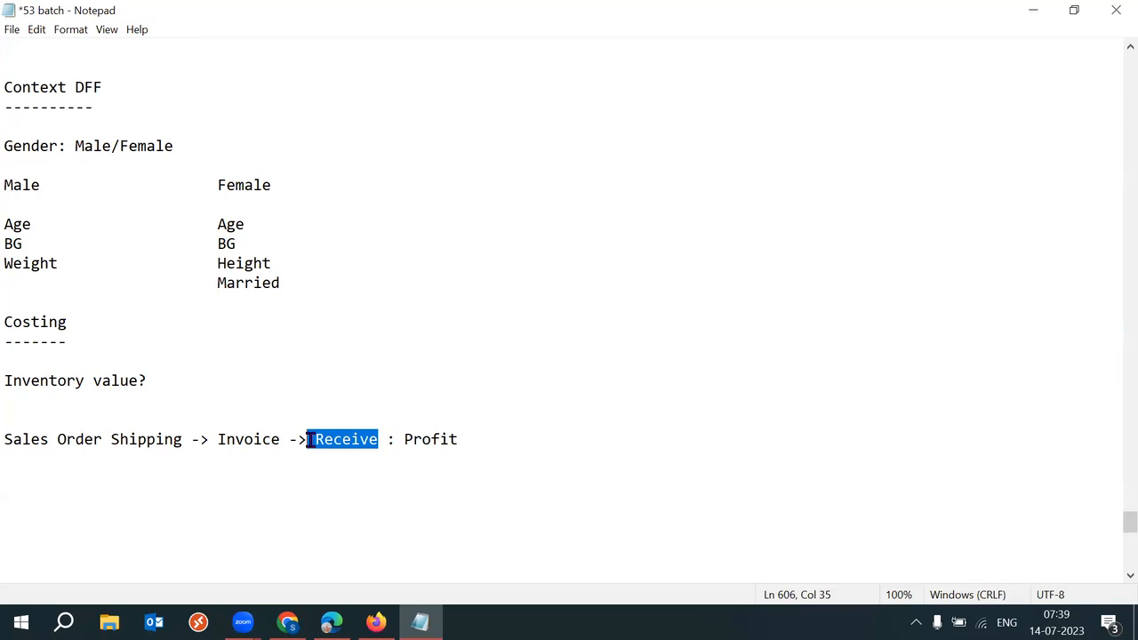
left_click_drag(403, 439, 554, 440)
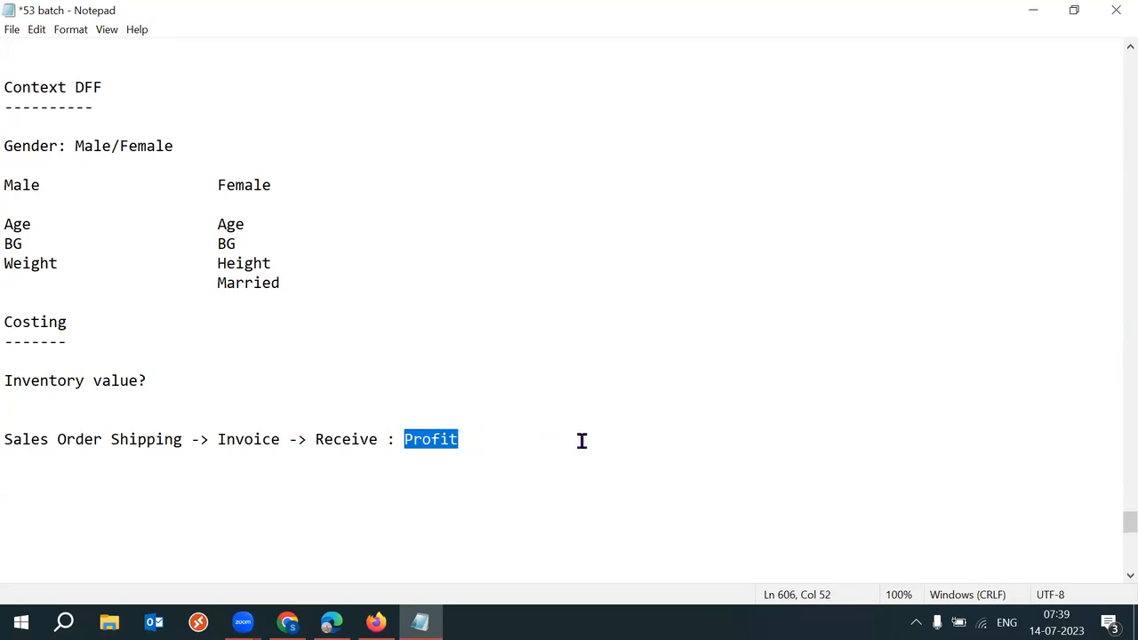
left_click(504, 442)
type("= ")
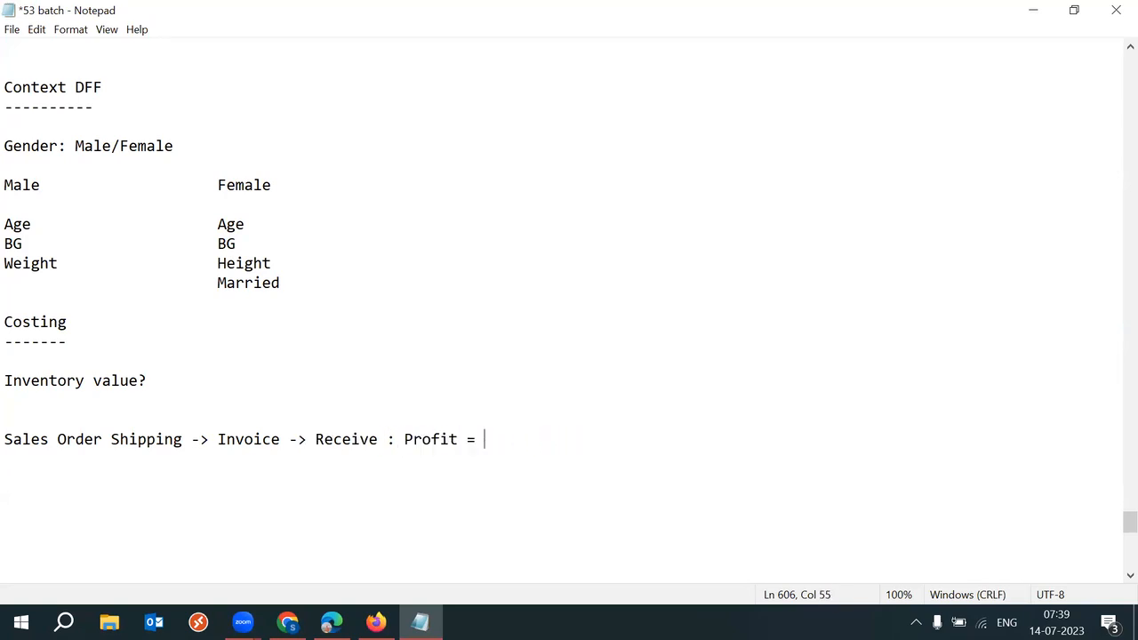
type("Selling Pric")
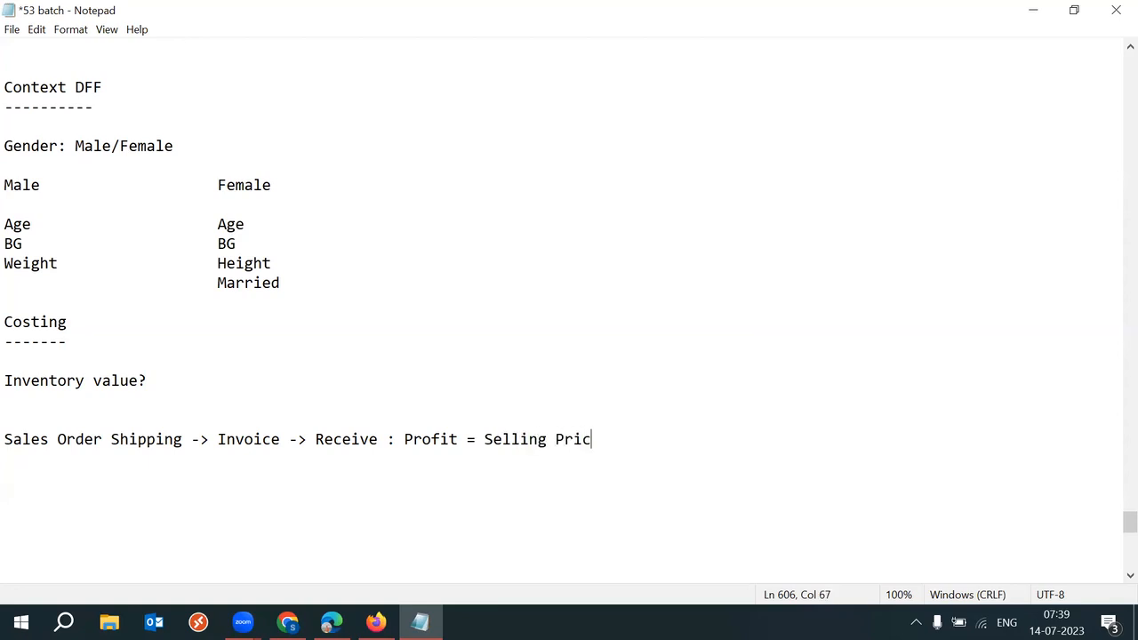
type("e - Item Cost = 150 - 120")
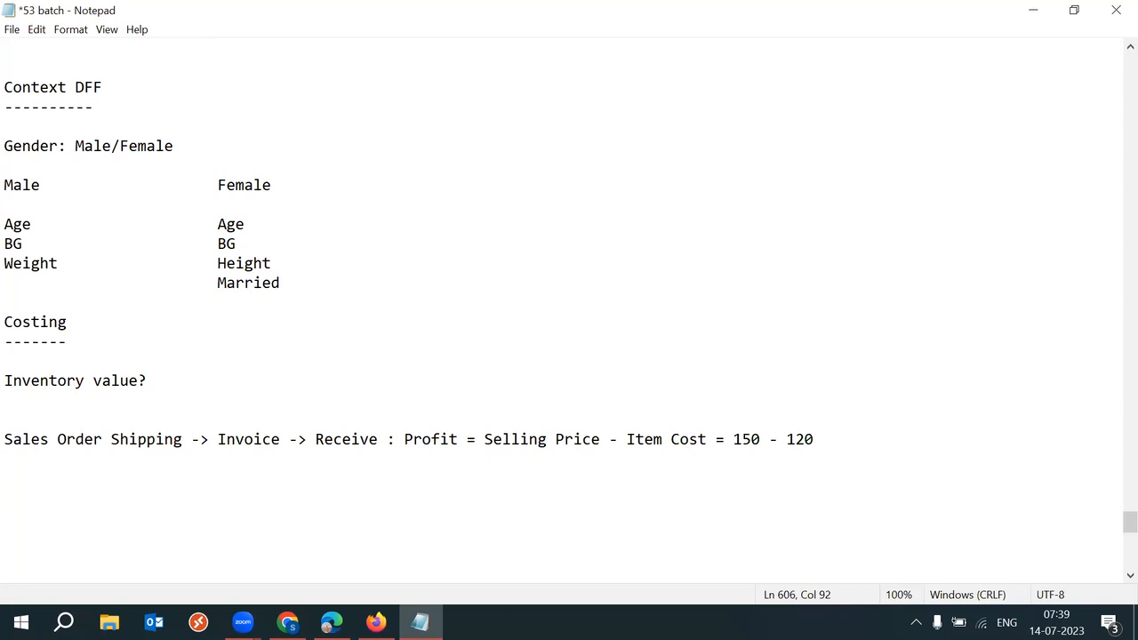
type(" = 30")
Step: Highlight Item Cost, 30 and 120 to review the formula, then start a new line
left_click_drag(627, 439, 707, 439)
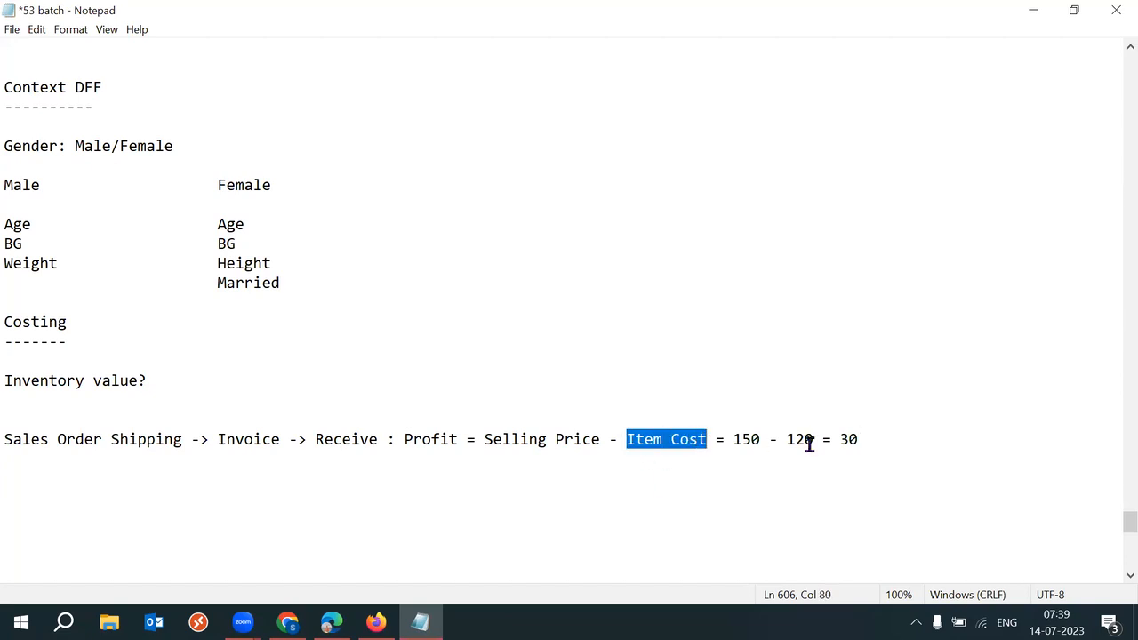
double_click(844, 439)
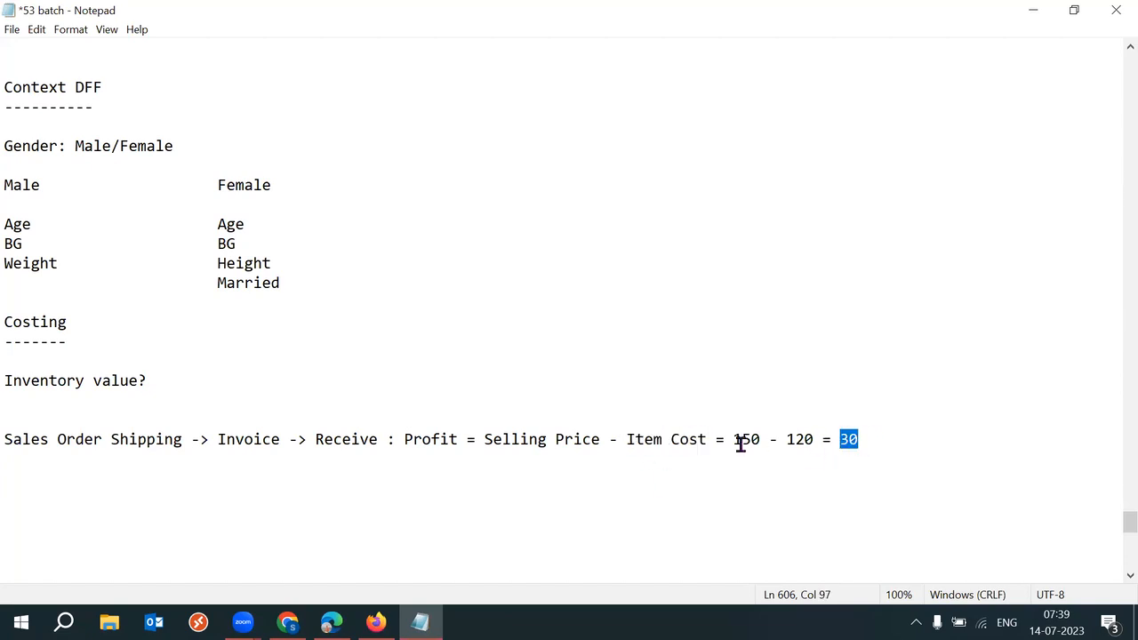
left_click_drag(627, 439, 699, 439)
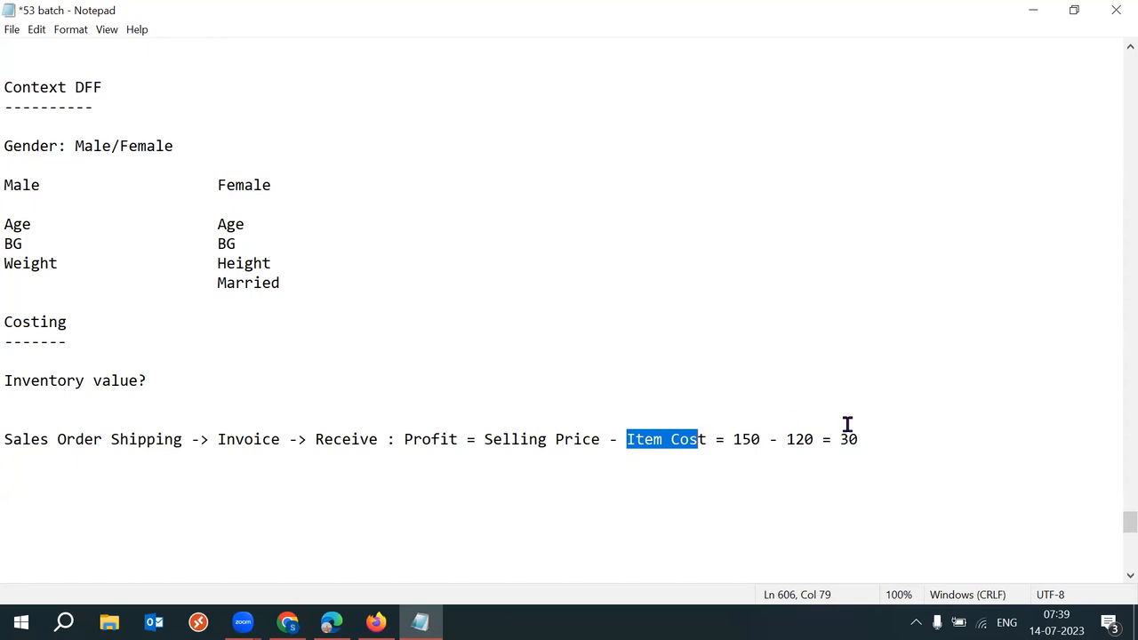
left_click_drag(787, 439, 813, 440)
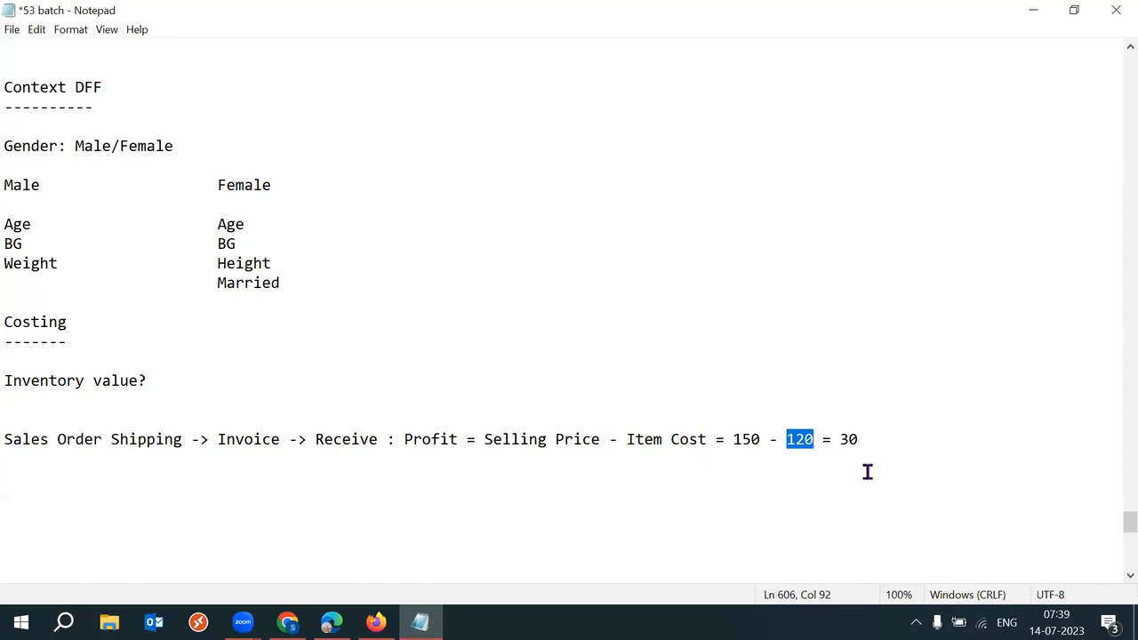
left_click(878, 440)
key("Return")
key("Return")
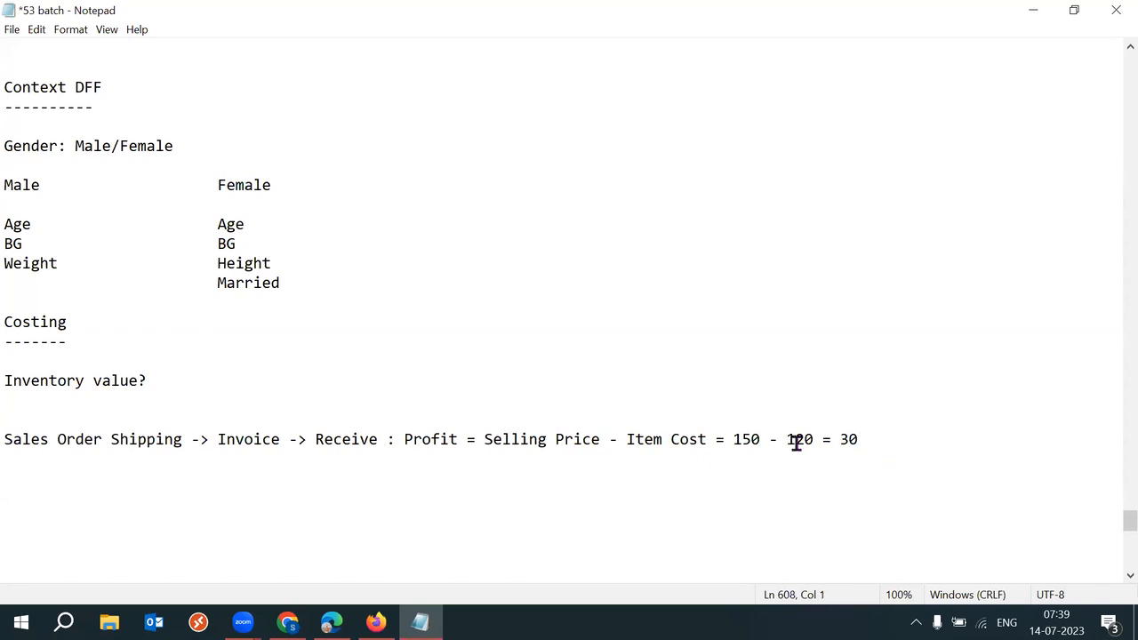
Step: Replace 150 with 35000 and 120 with 30000 in the profit formula
left_click(761, 439)
key("BackSpace")
key("BackSpace")
key("BackSpace")
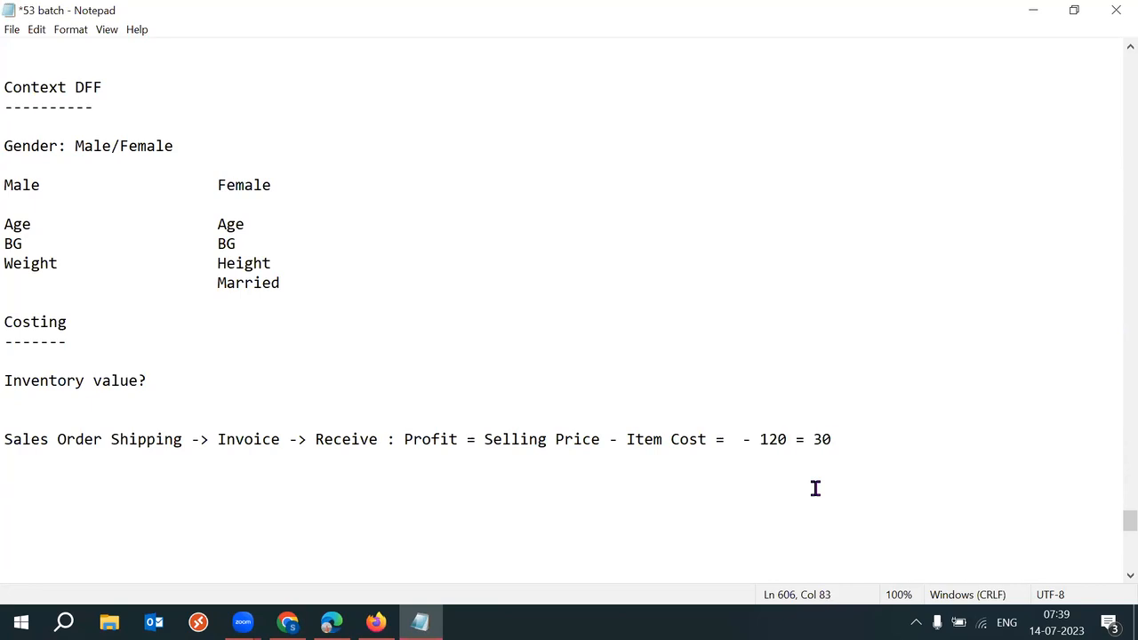
type("35000")
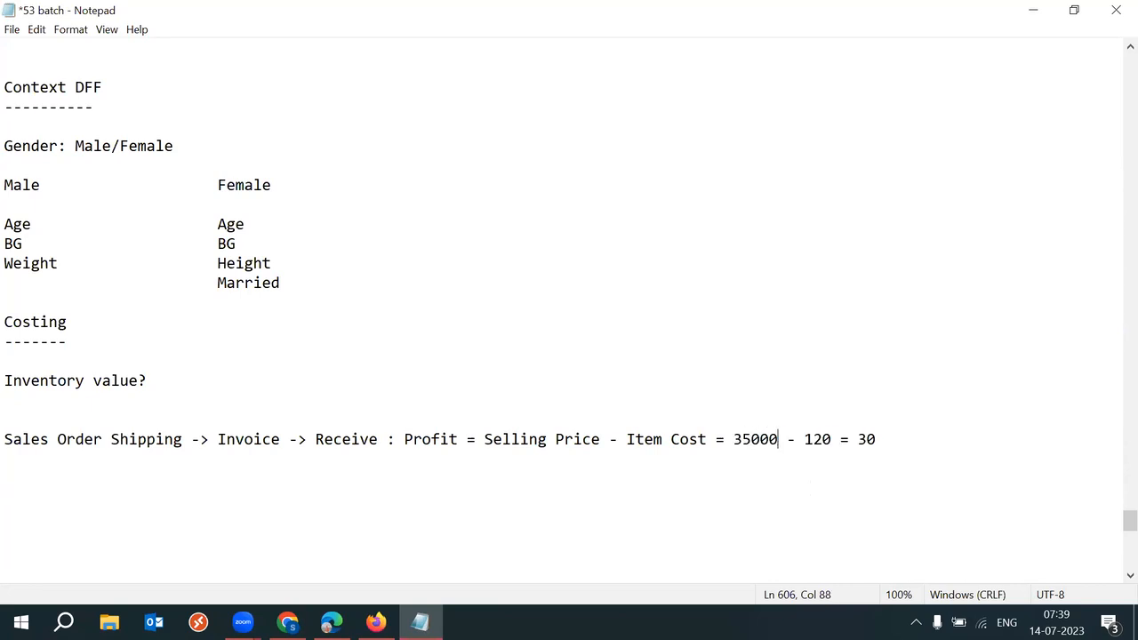
left_click_drag(734, 439, 781, 436)
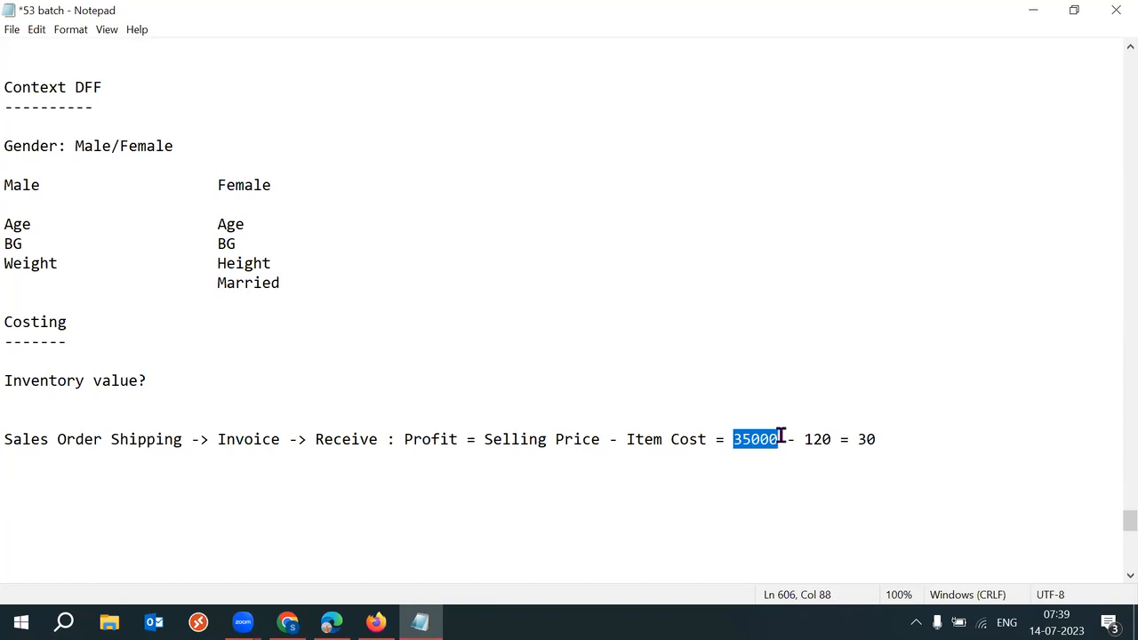
left_click(827, 437)
key("BackSpace")
key("BackSpace")
key("BackSpace")
type("3000")
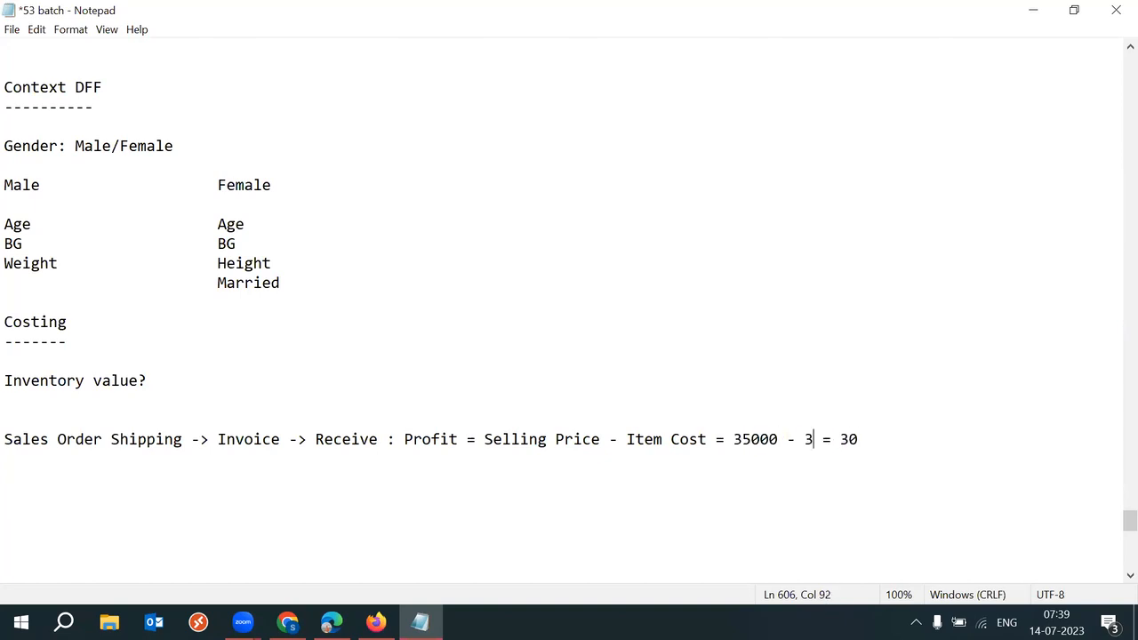
type("0")
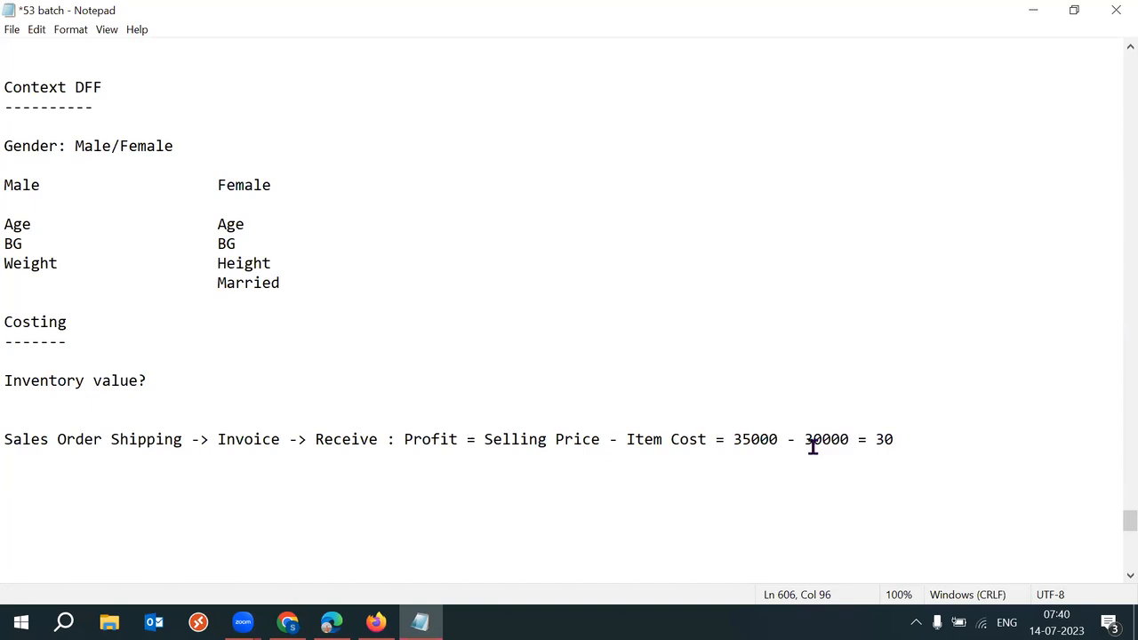
left_click_drag(807, 440, 847, 439)
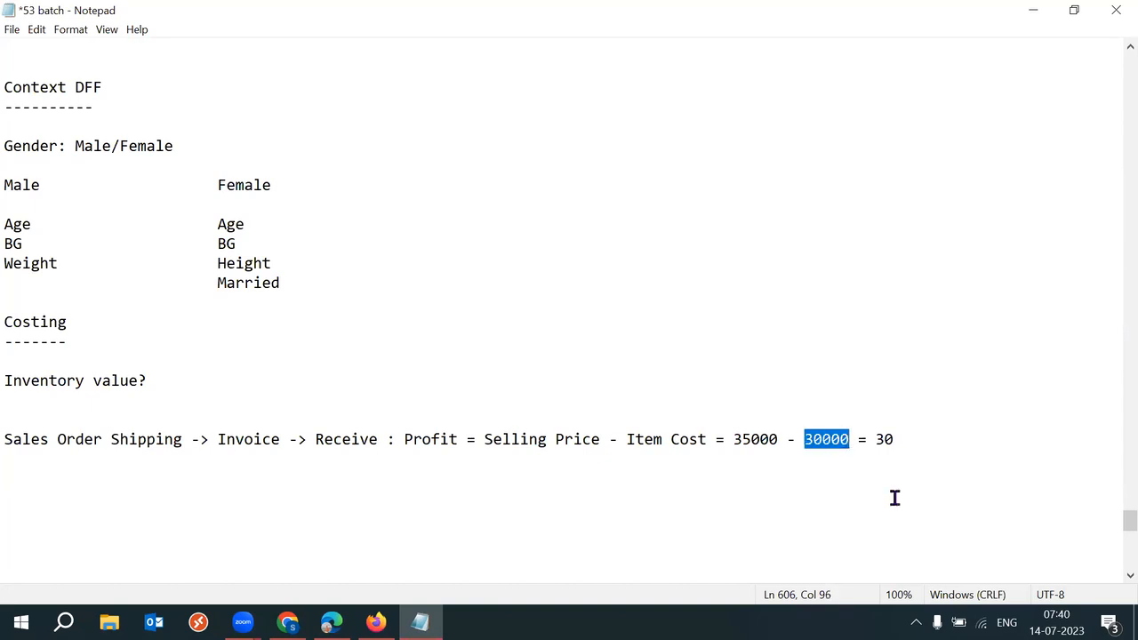
Step: Highlight the 35000 and 30000 figures to review them, then start a new line
left_click(736, 439)
double_click(755, 439)
left_click_drag(804, 439, 852, 439)
left_click(822, 452)
left_click_drag(804, 439, 852, 439)
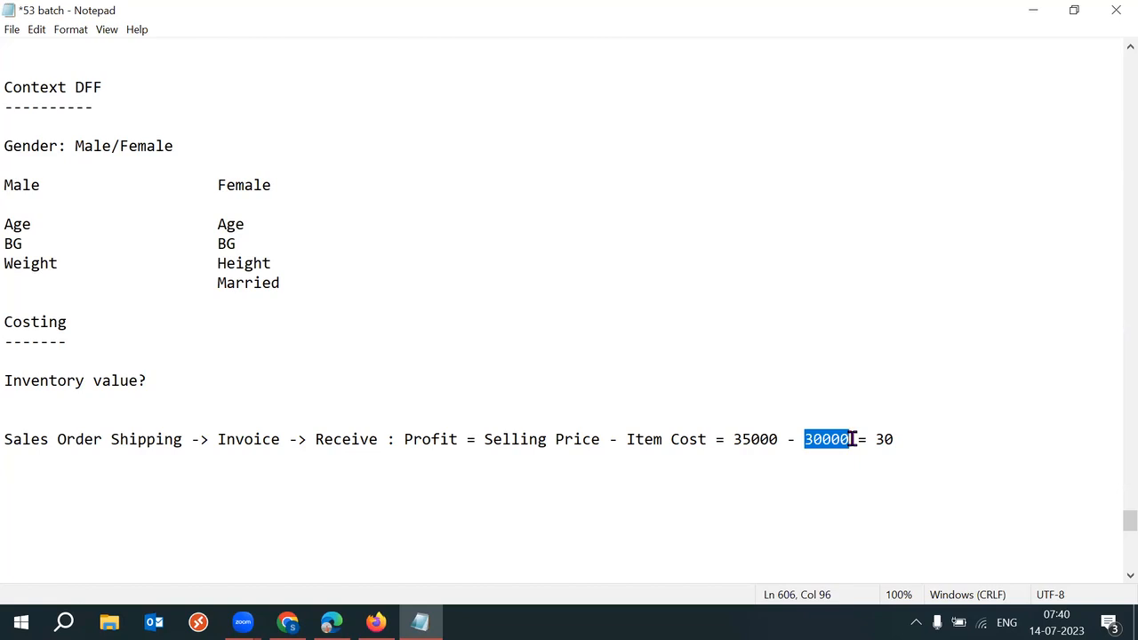
left_click(922, 438)
key("Return")
key("Return")
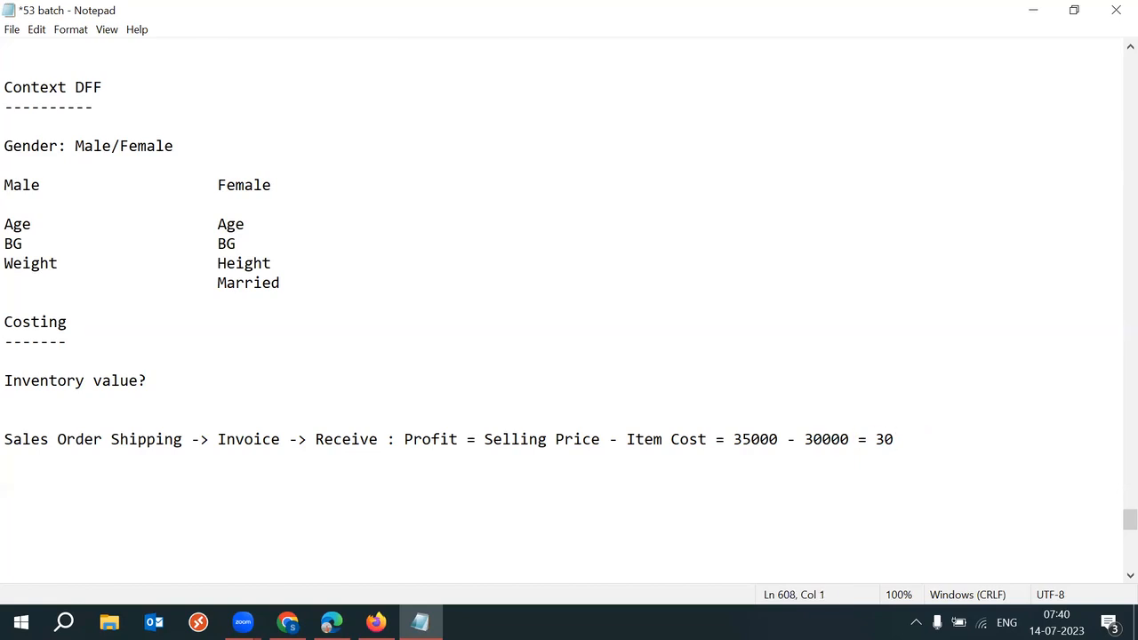
Step: Type the heading 'MFG: Laptop - Rollup' with an indented line below it
type("MFG: Laptop - Rollup")
key("Return")
key("Return")
key("Tab")
key("Up")
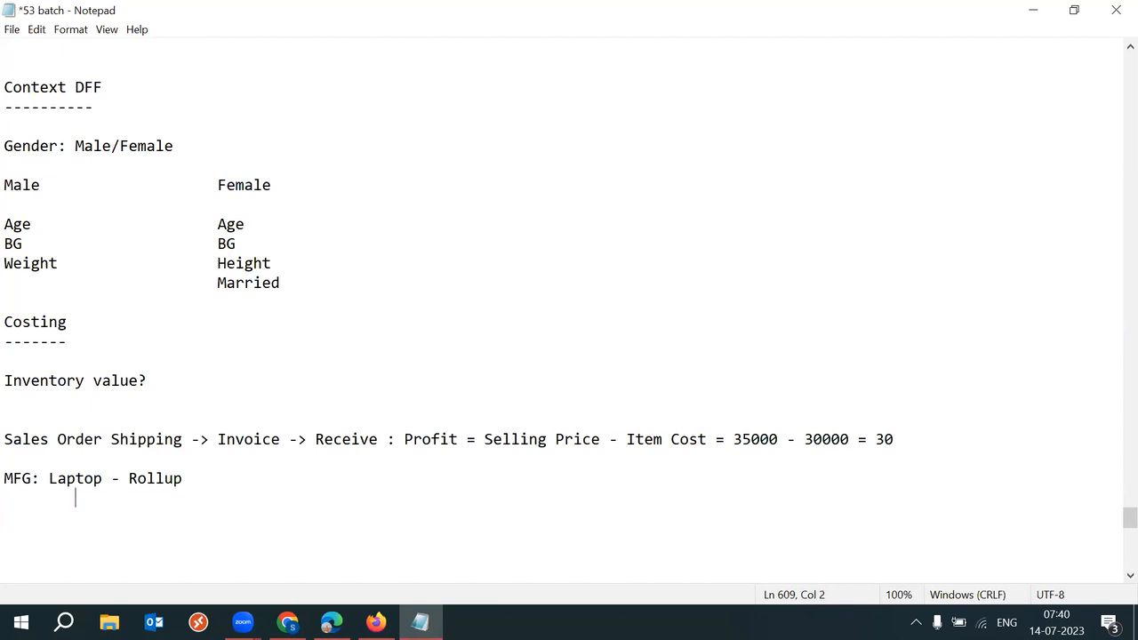
Step: List RAM, Processor, HD, Screen and Keypad as indented components under the laptop
type("RAM")
key("Down")
type("Processor")
key("Return")
key("Tab")
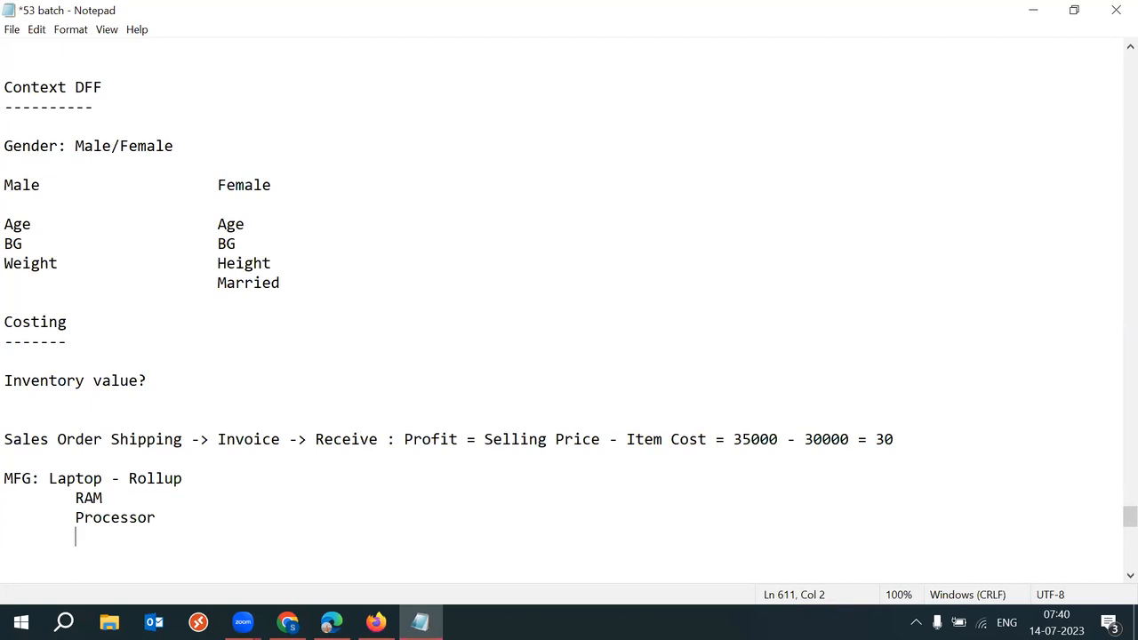
type("HD")
key("Return")
key("Tab")
type("Screen")
key("Return")
key("Tab")
type("Key")
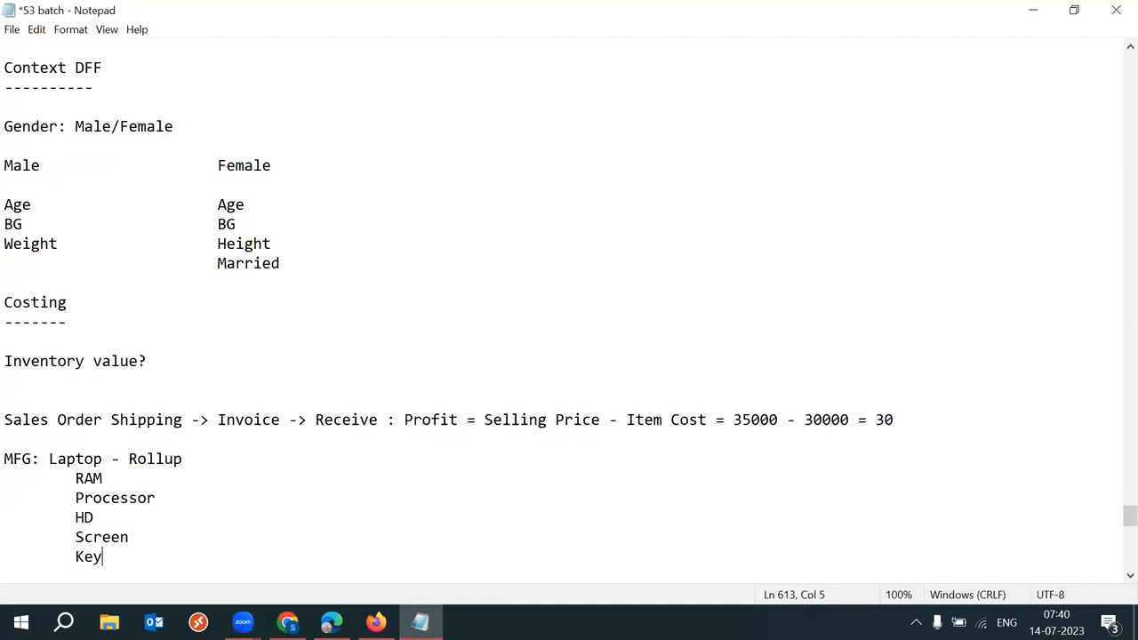
type("pad")
left_click_drag(64, 480, 97, 429)
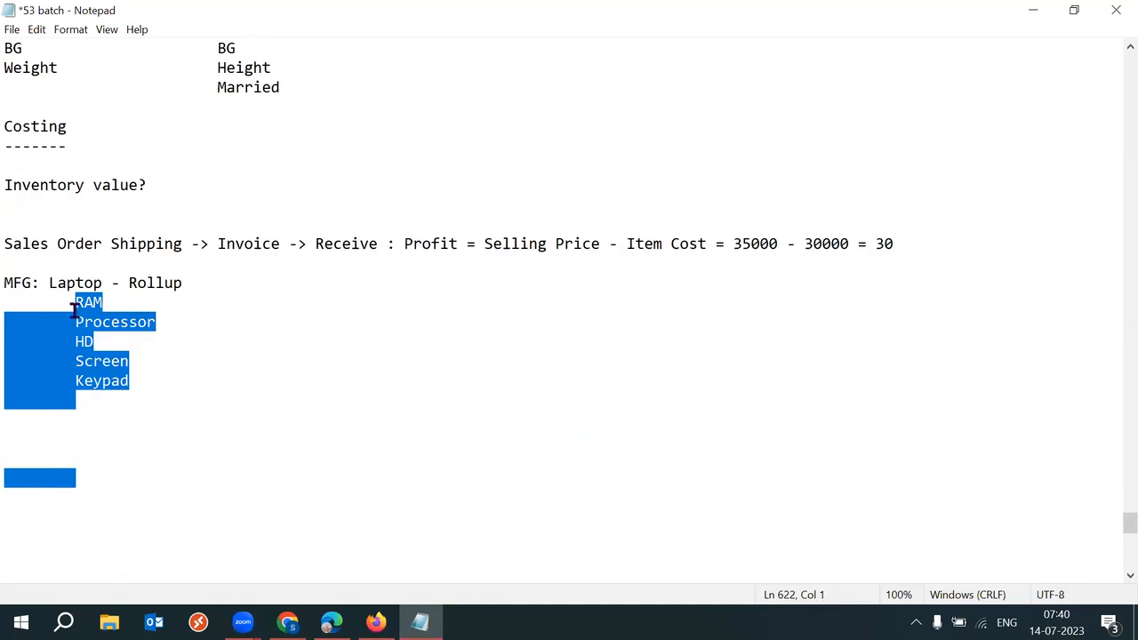
Step: Add quantities '- 5' after RAM and Processor and '- 2' after HD
left_click(140, 323)
left_click(133, 291)
left_click(99, 302)
key("Tab")
key("Tab")
type("- 5")
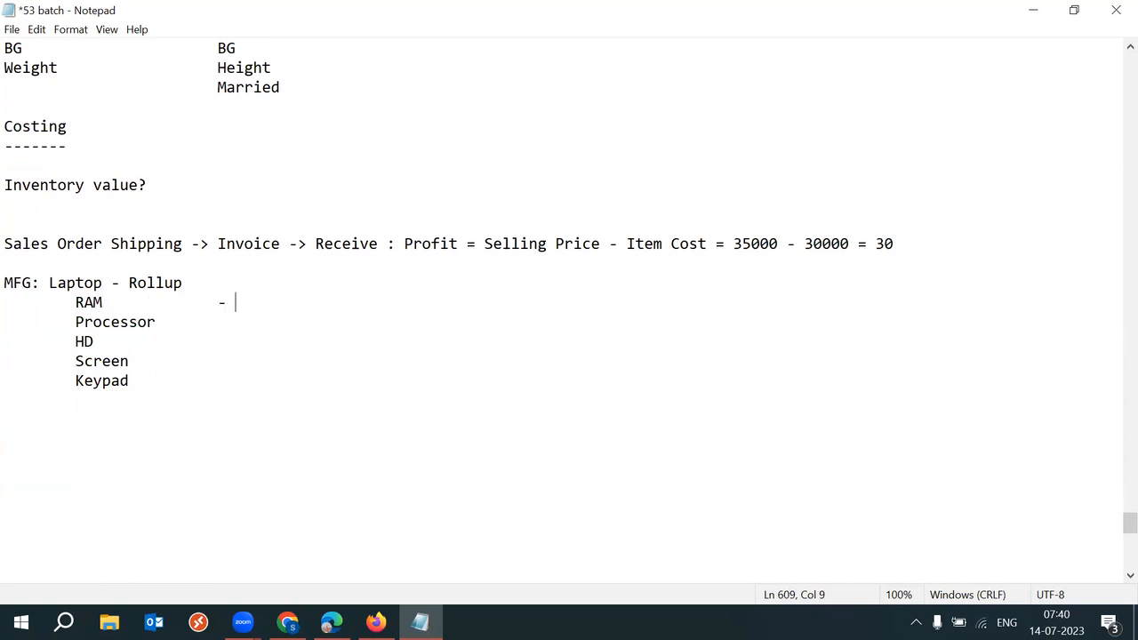
left_click(175, 315)
key("Tab")
type("- 5")
left_click(186, 342)
type("- 2")
Step: Review the Laptop rollup lines and 30000 cost, then select Rollup with the component list
left_click(70, 302)
key("shift+Down")
key("shift+Down")
key("shift+Down")
key("shift+Down")
key("shift+Down")
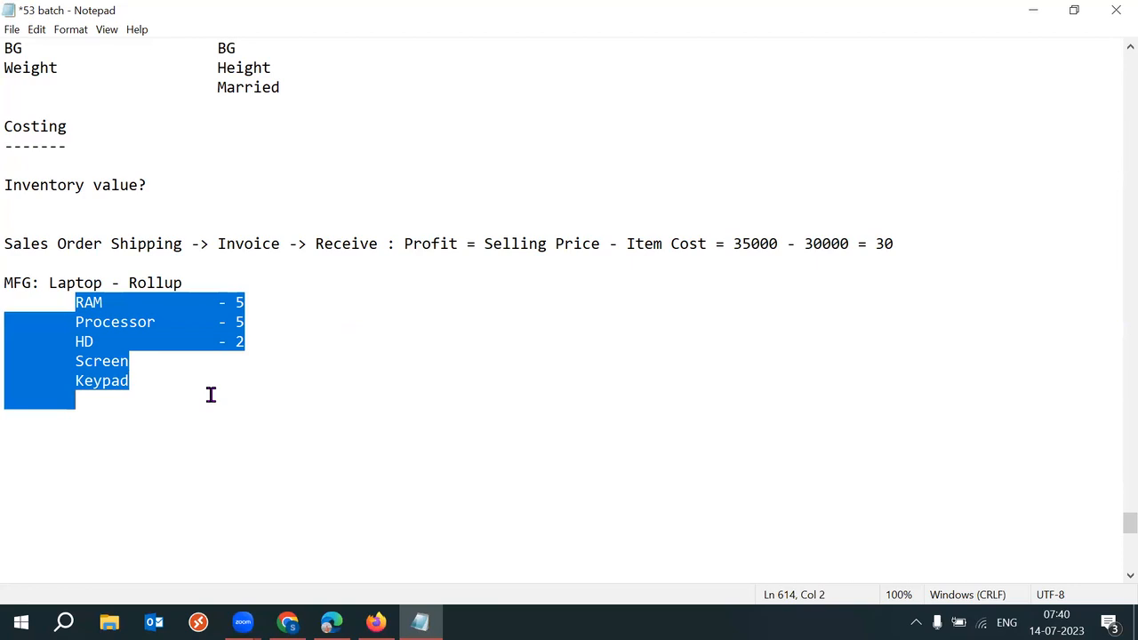
left_click_drag(184, 283, 48, 282)
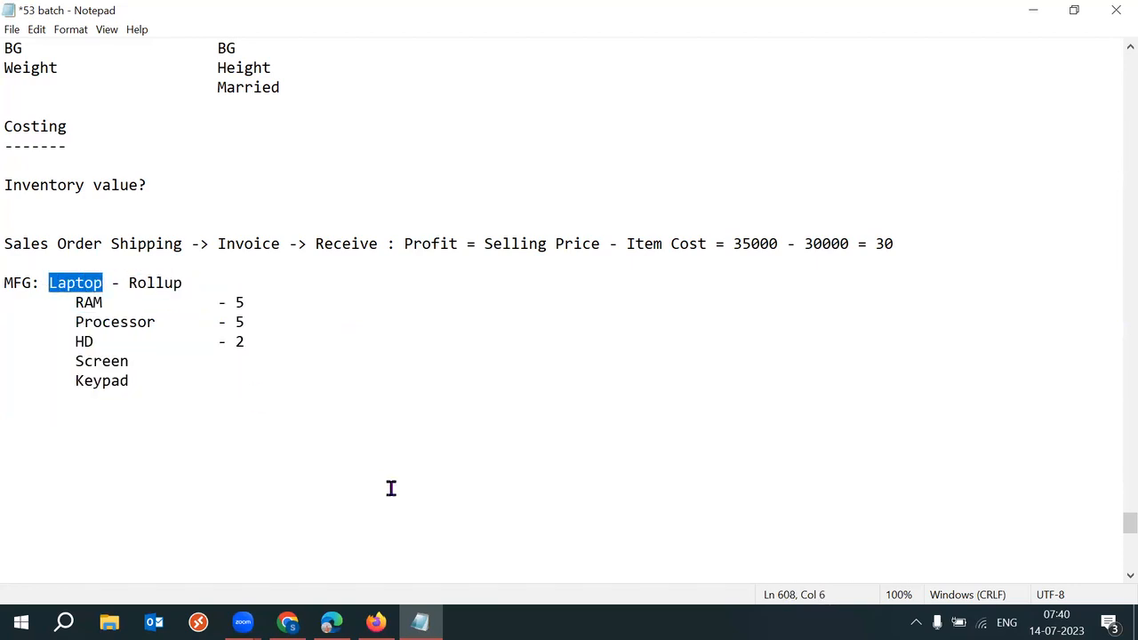
left_click(103, 282)
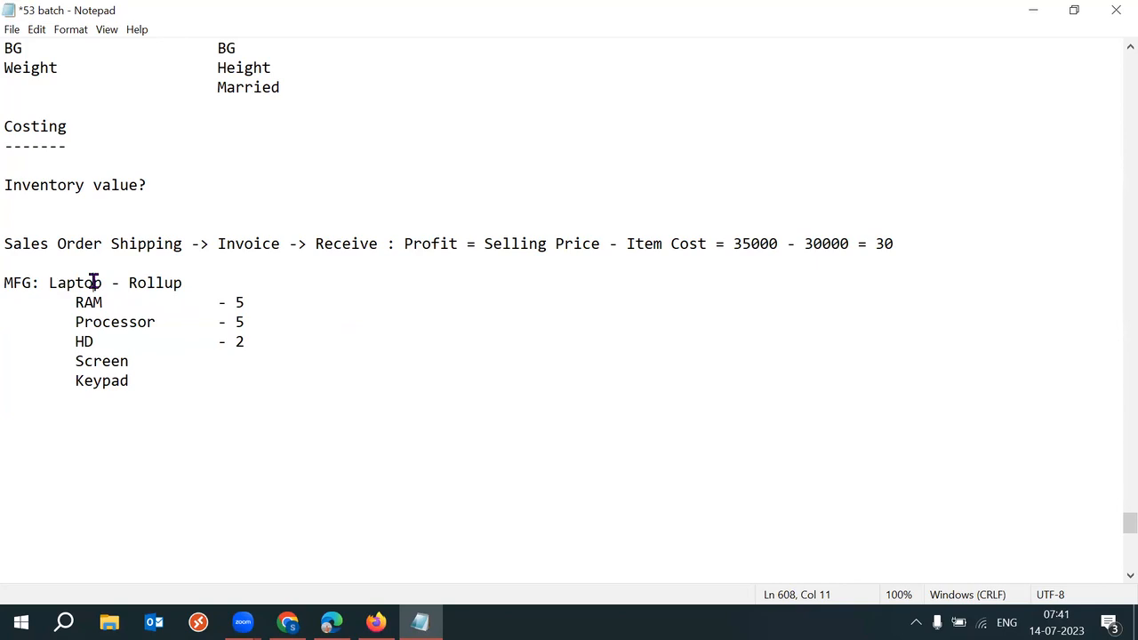
left_click_drag(51, 282, 105, 283)
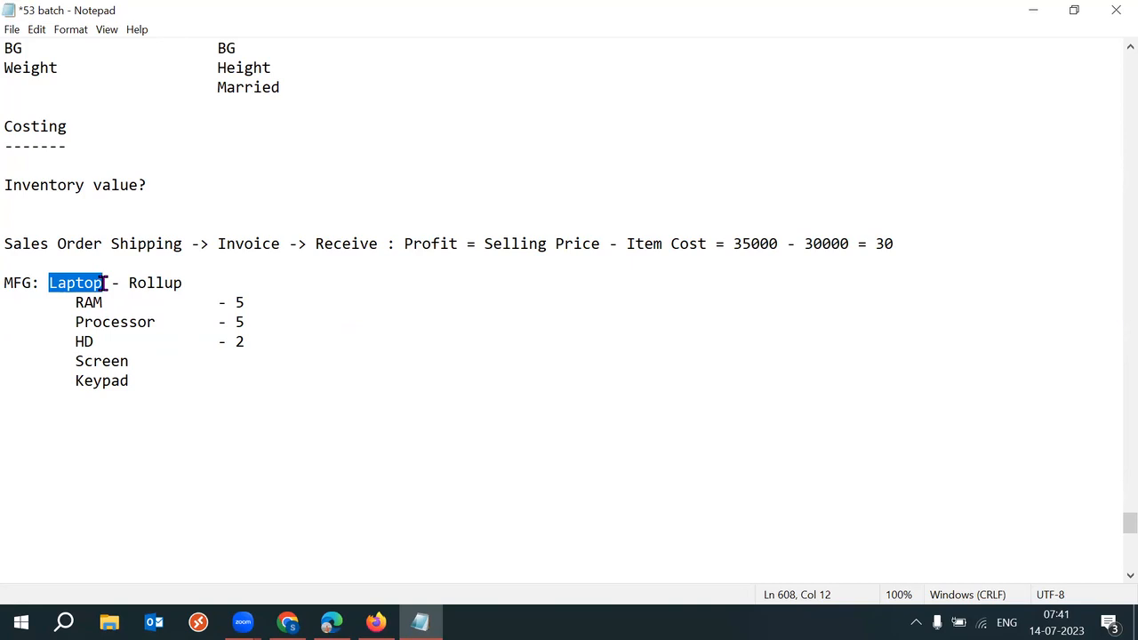
left_click(112, 283)
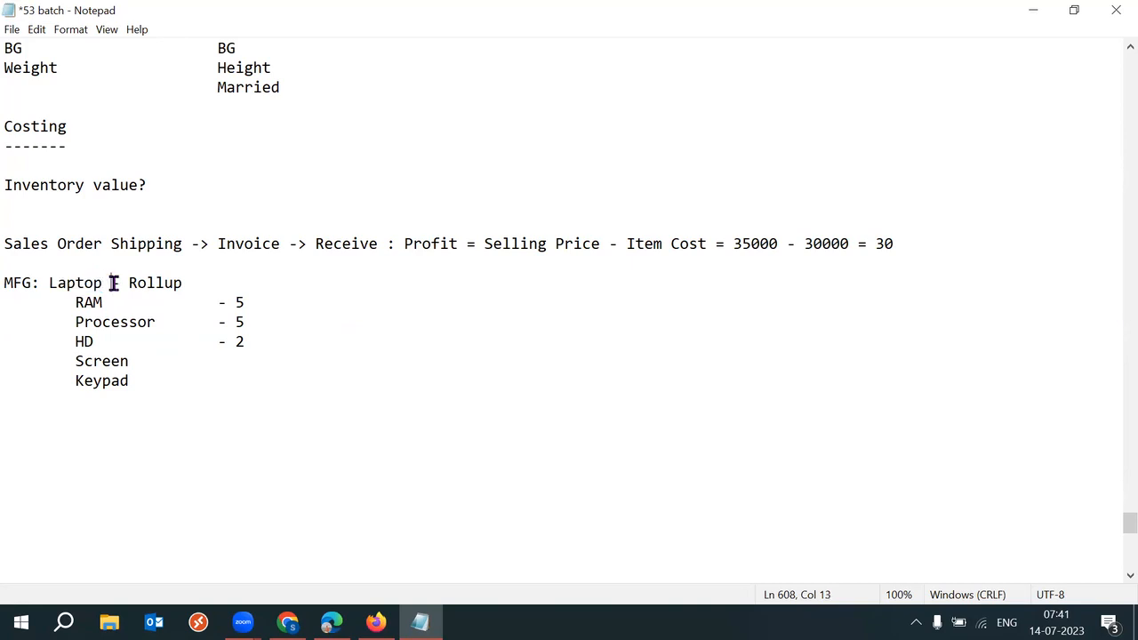
left_click_drag(49, 283, 174, 283)
left_click_drag(78, 303, 187, 403)
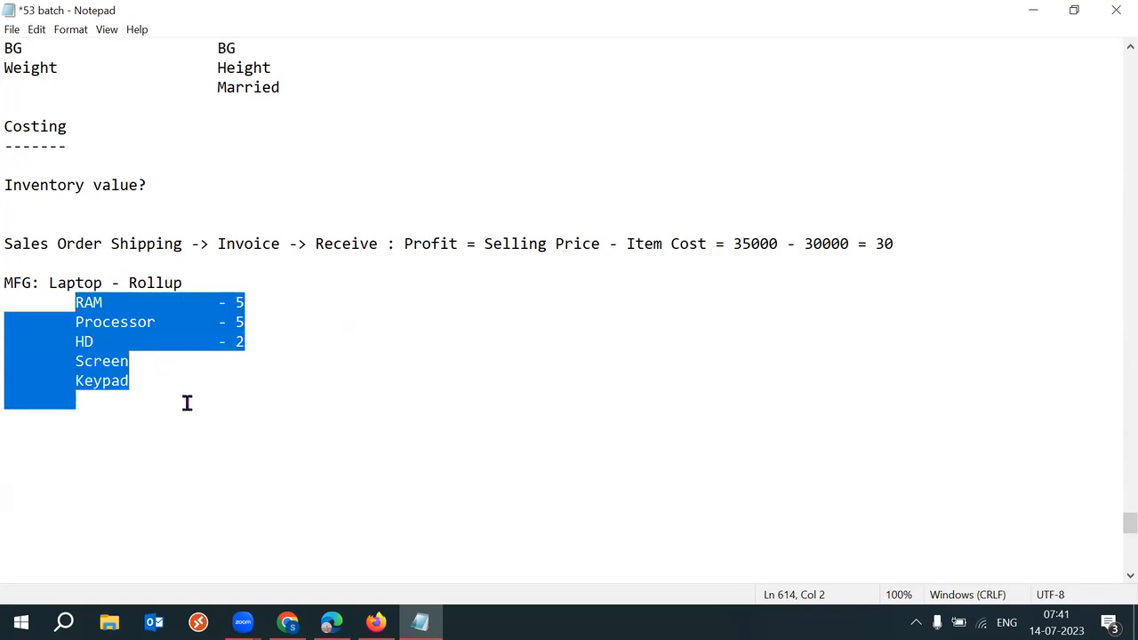
left_click_drag(49, 282, 85, 283)
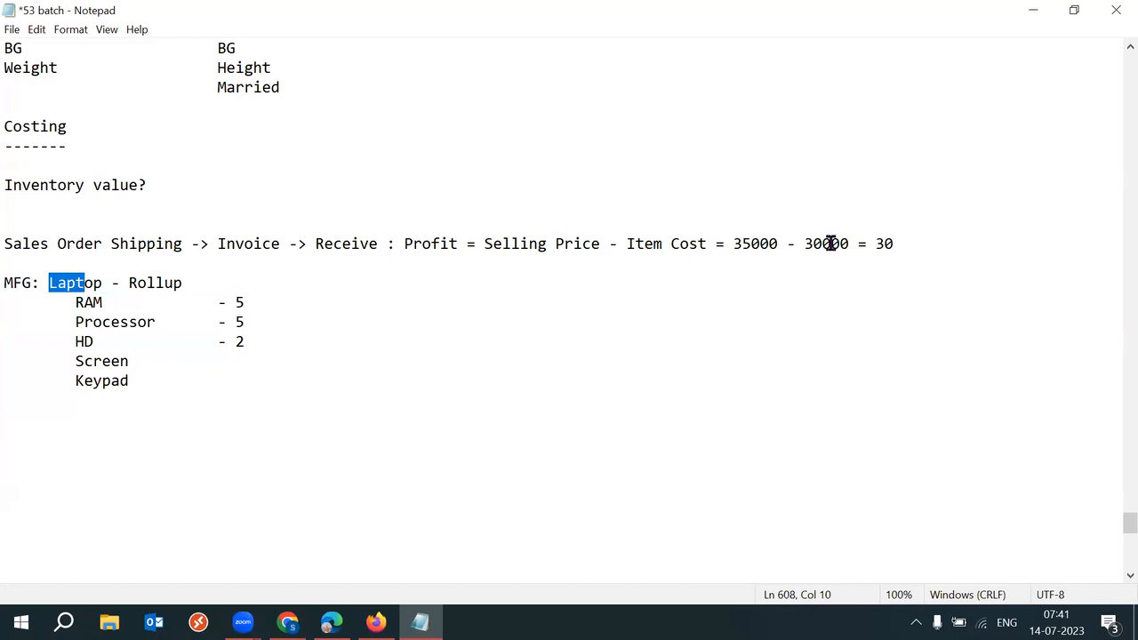
left_click_drag(804, 244, 850, 243)
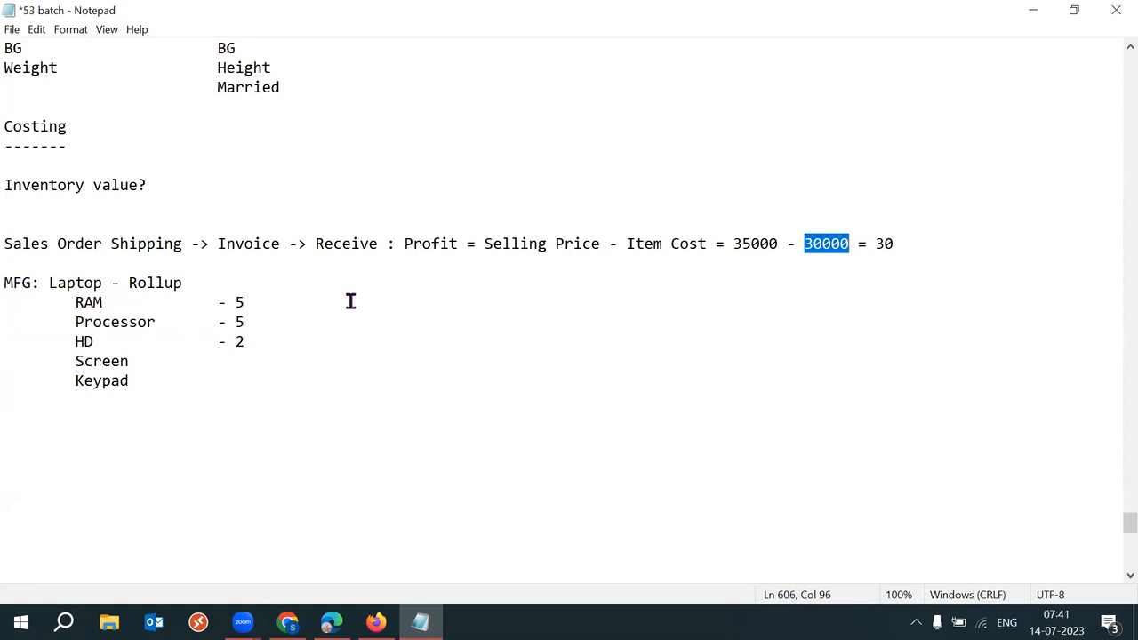
left_click_drag(34, 283, 7, 283)
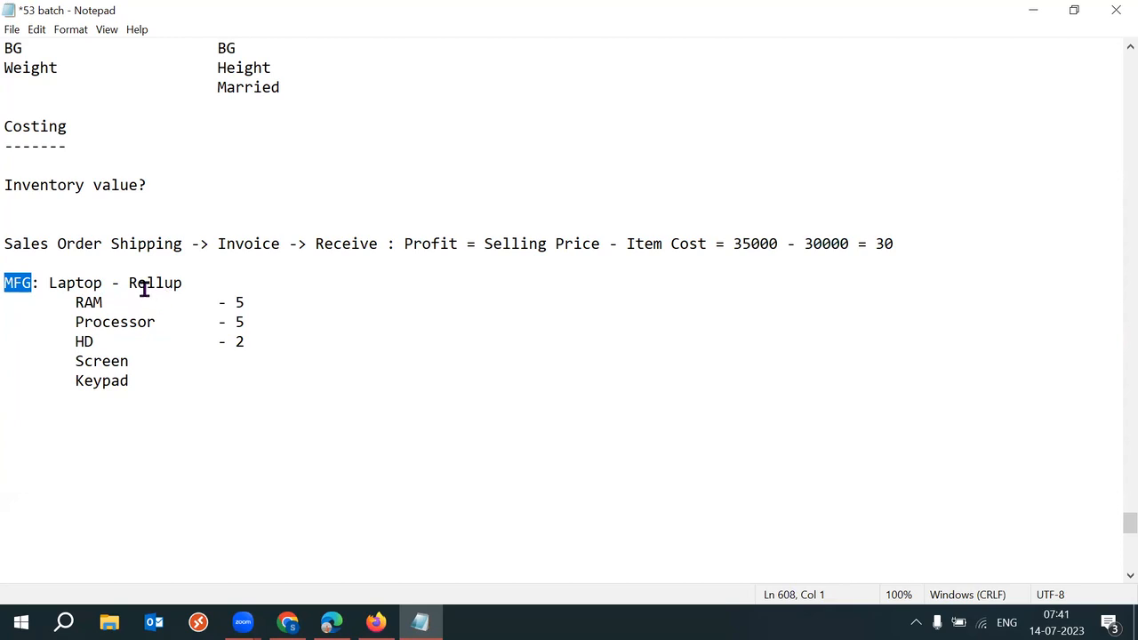
left_click_drag(110, 282, 216, 382)
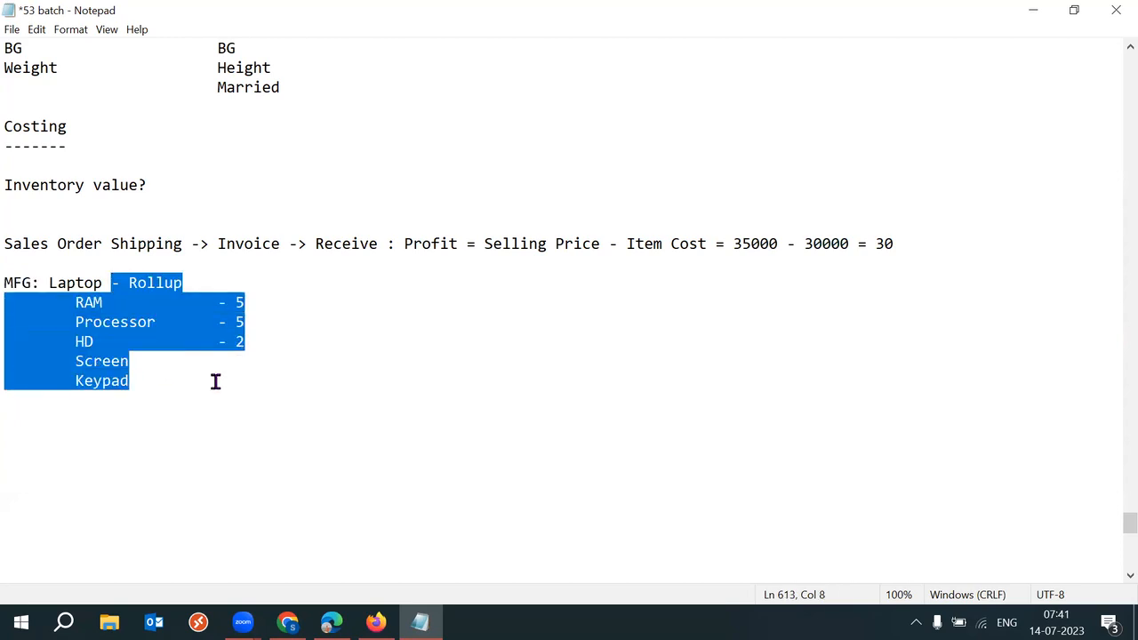
Step: Delete the component list and retype '- Rollup' after MFG: Laptop
key("BackSpace")
type("- 30000")
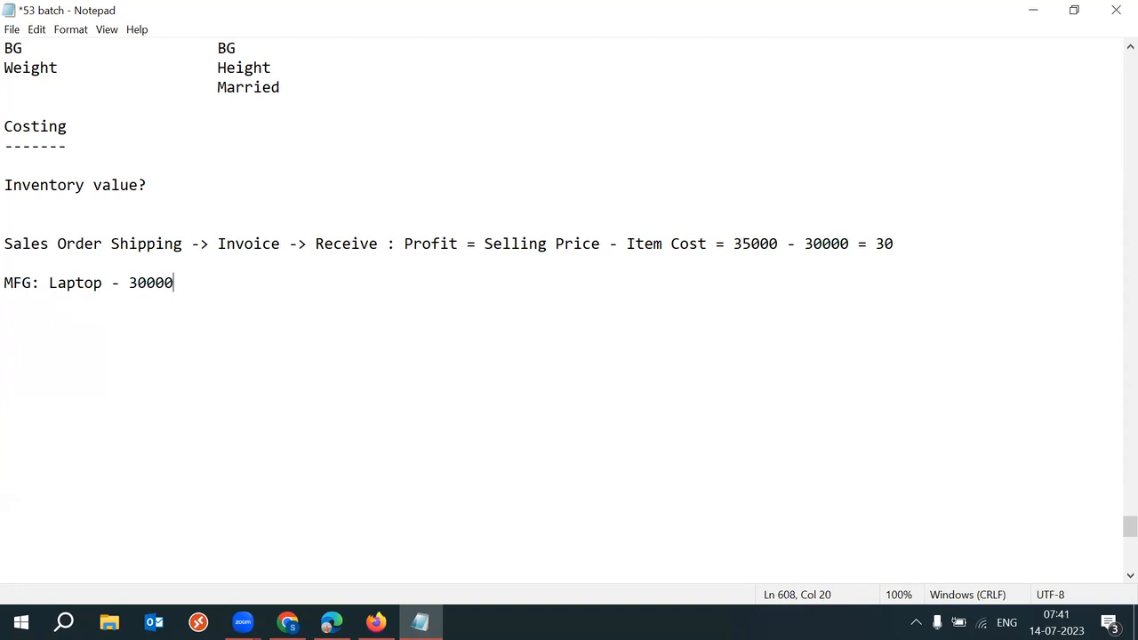
key("BackSpace")
key("BackSpace")
key("BackSpace")
key("BackSpace")
key("BackSpace")
type("Rolle")
key("BackSpace")
type("up")
Step: Change the profit line's result from 30 to 5000/-
left_click(905, 243)
key("BackSpace")
key("BackSpace")
type("5000/-")
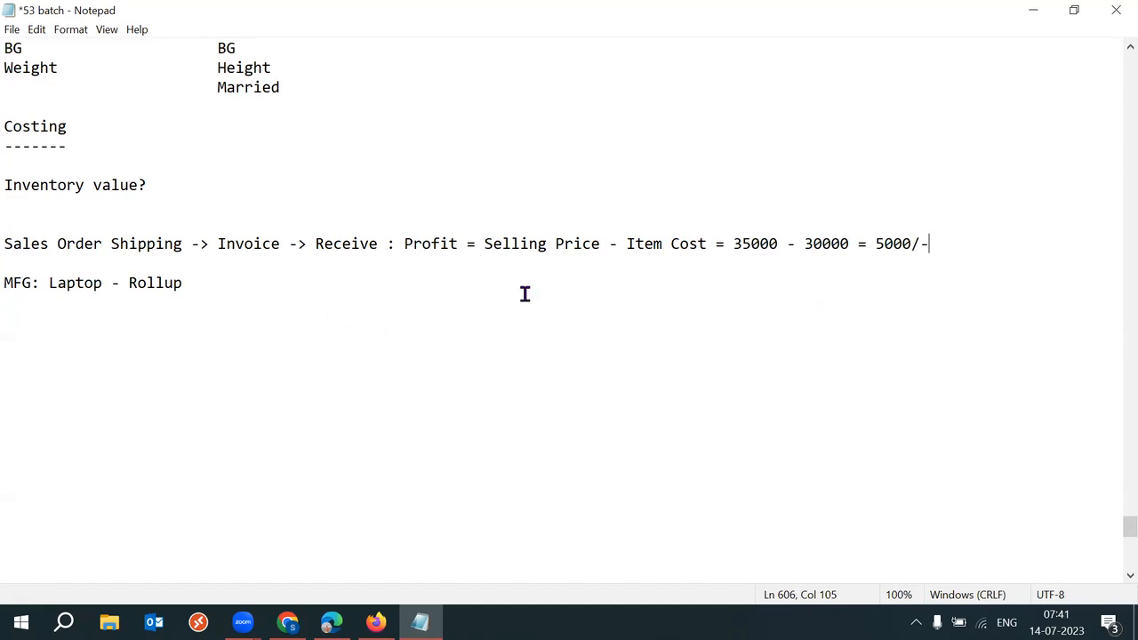
left_click(112, 221)
Step: Add the line 'Define item cost?' under the Costing heading
left_click(63, 160)
key("Return")
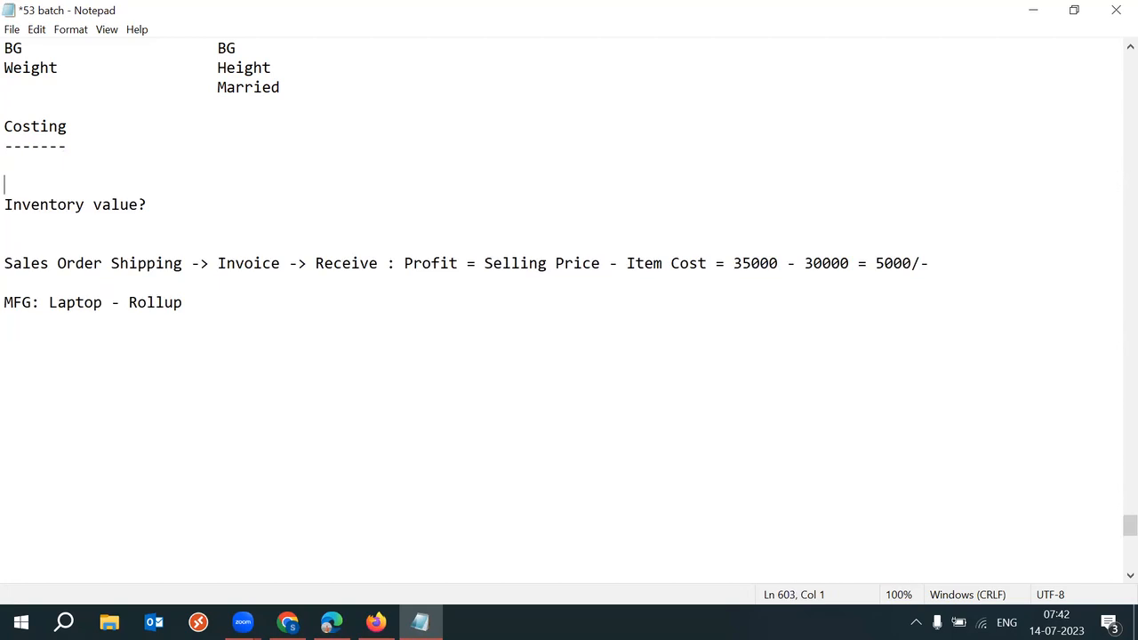
key("Up")
type("Define item cfost")
key("BackSpace")
key("BackSpace")
key("BackSpace")
key("BackSpace")
type("st")
key("BackSpace")
key("BackSpace")
key("BackSpace")
type("cost")
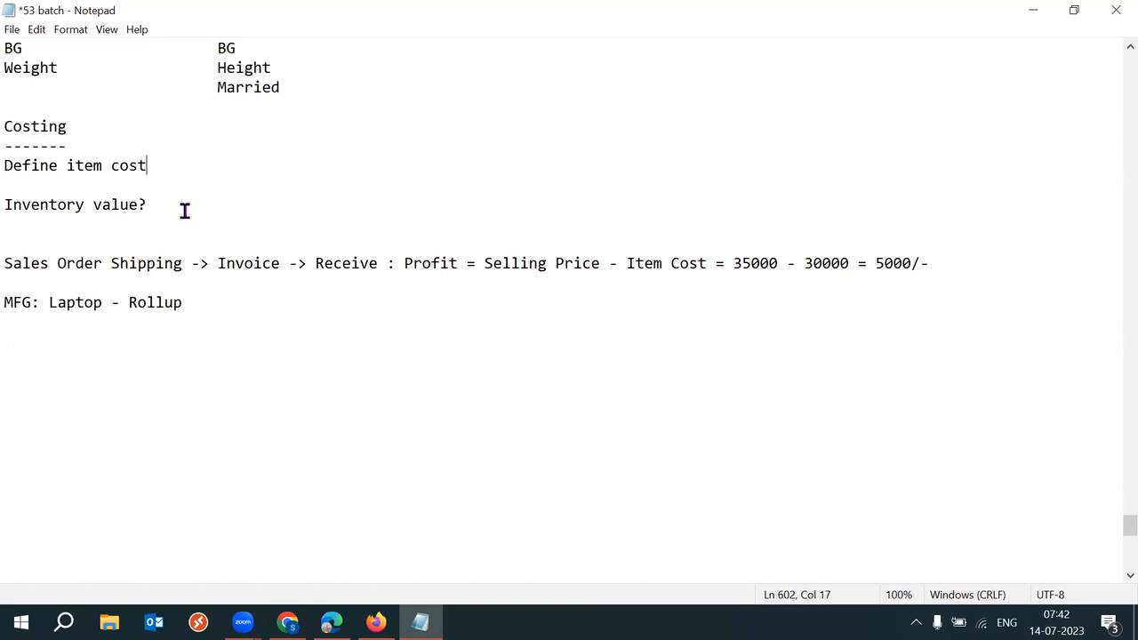
left_click_drag(148, 204, 14, 196)
left_click(188, 168)
type("?")
Step: Add a 'Mis Issue' line below it, above Inventory value?
key("Return")
key("Return")
type("Mis Issue")
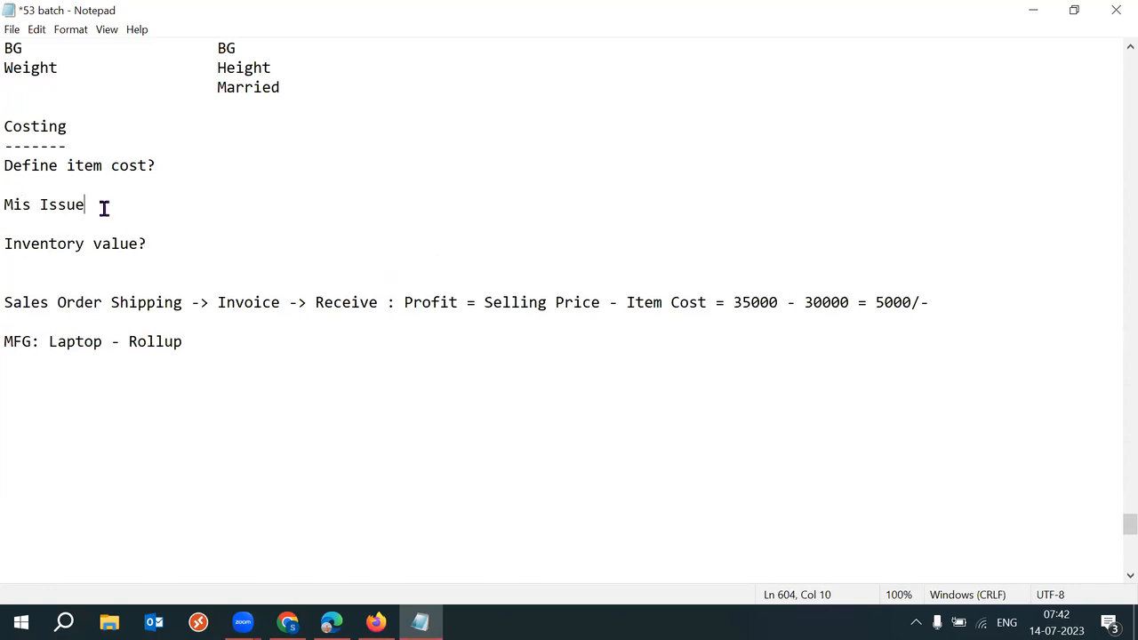
left_click_drag(101, 208, 14, 202)
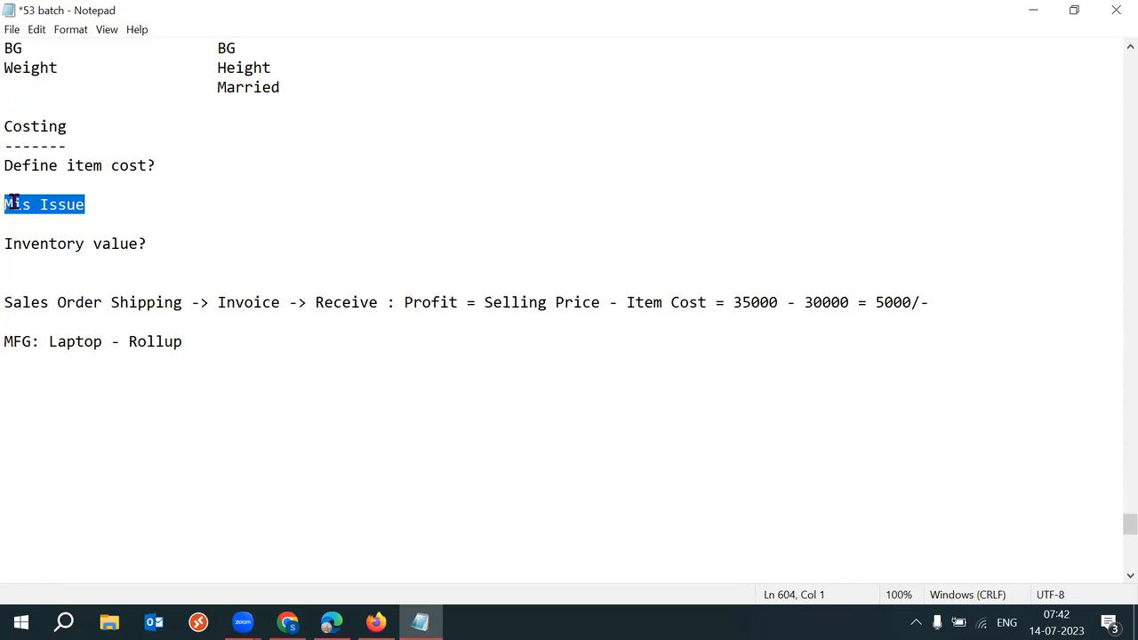
left_click(114, 226)
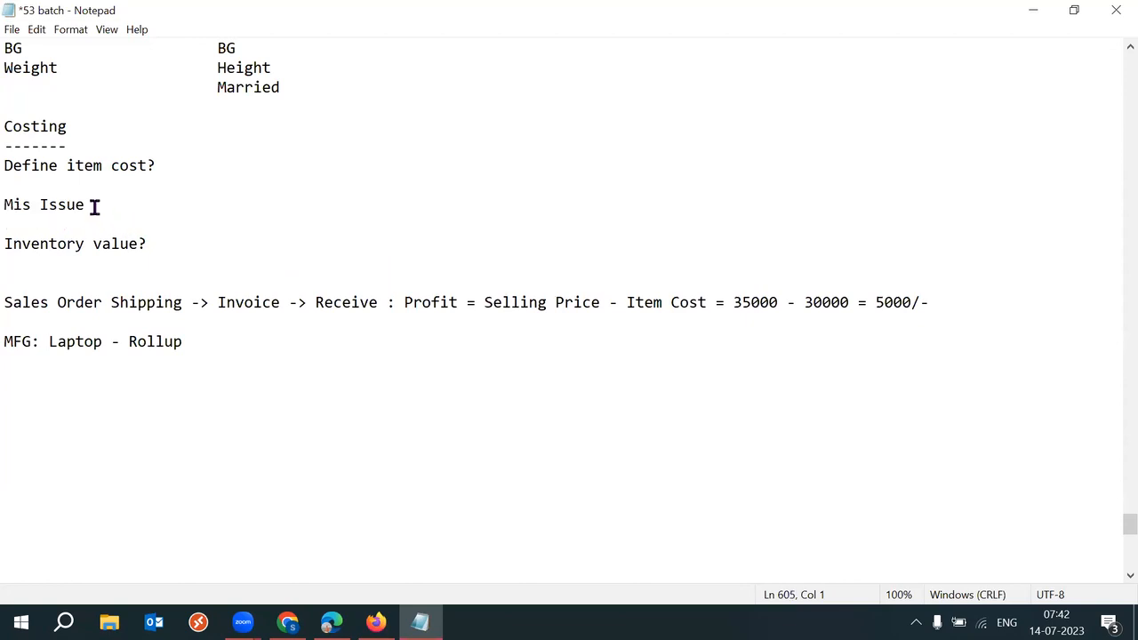
left_click_drag(94, 205, 14, 204)
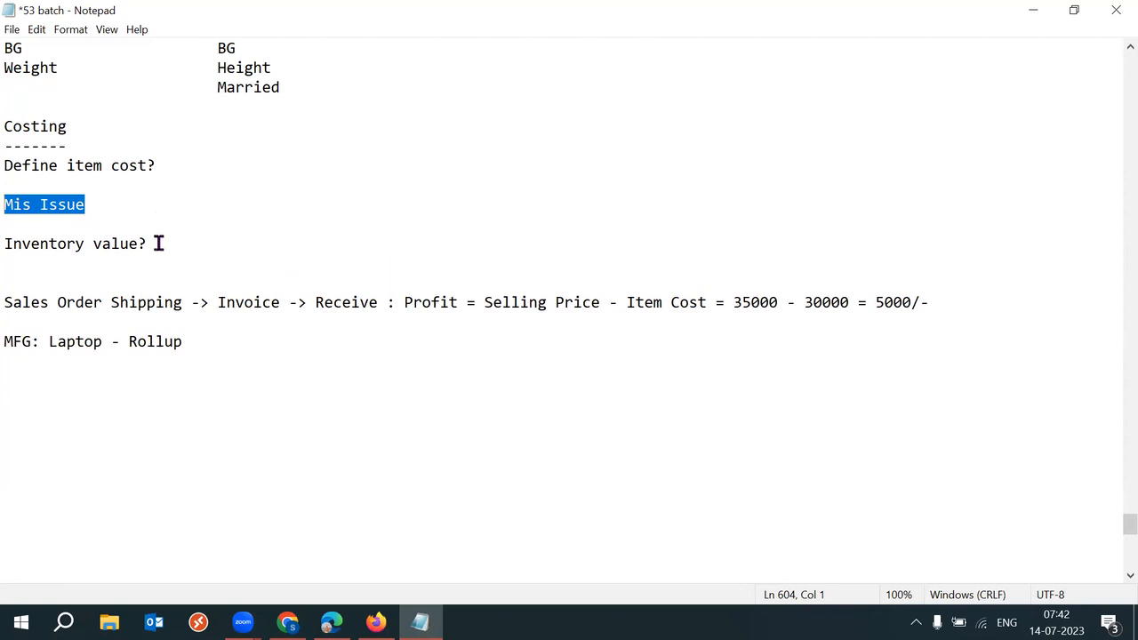
left_click_drag(156, 243, 4, 244)
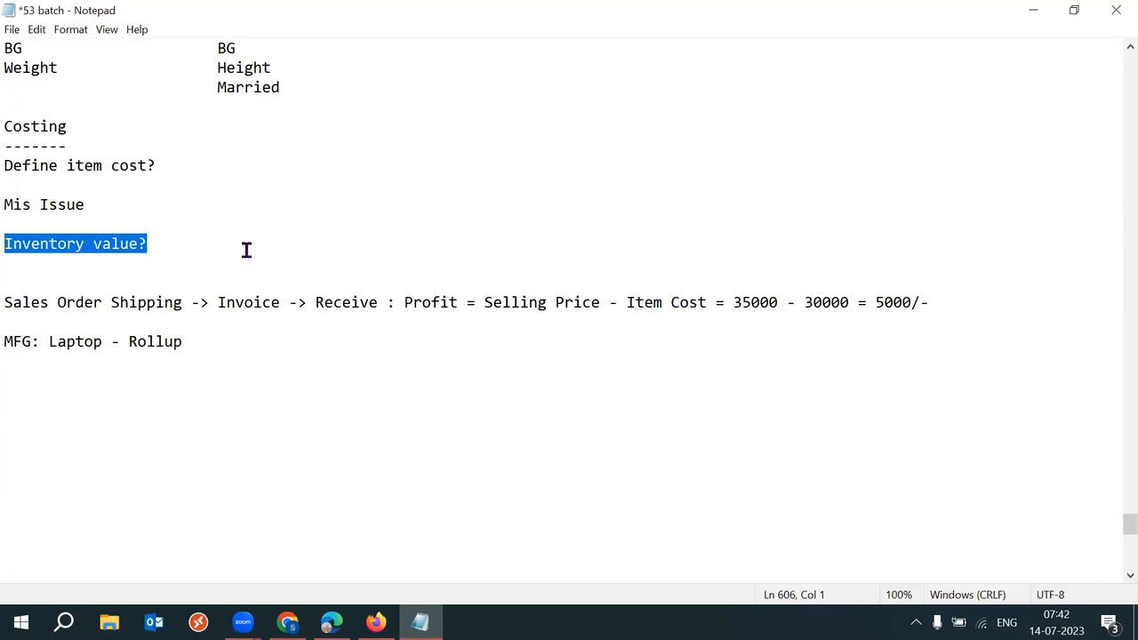
left_click(134, 204)
type(": ")
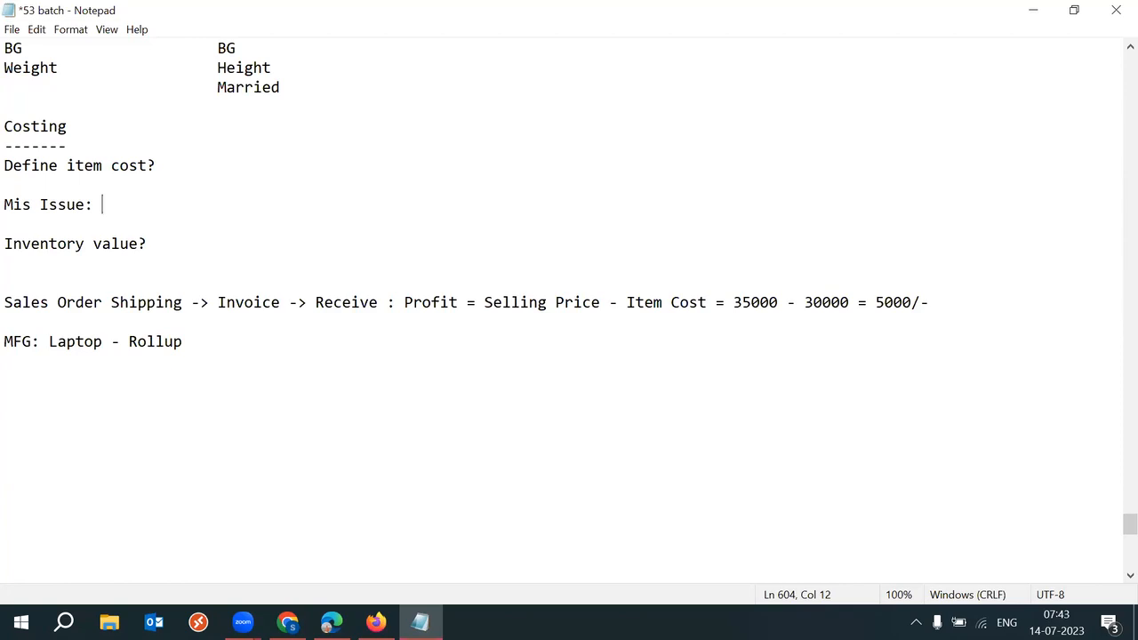
type("100 * 50 = 500")
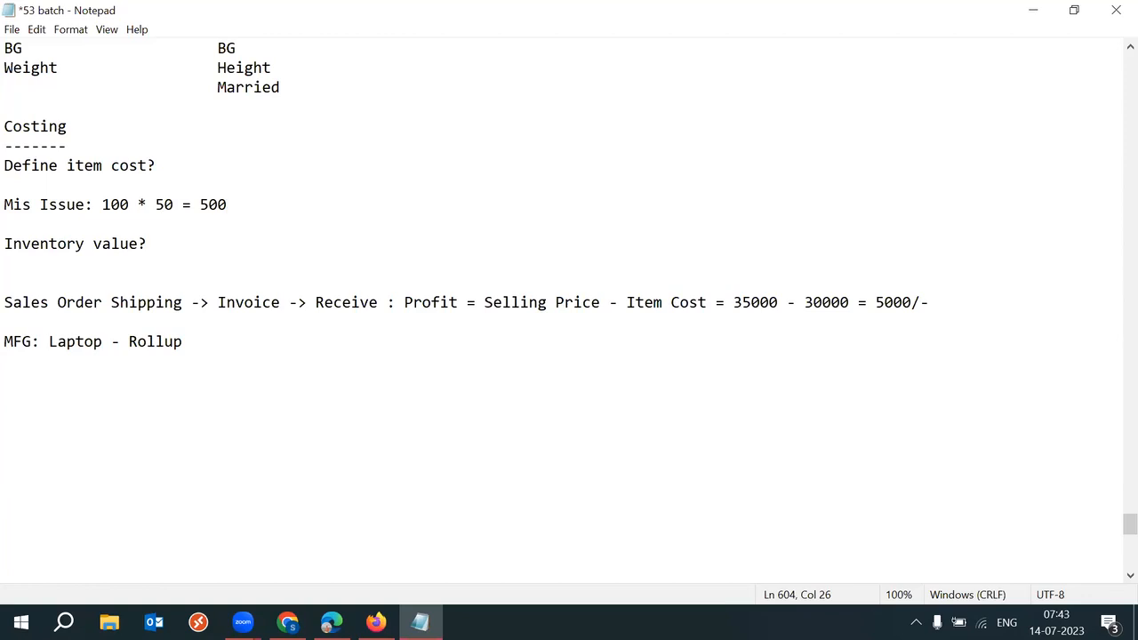
type("0")
left_click_drag(201, 205, 265, 204)
left_click(241, 201)
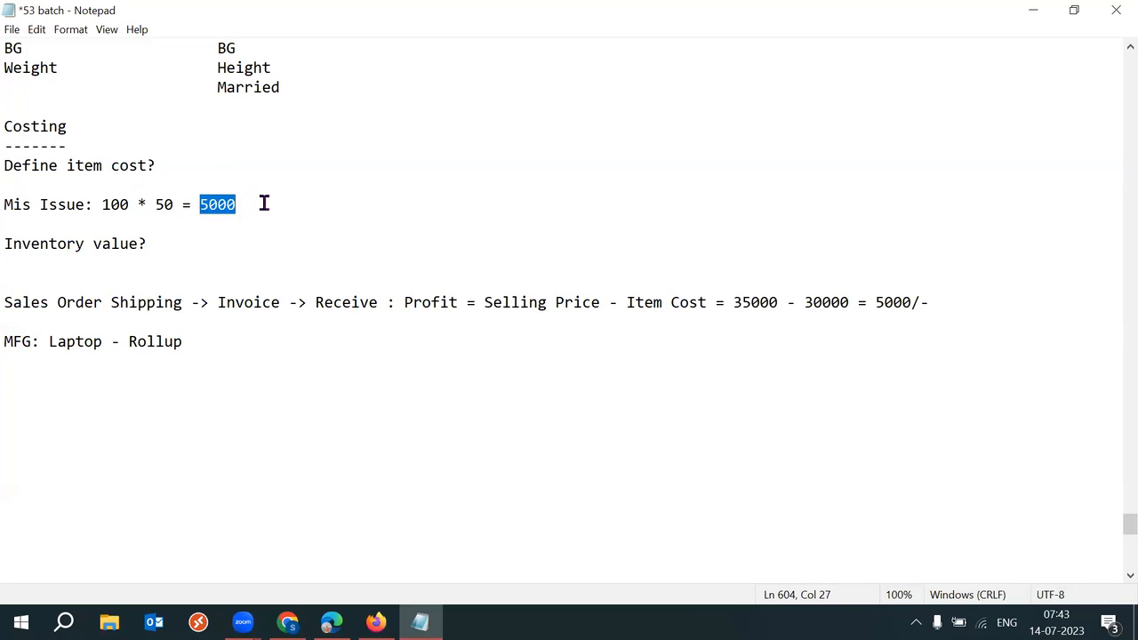
left_click(264, 204)
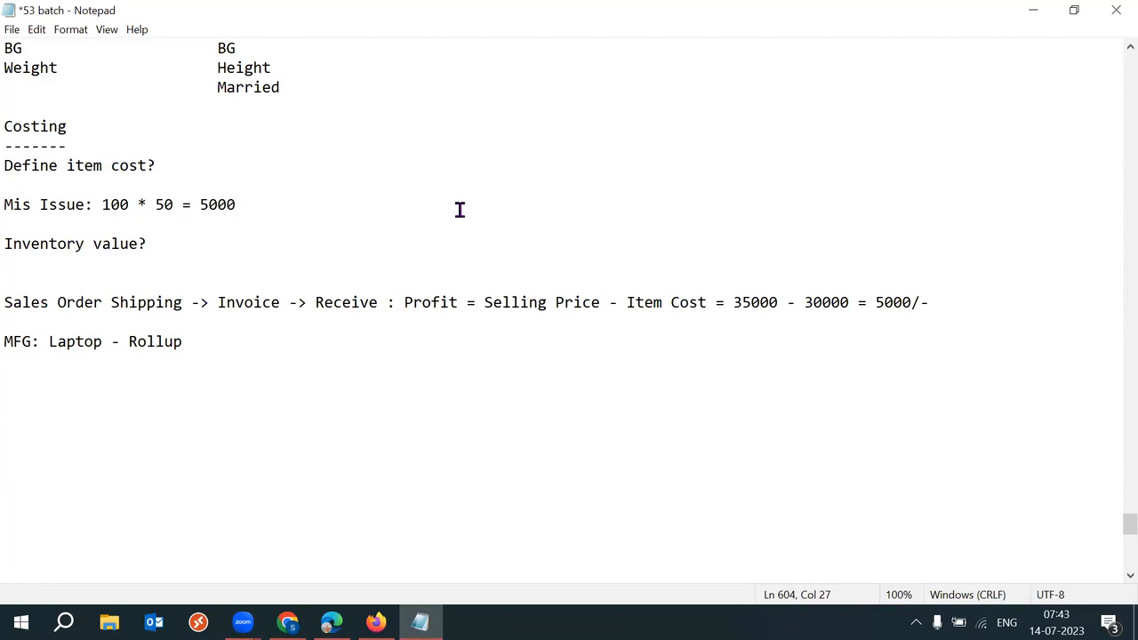
left_click_drag(192, 205, 238, 206)
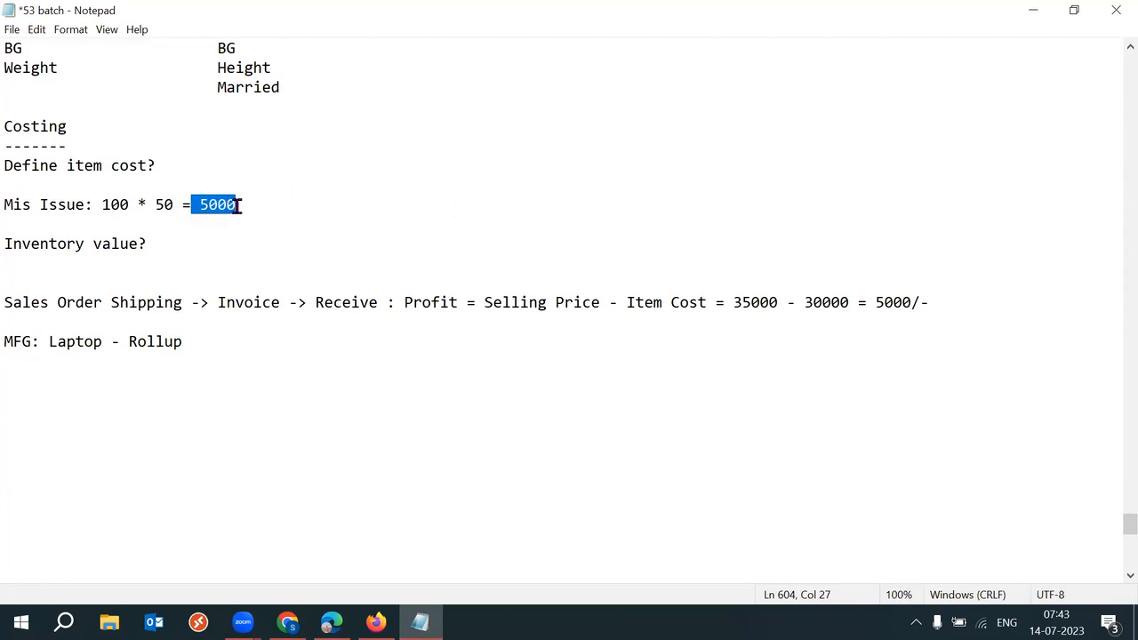
left_click(244, 205)
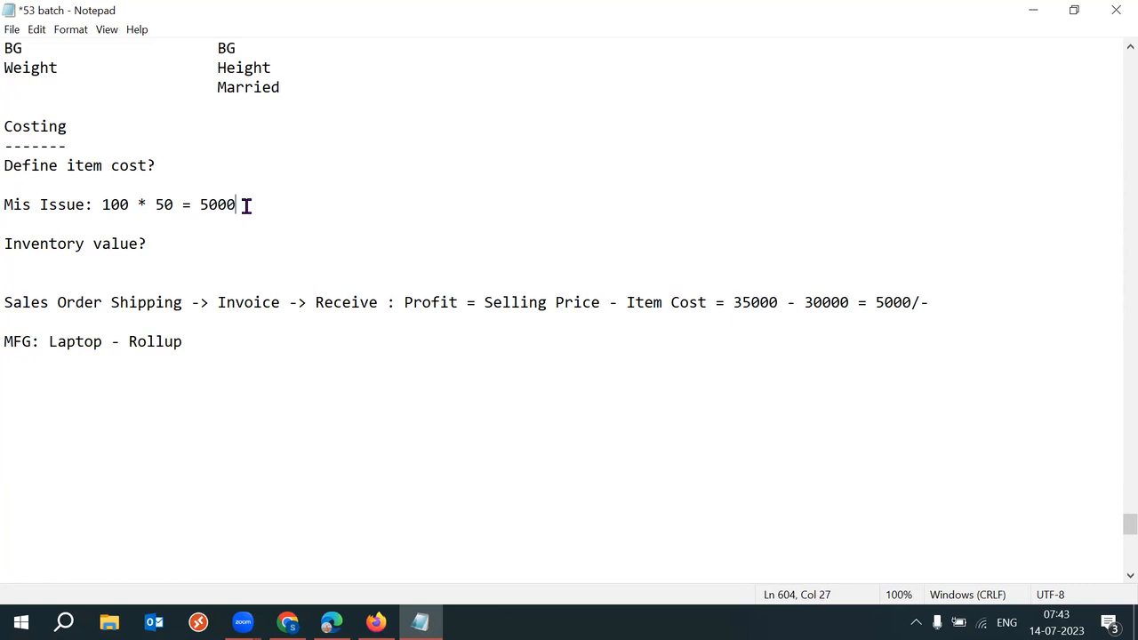
double_click(208, 205)
left_click_drag(163, 243, 7, 241)
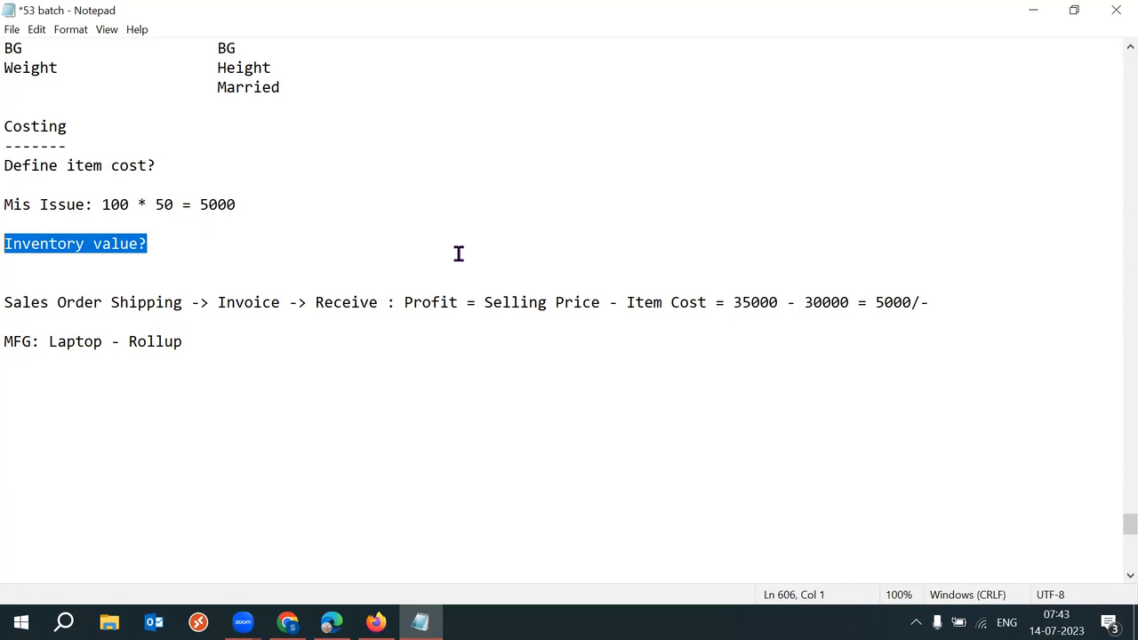
left_click_drag(199, 205, 244, 206)
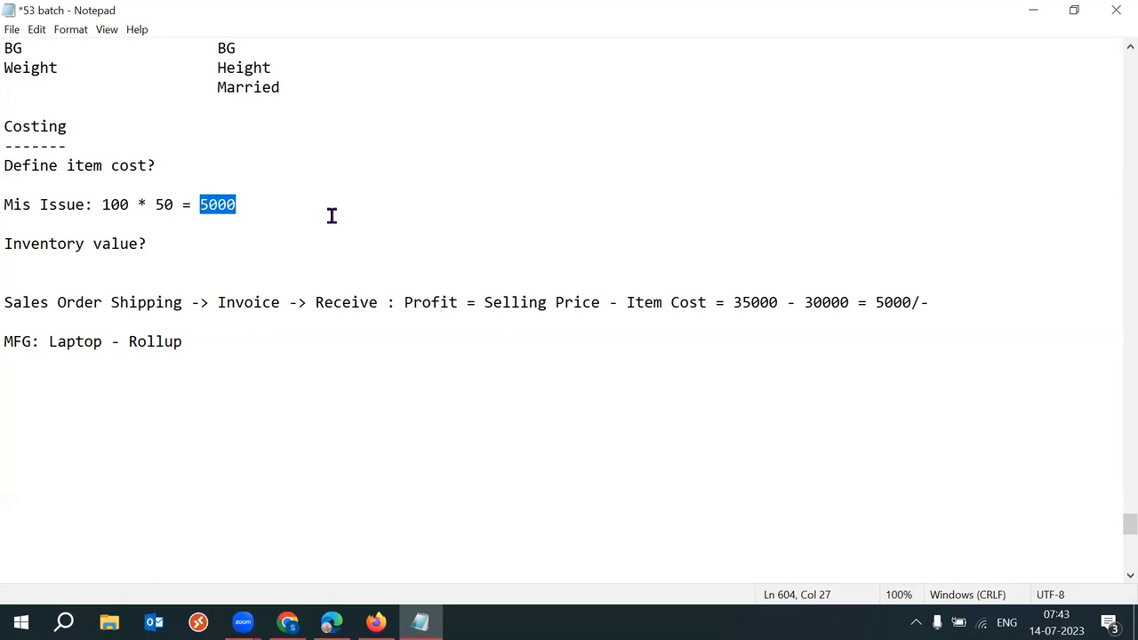
left_click_drag(100, 205, 129, 204)
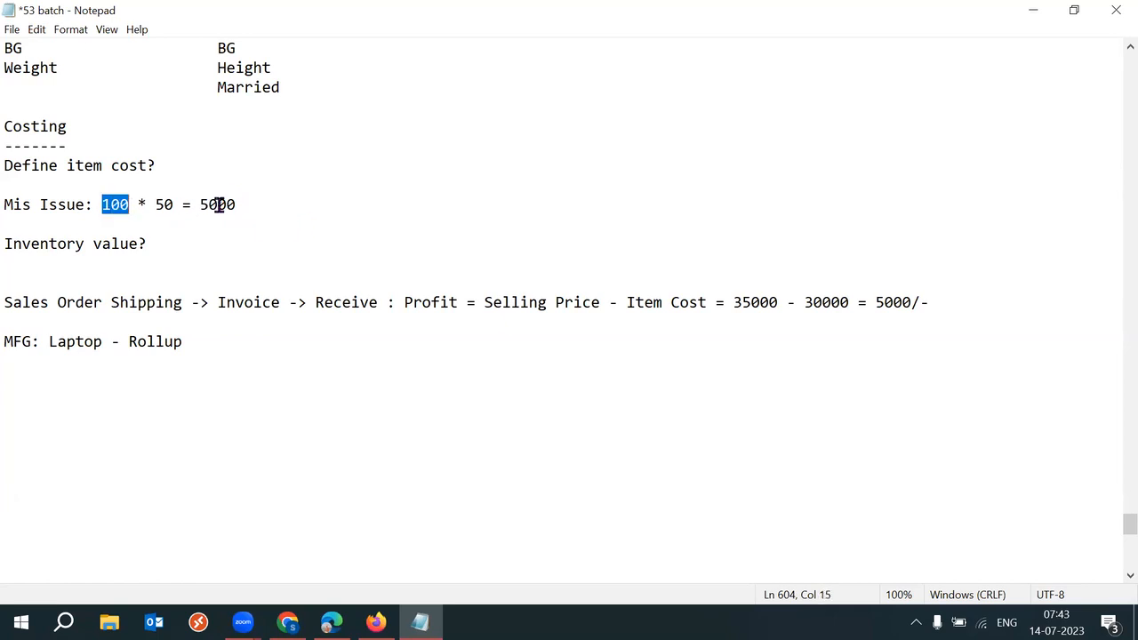
left_click_drag(199, 204, 243, 205)
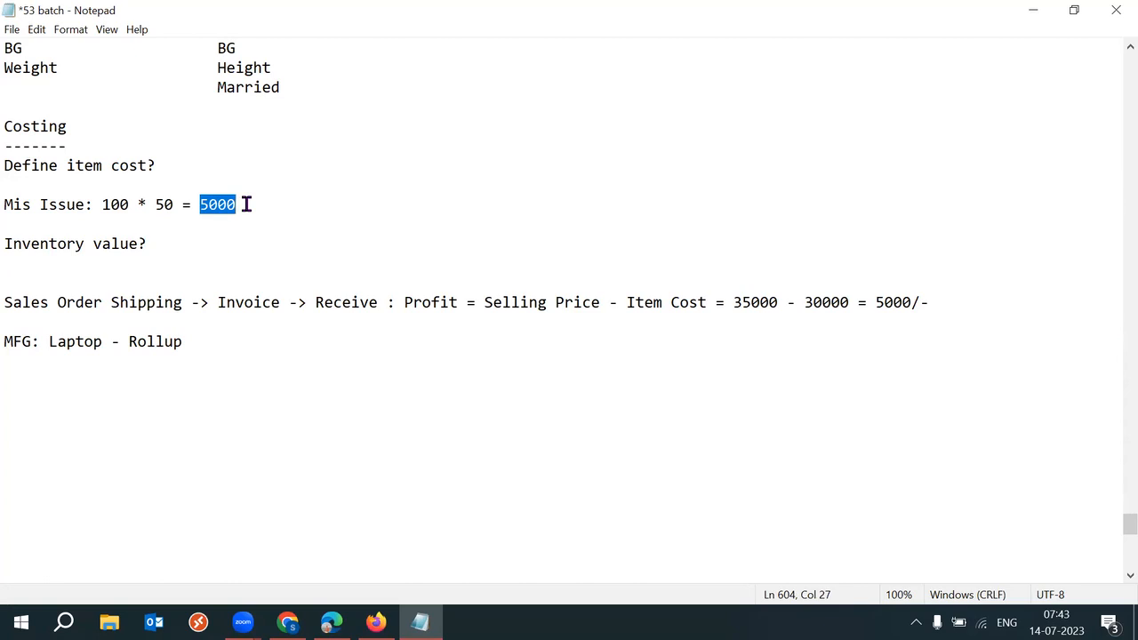
left_click(247, 205)
left_click_drag(201, 205, 255, 205)
left_click_drag(100, 204, 130, 204)
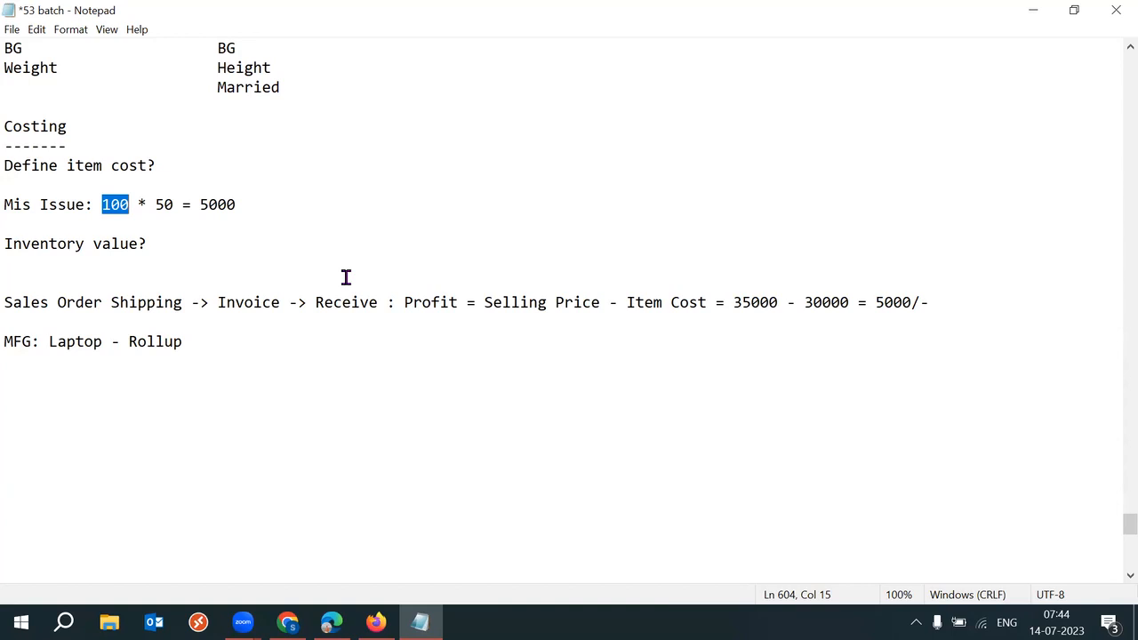
Step: Add a 'Costing Methods:' heading with a dashed underline below the Laptop rollup note
left_click(215, 352)
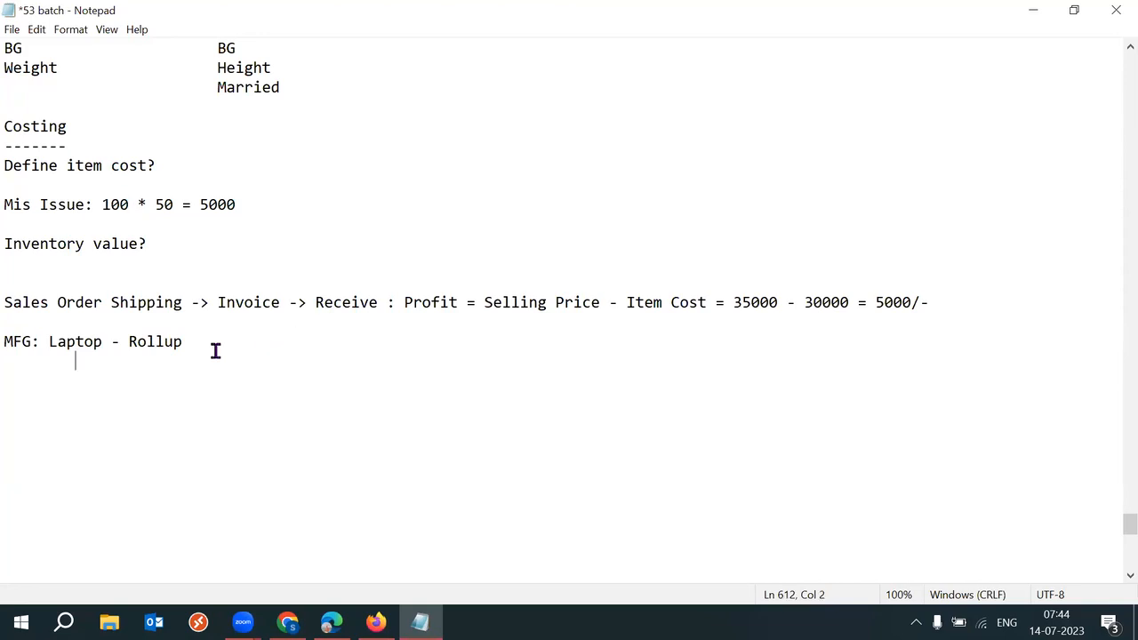
key("Return")
key("Return")
type("Costing N")
key("BackSpace")
type("thods:")
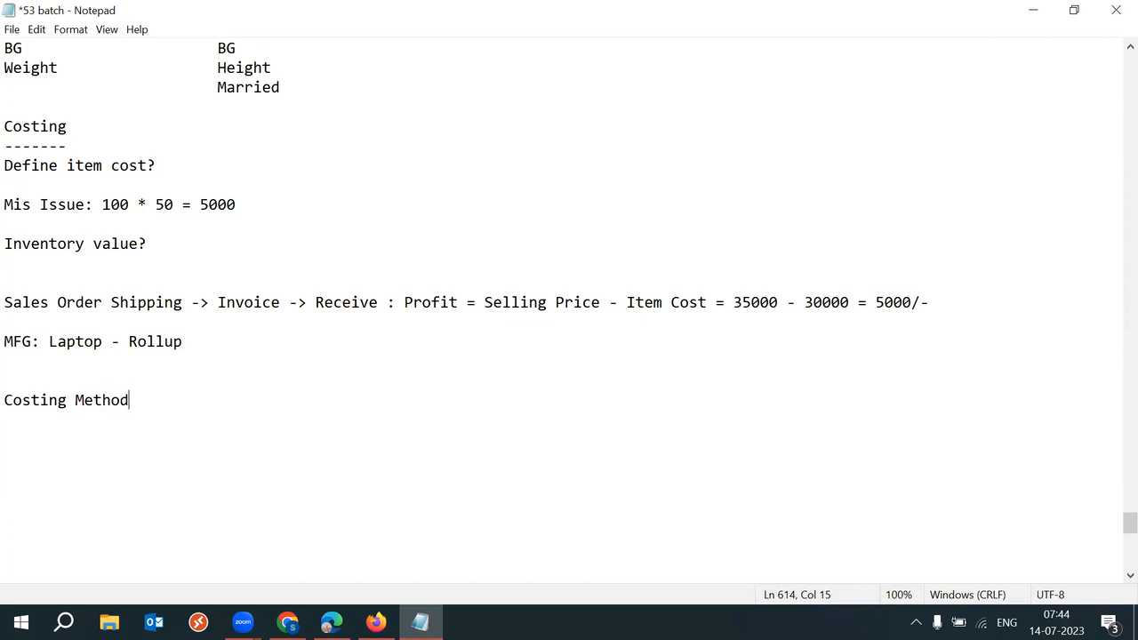
key("Return")
type("---------------")
key("Return")
Step: List Standard, Average, LIFO and FIFO under the heading and save the file
type("Standrd")
key("BackSpace")
key("BackSpace")
type("ard")
key("Return")
type("Average")
key("Return")
type("LIFO")
key("Return")
type("FIF")
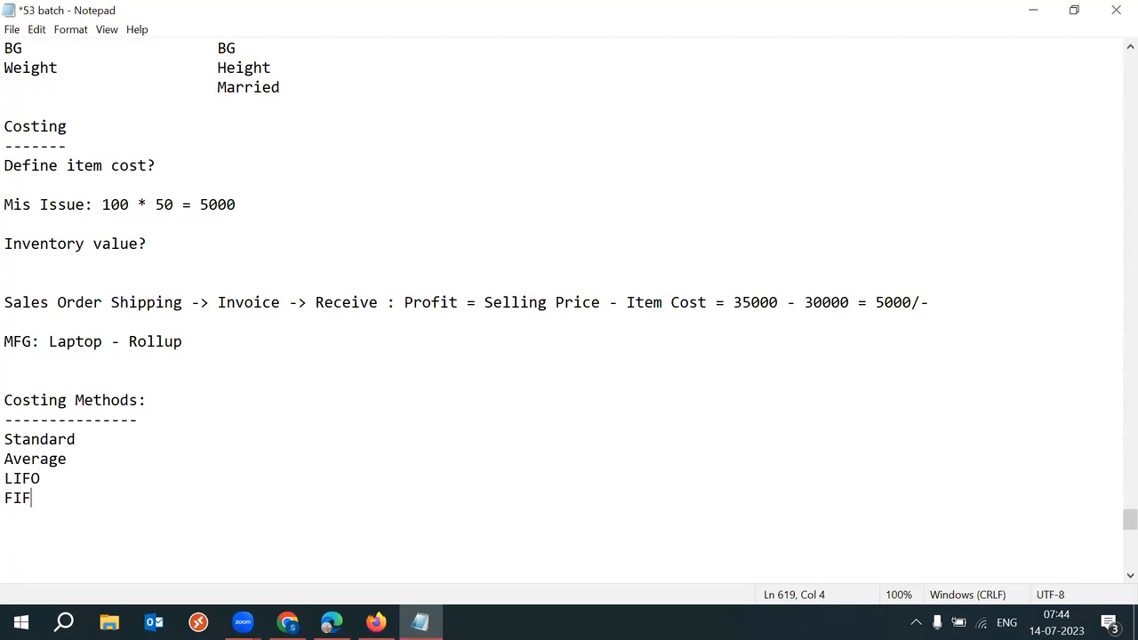
type("O")
left_click_drag(1128, 518, 1119, 528)
key("ctrl+s")
Step: Review the listed methods, then add a tab after Standard for its description
left_click_drag(96, 346, 4, 322)
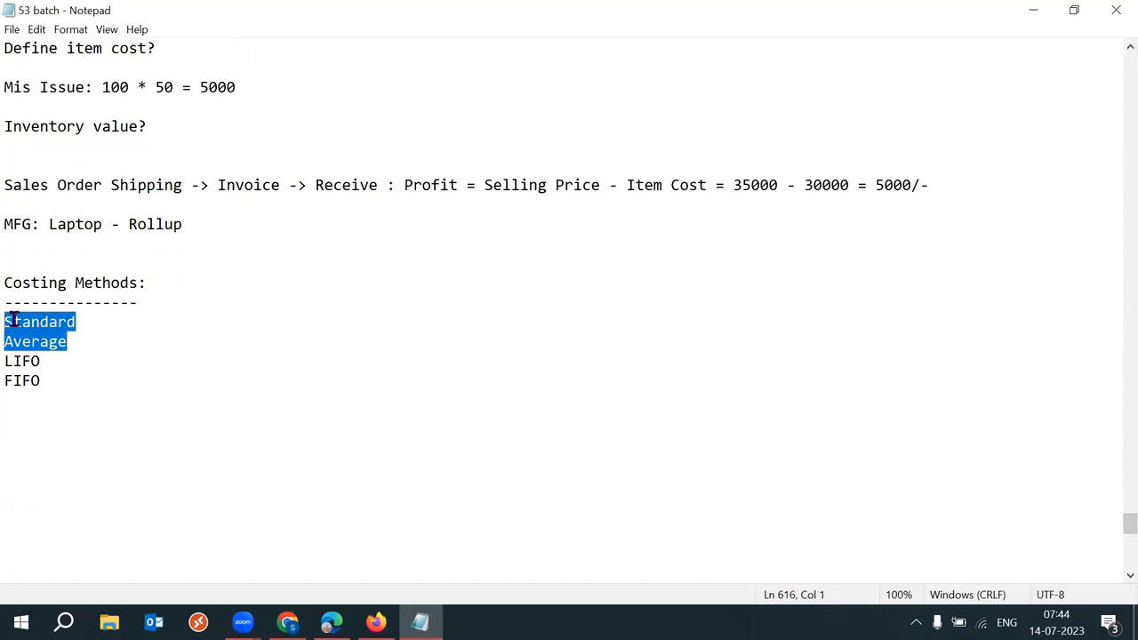
left_click_drag(109, 336, 12, 324)
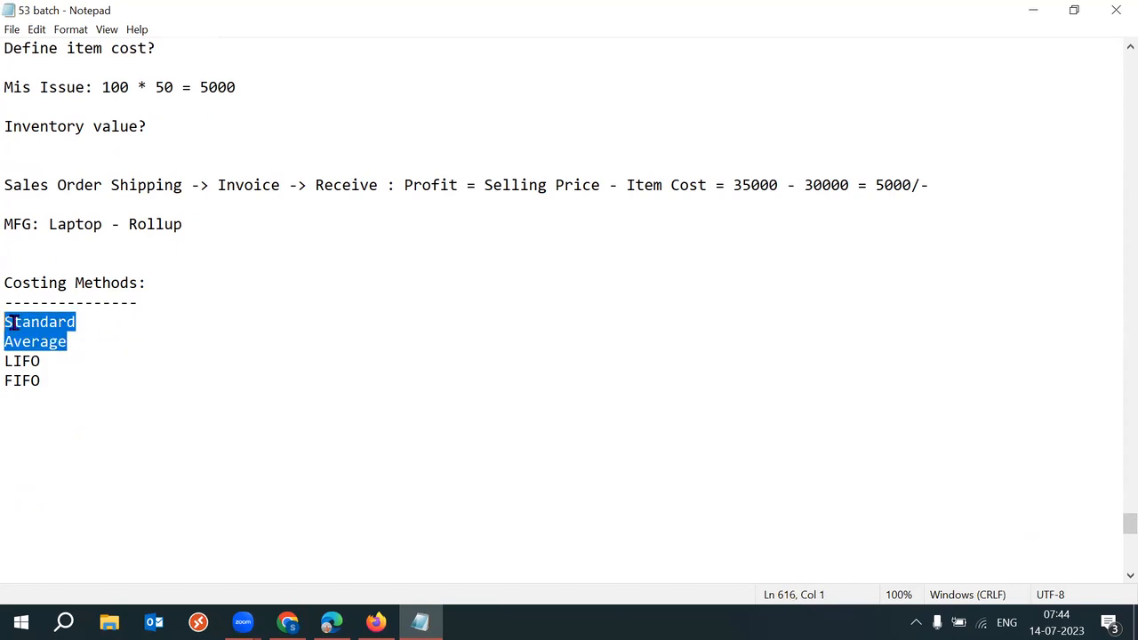
left_click(121, 341)
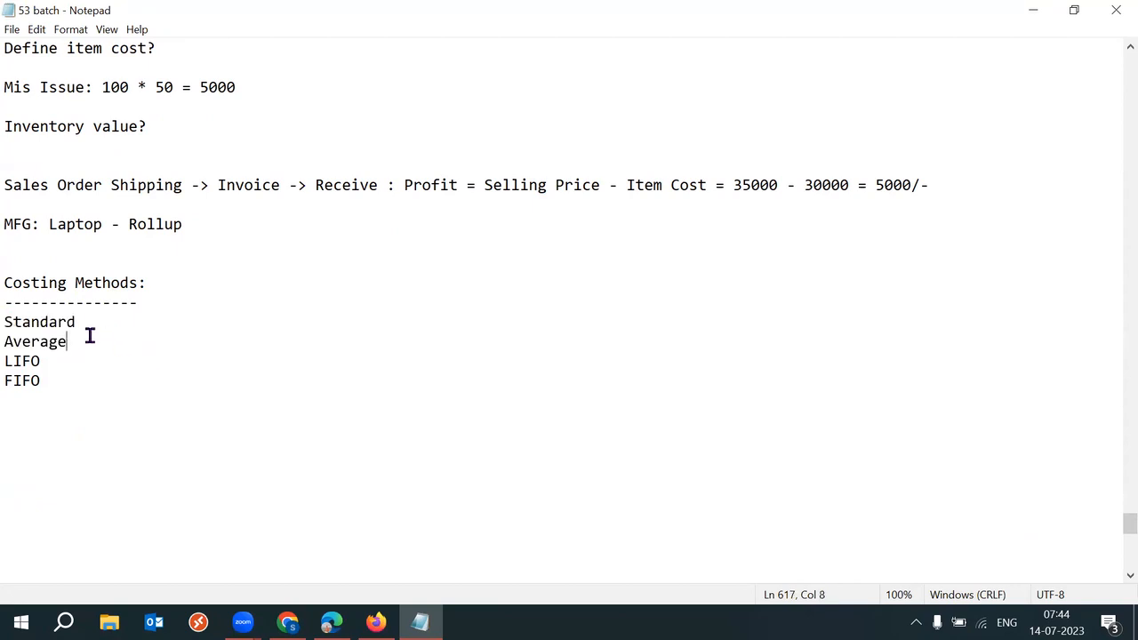
left_click_drag(89, 332, 13, 324)
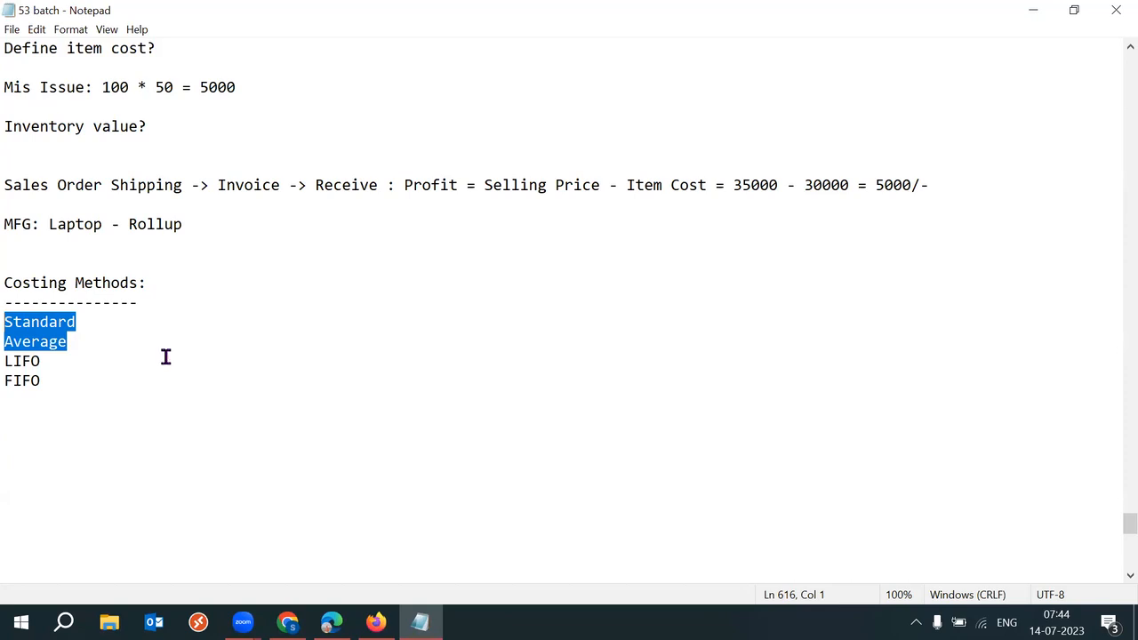
left_click(112, 353)
left_click_drag(124, 343, 5, 322)
left_click_drag(87, 383, 14, 365)
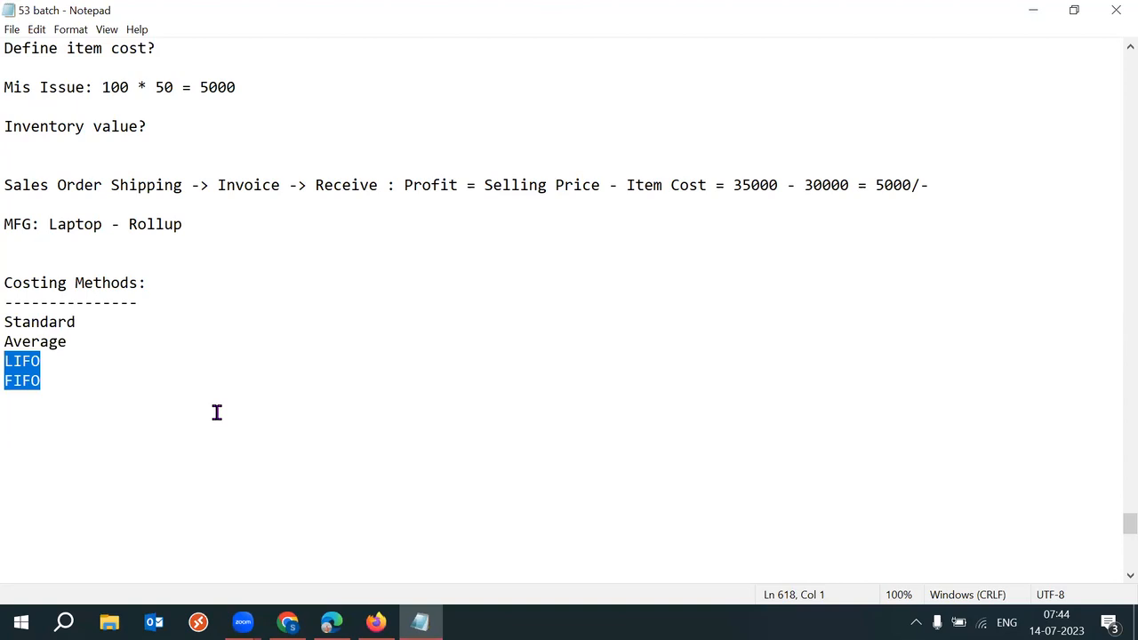
left_click_drag(41, 382, 11, 320)
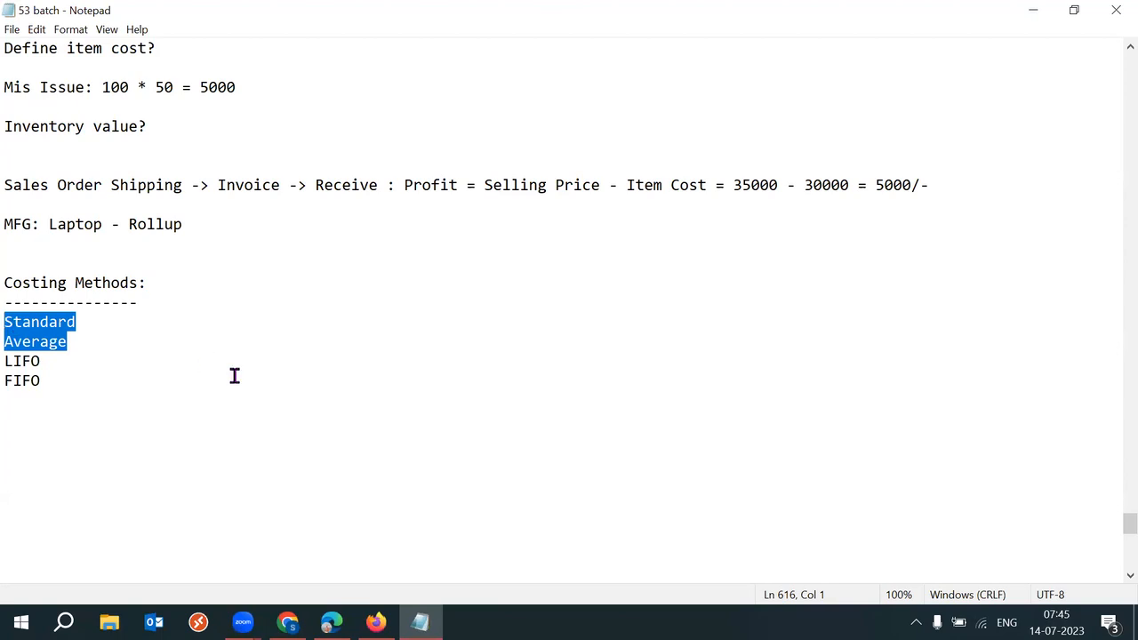
left_click_drag(105, 320, 16, 321)
left_click(93, 340)
key("shift+Home")
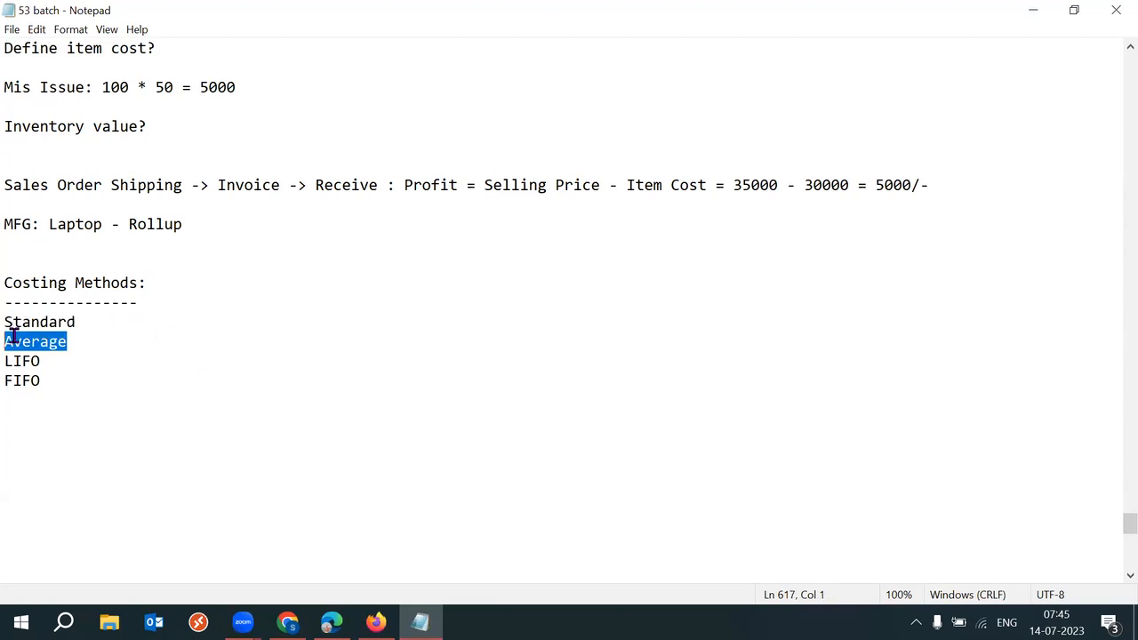
left_click_drag(101, 322, 11, 322)
left_click(124, 322)
key("Tab")
Step: Describe Standard as '- Define Item Cost'
type("- Def")
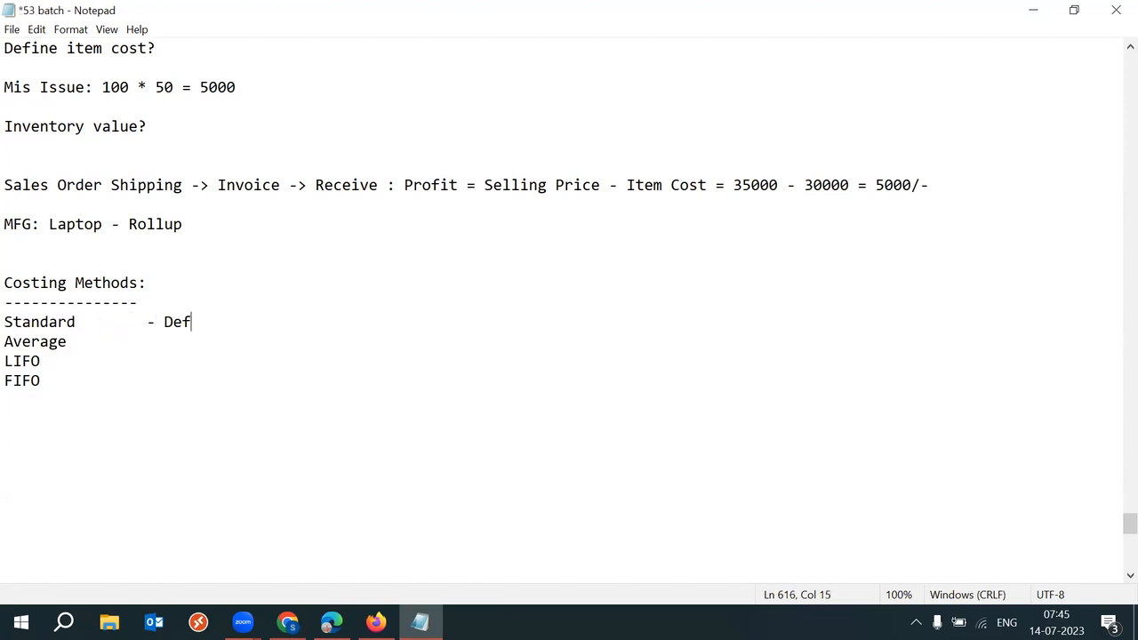
type("ine Item Cost")
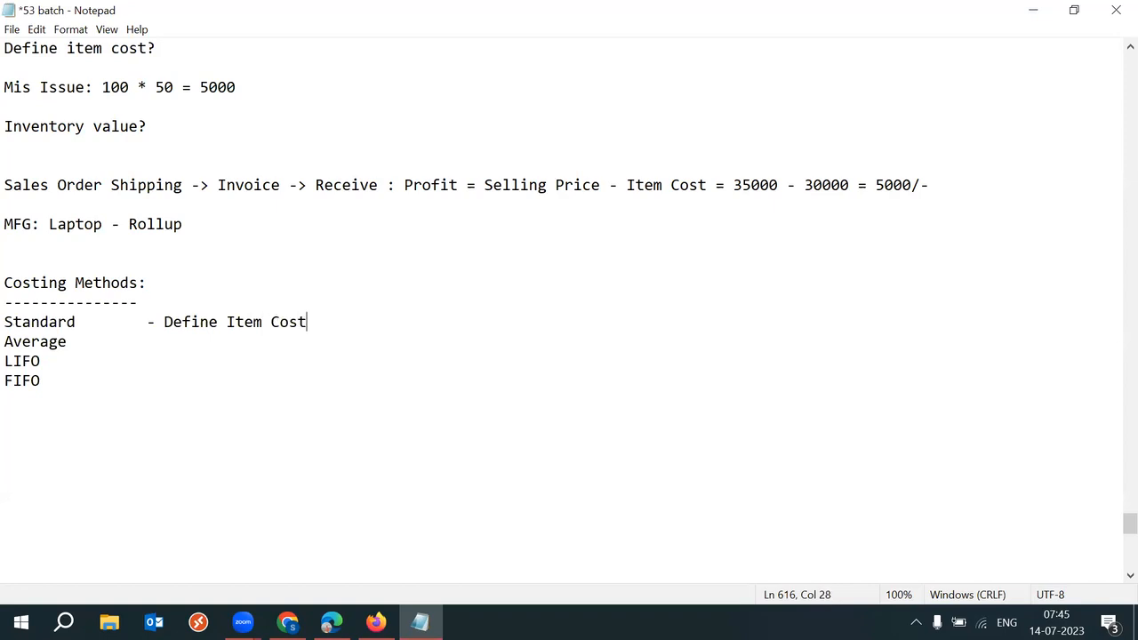
left_click(94, 325)
Step: Describe Average as '- Average cost' and save the file
left_click(81, 341)
key("Tab")
type("- ")
type("Item ")
type("co")
type("st a")
key("BackSpace")
key("BackSpace")
key("BackSpace")
key("BackSpace")
key("BackSpace")
key("BackSpace")
key("BackSpace")
key("BackSpace")
key("BackSpace")
key("BackSpace")
key("BackSpace")
type("Averaag")
key("BackSpace")
key("BackSpace")
type("ge cost")
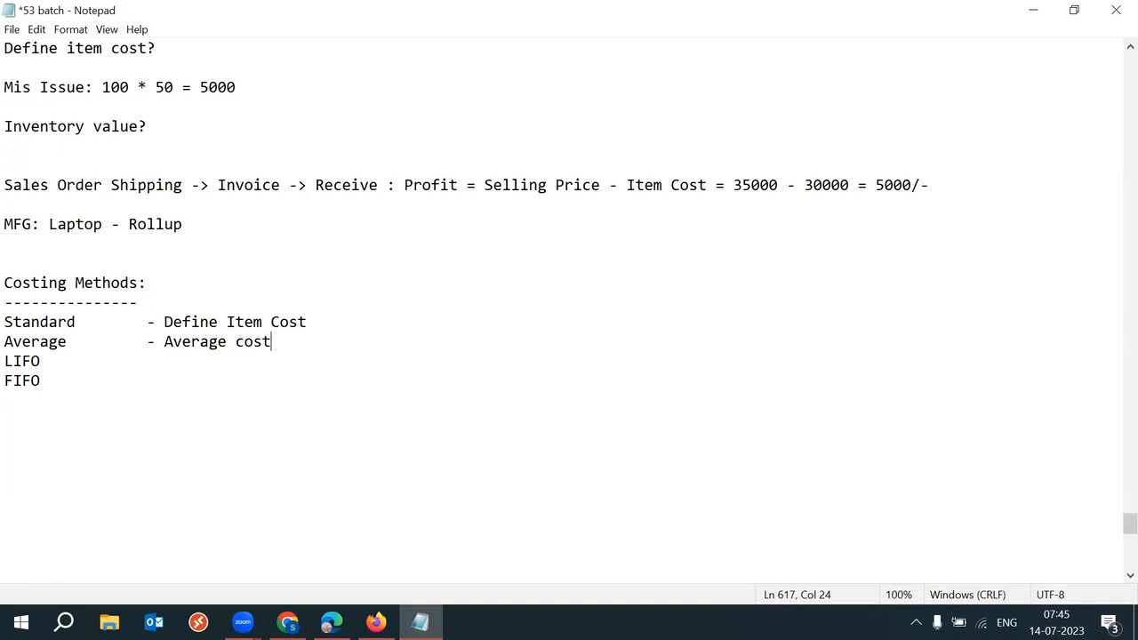
key("ctrl+s")
Step: Copy 'Average' and paste it as a new line below FIFO
double_click(74, 345)
key("ctrl+c")
left_click(51, 385)
key("Return")
key("Return")
key("ctrl+v")
Step: Underline the Average title with dashes and save the file
key("Return")
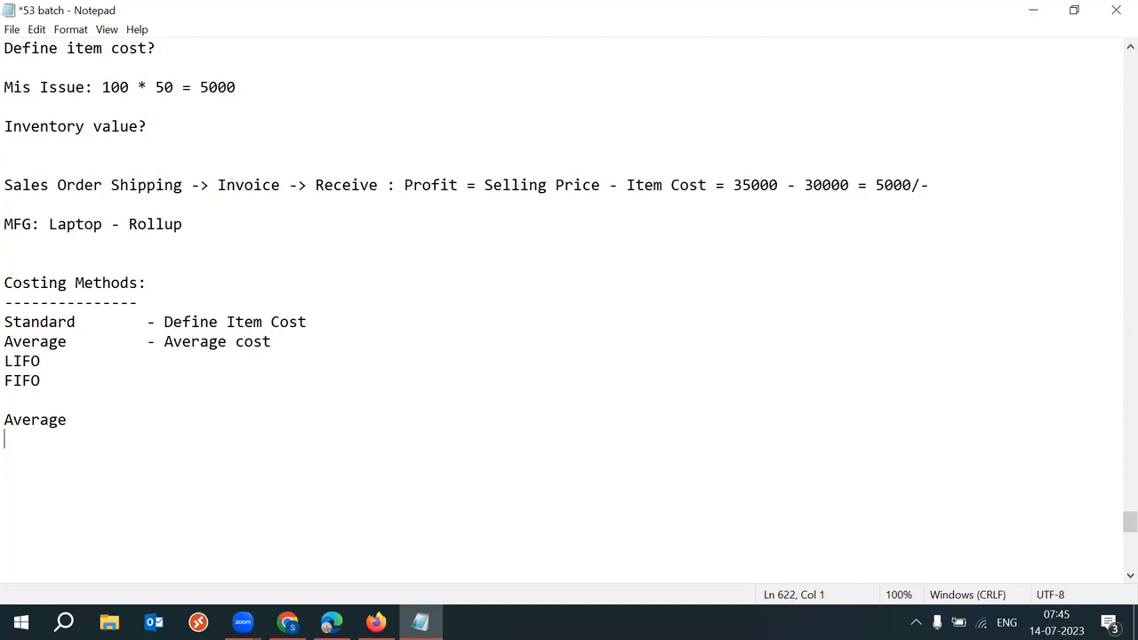
type("------")
key("Return")
key("Return")
key("Return")
key("Return")
key("Return")
key("Return")
key("Return")
key("Return")
key("Return")
key("ctrl+s")
left_click(32, 415)
left_click(16, 395)
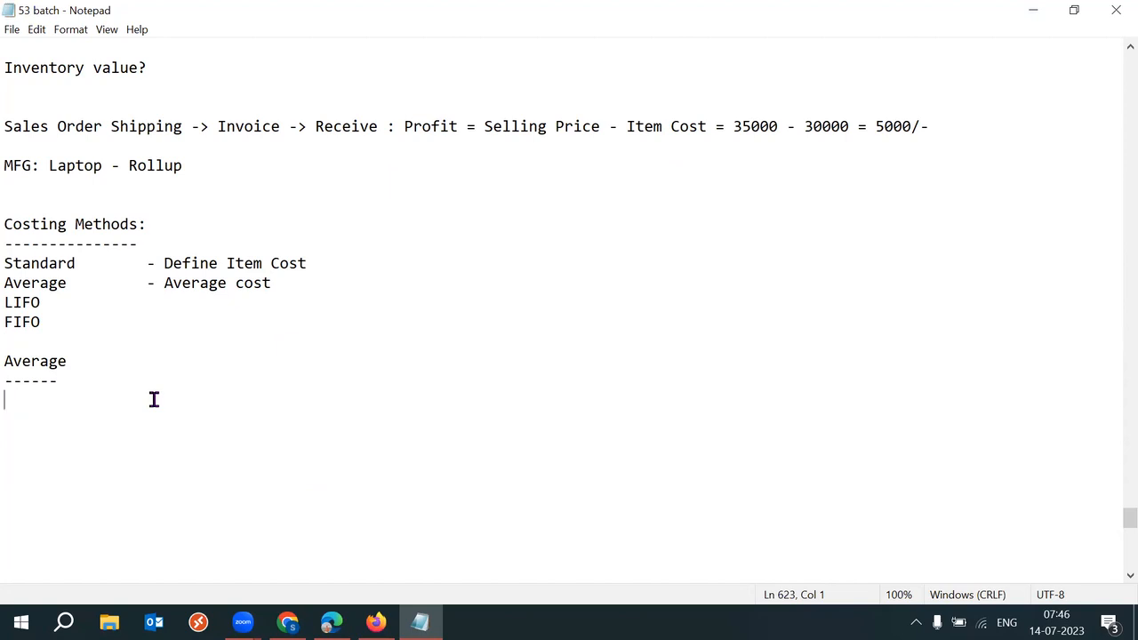
Step: Add the tab-separated line 'Purchased ItemA 100 Qty 10/-'
type("Purc")
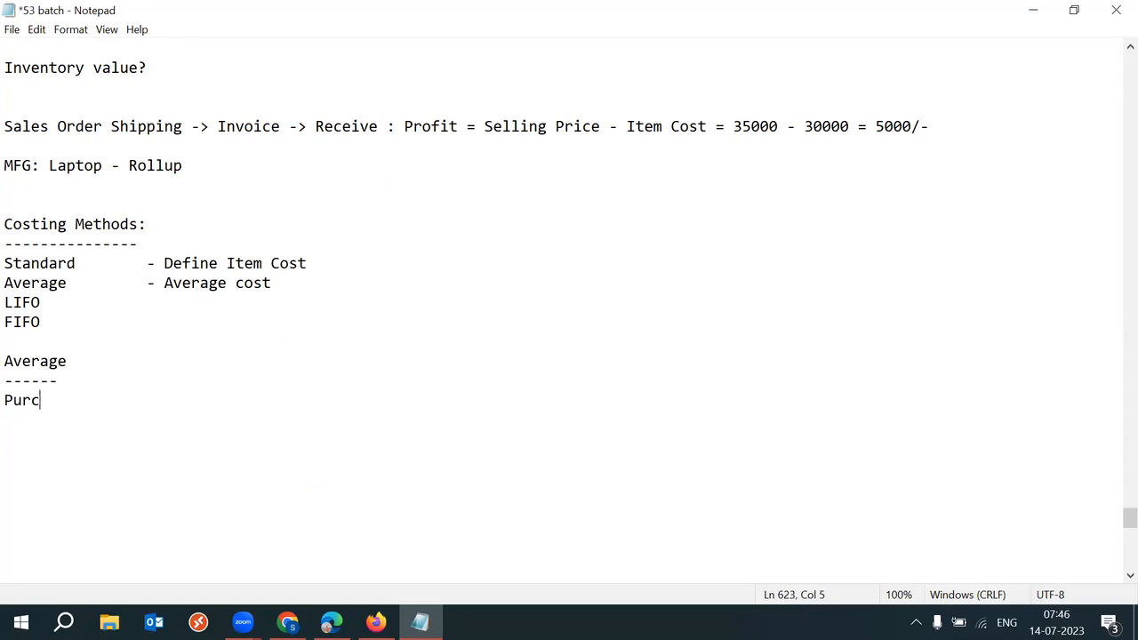
type("hase")
key("BackSpace")
type("d")
key("Tab")
type("ItemA")
key("Tab")
key("Tab")
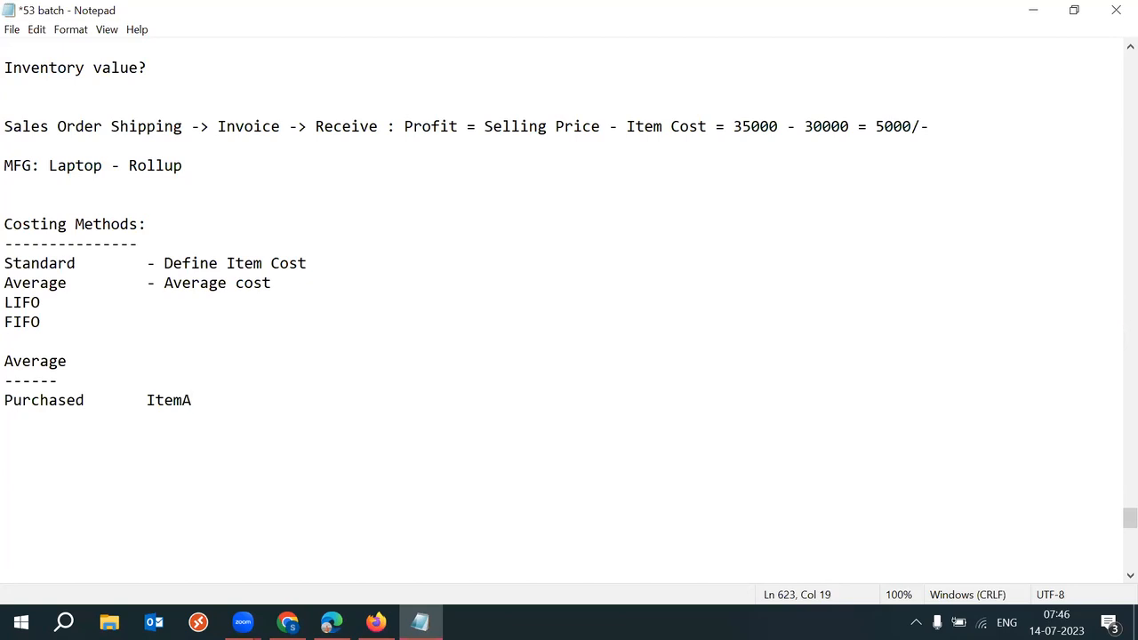
type("100 Qty")
key("Tab")
type("10/-")
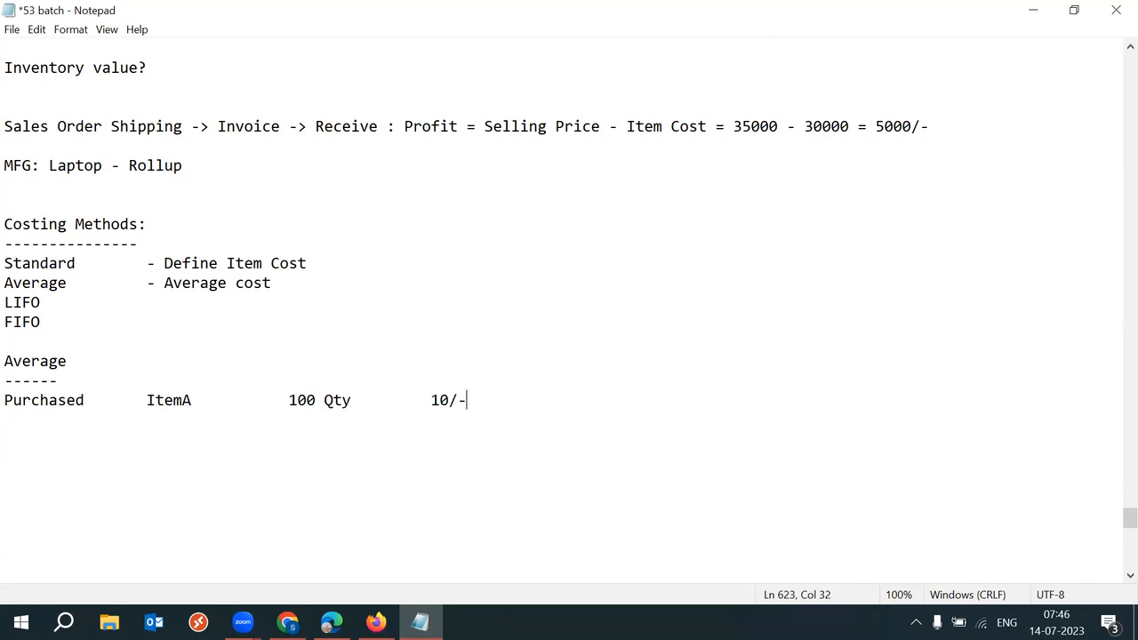
left_click_drag(288, 401, 355, 402)
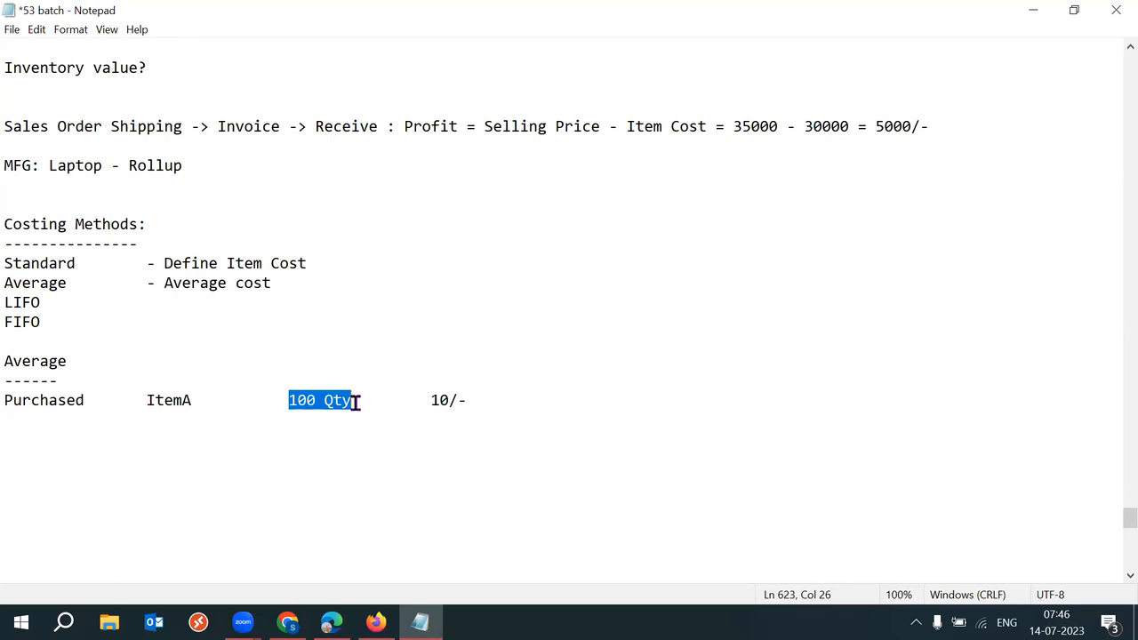
left_click_drag(431, 402, 468, 405)
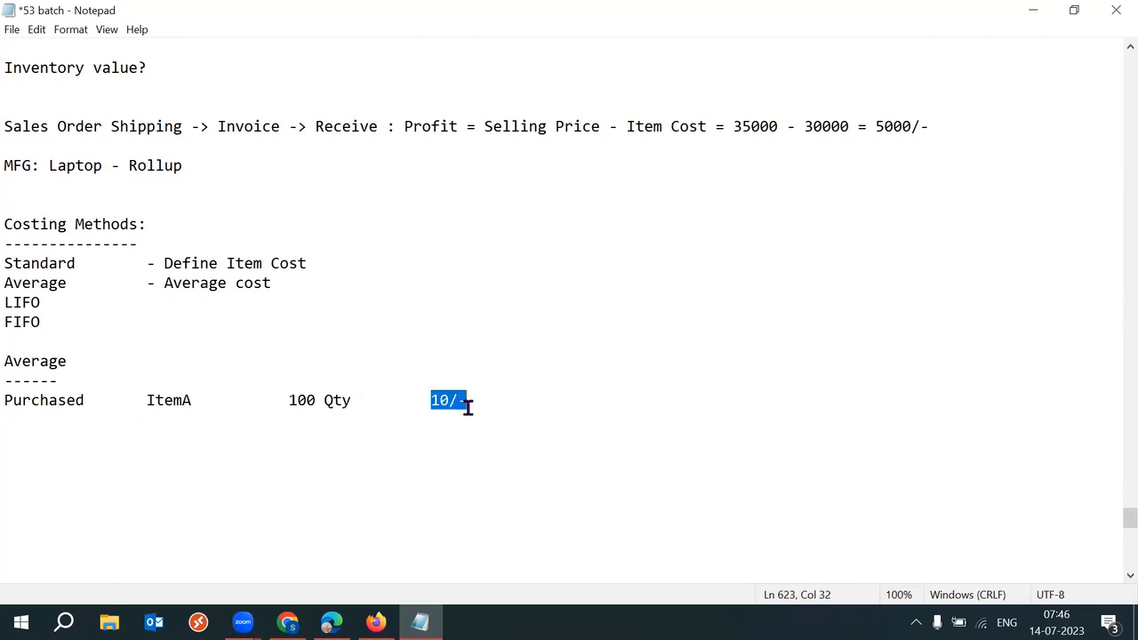
left_click(485, 405)
Step: Add 'onhand 100 10/-' below the first purchase
key("Return")
key("Return")
type("onhand 100/-")
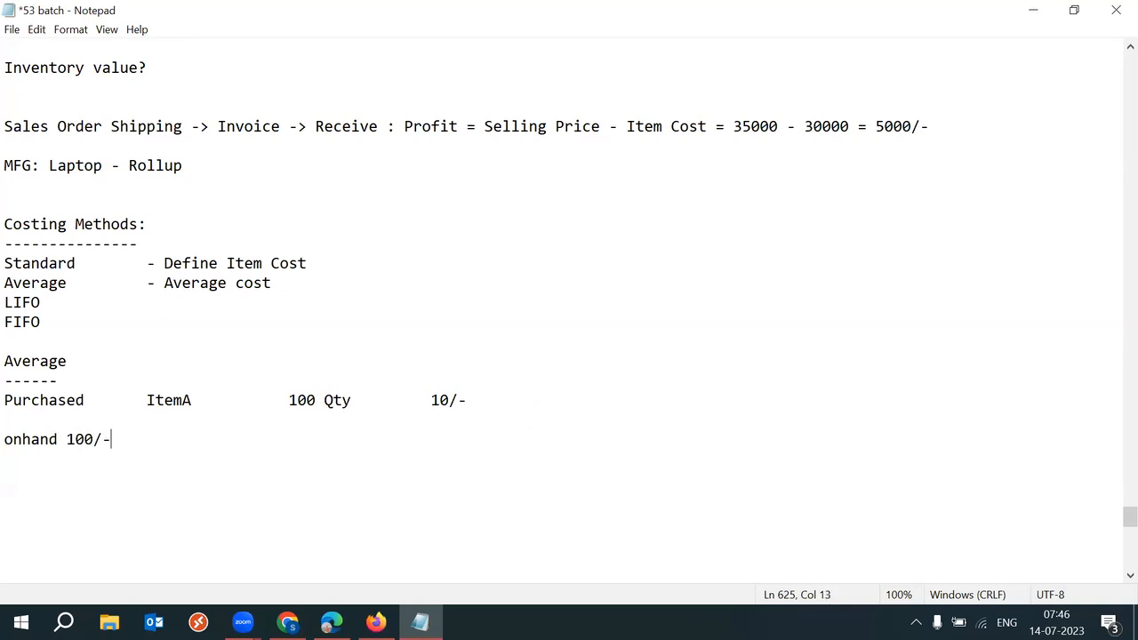
key("Tab")
type("10/-")
left_click(119, 442)
key("BackSpace")
key("BackSpace")
left_click(239, 429)
Step: Add the second purchase line 'Purchased ItemA 100 Qty 12/-'
key("Return")
key("Return")
type("Purchased")
key("Tab")
type("ItemA")
key("Tab")
key("Tab")
type("100 Qty")
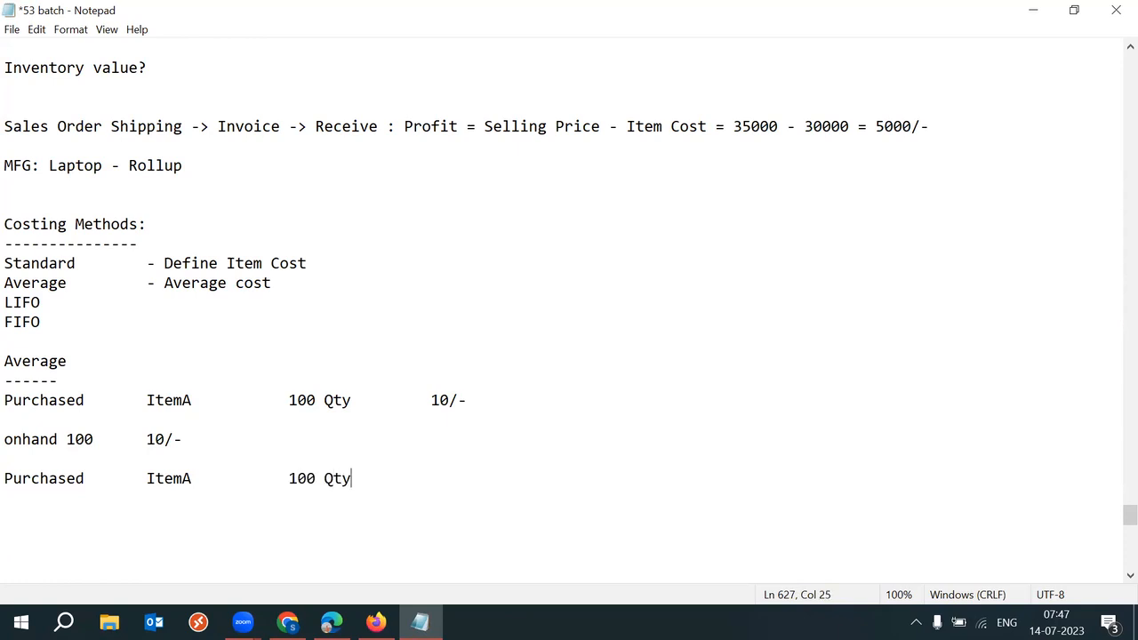
key("Tab")
type("12/-")
Step: Add 'onhand 200 10/- 12/-' below the second purchase
key("Return")
key("Return")
type("onah")
key("BackSpace")
key("BackSpace")
type("hand 200")
key("Tab")
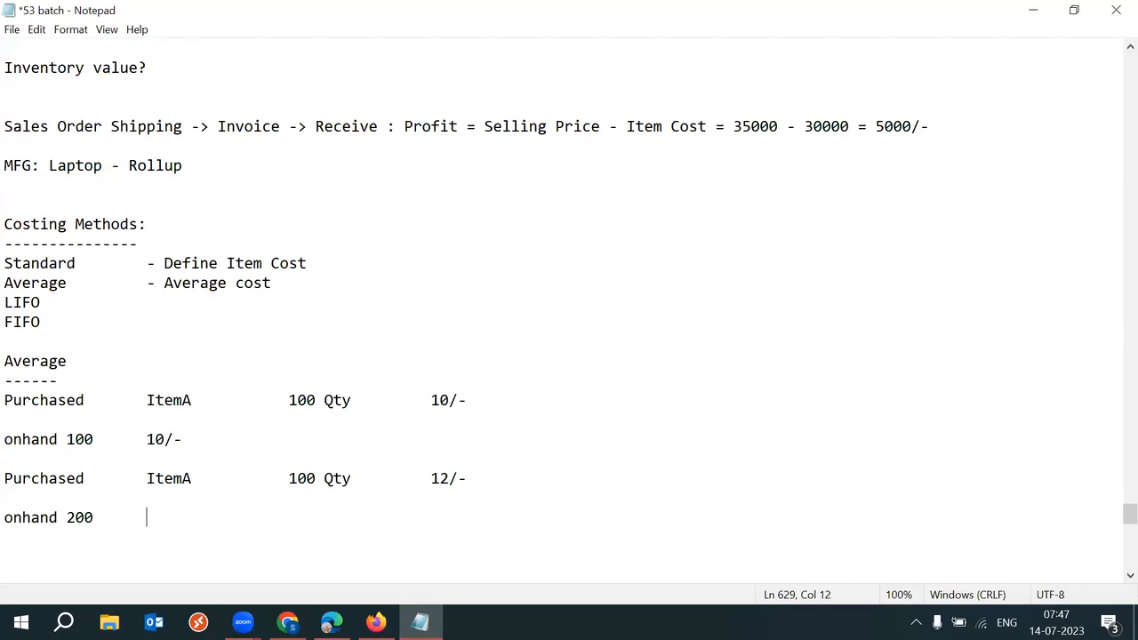
type("10/-")
key("Tab")
key("Tab")
type("12/-")
key("Return")
key("Return")
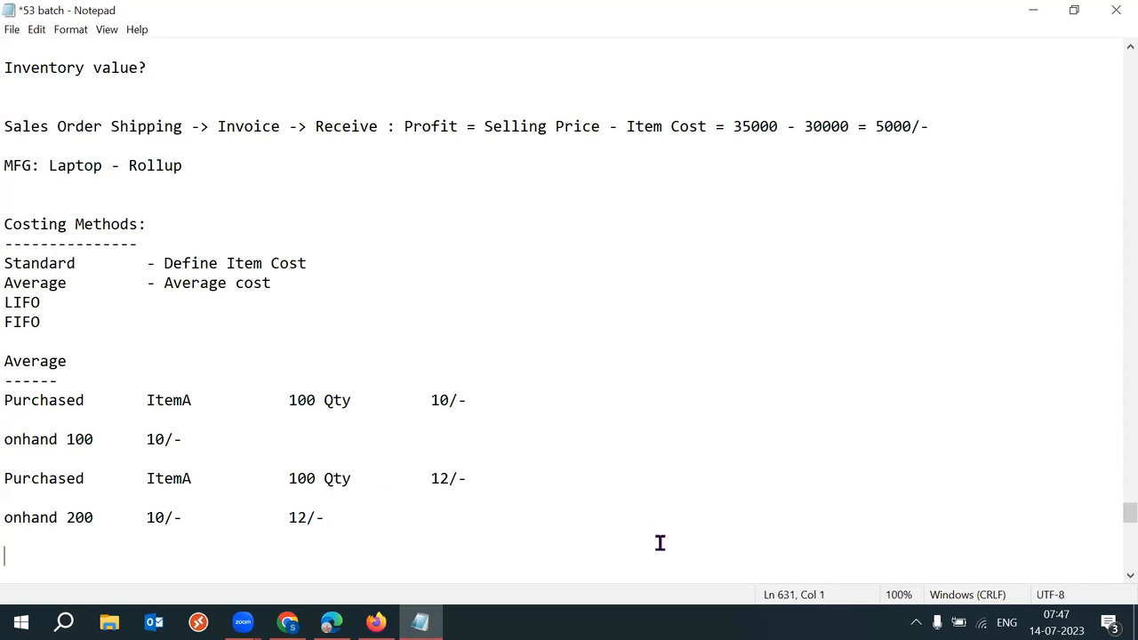
left_click_drag(513, 472, 13, 483)
key("ctrl+c")
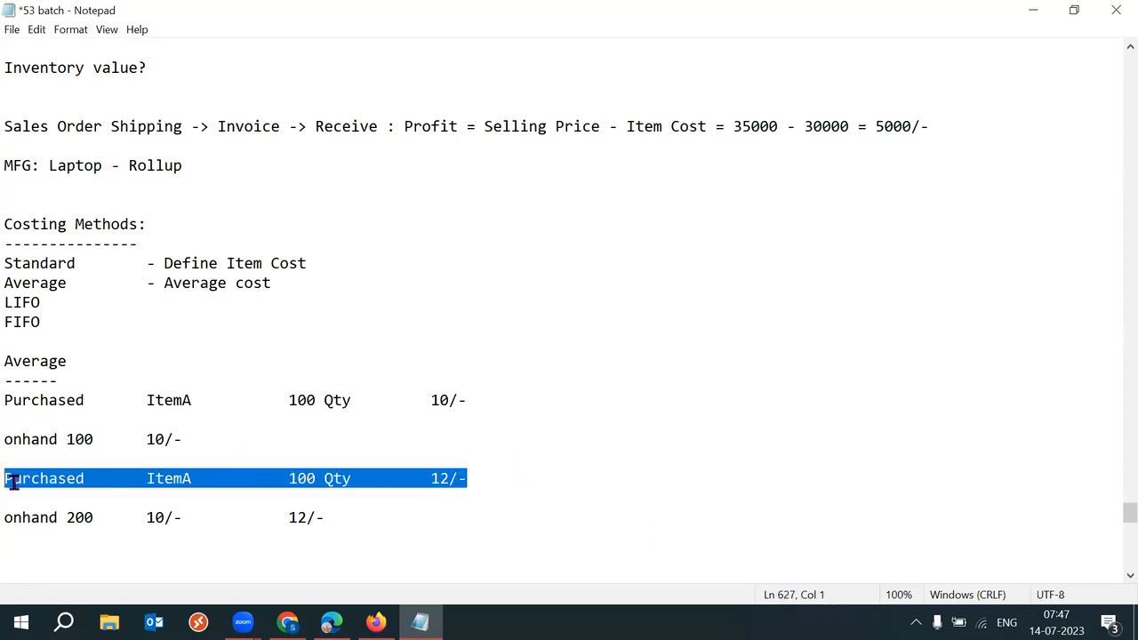
left_click(401, 519)
key("Down")
key("Down")
key("ctrl+v")
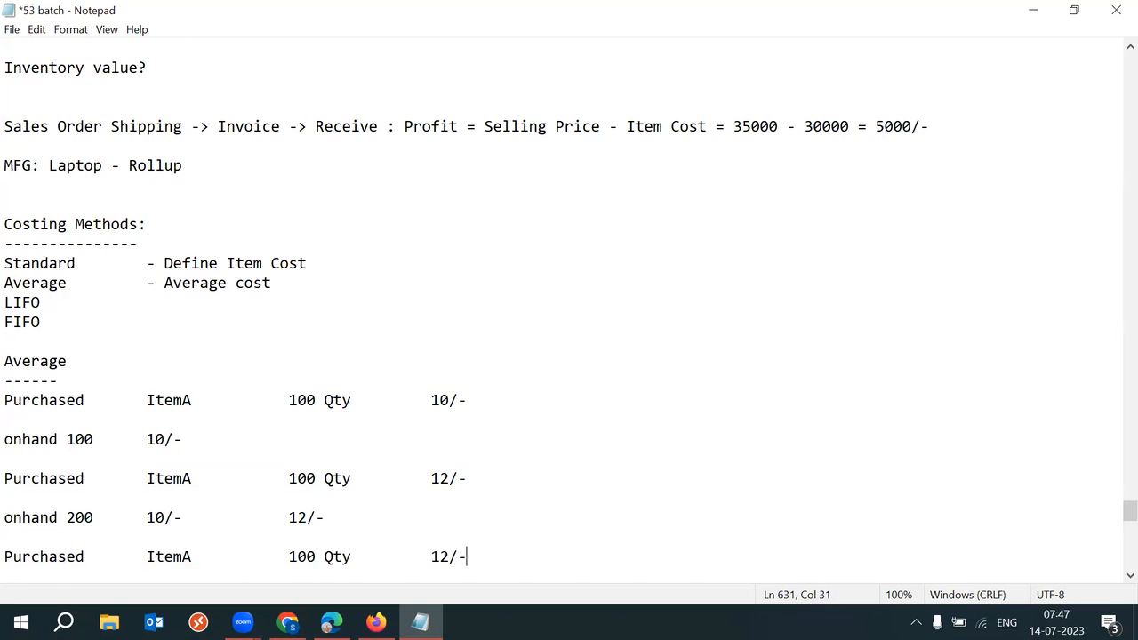
scroll(1114, 580, "down", 1)
scroll(1115, 579, "down", 1)
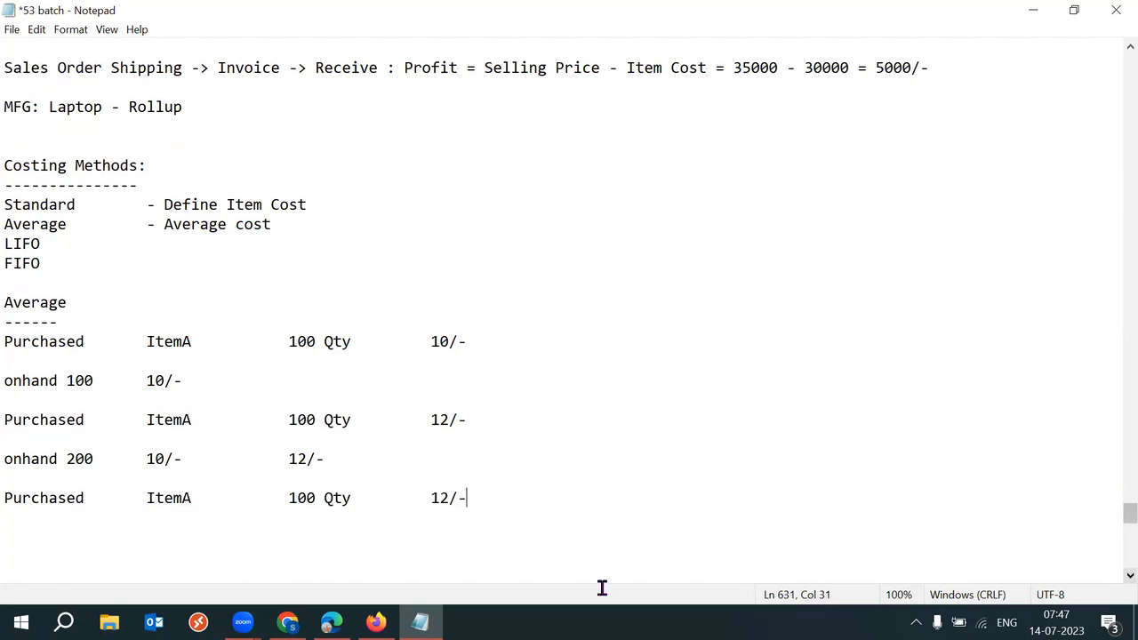
left_click_drag(191, 498, 173, 499)
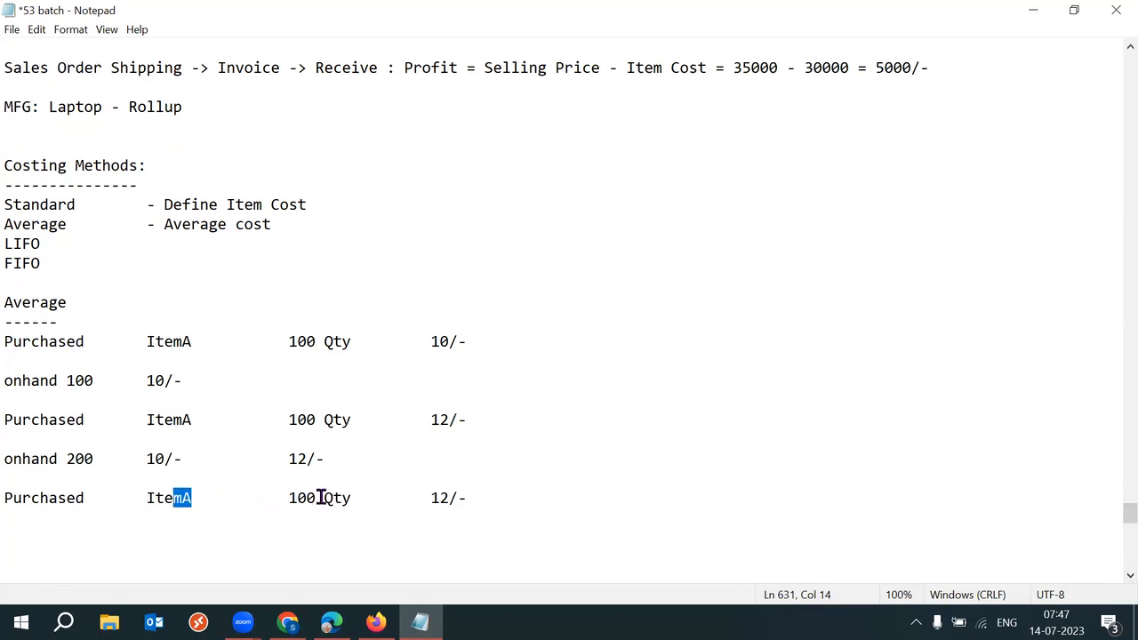
left_click(306, 499)
left_click(314, 498)
key("BackSpace")
key("BackSpace")
left_click(450, 498)
key("BackSpace")
type("4")
left_click(492, 499)
key("Return")
key("Return")
type("onhan")
key("BackSpace")
type("and 300")
key("Tab")
type("10/-")
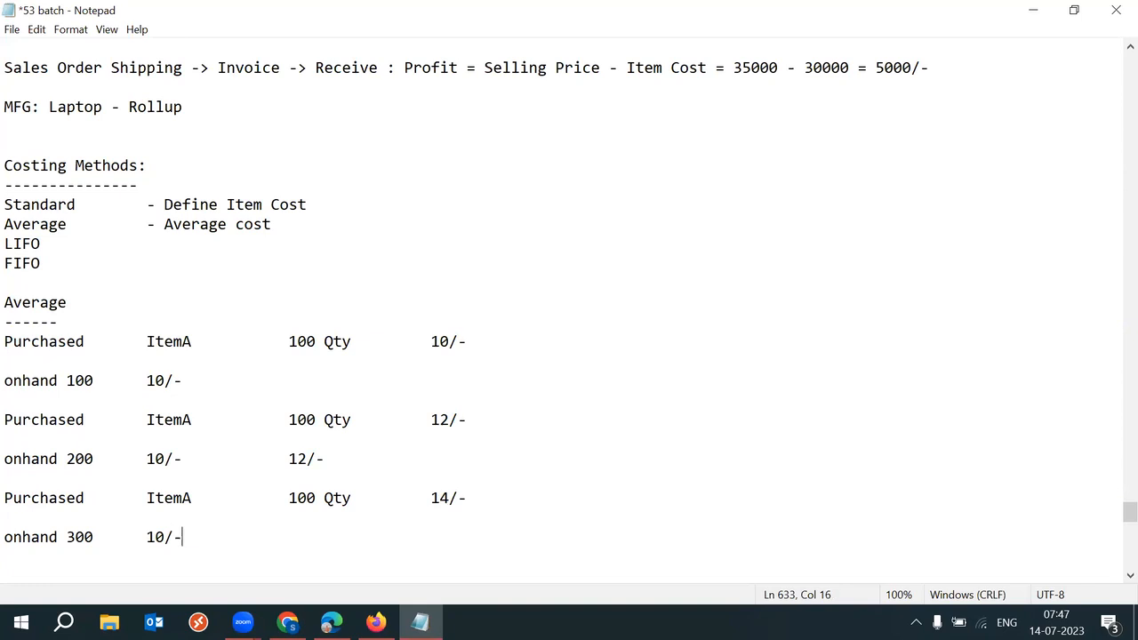
key("Tab")
key("Tab")
type("12/-")
key("Tab")
key("Tab")
type("14/-")
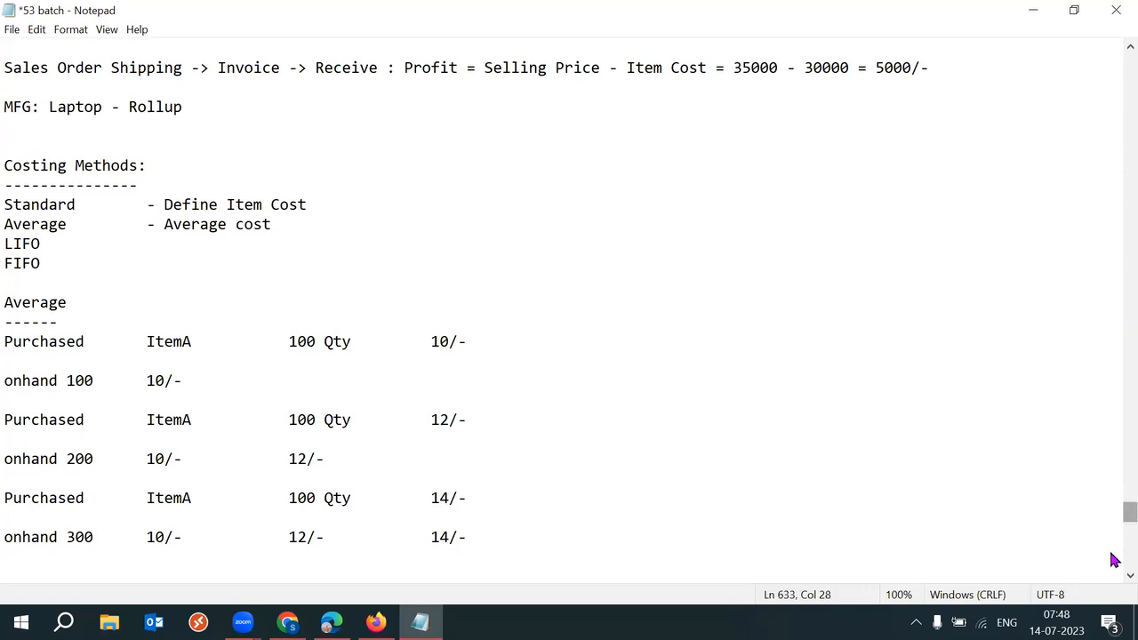
scroll(1112, 577, "down", 1)
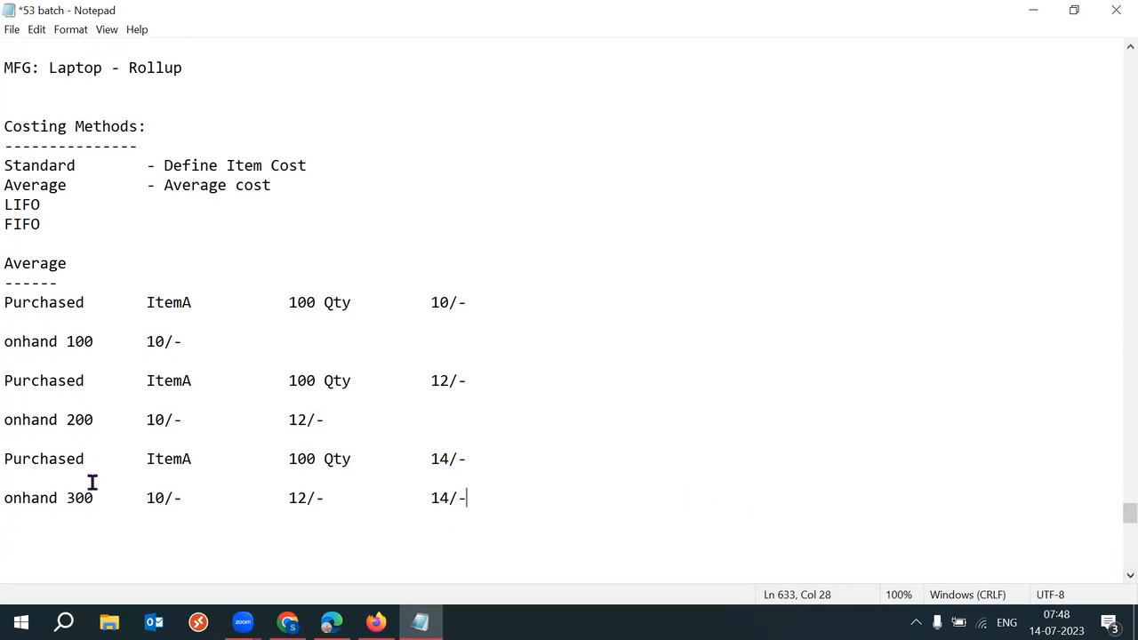
left_click_drag(65, 498, 485, 506)
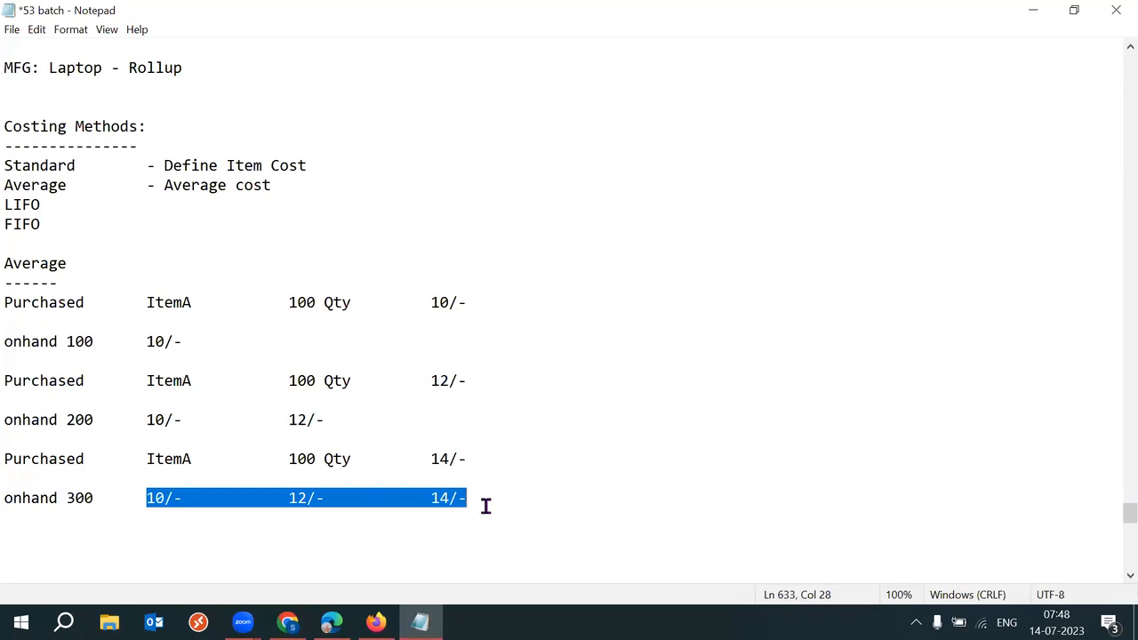
double_click(485, 505)
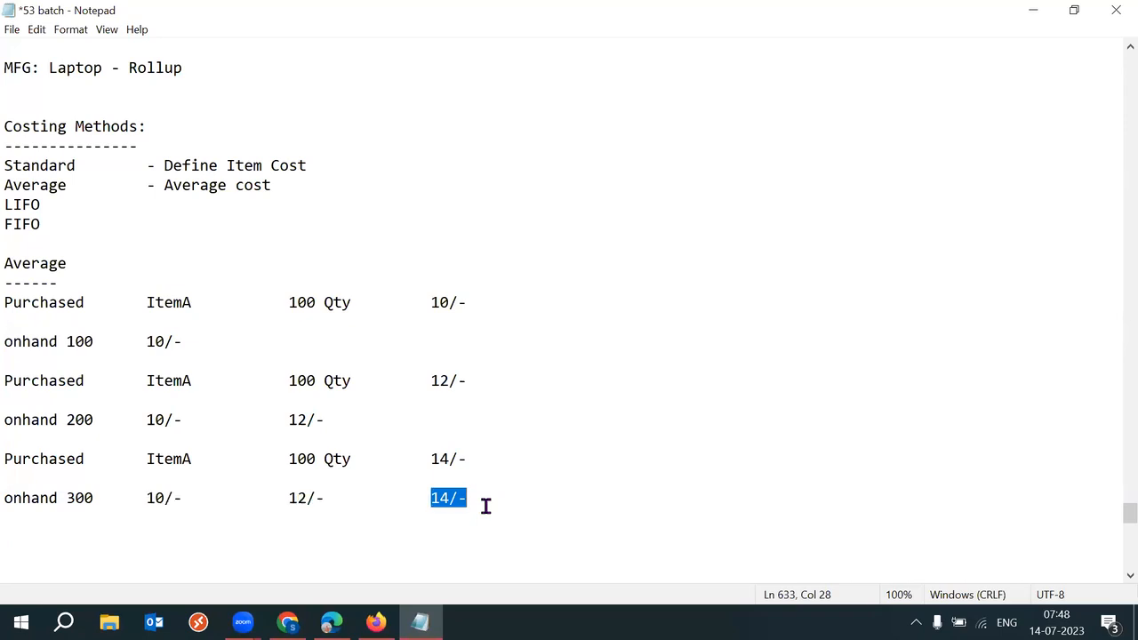
left_click_drag(145, 498, 479, 496)
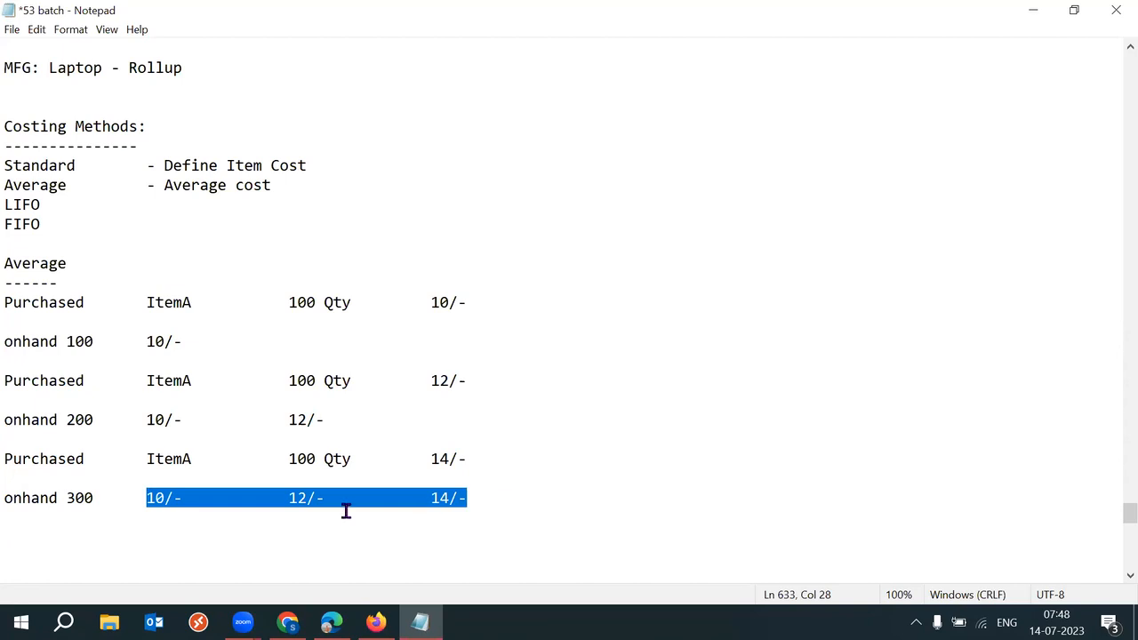
left_click_drag(64, 498, 471, 502)
left_click_drag(166, 185, 271, 185)
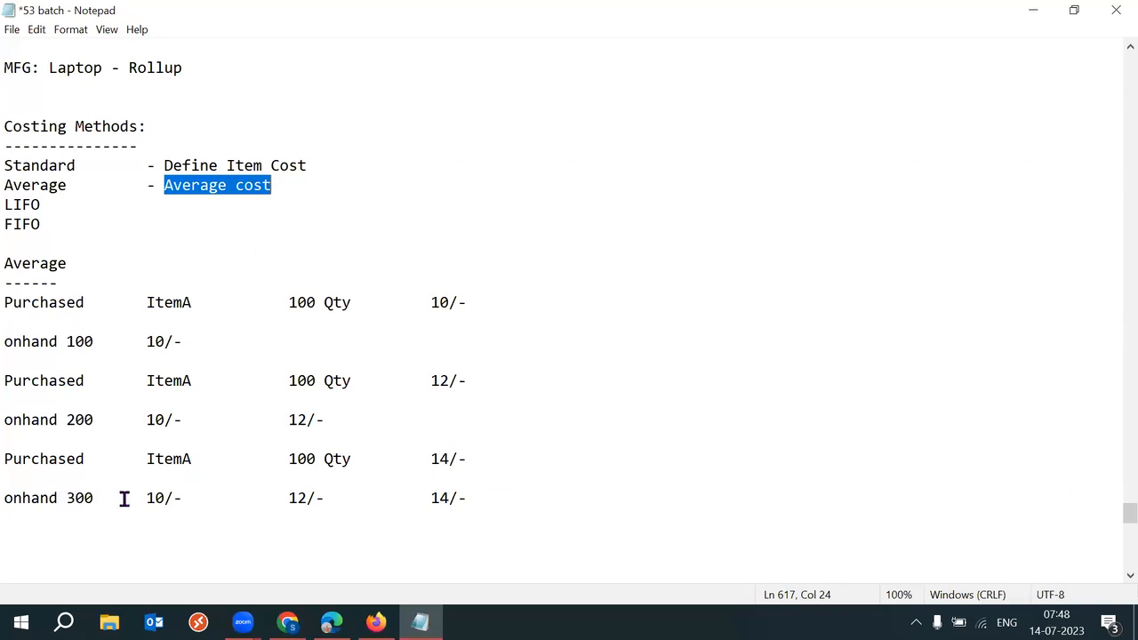
left_click_drag(67, 500, 101, 502)
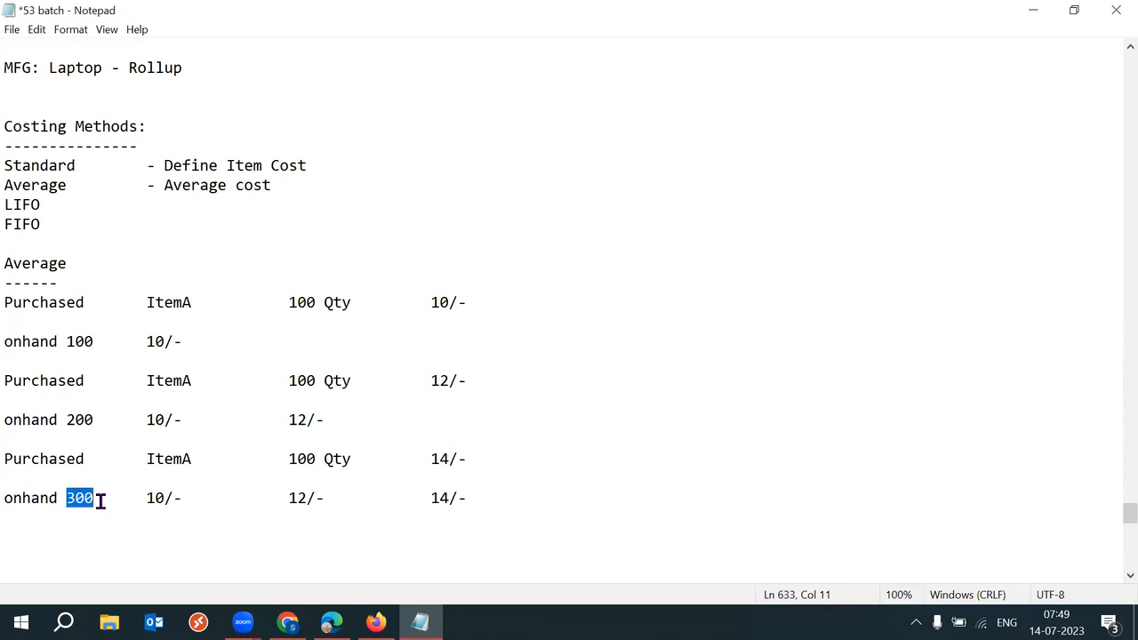
left_click(100, 501)
left_click_drag(68, 501, 105, 499)
left_click_drag(466, 498, 67, 498)
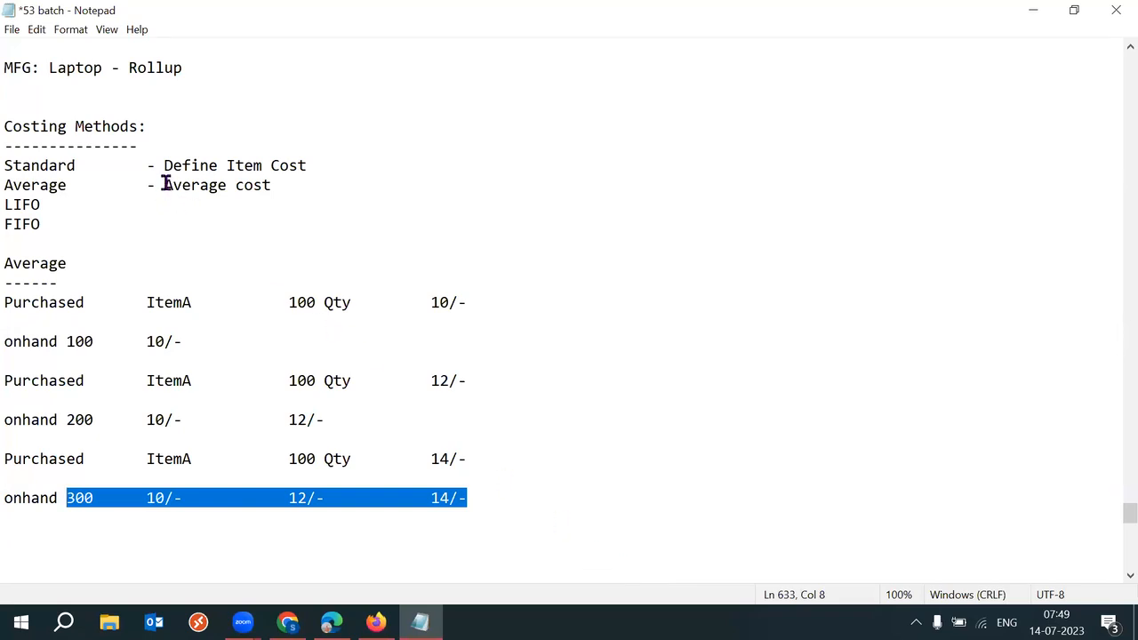
left_click_drag(164, 185, 271, 185)
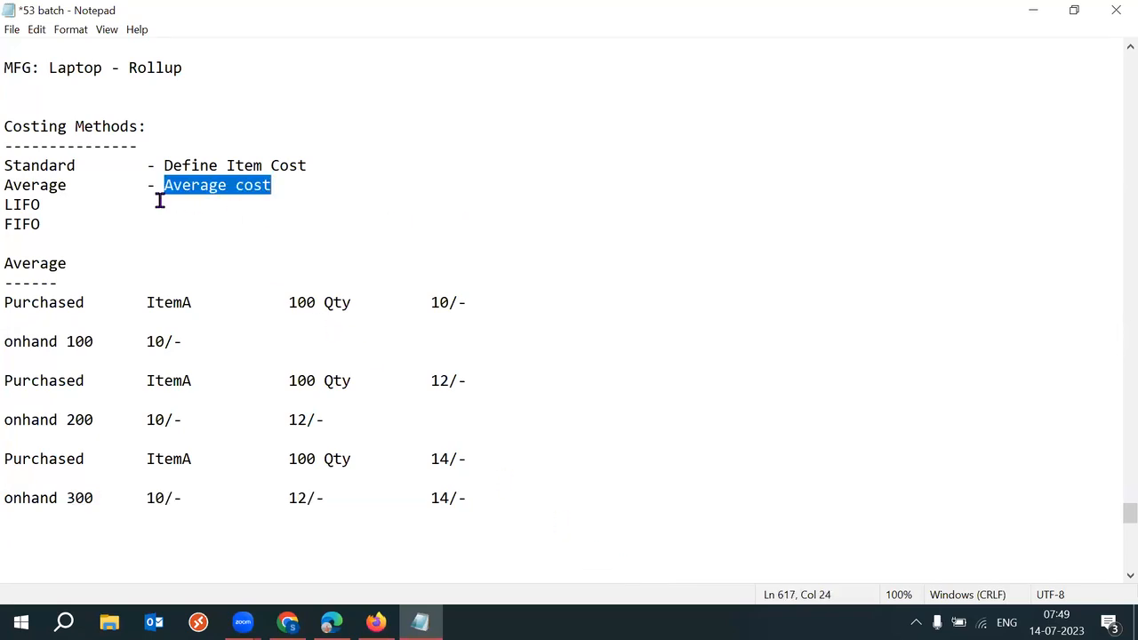
left_click_drag(106, 165, 5, 165)
left_click_drag(161, 165, 272, 163)
Step: After Define Item Cost, add tab-separated entries ItemA 50/-, ItemB 60/- and ItemC 70/-
left_click(347, 165)
key("Tab")
type("ItemA 50/-")
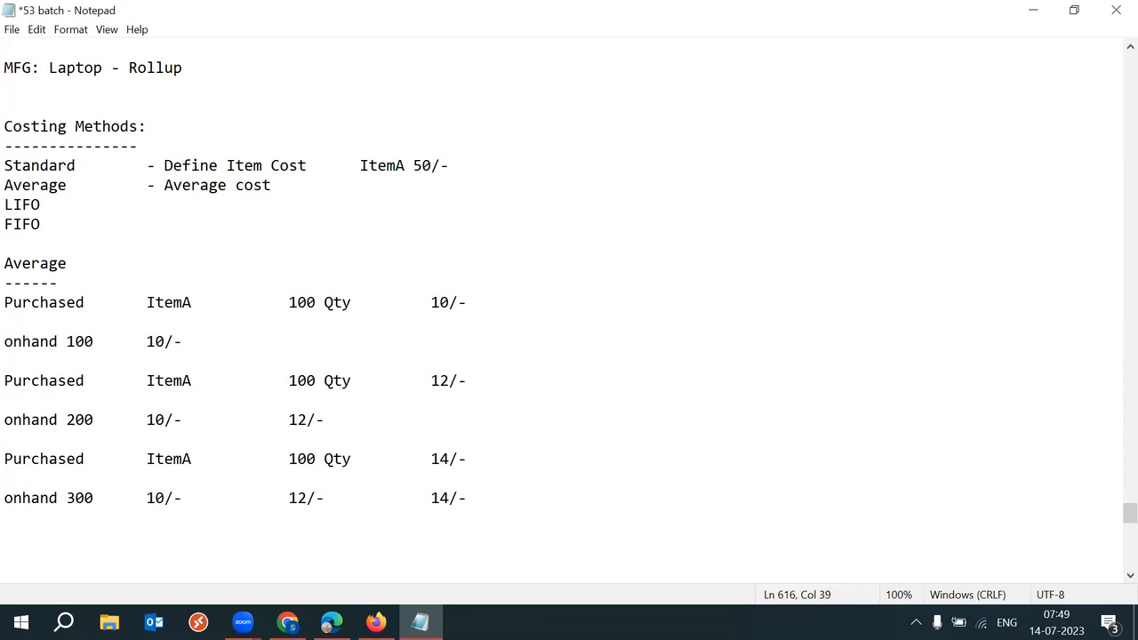
key("Tab")
type("ItemB 60/-")
key("Tab")
type("Item")
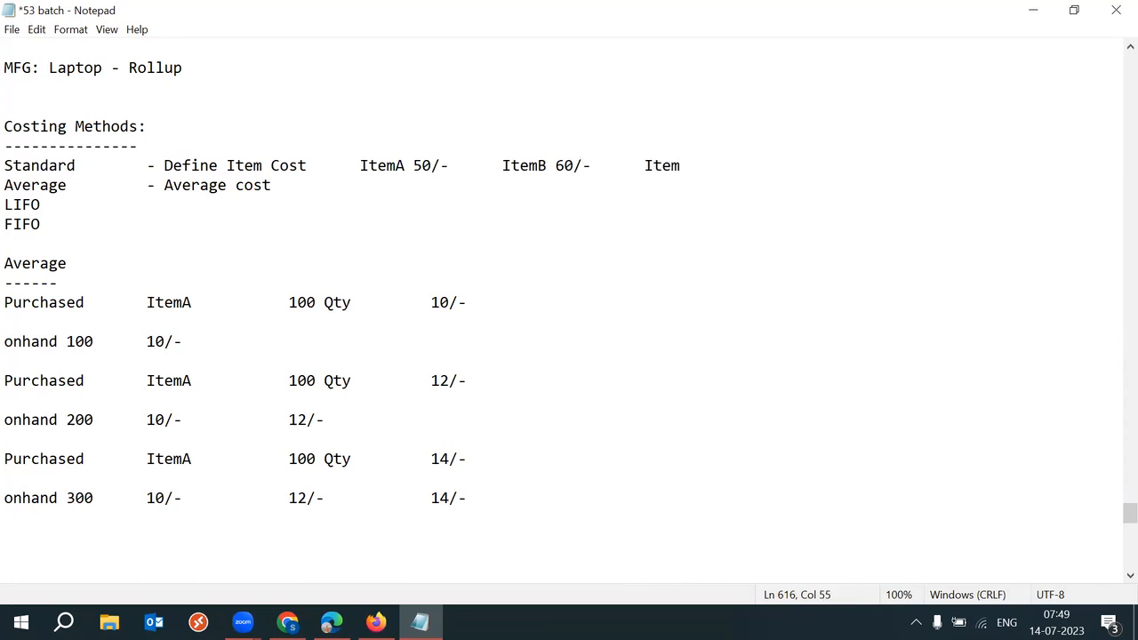
type("C 70/-")
Step: Change the trailing 0 to 5 in each cost: ItemA 55/-, ItemB 65/-, ItemC 75/-
left_click(433, 163)
left_click_drag(361, 166, 427, 163)
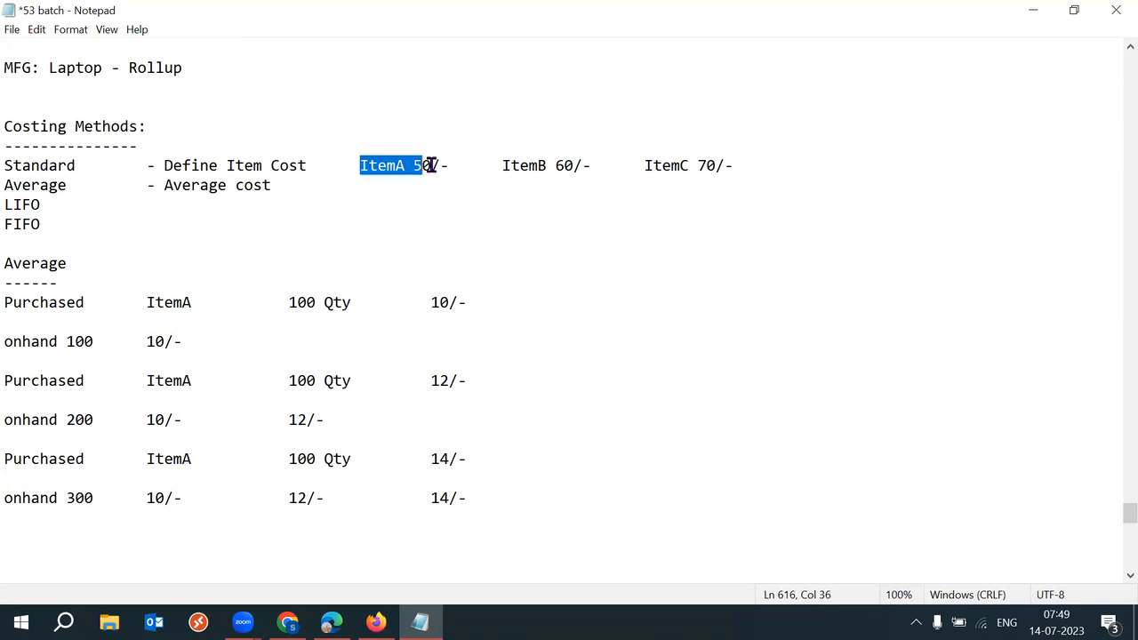
left_click(430, 166)
key("BackSpace")
type("5")
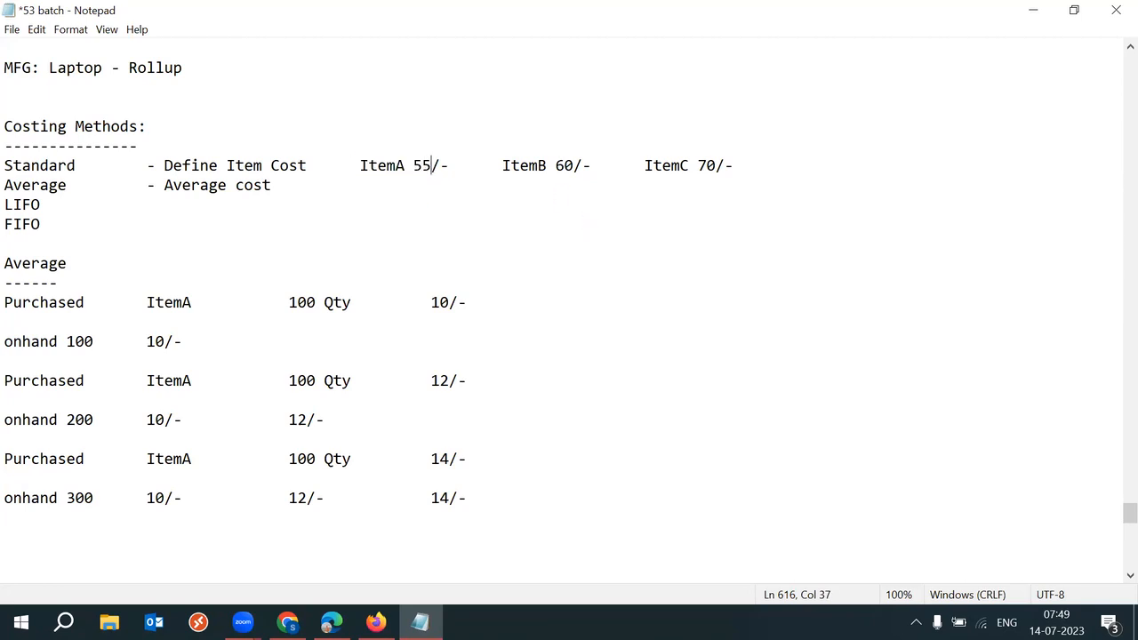
left_click(574, 165)
key("BackSpace")
type("5")
left_click(716, 165)
key("BackSpace")
type("5")
left_click_drag(165, 186, 274, 183)
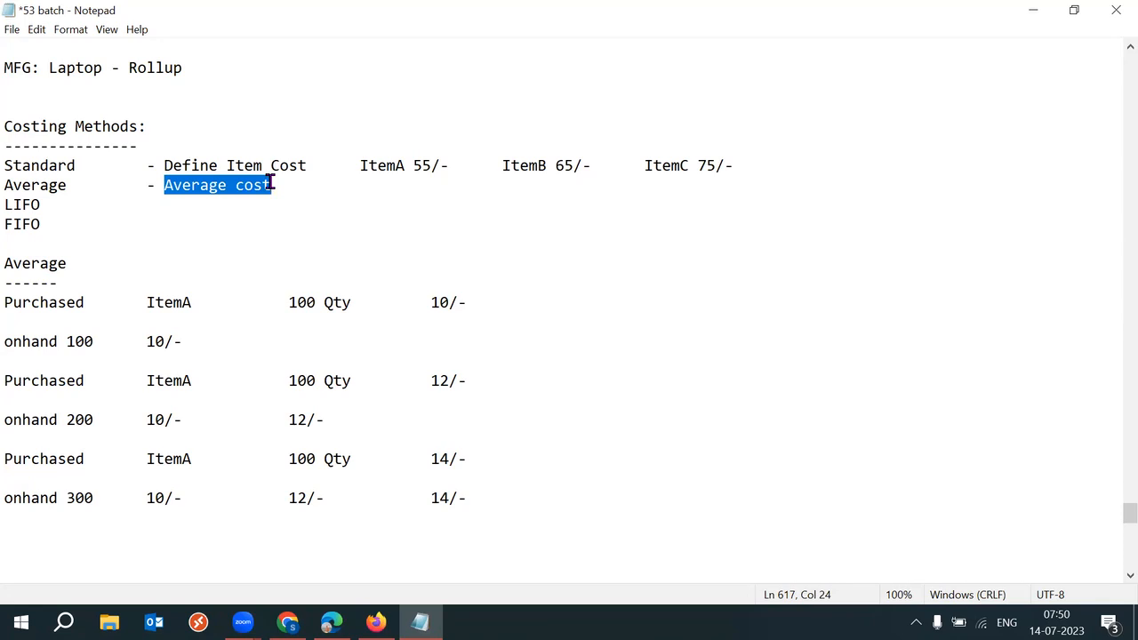
left_click_drag(475, 511, 10, 500)
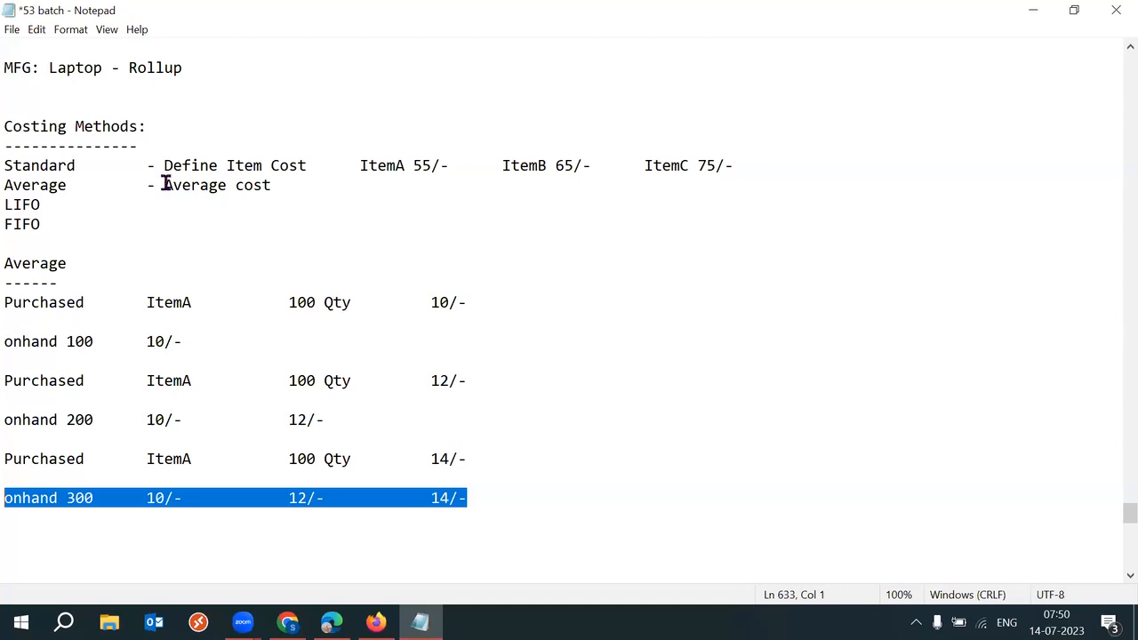
left_click_drag(164, 185, 272, 185)
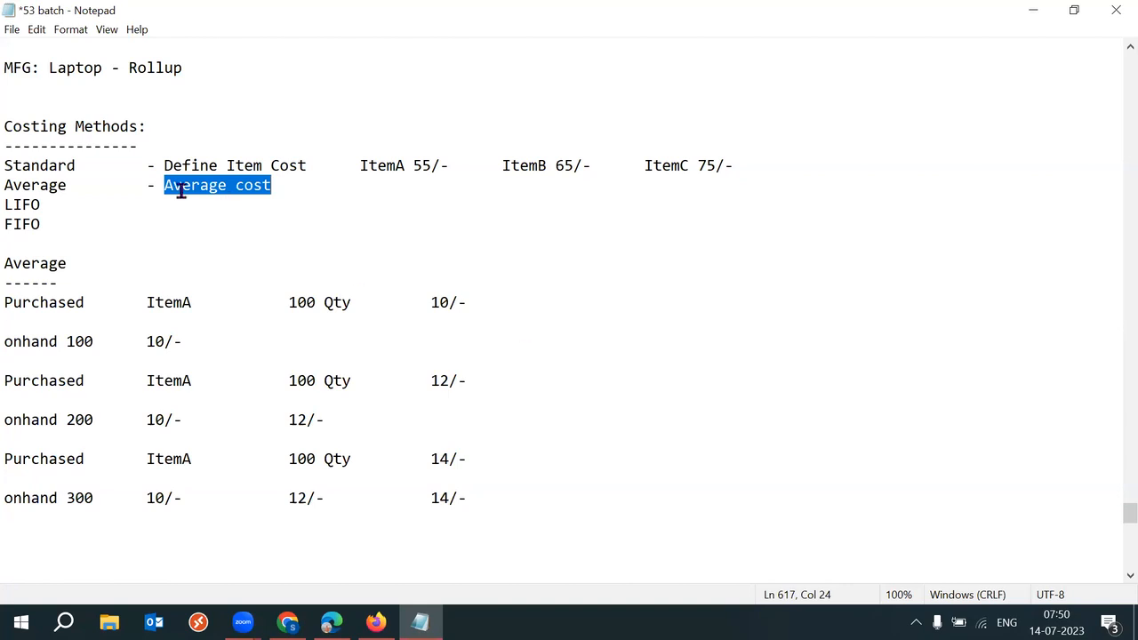
left_click_drag(79, 165, 7, 163)
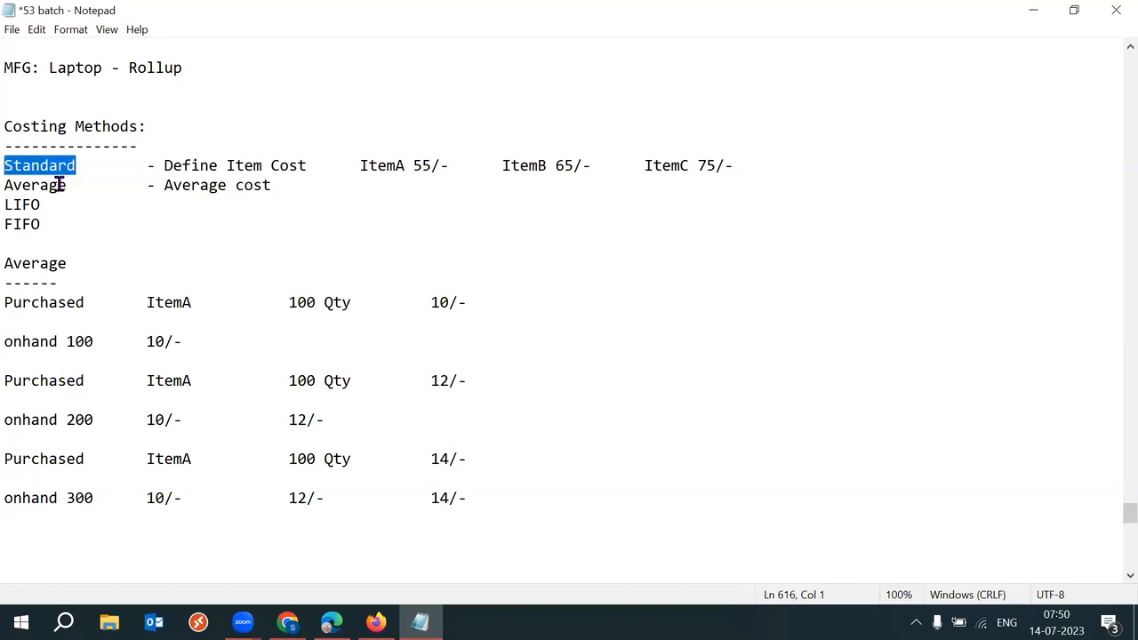
left_click_drag(69, 185, 7, 185)
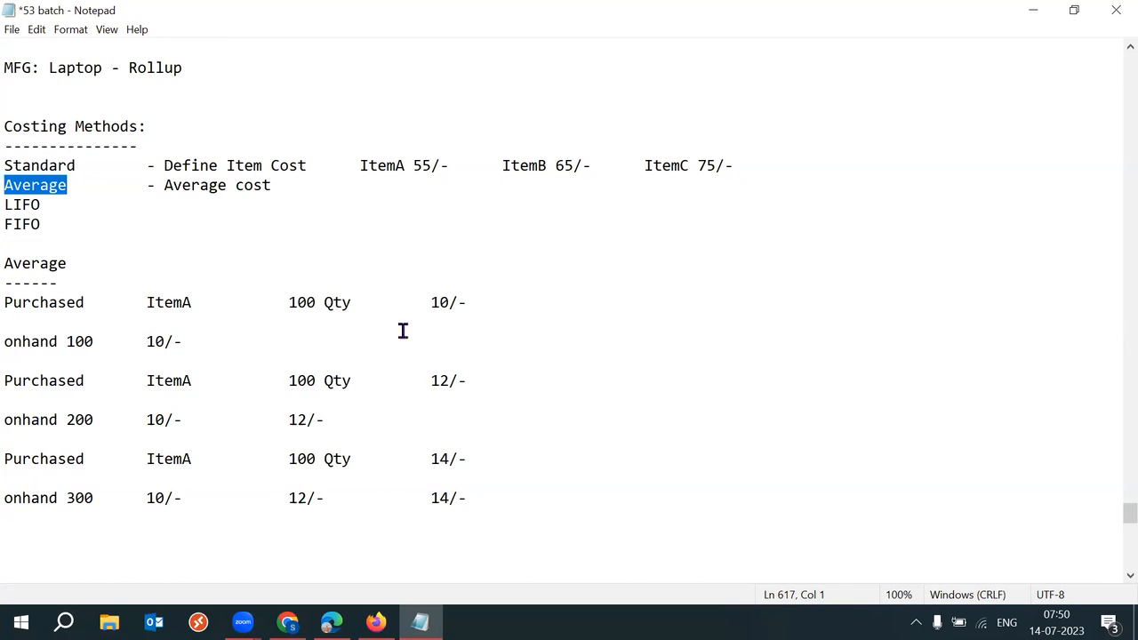
left_click(545, 495)
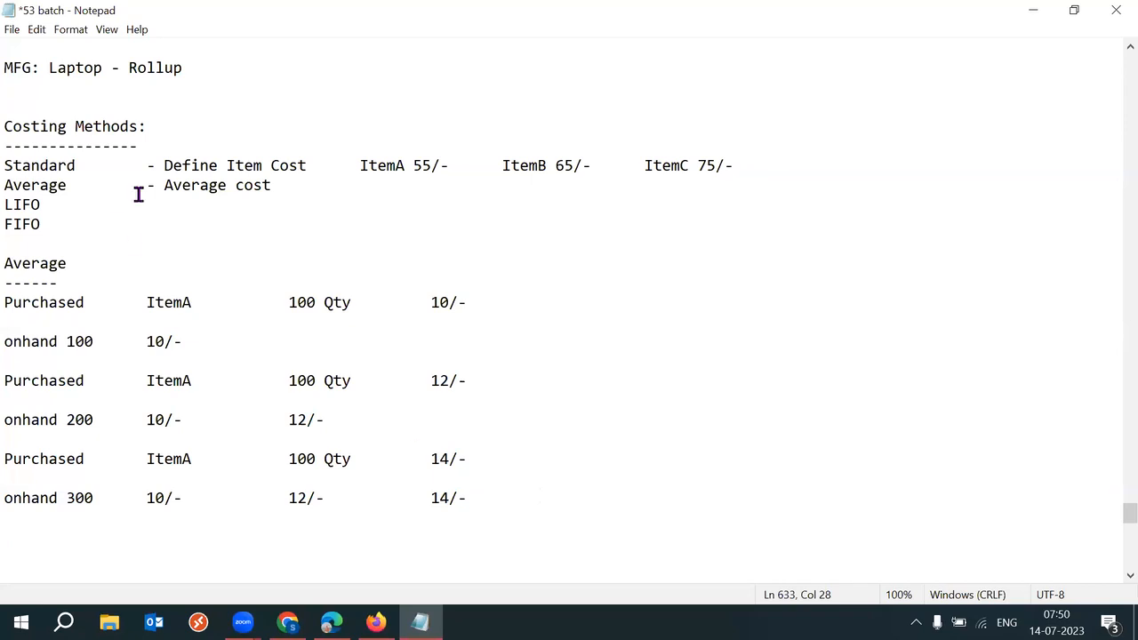
left_click_drag(89, 185, 6, 185)
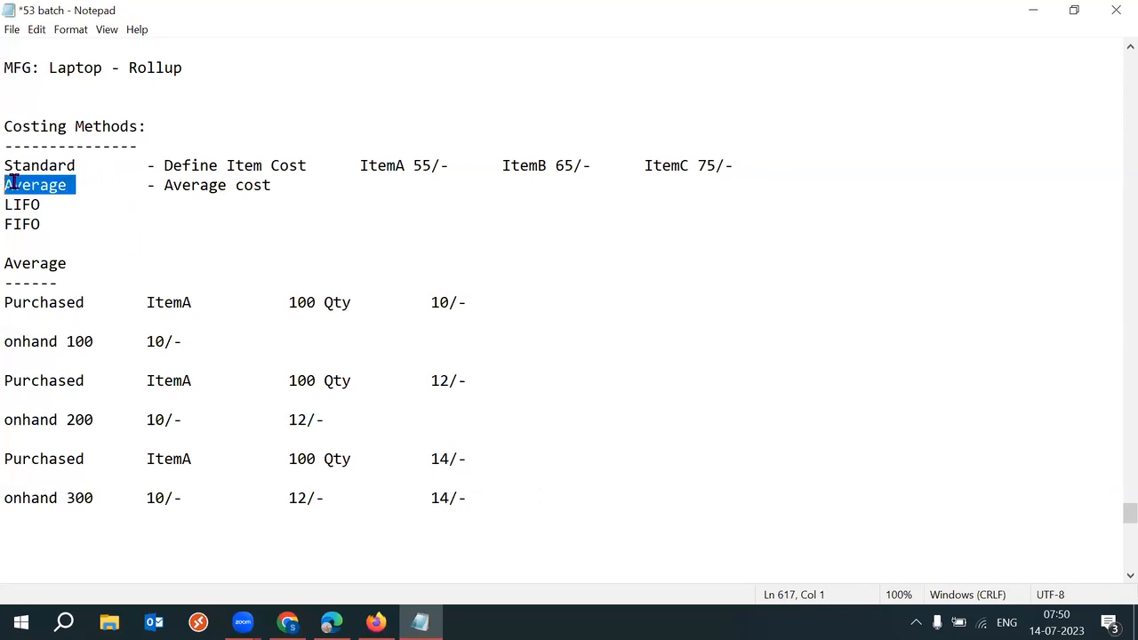
left_click(497, 493)
Step: Below the example, write 'PPV?: Purchase Price Variance: Purchase Price - Item Cost = Standard --- High'
key("Return")
key("Return")
key("Return")
type("P")
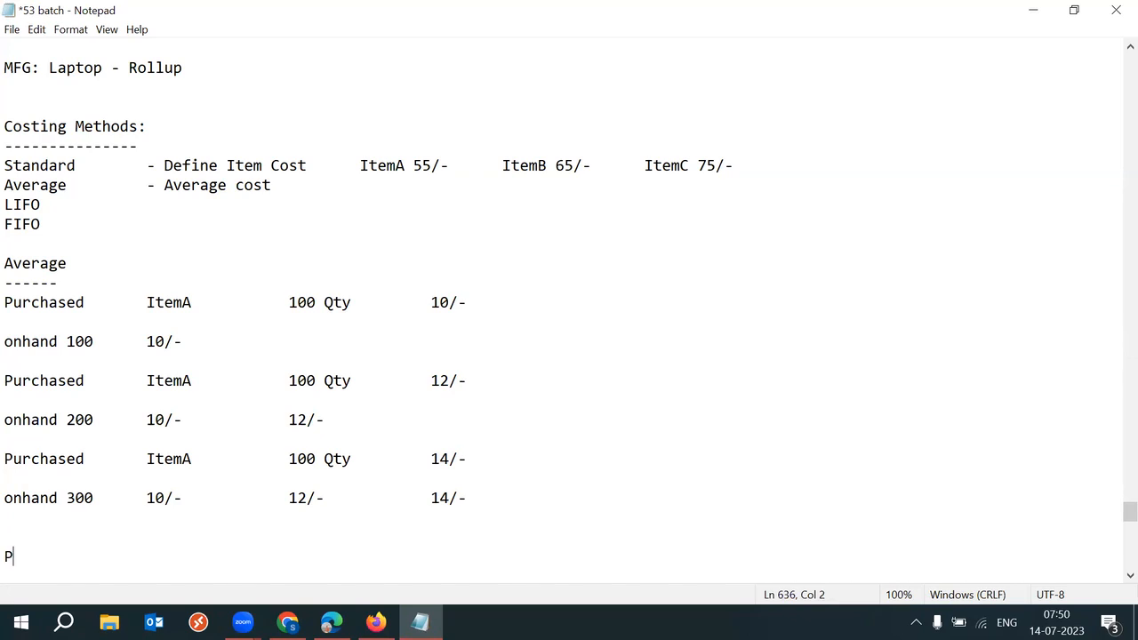
type("PV?")
key("Return")
key("Return")
key("Return")
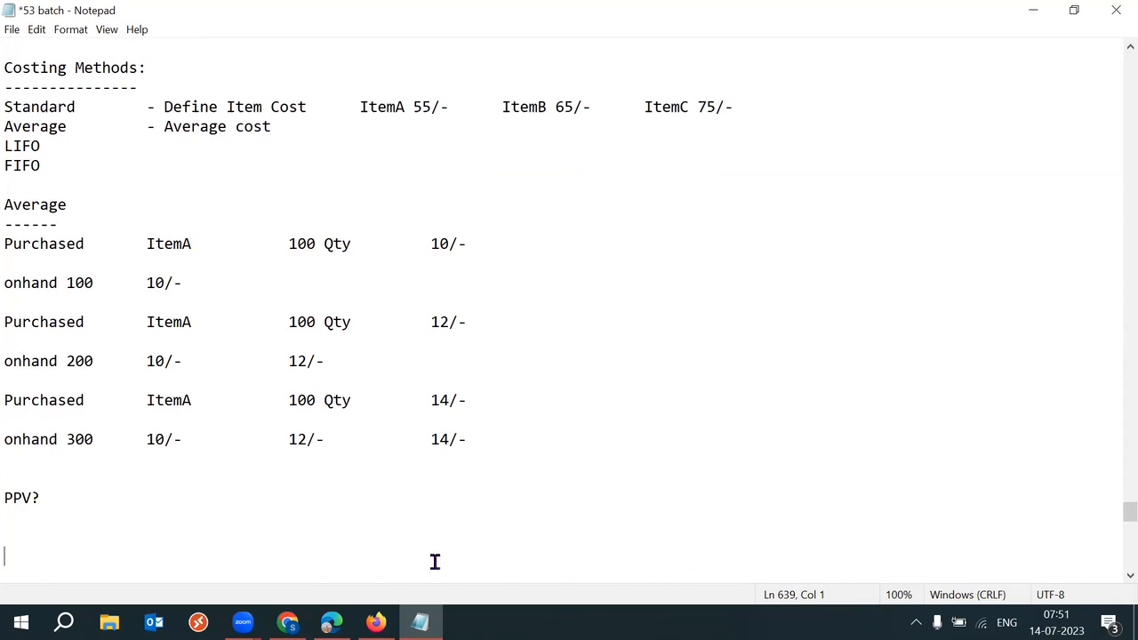
left_click(94, 503)
type(": Purchase P")
key("BackSpace")
key("BackSpace")
type("e Pric")
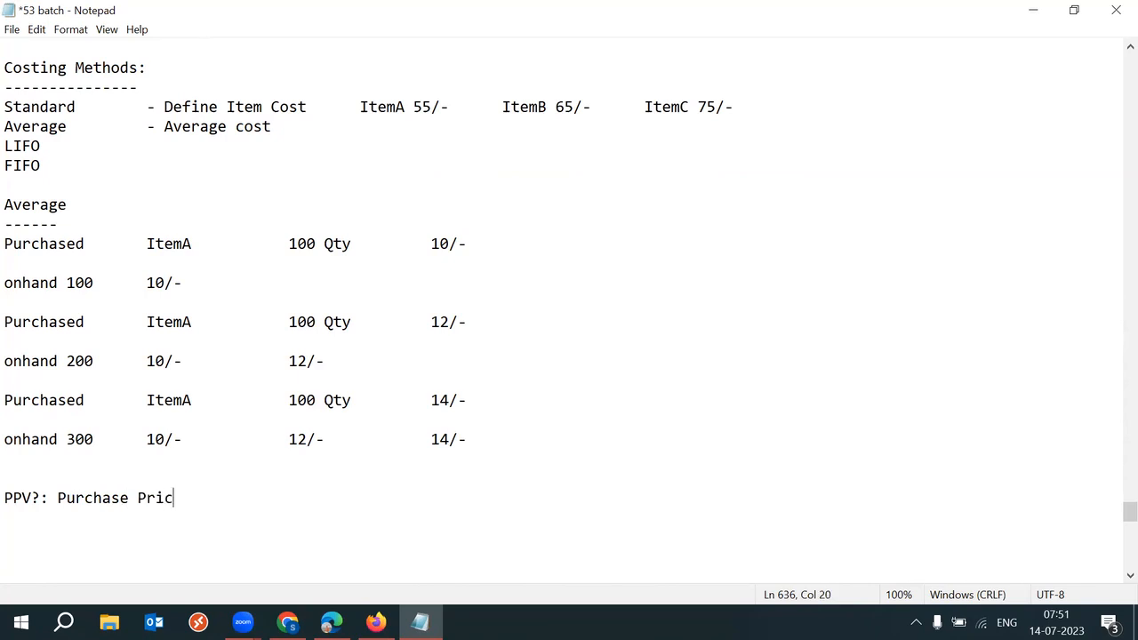
type("e Variance")
type(": ")
type("Purcha")
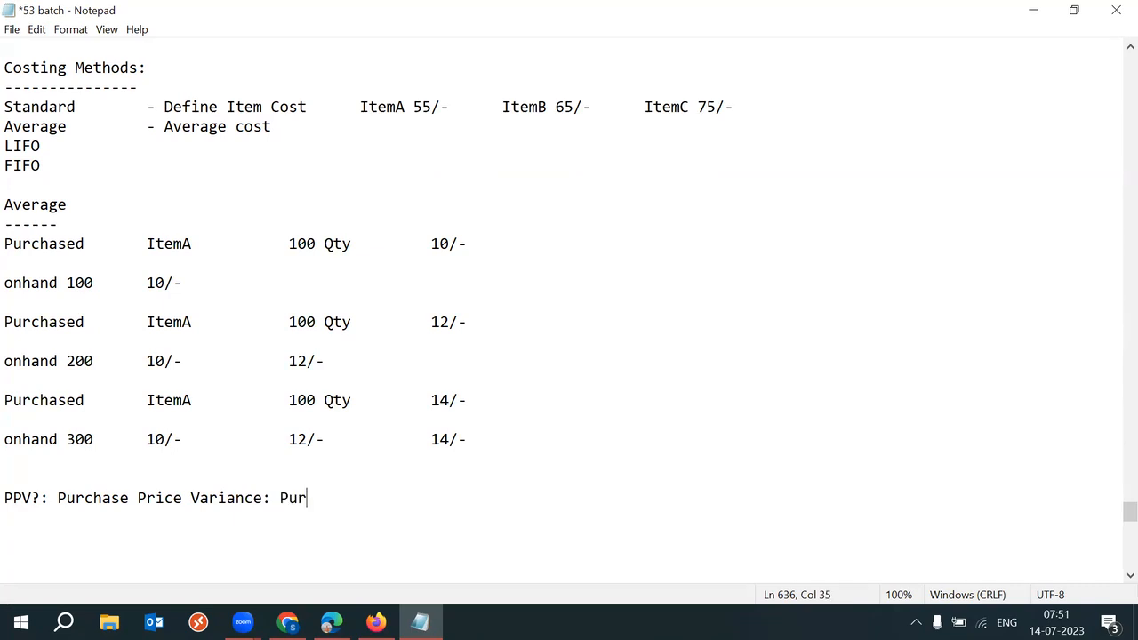
type("se Price - Item Cost ")
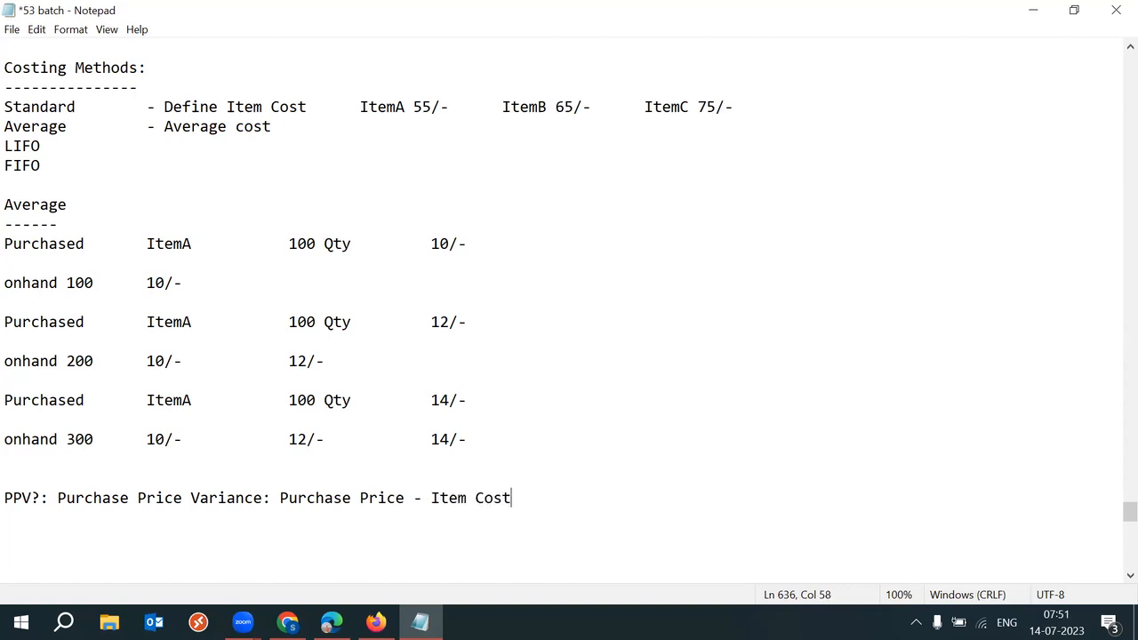
type("= Standard --- High")
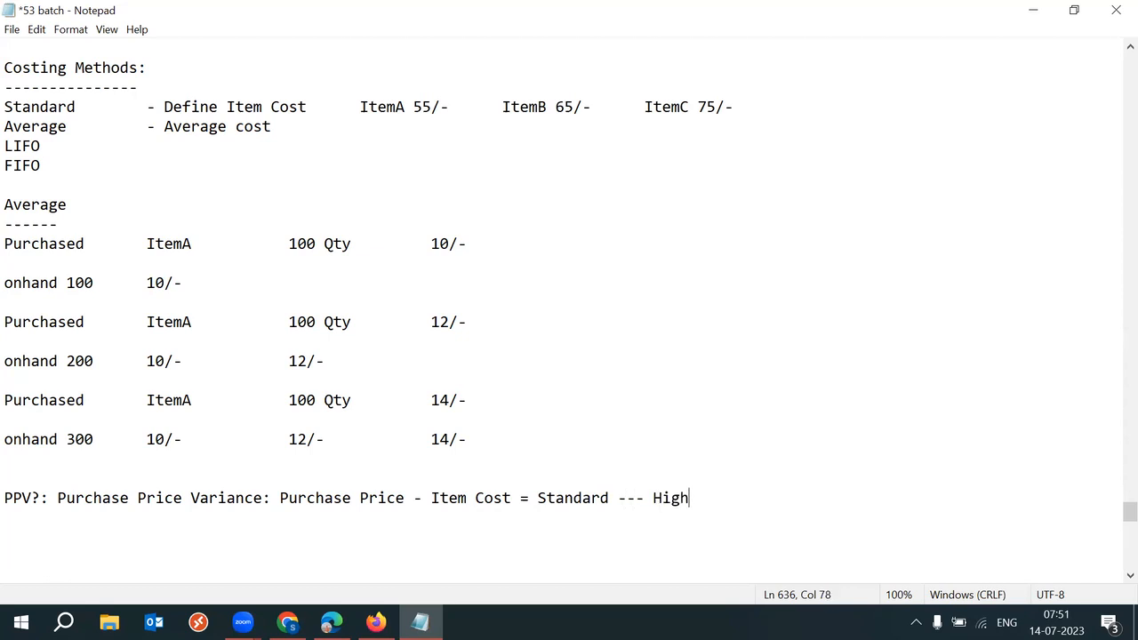
Step: Align Standard --- High with tabs and add 'Average --- Low' on the line beneath it
key("Return")
key("Tab")
key("Tab")
key("Tab")
key("Tab")
key("Tab")
key("Tab")
key("BackSpace")
left_click(537, 498)
key("Tab")
left_click(742, 497)
key("Return")
key("Tab")
key("Tab")
key("Tab")
key("Tab")
key("Tab")
key("Tab")
key("Tab")
key("Tab")
type("Average ")
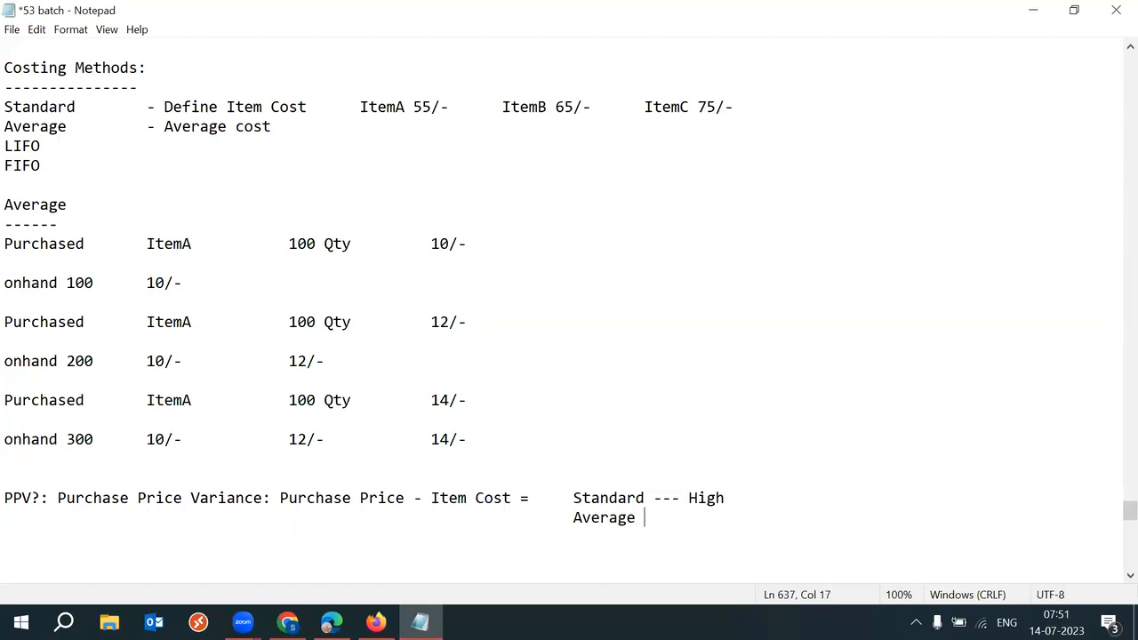
type("--- Low")
left_click_drag(164, 127, 275, 127)
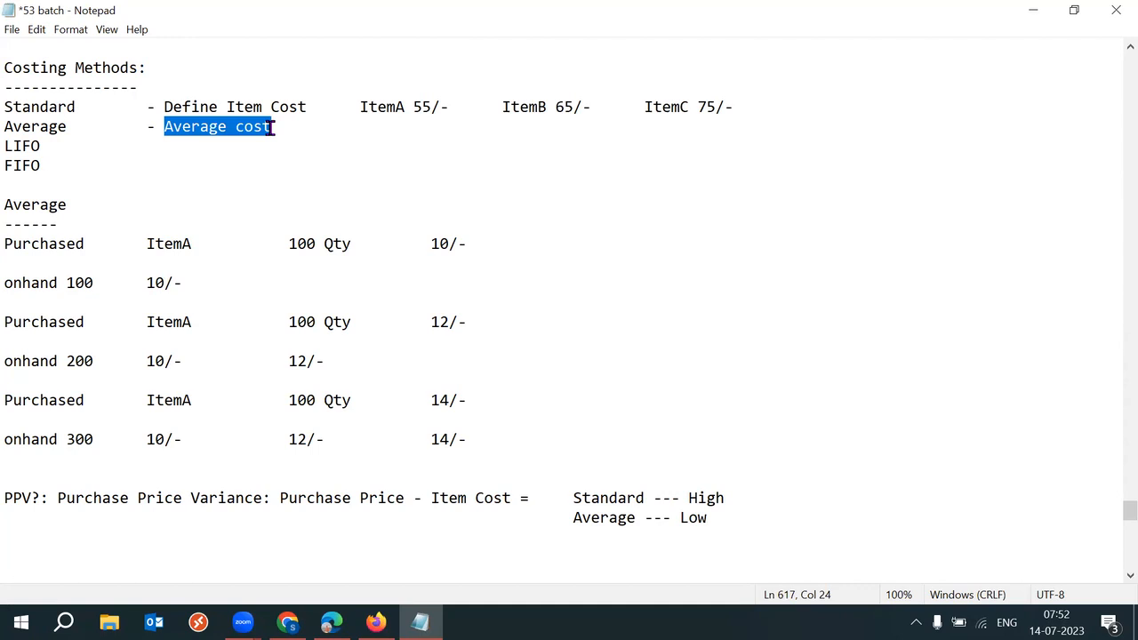
left_click_drag(466, 440, 13, 439)
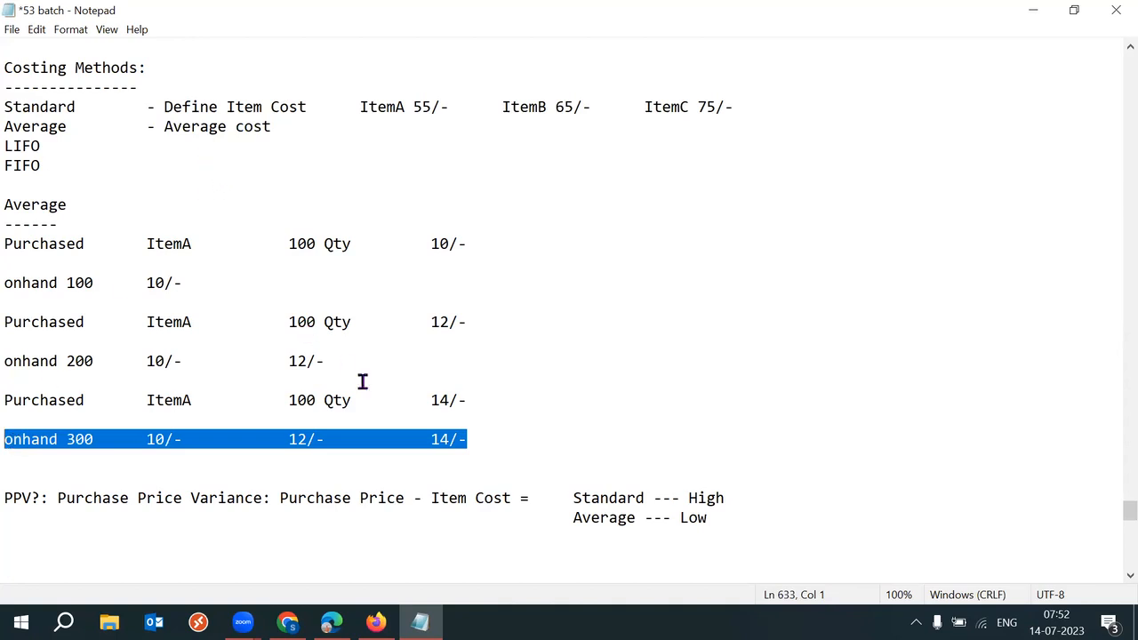
left_click_drag(431, 499, 512, 500)
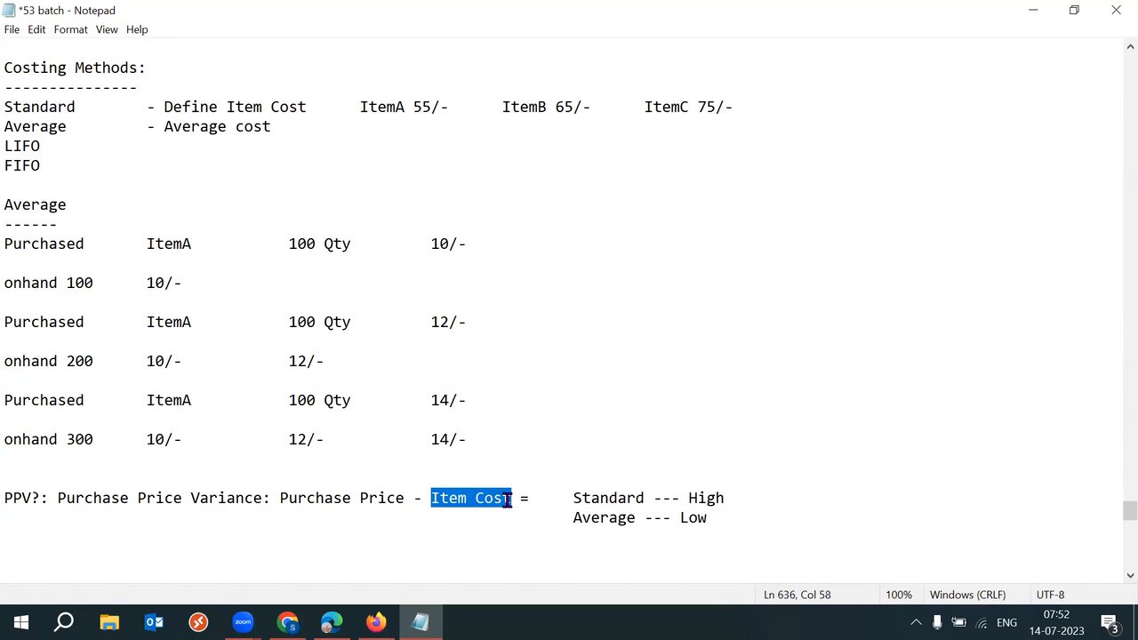
left_click_drag(569, 518, 628, 518)
left_click_drag(281, 500, 506, 502)
left_click_drag(711, 518, 679, 518)
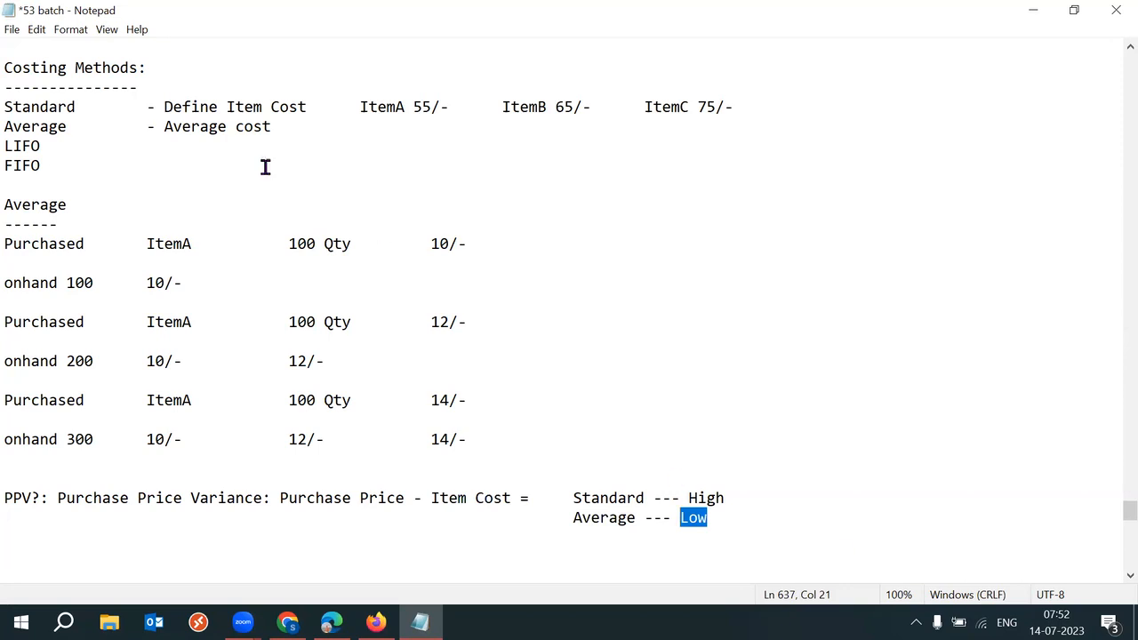
left_click_drag(361, 107, 432, 106)
left_click(450, 106)
left_click(358, 107, "shift")
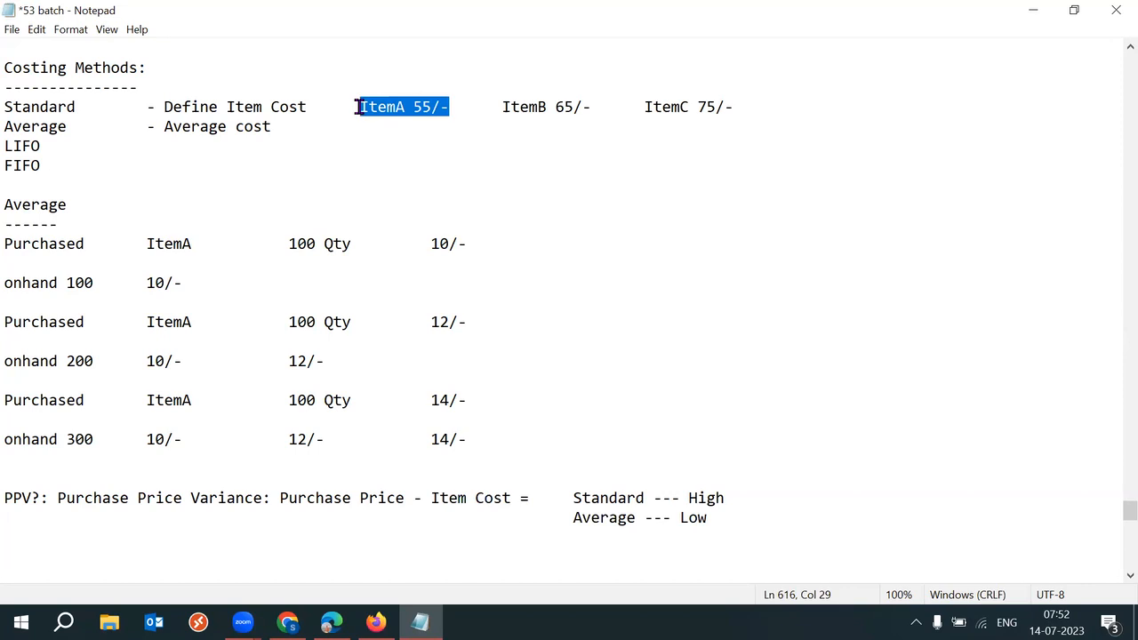
left_click(447, 107)
left_click(353, 107, "shift")
left_click(447, 107)
left_click(356, 107, "shift")
left_click(445, 148)
left_click_drag(355, 107, 444, 106)
left_click_drag(42, 498, 4, 498)
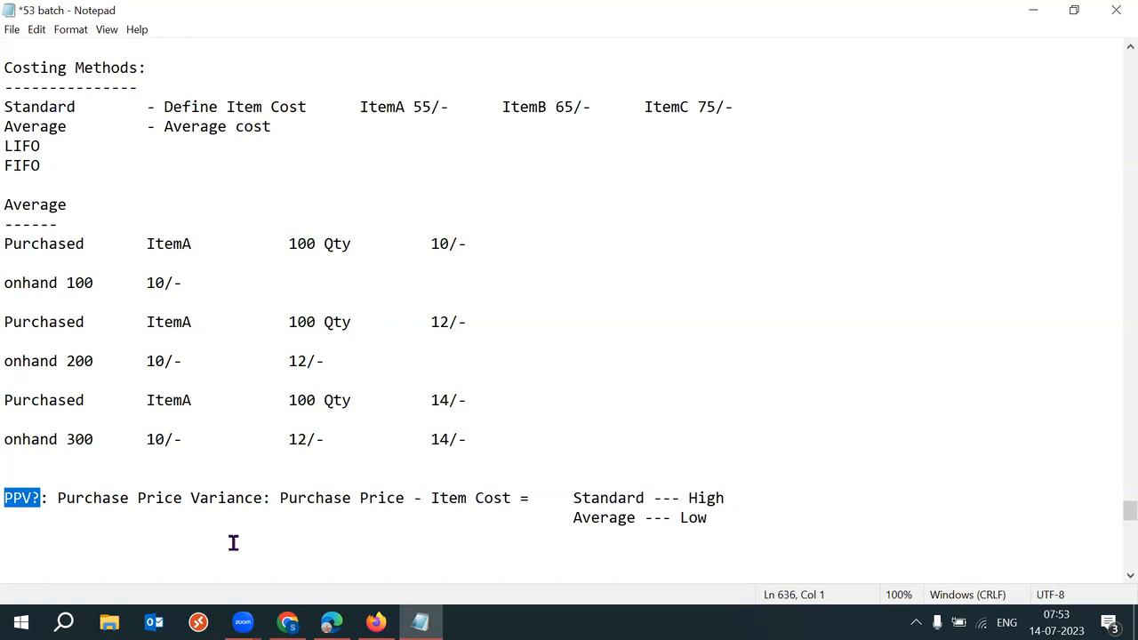
left_click_drag(77, 107, 12, 106)
left_click_drag(360, 107, 441, 107)
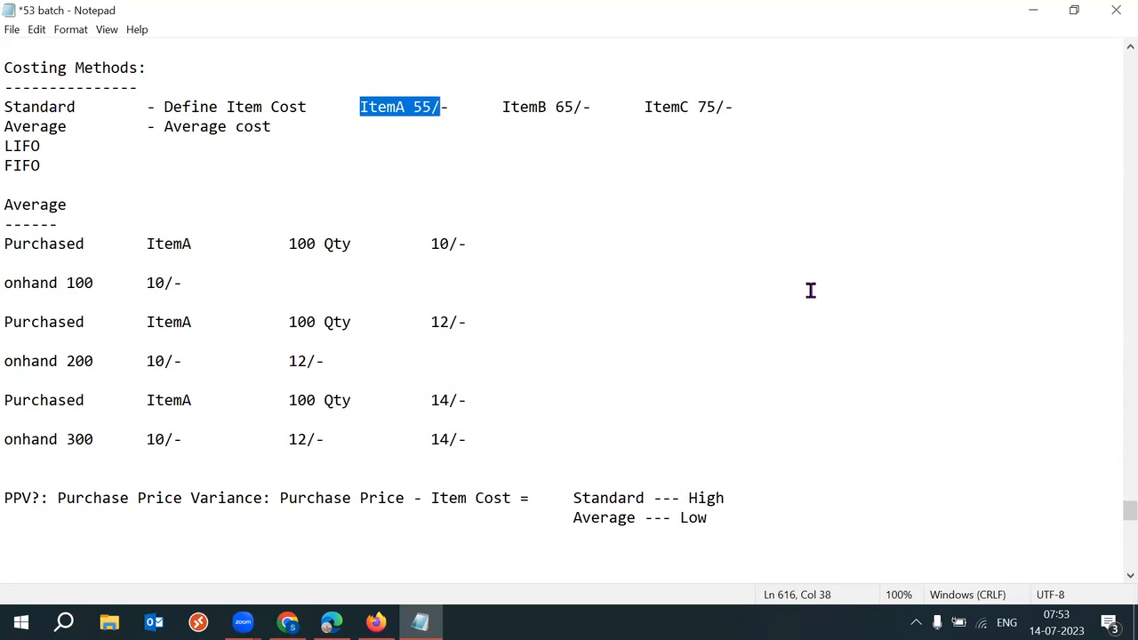
left_click(427, 122)
left_click_drag(358, 106, 441, 106)
left_click(374, 118)
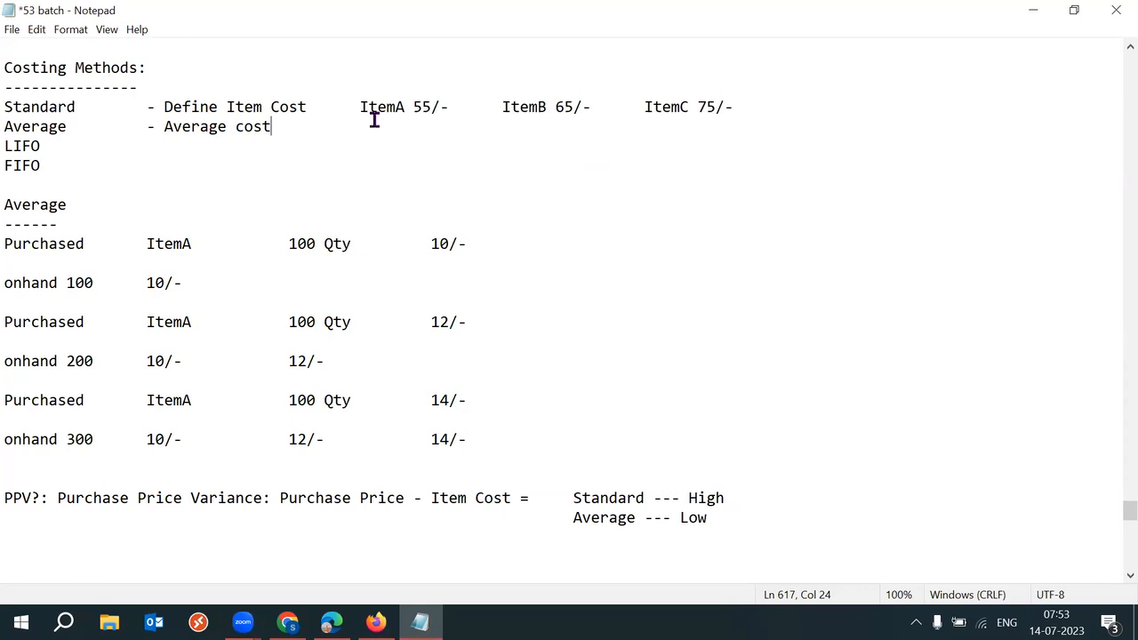
left_click_drag(358, 113, 451, 108)
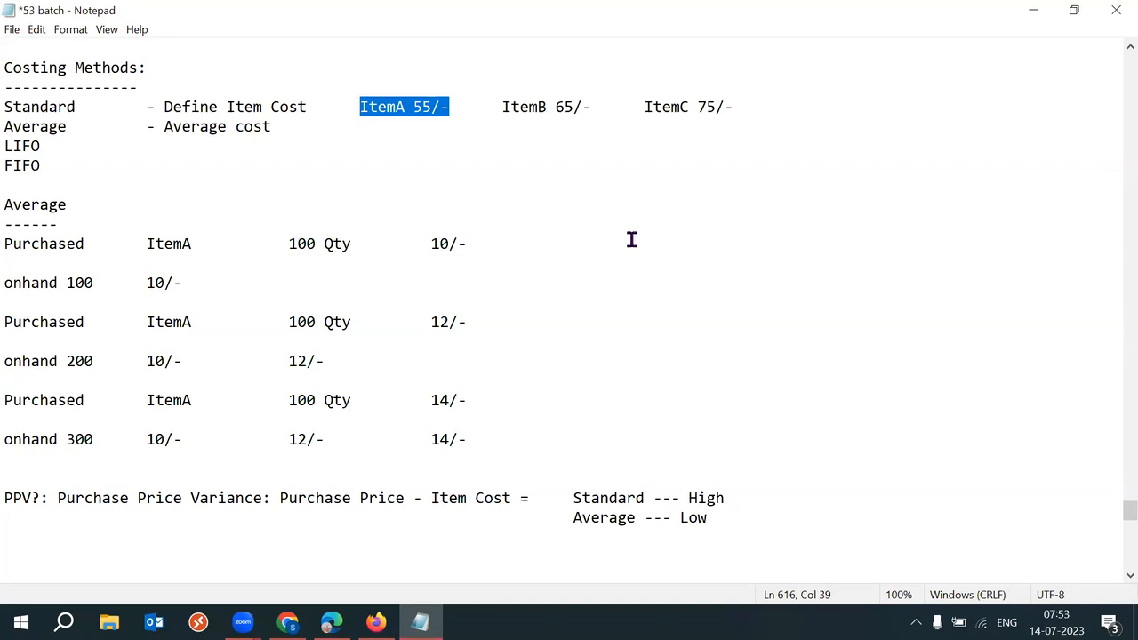
left_click_drag(281, 498, 512, 501)
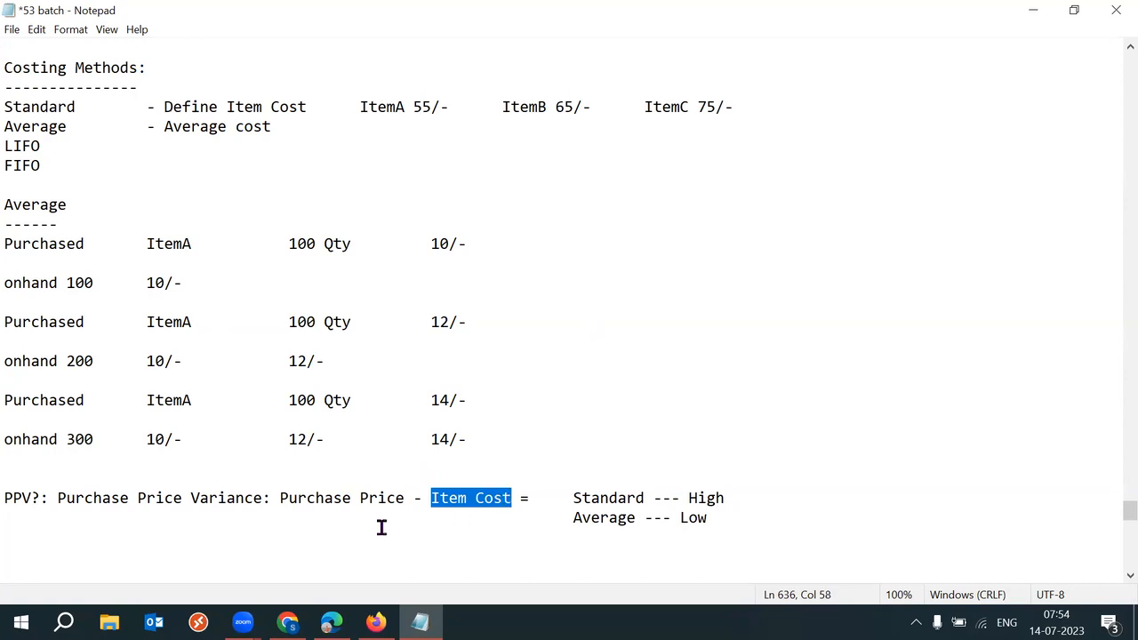
left_click_drag(50, 499, 5, 500)
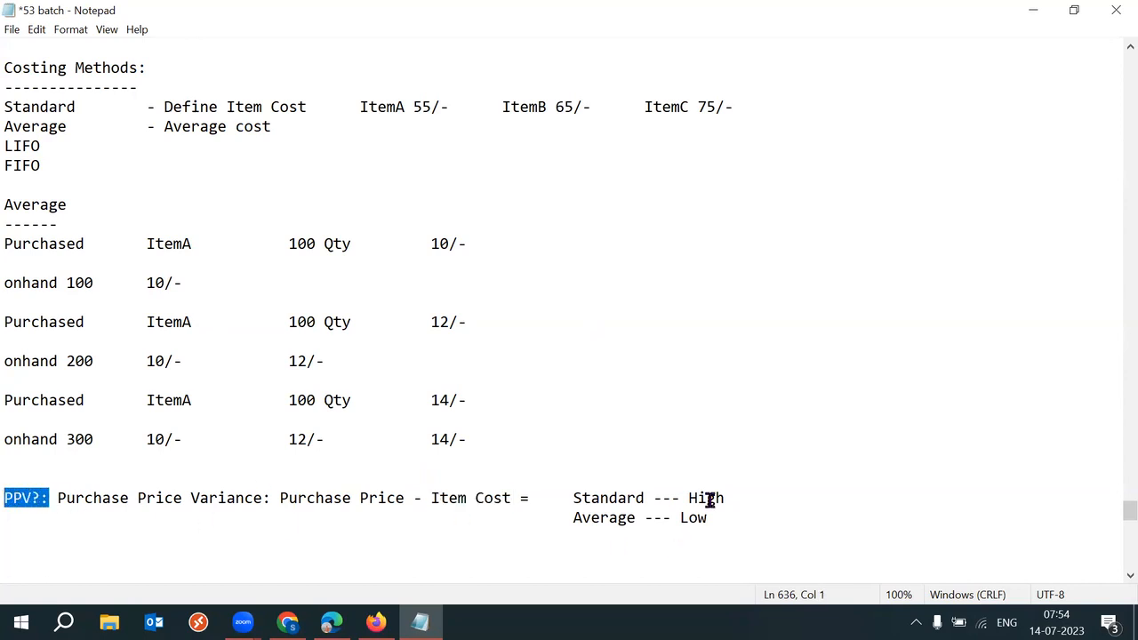
left_click_drag(681, 500, 727, 498)
left_click_drag(574, 498, 728, 498)
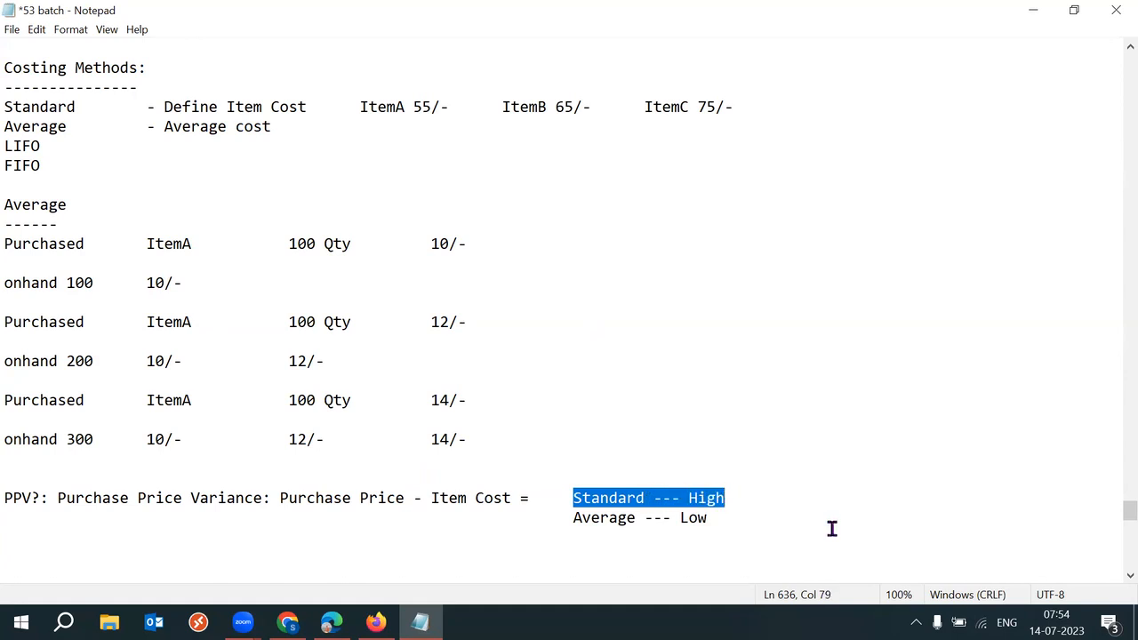
left_click_drag(165, 126, 272, 127)
left_click_drag(681, 517, 725, 521)
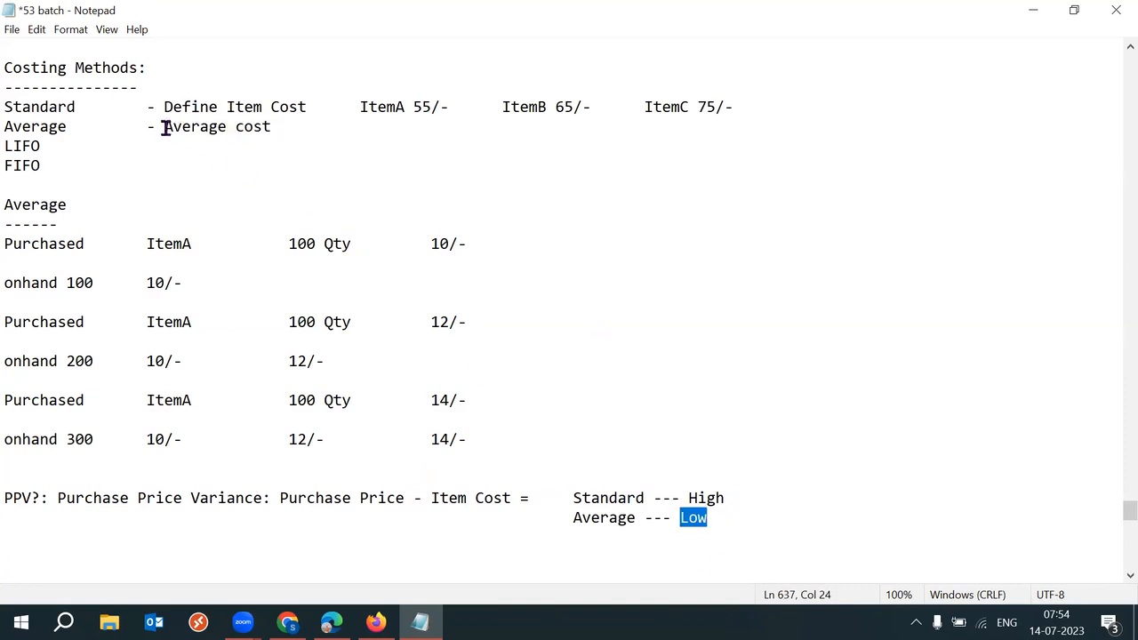
left_click_drag(165, 127, 236, 127)
left_click_drag(356, 106, 442, 107)
key("ctrl+c")
Step: After Average cost, paste ItemA 55/- and change its value to 80/-
left_click(300, 129)
key("Tab")
key("Tab")
key("Tab")
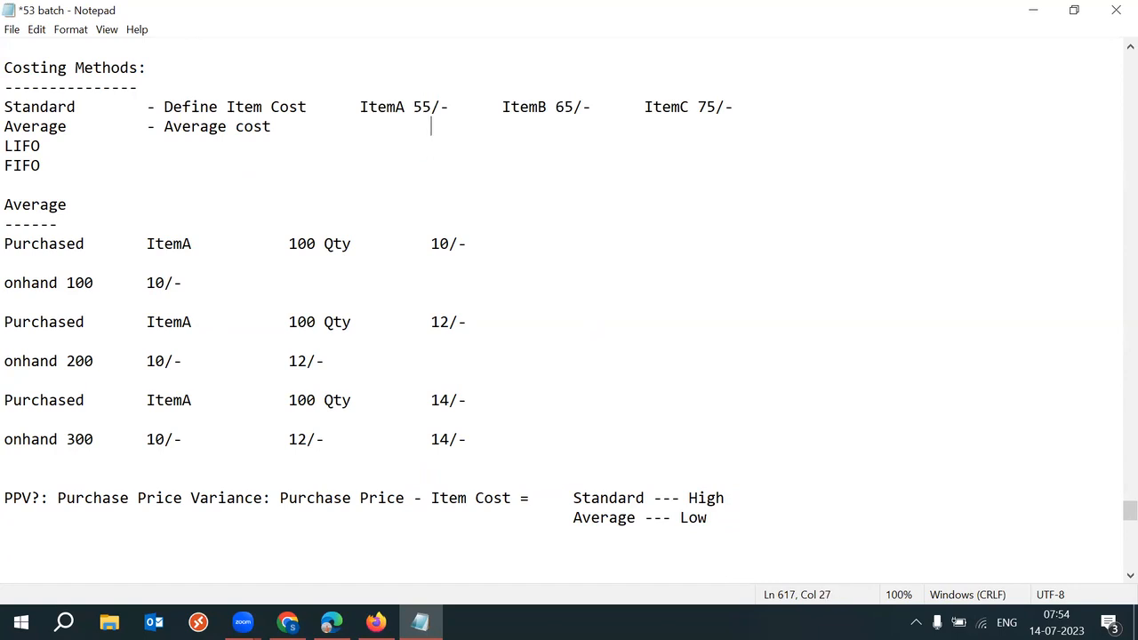
key("BackSpace")
key("ctrl+v")
type("-")
left_click_drag(413, 127, 458, 127)
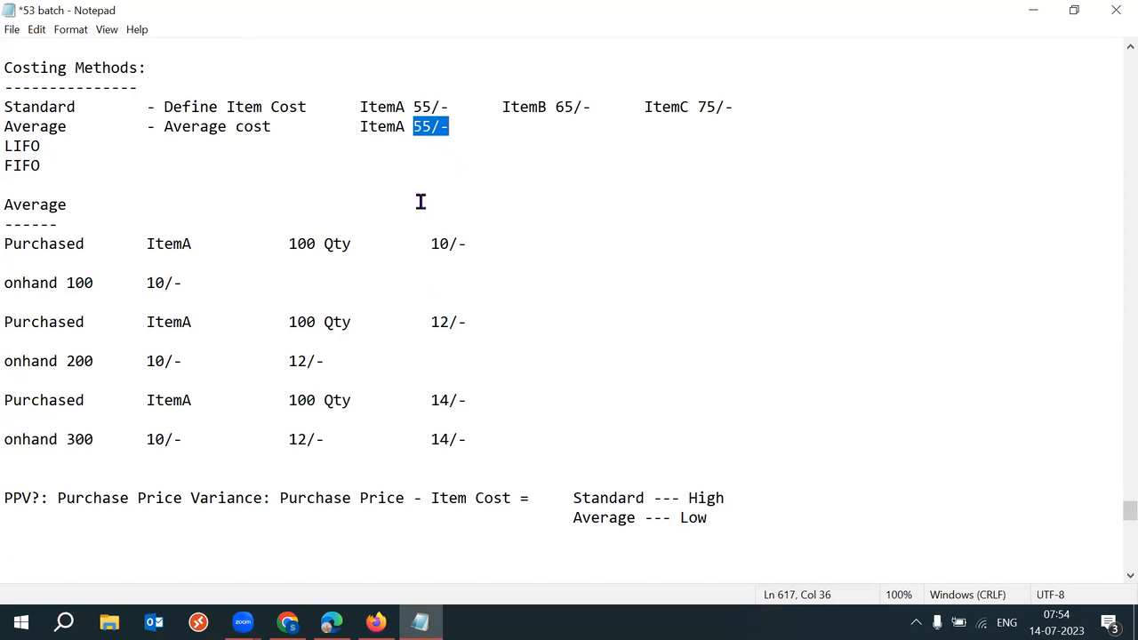
left_click(428, 131)
left_click(414, 130)
left_click_drag(424, 128, 450, 127)
type("60")
key("BackSpace")
key("BackSpace")
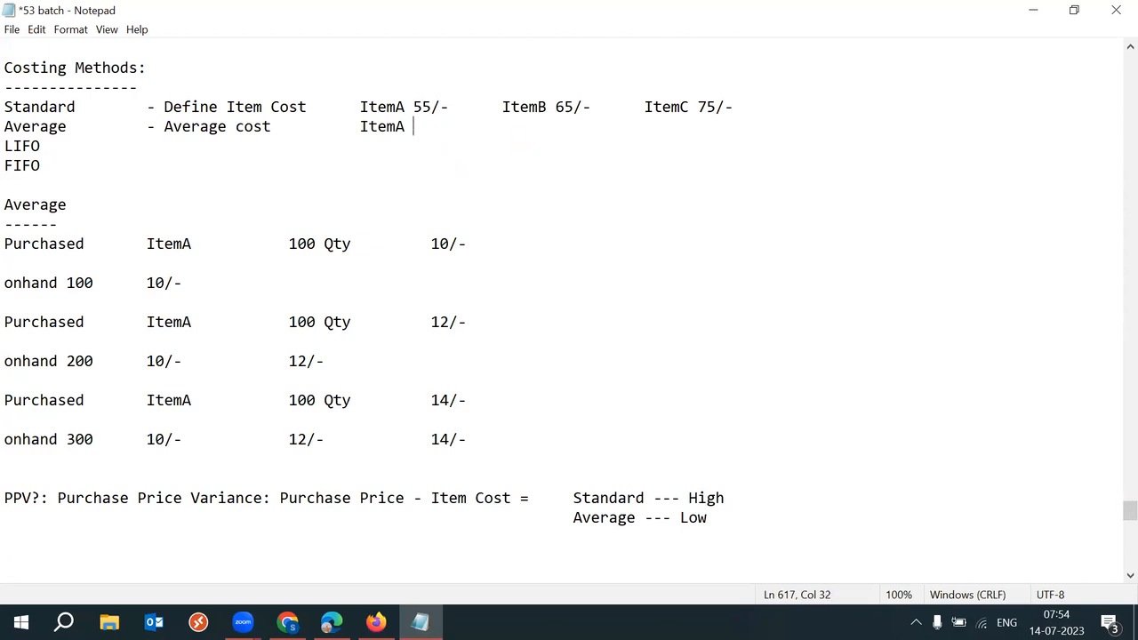
type("80/-")
Step: Highlight Purchase Price, ItemA, Item Cost, Average --- Low and PPV? while reviewing, then return to the Costing Setups sheet
left_click_drag(280, 498, 407, 494)
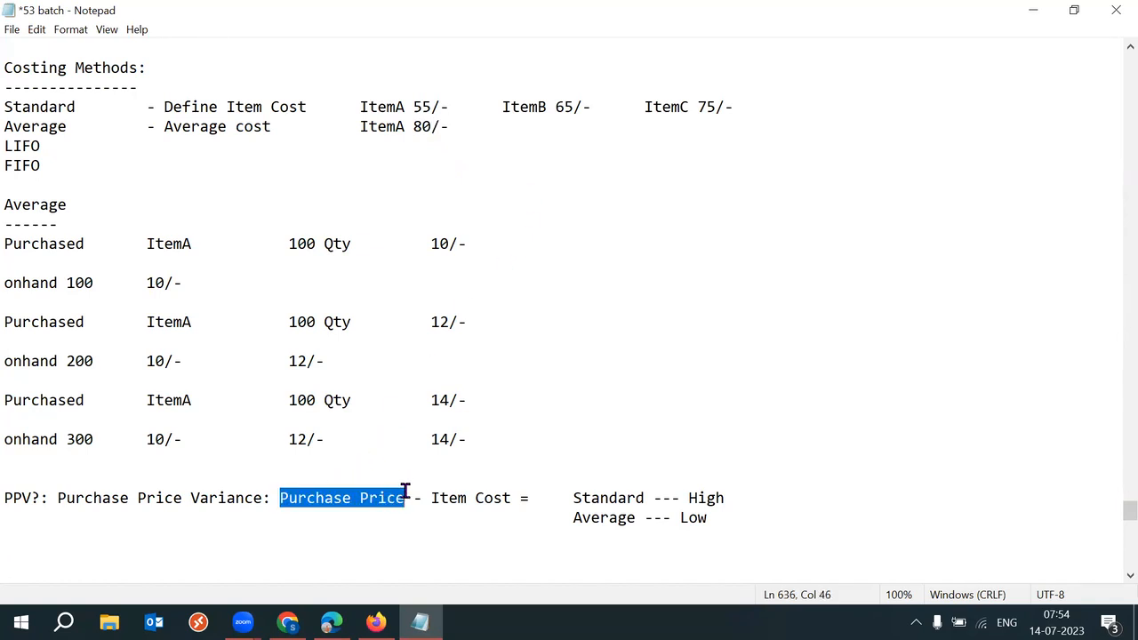
left_click_drag(370, 126, 409, 127)
left_click_drag(431, 499, 512, 501)
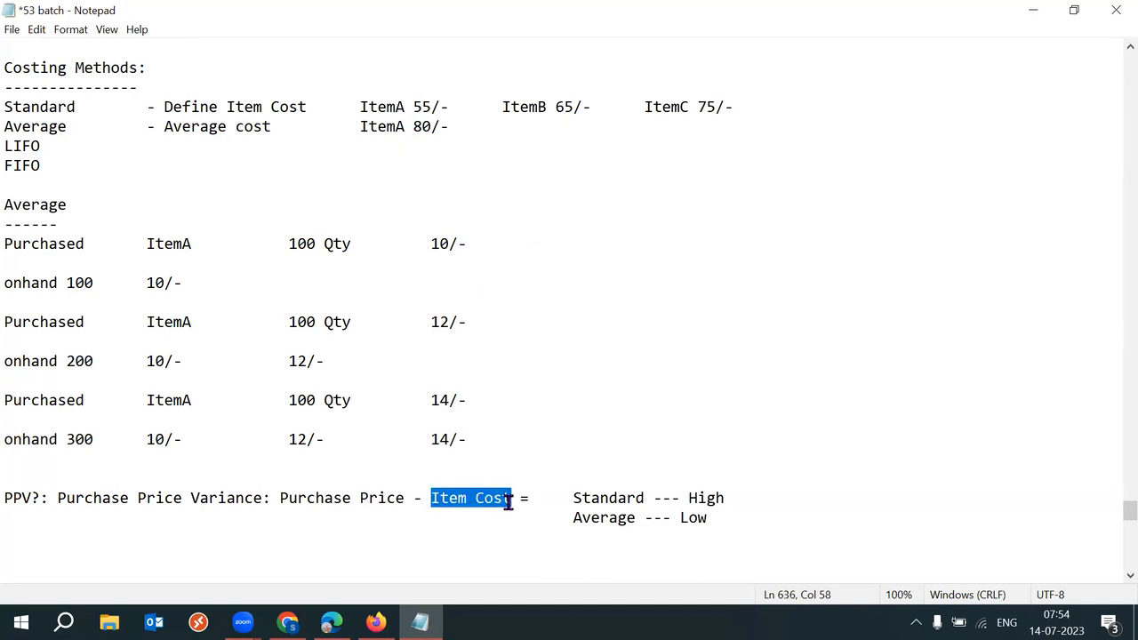
left_click_drag(574, 519, 721, 519)
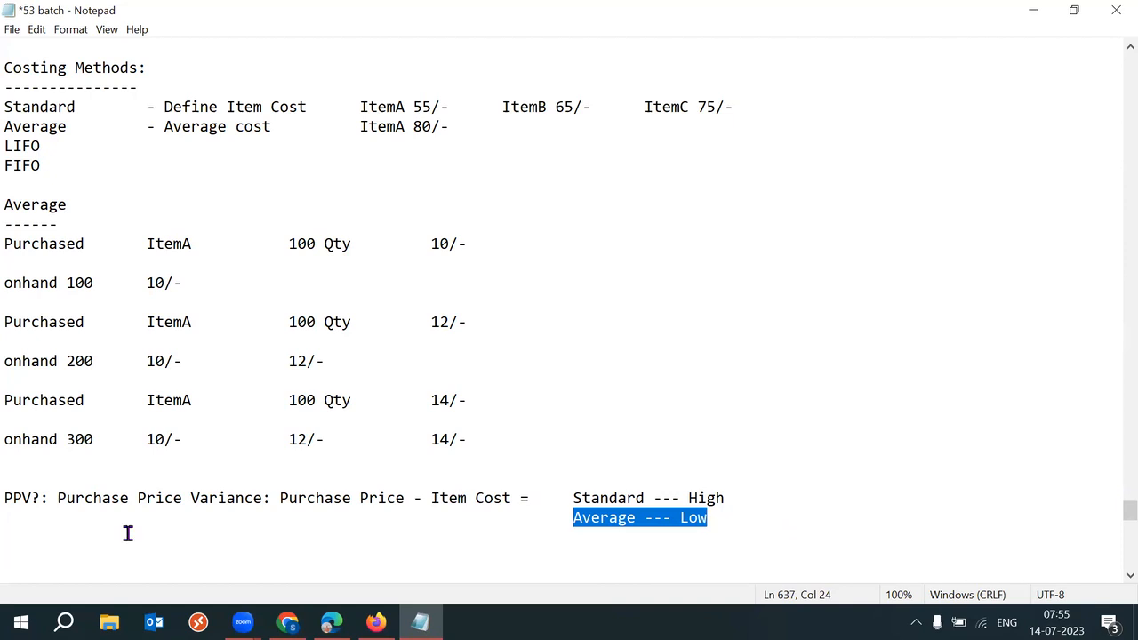
left_click_drag(41, 498, 5, 498)
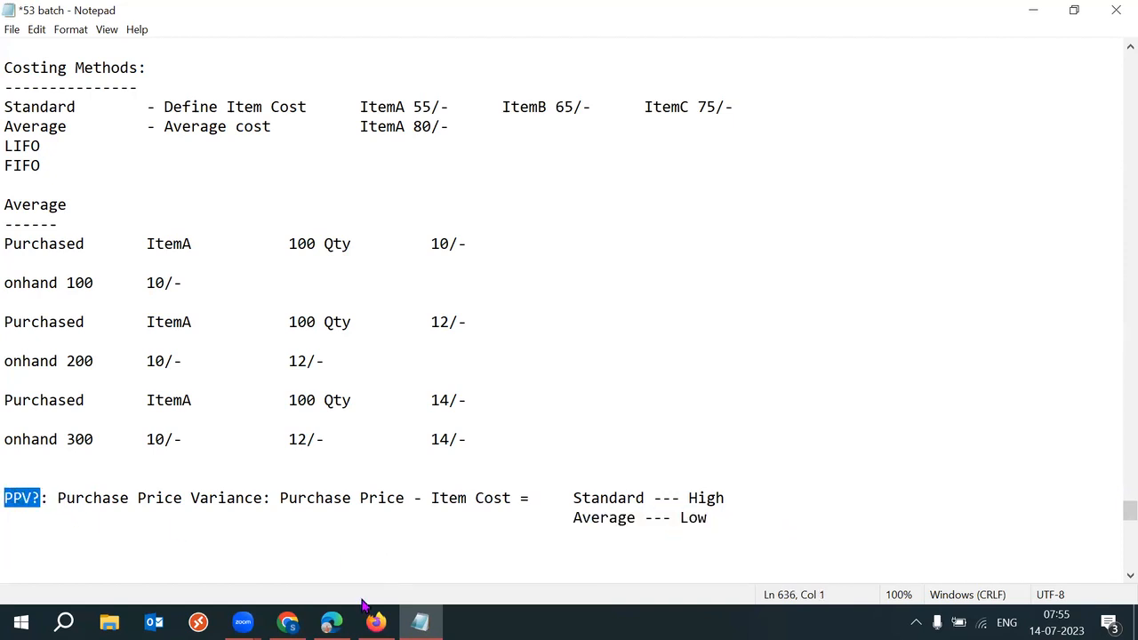
left_click(288, 622)
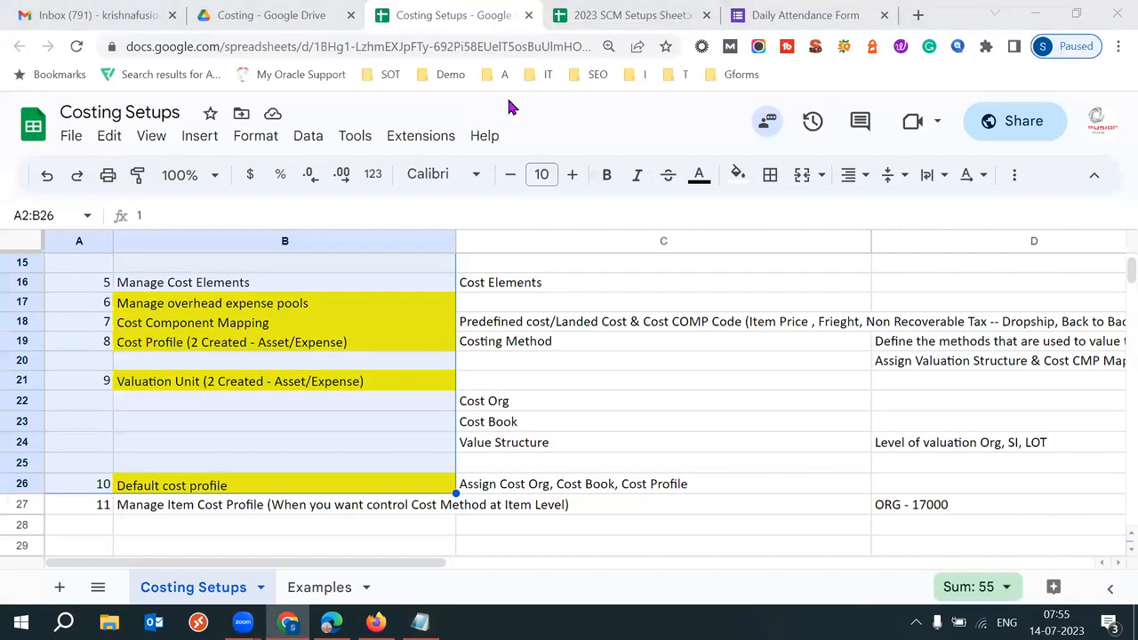
Step: Close the Daily Attendance Form tab, search 'average cost formula in oracle apps', and open Average Cost Update Formula in a new tab
left_click(816, 11)
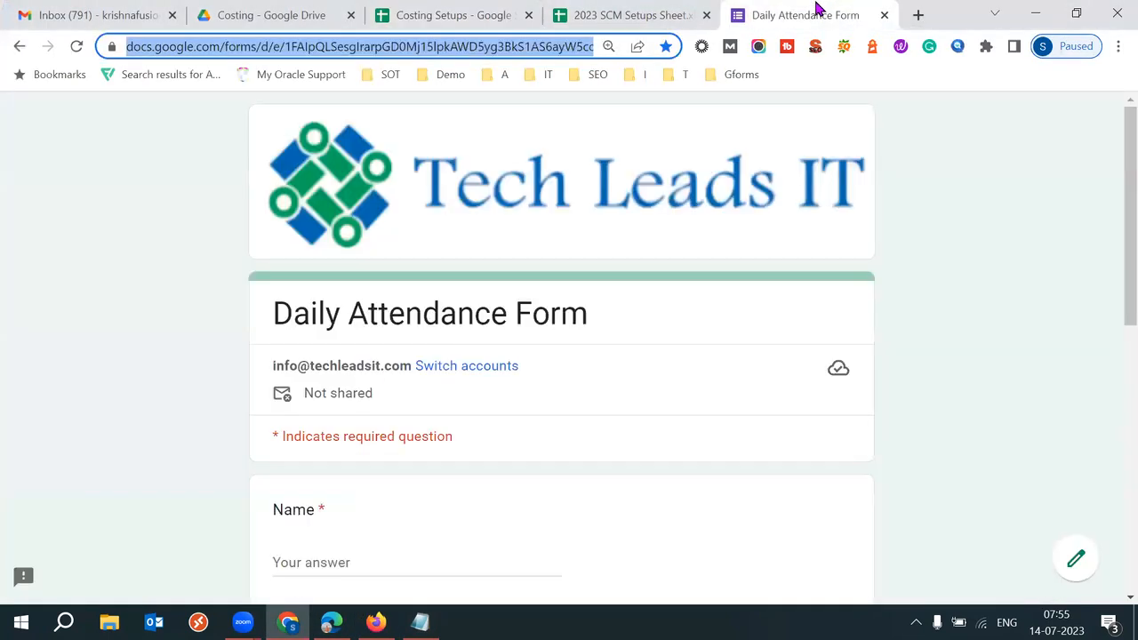
left_click(884, 15)
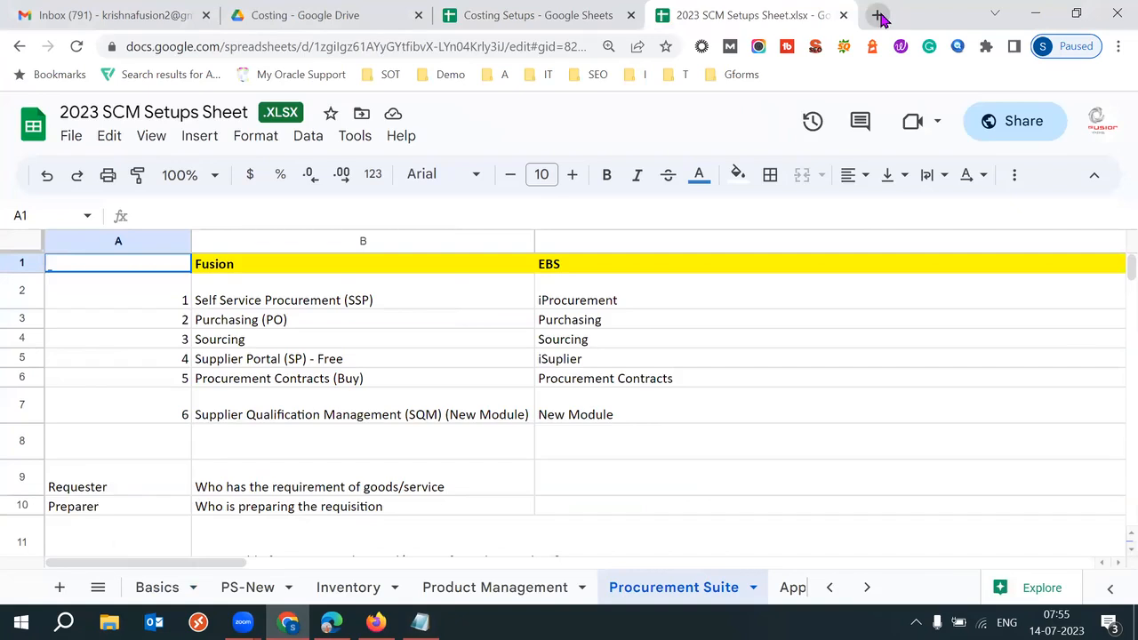
double_click(878, 15)
type("average")
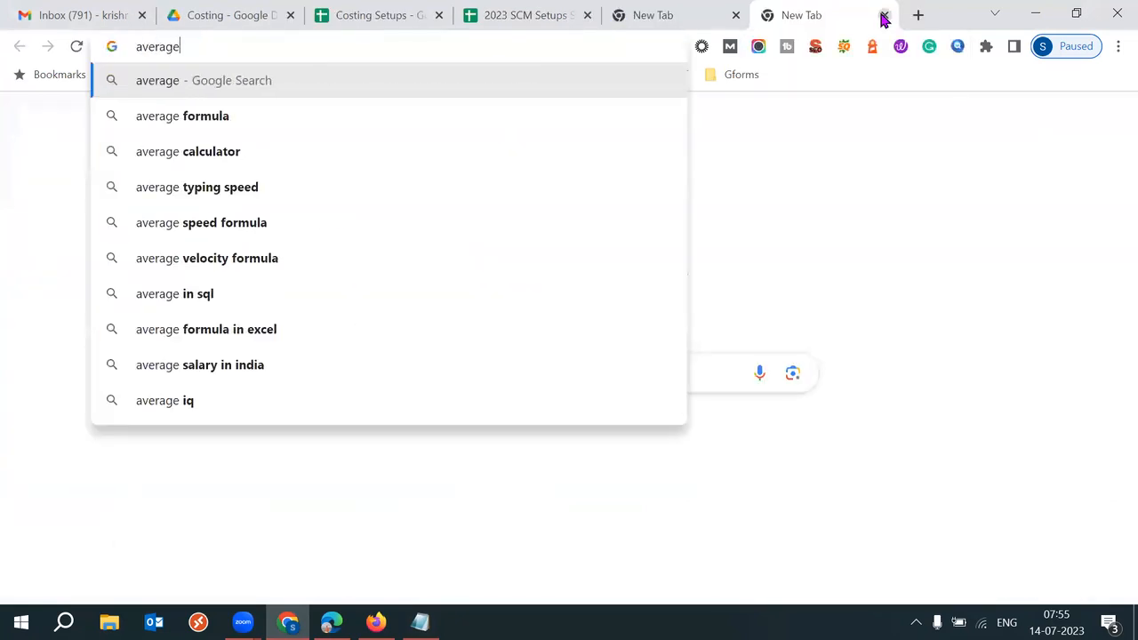
type(" cost")
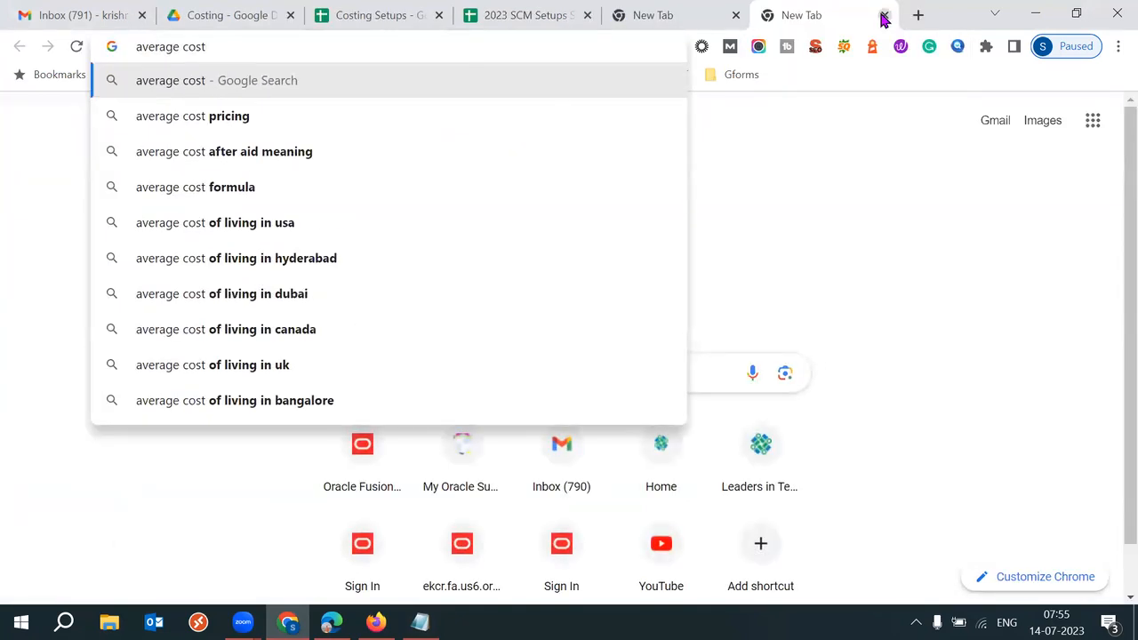
type(" form")
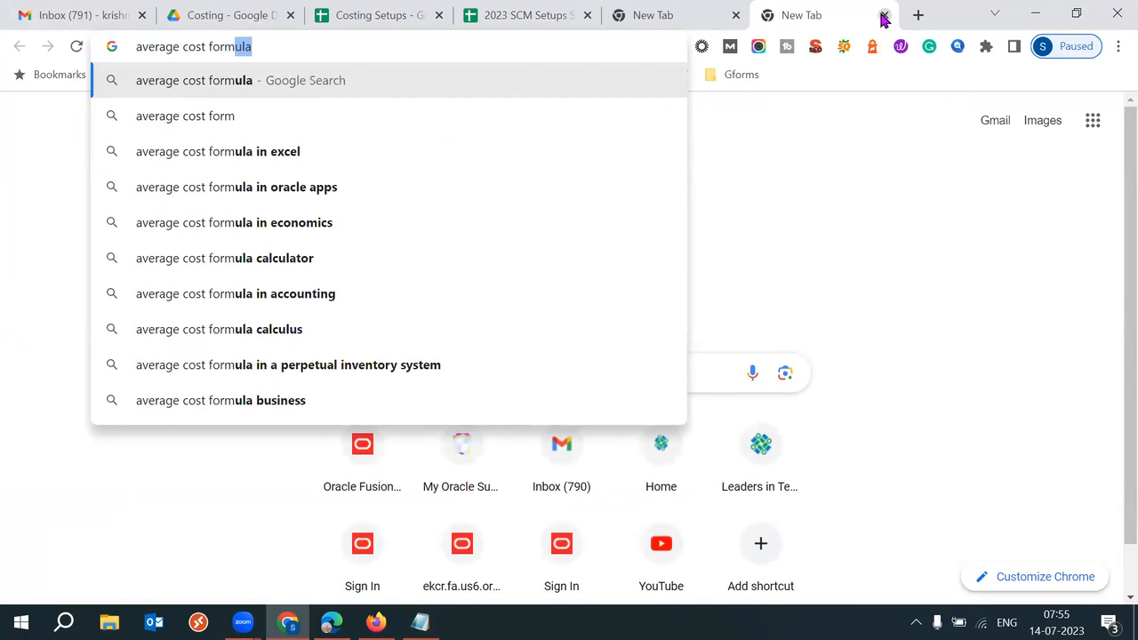
key("Down")
key("Down")
key("Down")
key("Return")
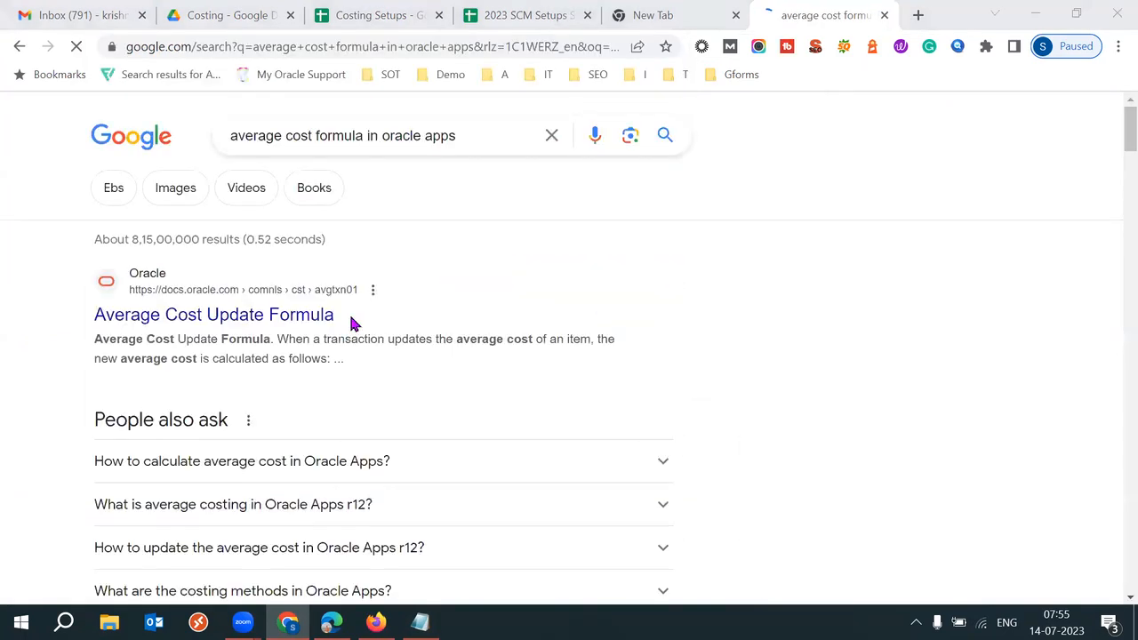
right_click(356, 318)
left_click(381, 327)
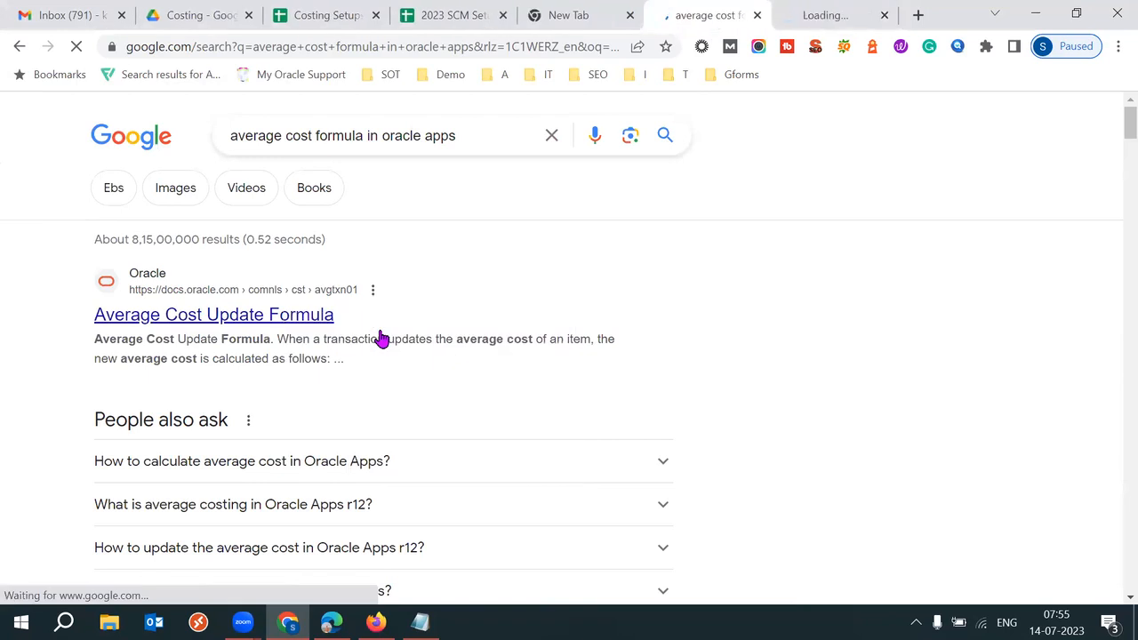
Step: View the Average Cost Update Formula page and select passages of its formula explanation
left_click(845, 24)
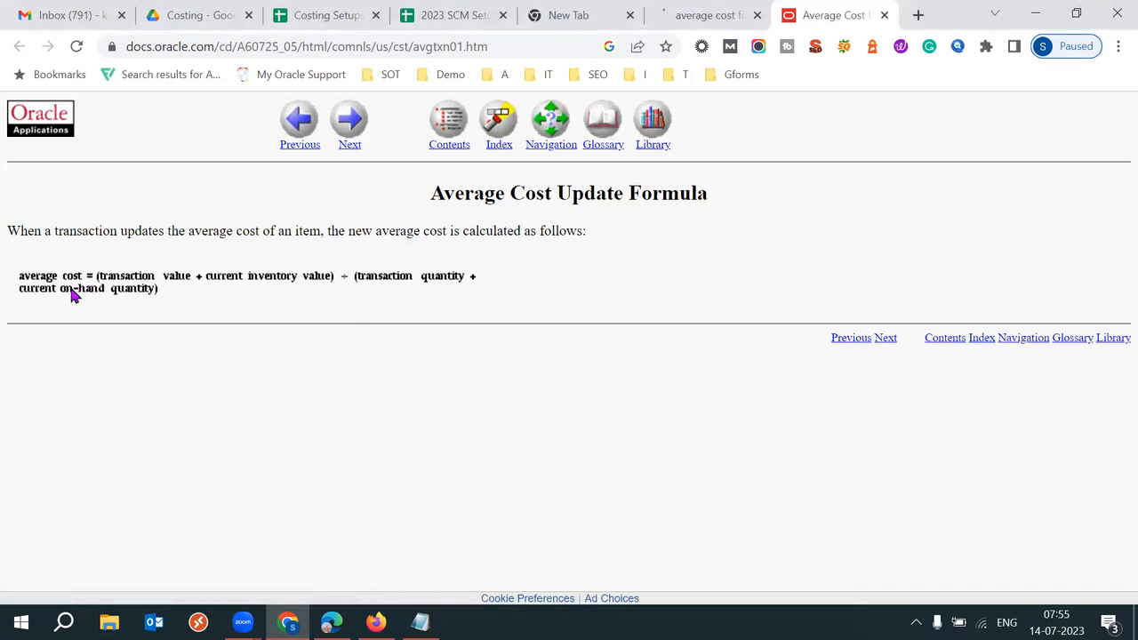
left_click_drag(20, 278, 152, 304)
left_click_drag(13, 274, 135, 300)
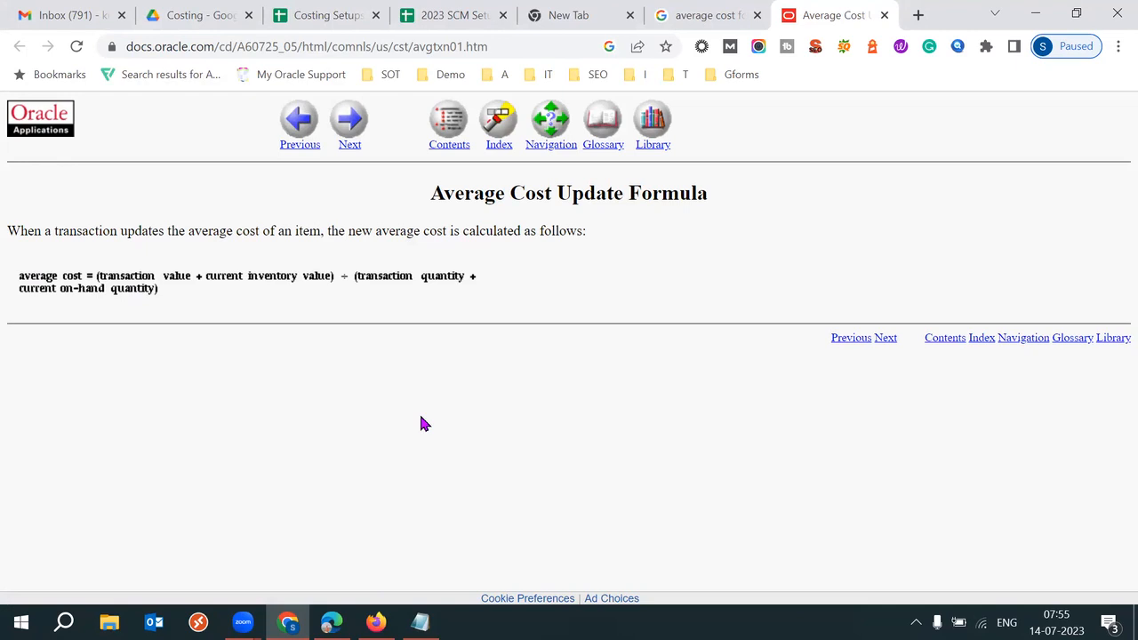
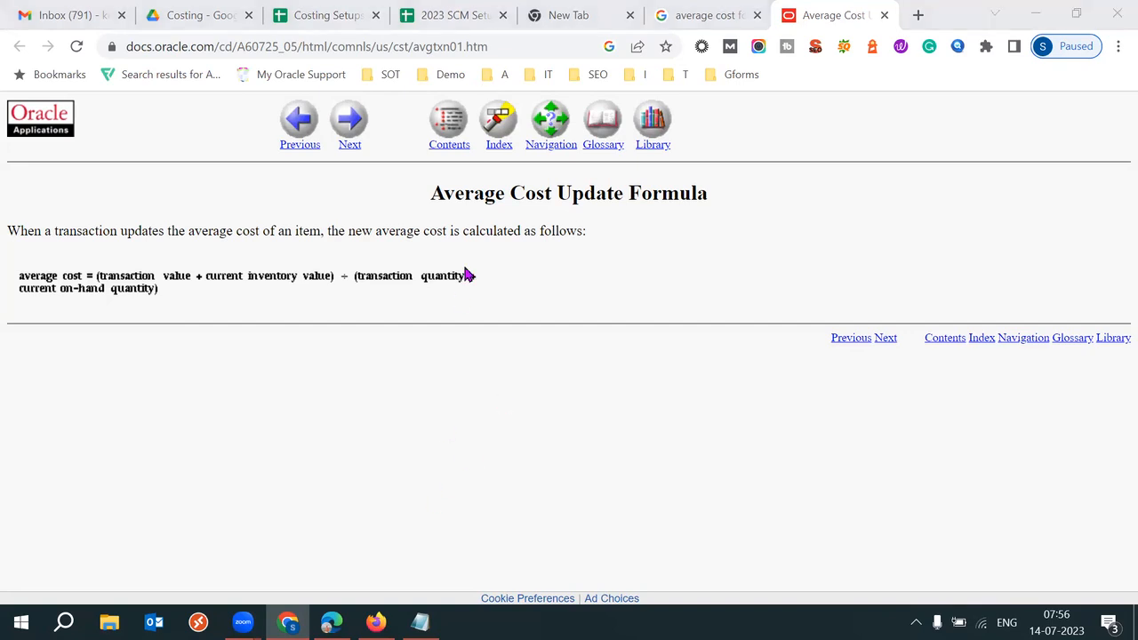
Step: Search Windows for Snipping Tool by typing 'sni'
key("super")
type("sni")
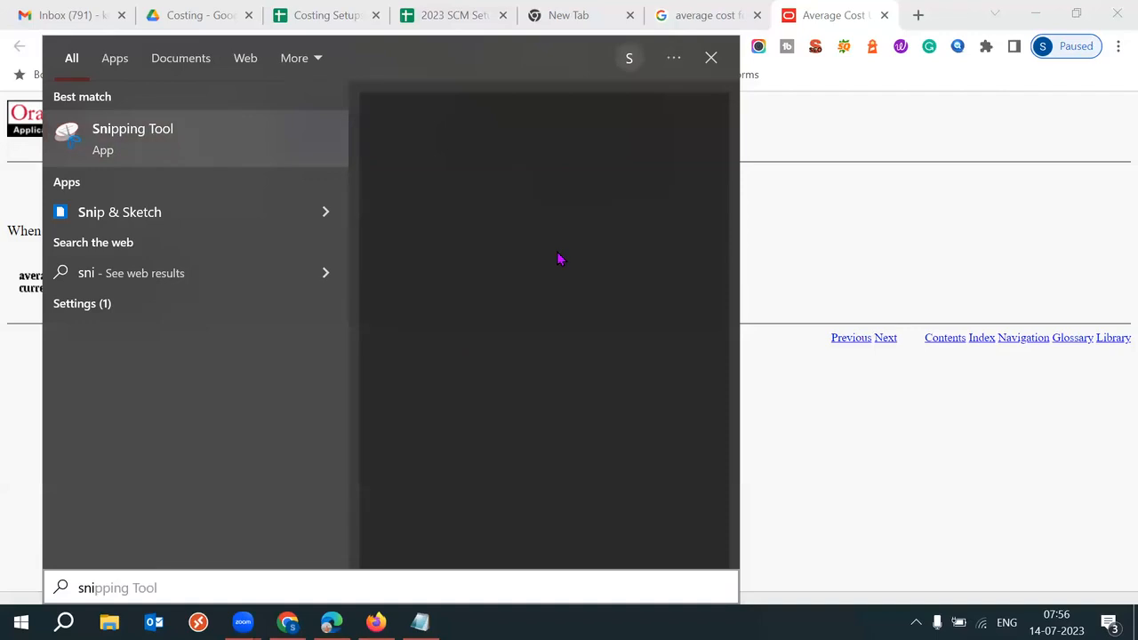
Step: Snip the Average Cost Update Formula region, then return to the Google average cost results
key("Return")
left_click(632, 223)
left_click_drag(1, 159, 202, 340)
left_click_drag(575, 395, 788, 377)
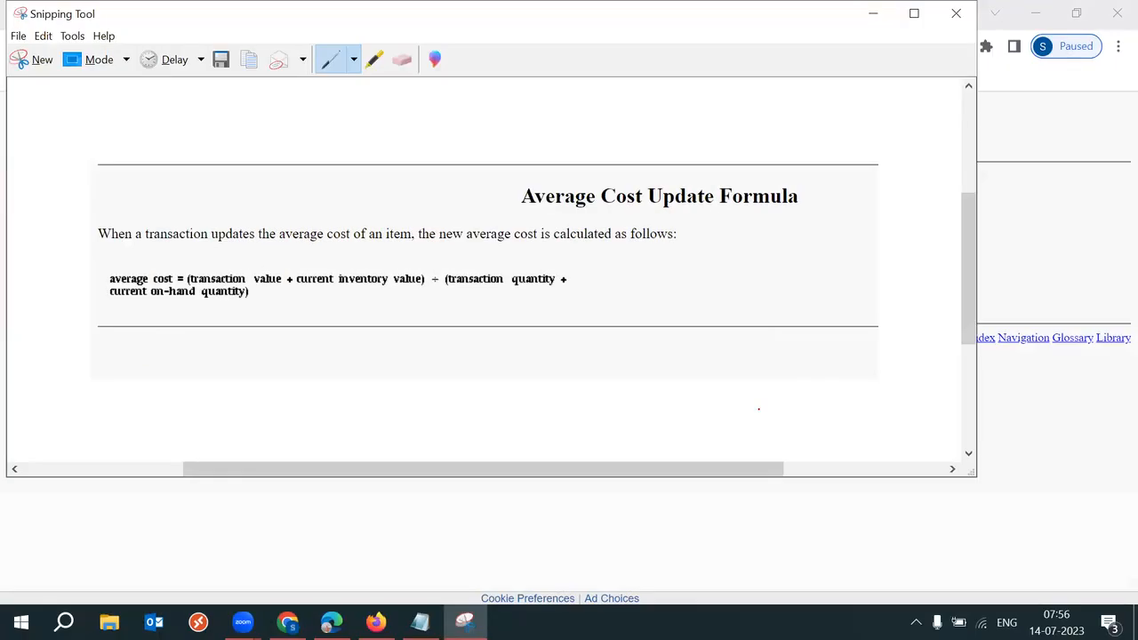
key("alt+Tab")
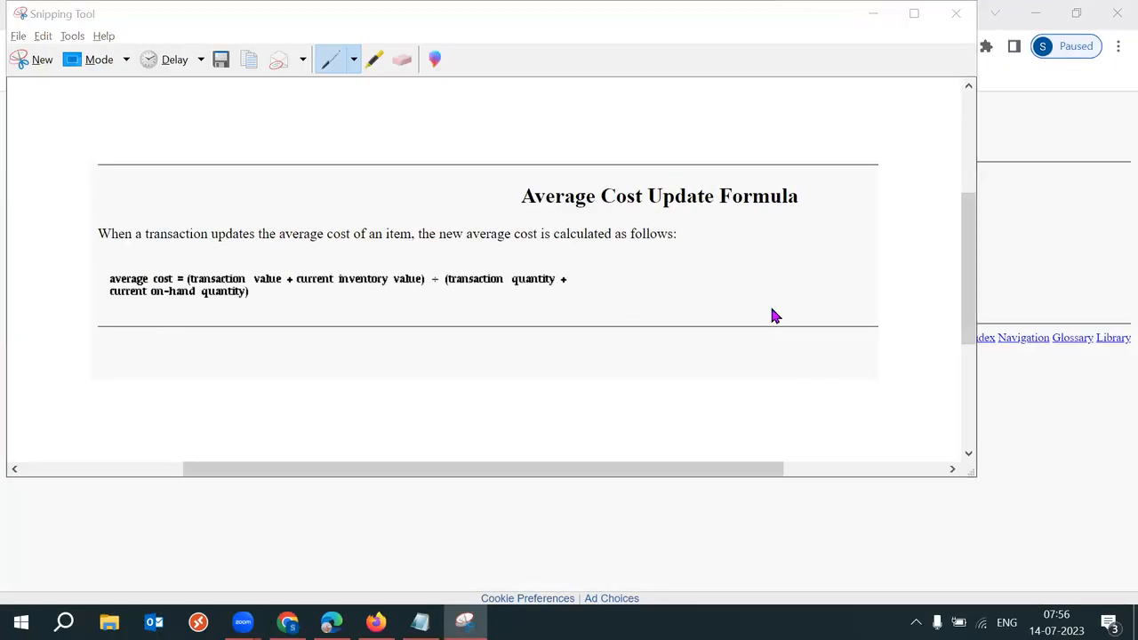
left_click(703, 17)
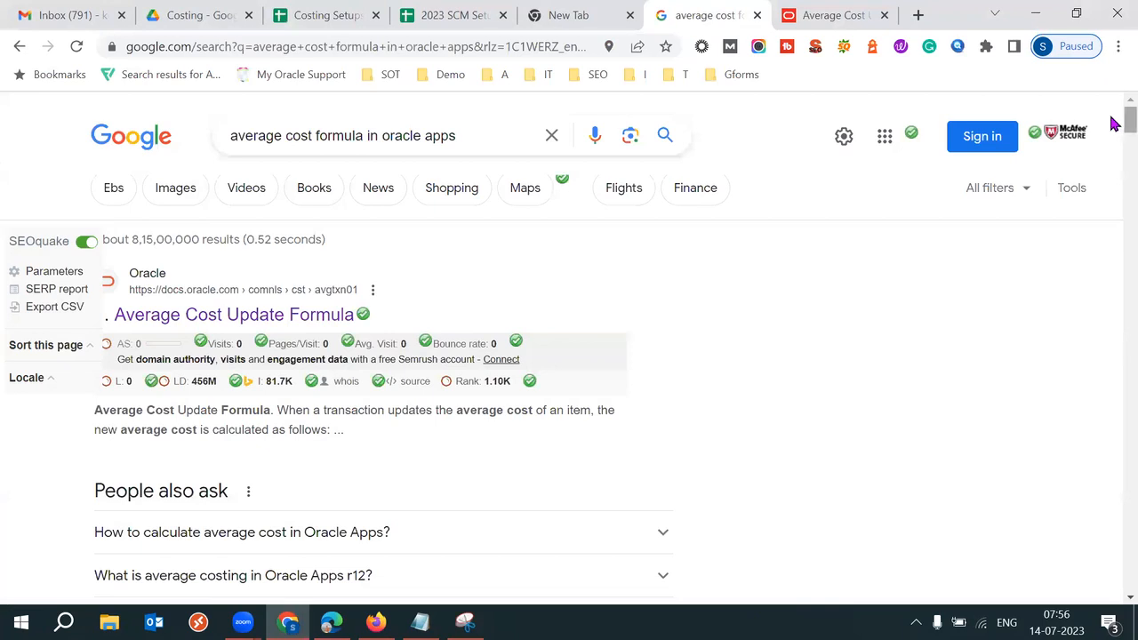
Step: Open the Overview of Average Costing result in a new tab and go to it
scroll(1115, 142, "down", 1)
scroll(1116, 142, "down", 2)
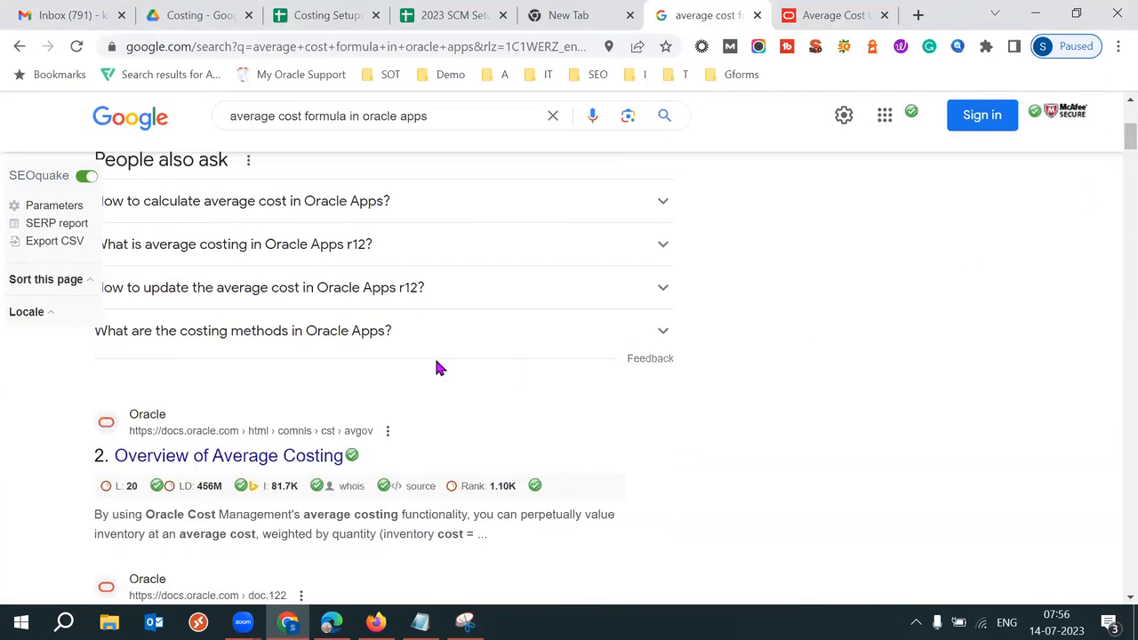
right_click(283, 458)
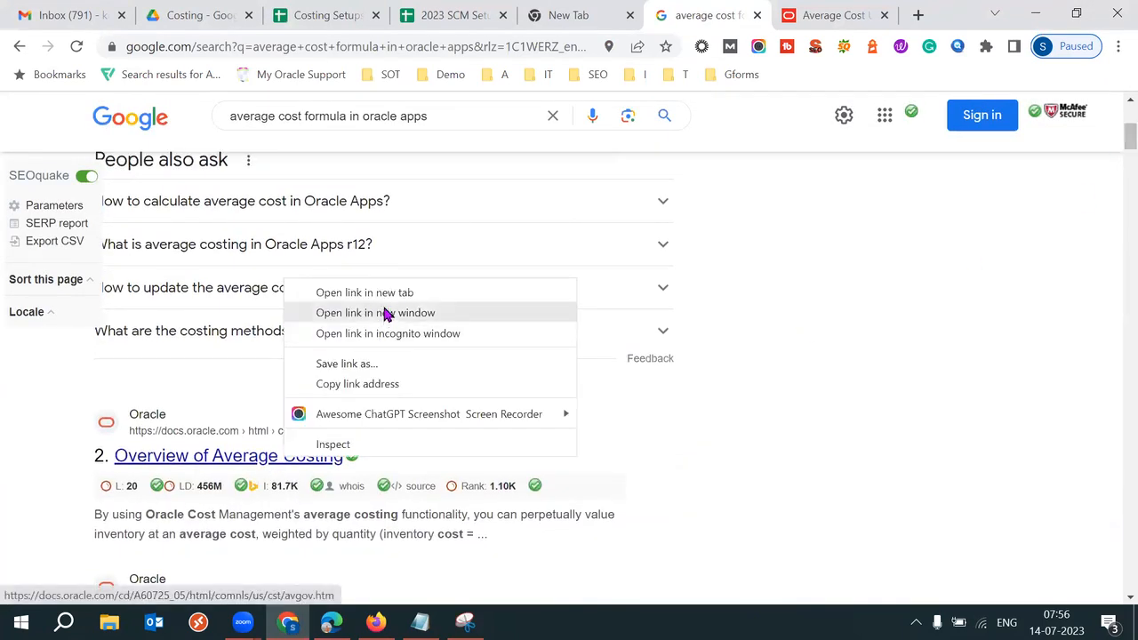
left_click(383, 295)
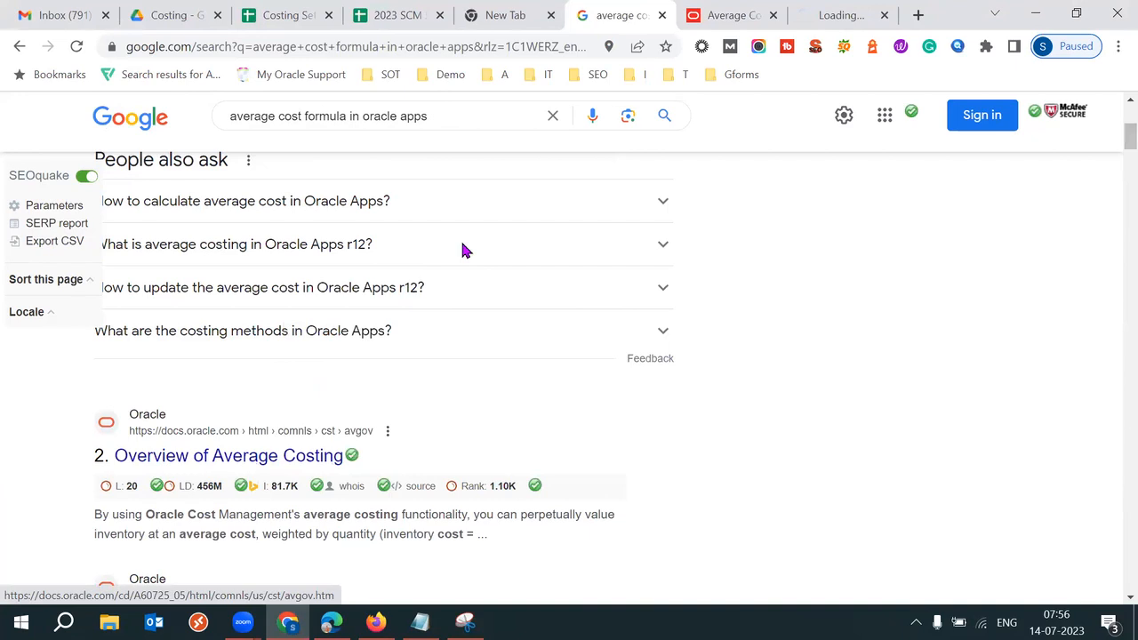
left_click(841, 15)
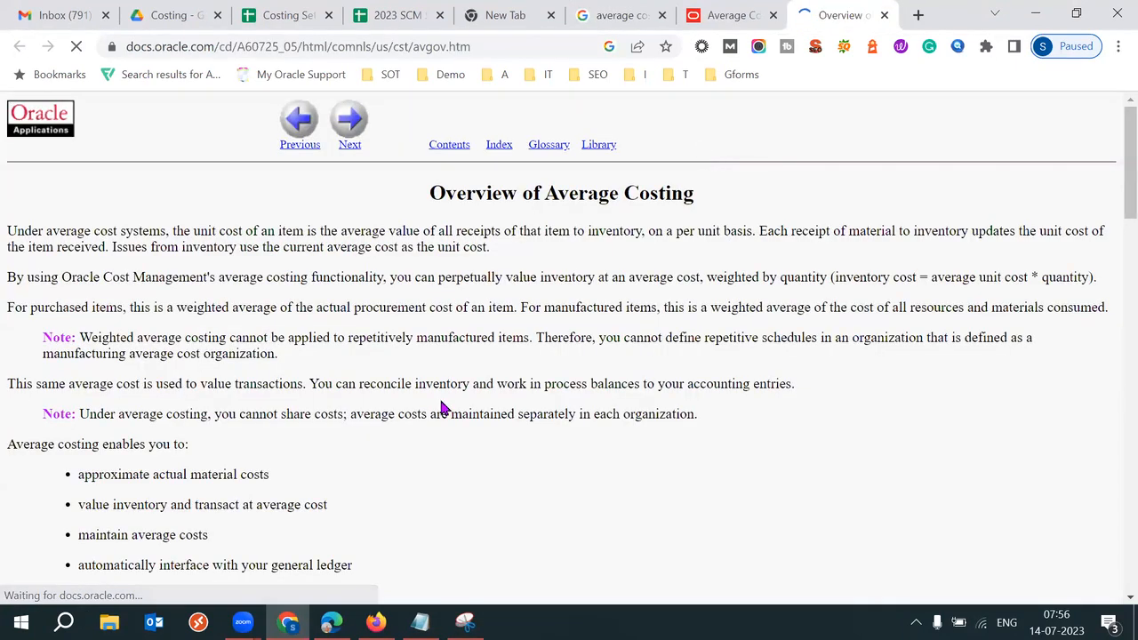
Step: Scroll down through the Overview of Average Costing page and back up
scroll(407, 468, "down", 3)
scroll(409, 469, "down", 3)
scroll(410, 466, "down", 3)
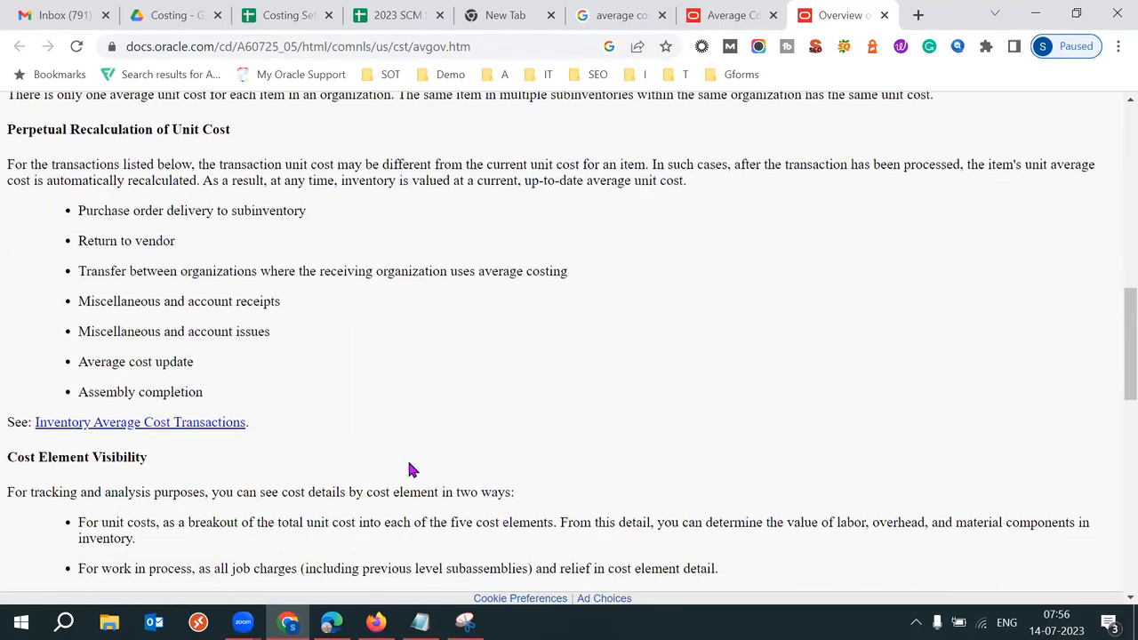
scroll(410, 468, "down", 1)
scroll(411, 468, "down", 2)
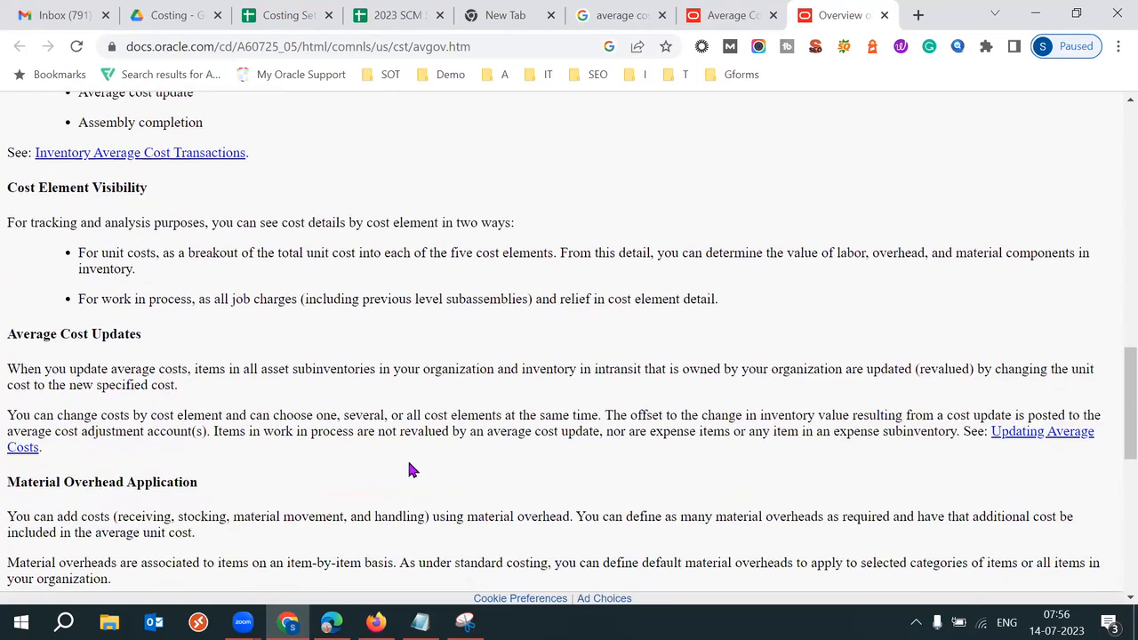
scroll(410, 469, "down", 2)
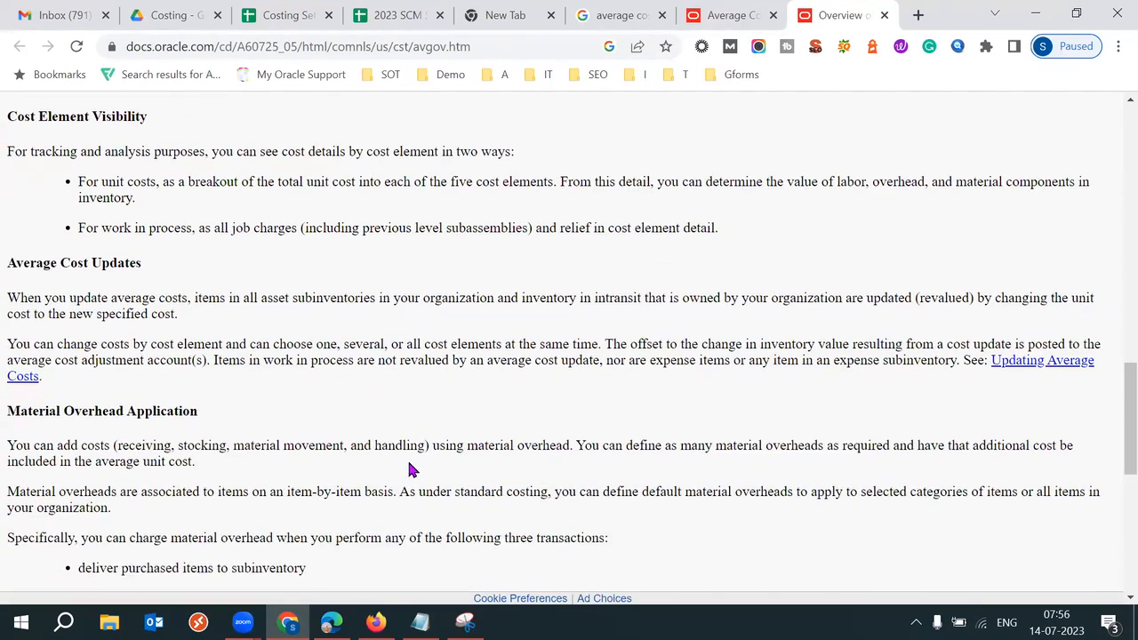
scroll(410, 469, "down", 4)
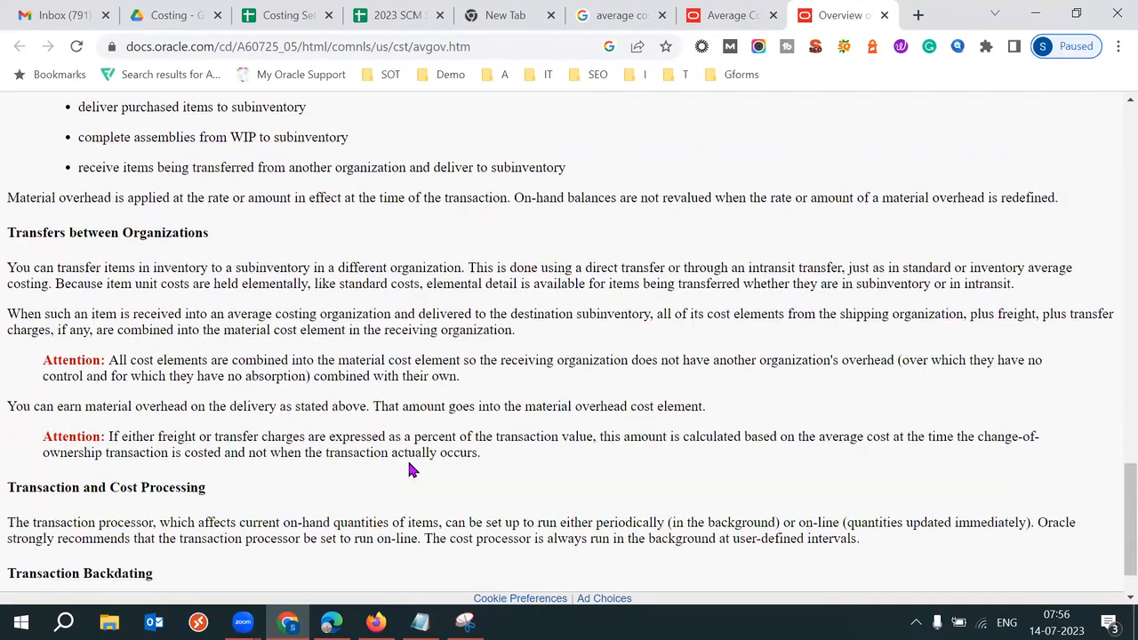
scroll(409, 461, "down", 1)
scroll(410, 466, "up", 1)
scroll(410, 467, "up", 4)
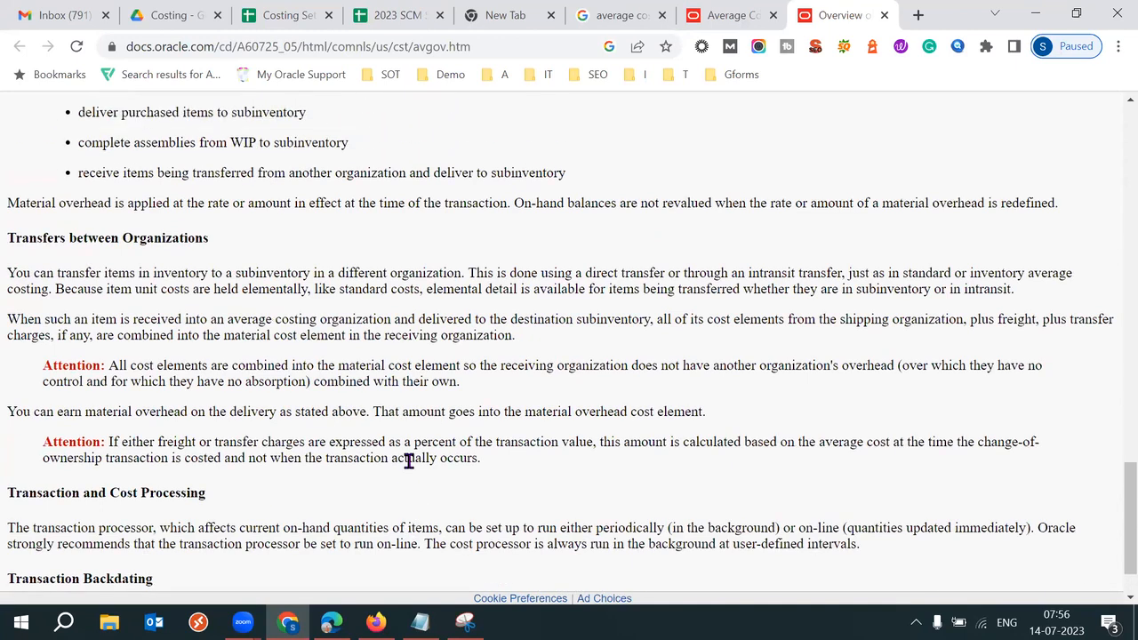
scroll(409, 469, "up", 6)
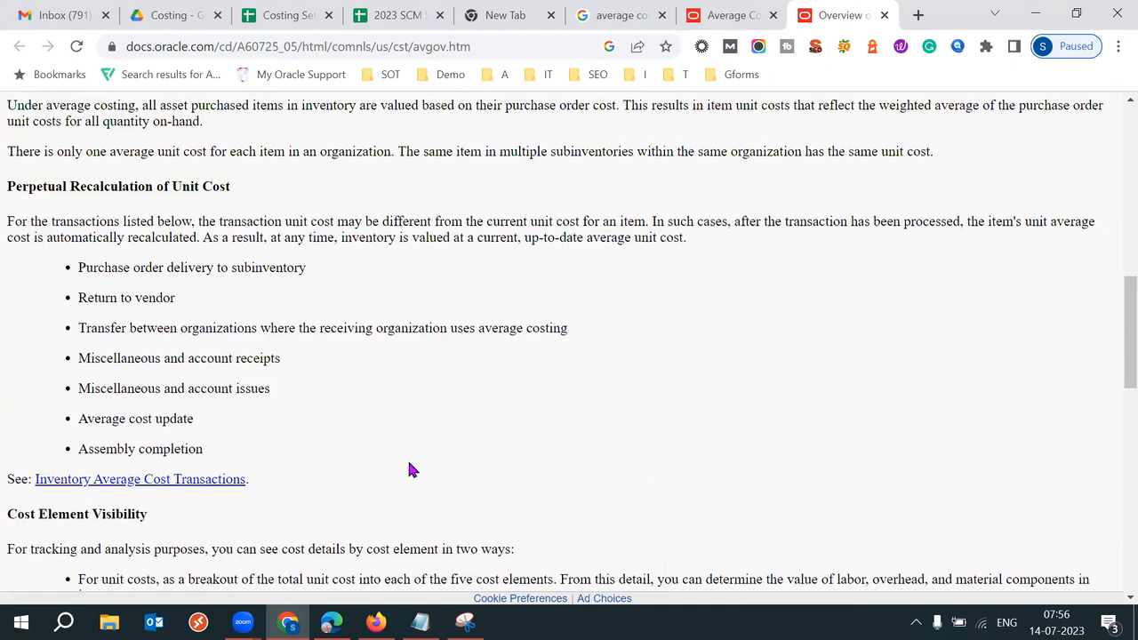
scroll(410, 469, "up", 3)
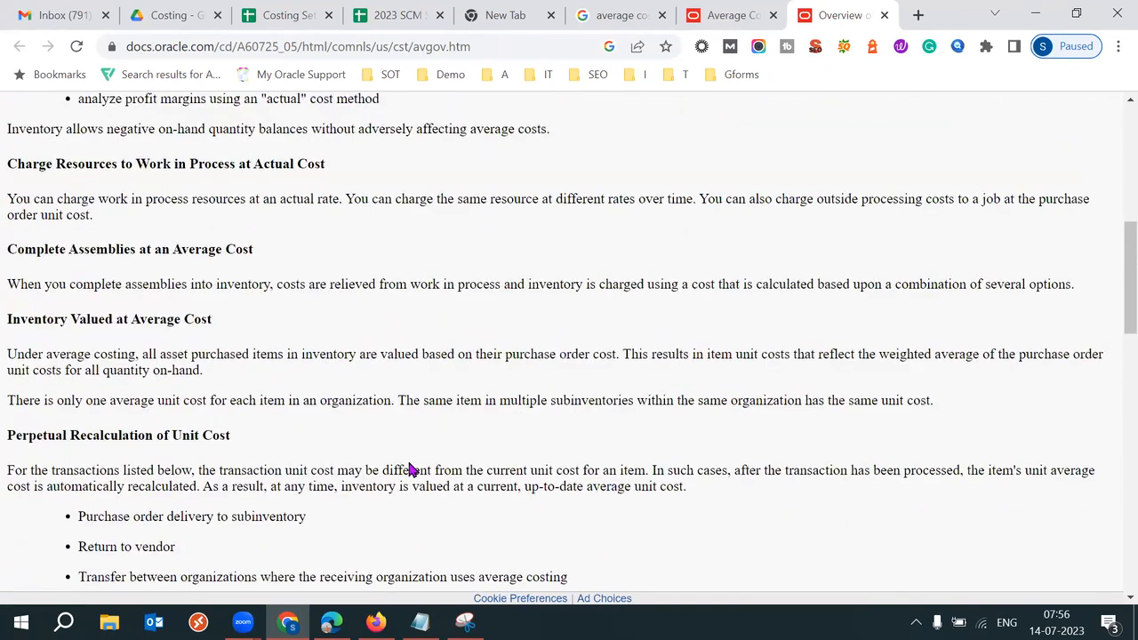
scroll(411, 469, "up", 1)
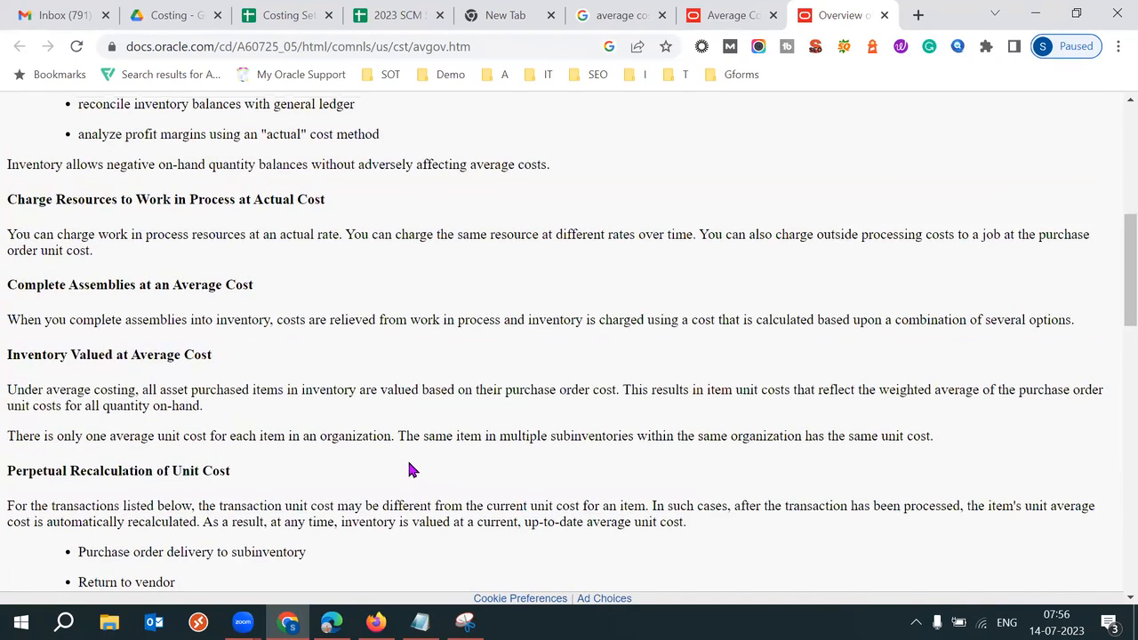
scroll(409, 469, "up", 5)
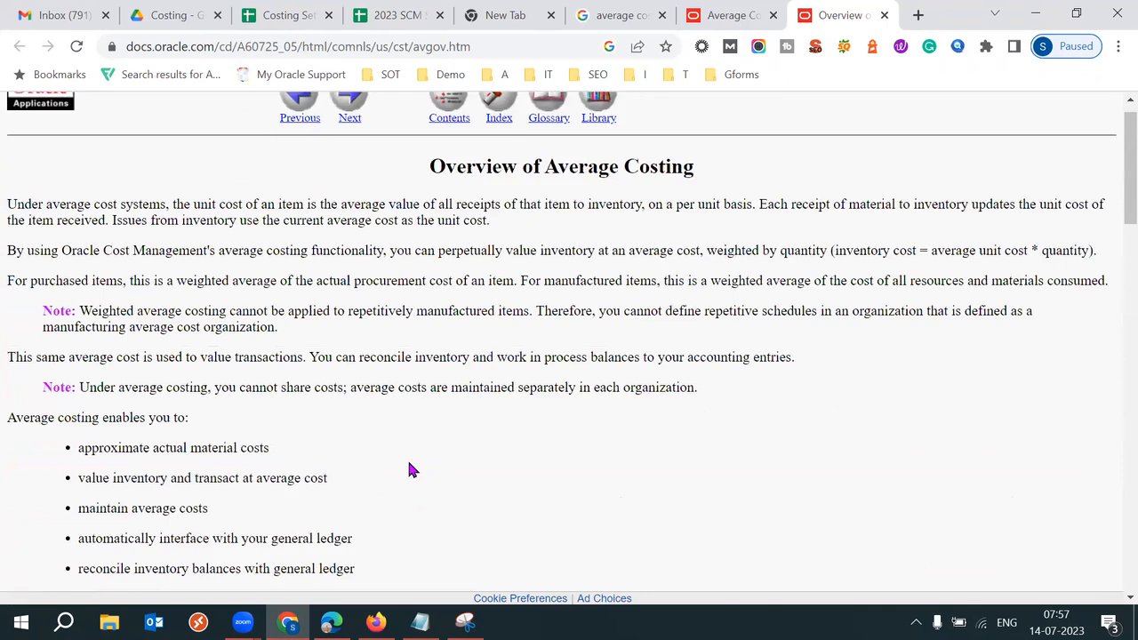
scroll(409, 469, "up", 1)
Step: Open the Average Cost Updates result in a new tab and go to it
left_click(628, 13)
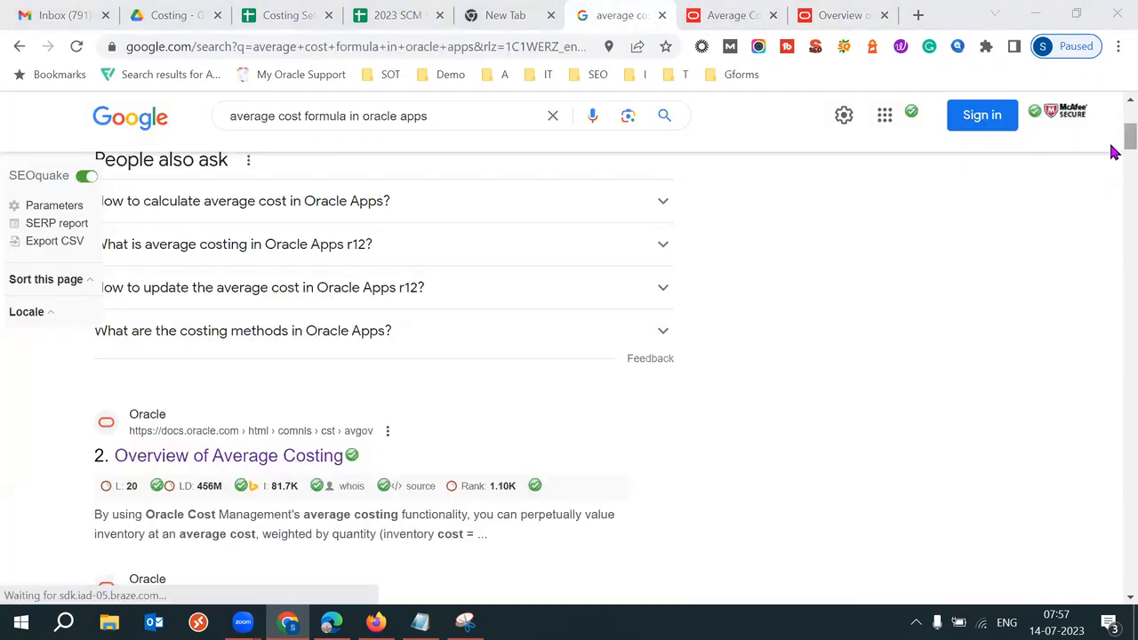
scroll(1115, 152, "down", 3)
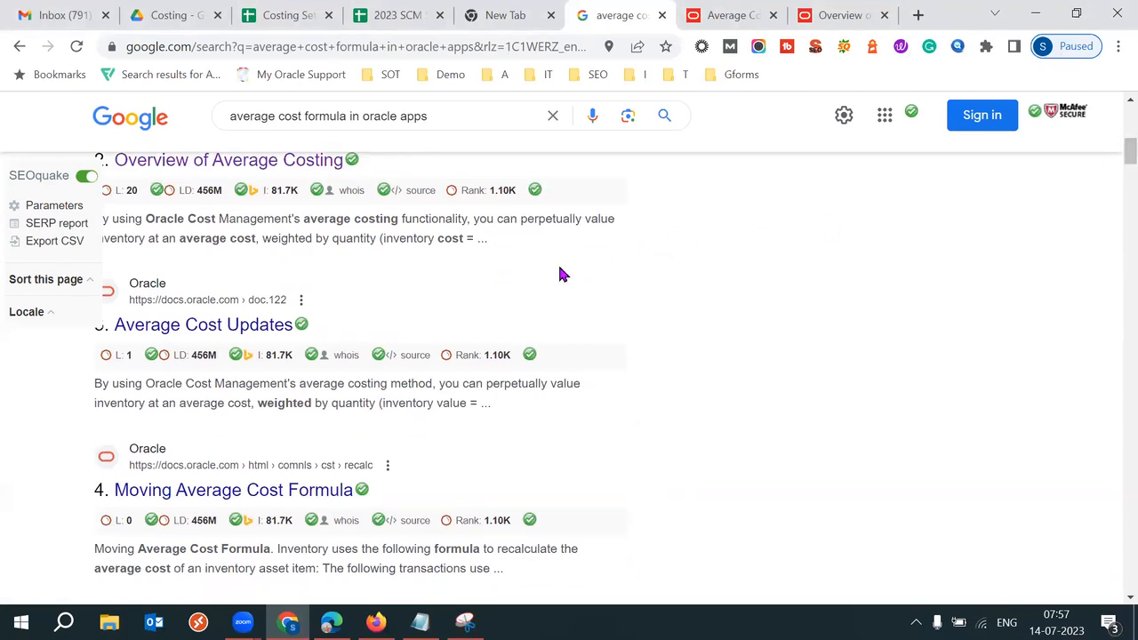
right_click(237, 323)
left_click(335, 338)
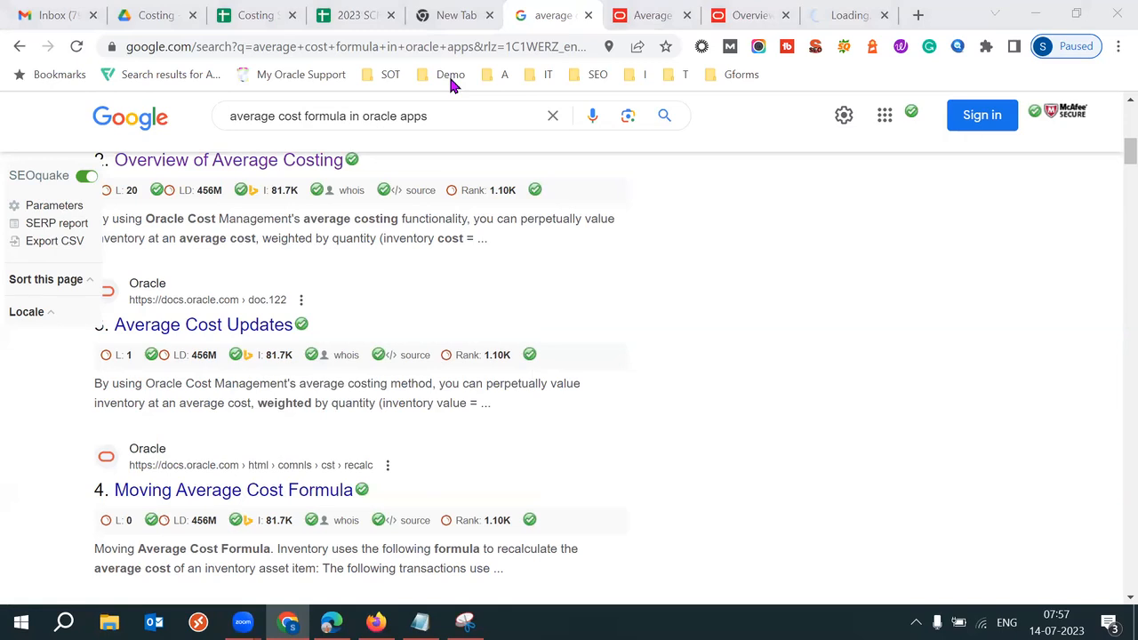
left_click(849, 16)
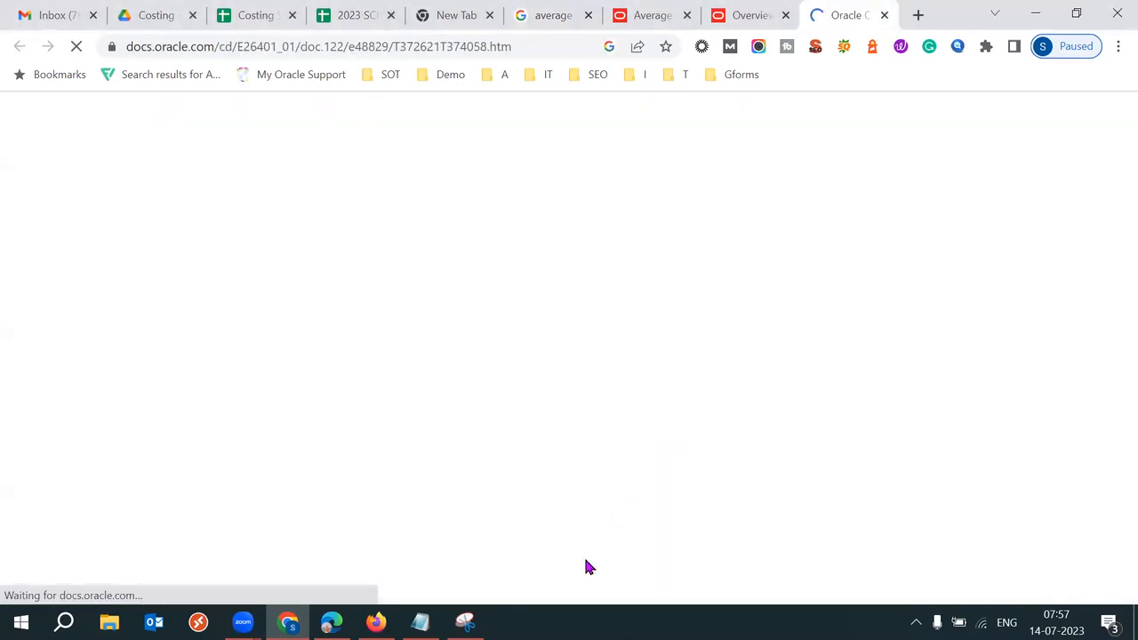
Step: Glance at the captured formula snip, then close the Costing Setups spreadsheet tab
left_click(465, 622)
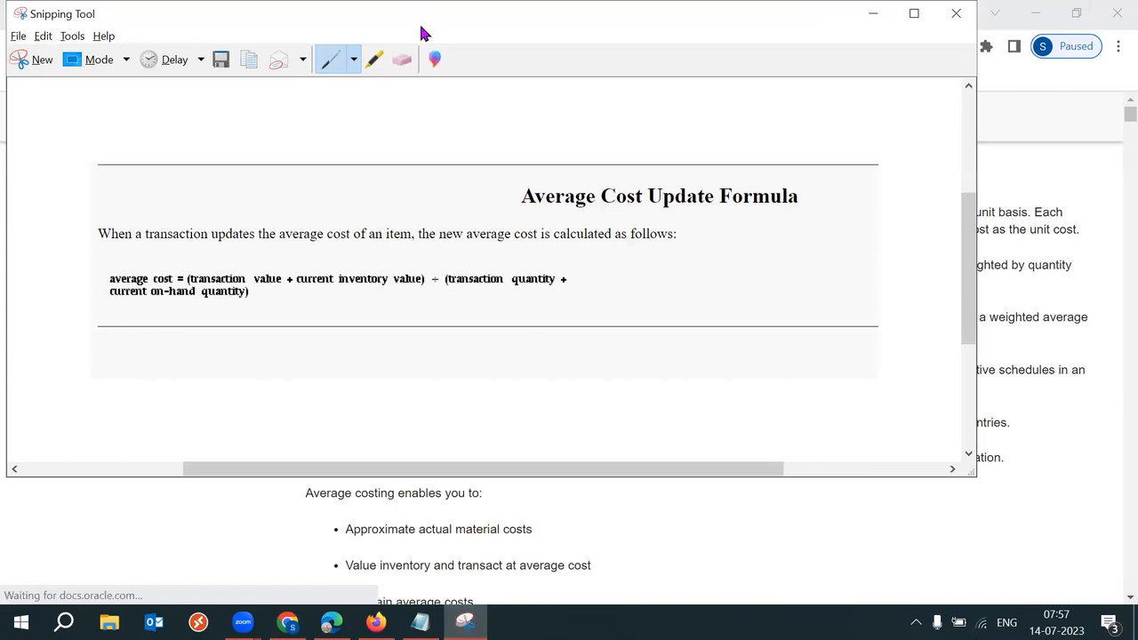
key("alt+Tab")
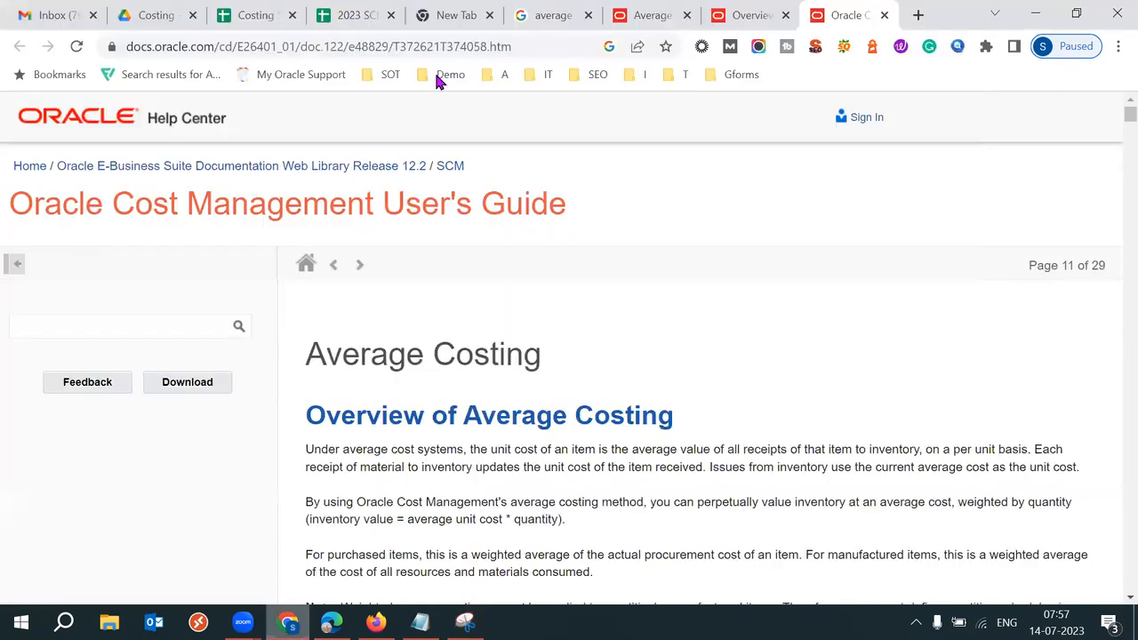
left_click(292, 16)
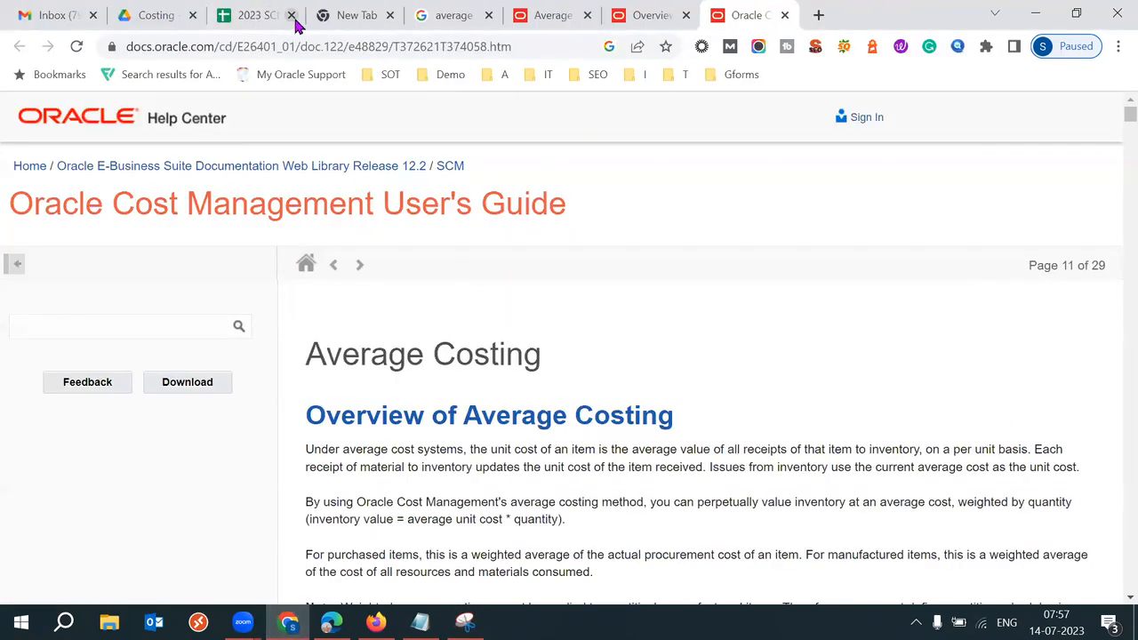
Step: Reopen the Costing Setups spreadsheet from the Costing folder, dismissing the account notice and empty tab
left_click(257, 21)
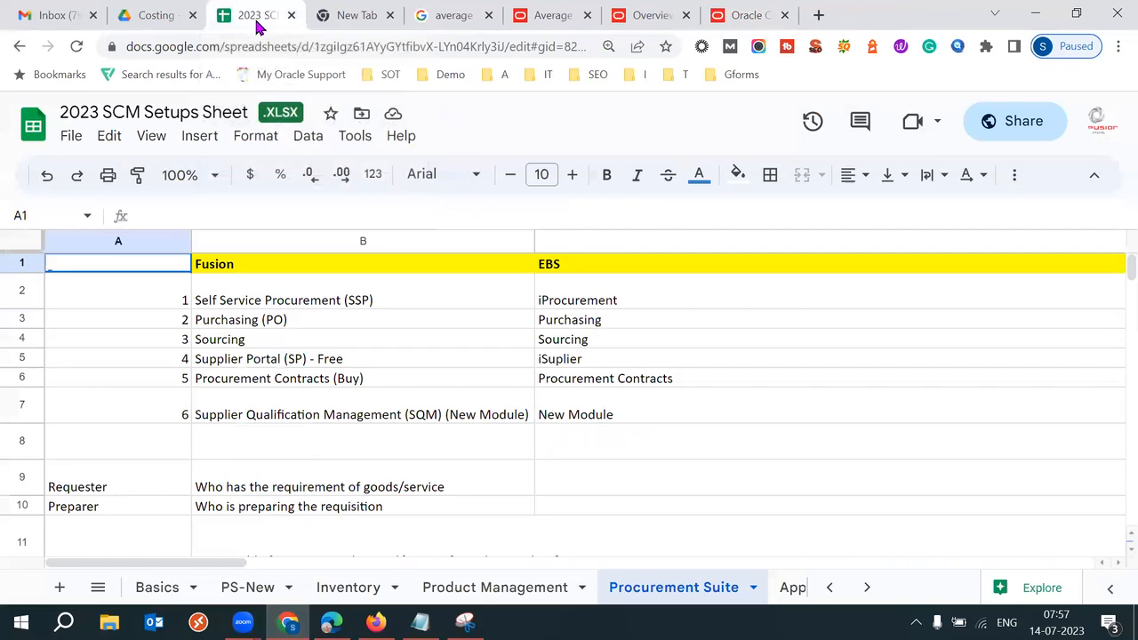
left_click(169, 20)
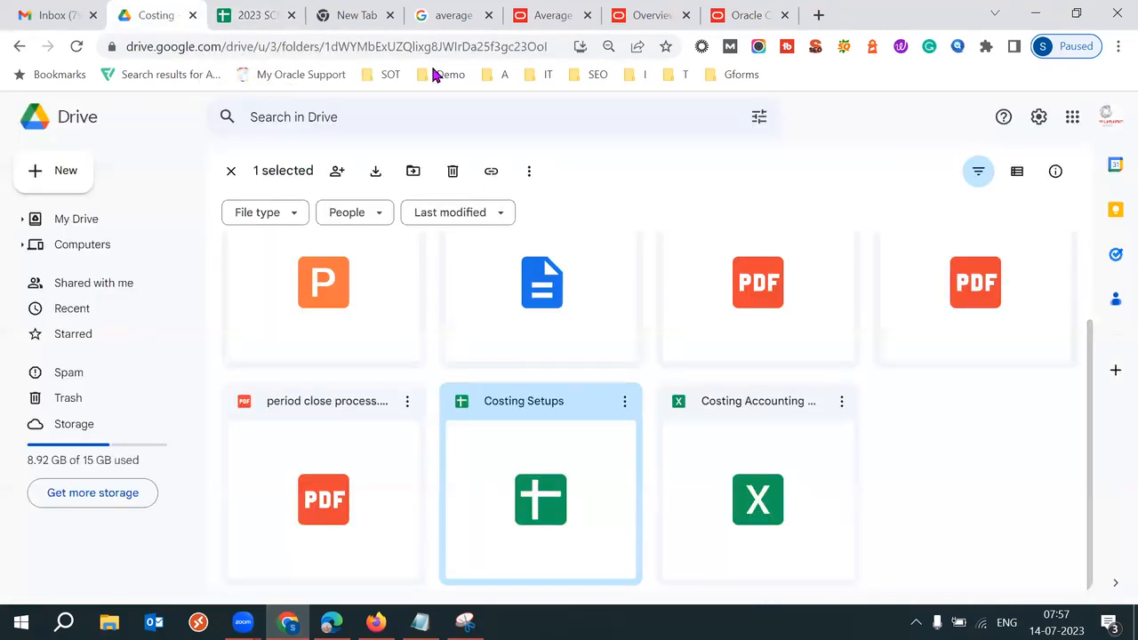
double_click(580, 490)
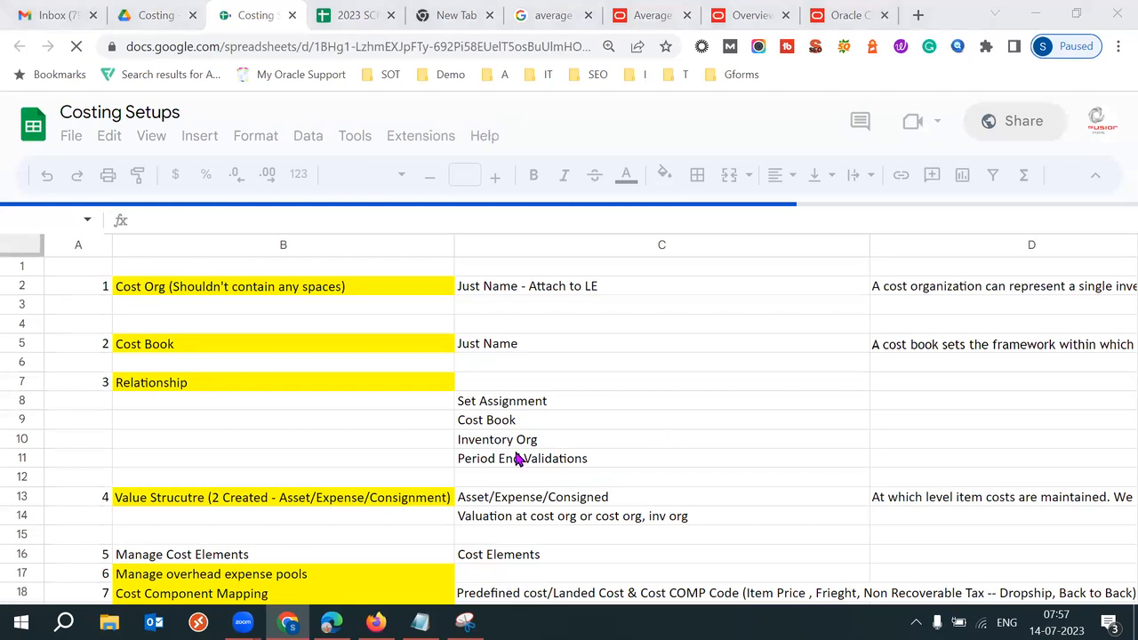
left_click(307, 444)
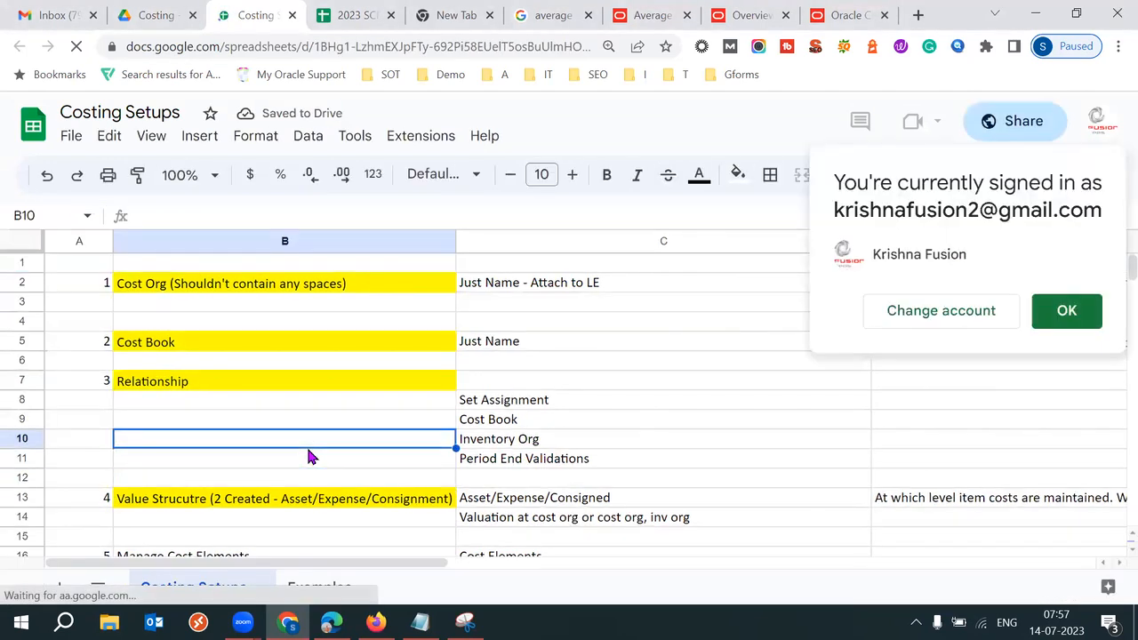
left_click(1070, 316)
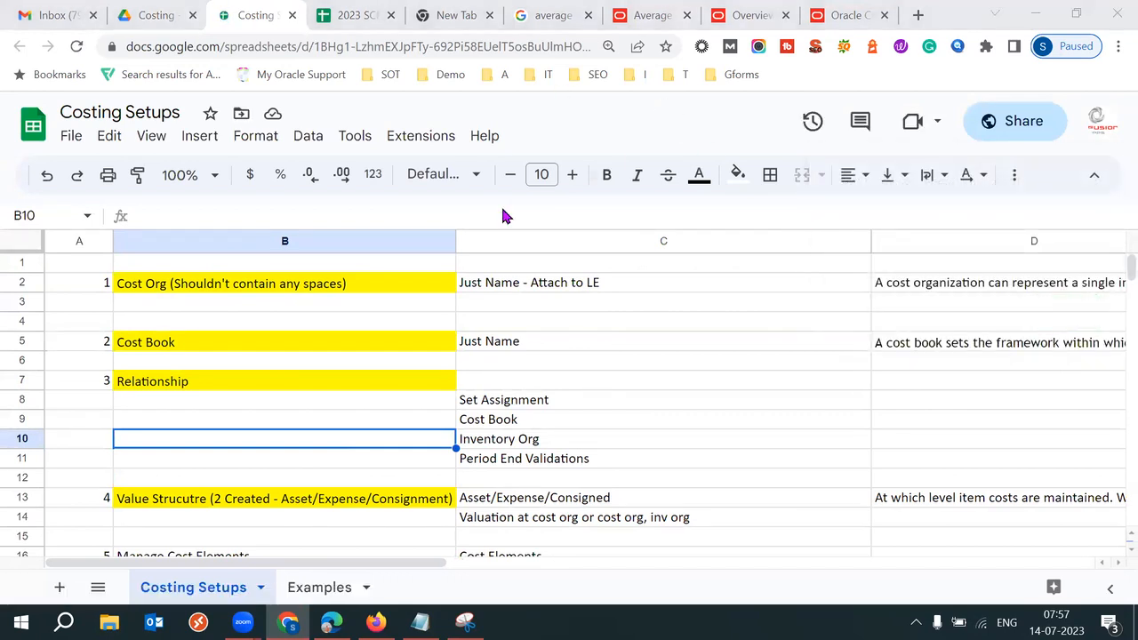
left_click(381, 13)
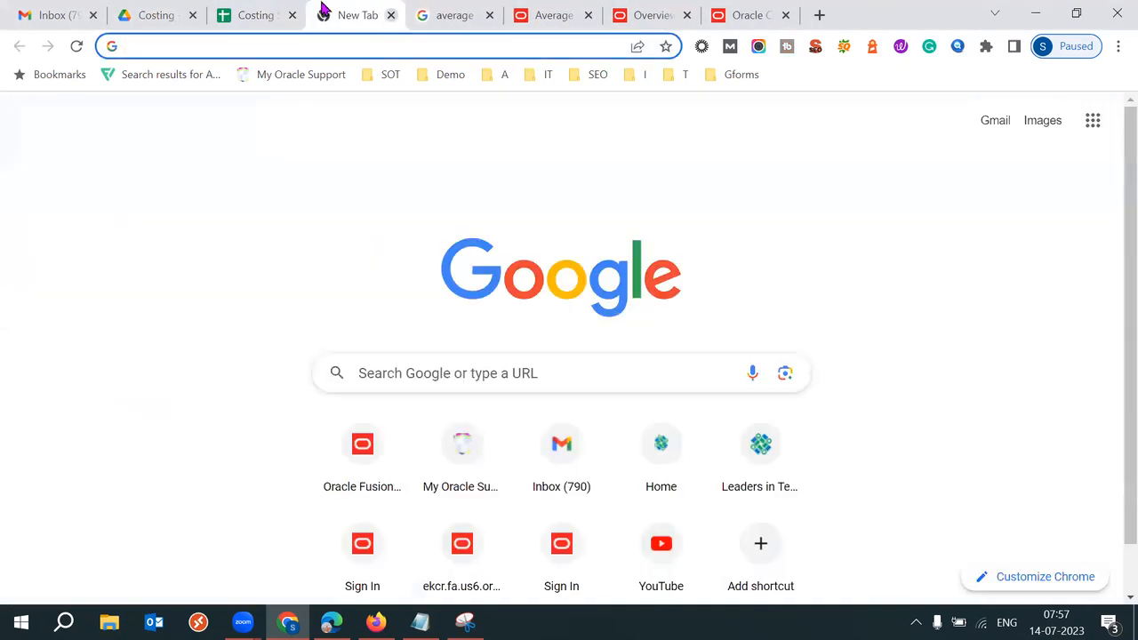
left_click(390, 16)
left_click(273, 10)
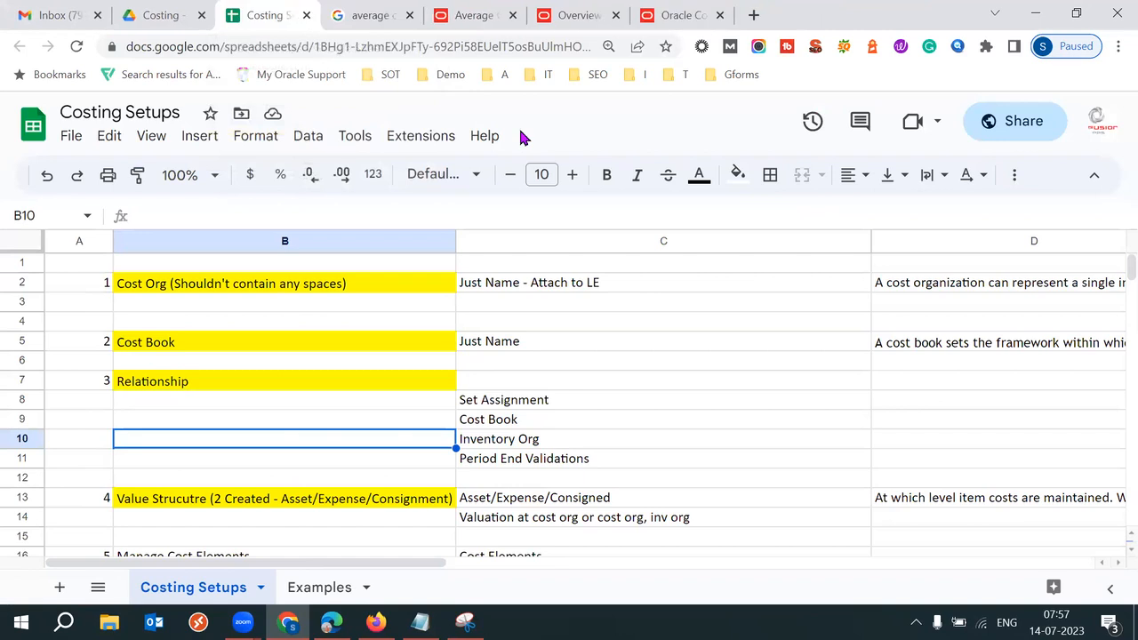
Step: Step down column B through the setup, roles and period close steps, then back up
left_click(210, 501)
key("Down")
key("Down")
key("Down")
key("Down")
key("Down")
key("Down")
key("Down")
key("Down")
key("Down")
key("Down")
key("Down")
key("Down")
key("Down")
key("Down")
key("Down")
key("Down")
key("Down")
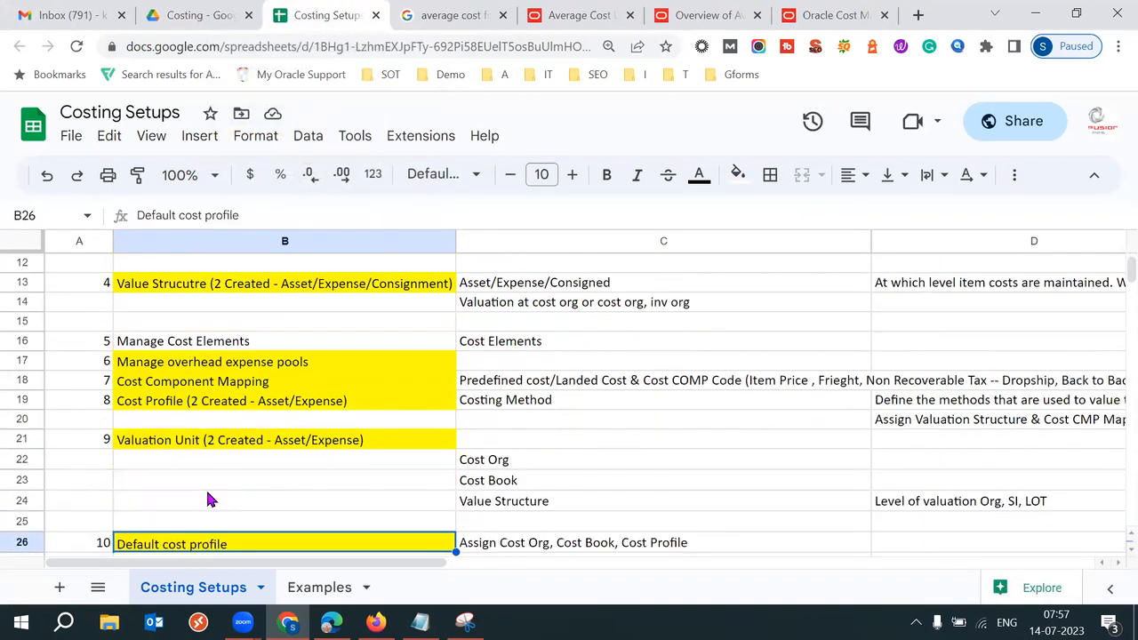
key("Down")
key("Down")
key("Down")
key("Down")
key("Down")
key("Down")
key("Down")
key("Down")
key("Down")
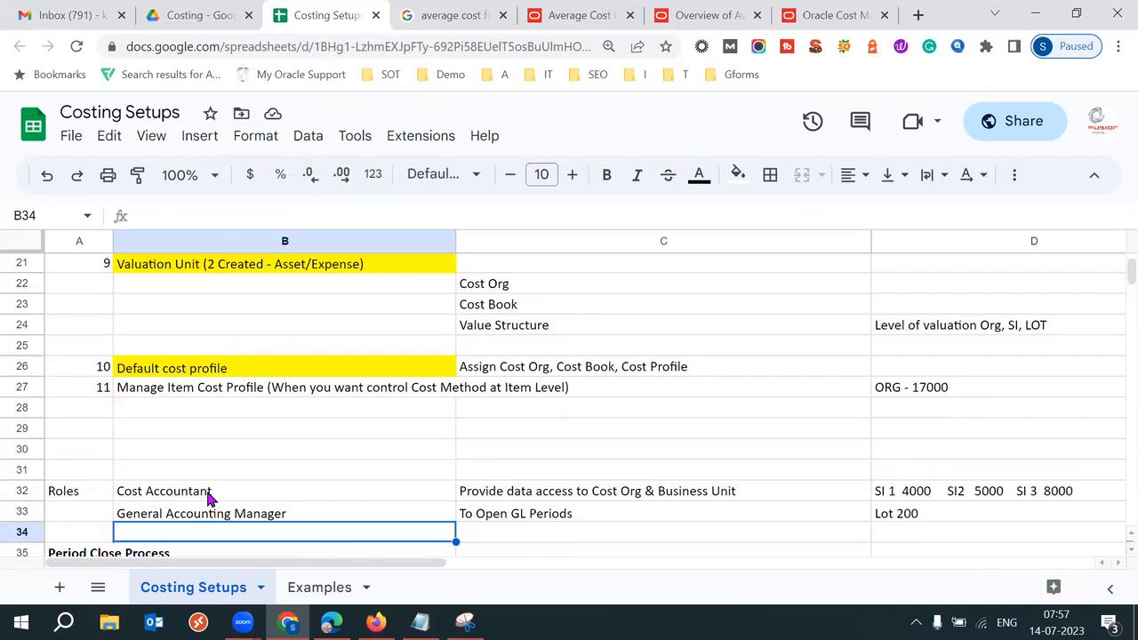
key("Down")
key("Down")
key("Down")
key("Down")
key("Down")
key("Down")
key("Down")
key("Down")
key("Down")
key("Down")
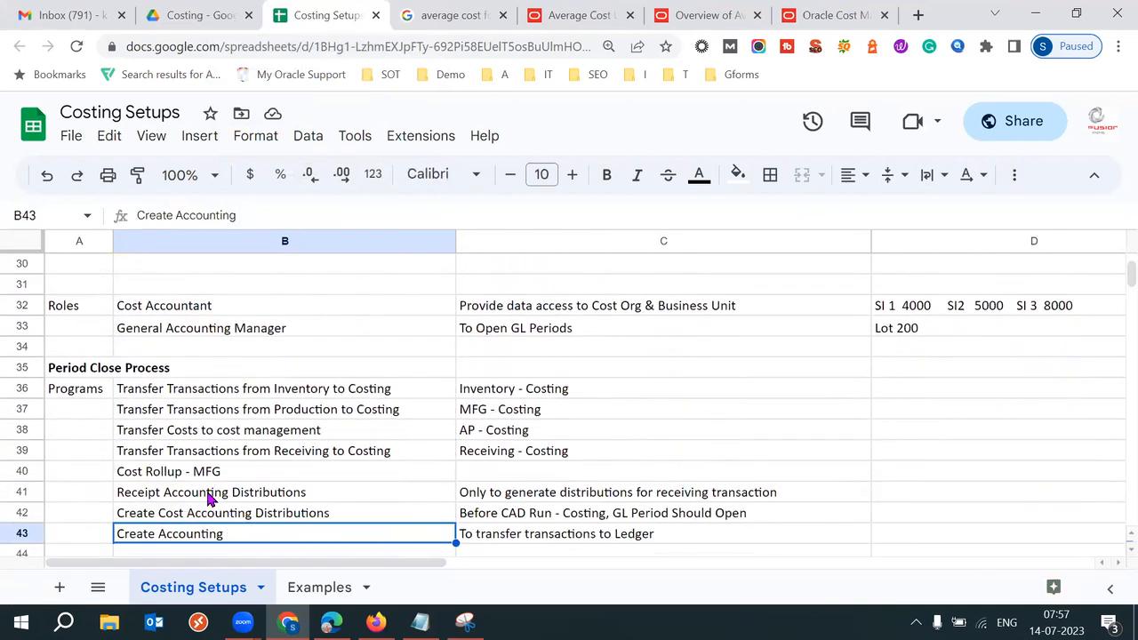
key("Down")
key("Down")
key("Down")
key("Down")
key("Down")
key("Down")
key("Down")
key("Down")
key("Down")
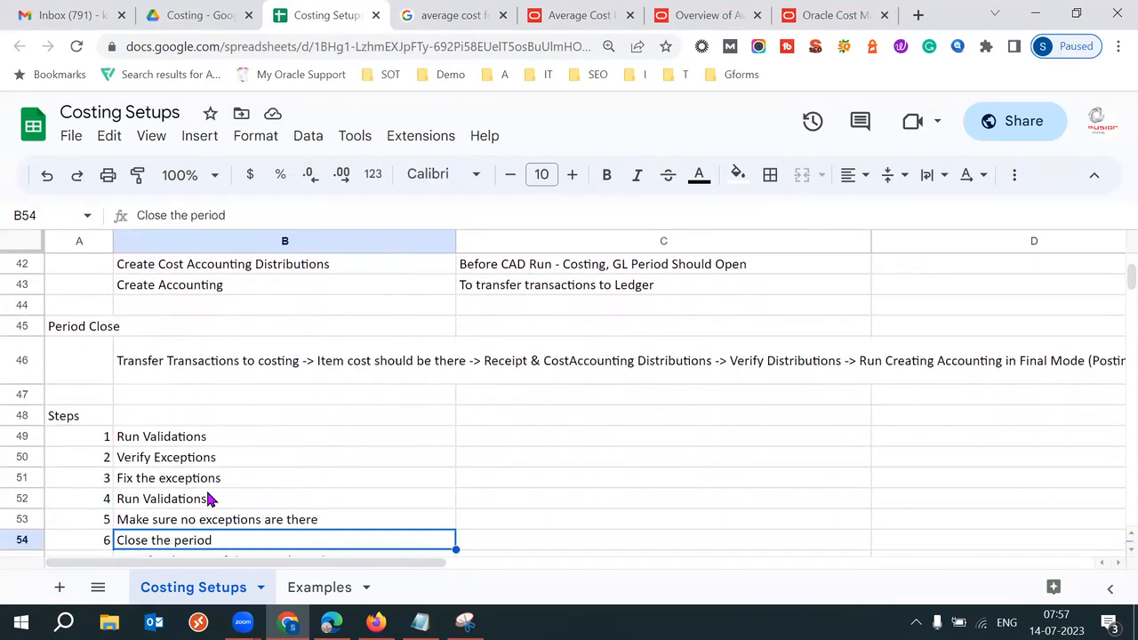
key("Down")
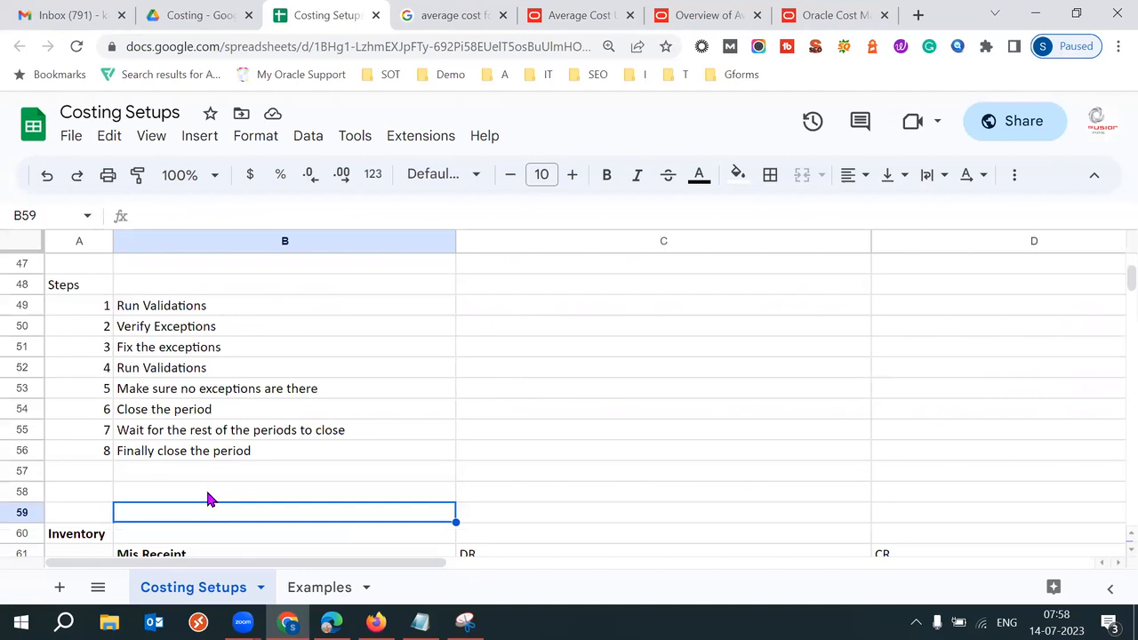
key("Up")
key("Up")
key("Up")
key("ctrl+Up")
key("Up")
key("Up")
key("Up")
key("Up")
key("Up")
key("Up")
key("Up")
key("Up")
key("Up")
key("Up")
key("Up")
key("Up")
key("Up")
key("Up")
key("Up")
key("Up")
key("Up")
key("Up")
key("Up")
key("Up")
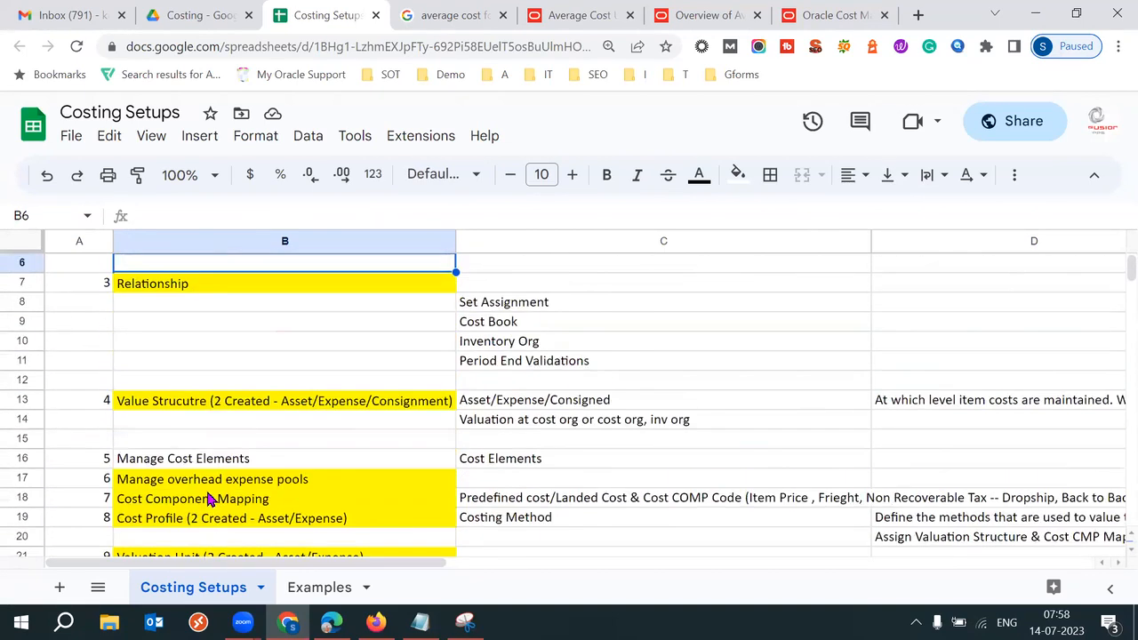
key("Up")
key("Up")
key("Up")
key("Up")
key("Up")
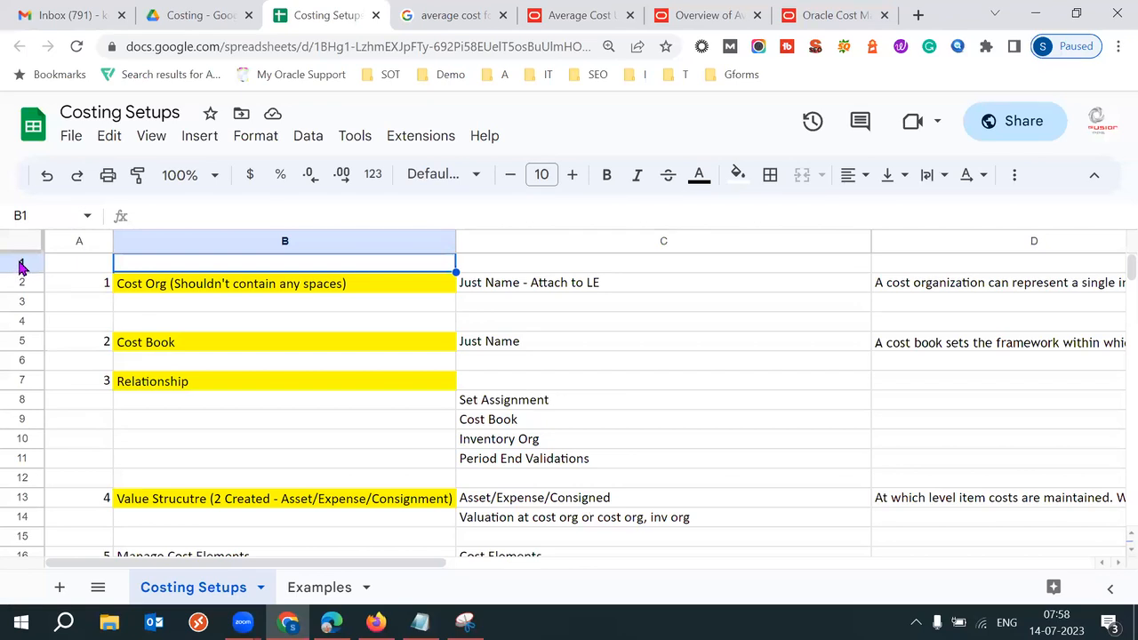
Step: Review Value Structure through Valuation Unit and the C19 Costing Method note, then view the formula page
left_click(291, 501)
key("Down")
key("Down")
key("Down")
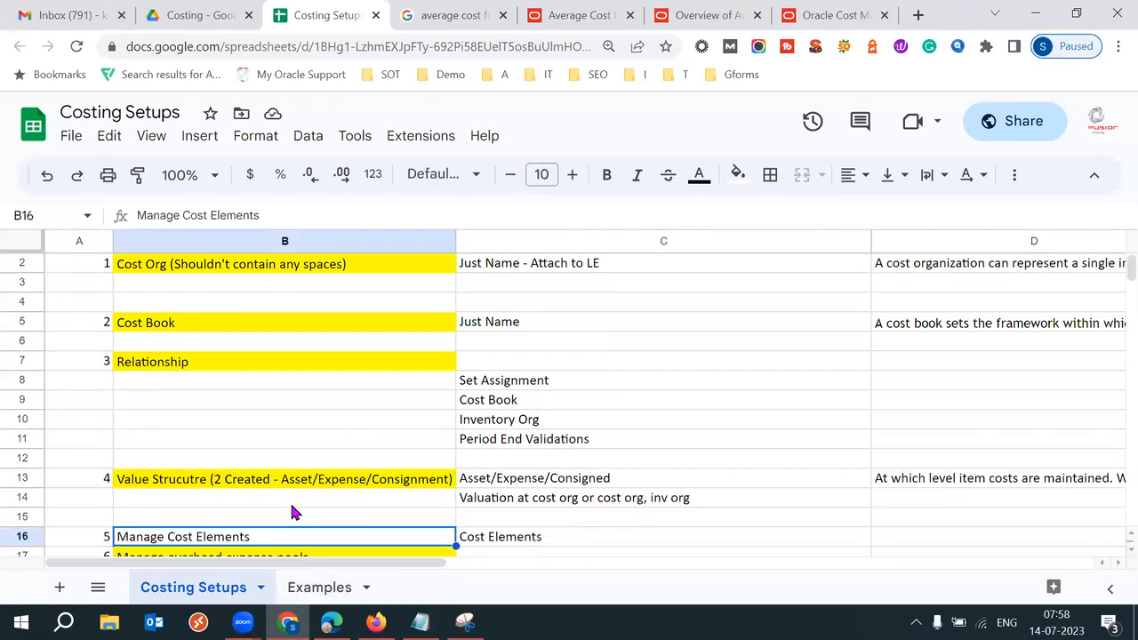
key("Down")
key("Down")
key("Down")
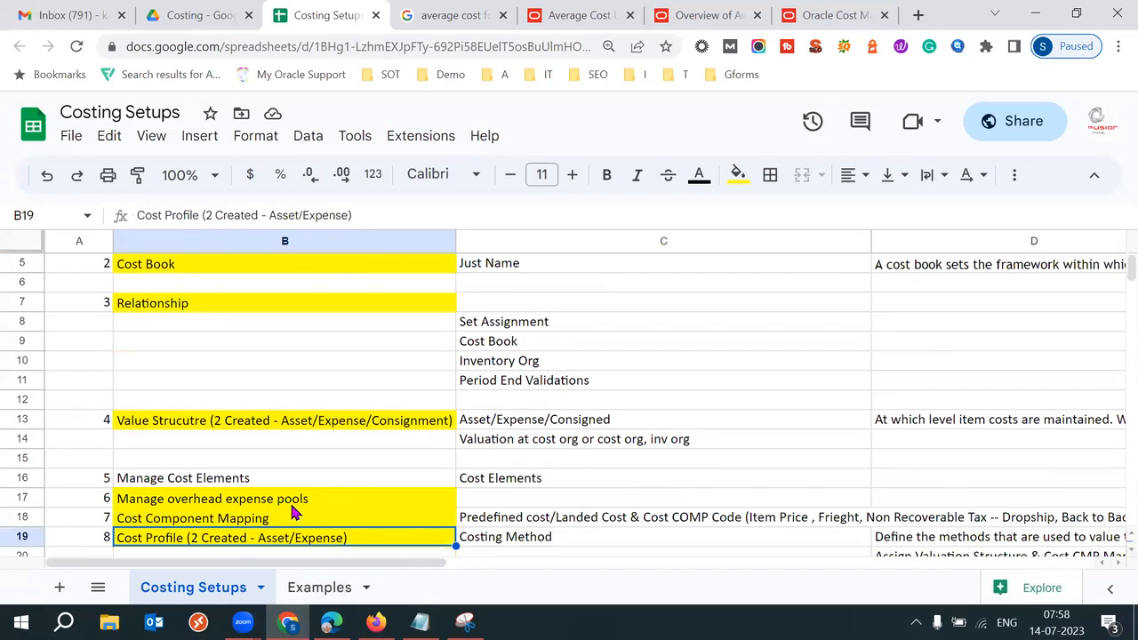
key("Down")
key("Down")
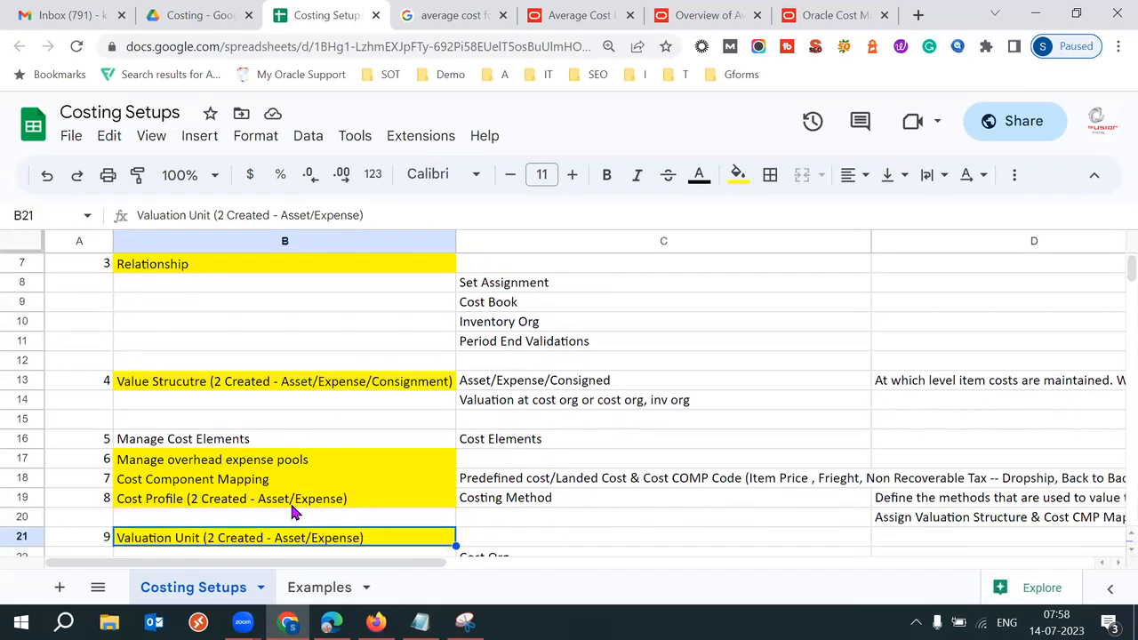
key("Down")
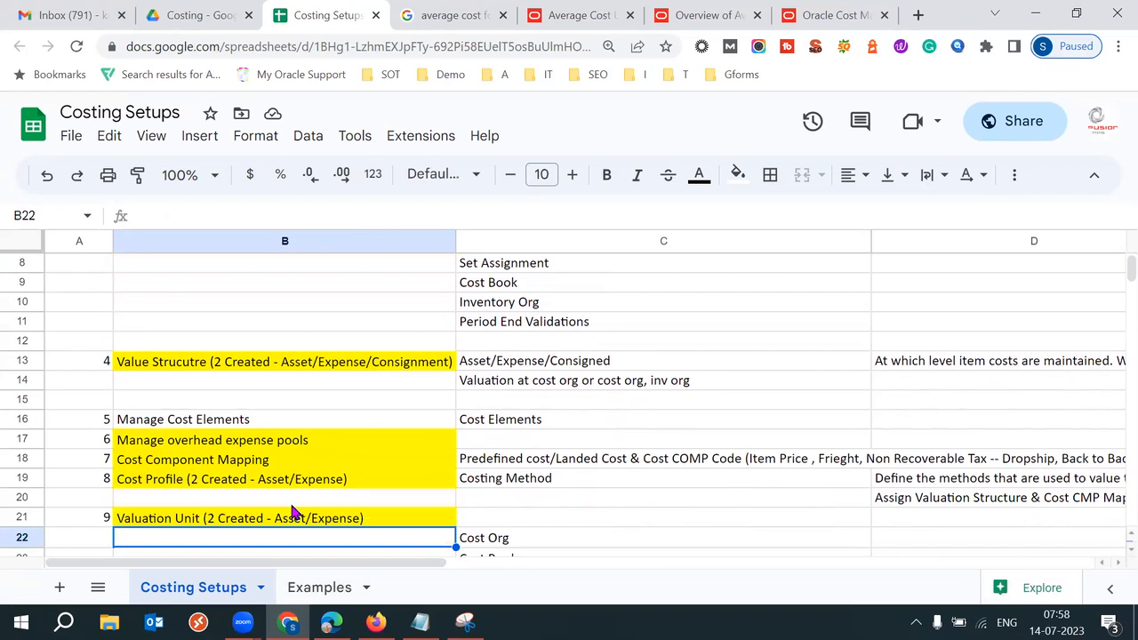
key("Down")
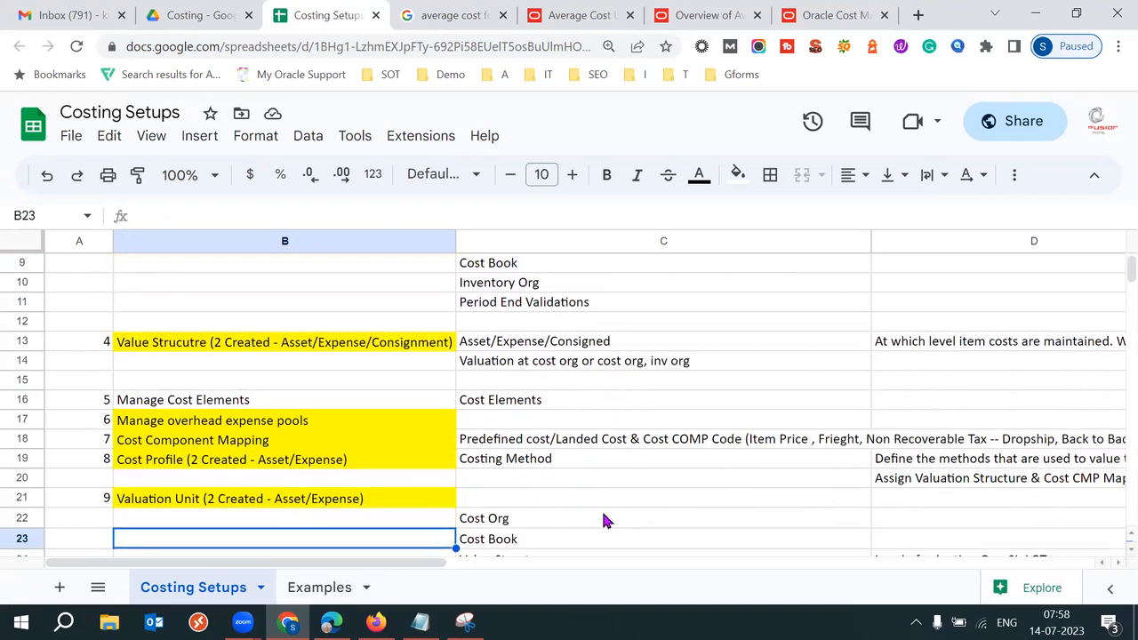
left_click(560, 463)
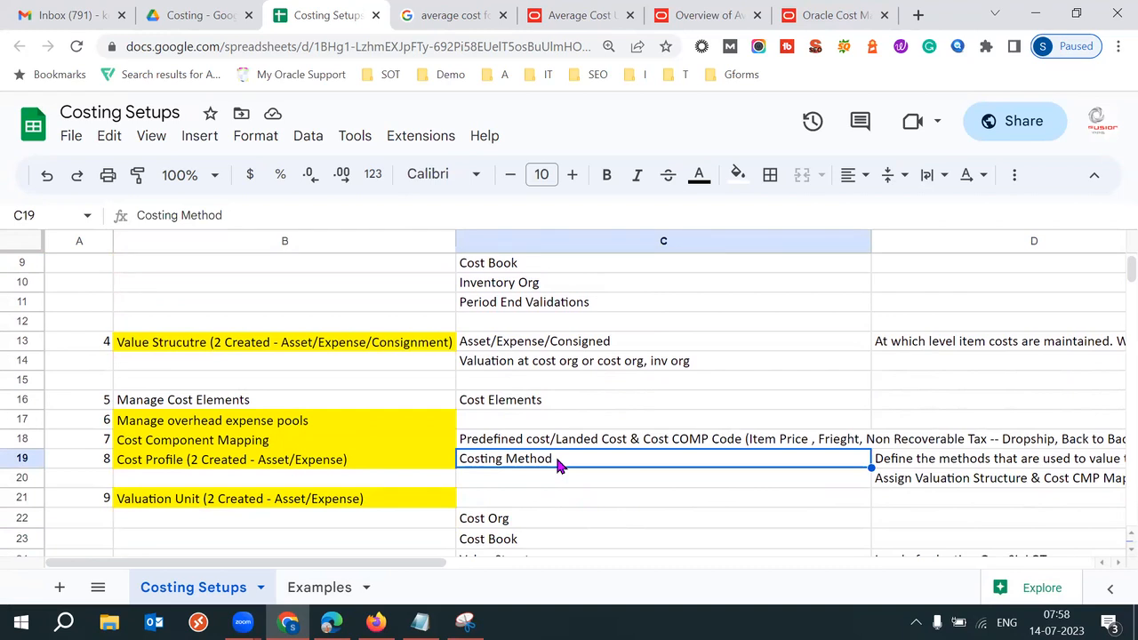
left_click(379, 498)
left_click(525, 496)
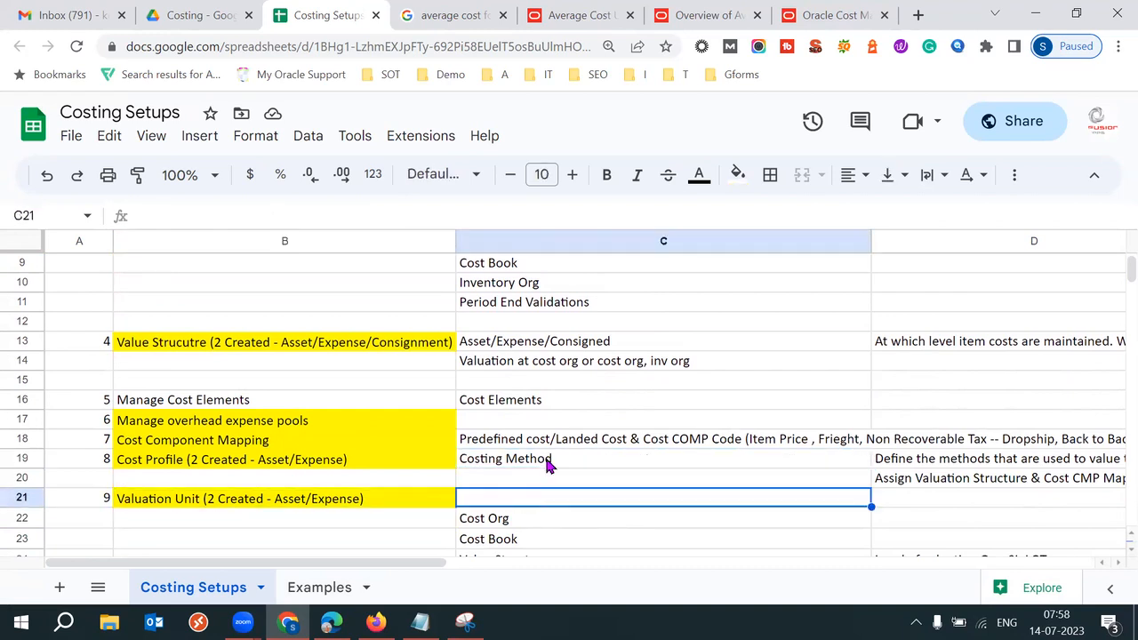
left_click(549, 465)
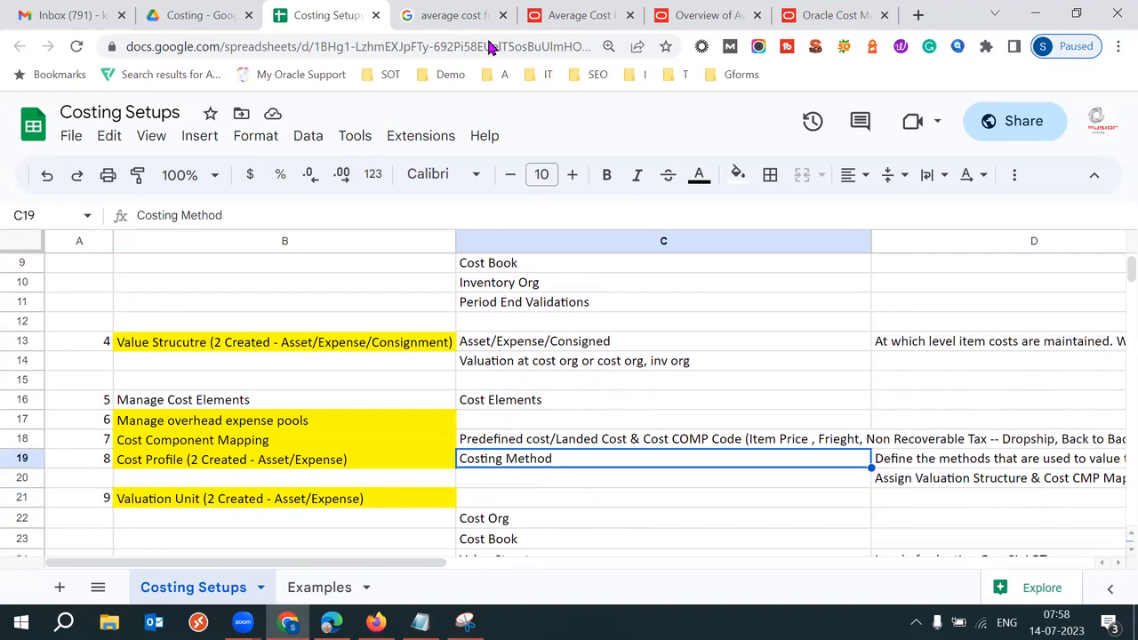
left_click(566, 16)
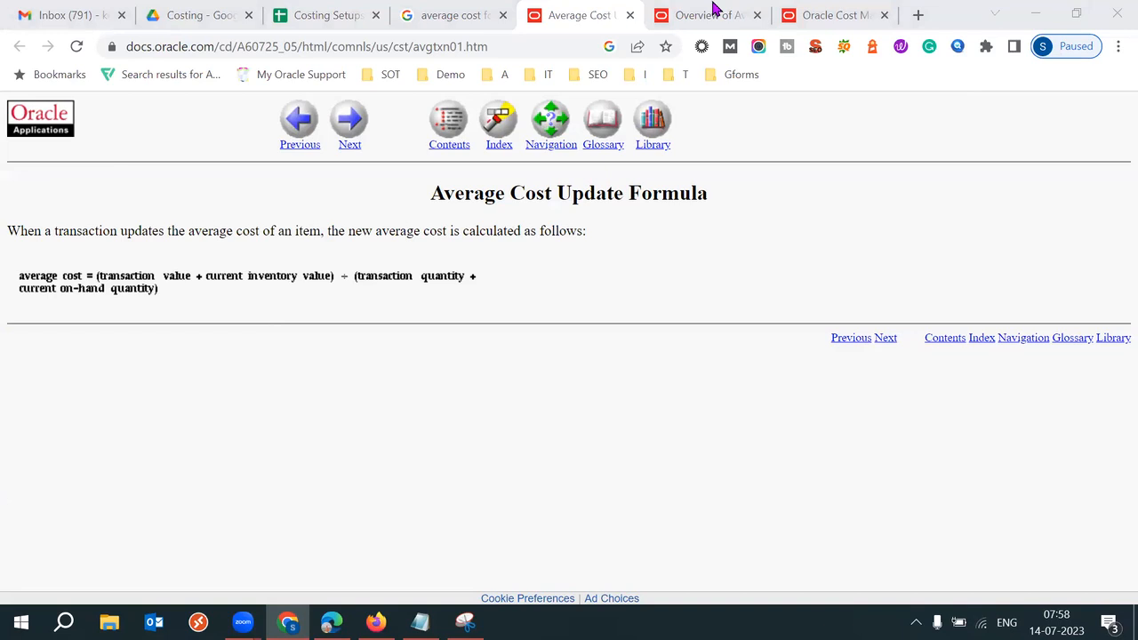
Step: Highlight the average costing intro on the Overview page, then return to the 53 batch notes
key("ctrl+Tab")
left_click_drag(46, 231, 257, 475)
left_click(539, 517)
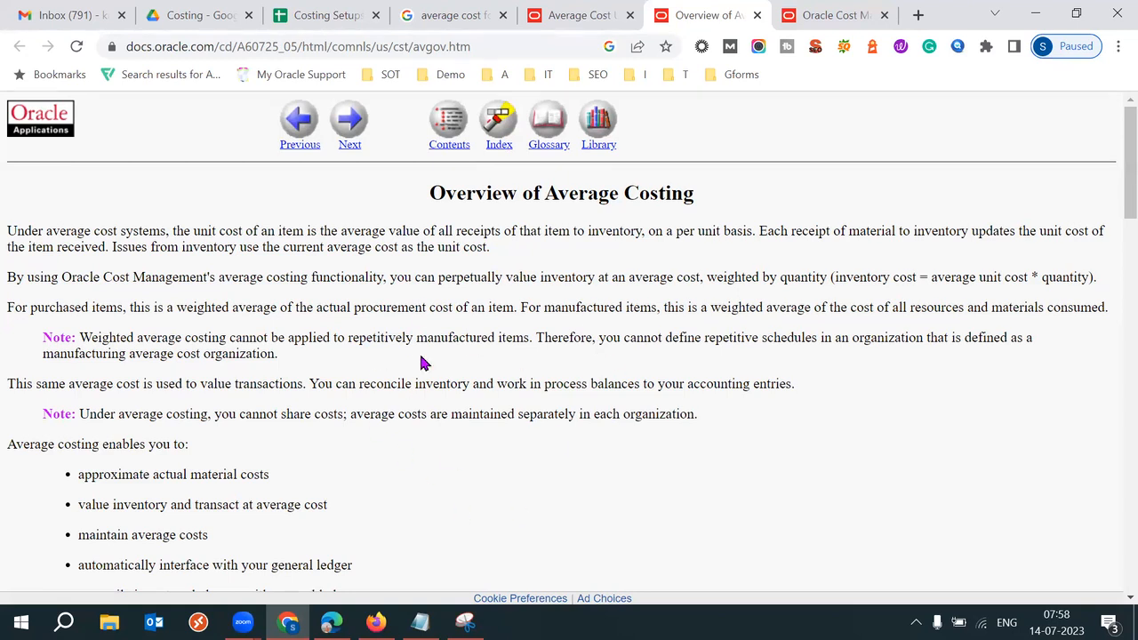
left_click(419, 623)
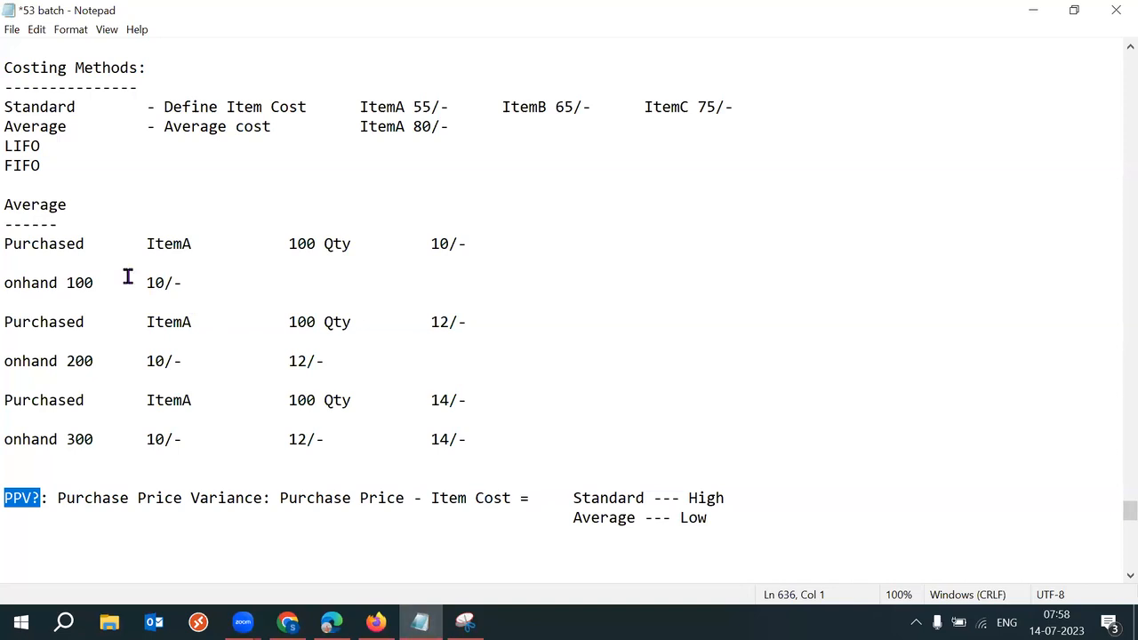
left_click_drag(5, 207, 534, 461)
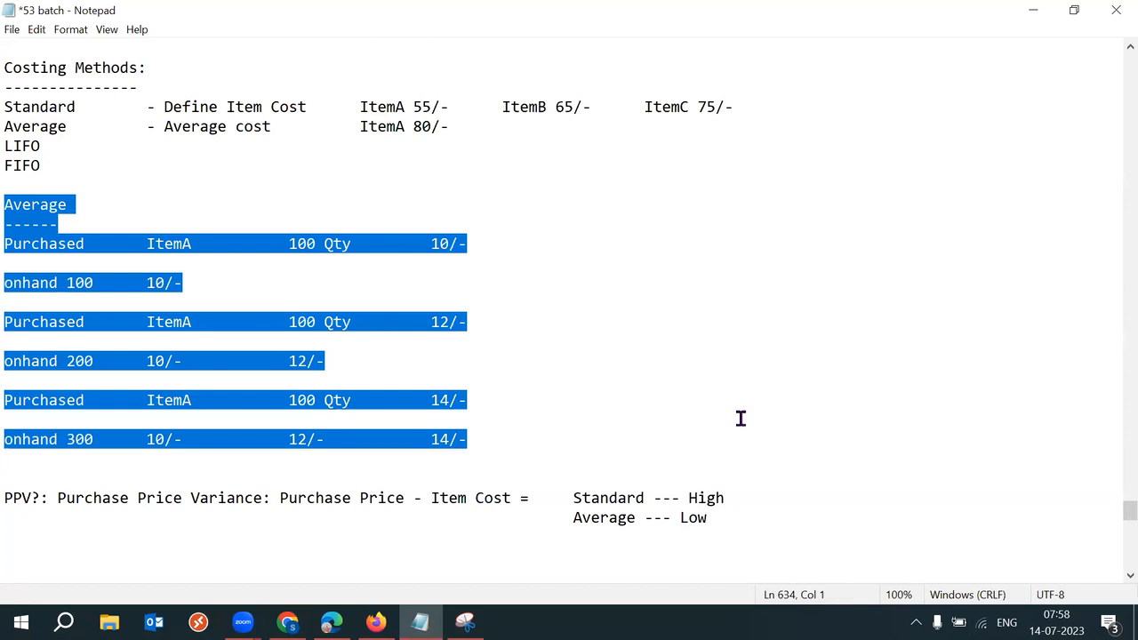
mouse_move(466, 623)
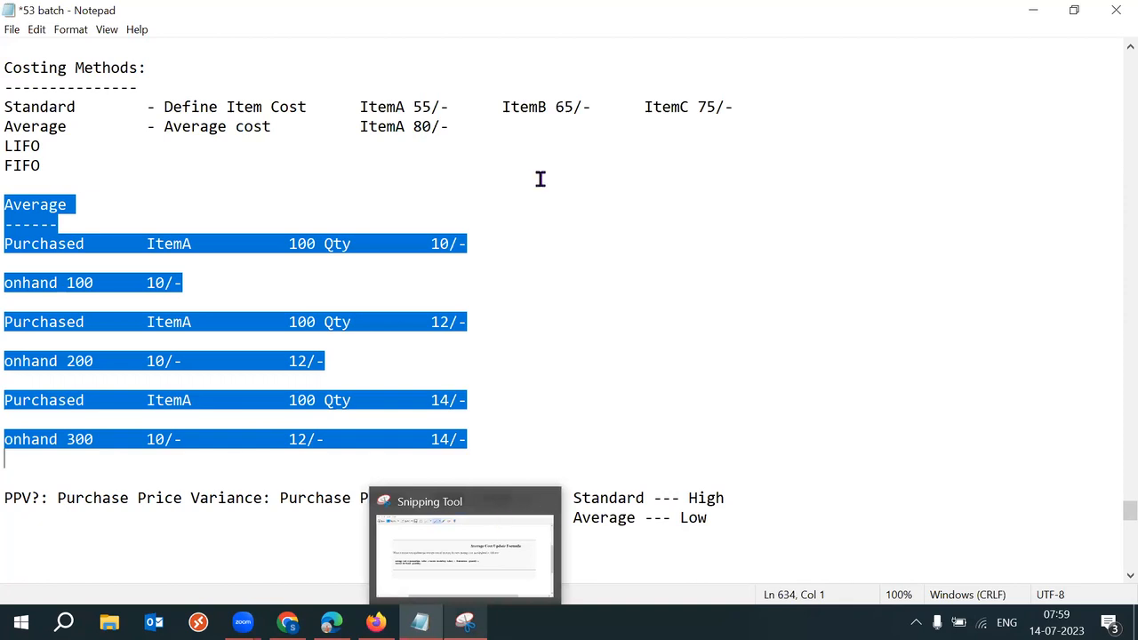
left_click(539, 321)
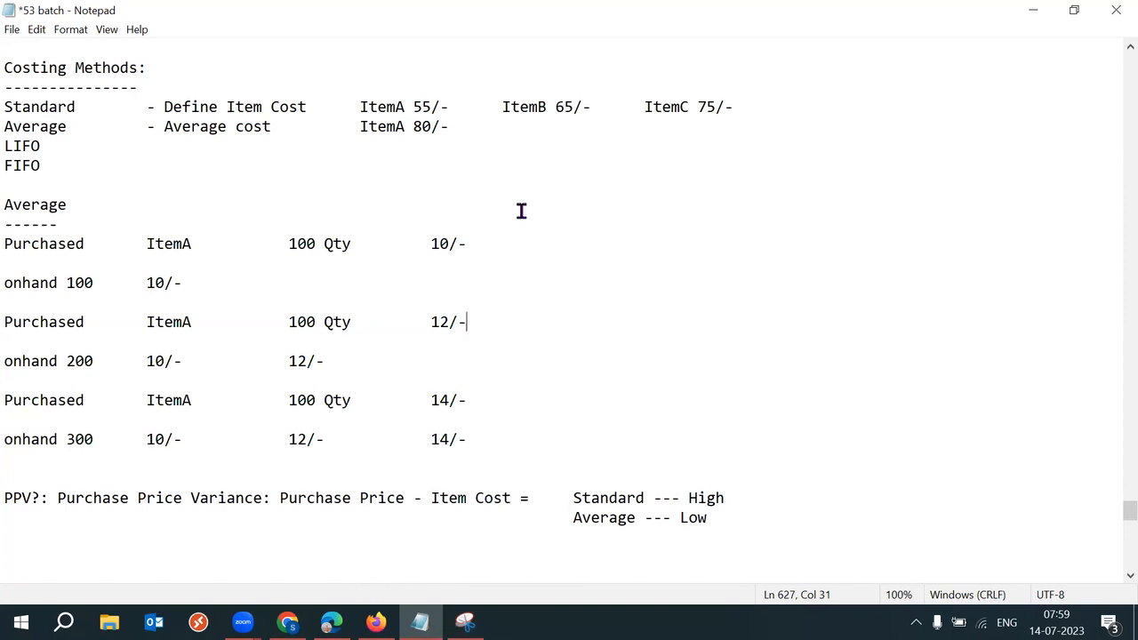
key("alt+Tab")
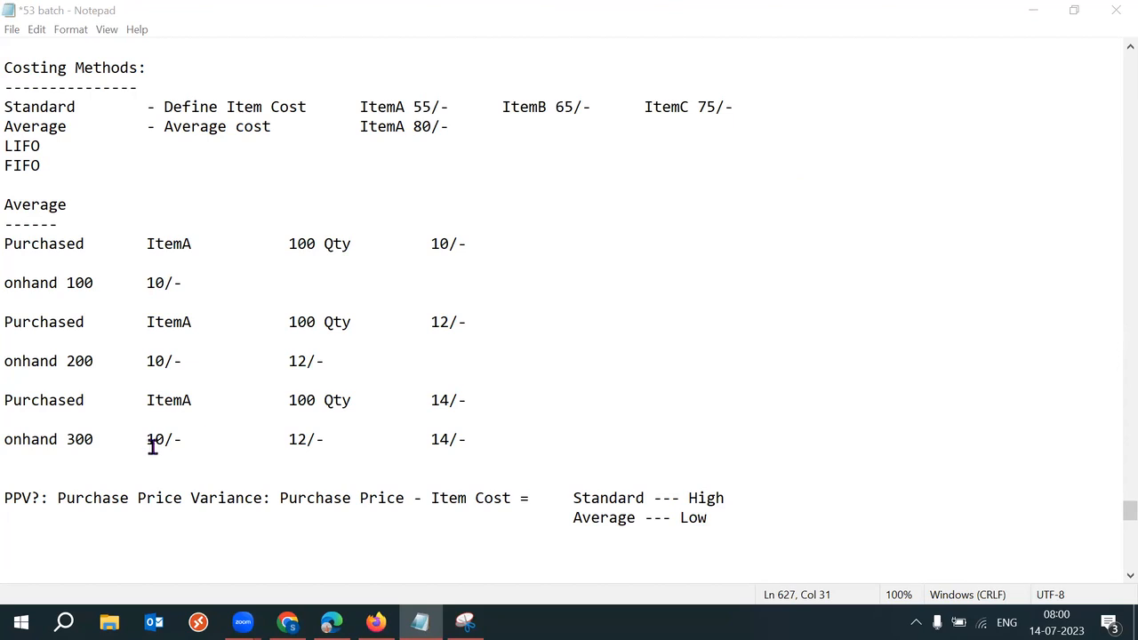
left_click_drag(42, 498, 5, 498)
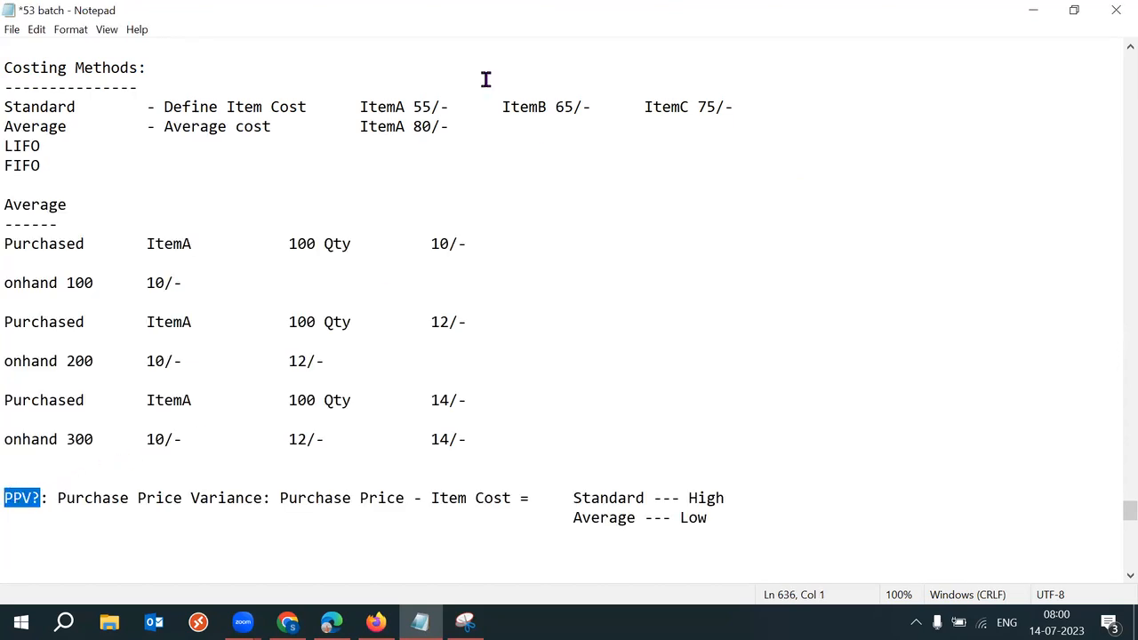
left_click(745, 212)
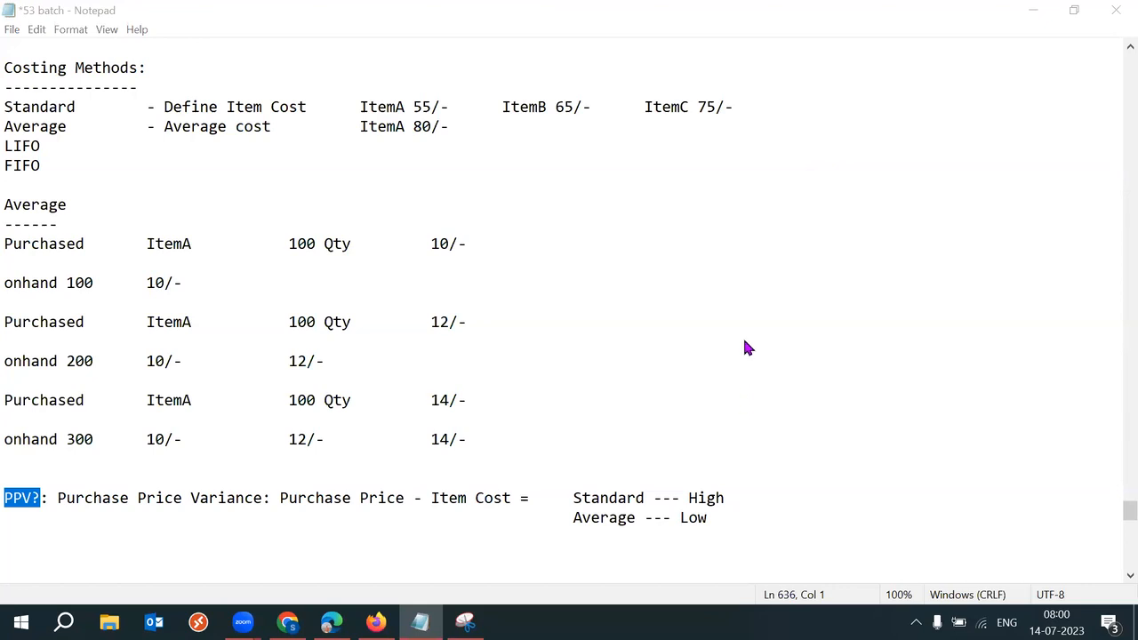
left_click_drag(281, 500, 384, 500)
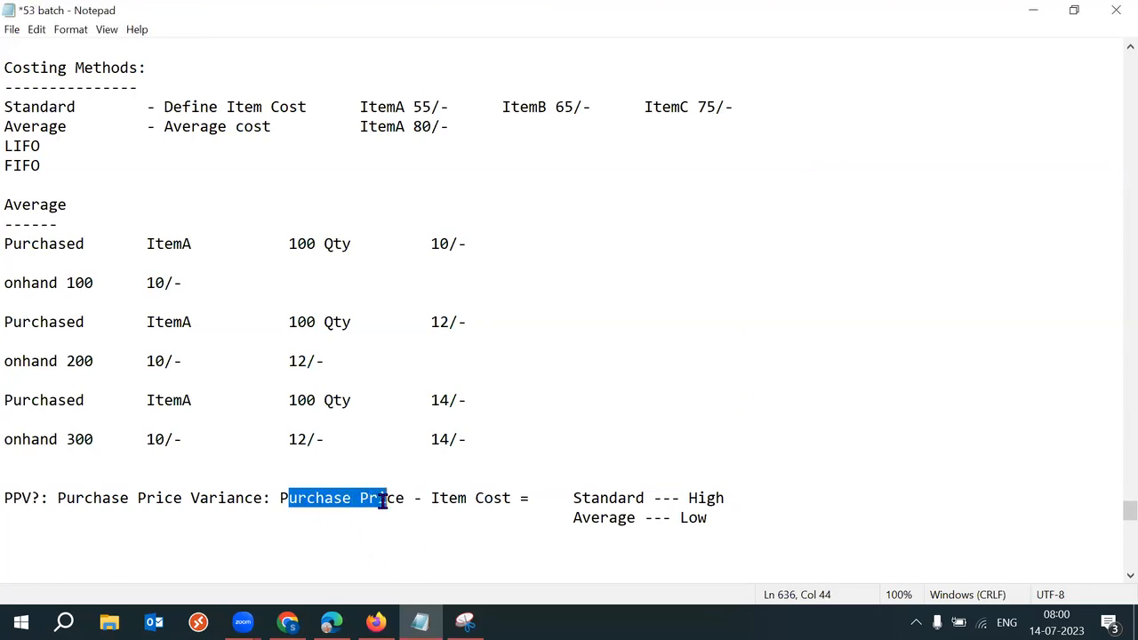
left_click(433, 509)
left_click_drag(282, 498, 485, 499)
left_click_drag(281, 498, 516, 499)
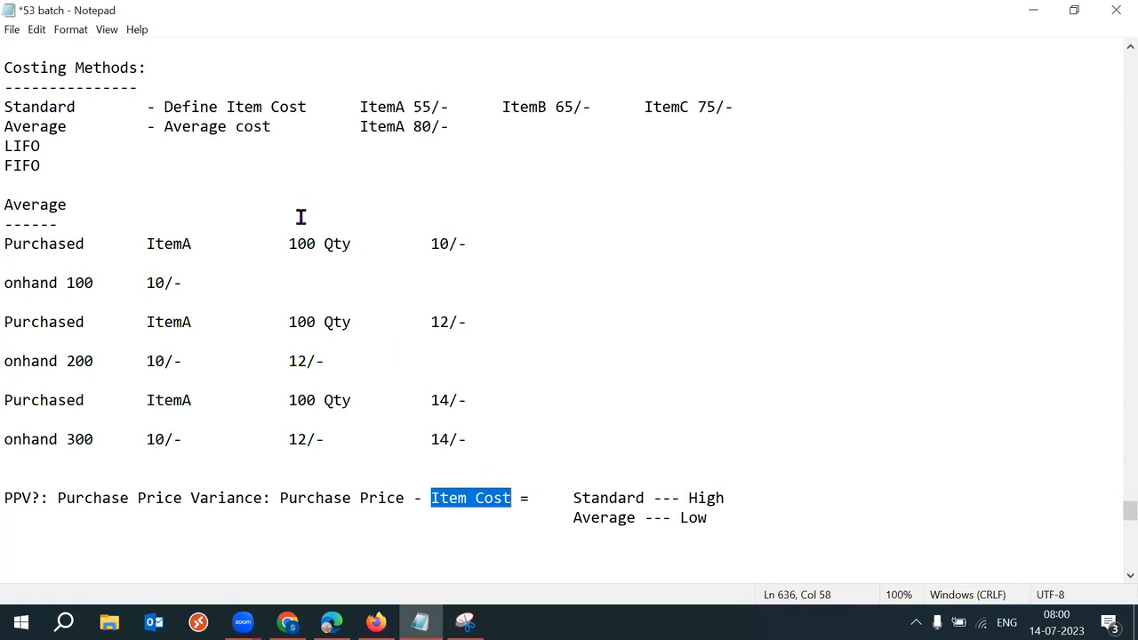
left_click_drag(164, 126, 288, 127)
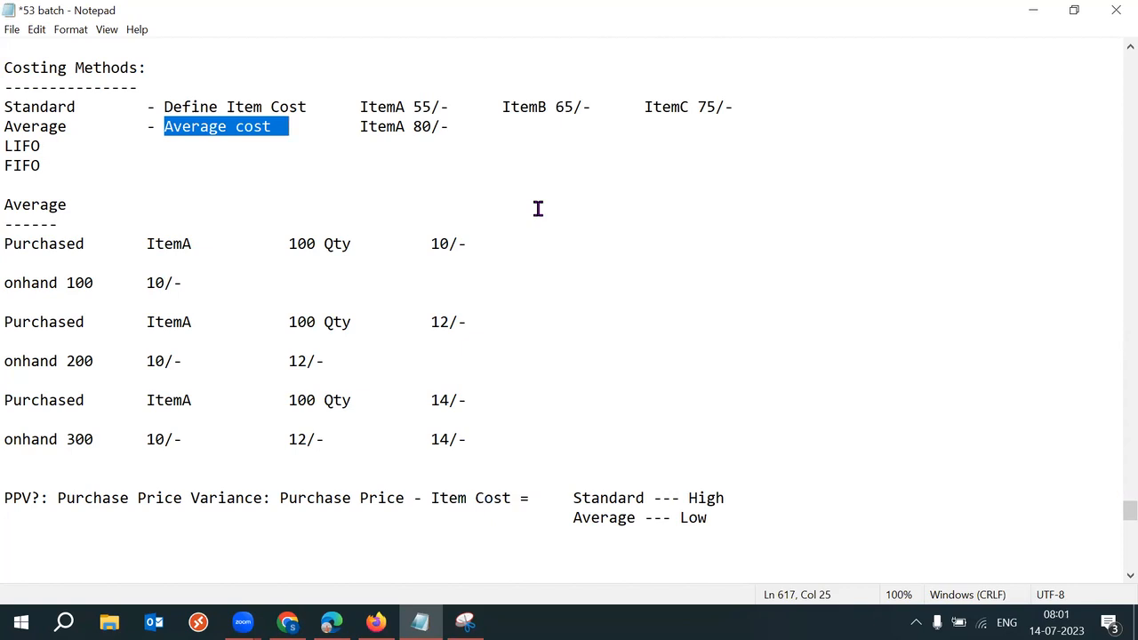
left_click_drag(354, 128, 452, 119)
left_click(575, 189)
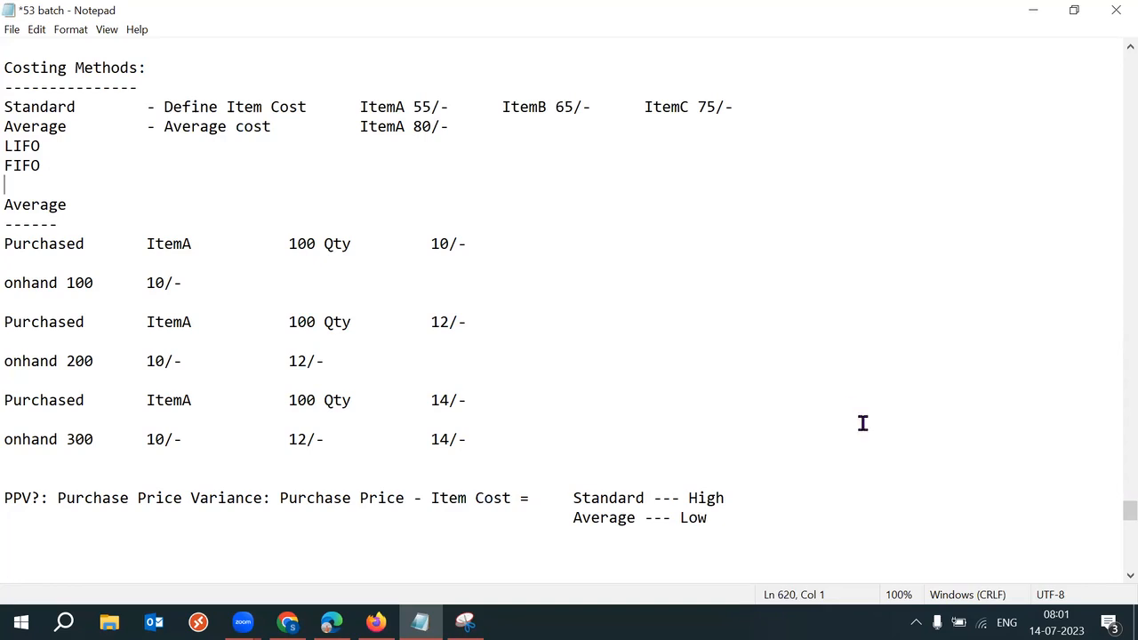
left_click(752, 521)
left_click_drag(164, 128, 254, 128)
left_click_drag(361, 128, 452, 127)
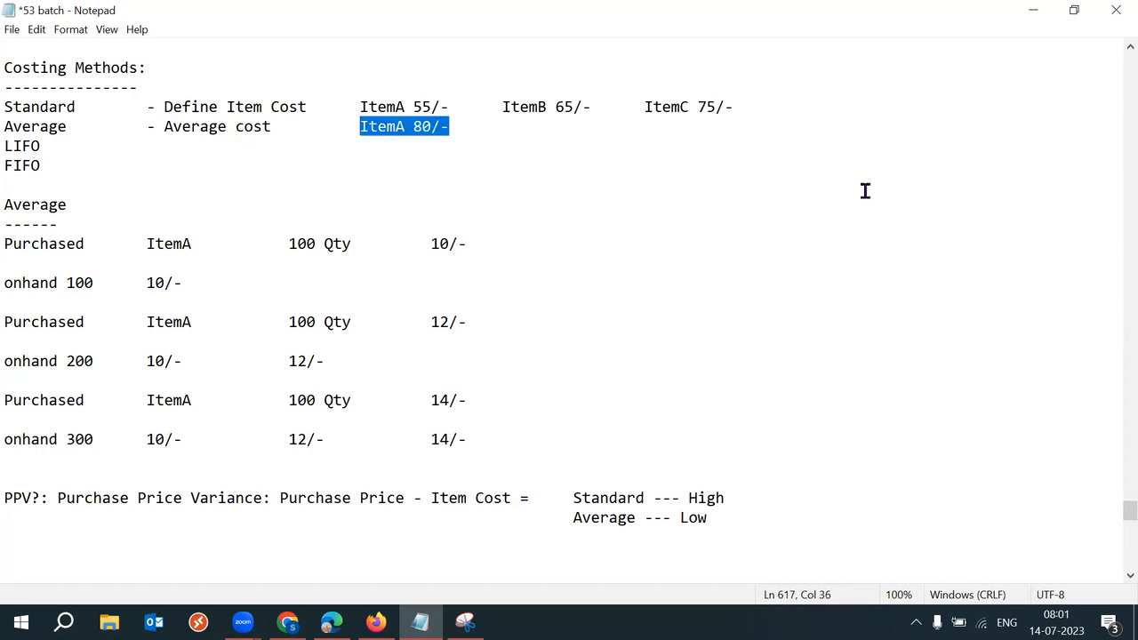
Step: Replace 'ItemA 80/-' with 'Starting cost you have define'
key("Delete")
type("Str")
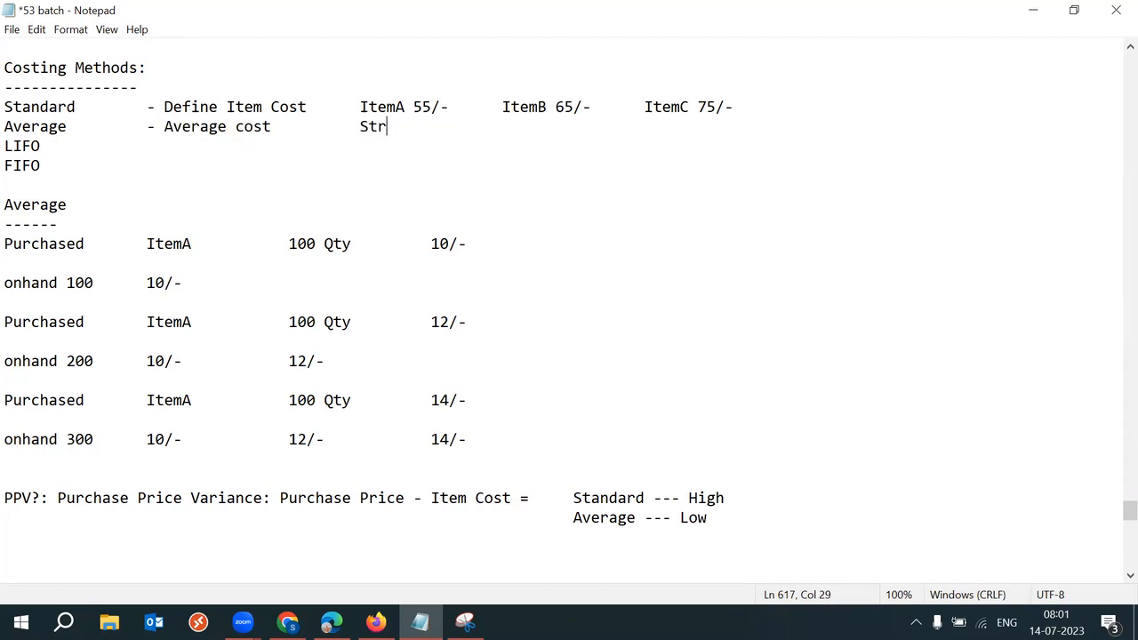
key("BackSpace")
type("arting cost you h")
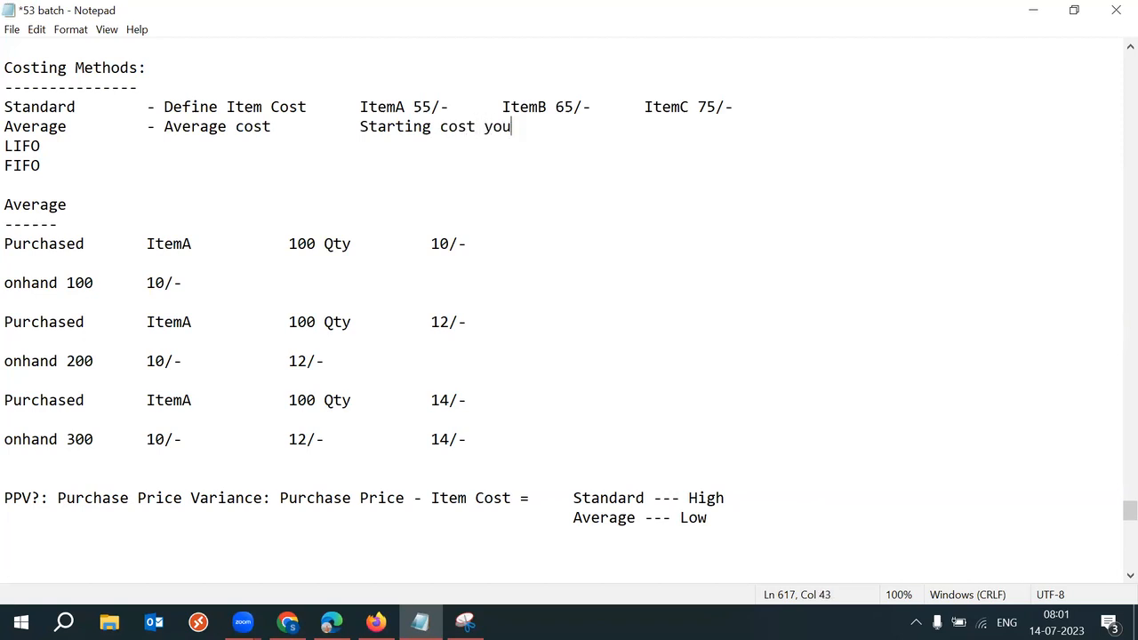
key("BackSpace")
type("have define")
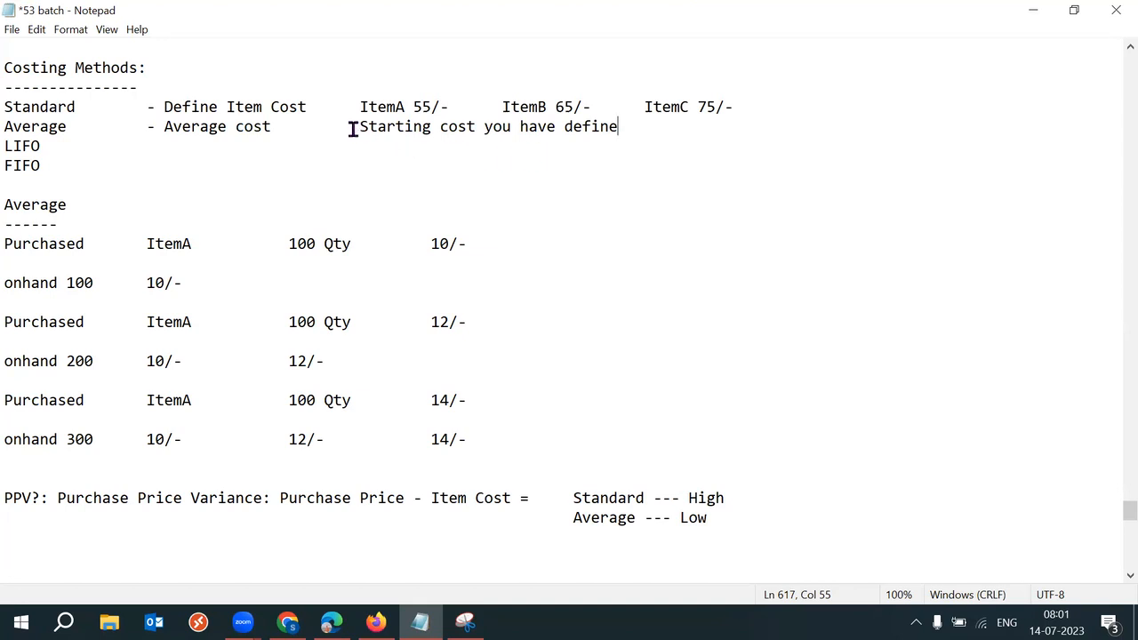
Step: Correct the note to read 'Starting cost you have to define'
double_click(308, 133)
left_click_drag(375, 124, 630, 132)
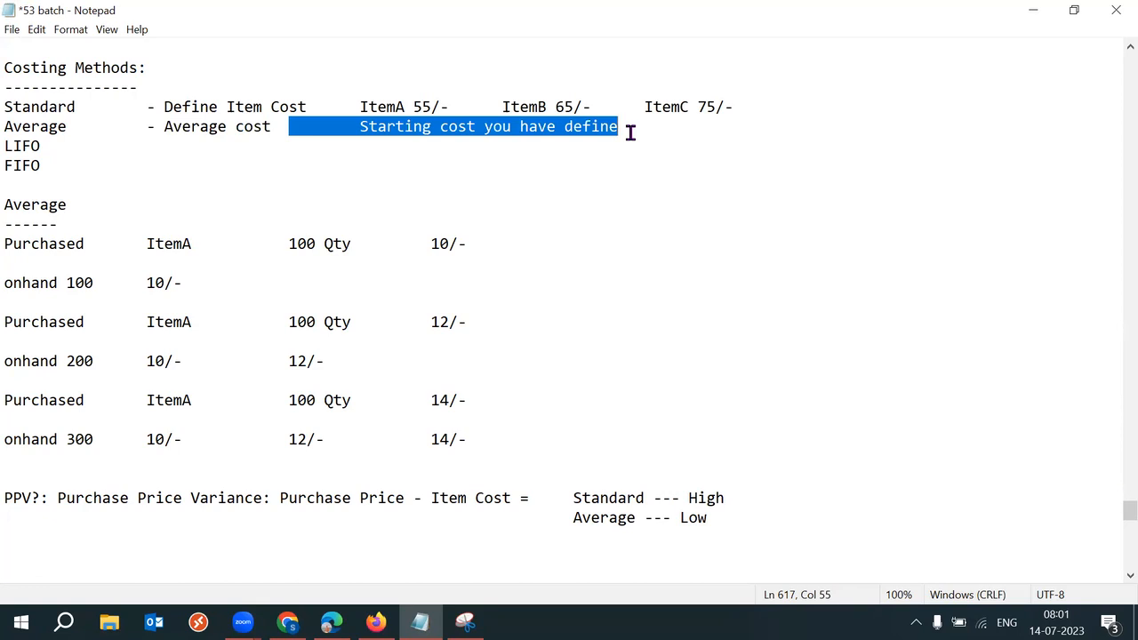
left_click_drag(156, 126, 276, 129)
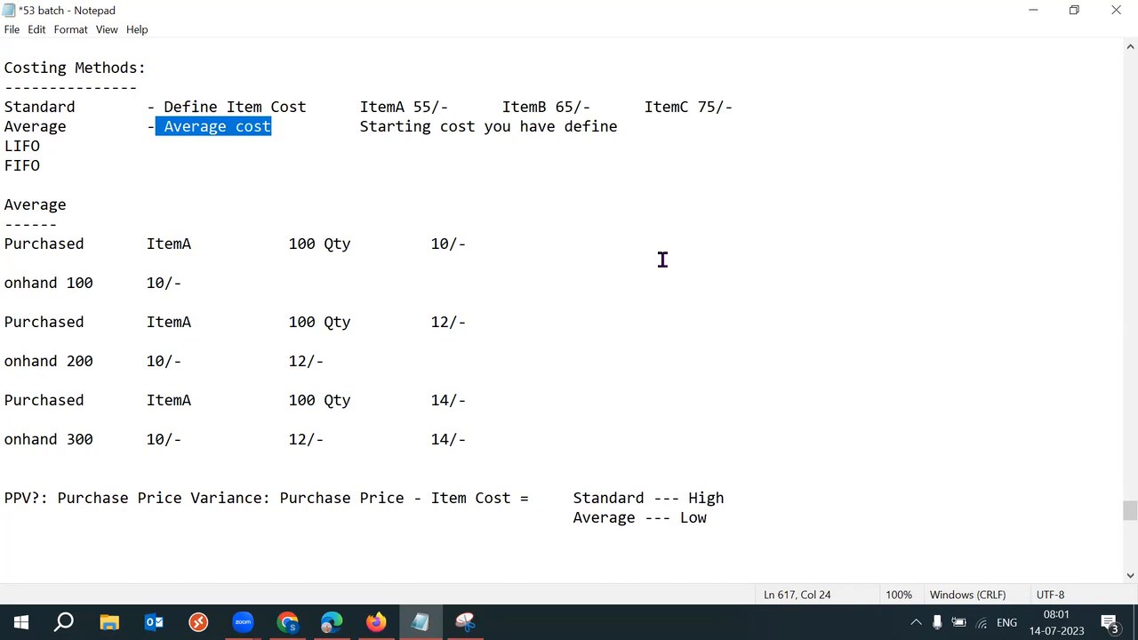
left_click(560, 131)
left_click(559, 133)
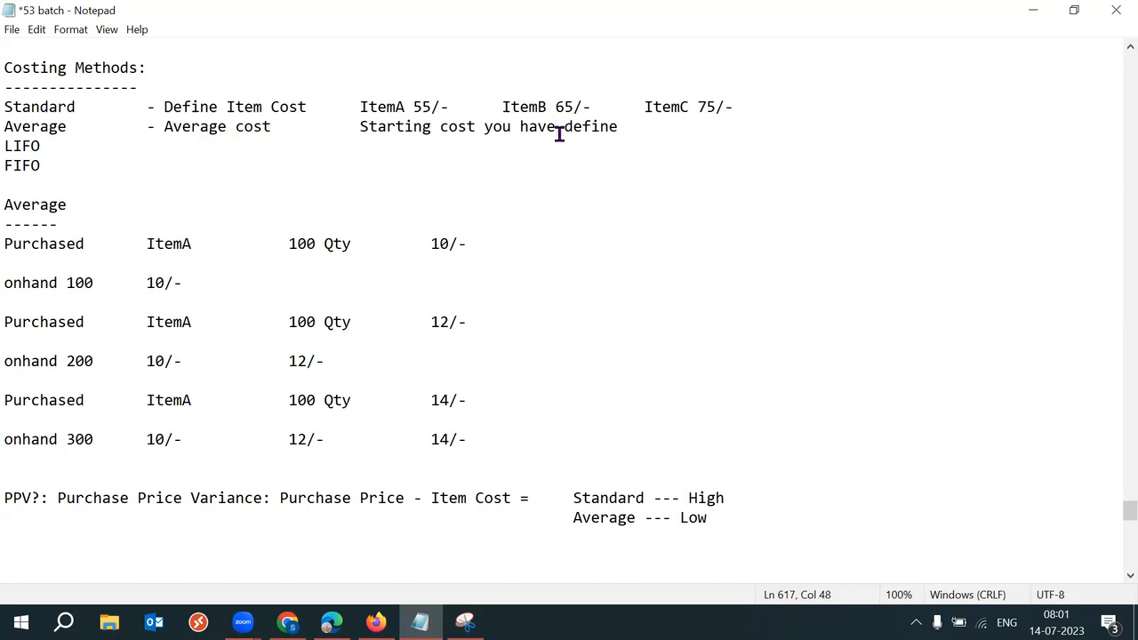
type("to")
Step: Append '/ Later cost automatically updated' to the Average line and save
left_click_drag(359, 127, 665, 127)
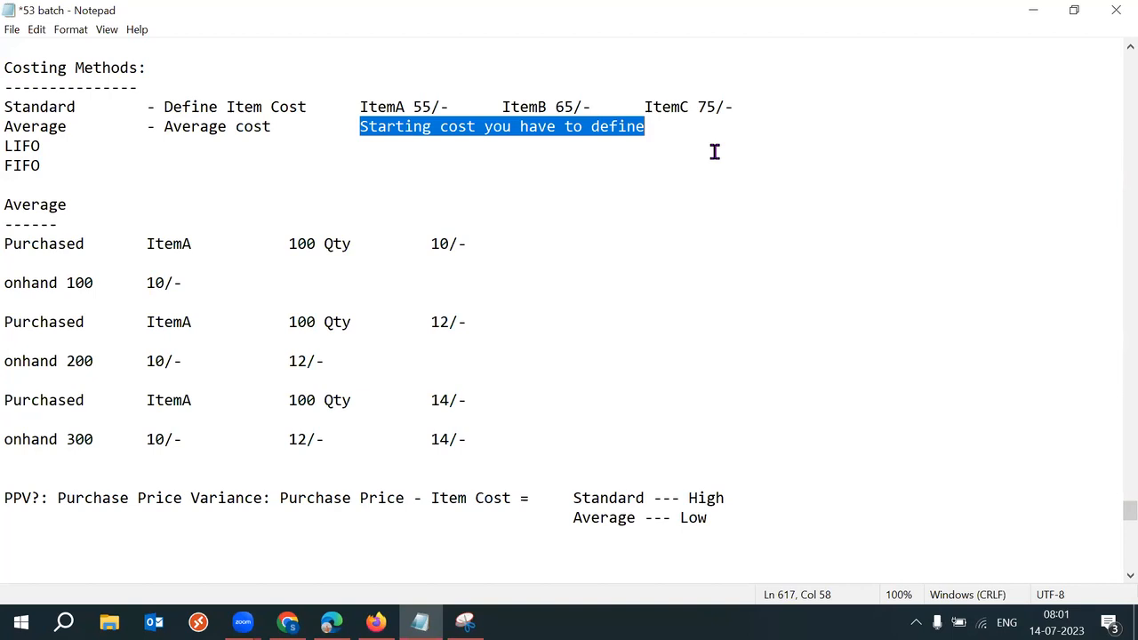
left_click(669, 128)
type("/ Later cost automaticlal")
type("y")
key("BackSpace")
key("BackSpace")
key("BackSpace")
key("BackSpace")
type("lly updated")
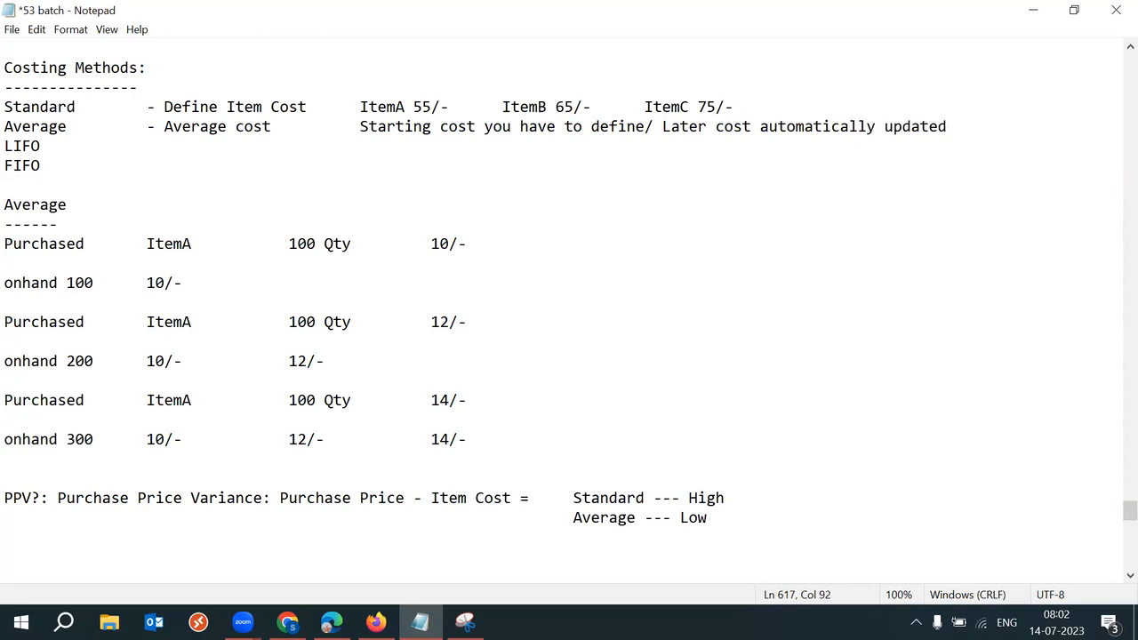
key("ctrl+s")
left_click_drag(338, 151, 271, 127)
left_click(206, 130)
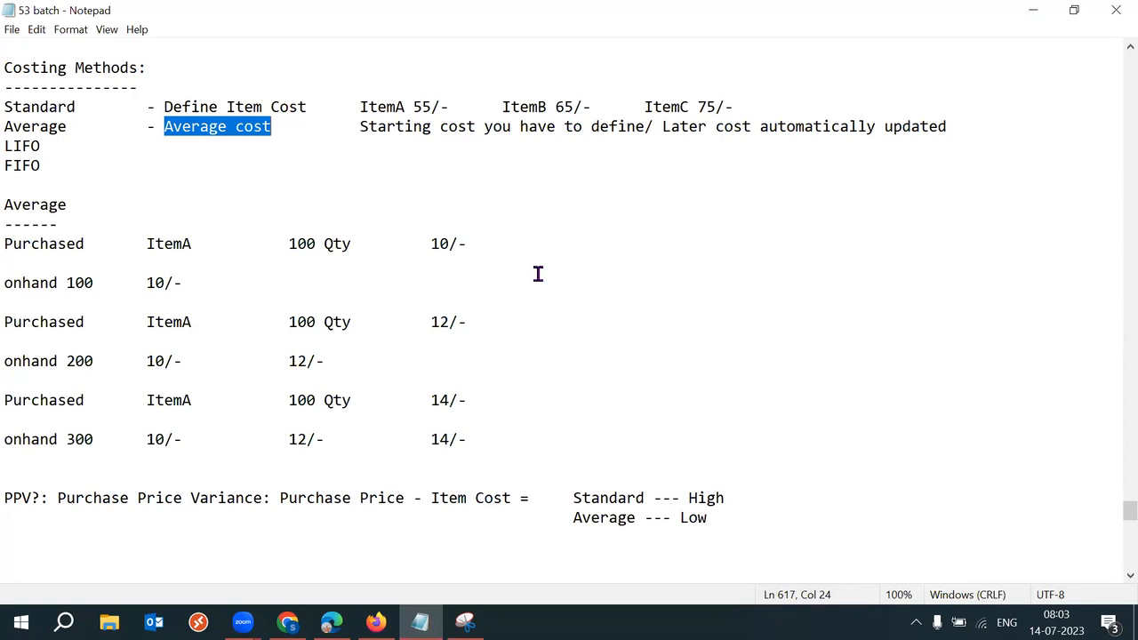
Step: End the Average line with 'based on avg cost formula', remove the tab before 'Starting', and save
left_click_drag(360, 127, 644, 127)
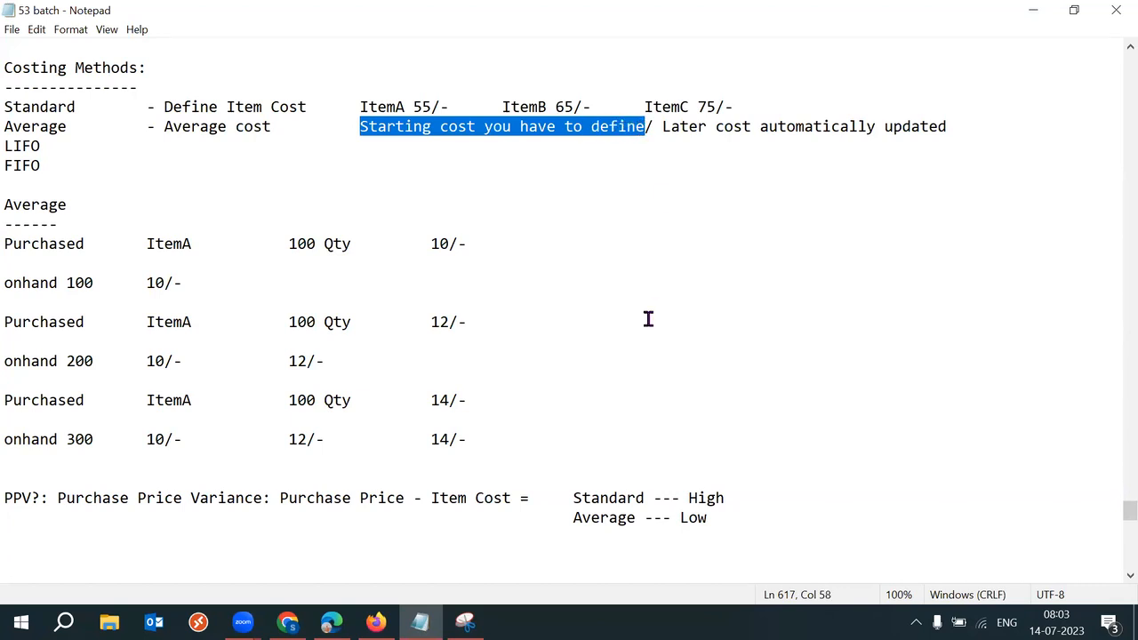
left_click_drag(663, 127, 957, 140)
left_click(959, 129)
type("ba")
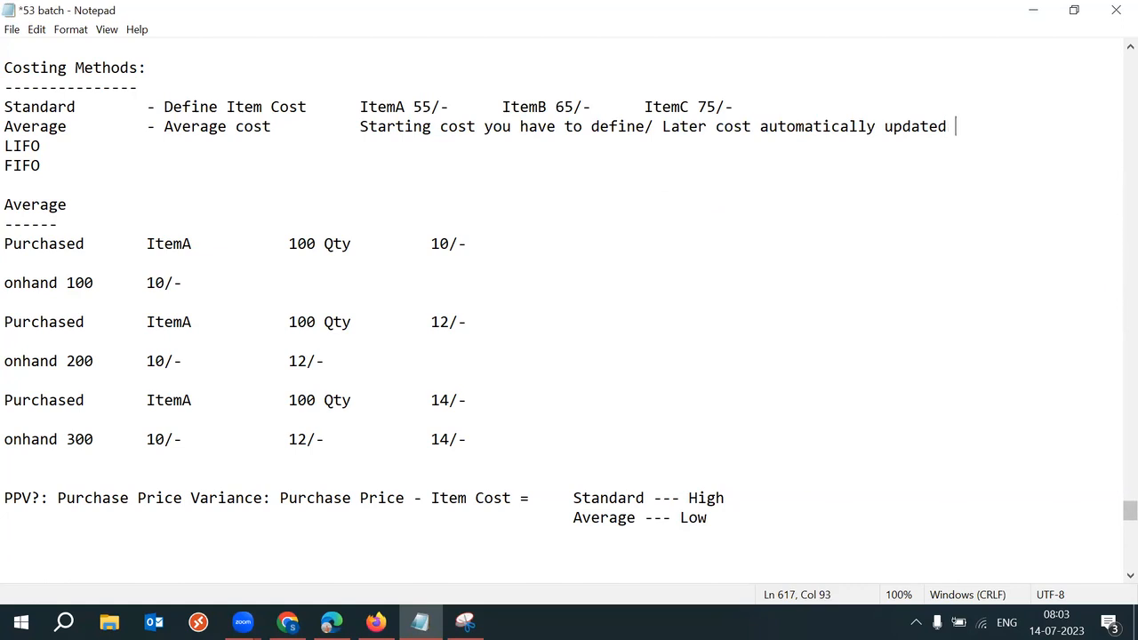
type("sed on avg c")
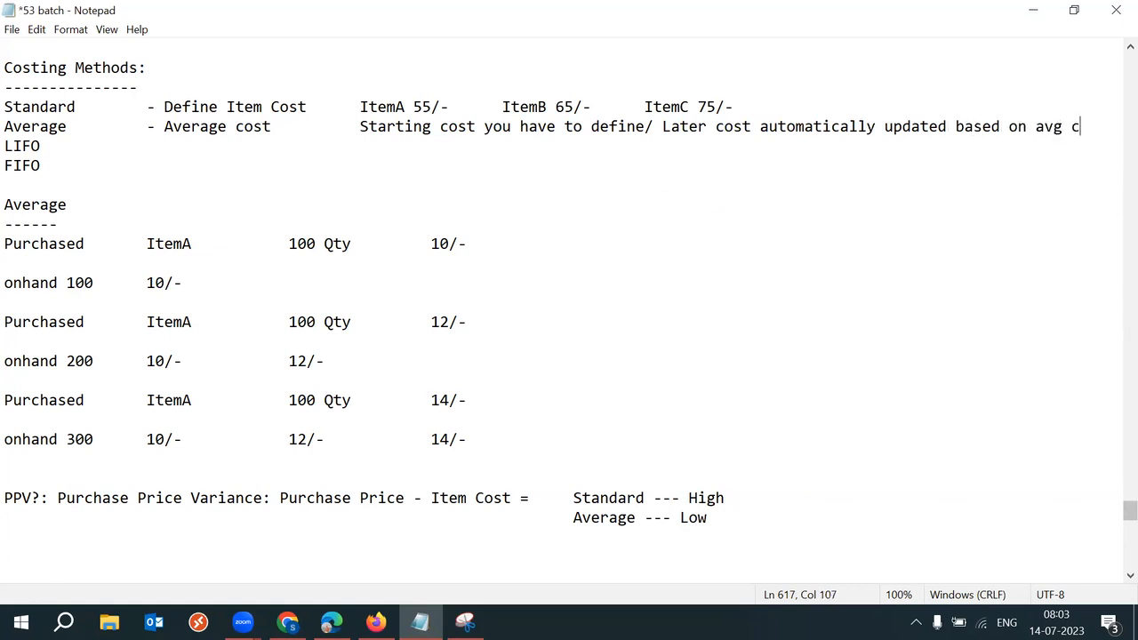
type("ost form")
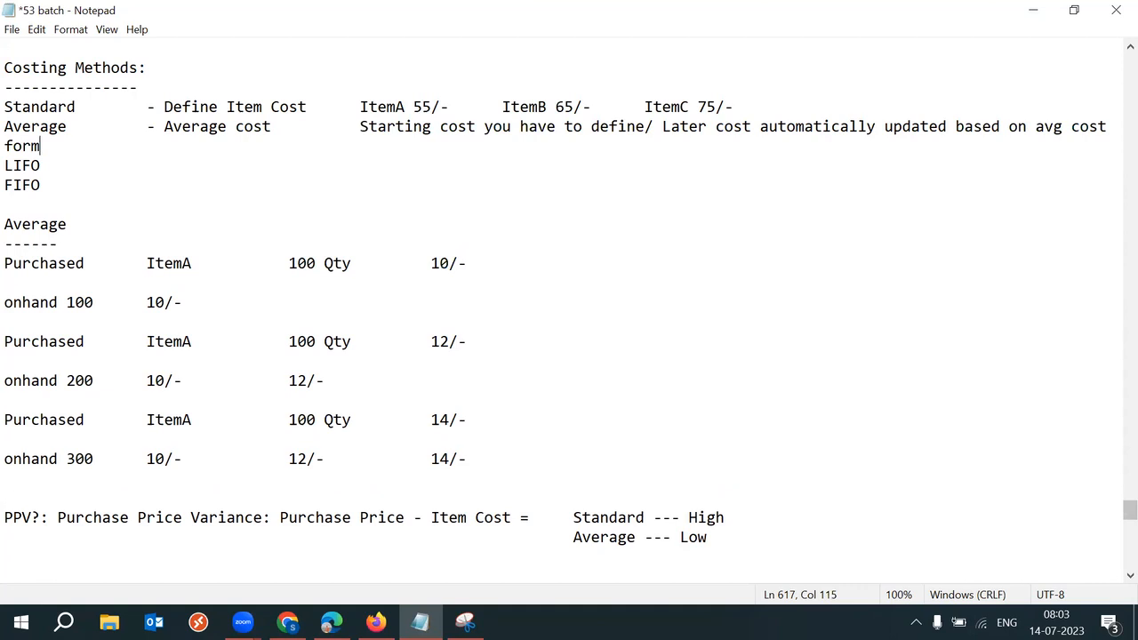
key("BackSpace")
key("BackSpace")
key("BackSpace")
left_click(359, 126)
key("BackSpace")
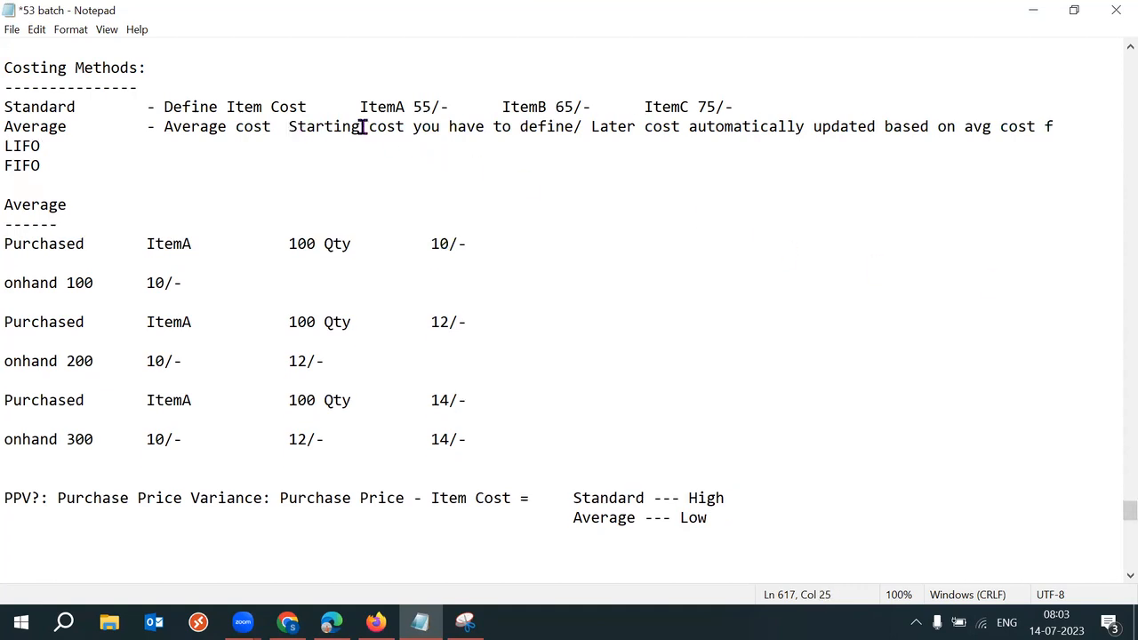
left_click(1058, 126)
type("ormula")
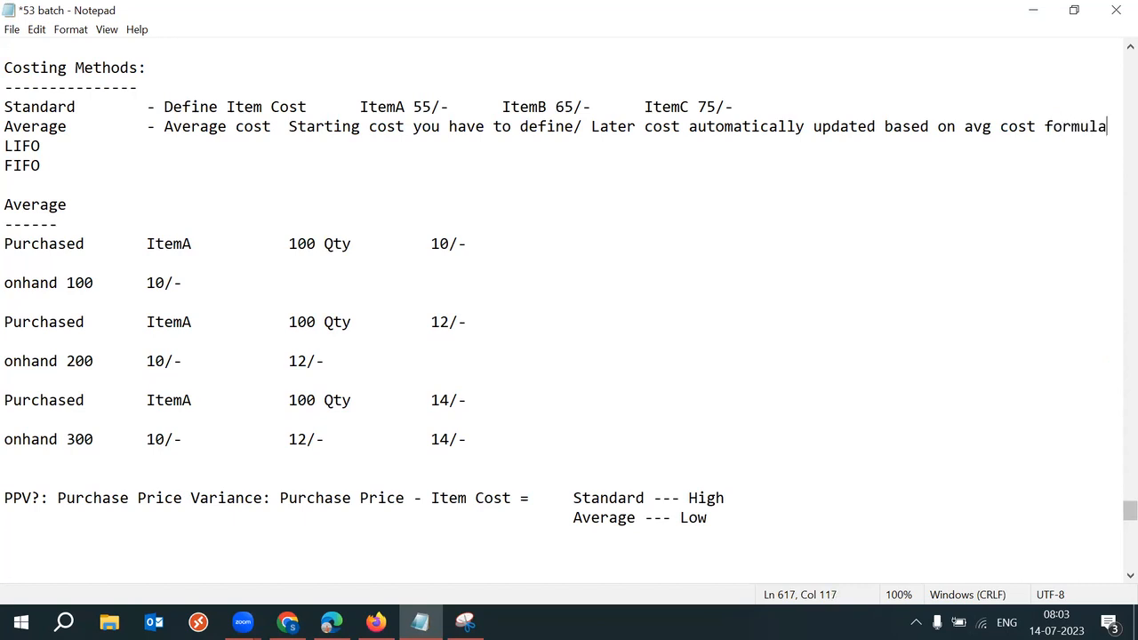
key("ctrl+s")
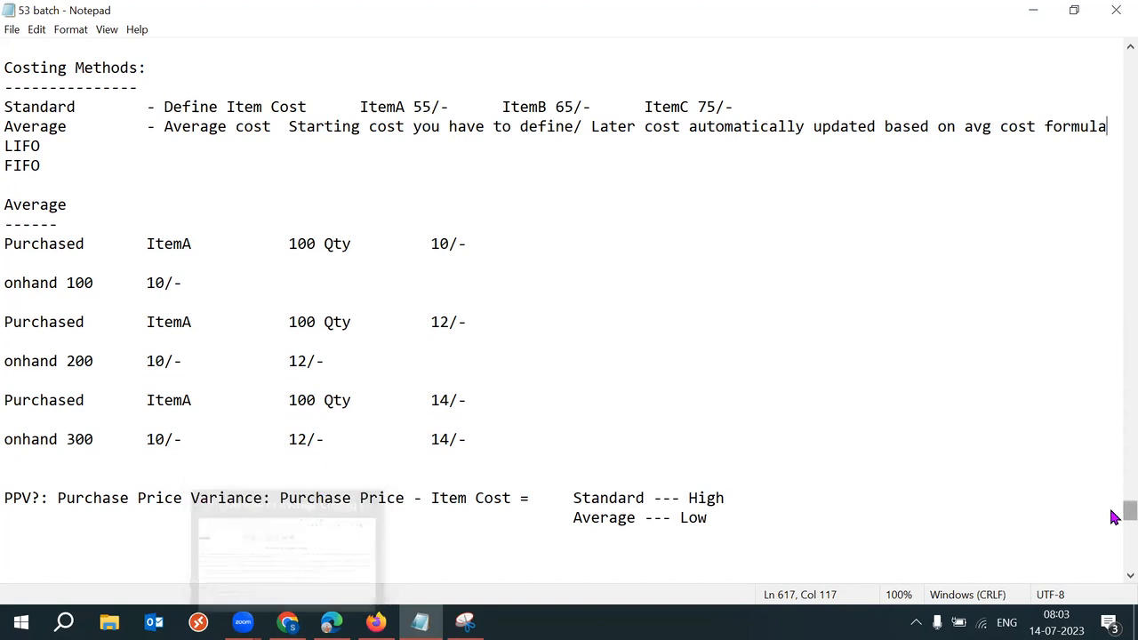
Step: Add an 'EBS:' heading on a new line below the PPV notes
scroll(1114, 518, "down", 2)
left_click(160, 423)
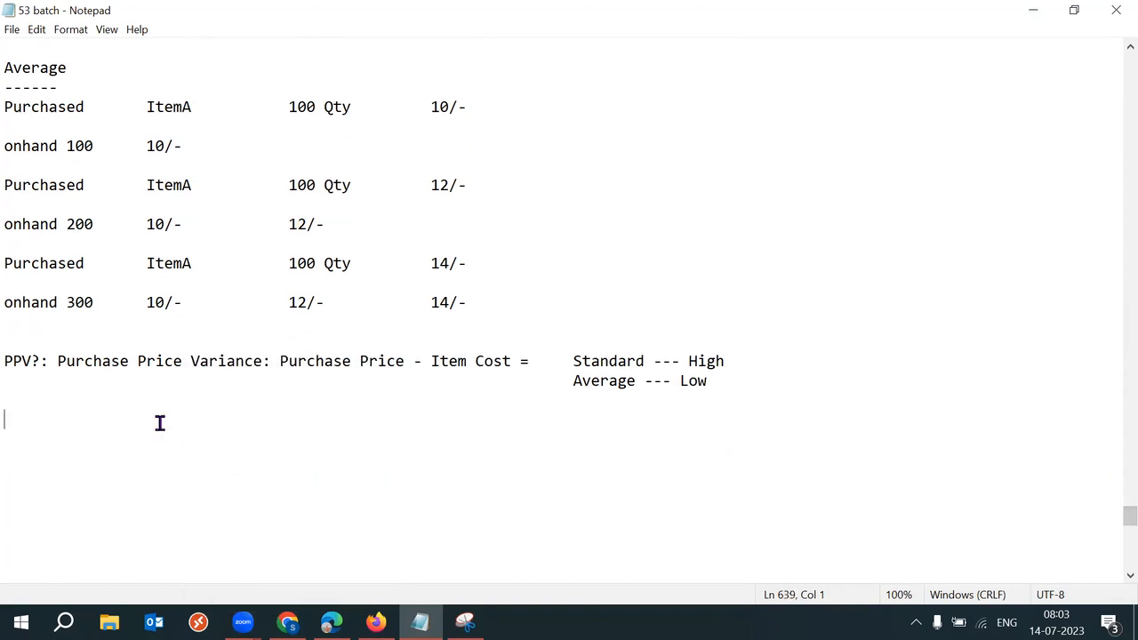
key("Return")
type("EBS")
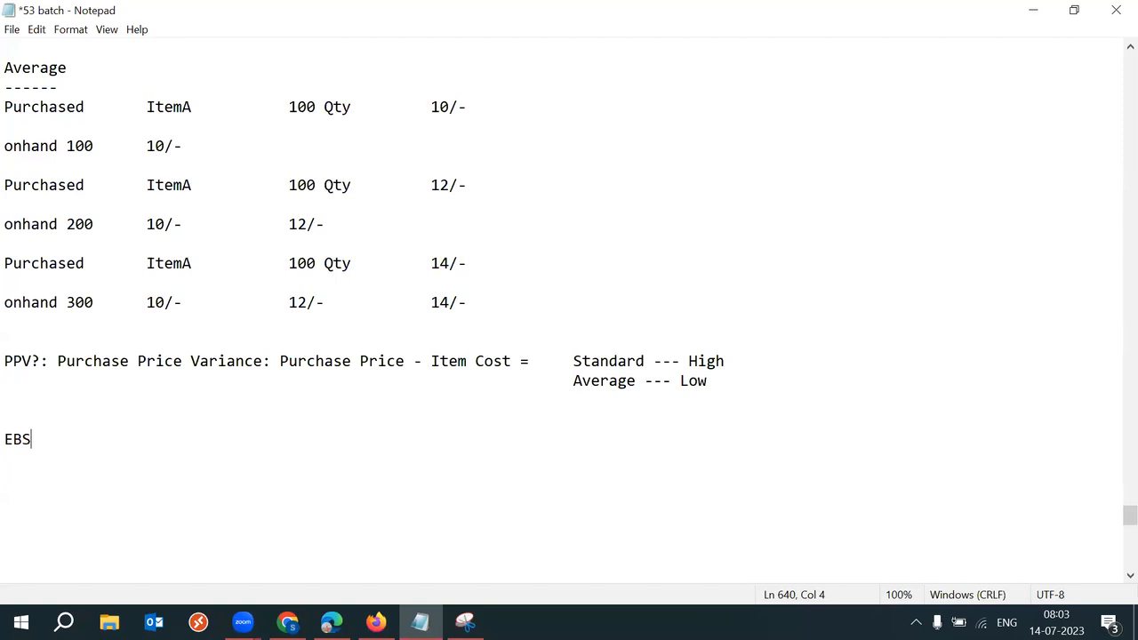
type(":")
Step: Add a 'Fusion:' heading a few lines below 'EBS:' and save
key("Return")
key("Return")
key("Return")
key("Return")
key("Return")
key("Return")
key("Return")
key("Return")
key("Return")
key("Return")
key("BackSpace")
key("BackSpace")
key("BackSpace")
key("BackSpace")
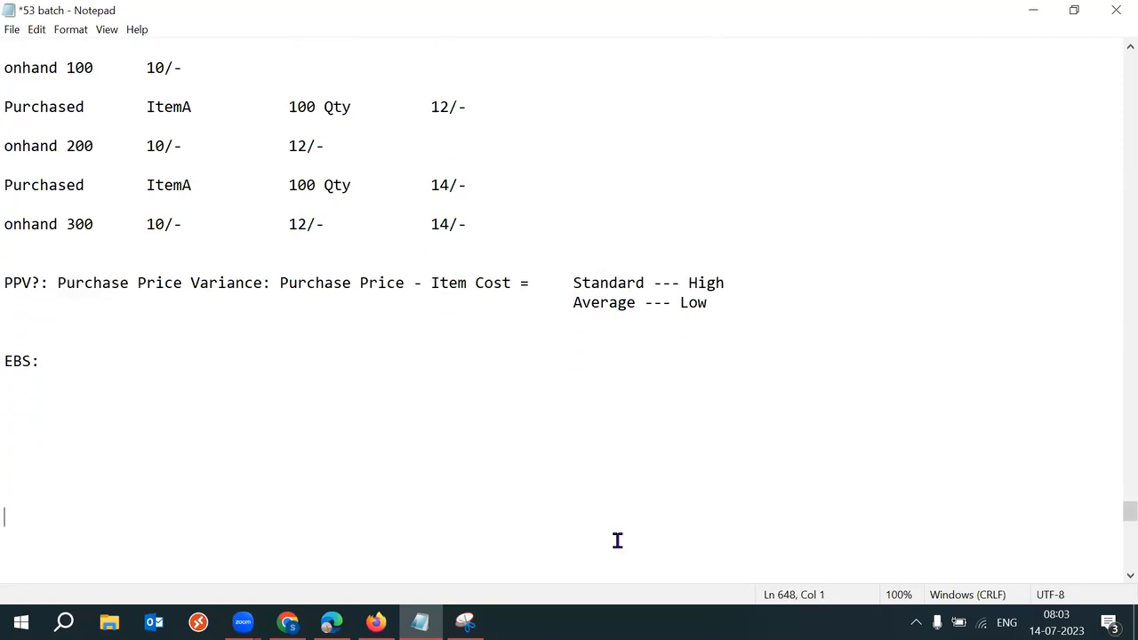
type("Fusion:")
key("ctrl+s")
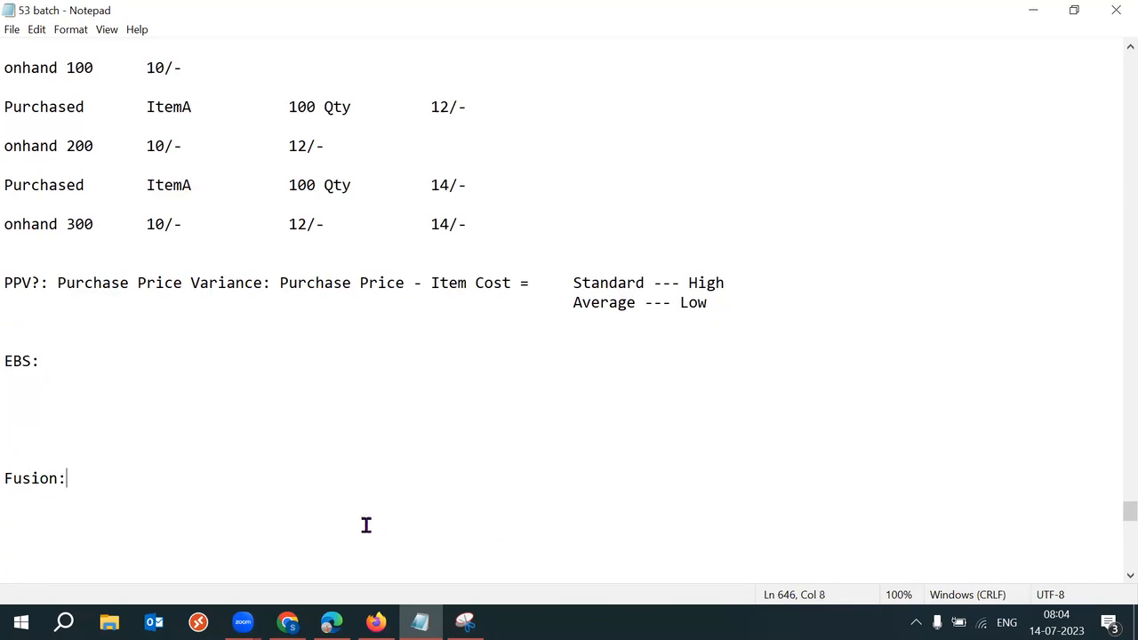
Step: Start an indented 'Inv Org - Cost Method' entry under 'EBS:'
left_click(283, 390)
key("Tab")
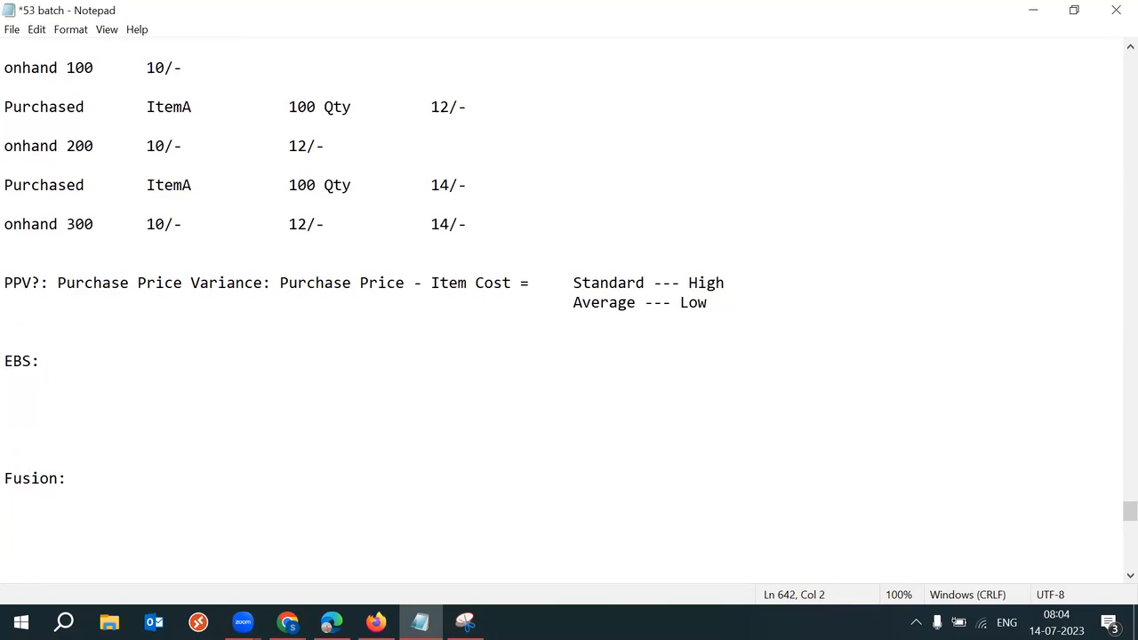
left_click(326, 386)
key("Tab")
type("Inv Org")
type("- Cost Method")
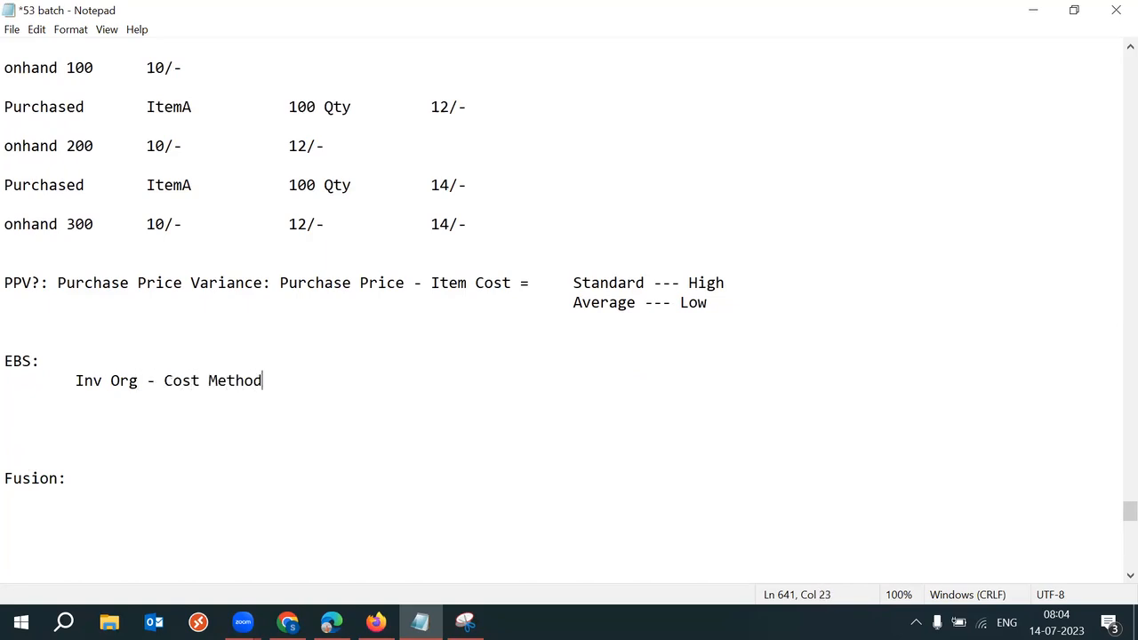
Step: Make the first entry read 'Inv Org1 - Standrd Cost Method'
left_click(139, 381)
type("`1")
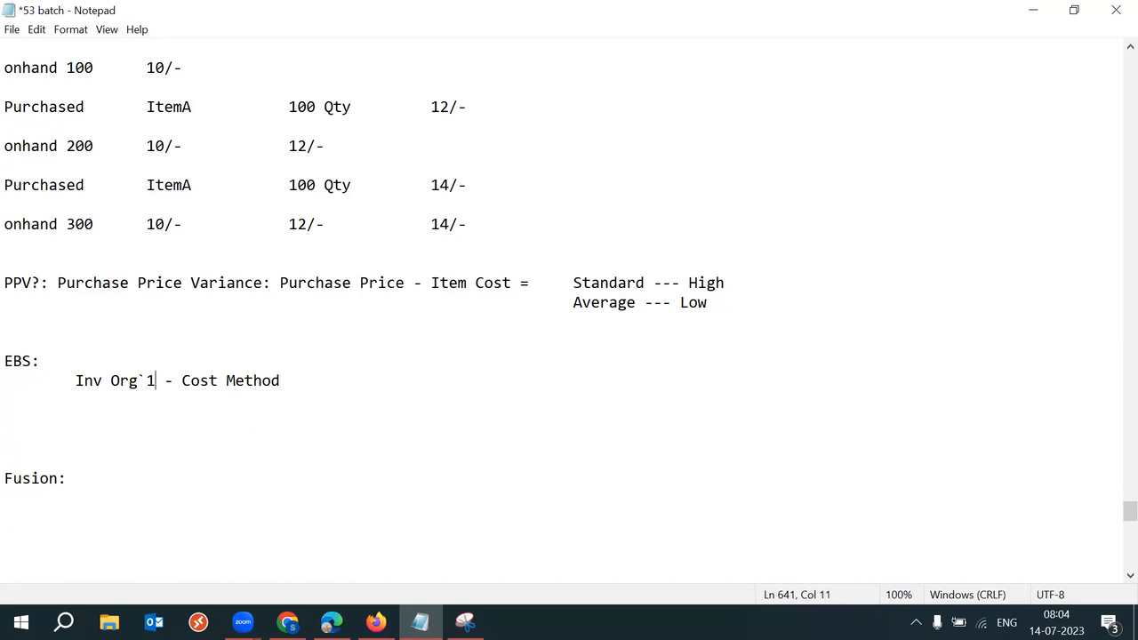
key("BackSpace")
key("BackSpace")
key("BackSpace")
type("1")
key("BackSpace")
type("g1")
left_click(173, 380)
type("Standrd")
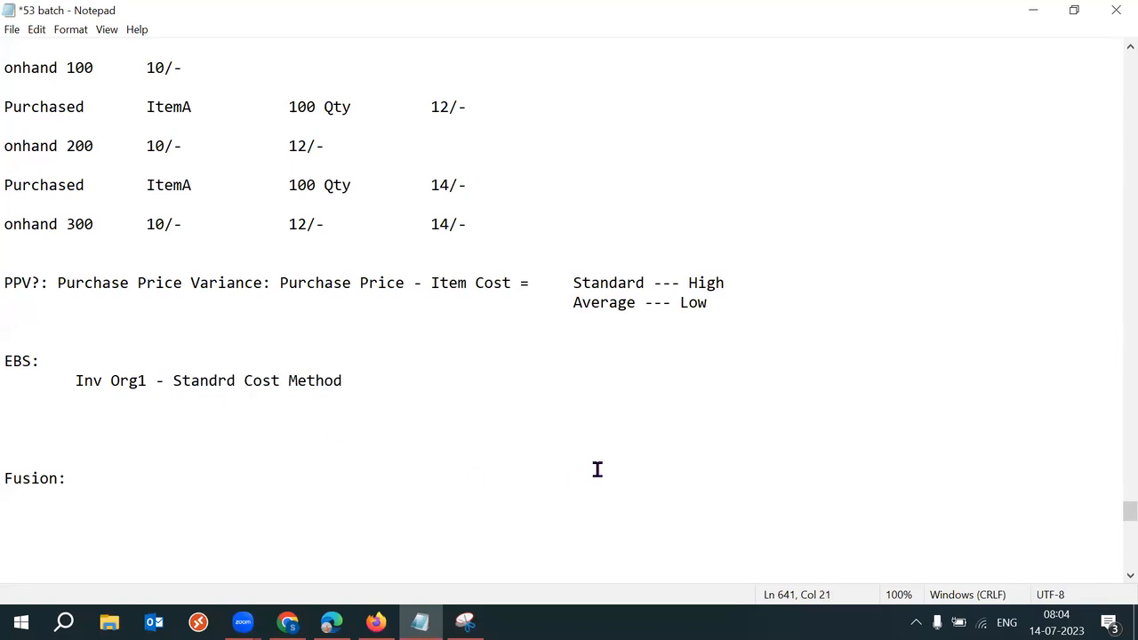
Step: Add 'Inv Org2 - Standard Cost Method' and 'Inv Org3 - Average Cost Method' lines below it
double_click(391, 393)
left_click(389, 386)
key("Return")
type("Inv Org2 - S")
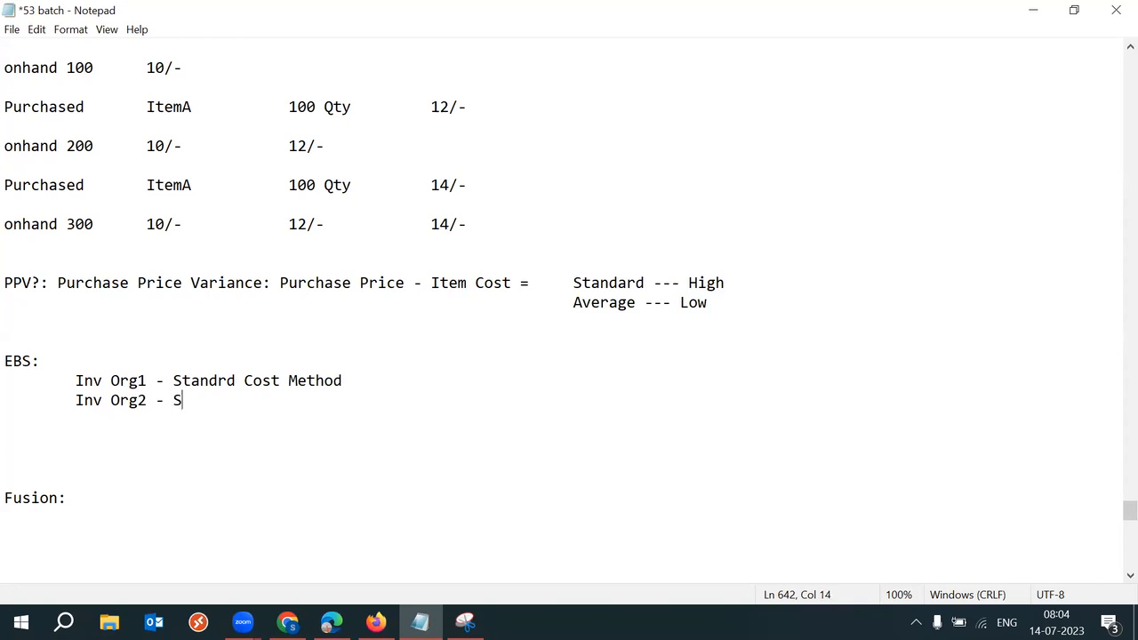
type("tandard Cost Method")
key("Return")
type("Inv Or")
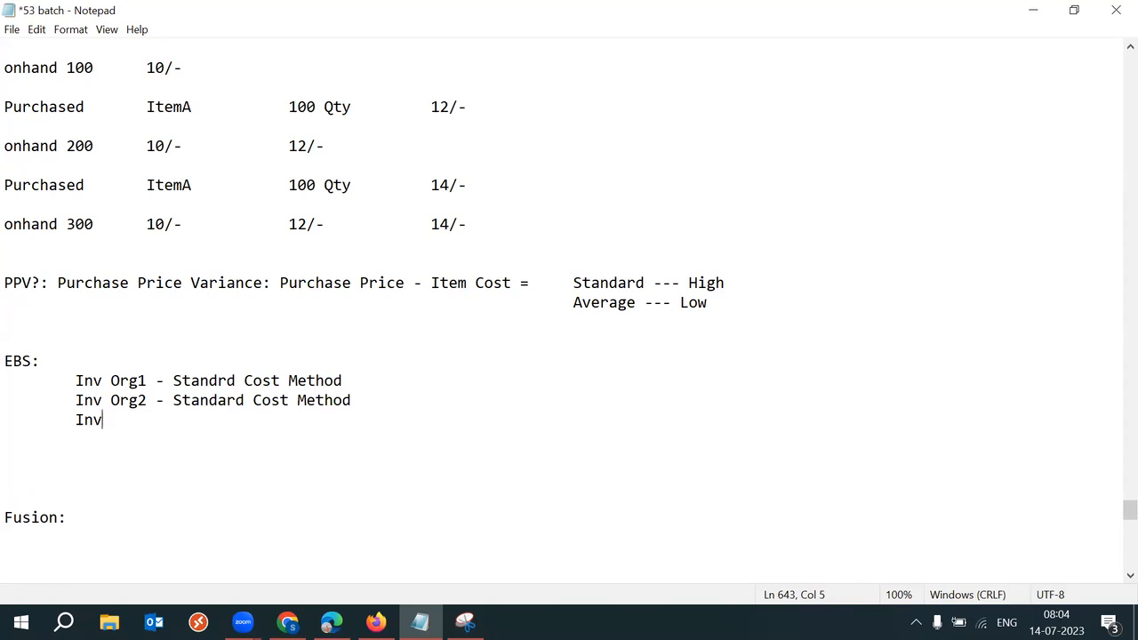
type("g3 - Average Cost Method")
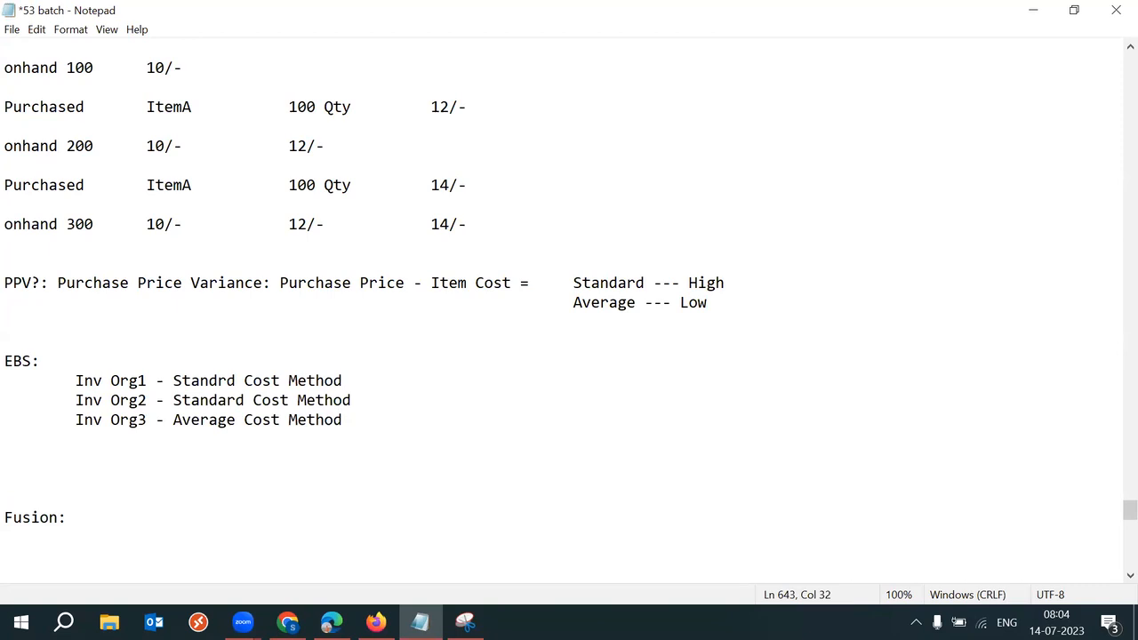
Step: Remove the extra blank line above Fusion:, space out the EBS org entries, and re-indent Inv Org1
left_click(27, 457)
key("Delete")
key("Delete")
key("Delete")
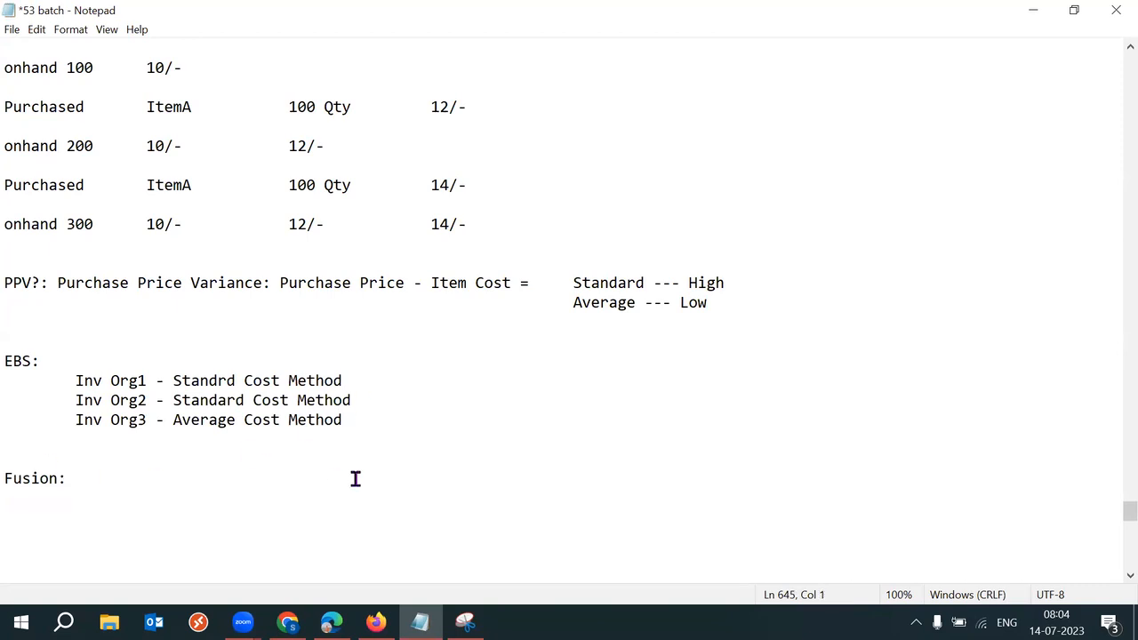
left_click(374, 392)
key("Return")
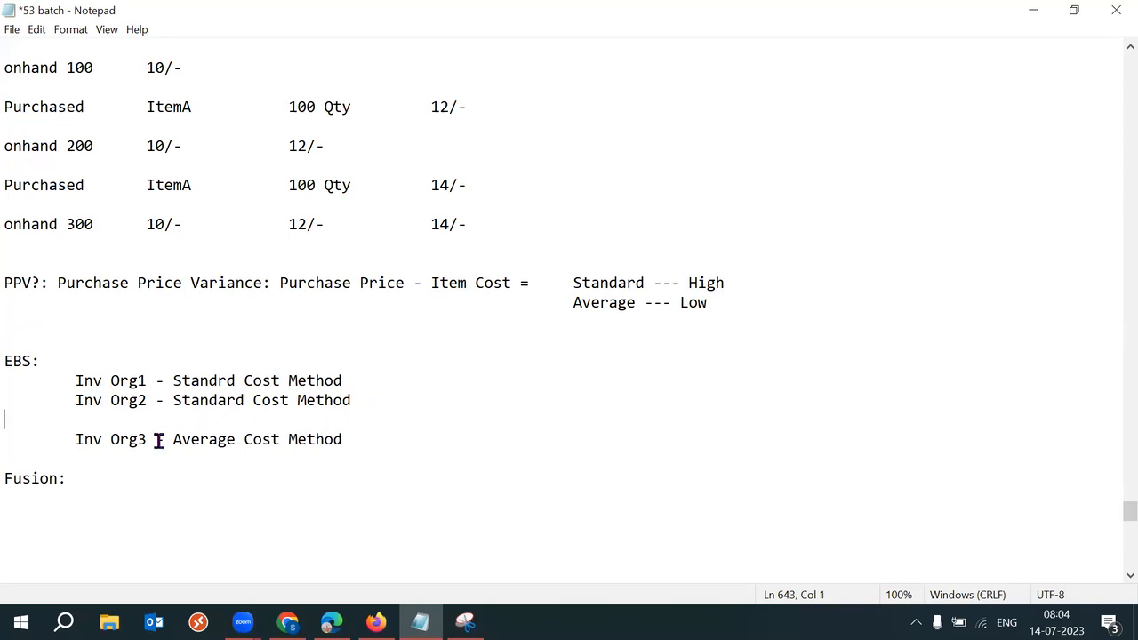
left_click(61, 379)
key("Return")
key("Tab")
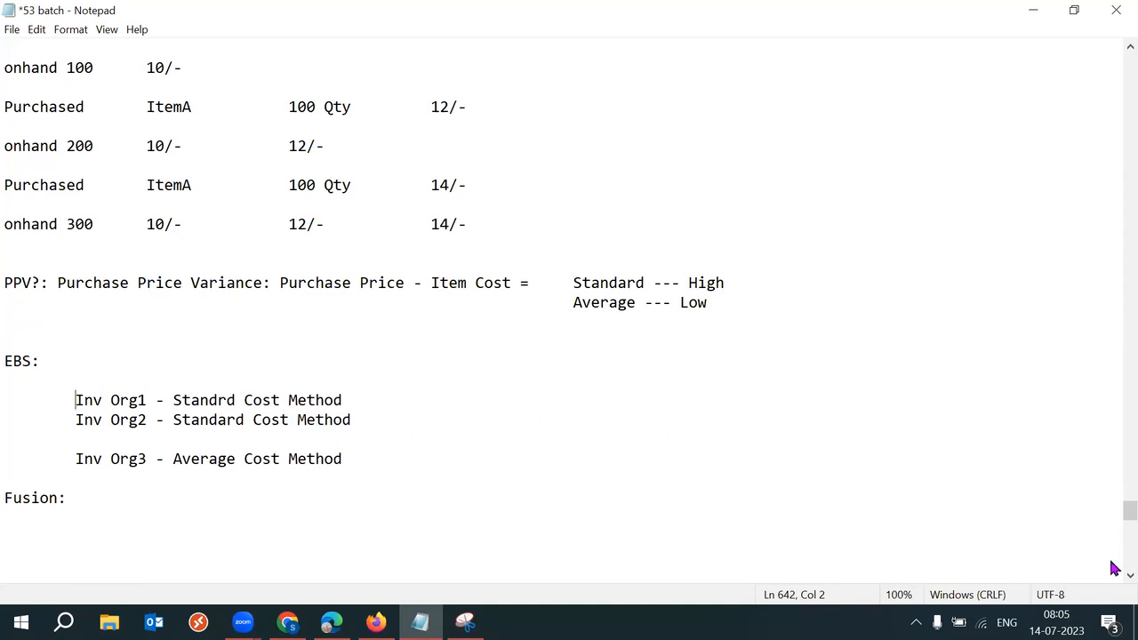
scroll(1113, 524, "down", 4)
left_click(133, 287)
key("Return")
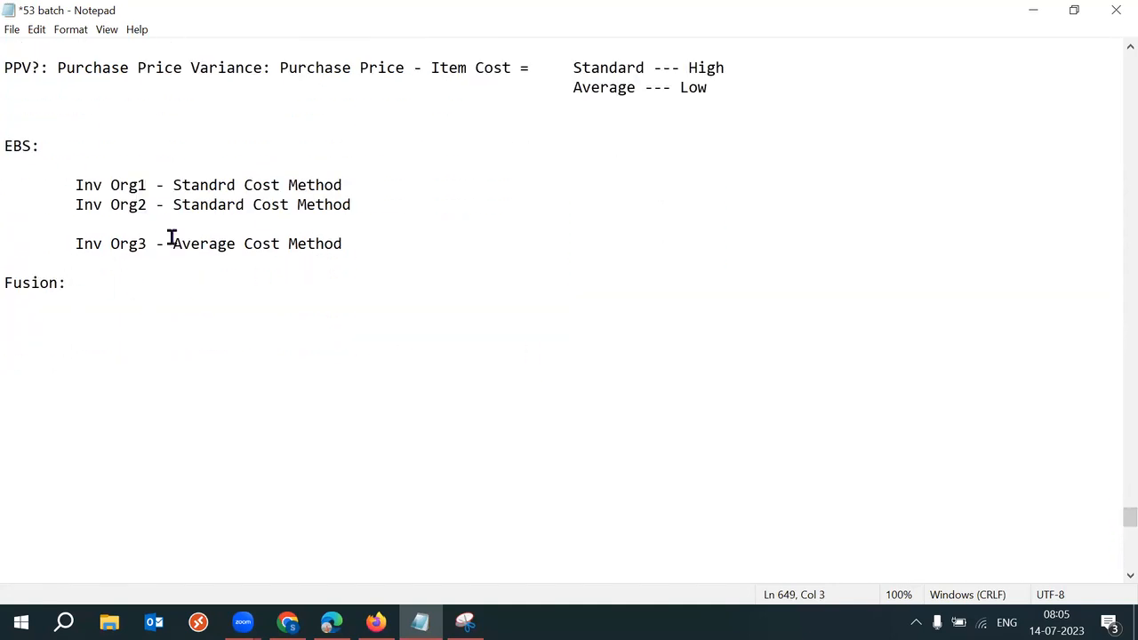
Step: Correct 'Standrd' to 'Standard' on the Inv Org1 line and save the notes
left_click_drag(73, 185, 152, 246)
left_click(340, 242)
left_click_drag(75, 185, 275, 200)
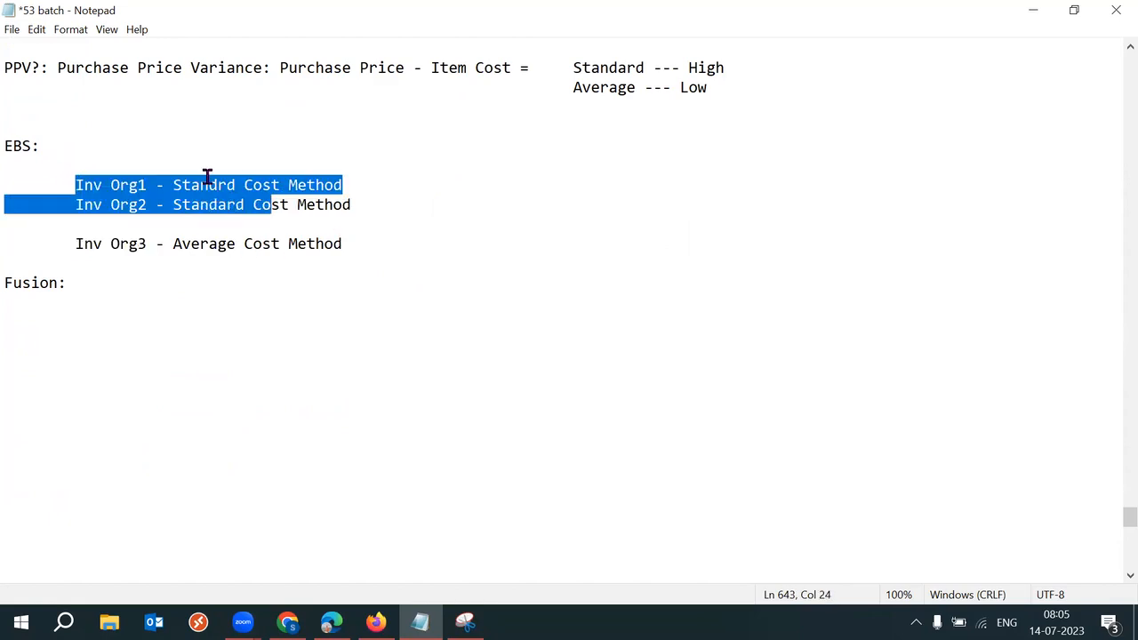
left_click(218, 185)
type("a")
key("ctrl+s")
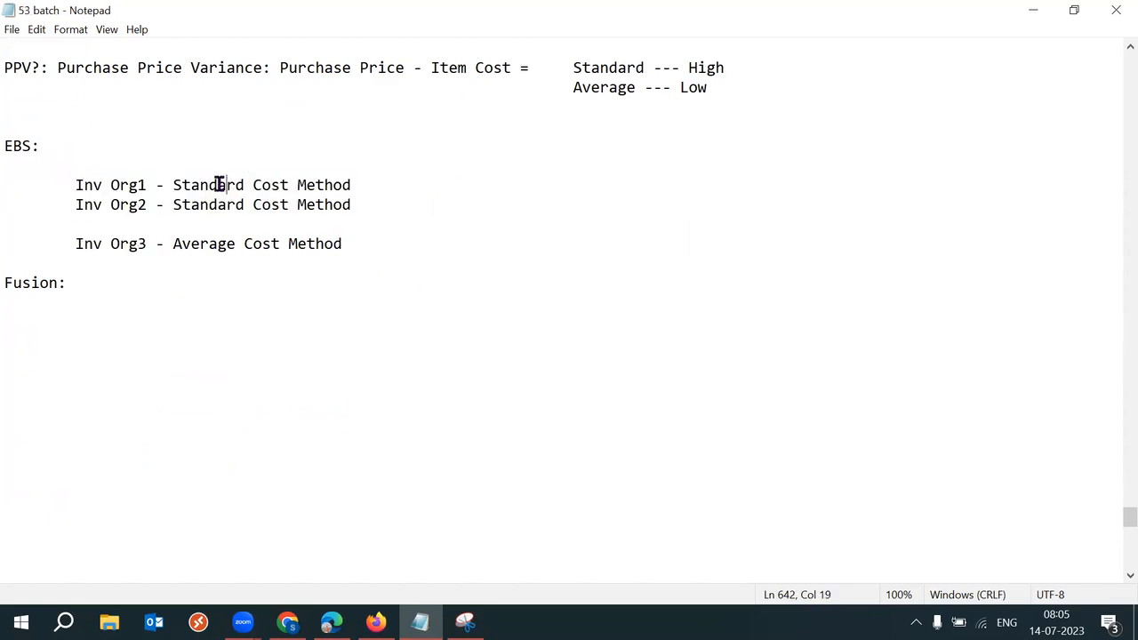
left_click_drag(69, 246, 264, 243)
left_click(366, 241)
Step: Add a tab-indented 'Cost Org - Standard Cost Method' line under Fusion:
left_click(95, 284)
key("Return")
key("Return")
key("Tab")
type("Cost POr")
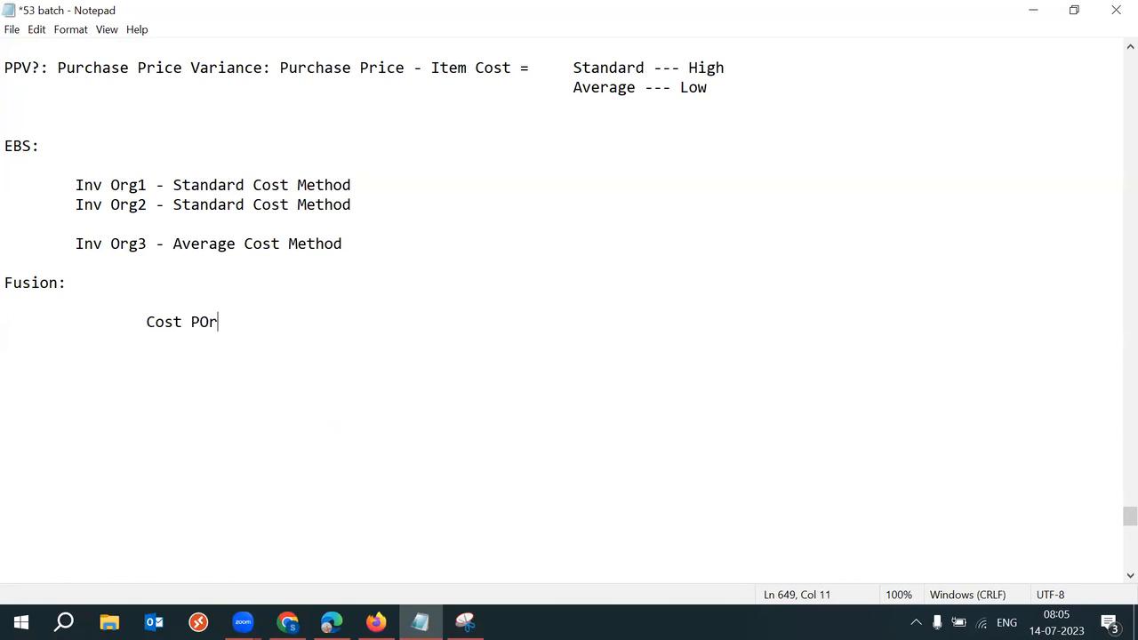
key("BackSpace")
key("BackSpace")
type("rg - Standard Cos")
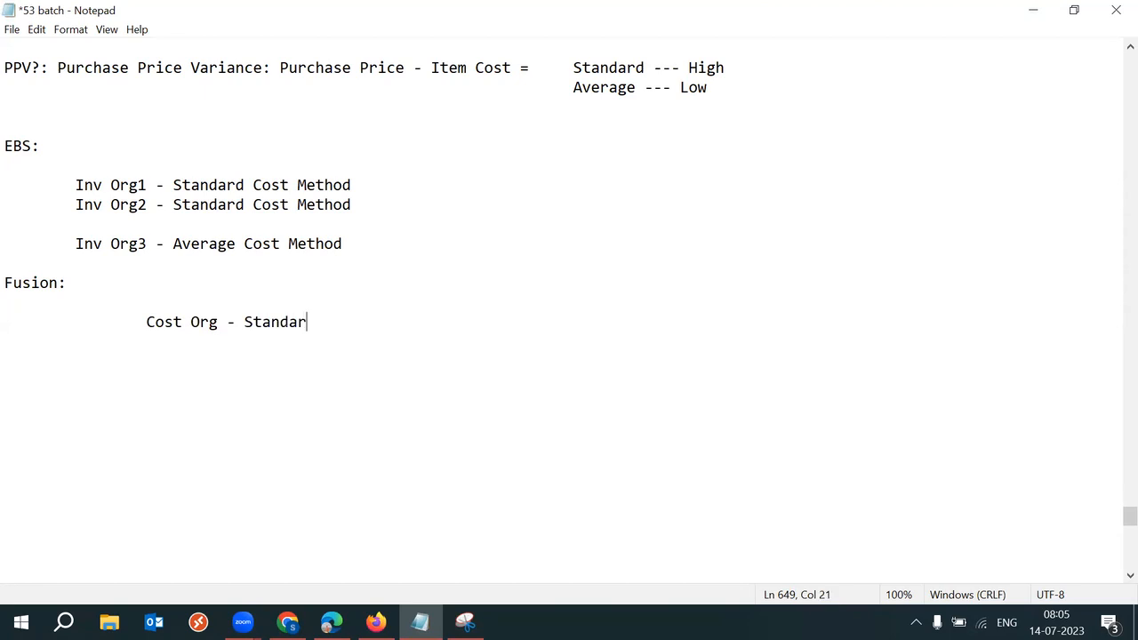
type("t Method")
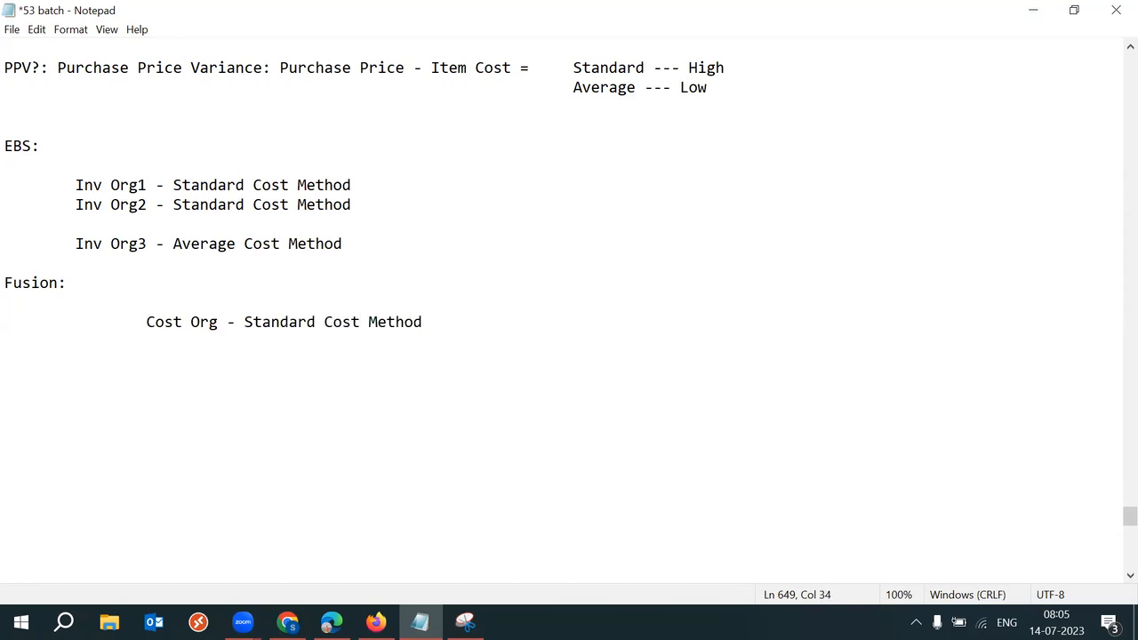
Step: Copy Inv Org1 from the EBS list and paste it below the Cost Org line
left_click(143, 322)
left_click_drag(145, 322, 428, 323)
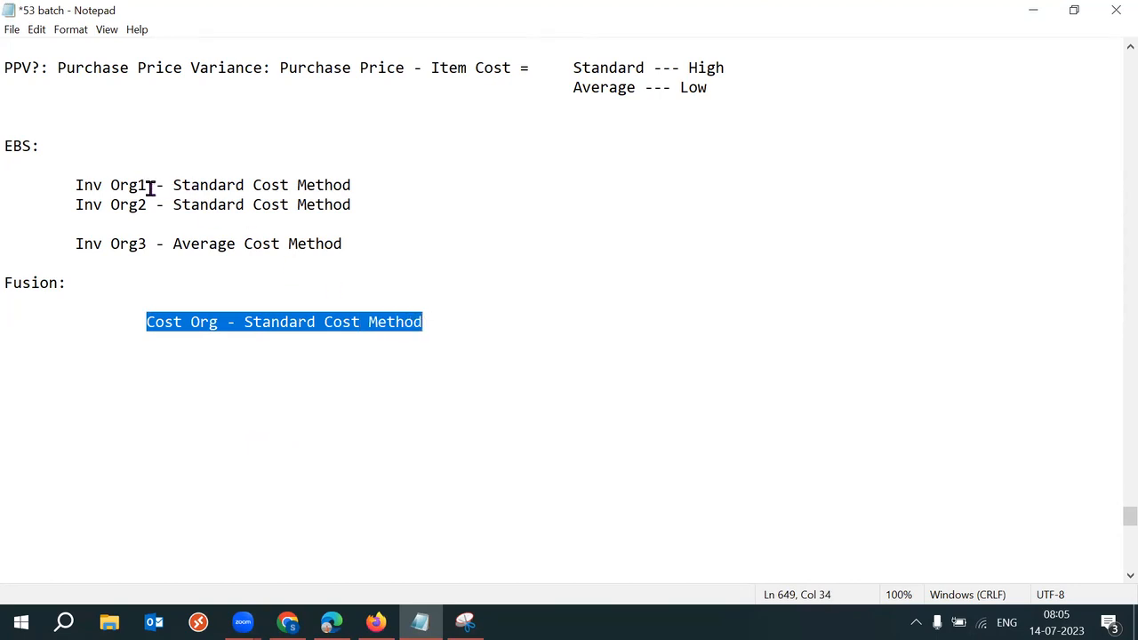
left_click_drag(155, 187, 76, 188)
key("ctrl+c")
left_click(486, 317)
key("Return")
key("Tab")
key("Tab")
key("Return")
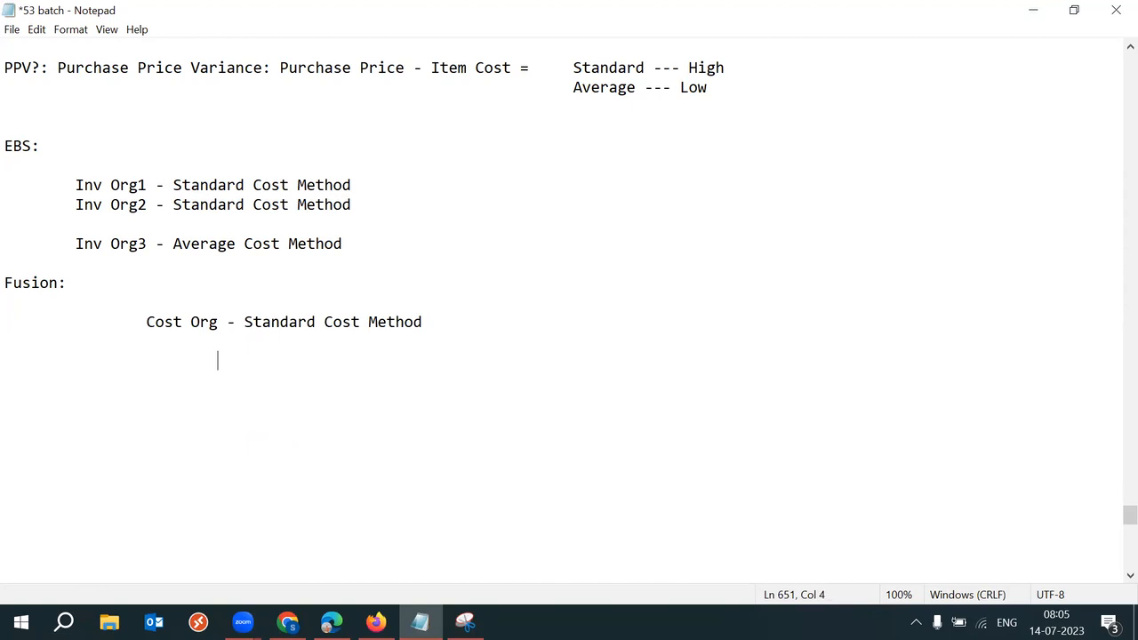
key("ctrl+v")
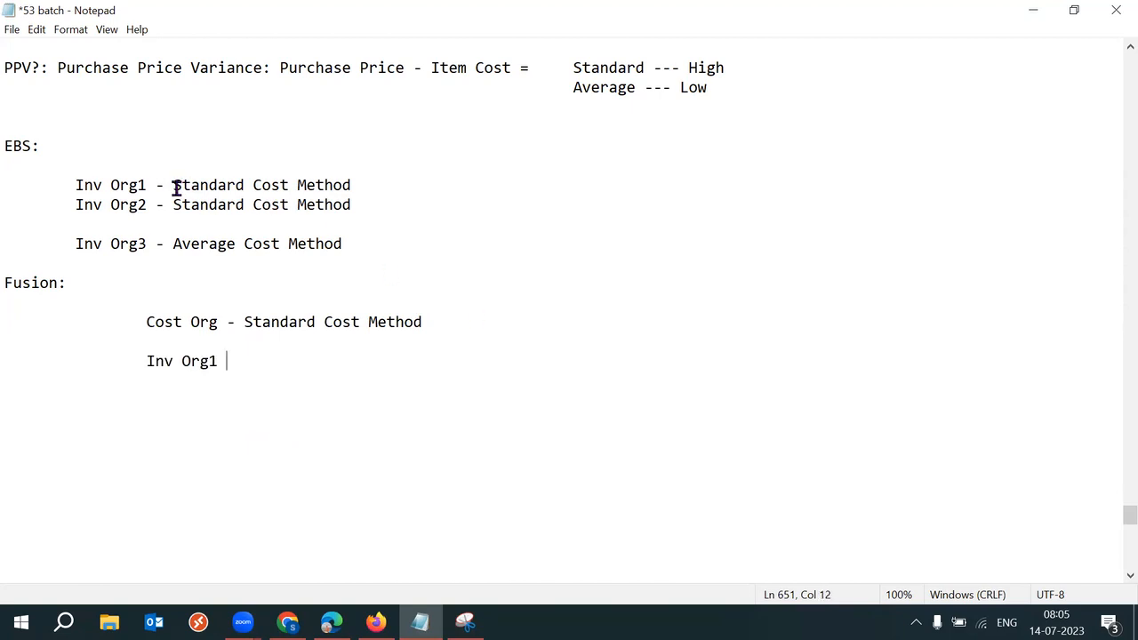
Step: Indent Inv Org1 under the Cost Org and paste Inv Org2 directly beneath it
left_click_drag(173, 185, 298, 185)
left_click_drag(147, 206, 75, 207)
key("ctrl+c")
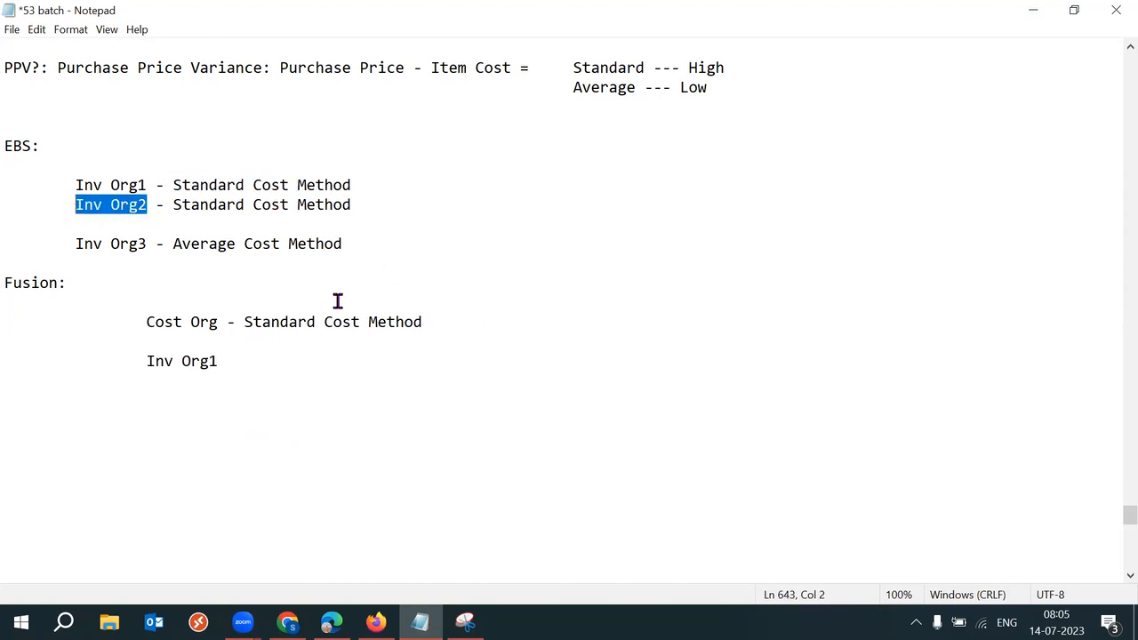
left_click(237, 361)
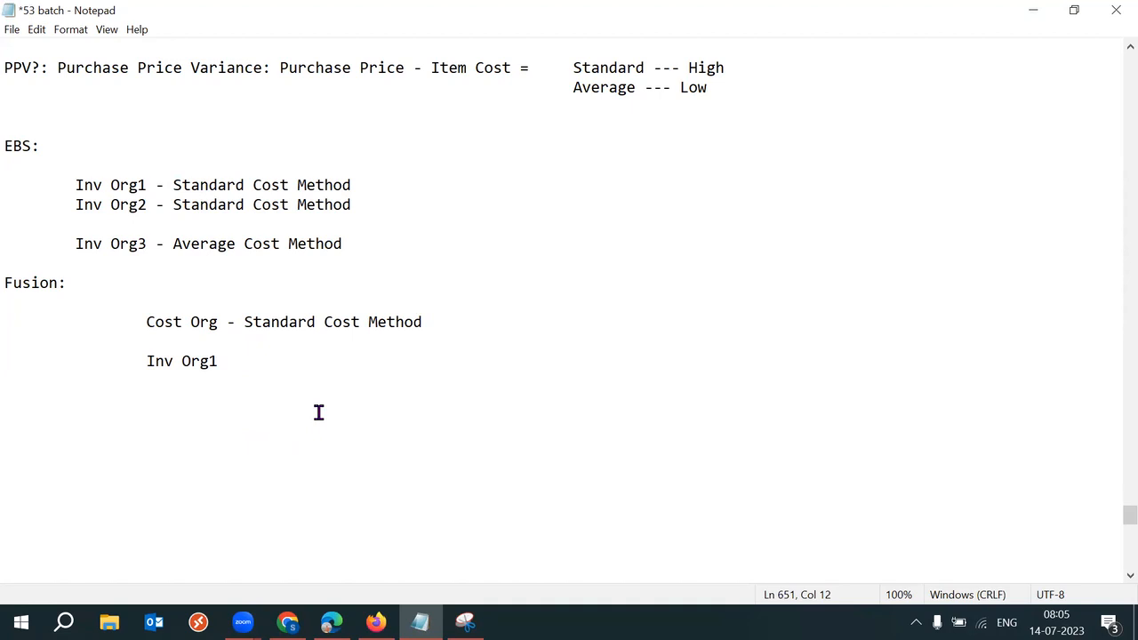
left_click(132, 361)
key("Tab")
left_click(327, 362)
key("Return")
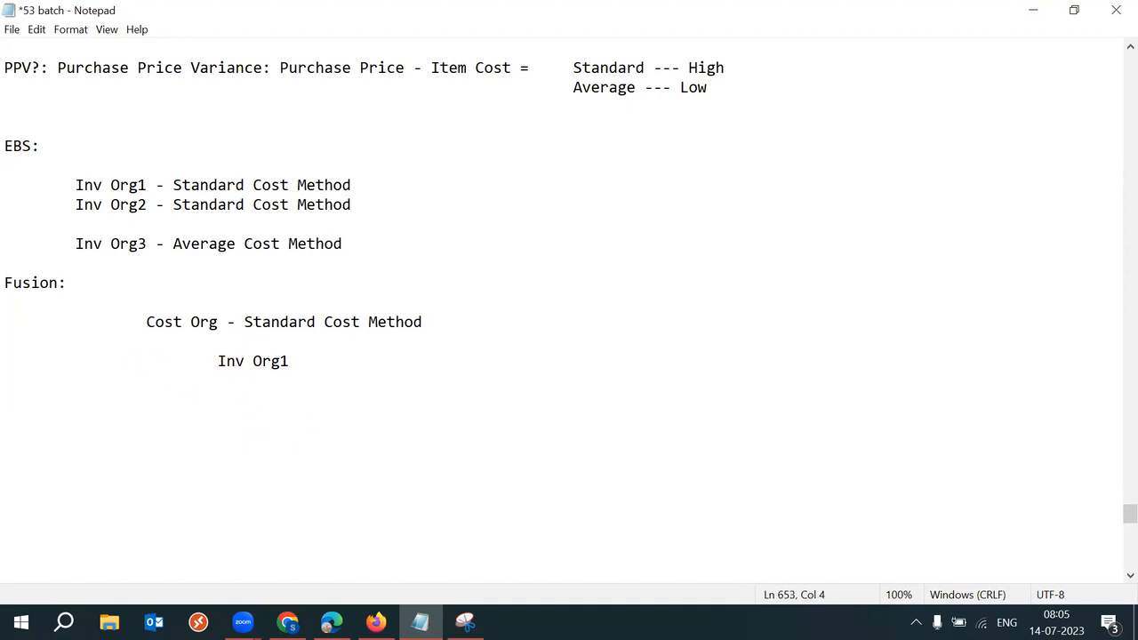
key("ctrl+v")
key("Delete")
left_click_drag(202, 365, 321, 384)
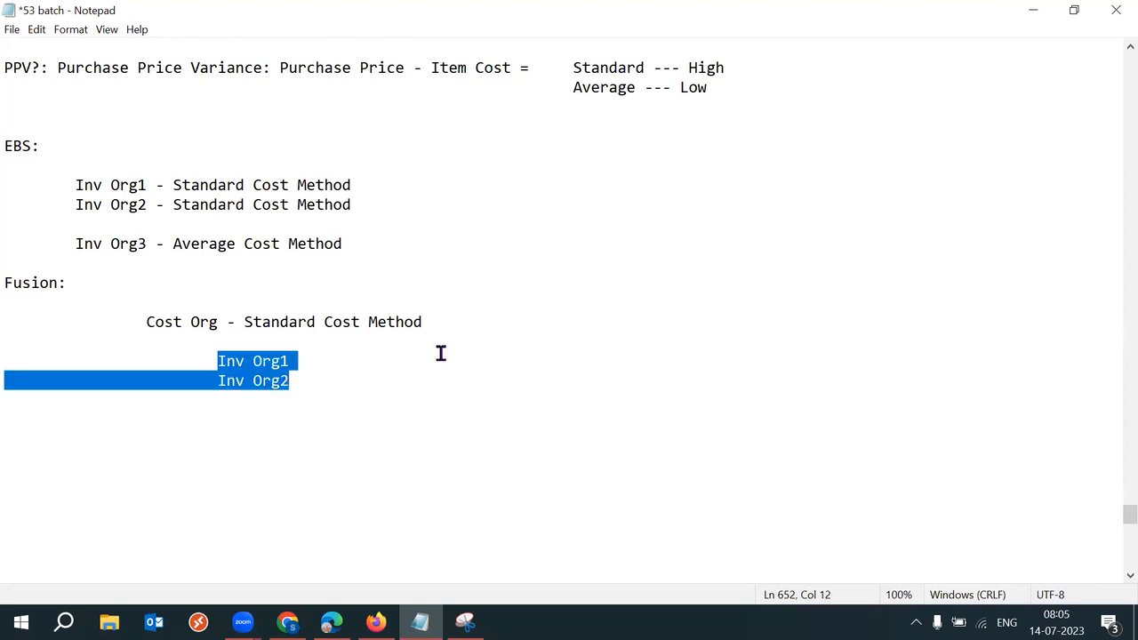
left_click_drag(130, 322, 224, 324)
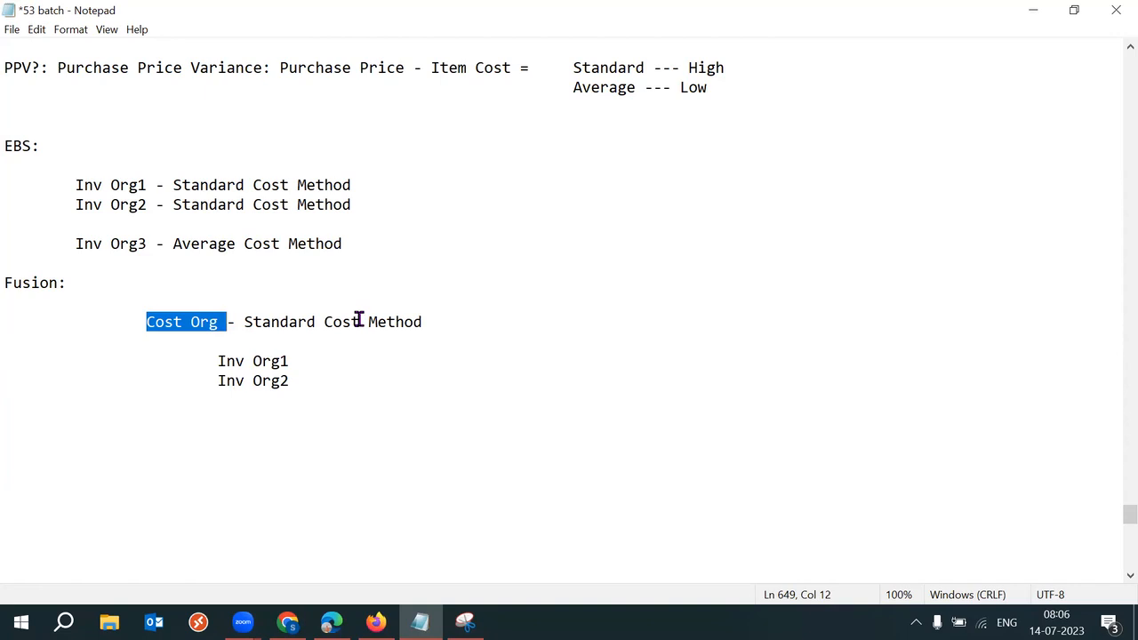
left_click_drag(435, 321, 296, 383)
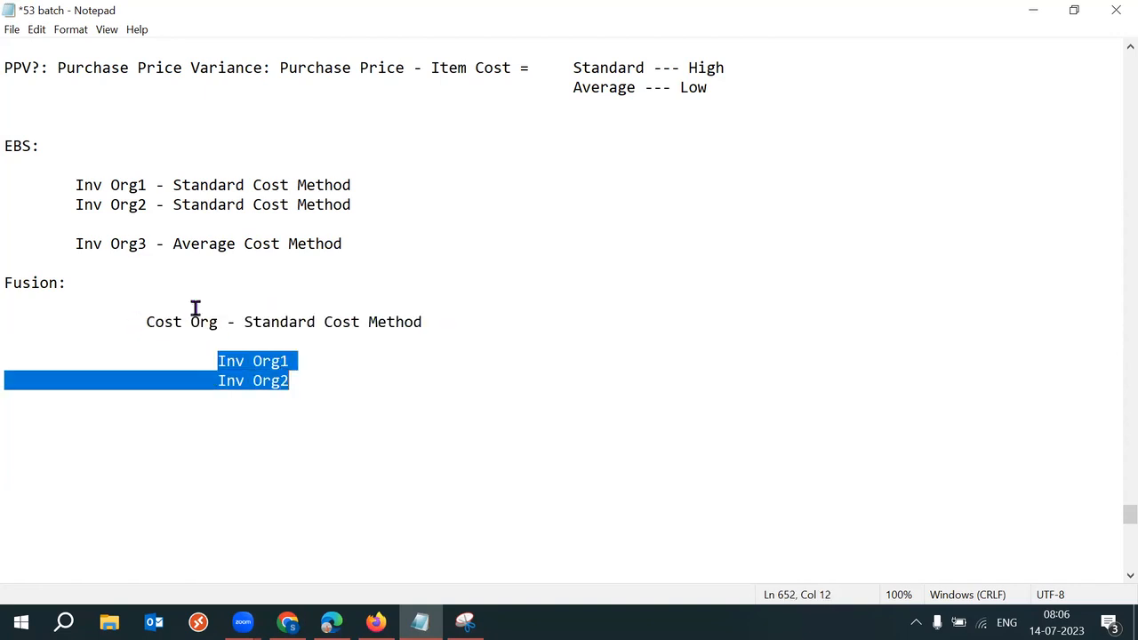
left_click_drag(73, 185, 153, 206)
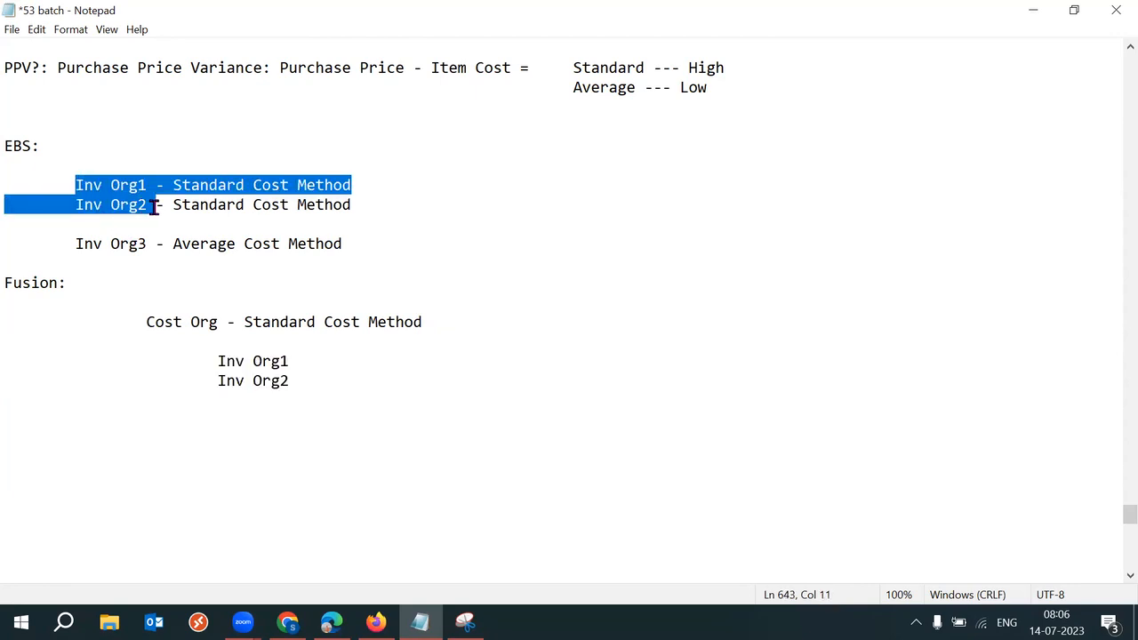
left_click(364, 217)
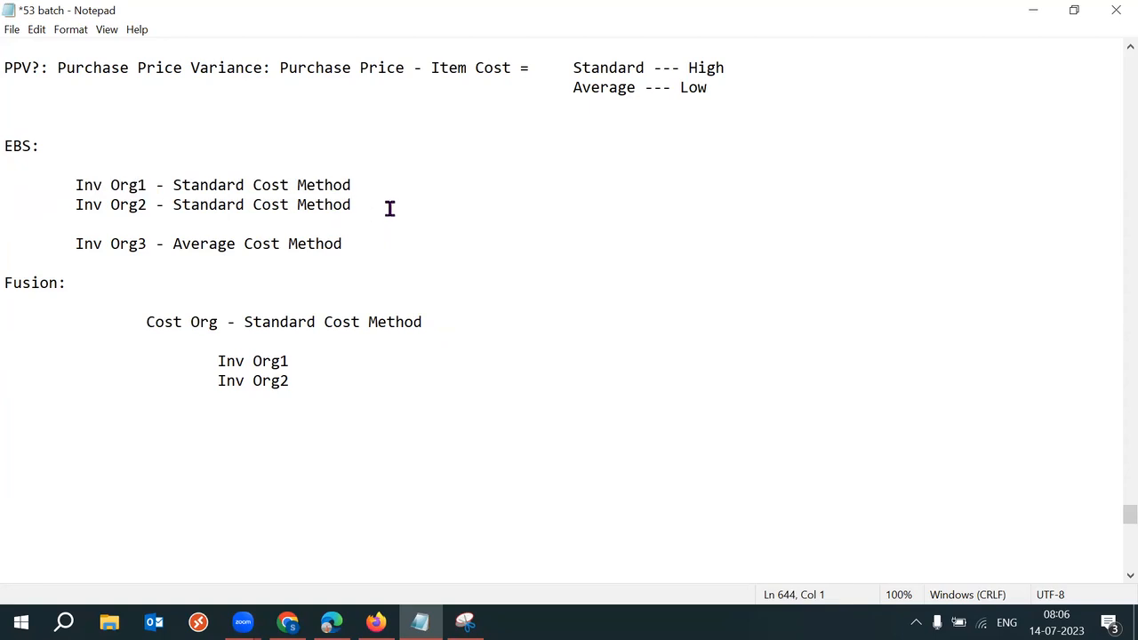
Step: Add 'Inv Org4 - Standard' to the EBS list and Inv Org4 under Fusion's standard cost org
key("Return")
type("Inv Org4 - Standard")
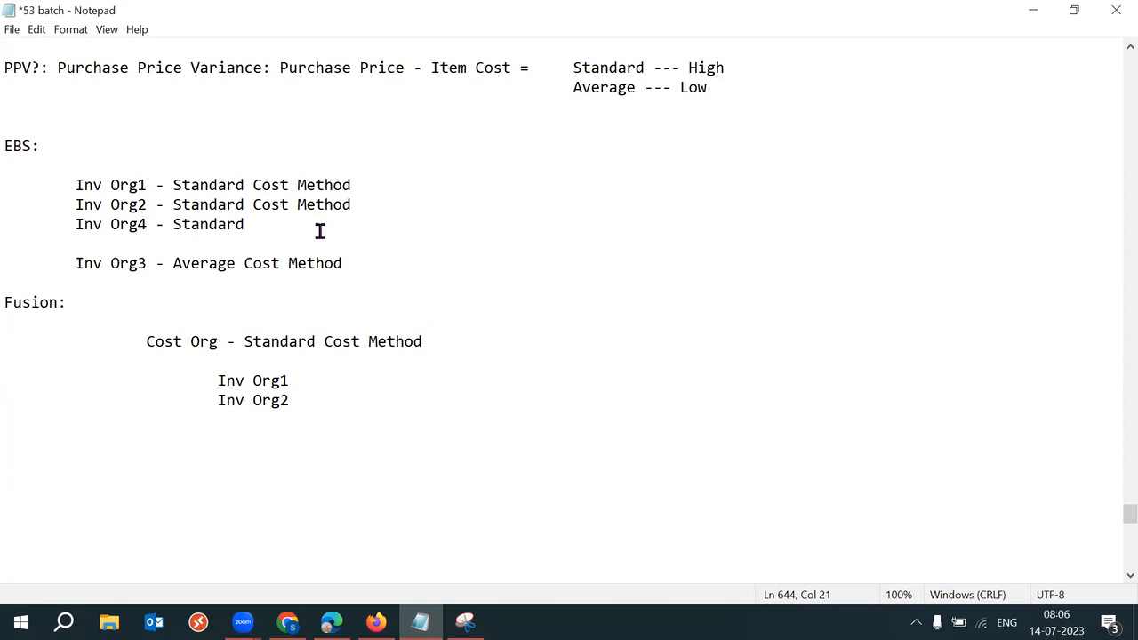
left_click_drag(157, 226, 73, 226)
key("ctrl+c")
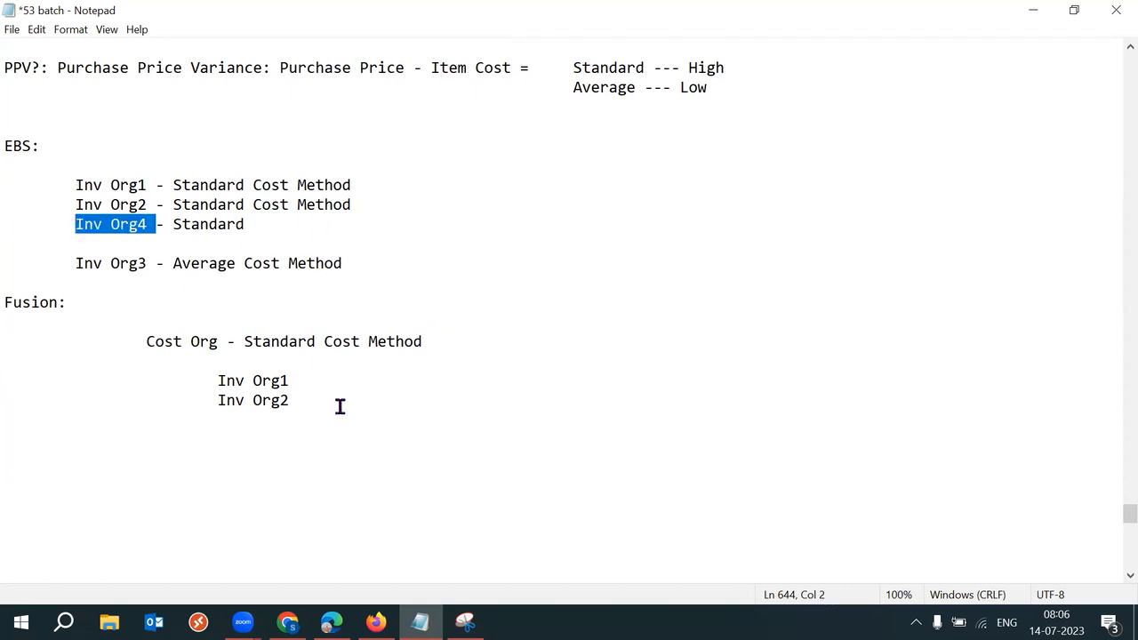
left_click(312, 407)
key("Return")
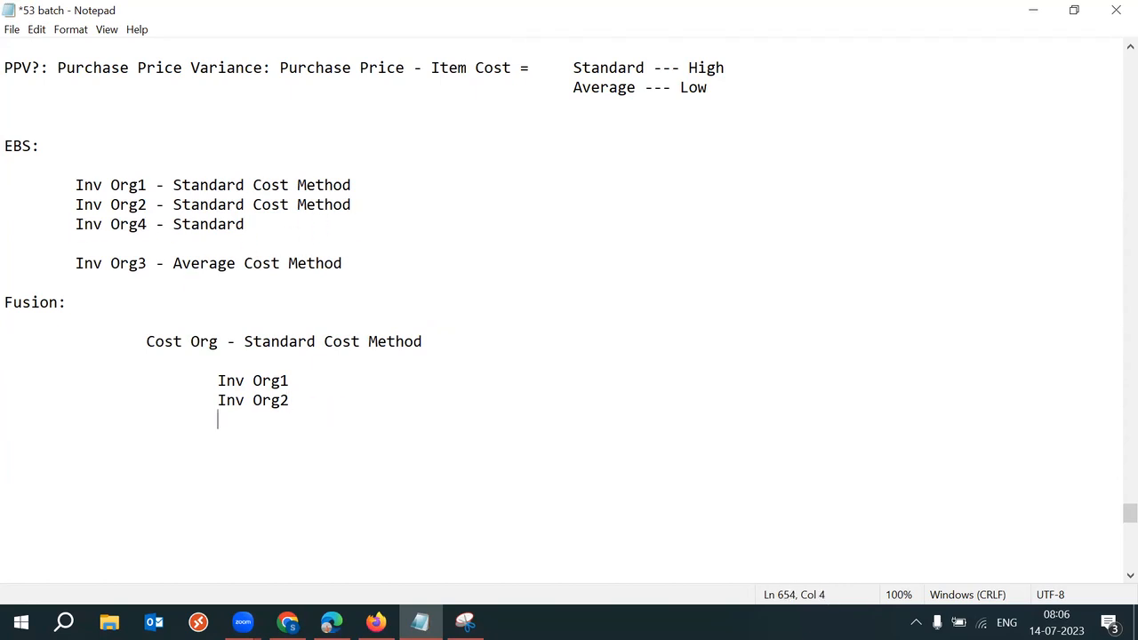
key("ctrl+v")
Step: Type 'Cost Org - Average Cost Method' as a second column beside the standard cost org
left_click(75, 263)
left_click(166, 265, "shift")
left_click(433, 341)
key("Tab")
key("Tab")
type("S")
key("BackSpace")
type("Cost")
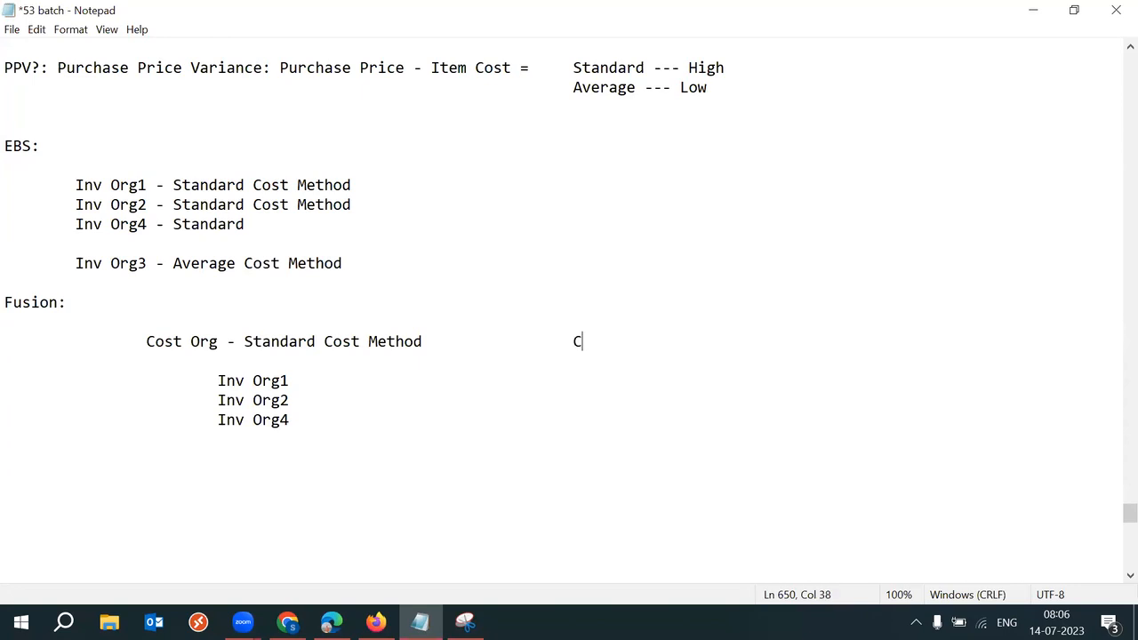
type(" Org - Average")
type(" Cost ")
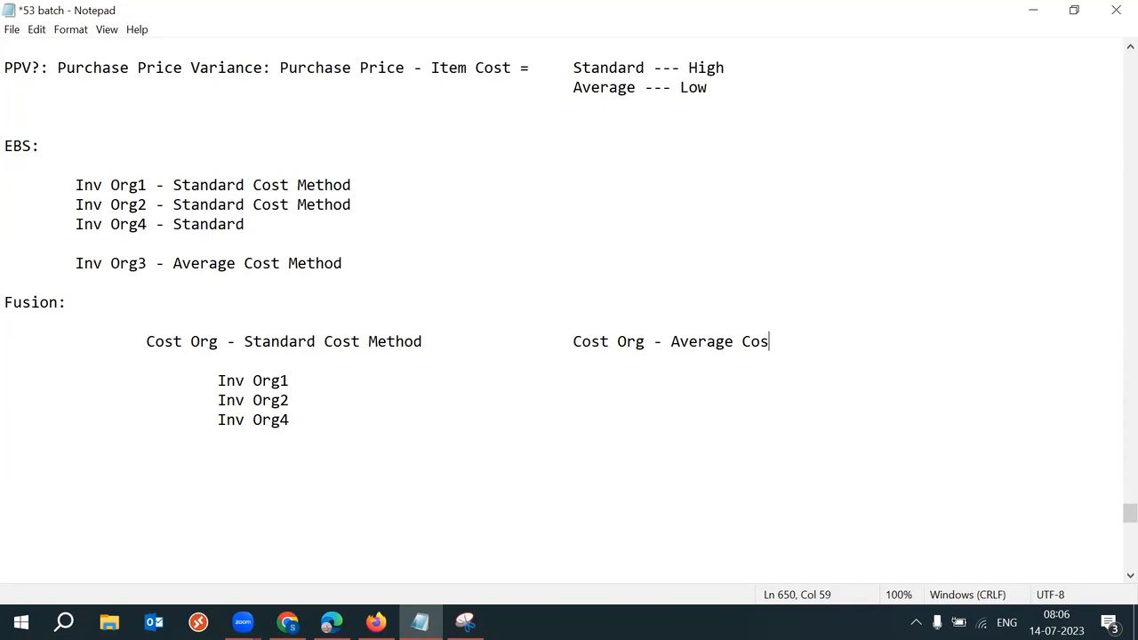
type("Method")
key("BackSpace")
key("BackSpace")
type("hod")
Step: Copy Inv Org3 from the EBS list and paste it under the average cost org
left_click_drag(157, 265, 71, 265)
key("ctrl+c")
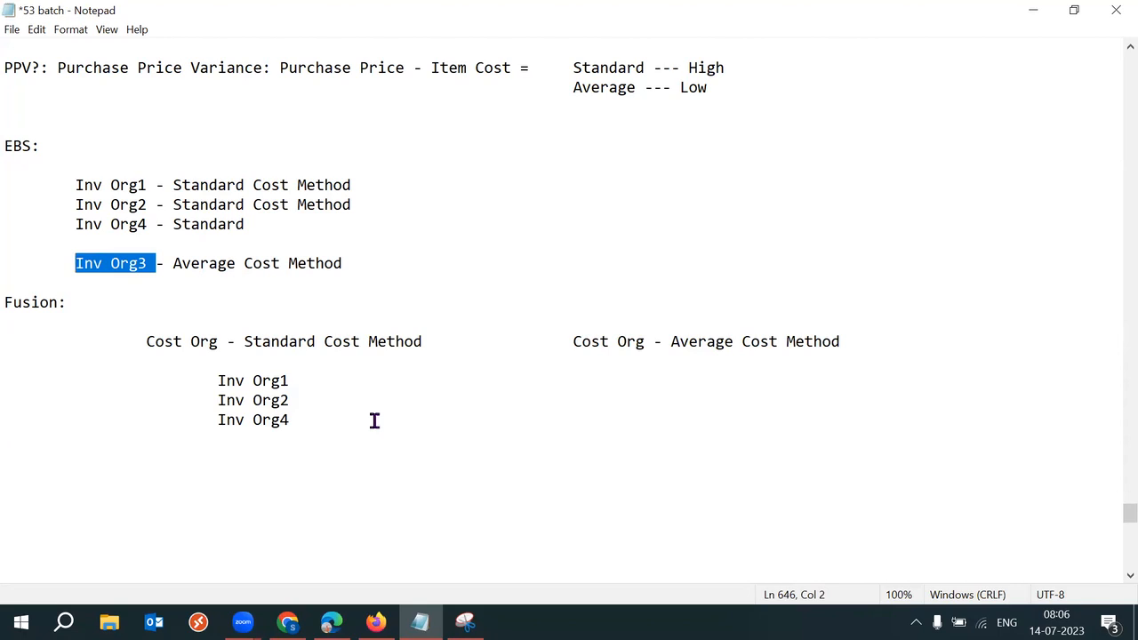
left_click_drag(329, 401, 326, 388)
left_click(334, 375)
key("Tab")
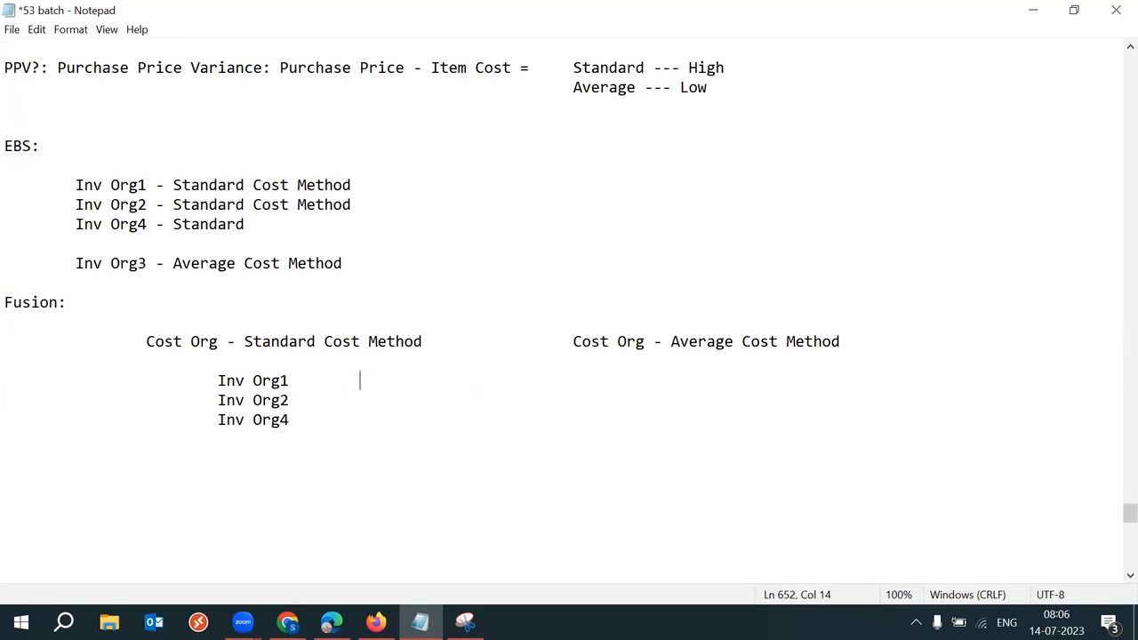
key("ctrl+v")
Step: Start a new 'Inv Org5' entry below Inv Org3 in the EBS list
left_click(381, 267)
key("Return")
key("Return")
type("Inv Ogt")
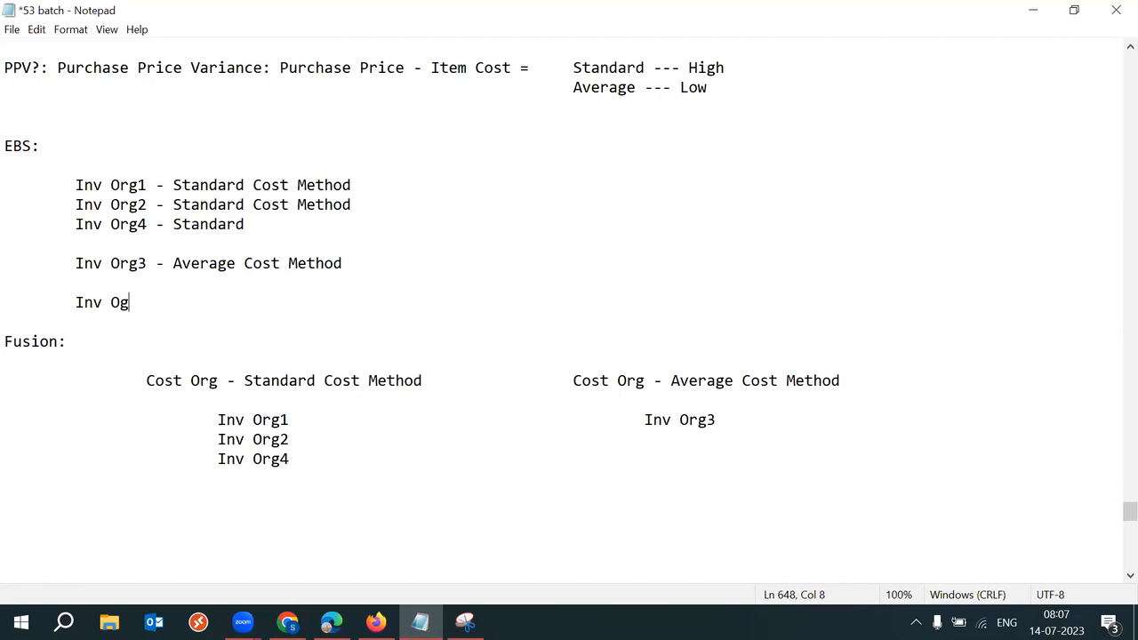
key("BackSpace")
type("rg5 -")
left_click_drag(148, 302, 73, 304)
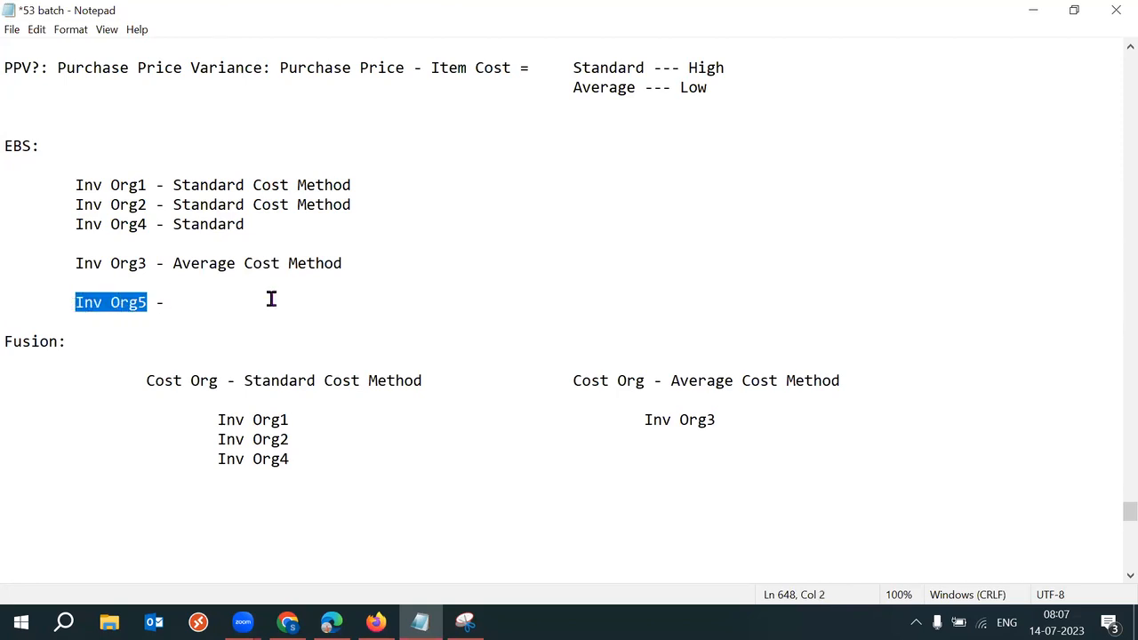
left_click(193, 299)
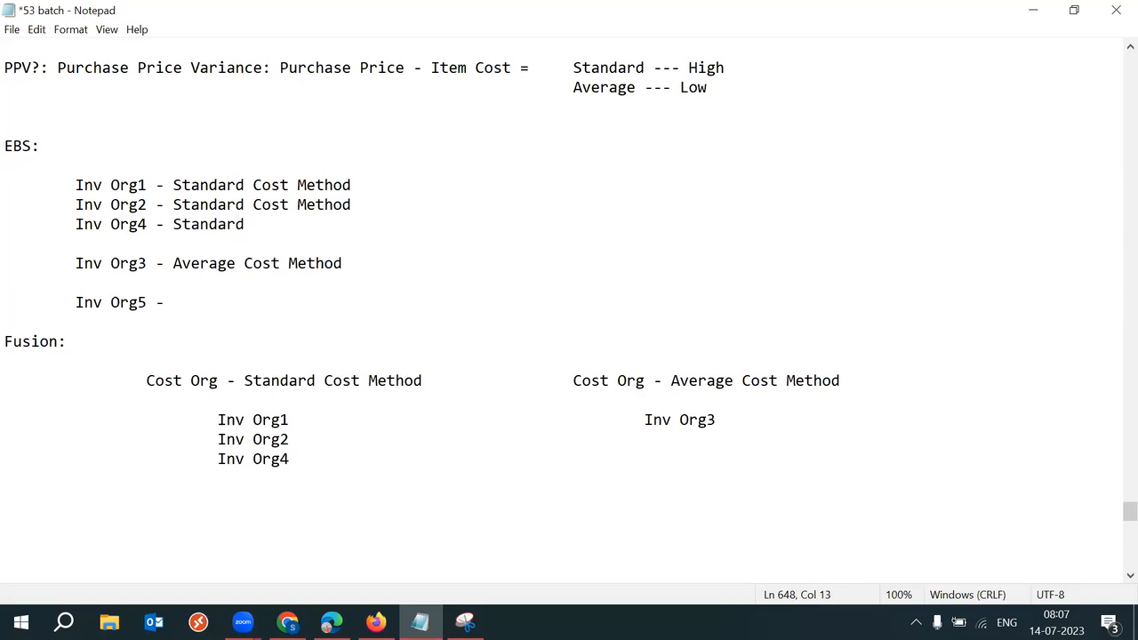
left_click_drag(68, 305, 148, 304)
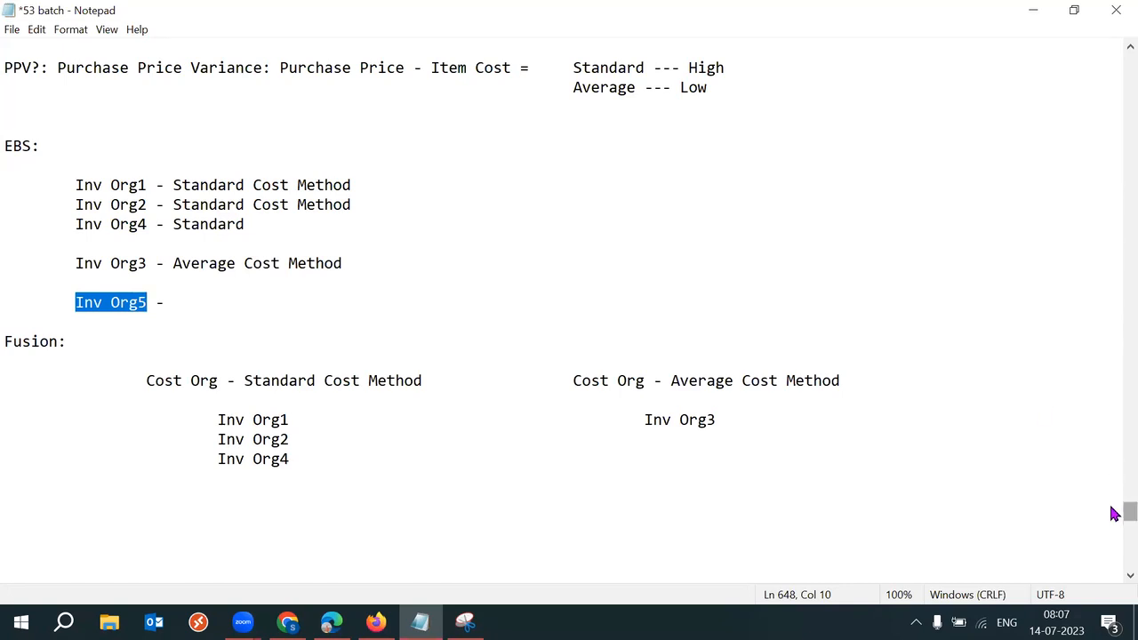
Step: Review the PPV note: High variance for Standard, Low for Average
scroll(1114, 514, "up", 1)
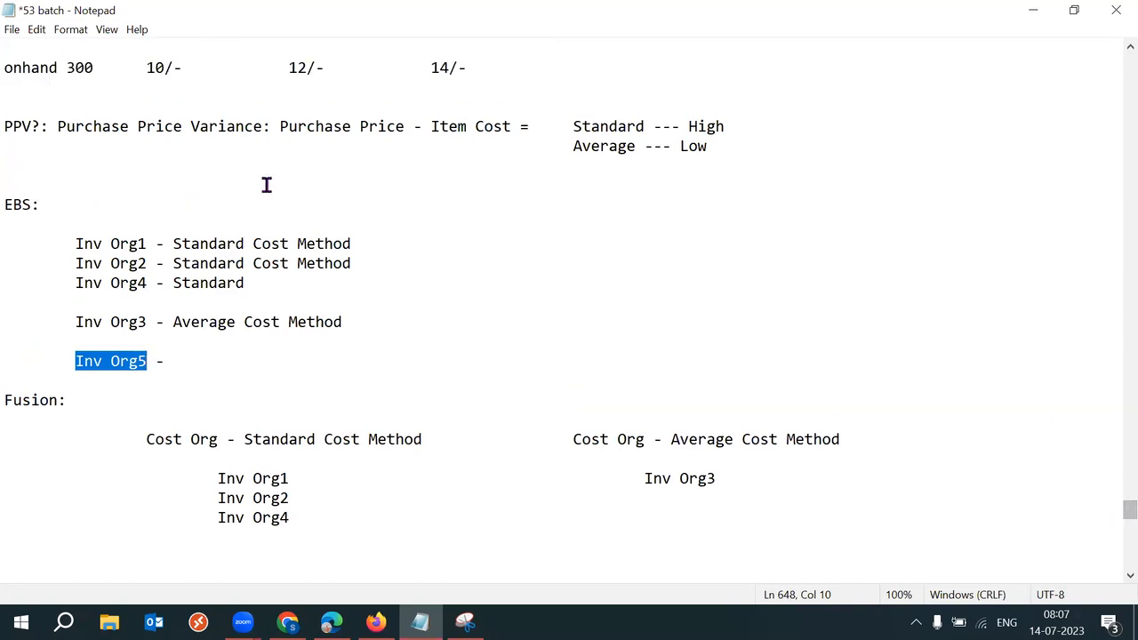
left_click_drag(40, 127, 5, 127)
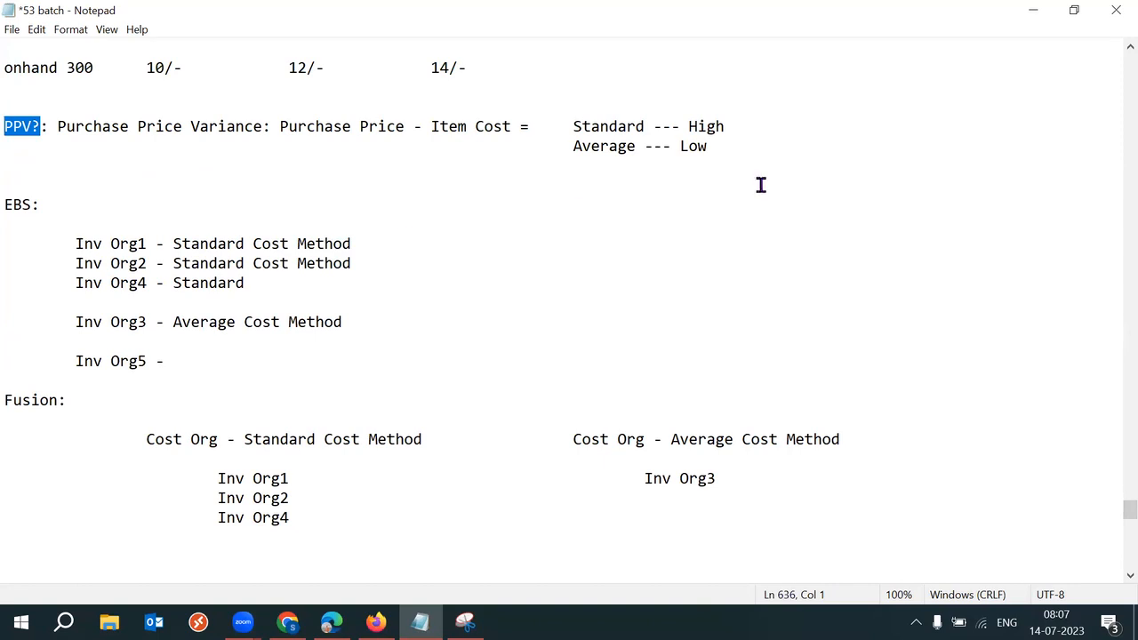
left_click_drag(678, 148, 714, 146)
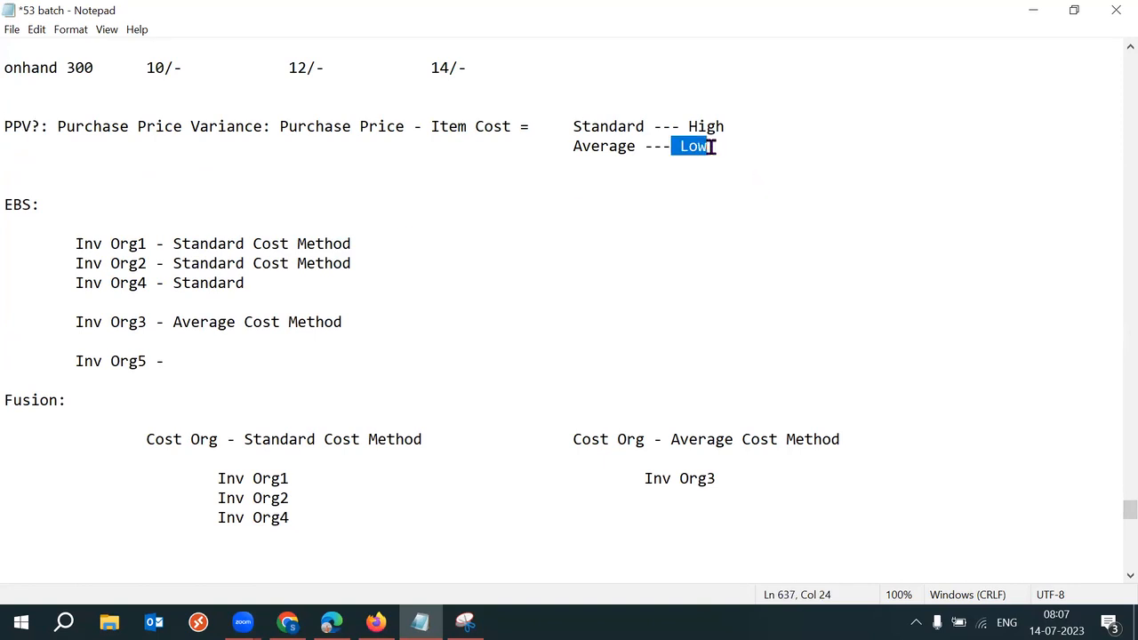
double_click(576, 146)
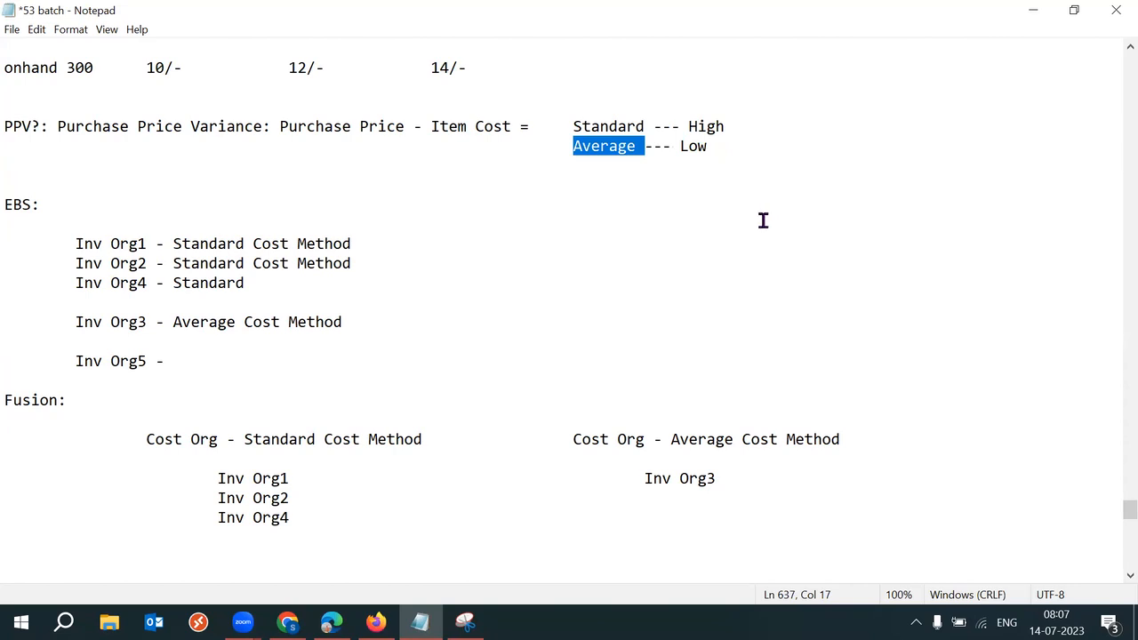
double_click(694, 126)
left_click_drag(574, 126, 635, 126)
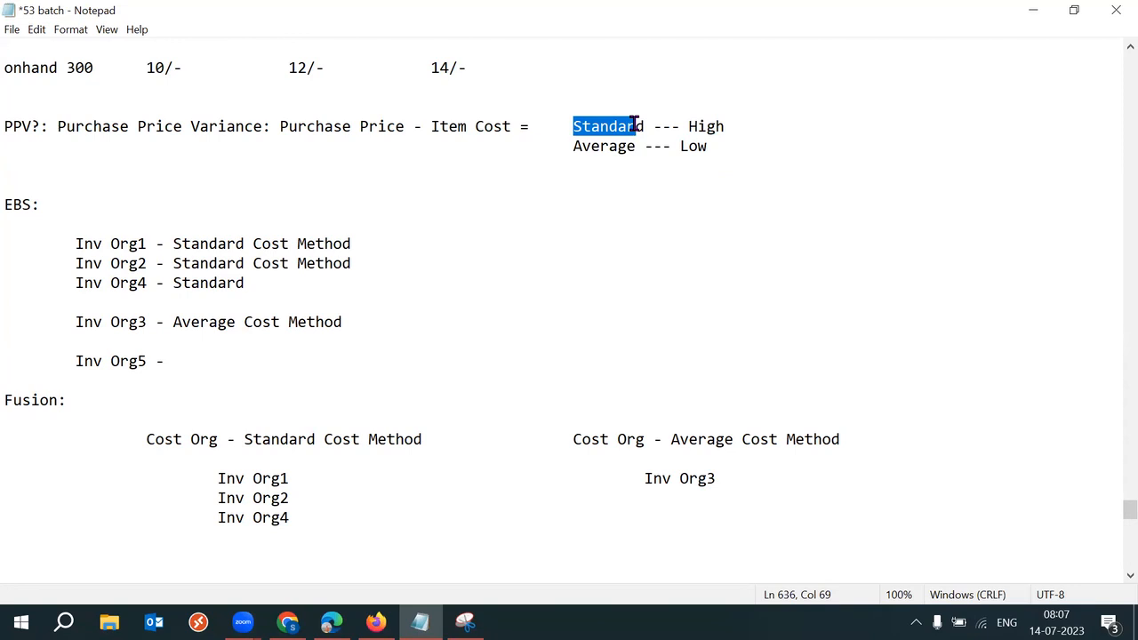
Step: Complete the EBS entry as 'Inv Org5 - Average'
left_click_drag(71, 360, 143, 360)
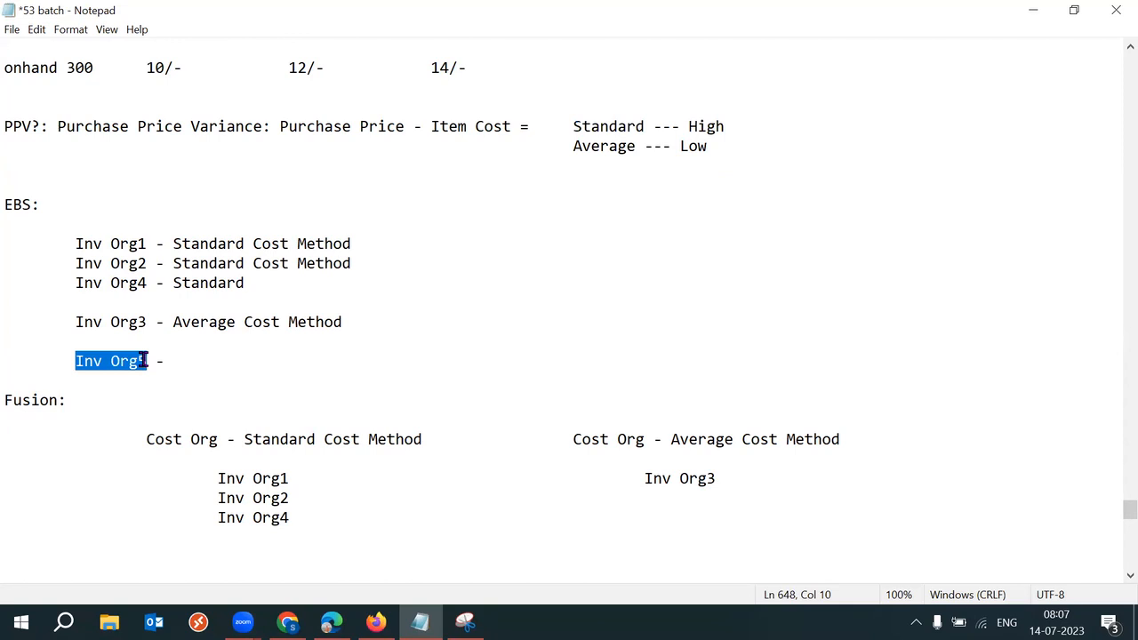
left_click_drag(156, 360, 262, 359)
left_click(191, 353)
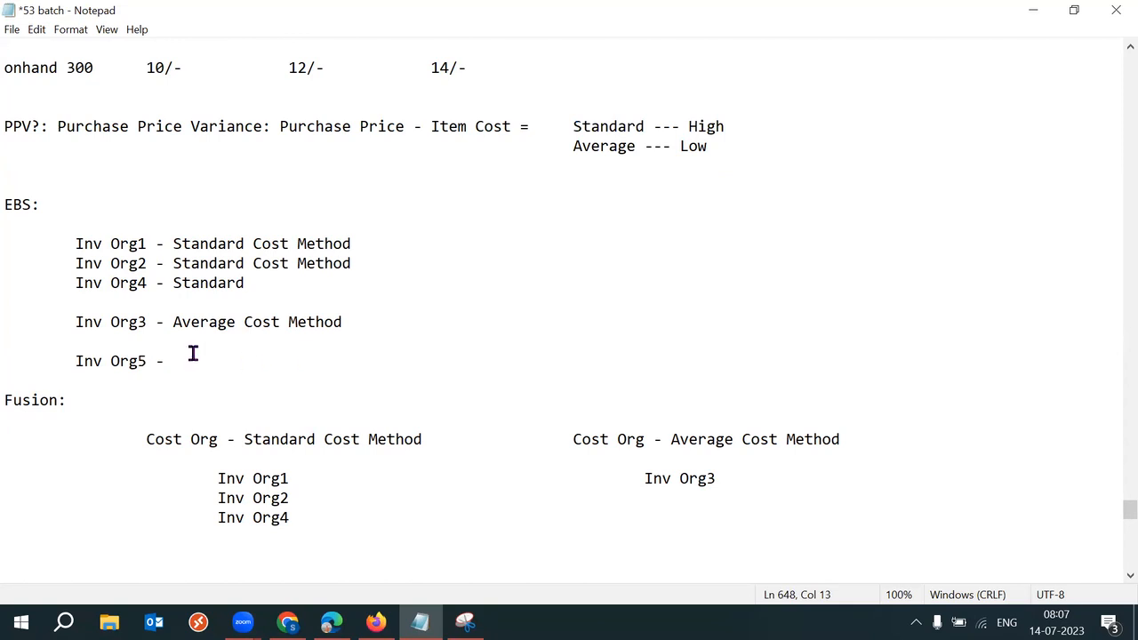
type("Average")
Step: Type Inv Org5 in the Average column under Fusion, below Inv Org3
left_click_drag(148, 361, 75, 362)
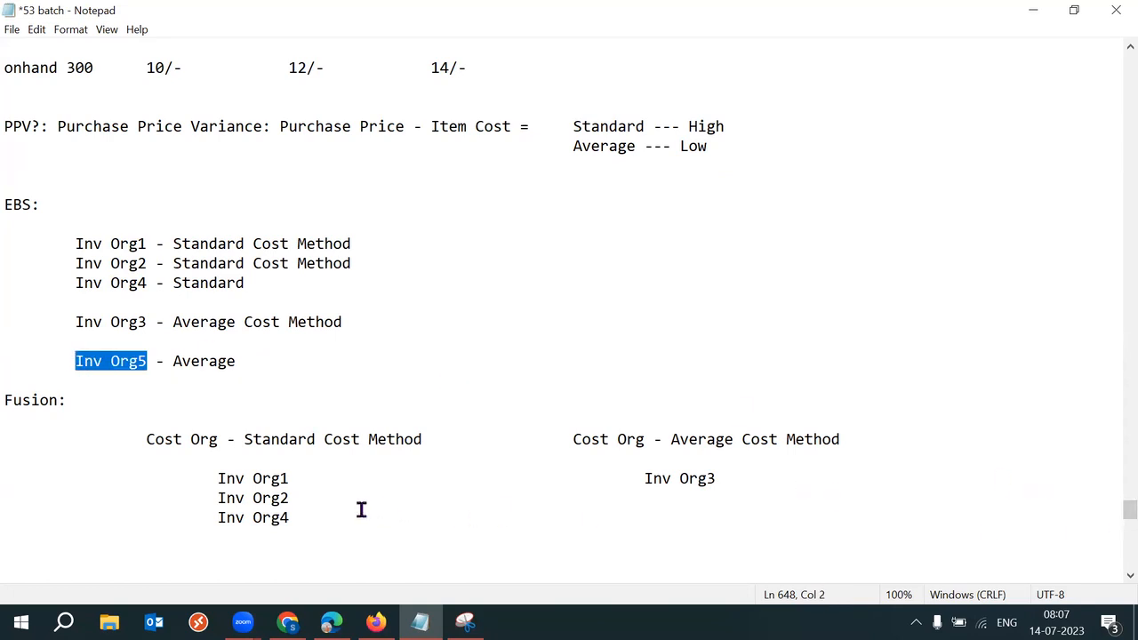
left_click(320, 495)
key("Tab")
key("Tab")
key("Tab")
key("Tab")
key("Tab")
key("Tab")
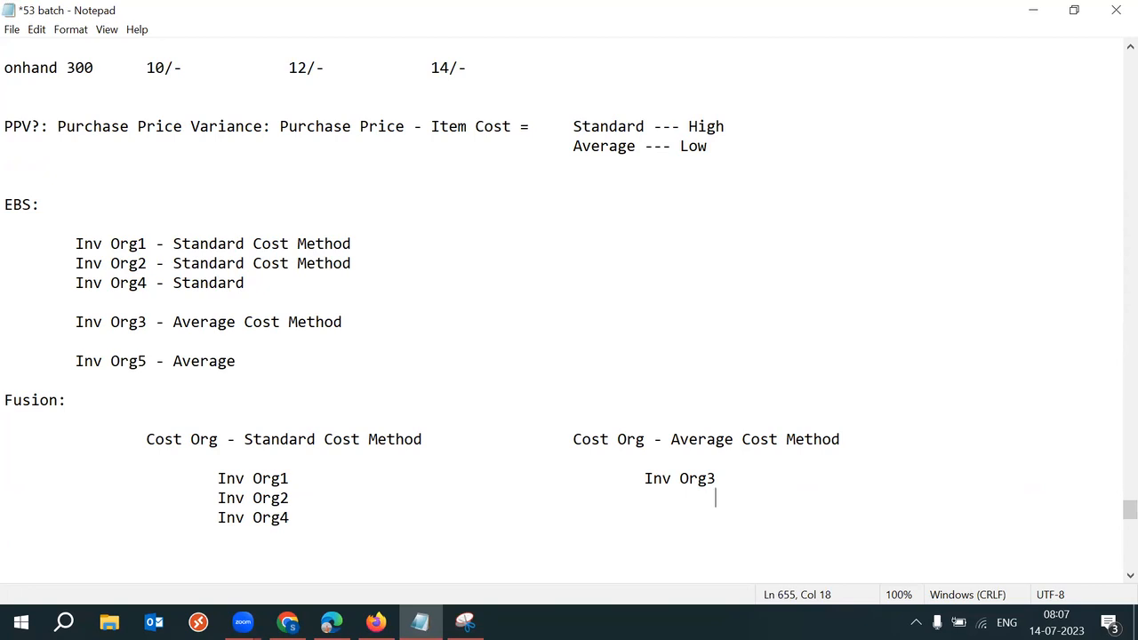
key("BackSpace")
type("Inv Org5")
scroll(1113, 523, "down", 2)
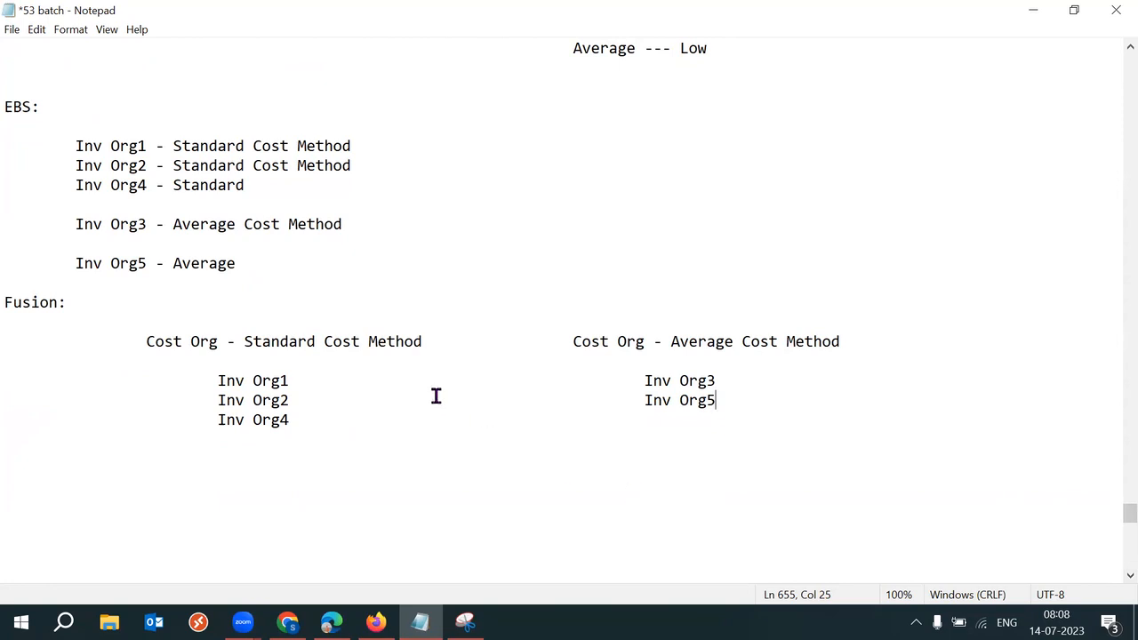
left_click_drag(243, 345, 330, 343)
left_click_drag(672, 343, 733, 343)
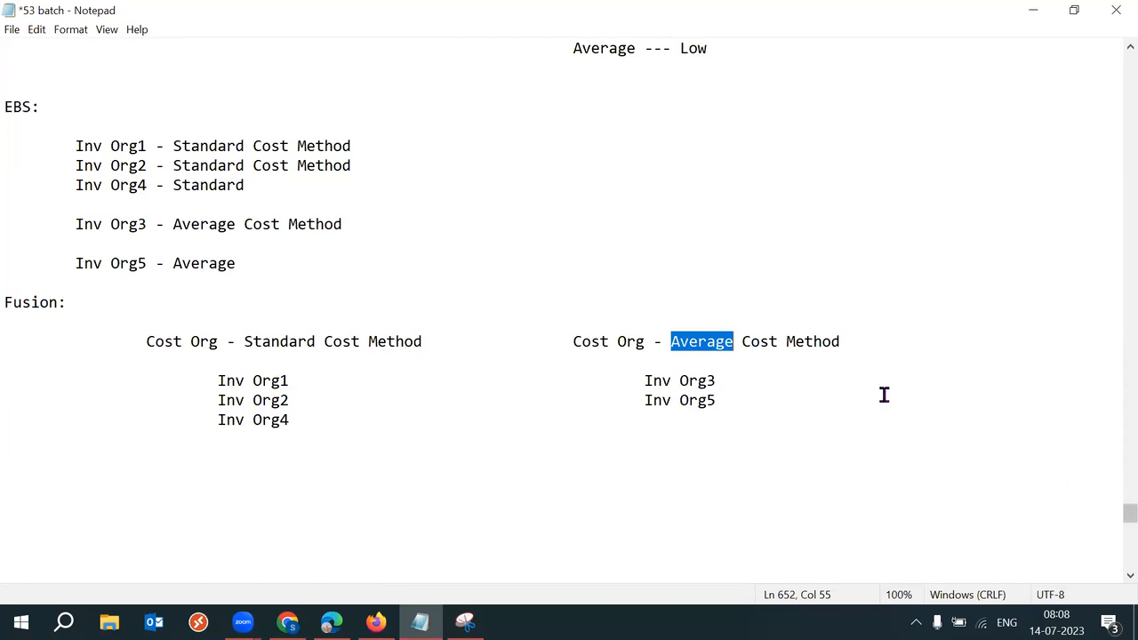
left_click_drag(66, 146, 149, 146)
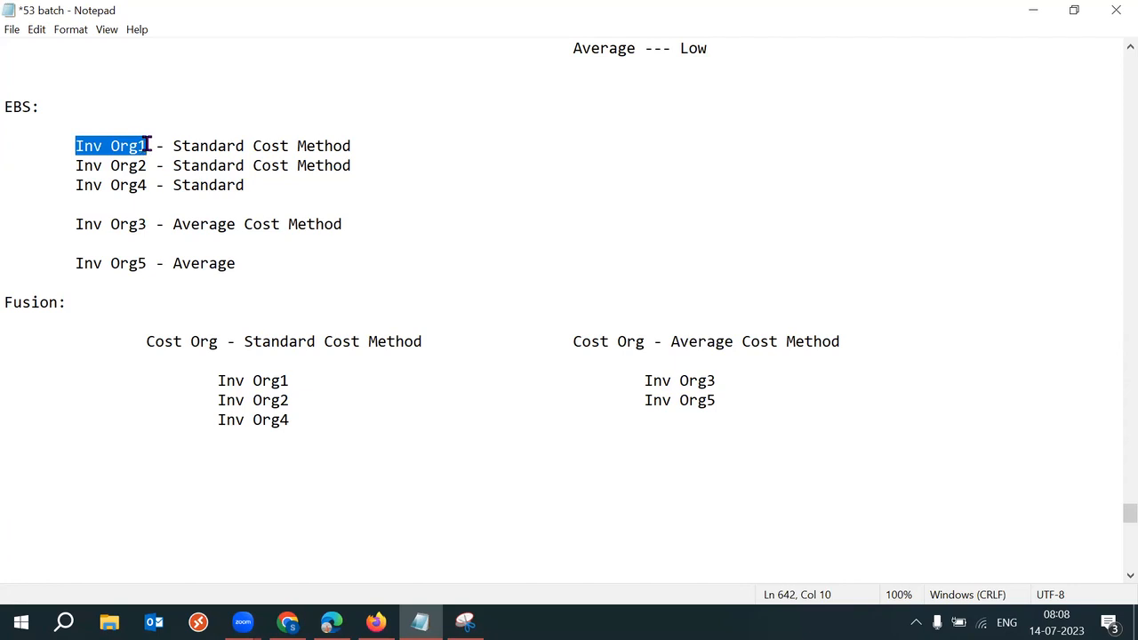
left_click_drag(214, 381, 289, 380)
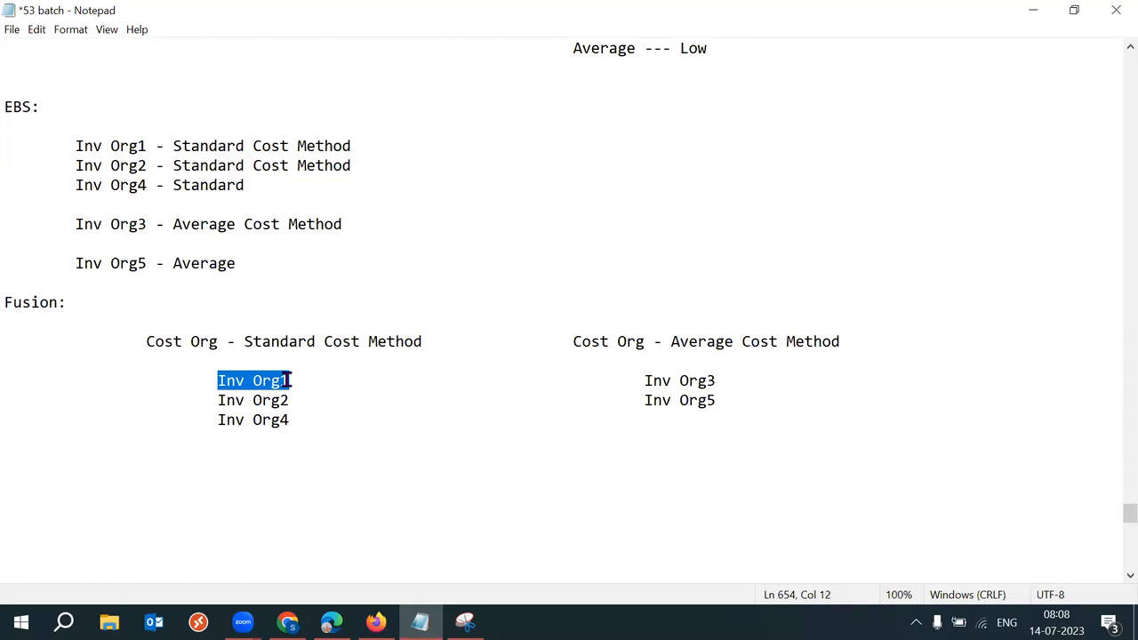
left_click_drag(245, 343, 318, 347)
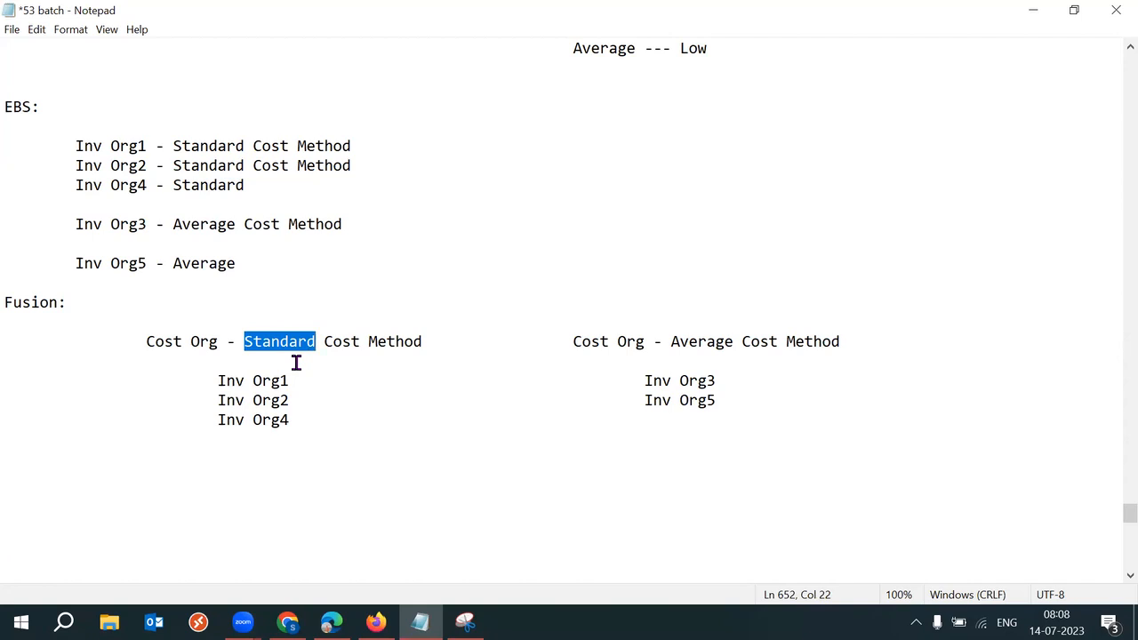
left_click_drag(644, 383, 719, 380)
left_click_drag(671, 341, 733, 342)
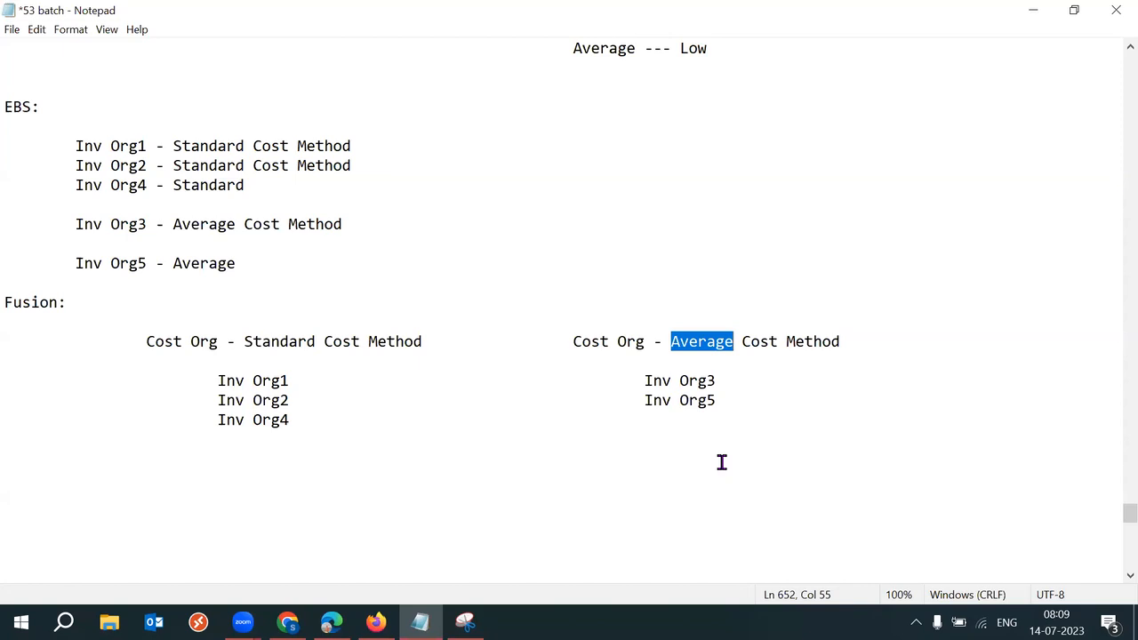
Step: Insert a placeholder 'ItemA' line under Fusion:, above the cost org headings
left_click(112, 324)
key("Return")
key("Return")
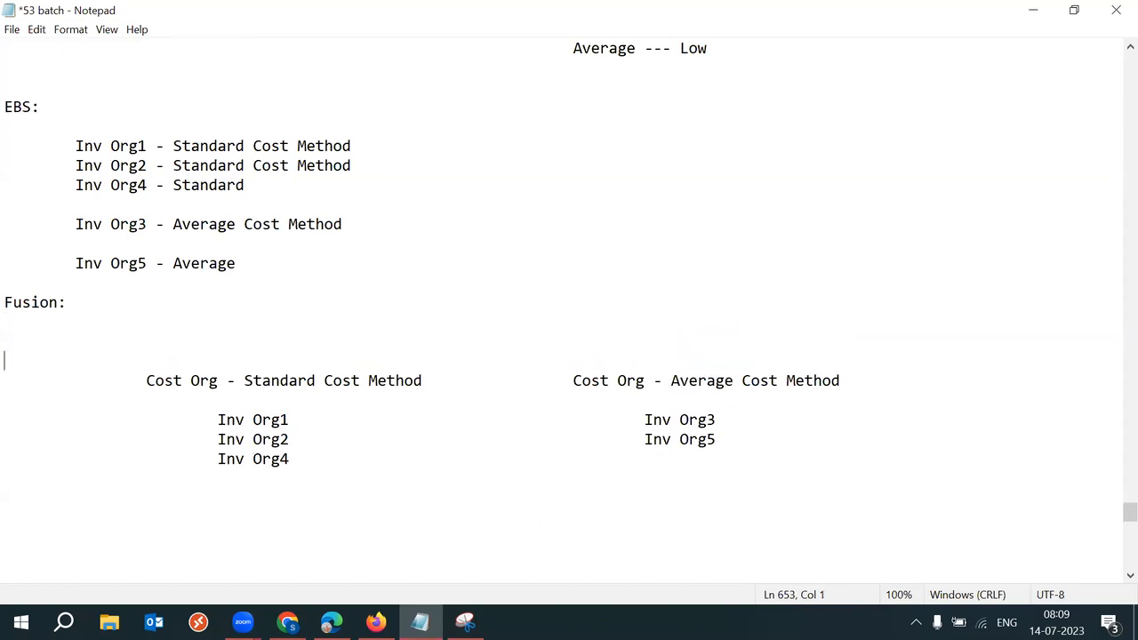
key("Up")
type("ItemA")
Step: Walk through ItemA, the Standard and Average Cost Method headings, and Inv Org1 and Inv Org3
left_click_drag(66, 348, 12, 345)
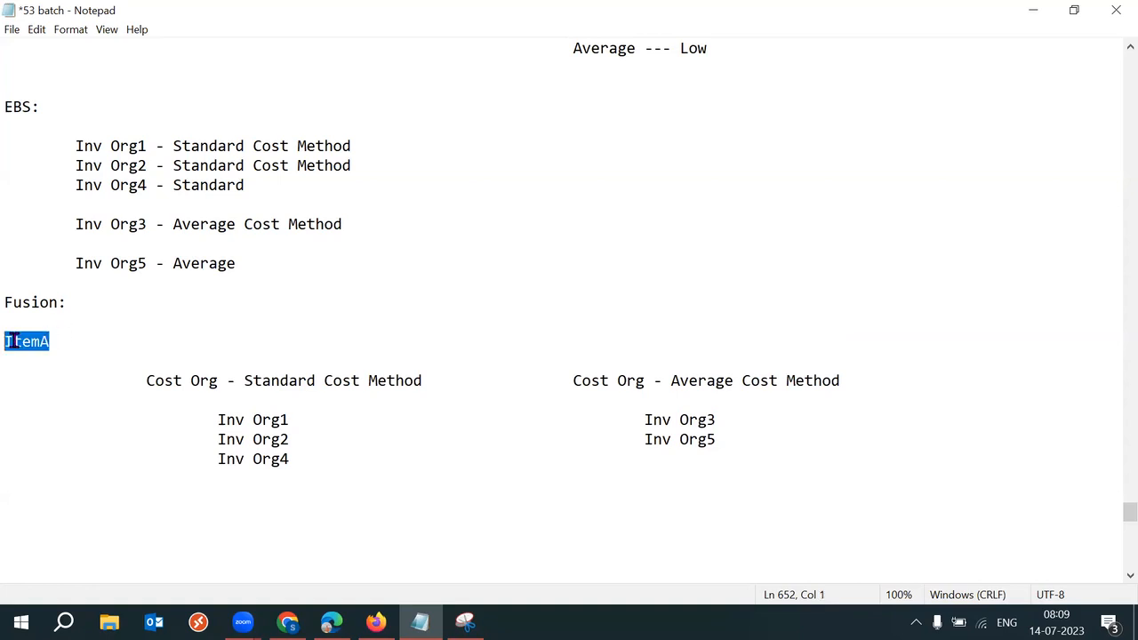
left_click_drag(203, 424, 299, 421)
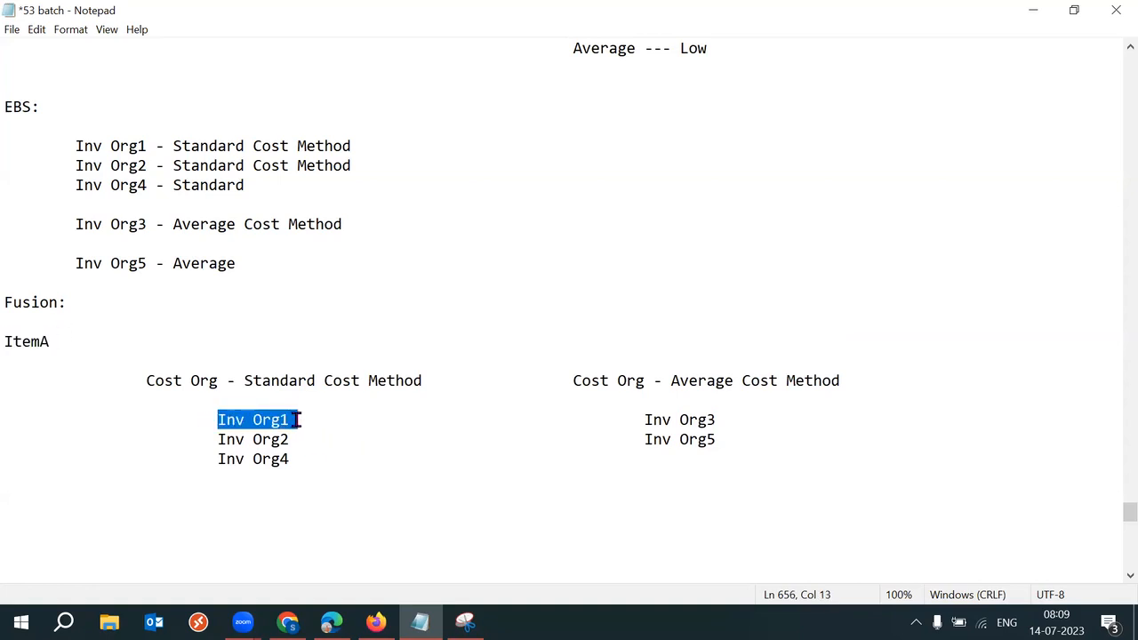
left_click_drag(244, 380, 353, 379)
left_click_drag(51, 342, 4, 341)
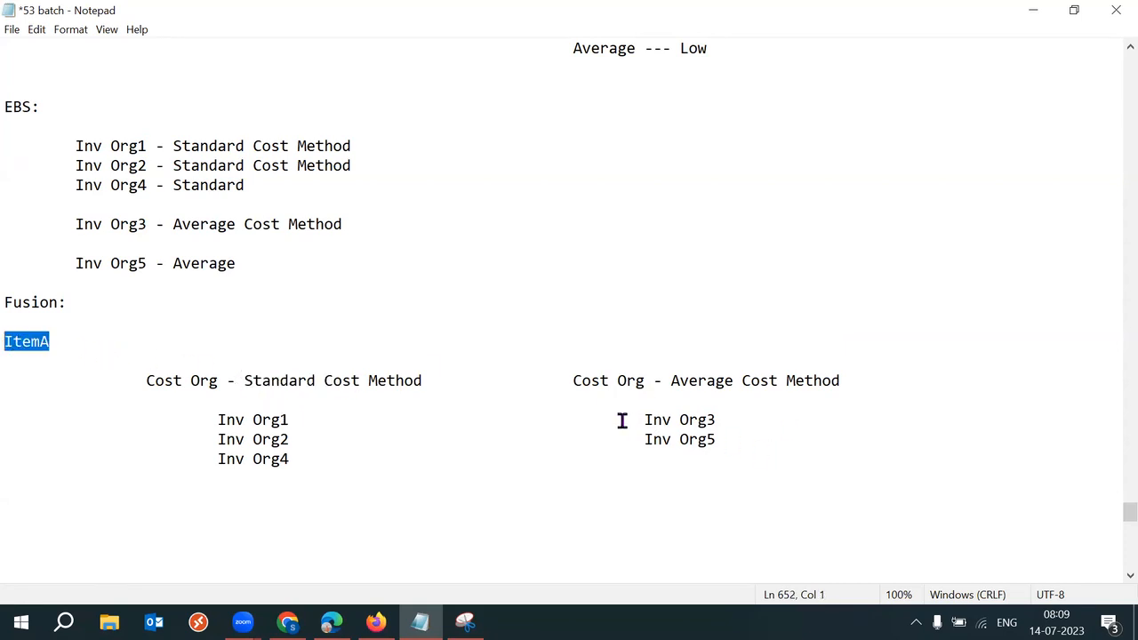
left_click_drag(624, 421, 719, 420)
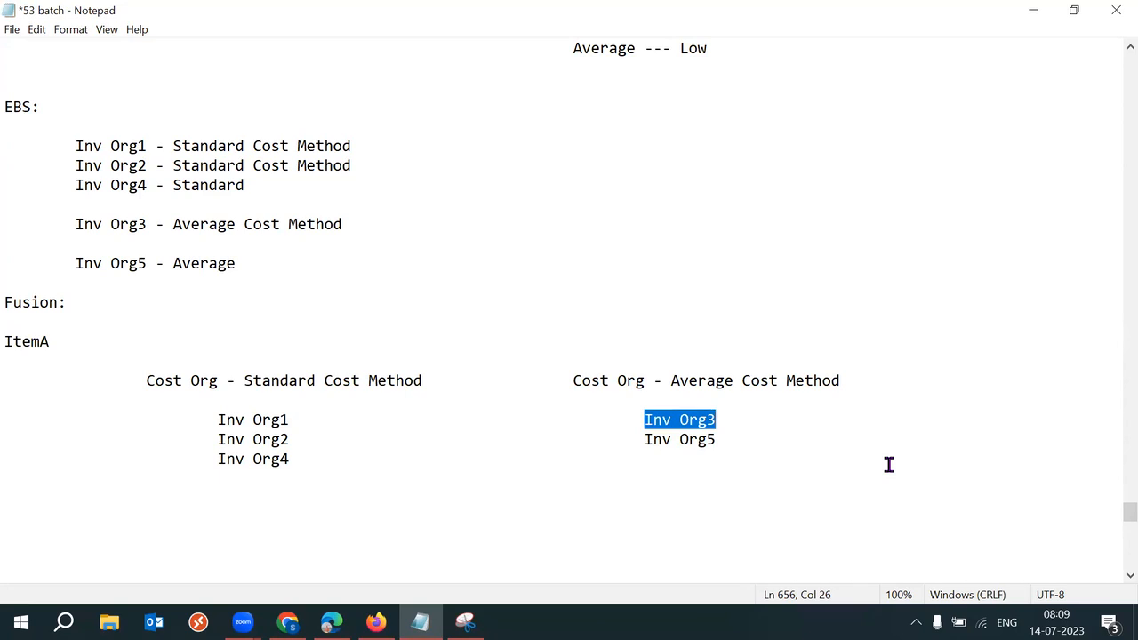
left_click_drag(674, 381, 846, 380)
left_click_drag(52, 338, 10, 341)
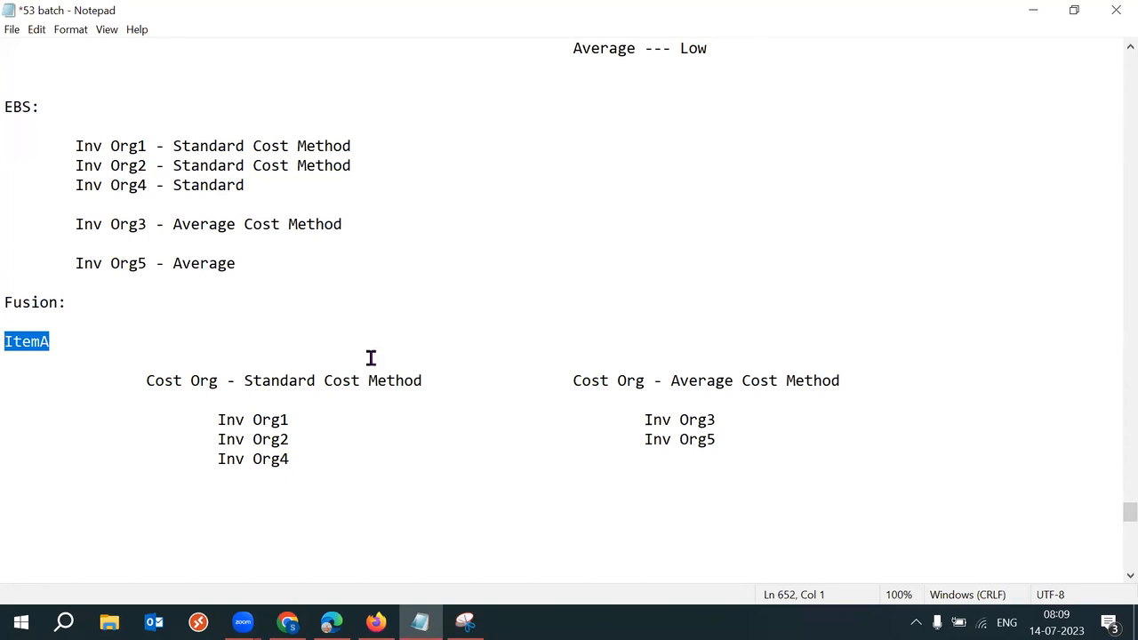
left_click_drag(195, 422, 293, 419)
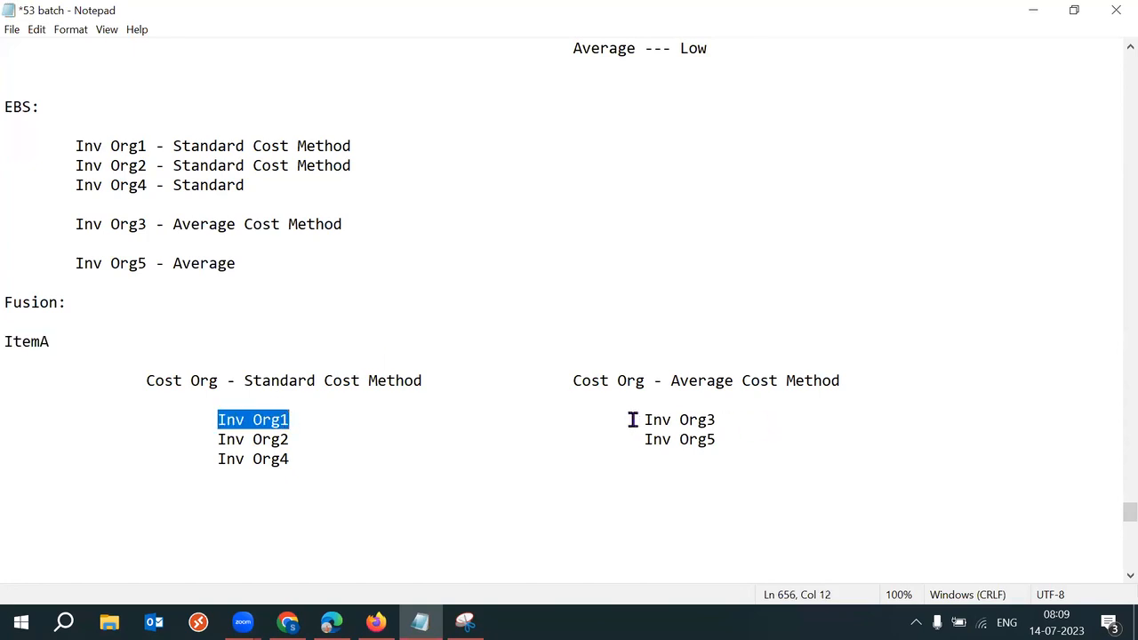
left_click_drag(633, 419, 737, 420)
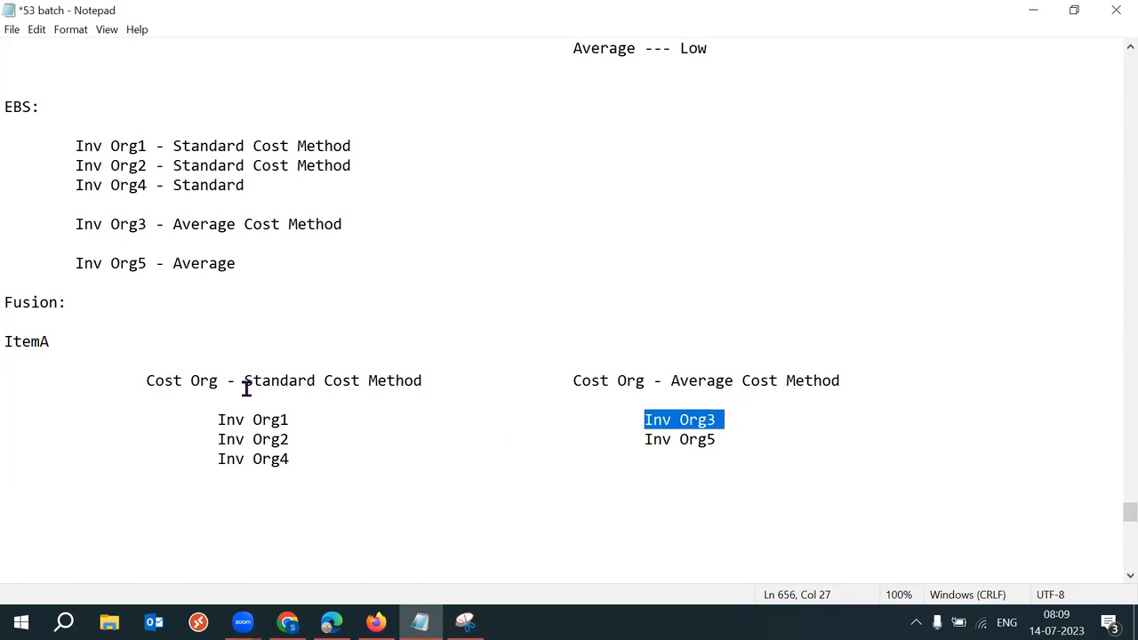
left_click_drag(58, 341, 10, 342)
left_click_drag(244, 380, 324, 381)
left_click_drag(670, 383, 818, 383)
left_click(774, 454)
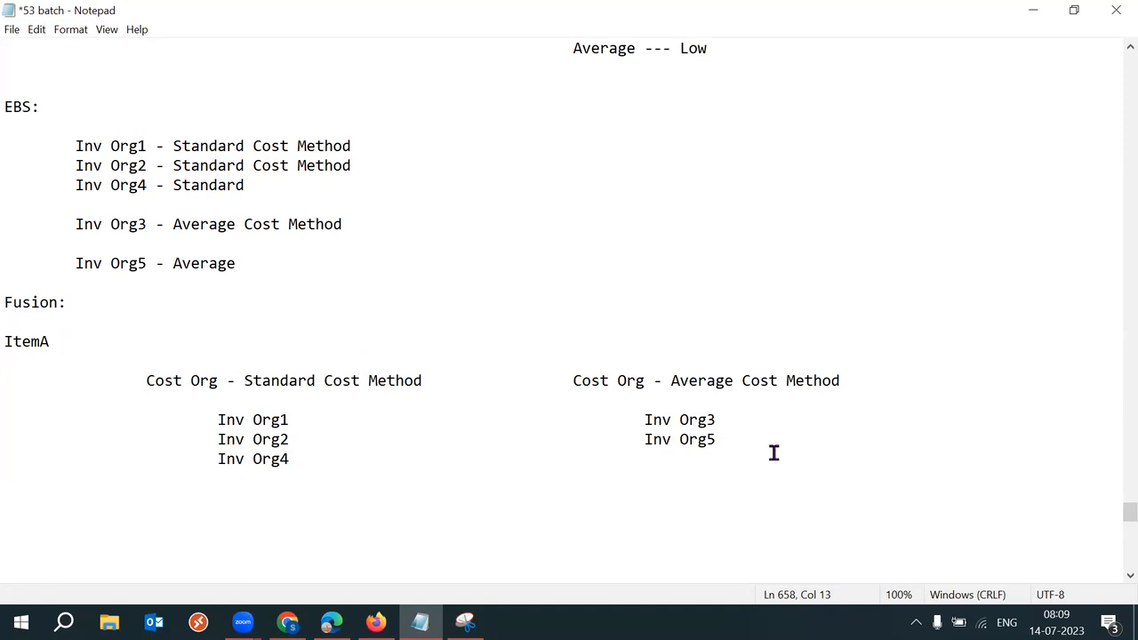
Step: Replace 'ItemA' with 'Cost Method - Cost Org Level'
left_click(69, 335)
left_click_drag(54, 342, 7, 341)
key("BackSpace")
type("Cost Method -")
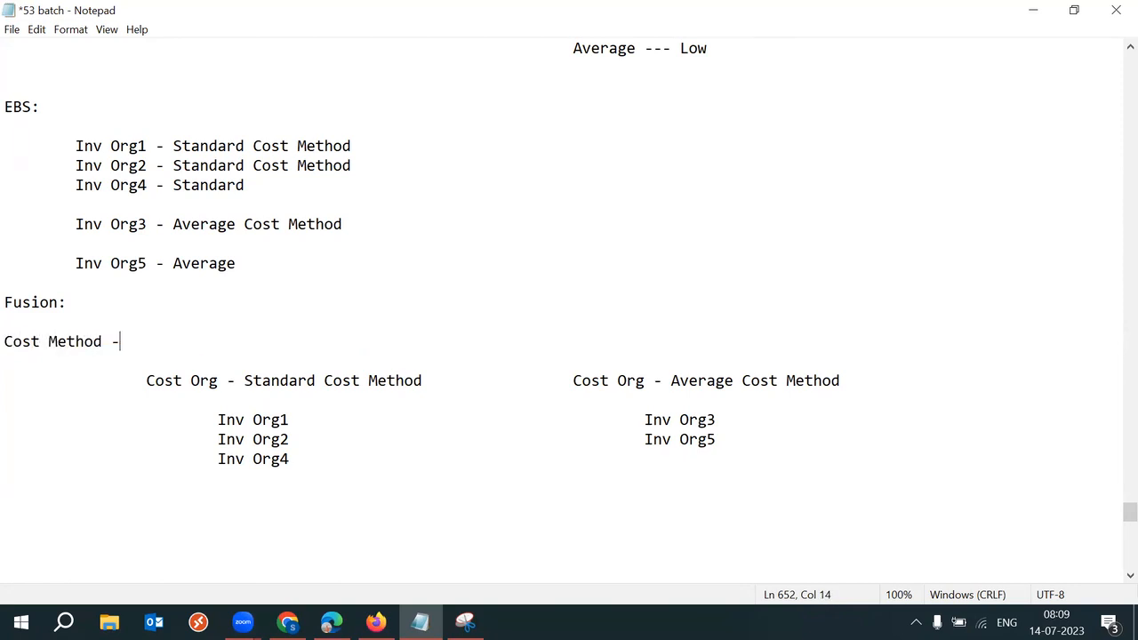
type(" Cost Org Level")
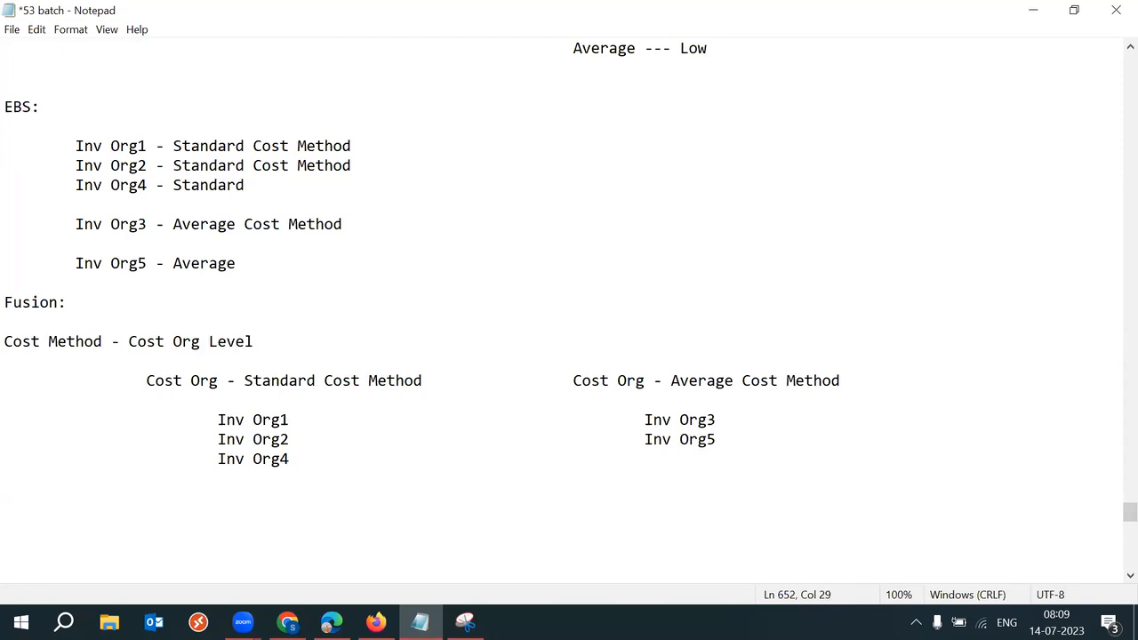
left_click_drag(283, 336, 12, 341)
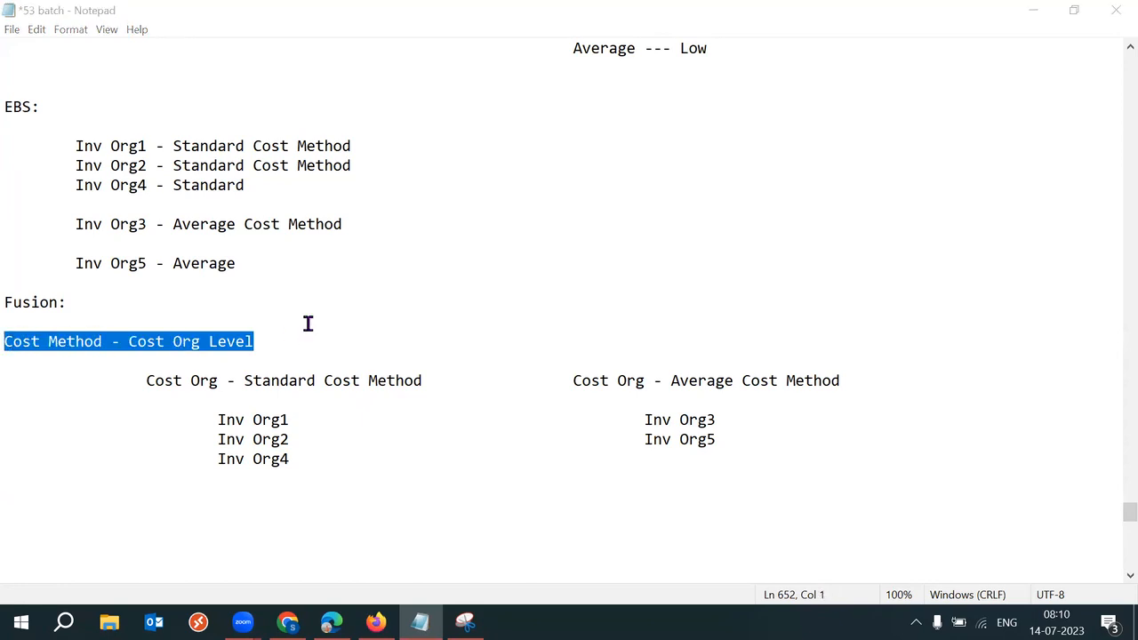
Step: Tidy the spacing after the 'Cost Method - Cost Org Level' line and copy it
left_click(133, 317)
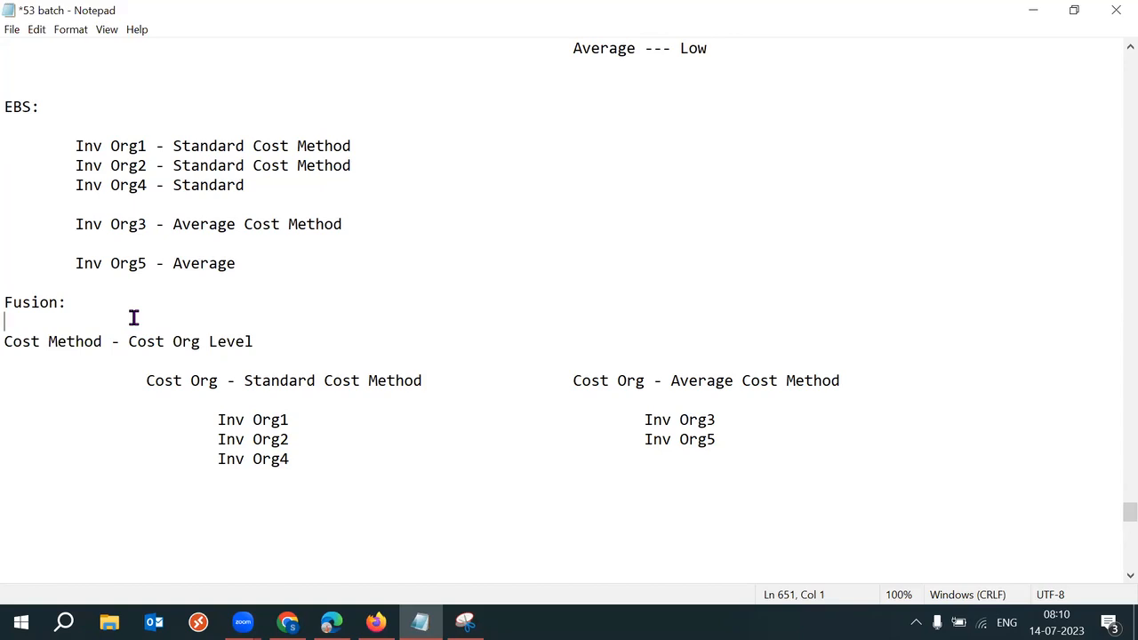
left_click(280, 341)
key("Return")
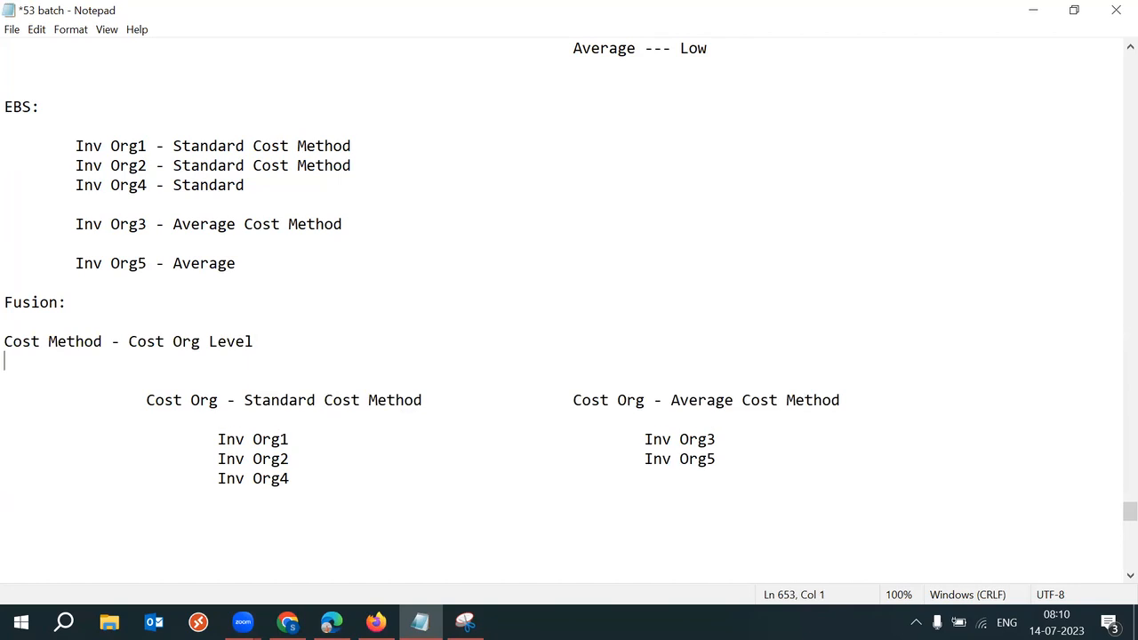
left_click(265, 343)
key("Delete")
left_click_drag(4, 342, 254, 342)
key("ctrl+c")
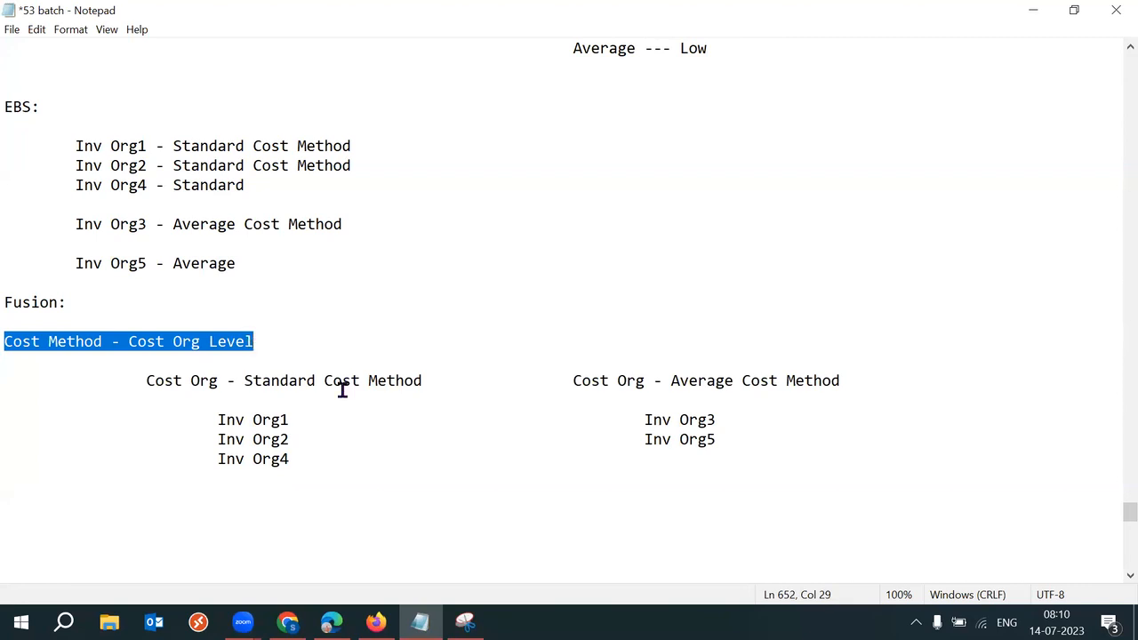
Step: Paste it below Inv Org4 and change it to 'Cost Method - Item Category Level'
left_click(315, 472)
key("Return")
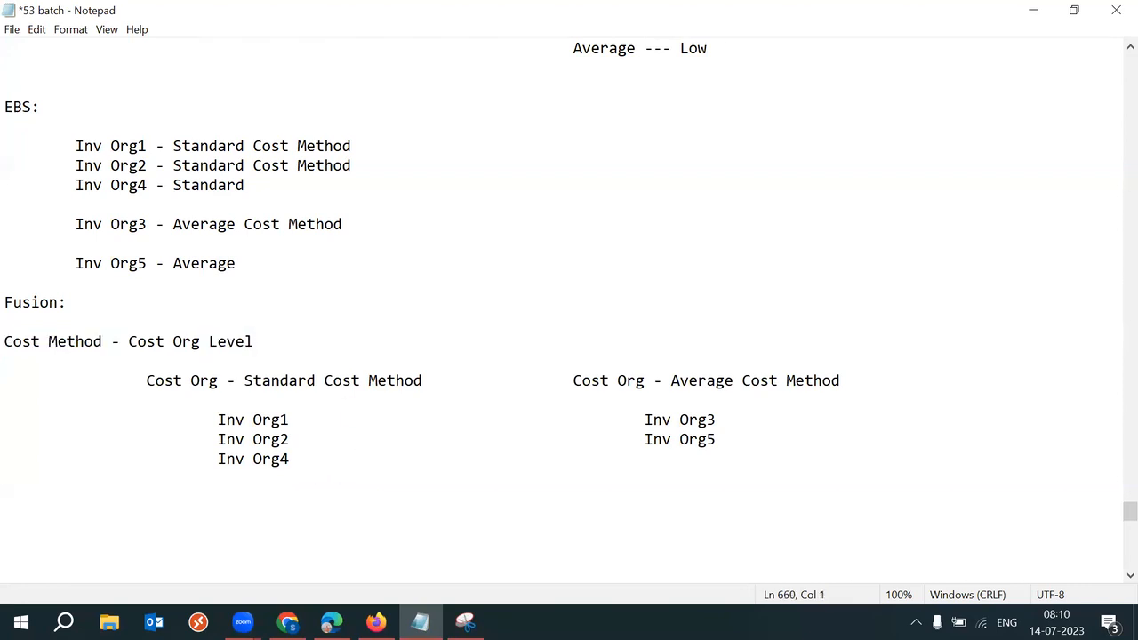
key("Return")
key("ctrl+v")
left_click_drag(131, 517, 299, 520)
type("CFa")
key("BackSpace")
key("BackSpace")
key("BackSpace")
type("Item Caeg")
key("BackSpace")
key("BackSpace")
type("tegory Lvel")
key("BackSpace")
key("BackSpace")
key("BackSpace")
type("evel")
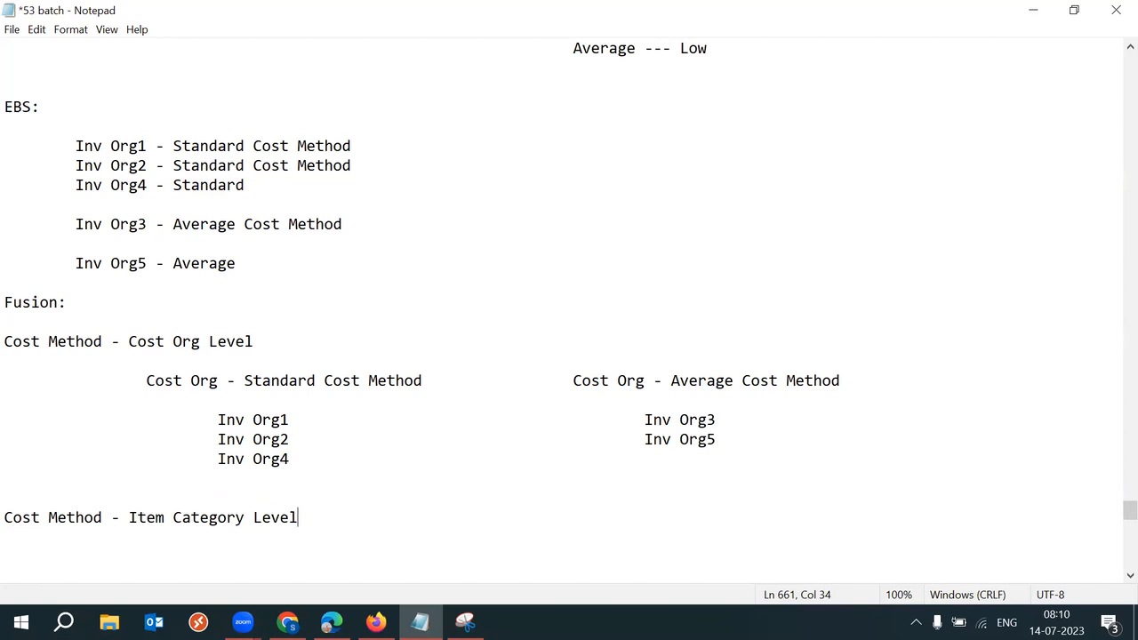
Step: Add a 'Cost Method - Item Level' line beneath the category line
key("Return")
key("Return")
scroll(297, 519, "down", 1)
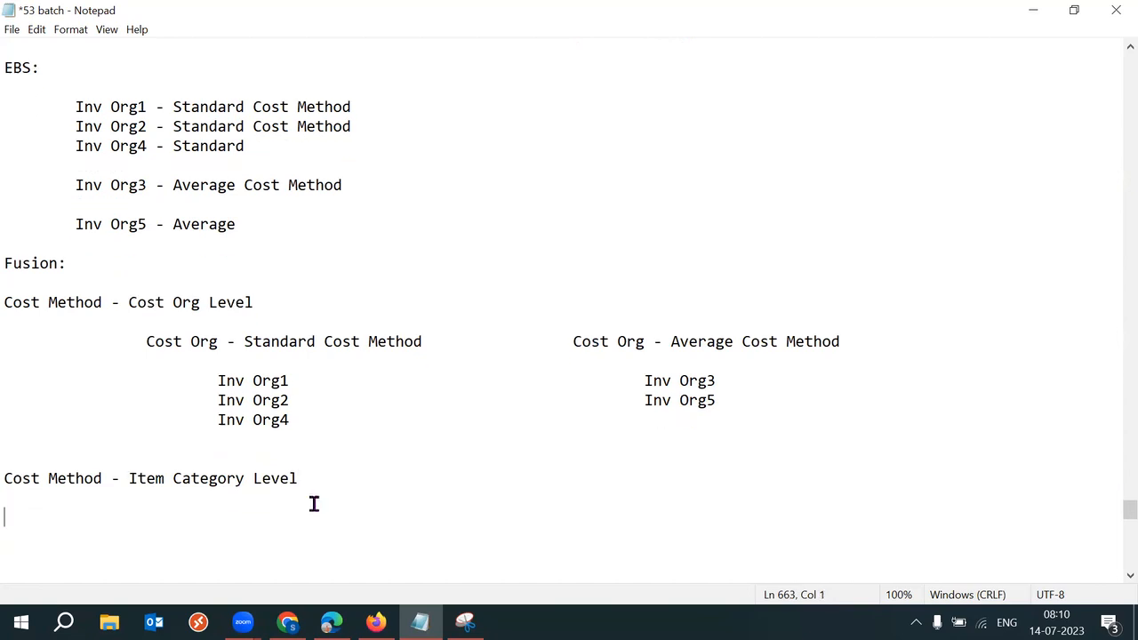
triple_click(104, 483)
key("ctrl+c")
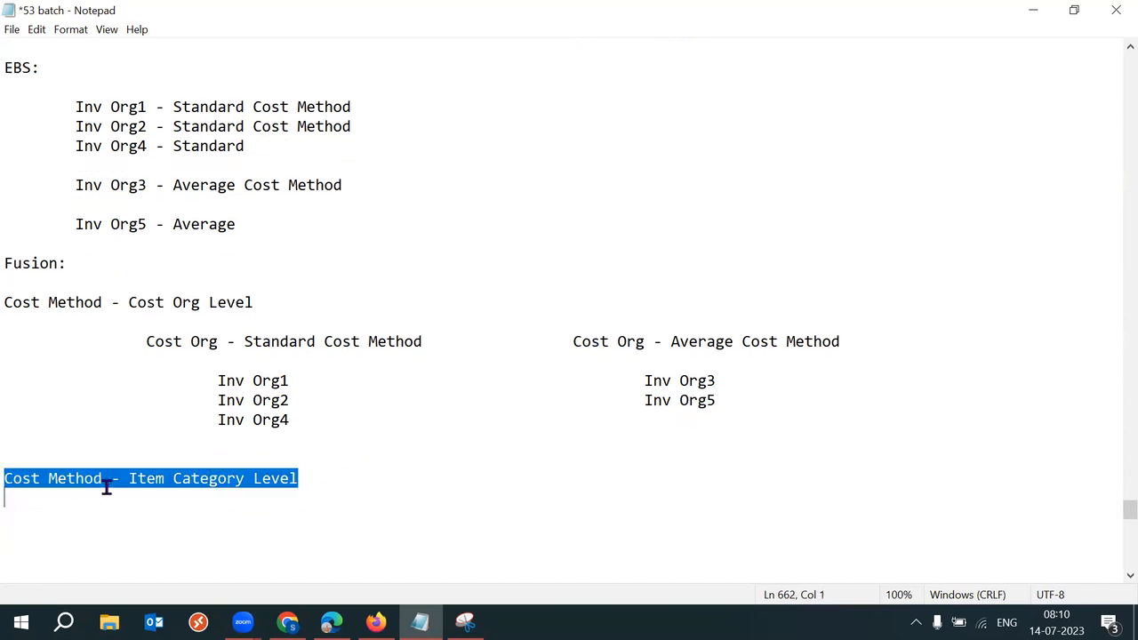
left_click(323, 481)
key("Return")
key("Return")
key("Return")
key("Return")
key("ctrl+v")
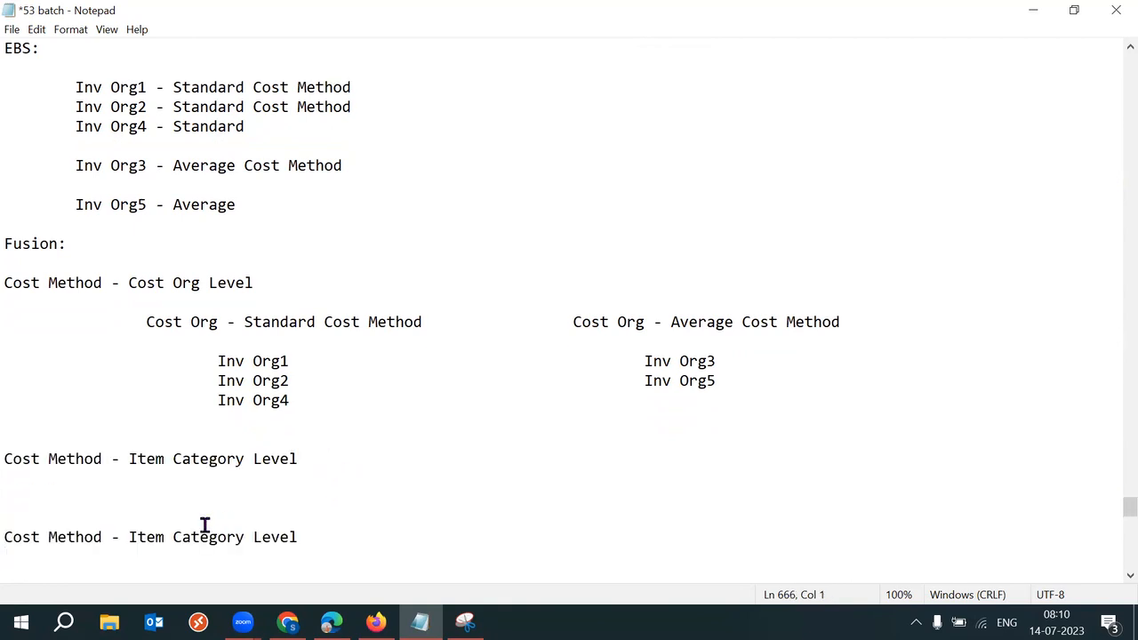
left_click_drag(129, 537, 332, 543)
type("Item Level")
Step: Delete the blank lines so Item Level sits directly under the Item Category Level line
left_click(59, 484)
key("Delete")
key("Delete")
key("Delete")
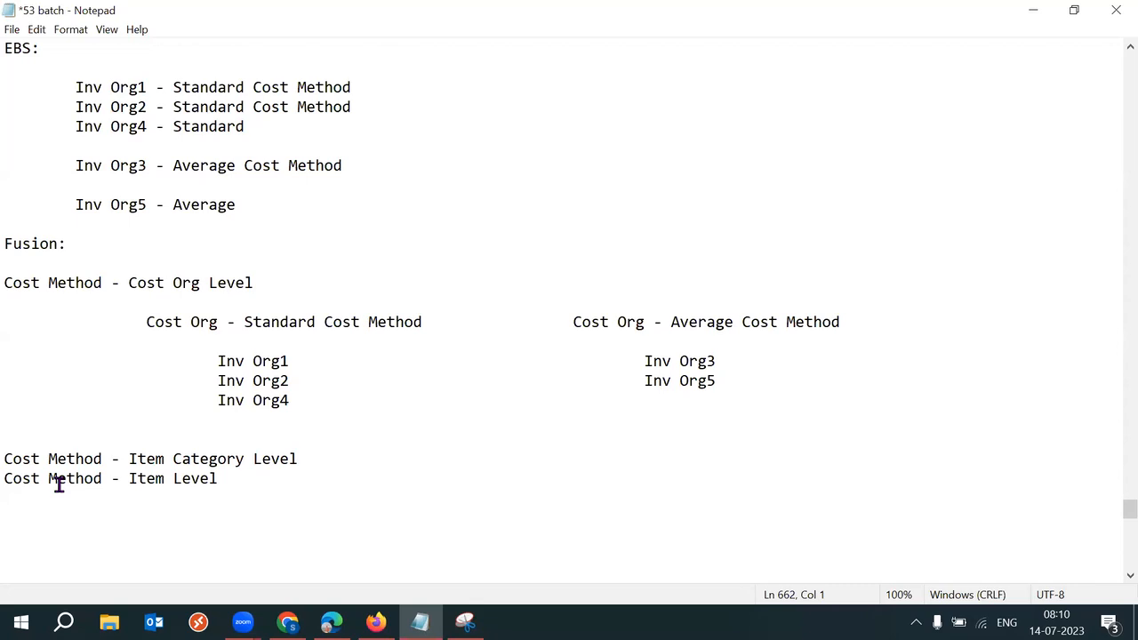
double_click(109, 460)
left_click_drag(129, 459, 303, 460)
Step: Append '--- Electronics: Standard' to the end of the Item Category Level line
left_click(325, 461)
type("--- Electronis")
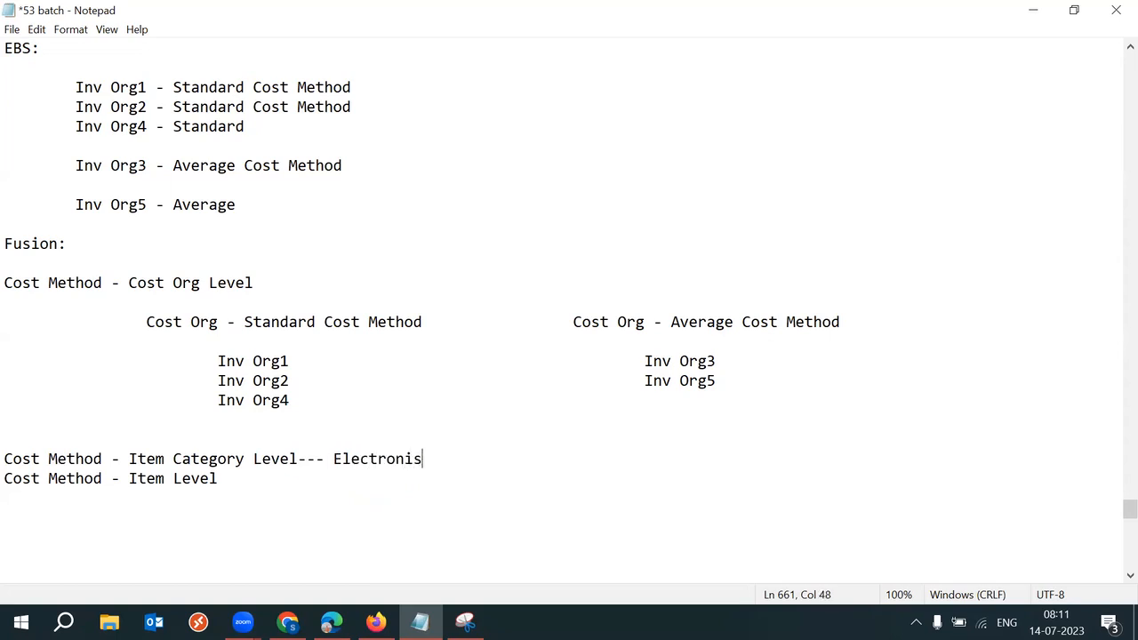
key("BackSpace")
key("BackSpace")
key("BackSpace")
type("nics, ")
type("Furniture")
left_click(430, 461)
key("Tab")
key("Left")
type(": Standard")
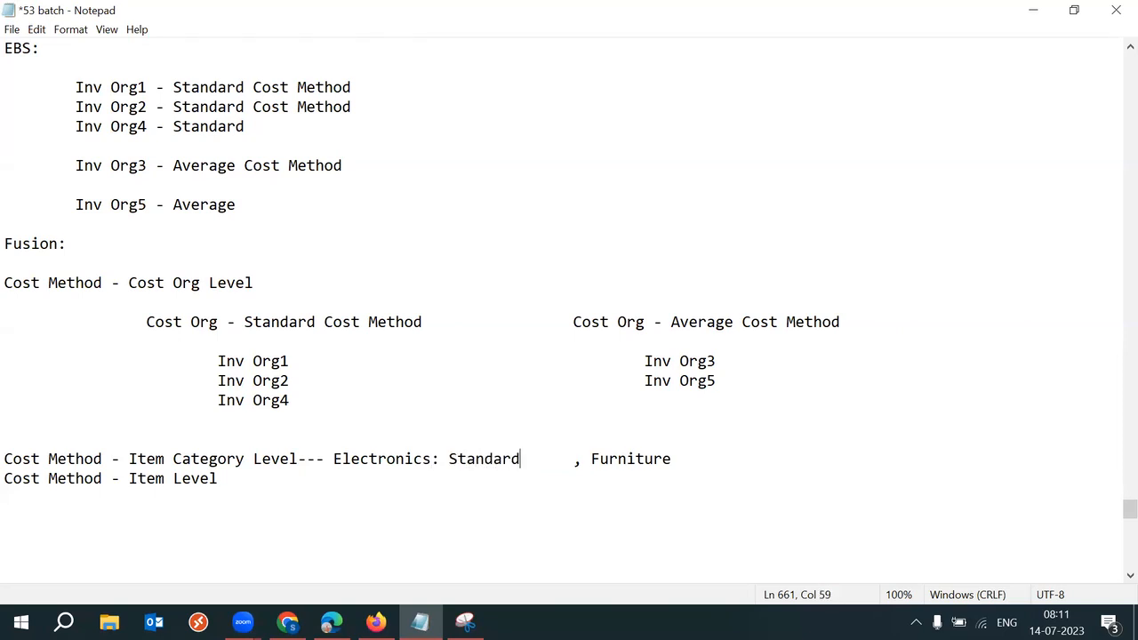
key("Delete")
Step: Finish the category line with ', Furniture: Average' and highlight both category entries
left_click(637, 459)
type("-")
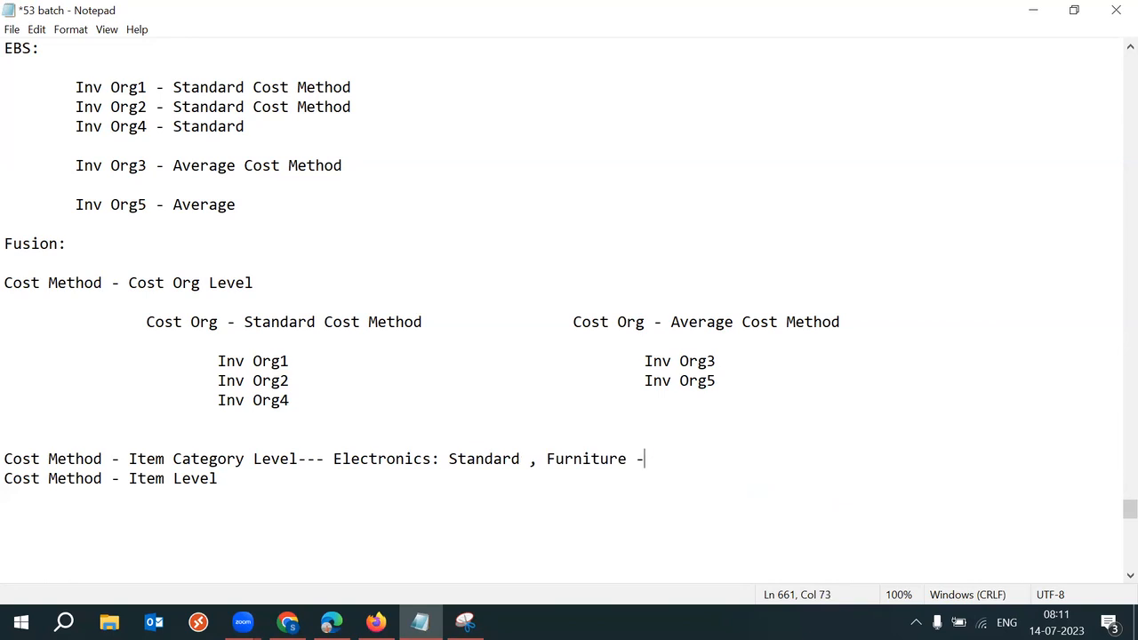
key("BackSpace")
key("BackSpace")
type(":")
key("BackSpace")
key("BackSpace")
type(": Average")
left_click_drag(335, 459, 523, 459)
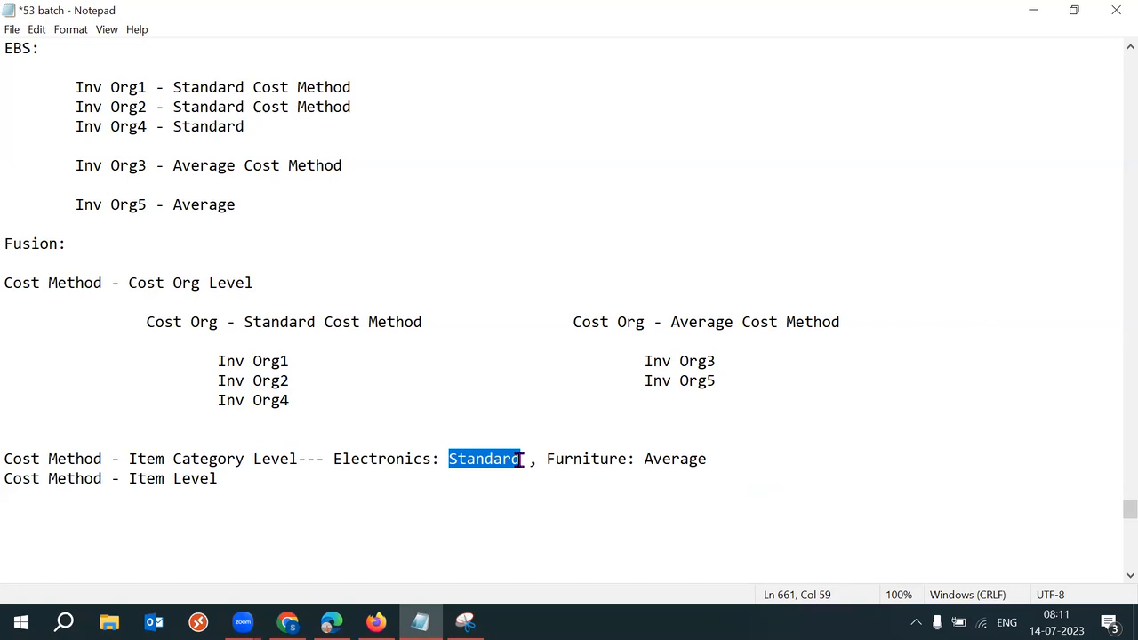
left_click_drag(546, 459, 716, 459)
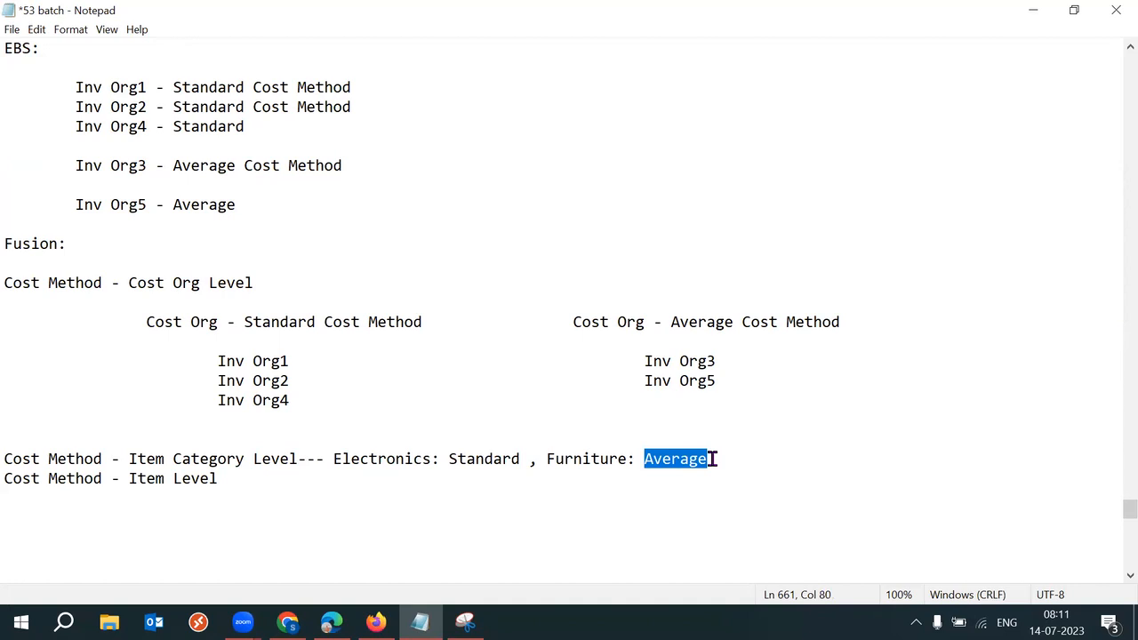
Step: Append '-- ItemA - Standard, ItemB - Average, ItemC - Average, ItemD - Standard' to the Item Level line
left_click(279, 482)
type("-- ItemA - Standard, ItemB - Average, ItemC - Average, ItemD - Standard")
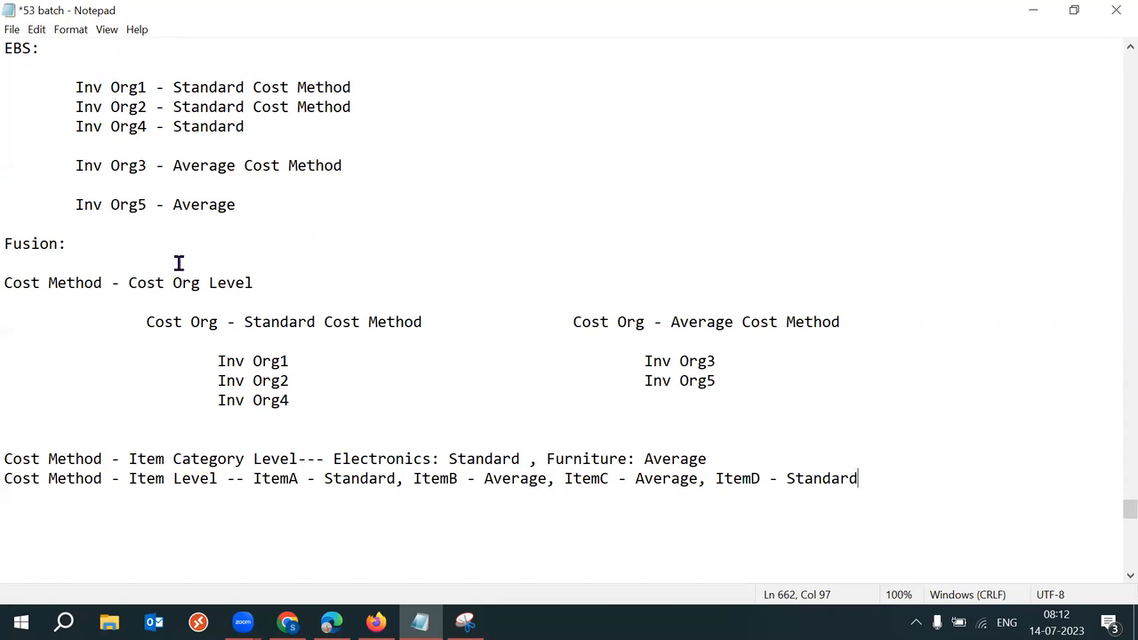
Step: Add a dashed underline on a new line beneath the EBS: and Fusion: headings
left_click(41, 47)
key("Return")
type("---")
left_click(90, 268)
type("\\")
key("BackSpace")
key("Return")
type("--------")
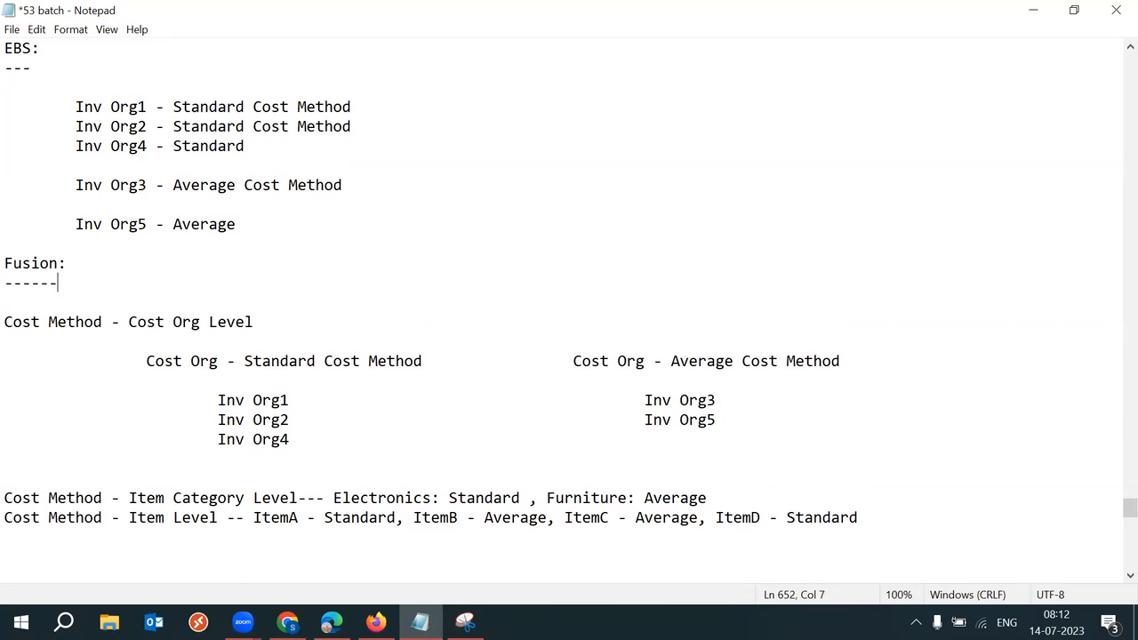
Step: Save the notes, then highlight the Cost Org Level, Item Category Level and Item Level labels
key("ctrl+s")
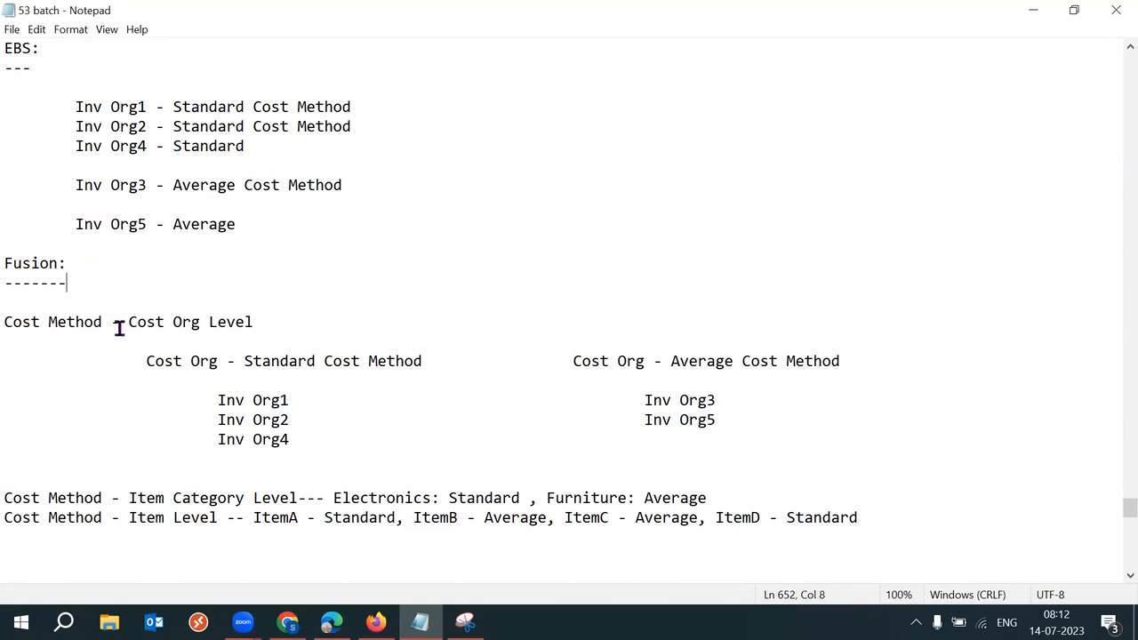
left_click_drag(112, 322, 5, 322)
left_click_drag(120, 322, 260, 322)
left_click_drag(129, 498, 307, 499)
left_click_drag(121, 519, 219, 518)
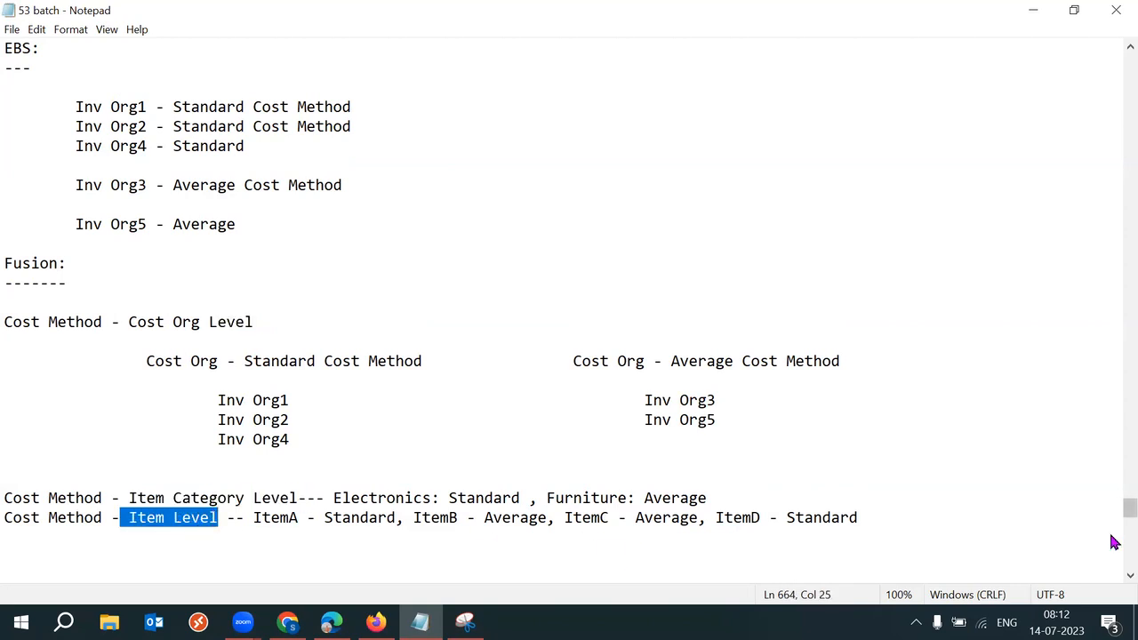
scroll(1115, 525, "down", 4)
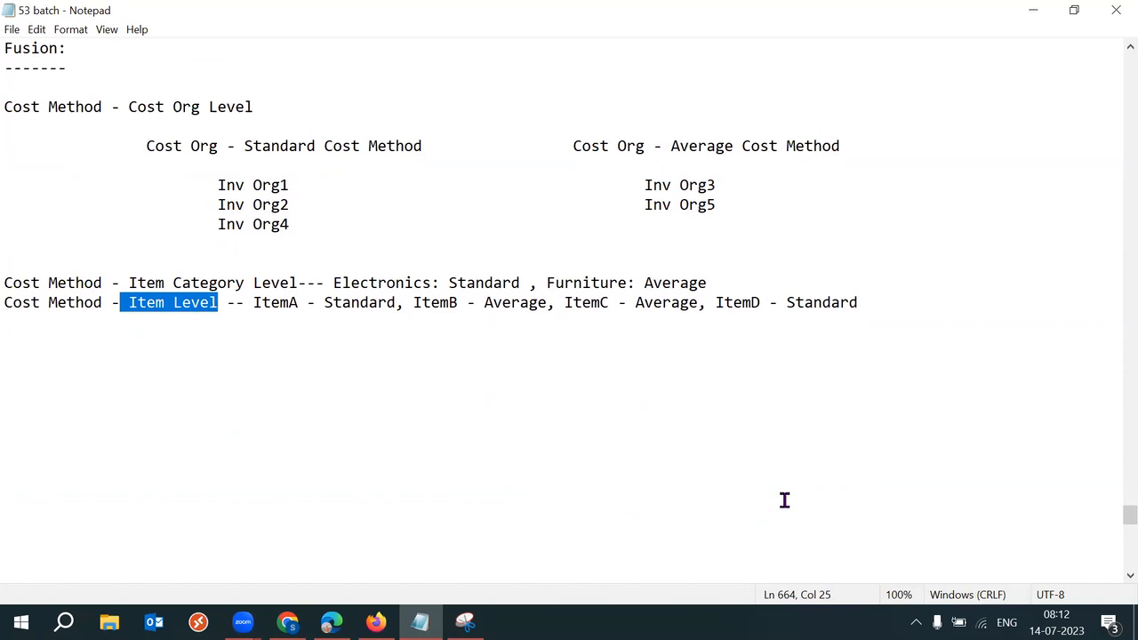
left_click(1000, 254)
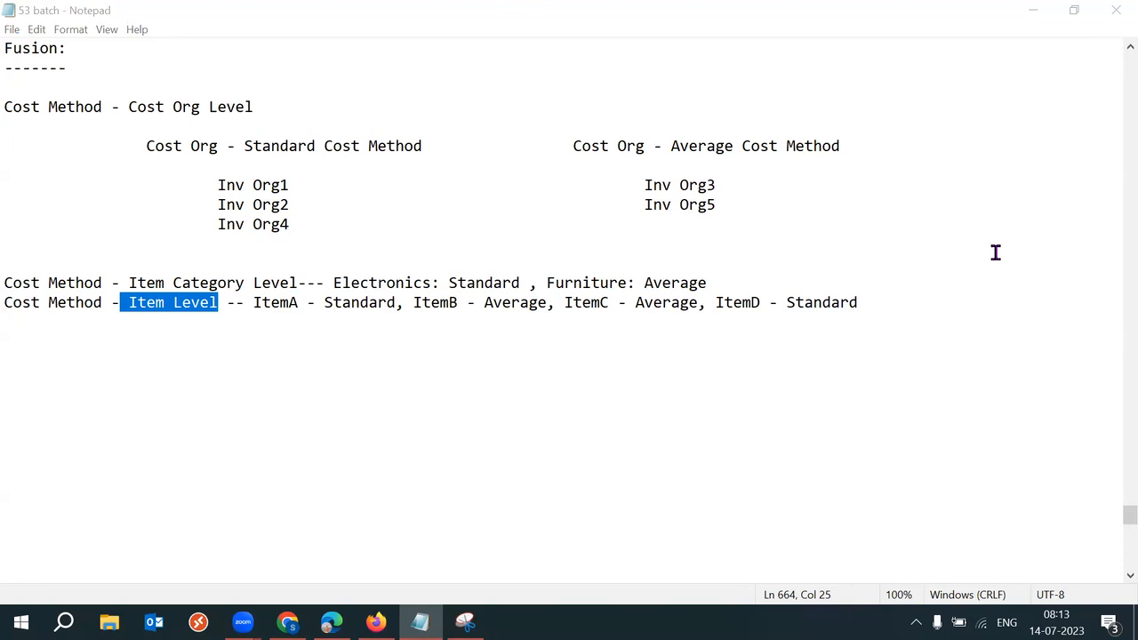
left_click(604, 364)
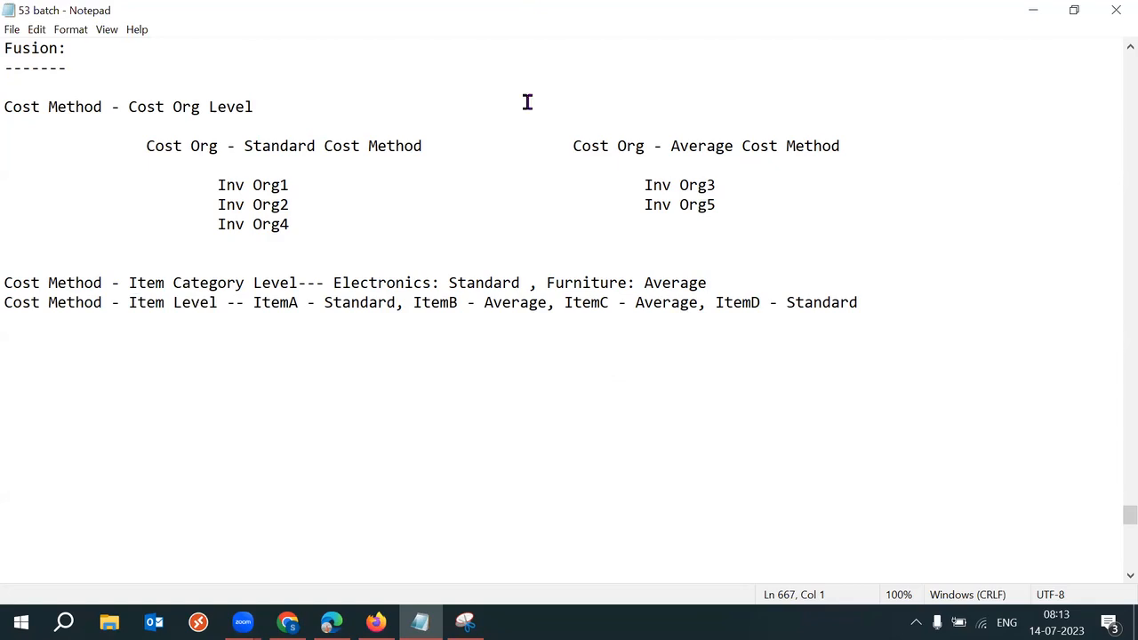
left_click(901, 161)
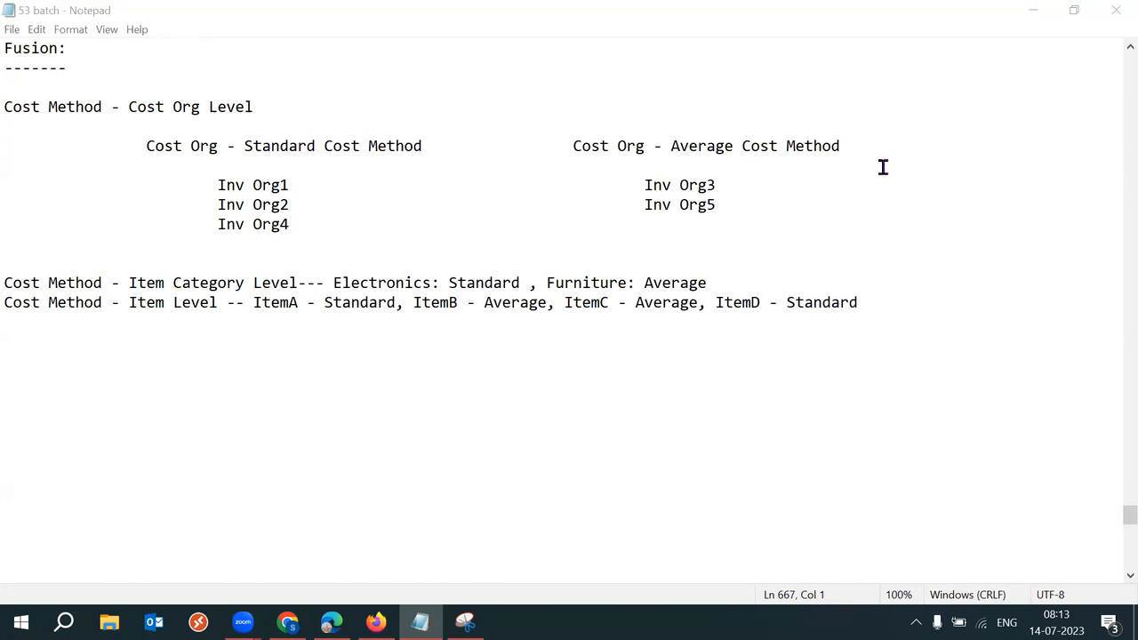
left_click_drag(14, 114, 641, 342)
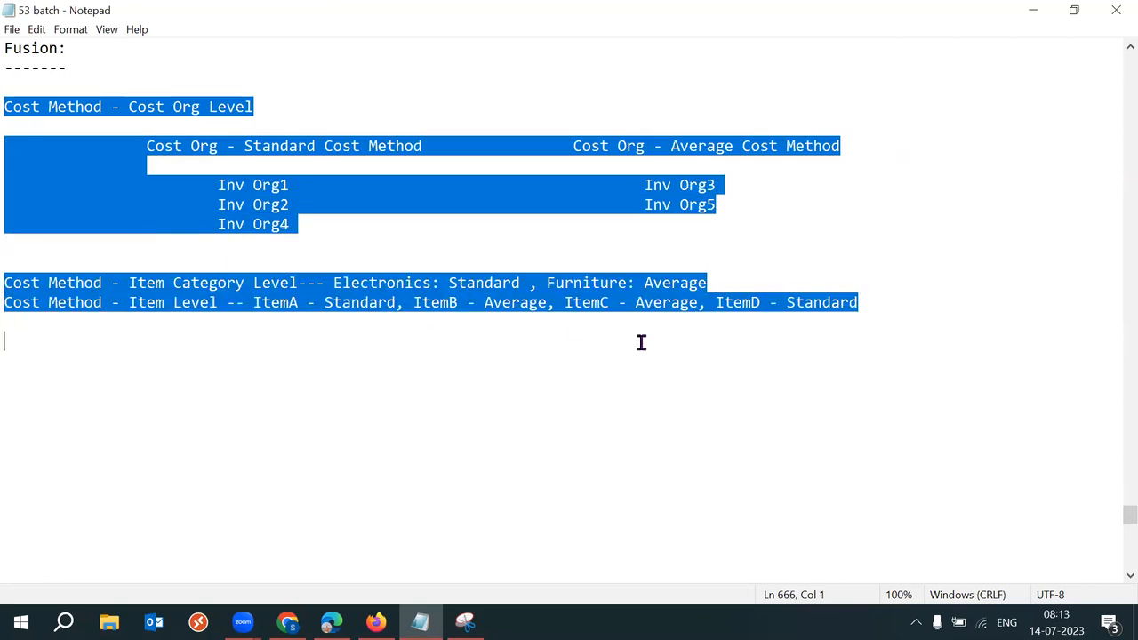
left_click(710, 360)
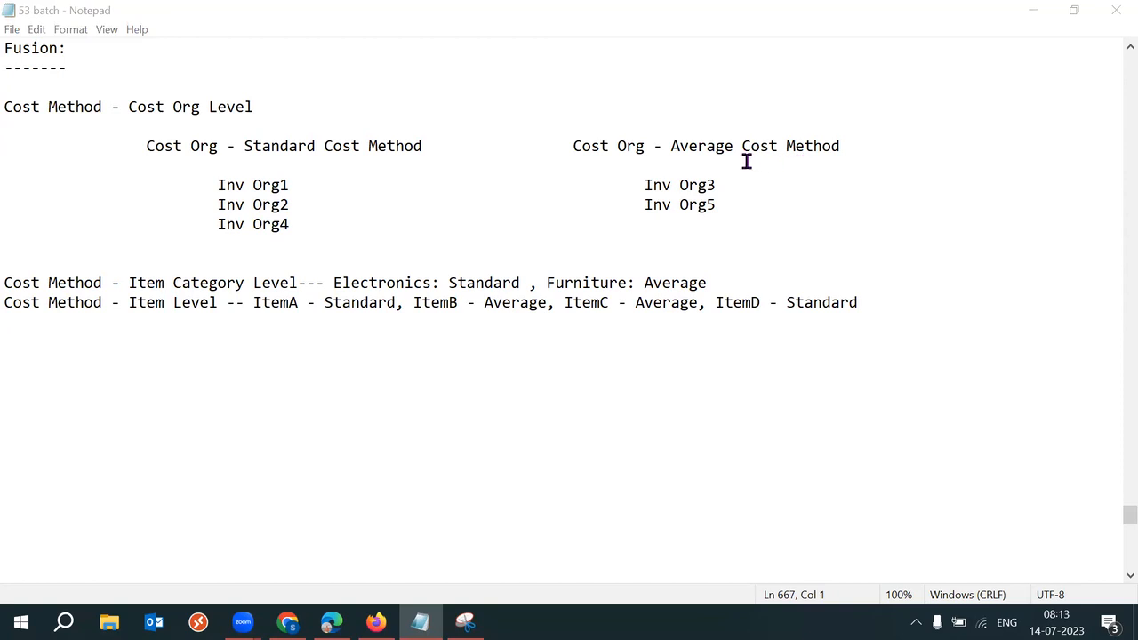
left_click_drag(5, 283, 237, 303)
left_click_drag(335, 346, 635, 338)
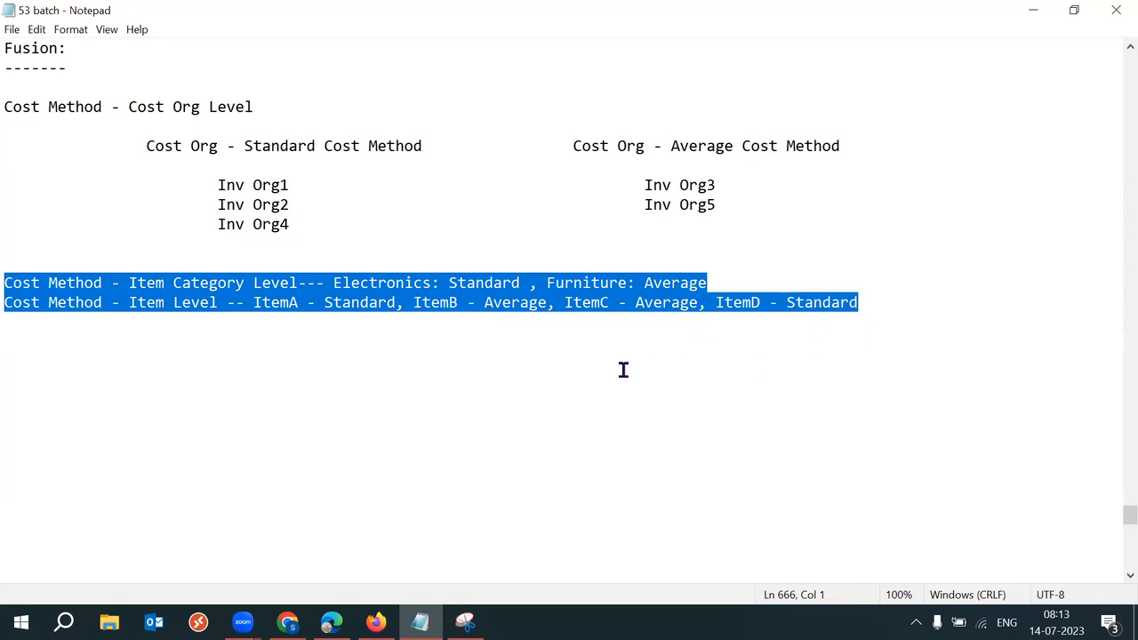
left_click_drag(10, 106, 94, 110)
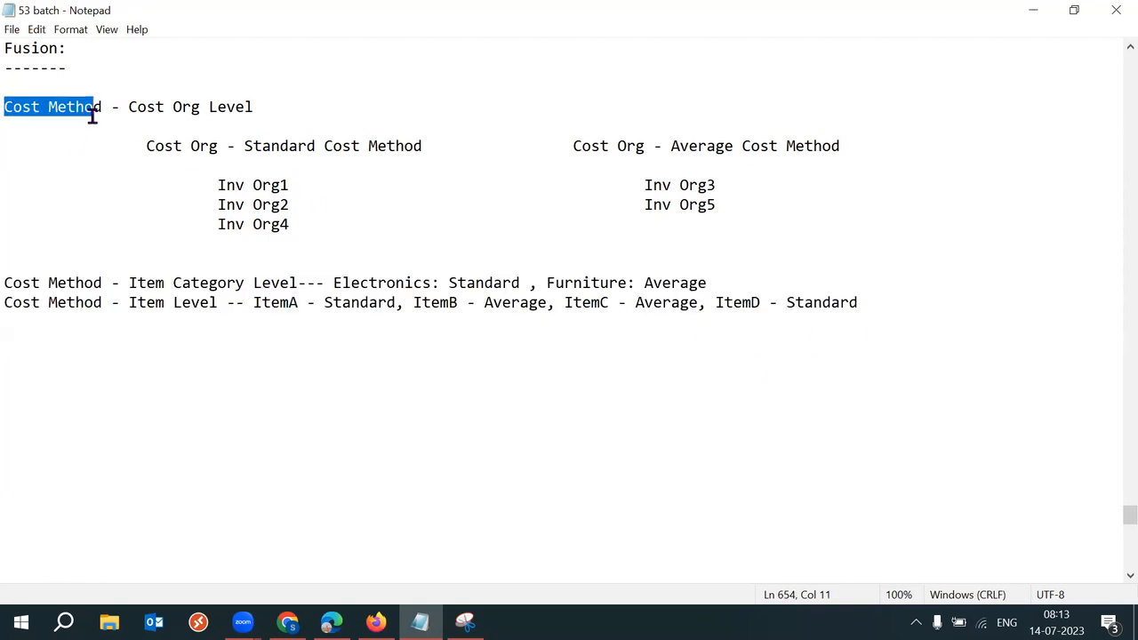
left_click_drag(265, 107, 129, 106)
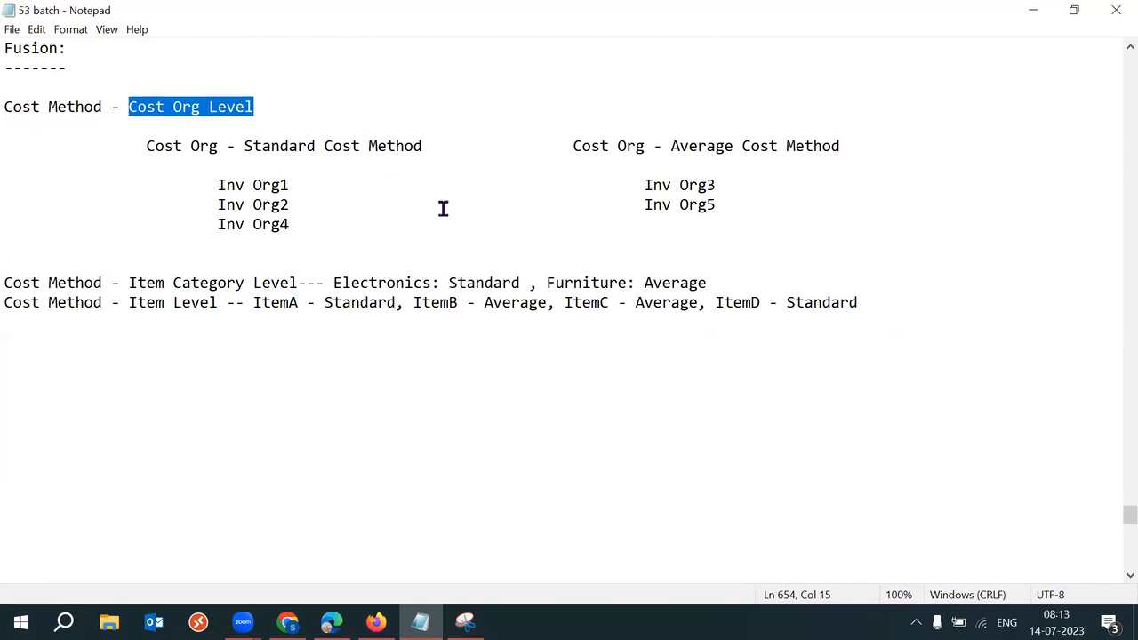
left_click_drag(132, 283, 253, 288)
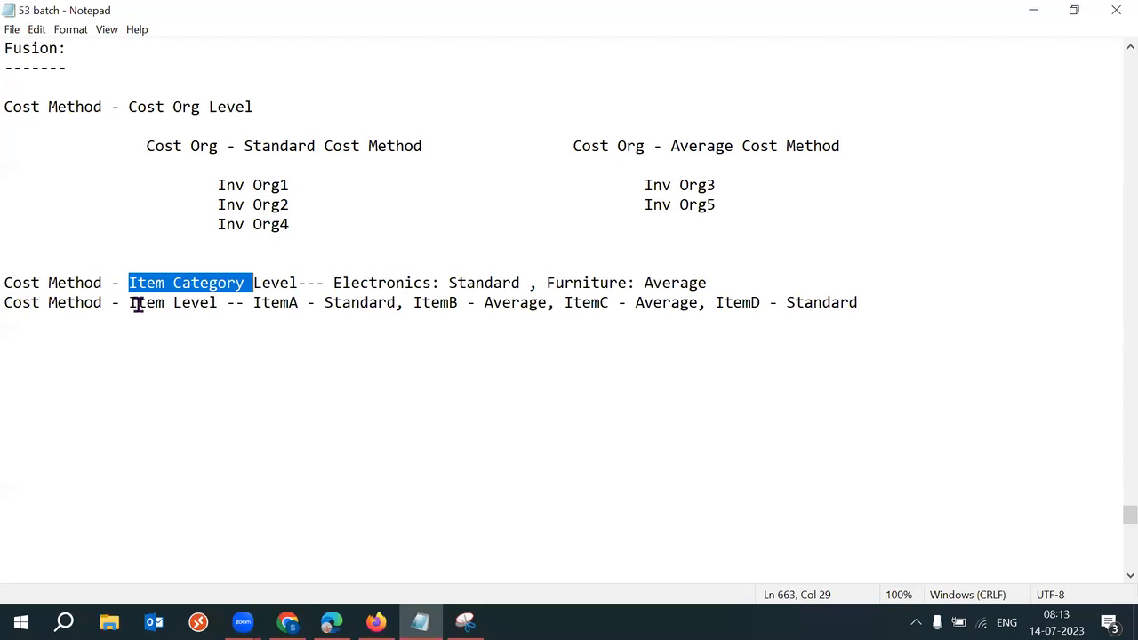
left_click_drag(122, 302, 220, 303)
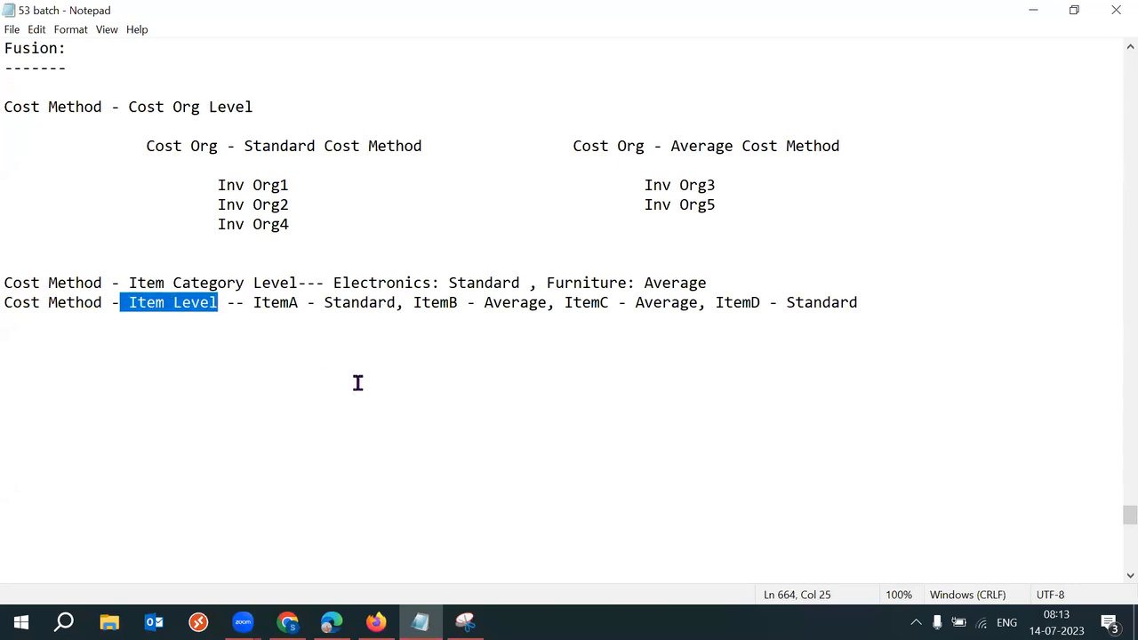
left_click(489, 13)
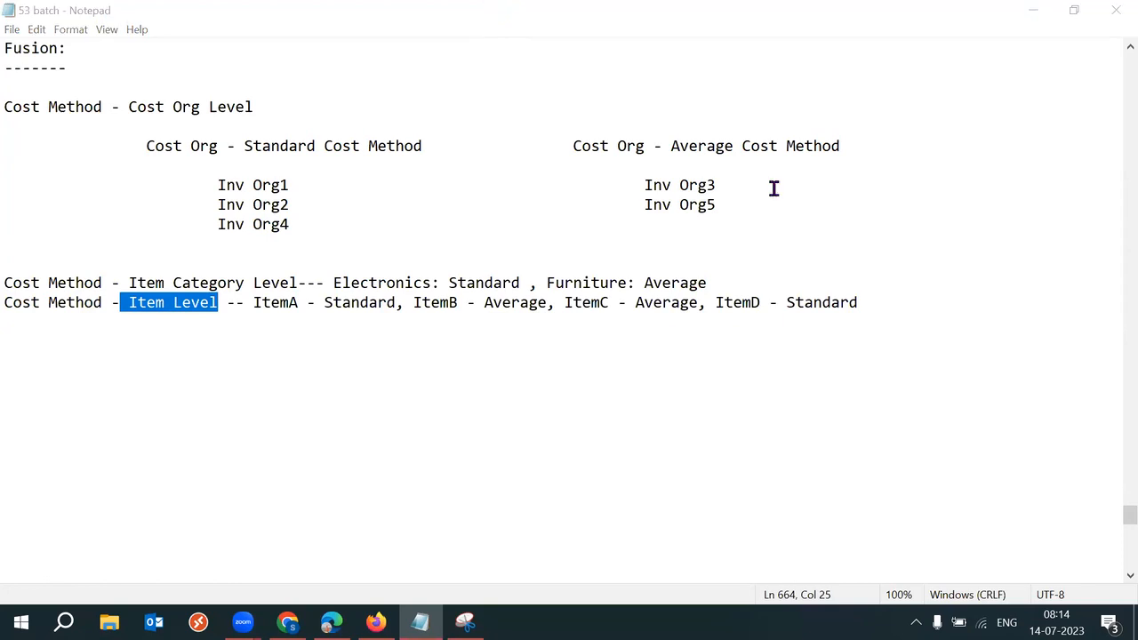
left_click(463, 380)
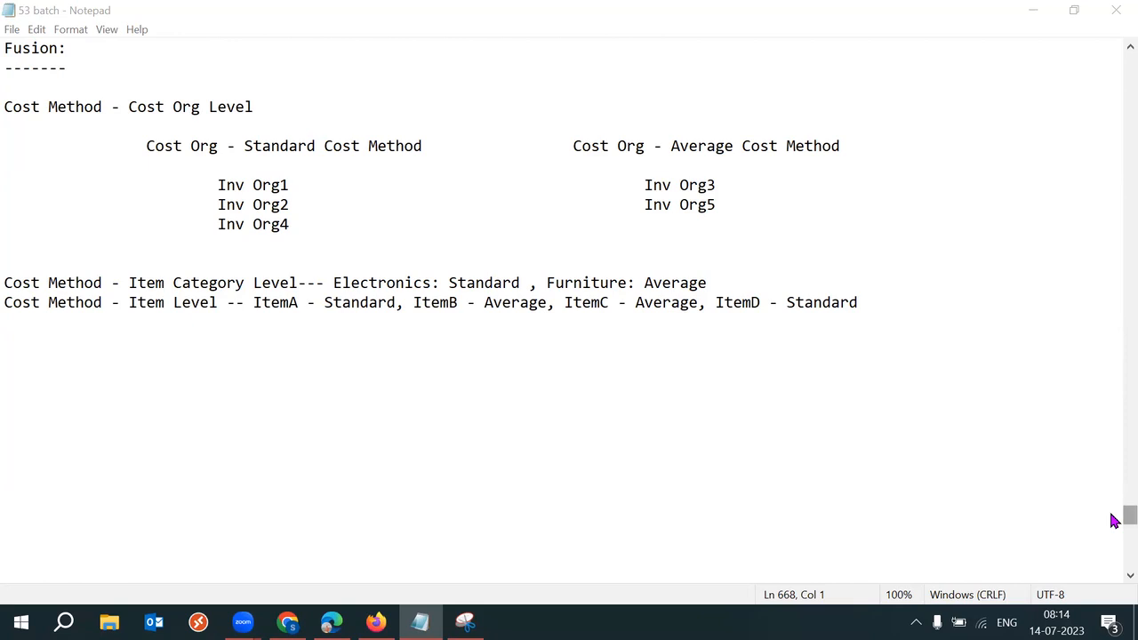
Step: Scroll back up to the PPV and EBS inventory org notes and highlight the 'PPV?:' label
scroll(1114, 518, "up", 2)
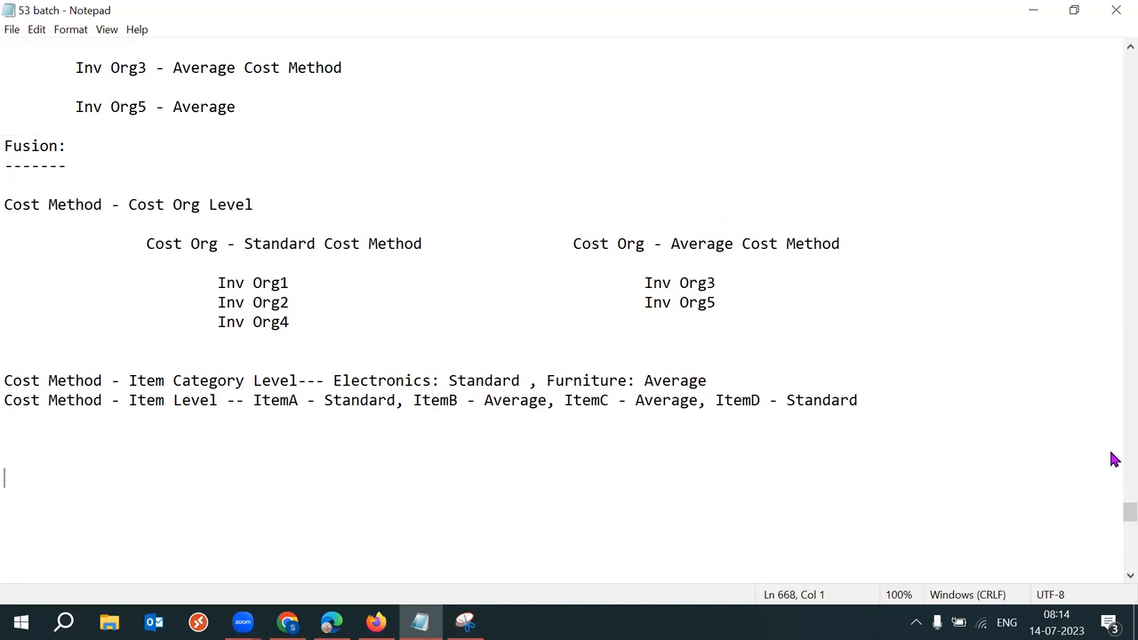
left_click_drag(1114, 519, 1115, 507)
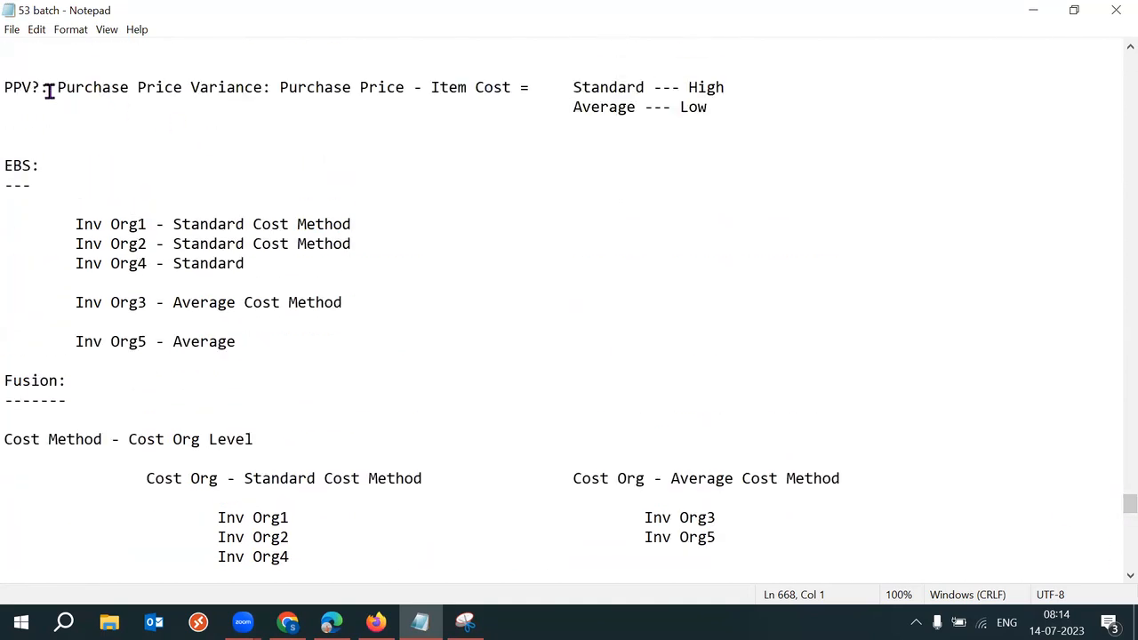
left_click_drag(48, 88, 5, 88)
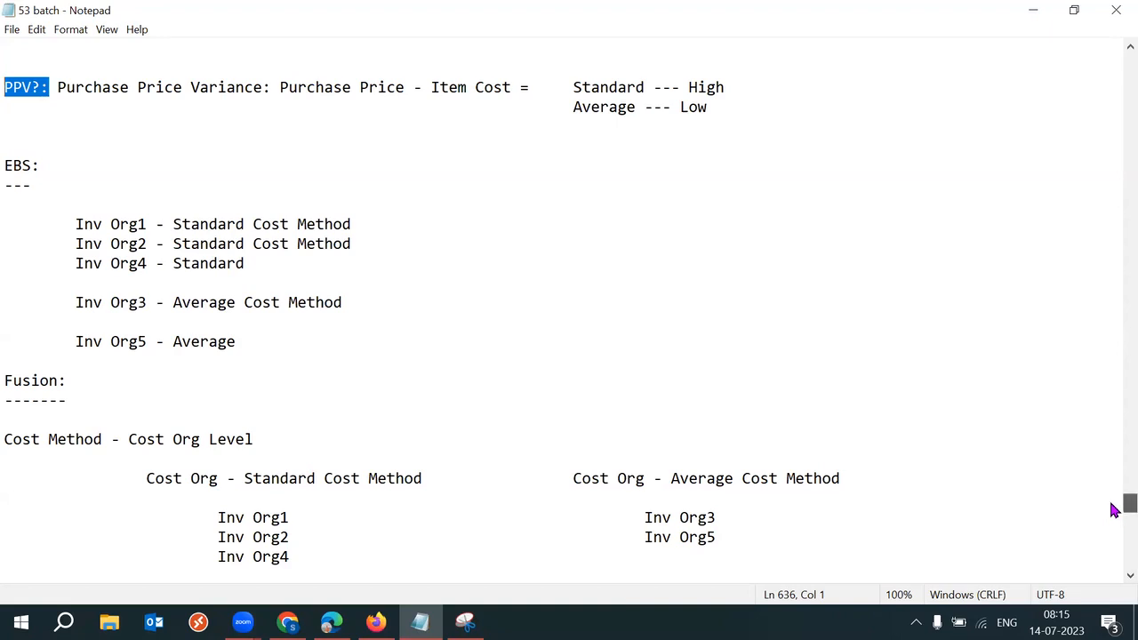
left_click_drag(1111, 502, 1111, 495)
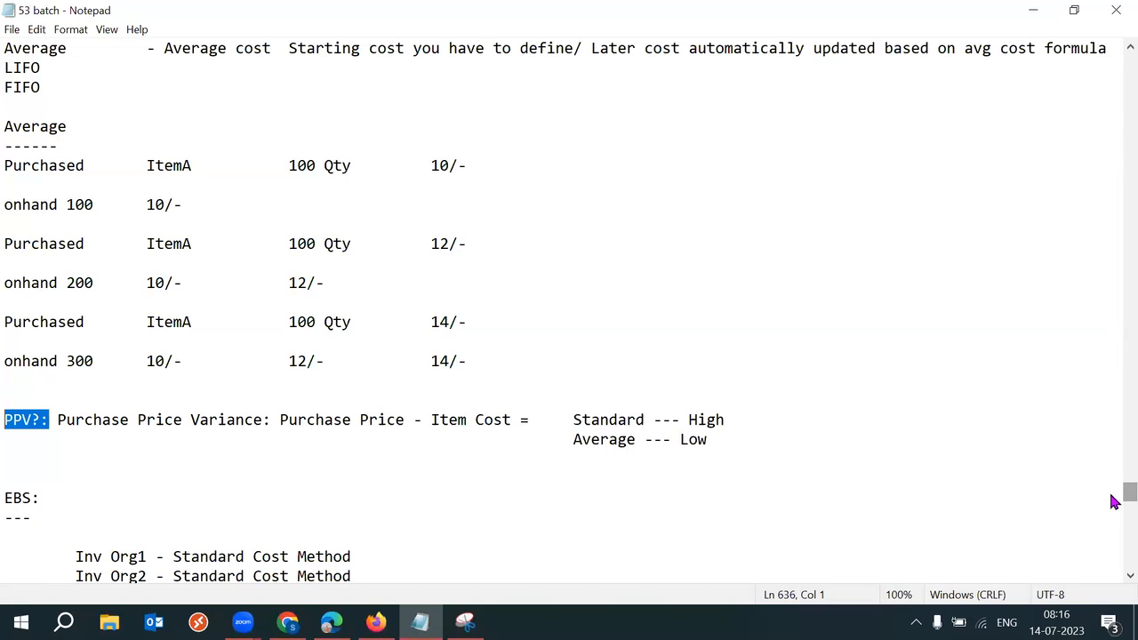
scroll(1114, 502, "down", 3)
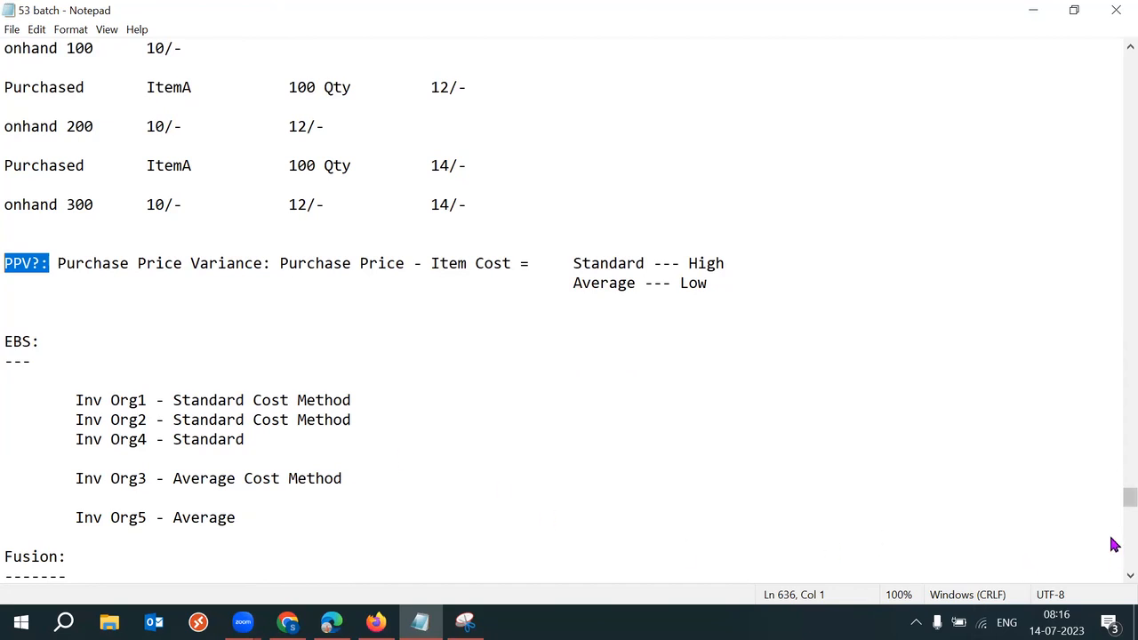
left_click_drag(69, 481, 147, 481)
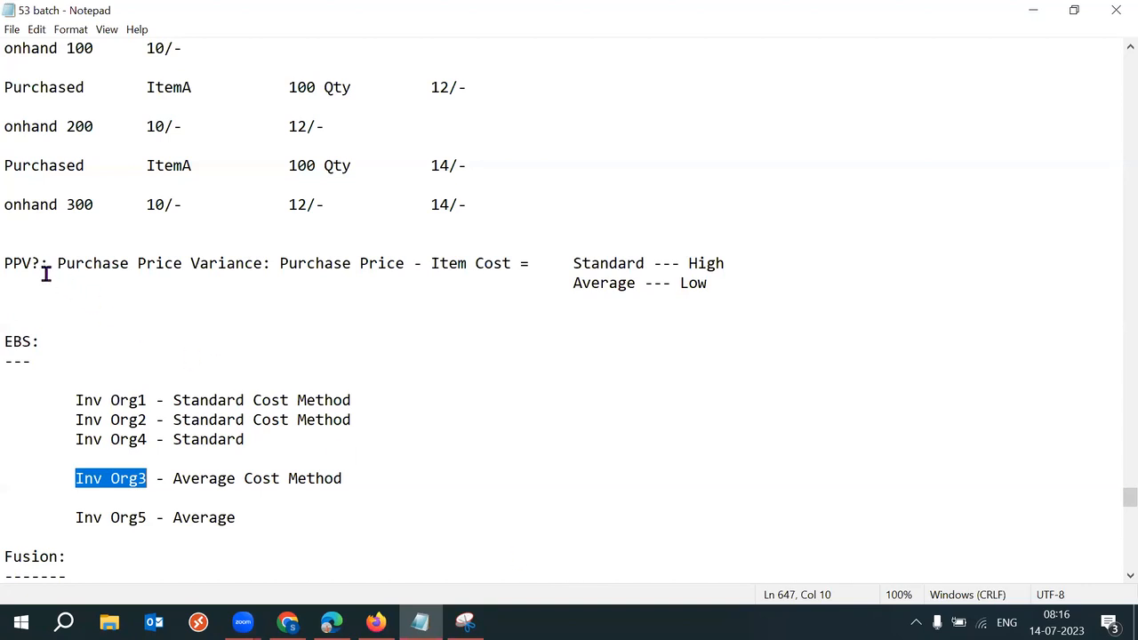
left_click_drag(42, 265, 5, 263)
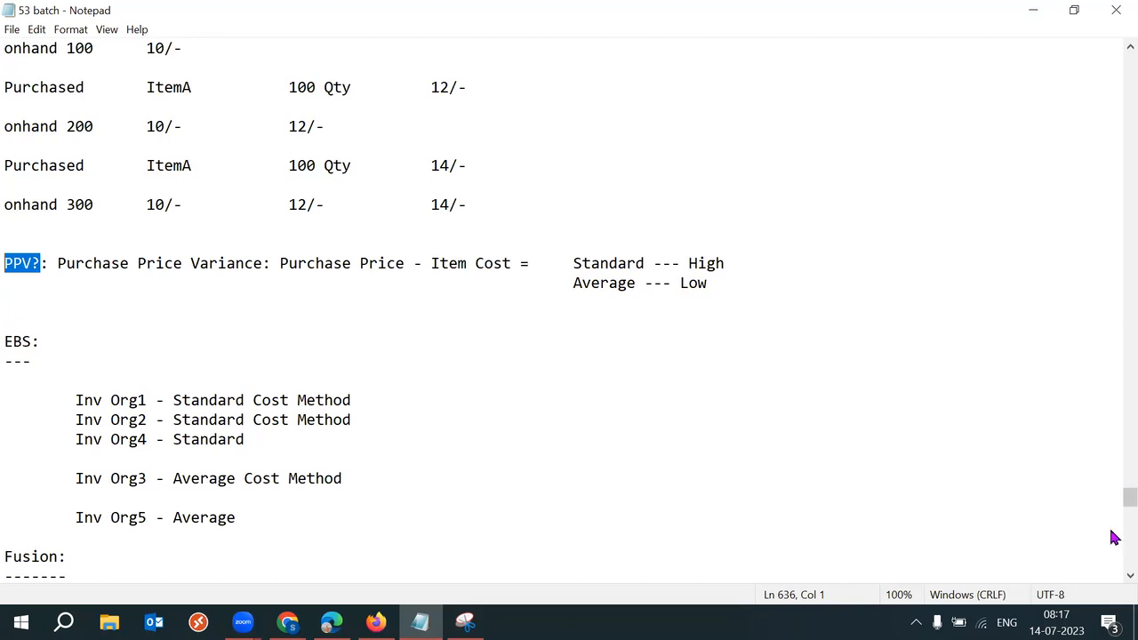
Step: Scroll down to the Fusion notes and place the caret beside the Inv Org2 and Inv Org4 lines
left_click_drag(1116, 510, 1116, 524)
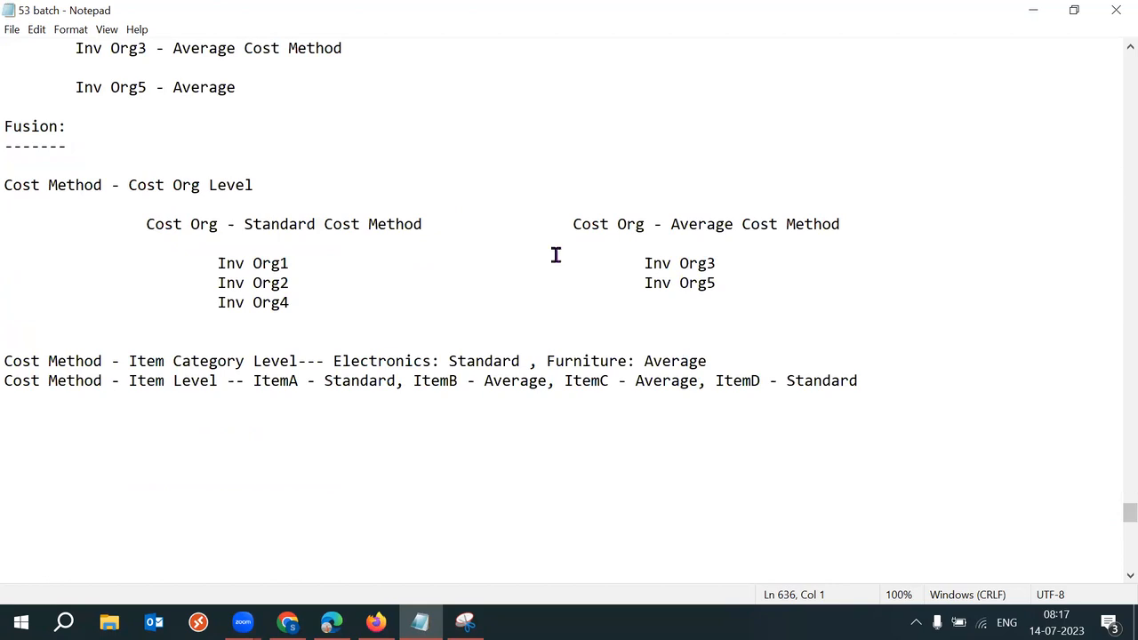
left_click(333, 296)
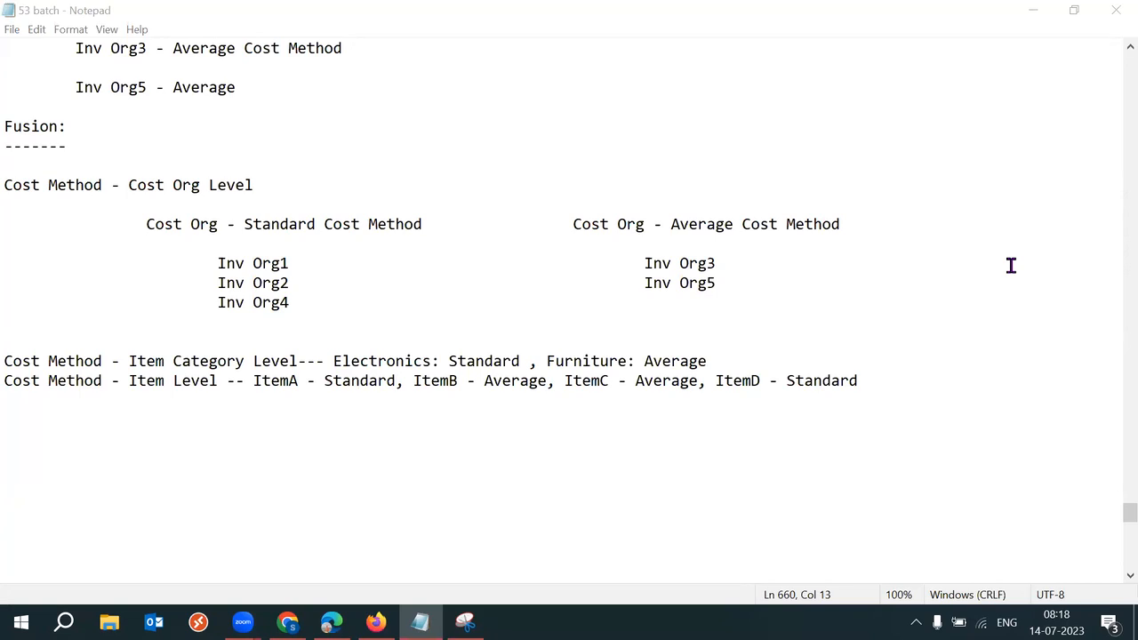
left_click(266, 468)
left_click(610, 9)
left_click(13, 277)
left_click(655, 11)
left_click(336, 290)
left_click(320, 300)
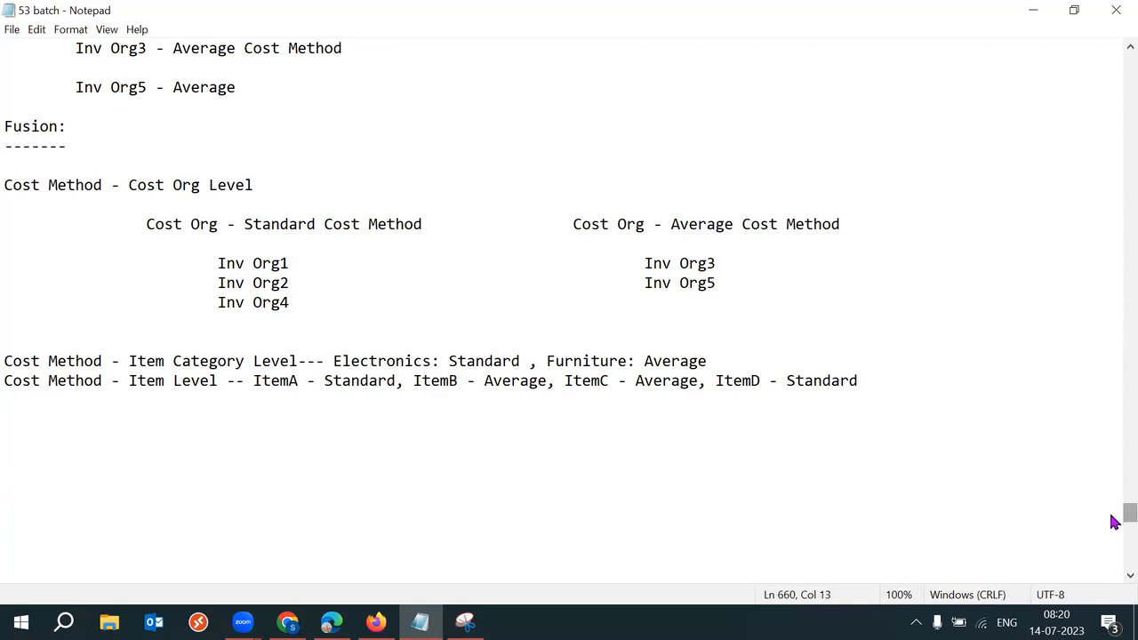
Step: Scroll up and highlight the EBS and Fusion headings with their dashed underlines
scroll(1114, 503, "up", 2)
scroll(1114, 507, "up", 4)
scroll(1114, 508, "down", 7)
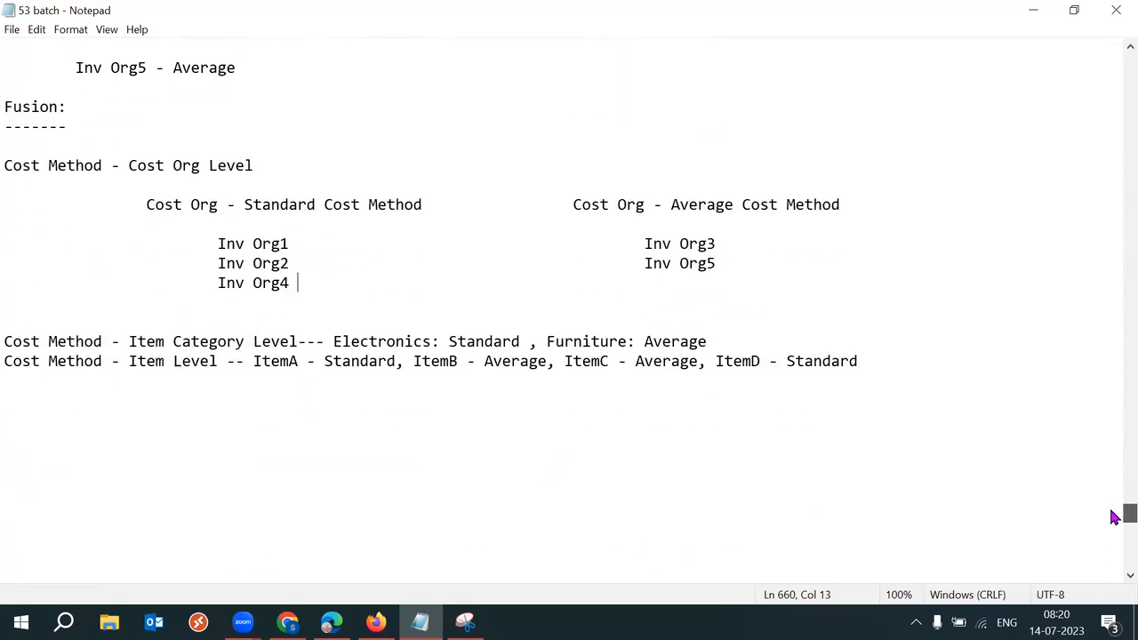
scroll(1114, 509, "up", 3)
scroll(1115, 509, "up", 2)
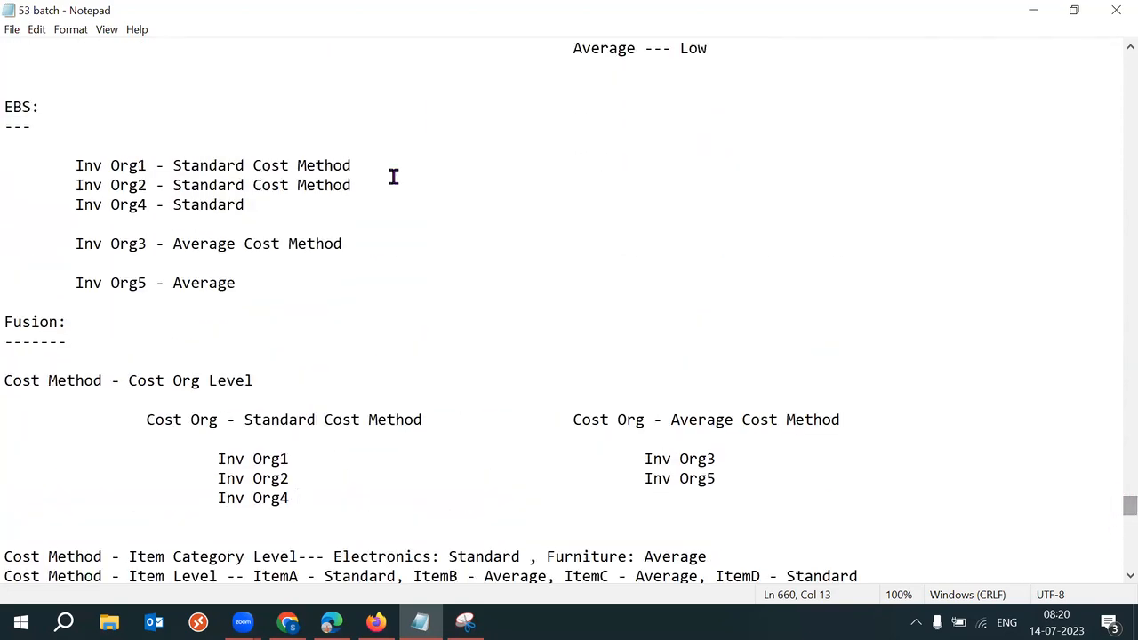
left_click_drag(36, 114, 4, 107)
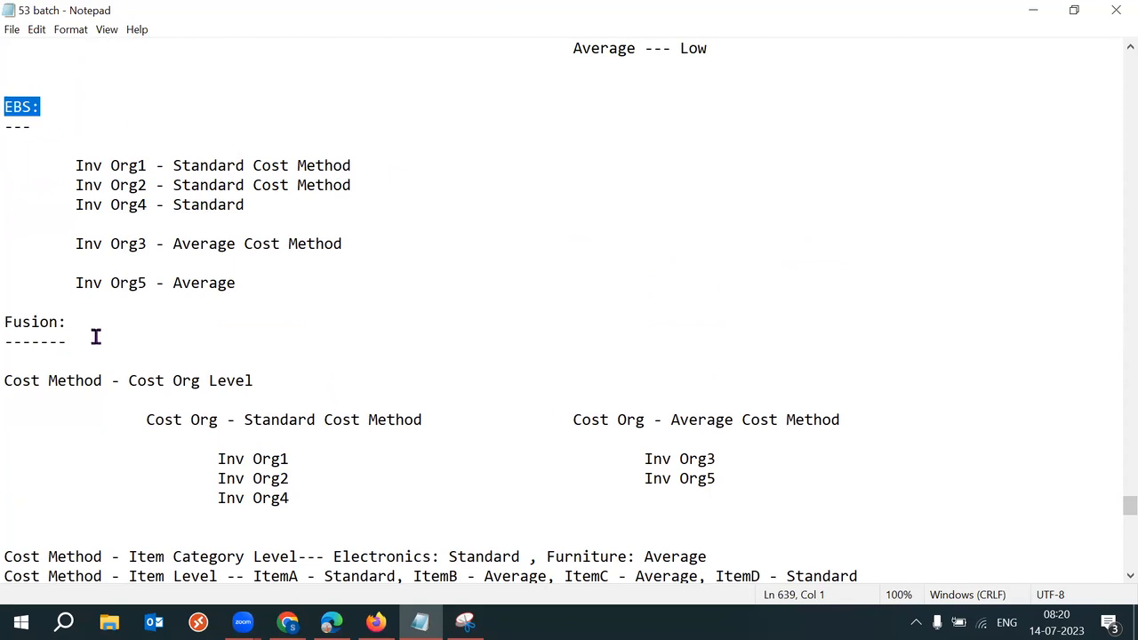
left_click_drag(94, 342, 5, 322)
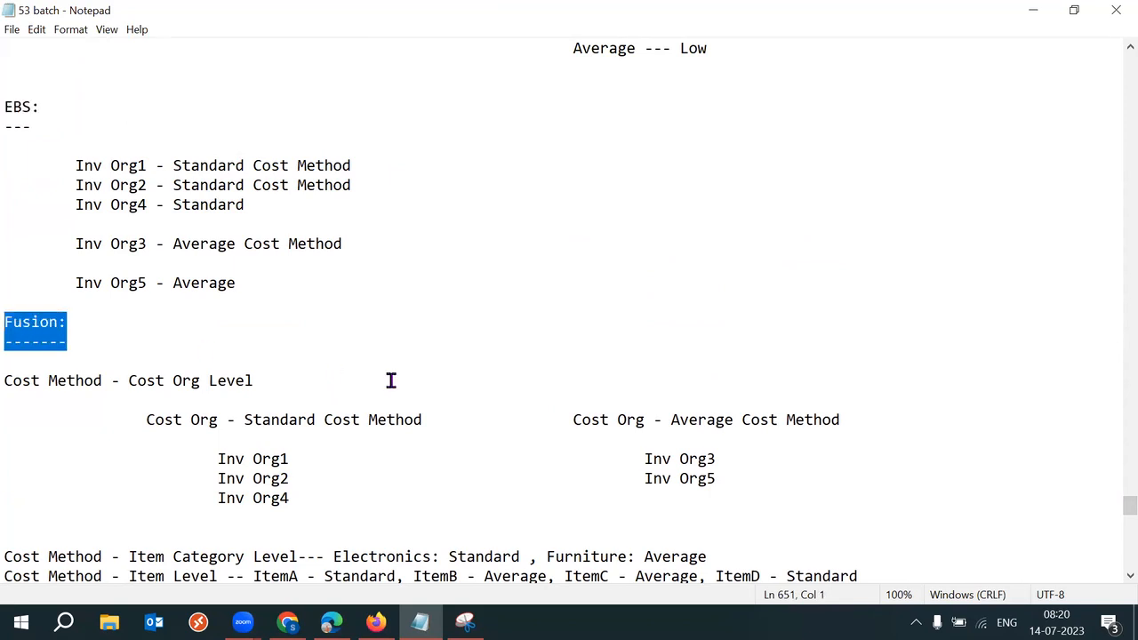
left_click_drag(59, 123, 13, 107)
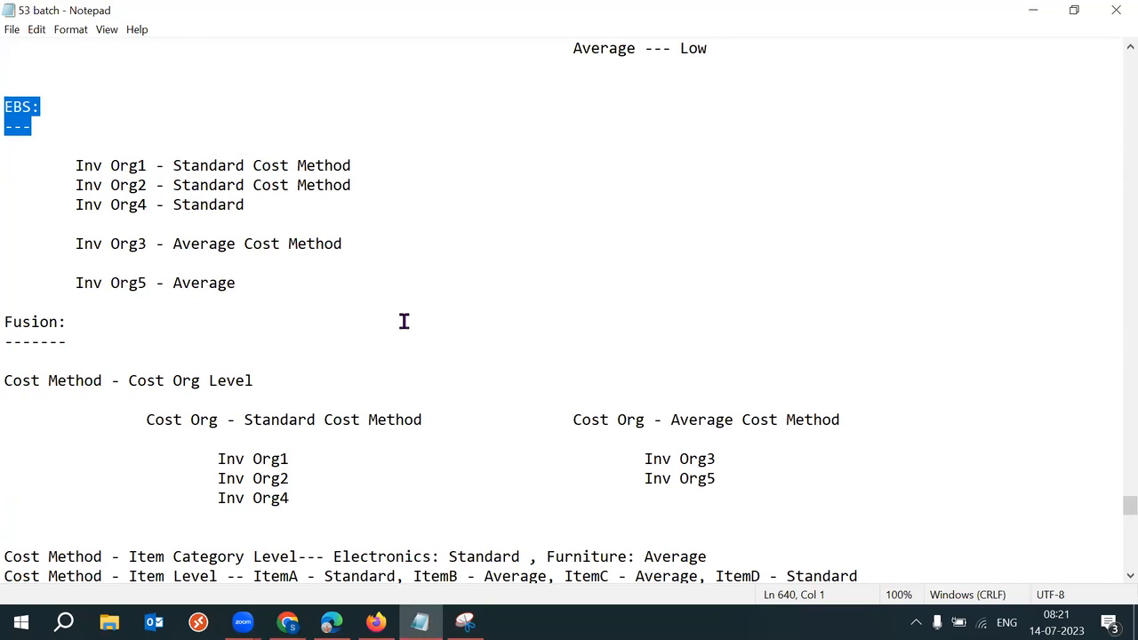
left_click_drag(113, 336, 15, 302)
Step: Clear the stray character from the blank line below the PPV 'Average --- Low' line
left_click_drag(1127, 507, 1120, 498)
left_click(60, 209)
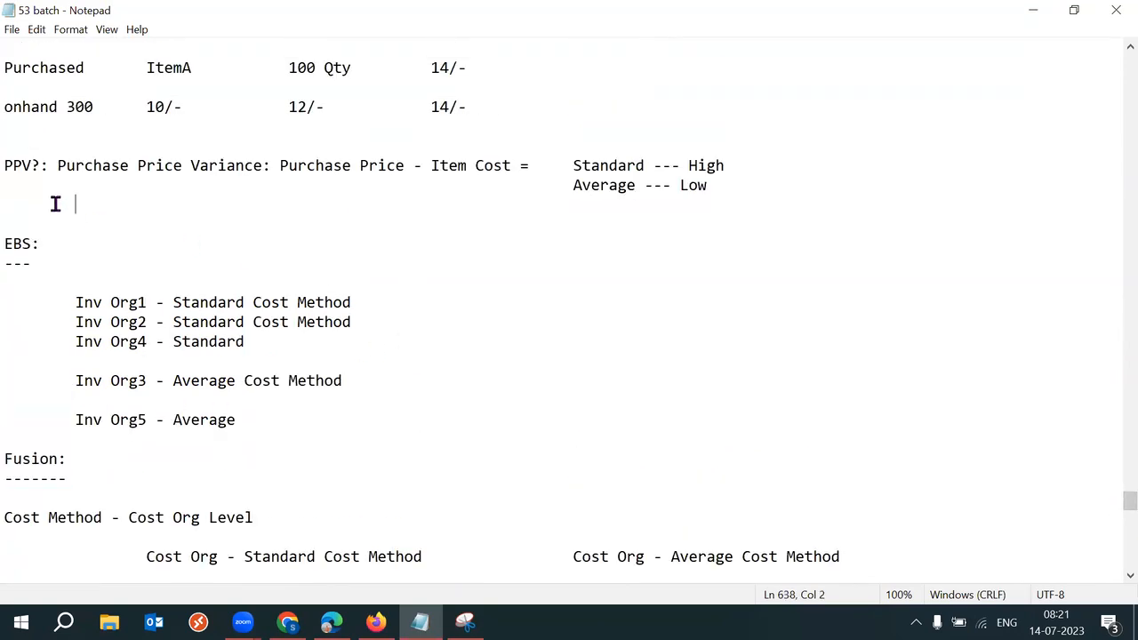
key("shift+Up")
left_click(15, 207)
key("Return")
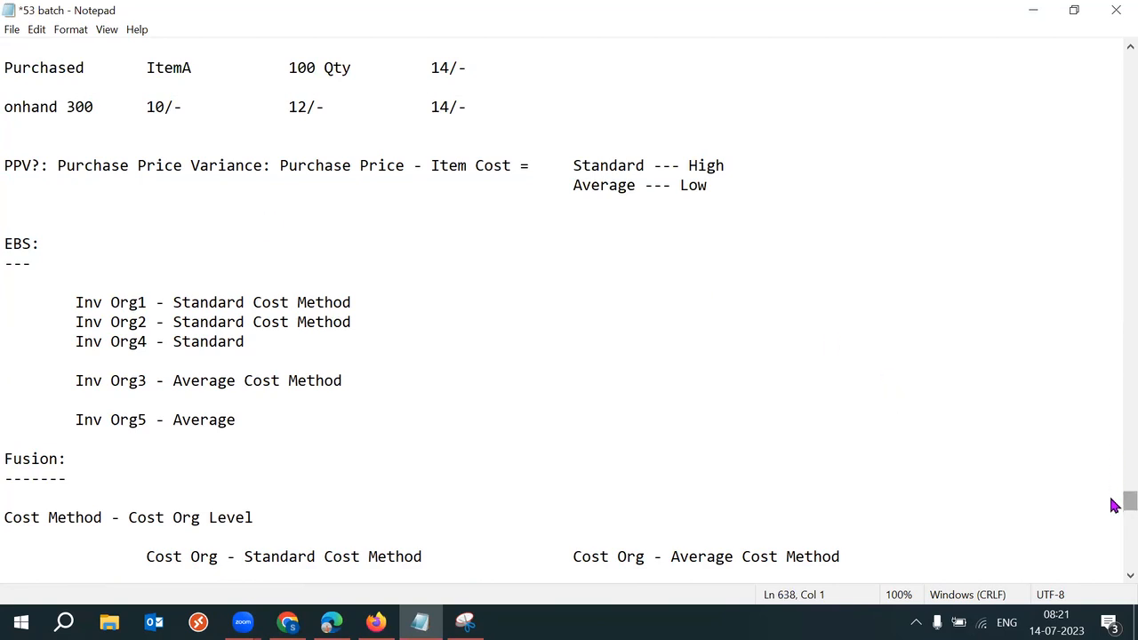
Step: Save the cost-method notes in Notepad
scroll(1115, 504, "down", 1)
scroll(1115, 505, "down", 2)
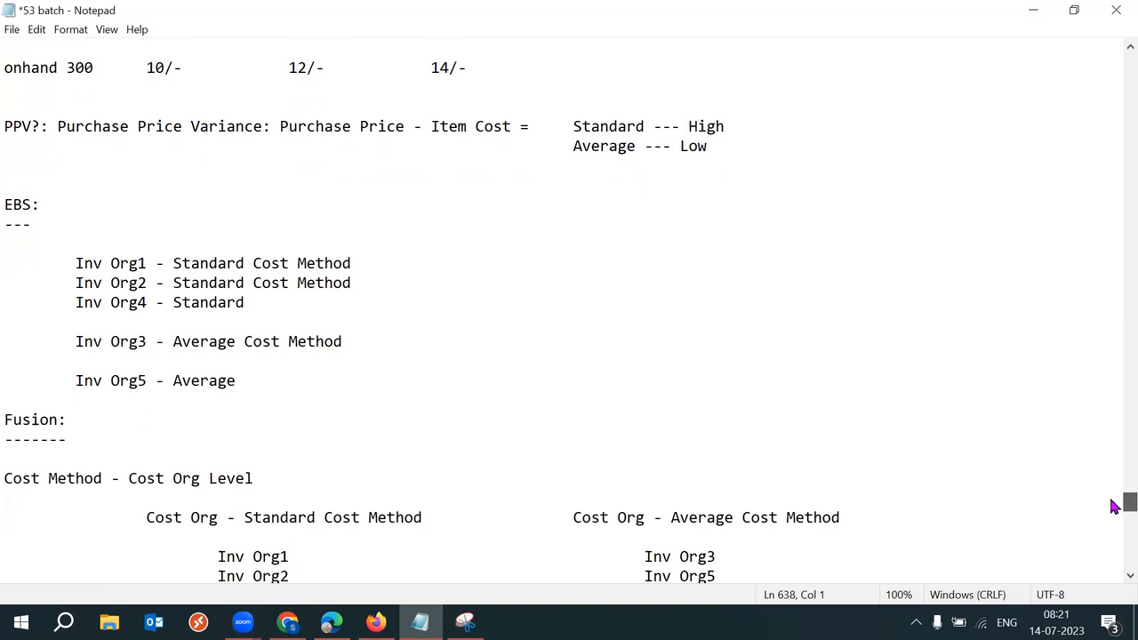
scroll(1113, 505, "down", 10)
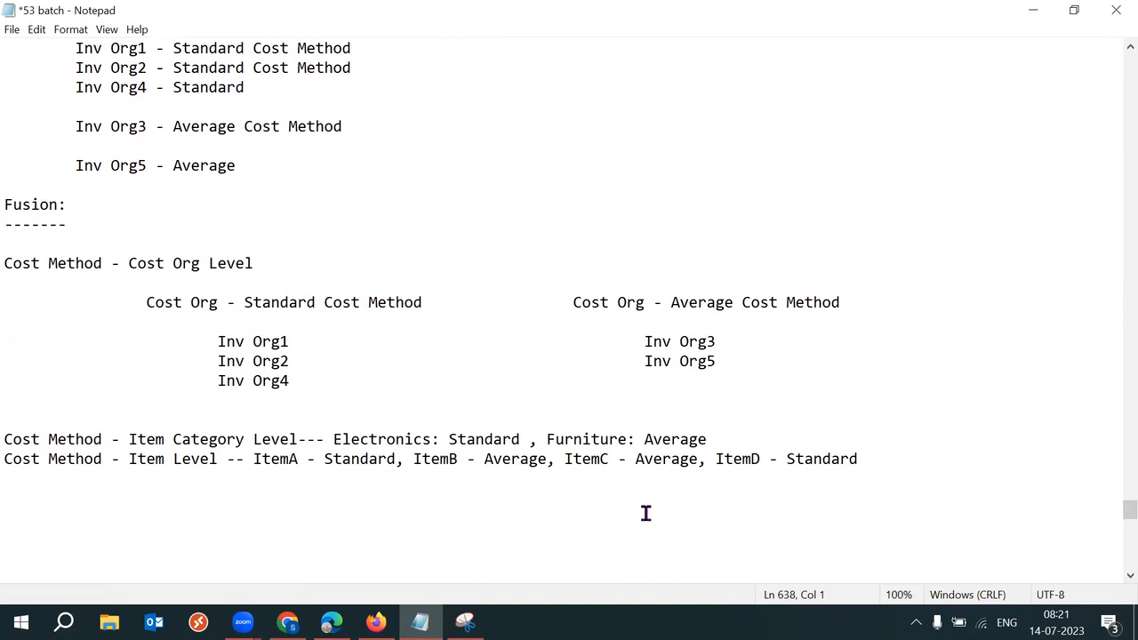
key("ctrl+s")
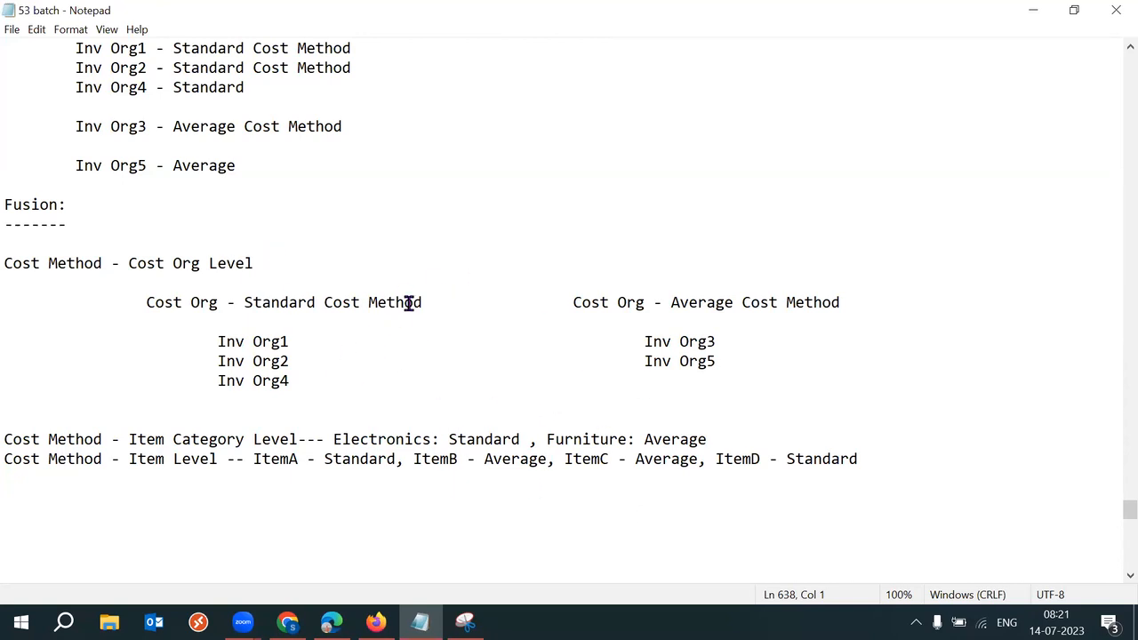
Step: Highlight the Item Level and 'PPV?' wording, then bring up the Overview of Average Costing page
mouse_move(1125, 511)
left_mouse_down()
mouse_move(1112, 510)
mouse_move(1122, 491)
mouse_move(1114, 523)
left_mouse_up()
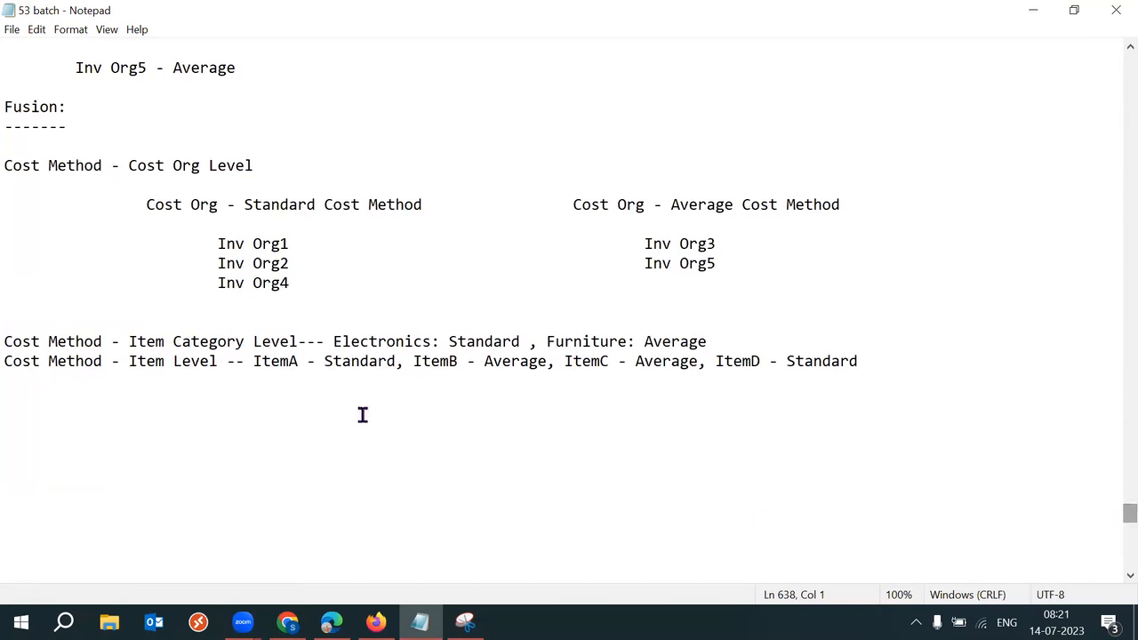
left_click_drag(124, 342, 224, 340)
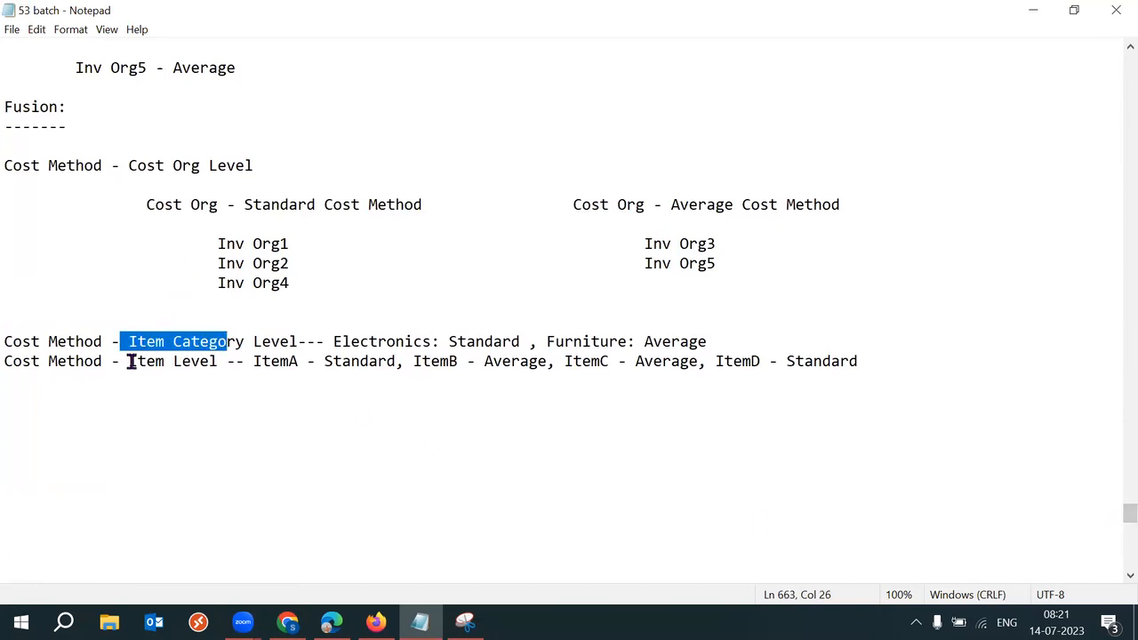
left_click_drag(129, 361, 209, 361)
left_click(452, 401)
left_click_drag(1114, 514, 1115, 502)
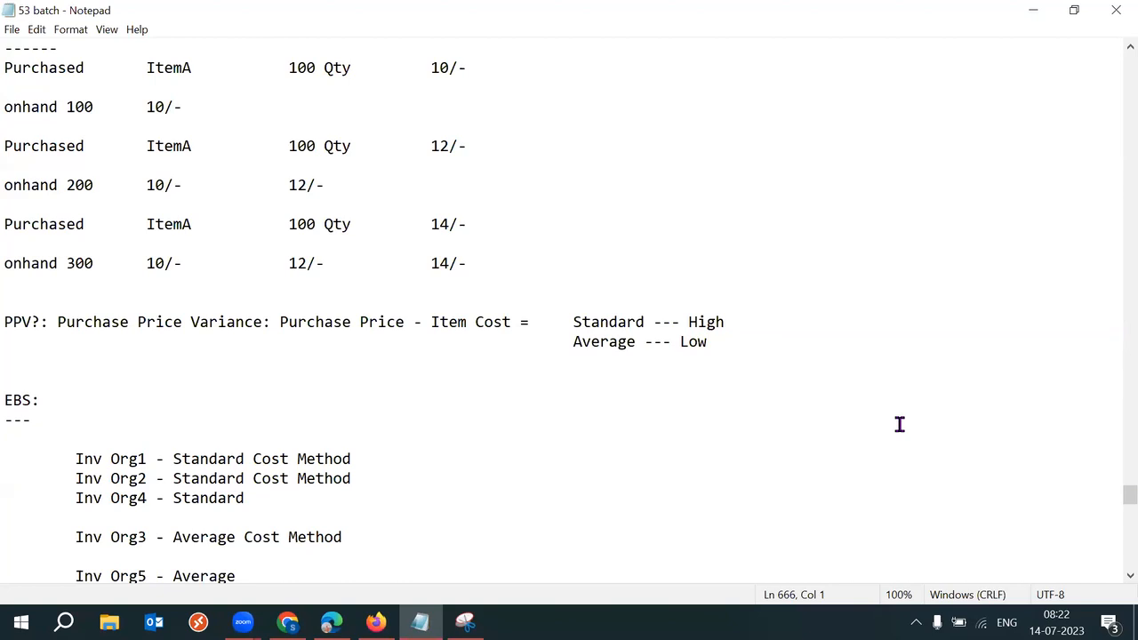
left_click_drag(5, 325, 39, 326)
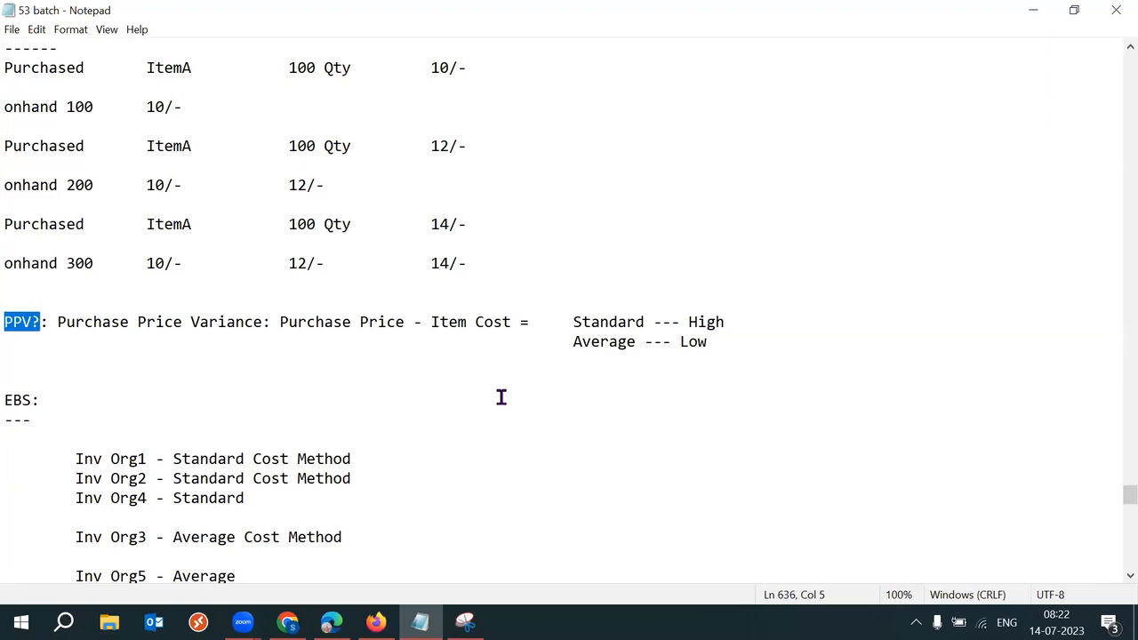
left_click(755, 343)
scroll(1111, 507, "down", 8)
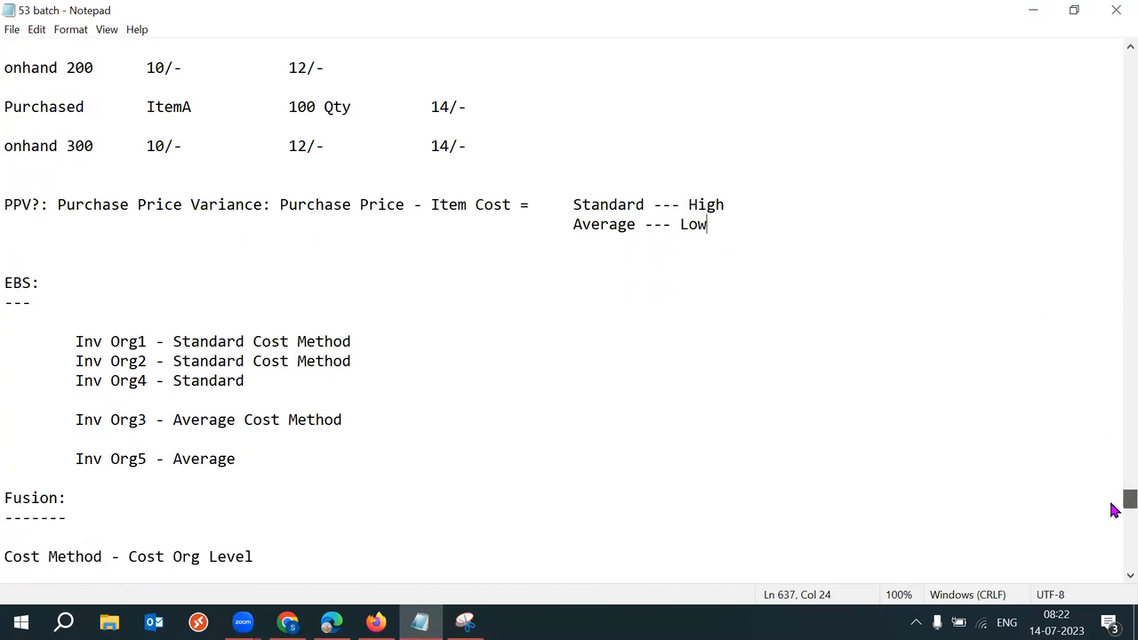
left_click(288, 622)
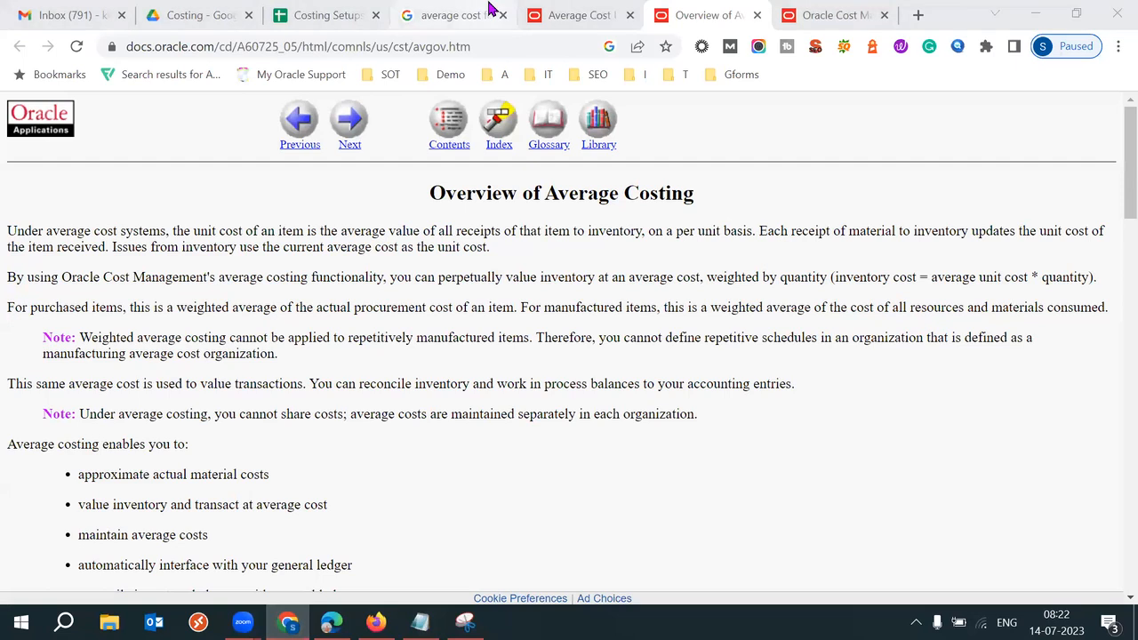
Step: Go to the top of the Costing Setups sheet and point out step 1, Cost Org
left_click(319, 7)
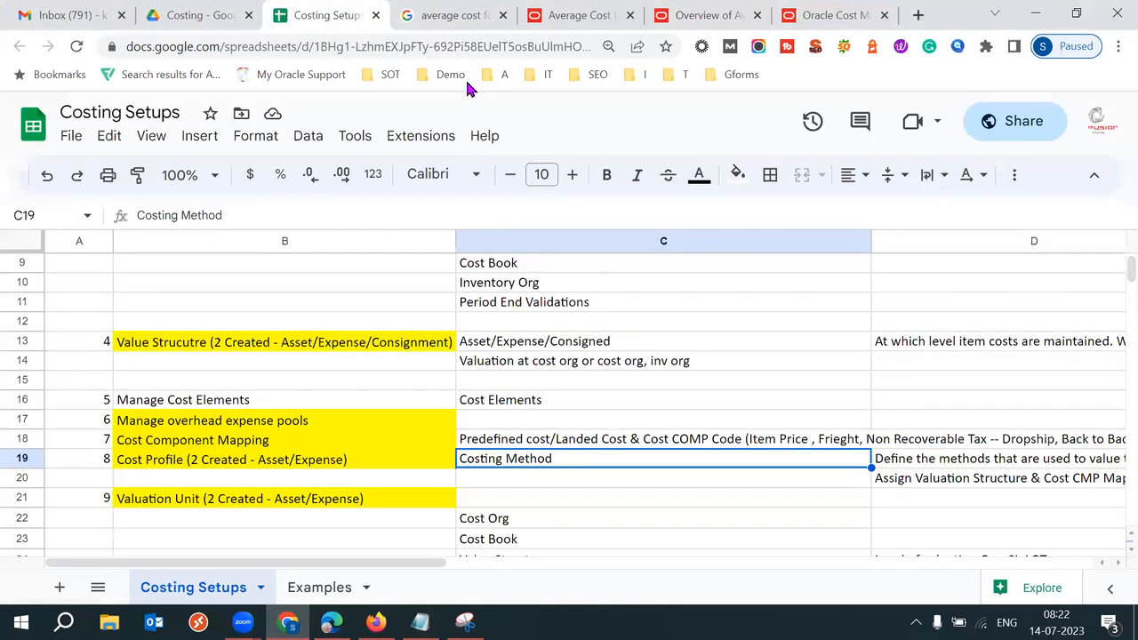
key("Left")
key("Left")
key("Up")
key("Up")
key("Up")
key("Up")
key("Up")
key("Up")
key("Up")
key("Up")
key("Up")
key("Up")
key("Up")
key("Up")
key("Up")
key("Up")
key("Up")
key("Up")
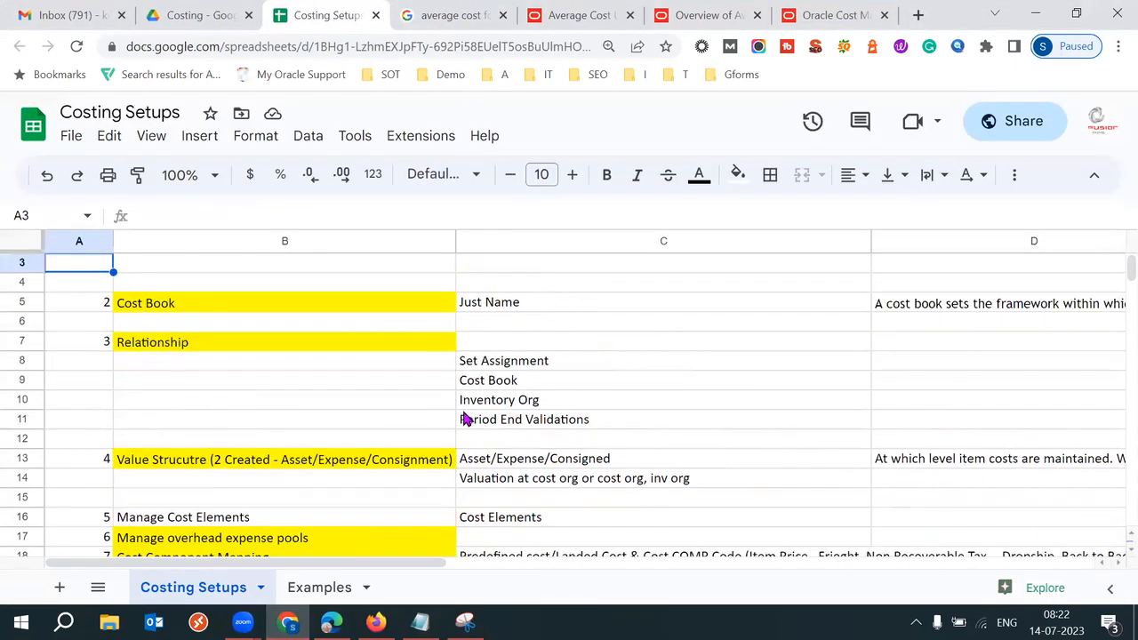
key("Up")
key("Up")
left_click(260, 284)
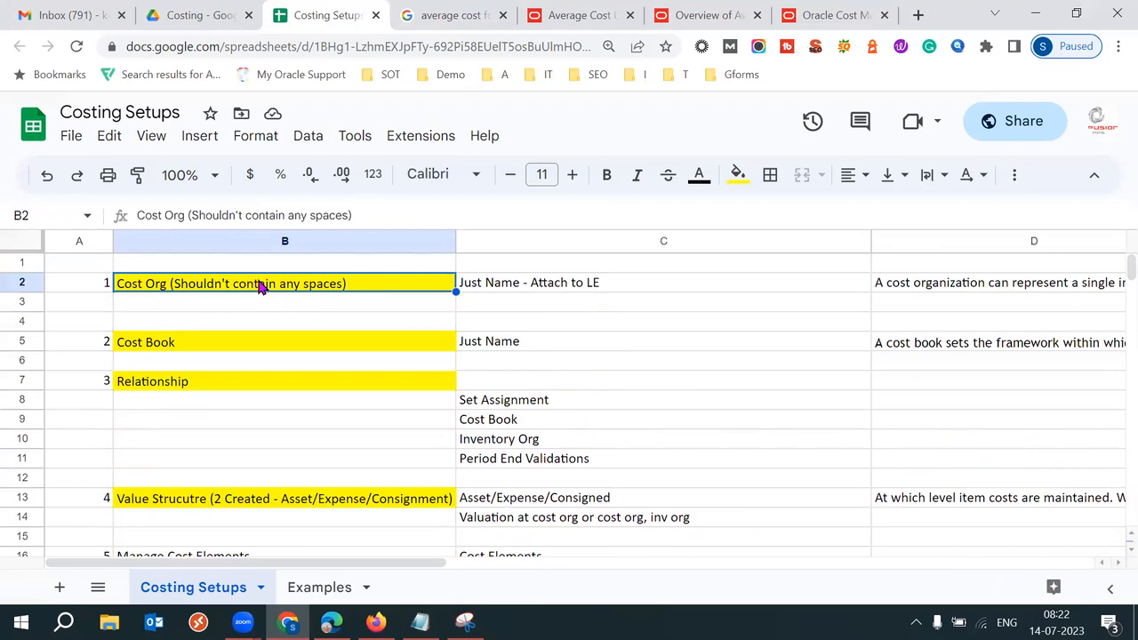
left_click(101, 287)
left_click(188, 292)
Step: Point out the Cost Book step in B5, highlighting the word Book
left_click(211, 355)
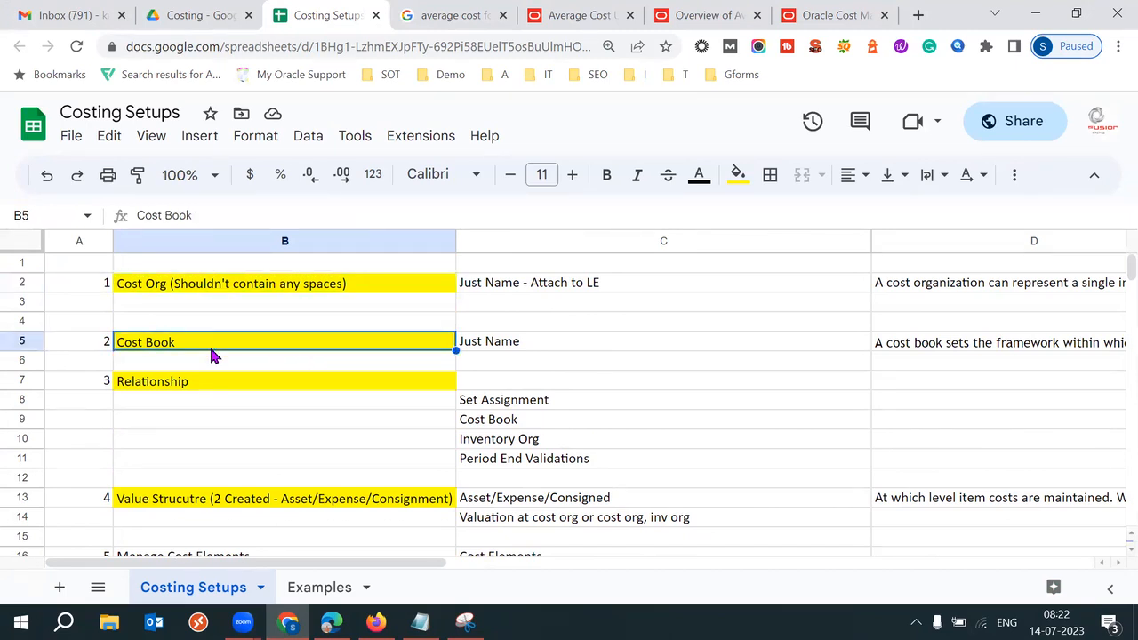
triple_click(170, 348)
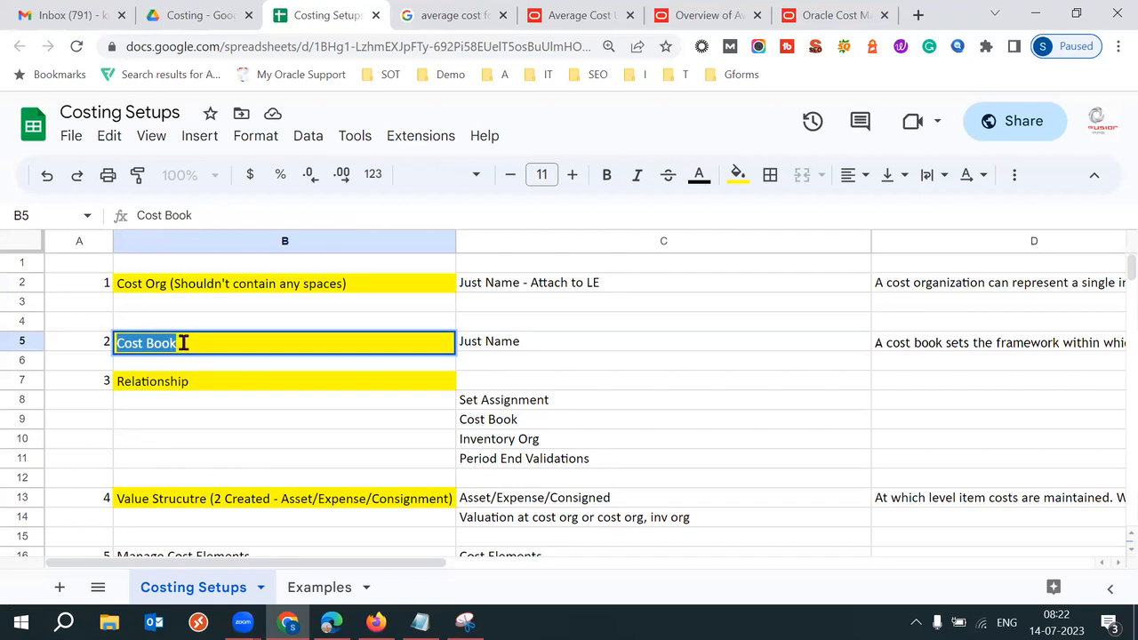
left_click(183, 343)
left_click_drag(148, 342, 170, 343)
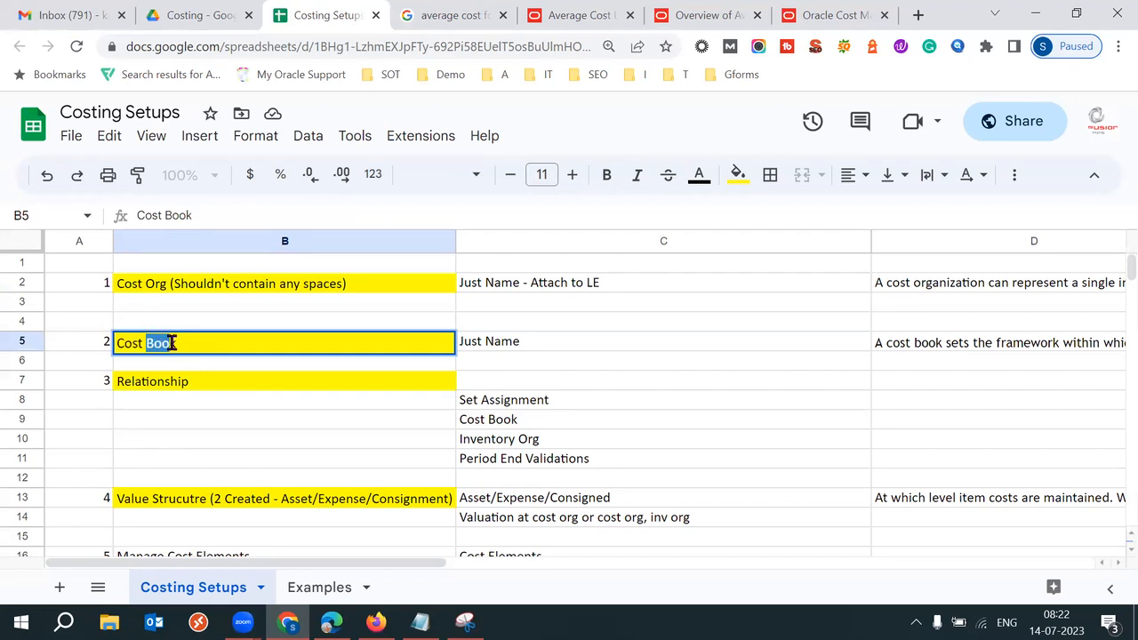
left_click(267, 346)
left_click_drag(148, 342, 190, 342)
Step: Point out the Relationship step in B7 and its Inventory Org sub-item, relating it to Cost Org
left_click(189, 382)
double_click(189, 383)
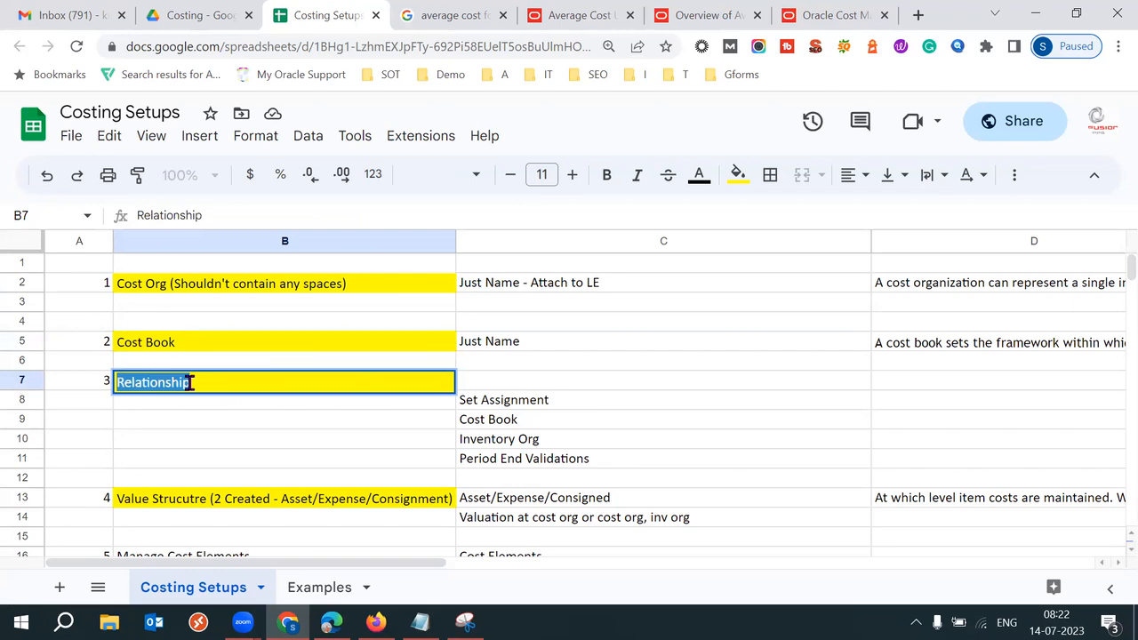
left_click(176, 289)
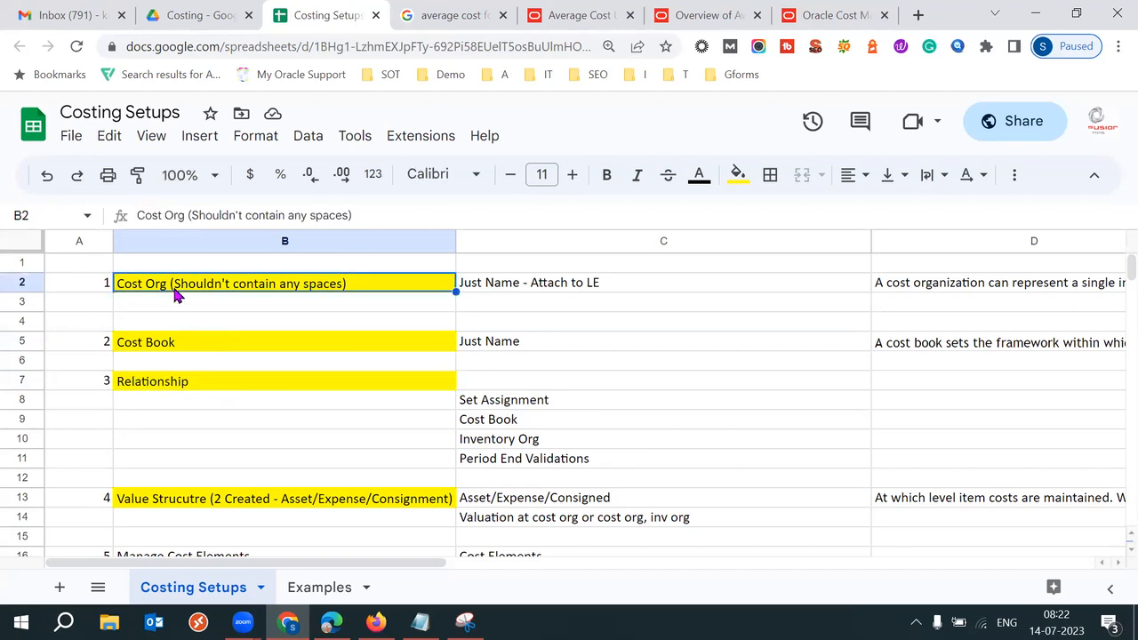
left_click(502, 449)
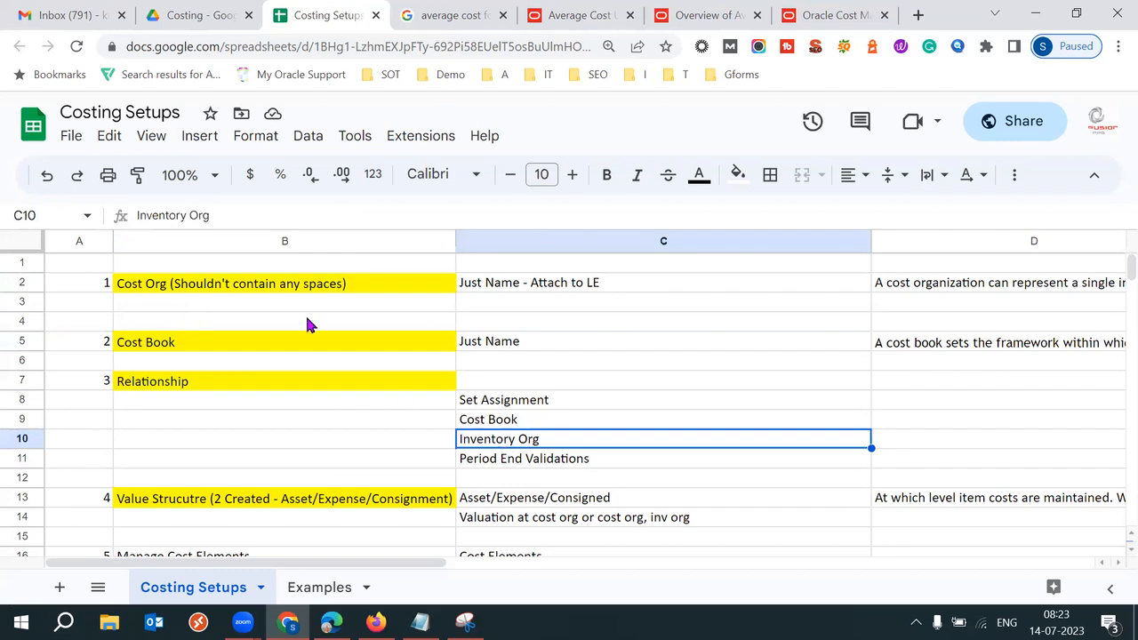
left_click(271, 292)
left_click(246, 385)
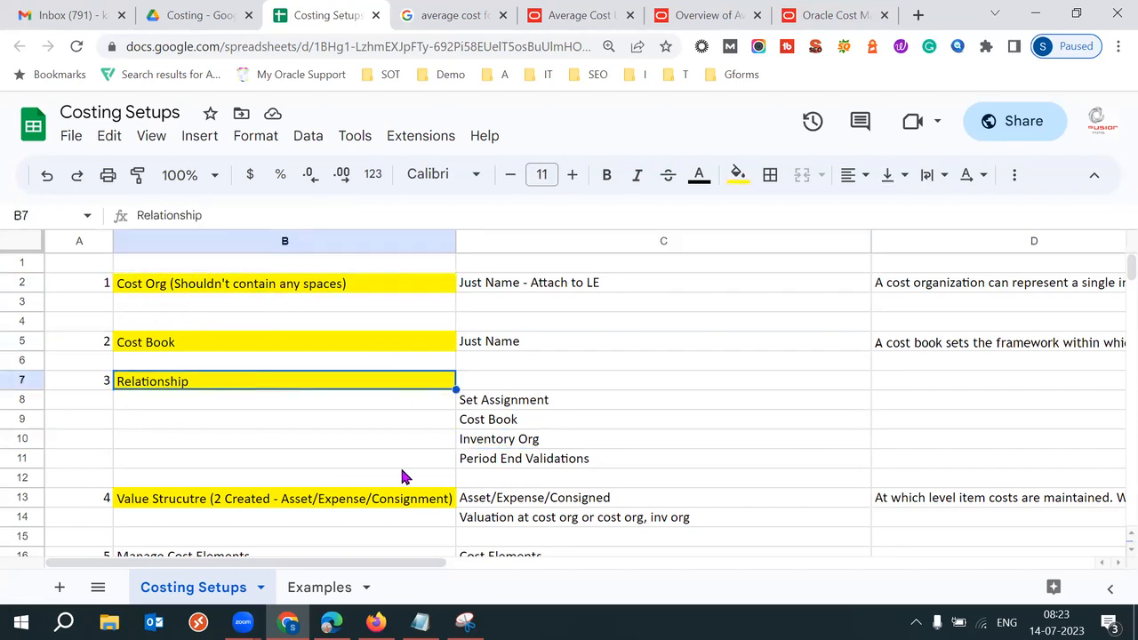
Step: Load ekmk-test.fa.us6.oraclecloud.com/ in Firefox to reach the Oracle sign-in page
mouse_move(331, 622)
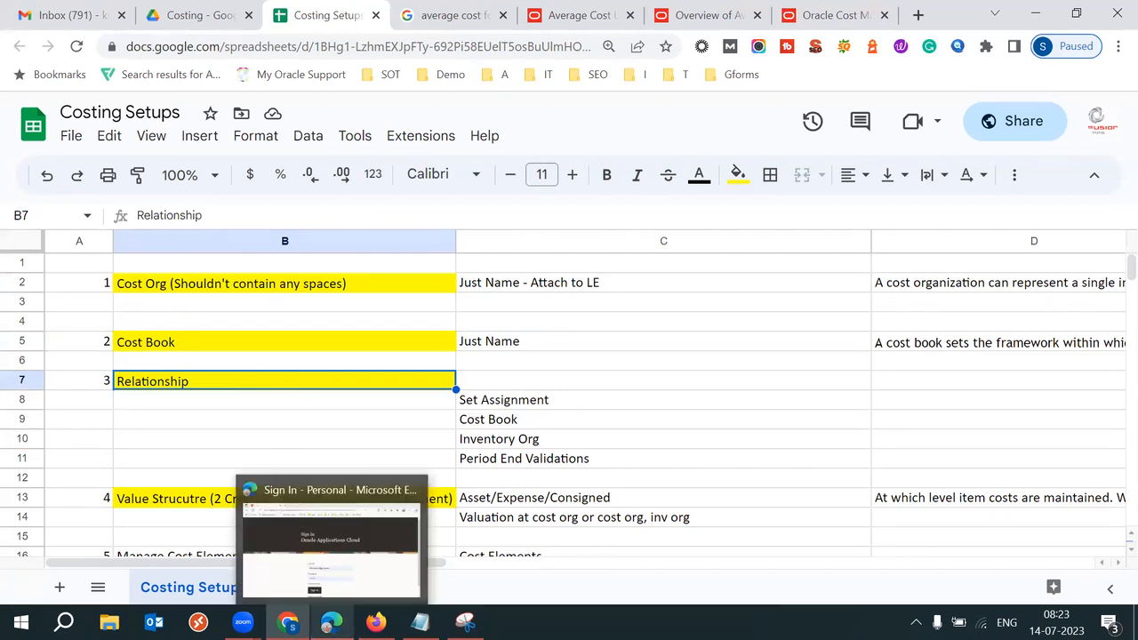
left_click(331, 539)
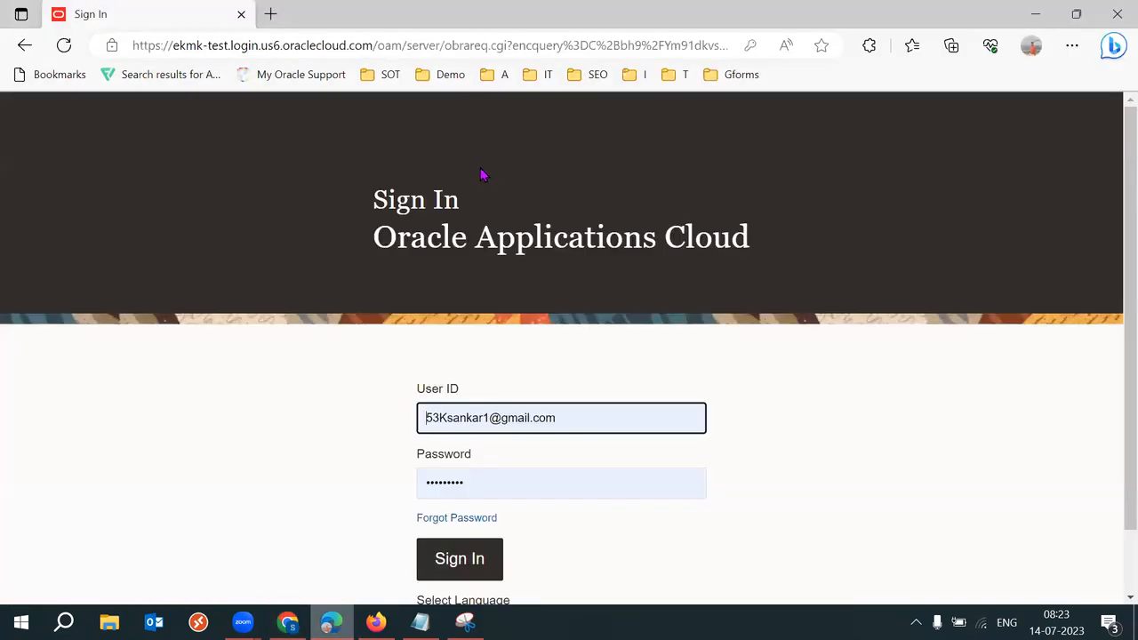
double_click(375, 45)
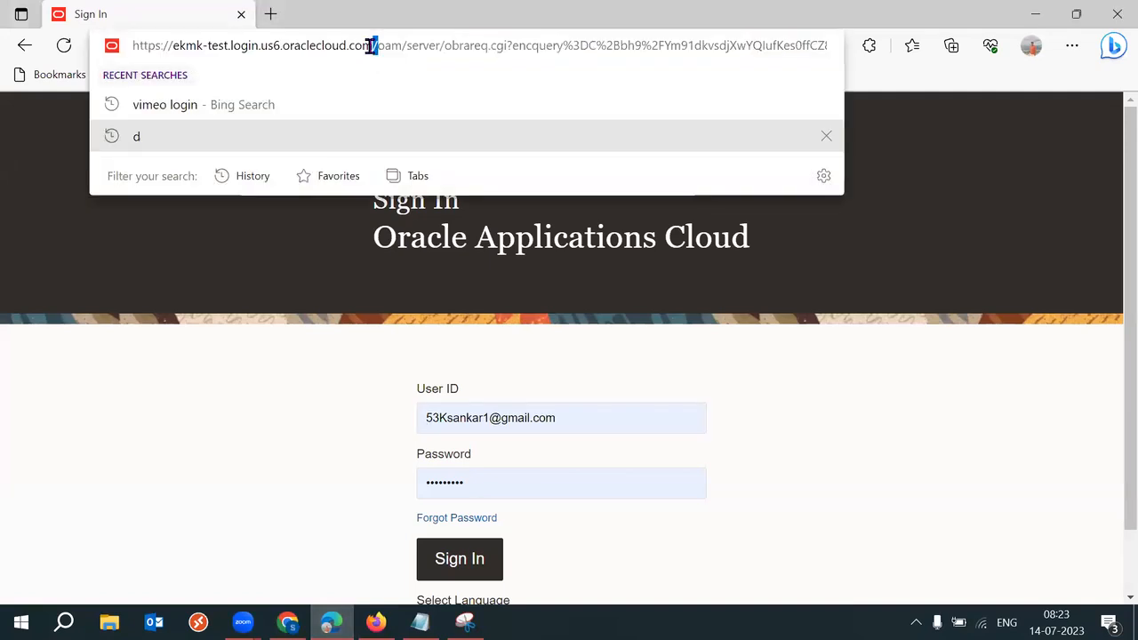
left_click(376, 623)
type("ekmk-test.fa.us6.oraclecloud.com/")
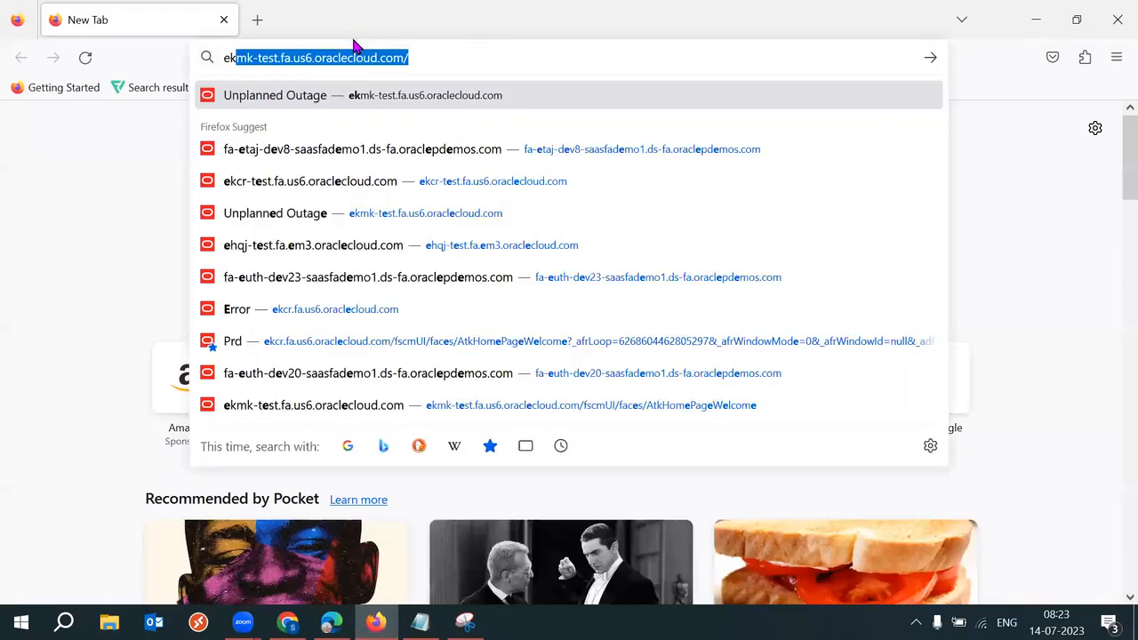
key("Return")
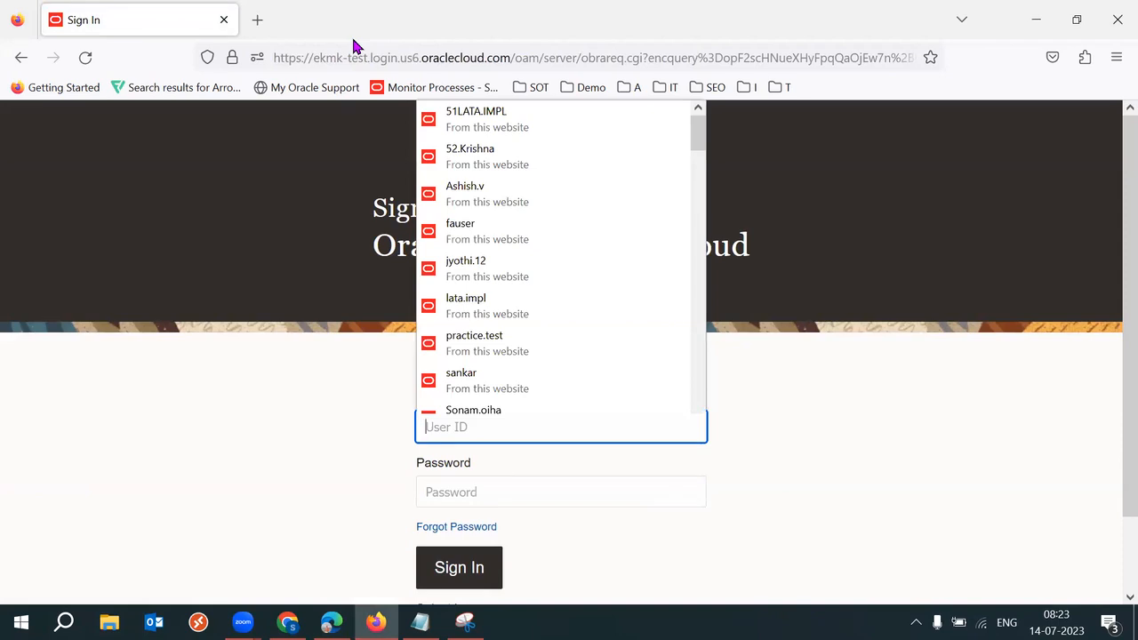
left_click(243, 622)
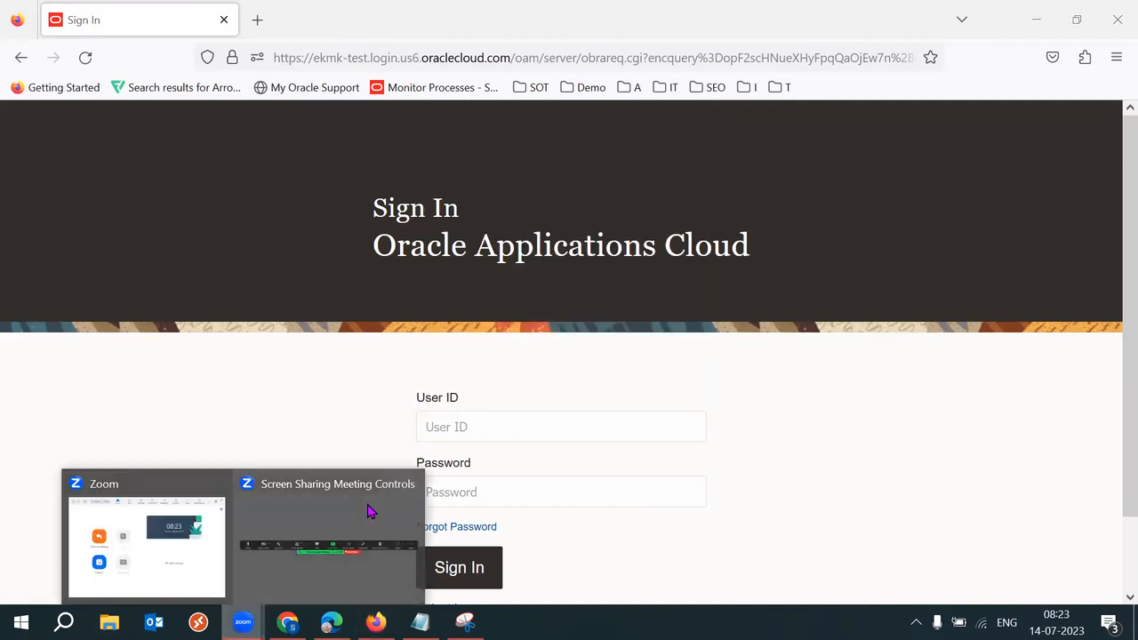
left_click(371, 511)
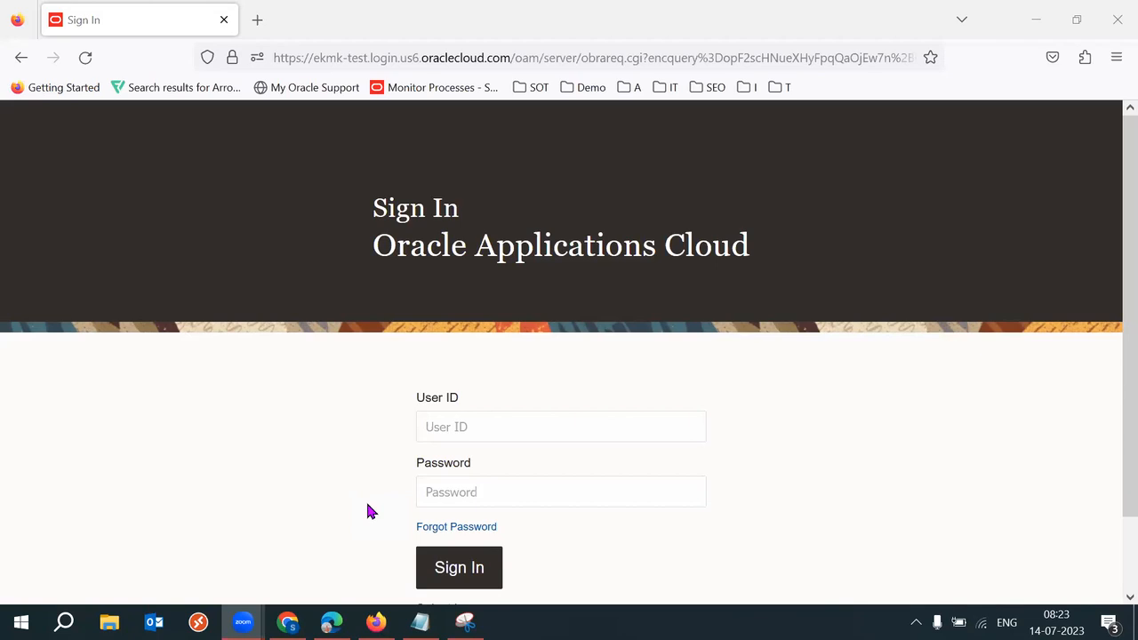
Step: Sign in using the saved login suggested for the User ID
left_click(579, 435)
type("5")
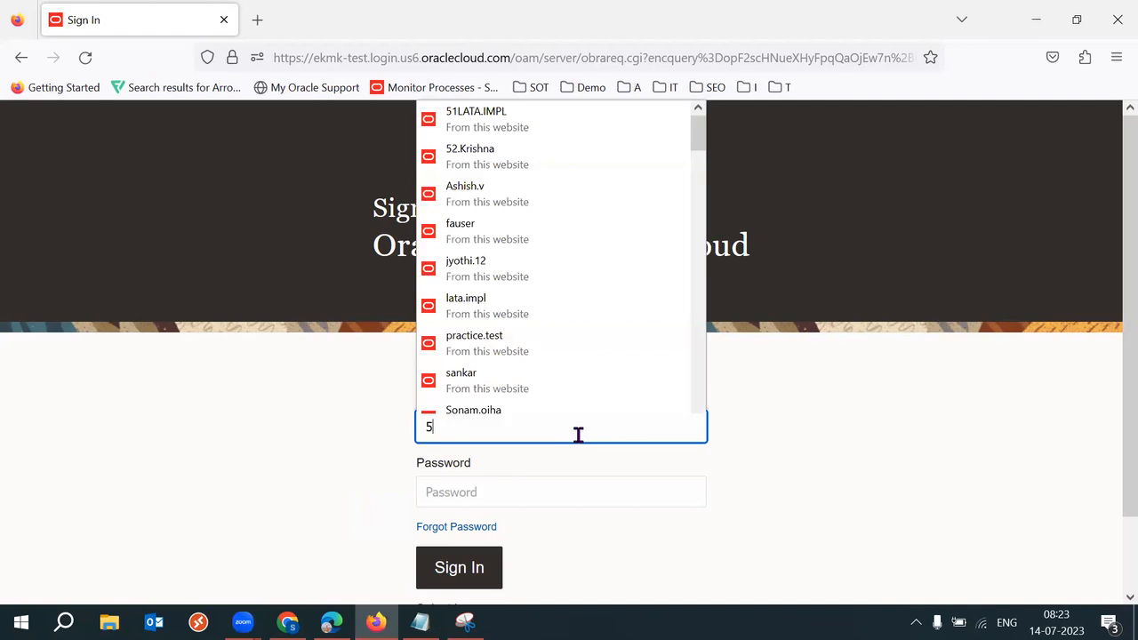
type("2")
left_click(552, 449)
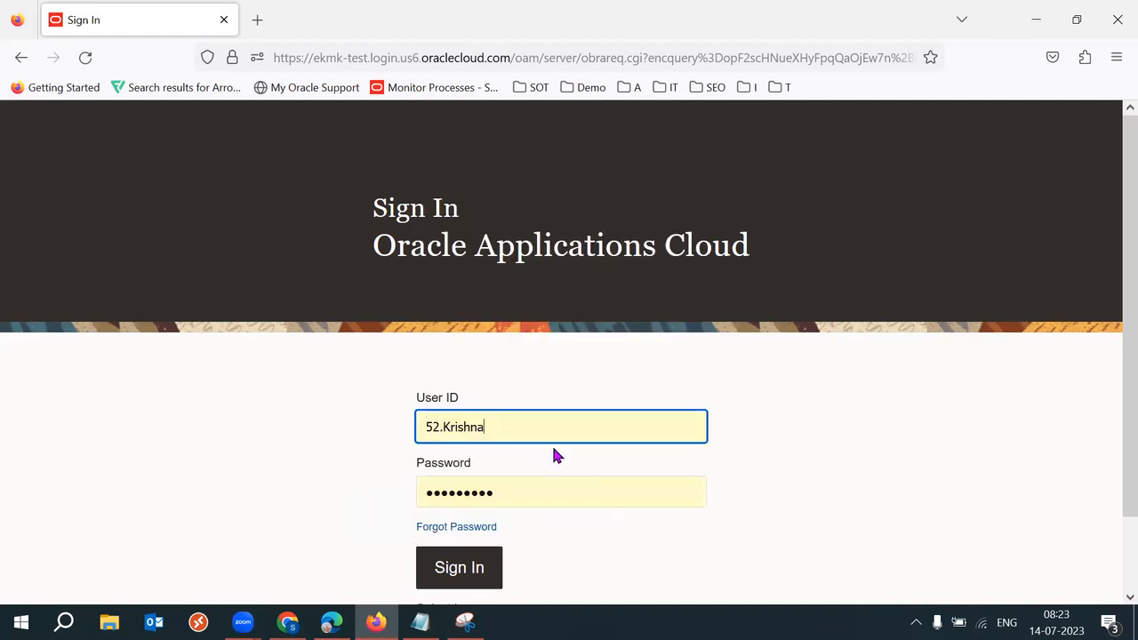
left_click(457, 584)
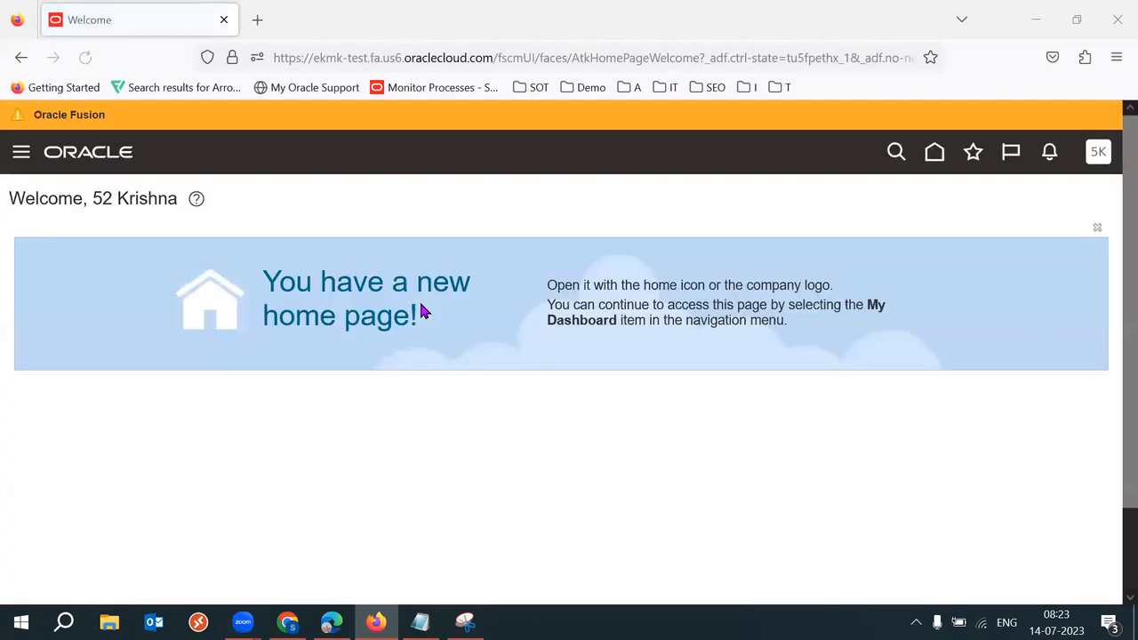
Step: Go to Setup and Maintenance and switch to the Manufacturing and Supply Chain Materials Management offering
left_click(1098, 151)
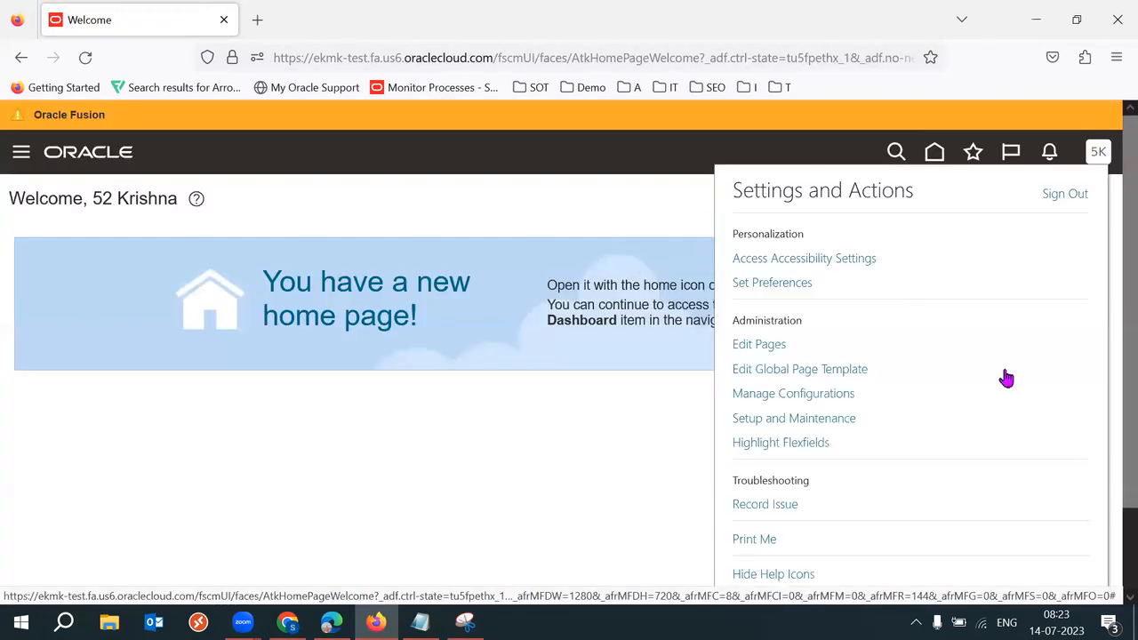
left_click(791, 416)
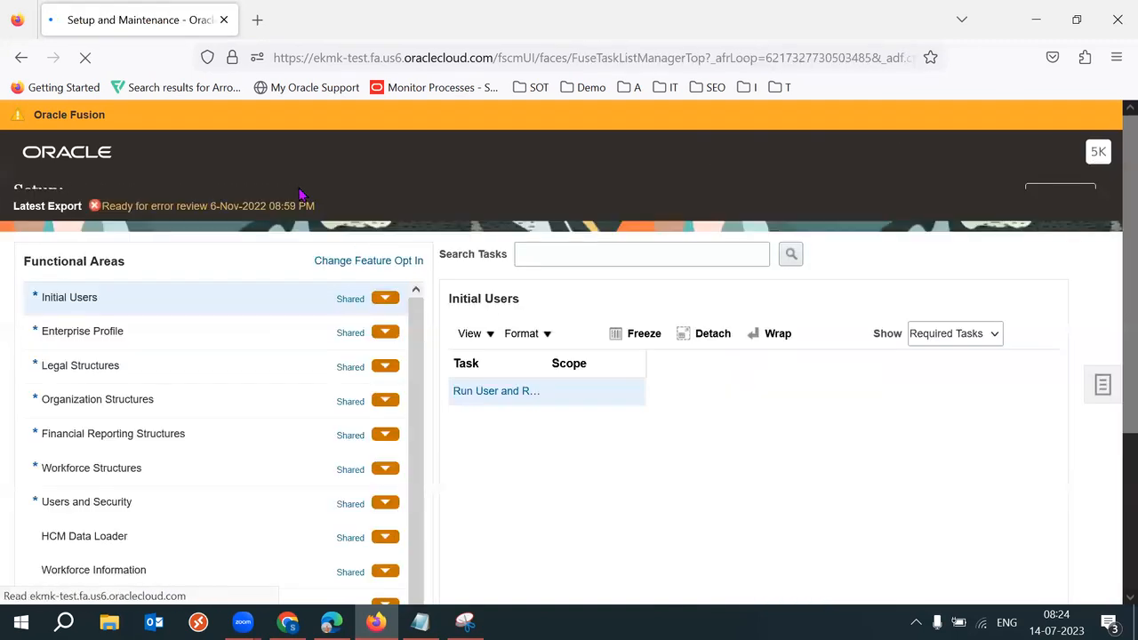
left_click(303, 196)
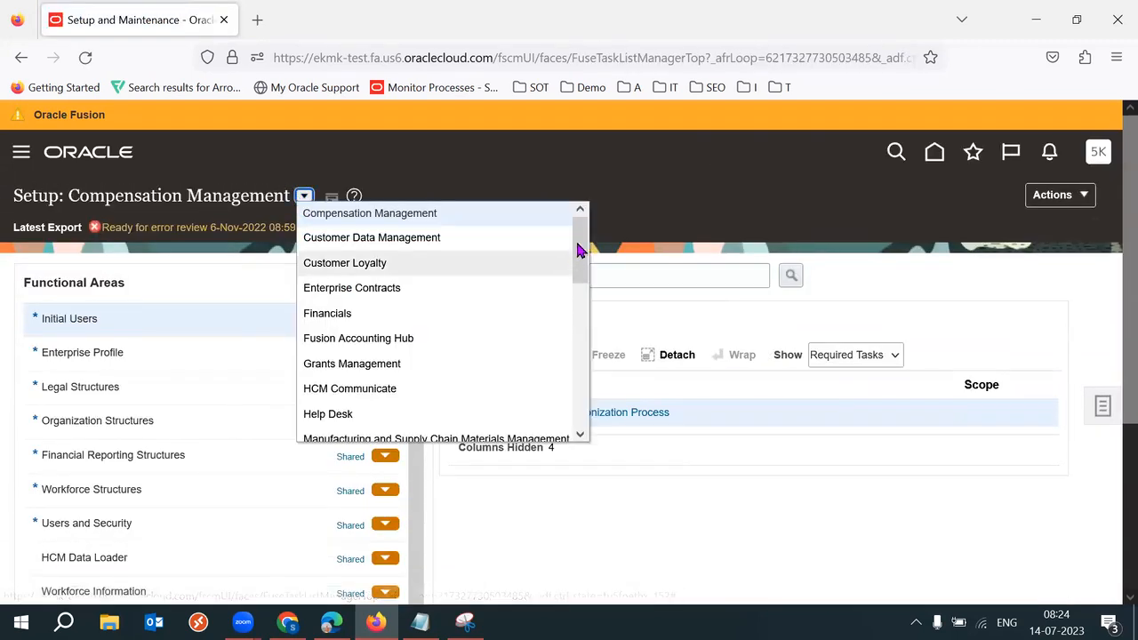
scroll(579, 267, "down", 2)
left_click(472, 318)
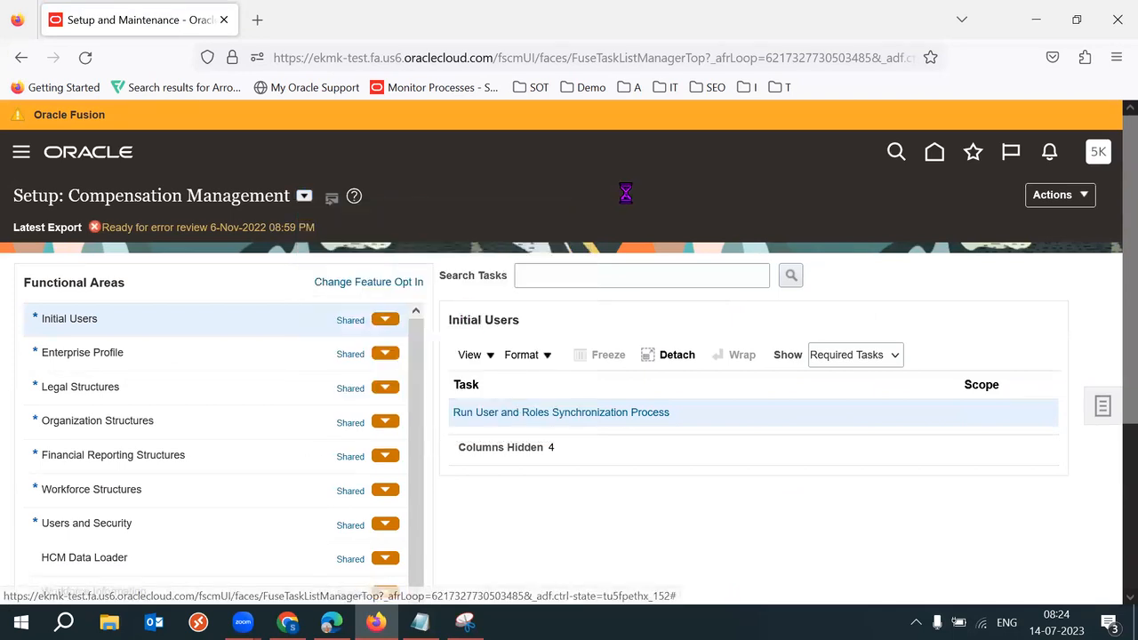
Step: Review the offering's title and functional areas, then show the Cost Accounting setup tasks
scroll(1113, 316, "down", 1)
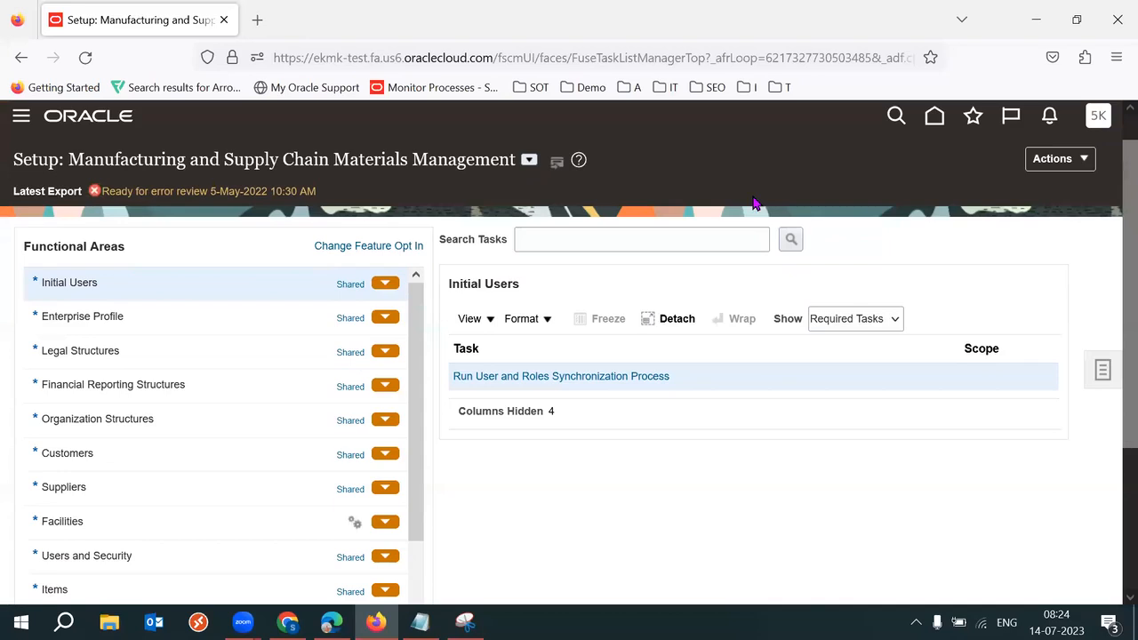
scroll(1106, 368, "down", 1)
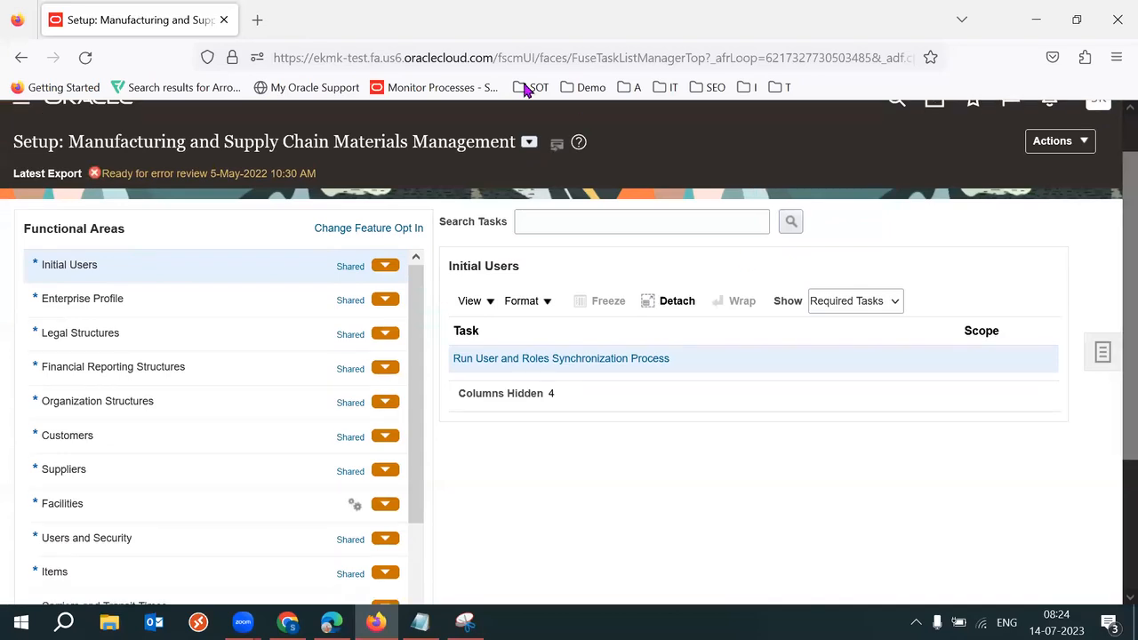
left_click(960, 207)
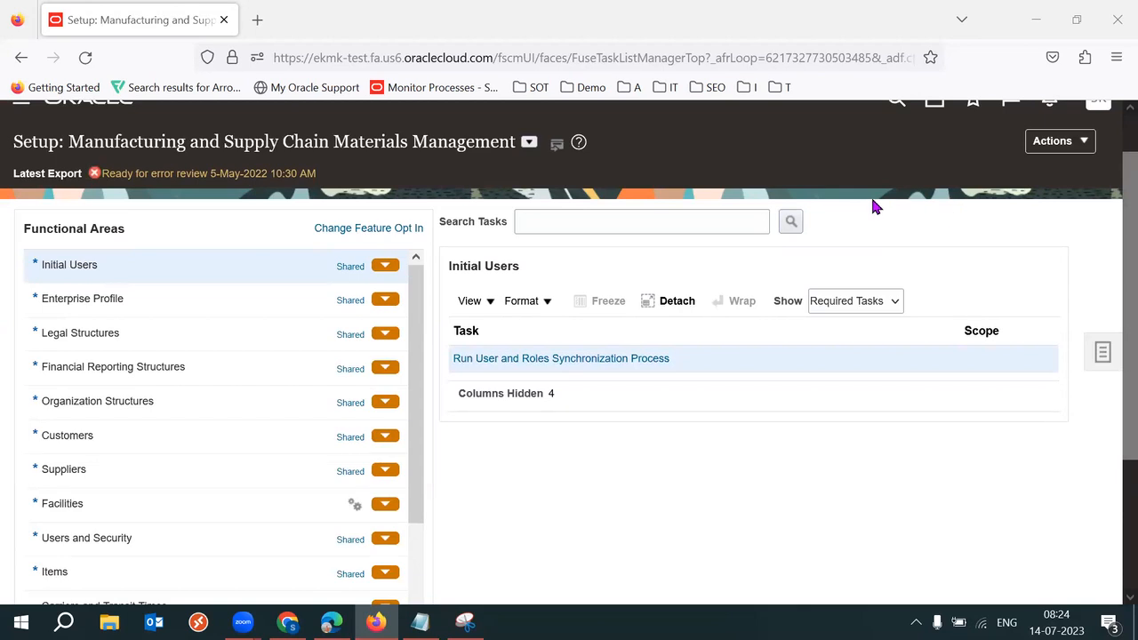
left_click(789, 175)
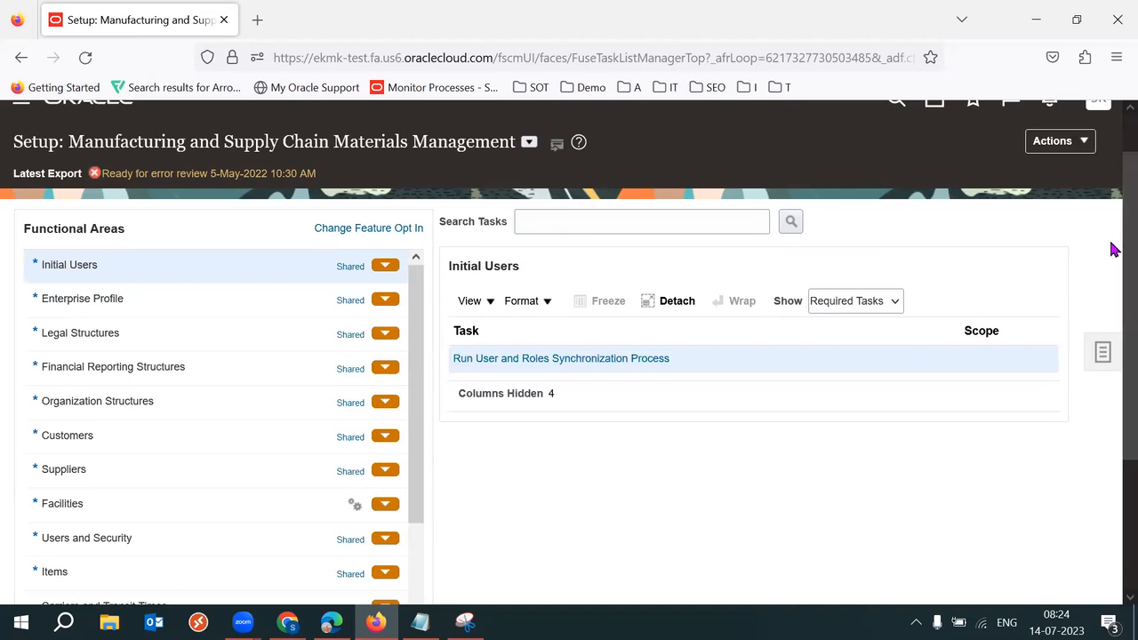
scroll(1112, 249, "down", 1)
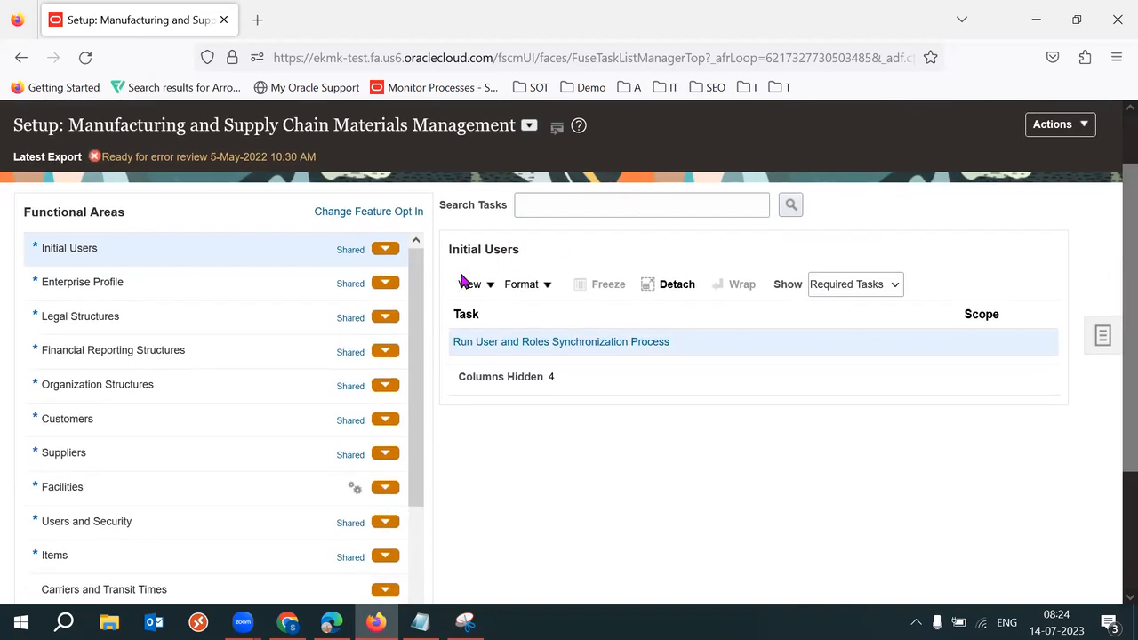
triple_click(274, 124)
double_click(275, 124)
scroll(1108, 454, "down", 3)
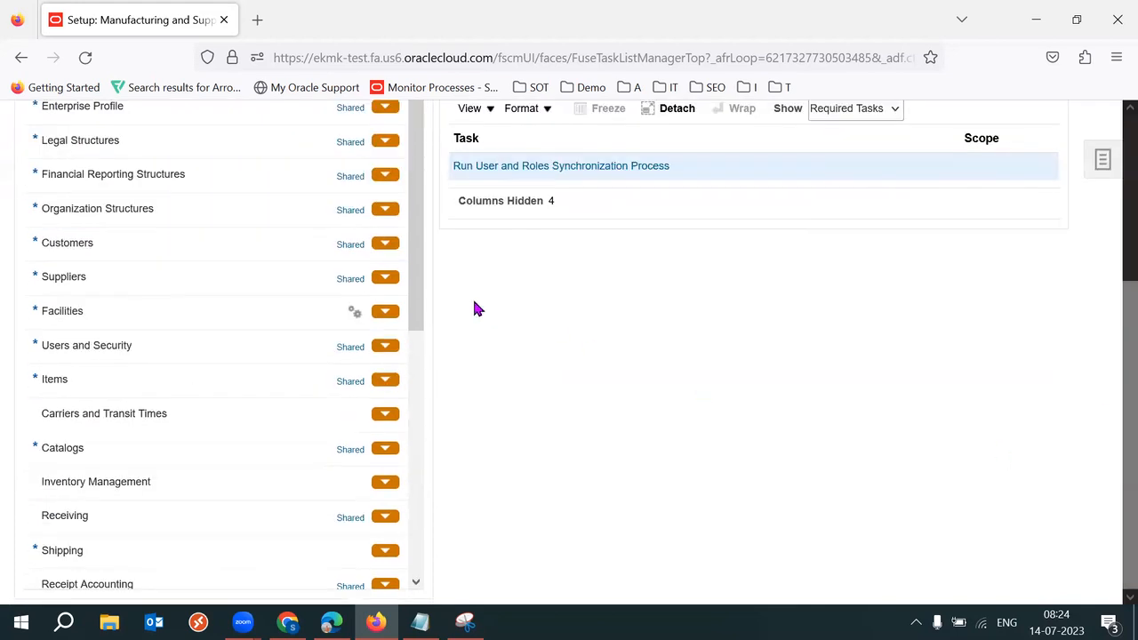
left_click_drag(420, 298, 424, 346)
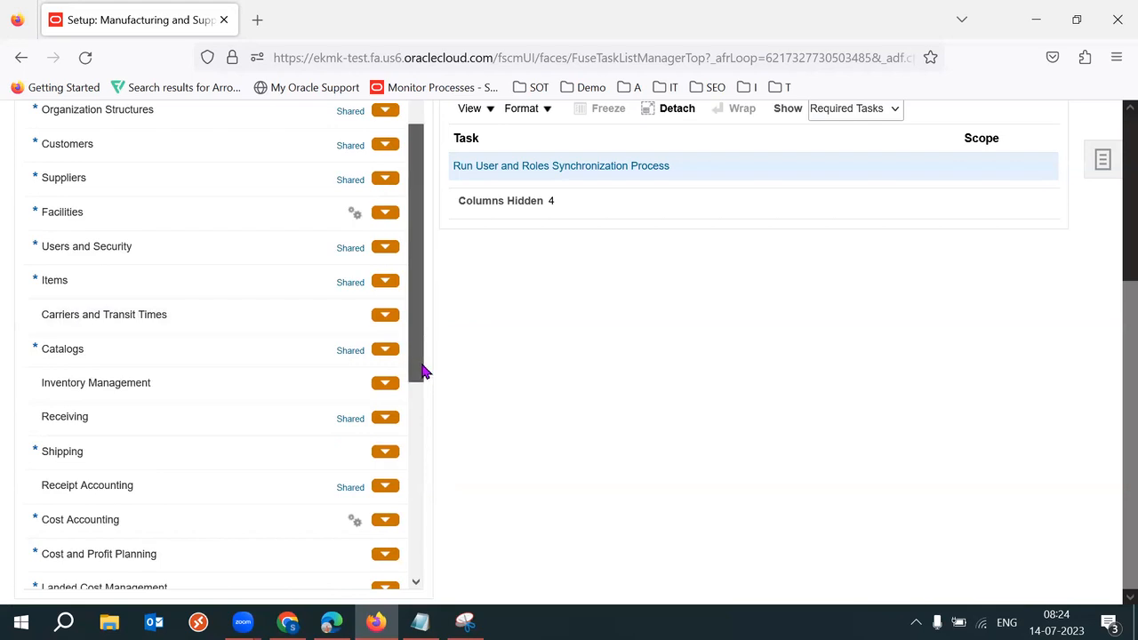
left_click_drag(424, 371, 424, 407)
left_click(130, 450)
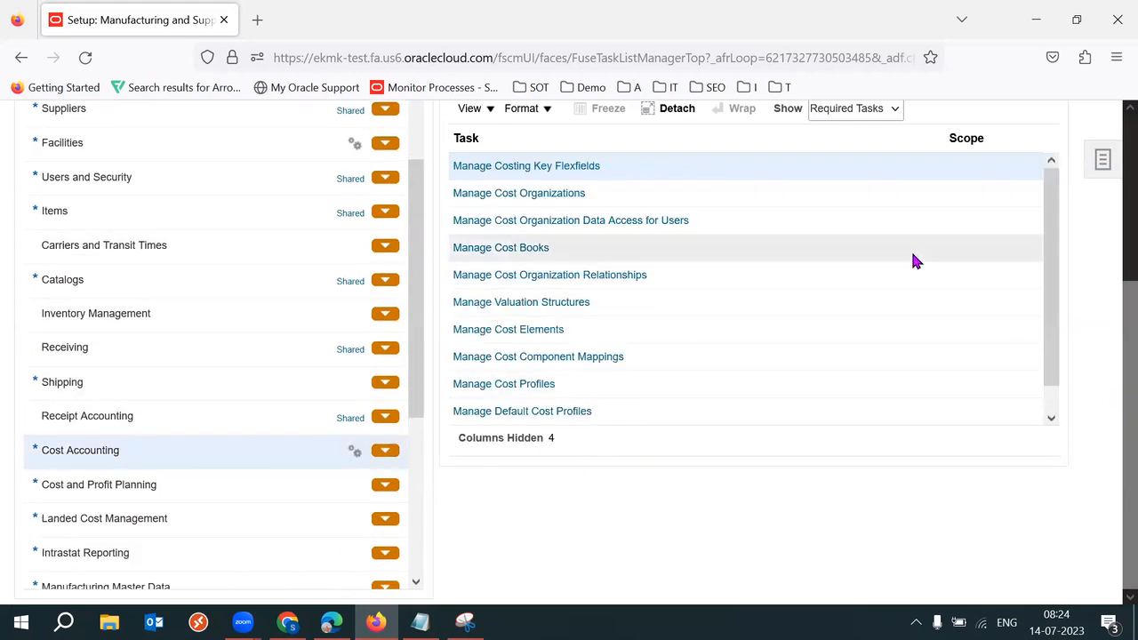
Step: Open Manage Cost Organizations and start creating a new cost organization from Search Results
scroll(661, 243, "up", 1)
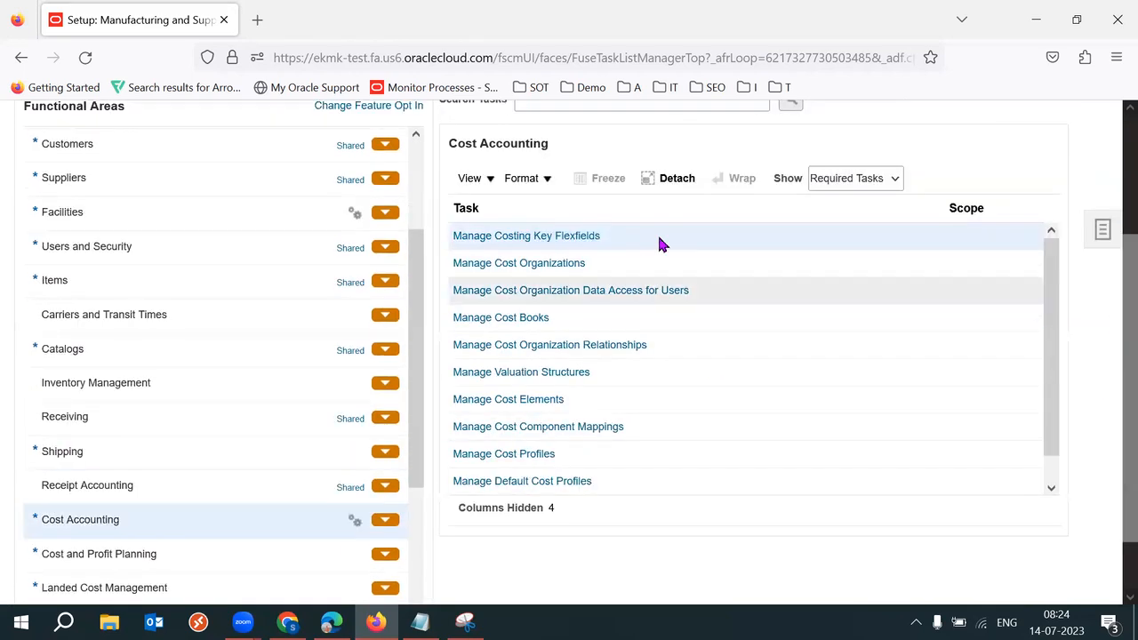
left_click(539, 265)
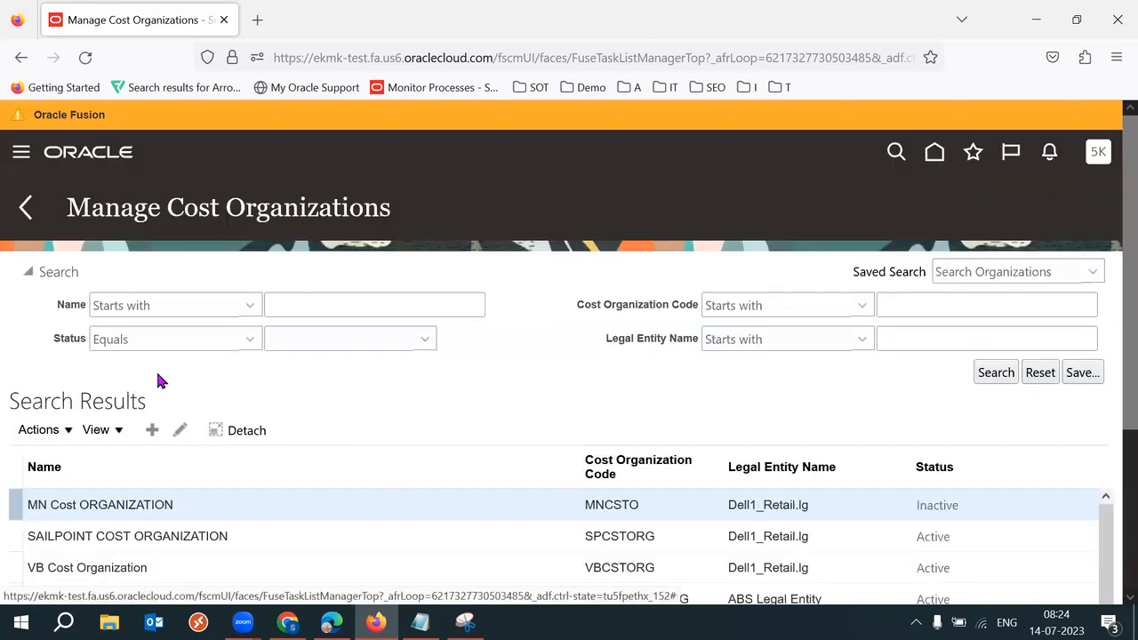
triple_click(167, 214)
left_click(466, 281)
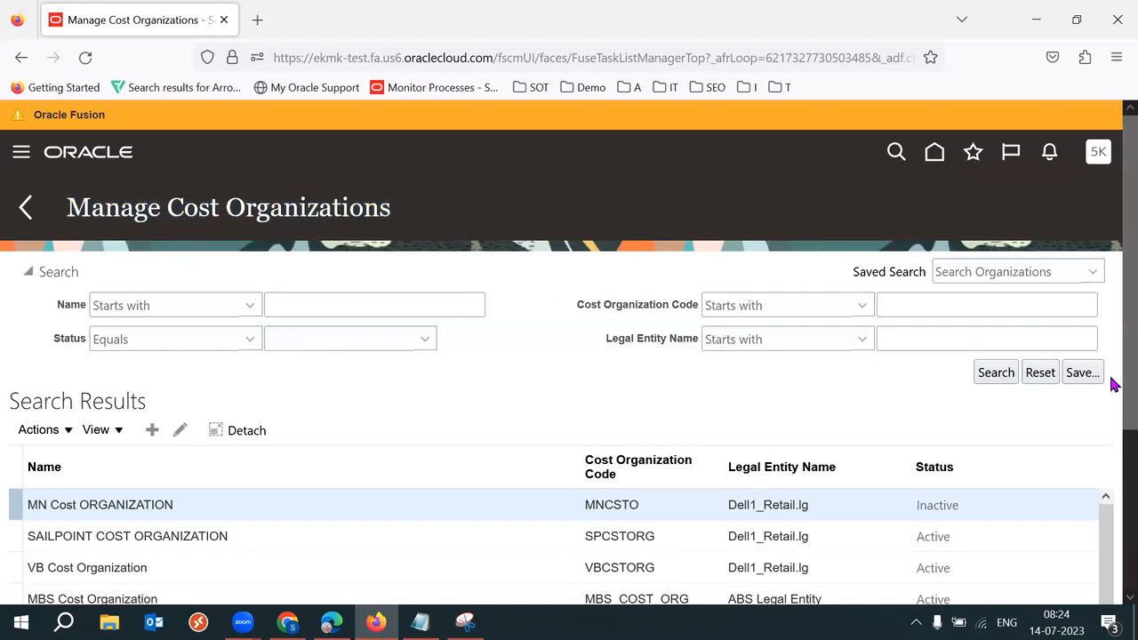
left_click_drag(1122, 353, 1122, 364)
left_click(152, 411)
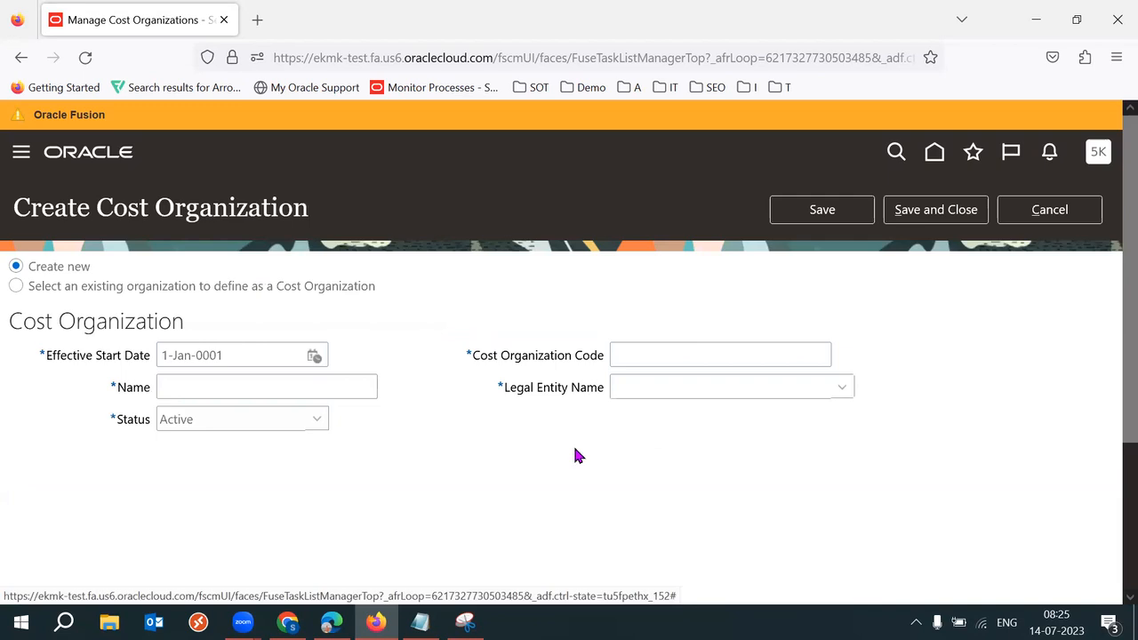
scroll(1113, 436, "down", 1)
Step: Enter '52K Standard Cost Org' as the cost organization name, correcting the misspelled 'Standard'
left_click(277, 375)
type("52K Cost Org")
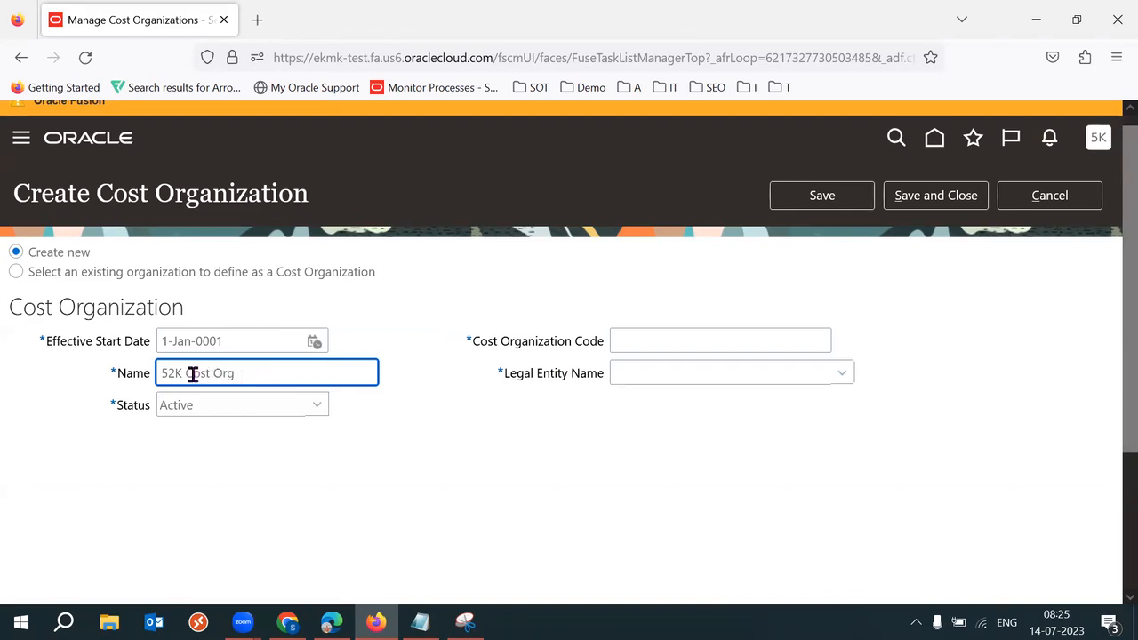
type("Stadrd")
key("BackSpace")
key("BackSpace")
key("BackSpace")
type("dard")
key("BackSpace")
key("BackSpace")
key("BackSpace")
key("BackSpace")
key("BackSpace")
type("andr")
key("BackSpace")
type("ard")
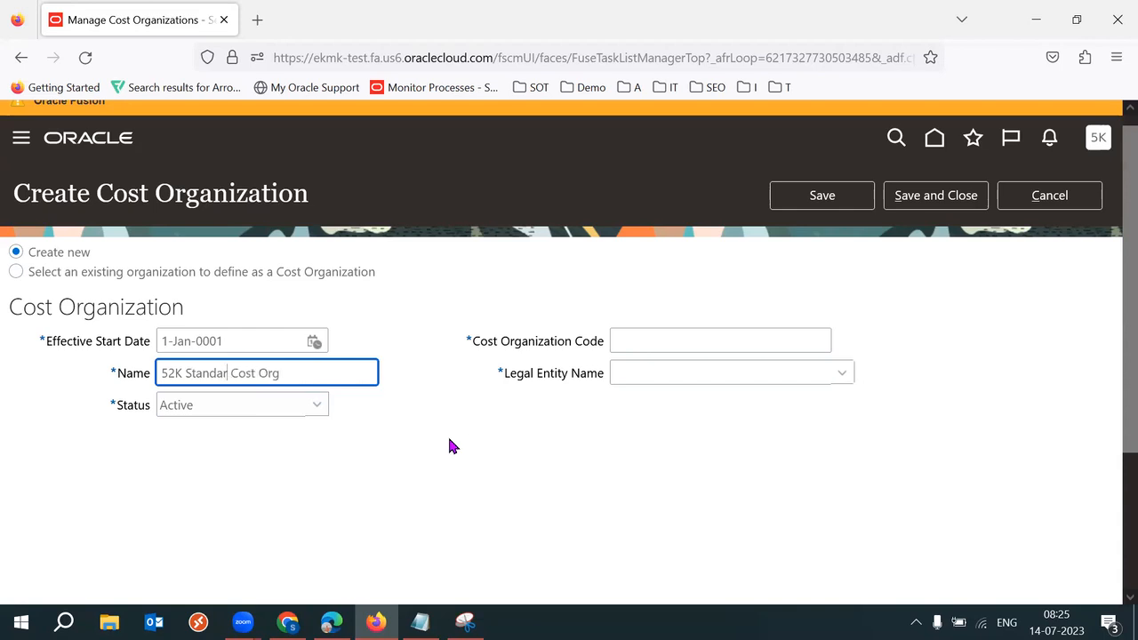
triple_click(338, 379)
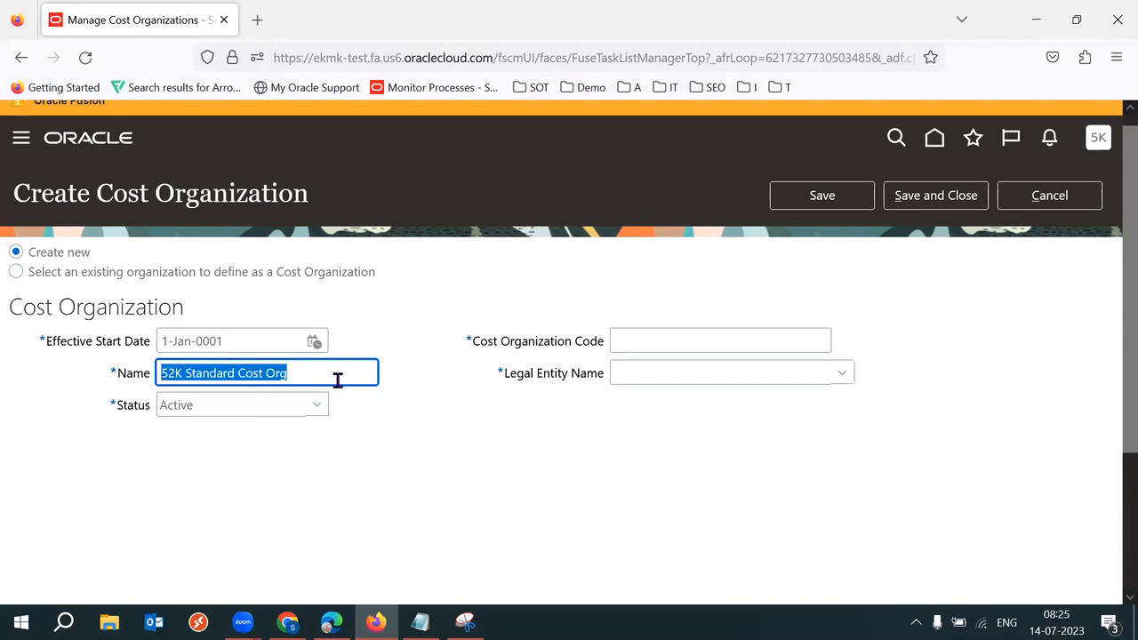
left_click(612, 499)
Step: Enter cost organization code 52KSCO and open the Legal Entity Name list
left_click(725, 348)
type("52KSCO")
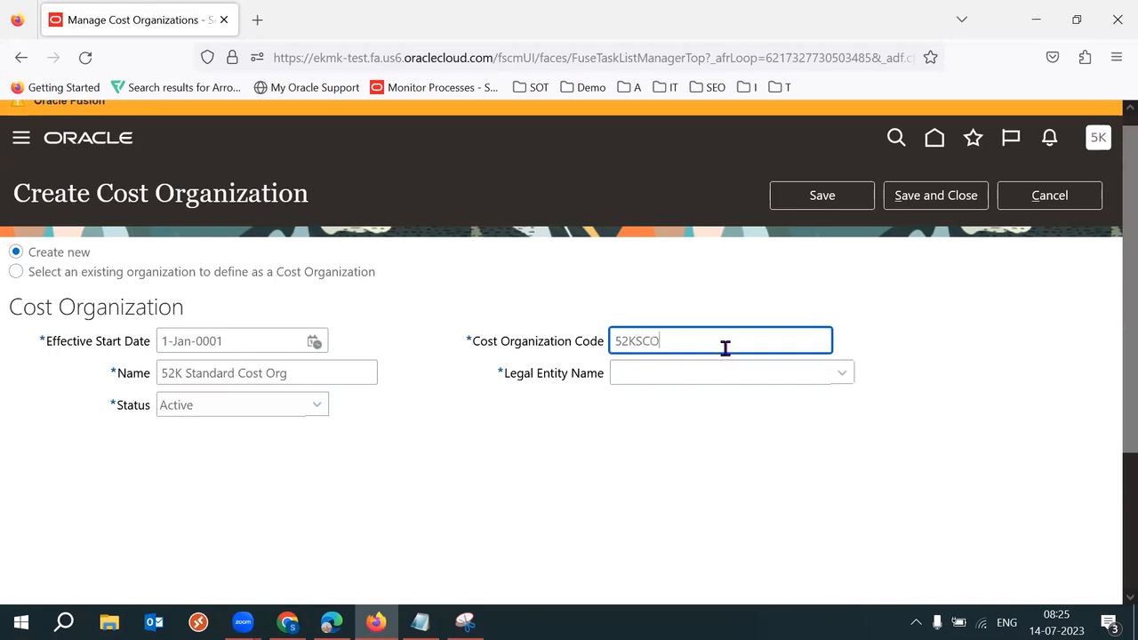
double_click(726, 348)
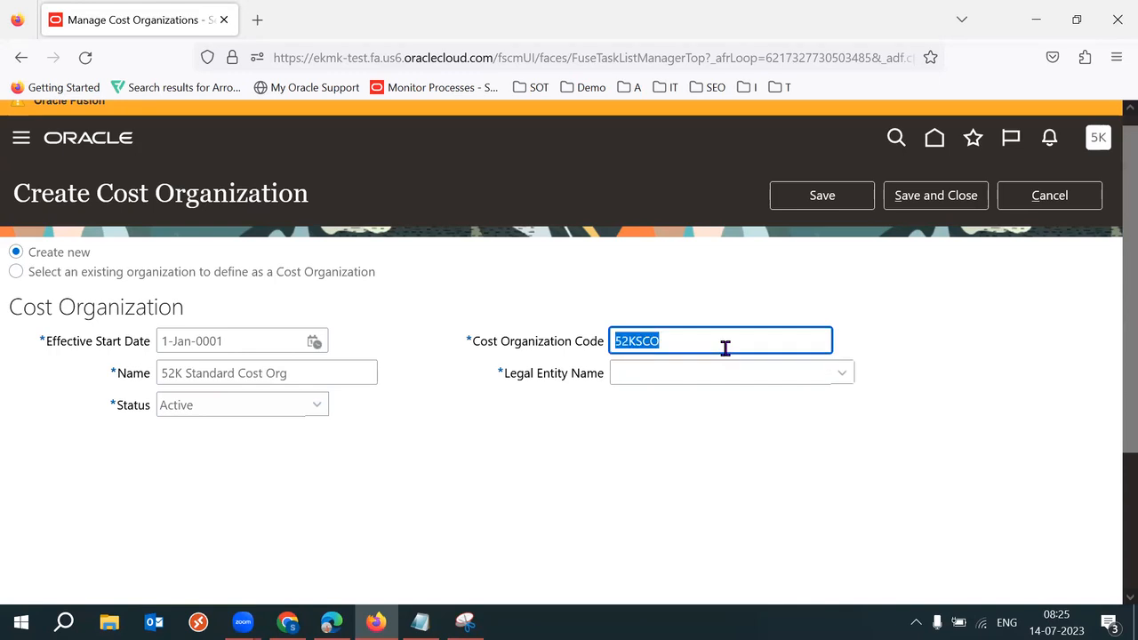
left_click(748, 443)
scroll(1112, 363, "down", 1)
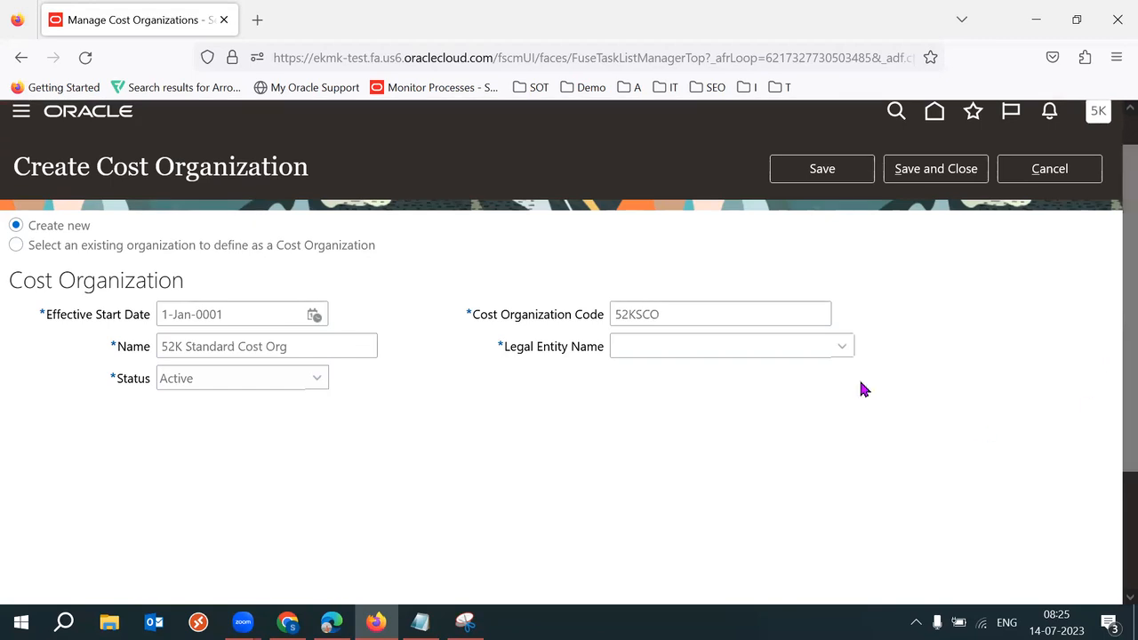
left_click(841, 346)
scroll(1112, 445, "down", 1)
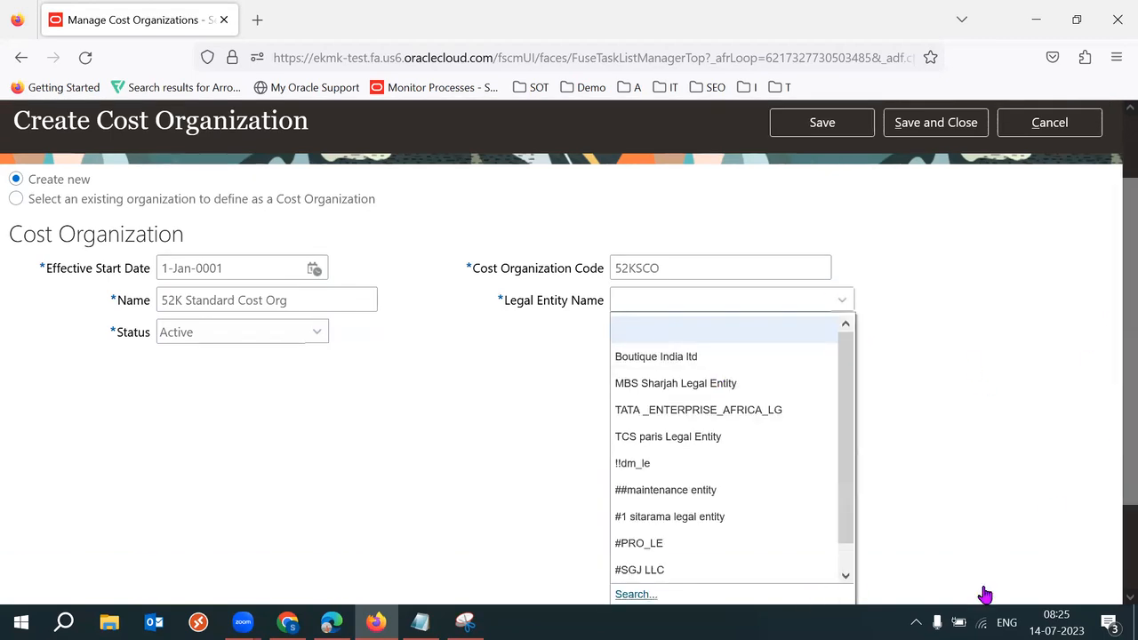
Step: Search legal entities for 'Tech', choose Tech Leads IT, and copy the environment's web address
scroll(1112, 425, "down", 1)
left_click(645, 555)
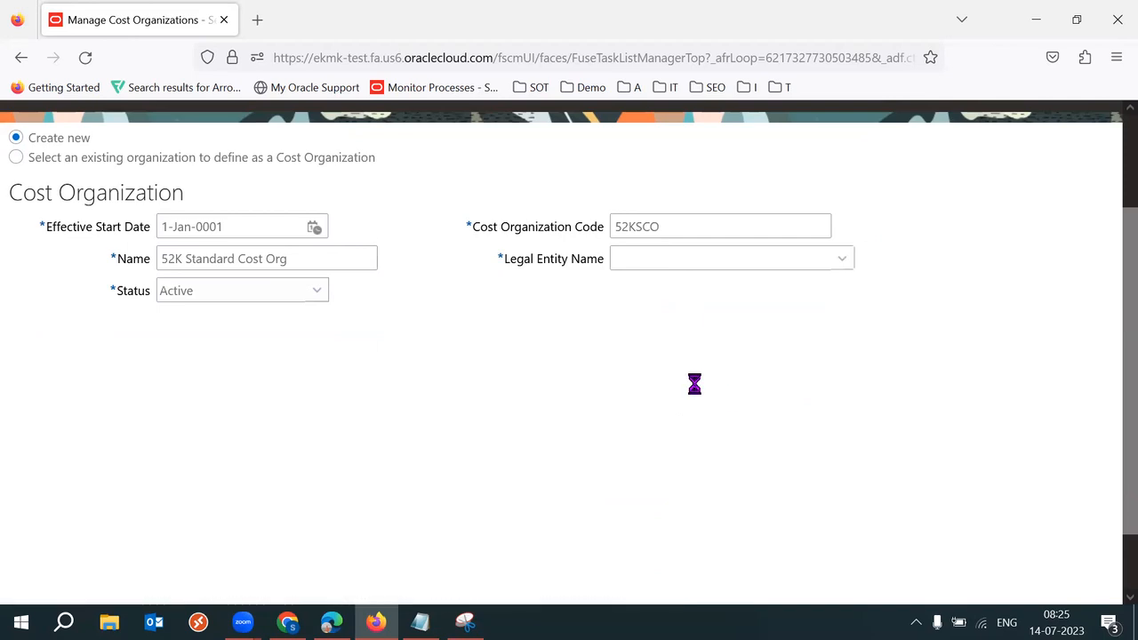
left_click(587, 323)
type("Tech")
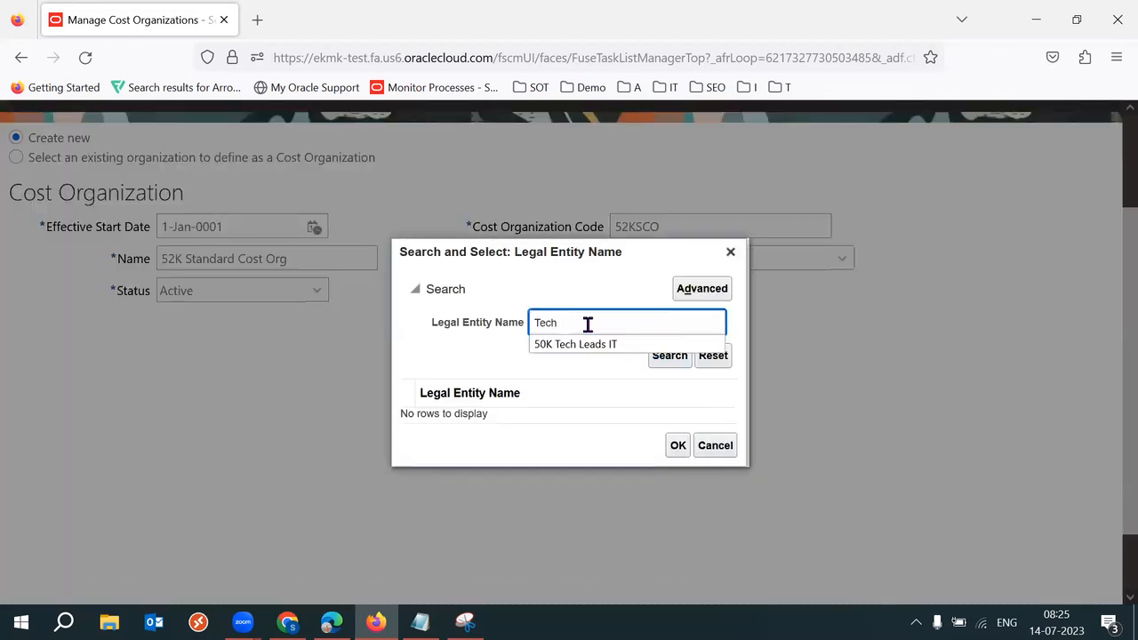
key("Return")
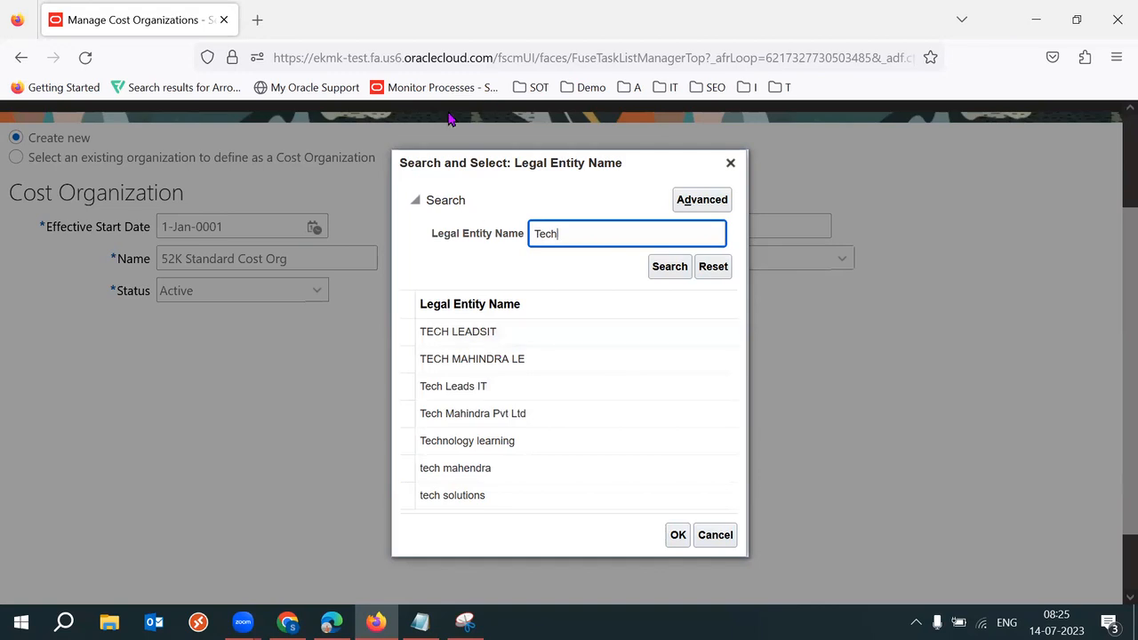
left_click(358, 77)
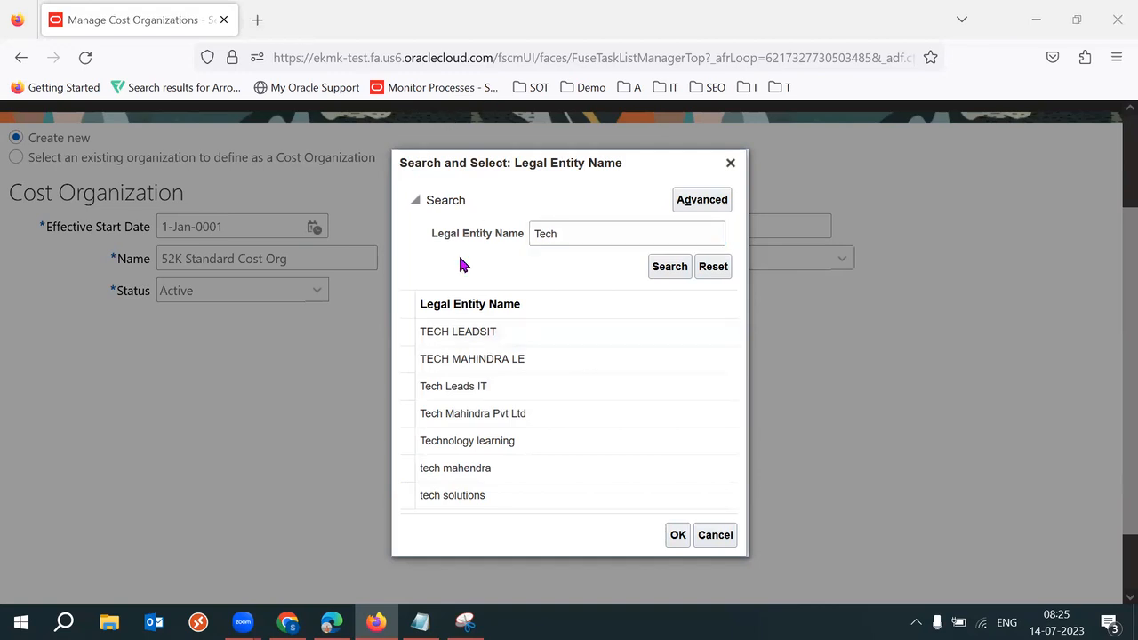
left_click(498, 385)
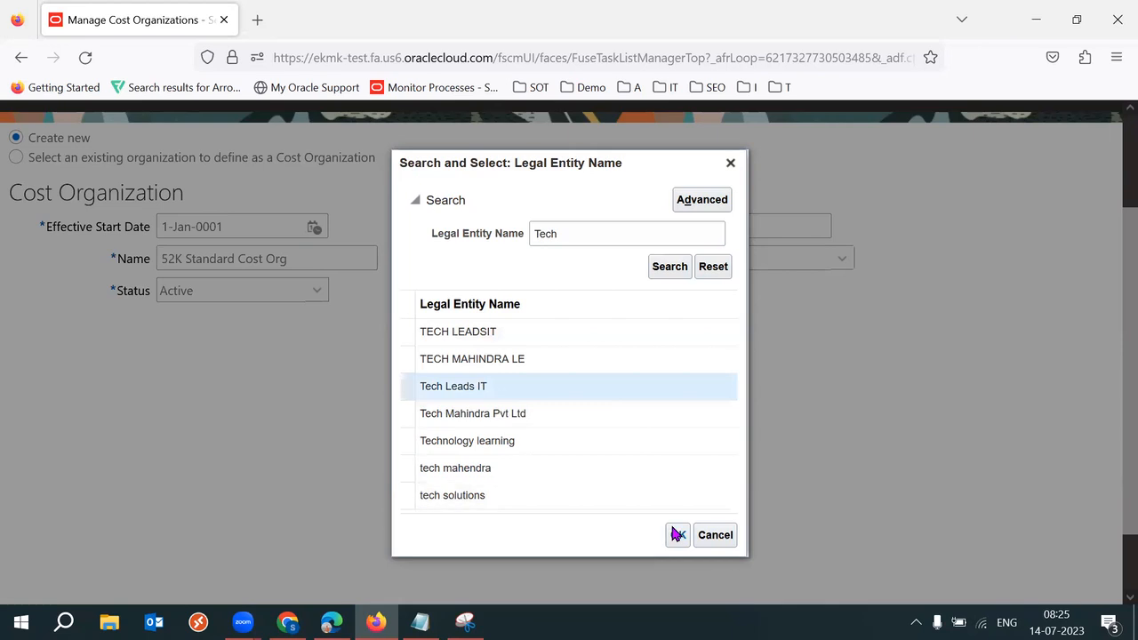
left_click_drag(493, 57, 256, 51)
key("ctrl+c")
Step: Load the environment in a new tab and switch Setup and Maintenance to the Procurement offering
double_click(265, 24)
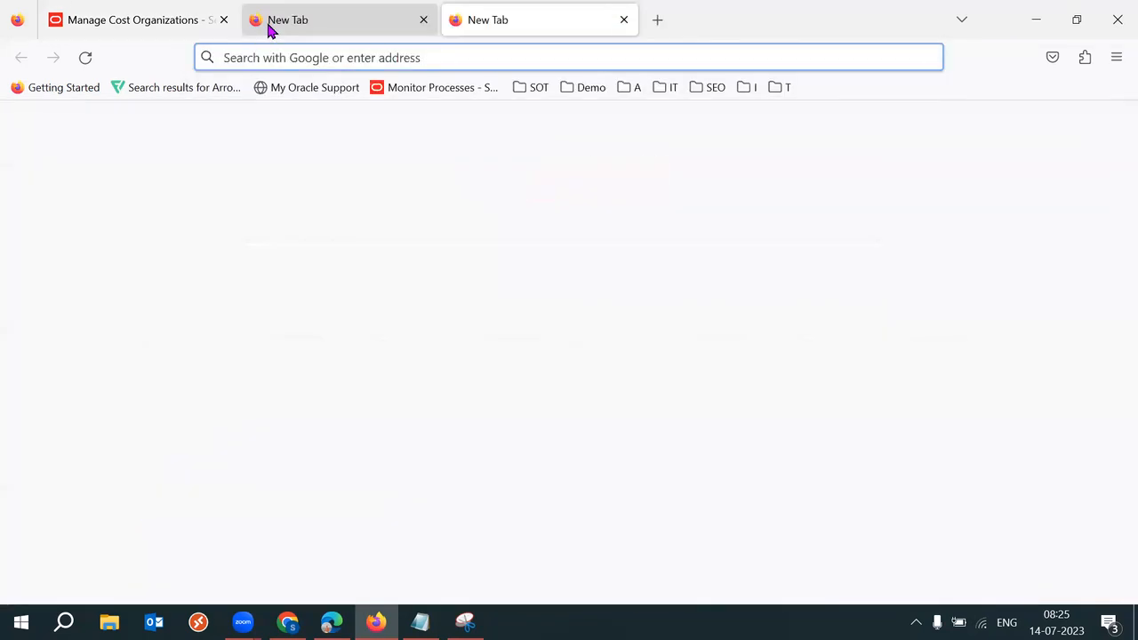
key("ctrl+v")
key("Return")
left_click(423, 20)
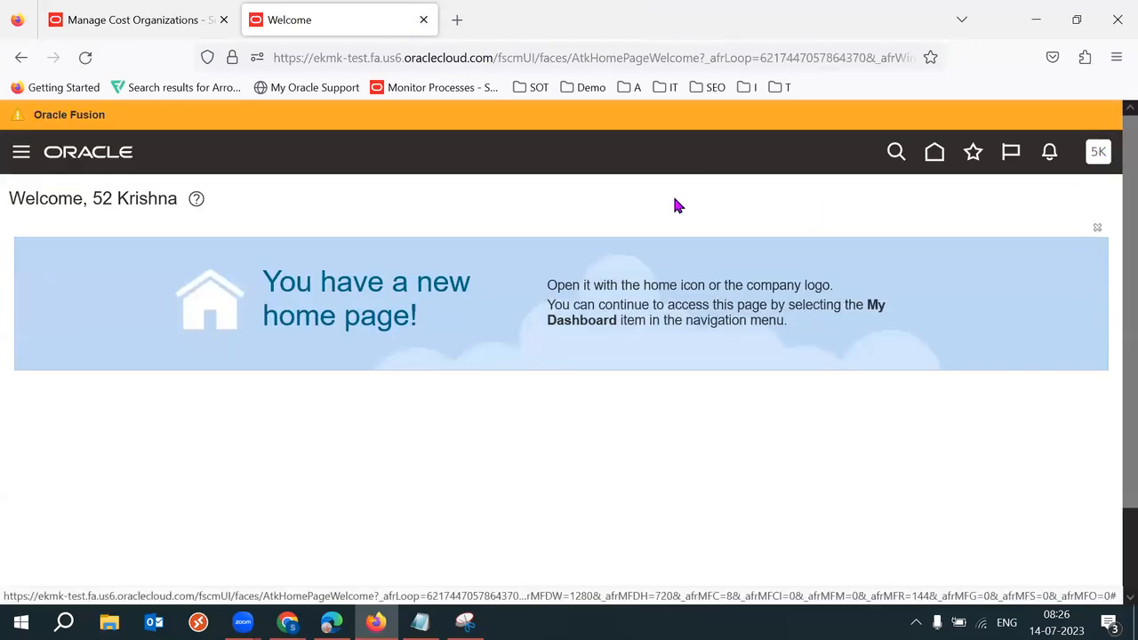
left_click(1099, 152)
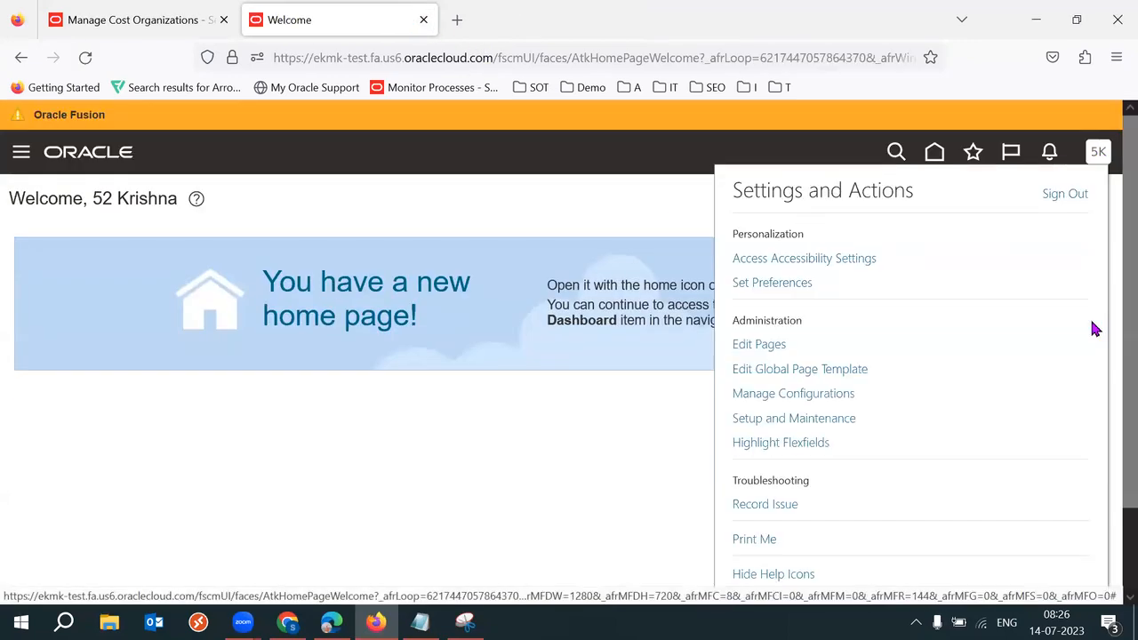
left_click(786, 419)
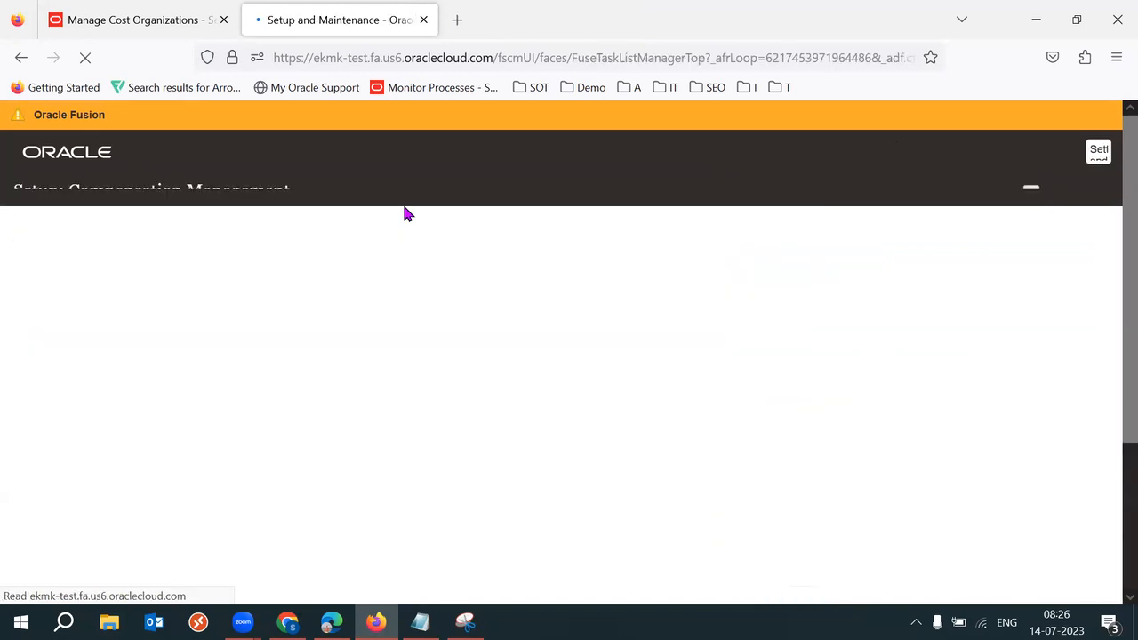
left_click(304, 196)
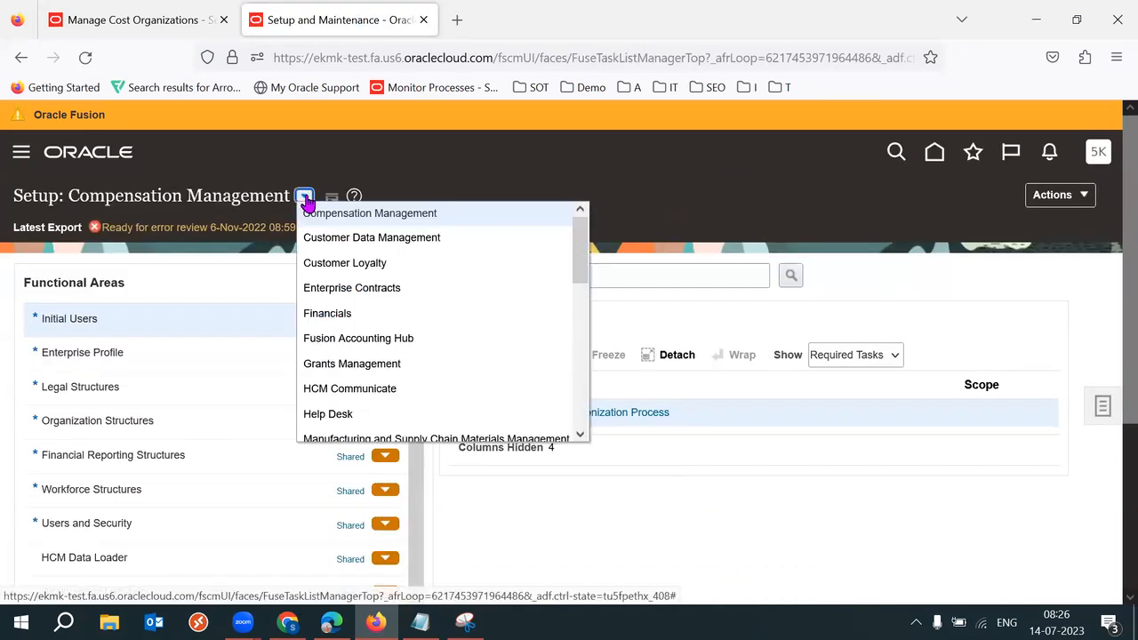
scroll(578, 262, "down", 2)
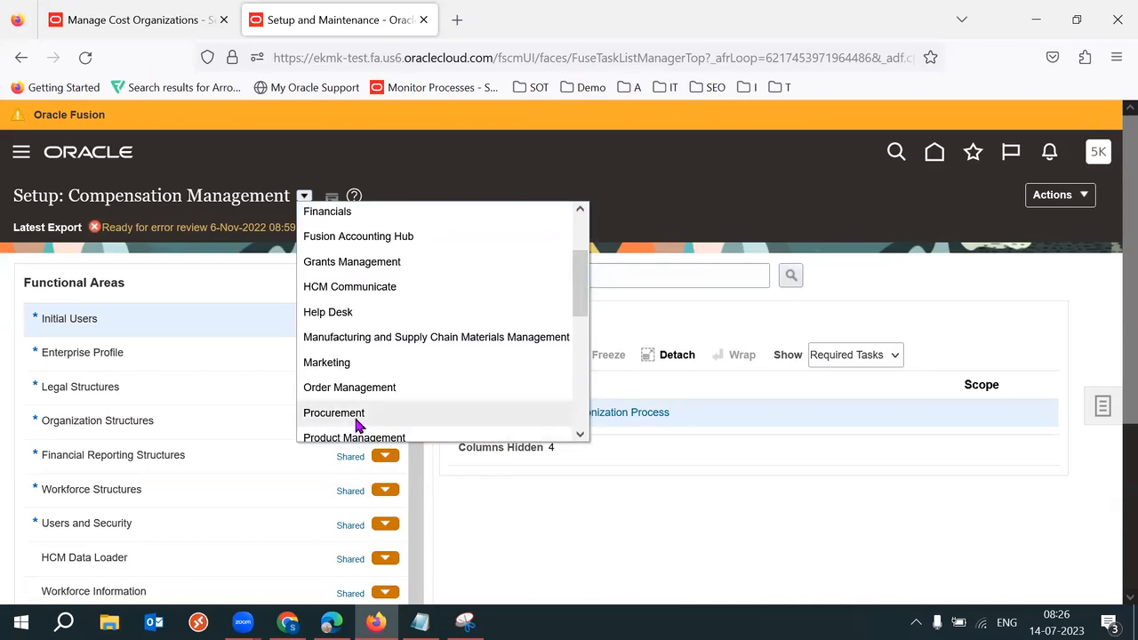
left_click(432, 416)
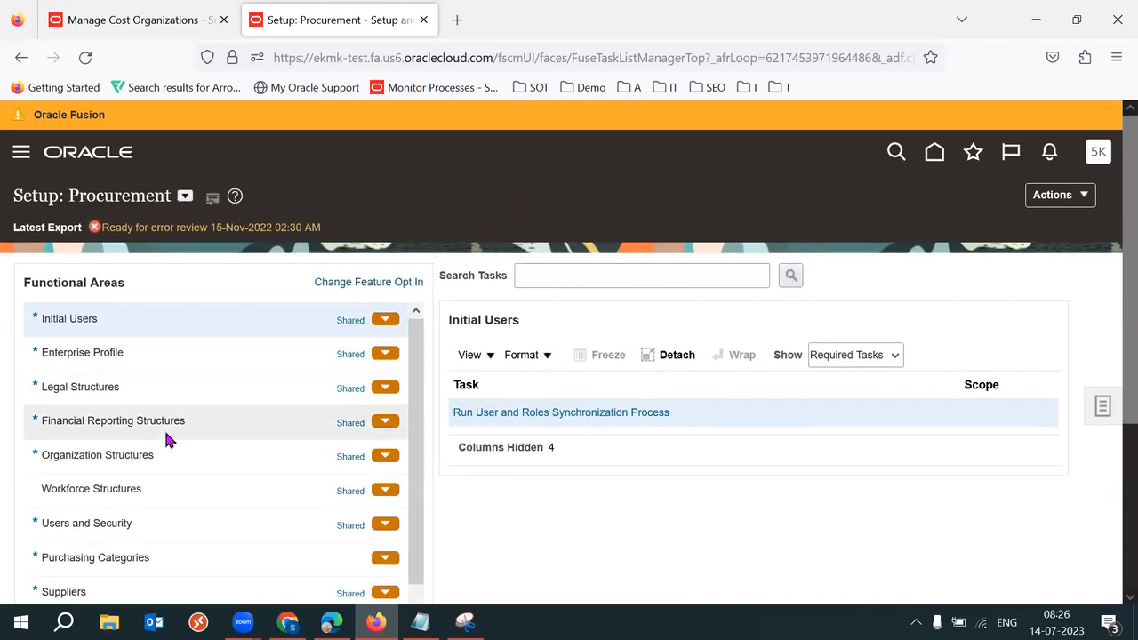
Step: Confirm business unit 52K IND BU's legal entity is Tech Leads IT, then return to the original tab
left_click(147, 450)
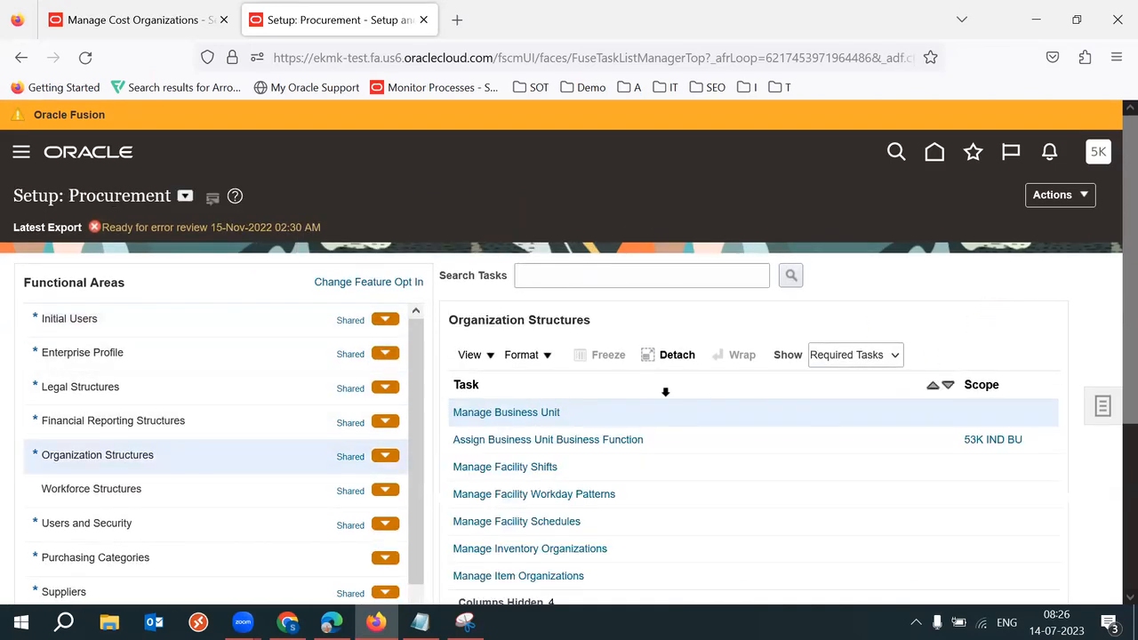
left_click(818, 445)
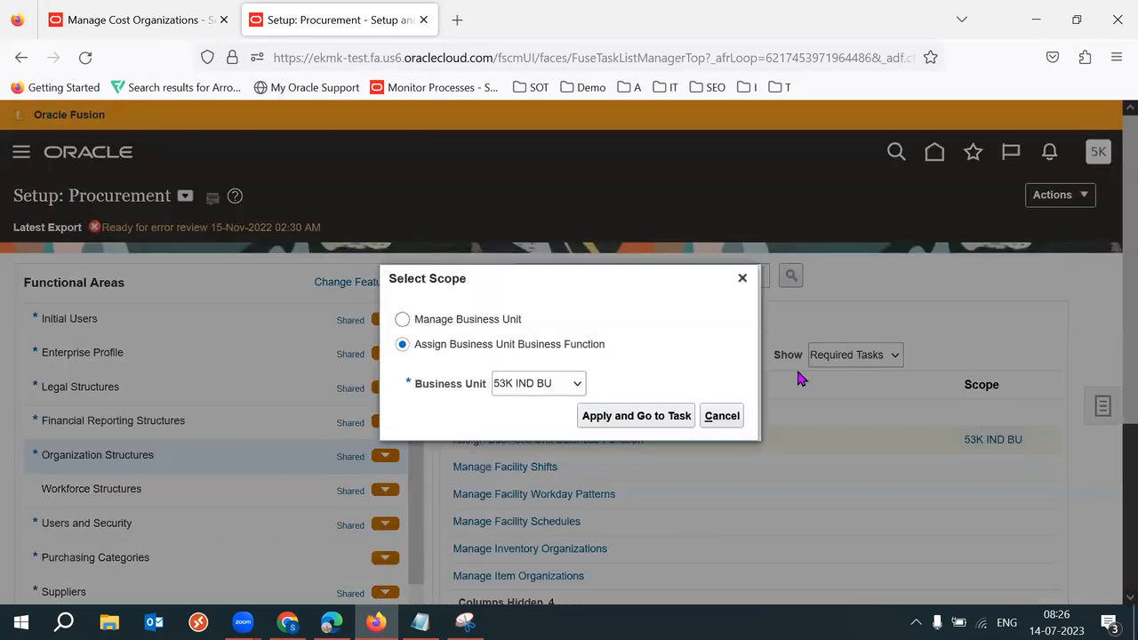
left_click(540, 385)
left_click(528, 411)
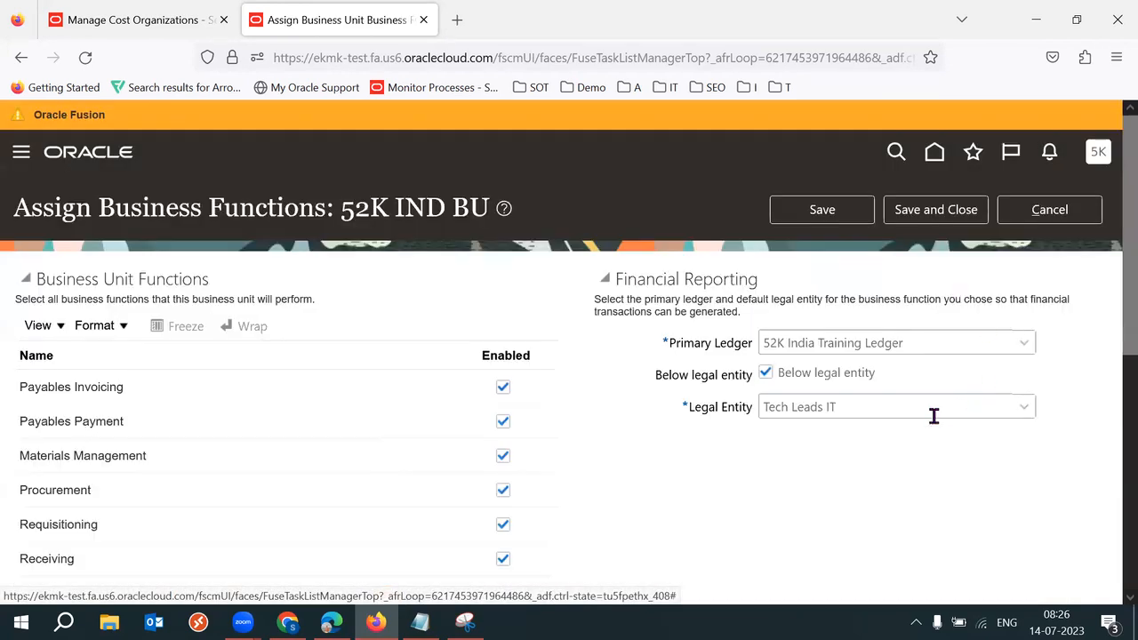
double_click(853, 416)
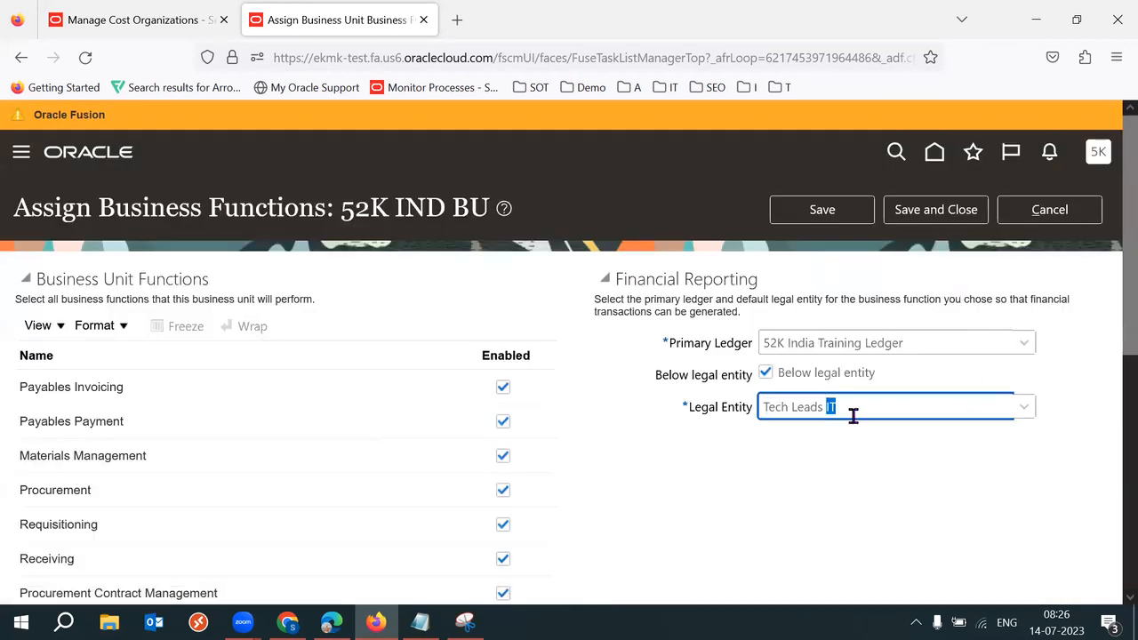
key("ctrl+a")
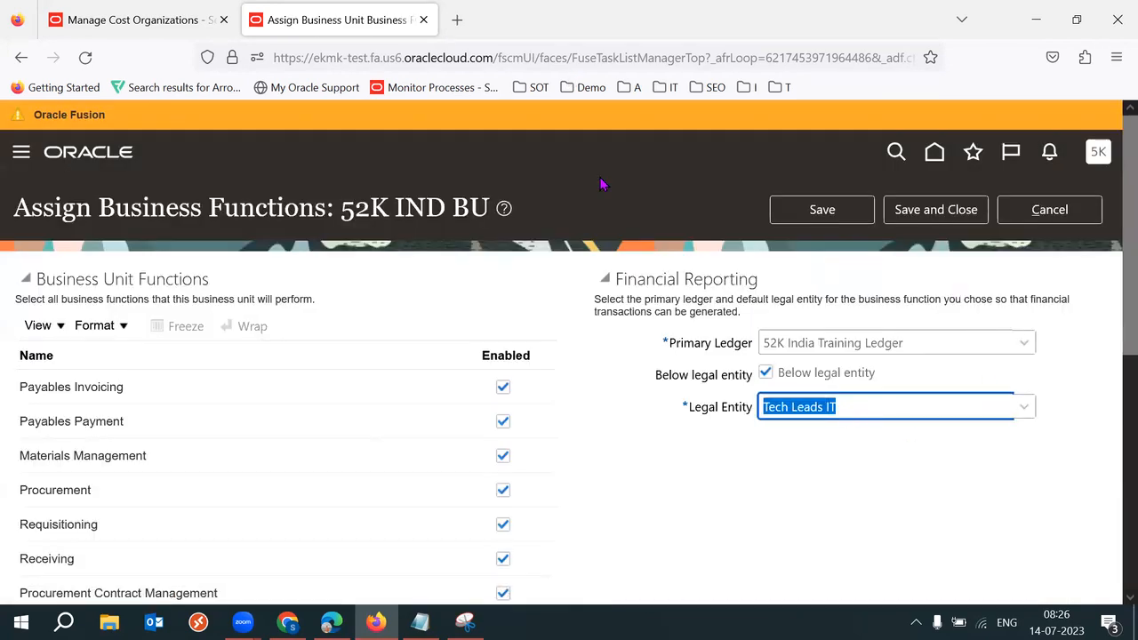
key("ctrl+shift+Tab")
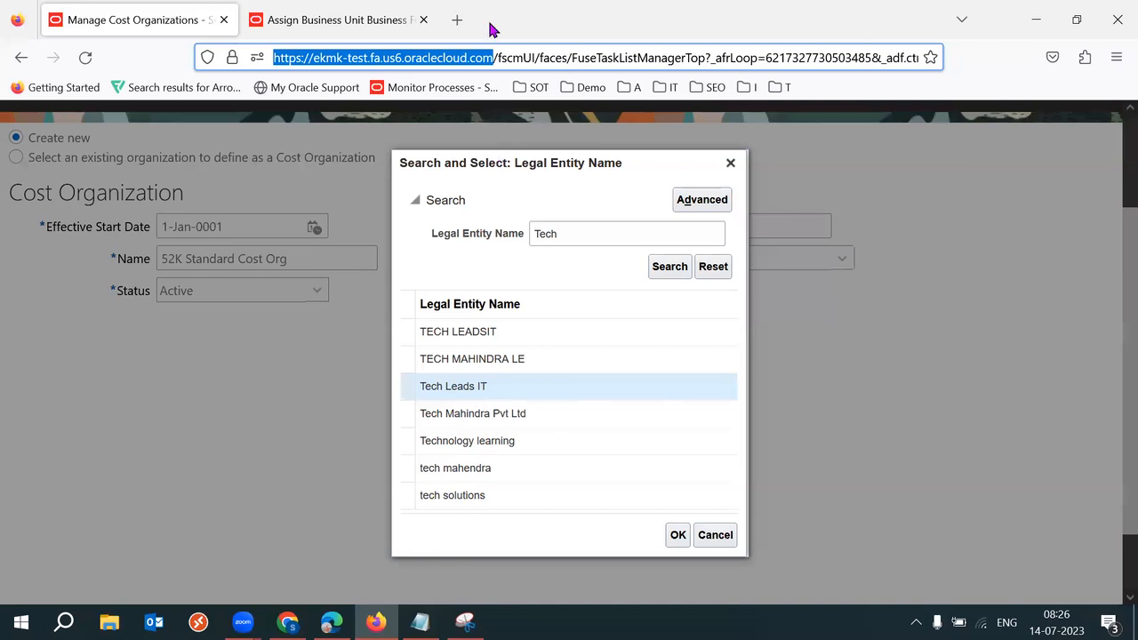
Step: Confirm Tech Leads IT as legal entity, review the Name, Code and Legal Entity values, then bring up the notes
left_click(676, 534)
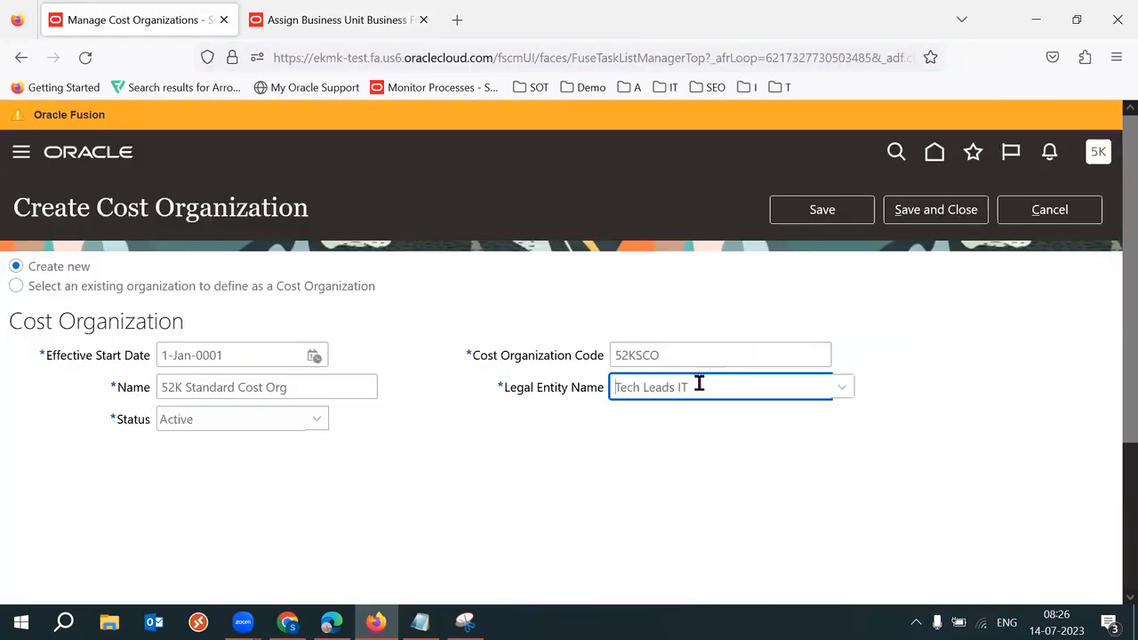
triple_click(699, 384)
triple_click(699, 383)
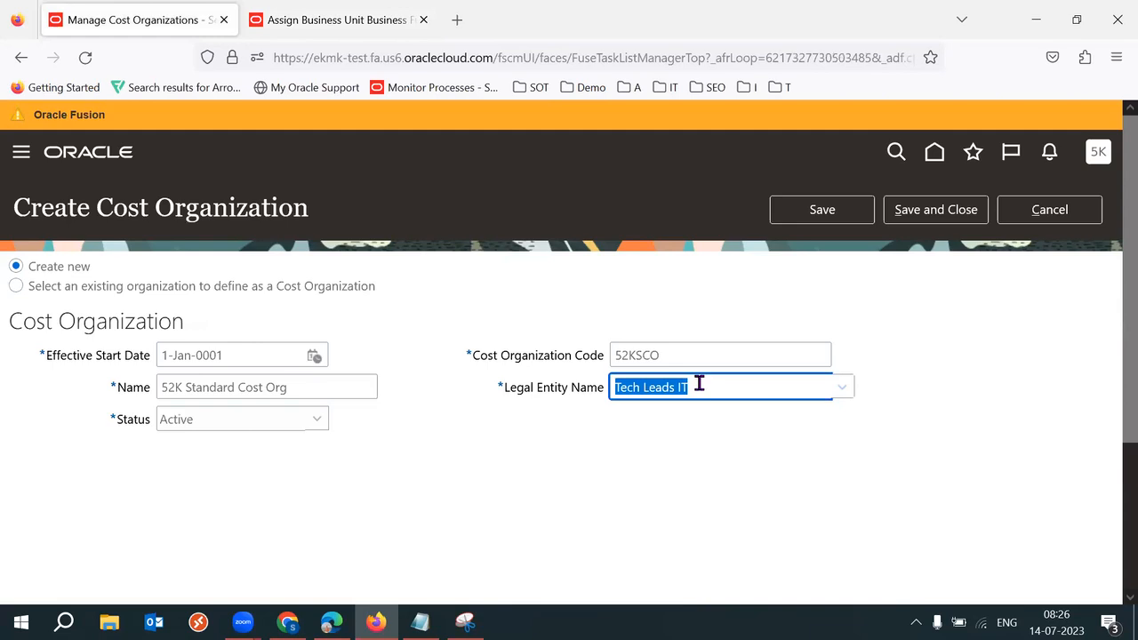
left_click(583, 474)
triple_click(706, 389)
triple_click(706, 389)
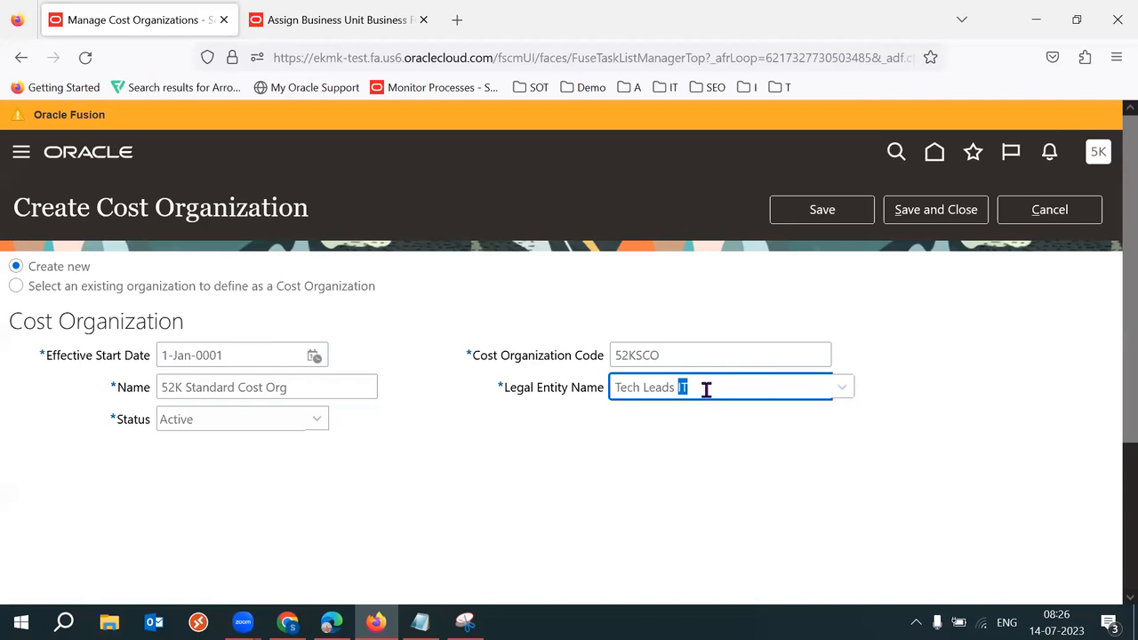
left_click(635, 457)
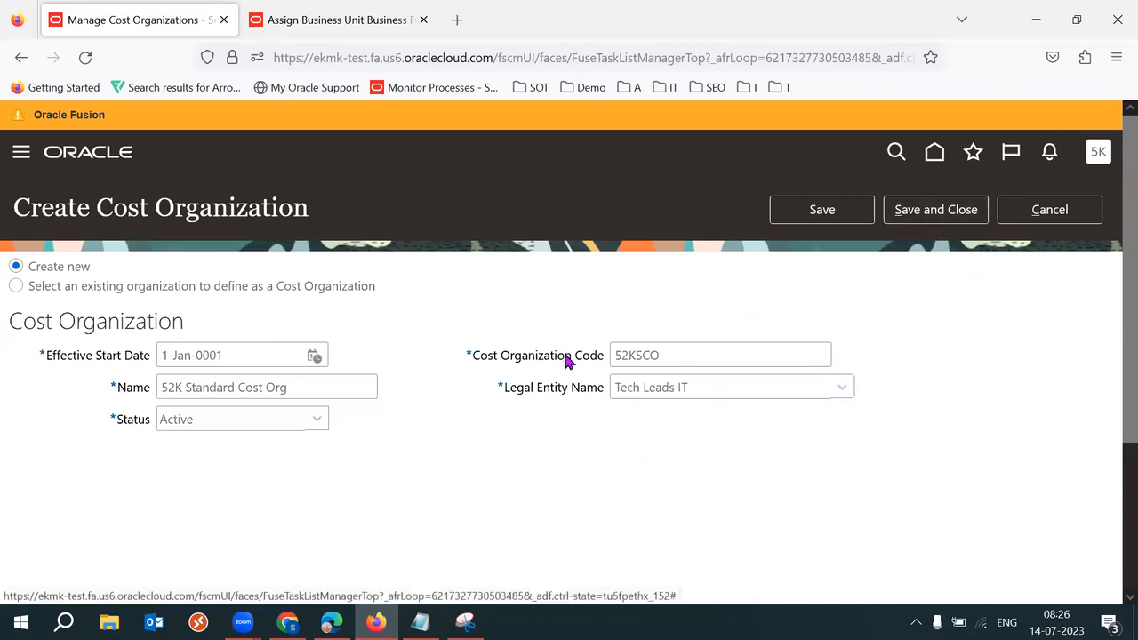
triple_click(354, 397)
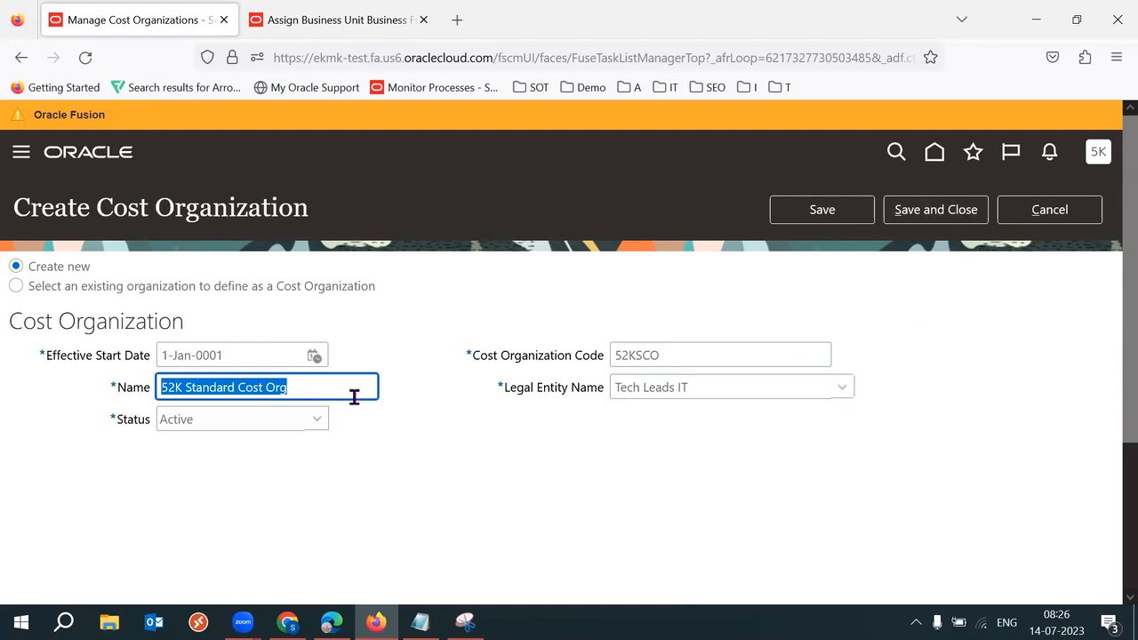
triple_click(699, 359)
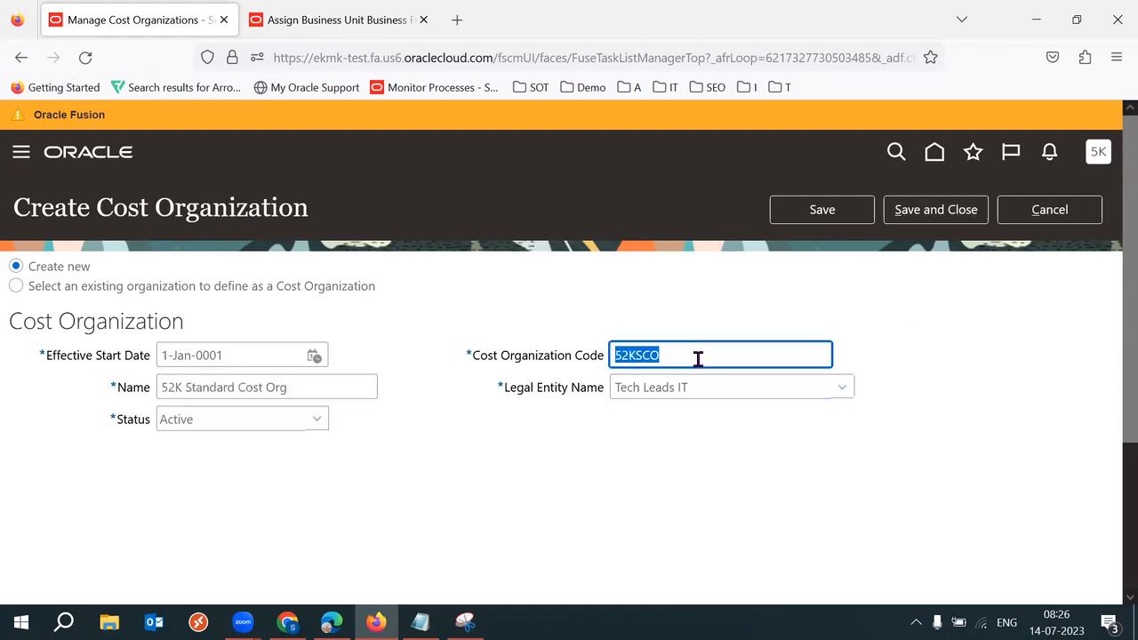
left_click(958, 339)
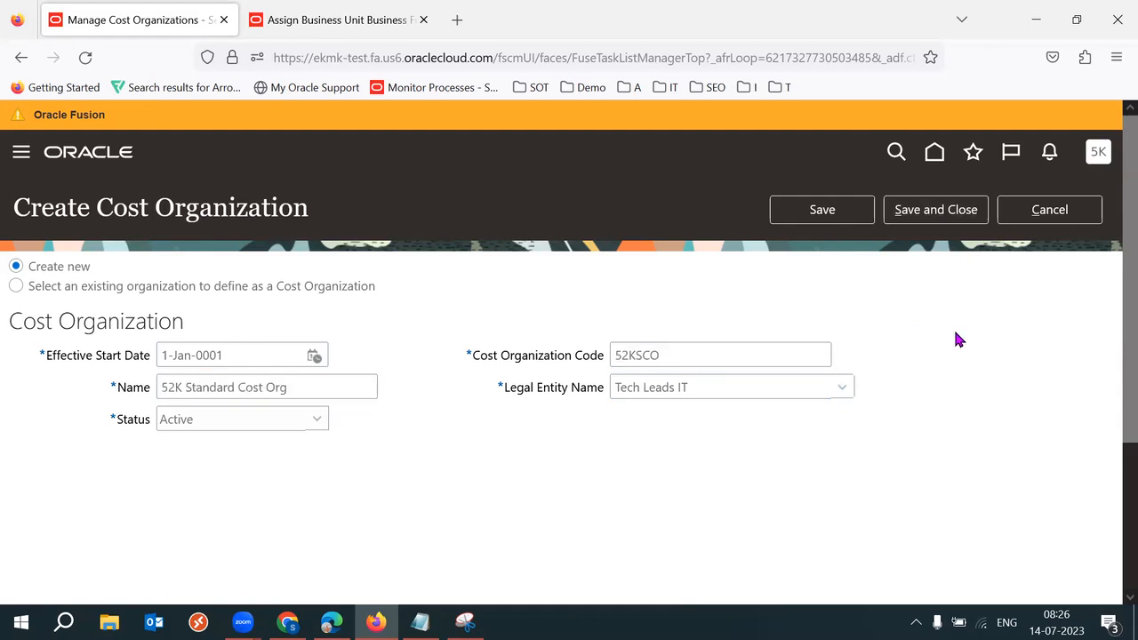
left_click(420, 621)
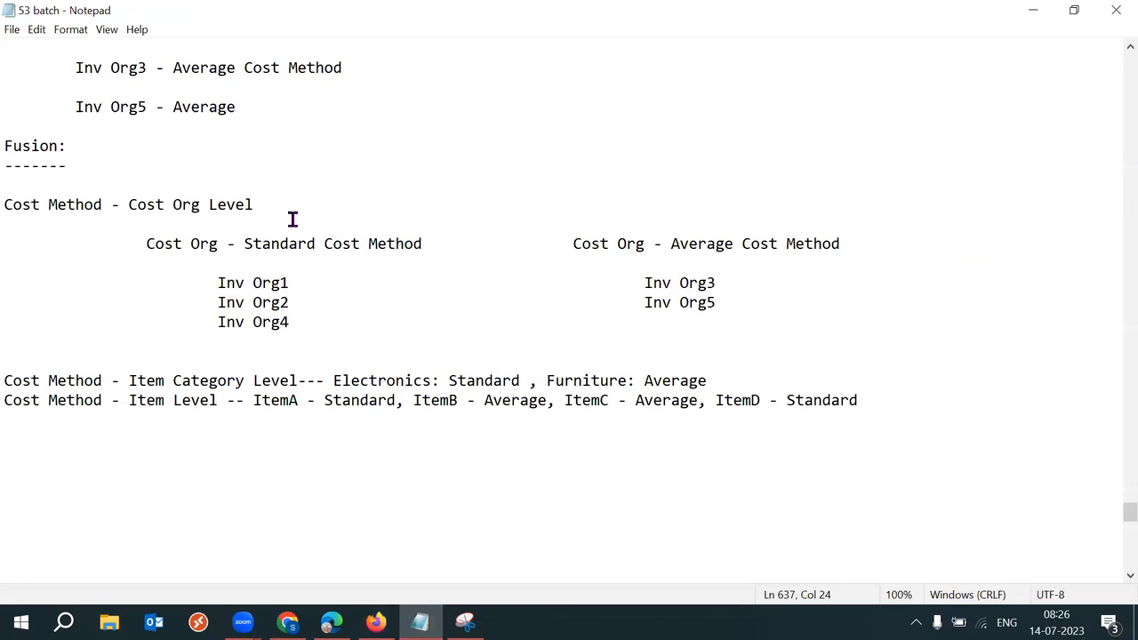
Step: Highlight the standard and average cost org notes, then save 52K Standard Cost Org with Save and Close
left_click_drag(135, 226, 757, 321)
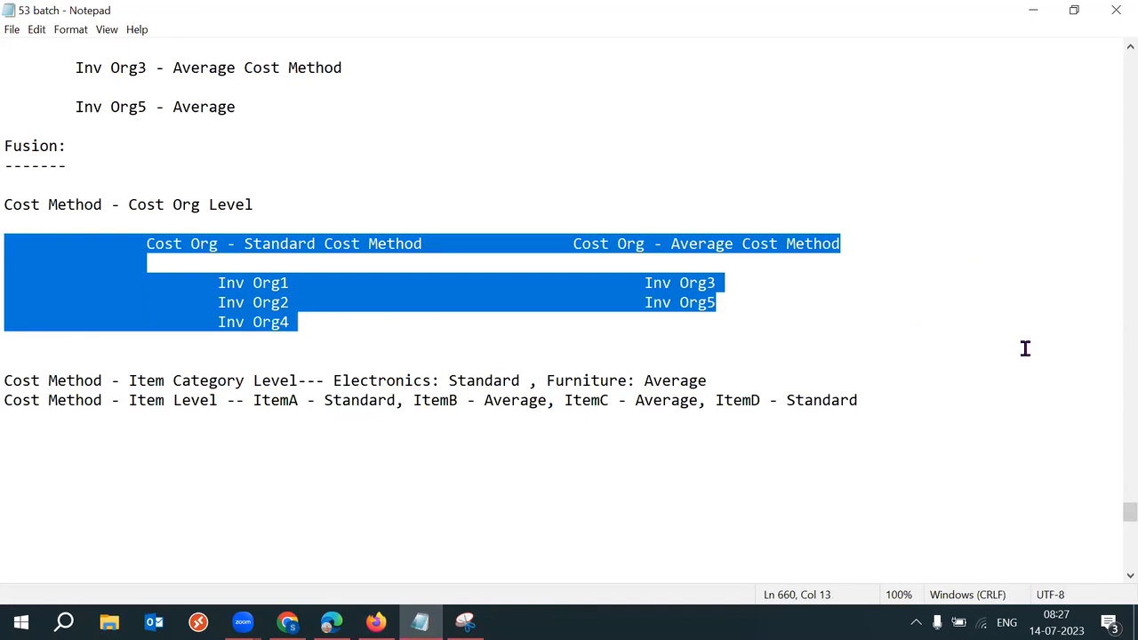
left_click(898, 316)
left_click_drag(871, 251, 121, 231)
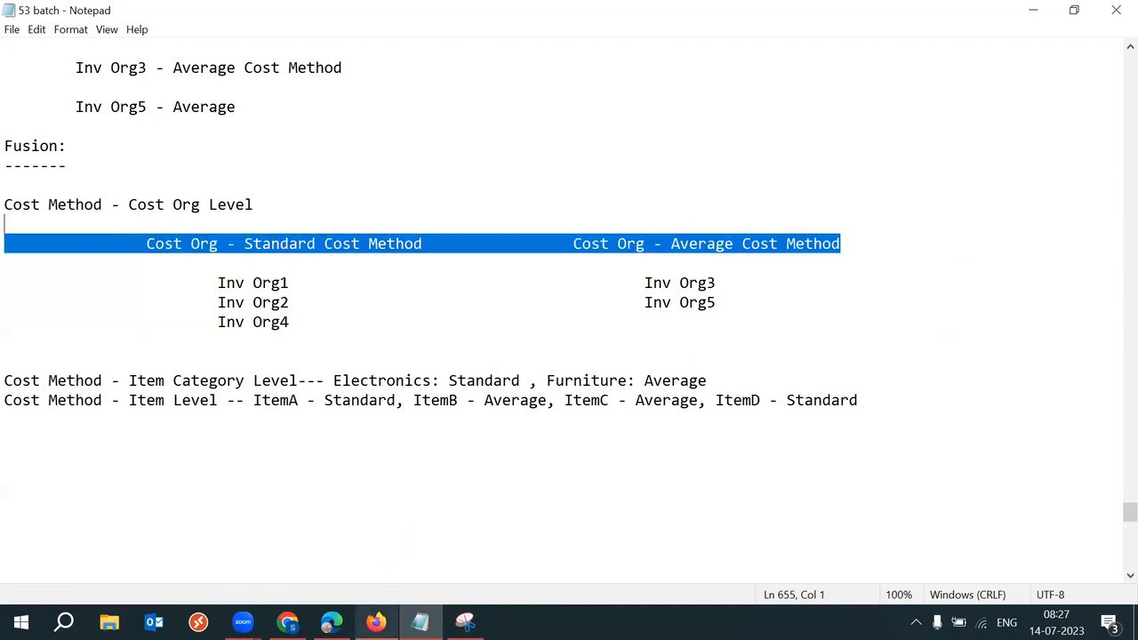
left_click(376, 623)
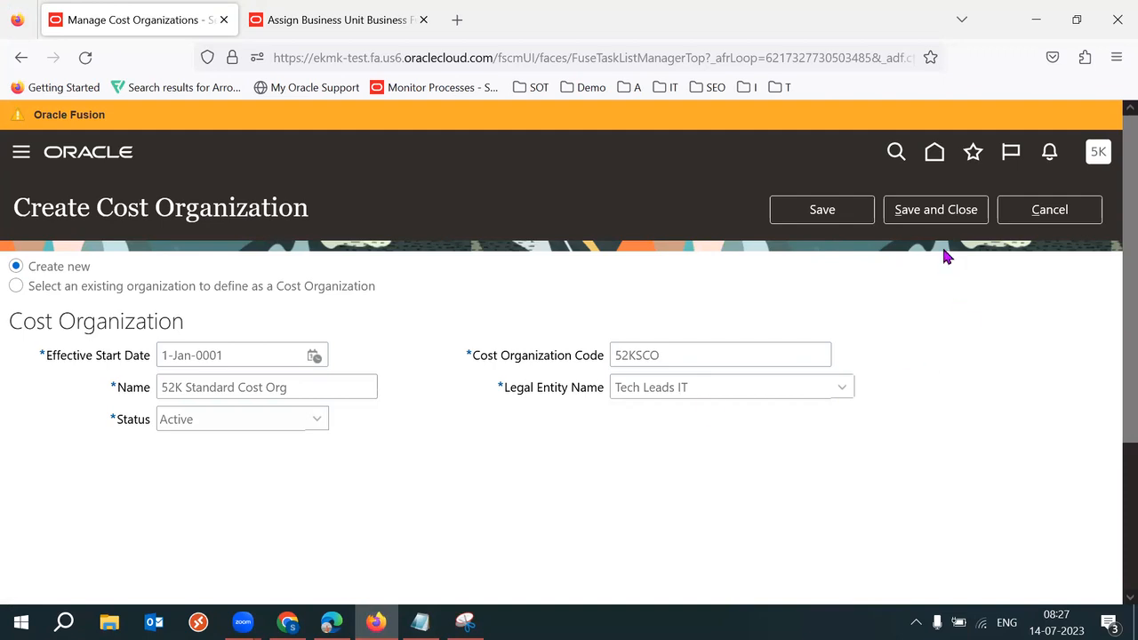
left_click(936, 210)
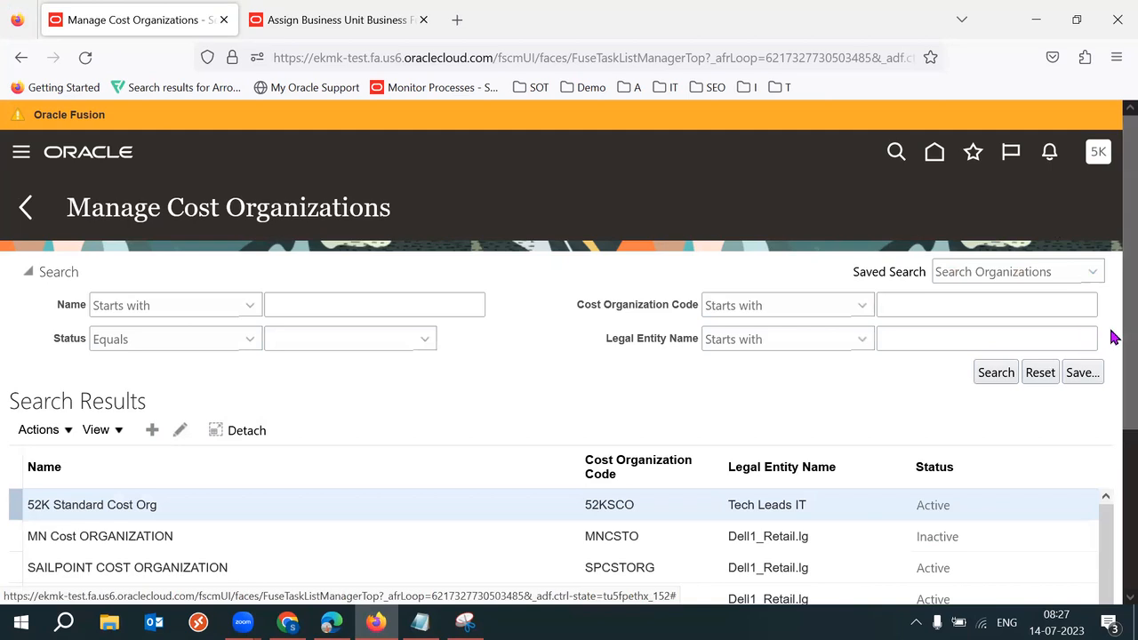
Step: Close the leftover business function page and switch the setup offering to Manufacturing and Supply Chain Materials Management
left_click(26, 207)
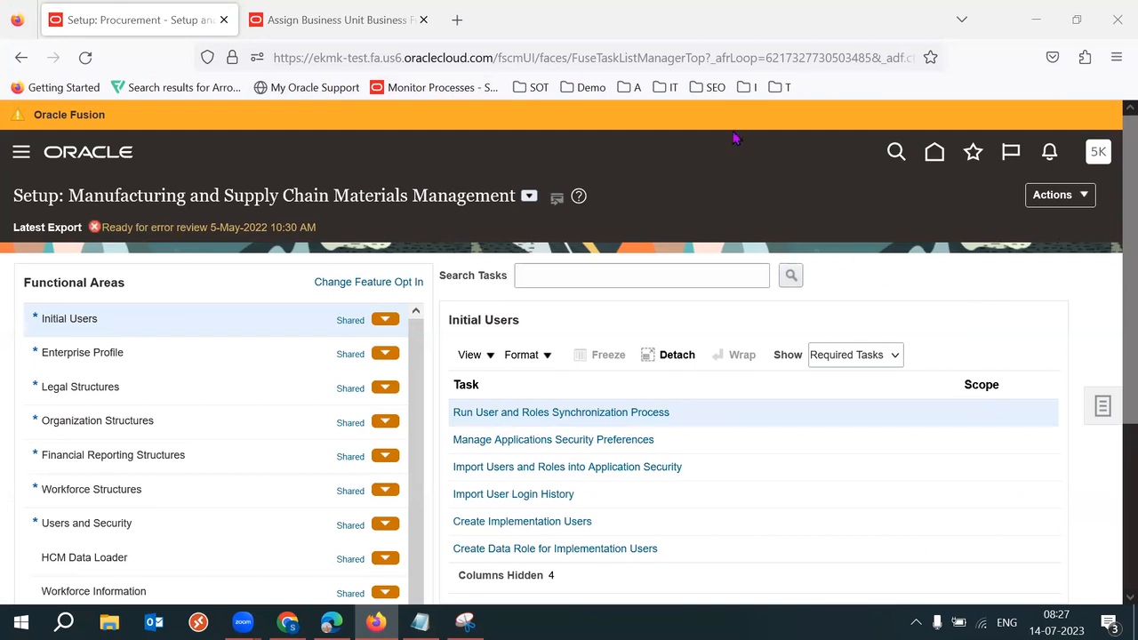
left_click(355, 20)
left_click(423, 20)
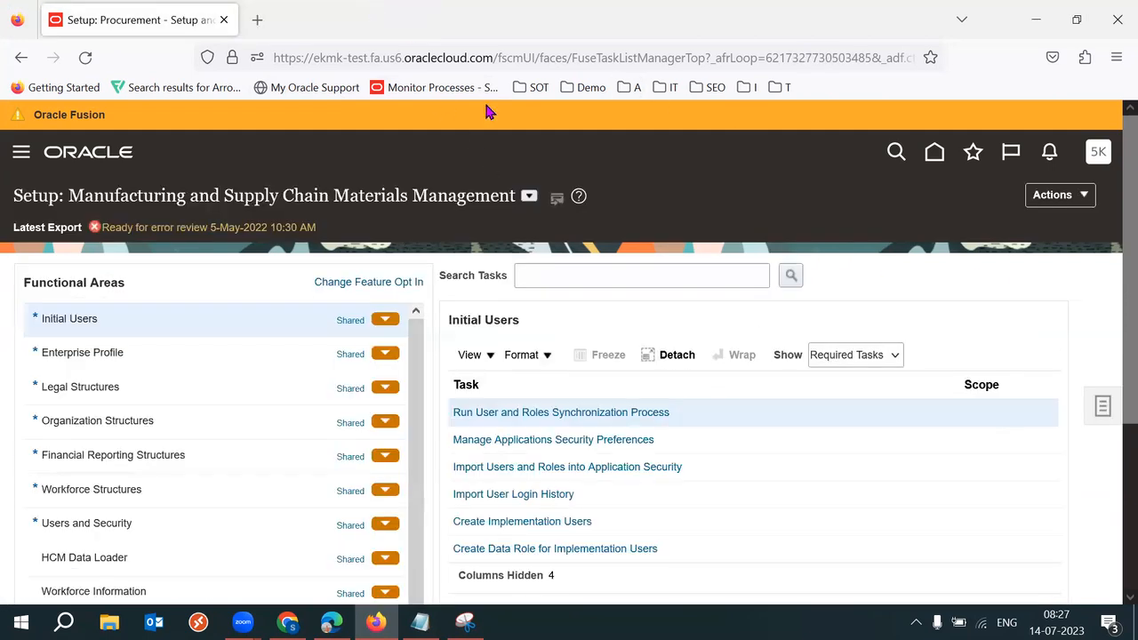
left_click(530, 198)
left_click(605, 244)
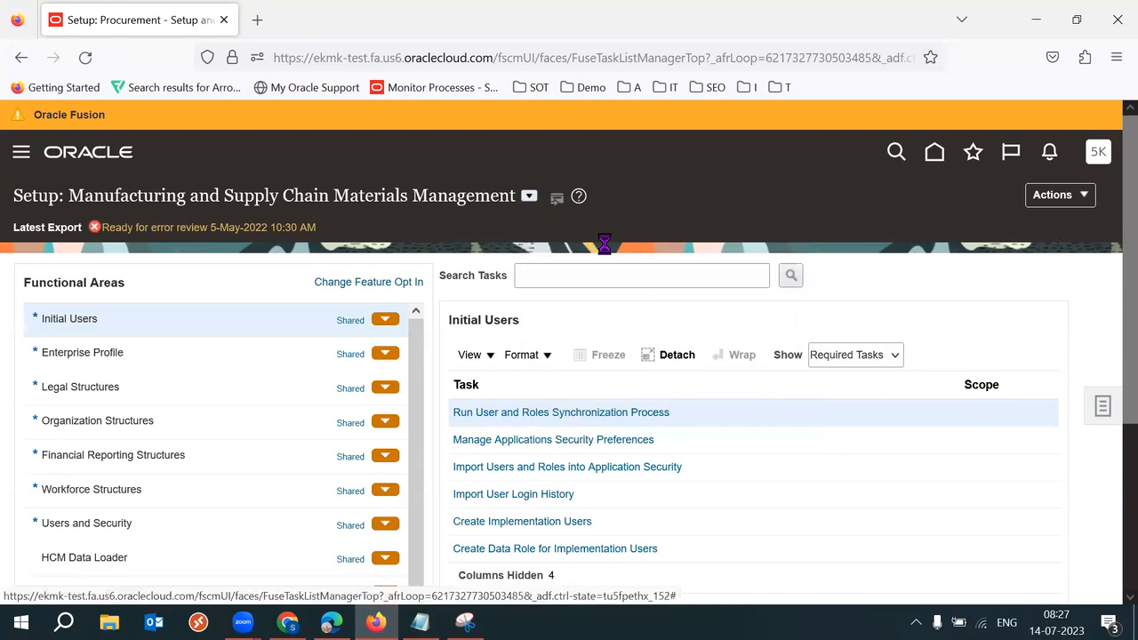
left_click(240, 196)
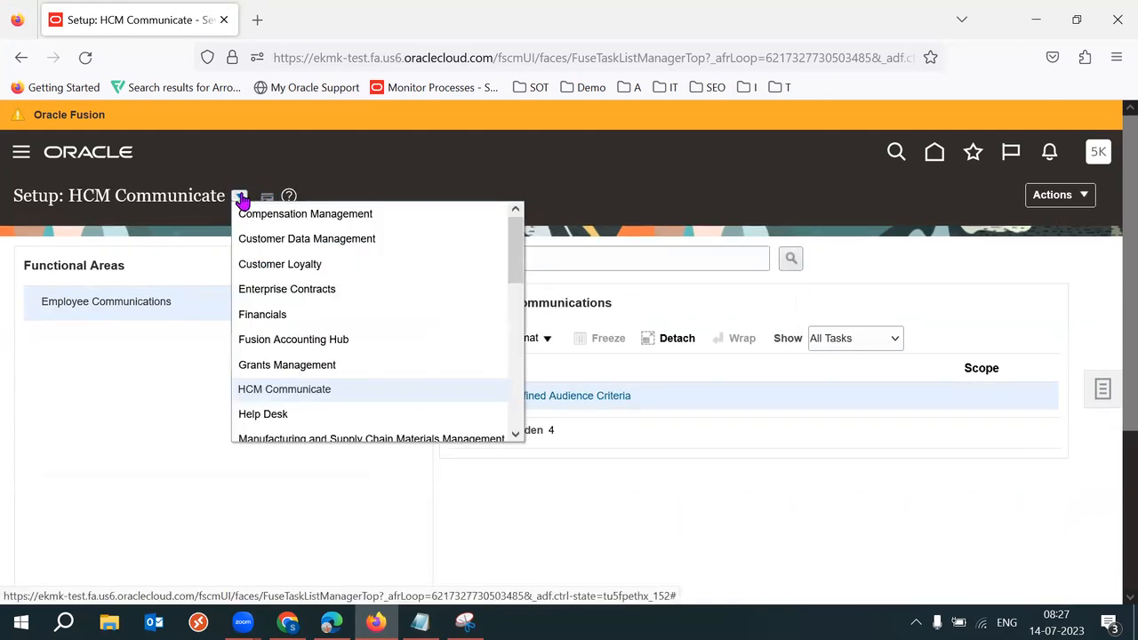
scroll(515, 256, "down", 2)
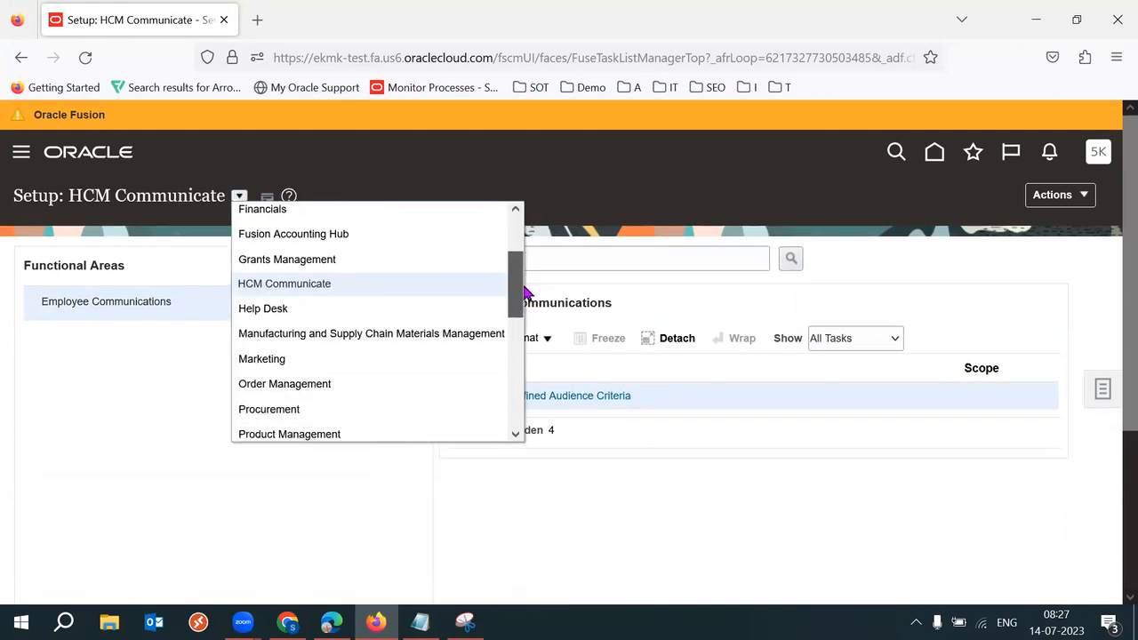
left_click(394, 335)
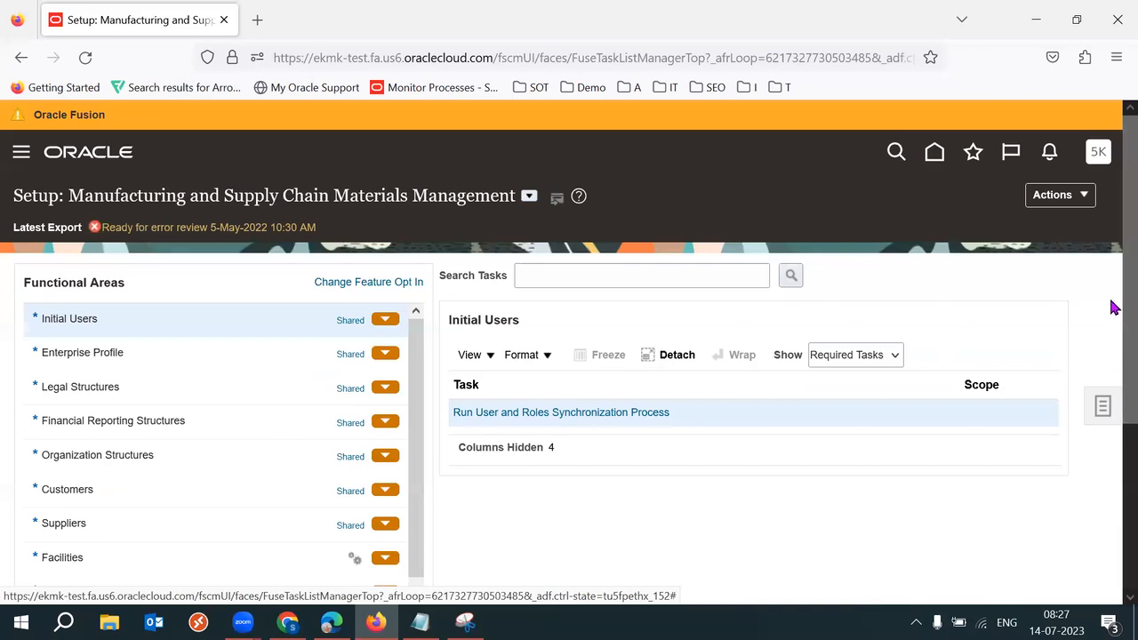
Step: Show the Cost Accounting functional area tasks and select Manage Cost Books
scroll(1114, 306, "down", 3)
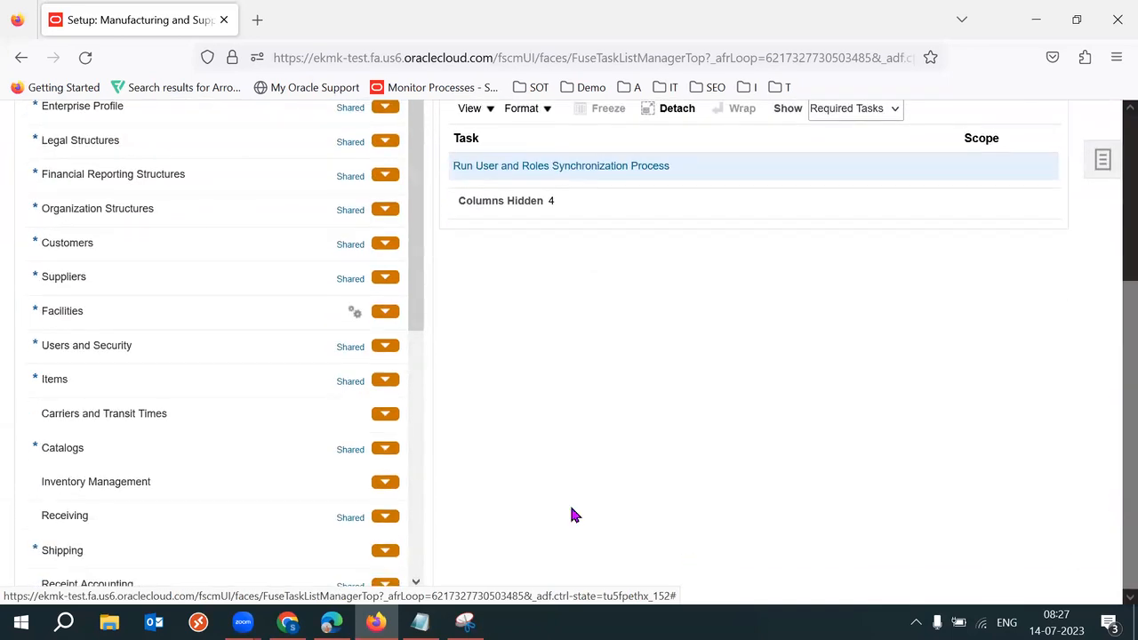
left_click_drag(425, 305, 427, 382)
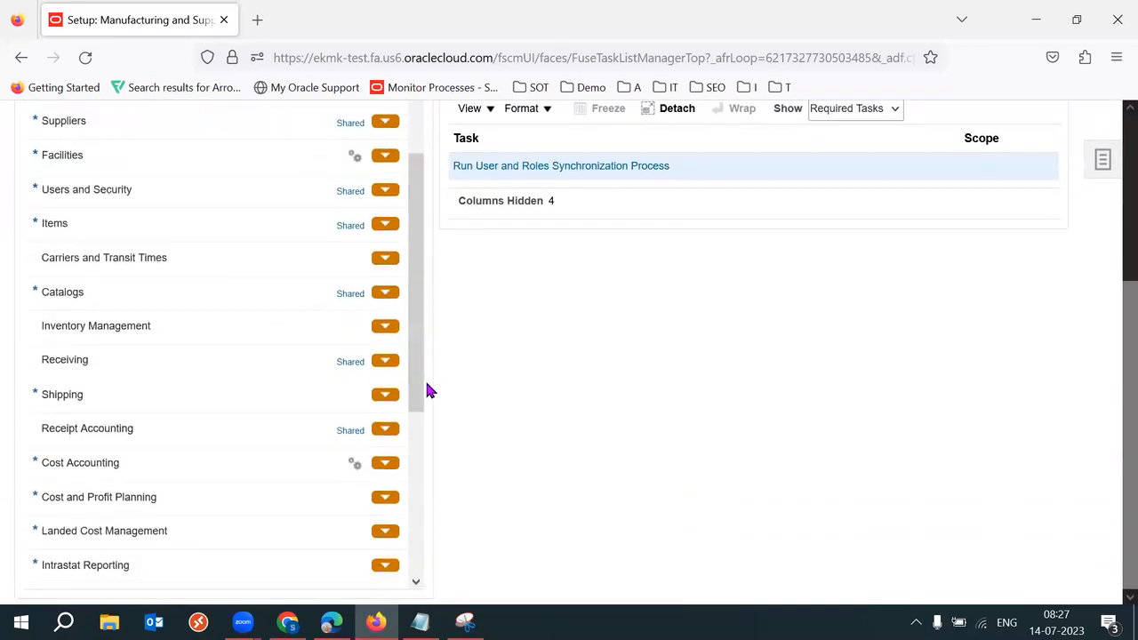
left_click(166, 469)
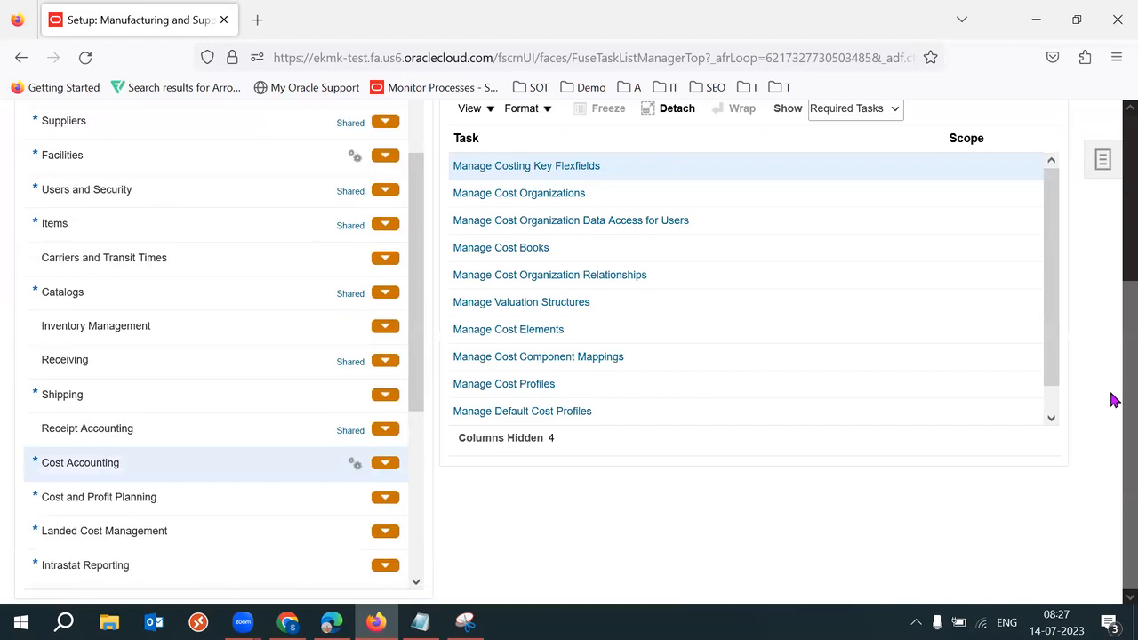
scroll(1113, 356, "up", 1)
scroll(1113, 338, "up", 1)
left_click(627, 354)
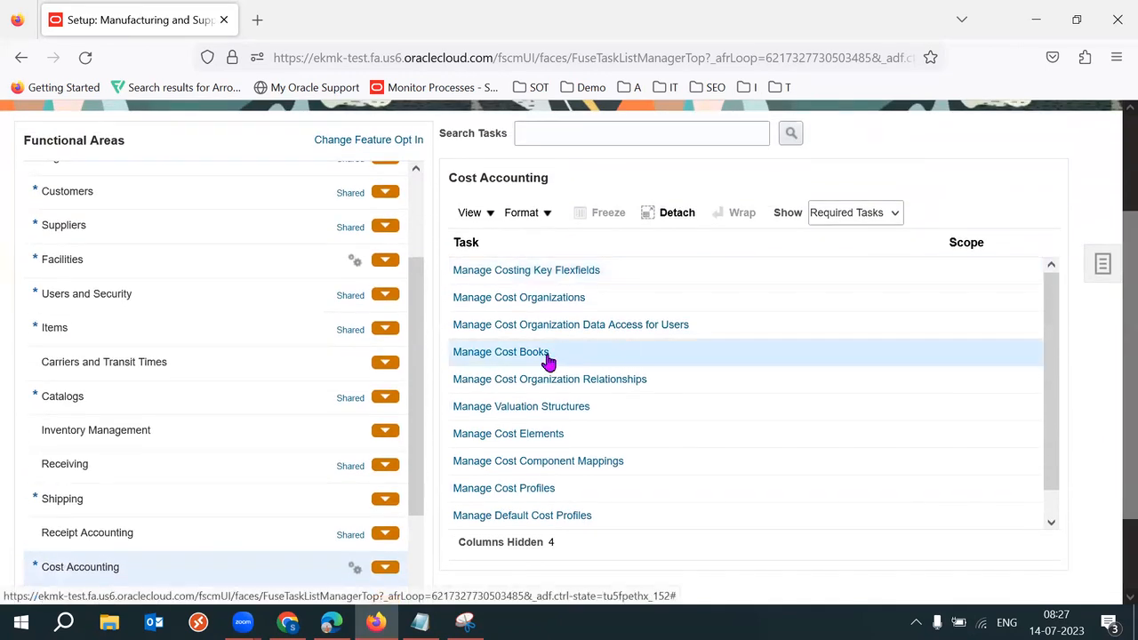
Step: Open Manage Cost Books and enter '52K Cost Book' as the new cost book name
left_click(512, 354)
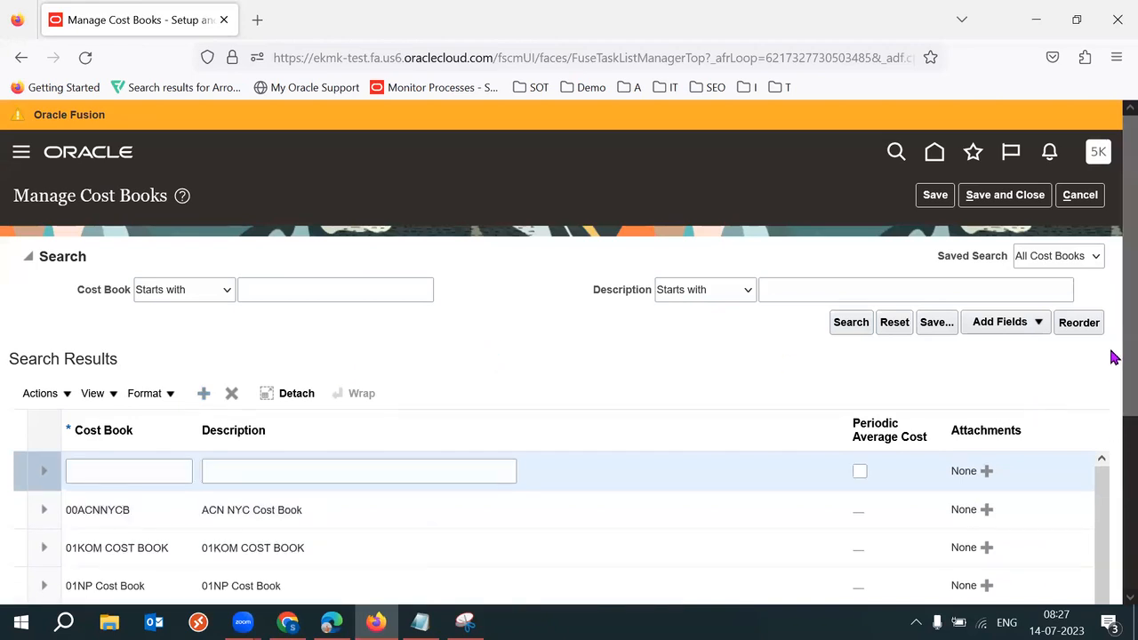
left_click_drag(1128, 352, 1127, 363)
left_click(77, 447)
type("5")
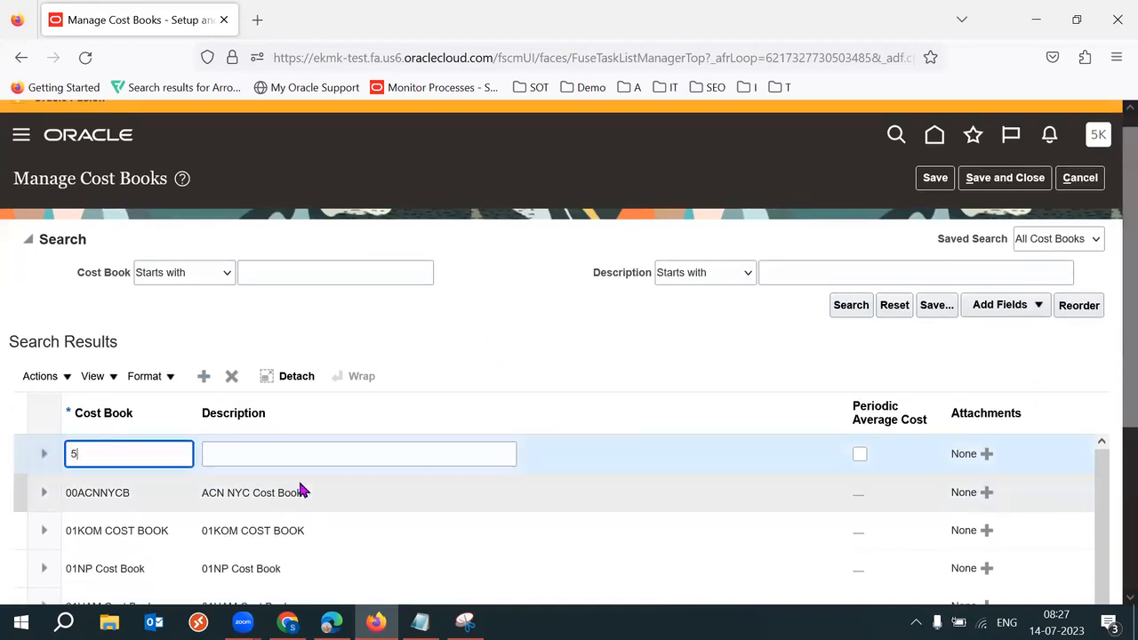
type("2K Cost Book")
Step: Copy '52K Cost Book' into the Description field, then save and close
triple_click(168, 447)
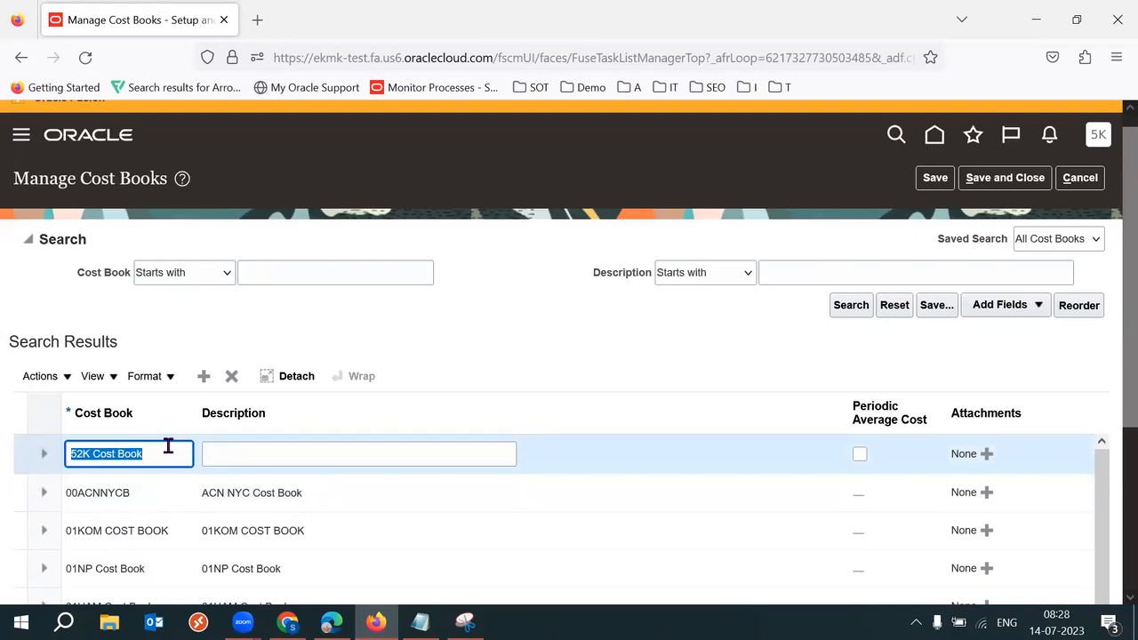
key("ctrl+c")
key("Tab")
key("ctrl+v")
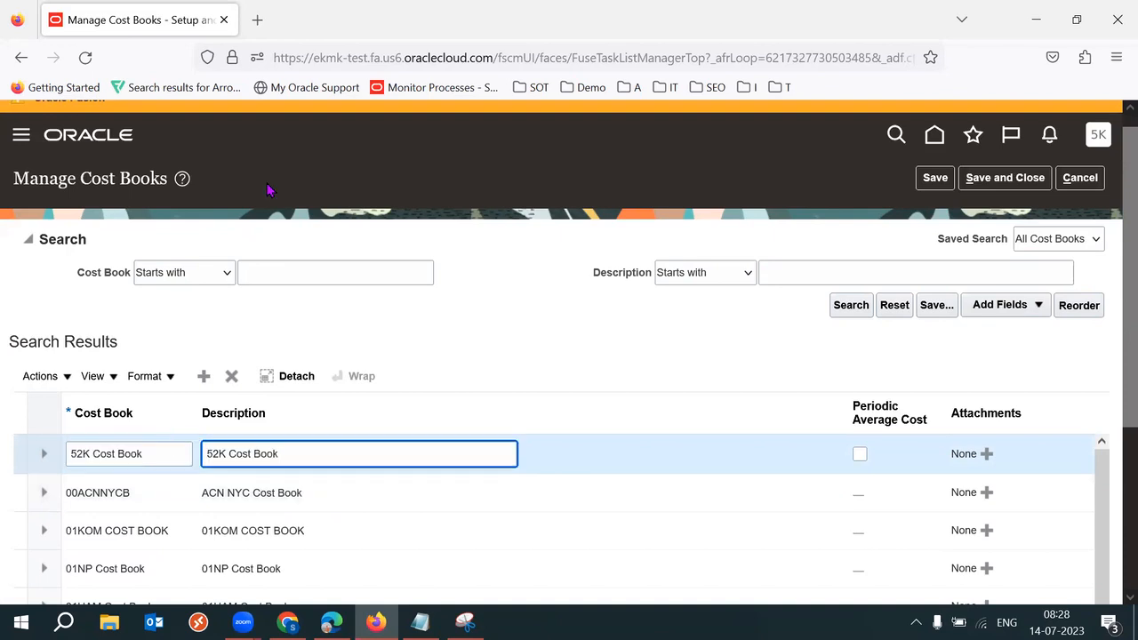
key("alt+Tab")
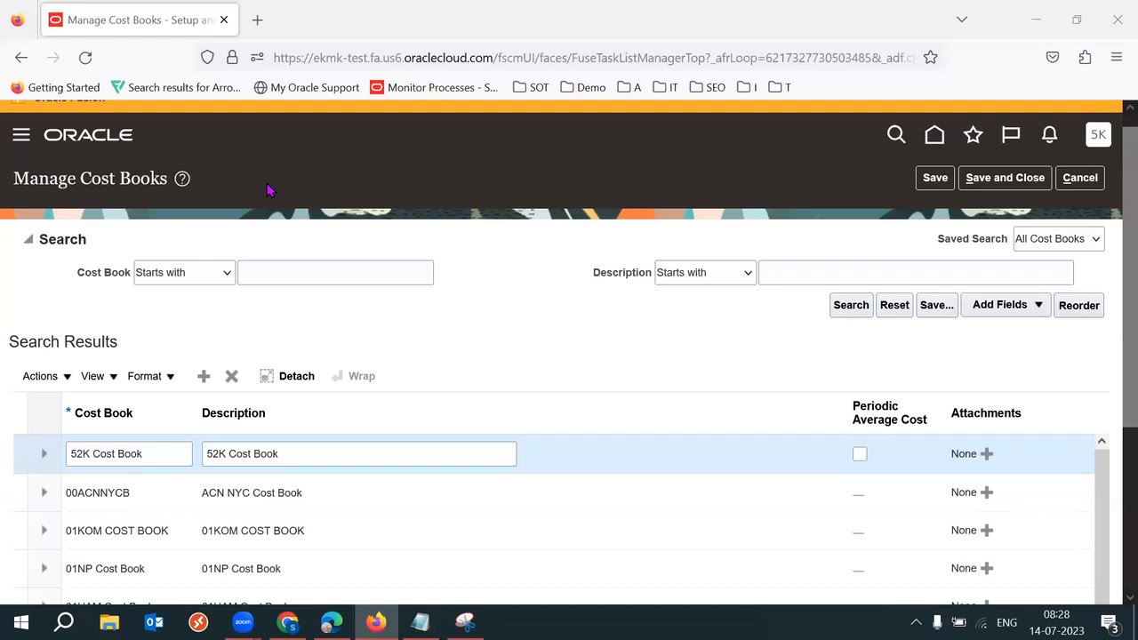
left_click(587, 341)
triple_click(368, 463)
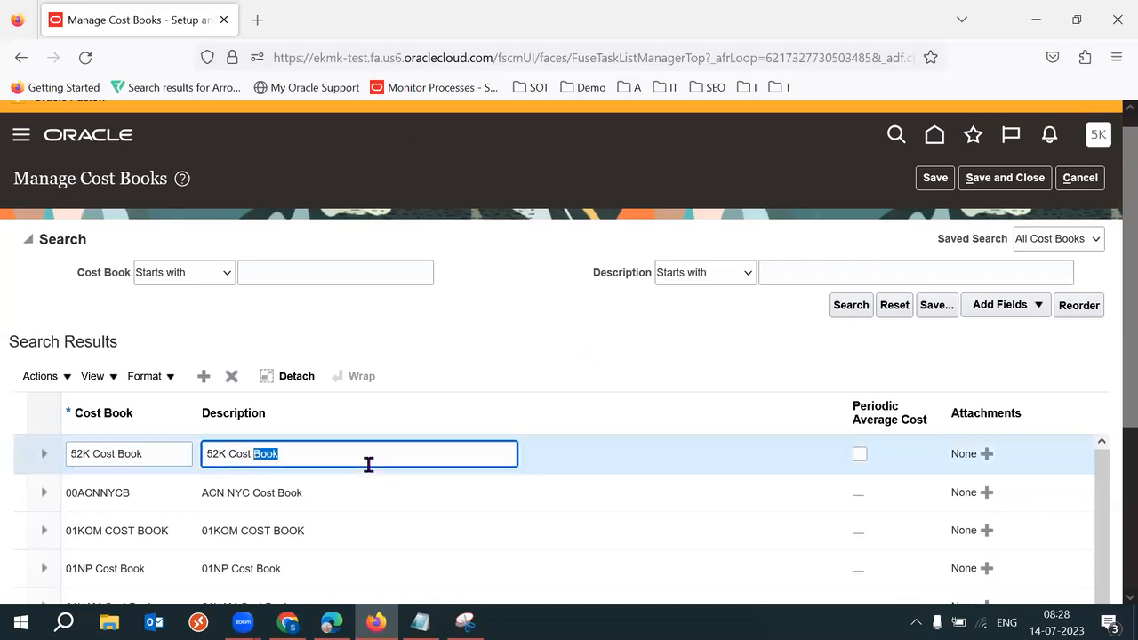
triple_click(167, 459)
triple_click(305, 458)
left_click(603, 370)
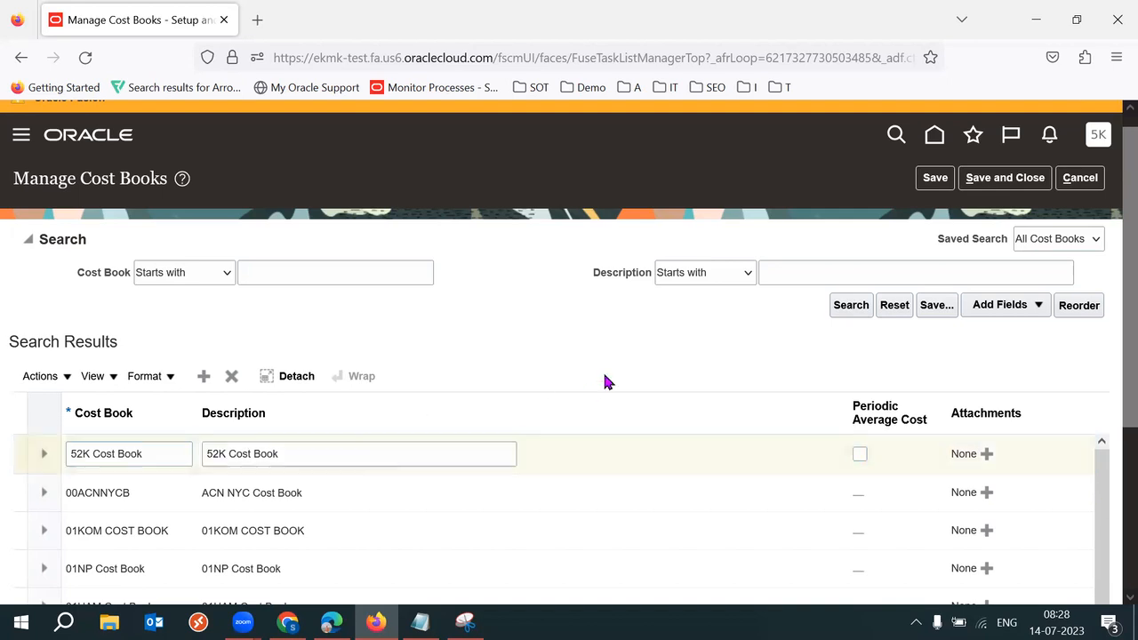
left_click(1010, 178)
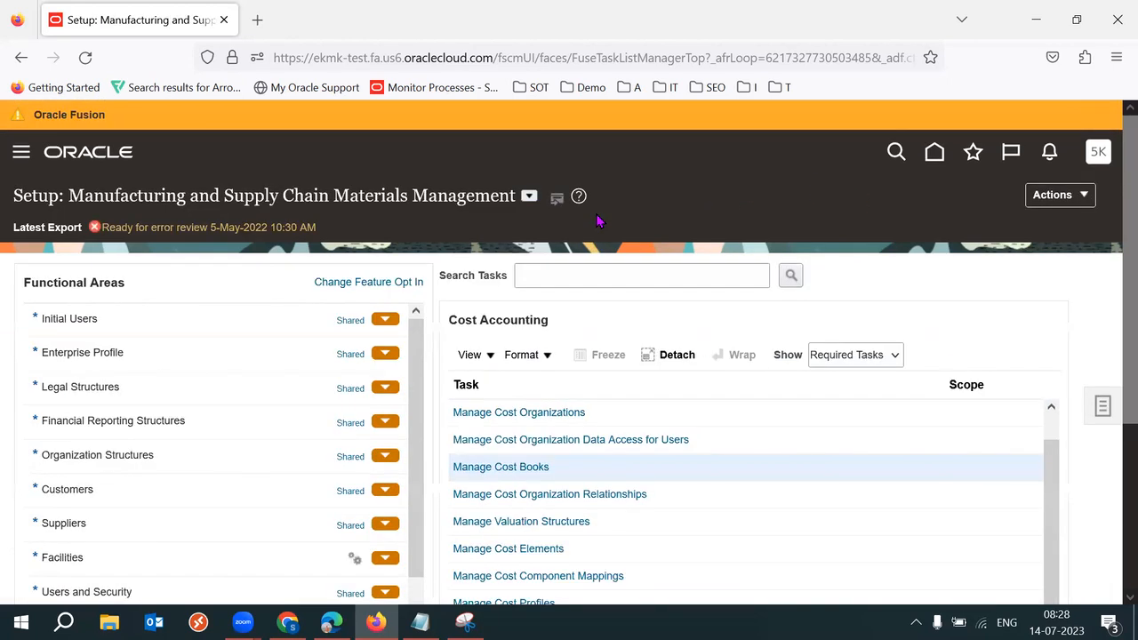
Step: In Manage Cost Organization Relationships, choose 52K Standard Cost Org as the cost organization
scroll(1112, 307, "down", 1)
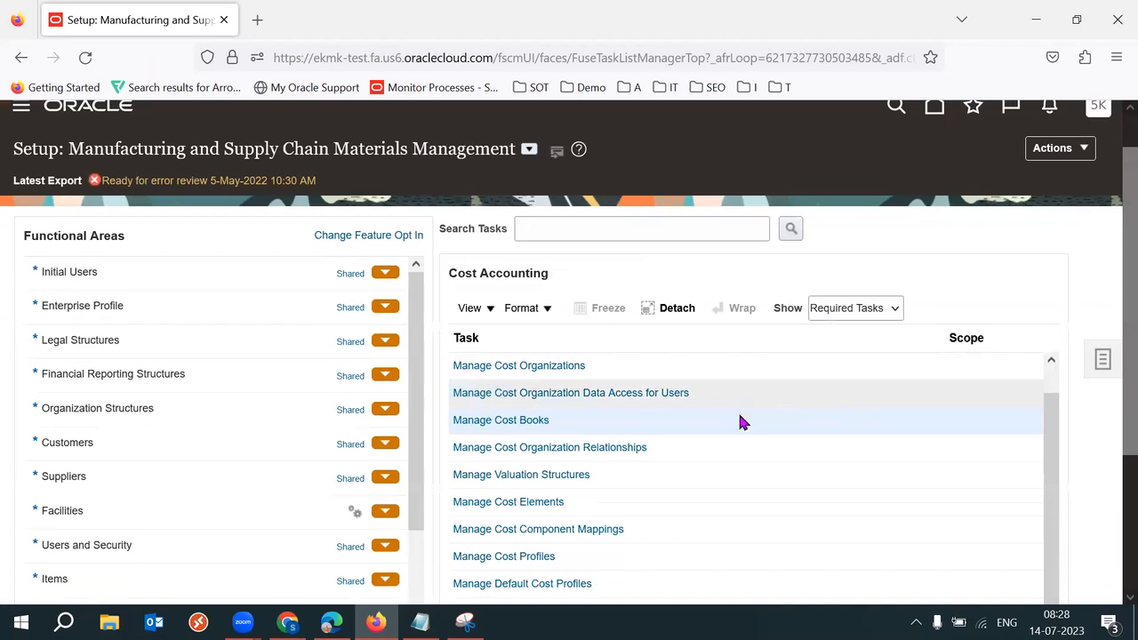
left_click(594, 449)
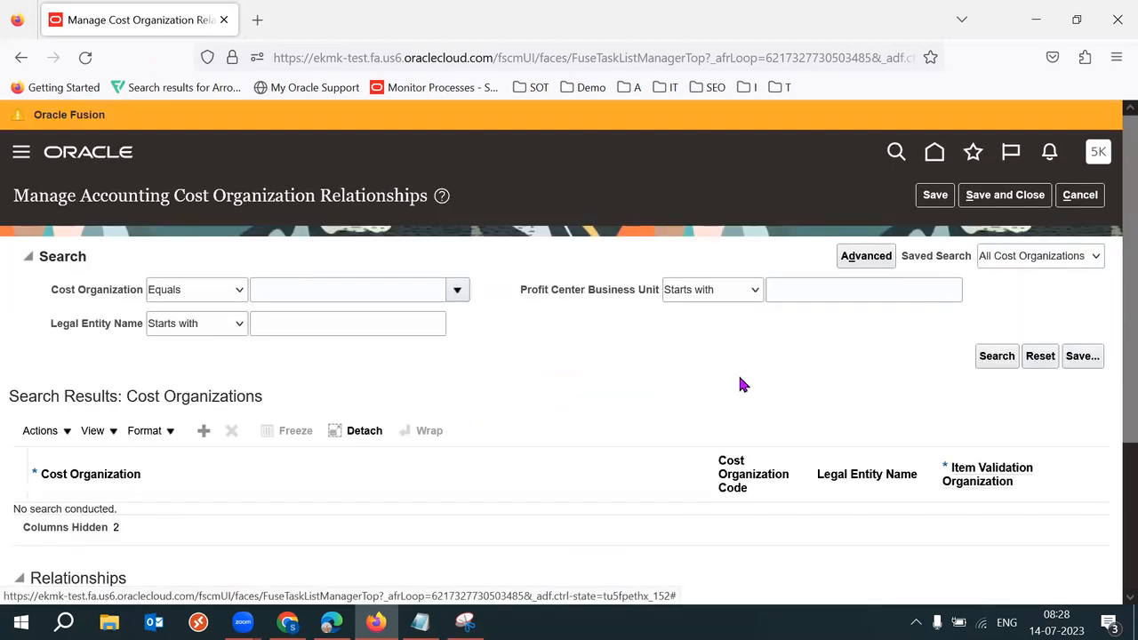
key("F11")
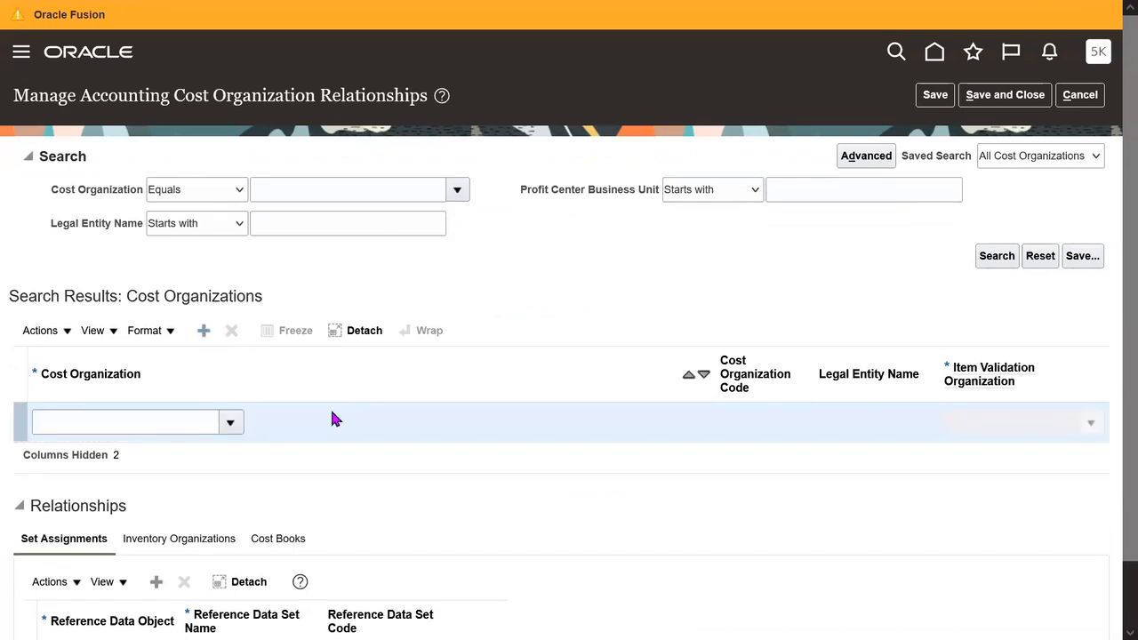
left_click(152, 424)
type("52K")
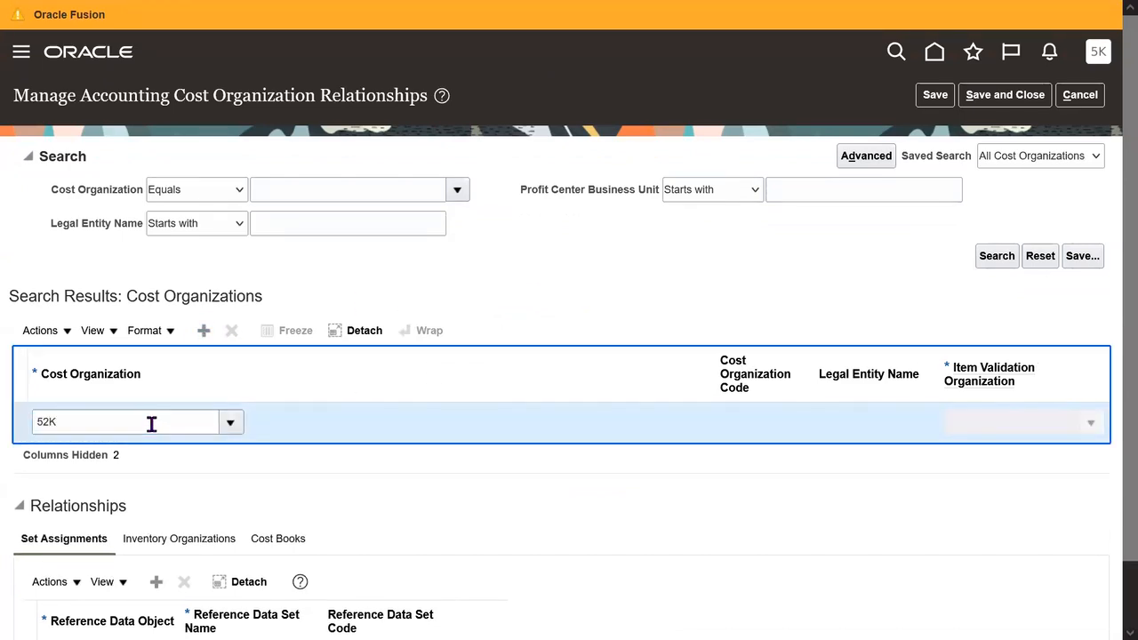
key("Tab")
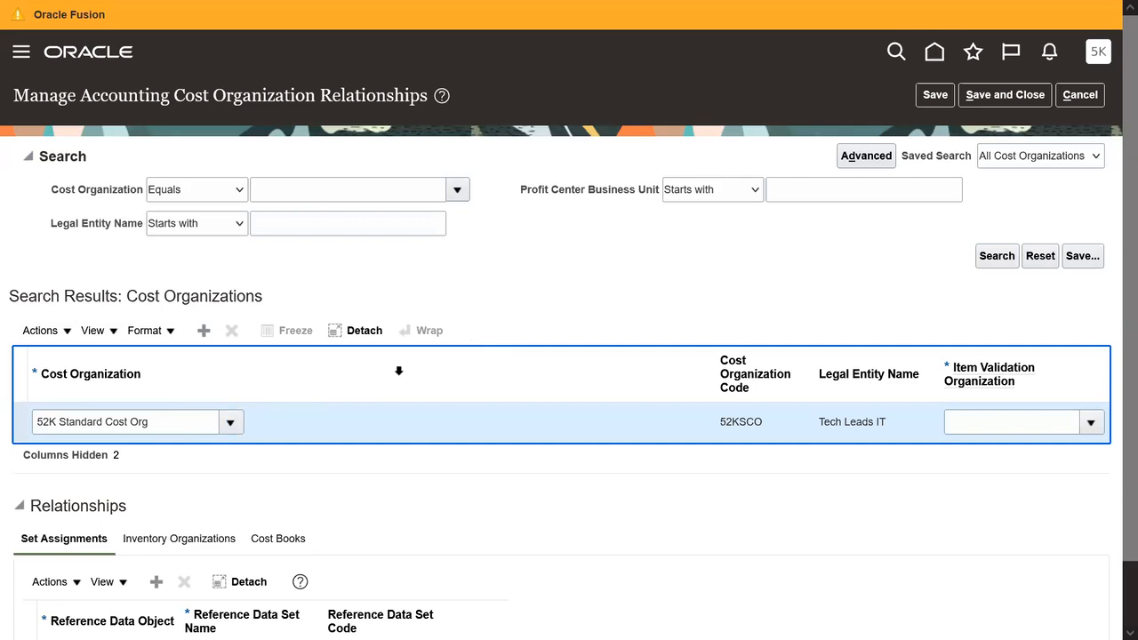
triple_click(182, 423)
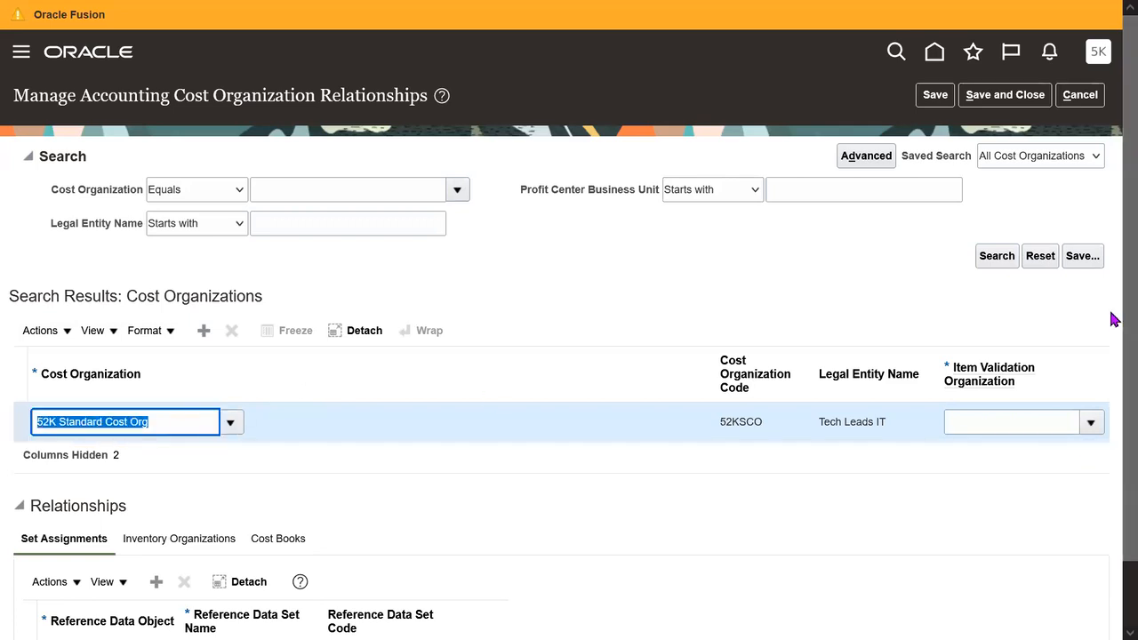
Step: Search for '52K' and set 52K Item Master Org as the Item Validation Organization
scroll(1112, 355, "down", 1)
scroll(1115, 367, "down", 1)
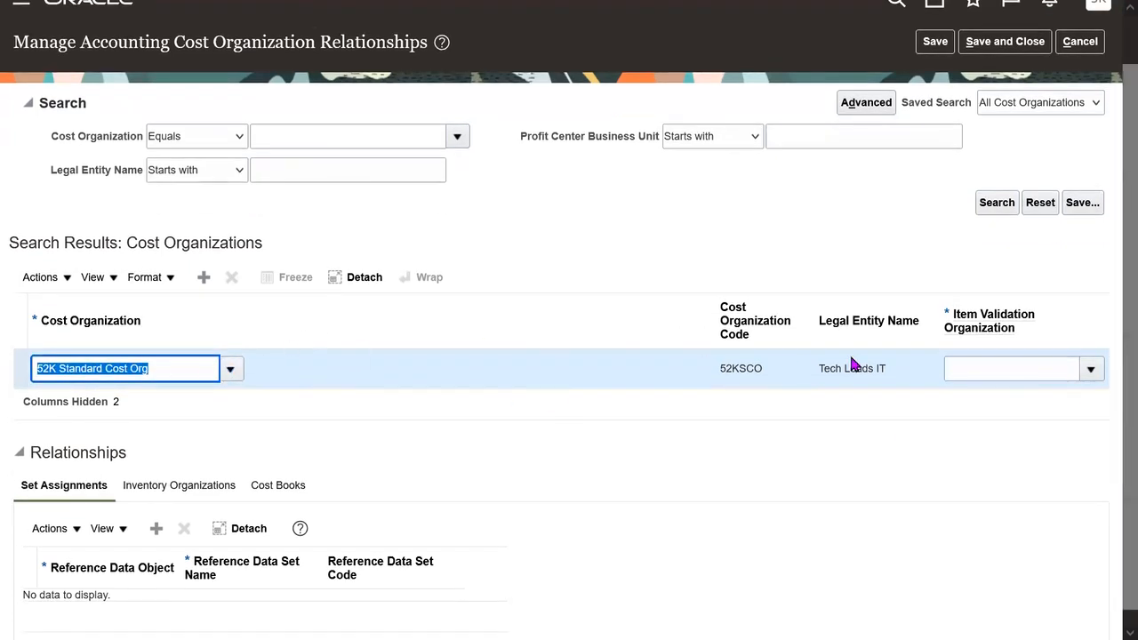
left_click(1092, 370)
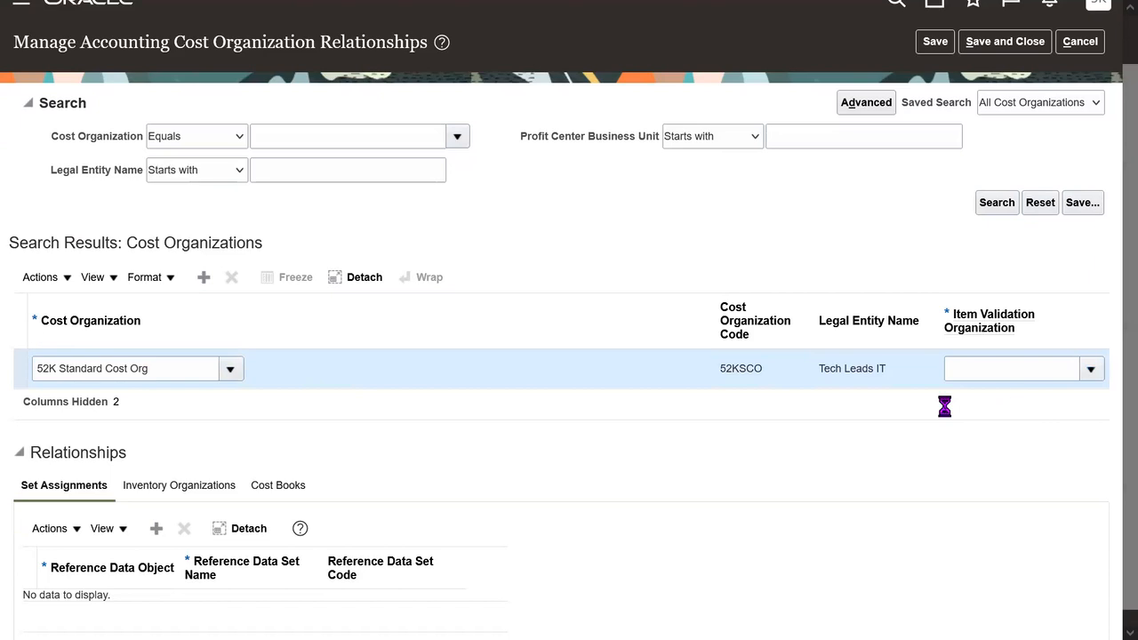
left_click(781, 343)
left_click(571, 286)
type("52K")
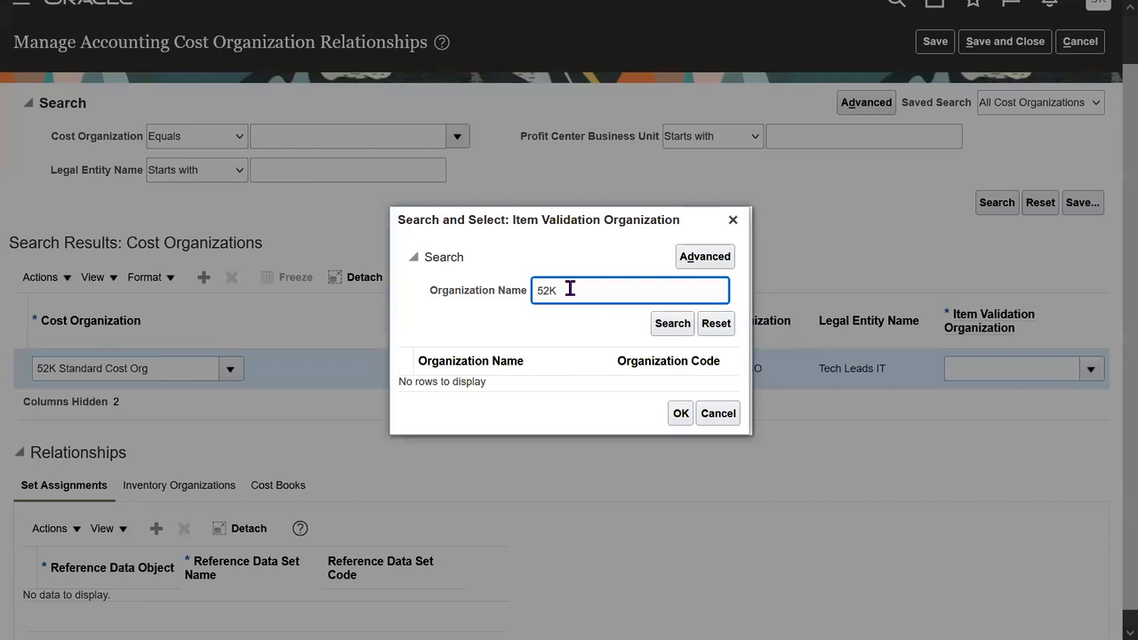
key("Return")
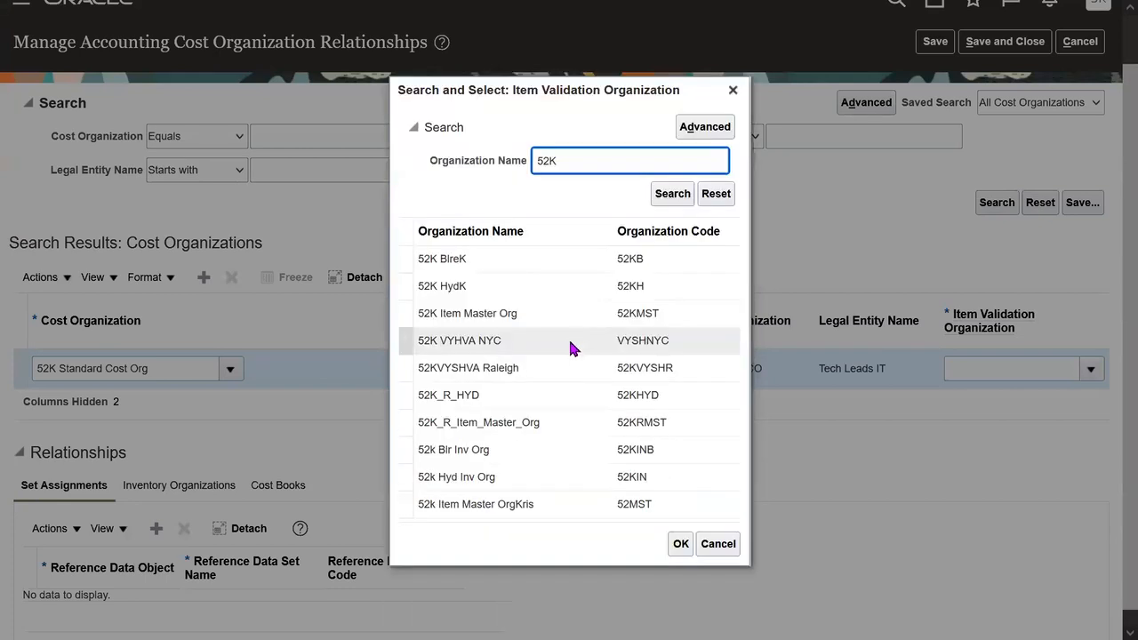
left_click(502, 313)
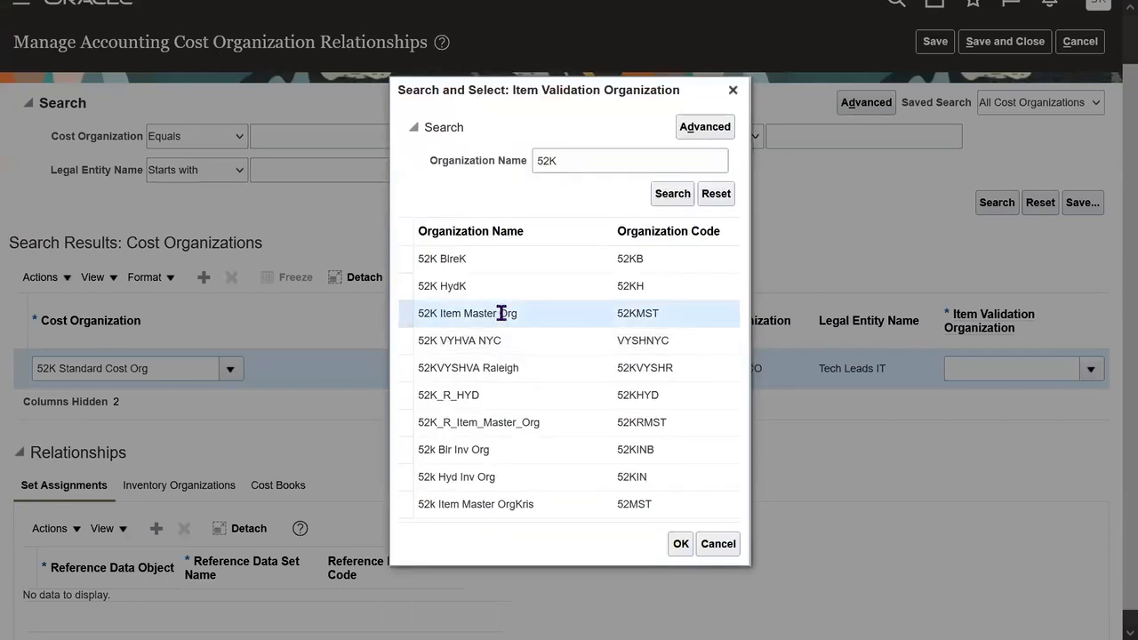
left_click(680, 544)
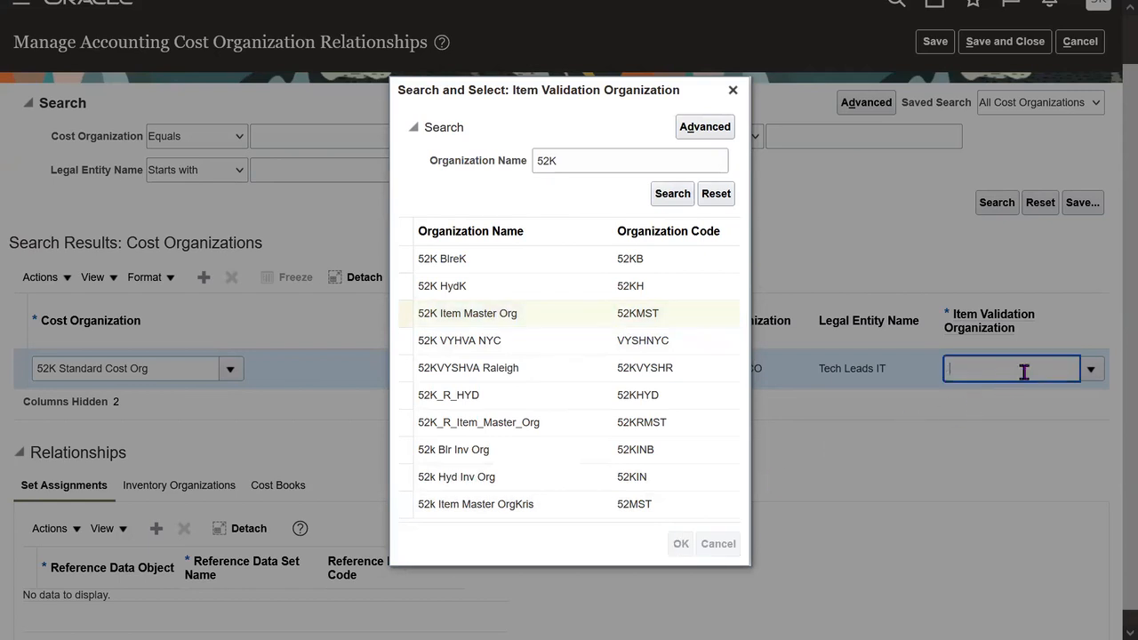
scroll(1103, 445, "down", 1)
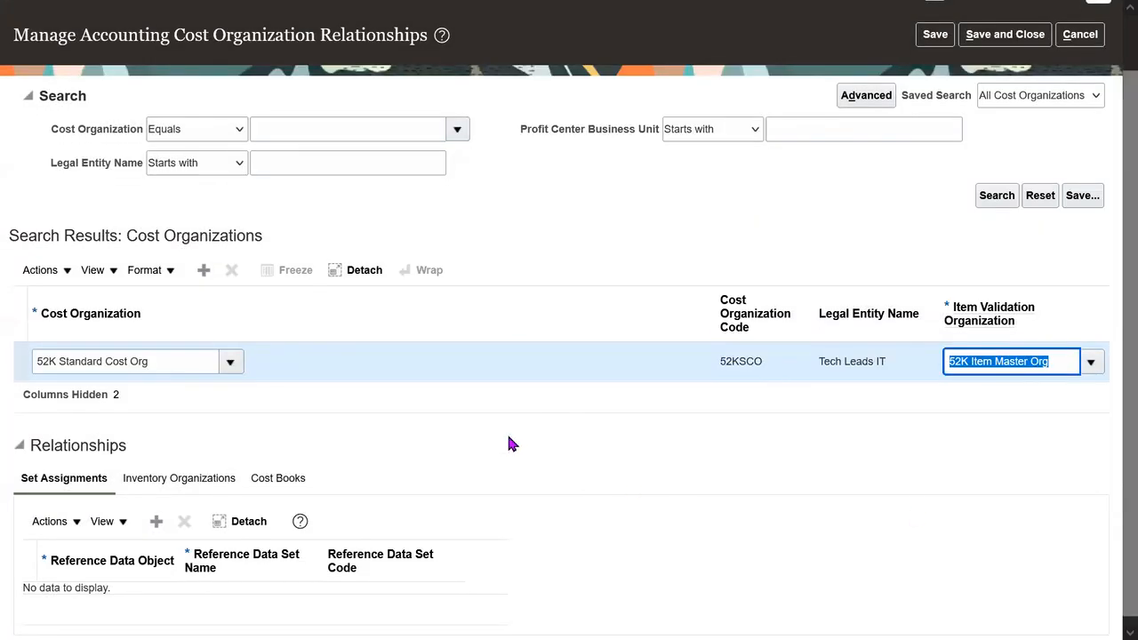
Step: Add a Costing Core Setups set assignment using the 52K IND RDS reference data set
left_click(155, 525)
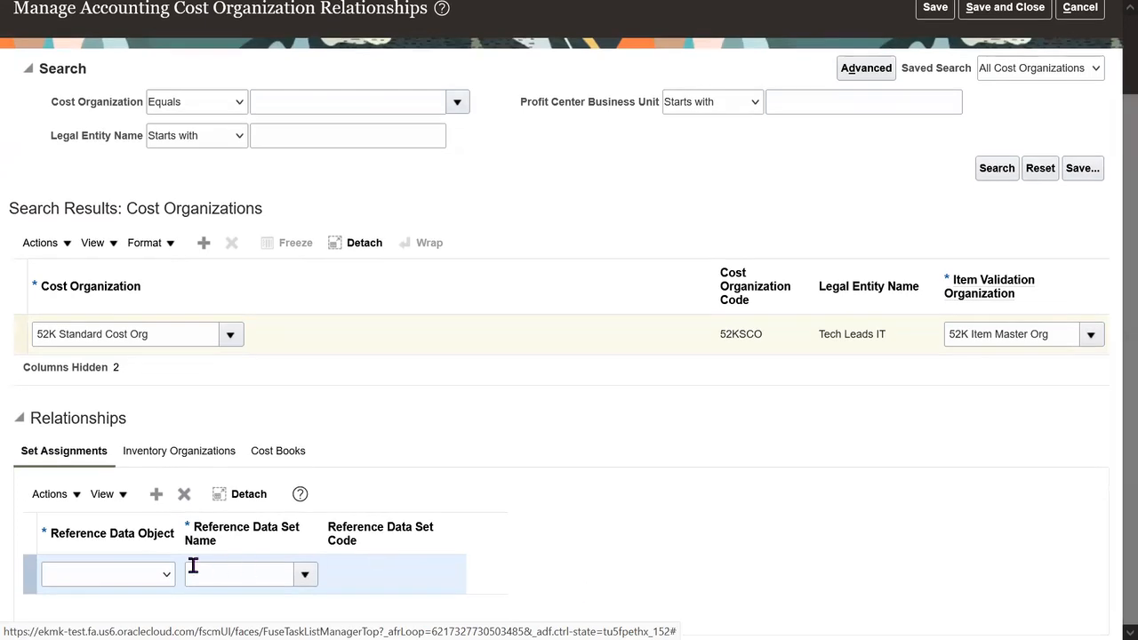
left_click(113, 575)
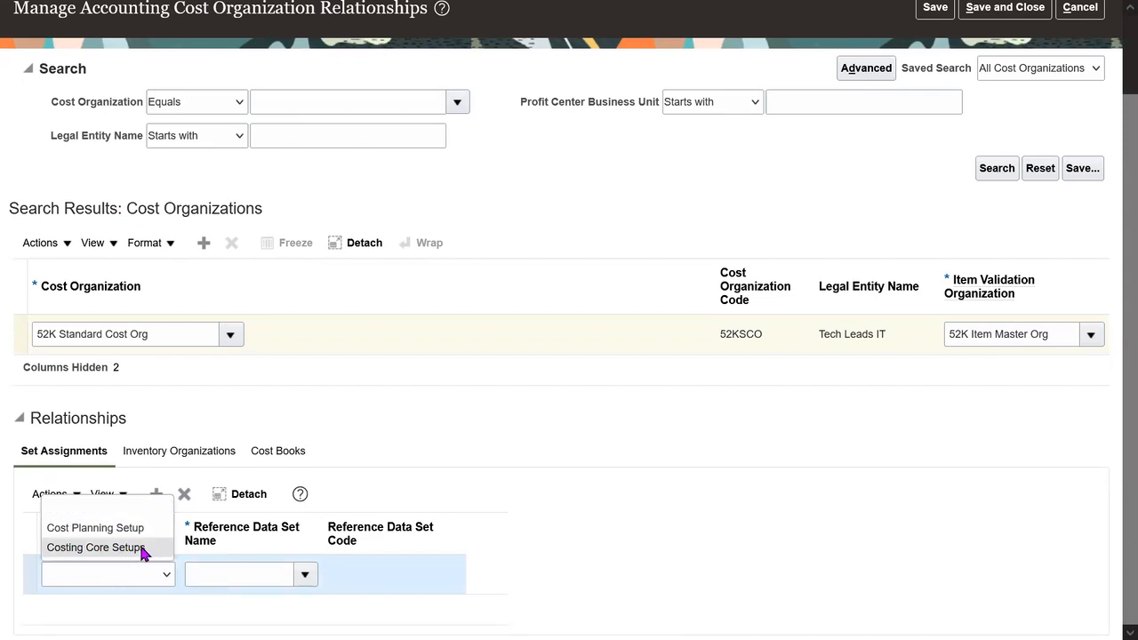
left_click(139, 549)
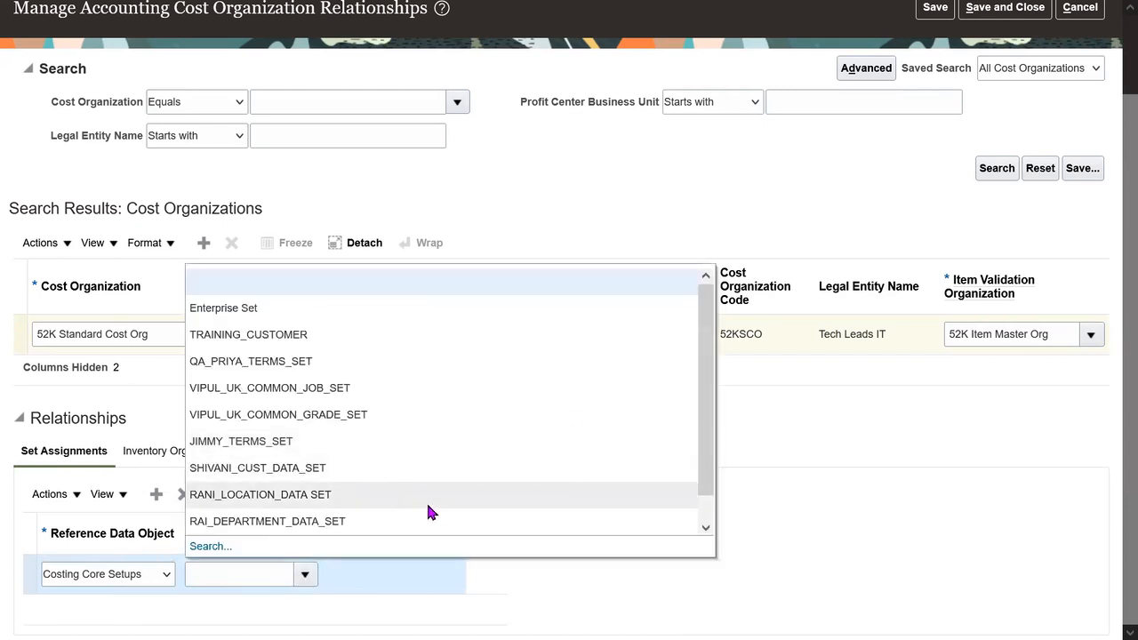
left_click(210, 546)
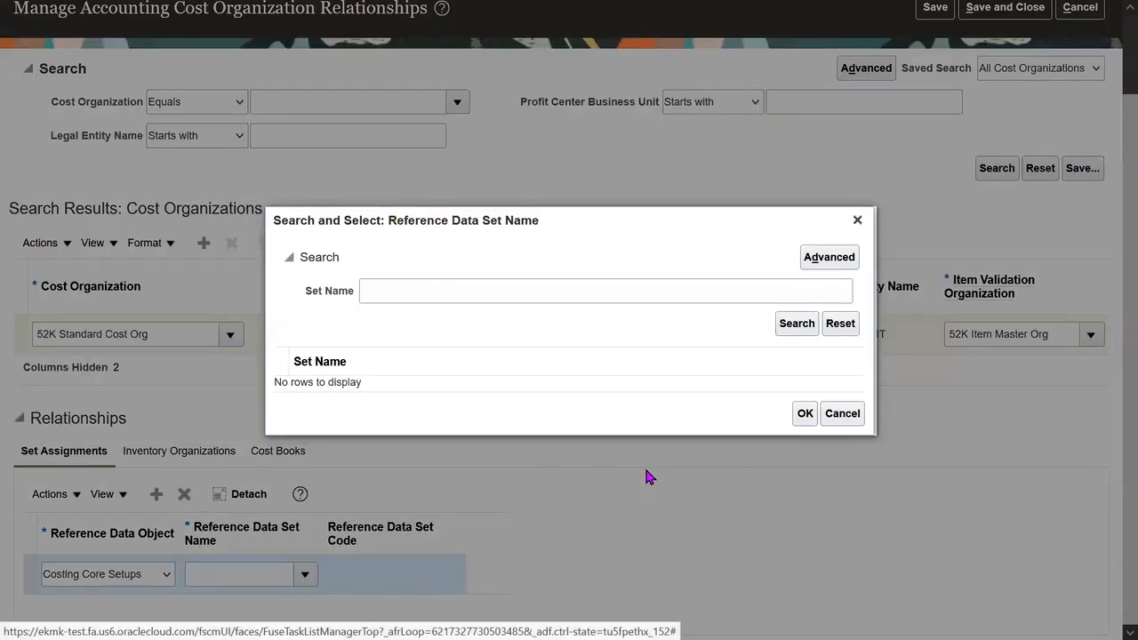
left_click(430, 290)
type("52K")
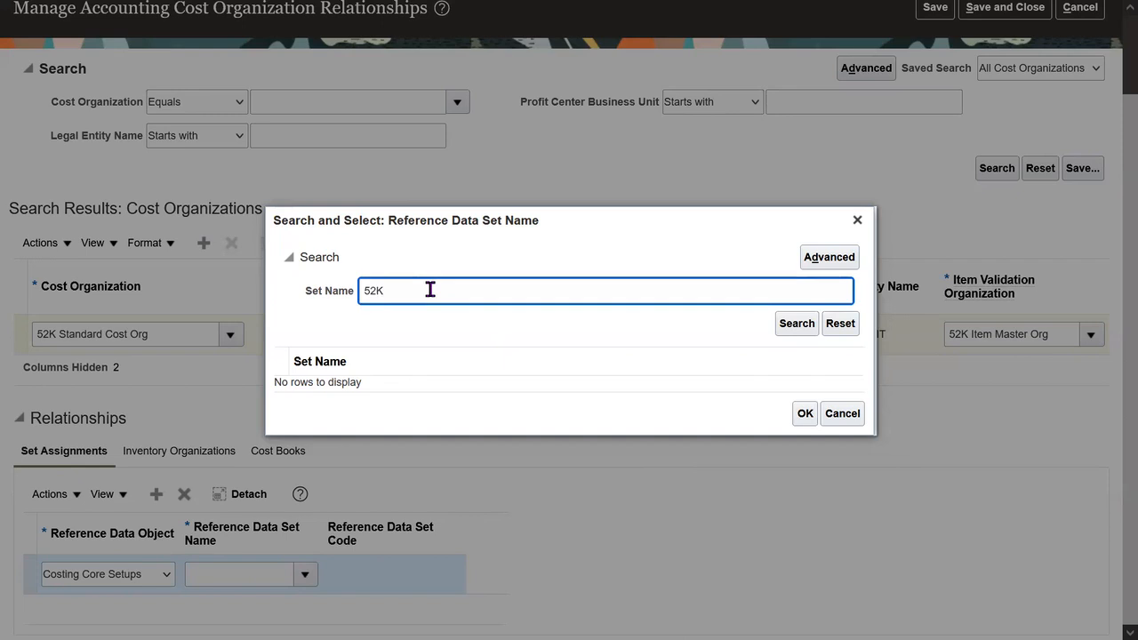
key("Return")
left_click(404, 361)
left_click(803, 435)
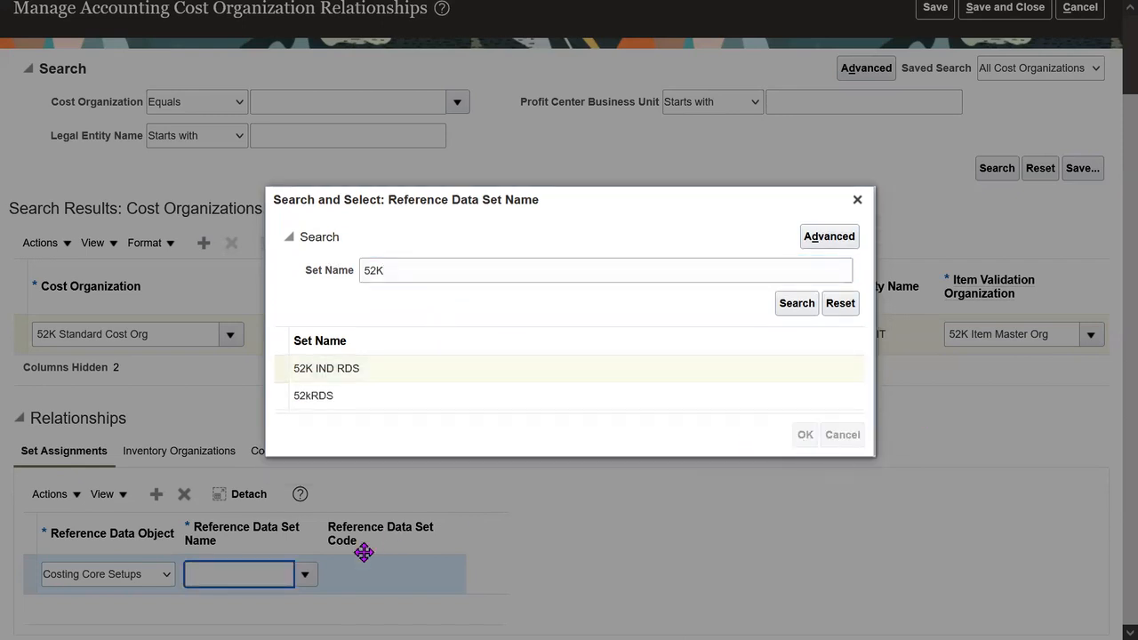
triple_click(264, 578)
left_click(644, 476)
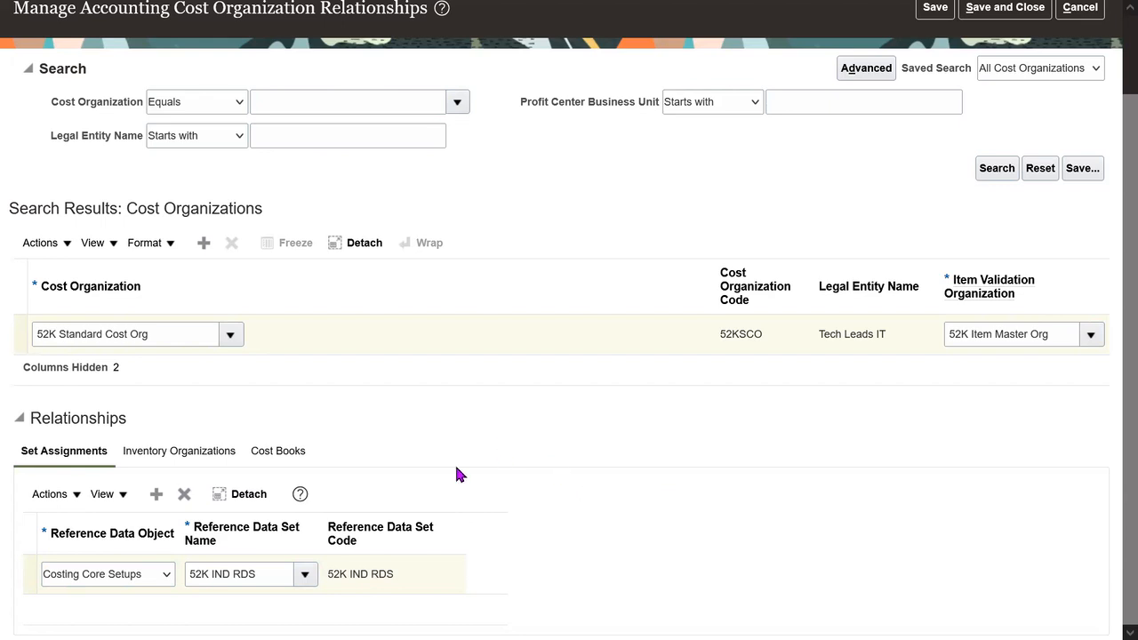
Step: Search reference data sets for 'COMMON' then 'Enterprise', select Enterprise Set, and close the lookup
left_click(305, 573)
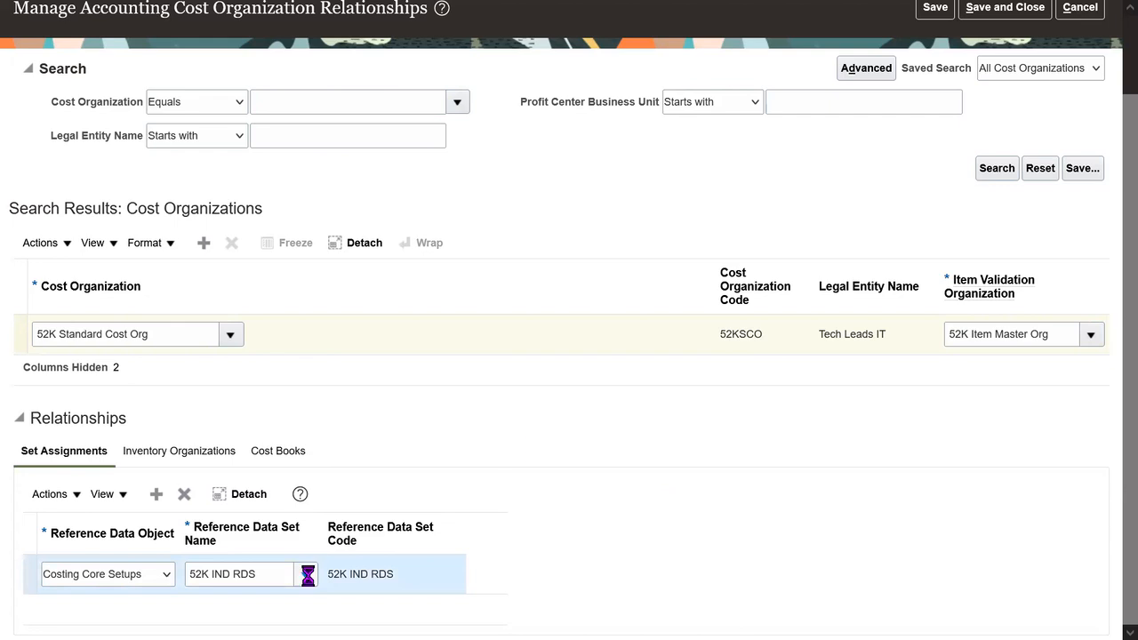
left_click(210, 548)
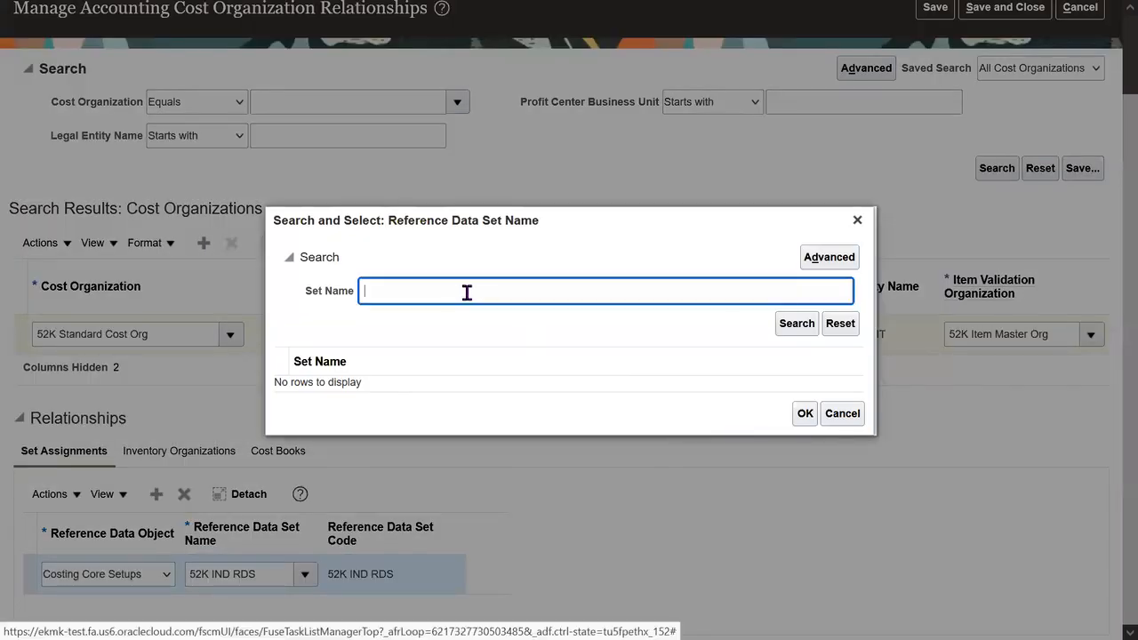
type("COMMON")
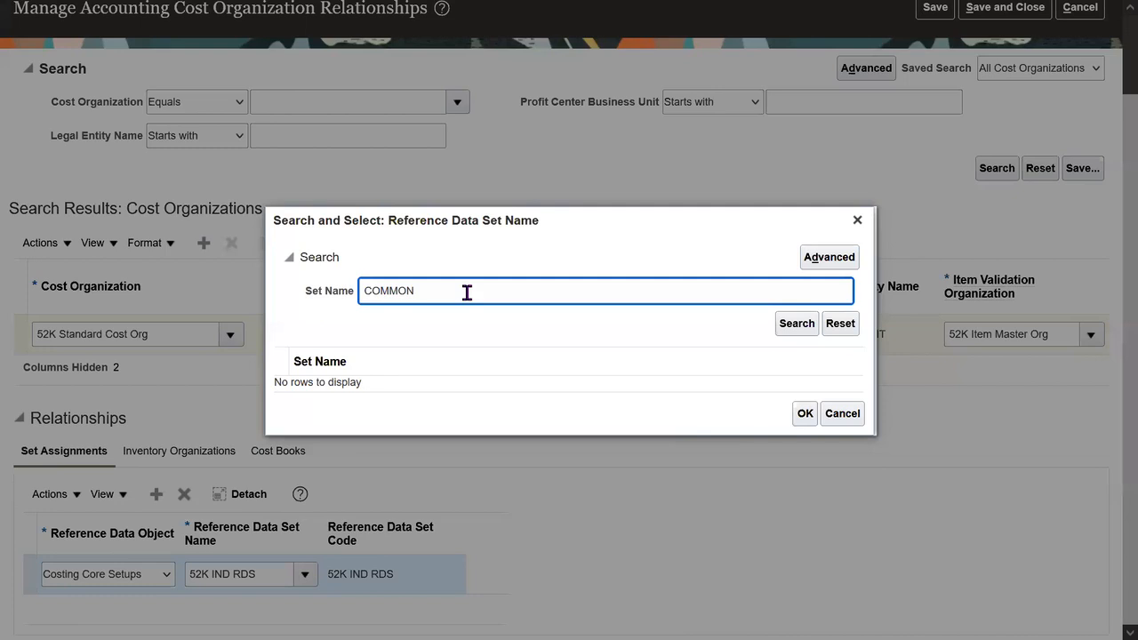
key("Return")
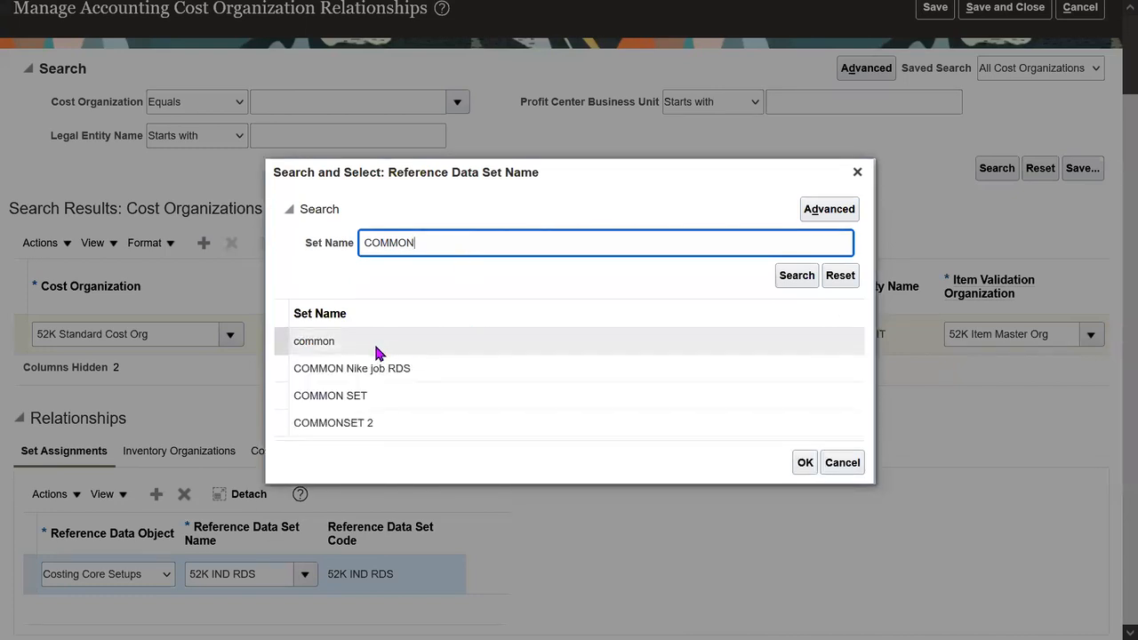
double_click(506, 243)
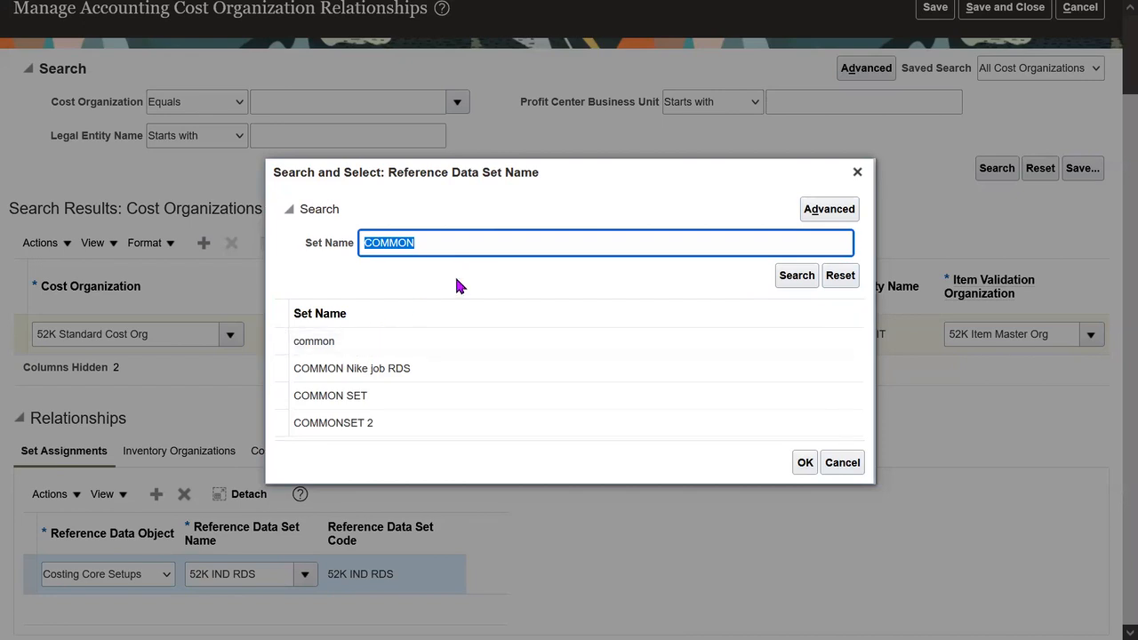
type("Enterprise")
key("Return")
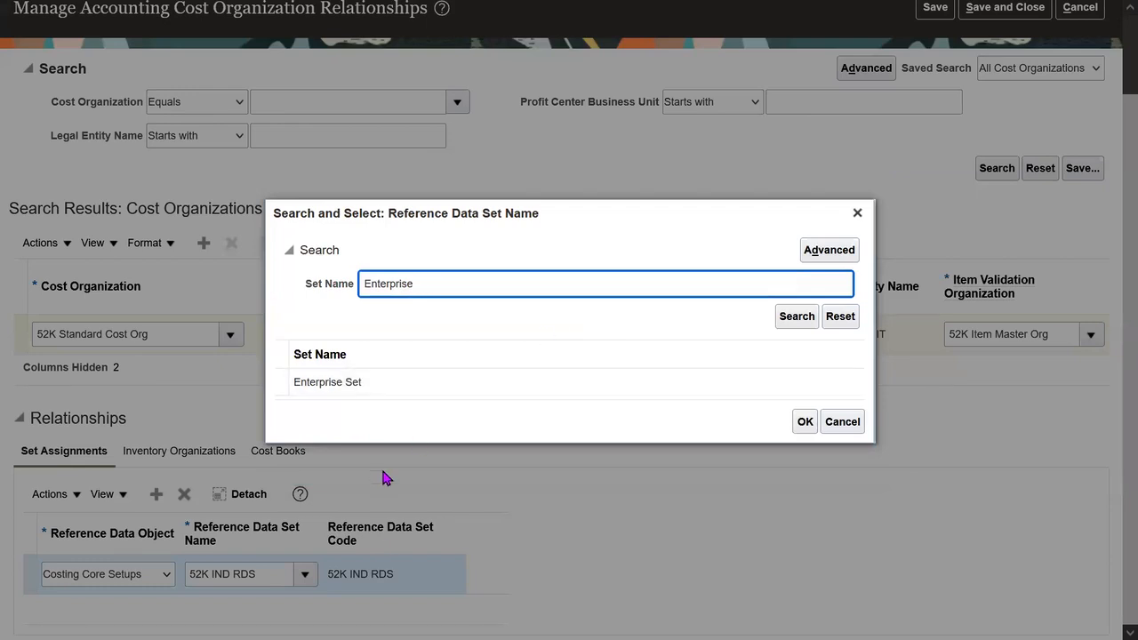
left_click(483, 387)
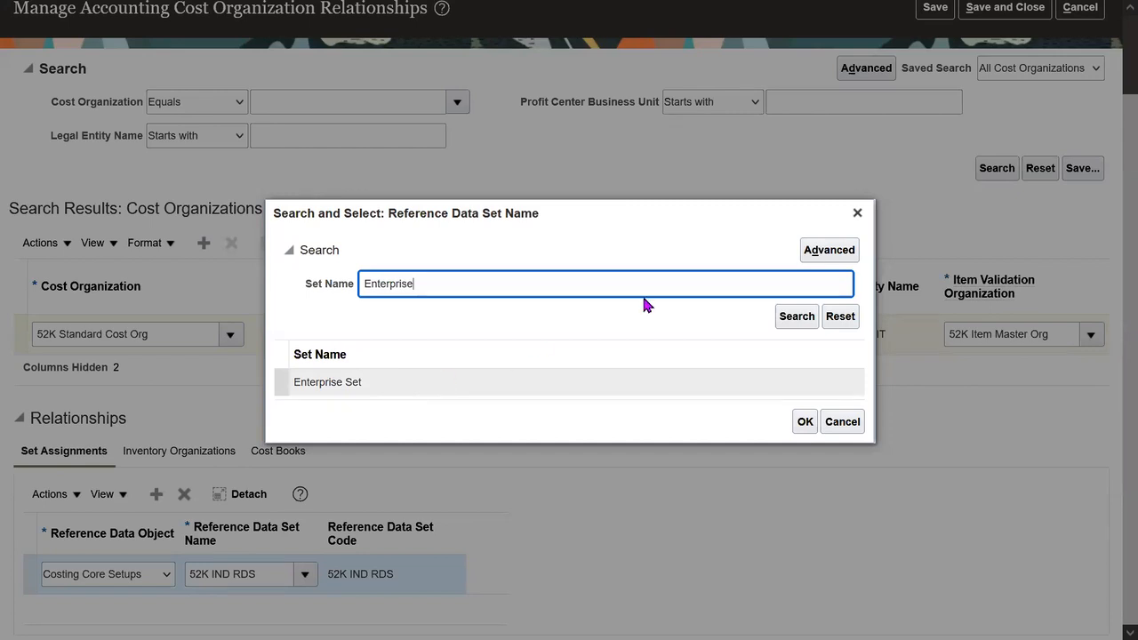
left_click(856, 215)
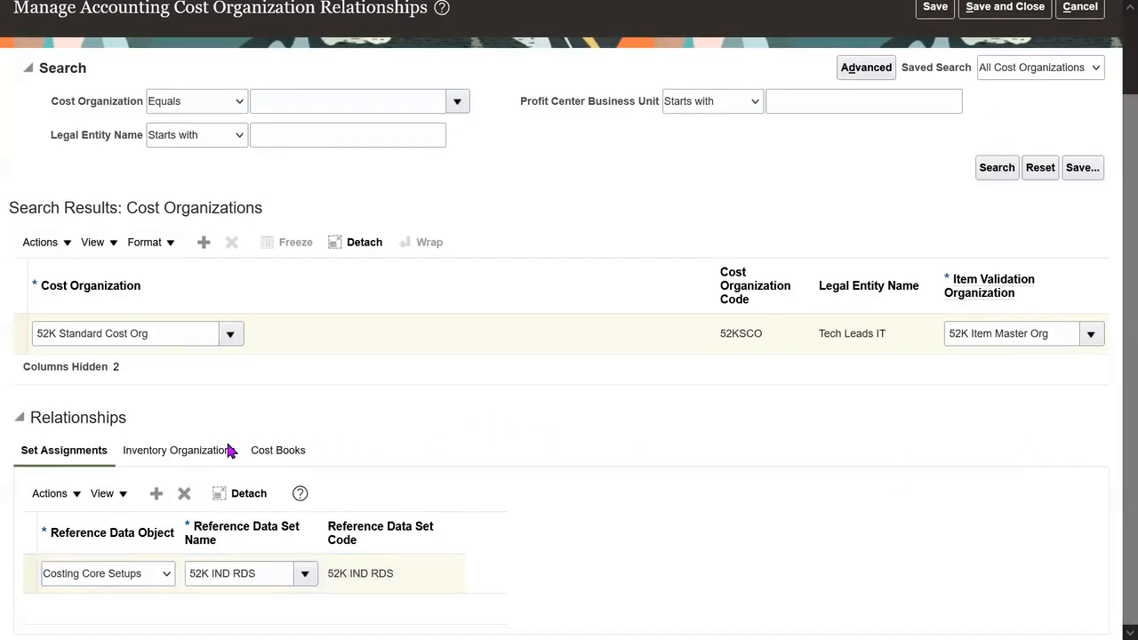
Step: Add 52K HydK as an inventory organization of 52K Standard Cost Org
left_click(173, 451)
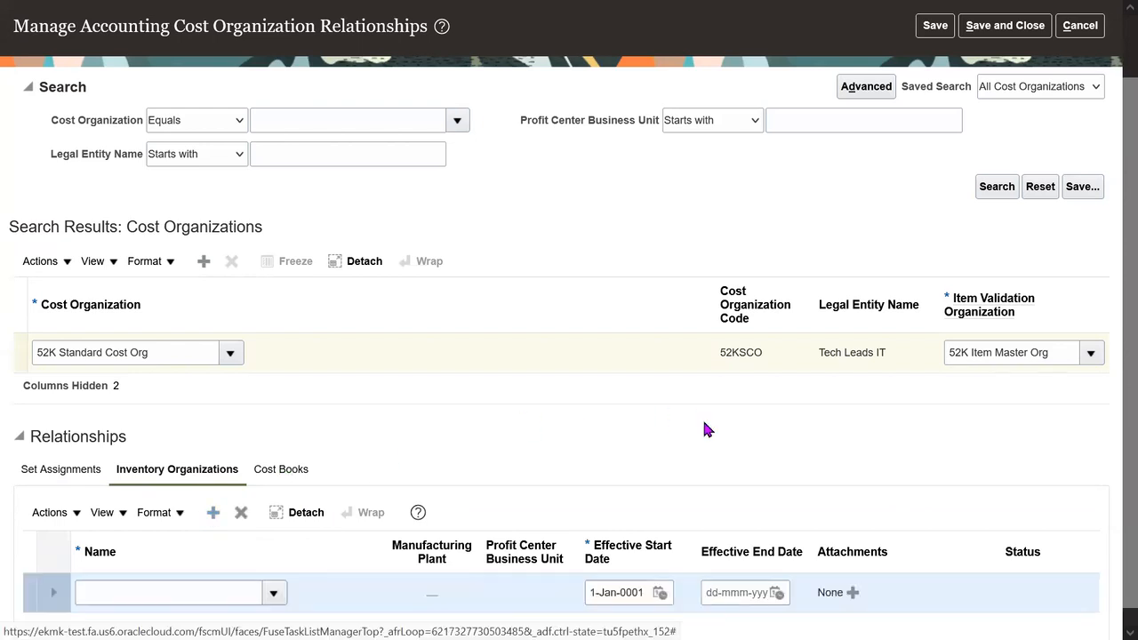
left_click_drag(1126, 461, 1126, 484)
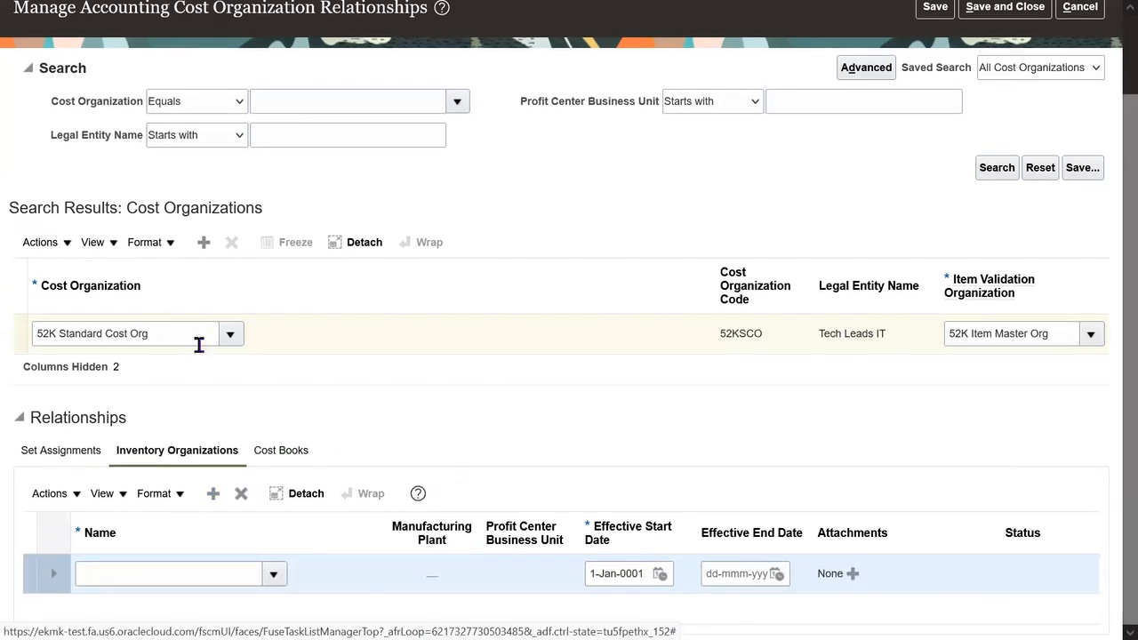
left_click(275, 578)
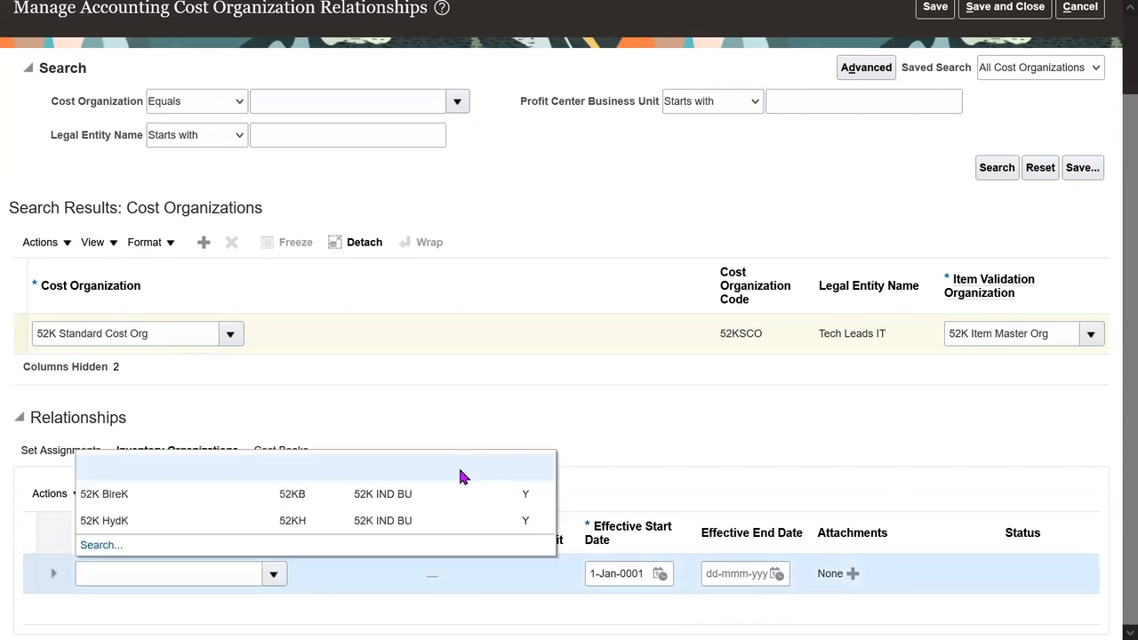
left_click(338, 521)
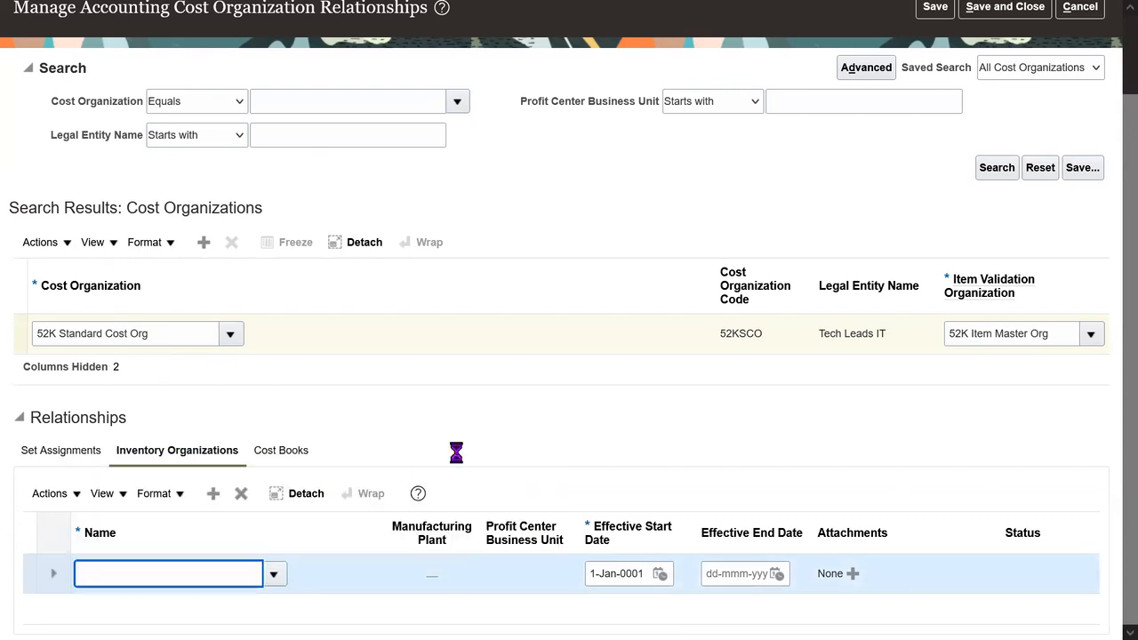
left_click(184, 336)
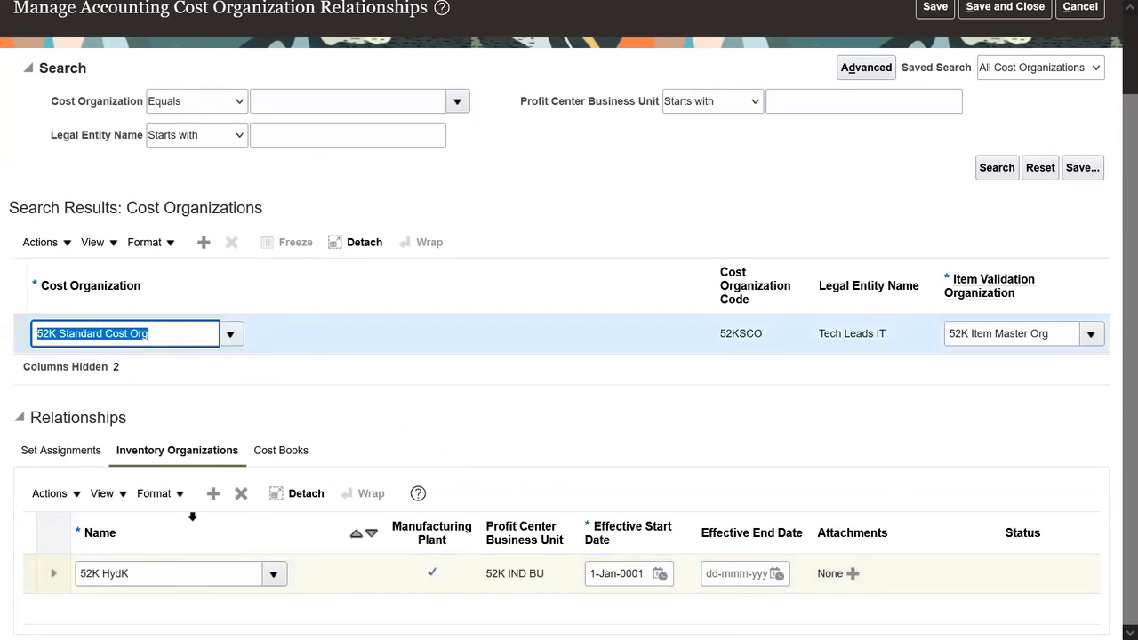
Step: Add 52K BlreK as a second inventory organization and show the Cost Books
left_click(212, 494)
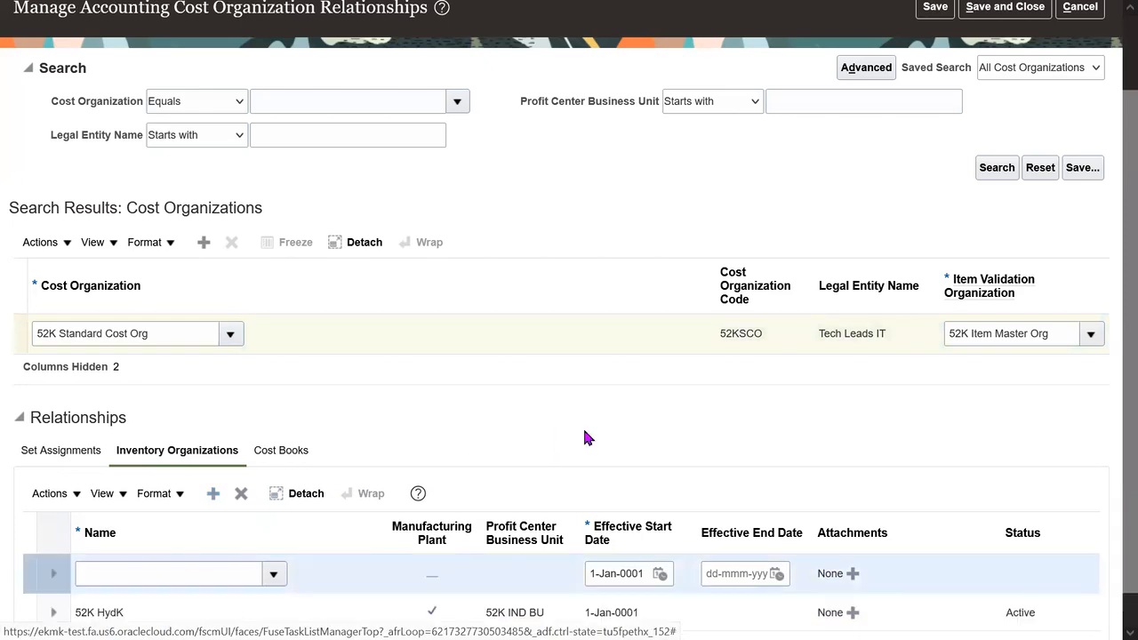
left_click(275, 573)
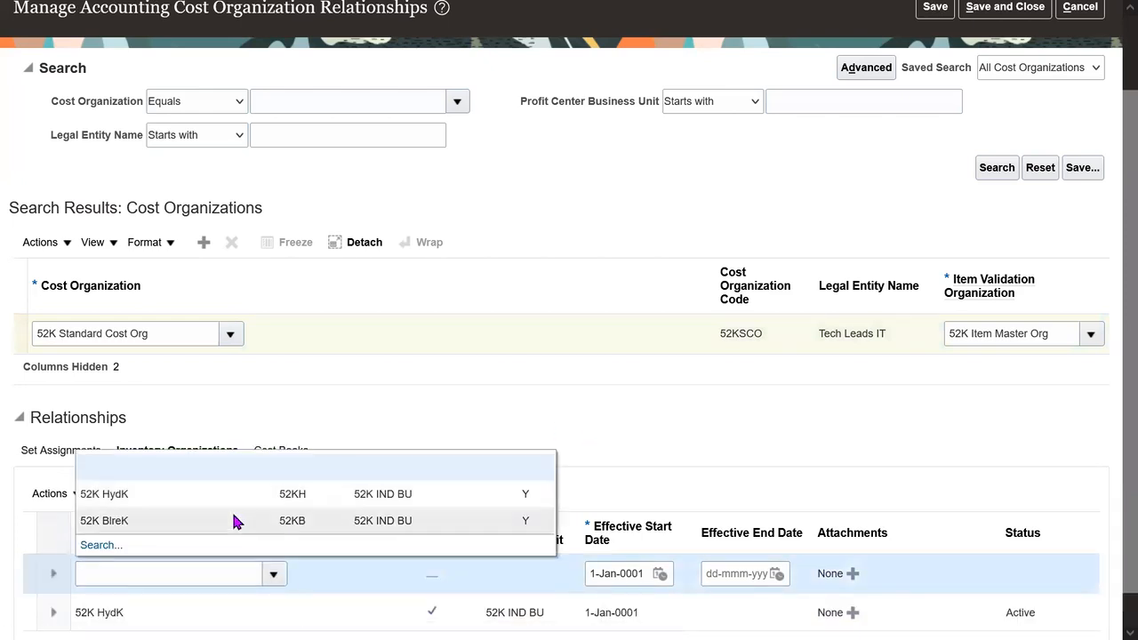
left_click(142, 520)
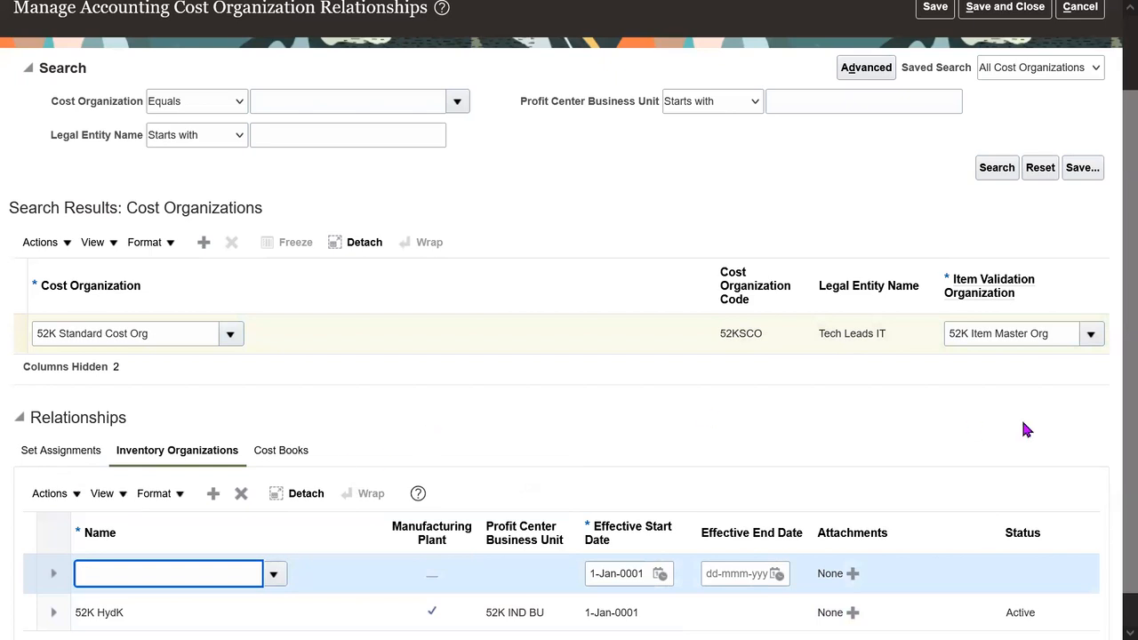
scroll(1110, 369, "down", 1)
double_click(161, 296)
triple_click(160, 296)
left_click(530, 388)
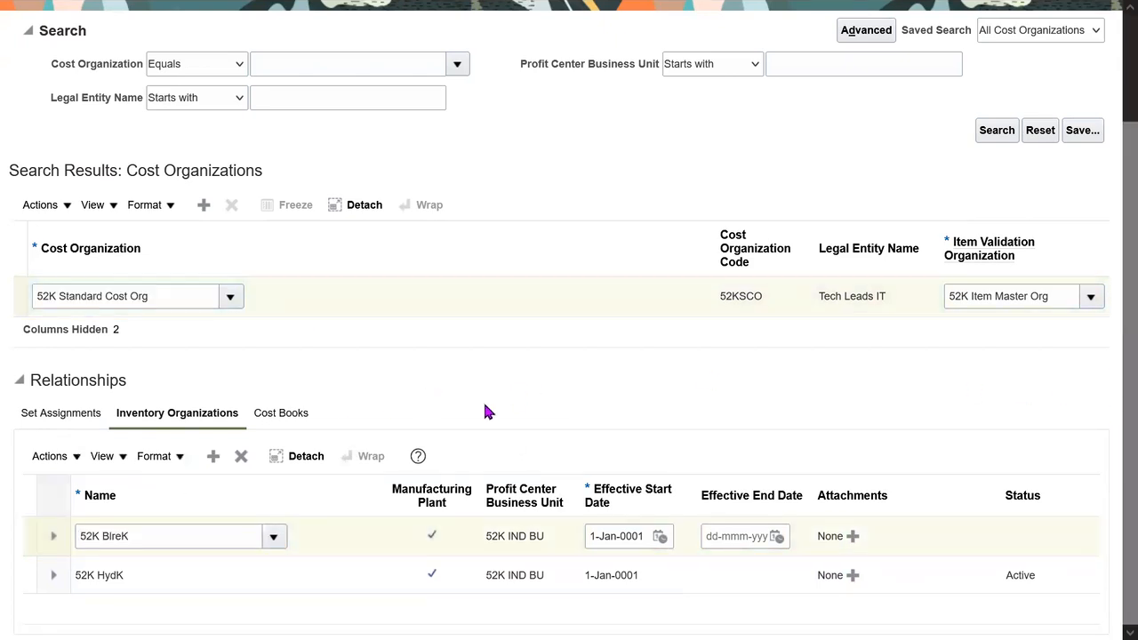
triple_click(180, 297)
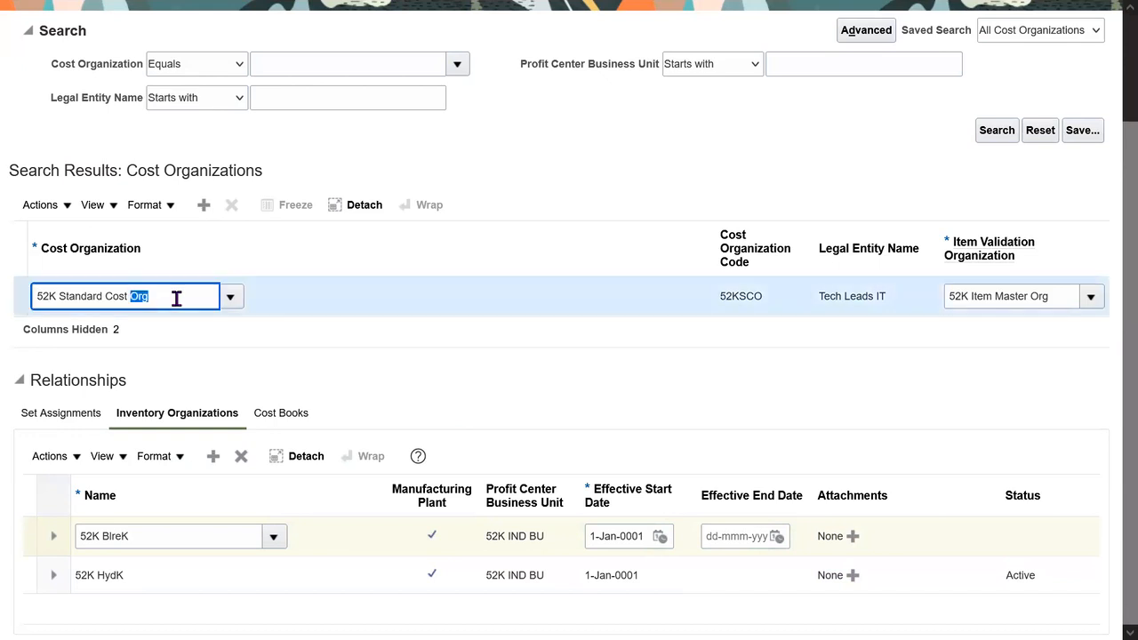
triple_click(178, 297)
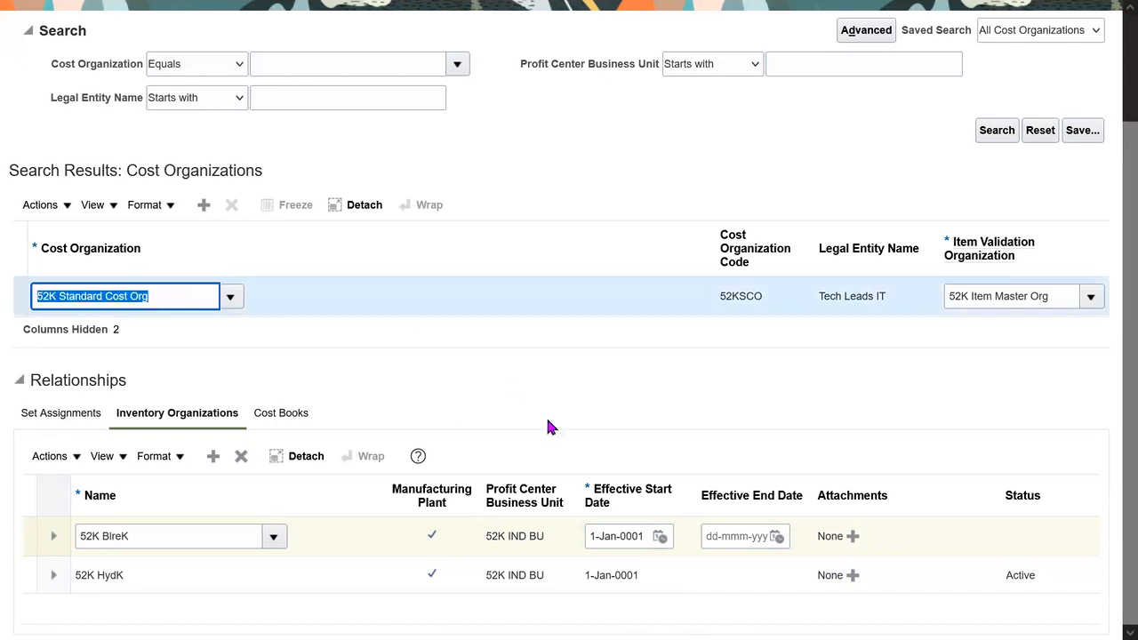
left_click(212, 539)
left_click(165, 575)
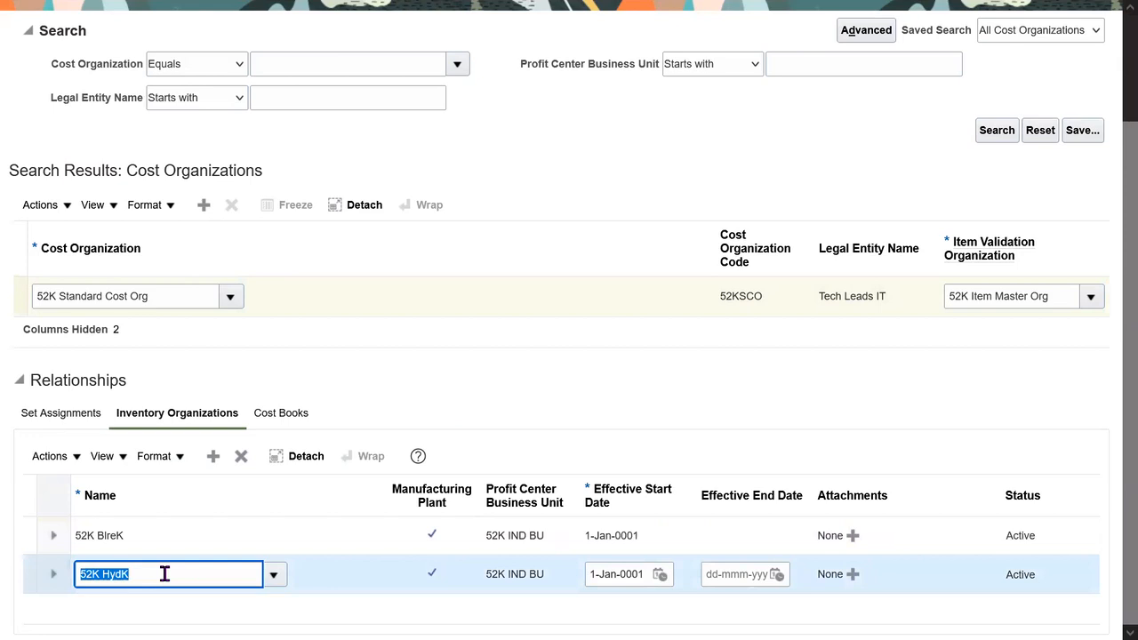
left_click(450, 405)
left_click(280, 414)
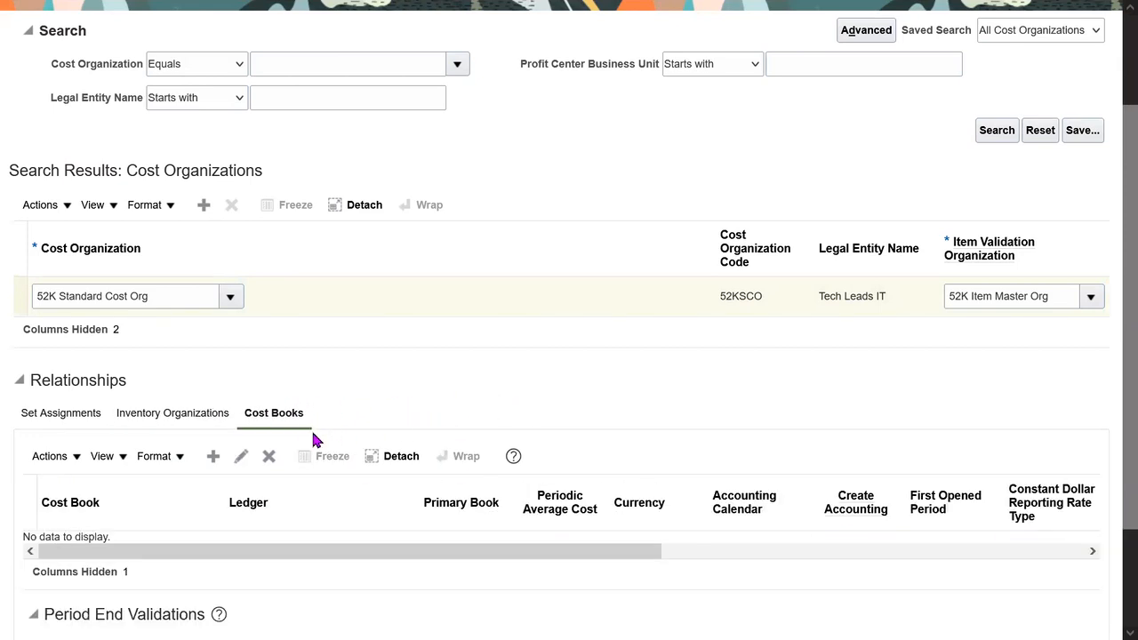
Step: Start a new cost book association with 52K Cost Book and 52K India Training Ledger
left_click(213, 456)
type("52K")
key("Tab")
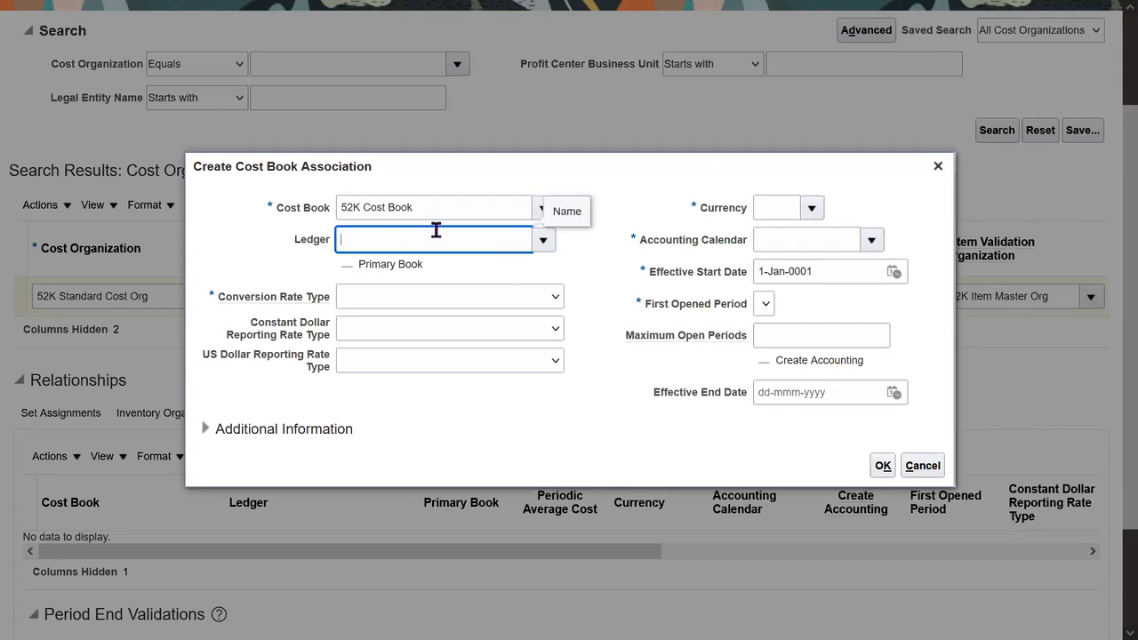
left_click(578, 270)
left_click(499, 242)
type("52")
key("Tab")
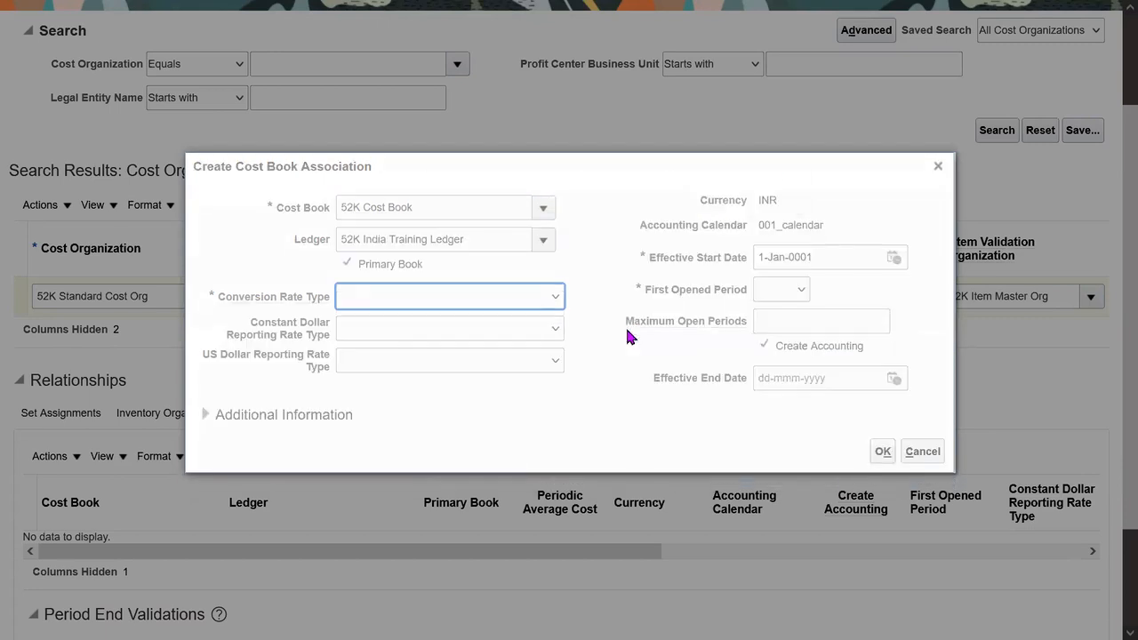
left_click(772, 192)
triple_click(486, 247)
left_click(602, 264)
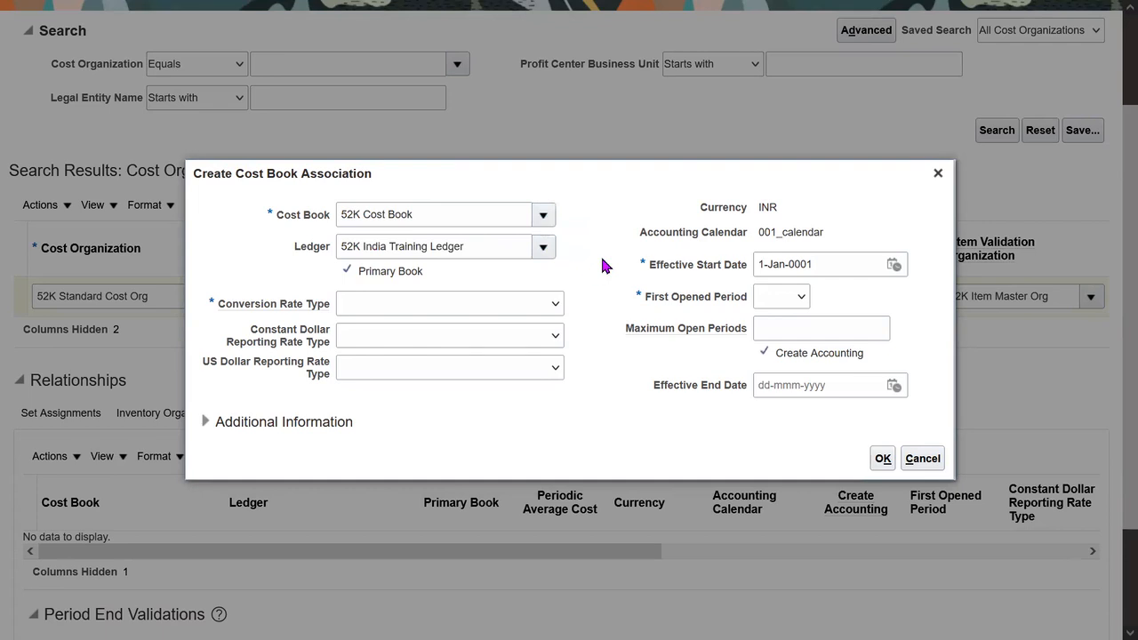
Step: Set the association's Conversion Rate Type to Corporate
left_click(499, 310)
type("co")
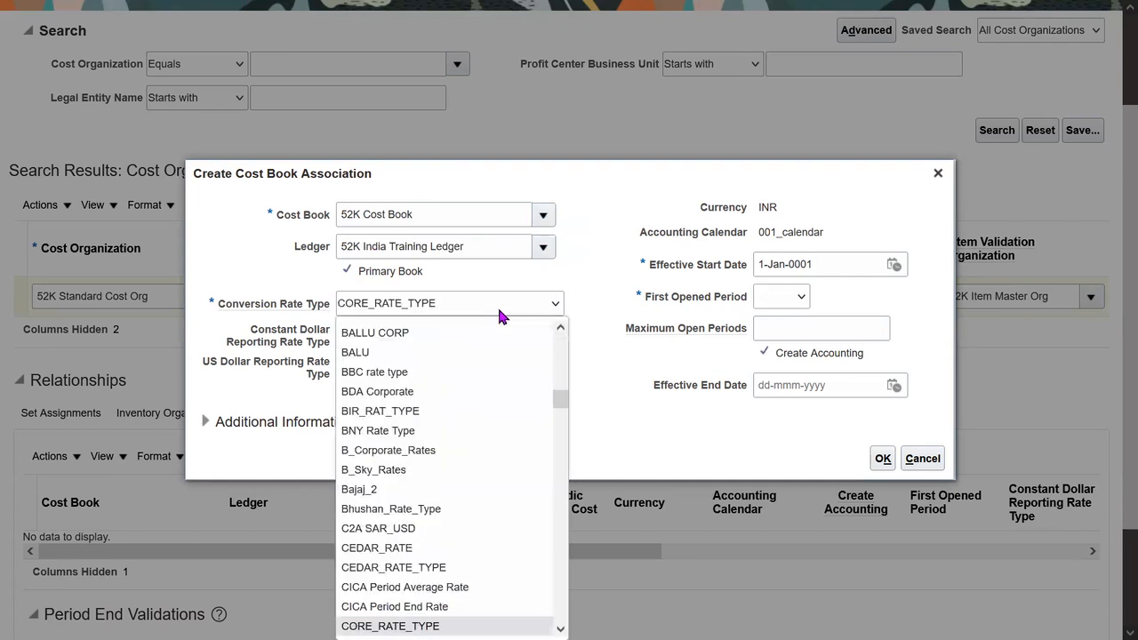
key("Down")
key("Down")
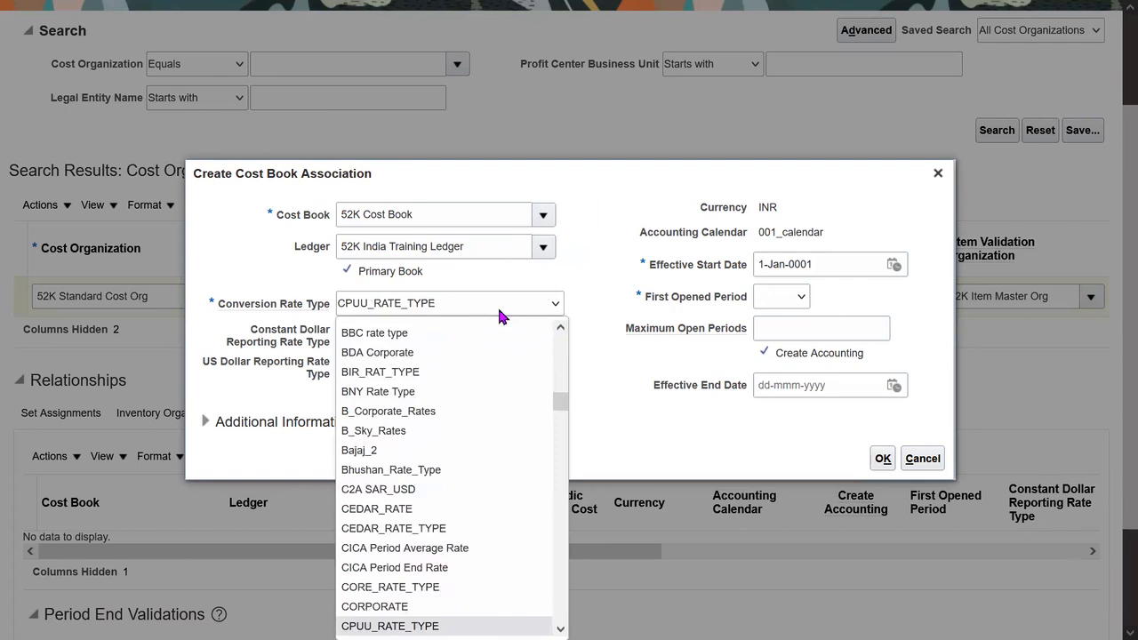
key("Down")
key("Down")
key("Down")
key("Down")
key("Down")
key("Return")
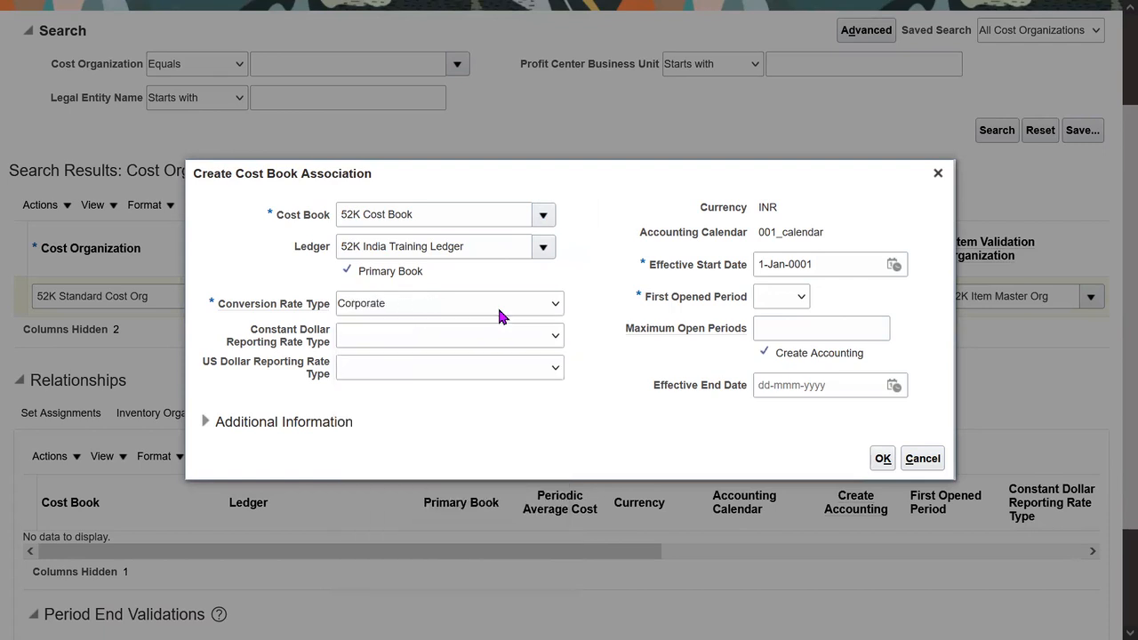
left_click_drag(239, 304, 336, 305)
left_click(604, 334)
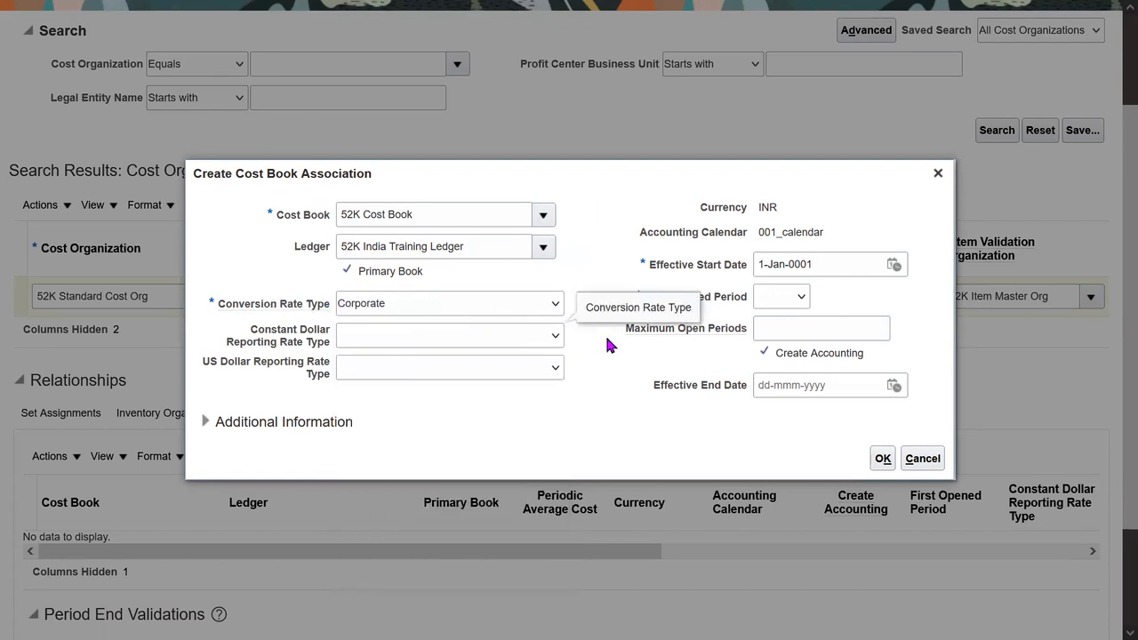
left_click(803, 295)
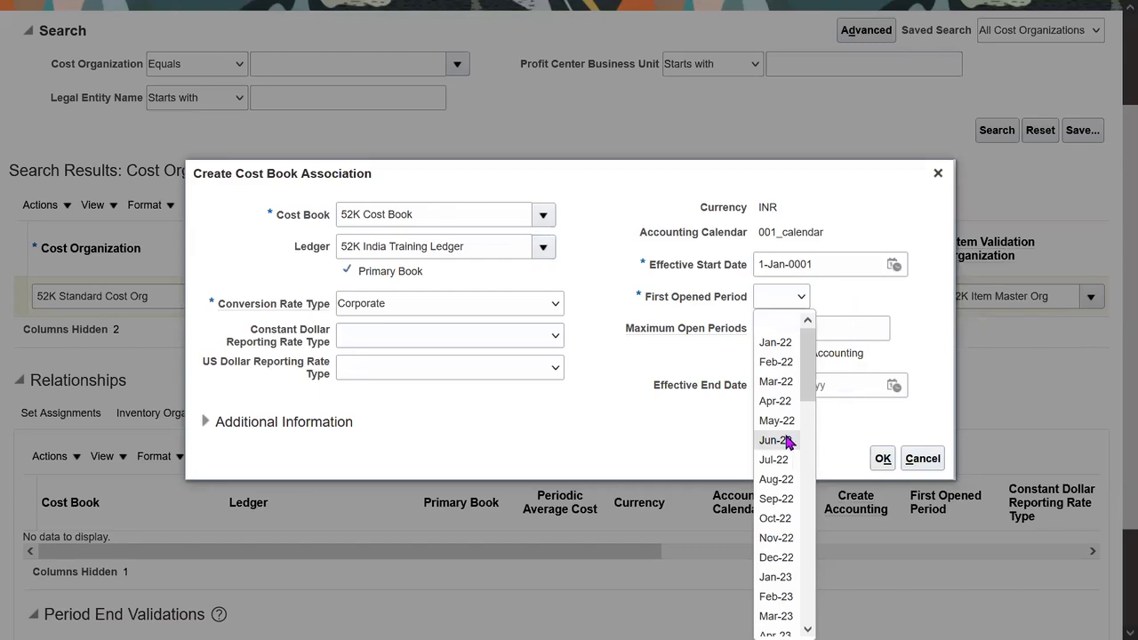
left_click(781, 401)
left_click_drag(663, 299, 696, 306)
triple_click(697, 306)
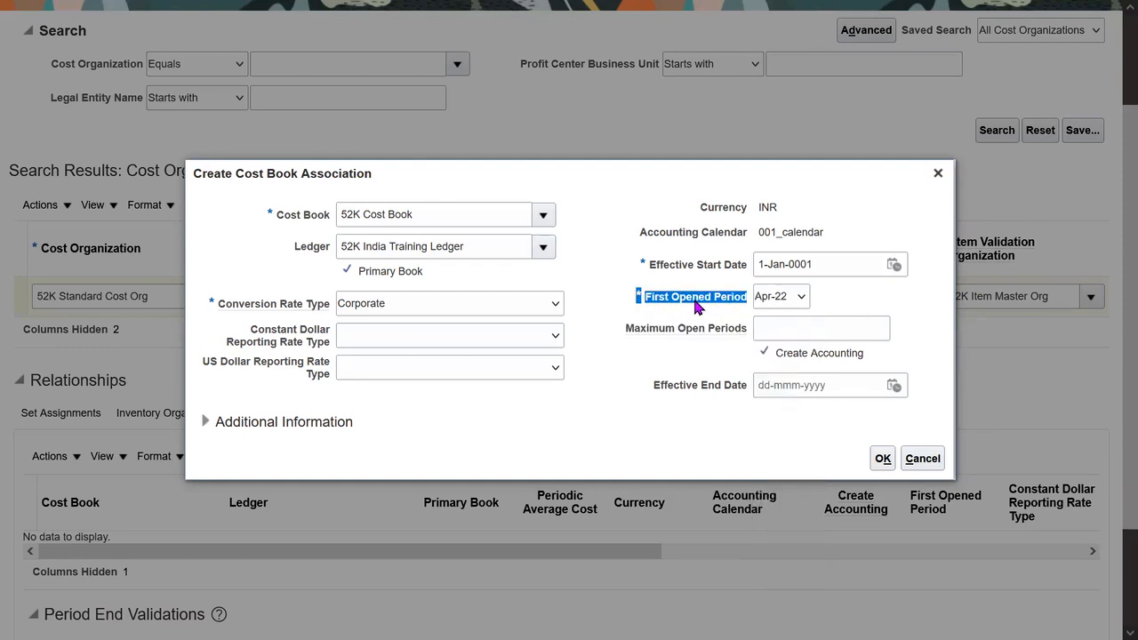
left_click(791, 296)
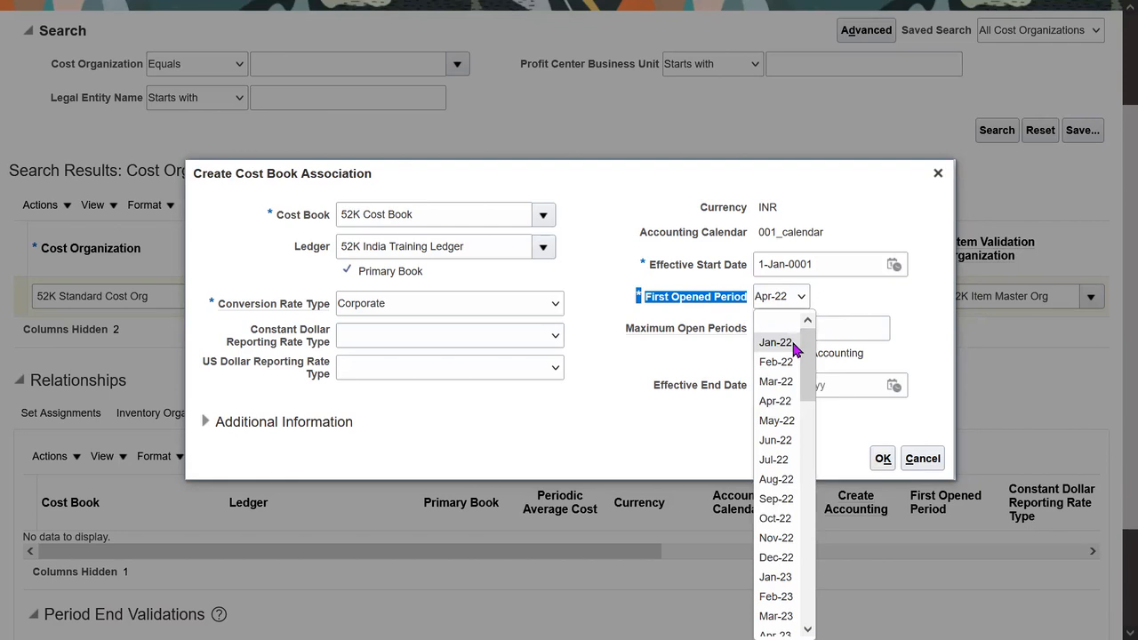
left_click(787, 401)
left_click(888, 309)
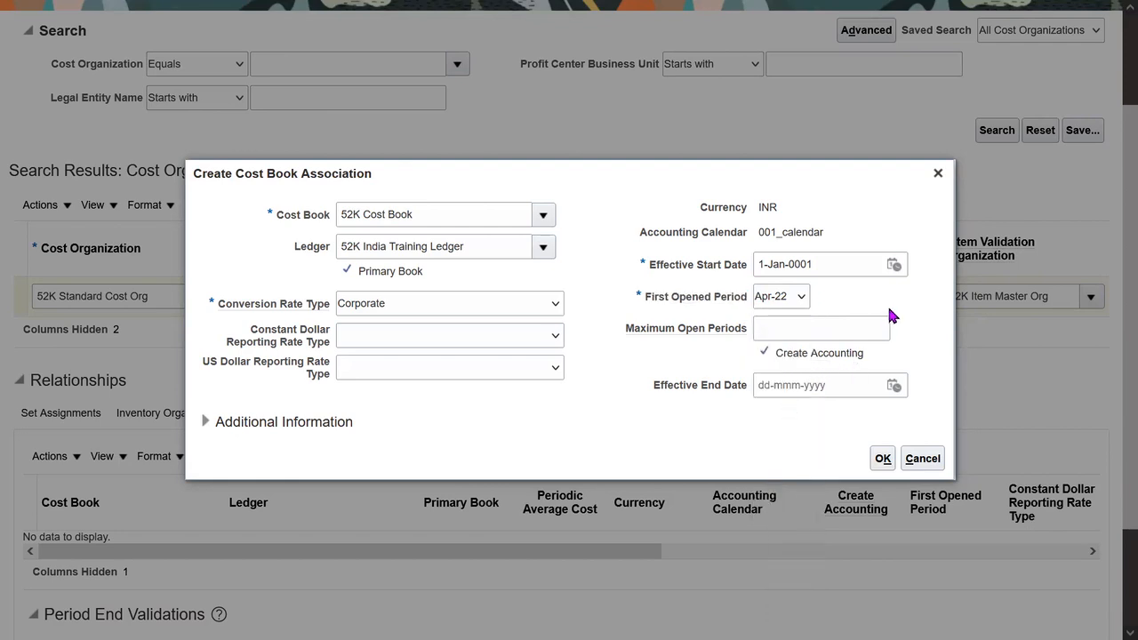
triple_click(699, 303)
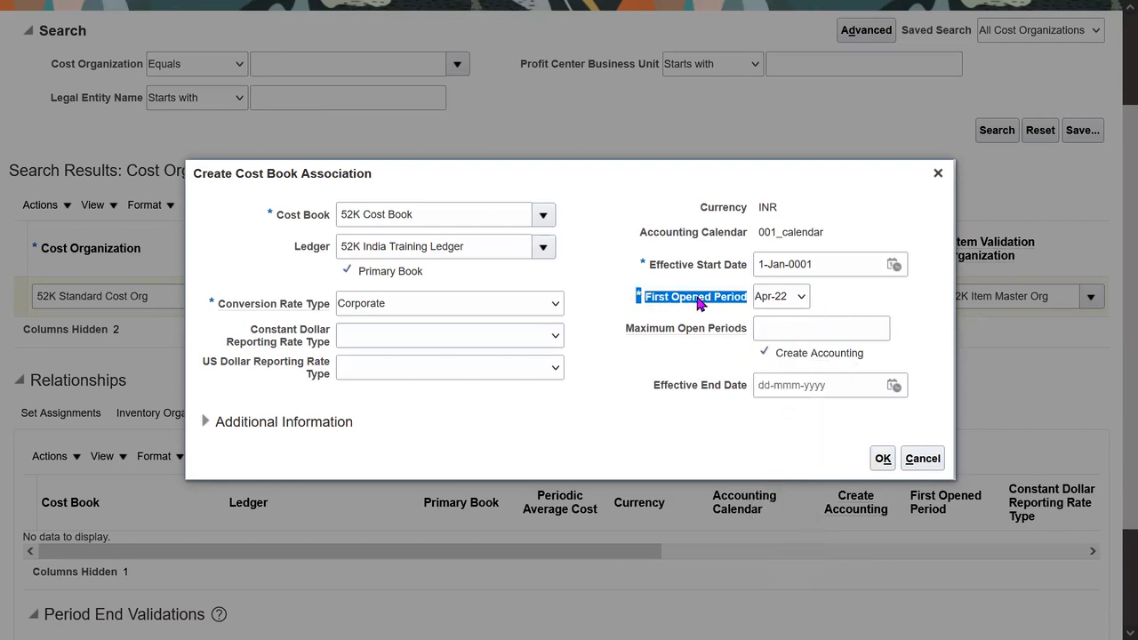
left_click(799, 298)
left_click(791, 400)
left_click(899, 319)
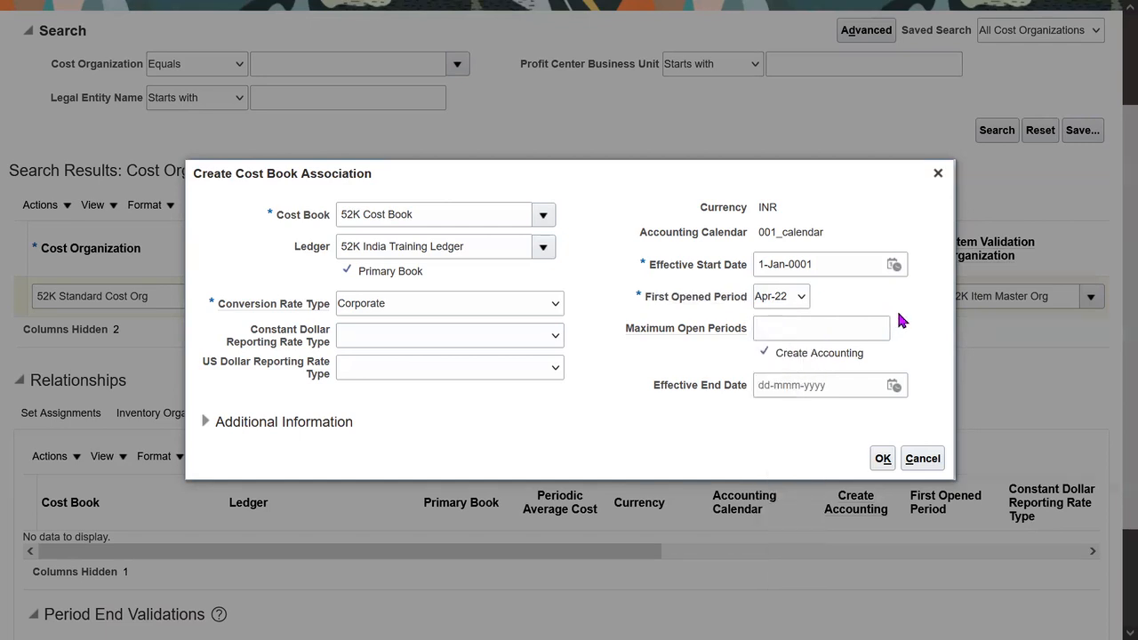
triple_click(438, 213)
triple_click(438, 214)
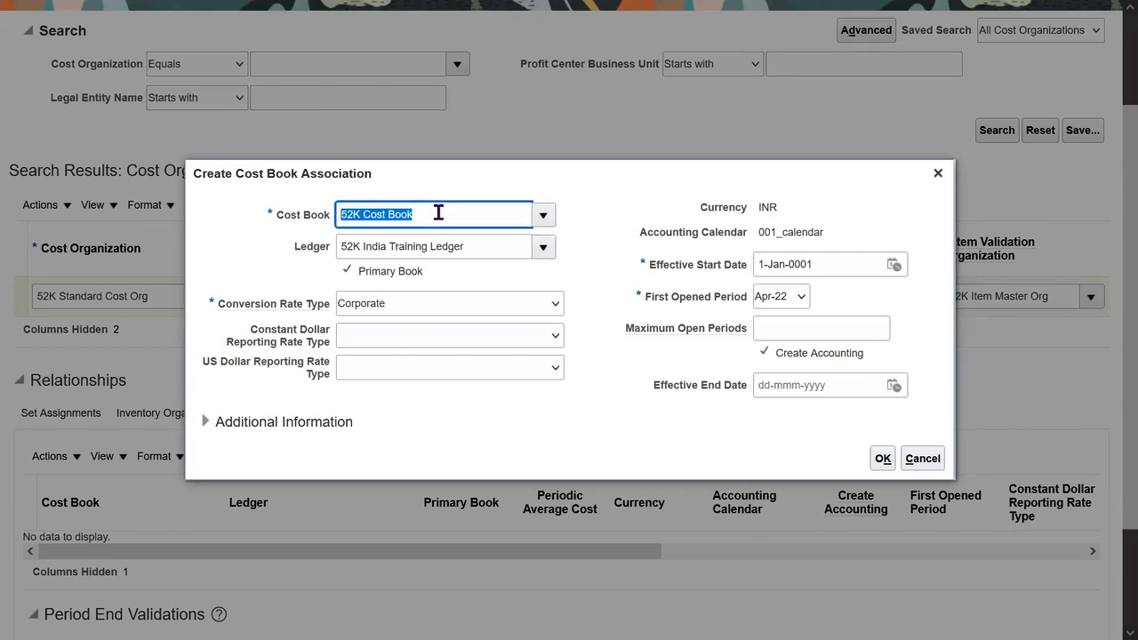
double_click(439, 213)
triple_click(438, 213)
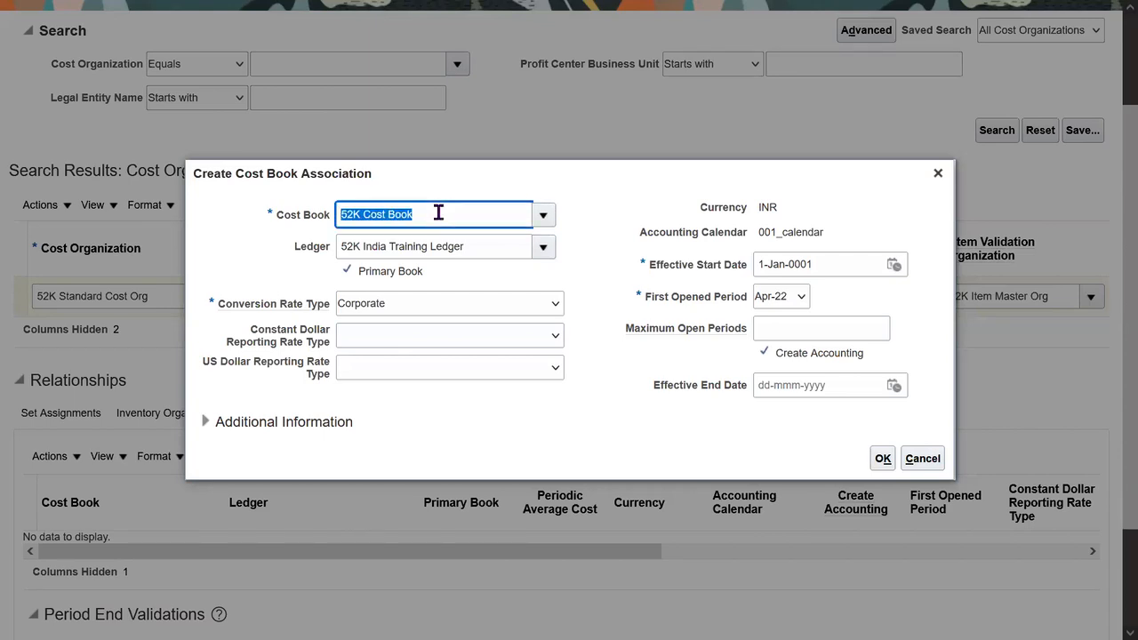
triple_click(493, 248)
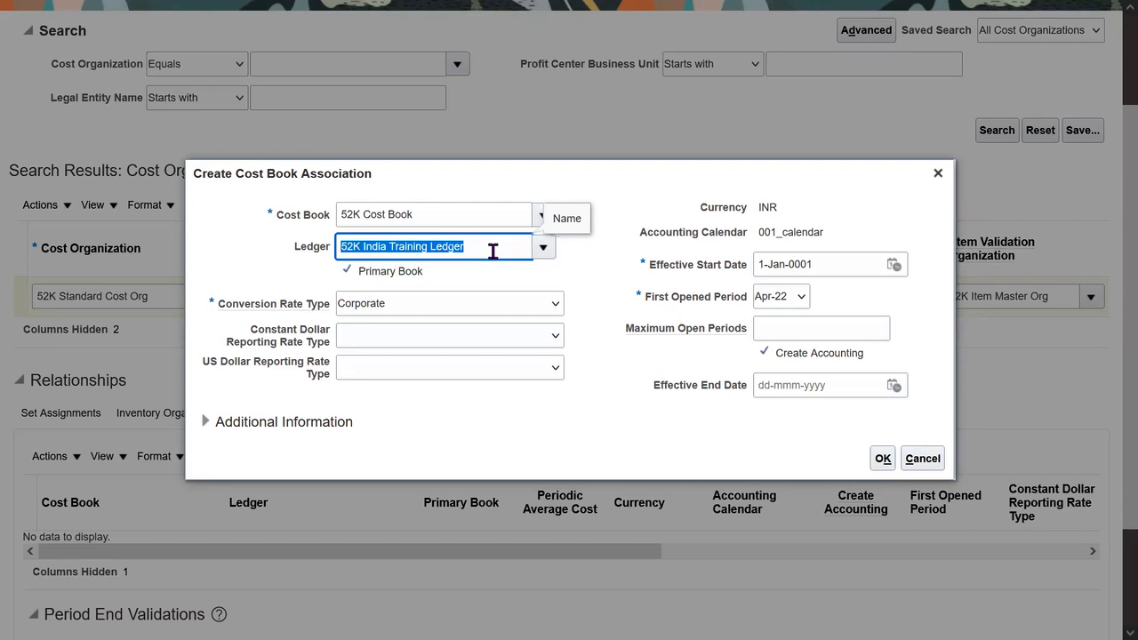
left_click_drag(639, 299, 745, 304)
left_click(788, 297)
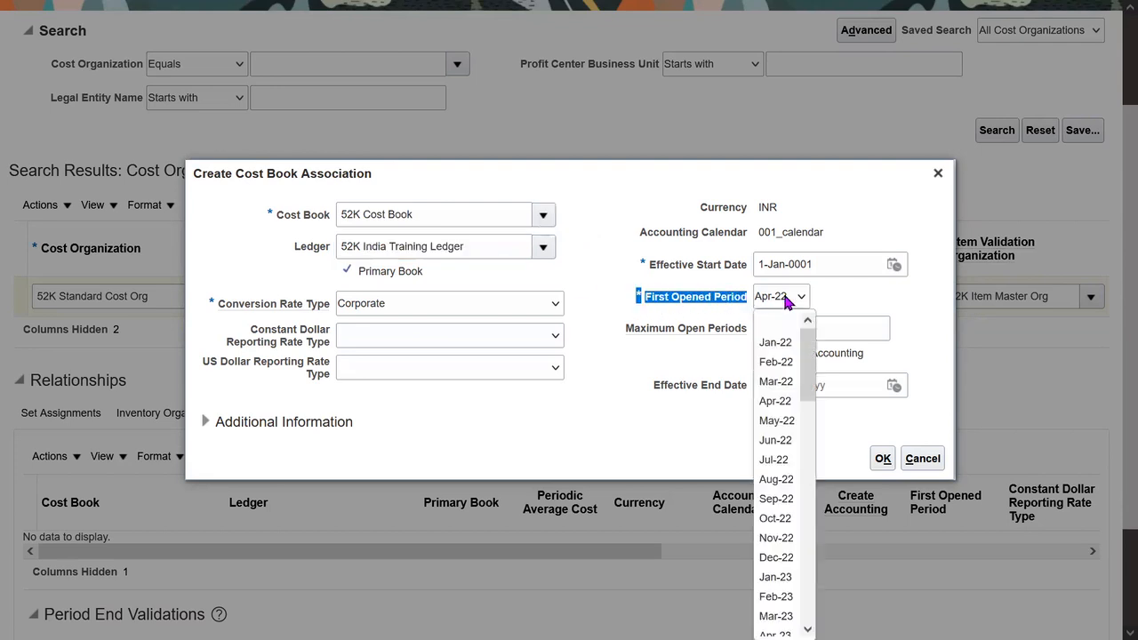
left_click(792, 401)
left_click_drag(652, 301, 736, 302)
left_click(837, 299)
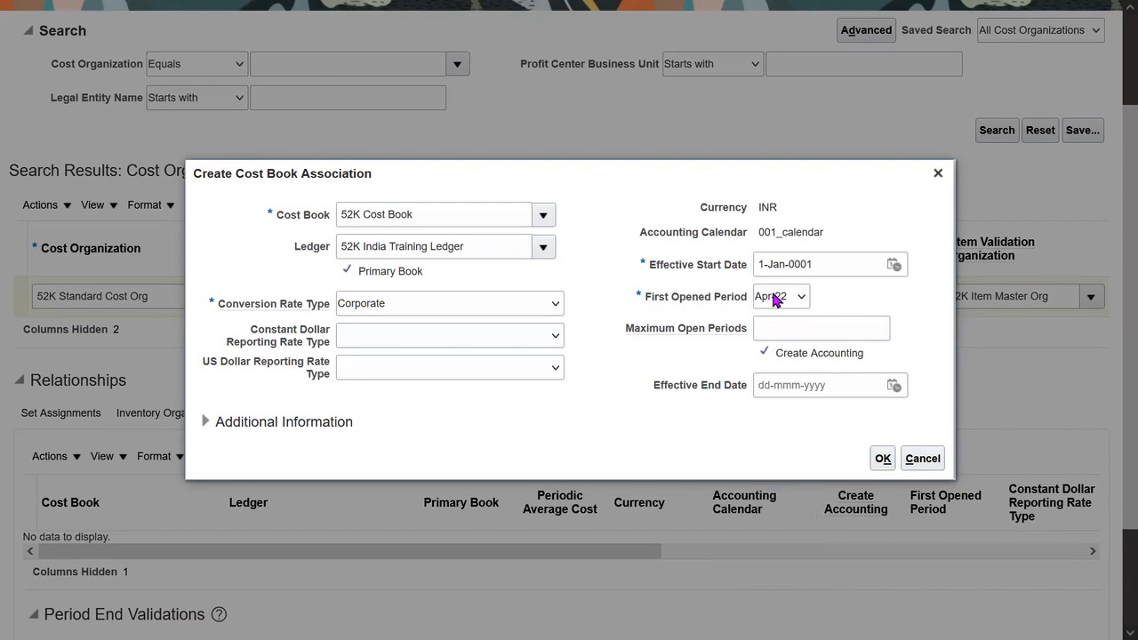
triple_click(425, 216)
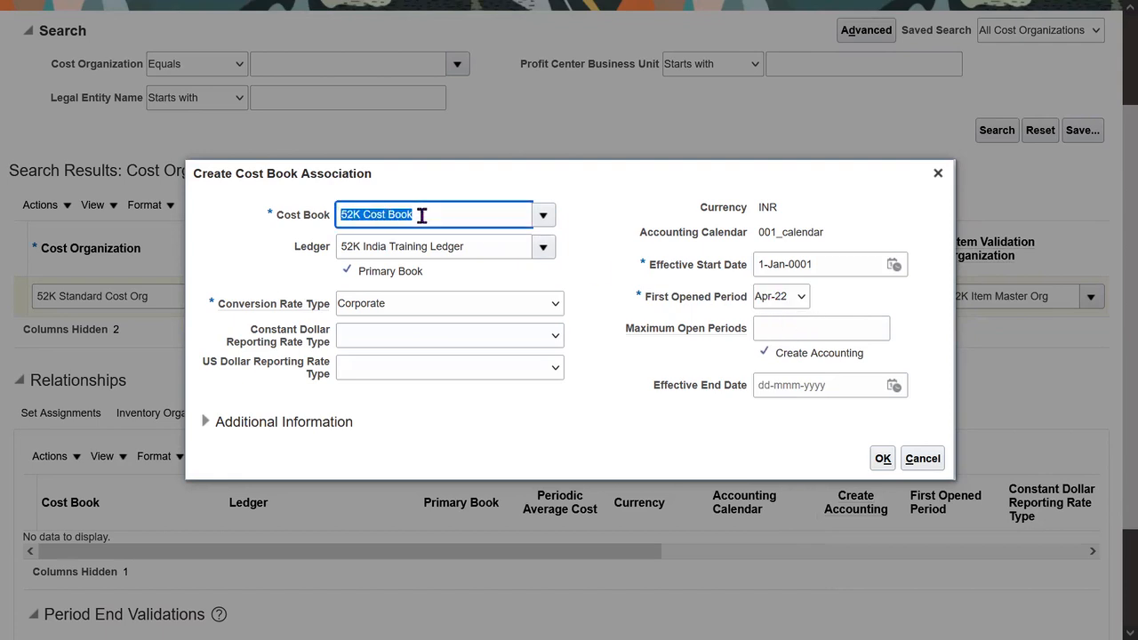
left_click(841, 294)
left_click_drag(669, 307, 707, 308)
left_click(858, 301)
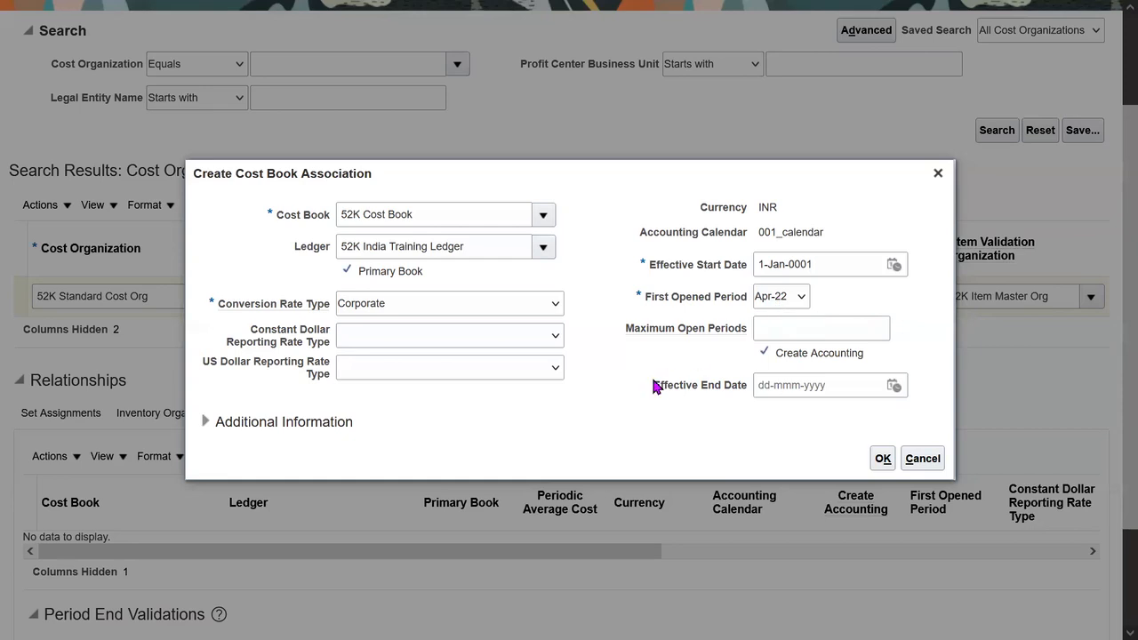
left_click_drag(232, 304, 329, 311)
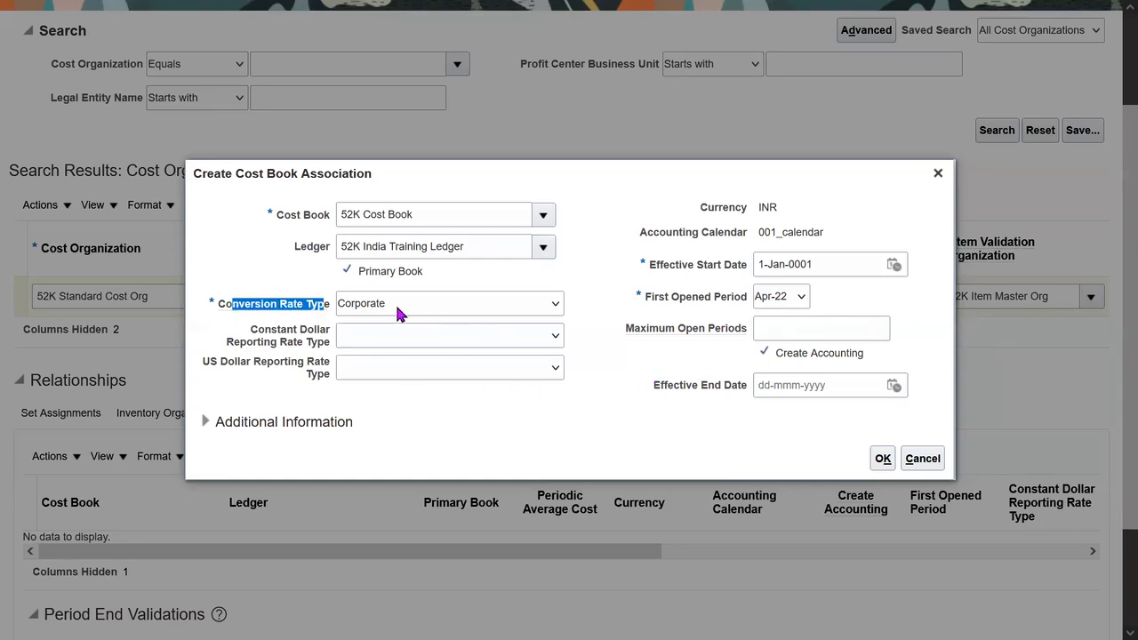
left_click(528, 461)
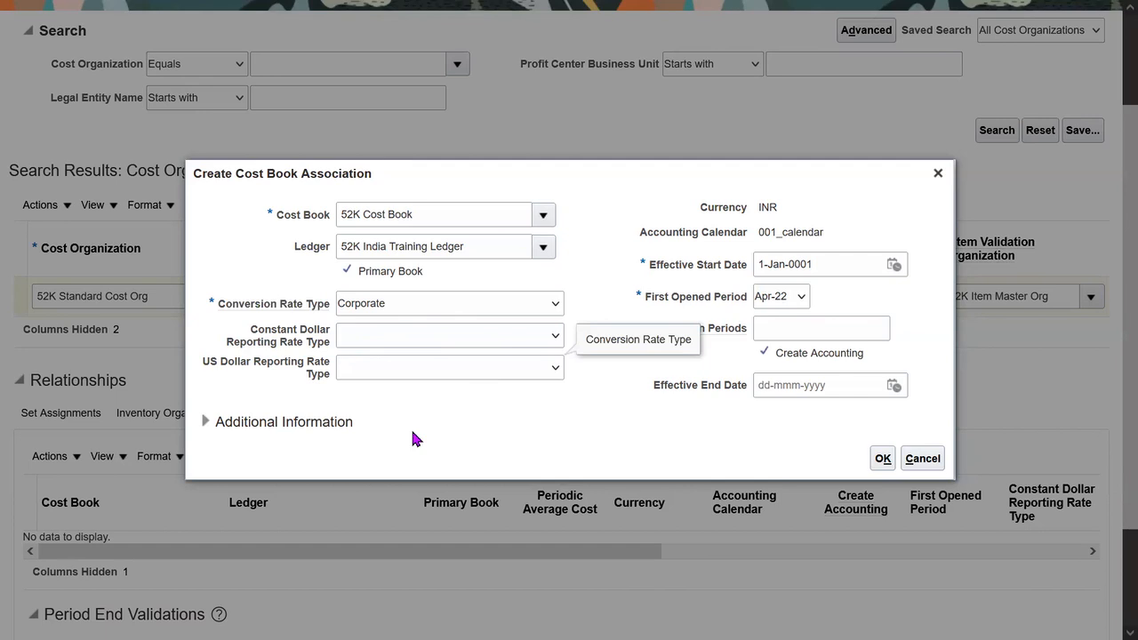
left_click_drag(238, 303, 320, 303)
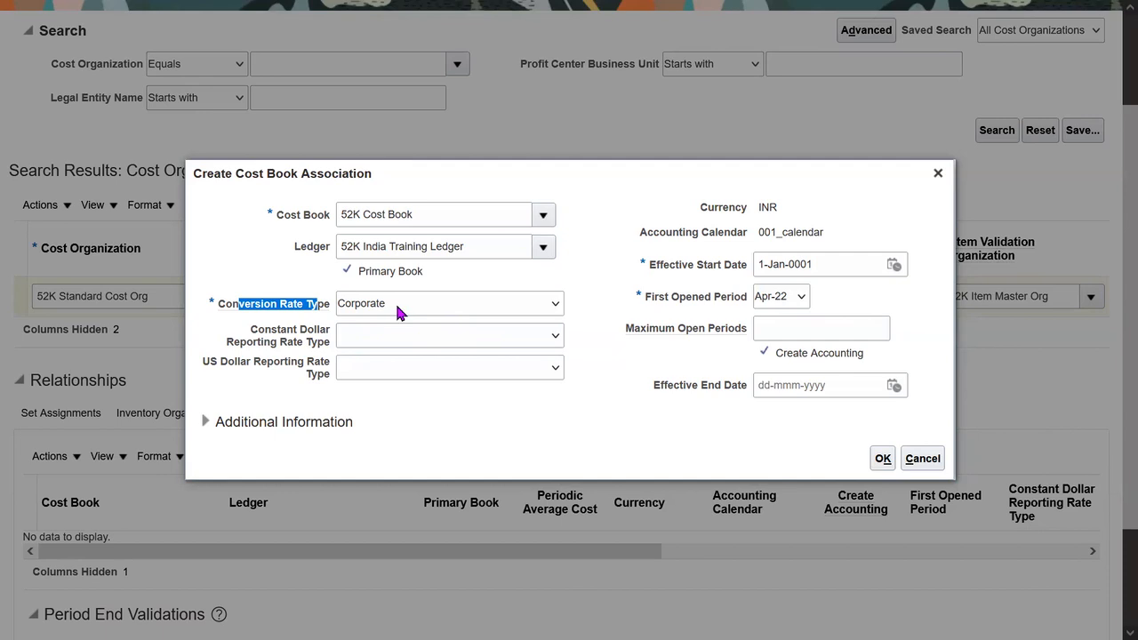
left_click(657, 389)
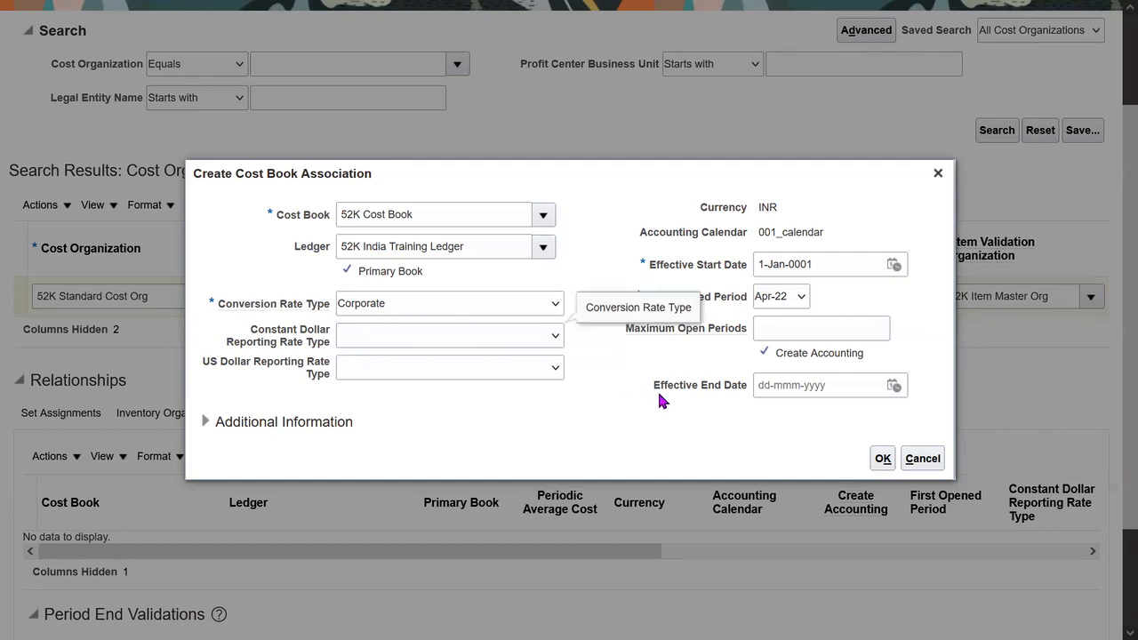
Step: Submit the association twice to review the 180-day start date and six-month first period warnings
left_click(883, 458)
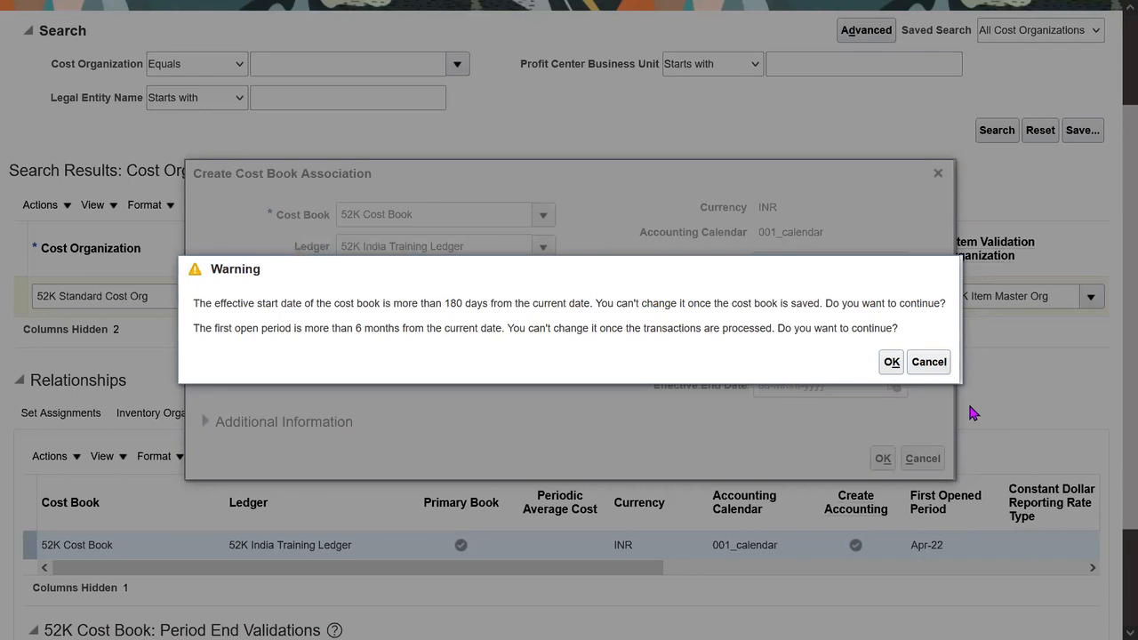
left_click(928, 363)
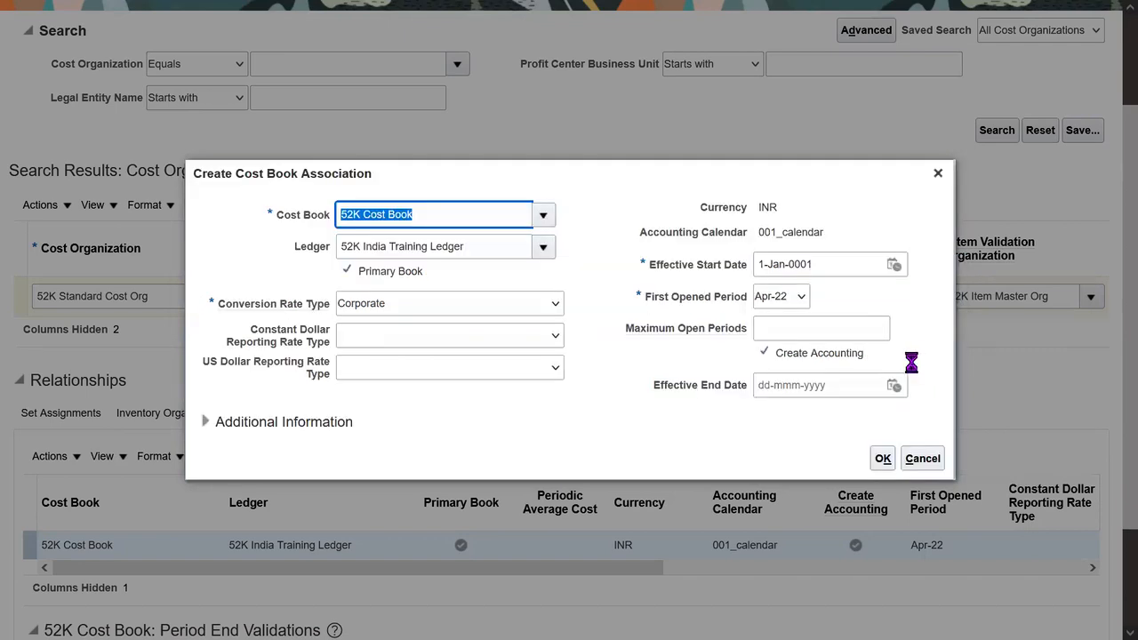
left_click(883, 458)
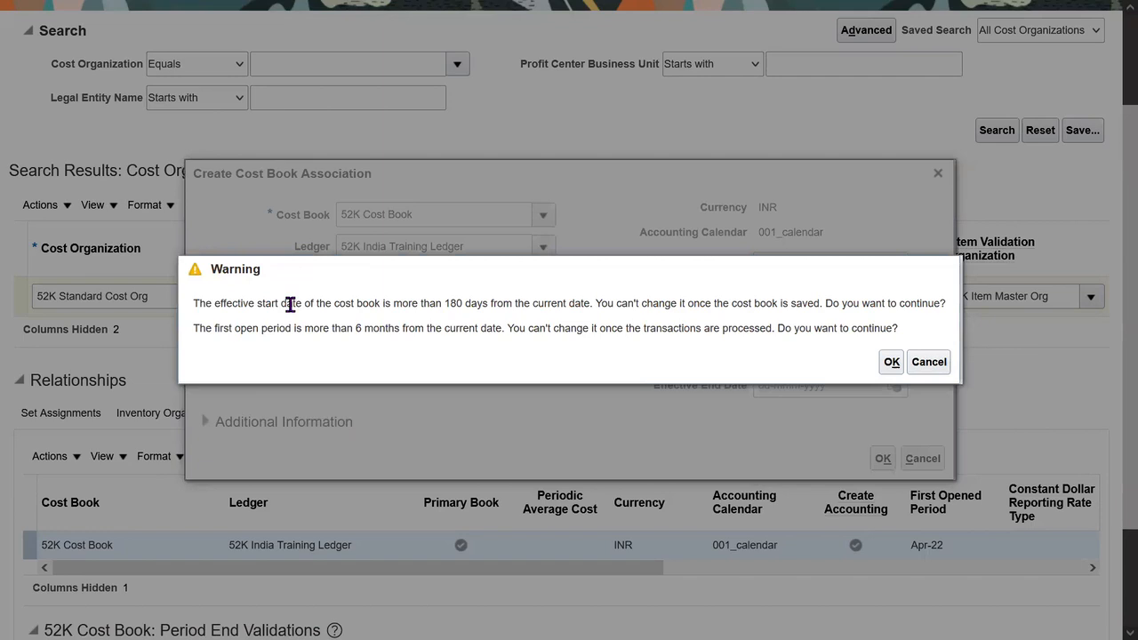
left_click_drag(285, 303, 878, 306)
left_click_drag(356, 329, 540, 328)
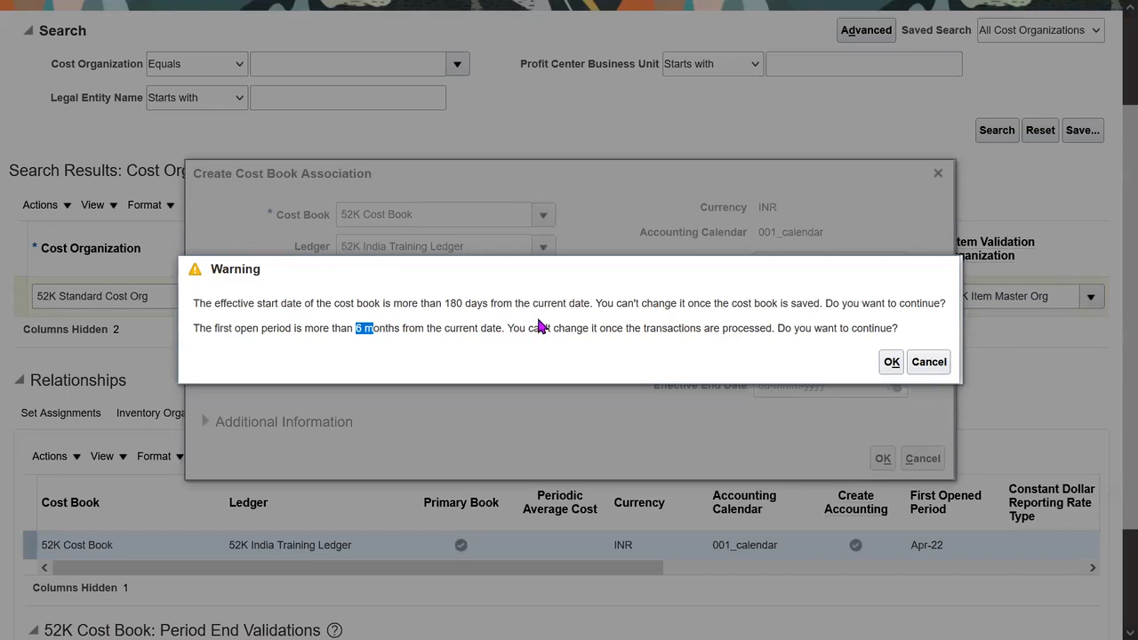
Step: Cancel the warning and change the First Opened Period to Apr-23
left_click(921, 362)
left_click(786, 303)
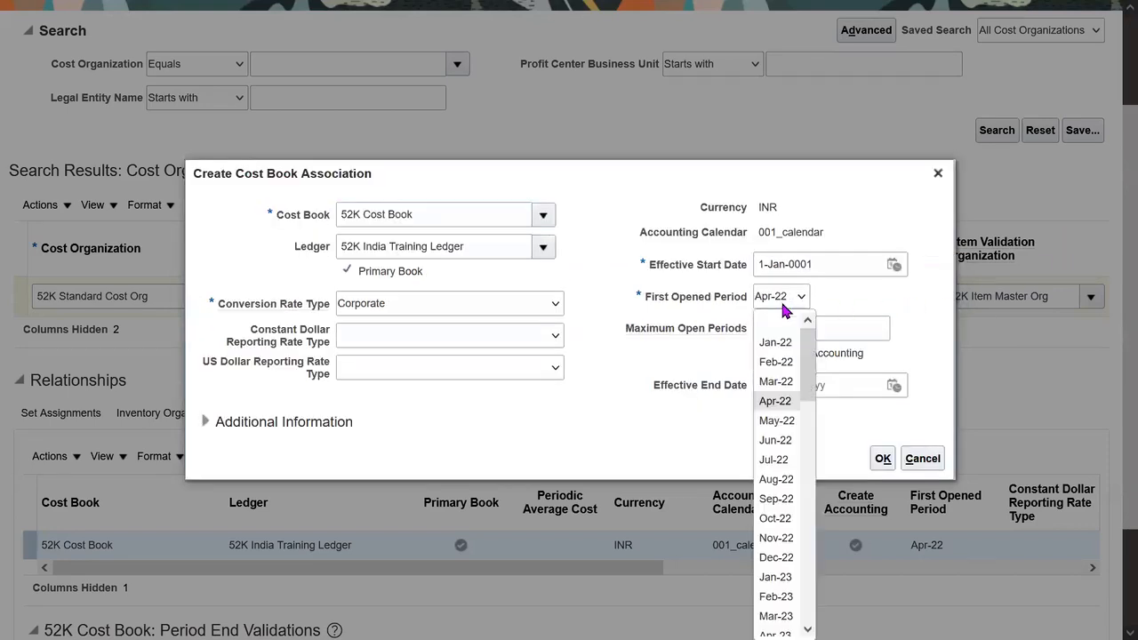
left_click_drag(813, 394, 818, 440)
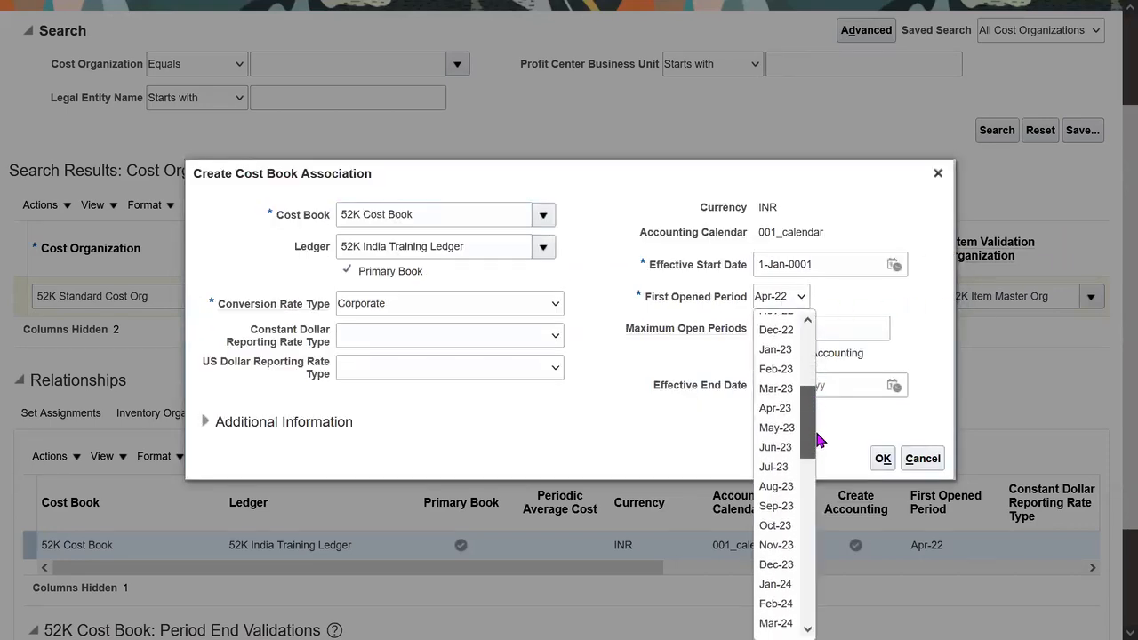
left_click(781, 409)
left_click_drag(648, 297, 846, 297)
left_click(880, 277)
left_click(846, 297)
Step: Submit the association and accept the 180-day start date warning to create it
left_click(883, 458)
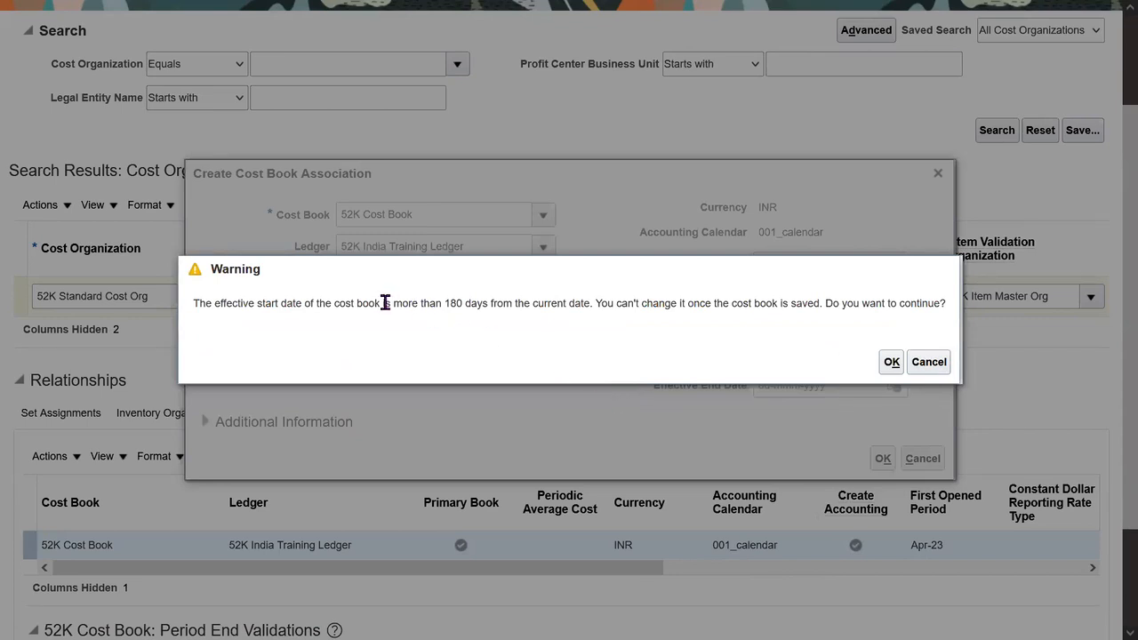
left_click_drag(375, 303, 437, 304)
left_click_drag(909, 262, 909, 338)
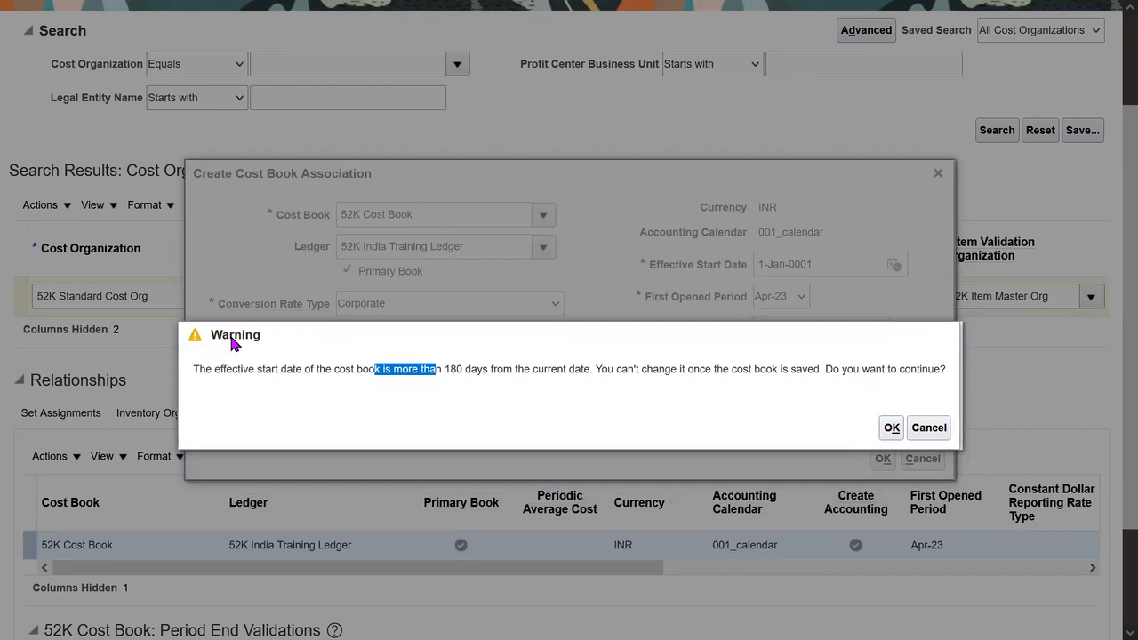
left_click(398, 413)
left_click_drag(402, 368, 462, 368)
left_click(739, 425)
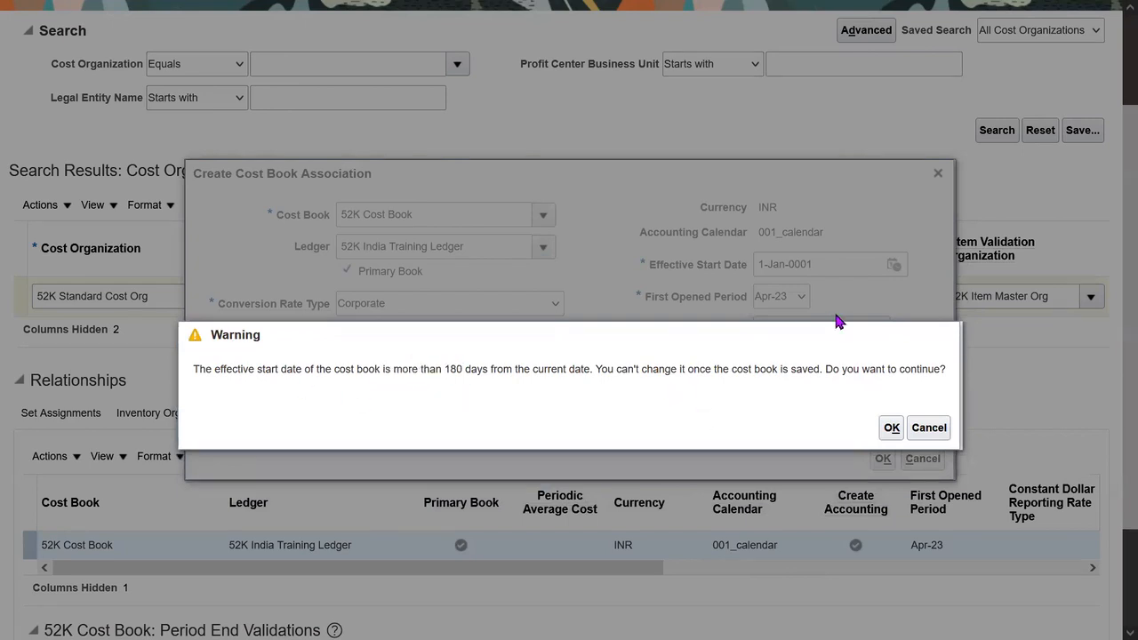
left_click(891, 429)
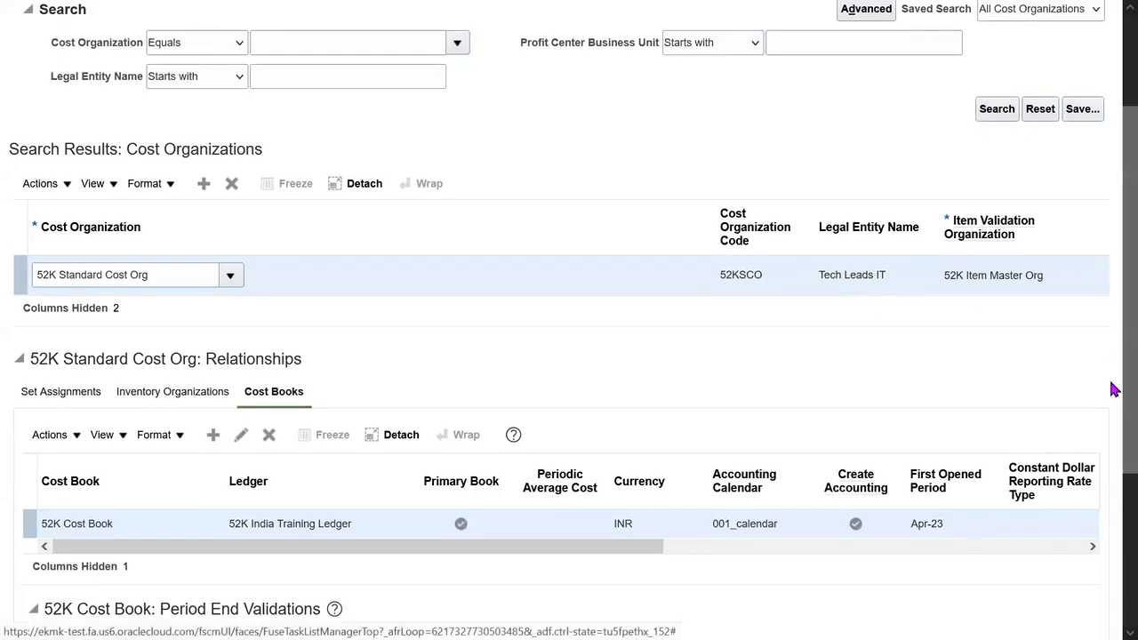
Step: Highlight the Period End Validations section, then save the cost organization relationships
scroll(1113, 388, "down", 5)
scroll(1115, 532, "down", 1)
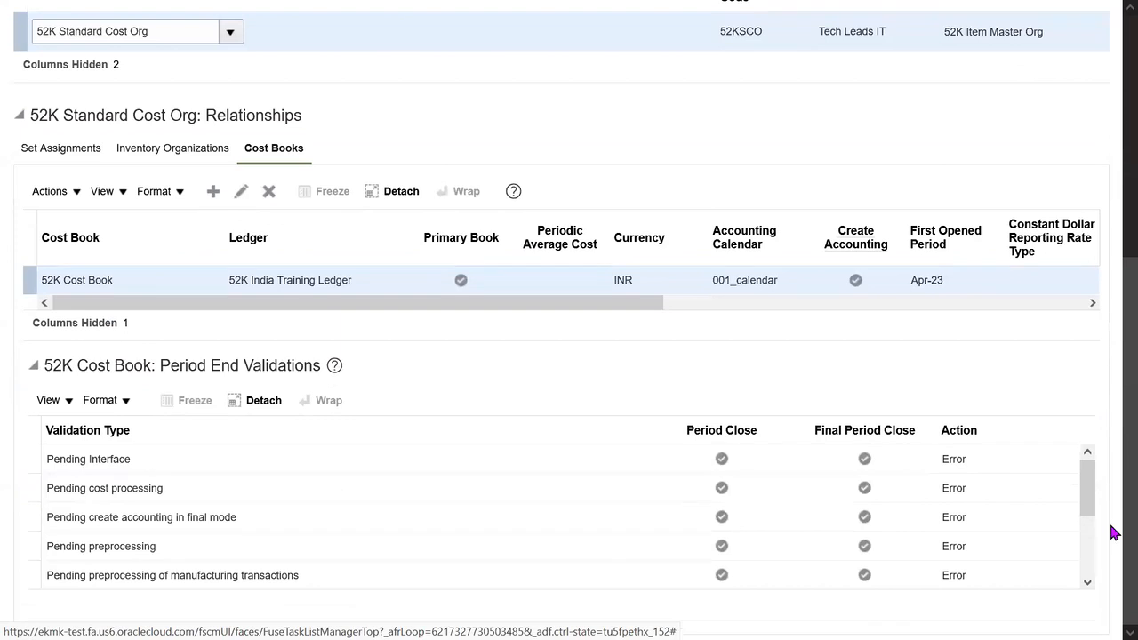
left_click_drag(161, 366, 302, 373)
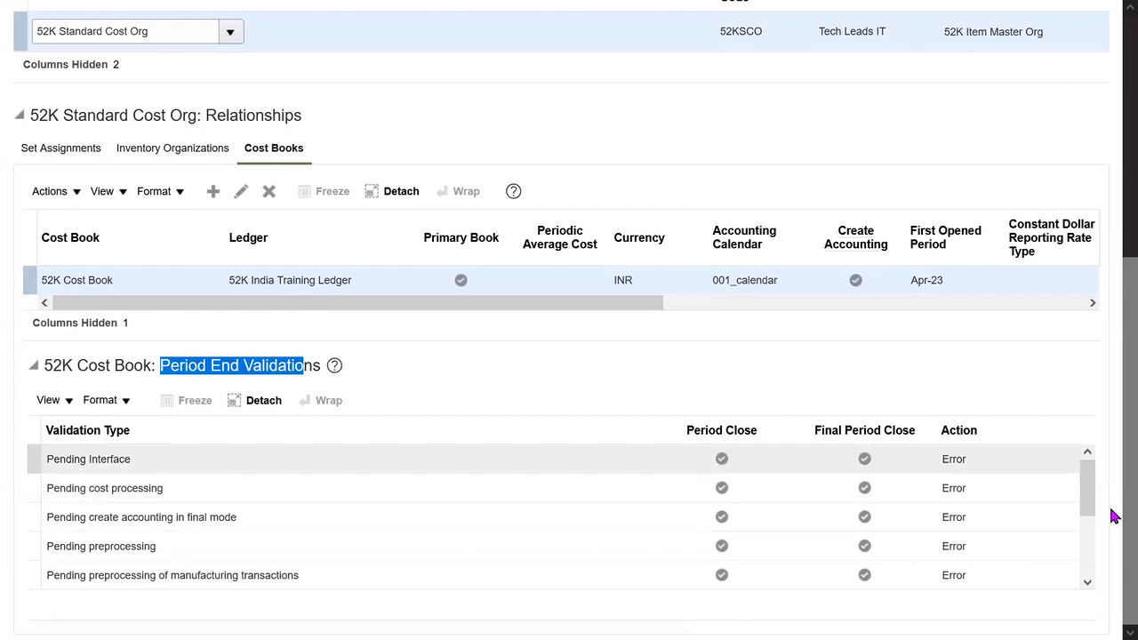
left_click(981, 362)
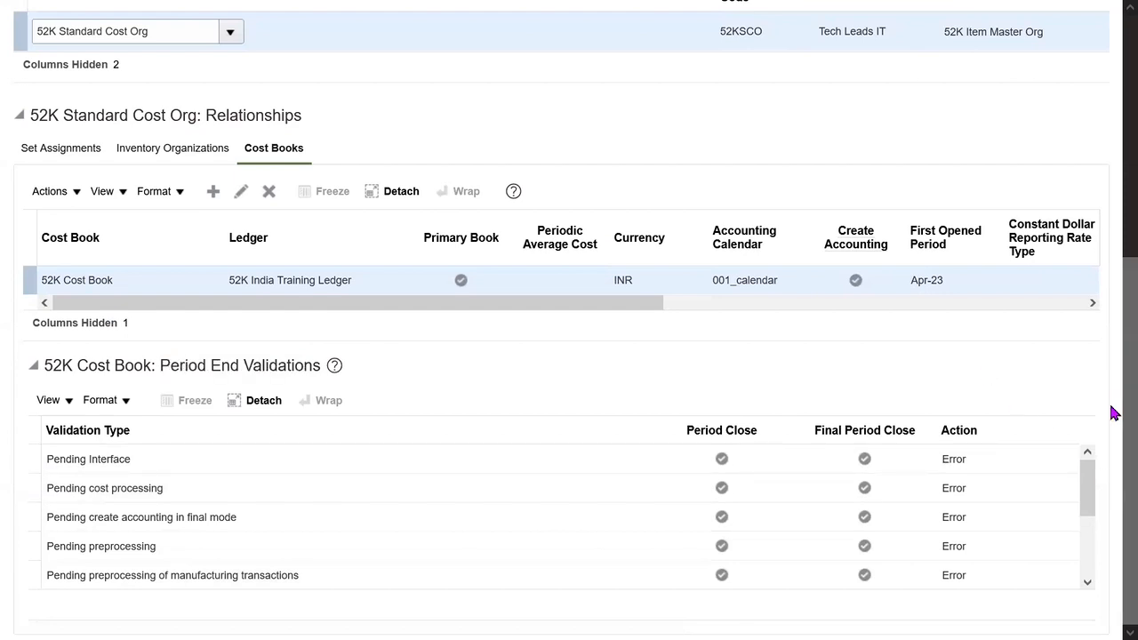
scroll(1113, 414, "up", 5)
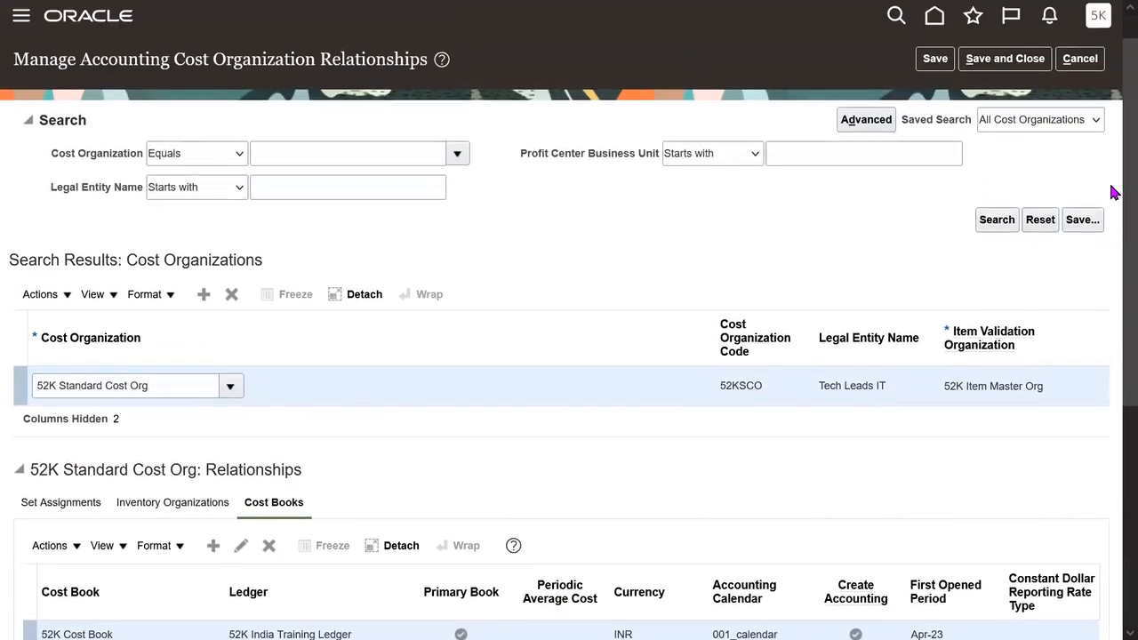
left_click(934, 59)
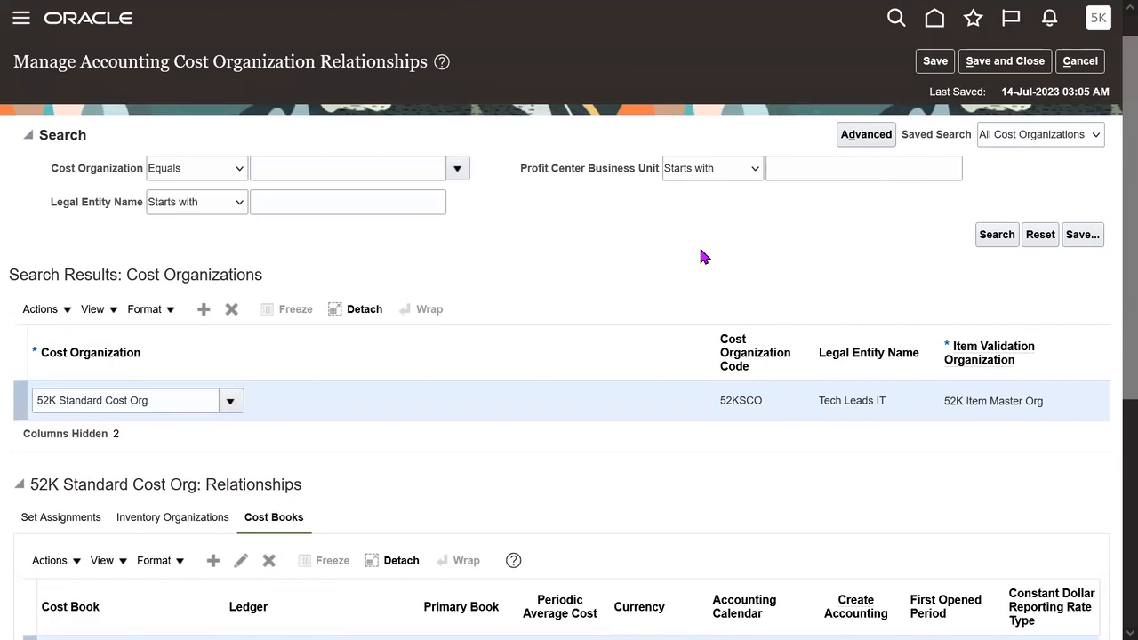
Step: Exit full screen, check today's date on the taskbar calendar, and highlight Period End Validations again
scroll(1112, 409, "down", 3)
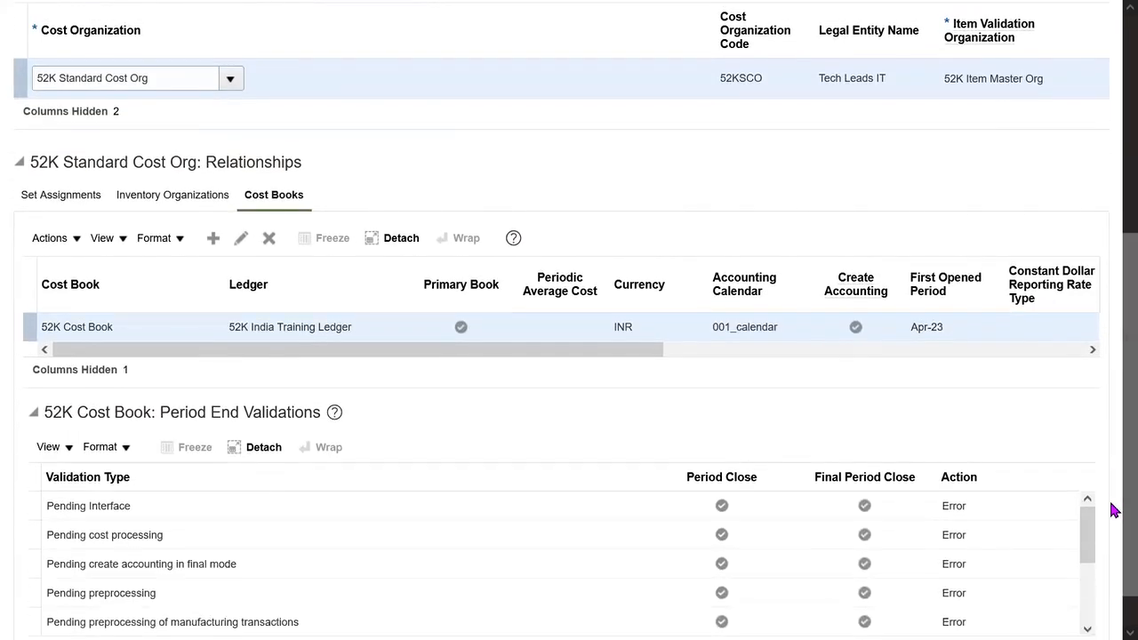
key("F11")
scroll(1114, 470, "down", 2)
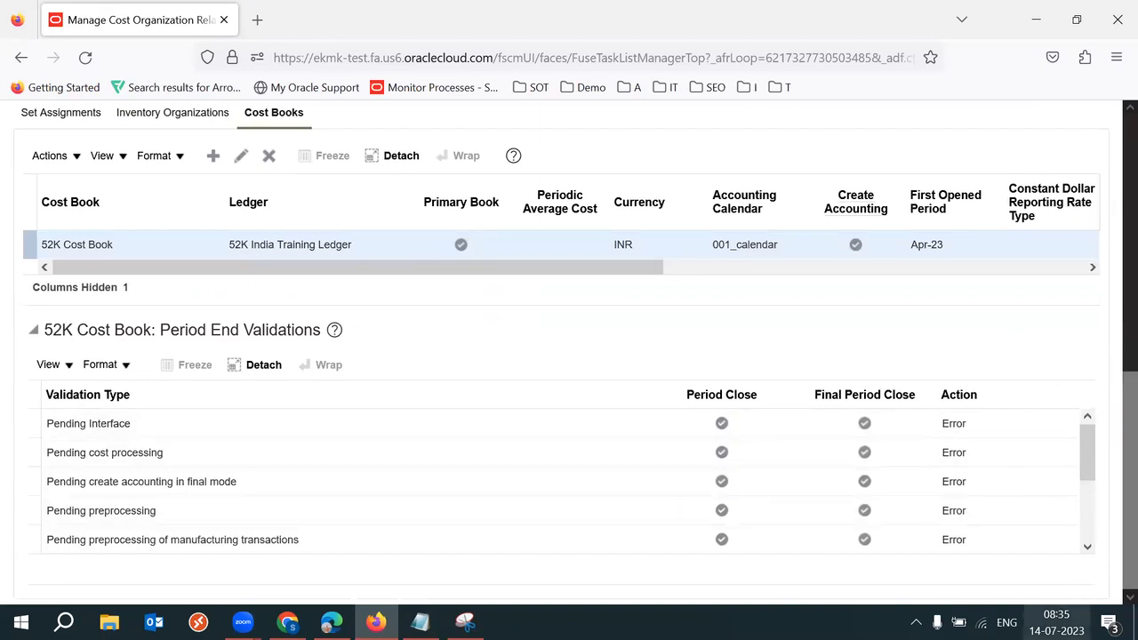
left_click(1063, 636)
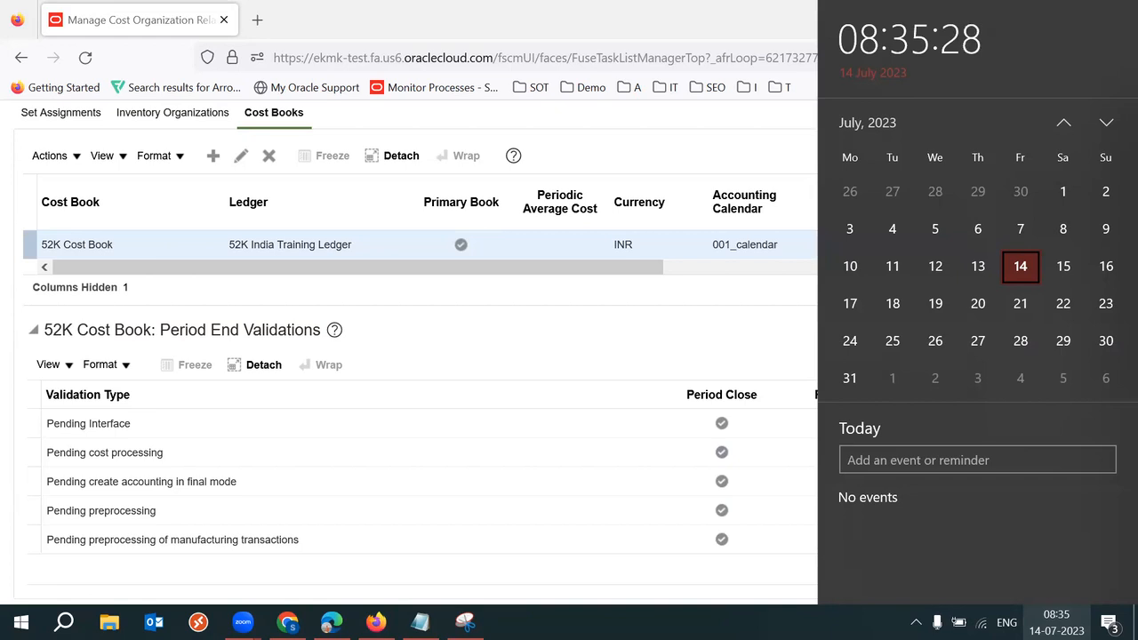
left_click(731, 312)
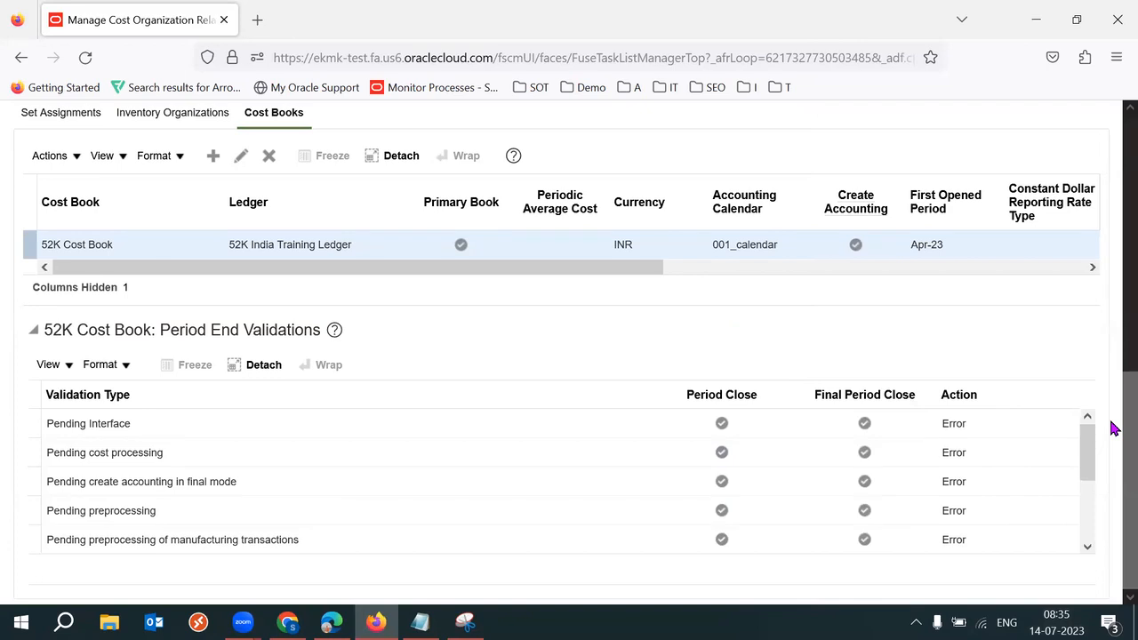
left_click_drag(196, 326, 279, 328)
left_click(641, 305)
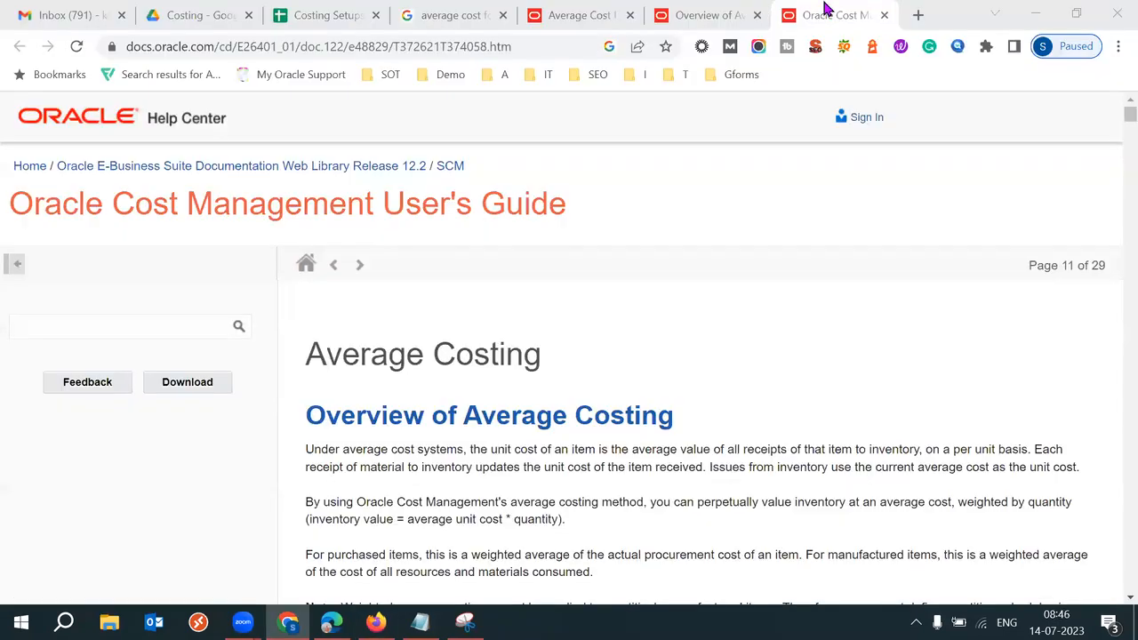
Step: Close the Oracle documentation tabs and go back to the Relationship entry in the setup sheet
key("ctrl+w")
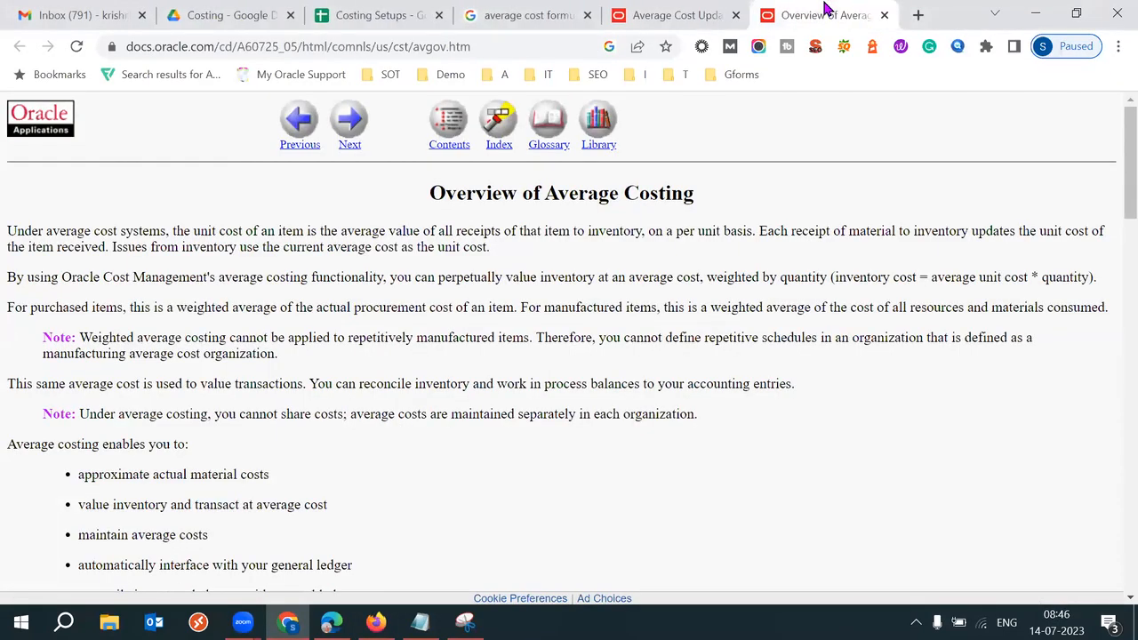
key("ctrl+w")
key("ctrl+w")
key("ctrl+w")
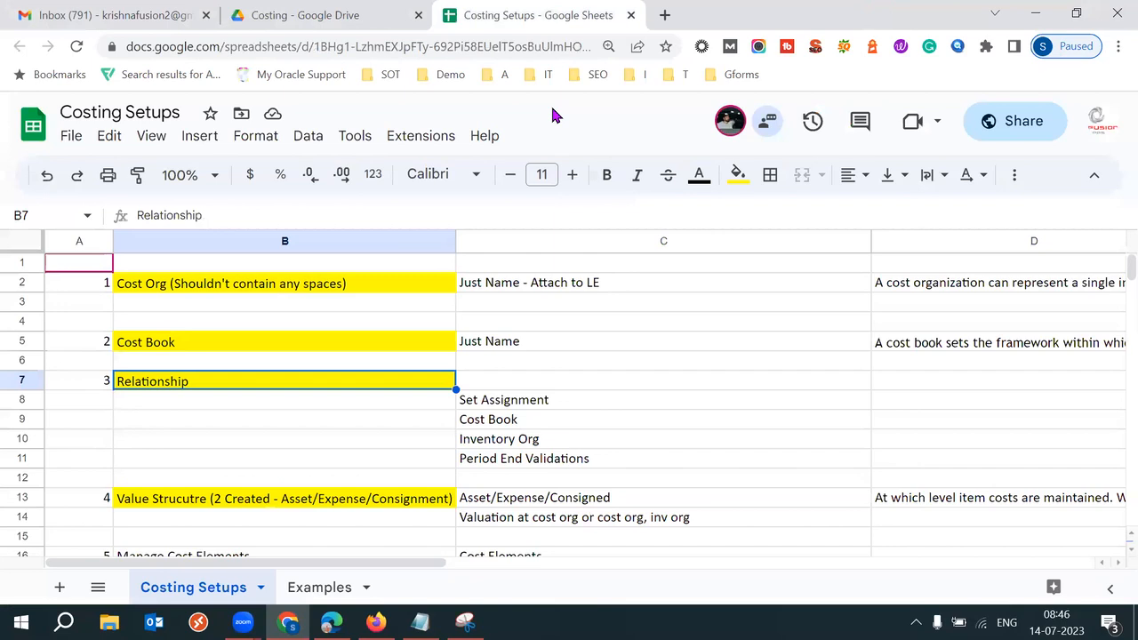
left_click(99, 380)
left_click(177, 389)
Step: Walk through the Inventory Org, Cost Book and Set Assignment relationship entries
left_click(537, 441)
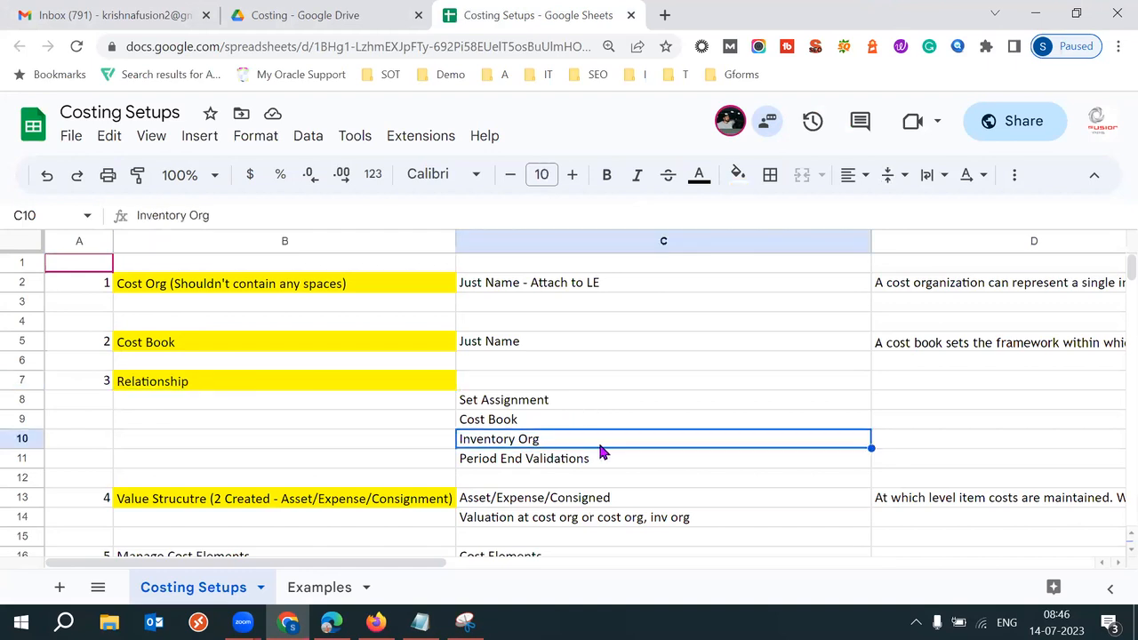
left_click(539, 414, "shift")
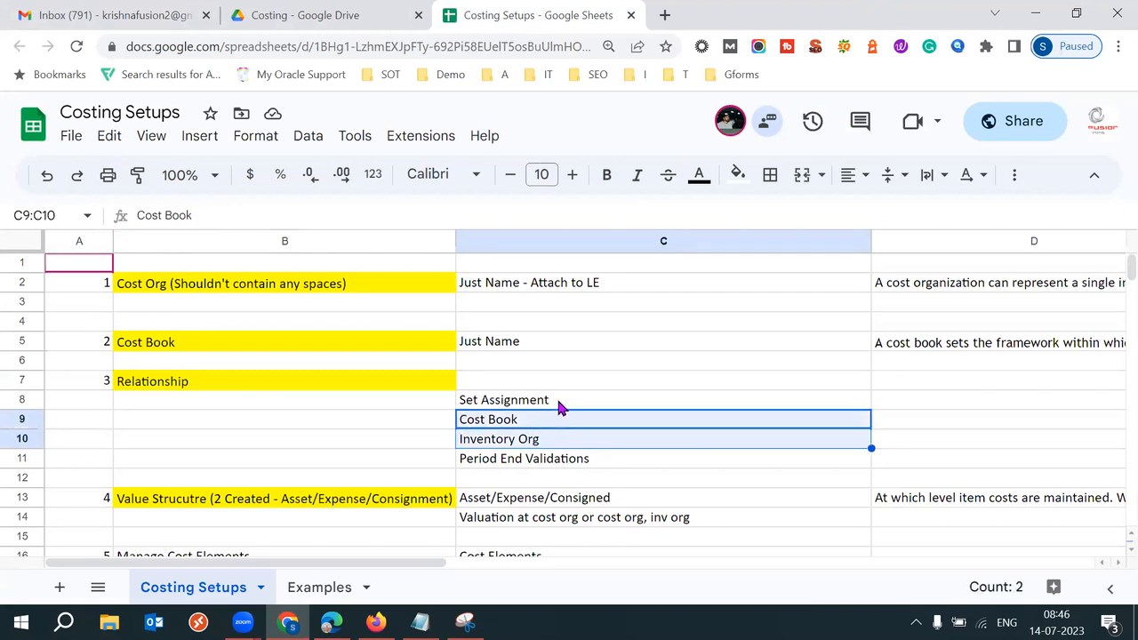
left_click(558, 400, "shift")
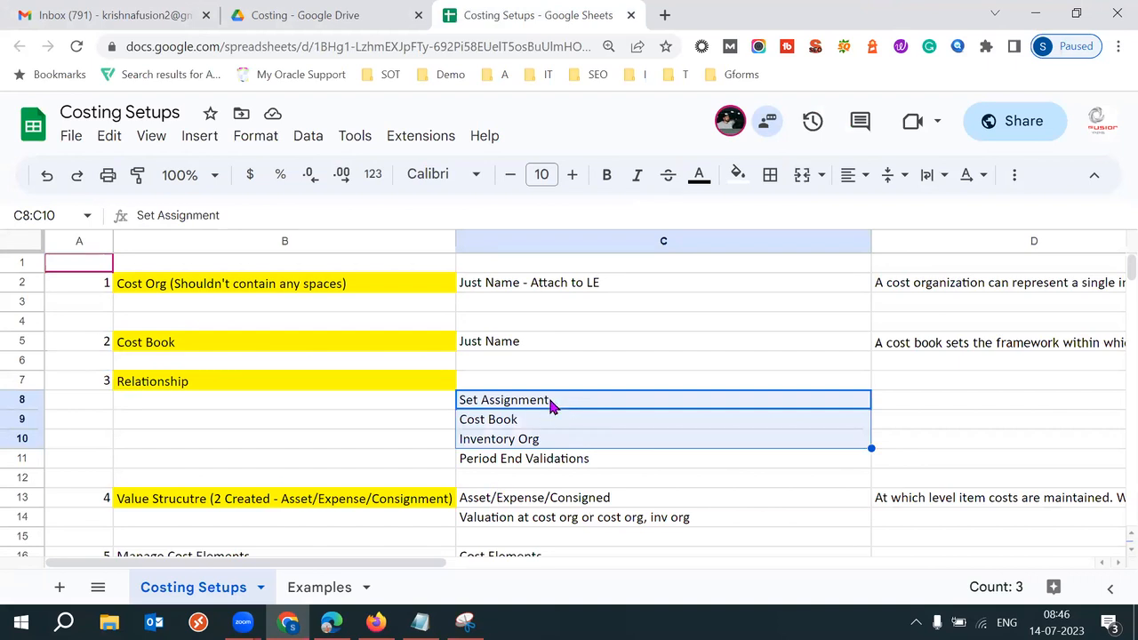
left_click(549, 398)
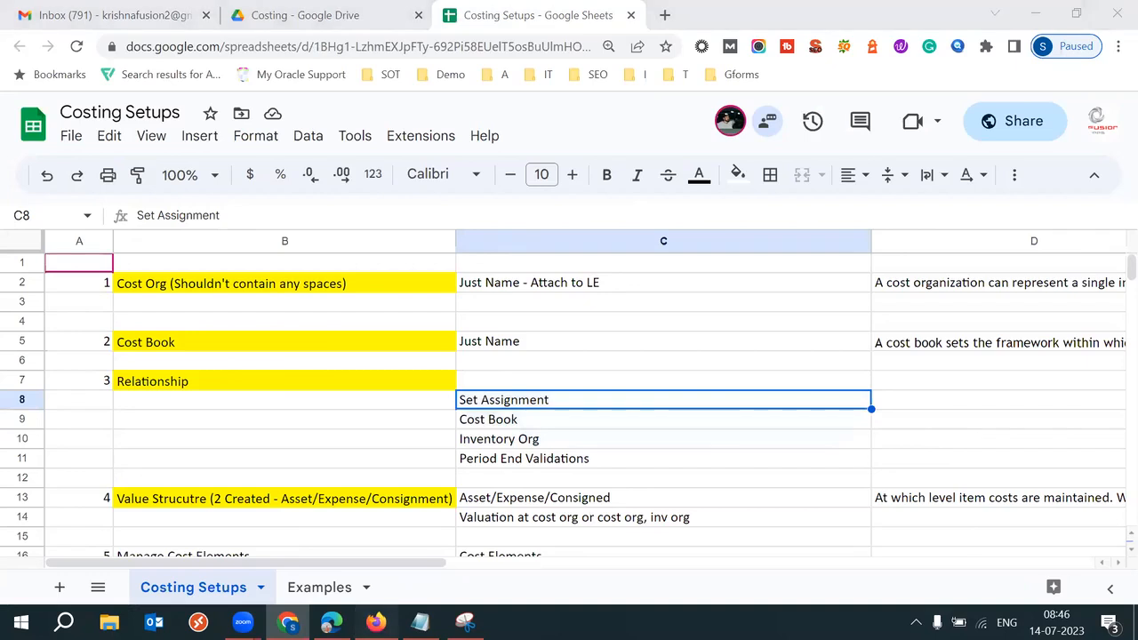
left_click(376, 622)
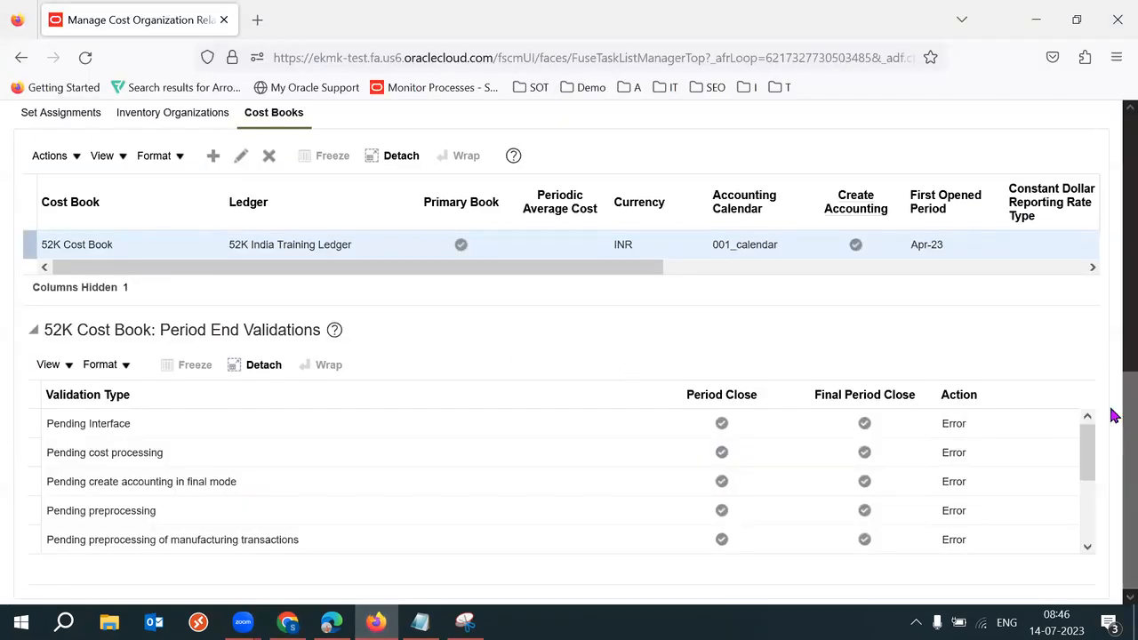
Step: Show the cost organization's set assignment 52K IND RDS and its linked cost books
scroll(1110, 391, "up", 1)
left_click(52, 169)
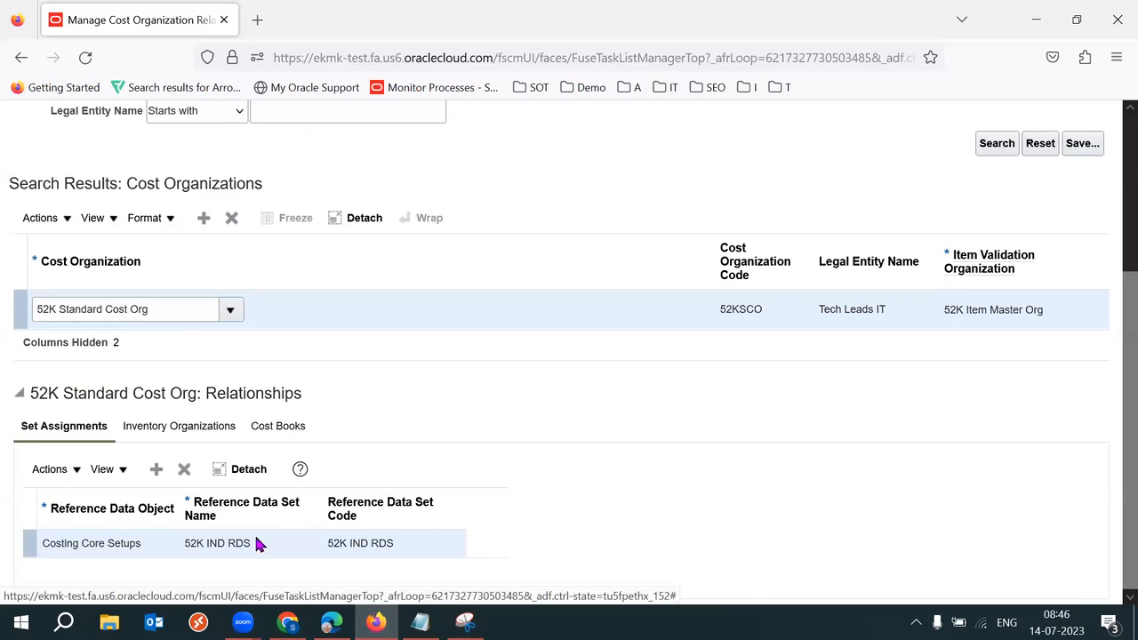
triple_click(229, 544)
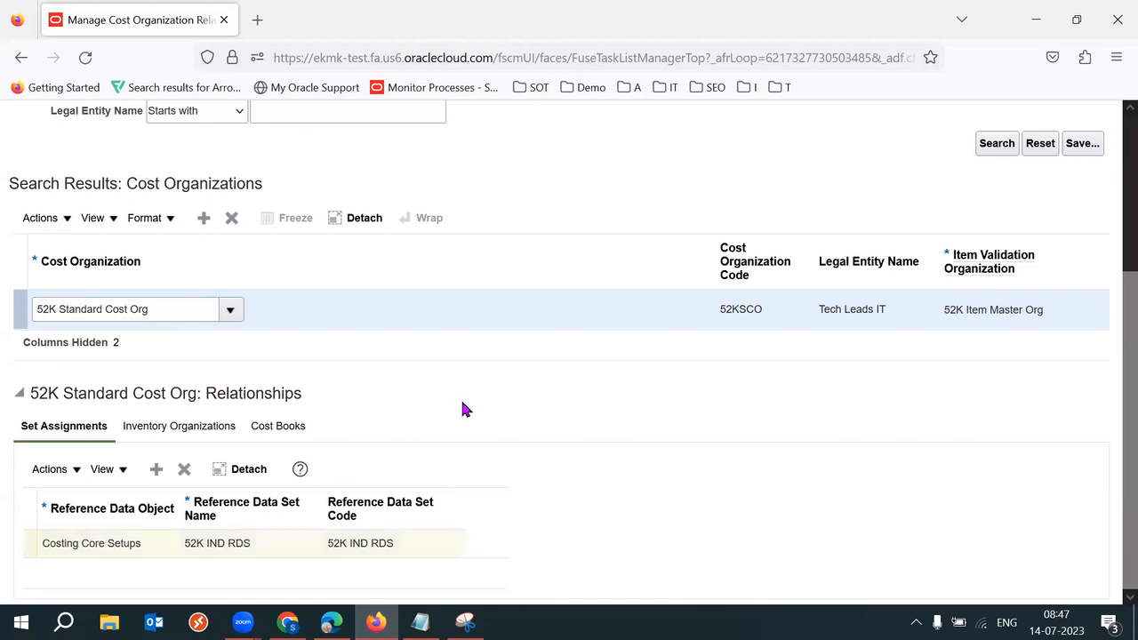
left_click(209, 427)
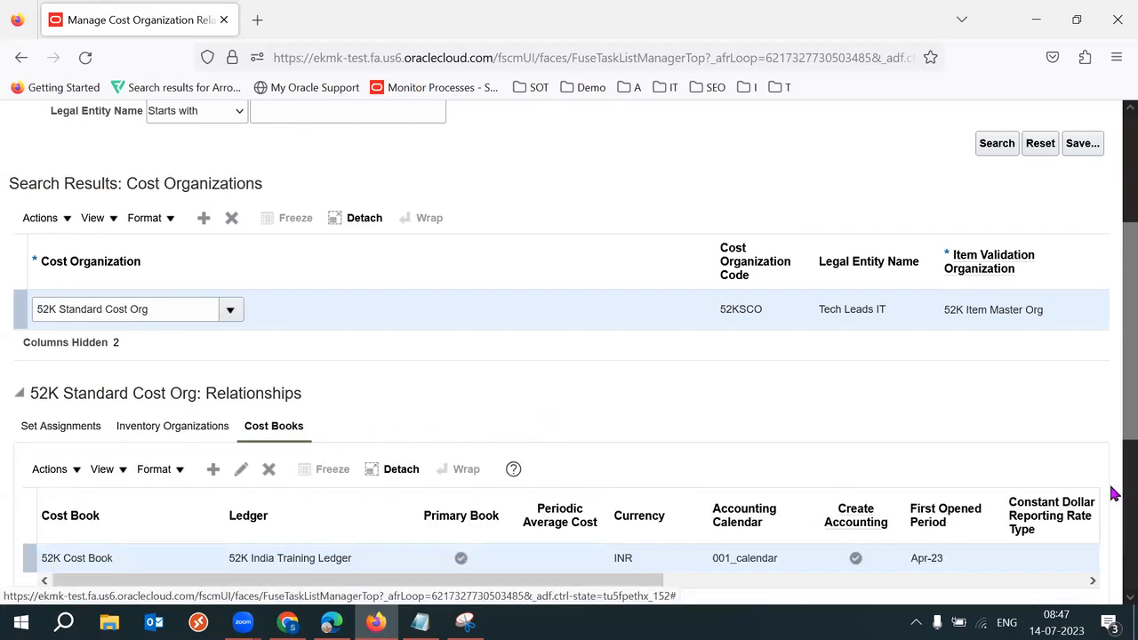
Step: Scroll to the 52K Cost Book's Period End Validations section and highlight its heading
scroll(1114, 502, "down", 3)
scroll(1114, 502, "down", 2)
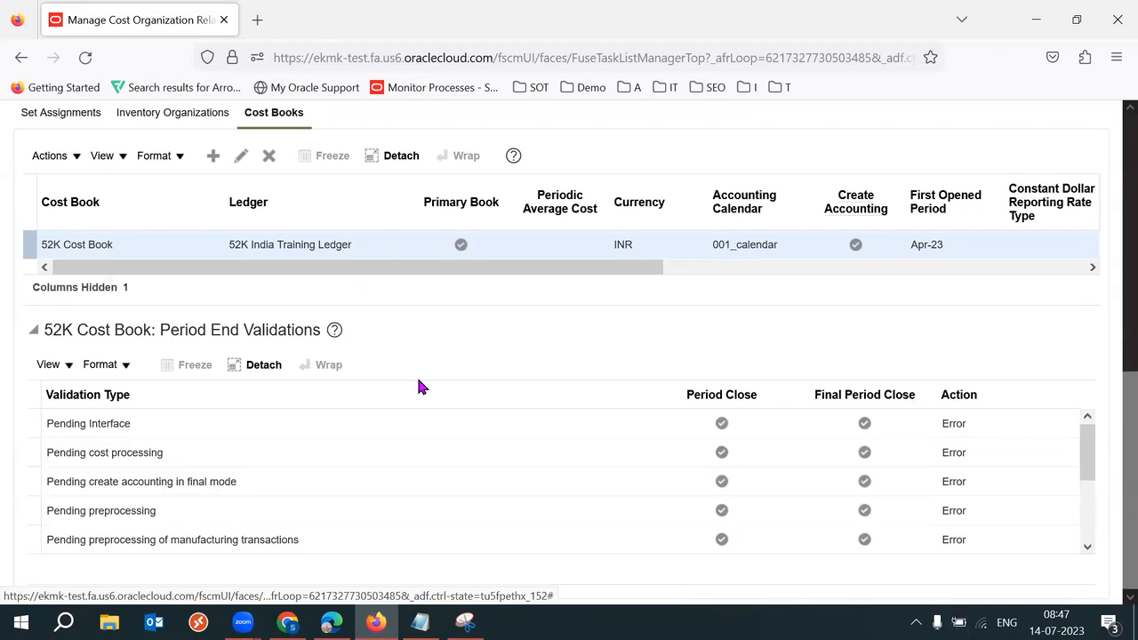
left_click_drag(96, 330, 310, 329)
triple_click(311, 330)
left_click(485, 335)
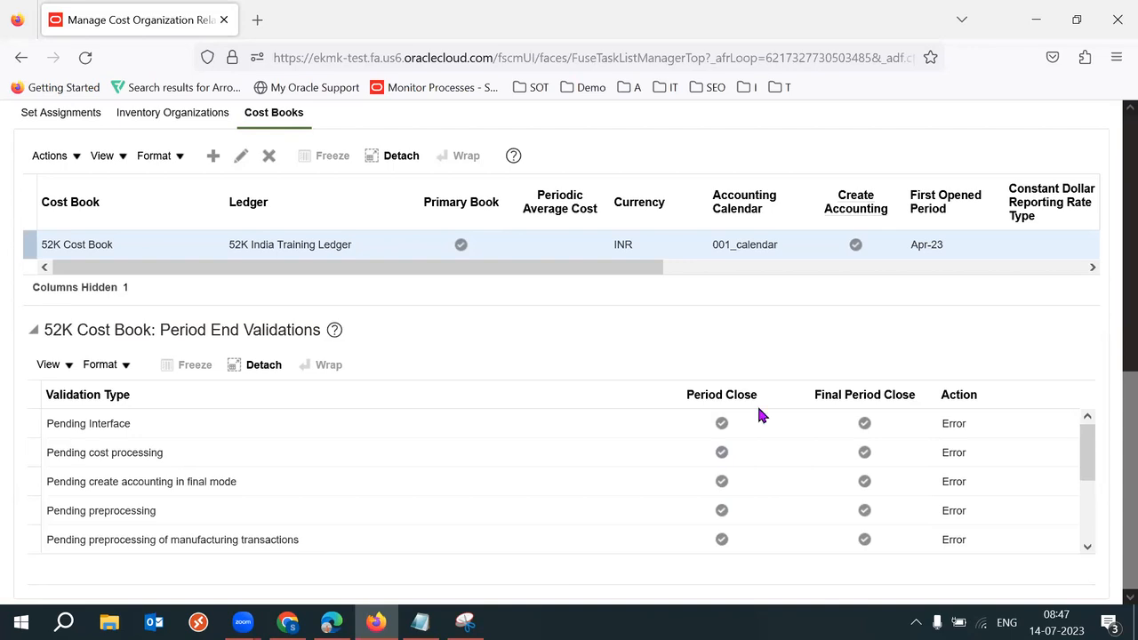
left_click(1057, 623)
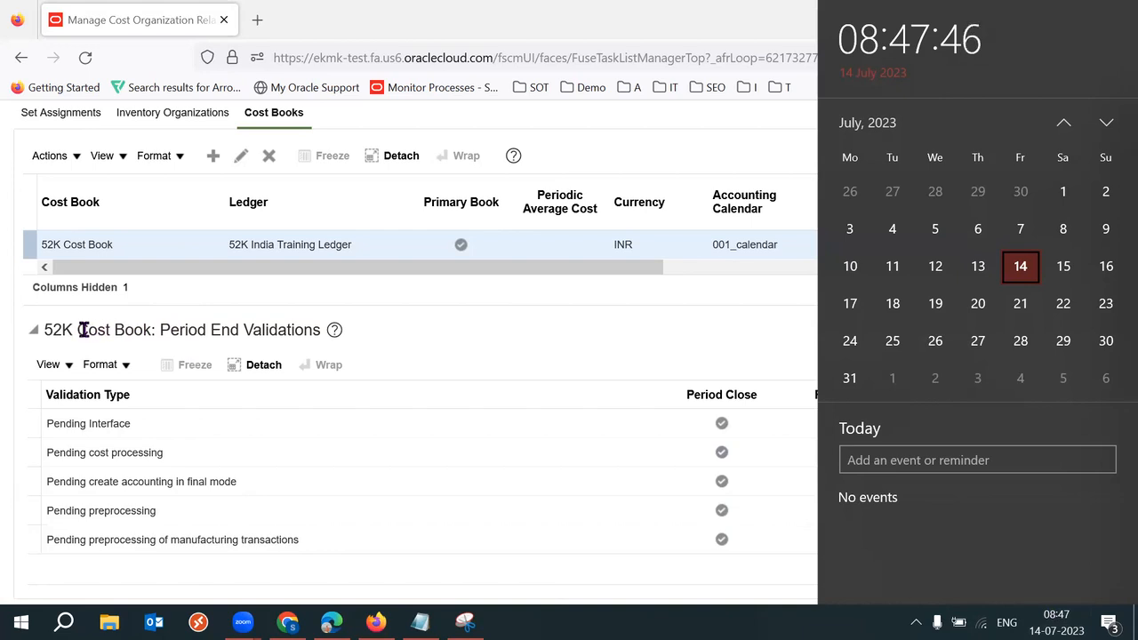
left_click_drag(78, 330, 157, 330)
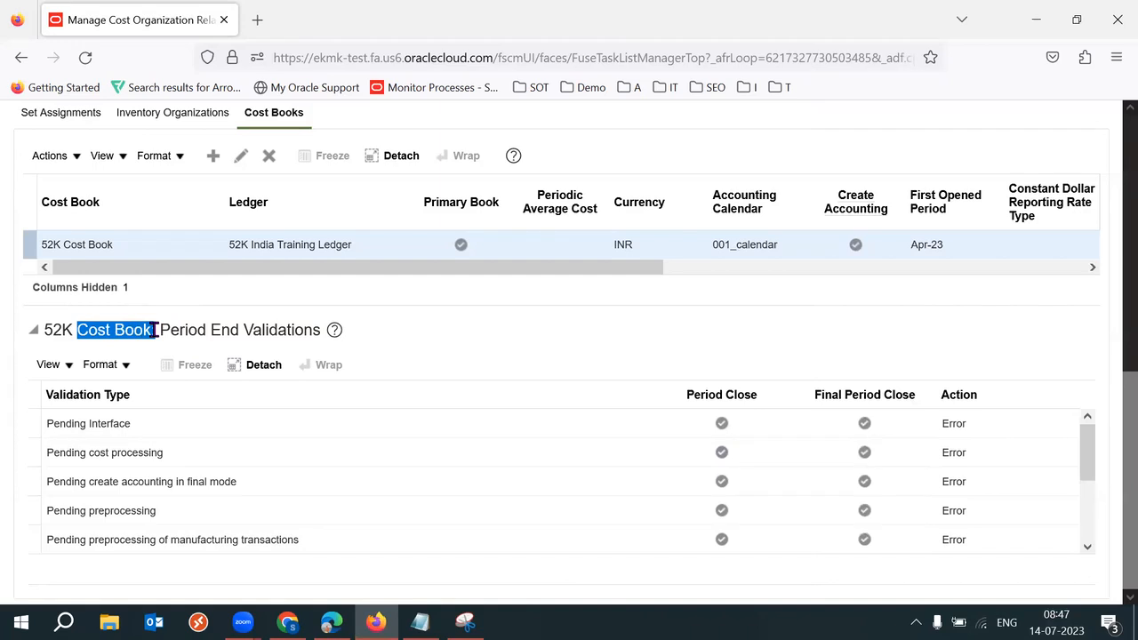
left_click_drag(157, 330, 159, 330)
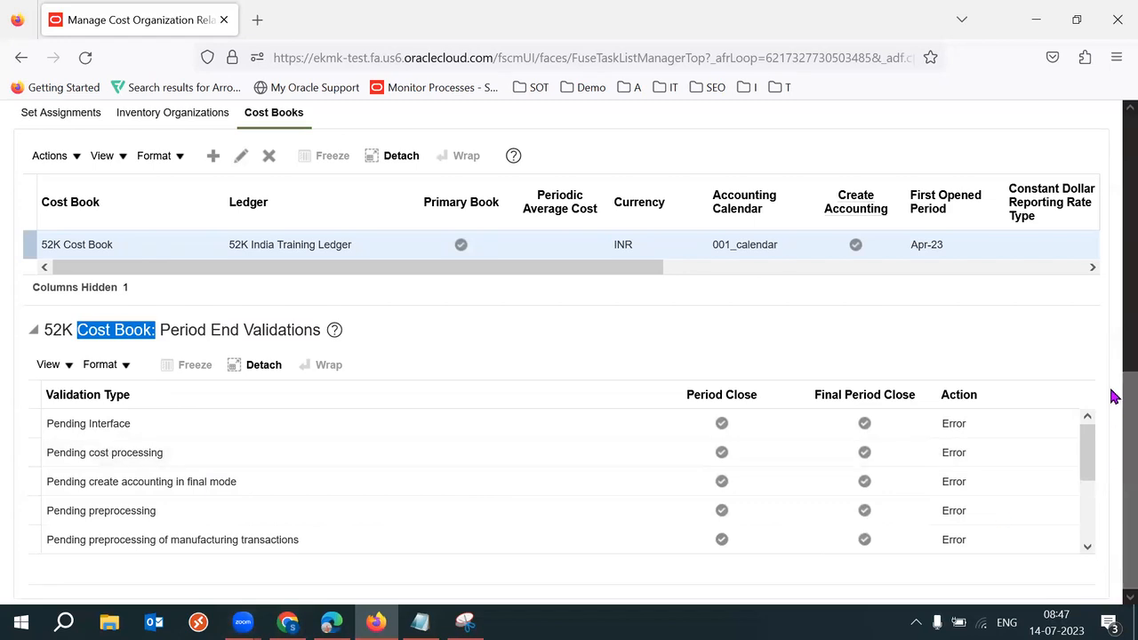
Step: Select the 'Completed work orders not closed' row in the Validation Type column
left_click(53, 395)
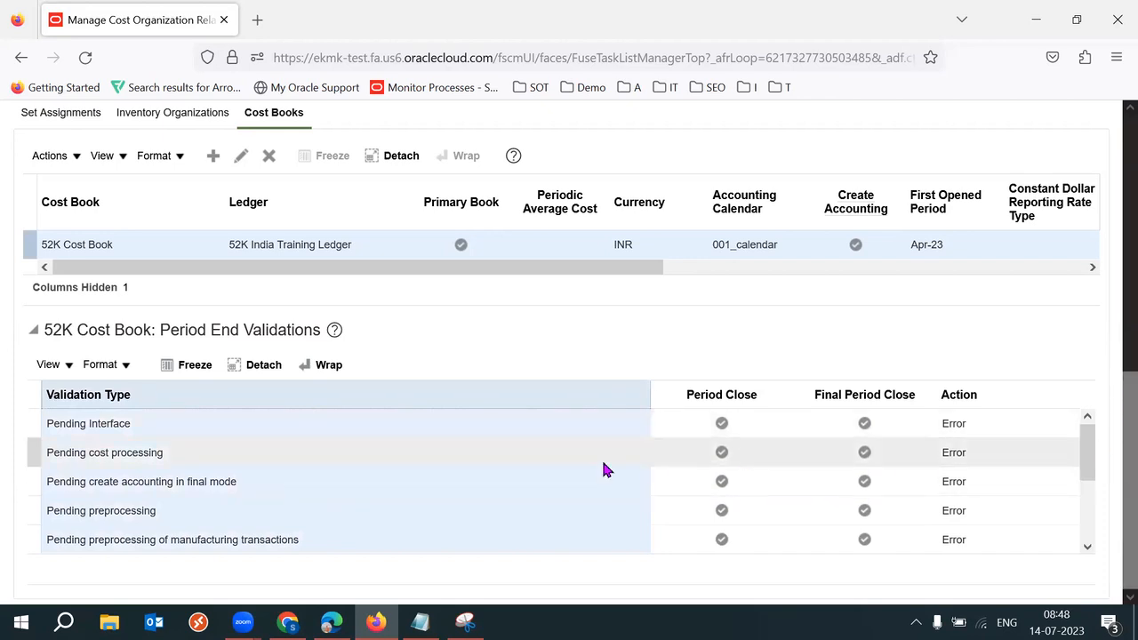
left_click(418, 424)
left_click_drag(1087, 457, 1103, 539)
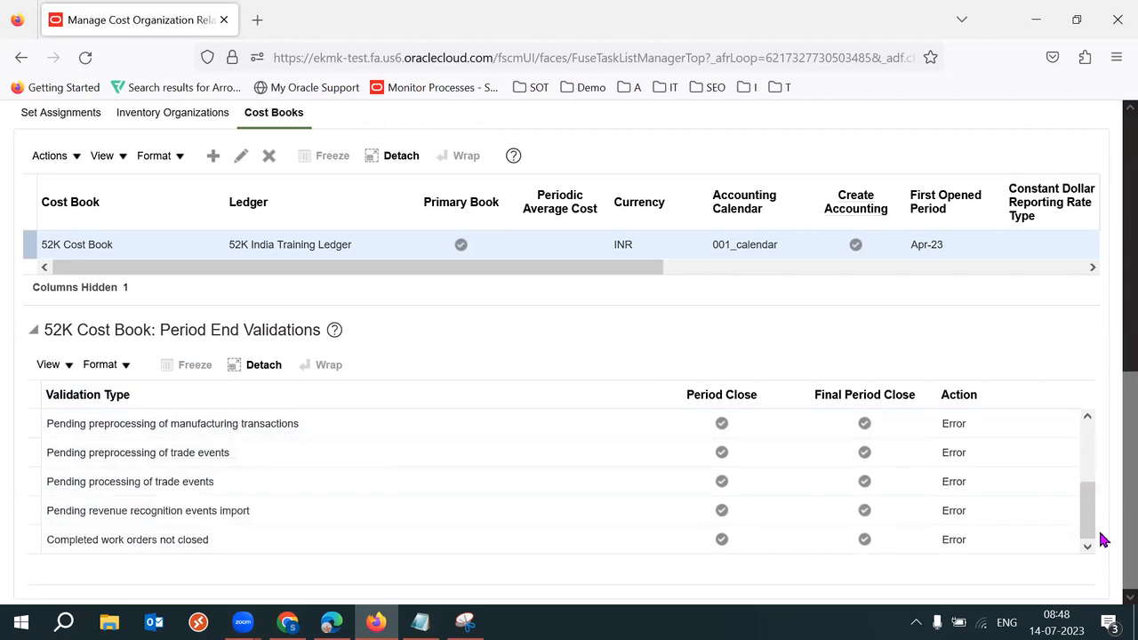
left_click(216, 540)
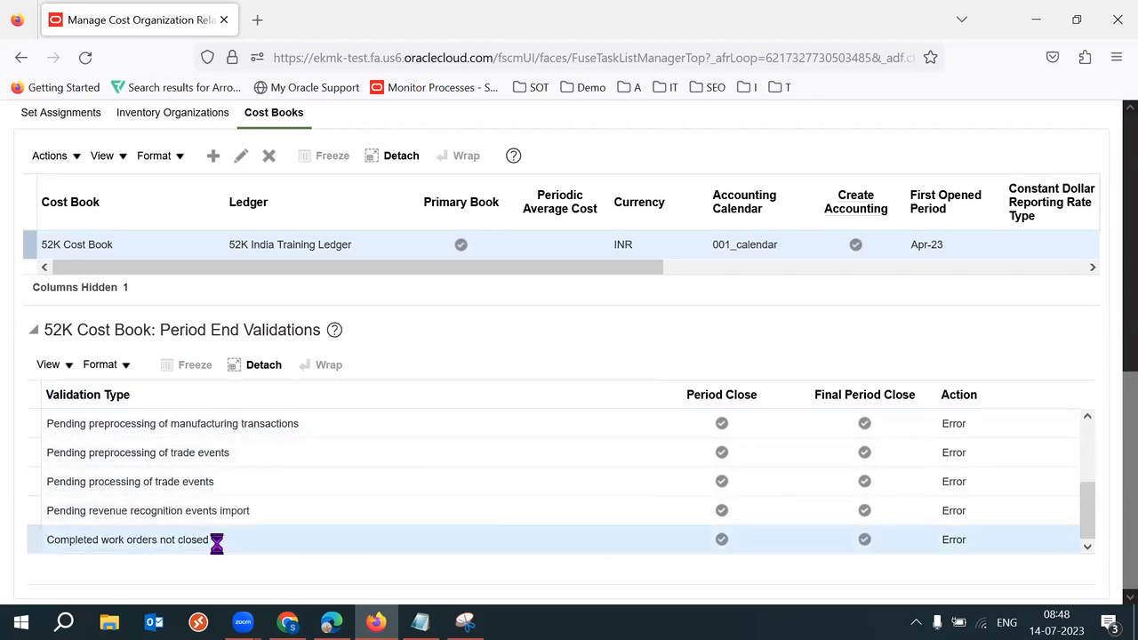
triple_click(215, 541)
Step: Edit the 52K Cost Book association and view the Action choices for 'Completed work orders not closed'
left_click(241, 156)
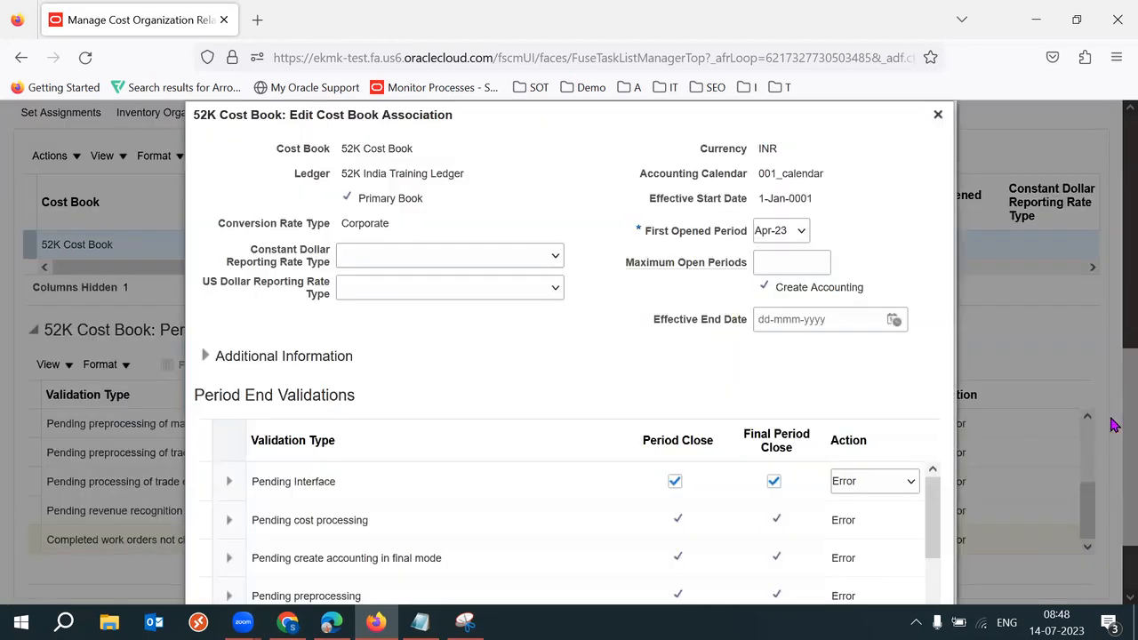
scroll(1113, 521, "down", 2)
left_click_drag(937, 461, 934, 537)
left_click(411, 544)
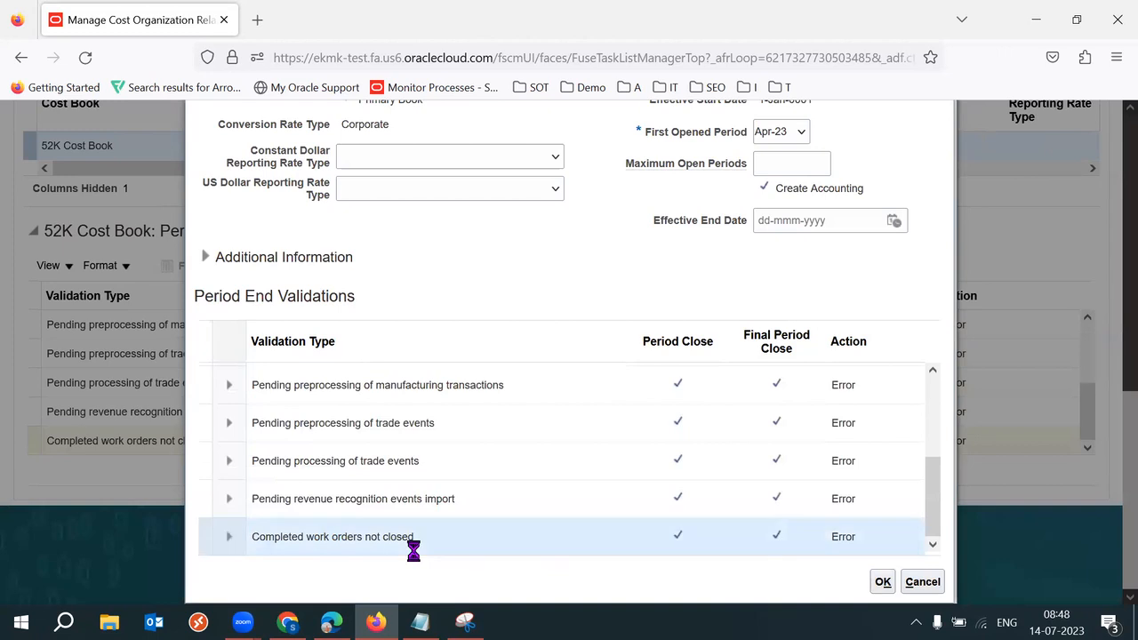
left_click(878, 542)
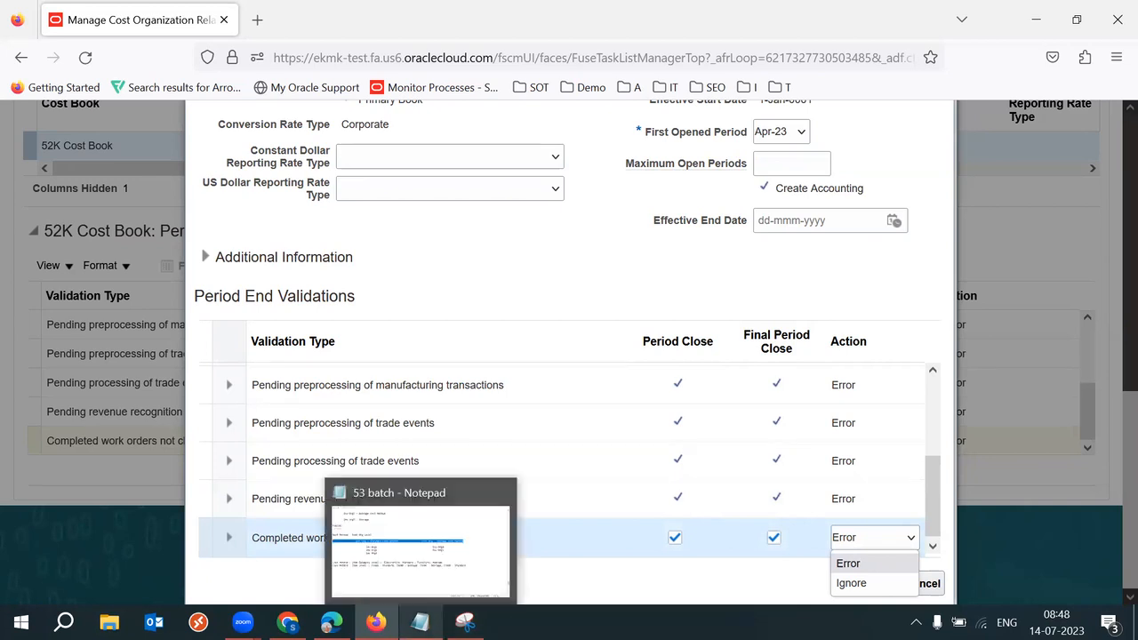
left_click(420, 621)
left_click(872, 408)
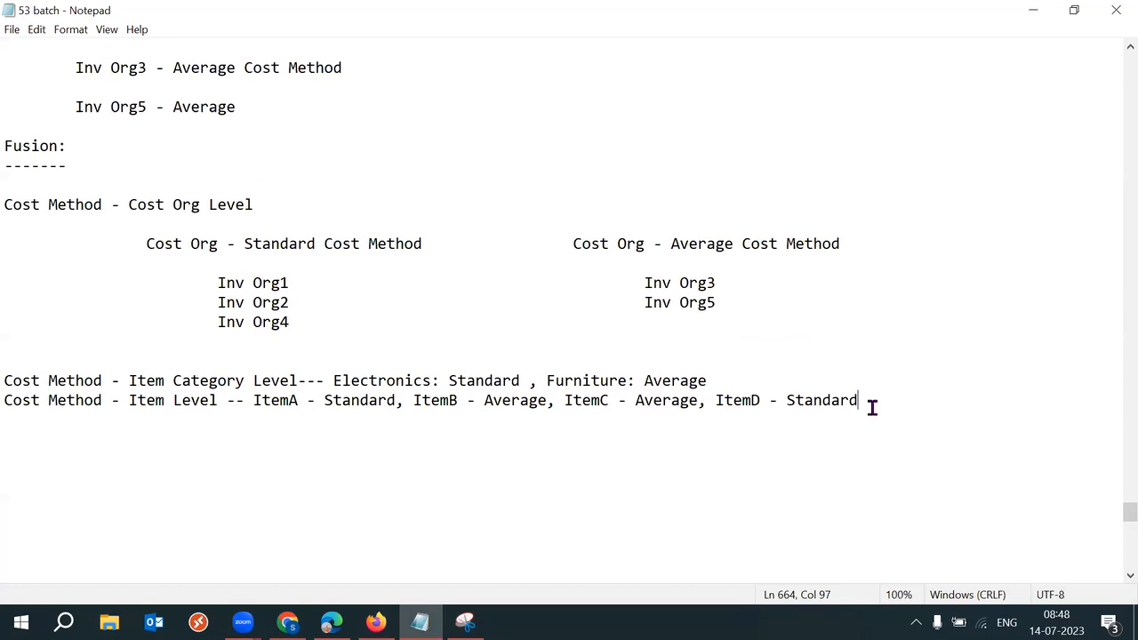
Step: Add the line 'Work Order/MFG Order - Unreleased/Released' below the item-level note
key("Return")
key("Return")
type("Work Order/MFG")
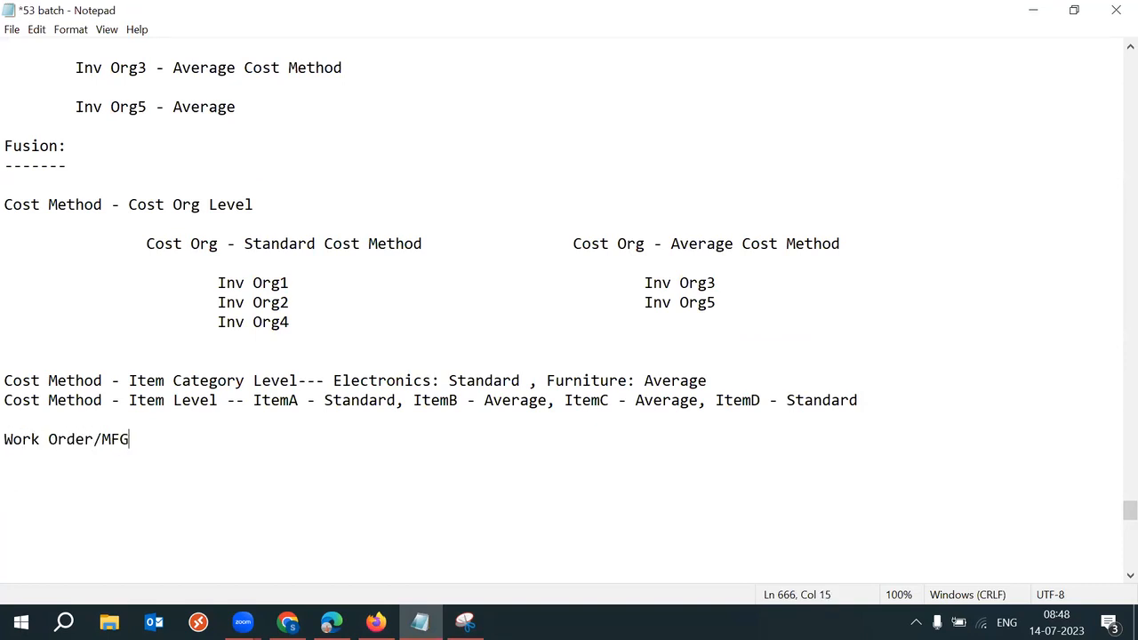
type(" Order -")
type("Unrelease")
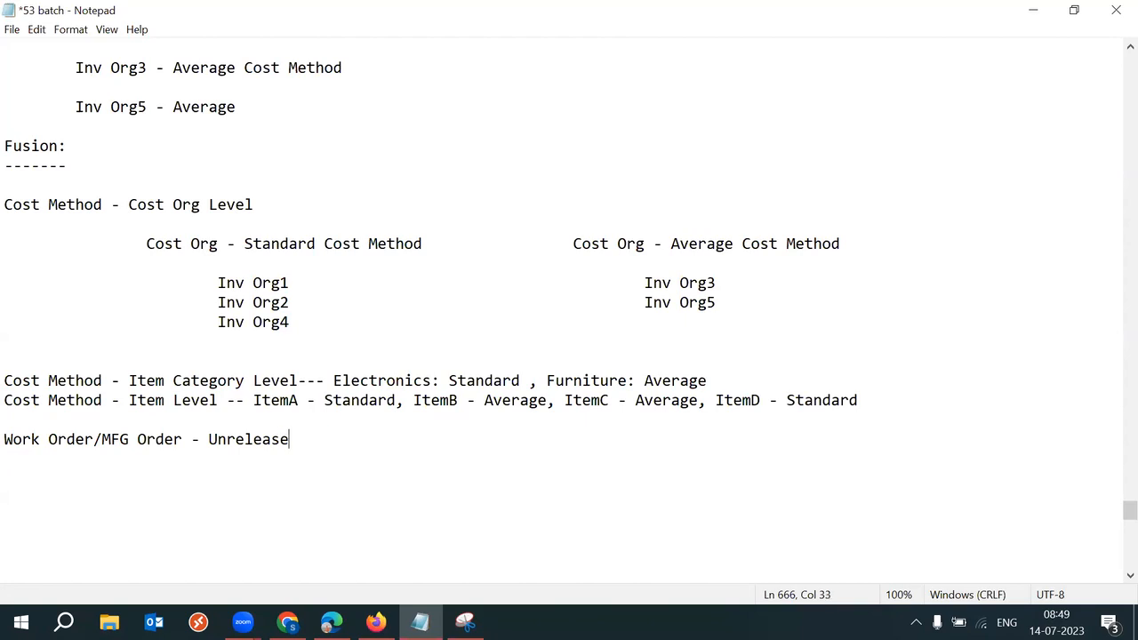
type("d/Released")
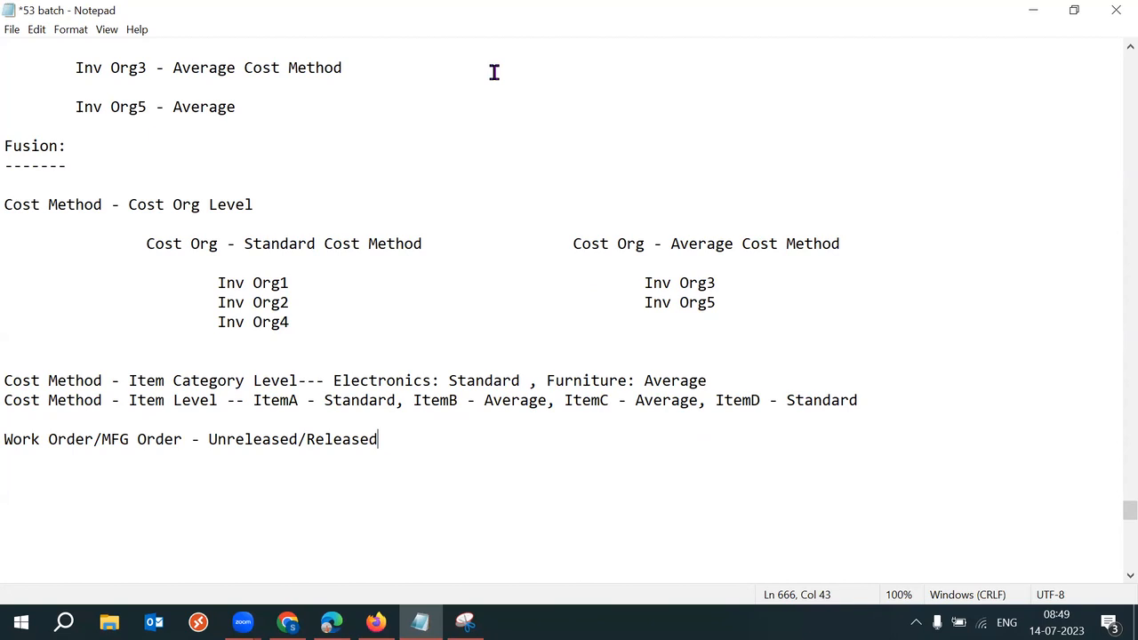
left_click_drag(297, 439, 208, 439)
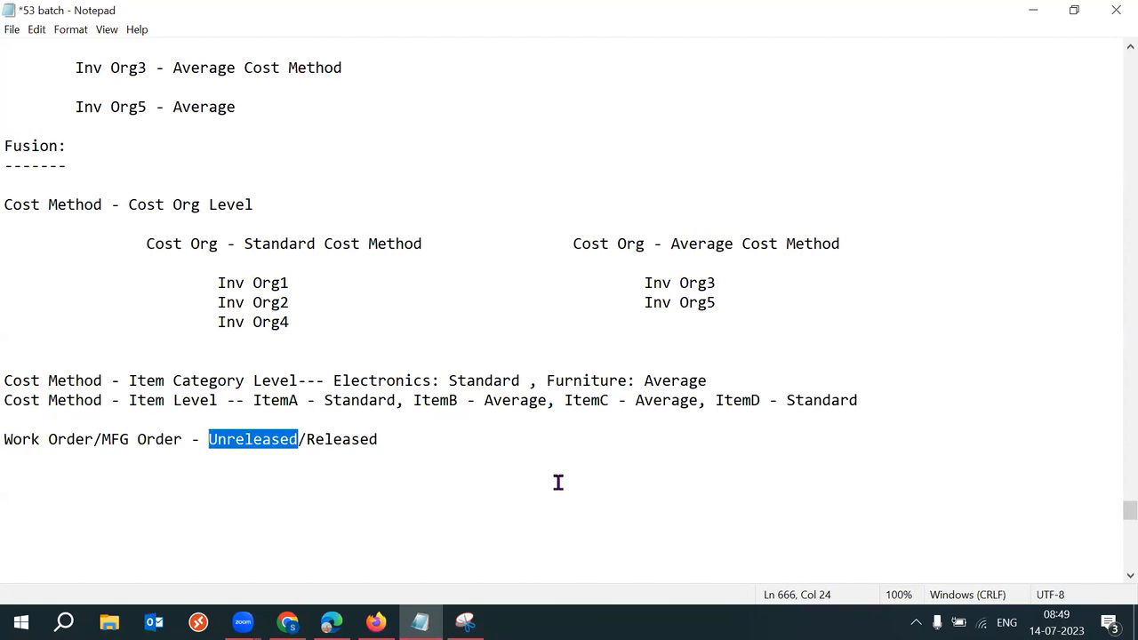
left_click(424, 445)
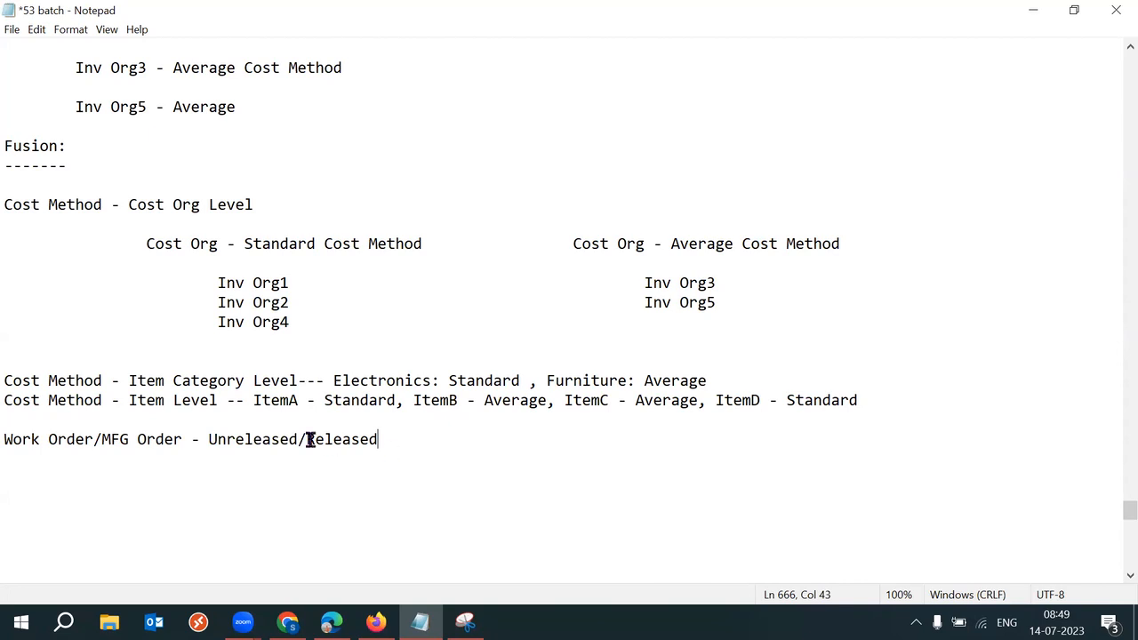
left_click_drag(300, 436, 209, 439)
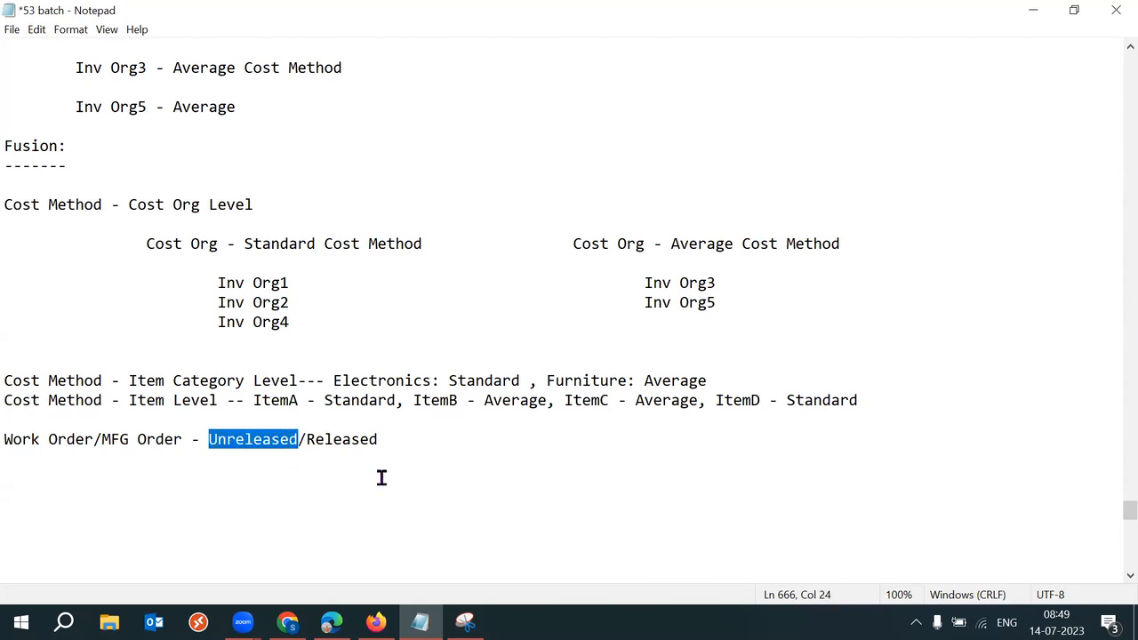
left_click(396, 444)
left_click_drag(419, 442, 307, 439)
key("alt+Tab")
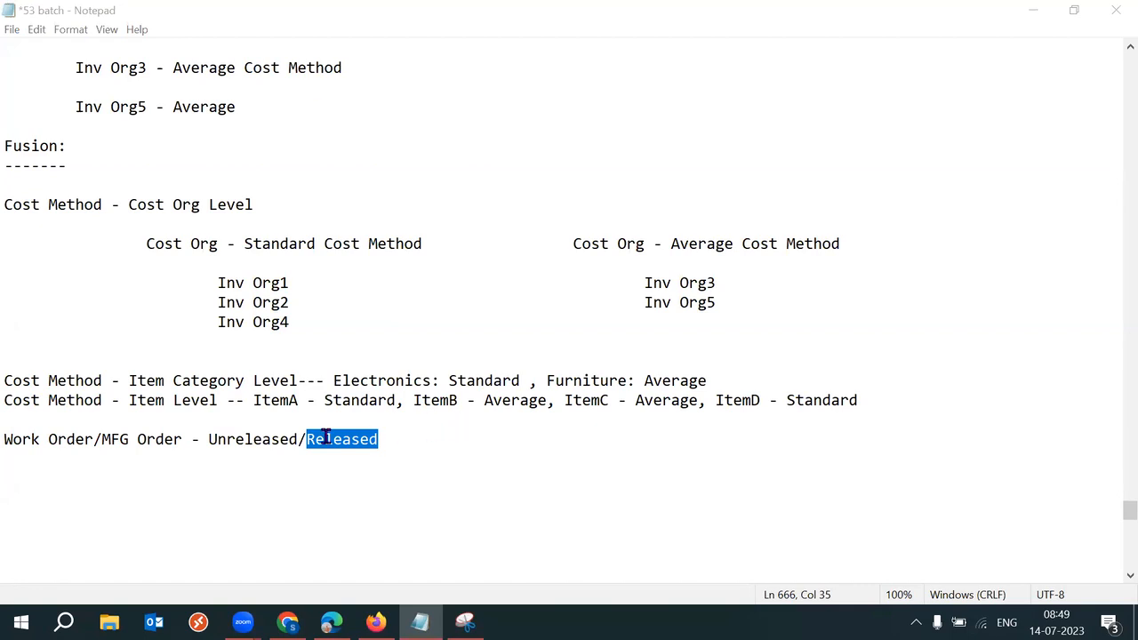
left_click_drag(207, 439, 301, 439)
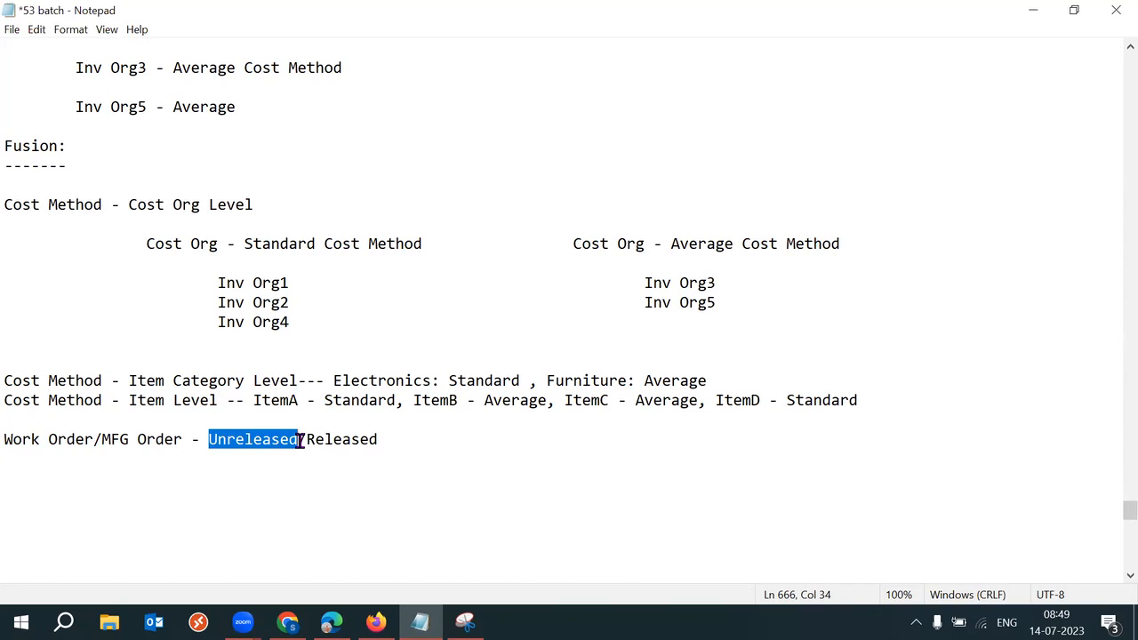
left_click_drag(401, 440, 306, 439)
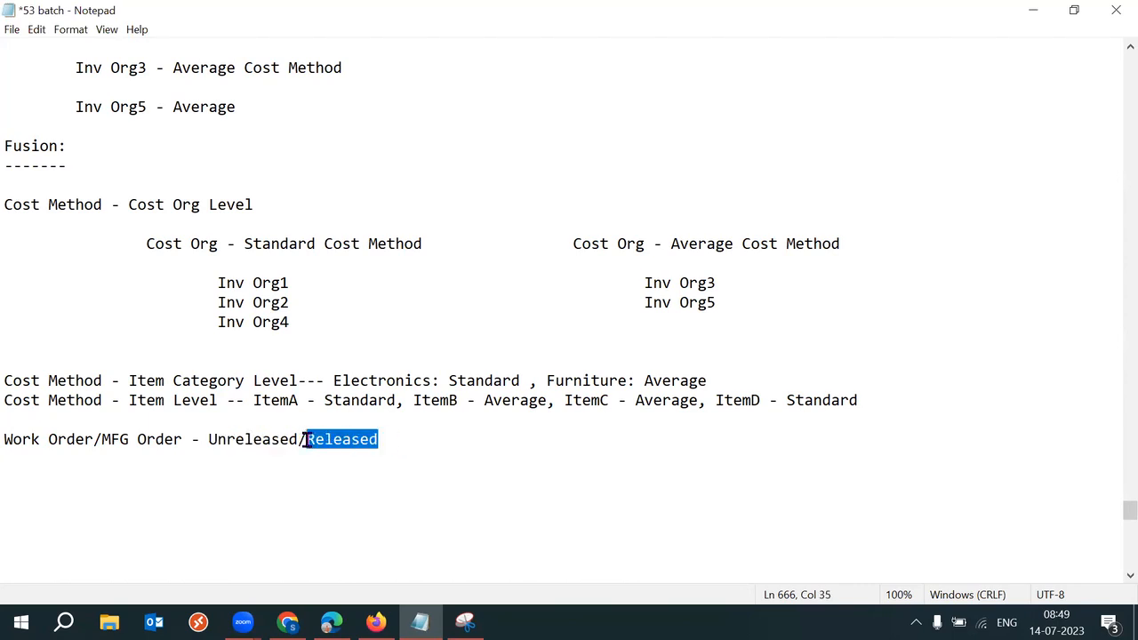
left_click(306, 439)
key("BackSpace")
type("-")
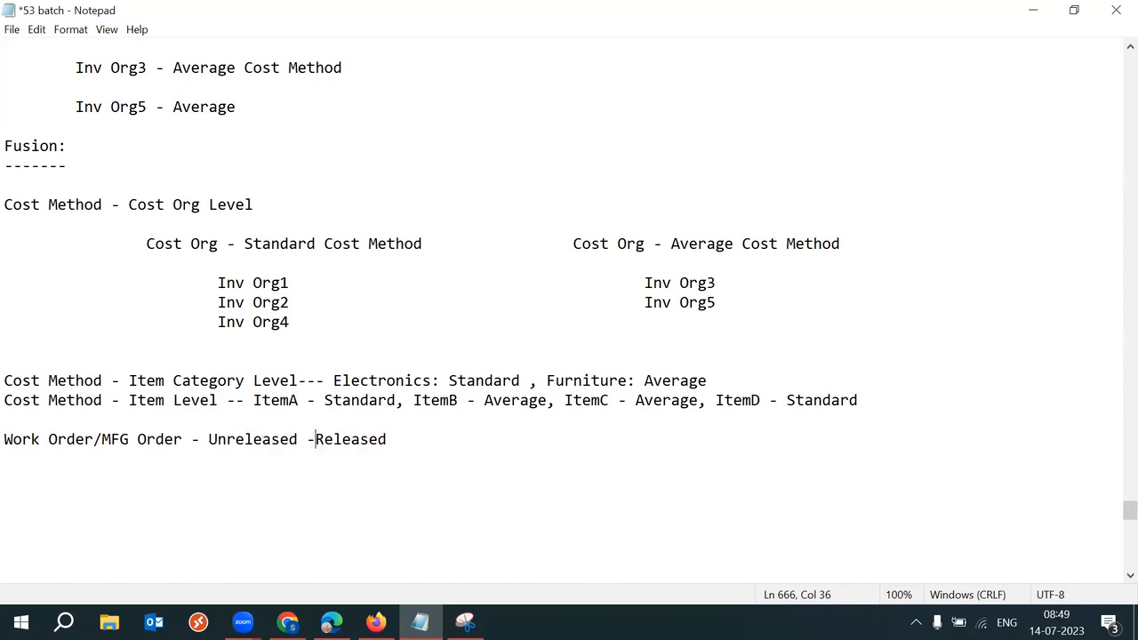
left_click(422, 438)
type("- Comp")
key("BackSpace")
key("BackSpace")
type("ompleted - ")
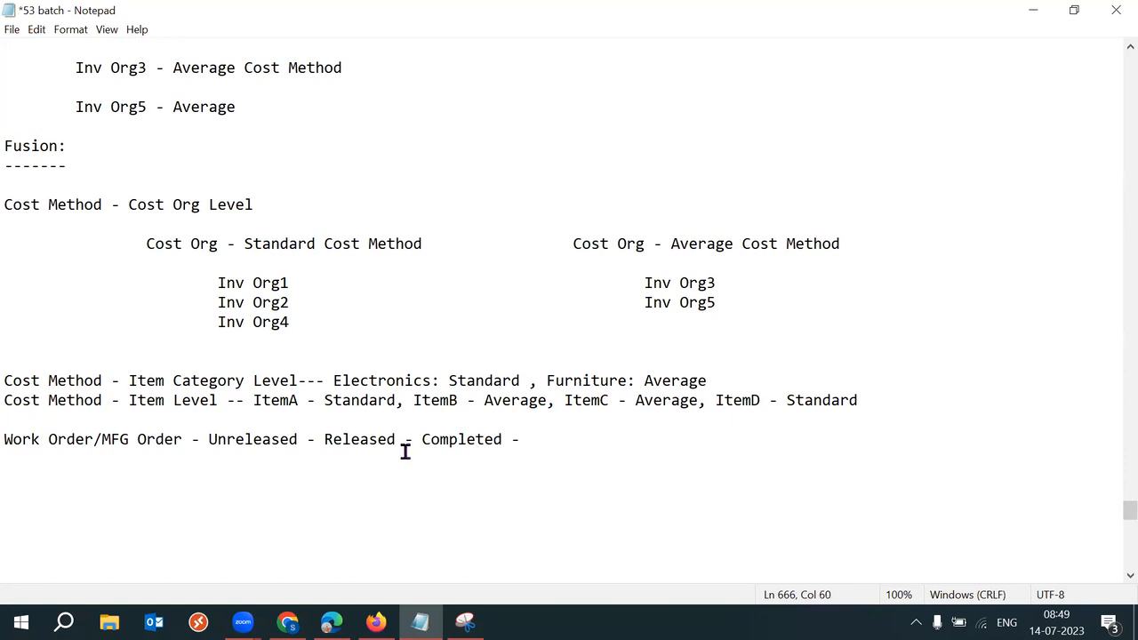
type("Closed")
key("BackSpace")
left_click_drag(530, 440, 578, 441)
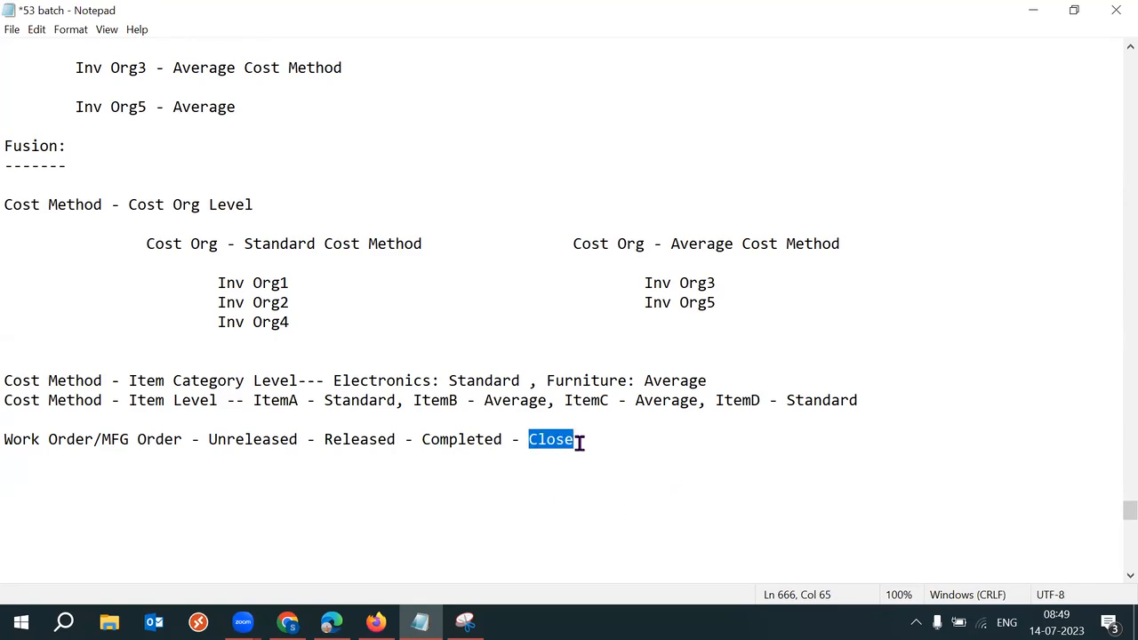
mouse_move(331, 622)
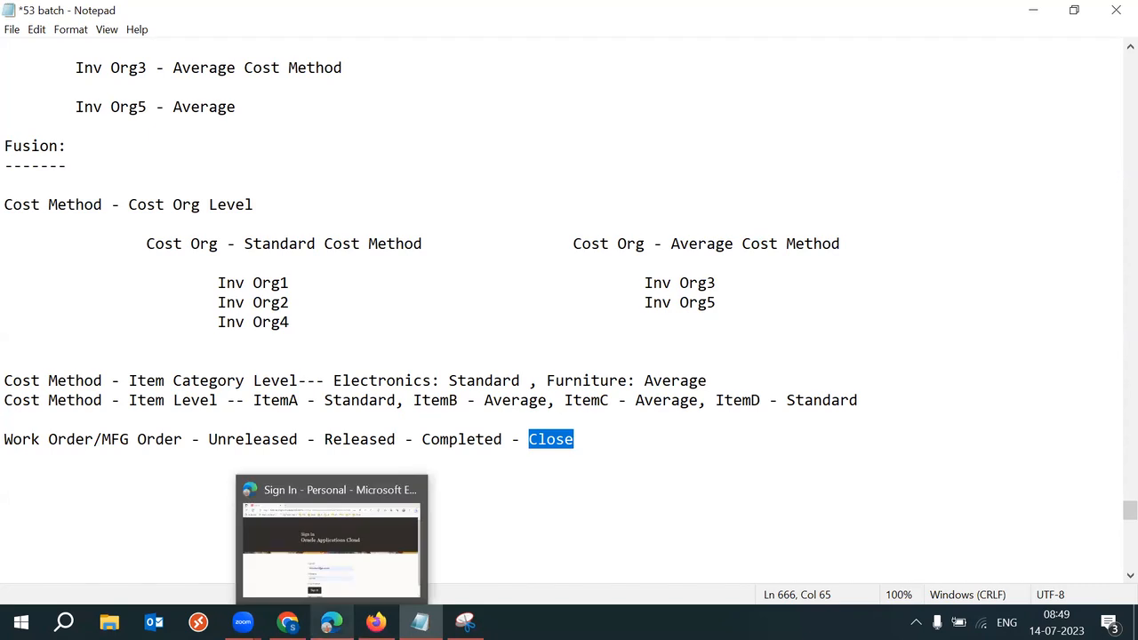
left_click(376, 623)
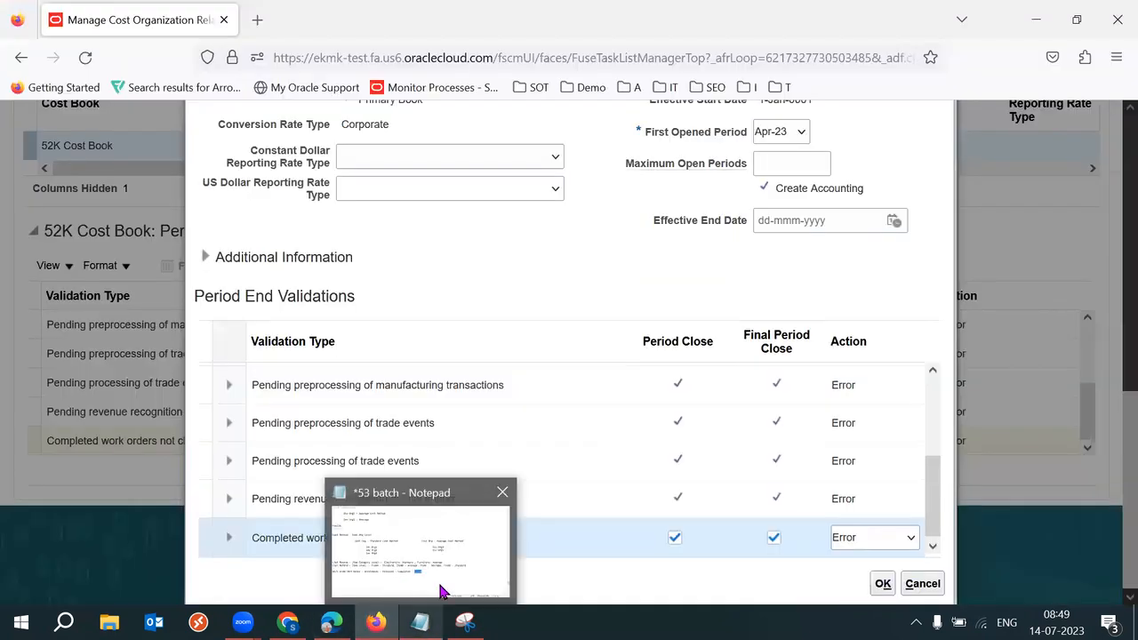
left_click_drag(258, 538, 415, 547)
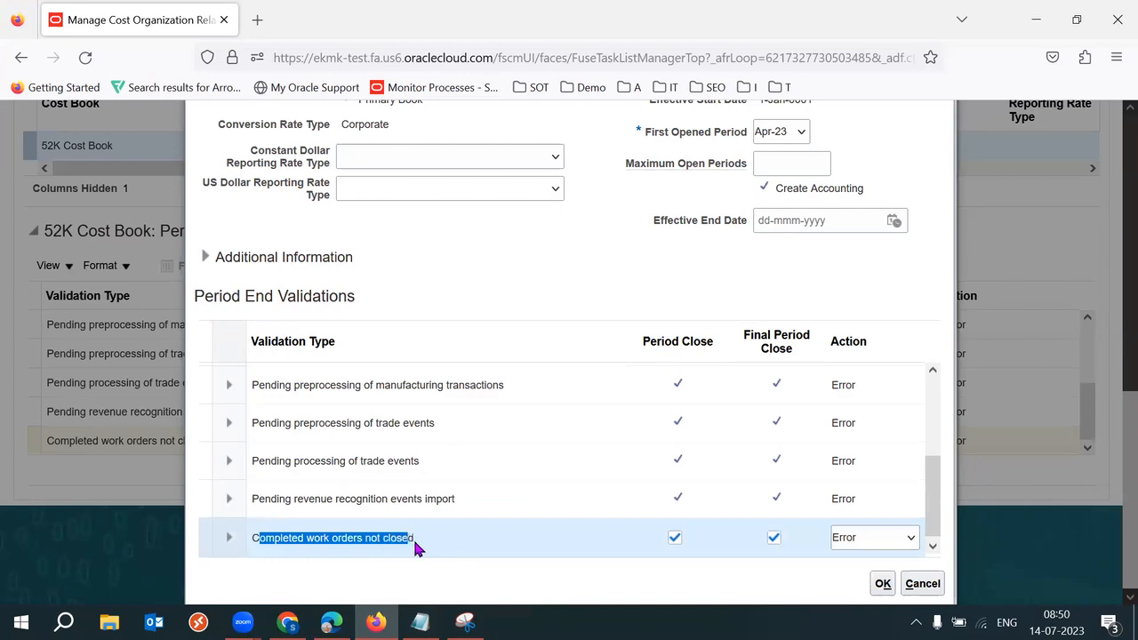
key("alt+Tab")
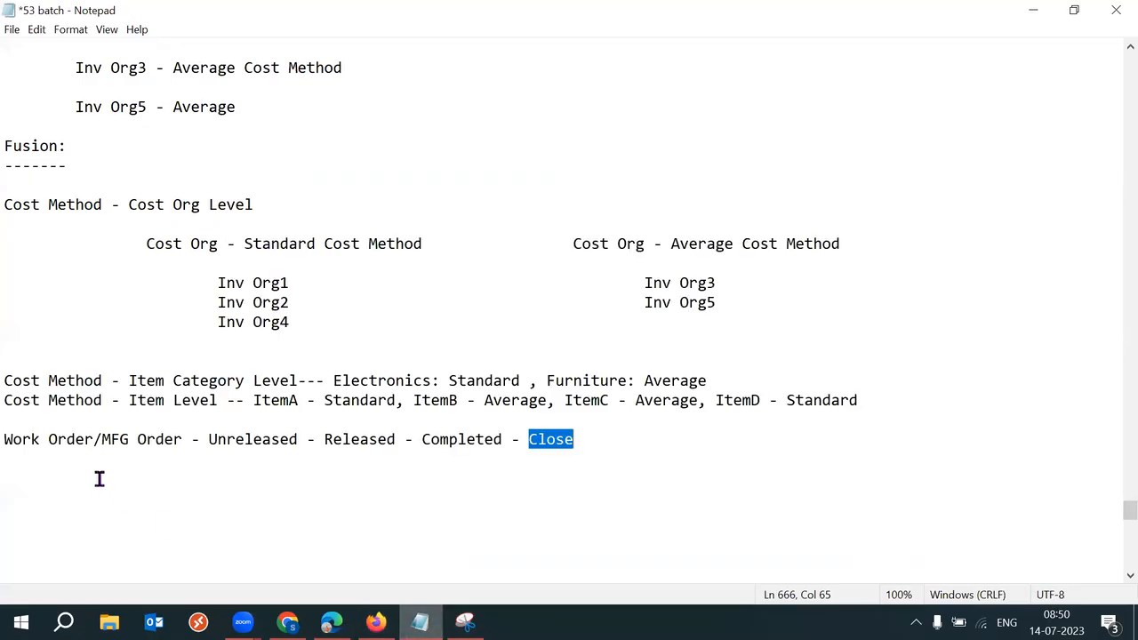
Step: Insert a 'July:' heading with work orders 123, 456 and 789 above the Work Order line
left_click(10, 439)
key("Return")
key("Return")
key("Up")
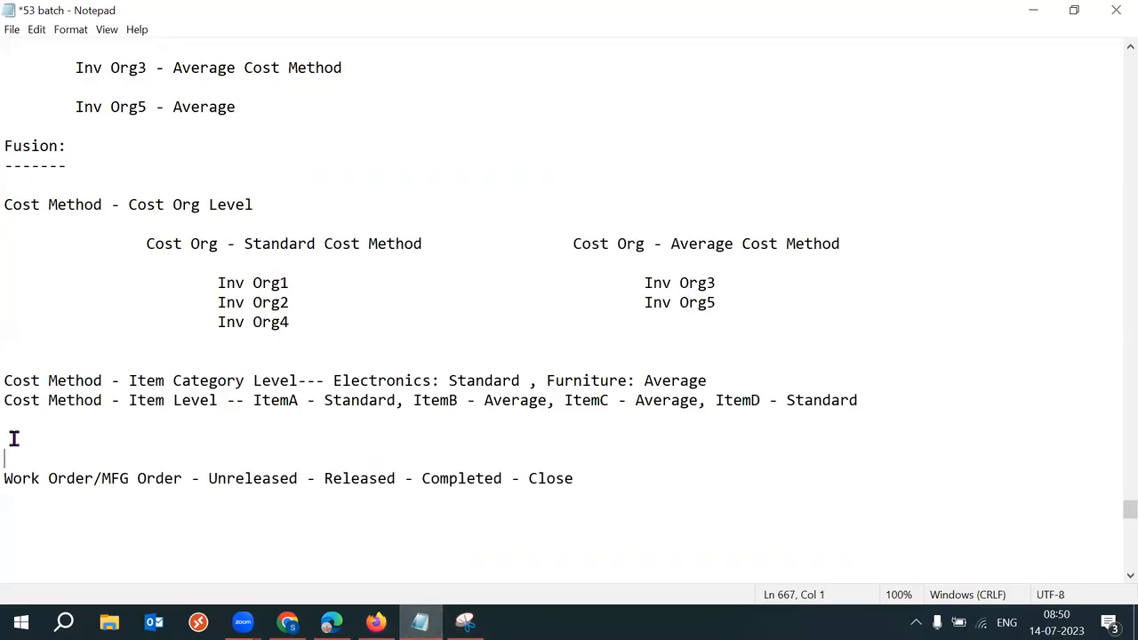
type("July:")
key("Return")
key("Return")
type("123")
key("Return")
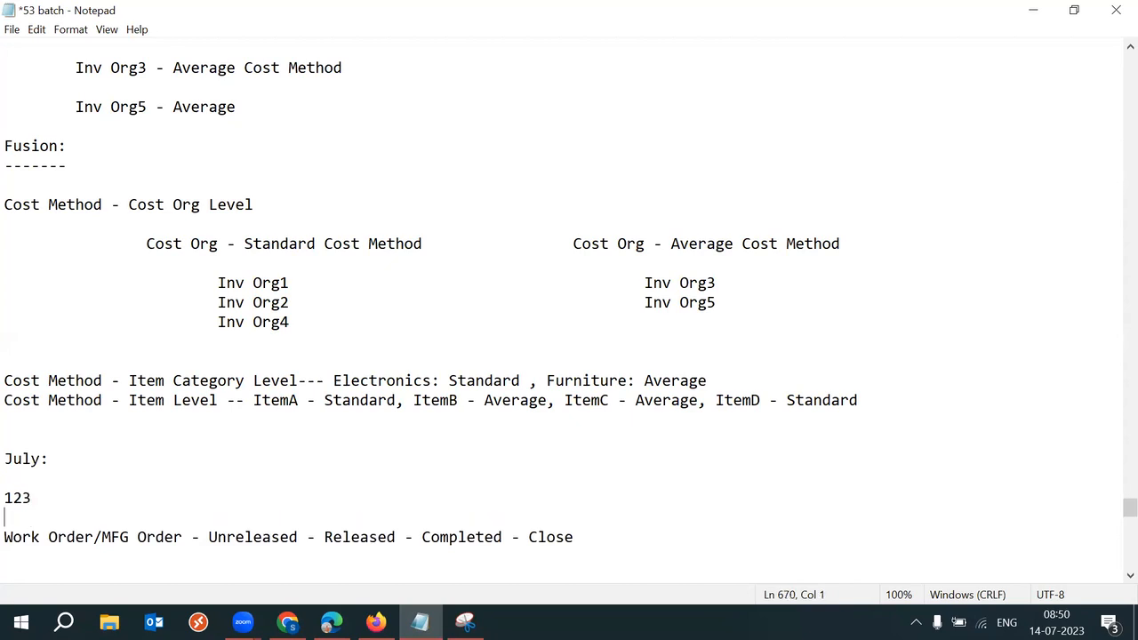
type("456")
key("Return")
type("789")
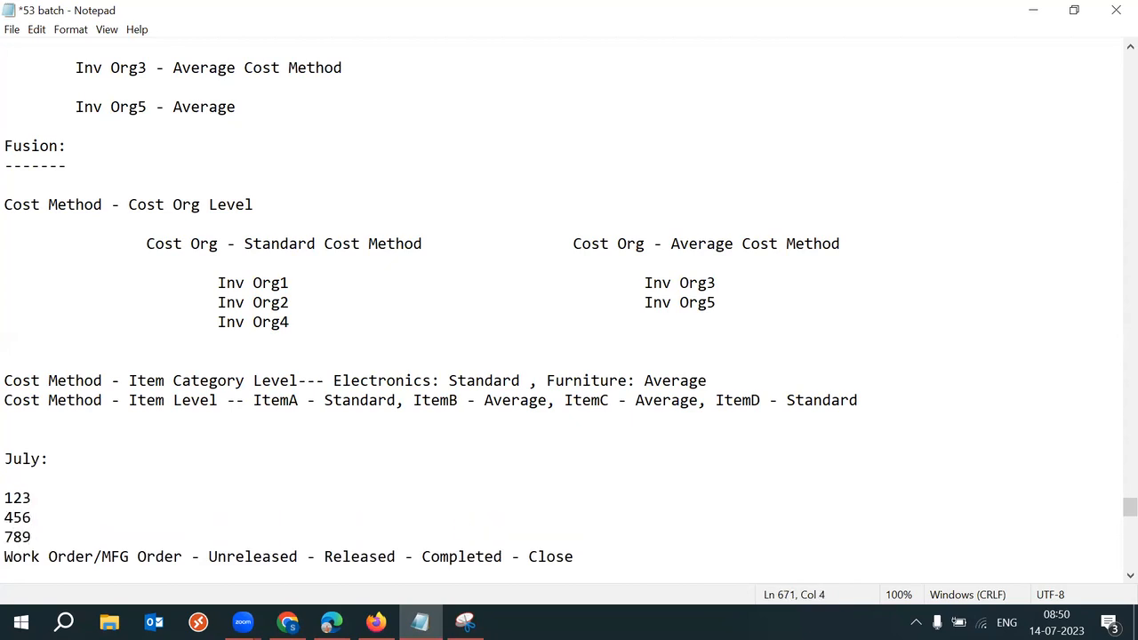
Step: Trim ' - Close' from the end of the Work Order status line
scroll(1112, 580, "down", 1)
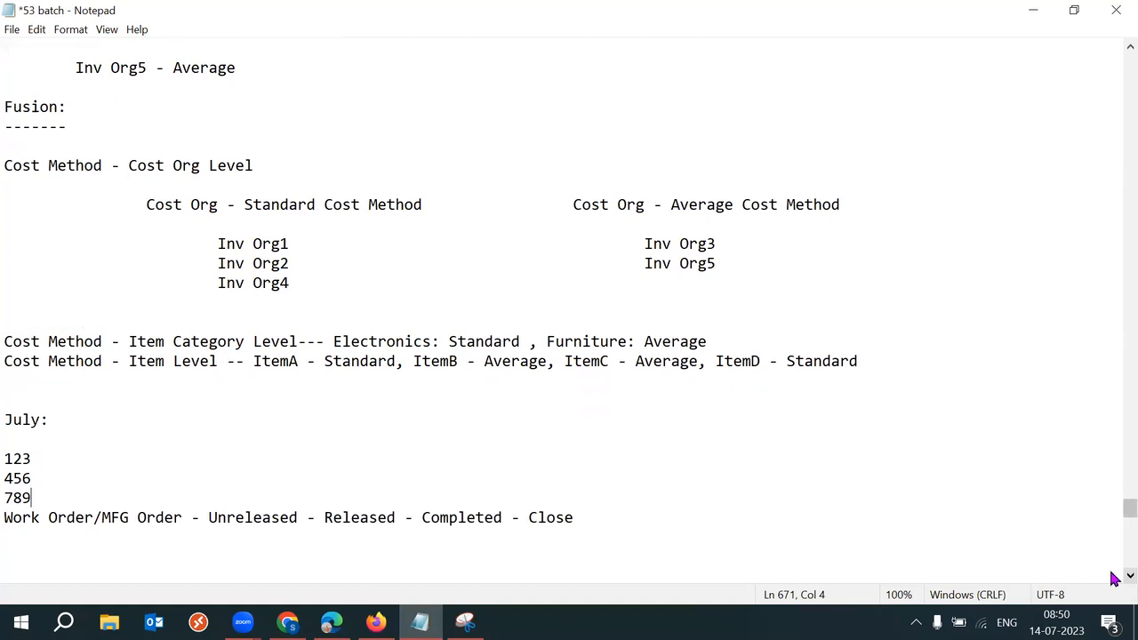
left_click_drag(42, 495, 14, 449)
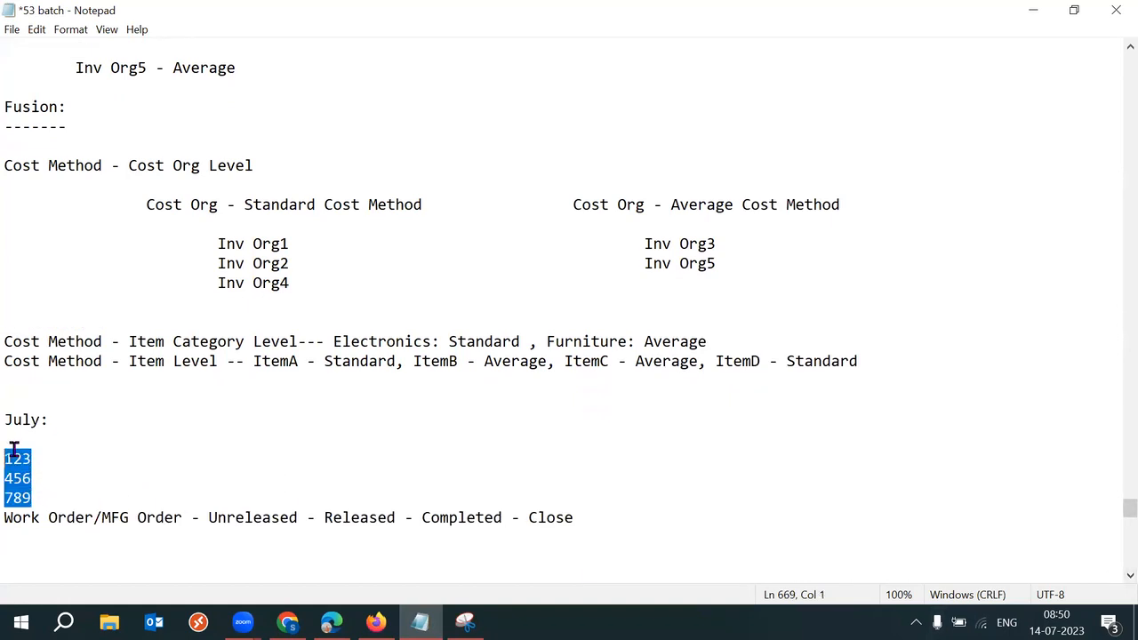
left_click_drag(589, 520, 420, 519)
key("BackSpace")
key("BackSpace")
key("BackSpace")
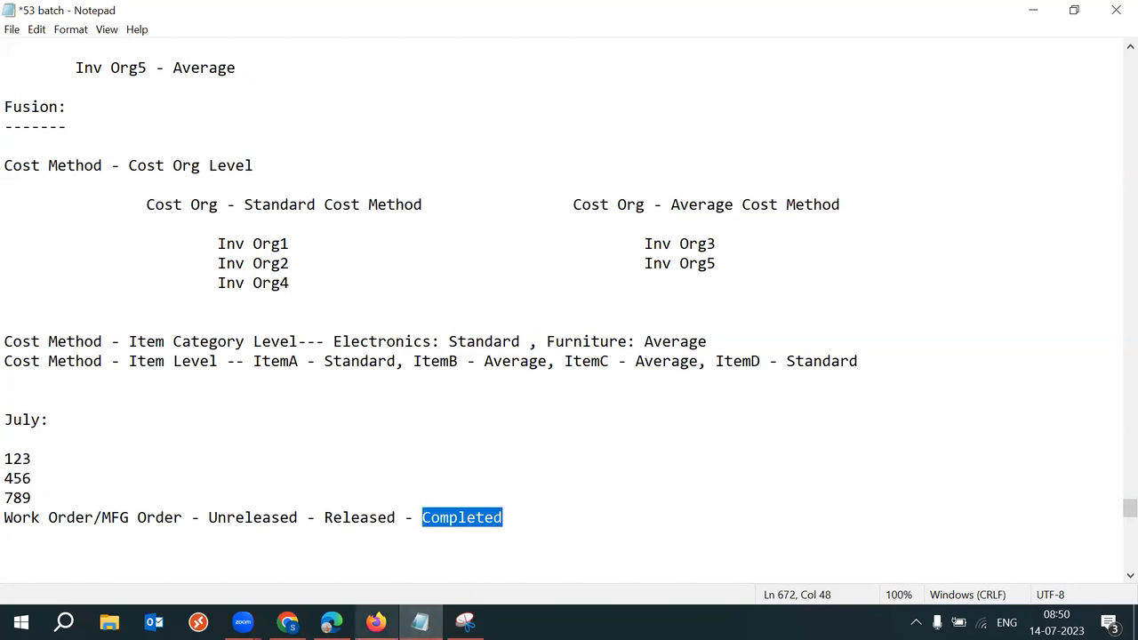
left_click(371, 549)
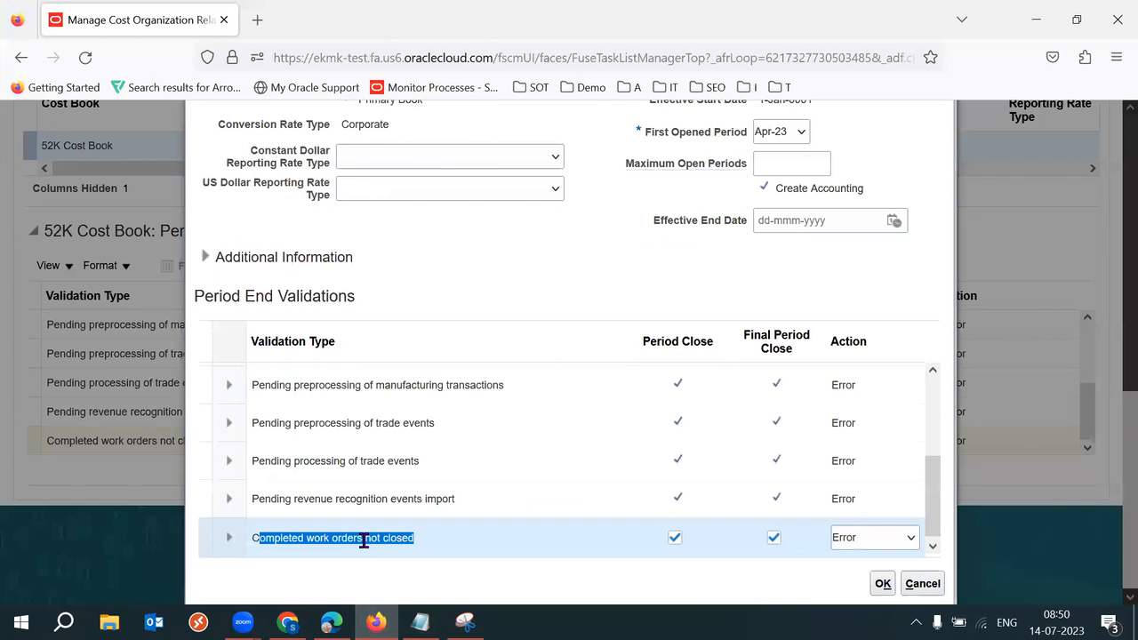
Step: Compare the 'Completed work orders not closed' validation with the July orders and Completed status in Notepad
left_click(439, 564)
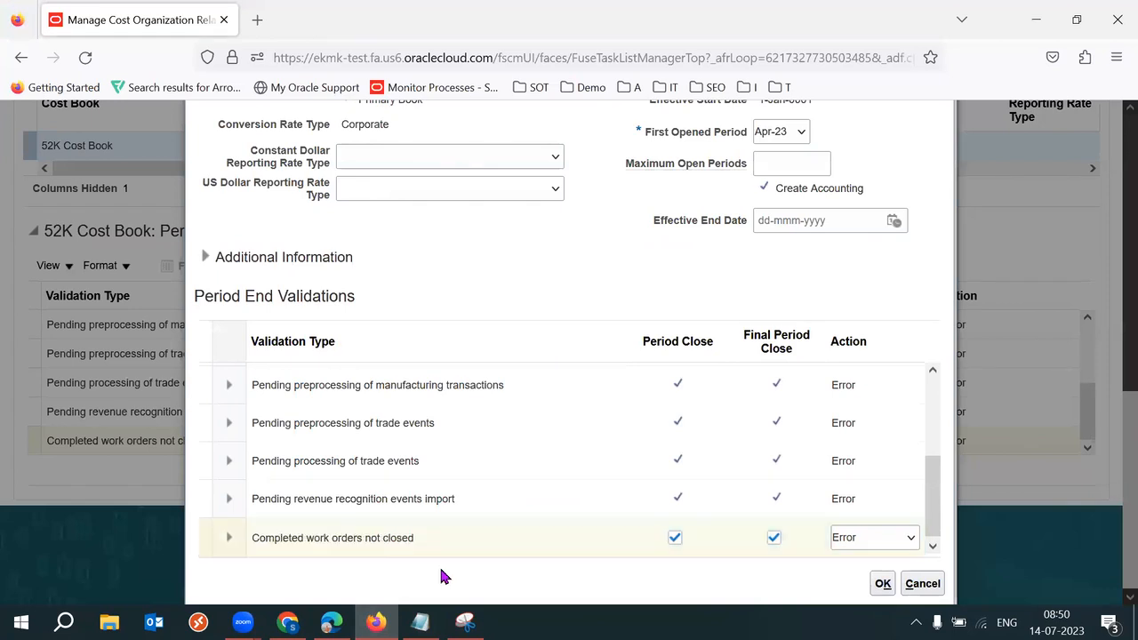
left_click_drag(281, 538, 416, 538)
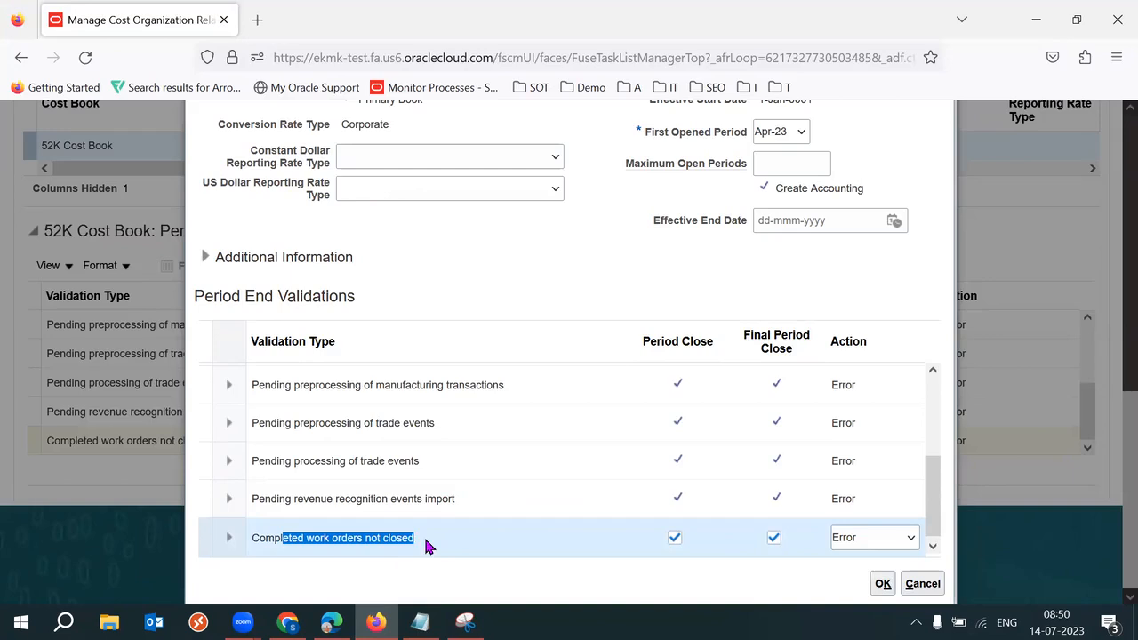
key("alt+Tab")
left_click_drag(36, 498, 15, 478)
left_click_drag(549, 516, 415, 514)
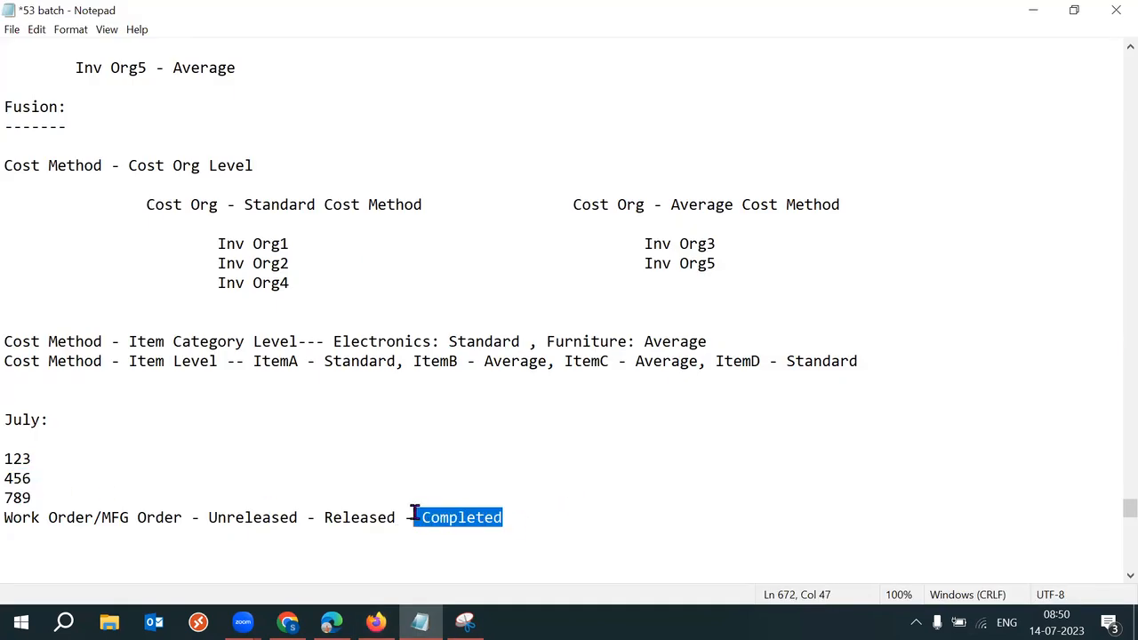
Step: Append '- Close' after 'Completed' on the Work Order status line
key("alt+Tab")
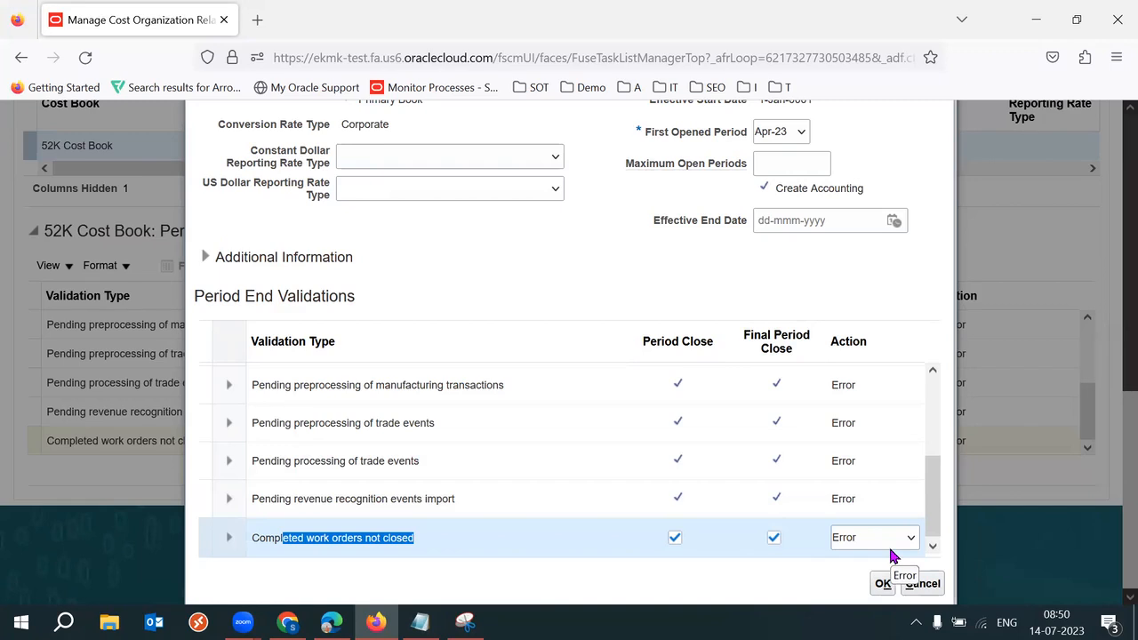
key("alt+Tab")
left_click(596, 523)
type("- Close")
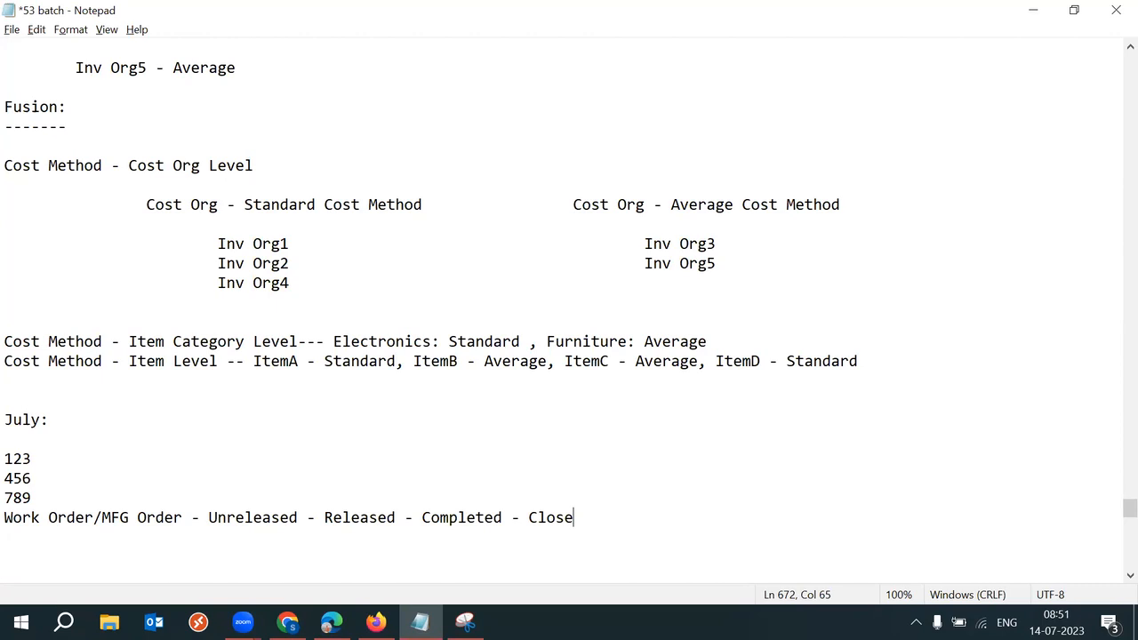
Step: Highlight the July heading, work order numbers 123, 456, 789 and the Close status to explain them
left_click_drag(45, 419, 13, 419)
left_click_drag(48, 490, 15, 458)
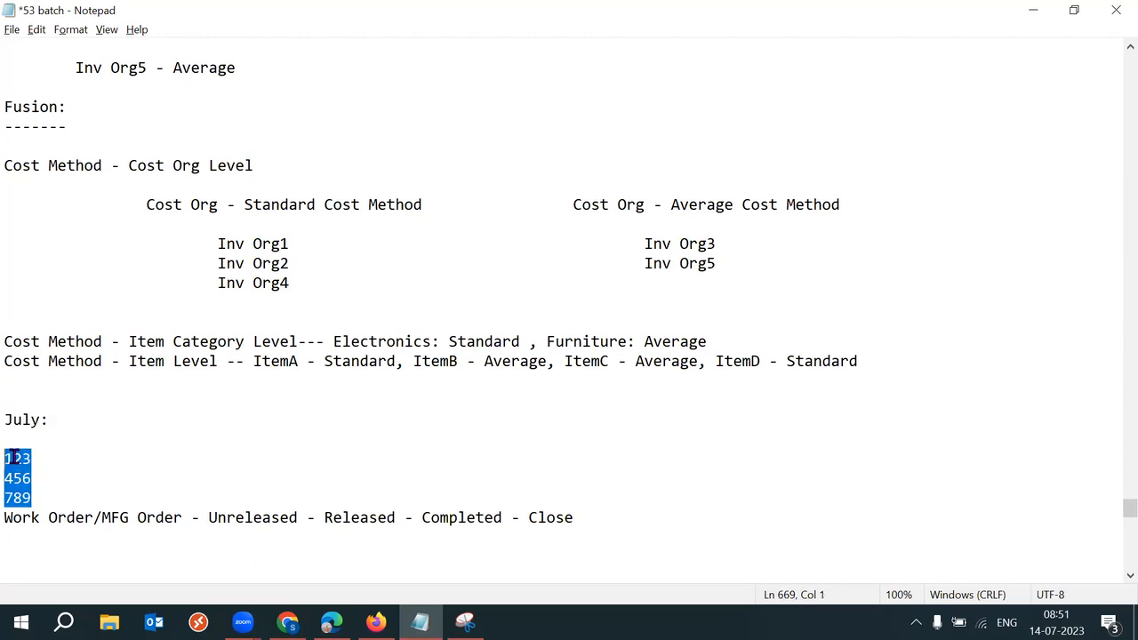
left_click_drag(504, 523, 603, 523)
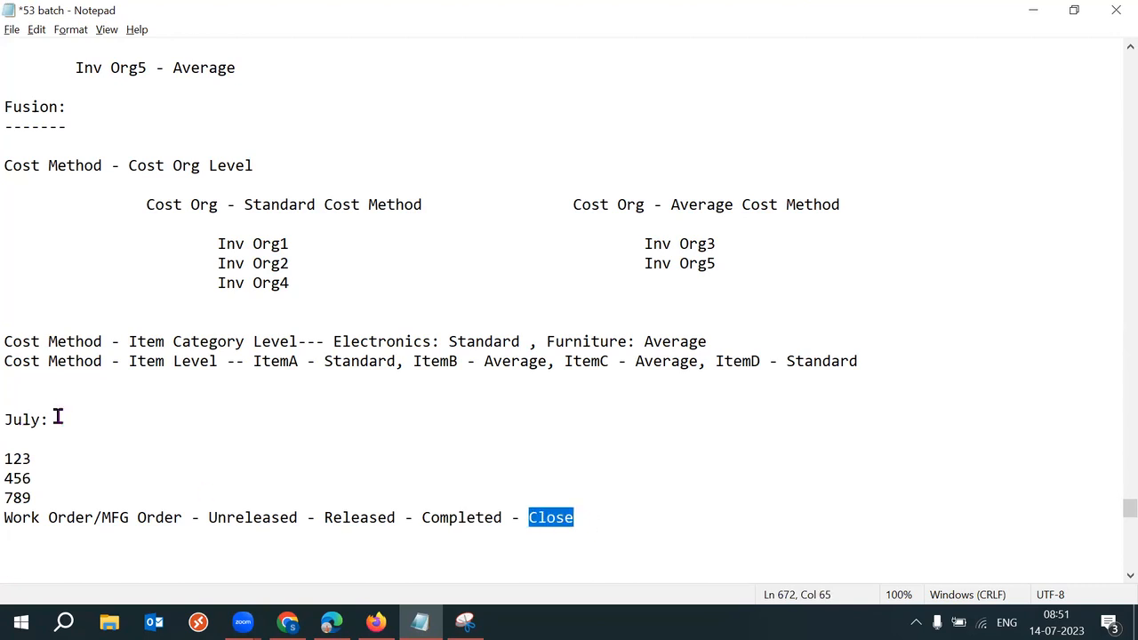
left_click_drag(90, 421, 14, 419)
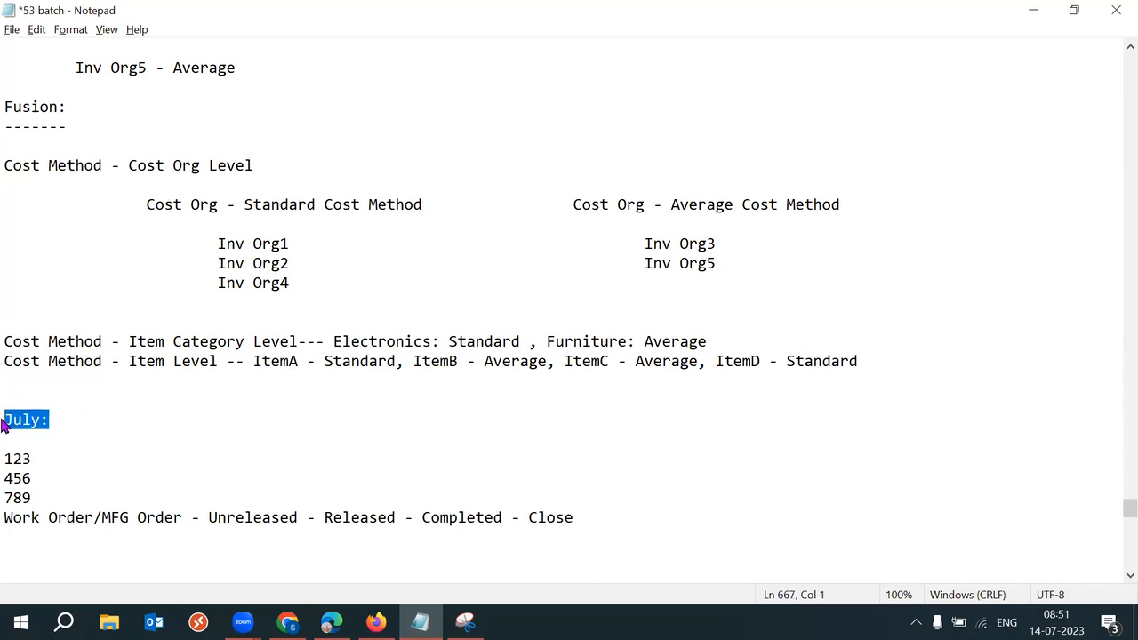
key("alt+Tab")
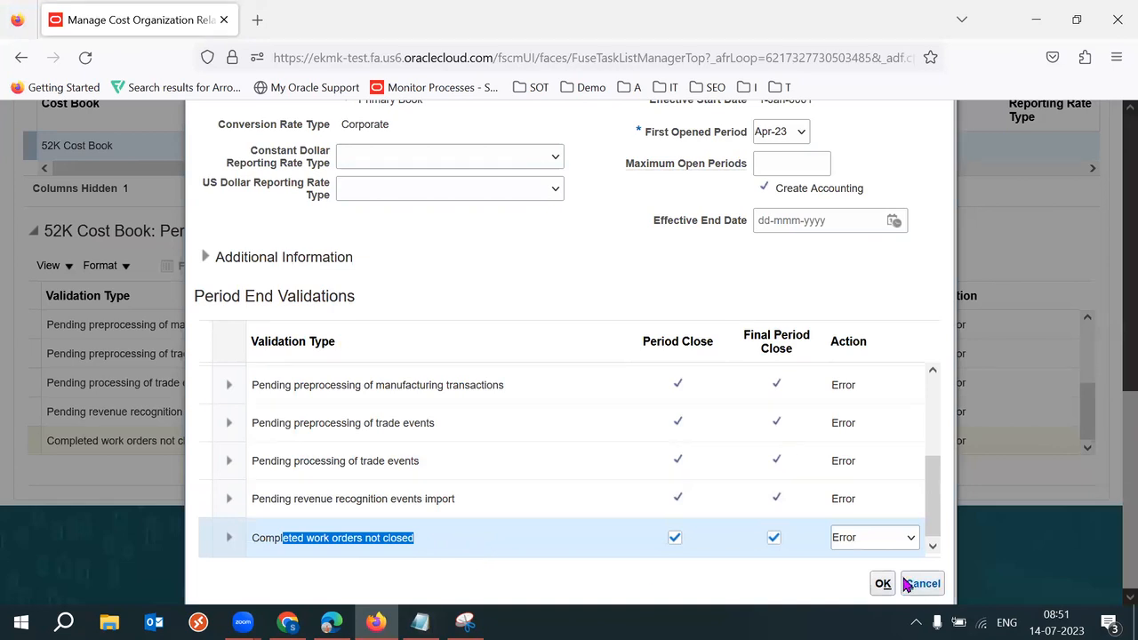
Step: Set 'Completed work orders not closed' to Ignore and delete Close from the Notepad status line
left_click(872, 541)
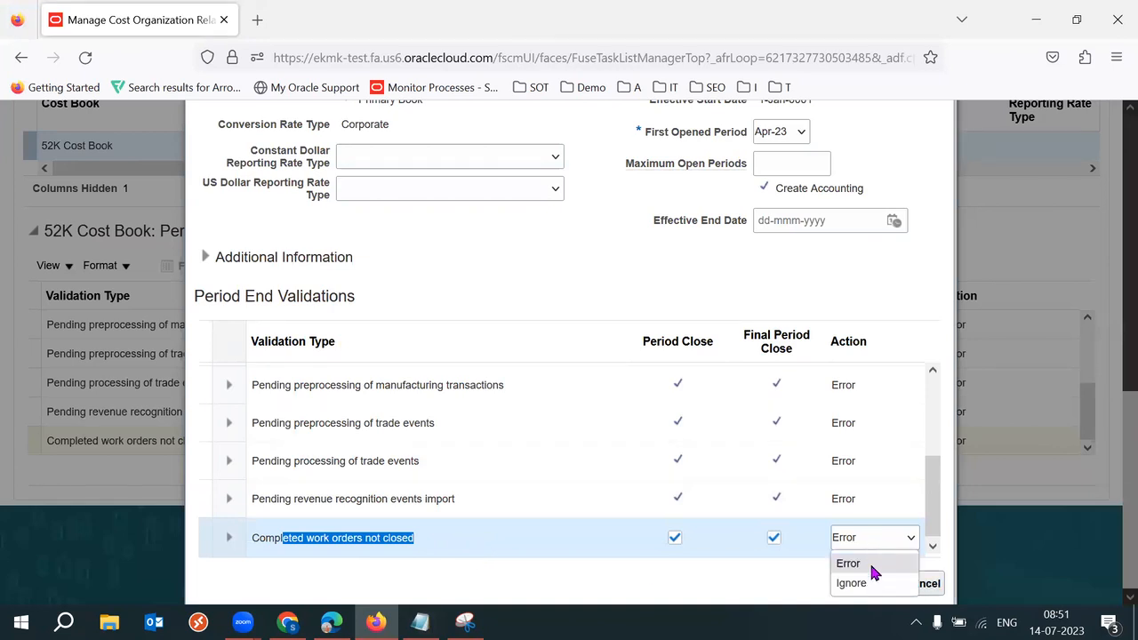
left_click(862, 582)
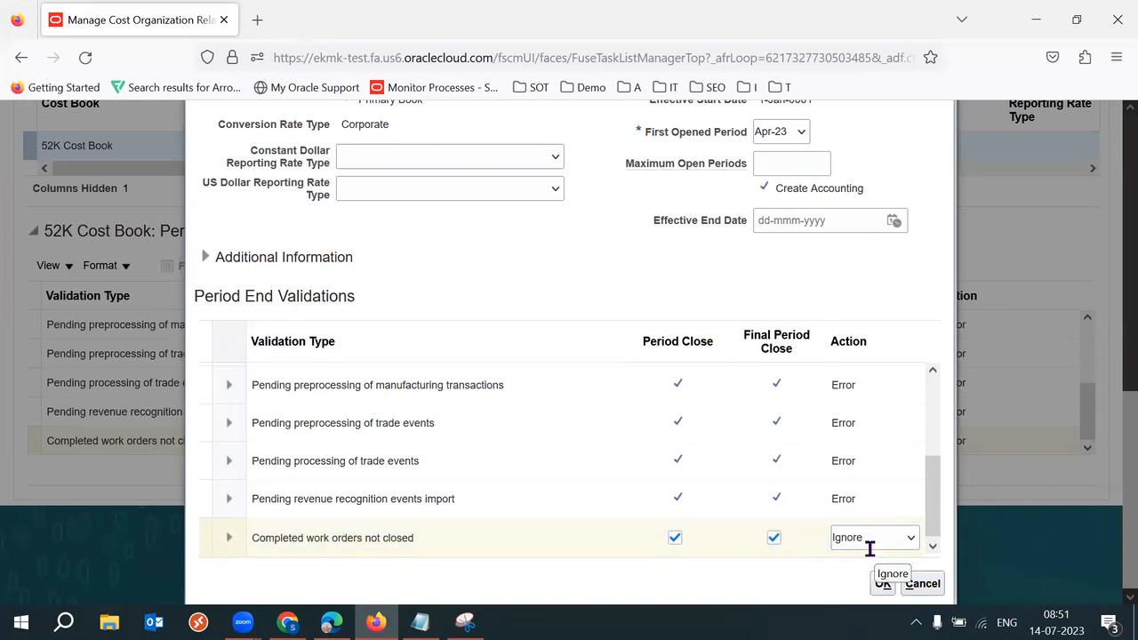
key("alt+Tab")
left_click_drag(530, 518, 651, 523)
key("BackSpace")
key("BackSpace")
key("BackSpace")
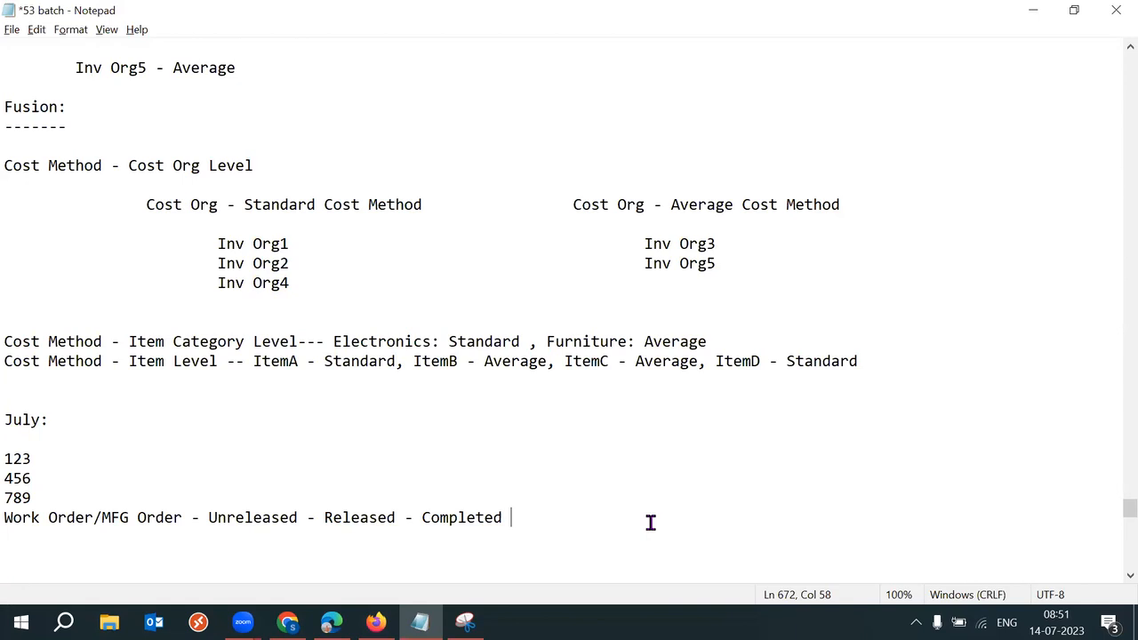
Step: Switch 'Completed work orders not closed' to Error, then back to Ignore
left_click_drag(533, 517, 419, 518)
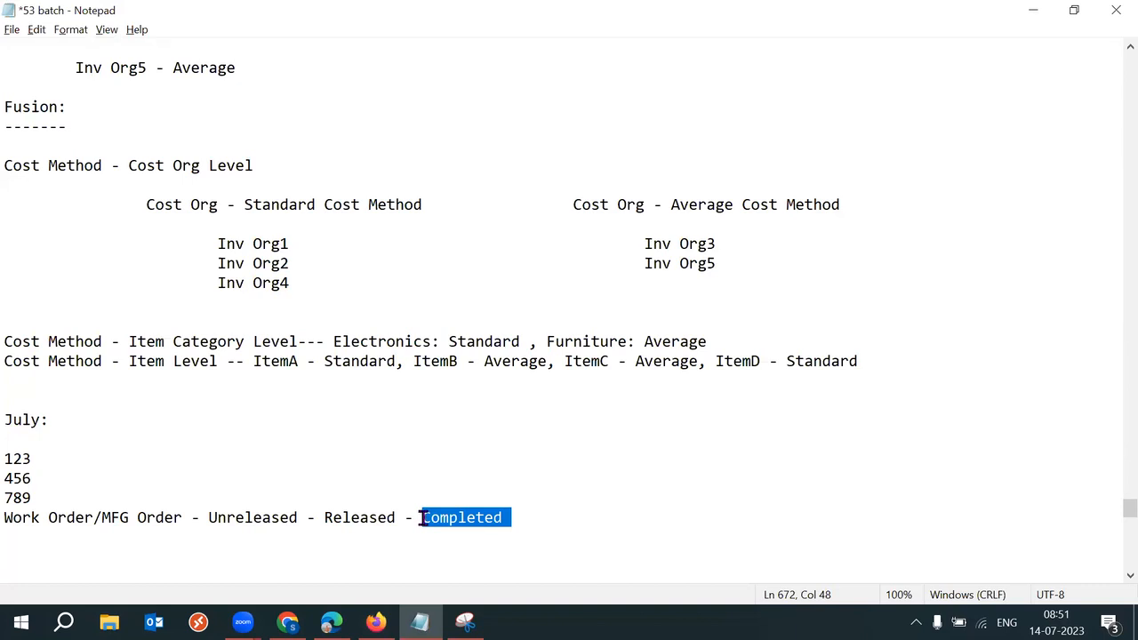
left_click_drag(52, 420, 11, 421)
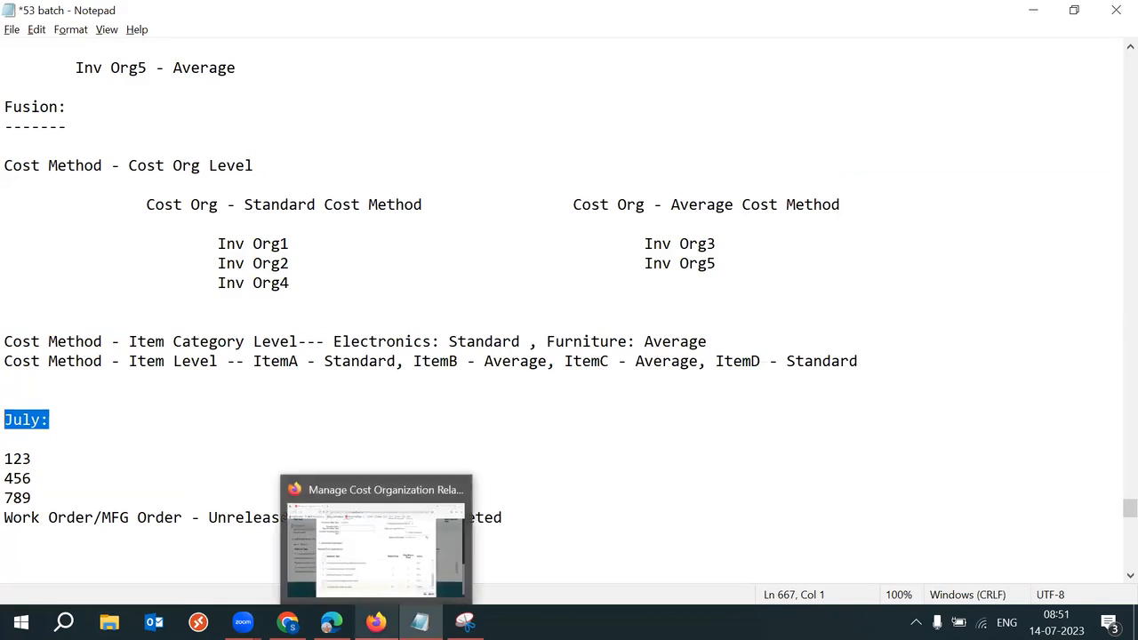
left_click(377, 622)
left_click(869, 538)
left_click(855, 568)
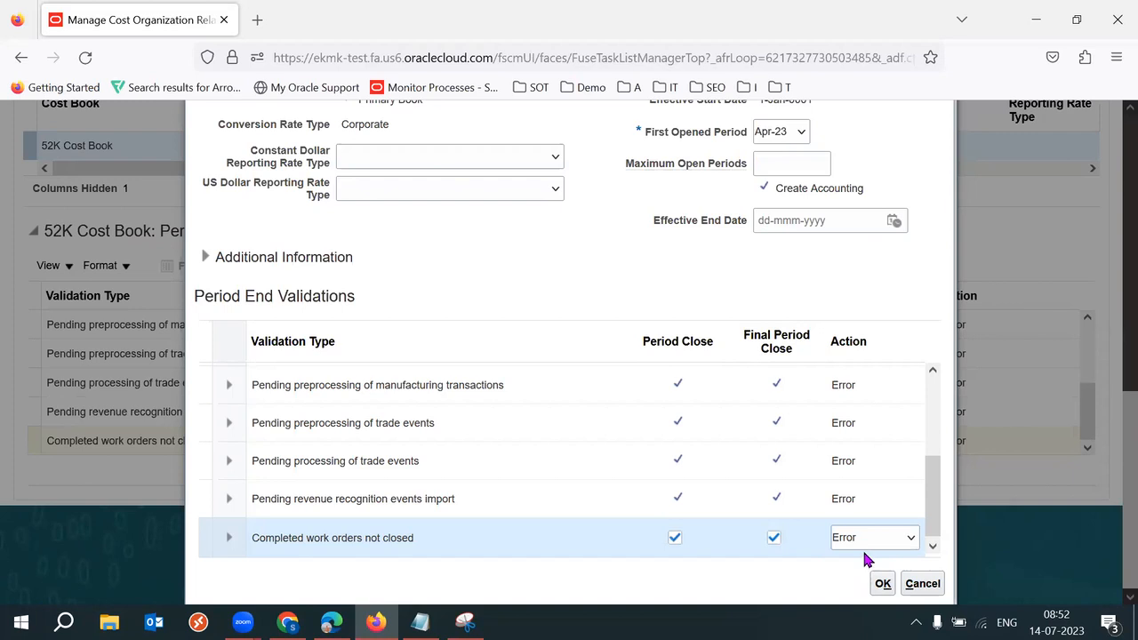
left_click(867, 544)
left_click(856, 585)
Step: Select '- Completed' at the end of the Notepad work order line, then scroll the validations list
left_click(420, 622)
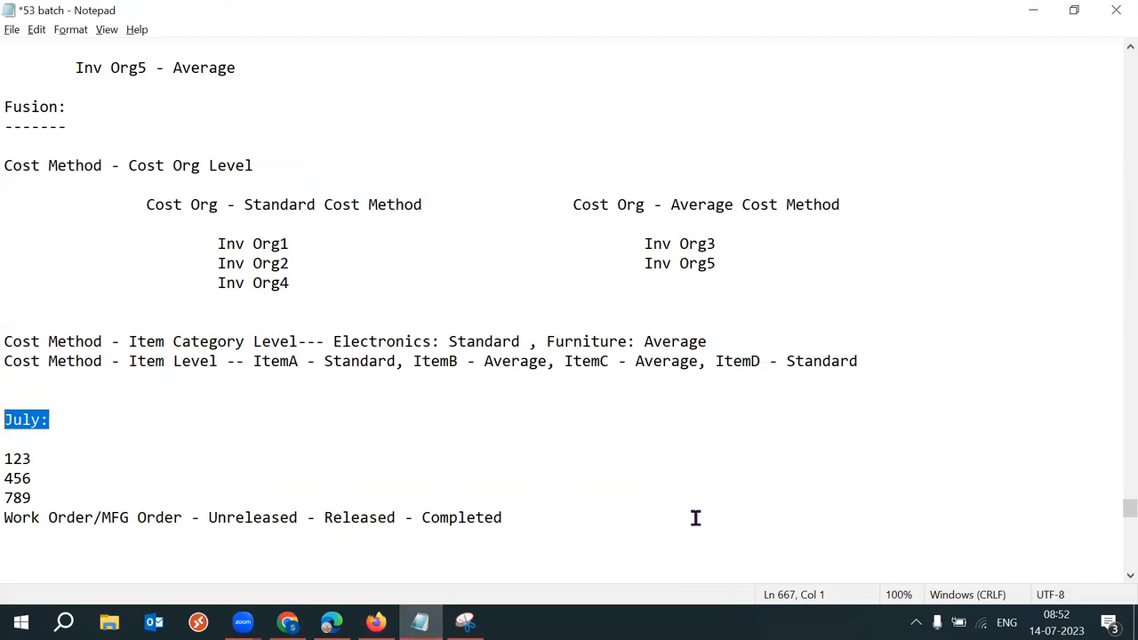
left_click(541, 521)
key("ctrl+shift+Left")
key("ctrl+shift+Left")
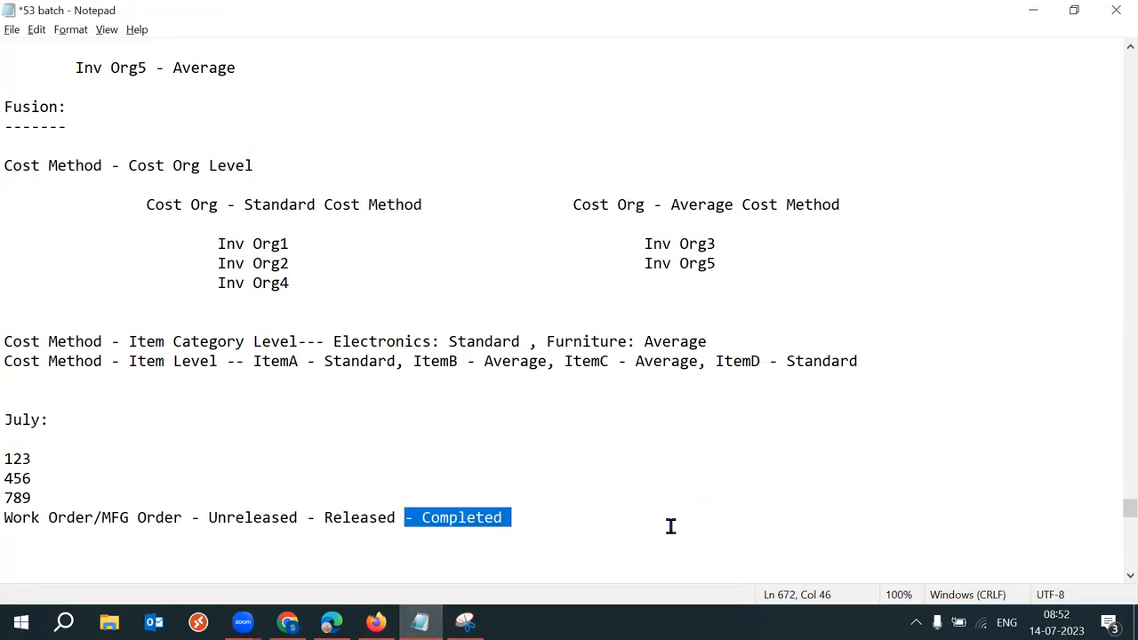
left_click(376, 622)
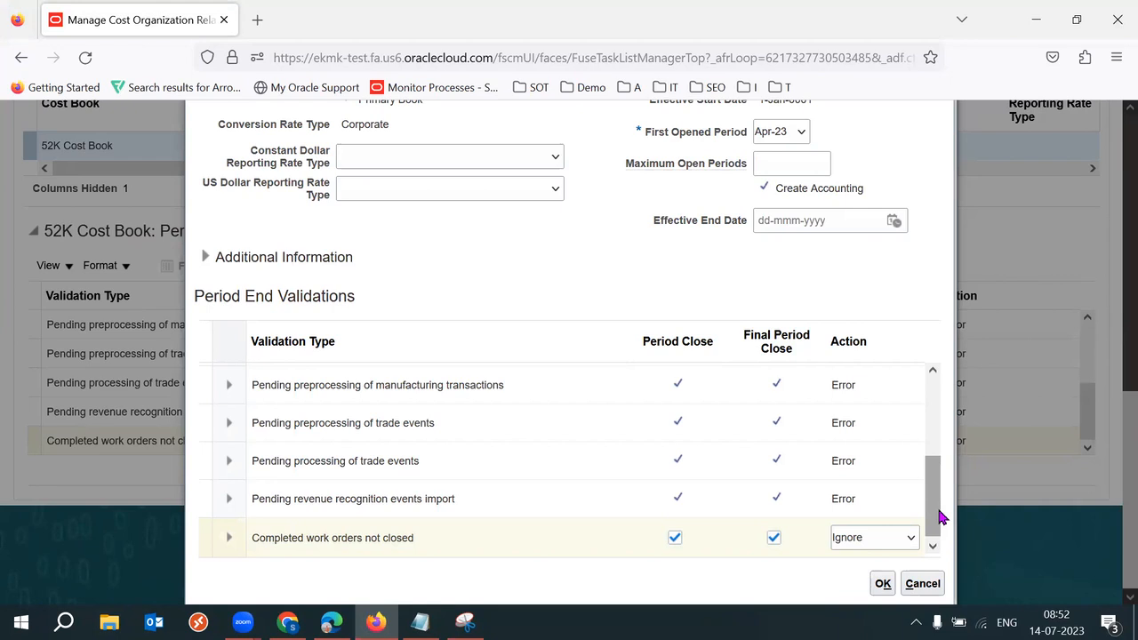
left_click_drag(941, 517, 940, 433)
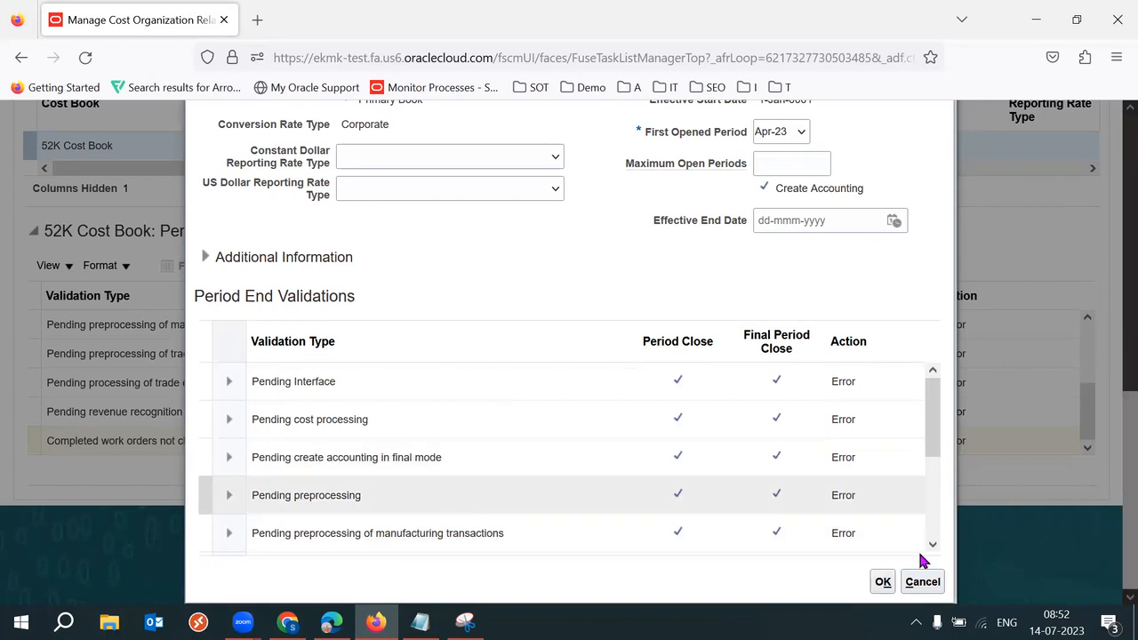
left_click_drag(929, 418, 945, 546)
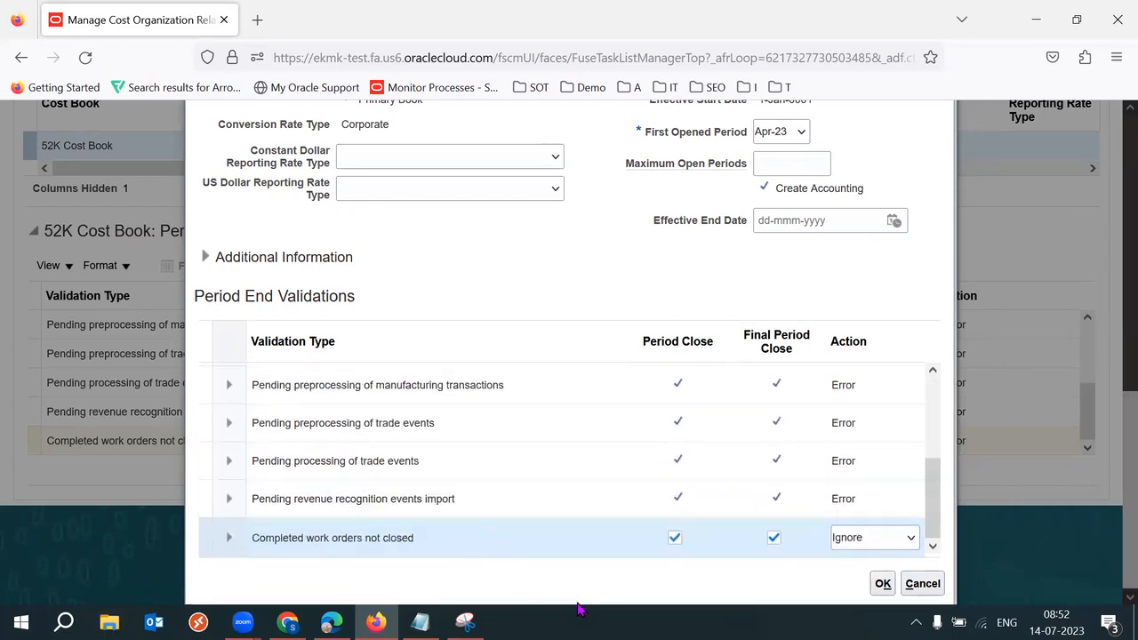
Step: Highlight the July heading, the 123, 456 and 789 lines, and the Completed stage in the notes
left_click(420, 623)
double_click(13, 420)
left_click_drag(62, 498, 13, 447)
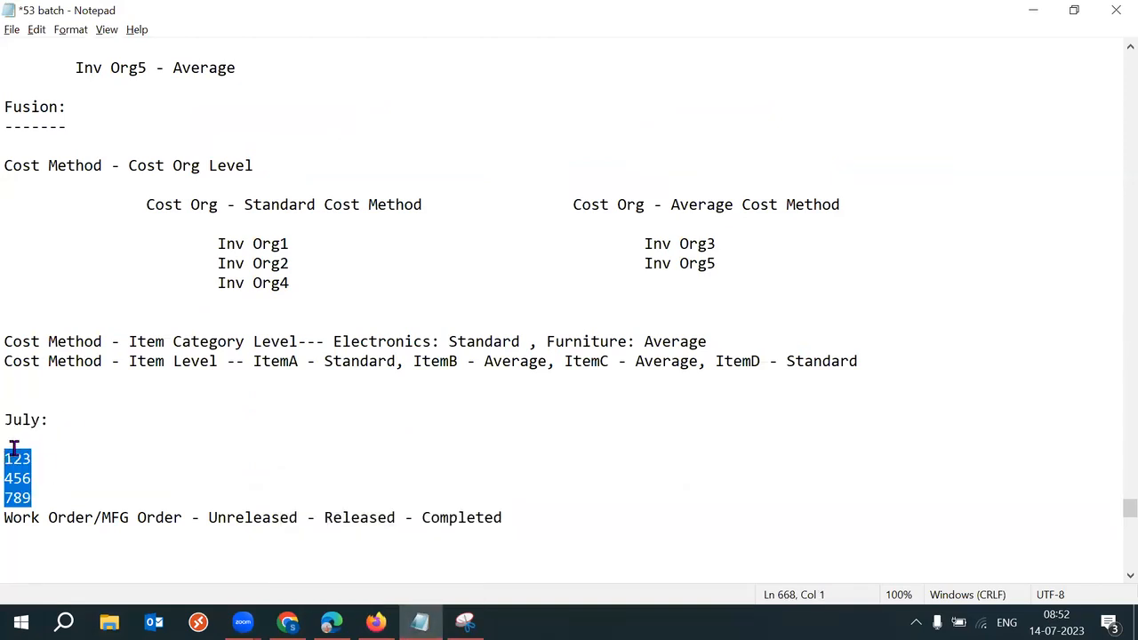
left_click_drag(414, 521, 514, 523)
left_click(514, 523)
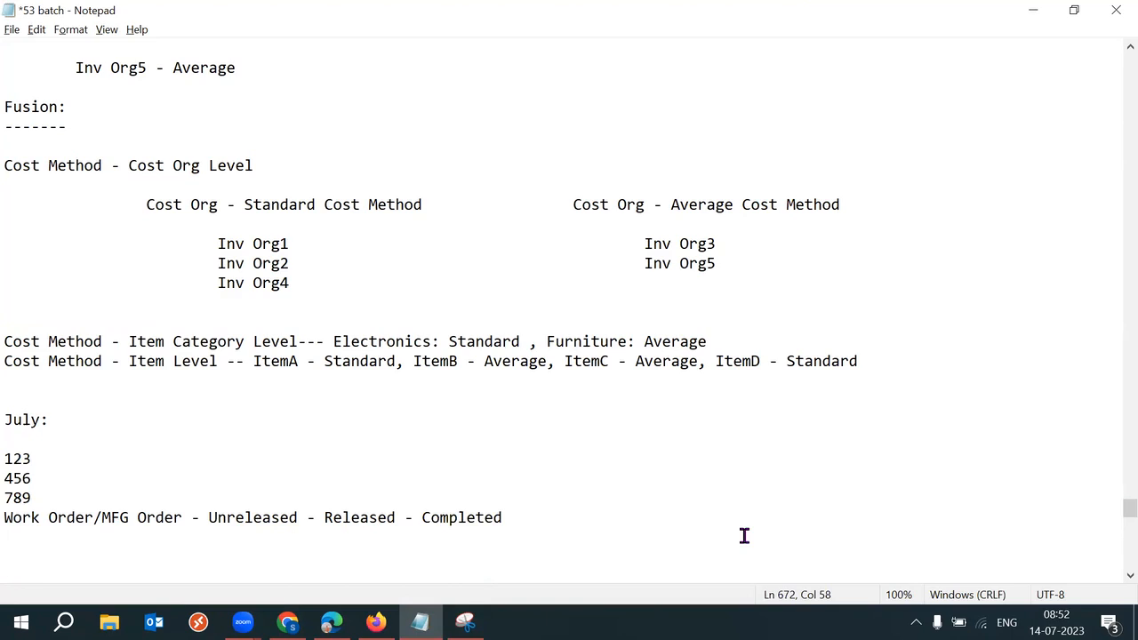
Step: Flip 'Completed work orders not closed' to Error and back to Ignore, then re-highlight the July notes
key("alt+Tab")
left_click(875, 538)
left_click(847, 561)
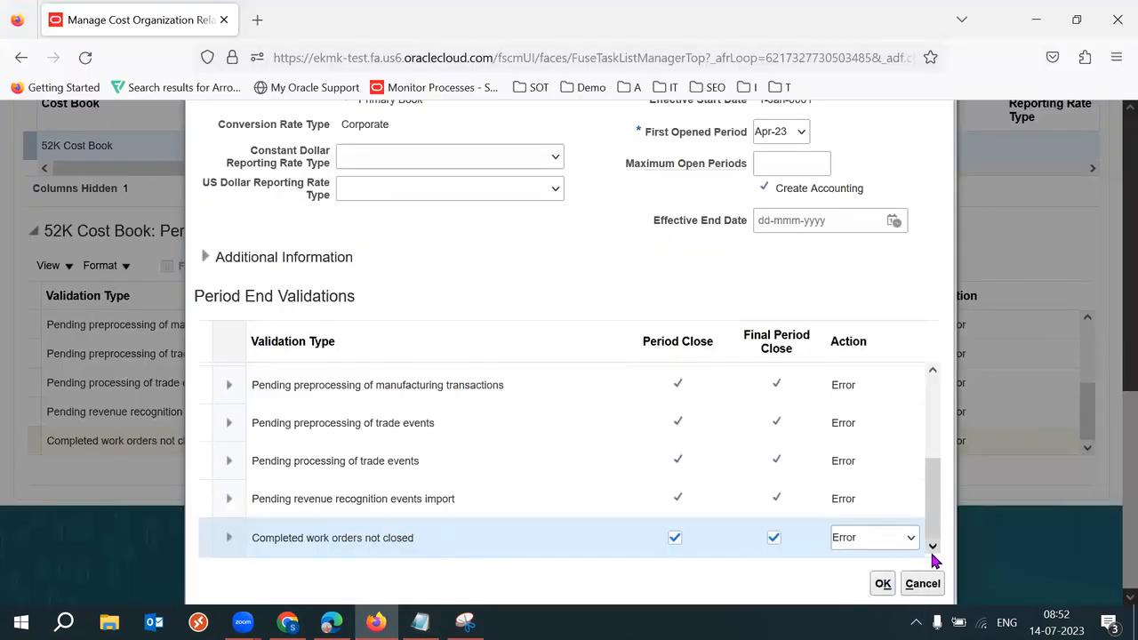
left_click(881, 544)
left_click(864, 584)
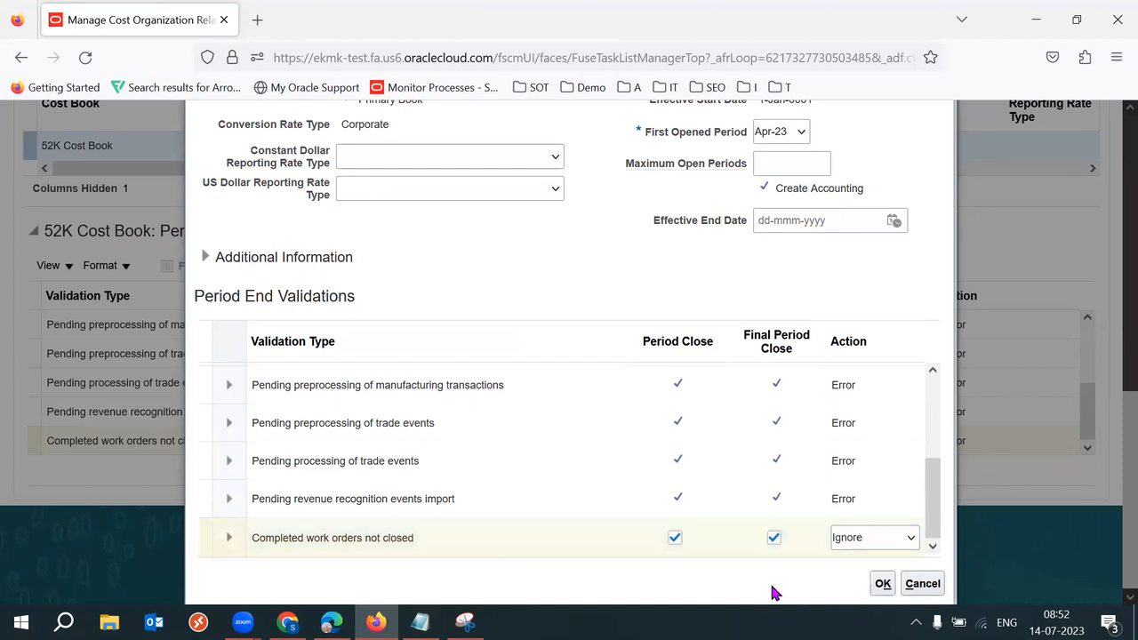
key("alt+Tab")
left_click_drag(552, 530, 7, 456)
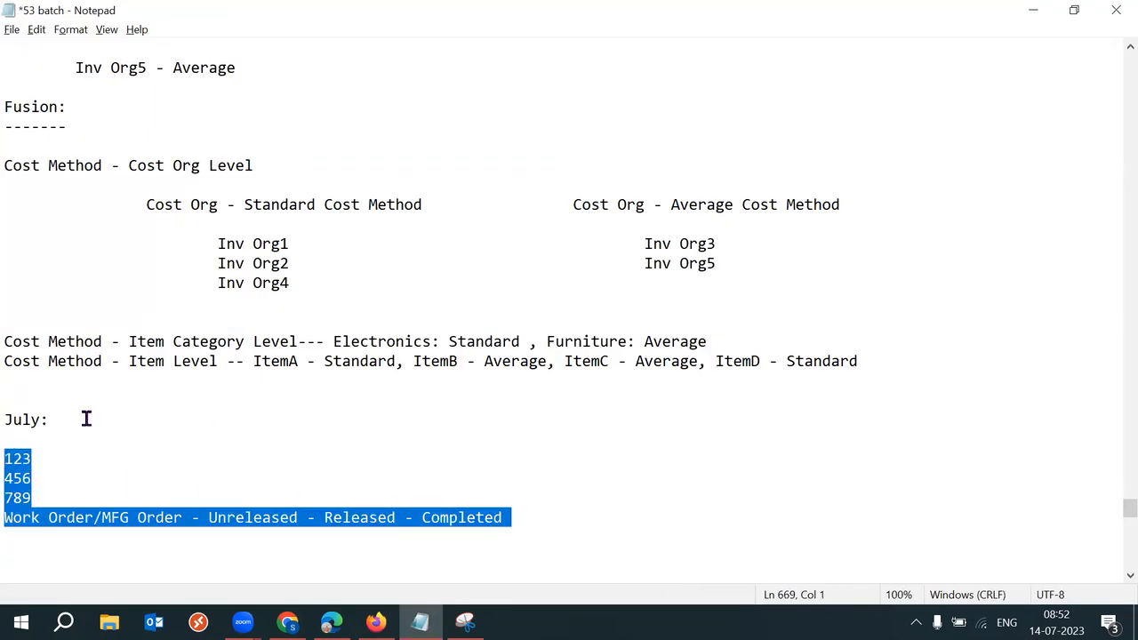
left_click_drag(83, 419, 9, 423)
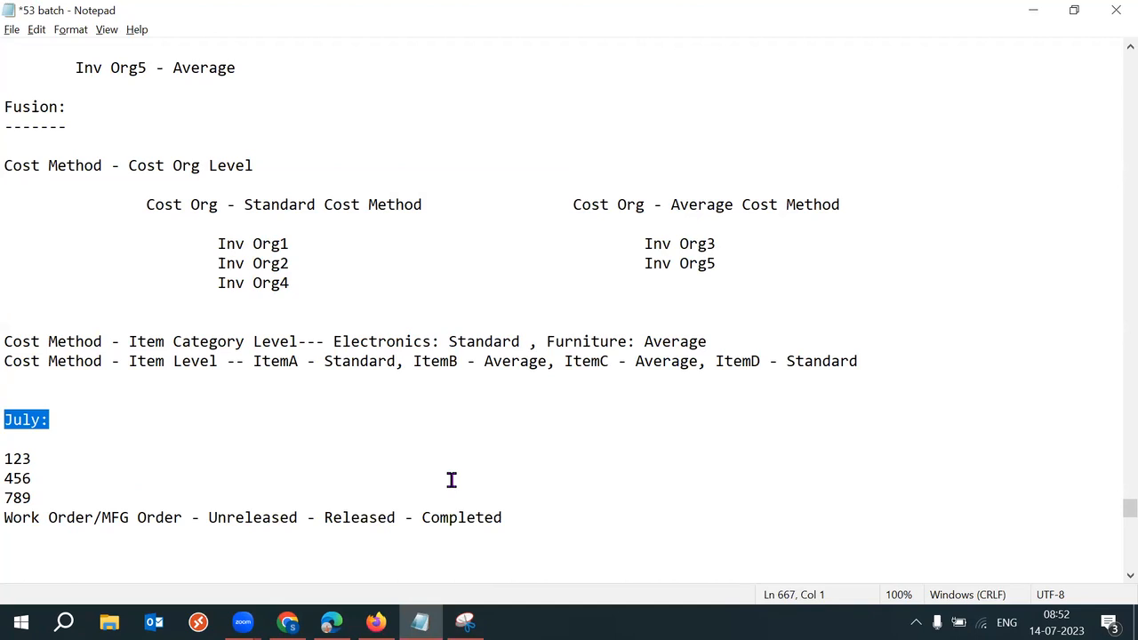
Step: Select and highlight the 'Pending create accounting in final mode' validation row
key("alt+Tab")
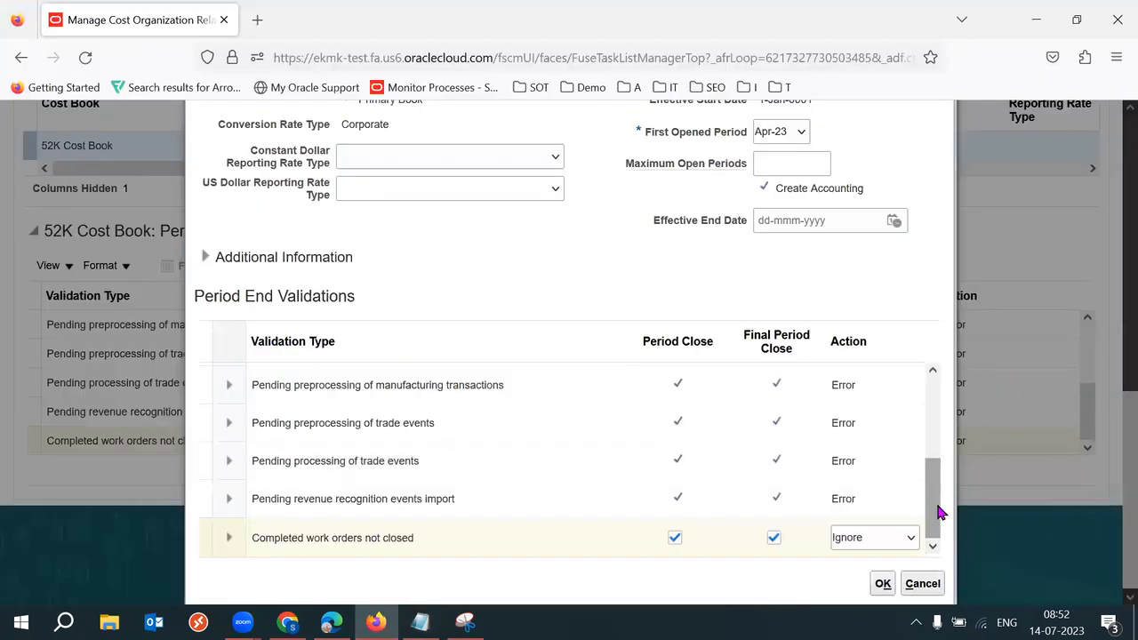
left_click_drag(934, 490, 929, 399)
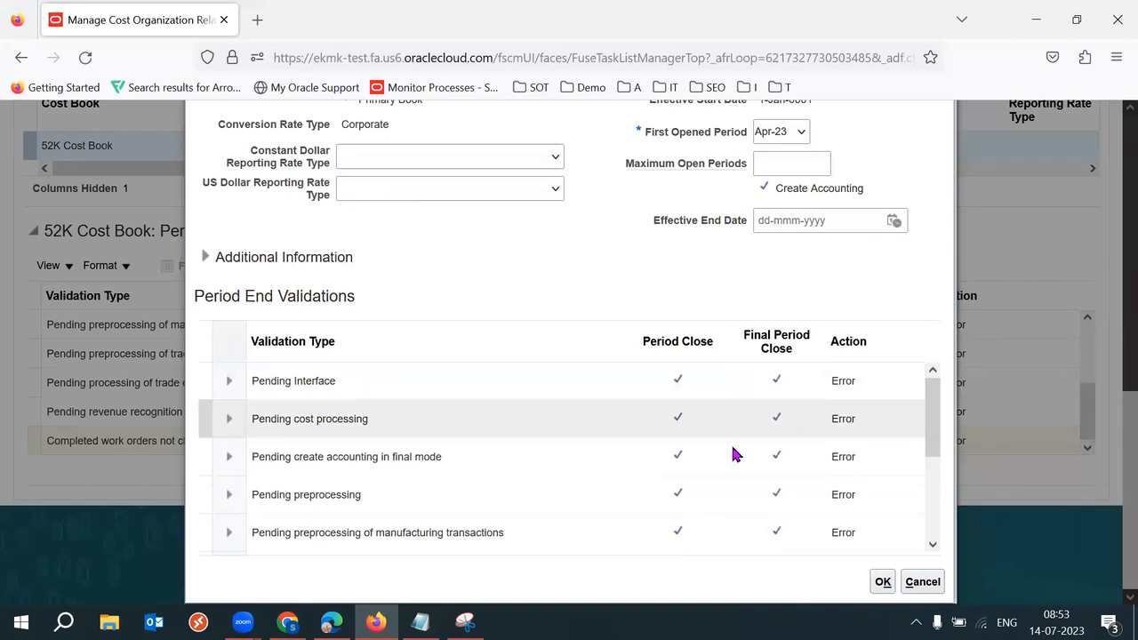
left_click(374, 458)
left_click_drag(316, 458, 461, 463)
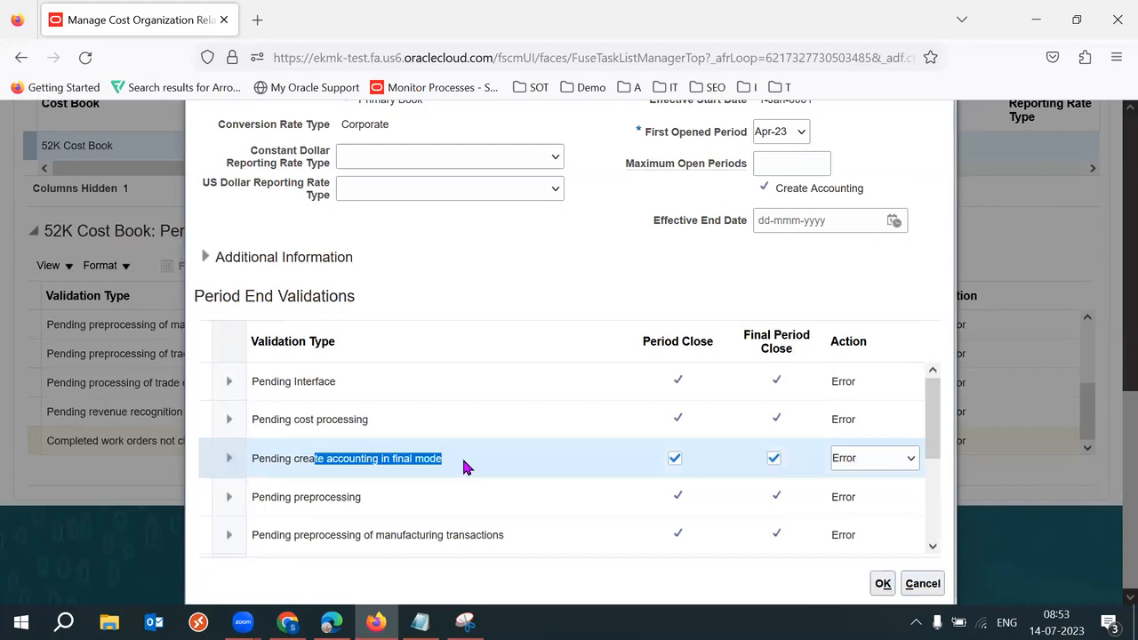
key("alt+Tab")
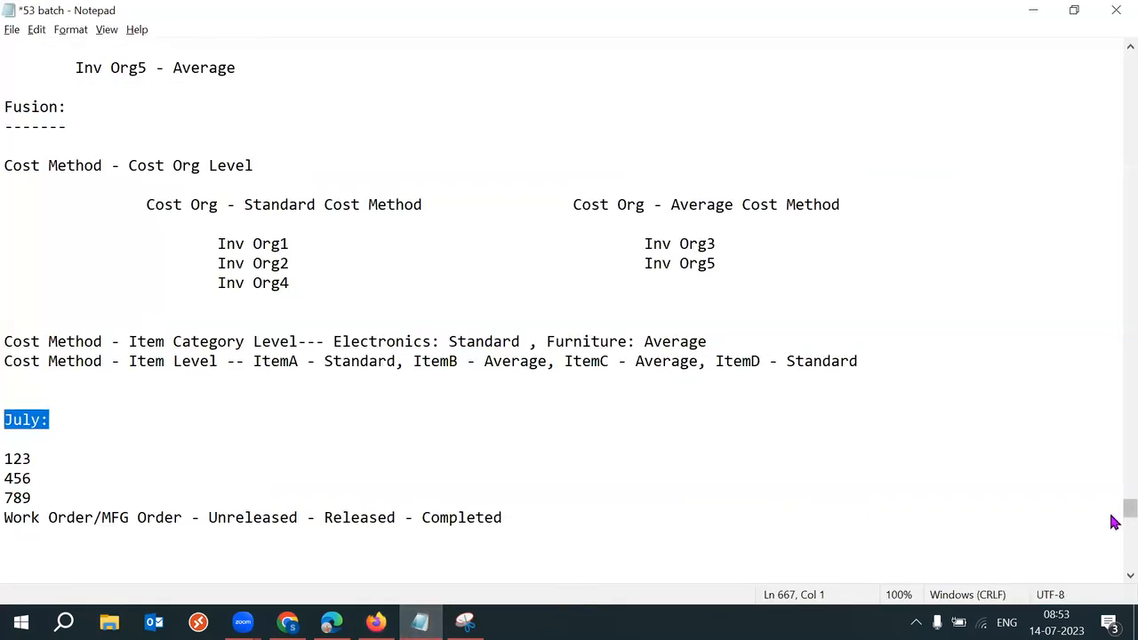
scroll(1113, 524, "down", 4)
Step: Add the line 'Any Tx (Mis Issue etc) - Costed - Post Ledger' below the work order line
left_click(558, 272)
key("Return")
key("Return")
key("Return")
type("Any Tx")
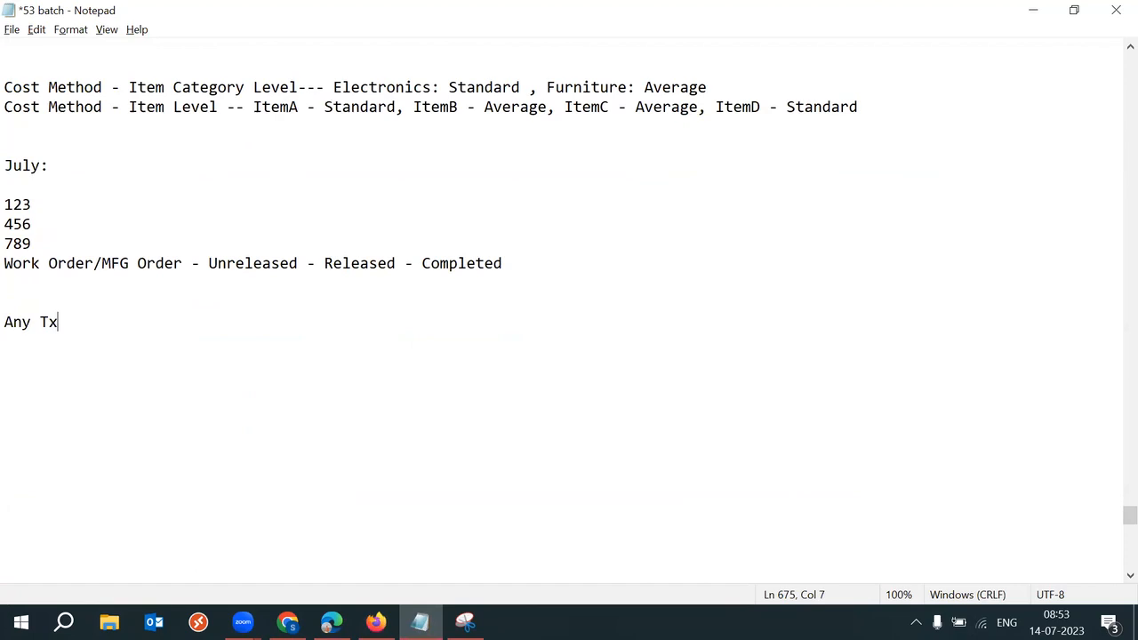
type(" (Mis Issue etv")
key("BackSpace")
type("c")
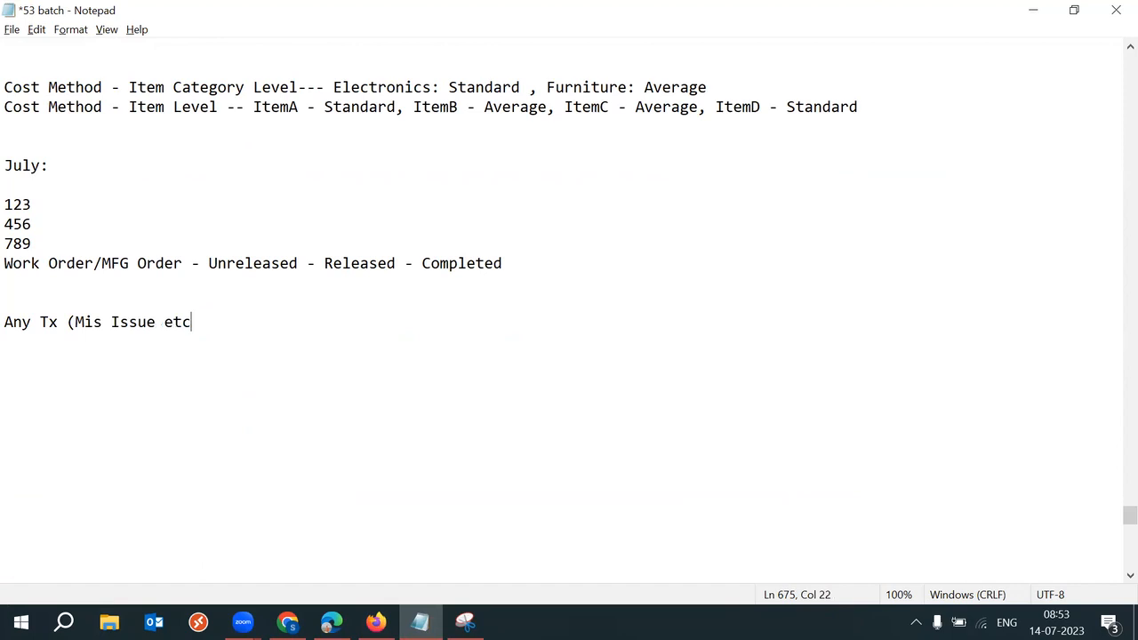
type(") - Costed")
type(" ->")
key("BackSpace")
key("BackSpace")
type("Post L")
type("edge")
type("e")
key("BackSpace")
type("r")
Step: Insert 'Program: Create Accounting -' before Post Ledger on the new line
left_click_drag(308, 323, 402, 324)
left_click(403, 323)
left_click(305, 322)
type("Create AC")
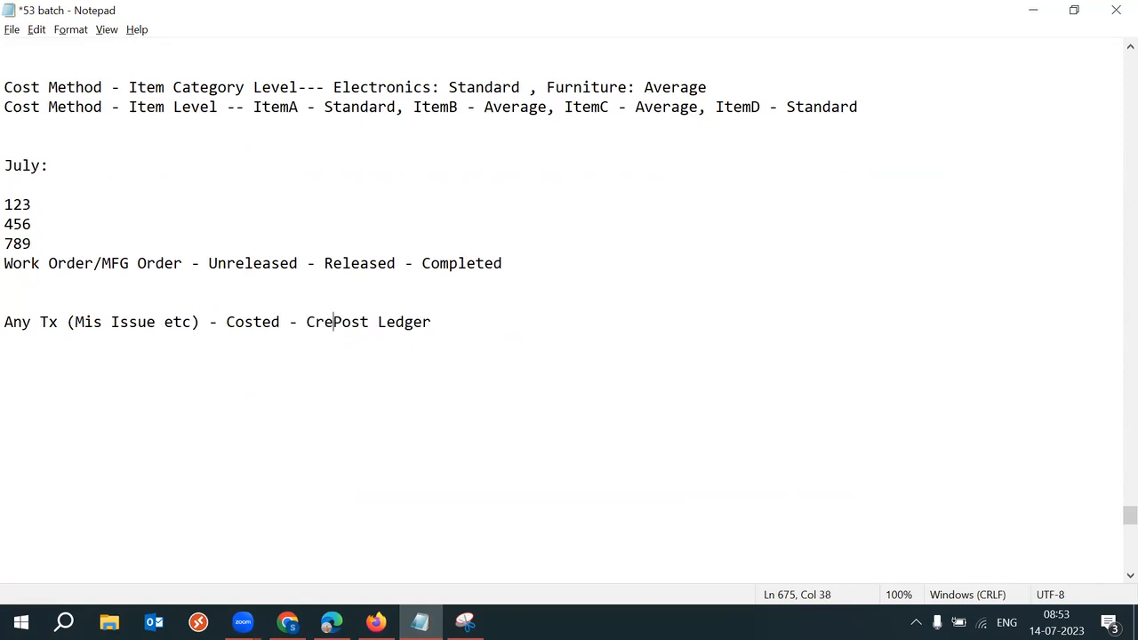
type("c")
key("BackSpace")
type("Cclu")
key("BackSpace")
key("BackSpace")
key("BackSpace")
key("BackSpace")
type("counting")
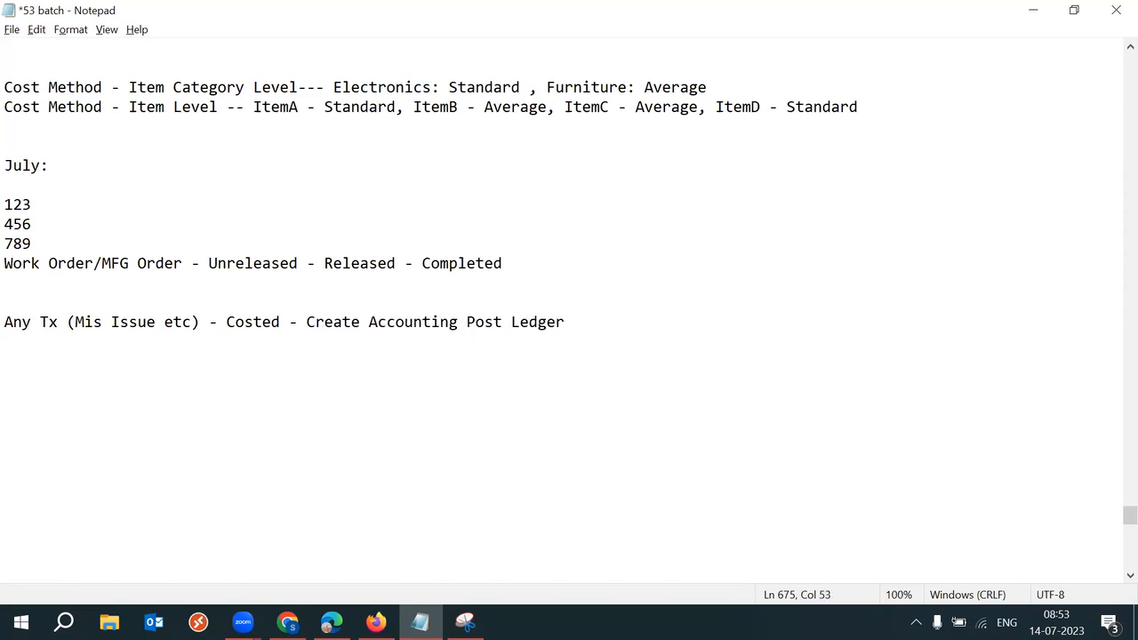
left_click(307, 320)
type("Program:")
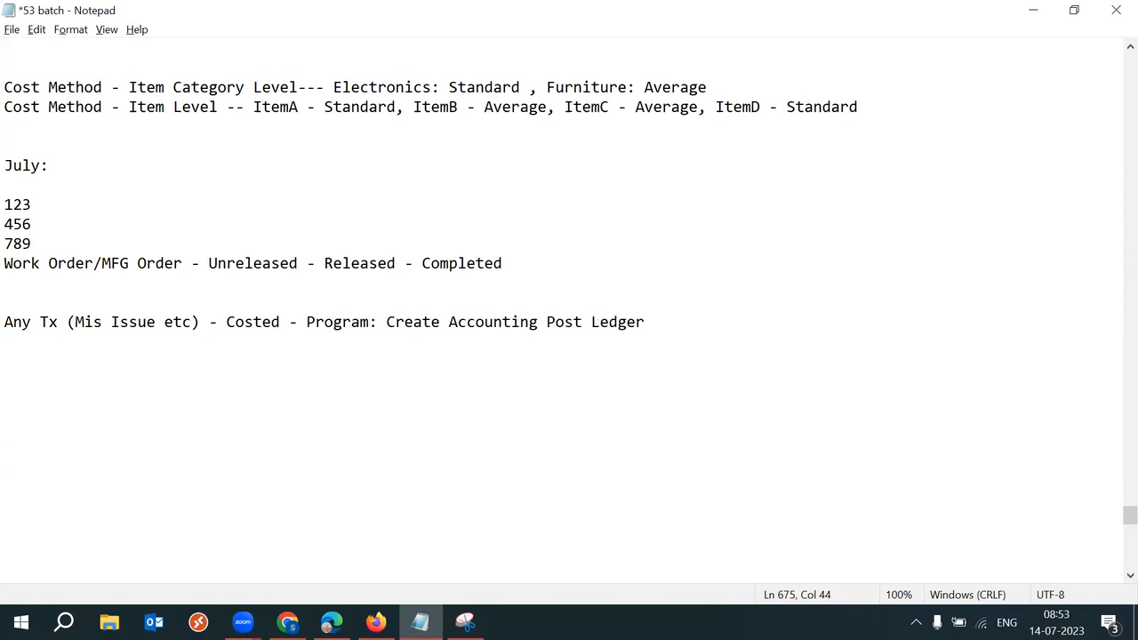
left_click_drag(545, 324, 654, 324)
type("-")
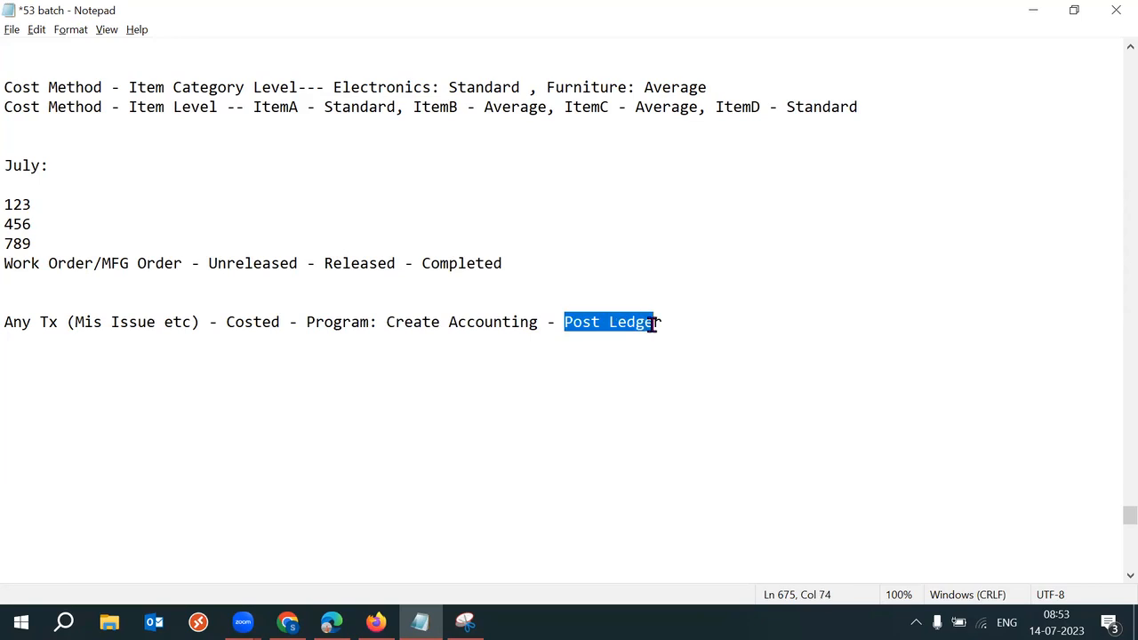
left_click_drag(536, 324, 300, 325)
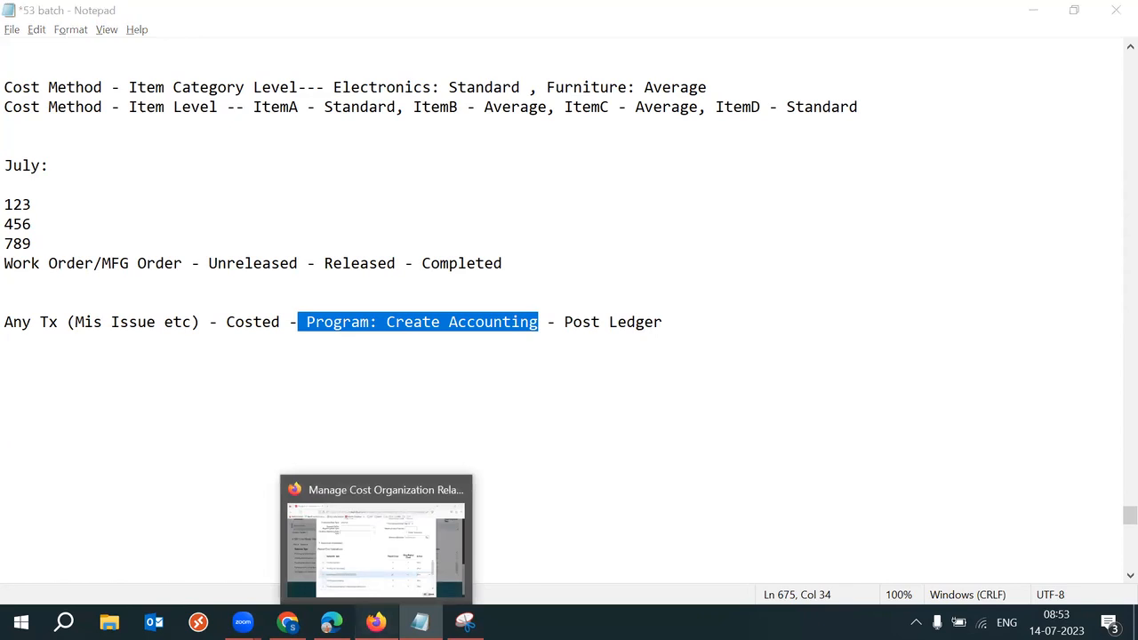
Step: Set 'Pending create accounting in final mode' to Ignore
left_click(376, 622)
triple_click(429, 460)
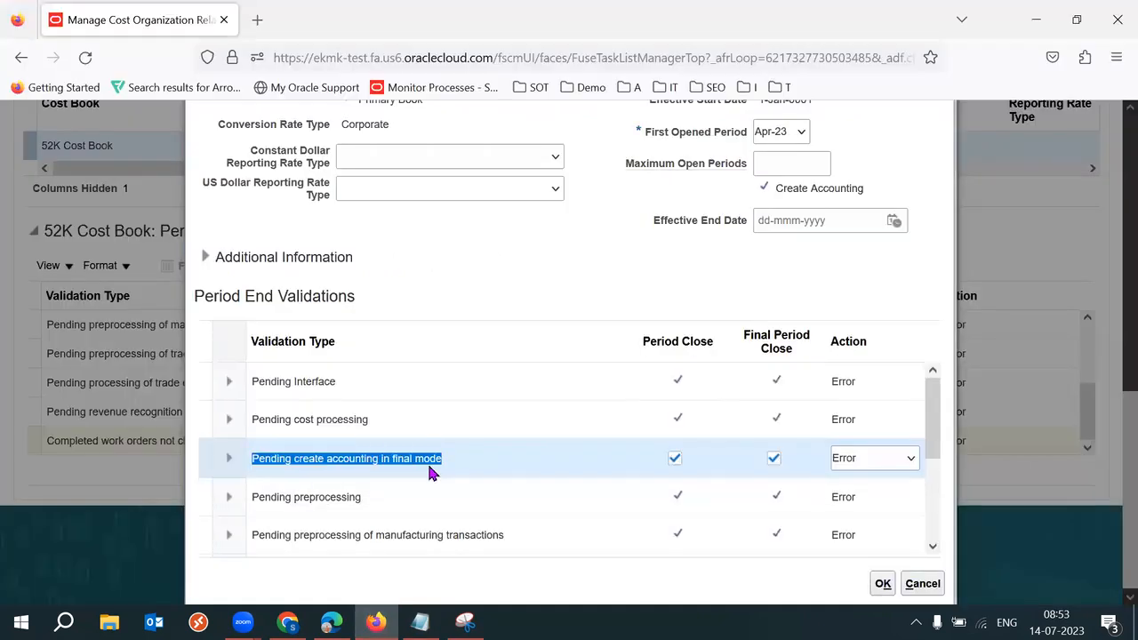
double_click(429, 467)
left_click_drag(297, 460, 402, 460)
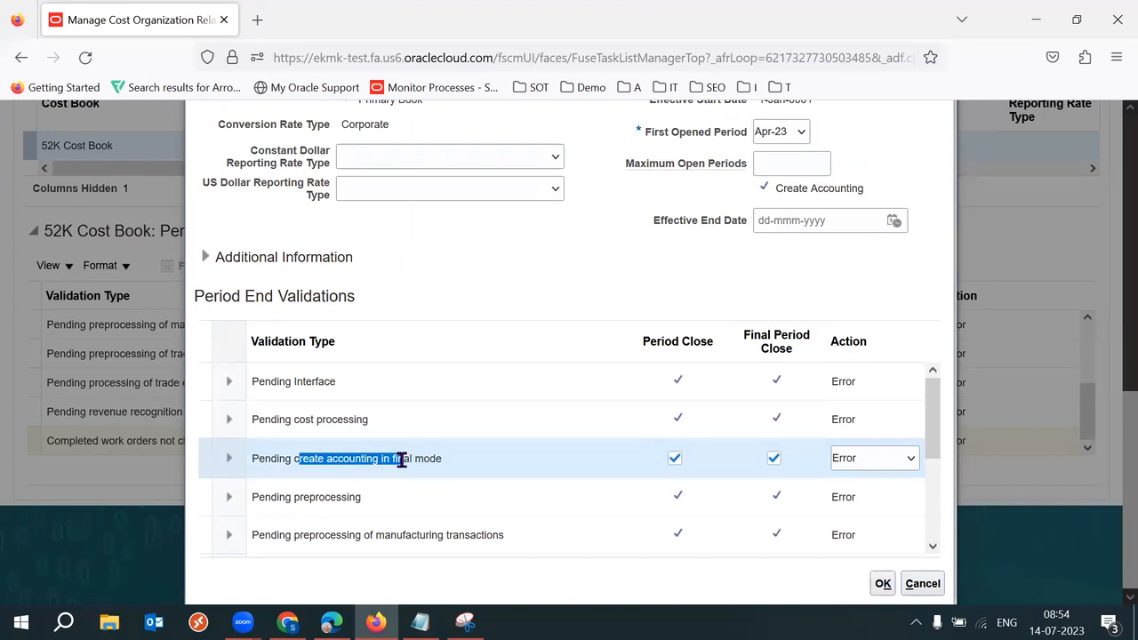
left_click(906, 459)
left_click(859, 503)
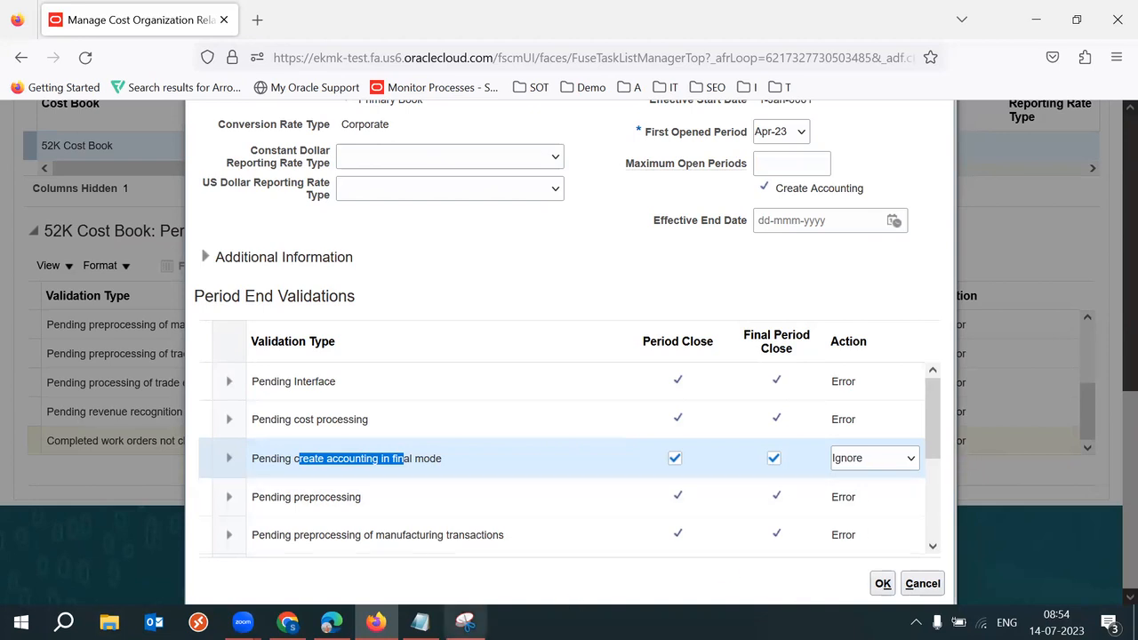
Step: Highlight '- Post Ledger' in the notes, then change 'Pending create accounting in final mode' to Error
left_click(419, 622)
left_click(635, 338)
left_click_drag(547, 322, 310, 324)
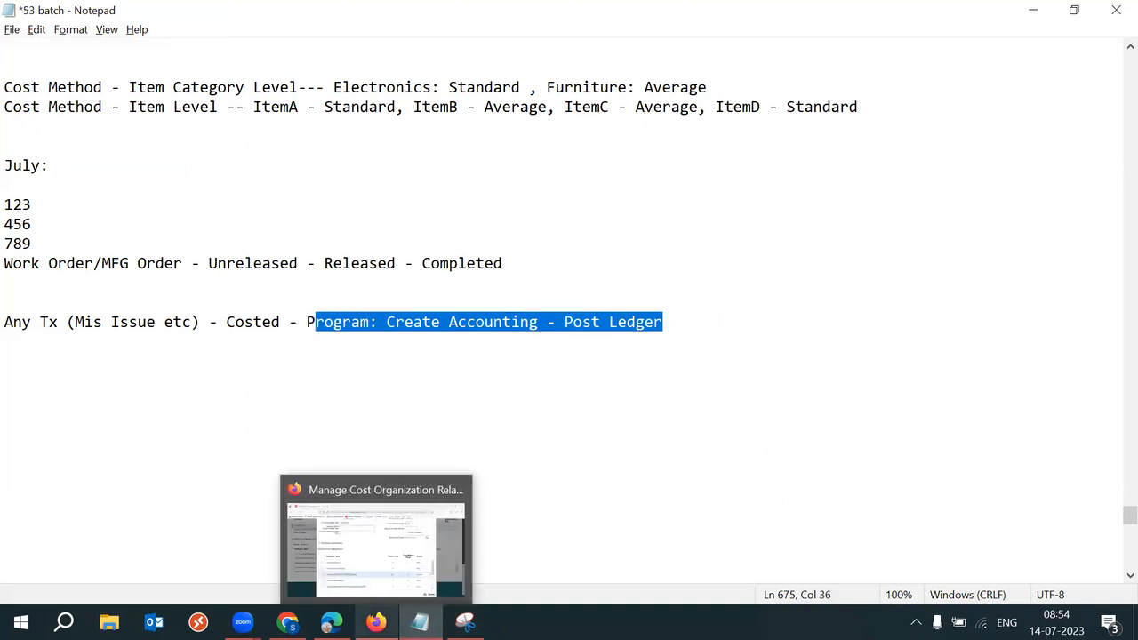
left_click(376, 621)
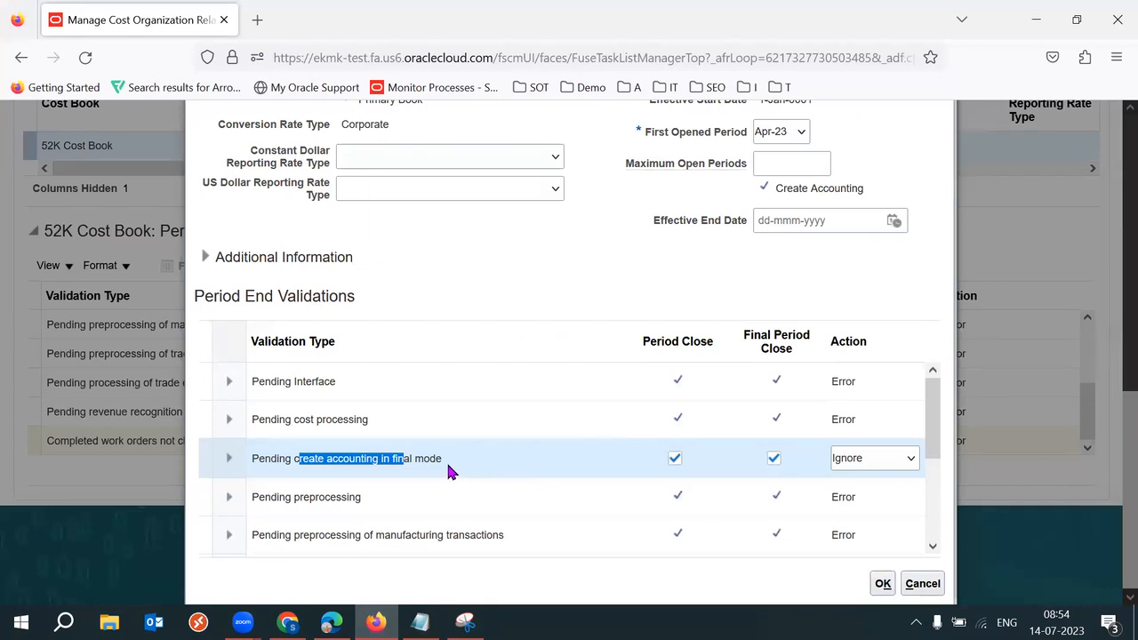
left_click(501, 472)
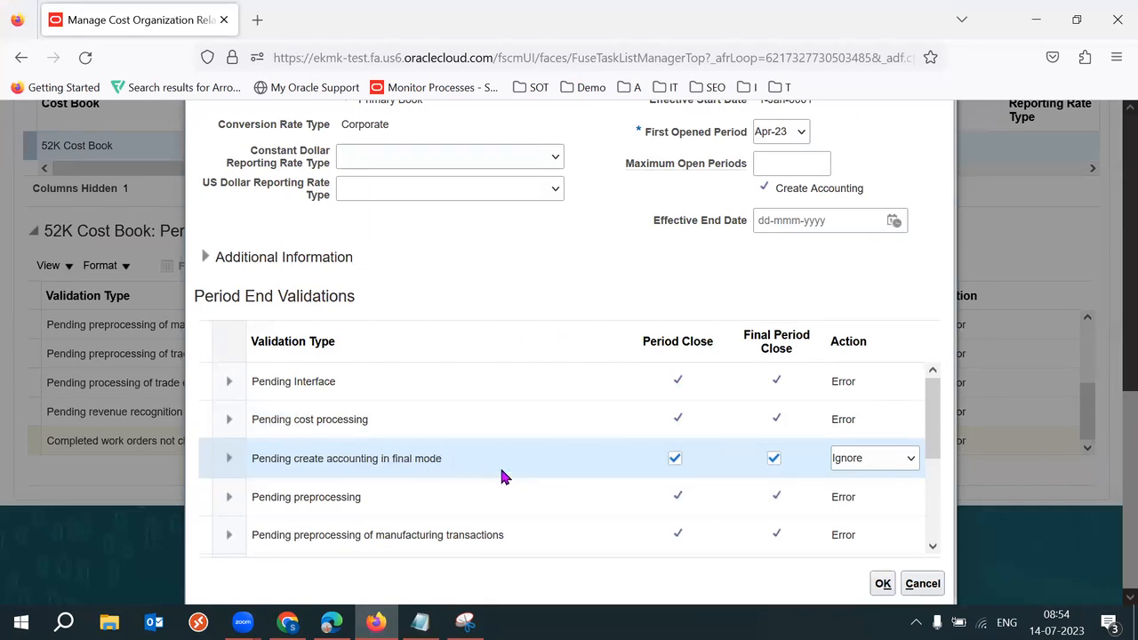
left_click_drag(346, 460, 446, 464)
left_click(358, 471)
triple_click(359, 475)
left_click(451, 470)
left_click_drag(343, 460, 437, 472)
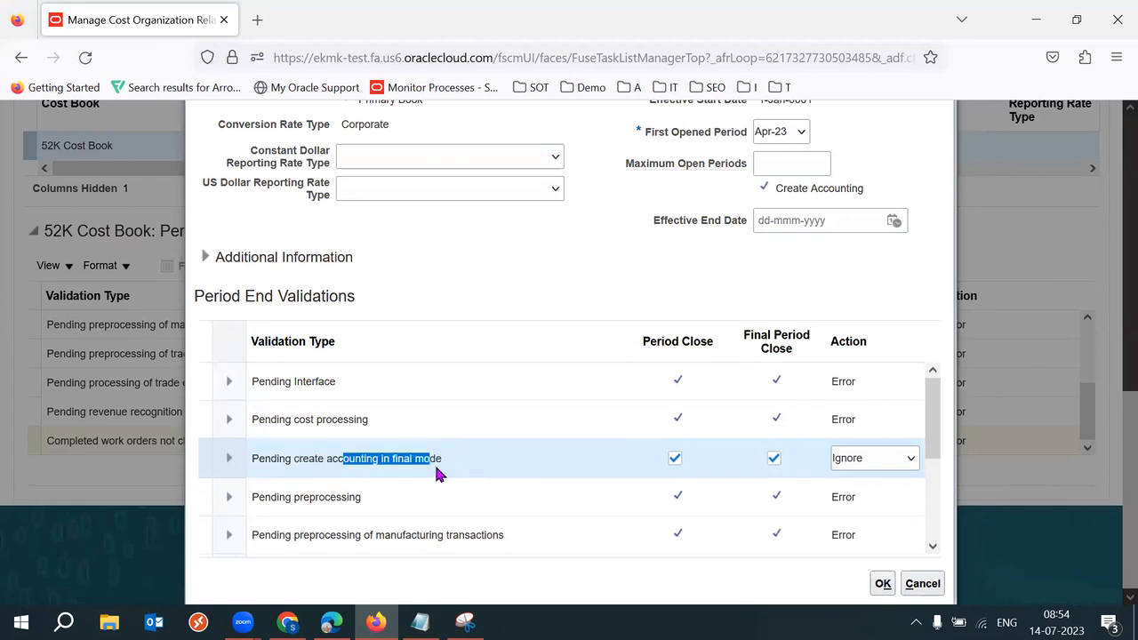
left_click(893, 468)
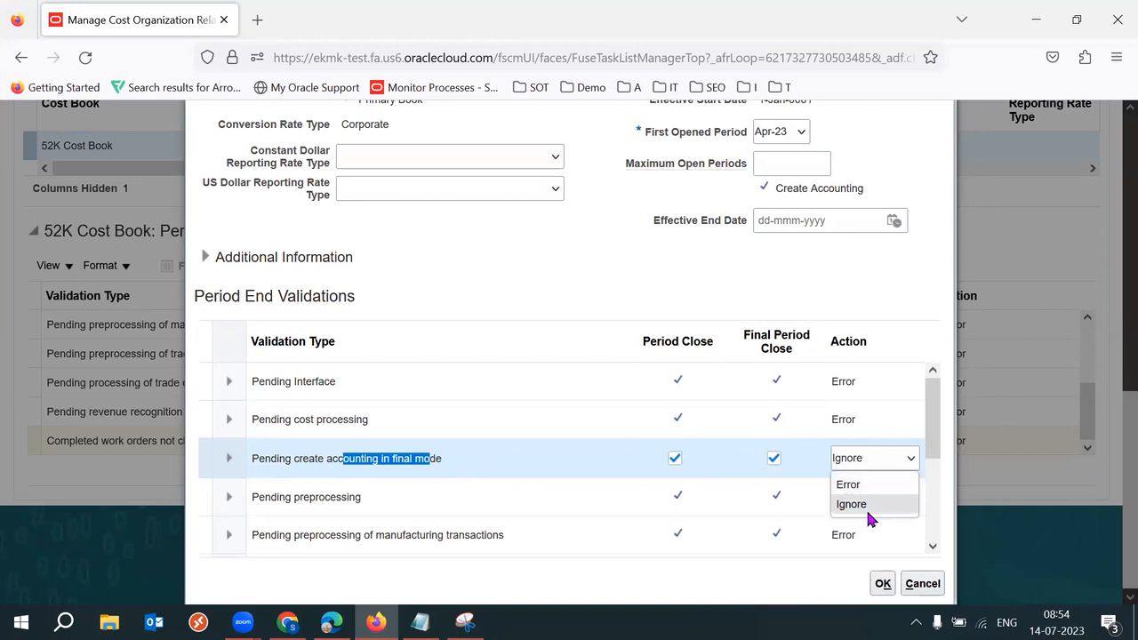
left_click(864, 490)
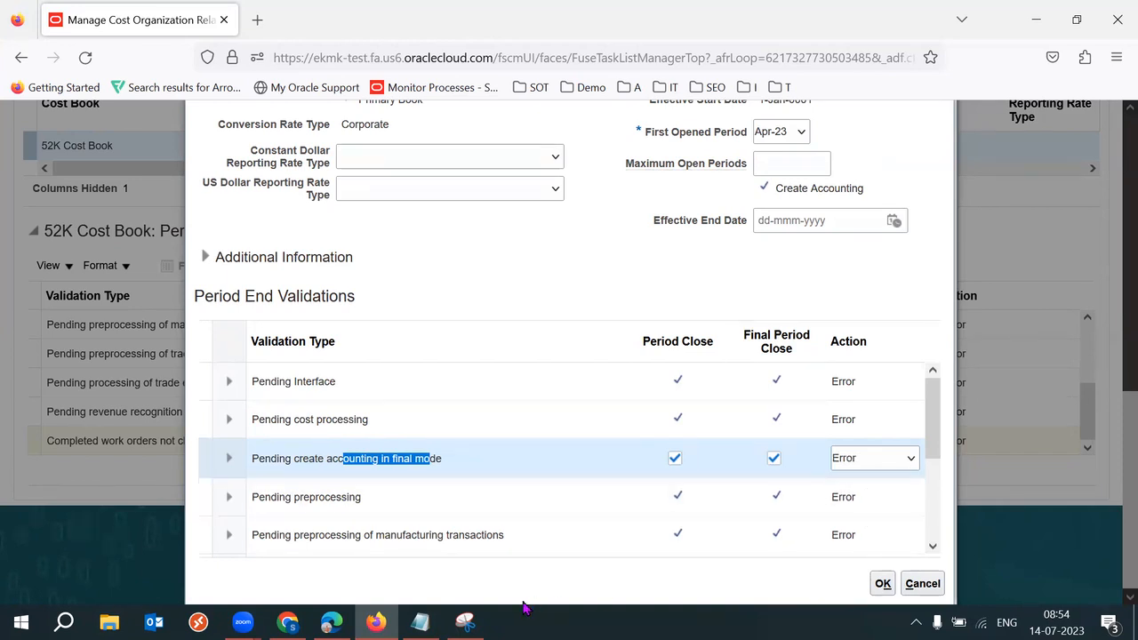
Step: Highlight 'Create Accounting - Post Ledger' in the Notepad notes
left_click(420, 623)
left_click(592, 368)
left_click_drag(565, 322, 683, 322)
left_click_drag(382, 327, 537, 380)
left_click(536, 380)
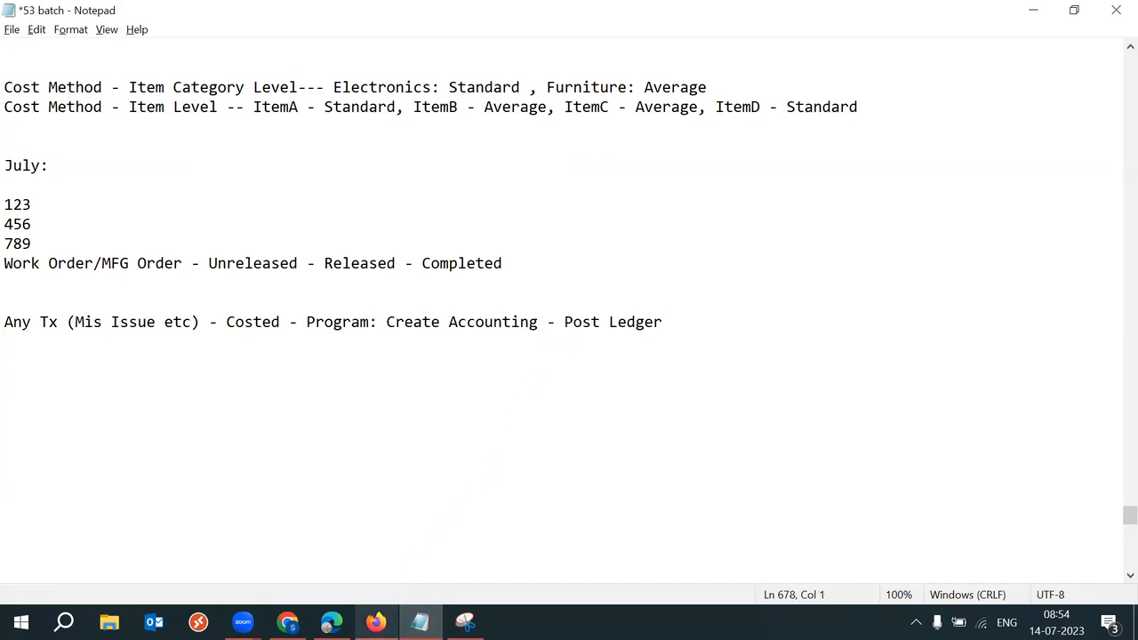
left_click(376, 623)
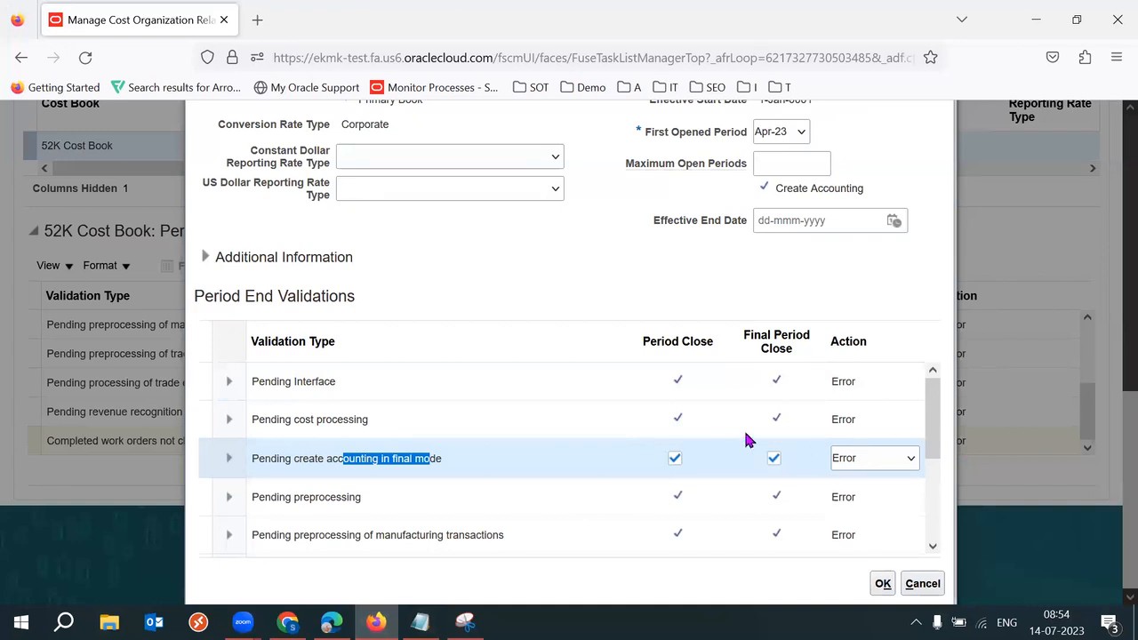
left_click(554, 381)
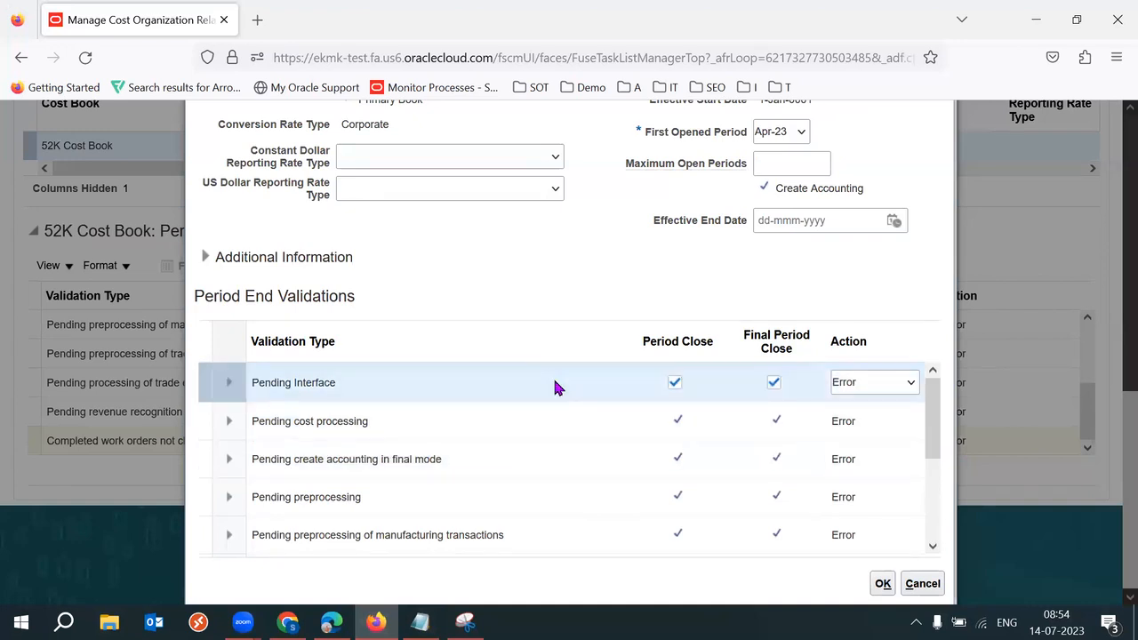
triple_click(311, 383)
triple_click(310, 383)
left_click(499, 274)
triple_click(290, 398)
left_click(543, 259)
key("alt+Tab")
left_click_drag(200, 322, 71, 322)
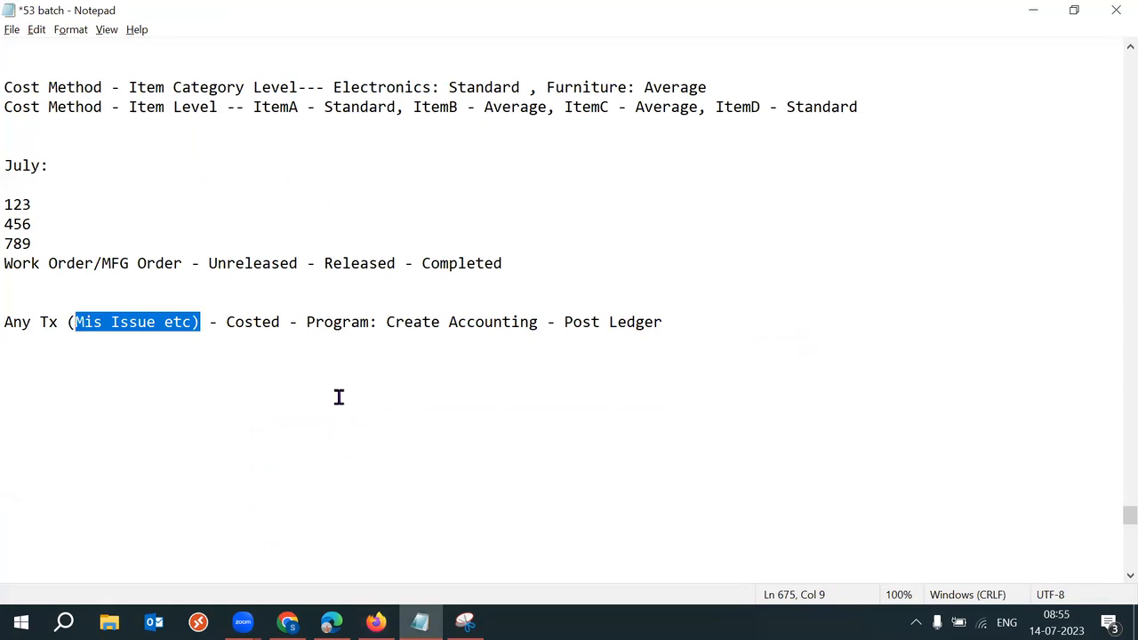
left_click(162, 336)
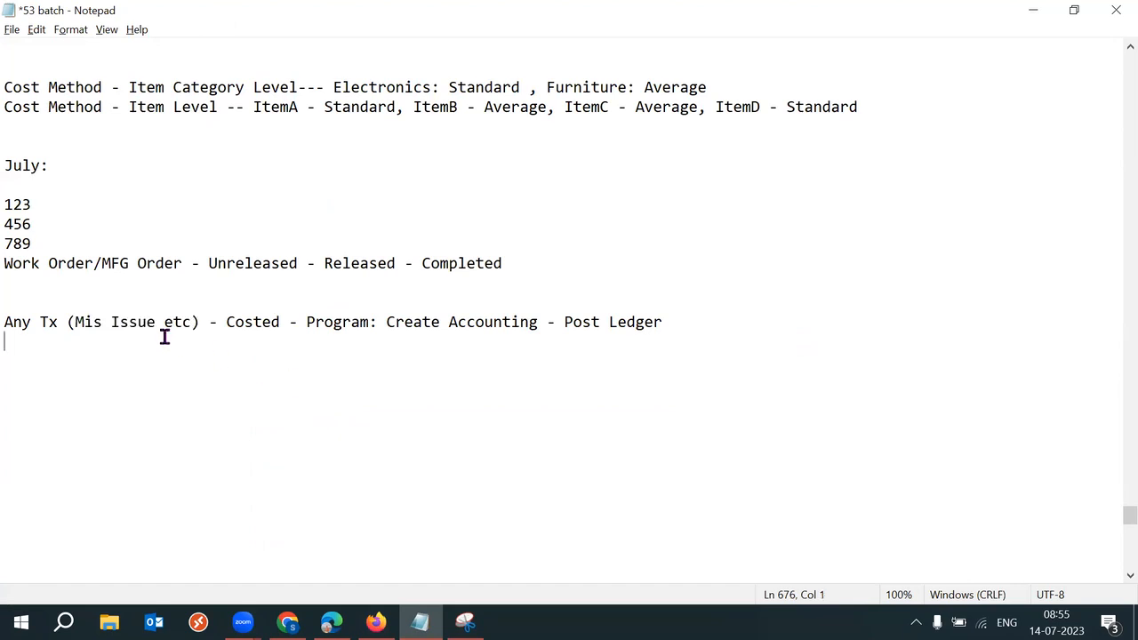
left_click_drag(163, 326, 74, 323)
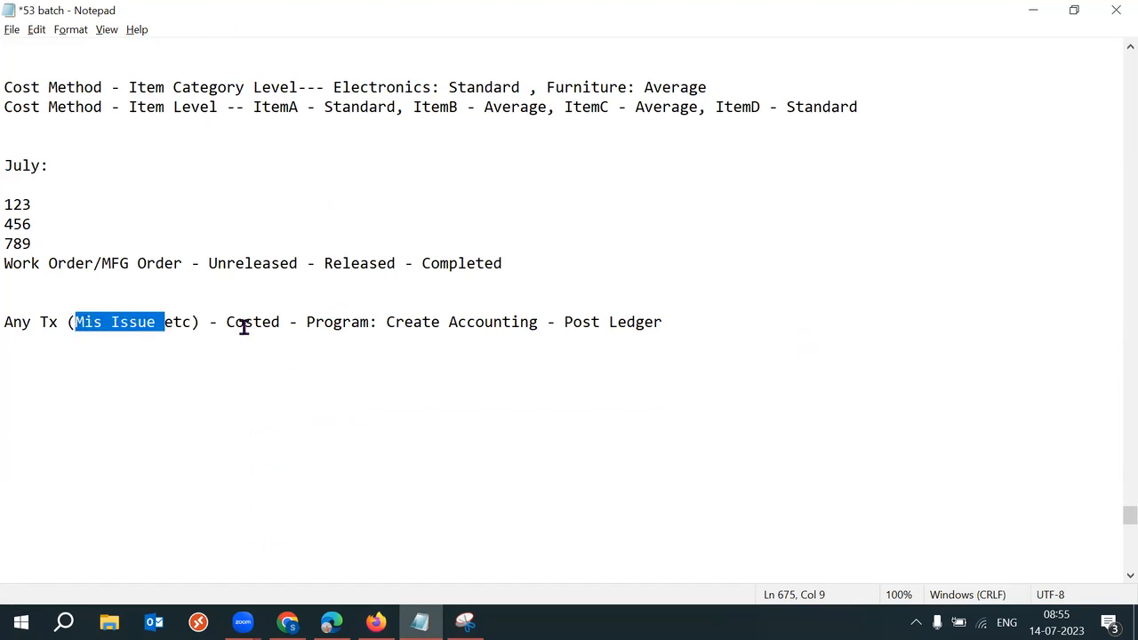
left_click_drag(216, 323, 289, 323)
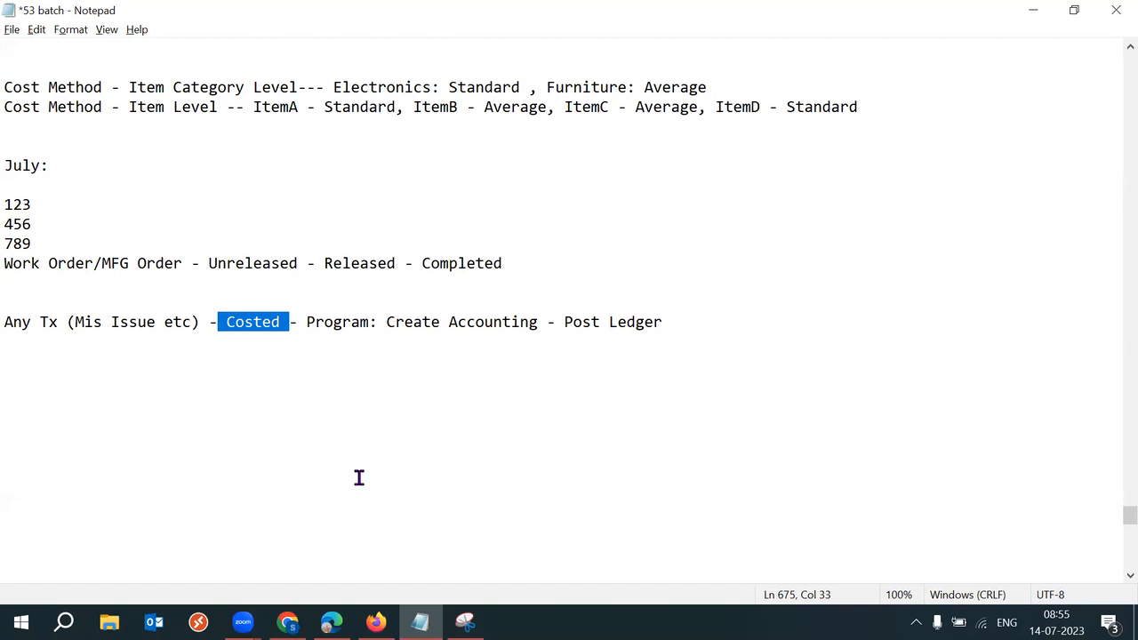
left_click(293, 386)
left_click_drag(226, 323, 306, 323)
left_click(376, 621)
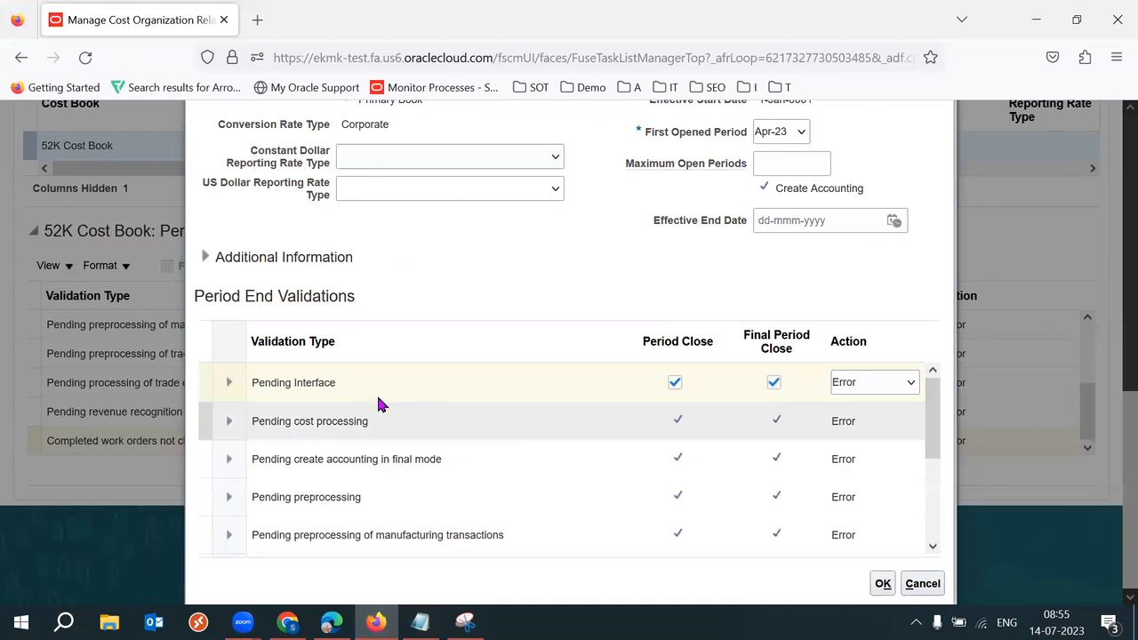
double_click(336, 384)
triple_click(337, 385)
triple_click(336, 385)
triple_click(336, 385)
double_click(337, 385)
triple_click(337, 385)
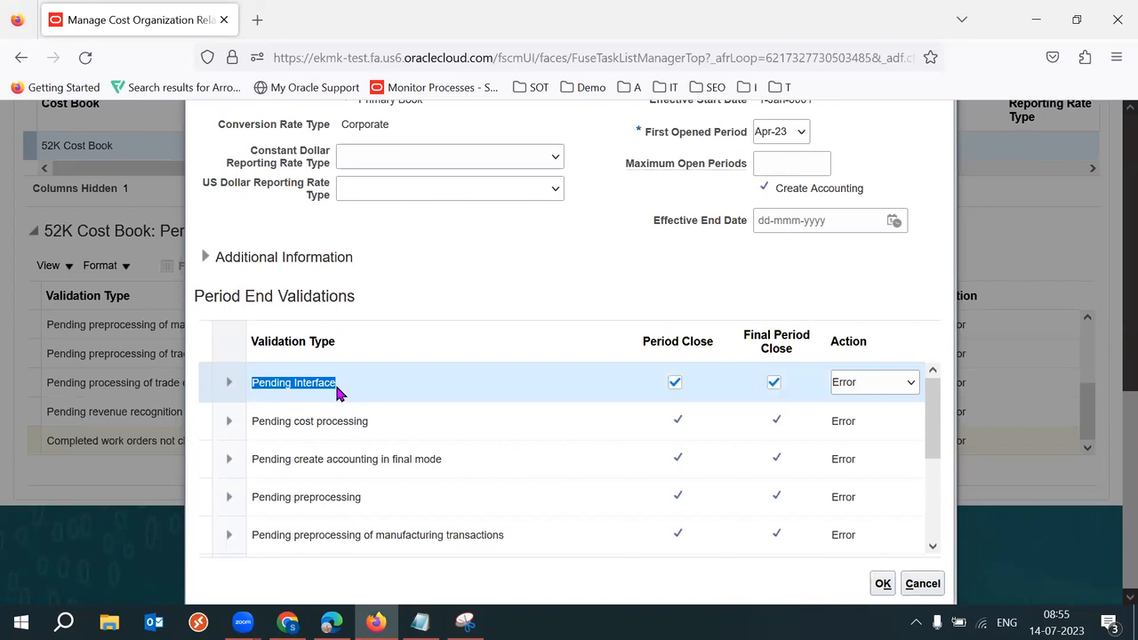
left_click(420, 622)
Step: Type 'Transfer Tranactions from Inventory to Costing' on a new line and highlight Inventory and Costing
left_click(719, 335)
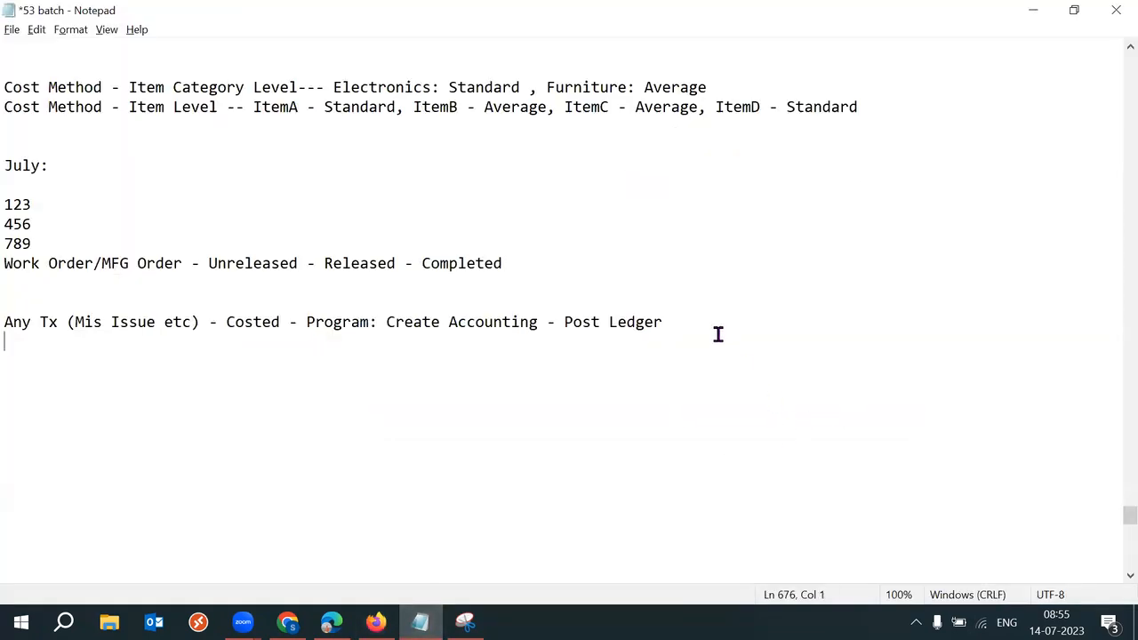
key("Return")
type("Transfer Tranactions fr")
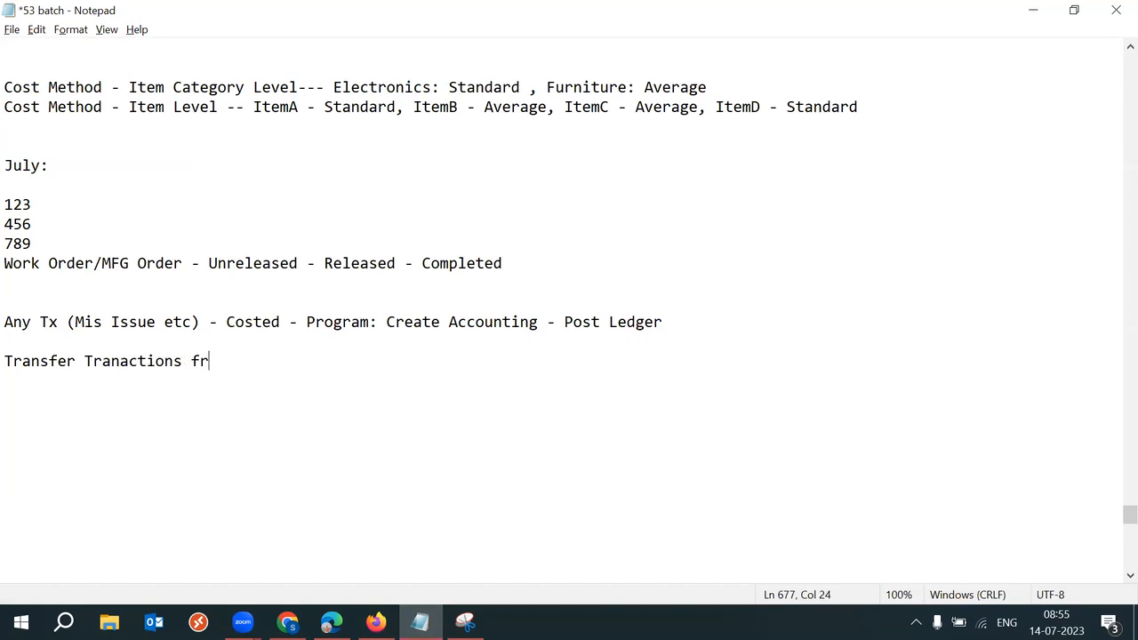
type("om Inventory ")
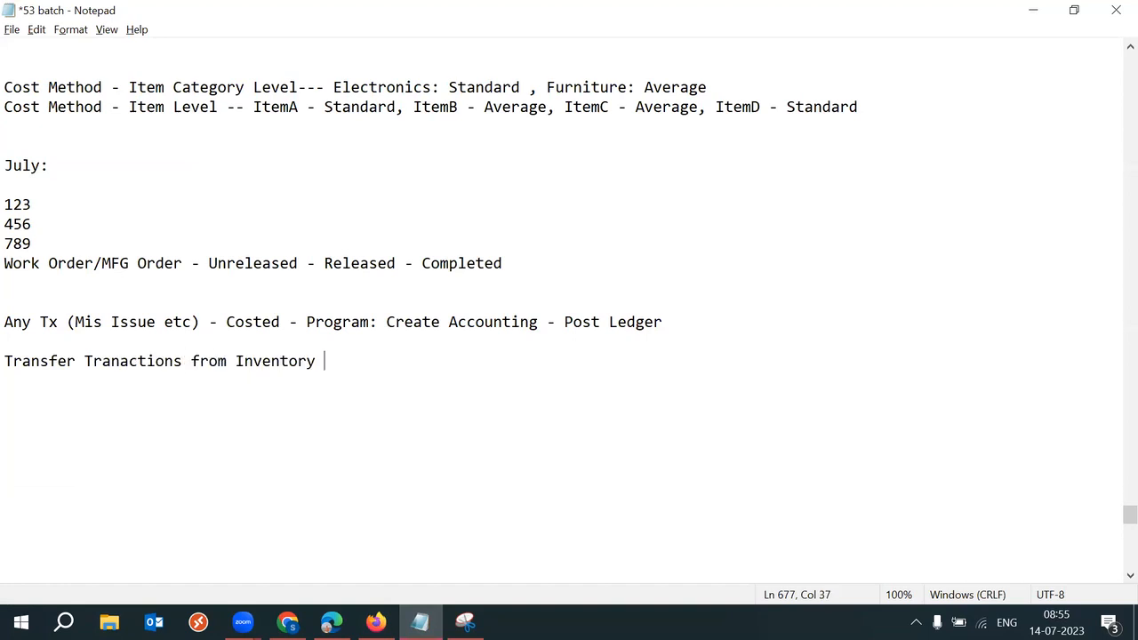
type("to Costing")
left_click_drag(469, 361, 234, 363)
left_click(498, 373)
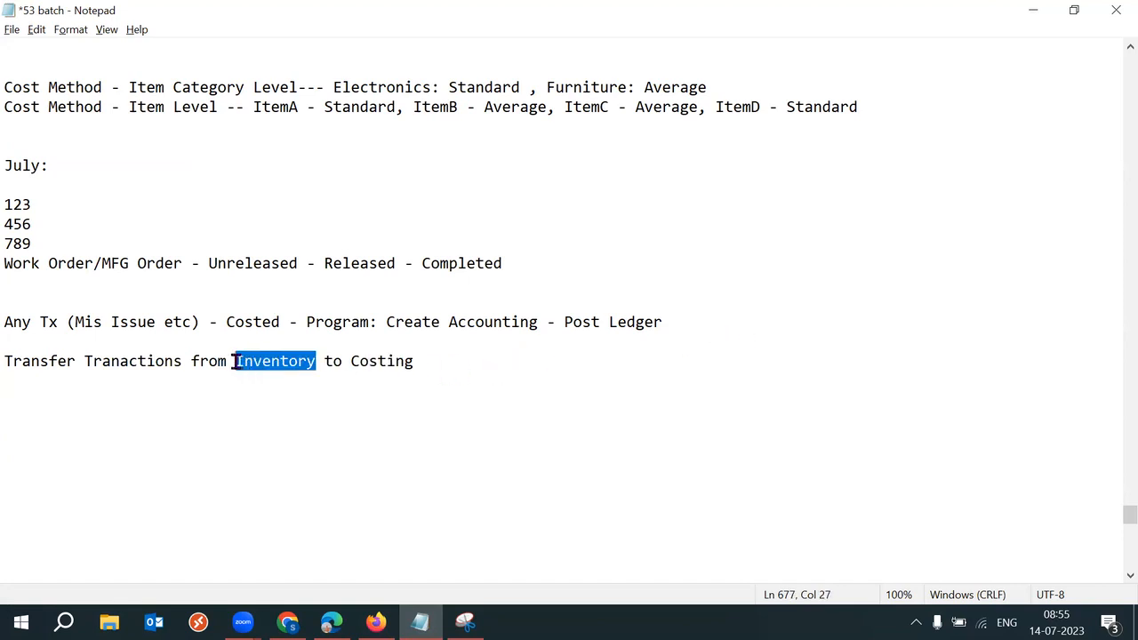
left_click_drag(351, 363, 420, 361)
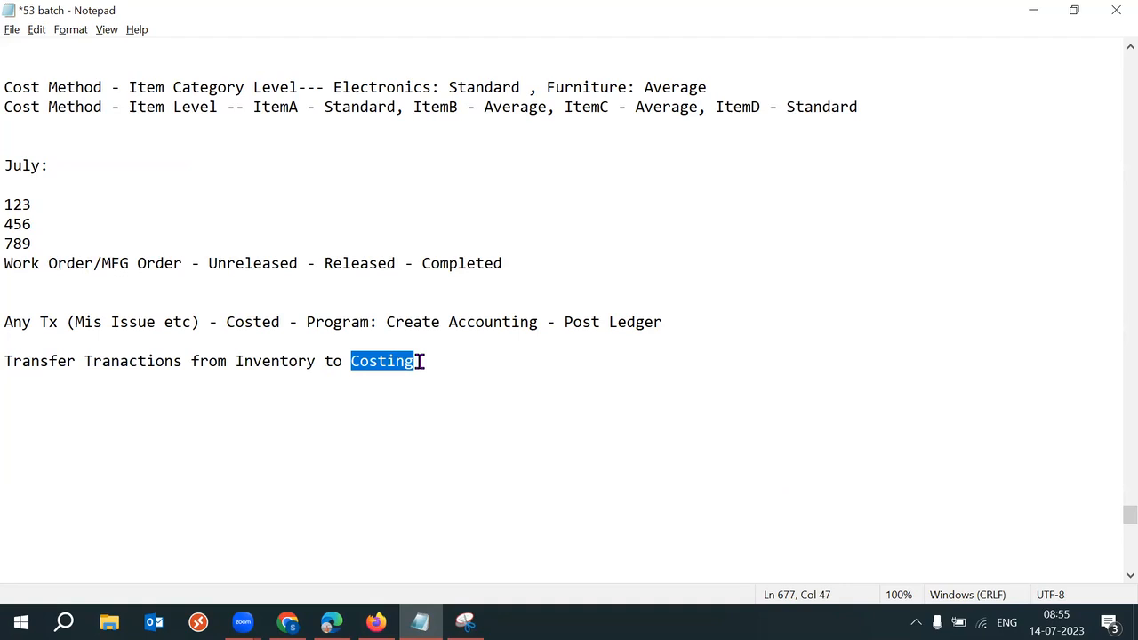
left_click_drag(228, 362, 420, 361)
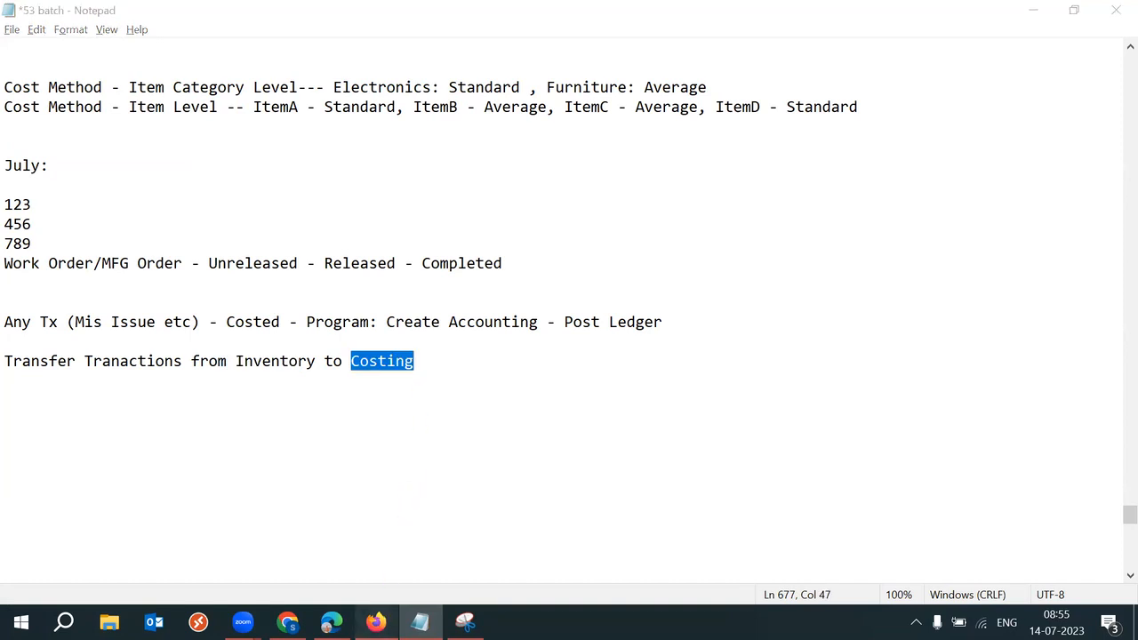
Step: Keep the Pending Interface validation's action at Error
left_click(380, 622)
left_click(383, 386)
left_click(871, 385)
left_click(872, 408)
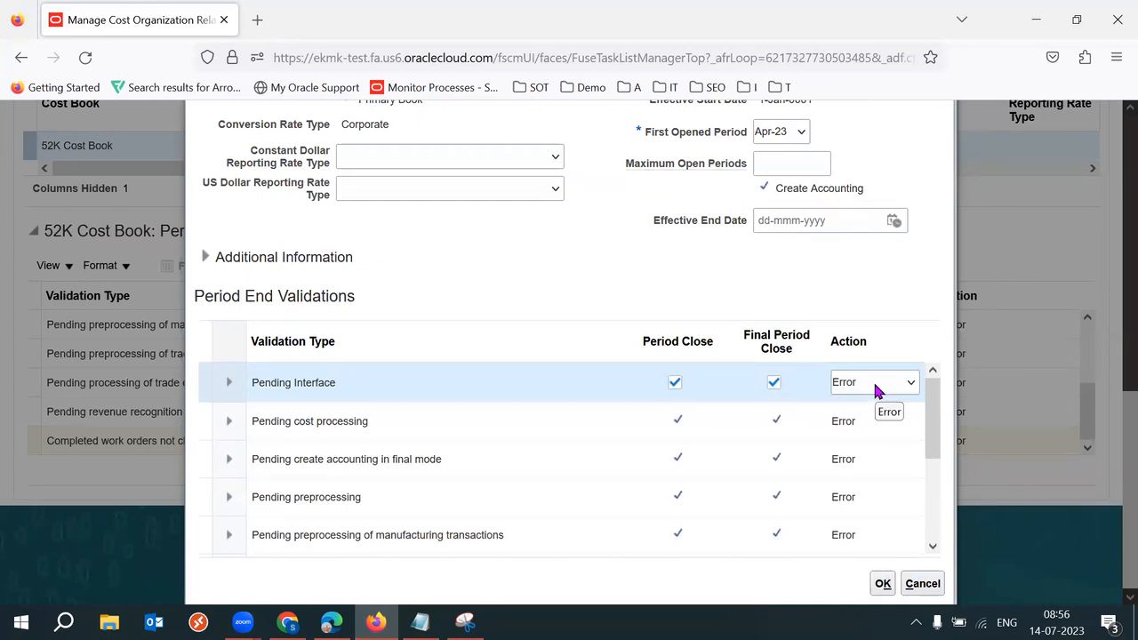
Step: Re-highlight the words Inventory and Costing on the Transfer note line
left_click(420, 623)
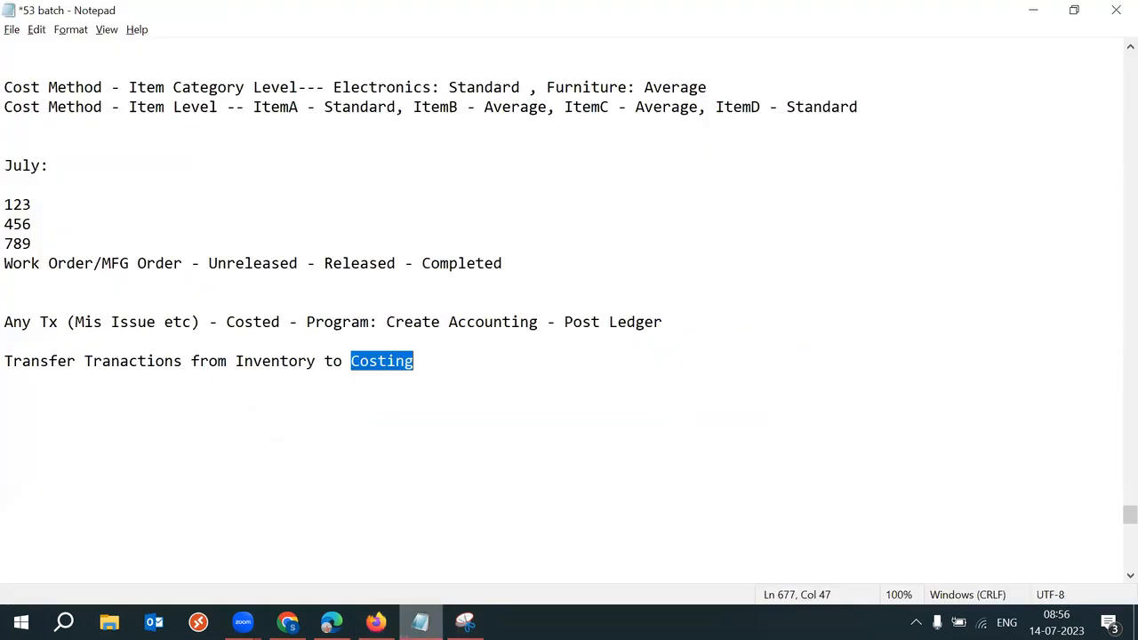
left_click_drag(316, 361, 230, 365)
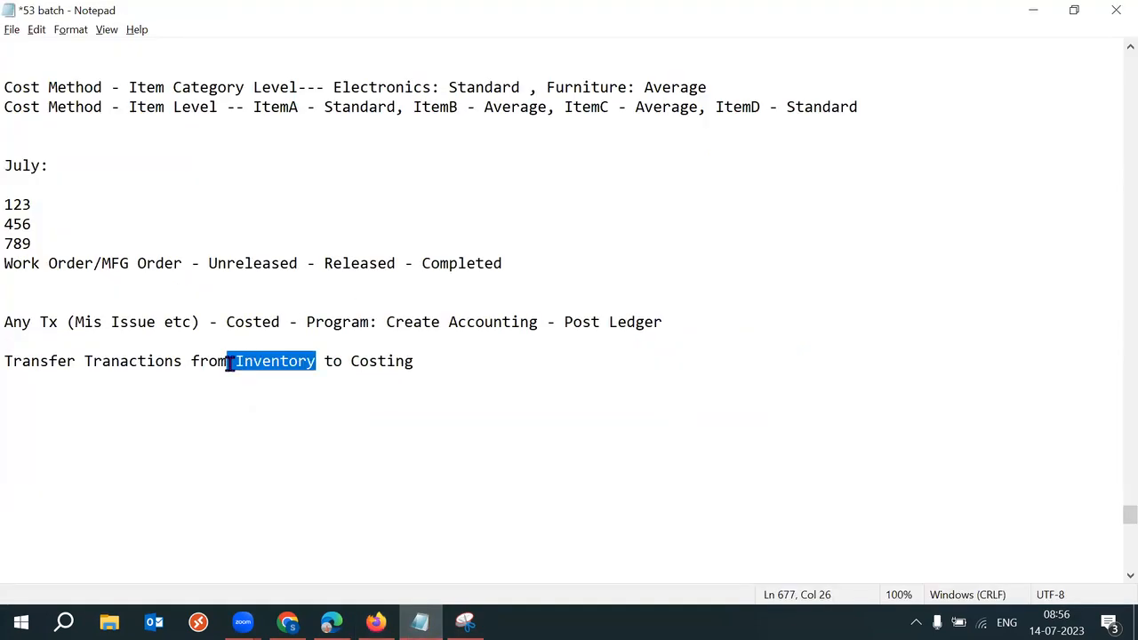
left_click_drag(357, 361, 5, 360)
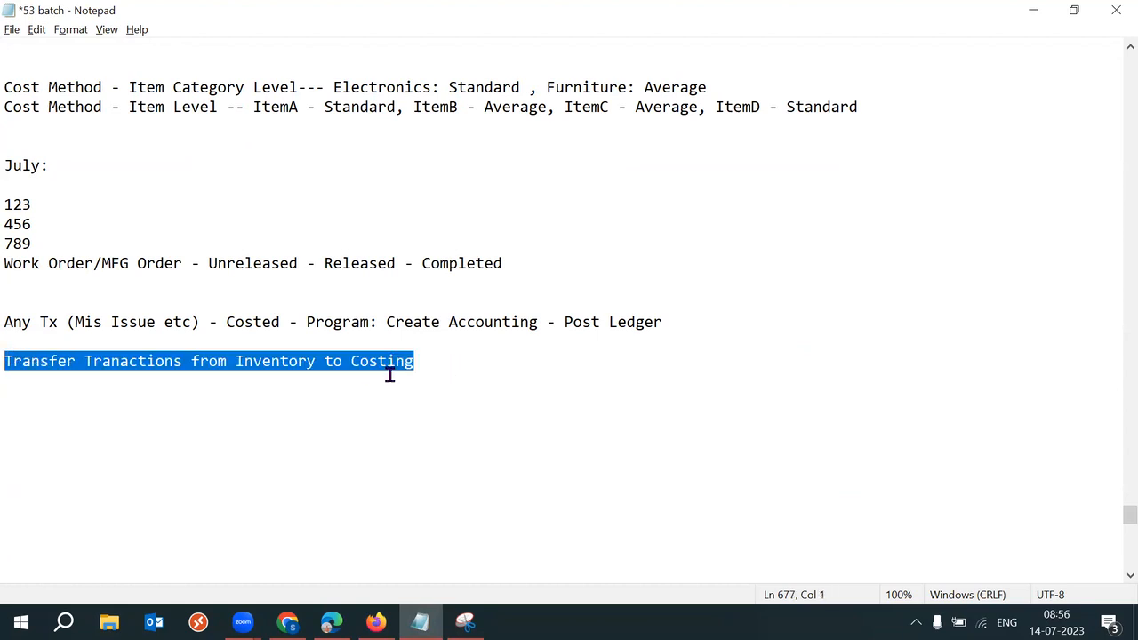
left_click(482, 383)
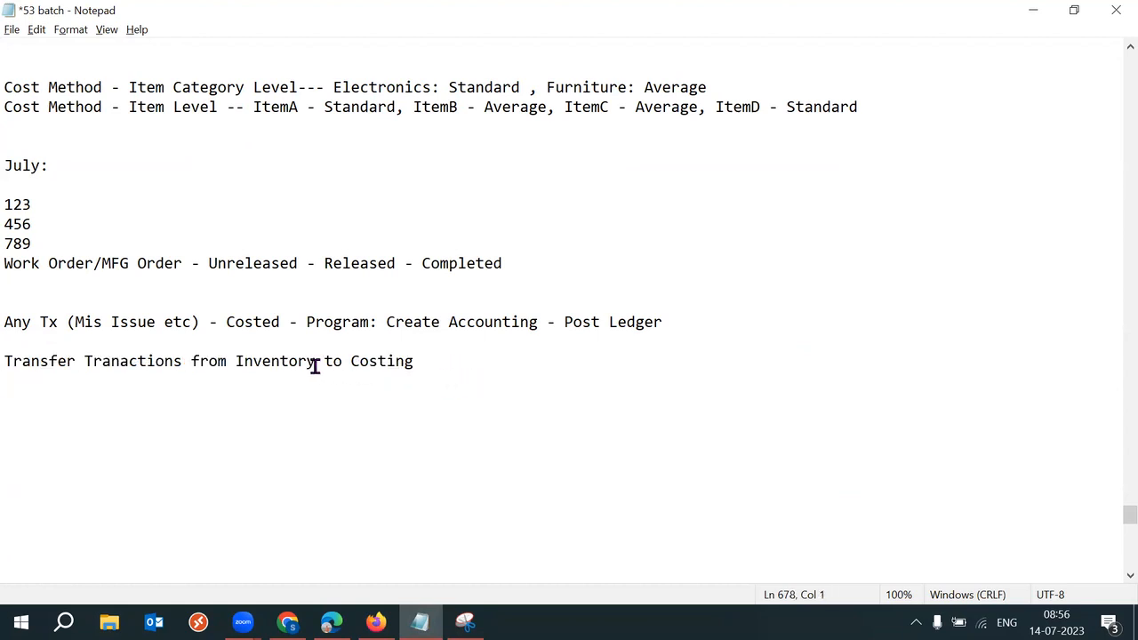
left_click_drag(316, 363, 234, 363)
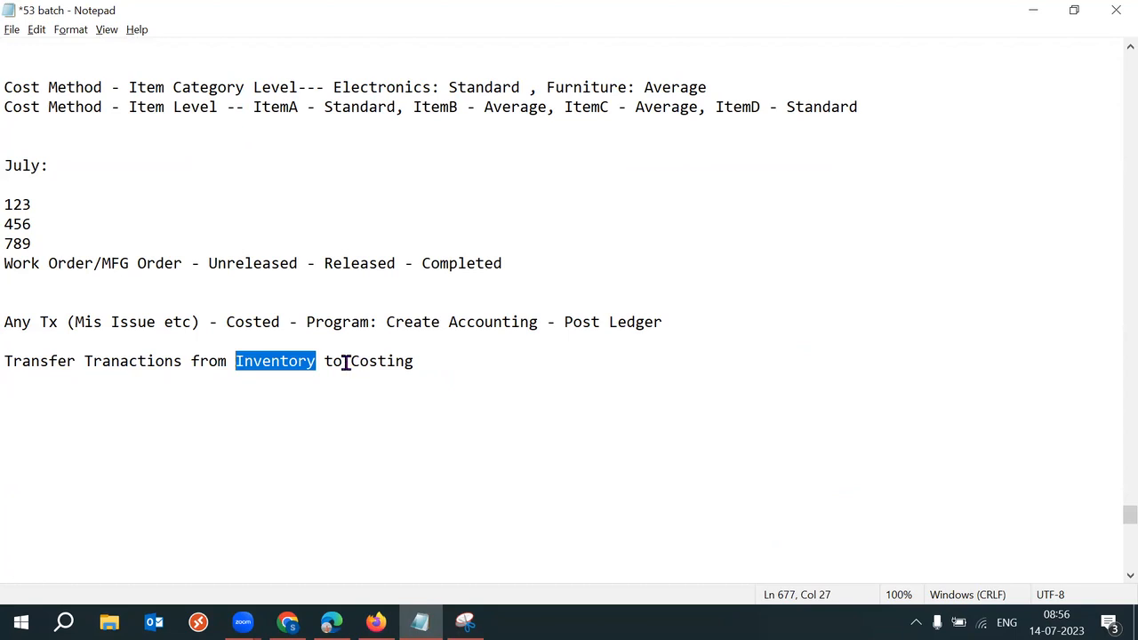
left_click_drag(346, 365, 439, 363)
left_click(376, 623)
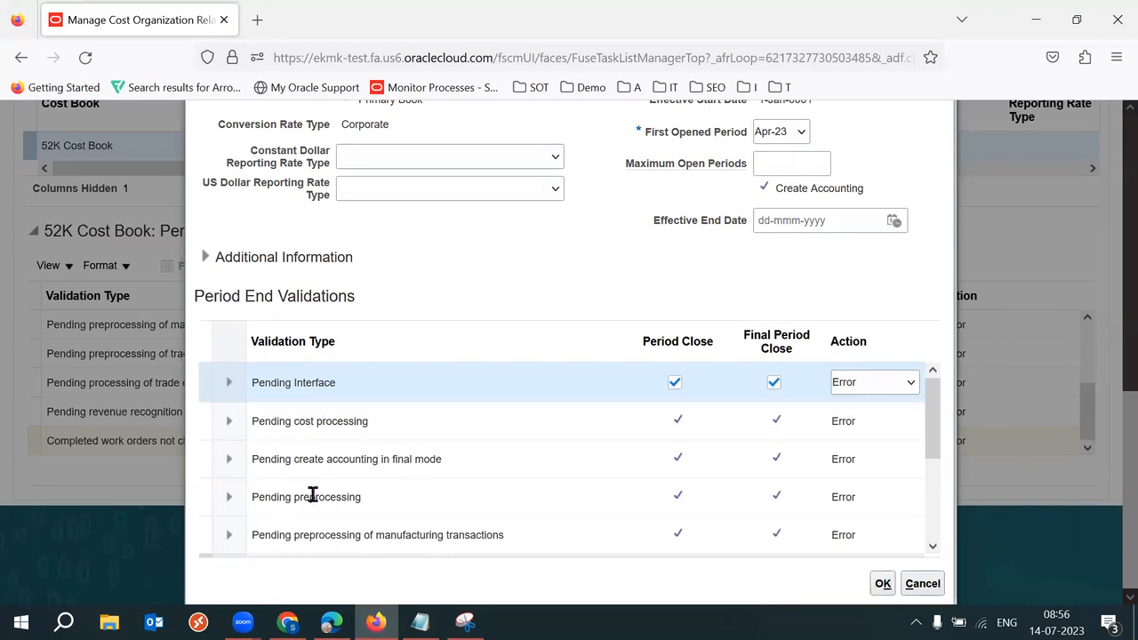
mouse_move(933, 409)
left_mouse_down()
mouse_move(940, 507)
mouse_move(940, 389)
left_mouse_up()
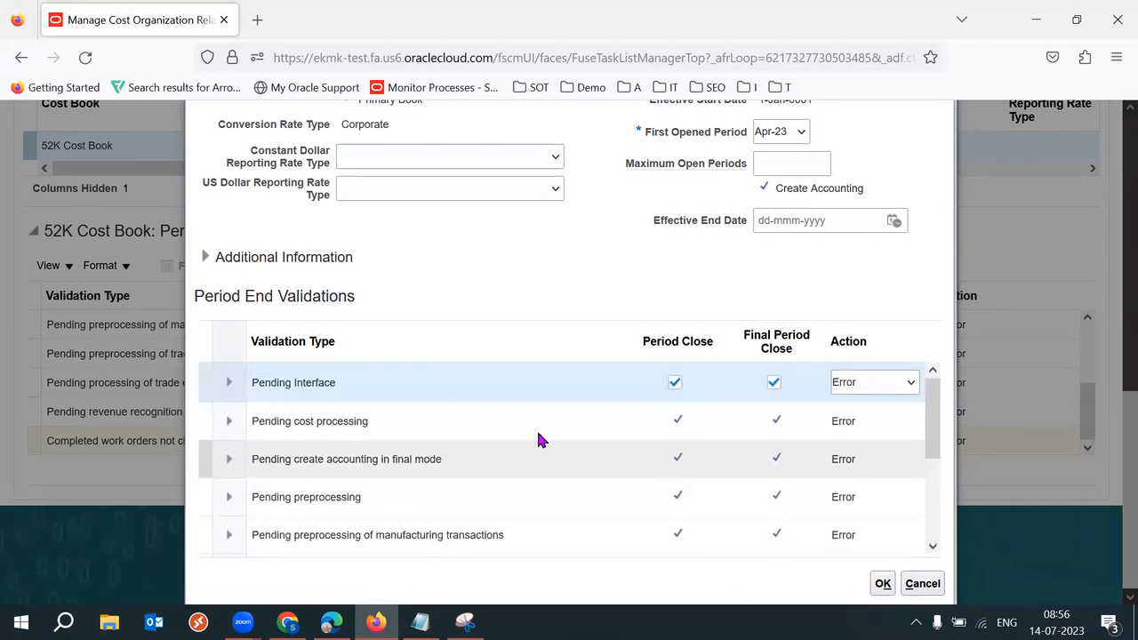
left_click(598, 276)
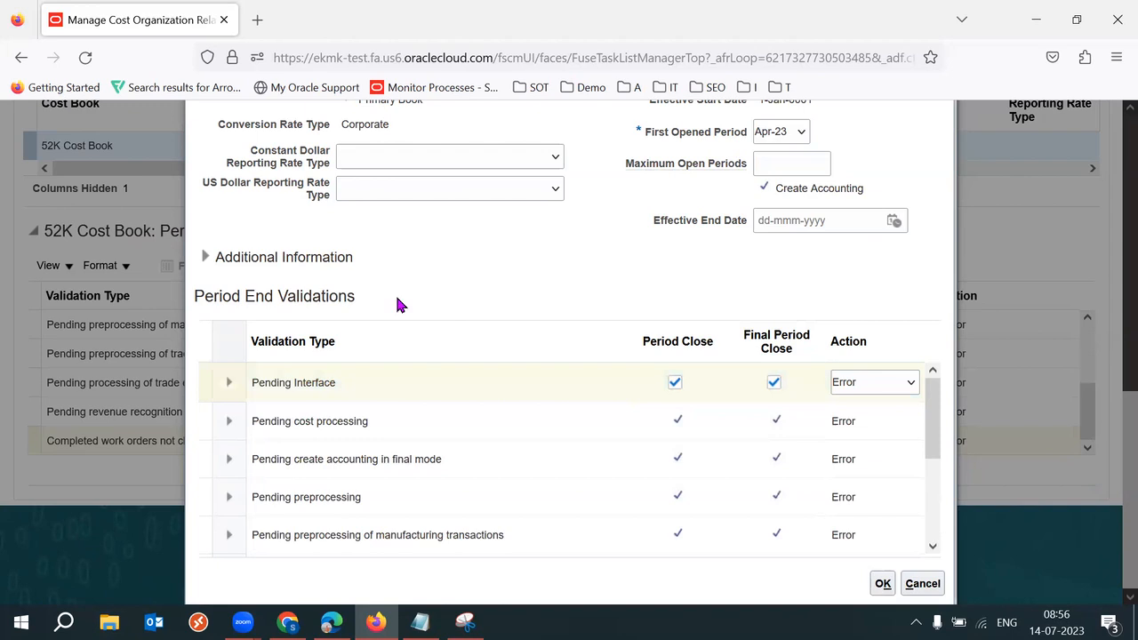
triple_click(323, 297)
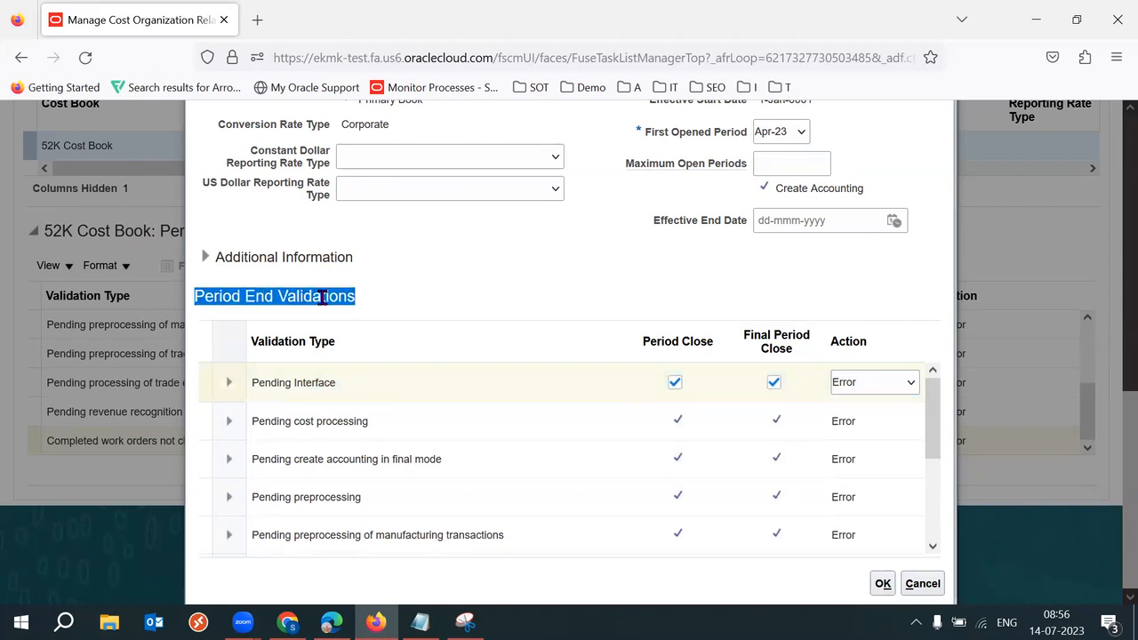
left_click(323, 298)
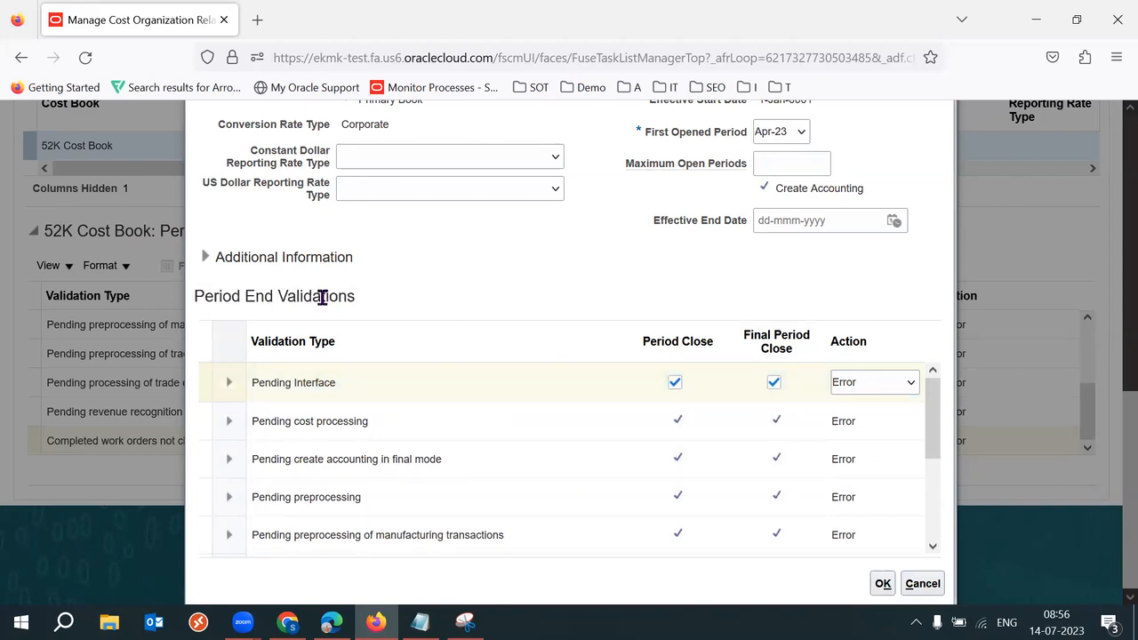
left_click_drag(279, 297, 383, 305)
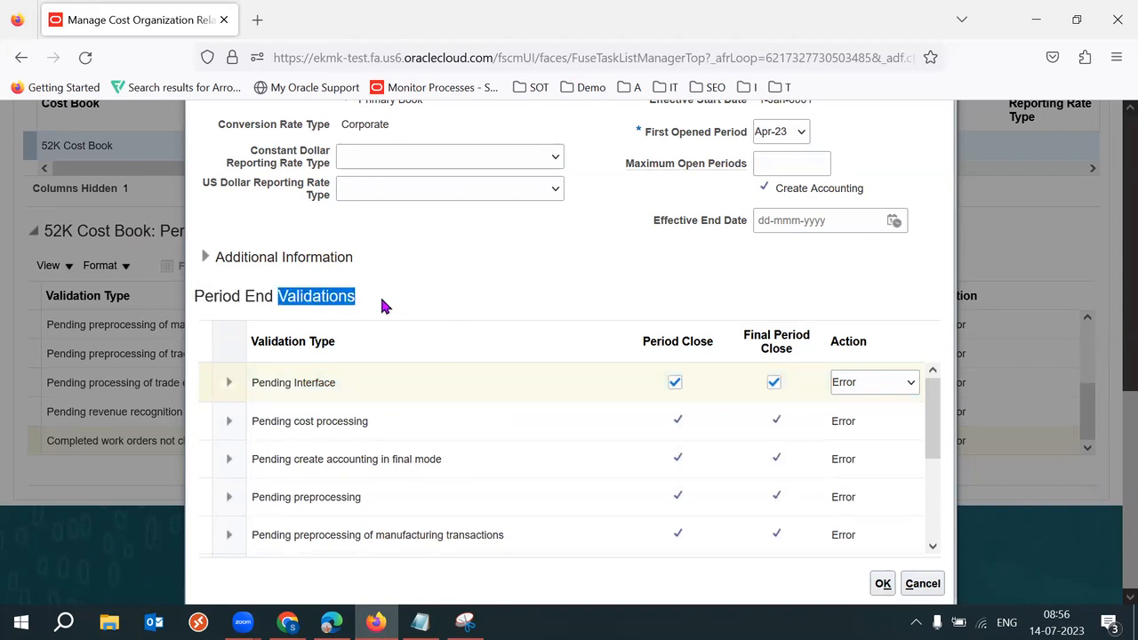
left_click(381, 305)
left_click_drag(287, 300, 358, 305)
double_click(359, 299)
left_click(359, 294)
left_click_drag(279, 297, 358, 305)
left_click(307, 400)
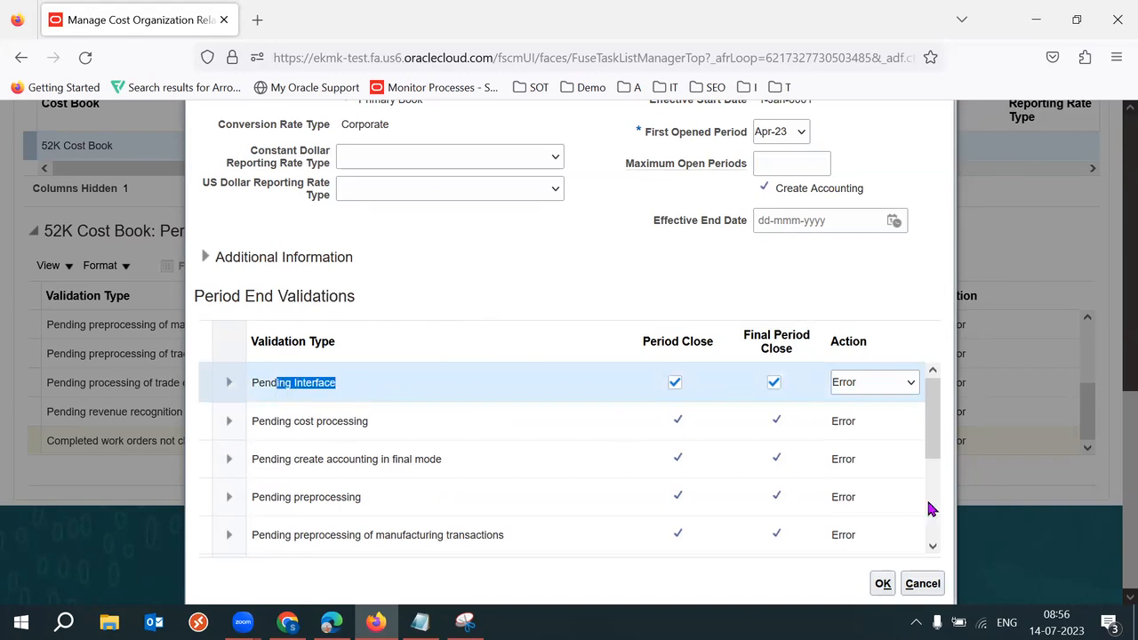
scroll(934, 427, "down", 1)
left_click_drag(394, 416, 488, 419)
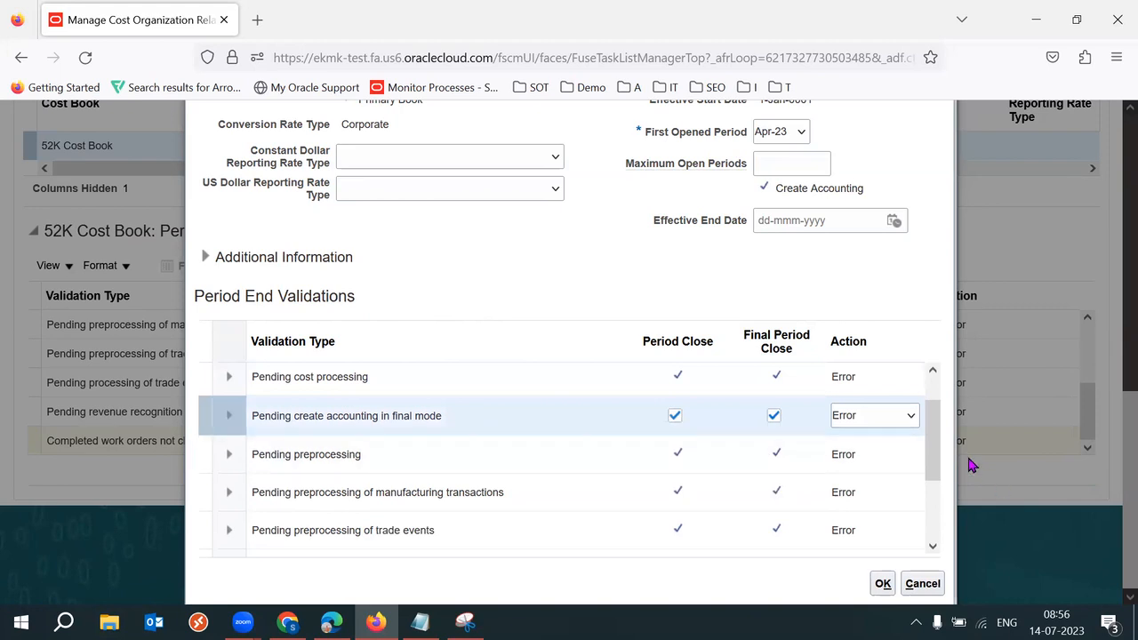
left_click_drag(935, 427, 945, 504)
left_click(418, 537)
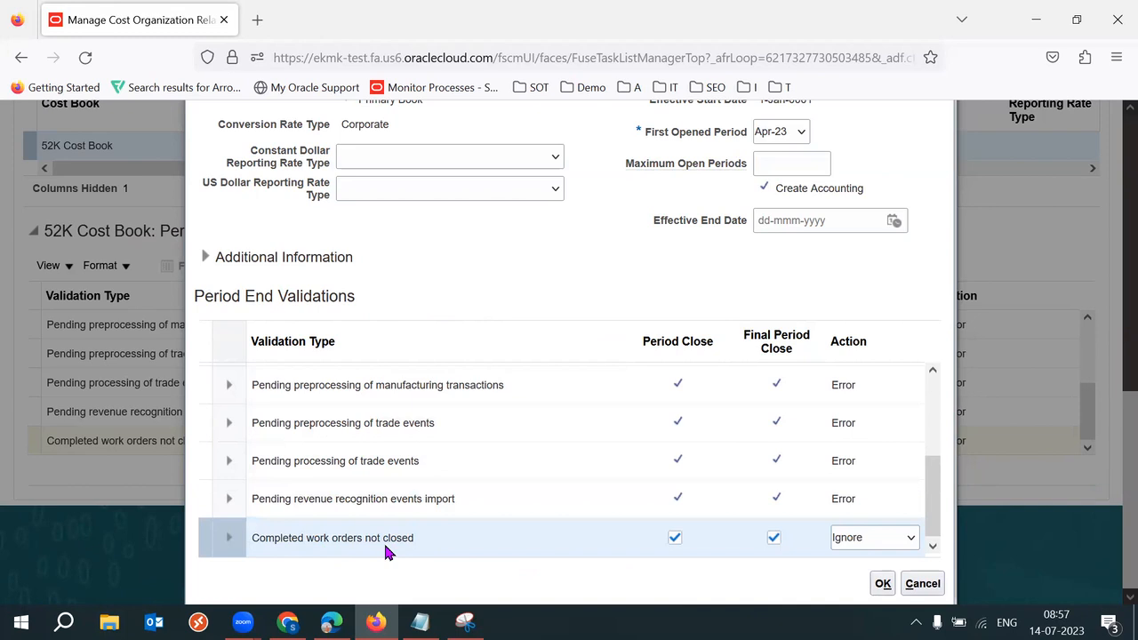
left_click_drag(246, 296, 341, 296)
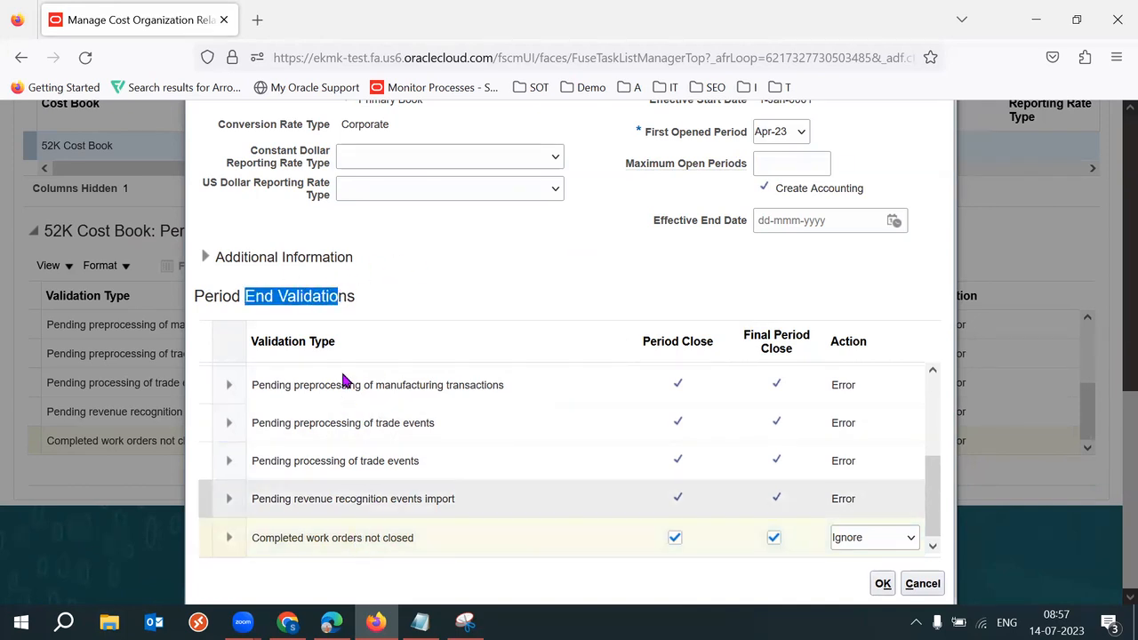
Step: Set revenue recognition import, trade events processing/preprocessing and manufacturing transactions preprocessing to Ignore
left_click(884, 500)
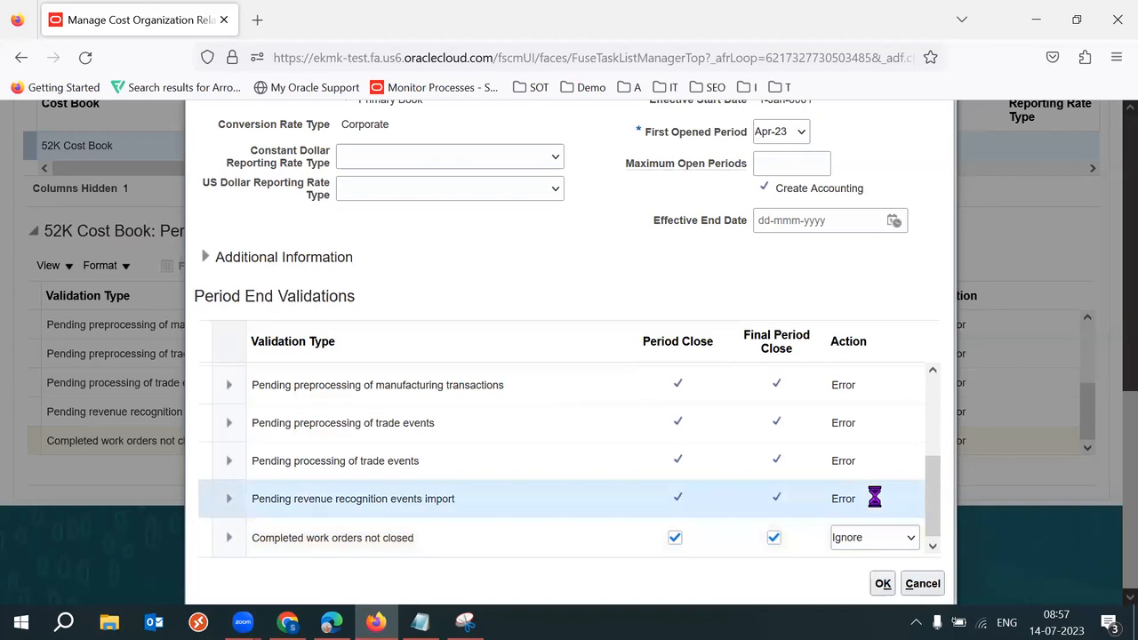
left_click(897, 504)
left_click(855, 544)
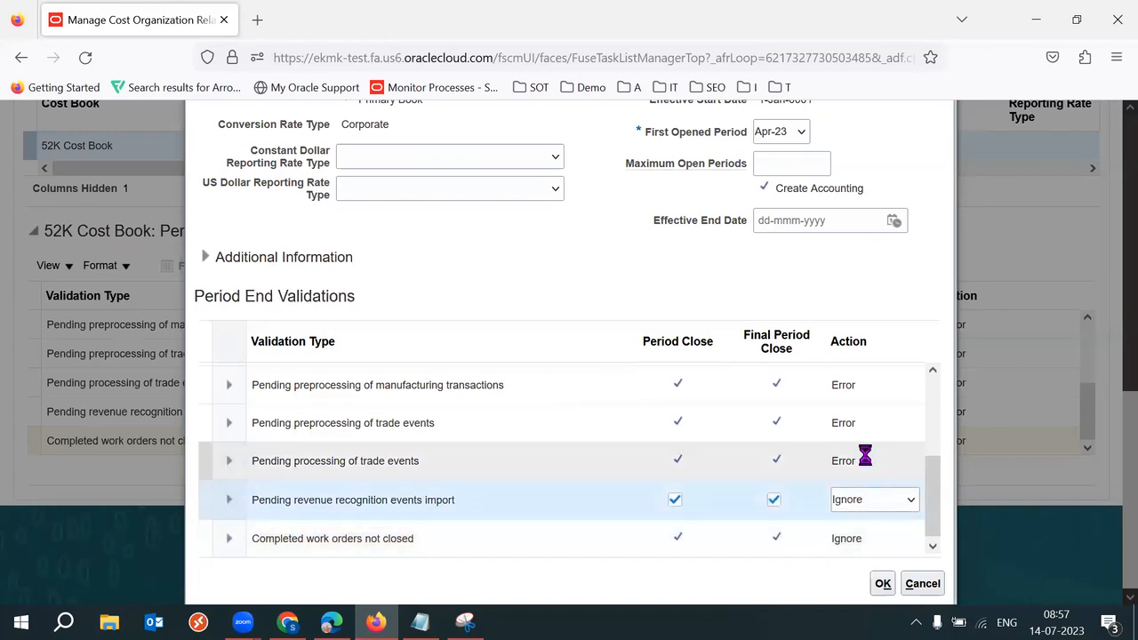
left_click(863, 460)
left_click(885, 465)
left_click(876, 507)
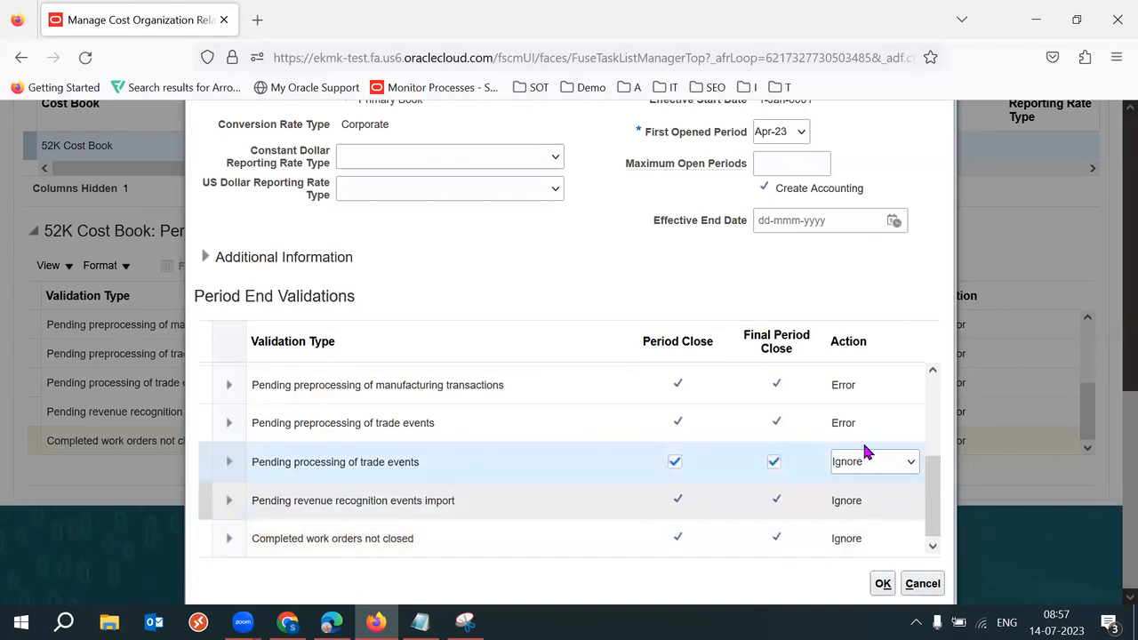
left_click(864, 423)
left_click(867, 426)
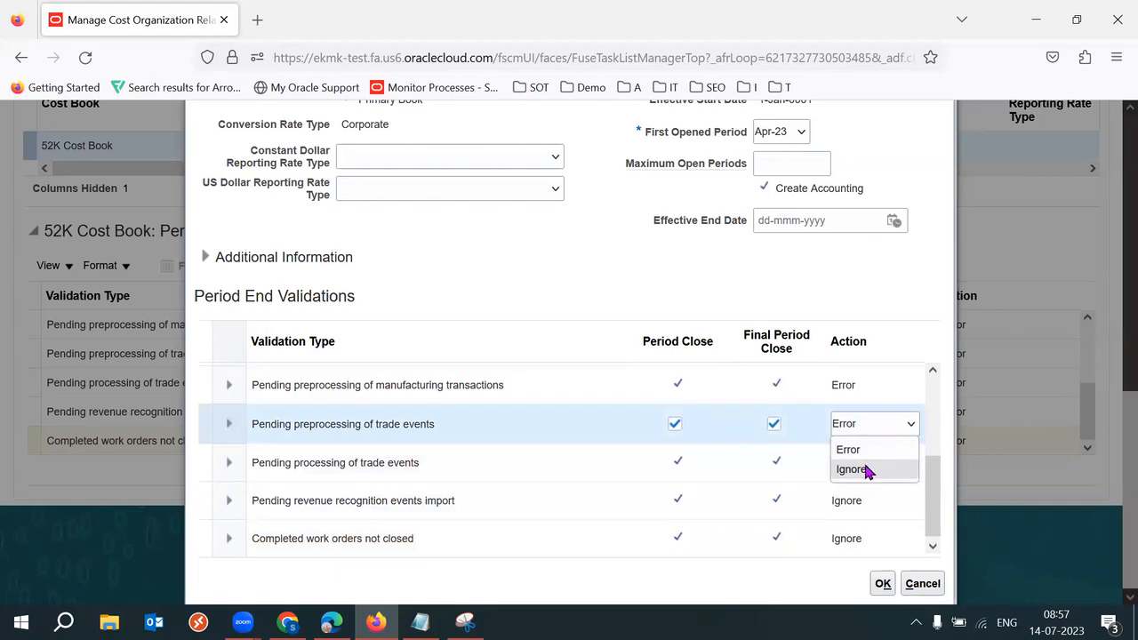
left_click(864, 468)
left_click(863, 386)
left_click(887, 389)
left_click(872, 432)
left_click_drag(934, 474, 934, 406)
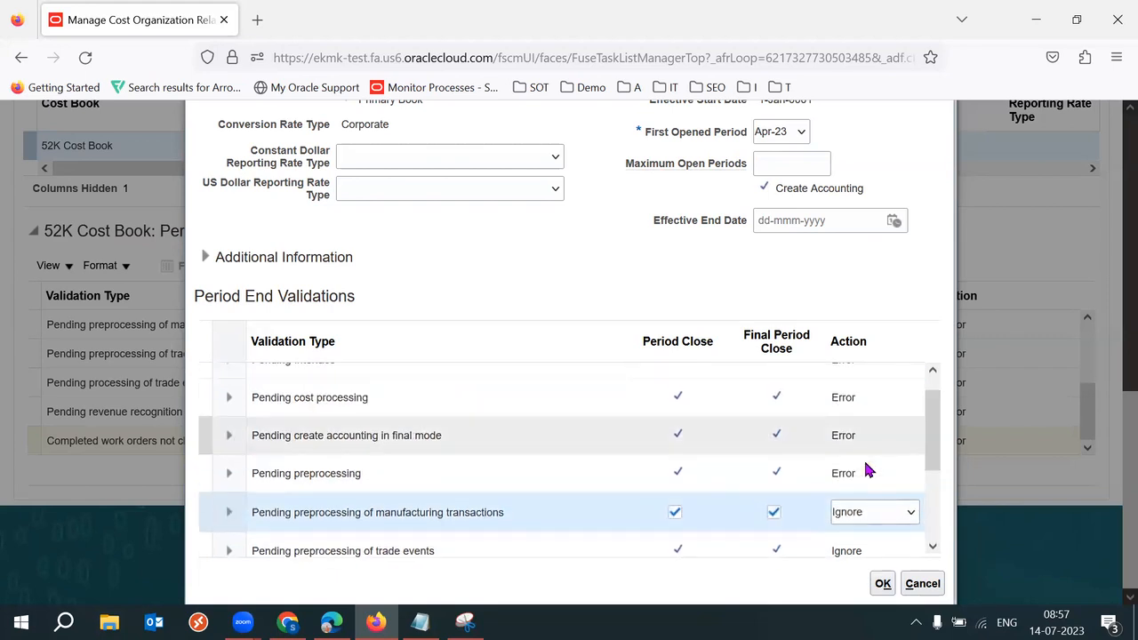
Step: Set manufacturing transactions, trade events preprocessing/processing and revenue recognition import back to Error
left_click(866, 470)
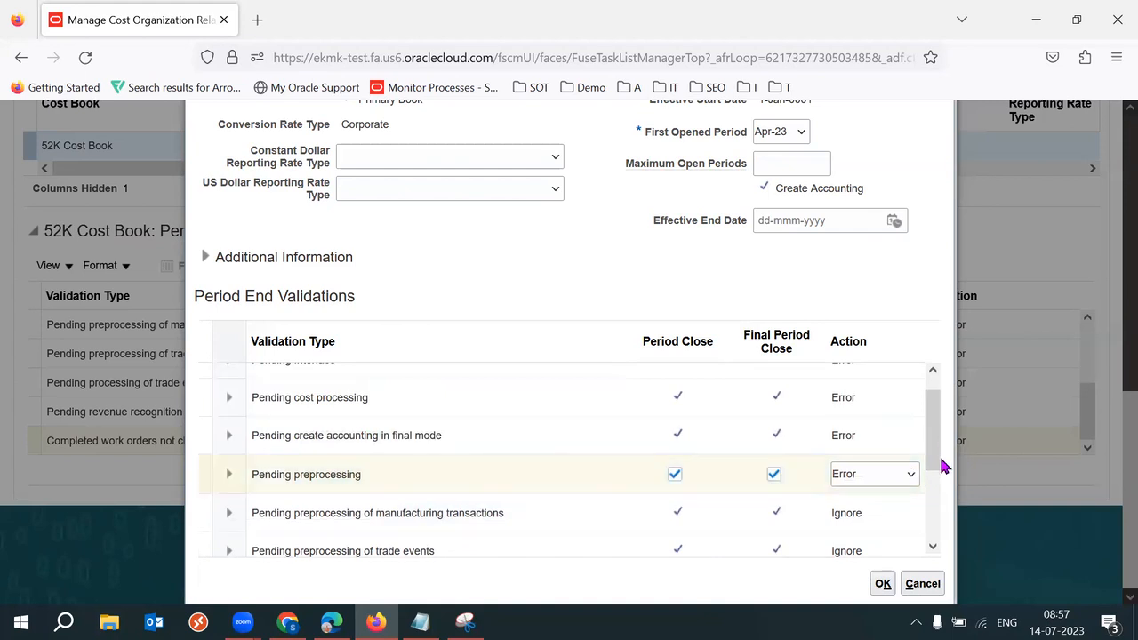
left_click_drag(938, 448, 939, 472)
left_click(895, 468)
left_click(901, 471)
left_click(878, 495)
left_click(899, 502)
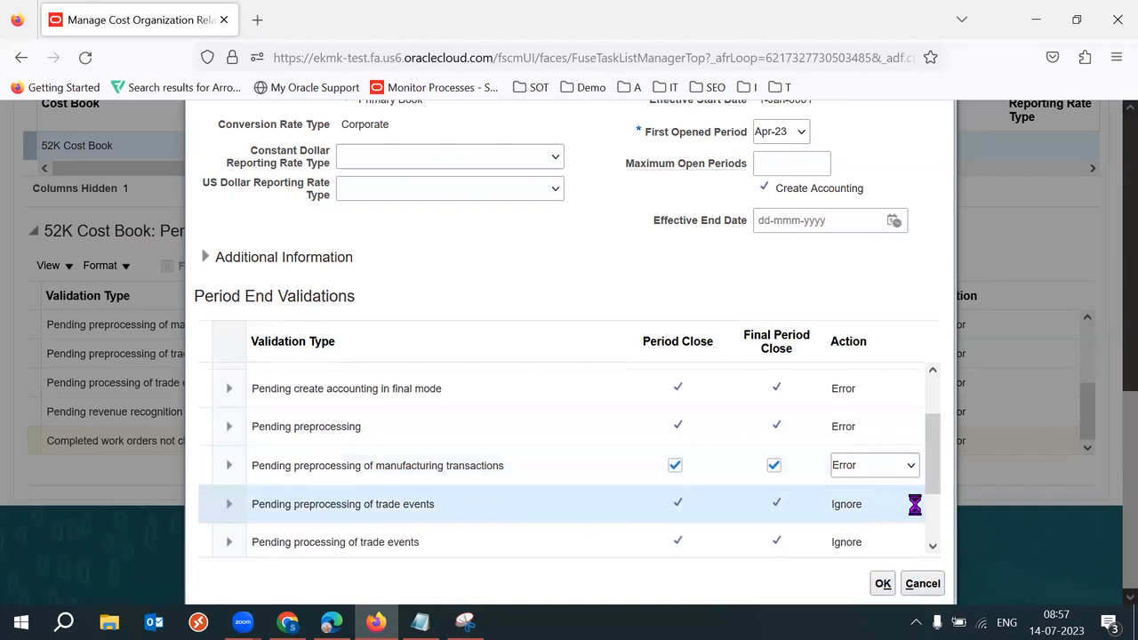
left_click(896, 510)
left_click(881, 526)
left_click_drag(934, 478, 933, 505)
left_click(876, 498)
left_click(873, 492)
left_click(853, 515)
left_click_drag(936, 489, 939, 516)
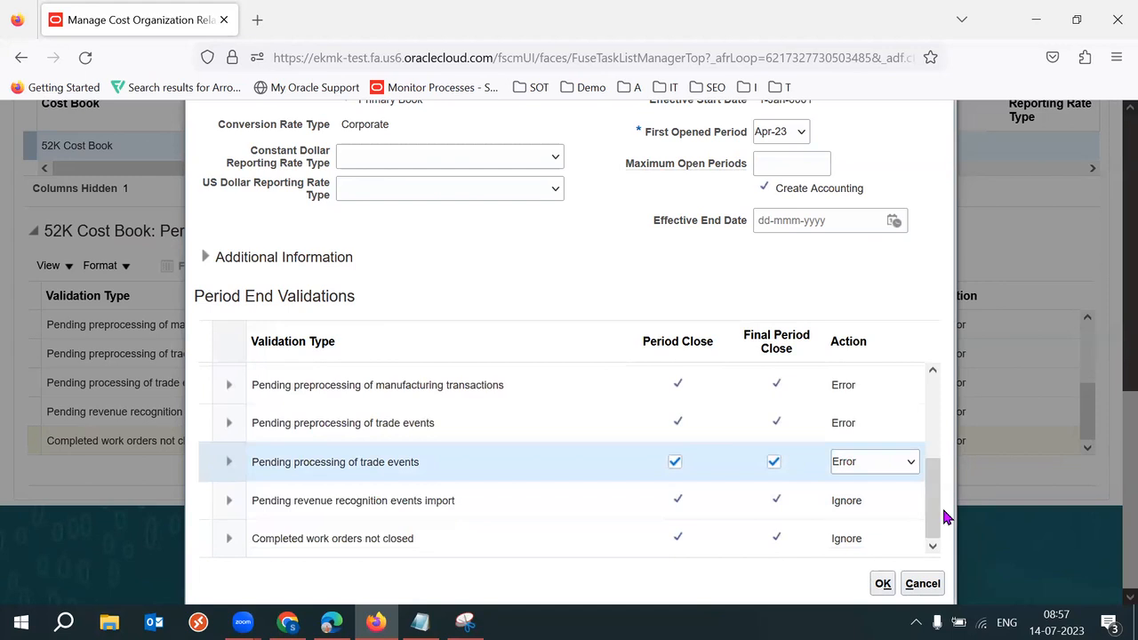
left_click(888, 502)
left_click(881, 503)
left_click(859, 524)
Step: Set 'Completed work orders not closed' to Error
left_click(877, 536)
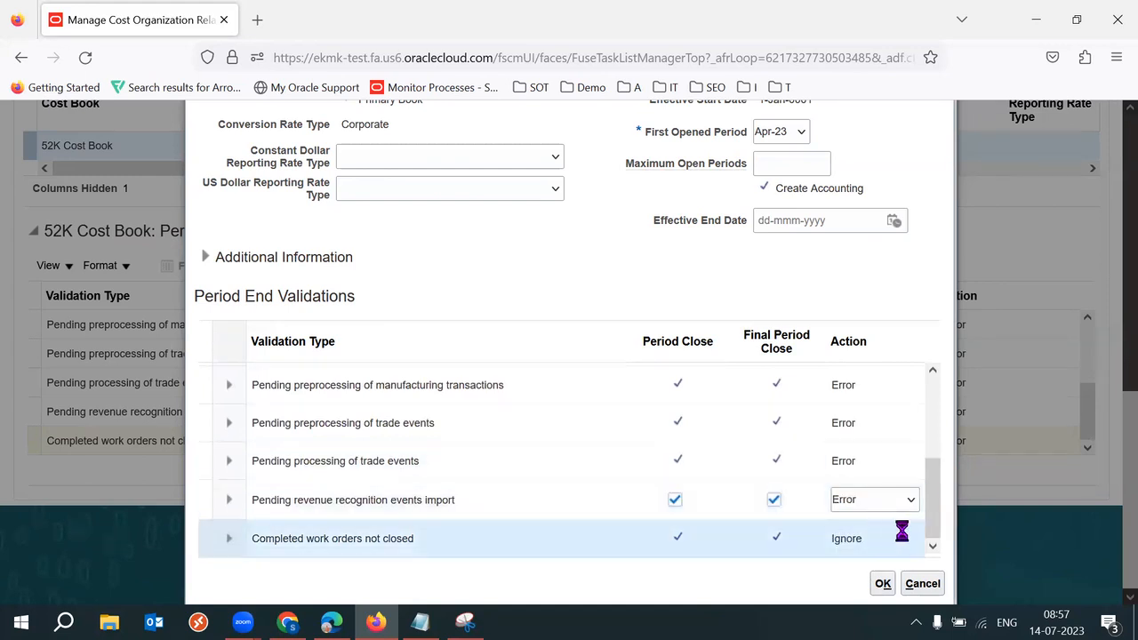
left_click(894, 539)
left_click(856, 566)
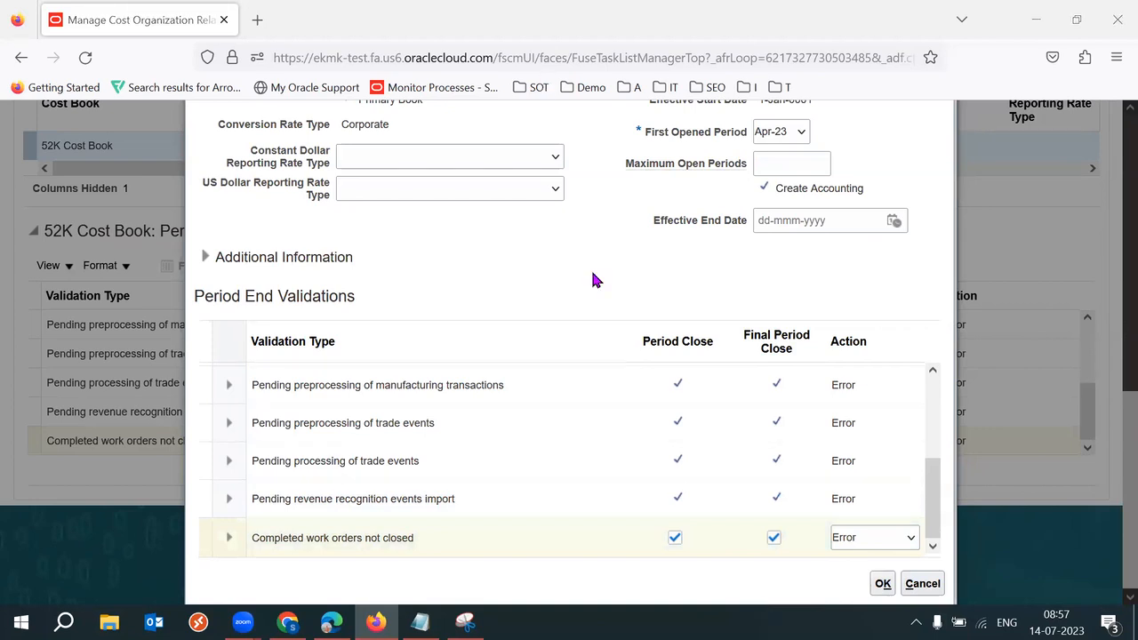
left_click_drag(940, 503, 935, 394)
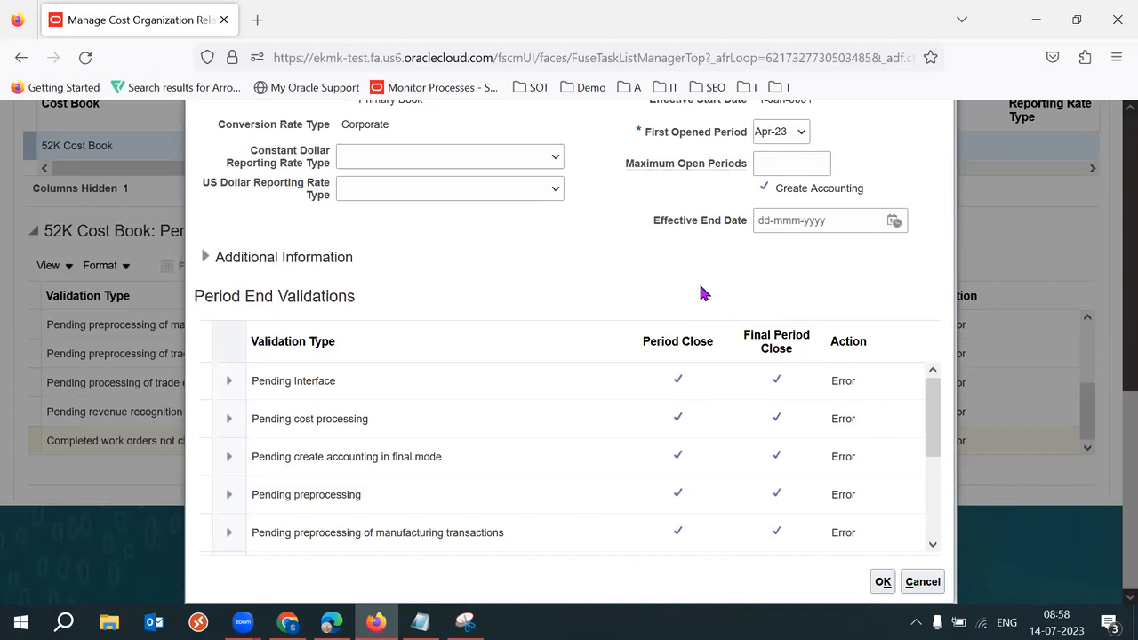
Step: Confirm the validations with OK, then Save and Close the 52K Standard Cost Org relationships
left_click(889, 583)
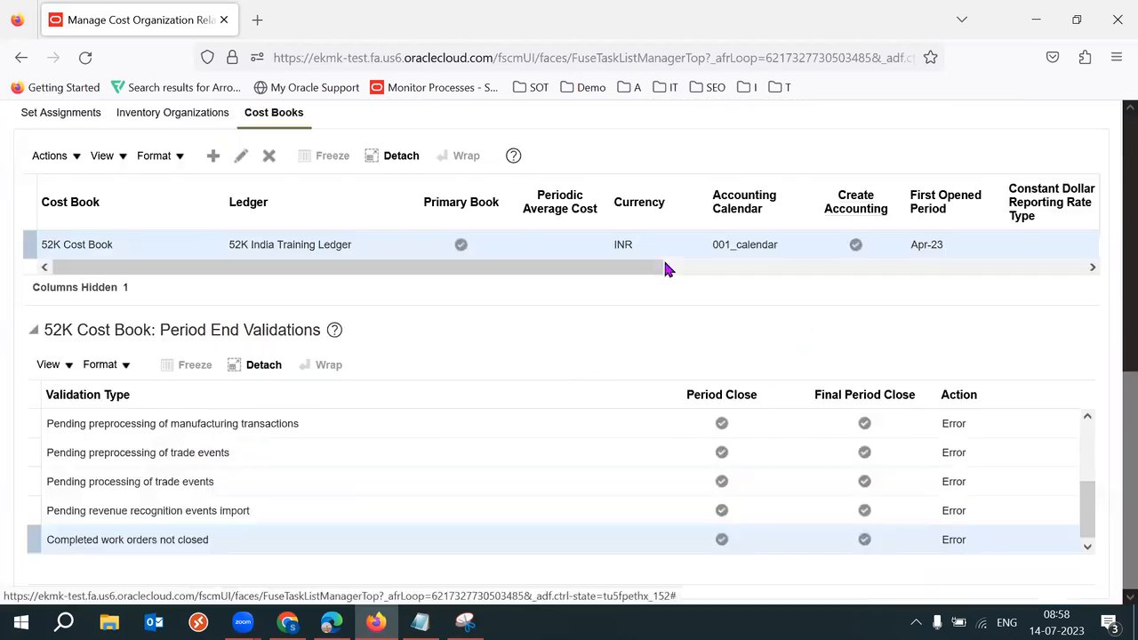
left_click_drag(1111, 496, 1114, 235)
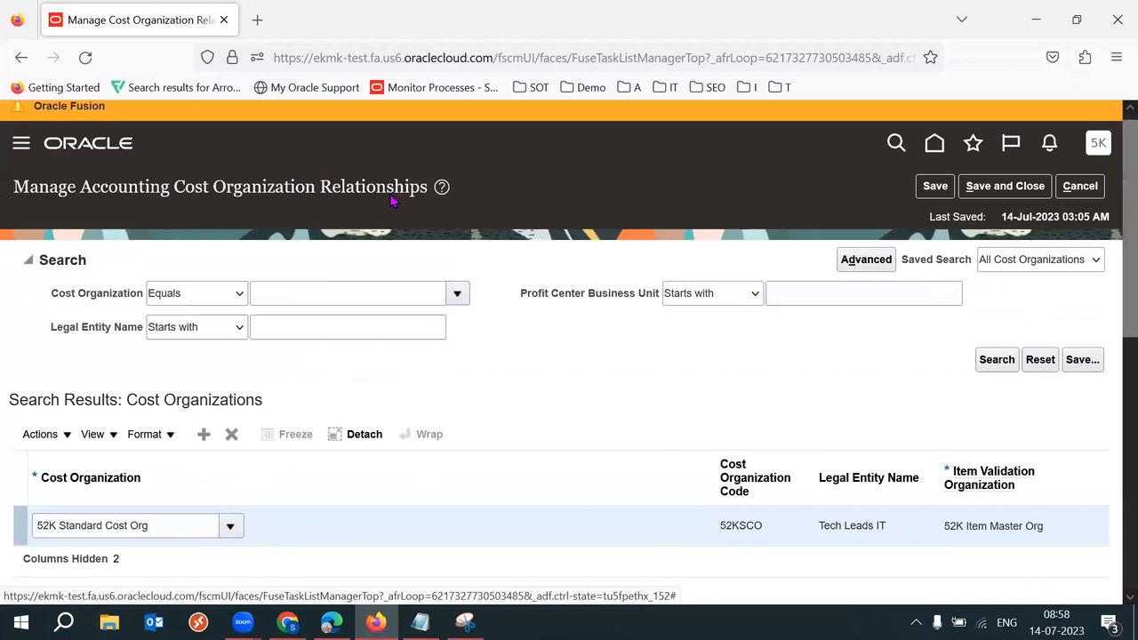
left_click(1022, 186)
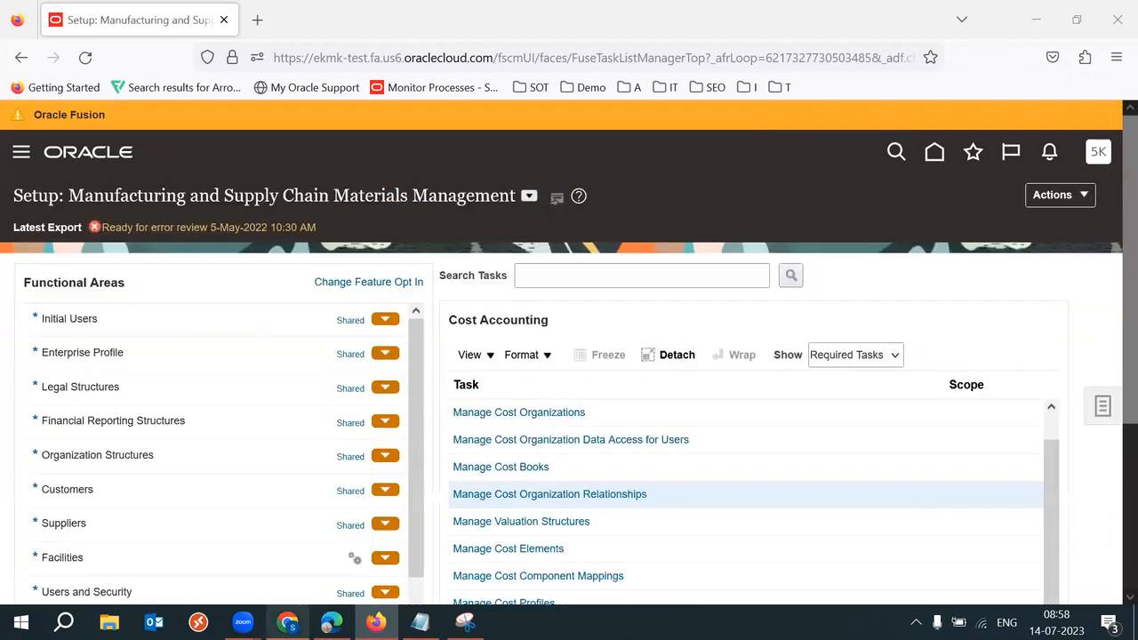
left_click(288, 623)
left_click(238, 444)
Step: Step through Costing Setups column B to the value structure step and highlight 'inv org' in C14
left_click(239, 452)
key("Down")
key("Down")
key("Down")
key("Down")
key("Down")
key("Down")
key("Down")
key("Down")
key("Down")
key("Down")
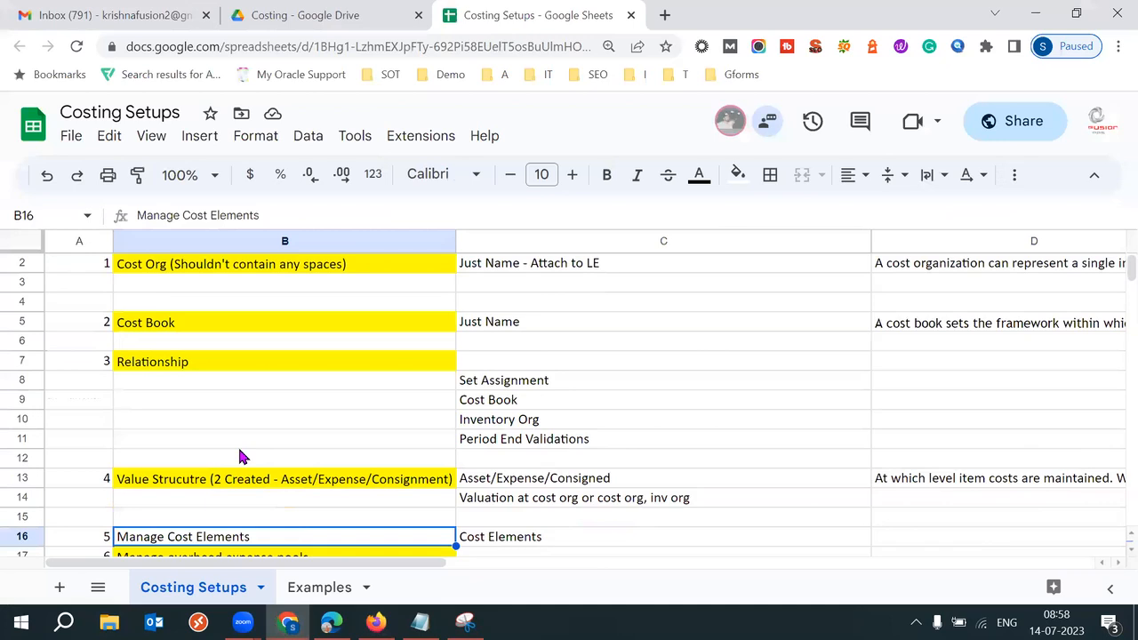
left_click(99, 380)
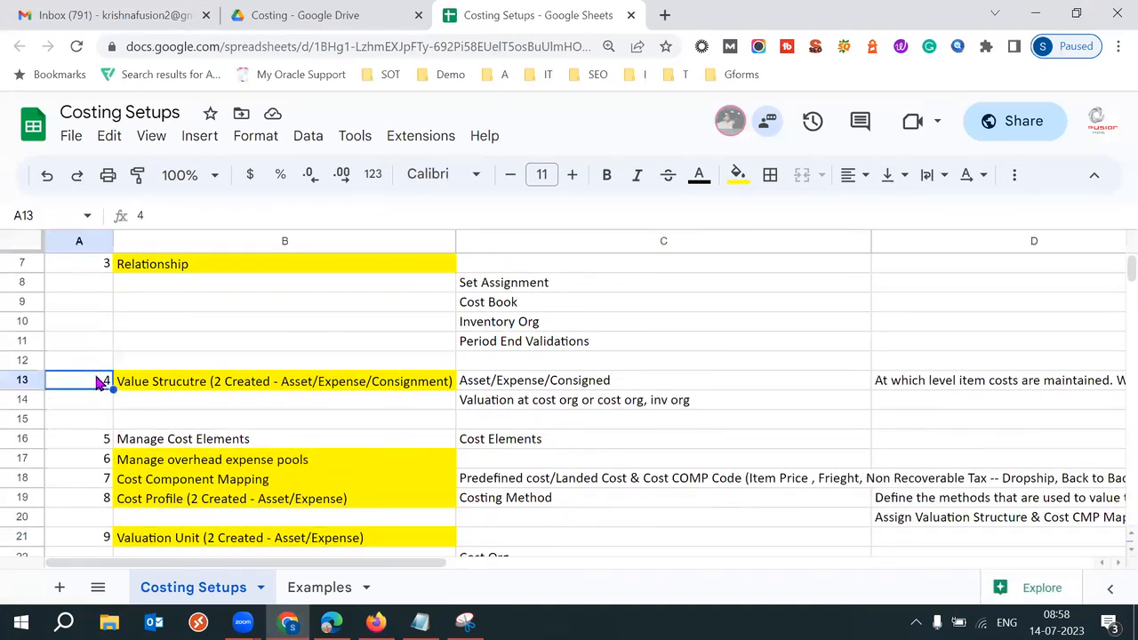
left_click(265, 384)
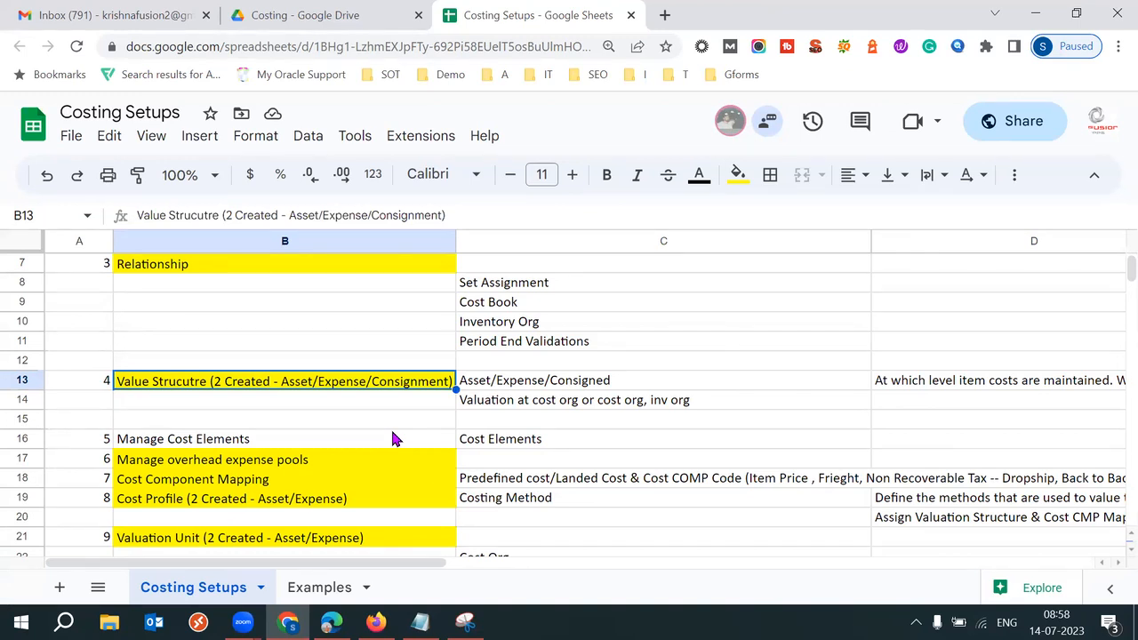
left_click(521, 402)
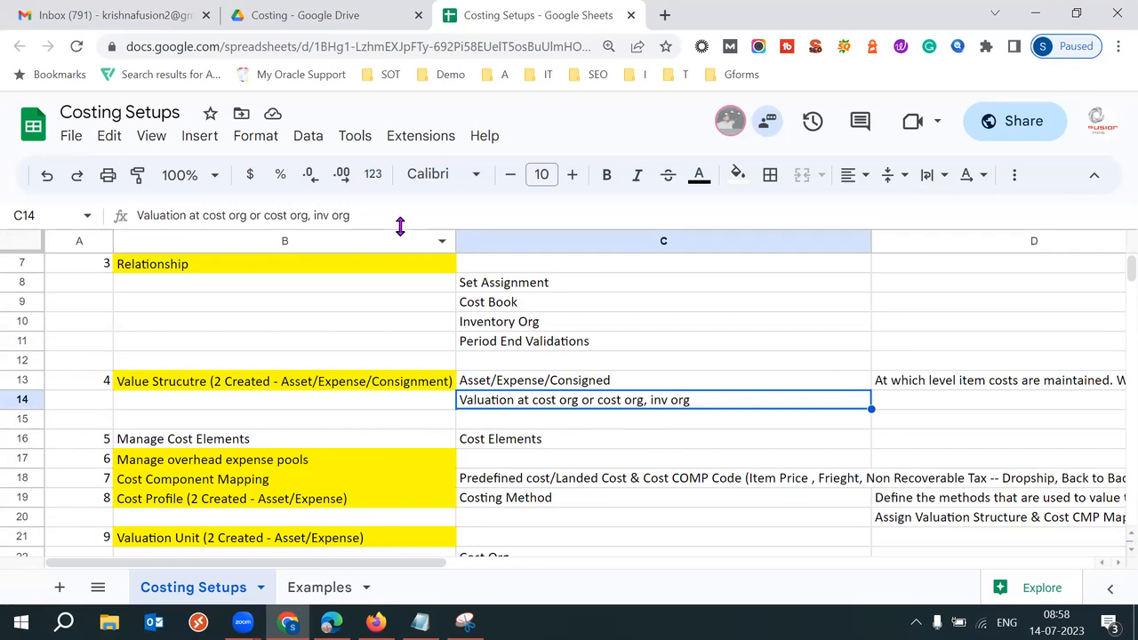
left_click_drag(313, 215, 350, 215)
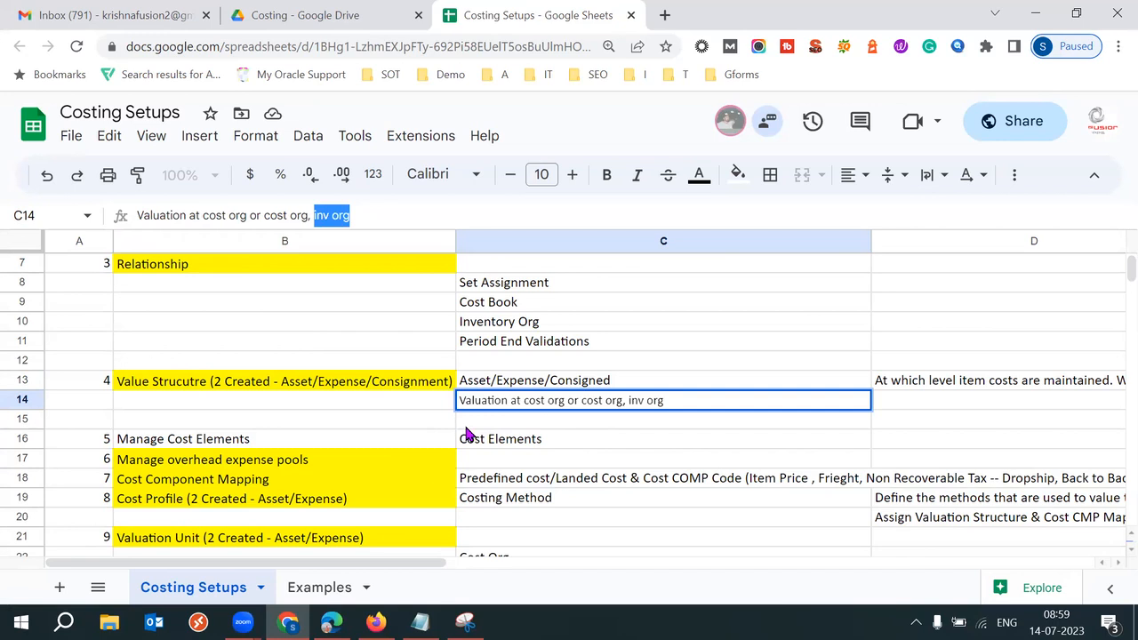
left_click(420, 621)
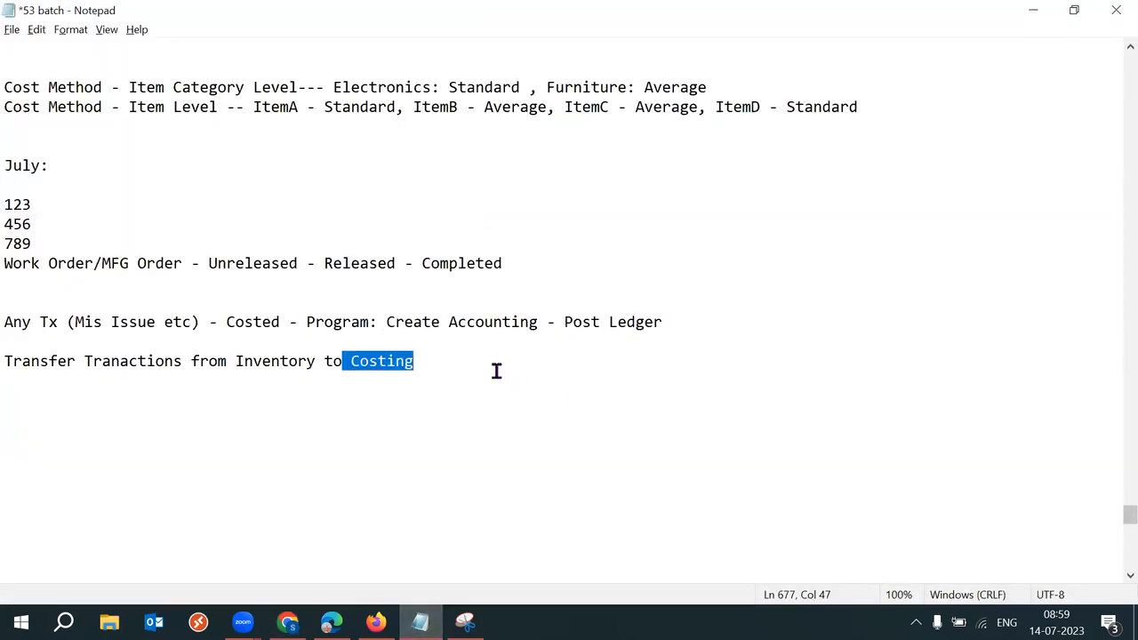
Step: Add indented 'Cost Org' and 'Inv Org1, Inv Org2' lines below the transfer note in Notepad
key("End")
key("Return")
key("Return")
key("Return")
key("Return")
key("Tab")
type("Inv Org")
key("Up")
key("Up")
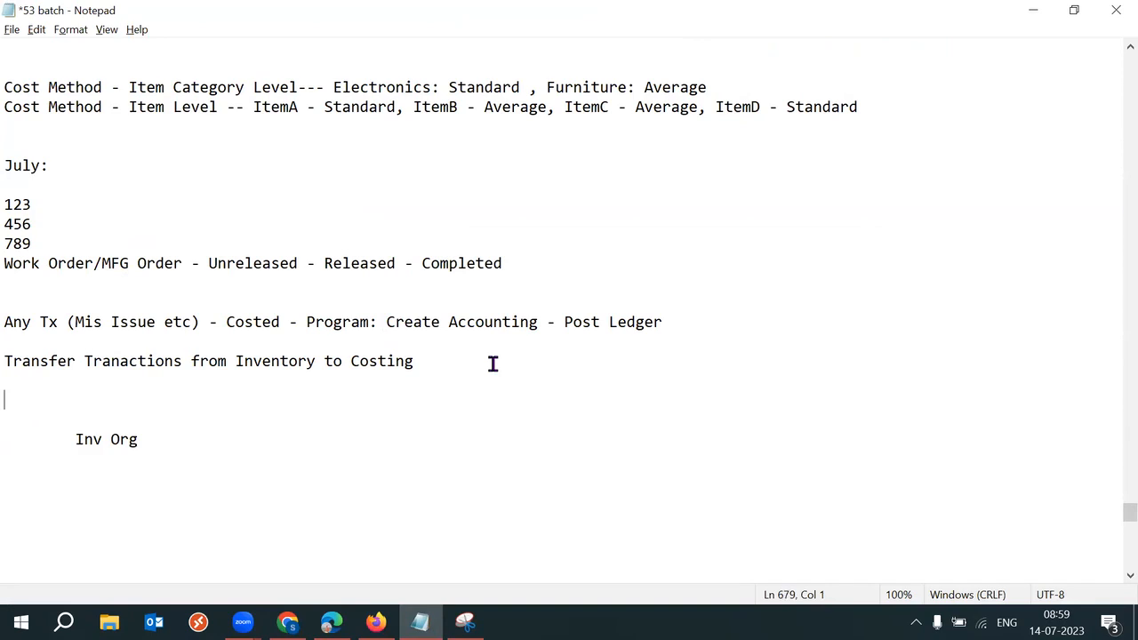
key("Return")
key("Tab")
type("Cost Org")
left_click_drag(61, 426, 183, 408)
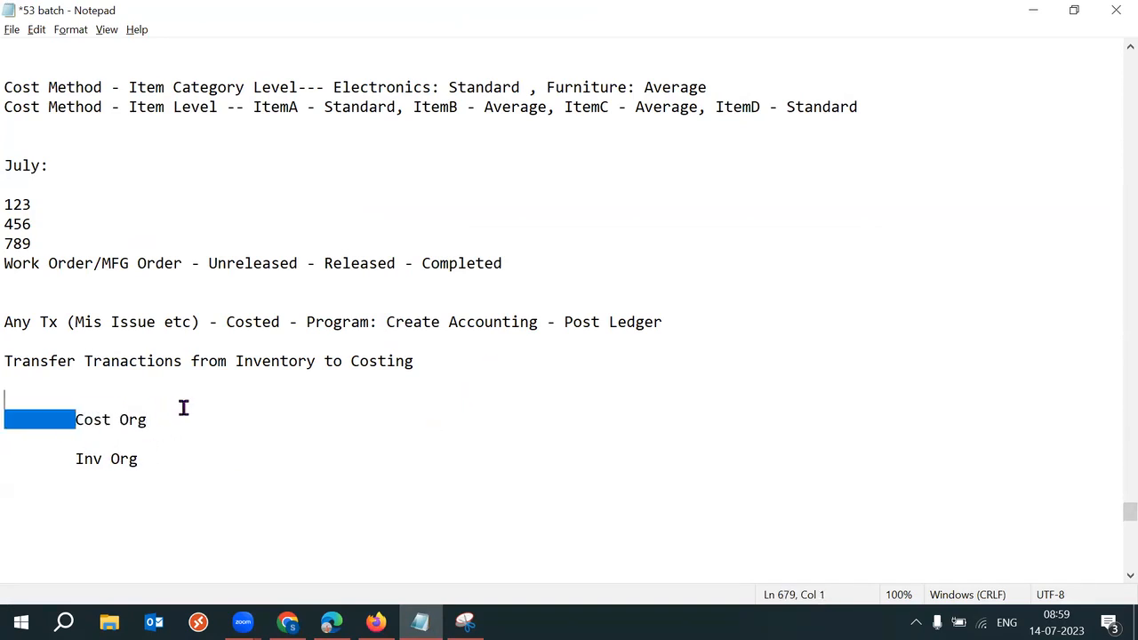
left_click_drag(135, 459, 84, 457)
left_click(181, 459)
type("1, Inv Org2")
Step: Indent Cost Org one more level and list RM and FG on lines beneath the inventory orgs
left_click(71, 420)
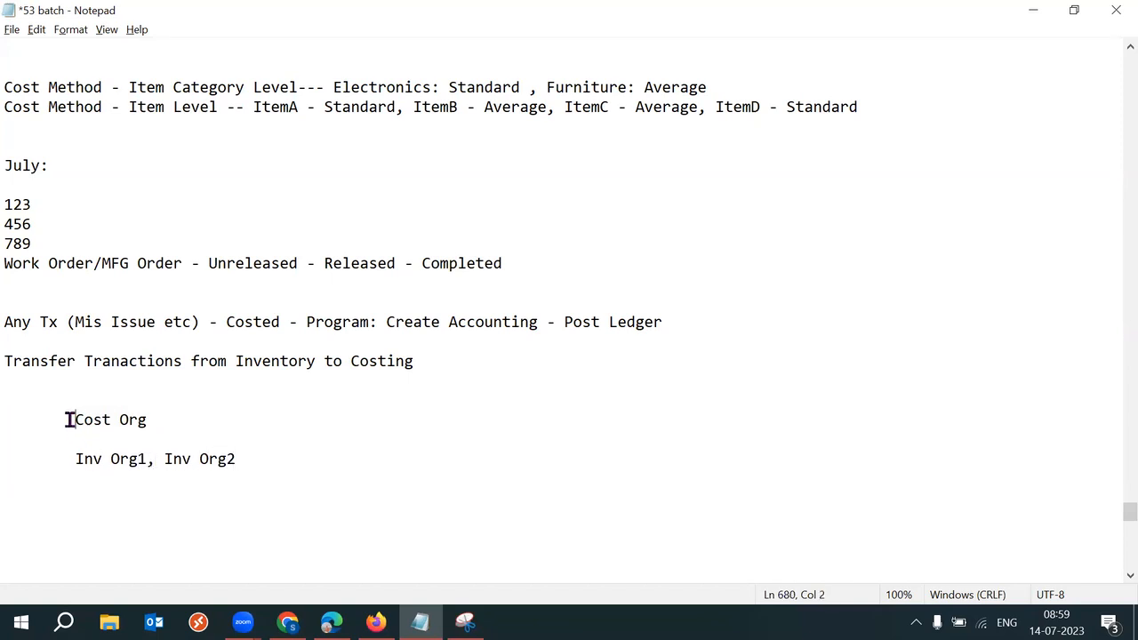
key("Tab")
left_click_drag(79, 459, 251, 463)
left_click_drag(145, 419, 233, 423)
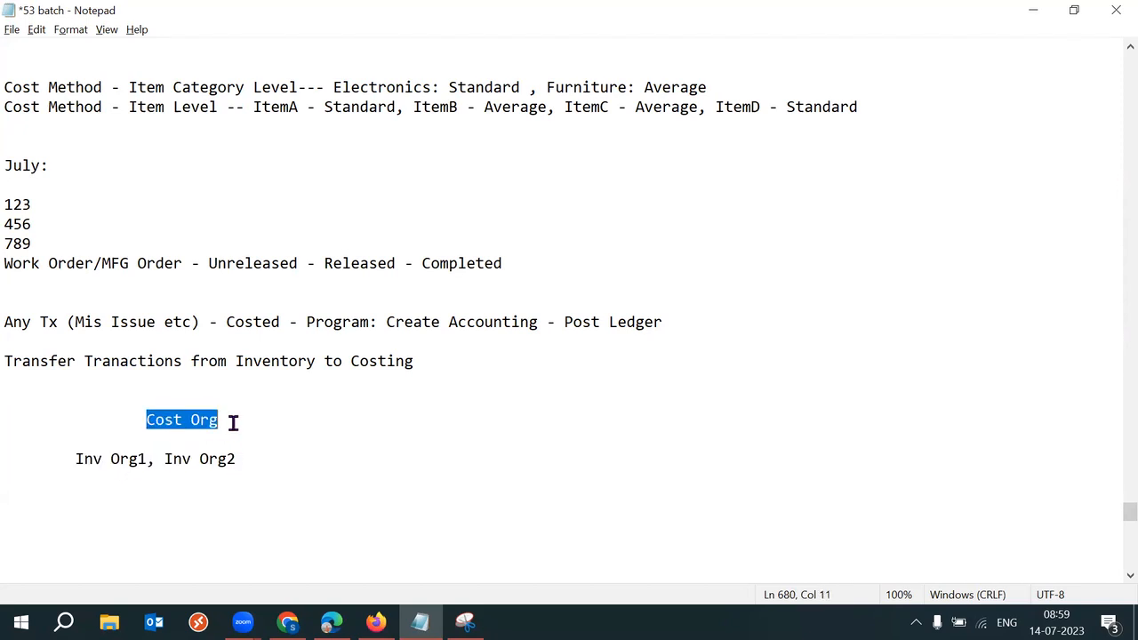
left_click(275, 463)
key("Return")
key("Tab")
key("Return")
key("Tab")
type("SI")
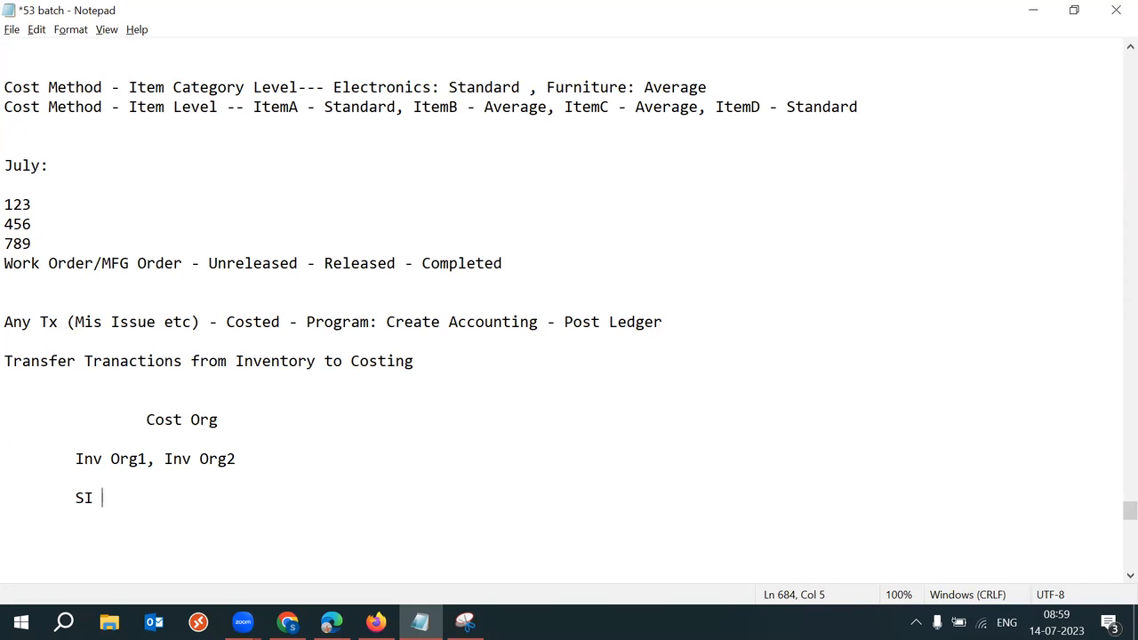
key("BackSpace")
key("BackSpace")
key("BackSpace")
type("RM")
key("Return")
key("Tab")
type("FG")
Step: Highlight the RM/FG, Inv Org1, Inv Org2 and Cost Org lines to review them, then return to the Costing Setups spreadsheet
left_click(76, 498)
left_click(141, 527, "shift")
left_click_drag(74, 459, 146, 460)
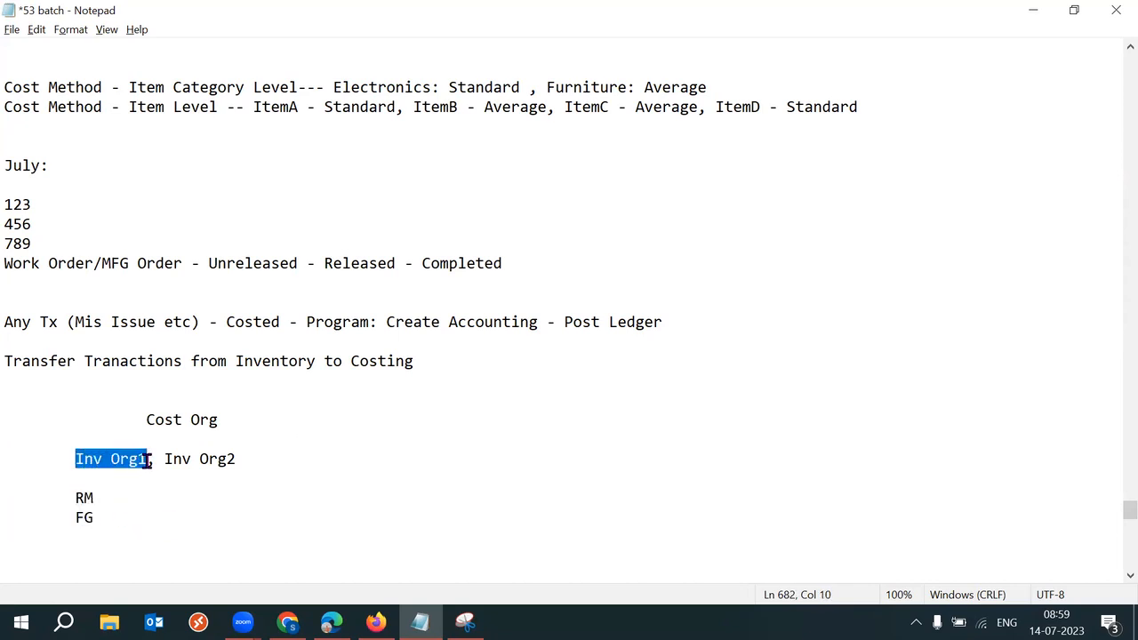
left_click_drag(275, 455, 75, 459)
left_click_drag(147, 420, 221, 420)
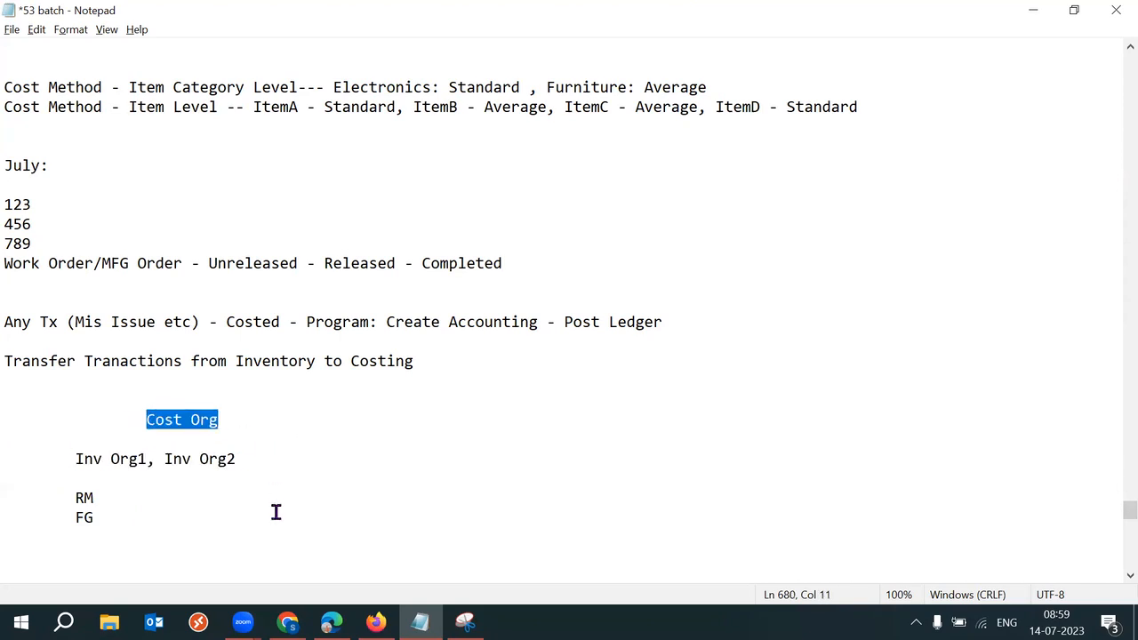
left_click(287, 622)
left_click(199, 370)
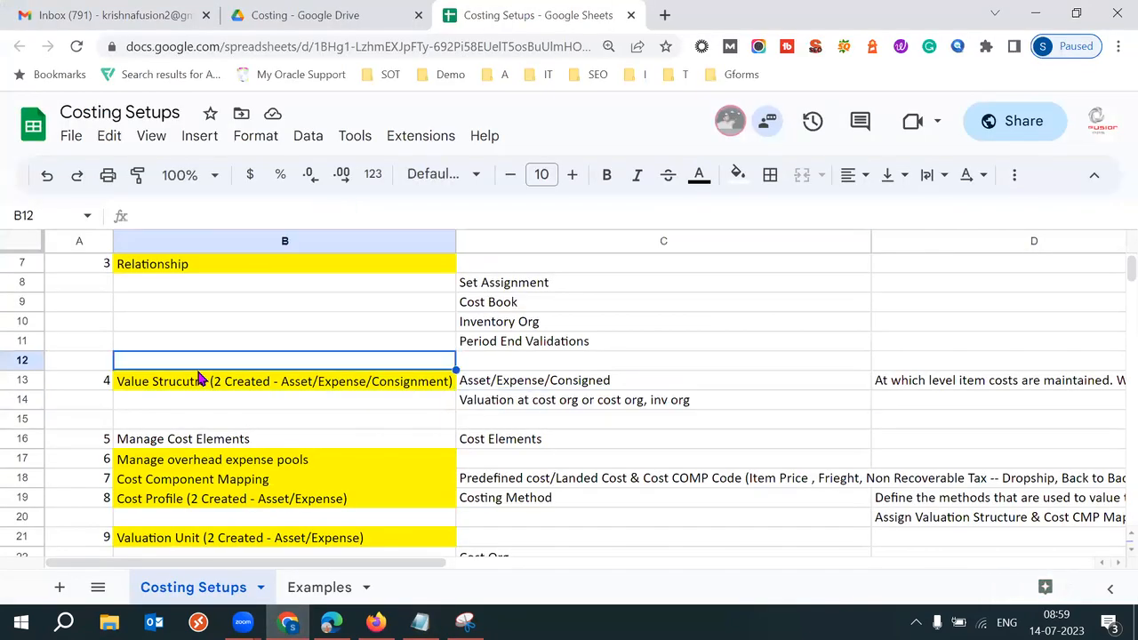
left_click(166, 388)
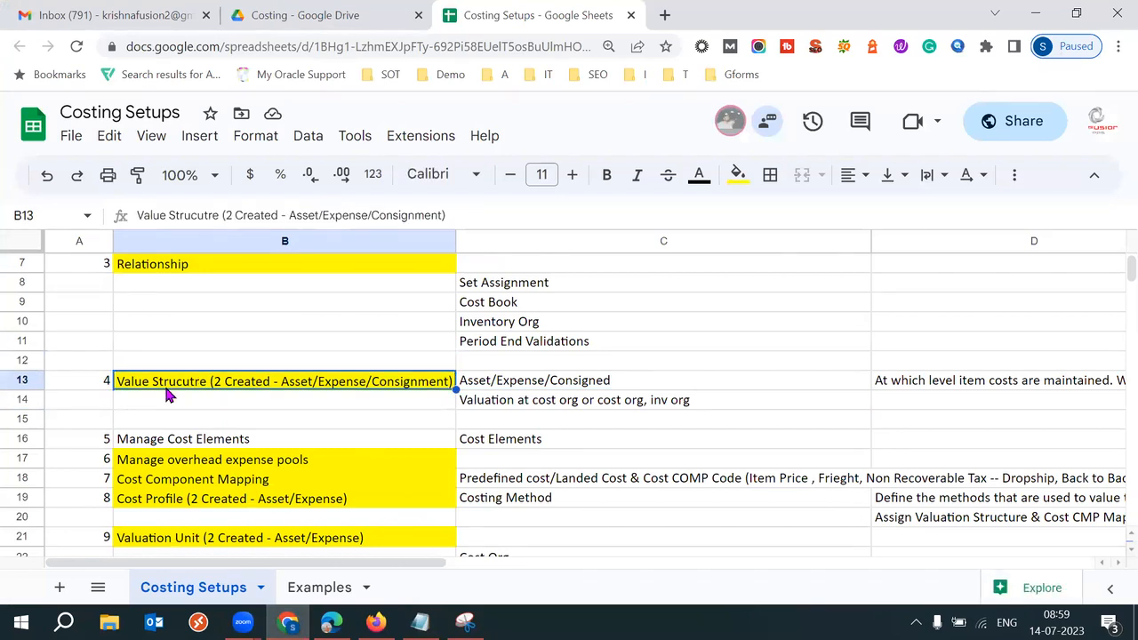
left_click(545, 386)
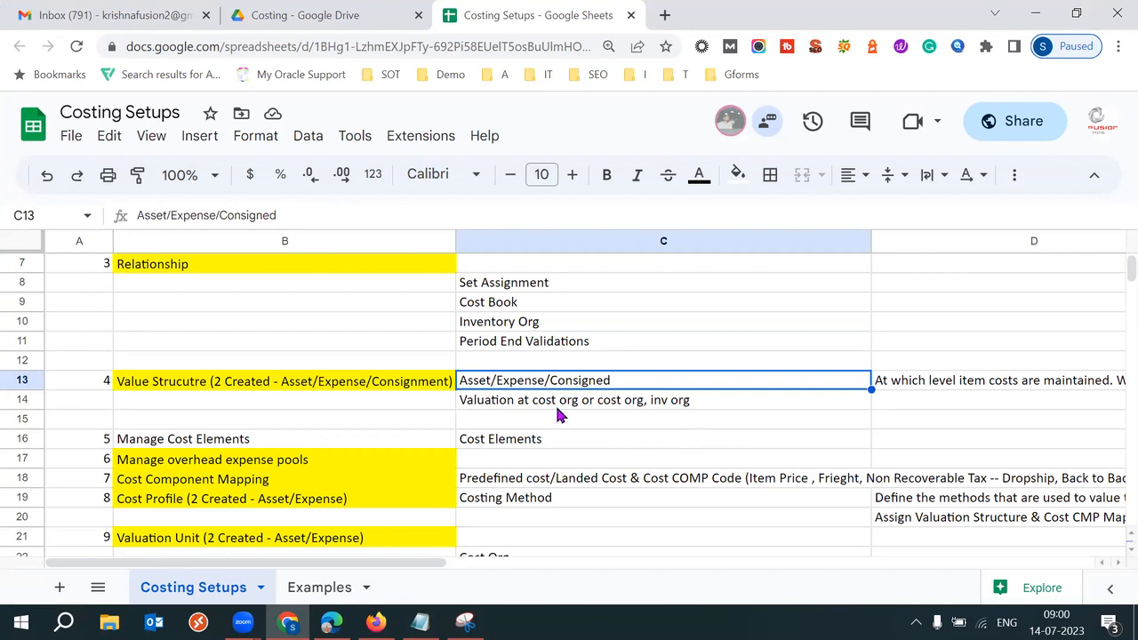
double_click(142, 216)
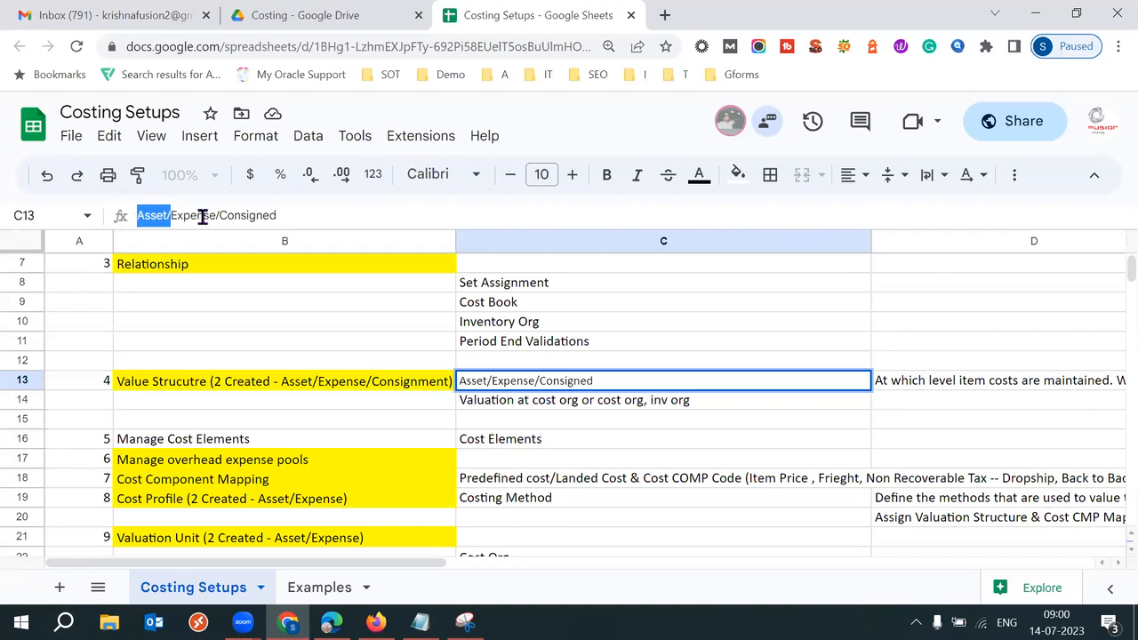
left_click_drag(217, 216, 173, 218)
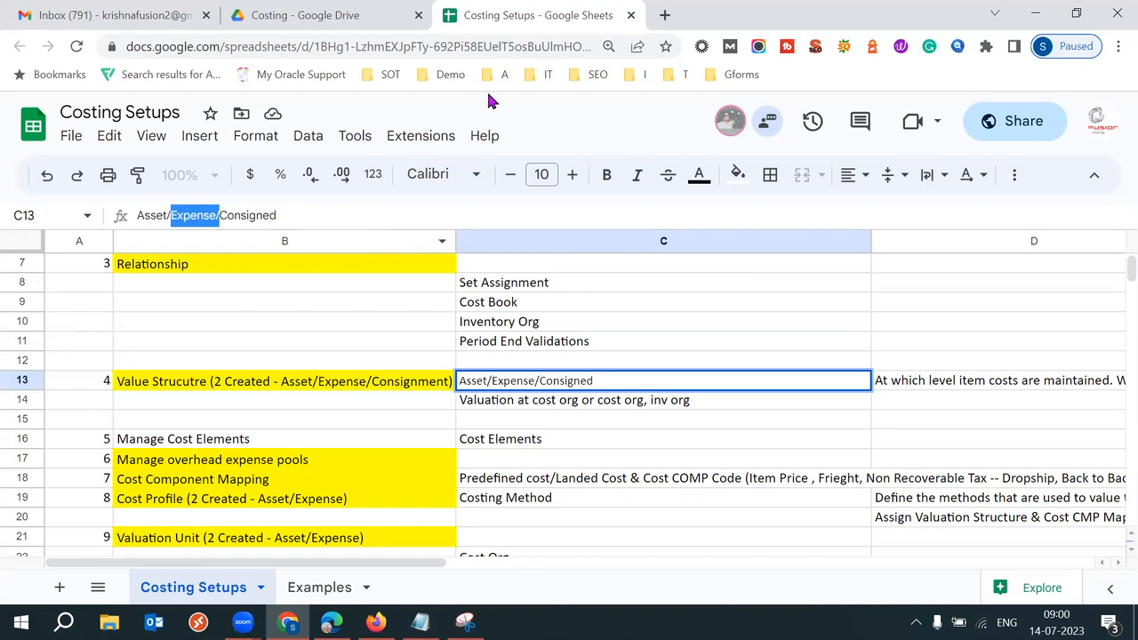
left_click(341, 222)
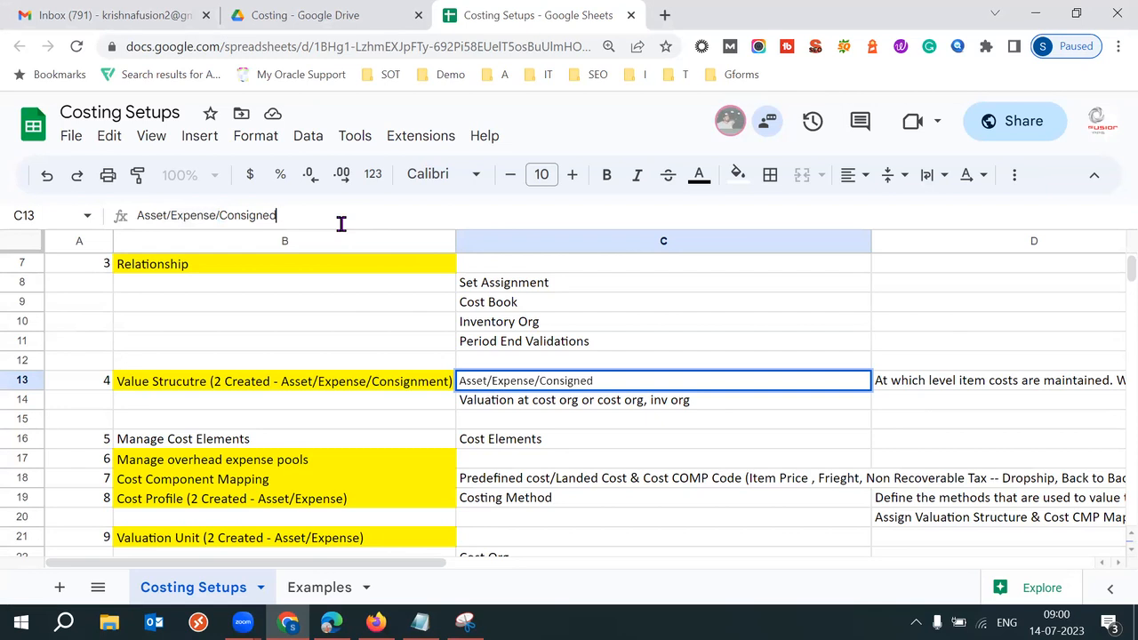
left_click_drag(216, 213, 295, 214)
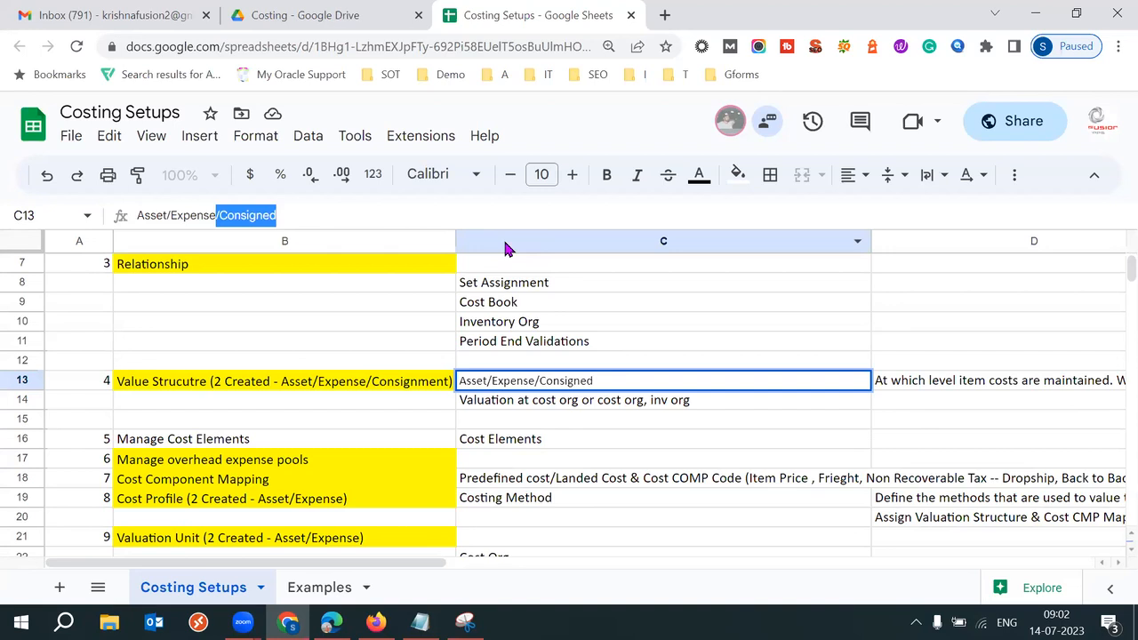
Step: Highlight Expense, Consigned and the full Asset/Expense/Consigned text in cell C13
left_click(534, 378)
left_click_drag(537, 378, 492, 381)
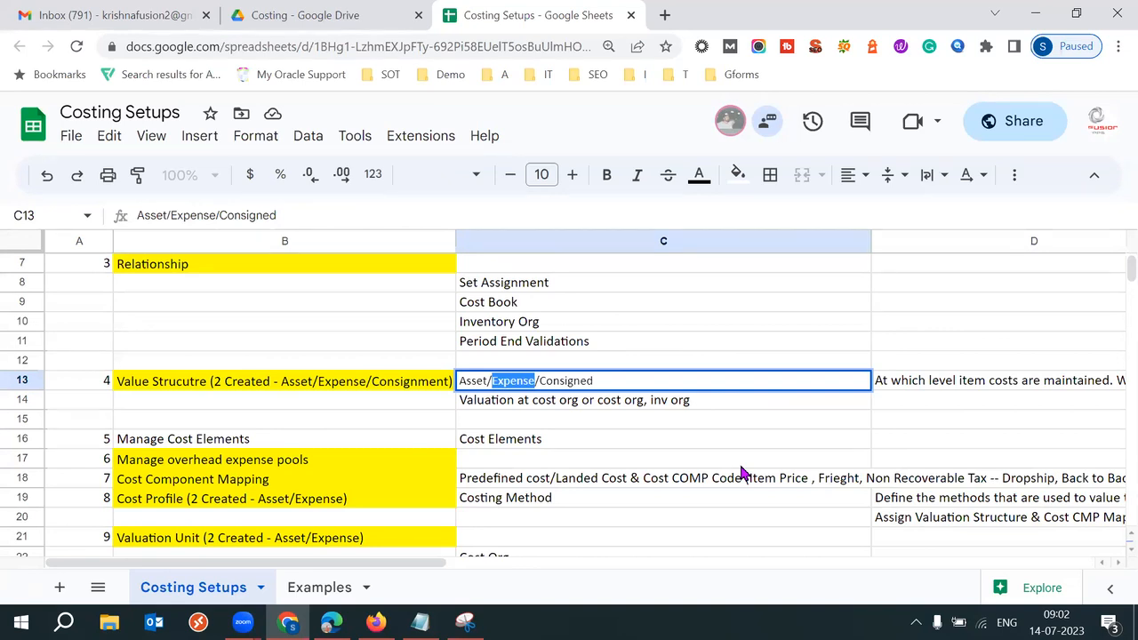
left_click(483, 382)
left_click_drag(540, 380, 491, 380)
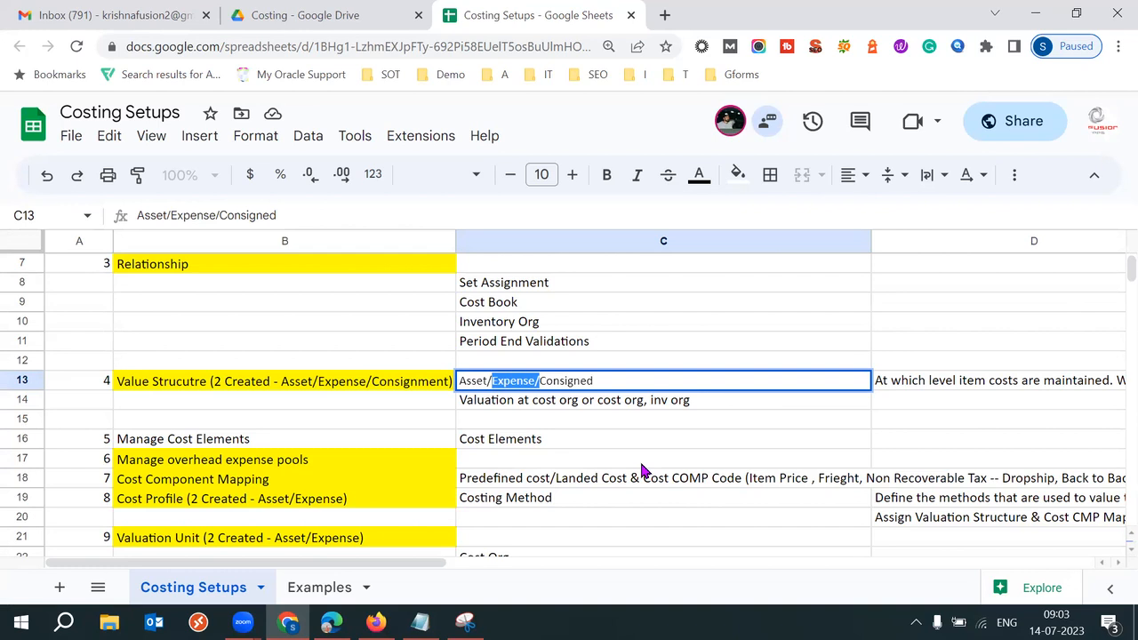
left_click(608, 381)
double_click(616, 381)
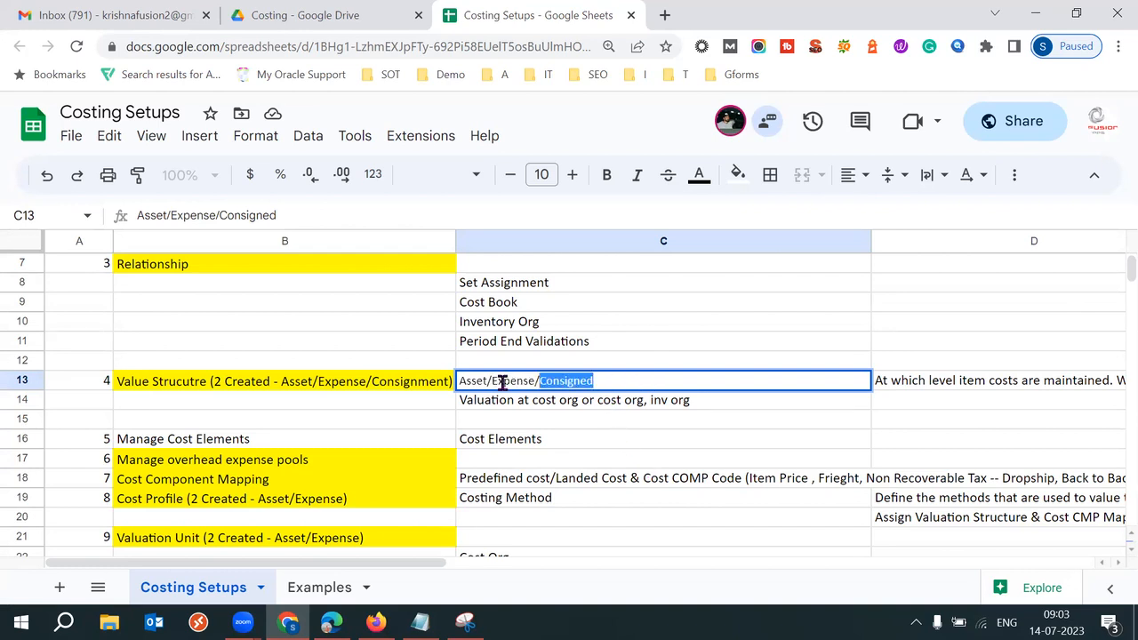
left_click_drag(502, 381, 458, 390)
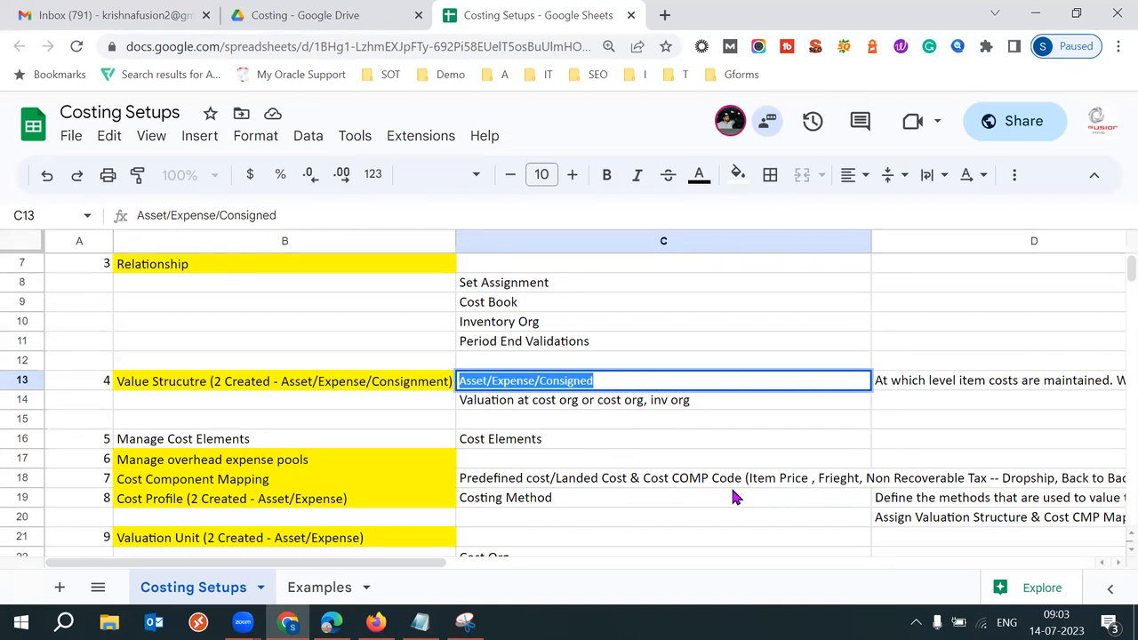
Step: Highlight Asset/Expense in C13, select A13, then go back to the Oracle Fusion setup page
left_click(302, 383)
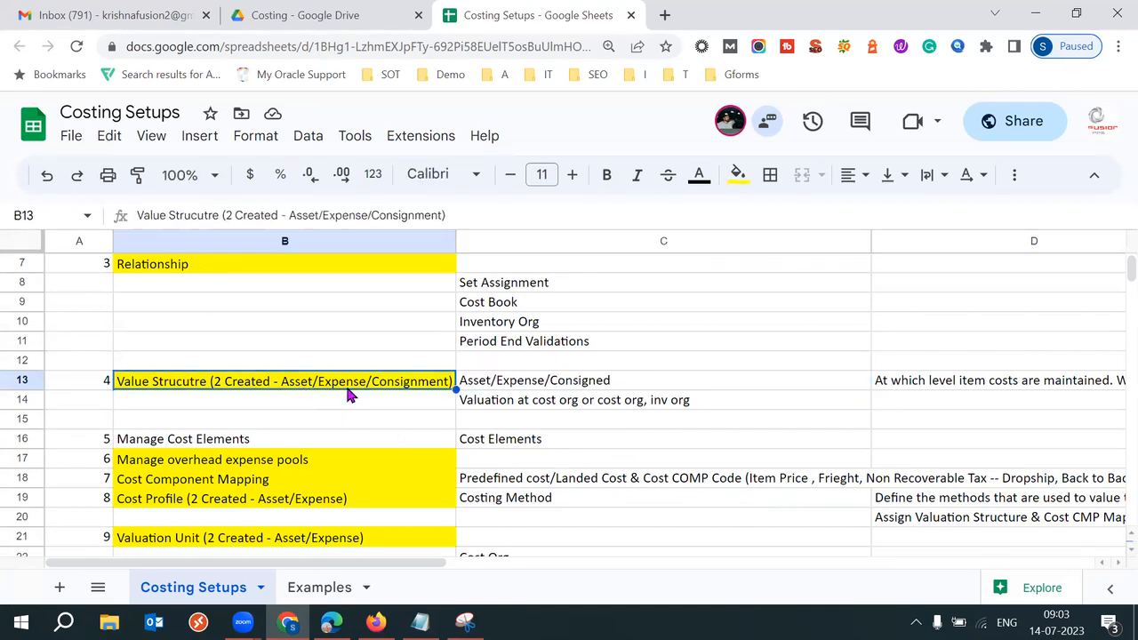
left_click(500, 381)
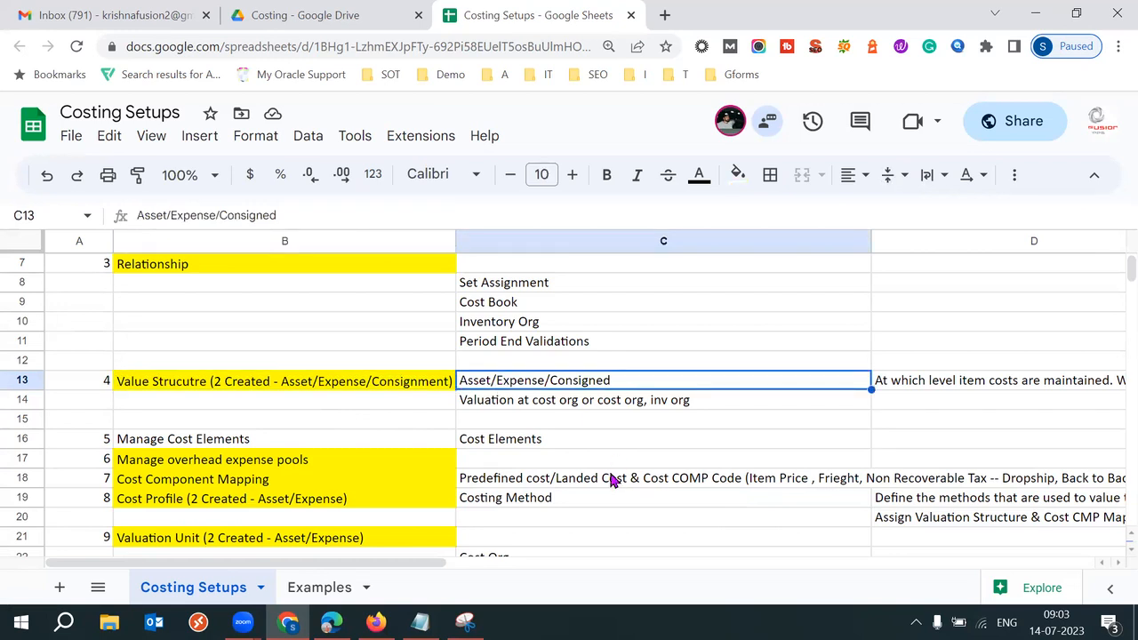
double_click(544, 381)
left_click_drag(534, 381, 593, 381)
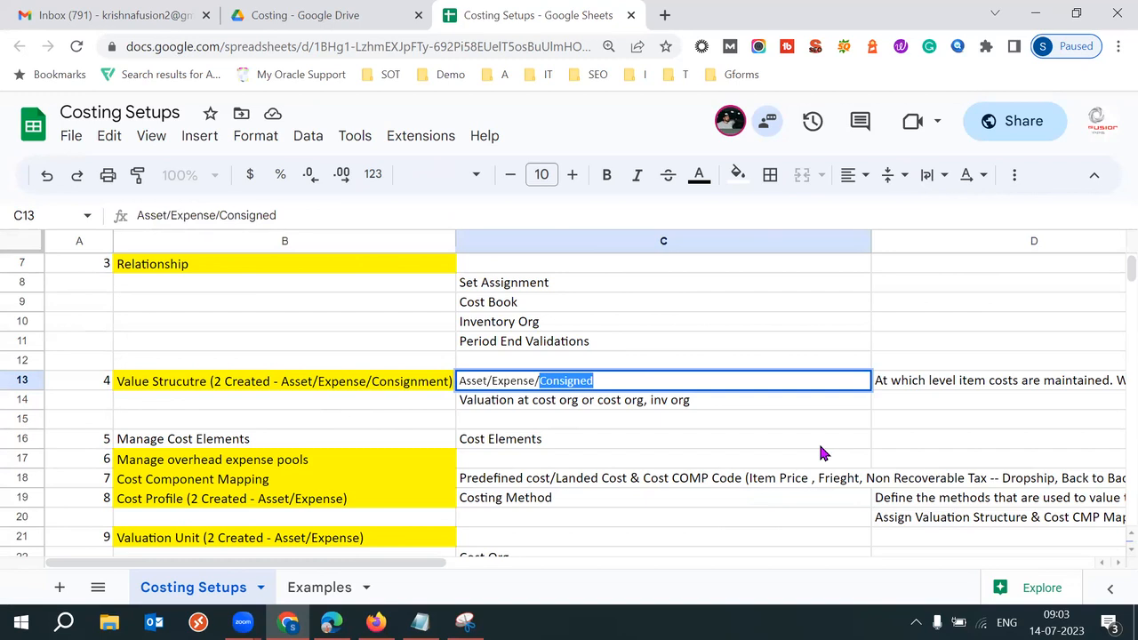
left_click(342, 385)
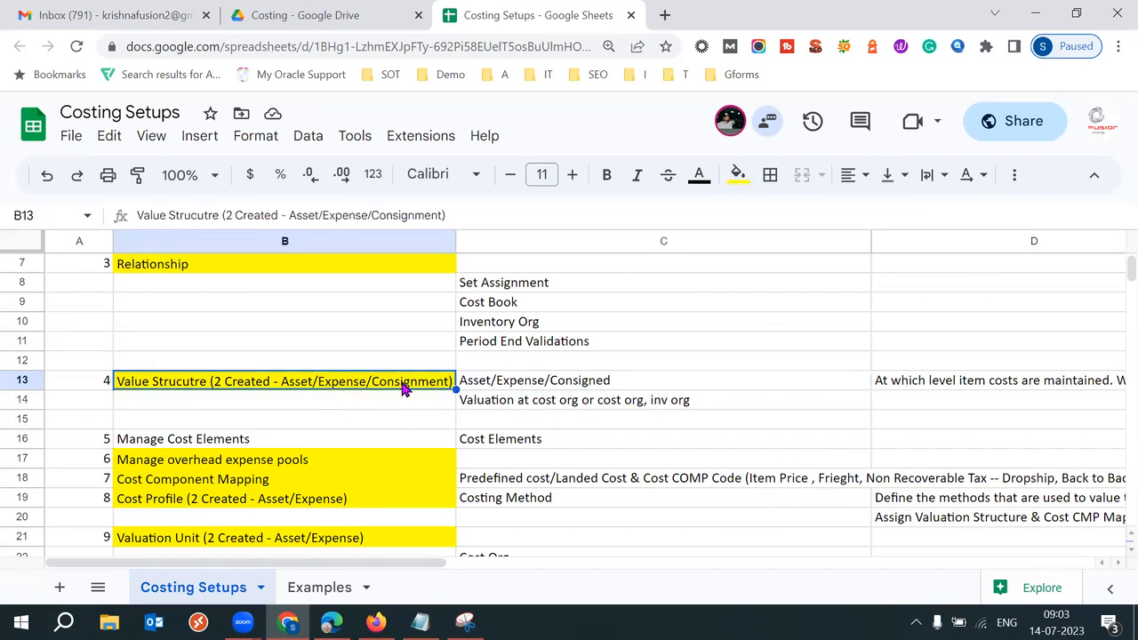
left_click(520, 384)
left_click_drag(220, 216, 137, 217)
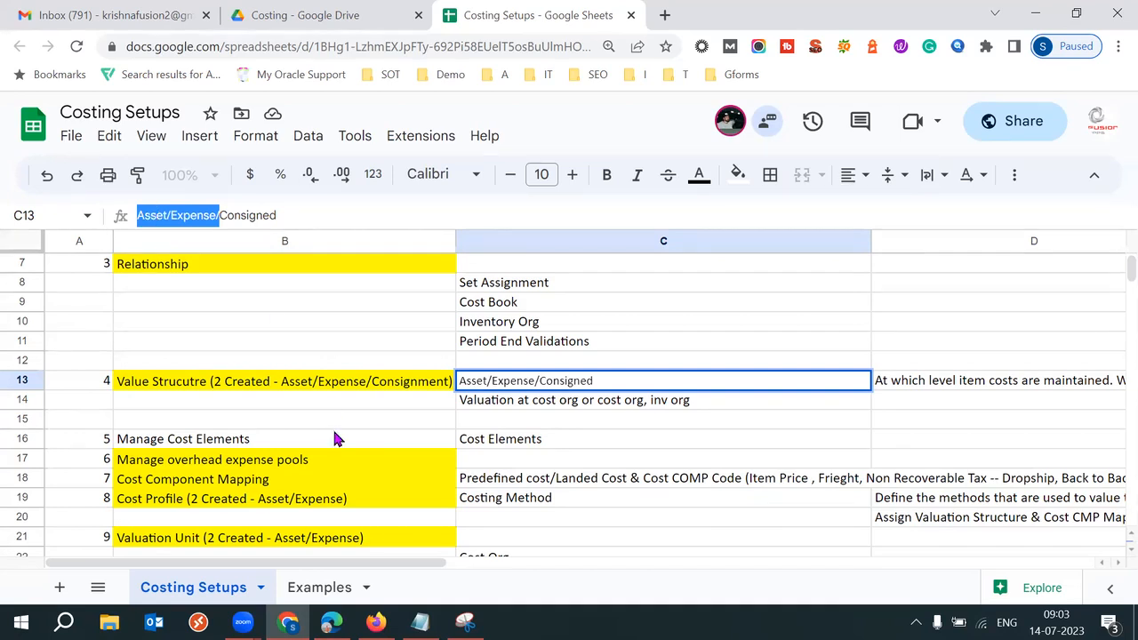
left_click(110, 378)
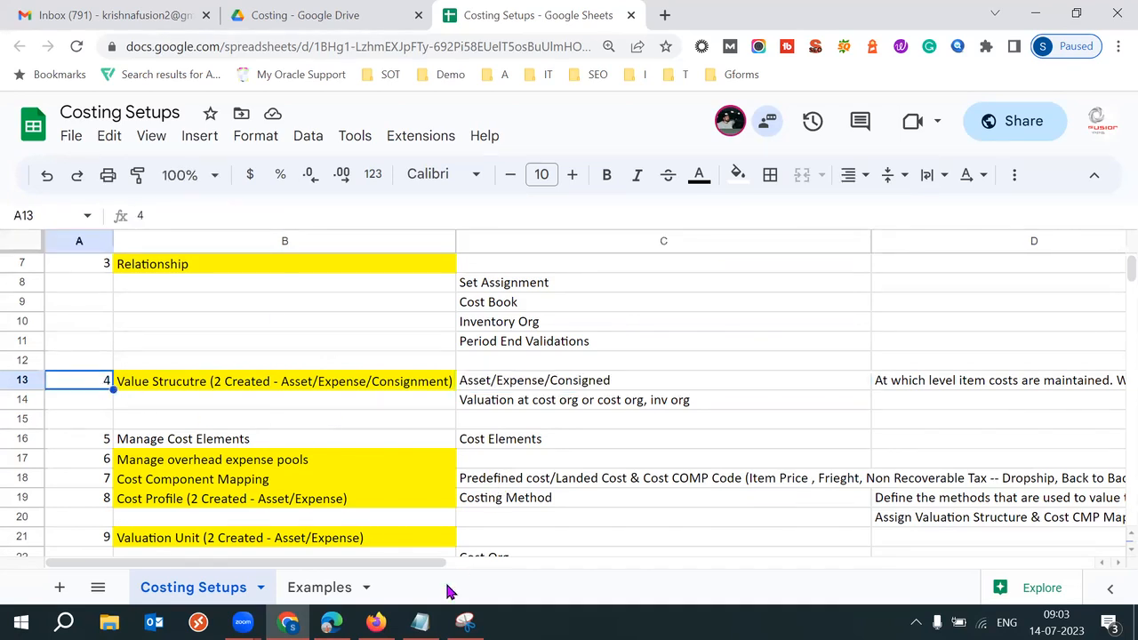
left_click(376, 623)
Step: Open Manage Valuation Structures and start creating a new valuation structure
scroll(1110, 356, "down", 3)
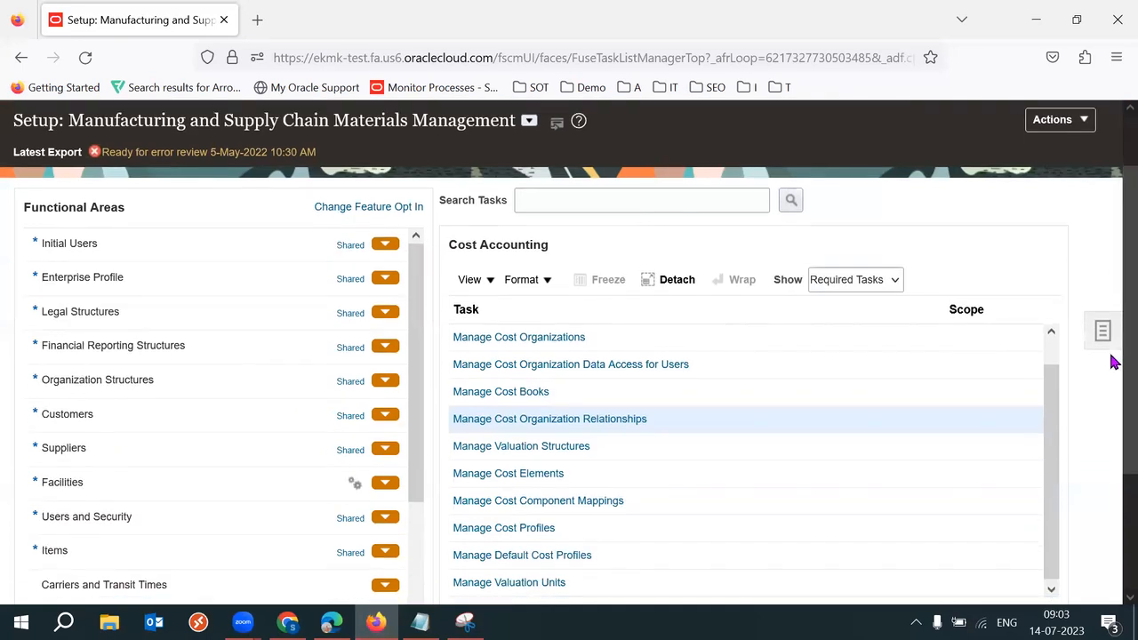
left_click(538, 406)
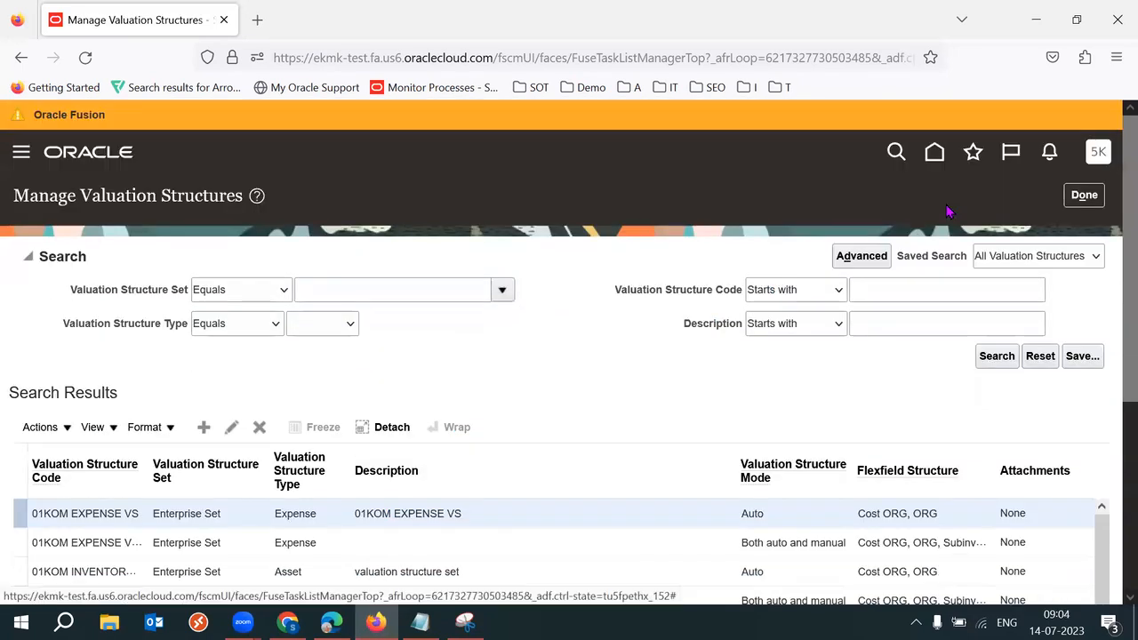
double_click(134, 196)
left_click(556, 377)
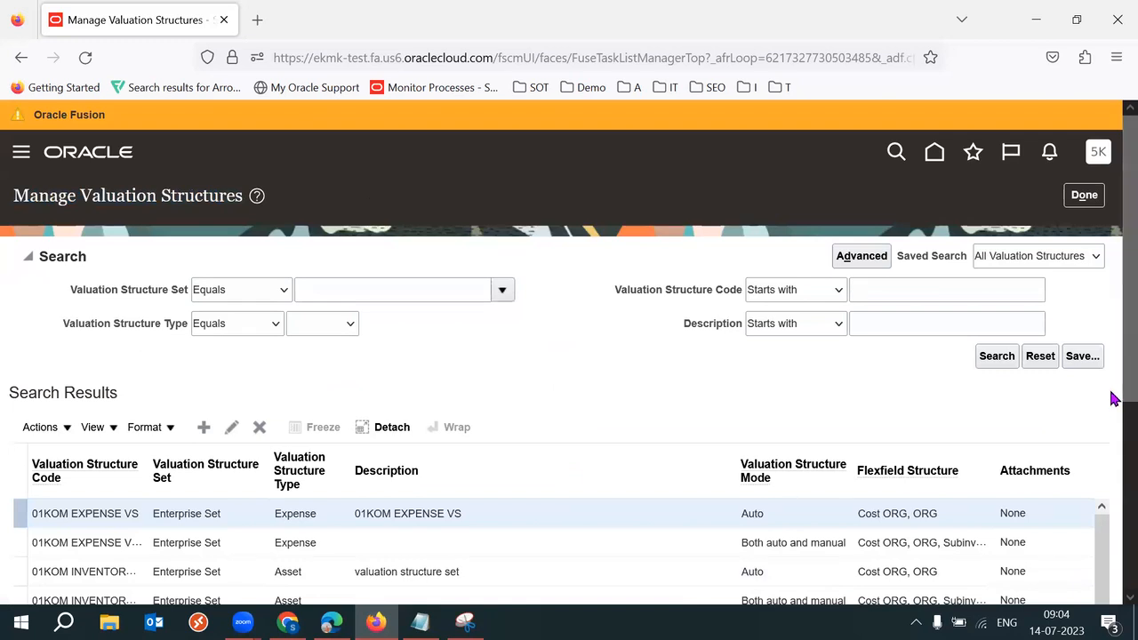
left_click_drag(1130, 391, 1130, 403)
left_click(204, 408)
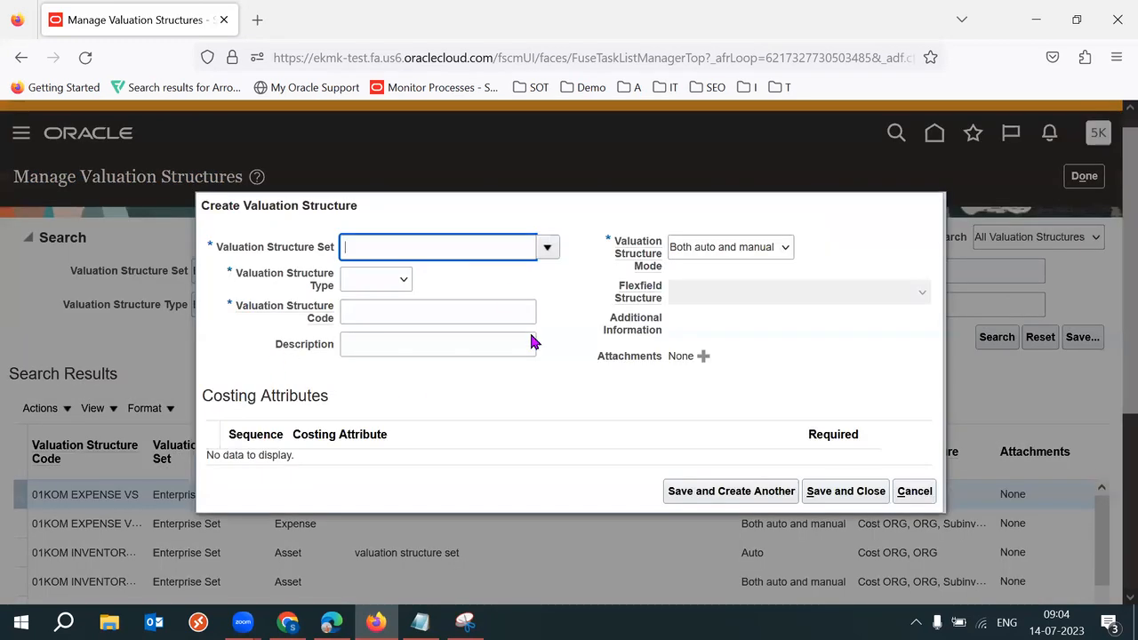
Step: Set the valuation structure set to 52K IND RDS and the type to Asset
type("52K")
key("Tab")
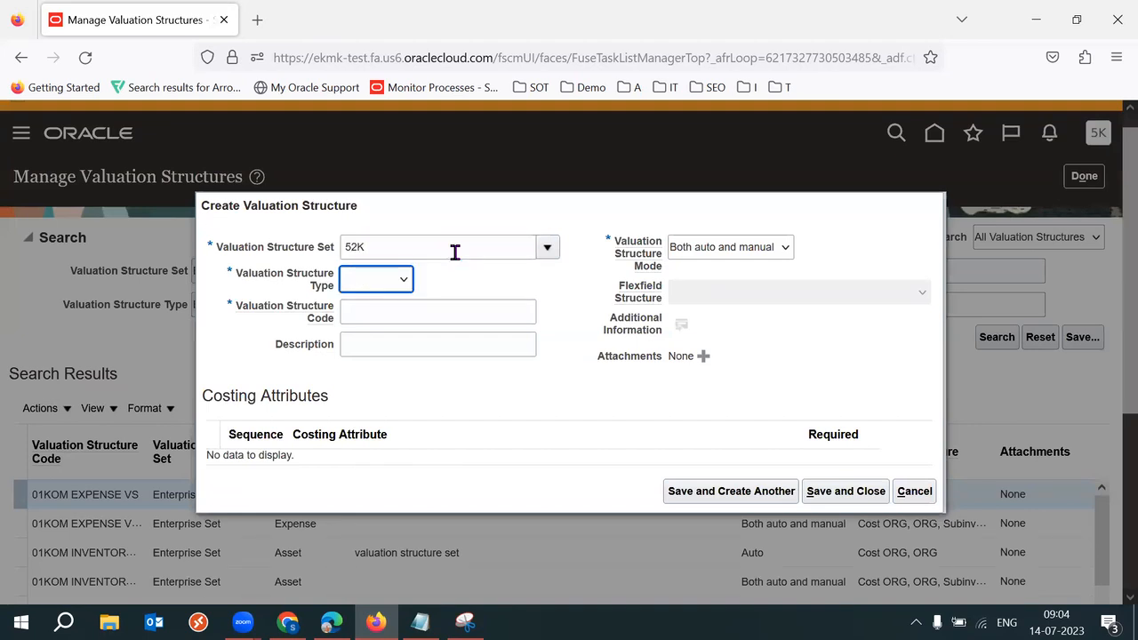
left_click(548, 248)
left_click(366, 541)
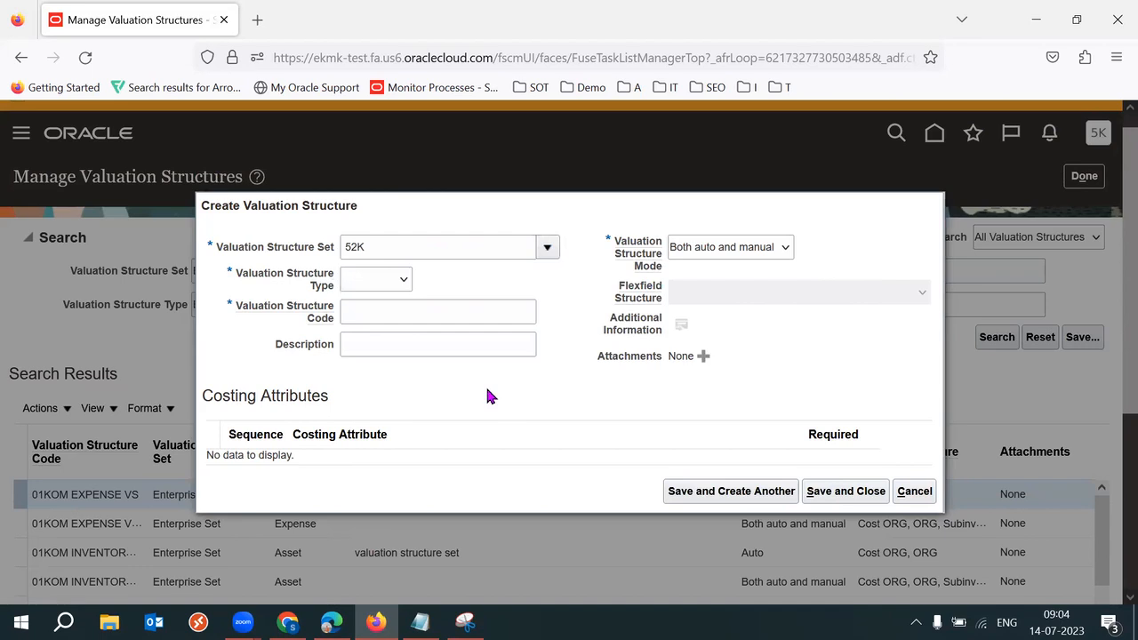
left_click(455, 331)
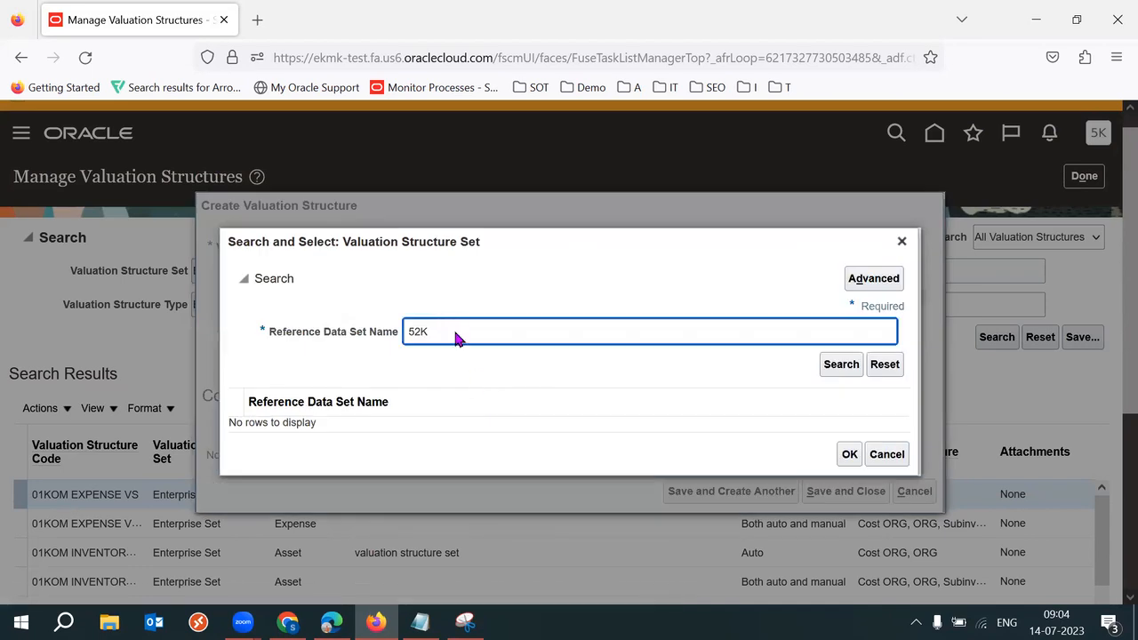
key("Return")
left_click(846, 474)
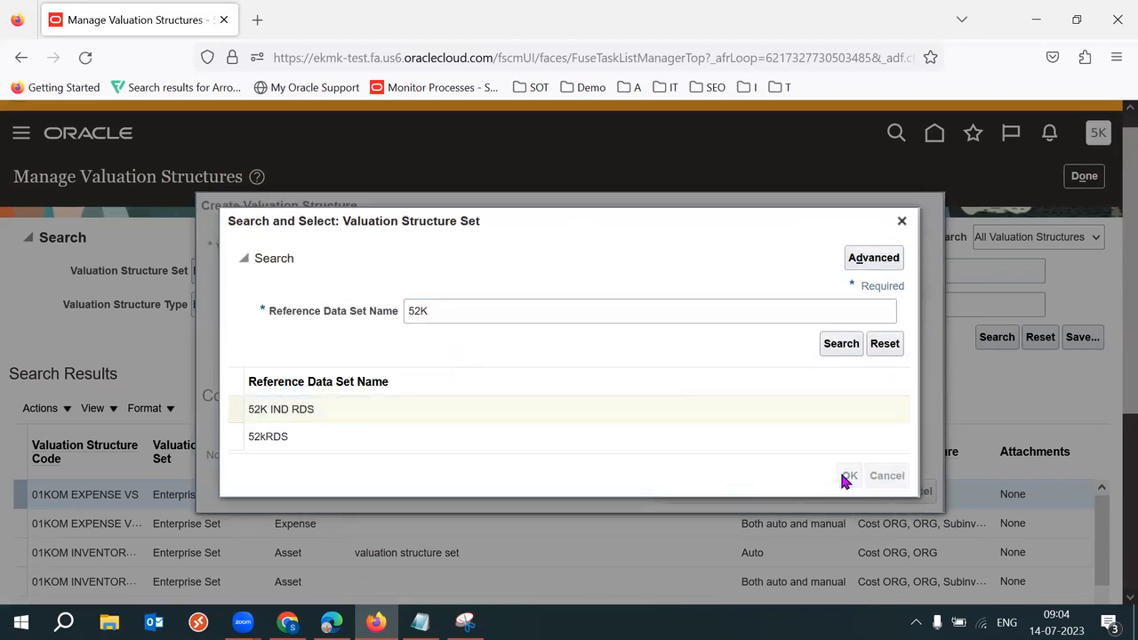
left_click(374, 281)
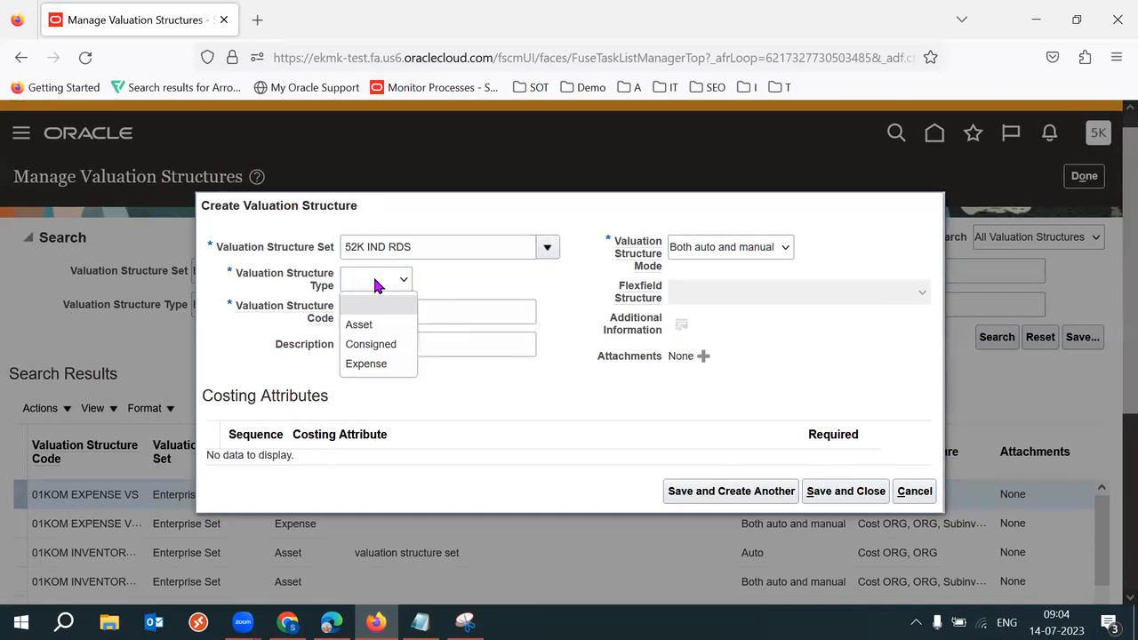
left_click(371, 325)
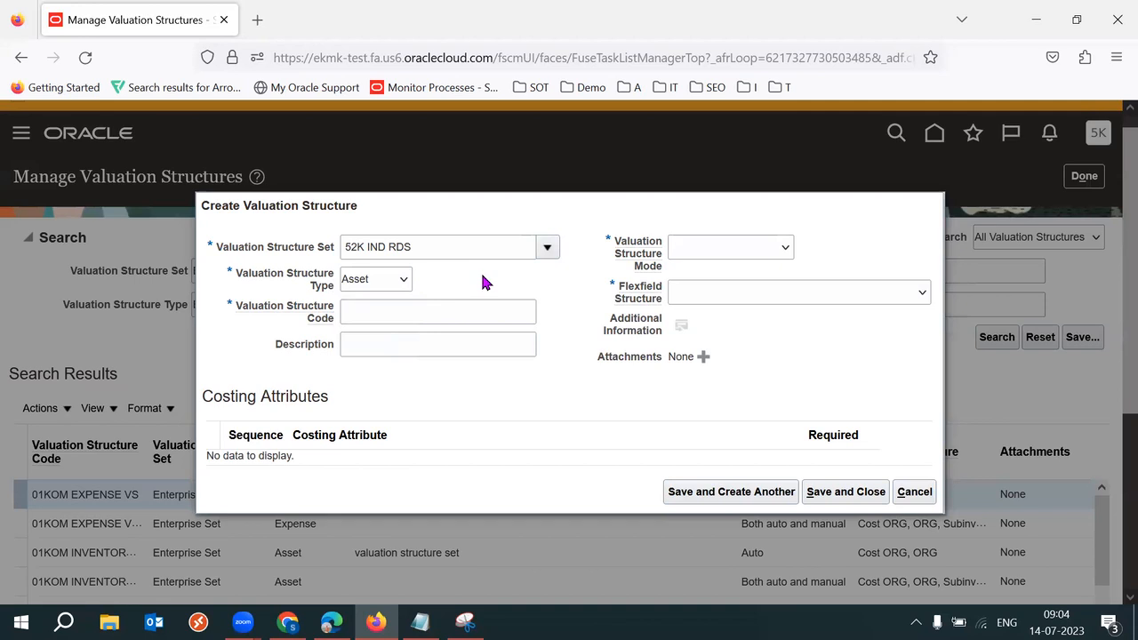
Step: Enter code 52K INV VS and set the mode to Both auto and manual
left_click(425, 305)
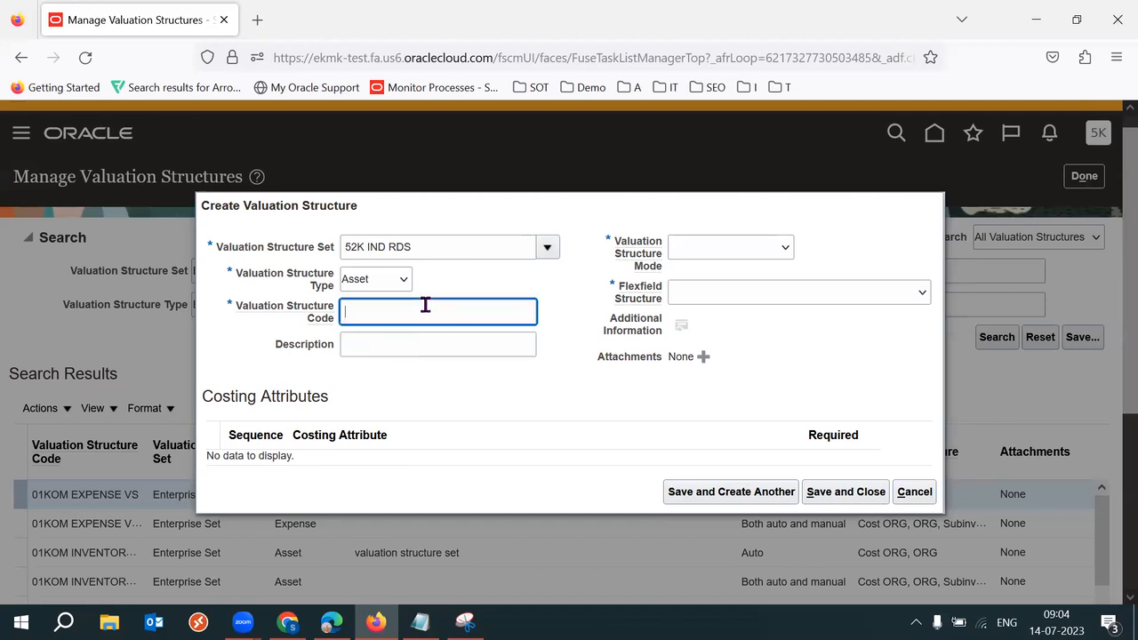
type("52K")
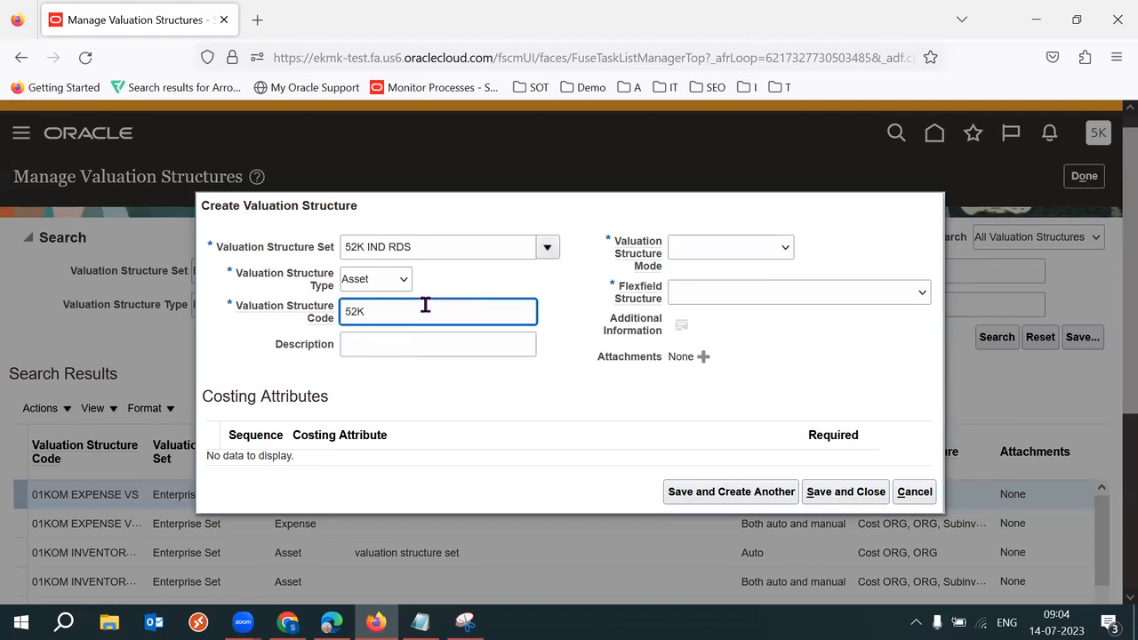
type(" INV VS")
left_click(763, 248)
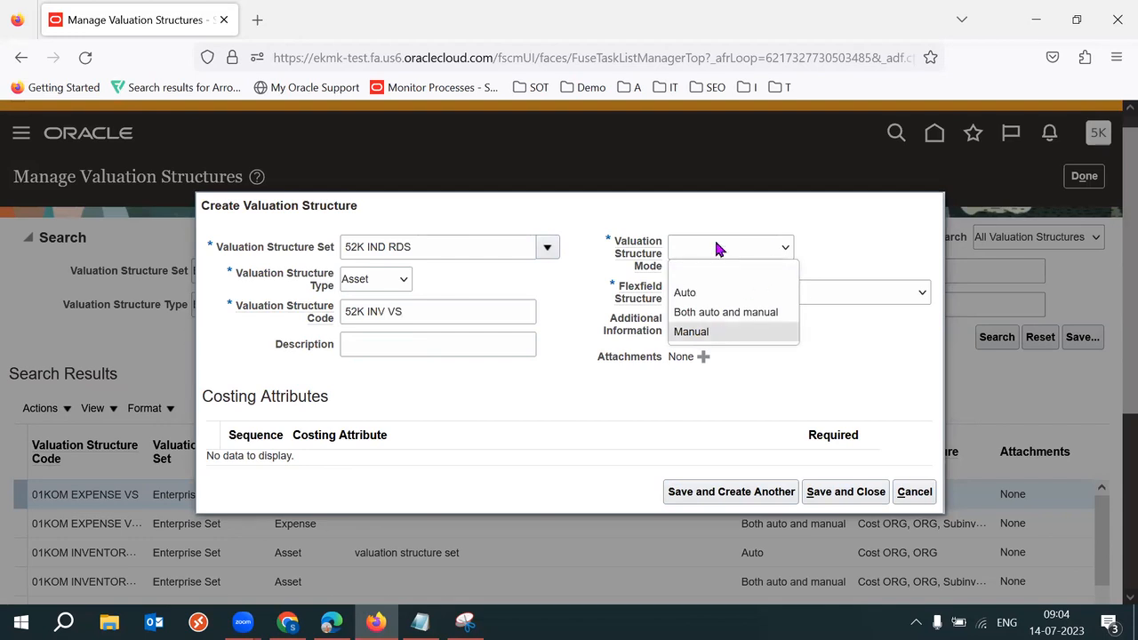
left_click(746, 322)
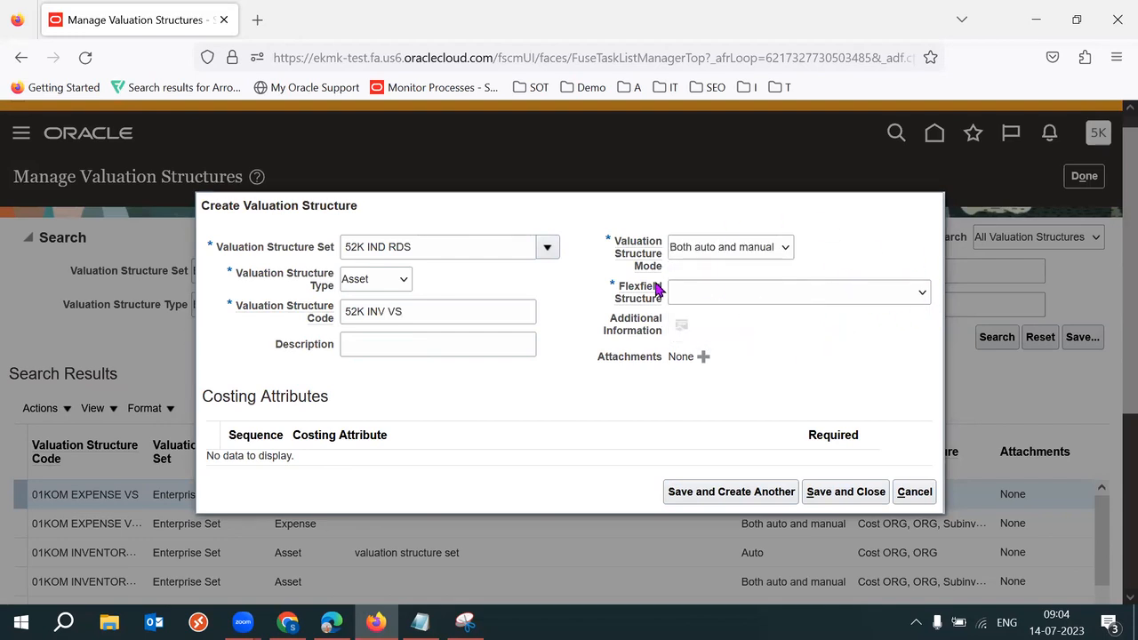
left_click_drag(617, 243, 655, 271)
left_click(933, 242)
left_click(809, 296)
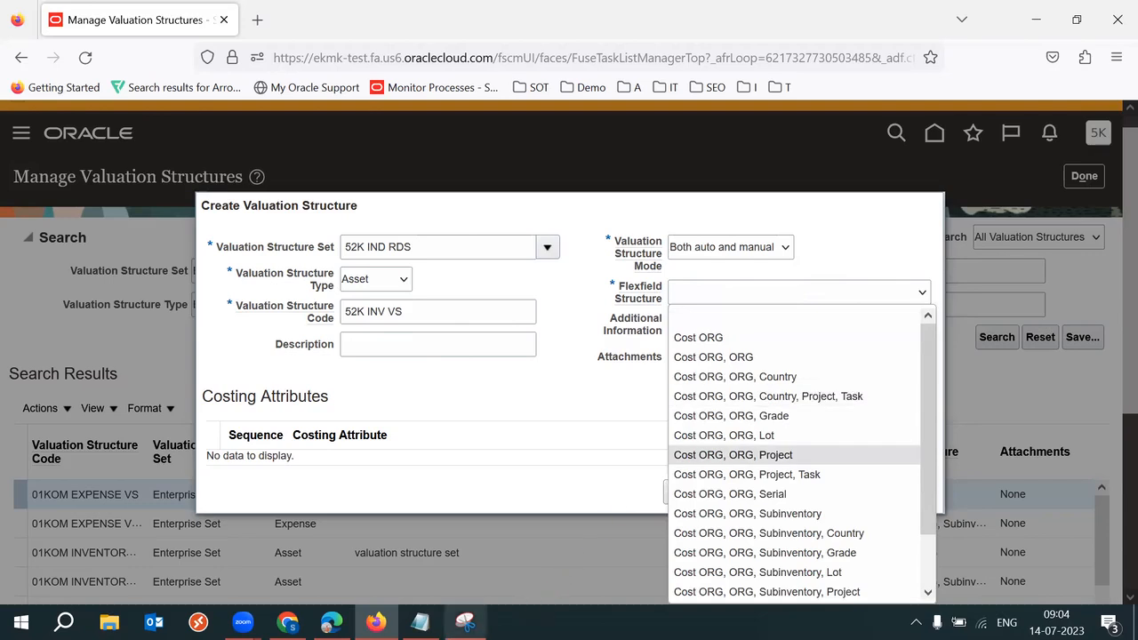
Step: Check the Cost Org, Inv Org and FG outline in the Notepad notes
left_click(420, 622)
left_click_drag(94, 401, 205, 516)
left_click(181, 523)
left_click_drag(73, 519, 106, 518)
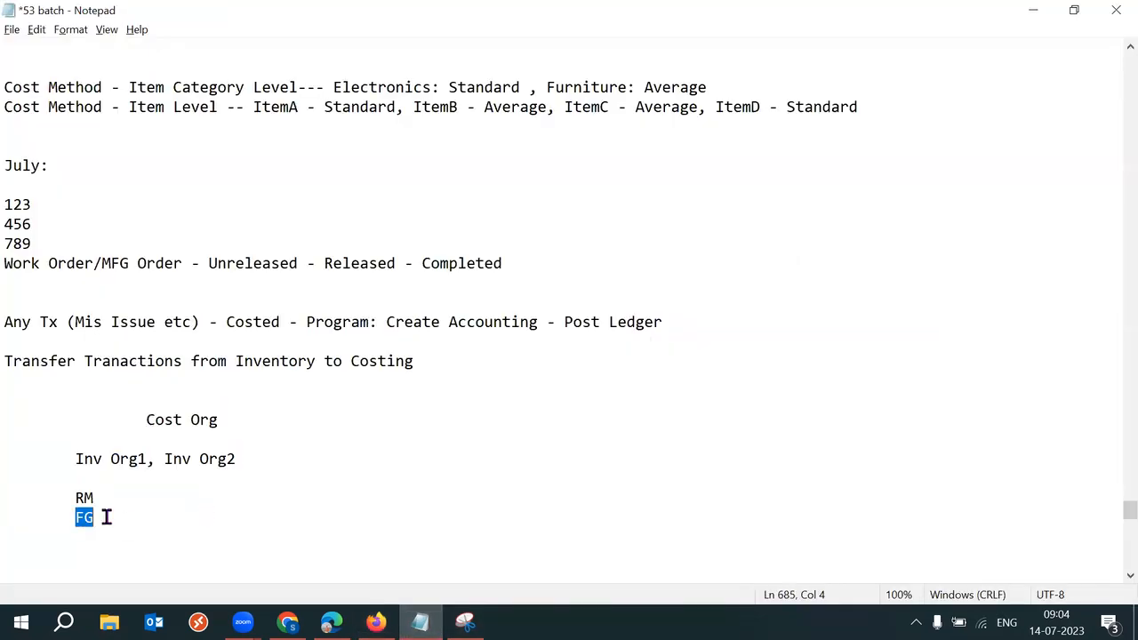
left_click_drag(70, 466, 198, 470)
left_click_drag(142, 427, 225, 422)
left_click(372, 445)
key("alt+Tab")
Step: Try flexfield structures Cost ORG, ORG and Cost ORG, ORG, Subinventory, settling on Cost ORG, ORG
left_click(797, 296)
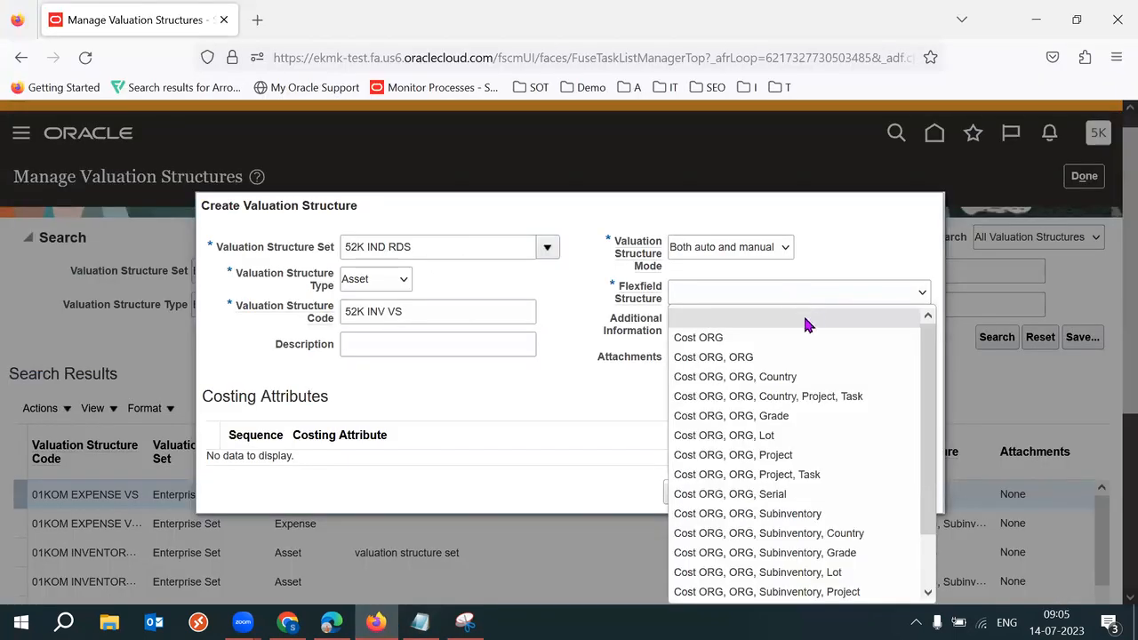
left_click(710, 339)
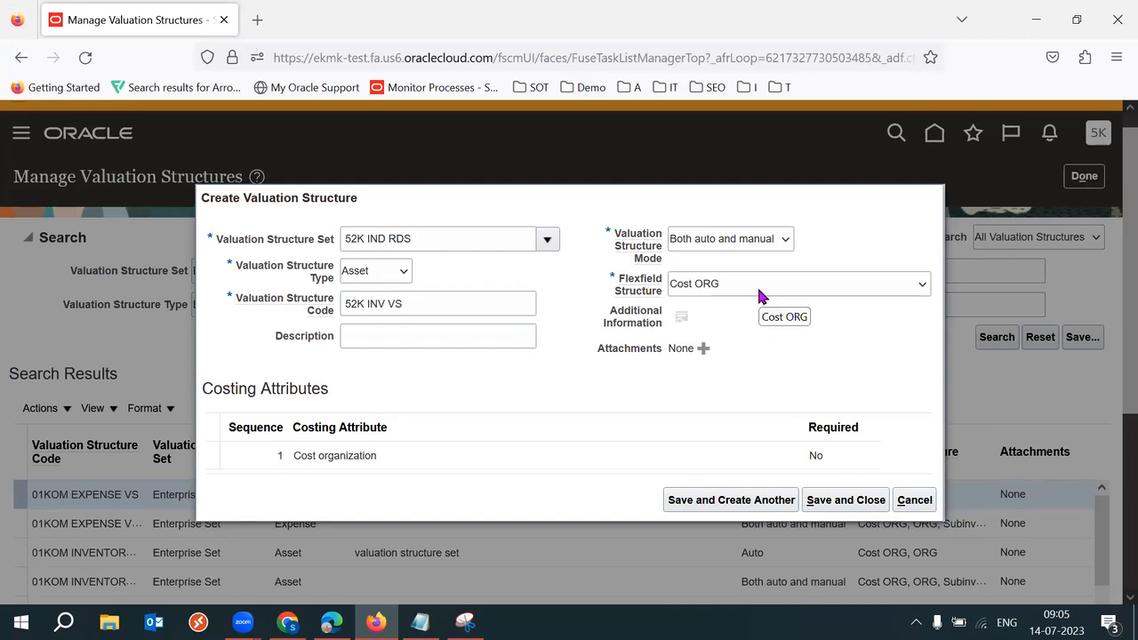
left_click(759, 284)
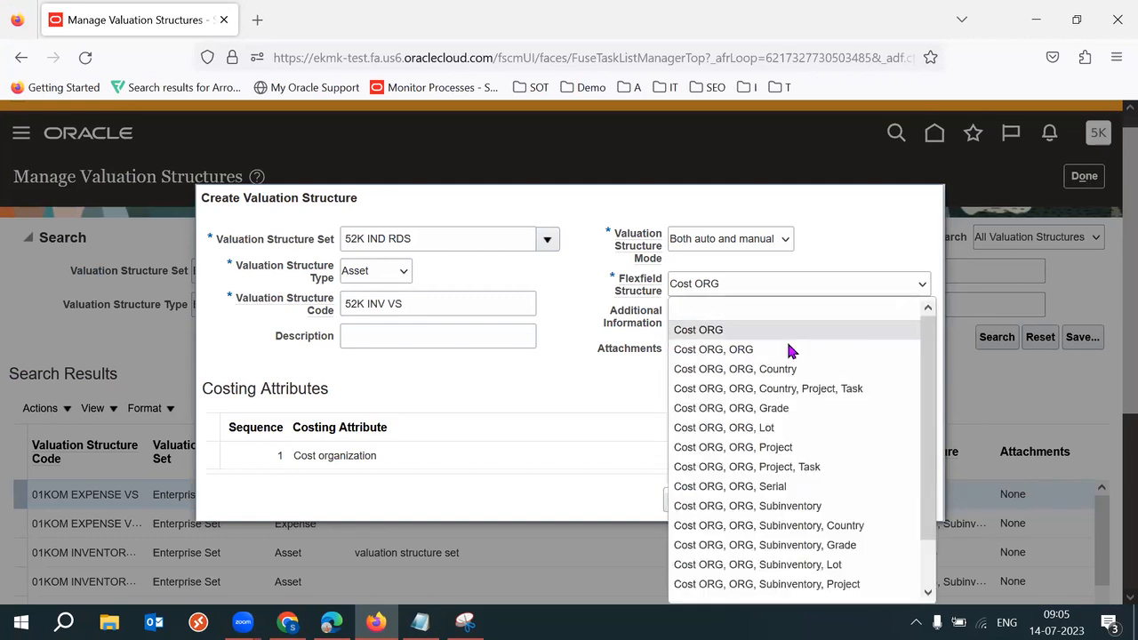
left_click(788, 345)
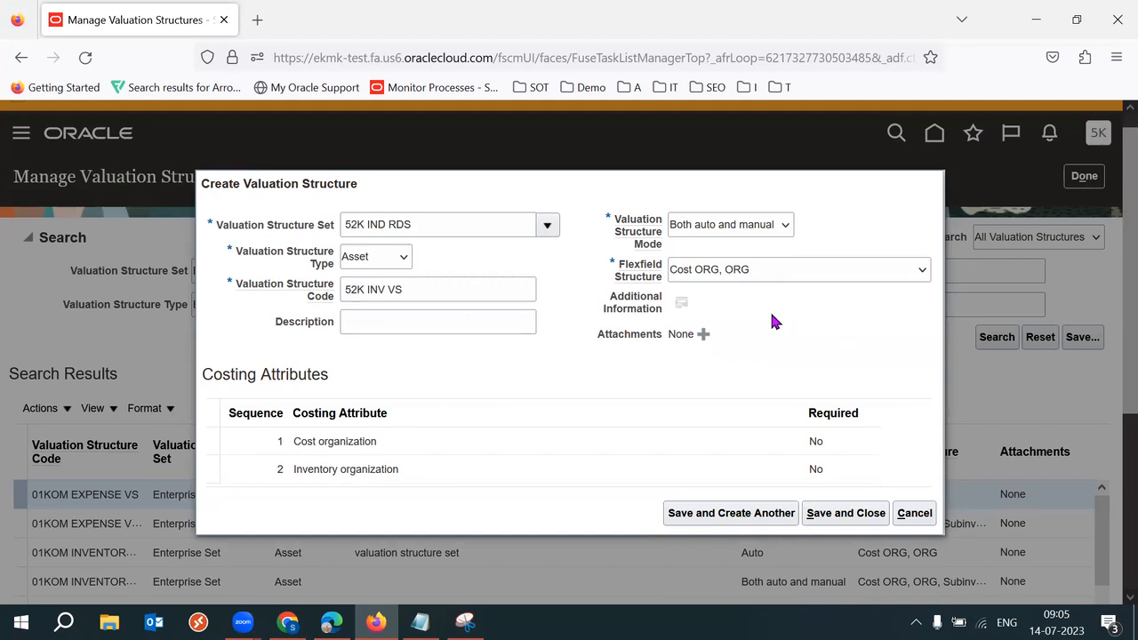
left_click(711, 271)
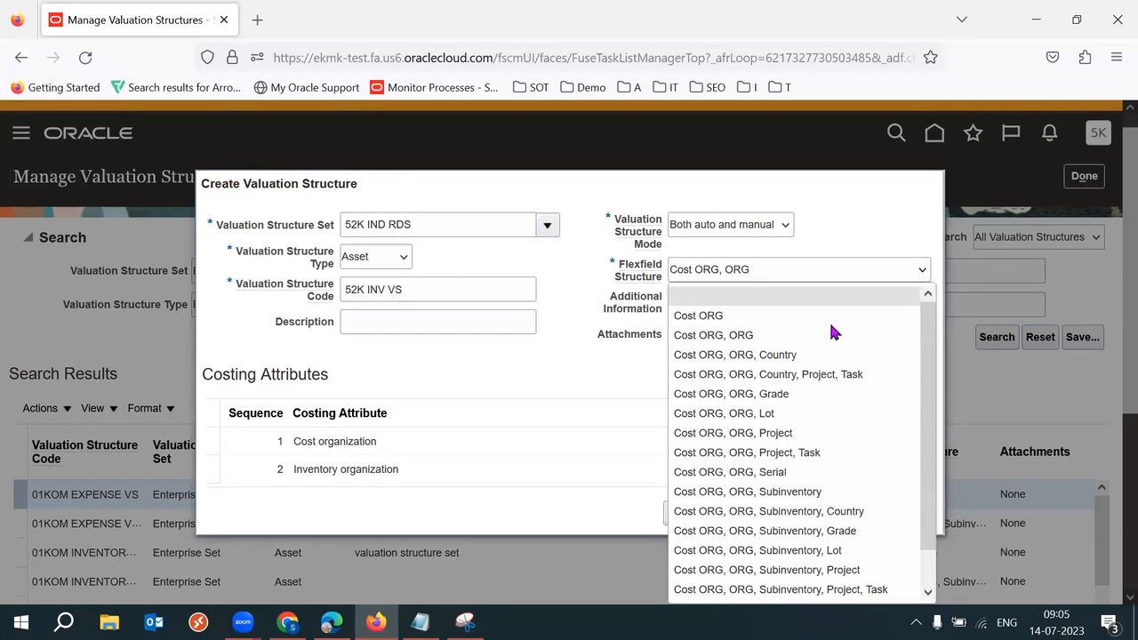
left_click(806, 493)
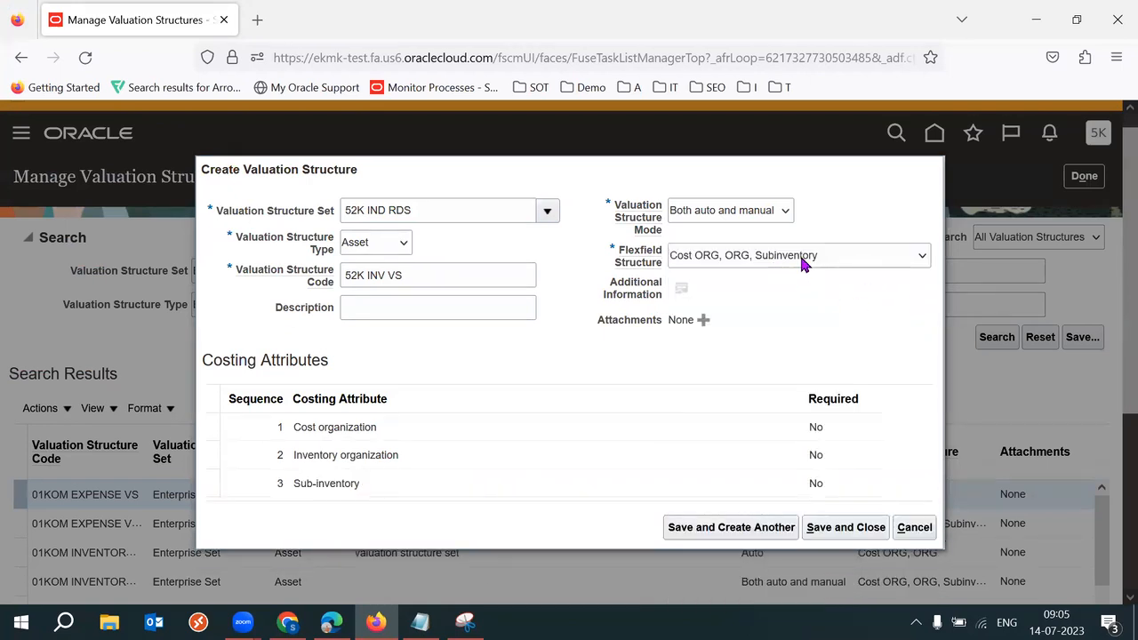
left_click(689, 255)
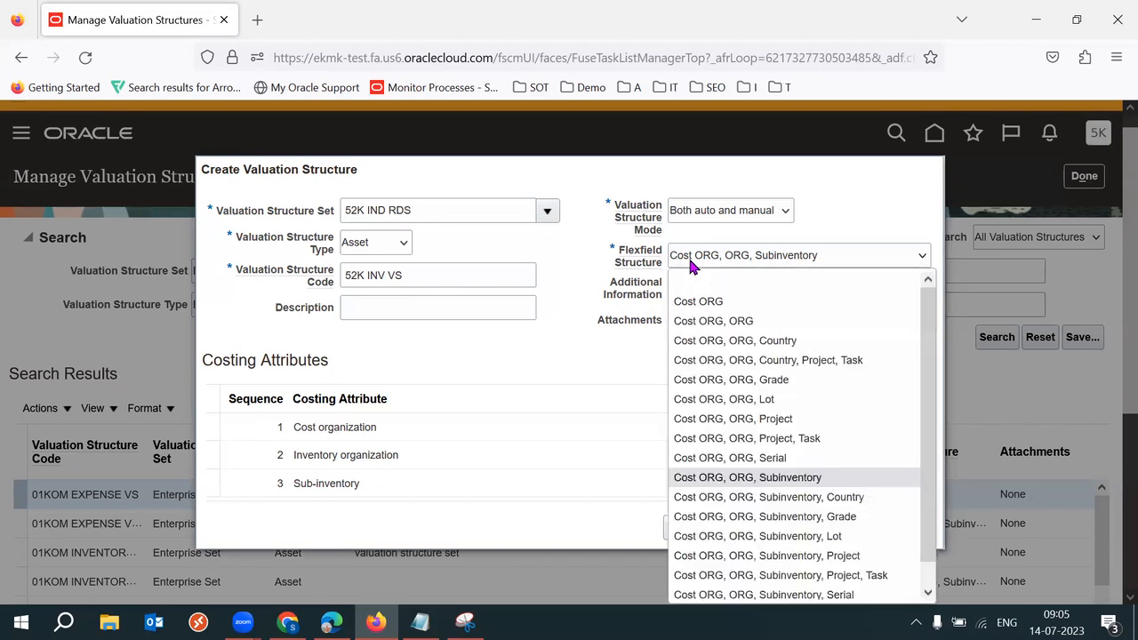
scroll(934, 524, "down", 1)
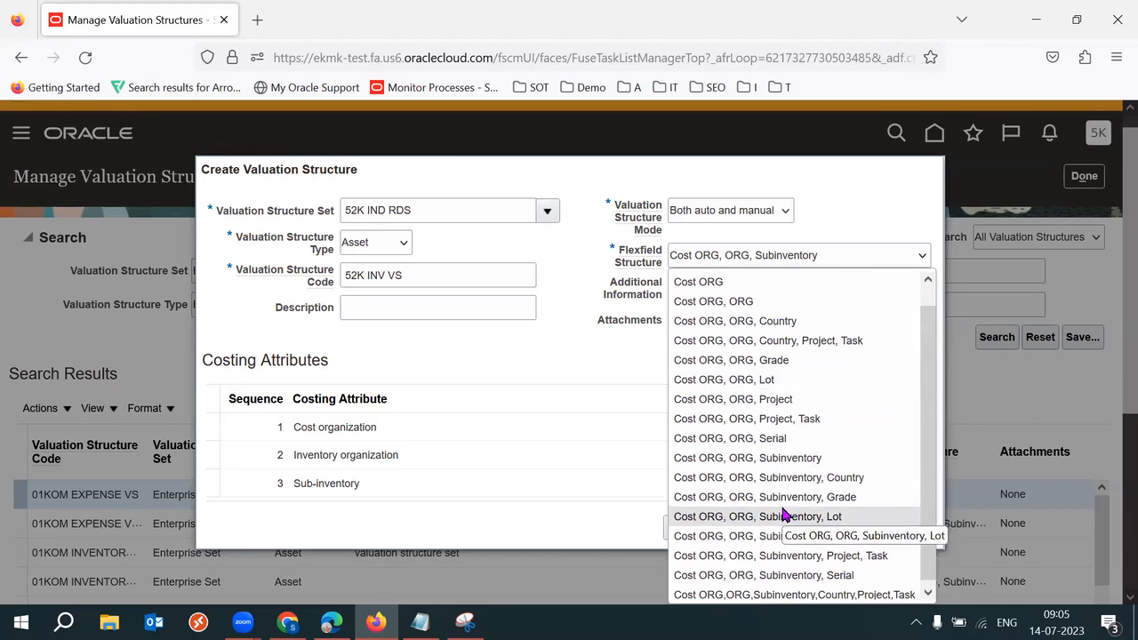
left_click(724, 301)
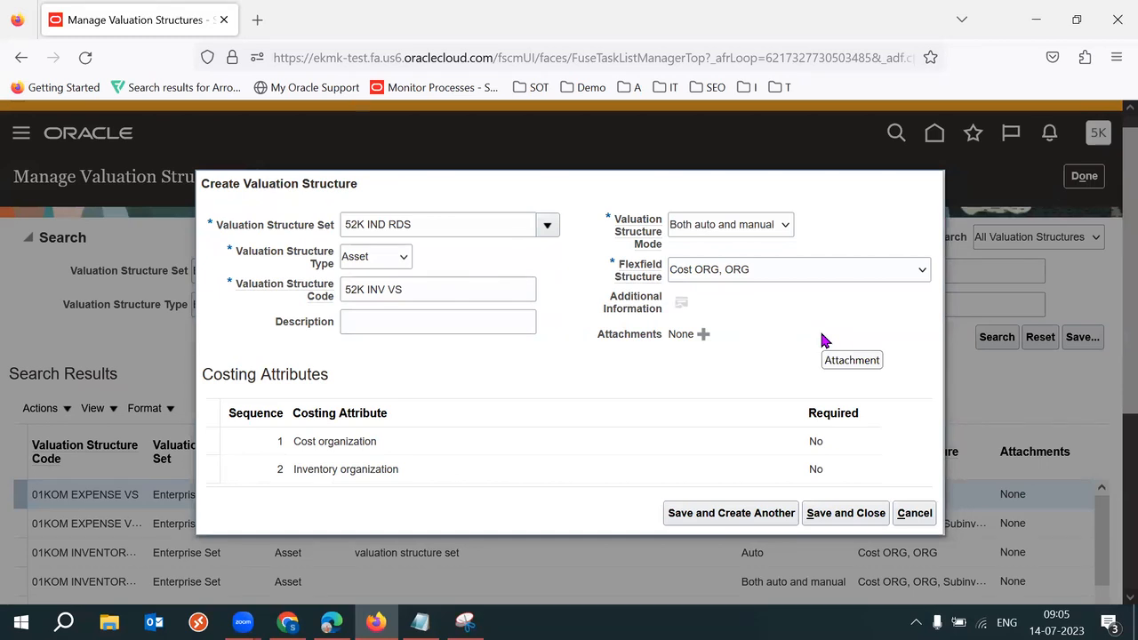
left_click(786, 269)
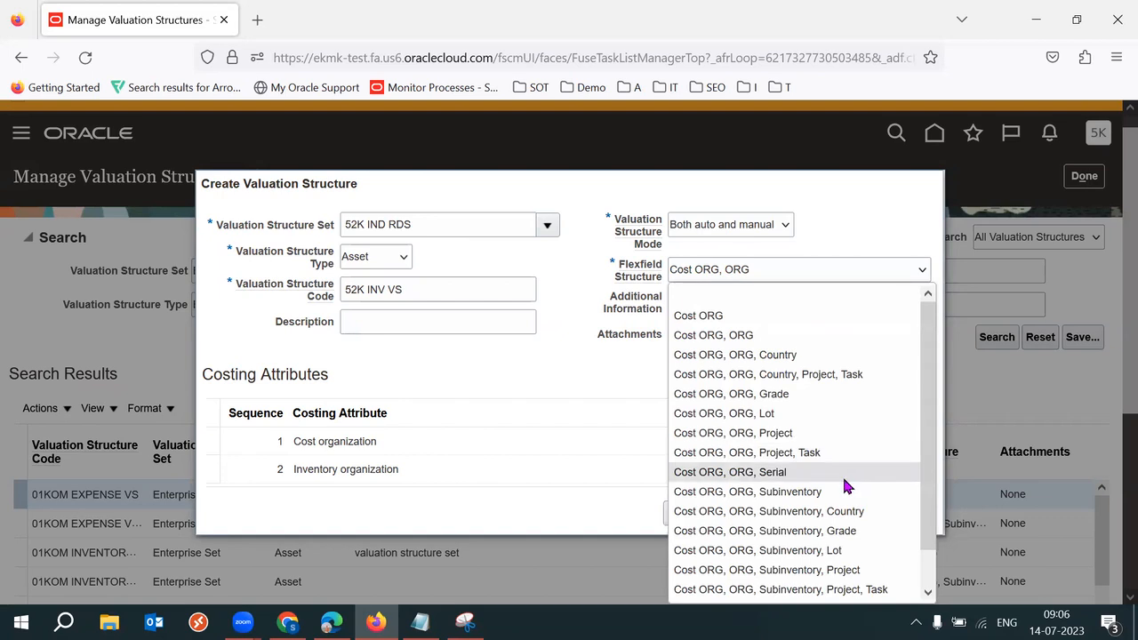
left_click(743, 335)
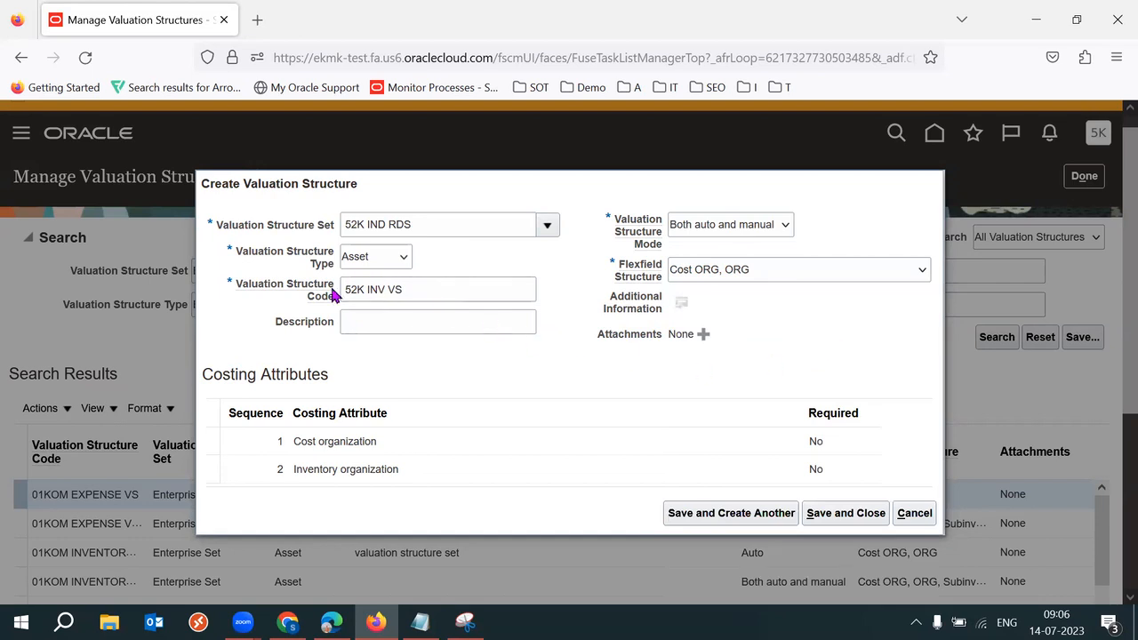
Step: Check the 52K INV VS code, then save the structure and start a new one
triple_click(414, 296)
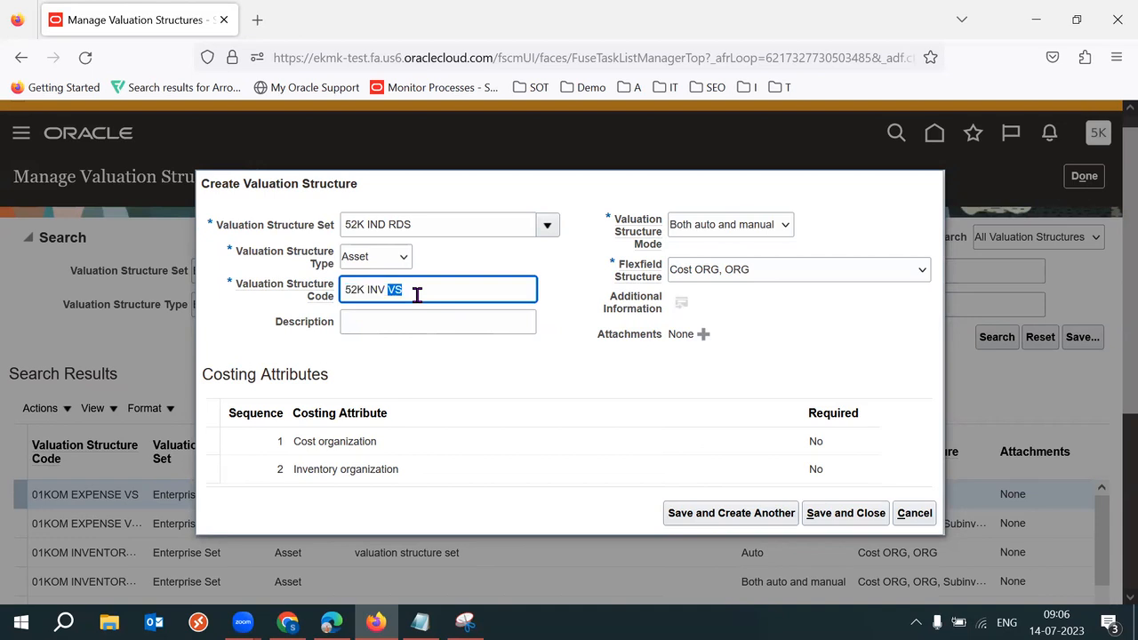
left_click(719, 313)
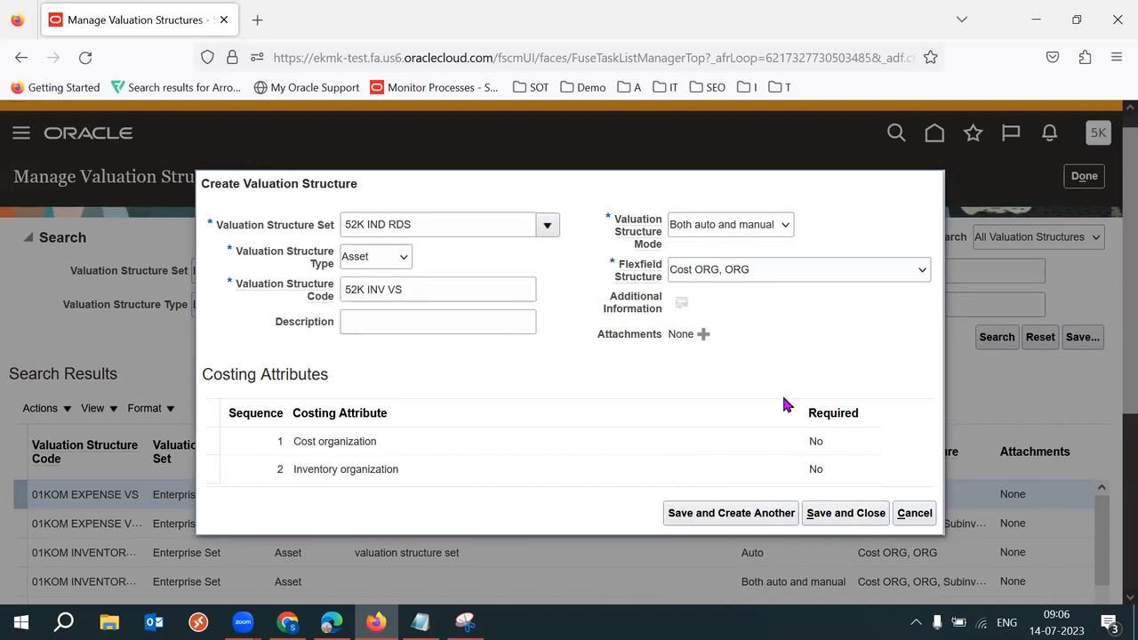
left_click(454, 298)
triple_click(453, 298)
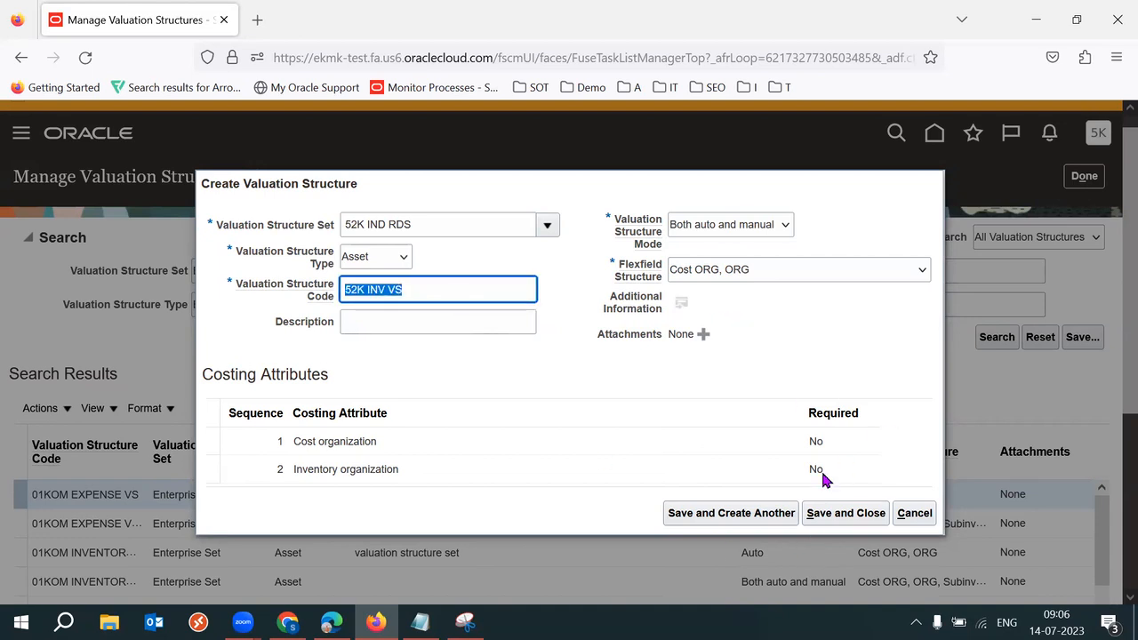
left_click(711, 514)
Step: Set the valuation structure set to 52K IND RDS and the type to Expense
left_click(398, 241)
type("52K")
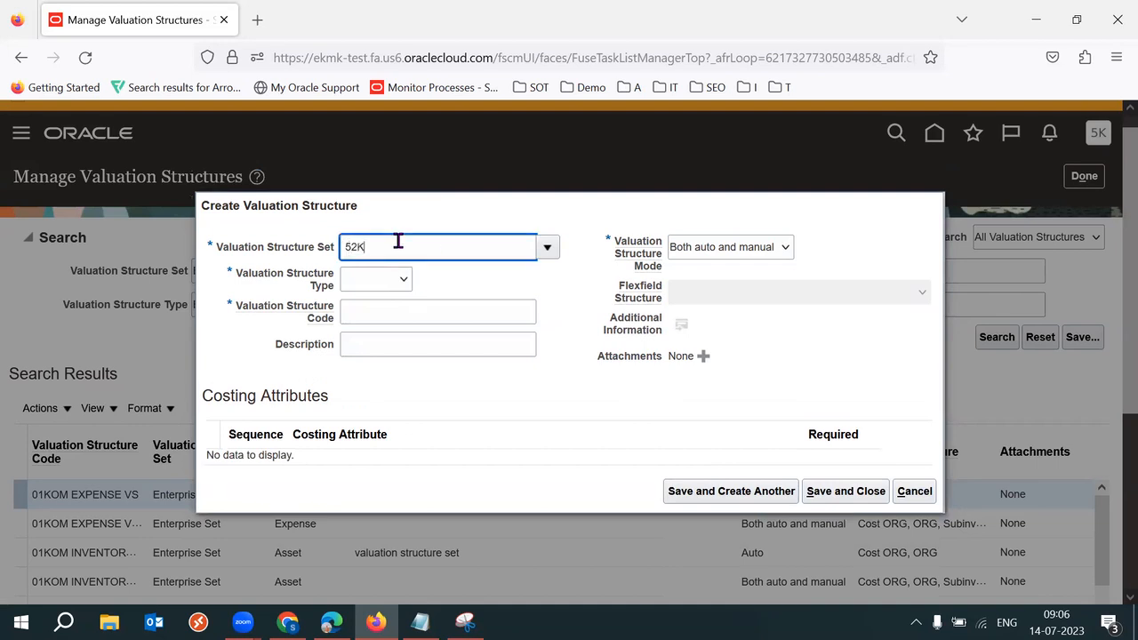
key("Tab")
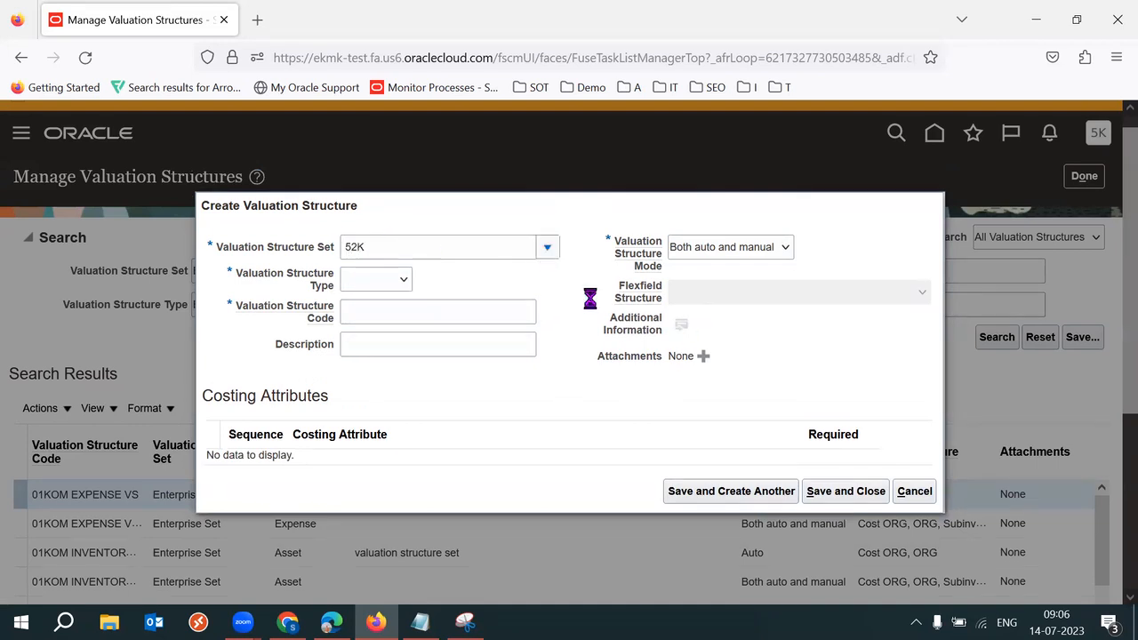
left_click(471, 309)
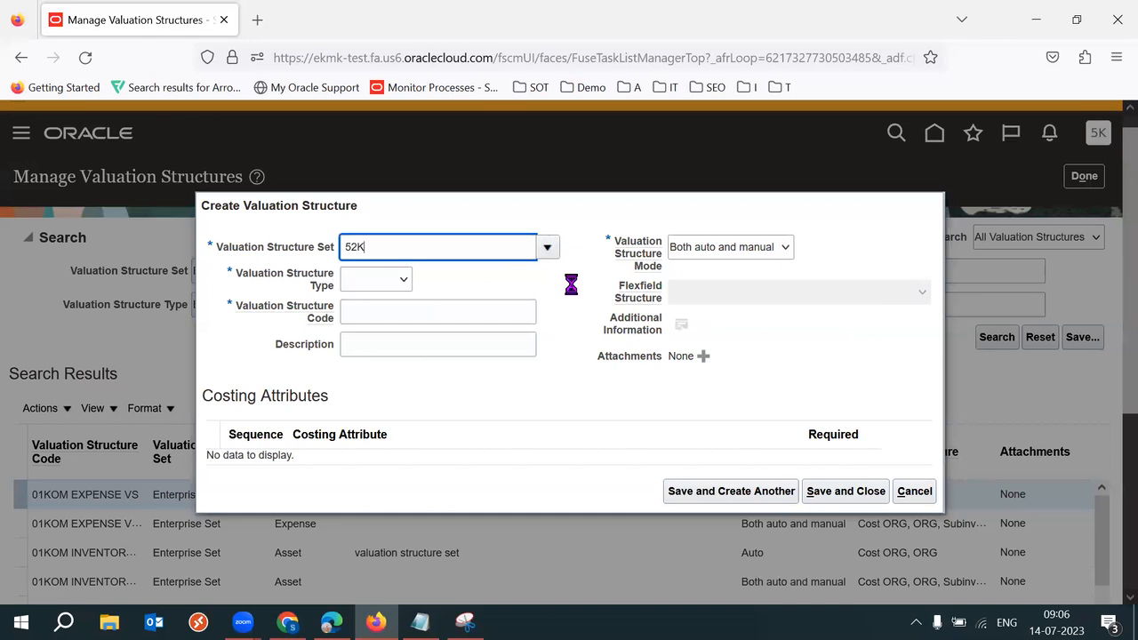
left_click(389, 278)
left_click(367, 363)
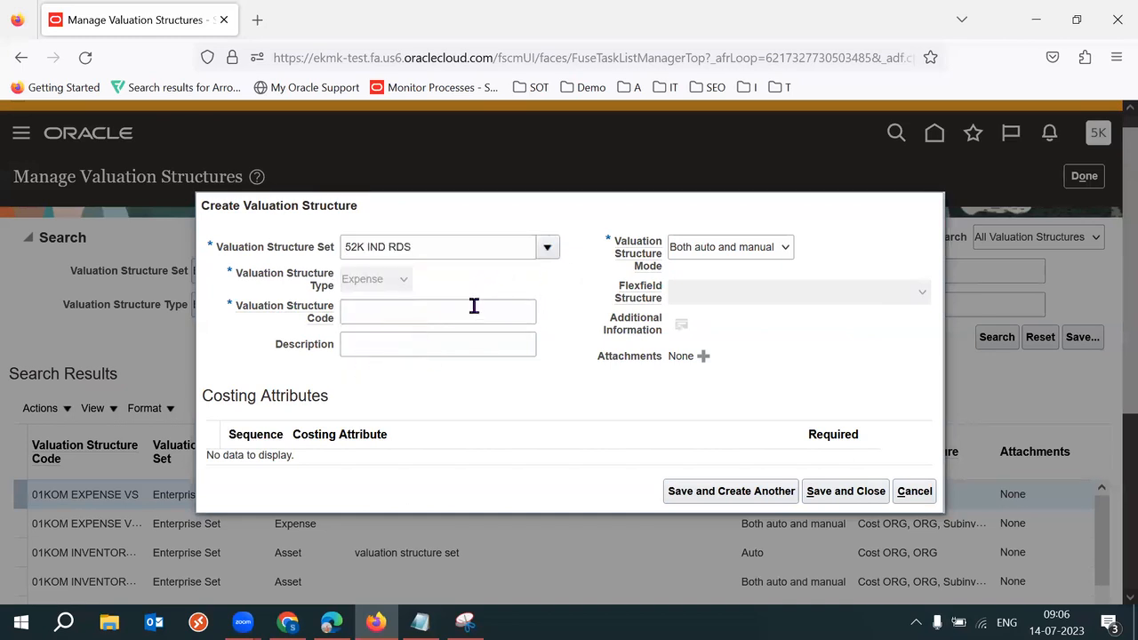
Step: Enter code 52K EXP VS, mode Both auto and manual, and flexfield structure Cost ORG, ORG
left_click(401, 317)
type("52K INV VS")
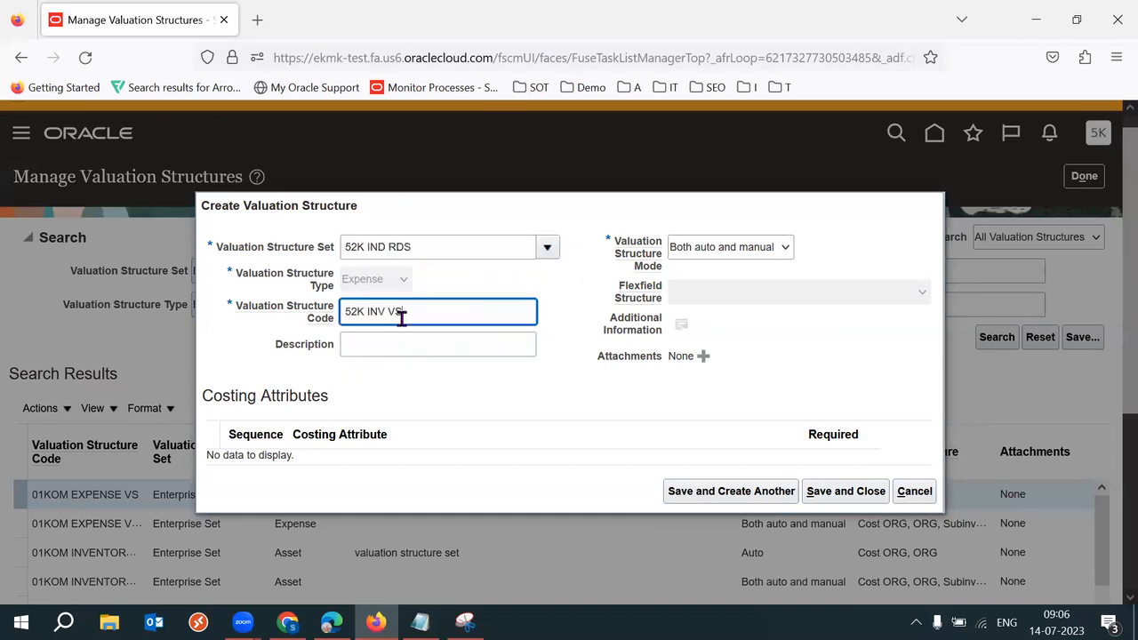
key("Left")
key("Left")
key("BackSpace")
key("BackSpace")
key("BackSpace")
key("BackSpace")
type("EXP")
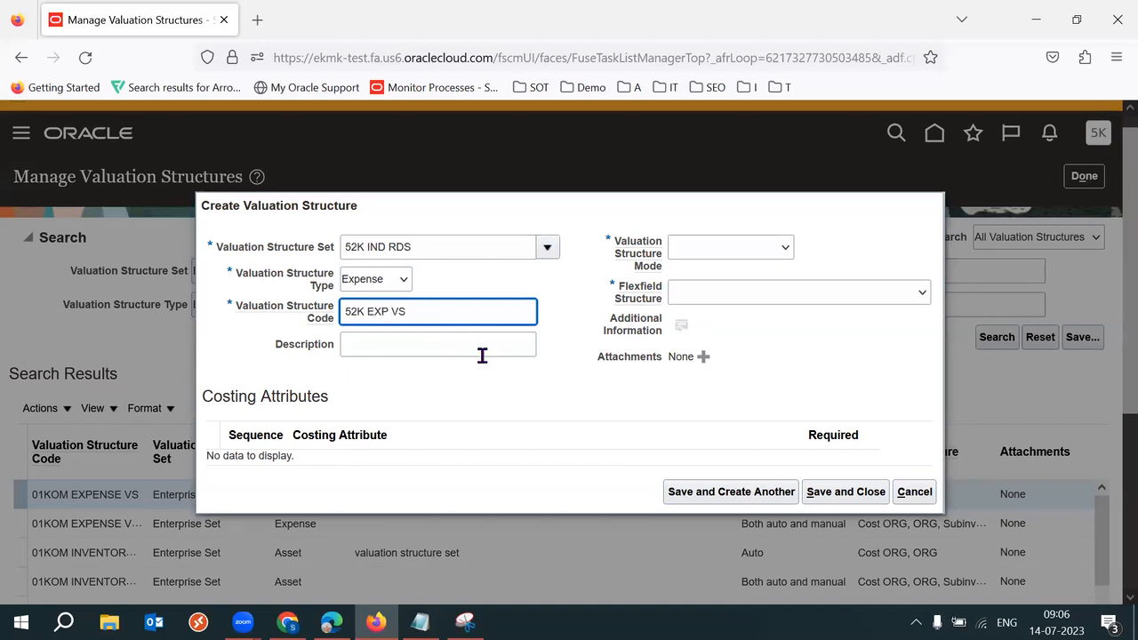
left_click(775, 249)
left_click(741, 309)
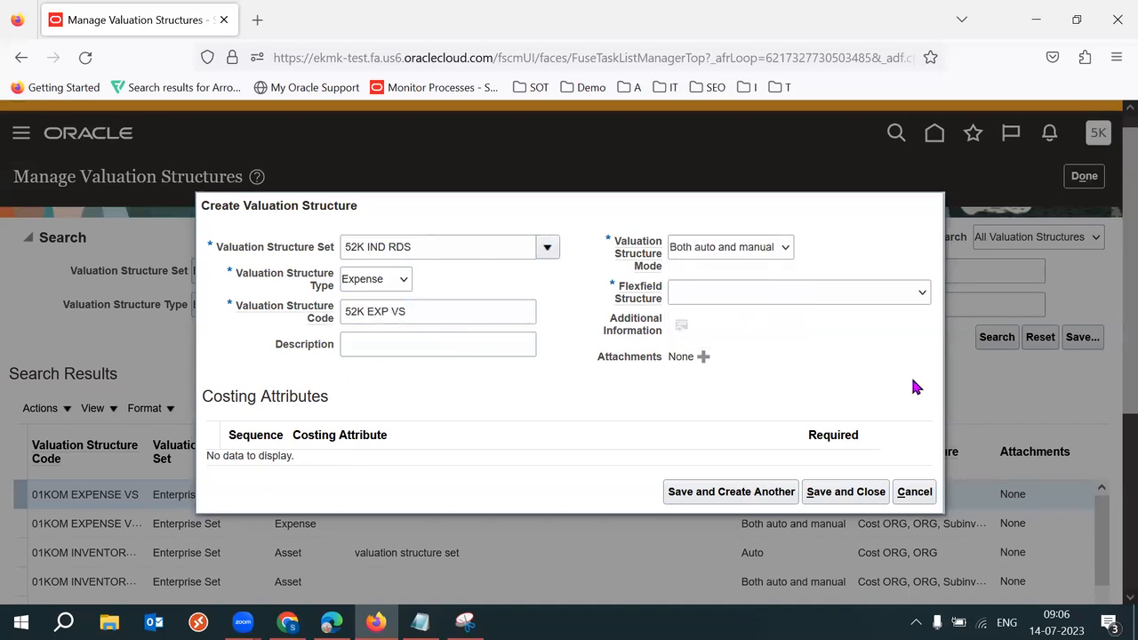
left_click(809, 294)
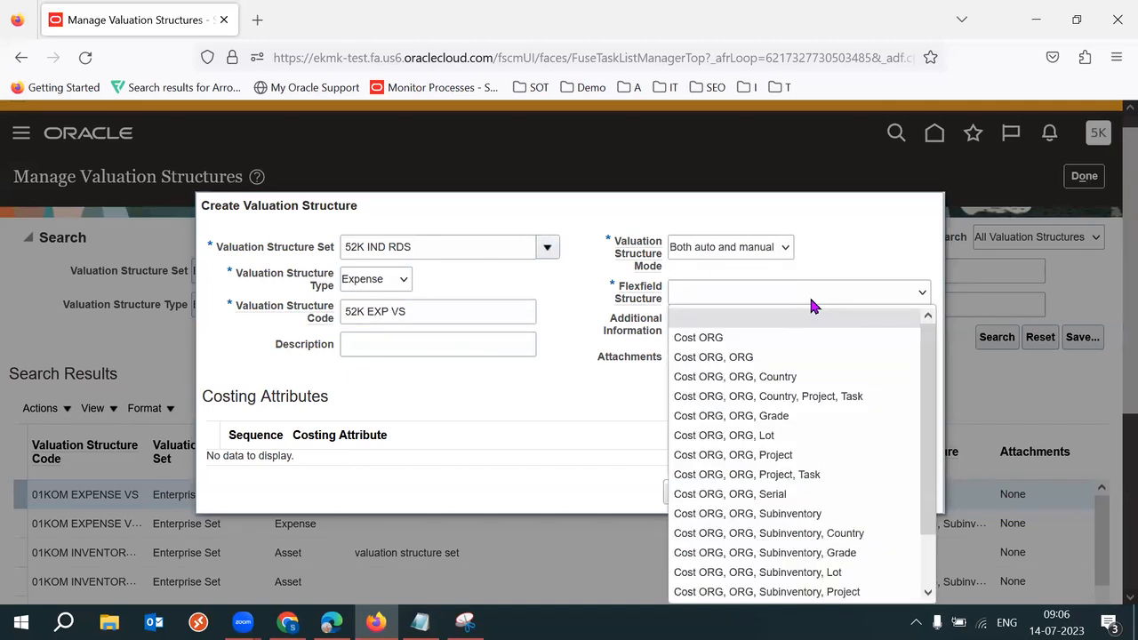
left_click(767, 359)
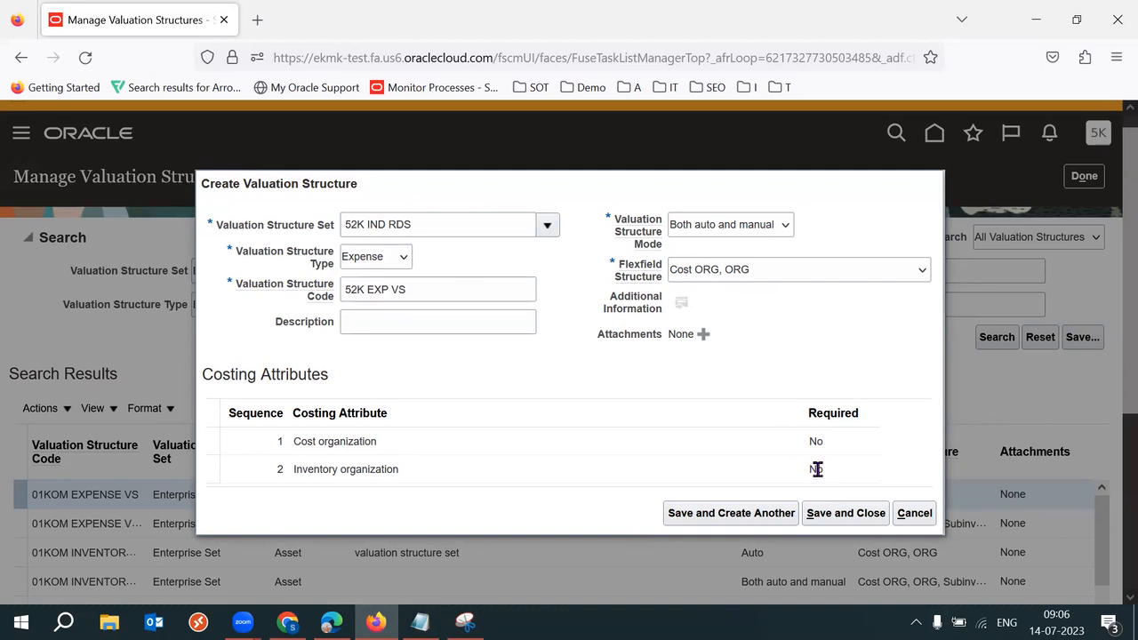
Step: Save and close 52K EXP VS, then review the 52K INV VS and 52K EXP VS details
left_click(840, 515)
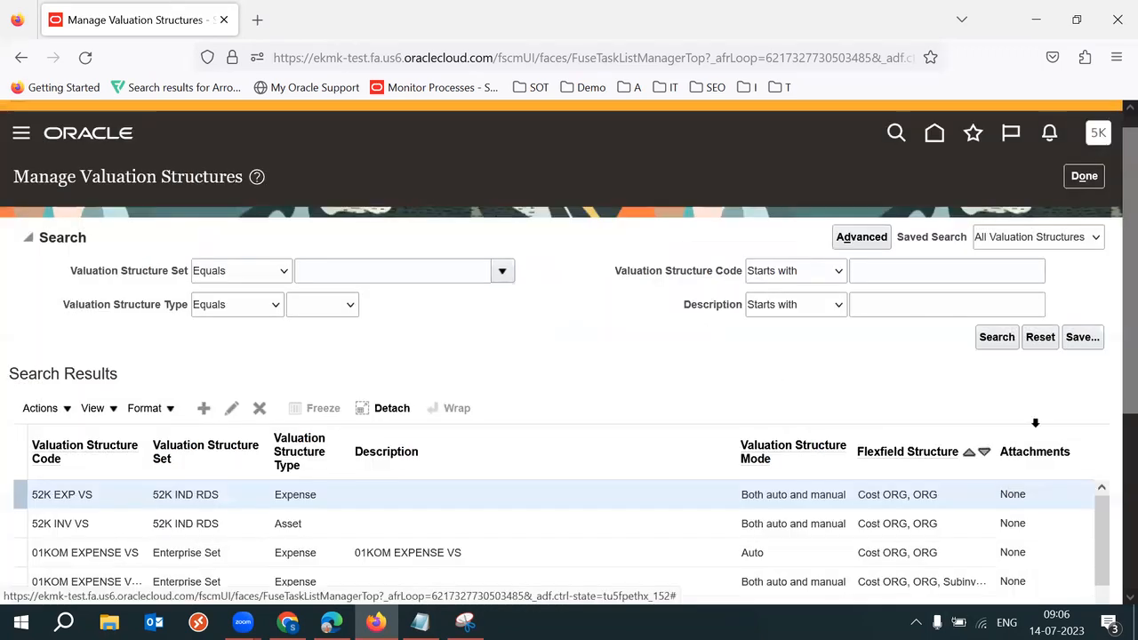
scroll(1110, 427, "down", 3)
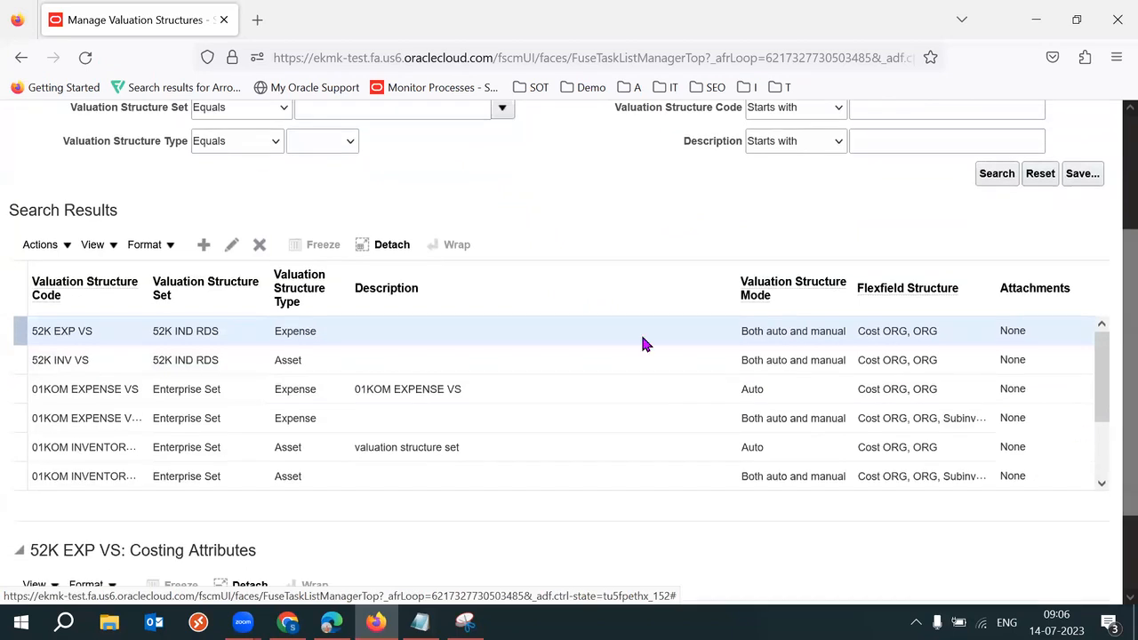
left_click(306, 360)
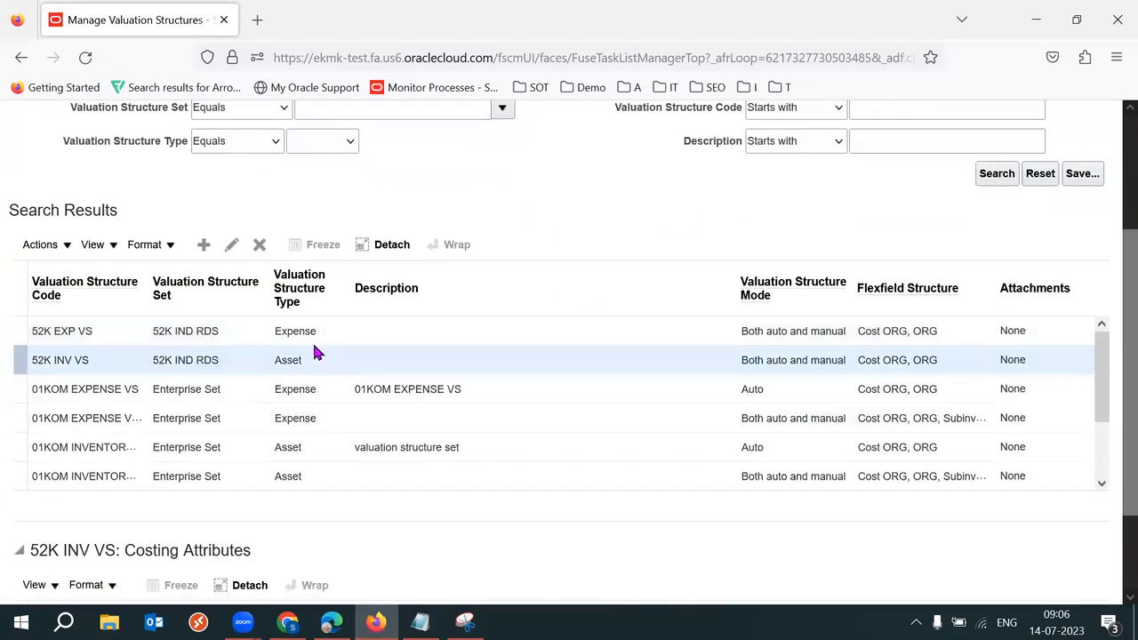
left_click(313, 334)
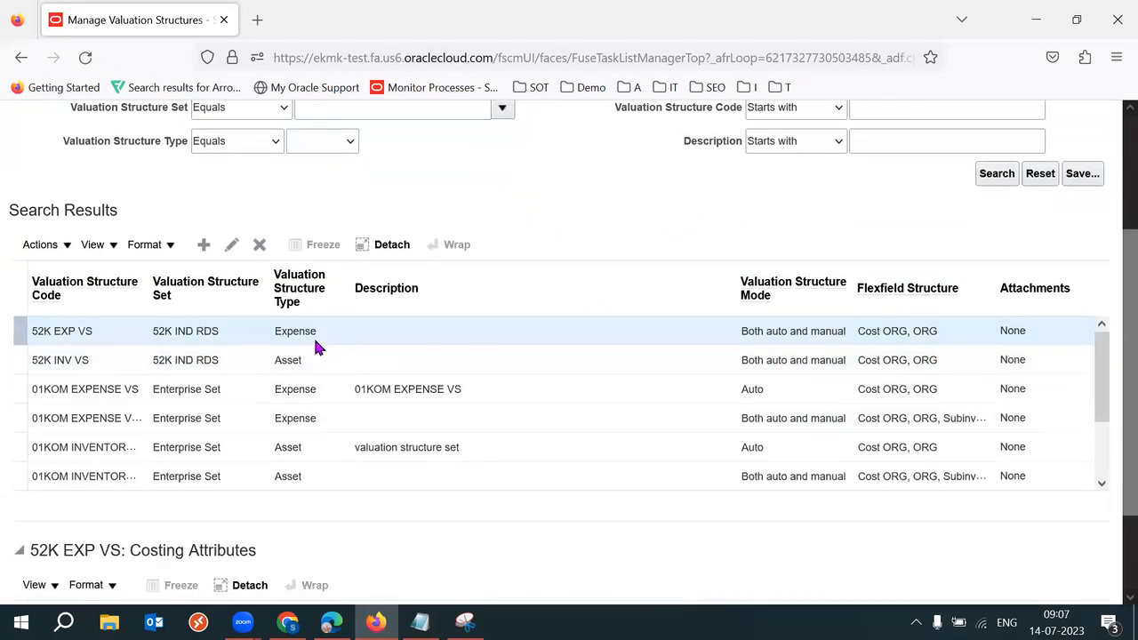
Step: Cancel an extra new valuation structure, return to the setup tasks, then bring up Costing Setups
left_click(203, 245)
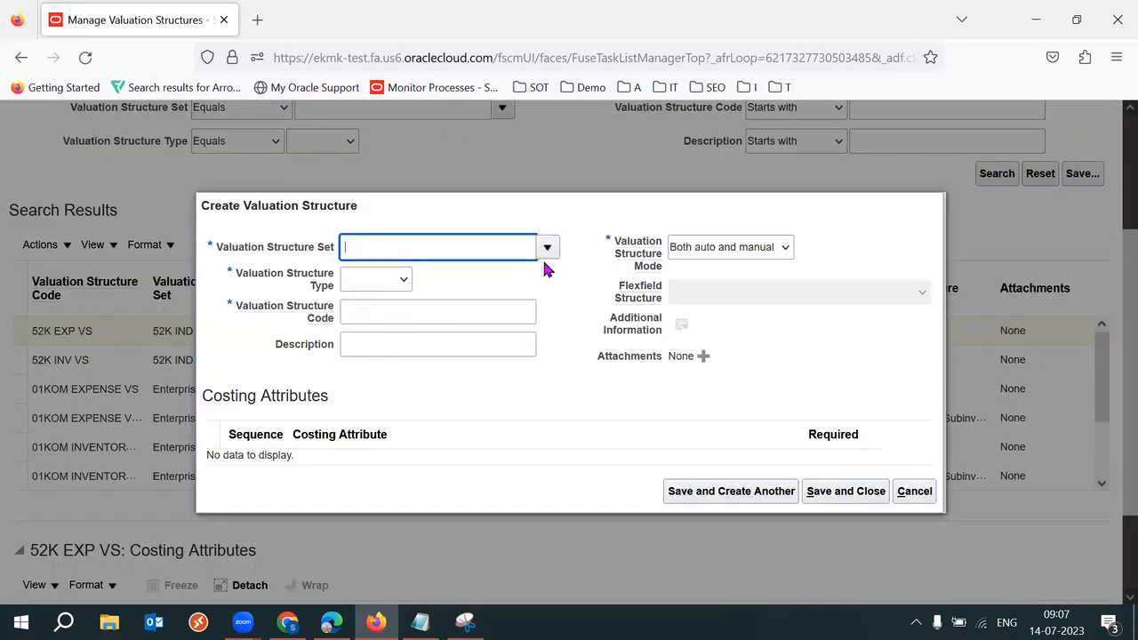
left_click(377, 280)
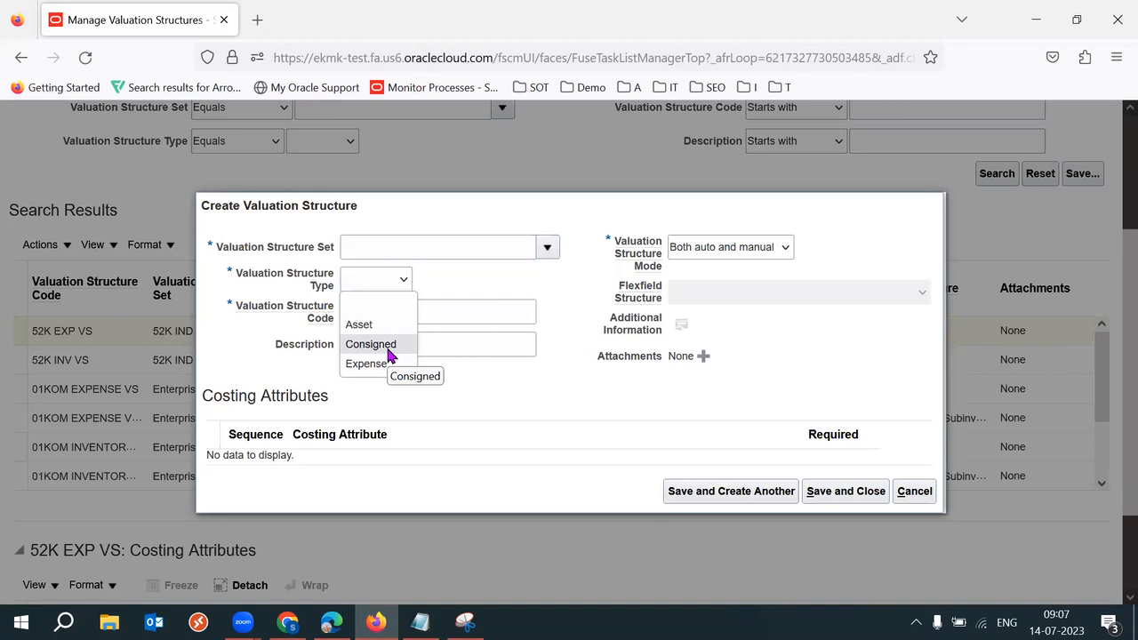
left_click(914, 491)
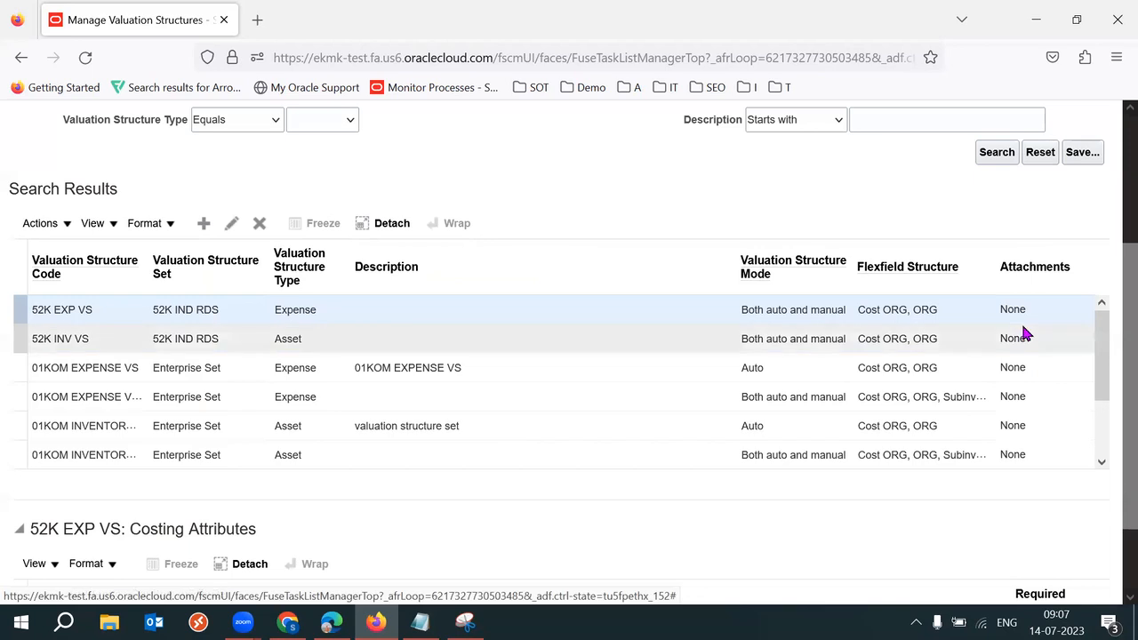
scroll(1111, 326, "up", 3)
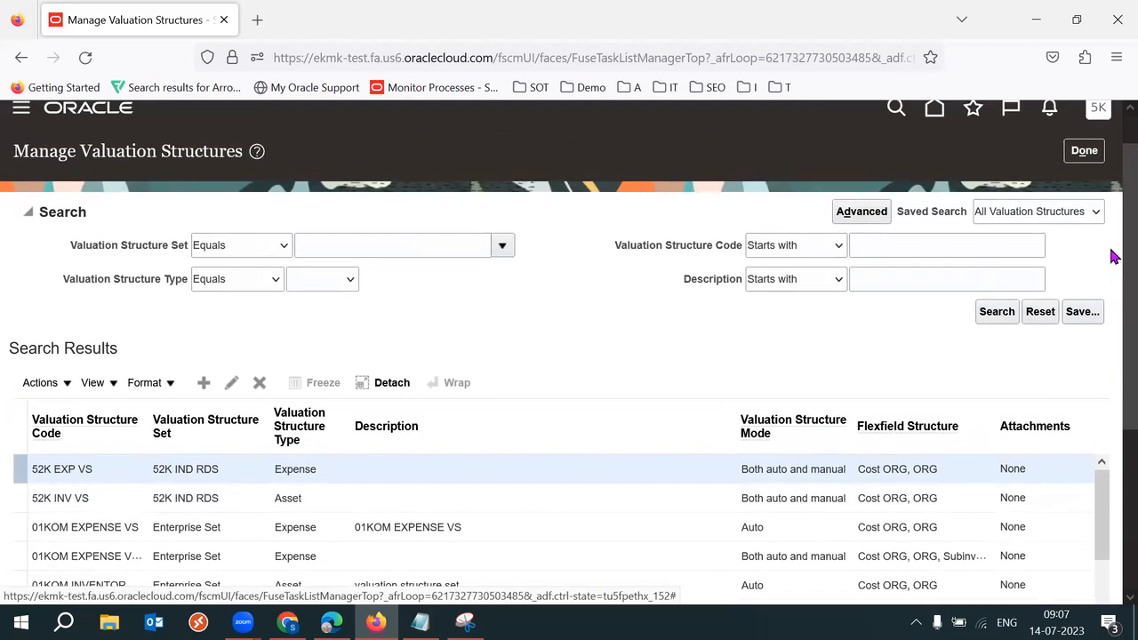
left_click(1082, 160)
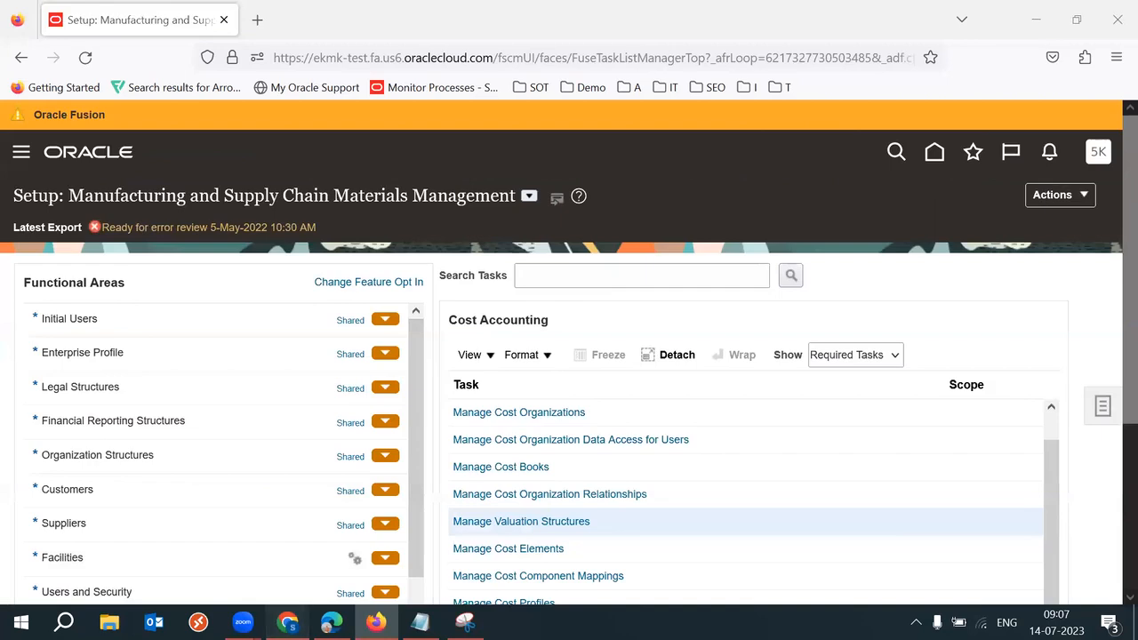
left_click(288, 622)
left_click(318, 388)
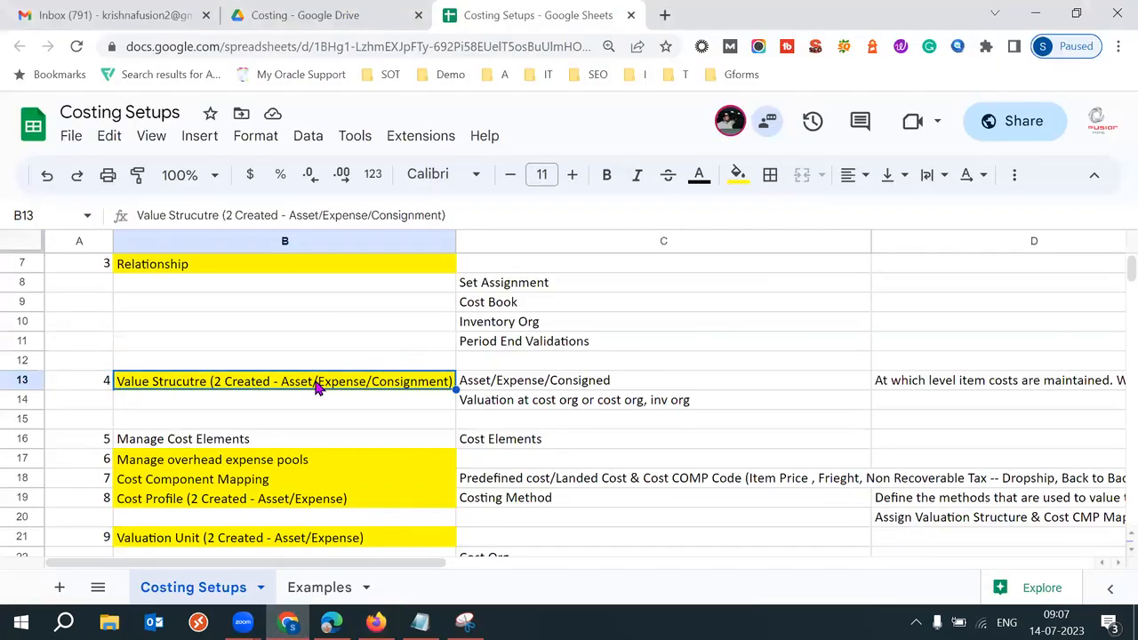
left_click(295, 539)
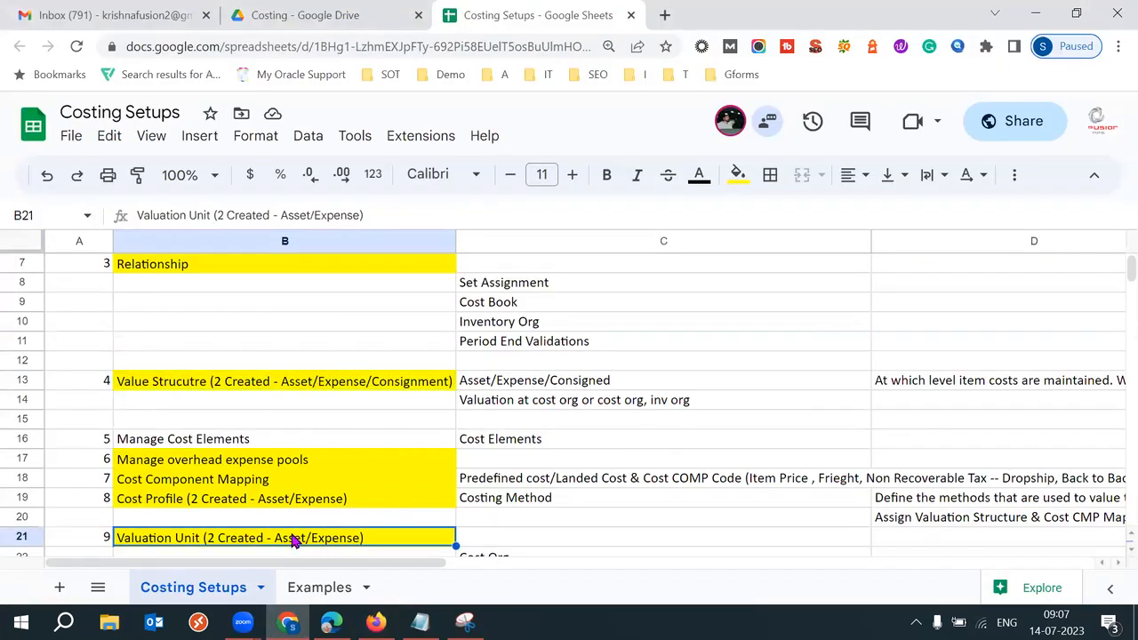
left_click(315, 389)
left_click(302, 550)
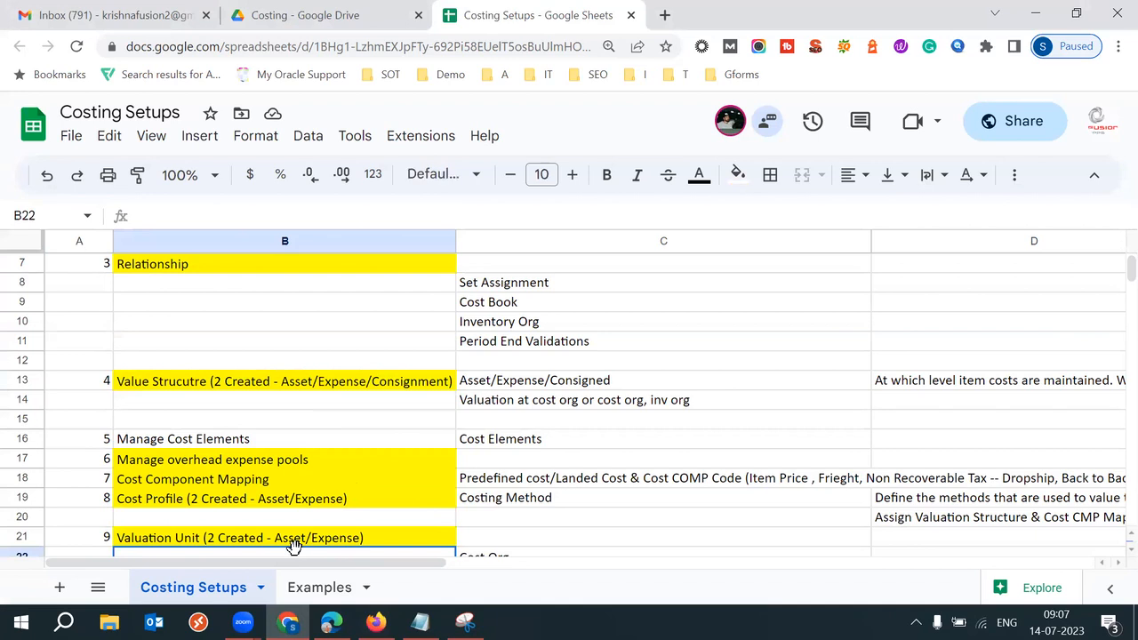
left_click(279, 545)
left_click(328, 375)
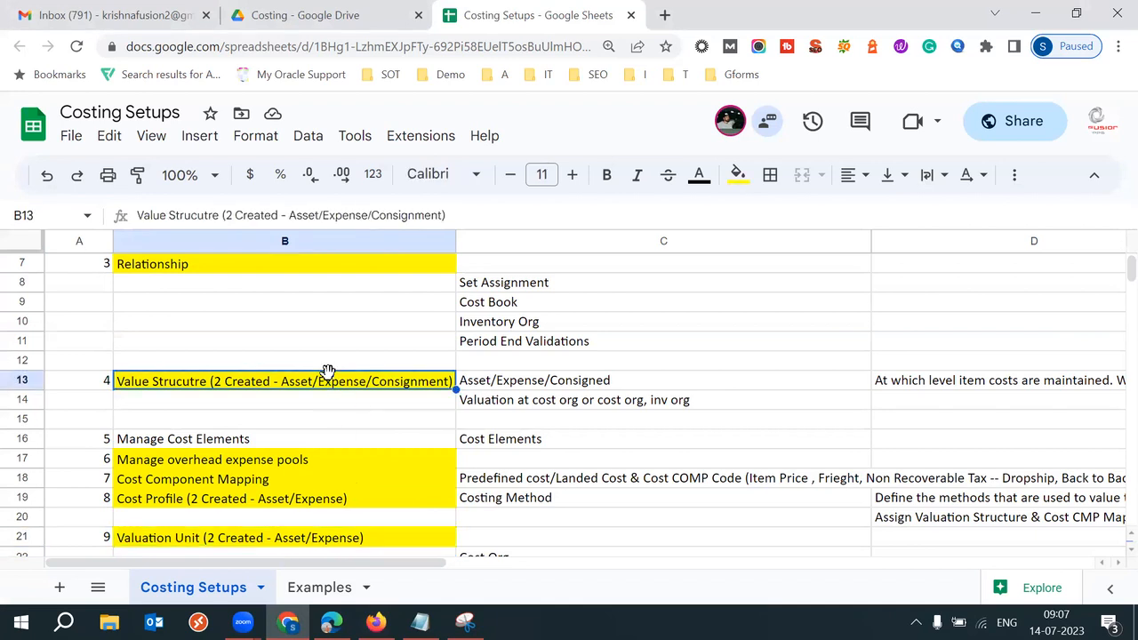
left_click(292, 447)
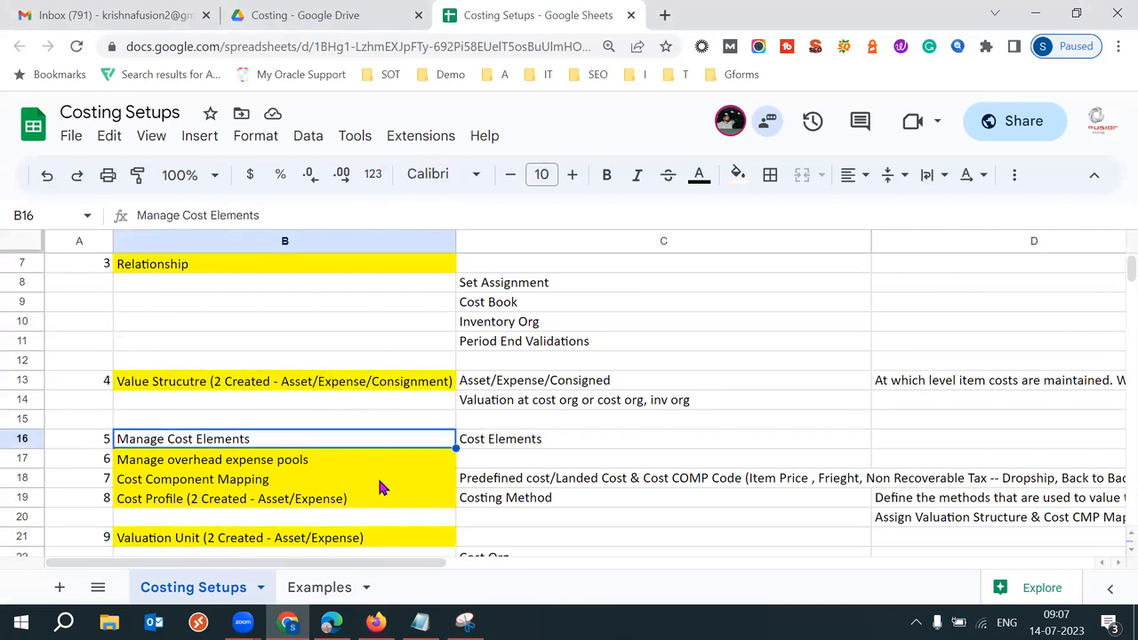
key("Down")
key("Down")
key("Down")
key("Down")
key("Down")
key("Down")
key("Down")
key("Down")
key("Down")
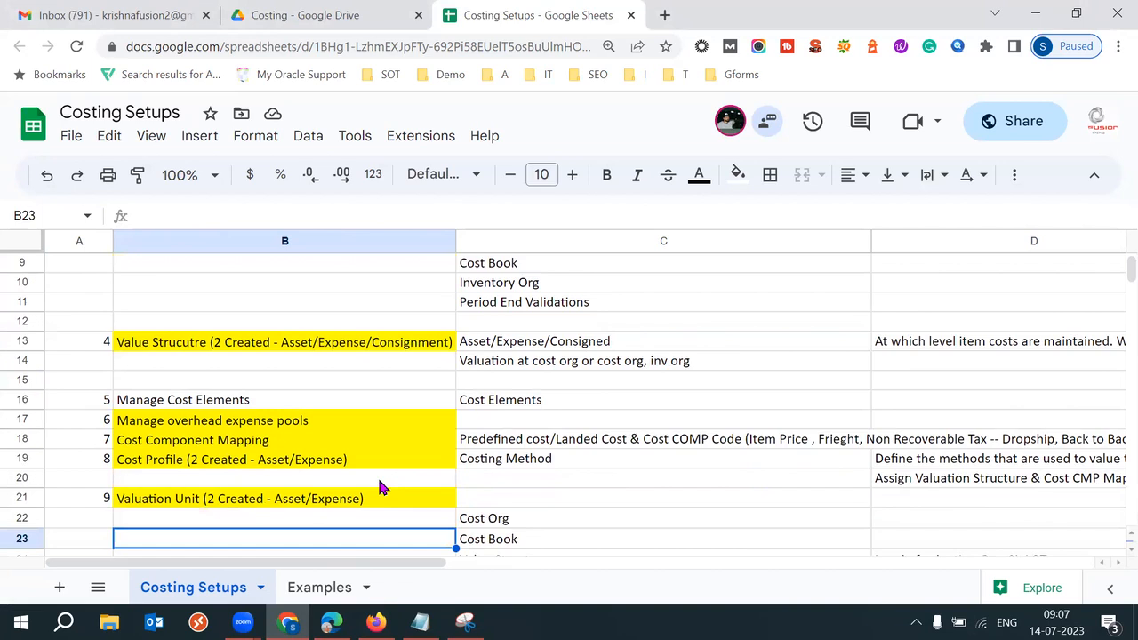
left_click(102, 362)
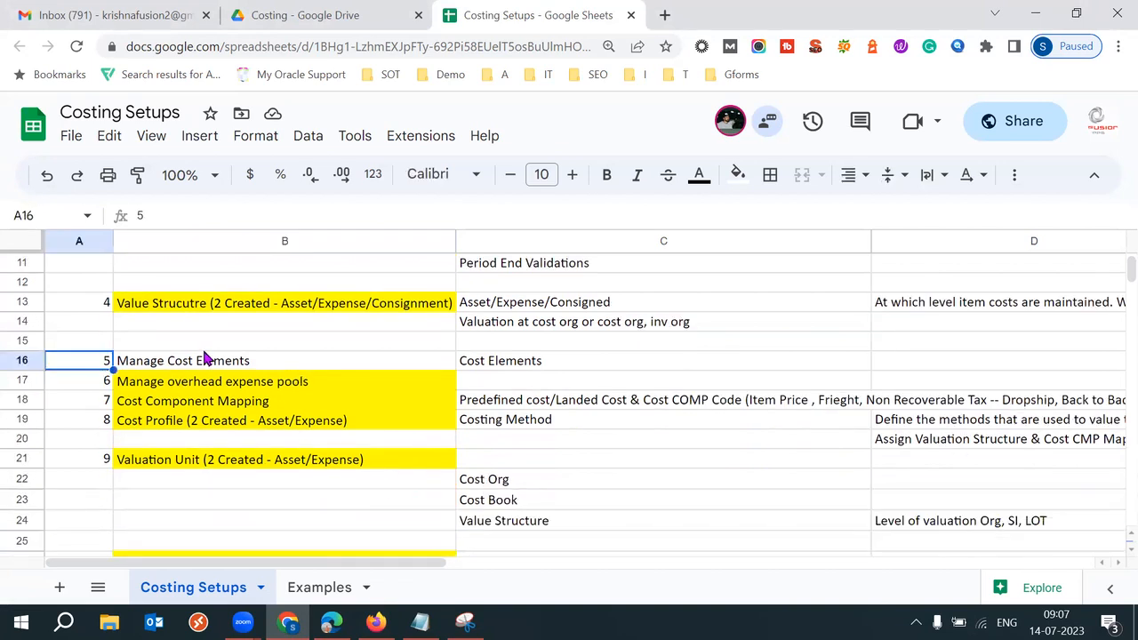
left_click(204, 358)
left_click(539, 368)
left_click(444, 363)
left_click(521, 366)
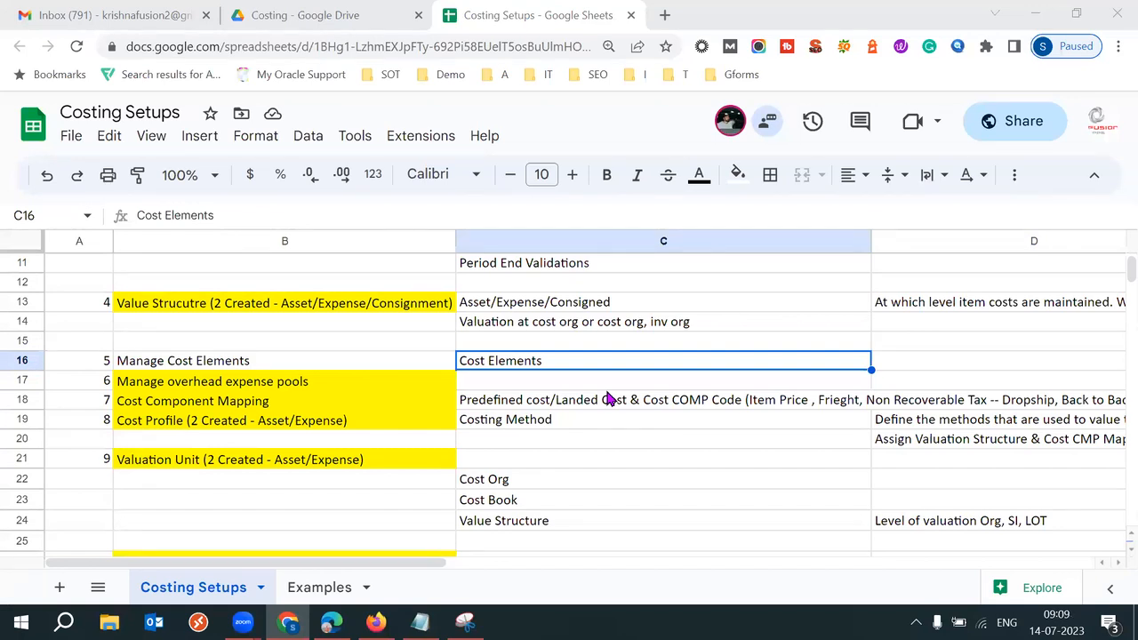
triple_click(514, 364)
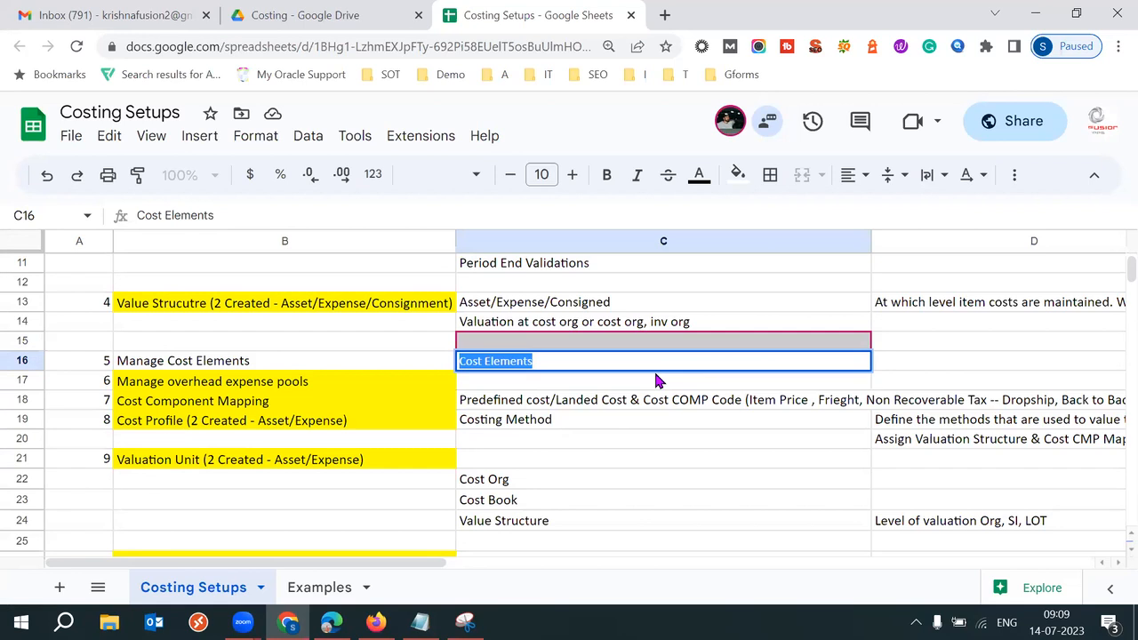
triple_click(578, 362)
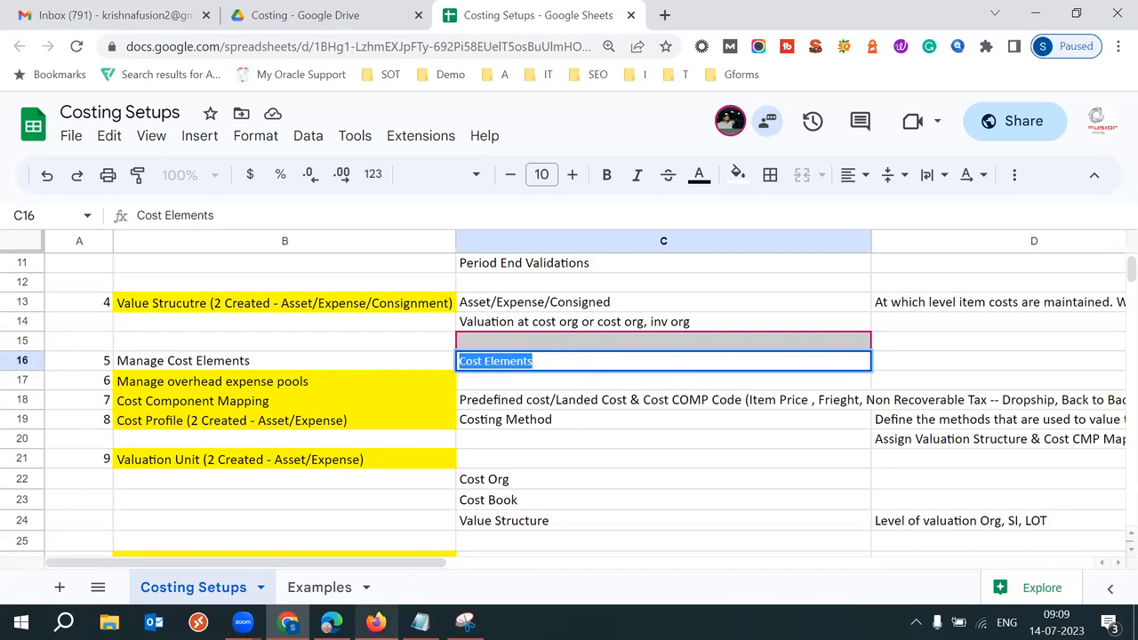
Step: Open the Manage Cost Elements task and add a new cost element row
left_click(377, 623)
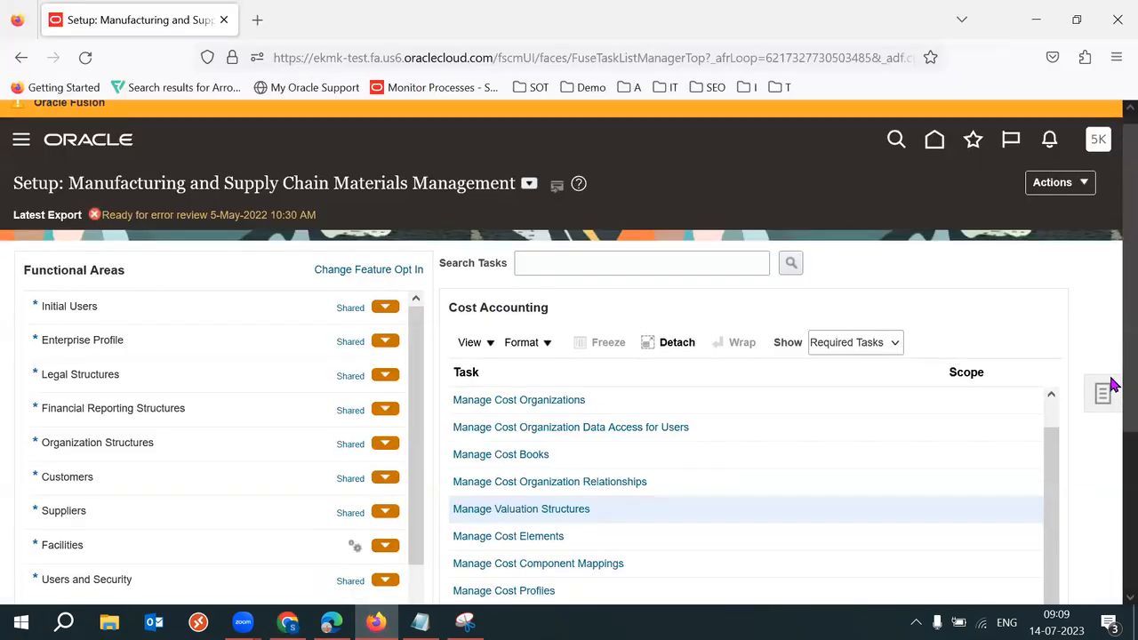
scroll(960, 417, "down", 2)
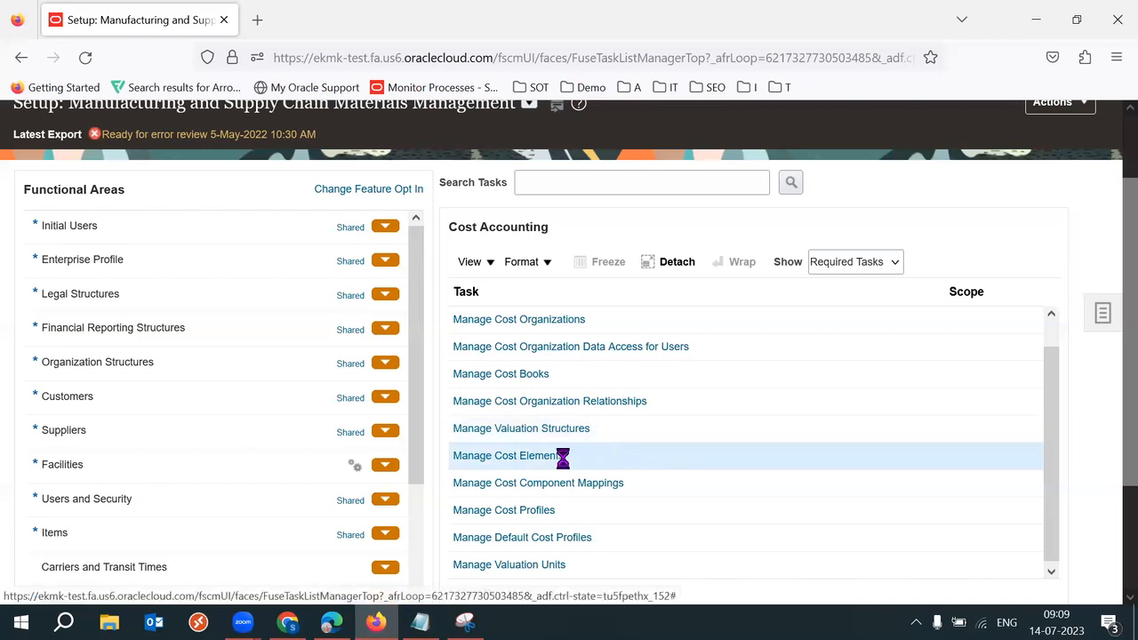
left_click(512, 459)
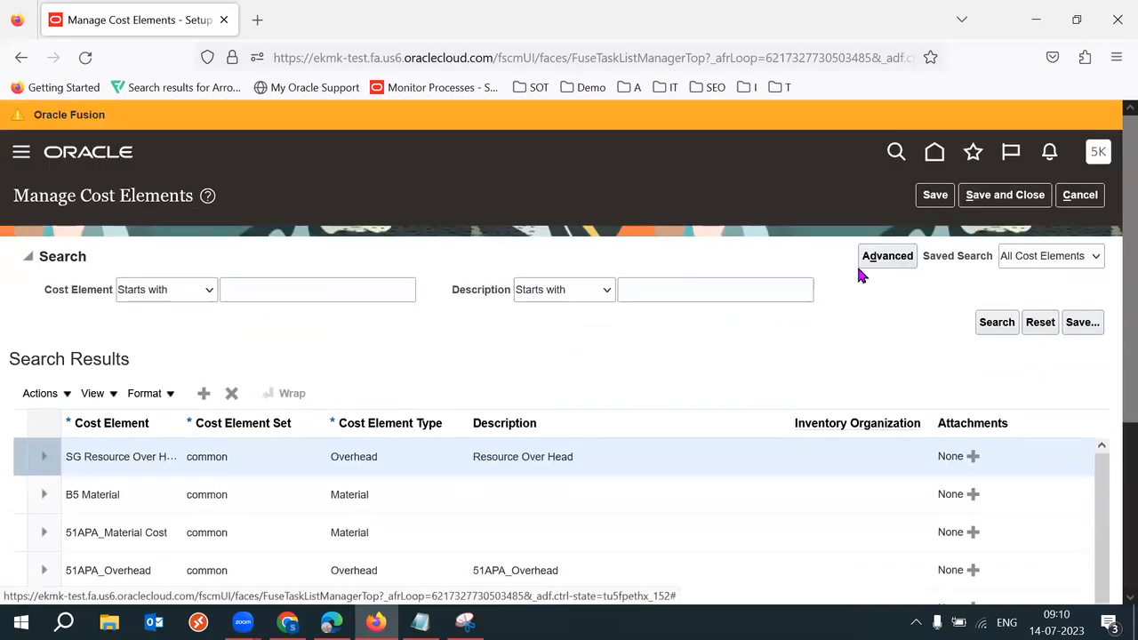
scroll(1114, 354, "down", 3)
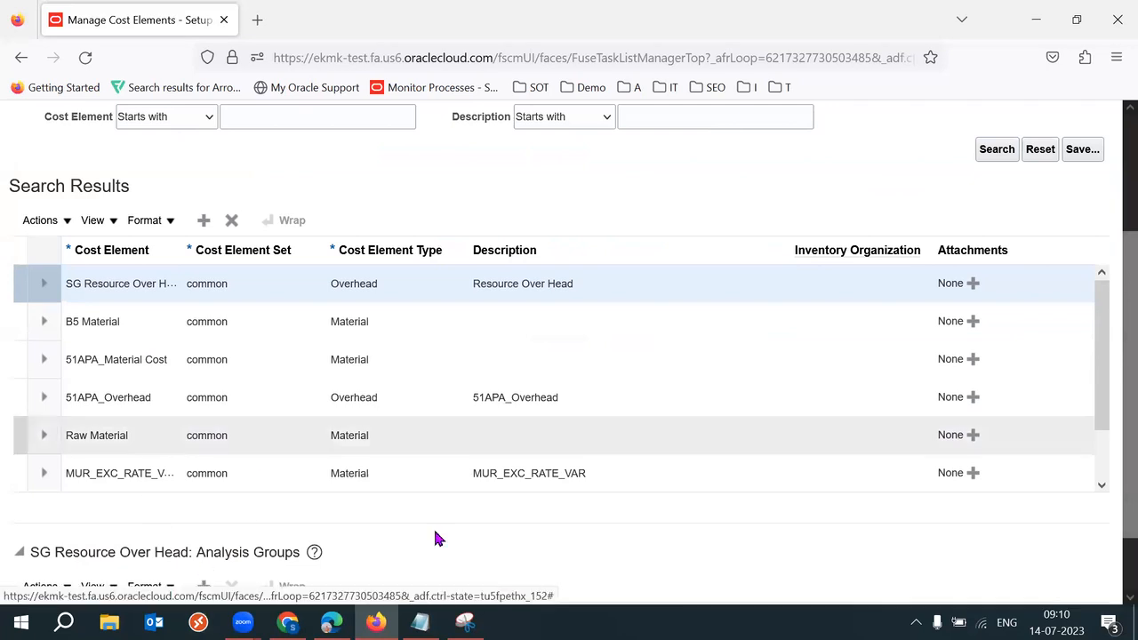
scroll(1115, 313, "up", 3)
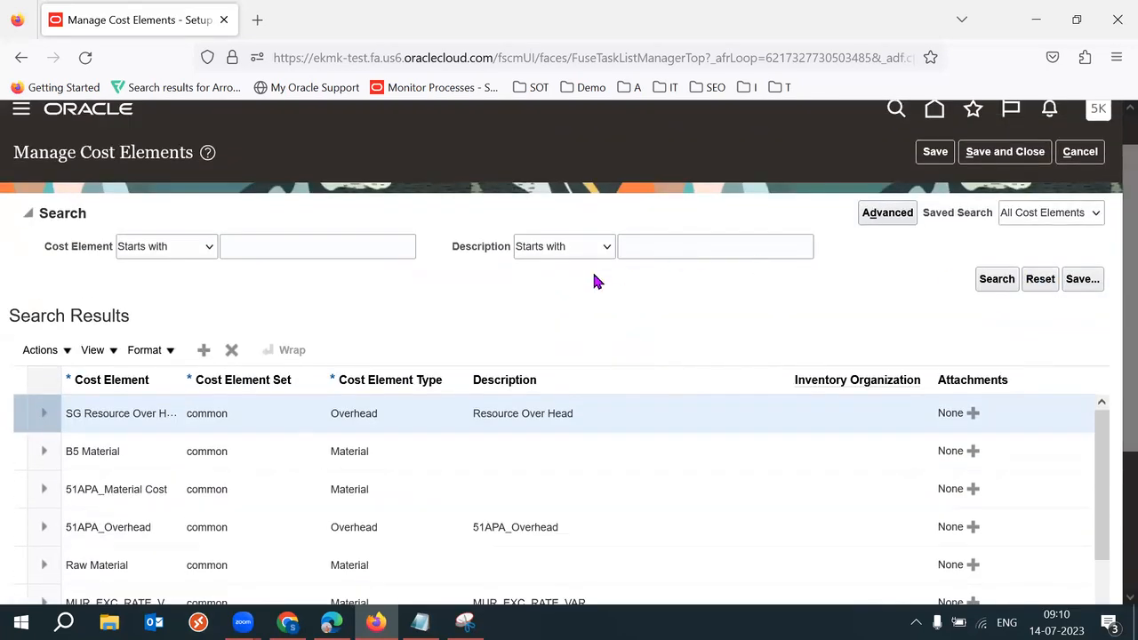
left_click(203, 349)
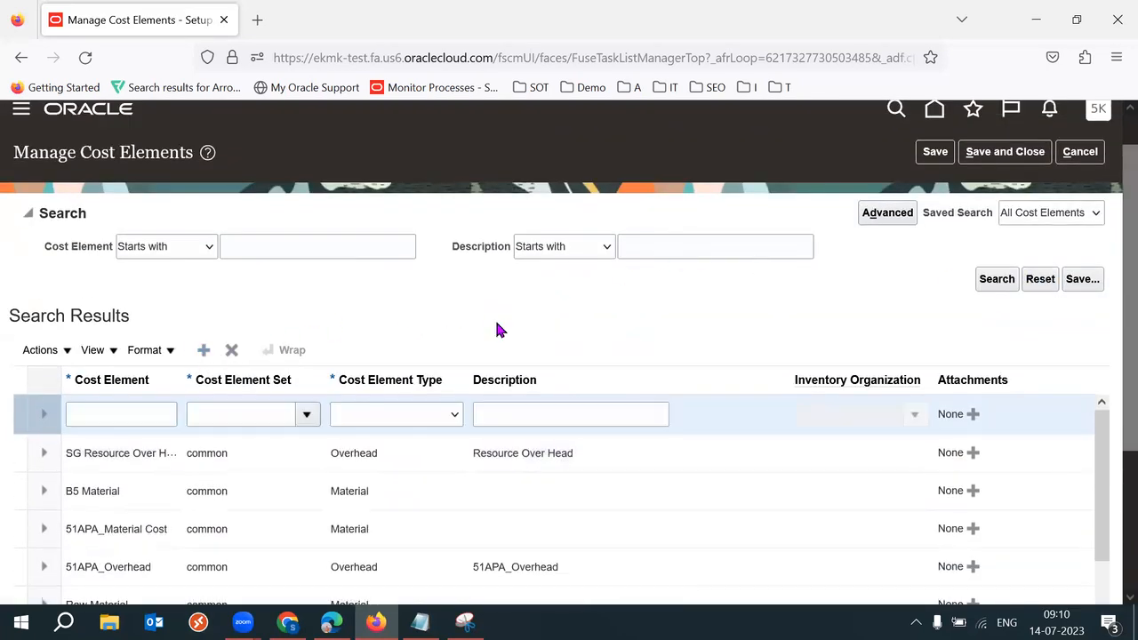
scroll(1114, 316, "down", 2)
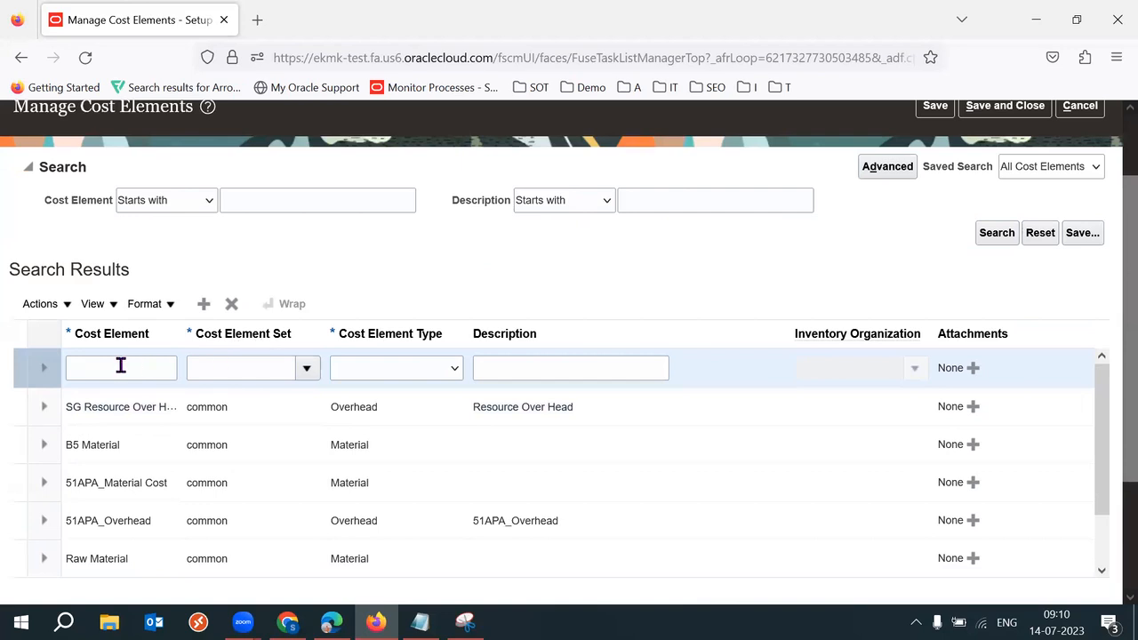
Step: Name the new cost element 52K Material Cost
left_click(121, 366)
type("52Ks")
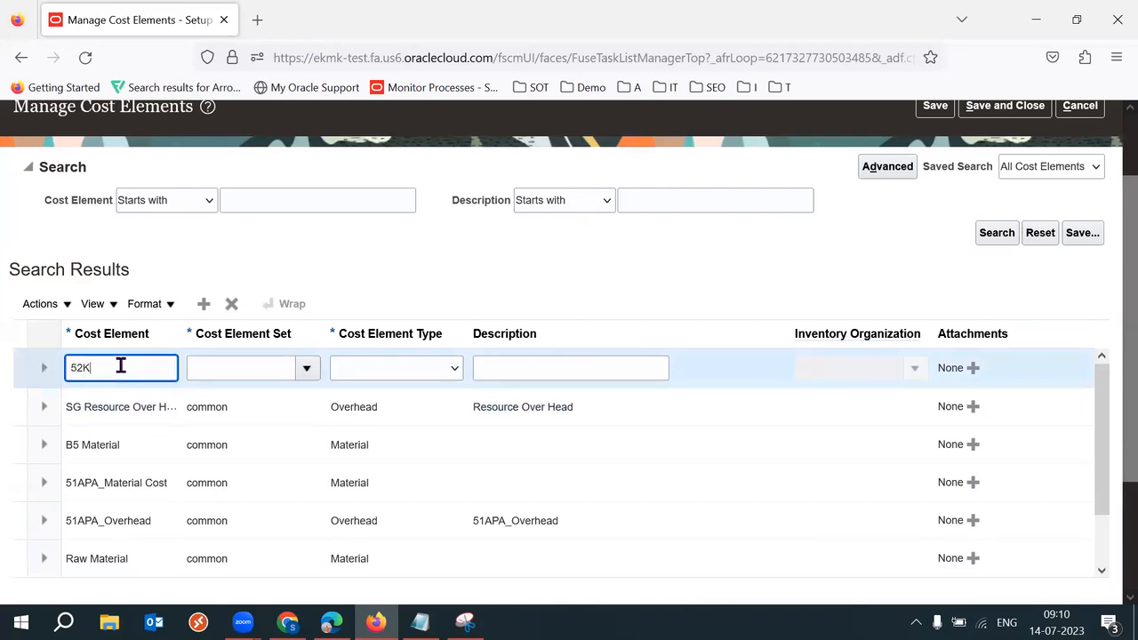
key("BackSpace")
scroll(840, 326, "down", 1)
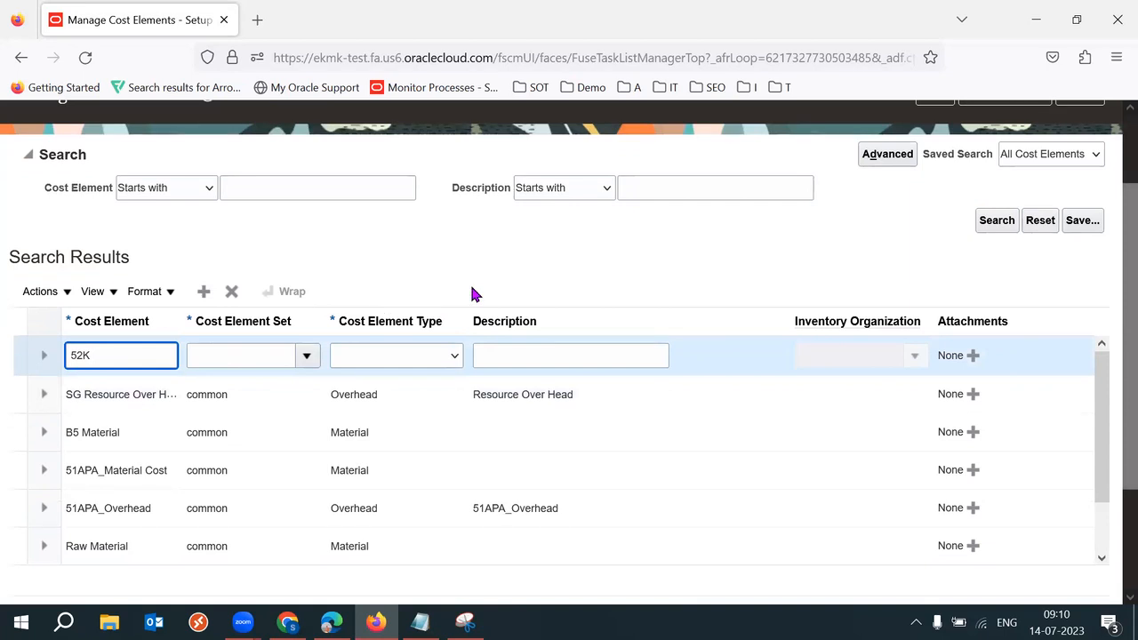
type("Material Cost")
key("Tab")
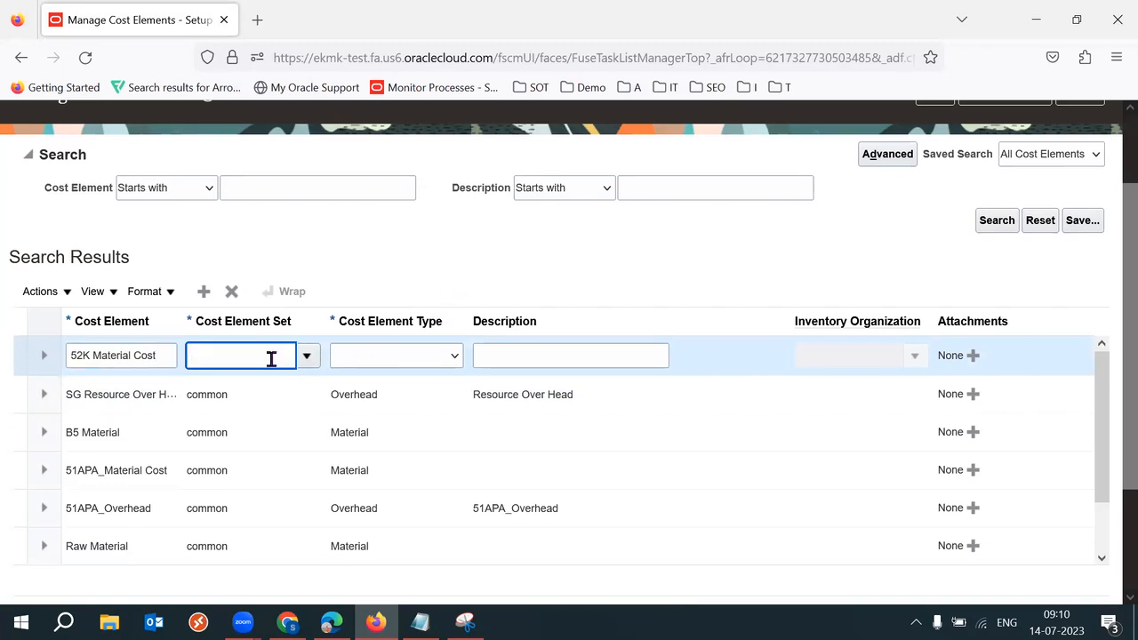
Step: Assign cost element set 52K IND RDS by searching for 52K
left_click(306, 356)
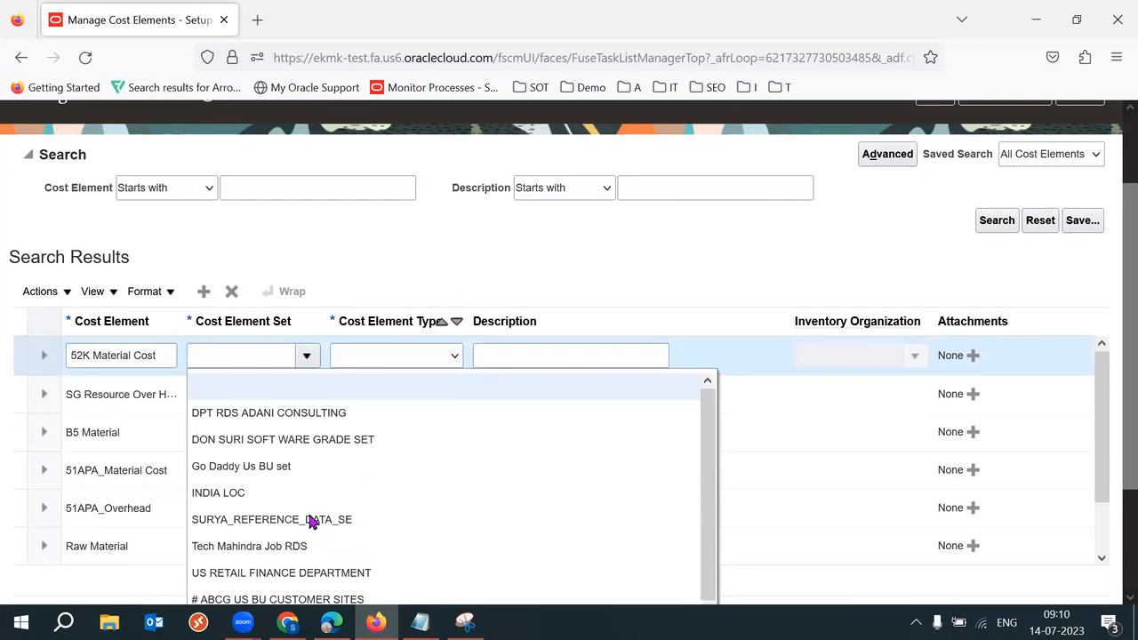
left_click_drag(1129, 408, 1129, 482)
left_click(214, 540)
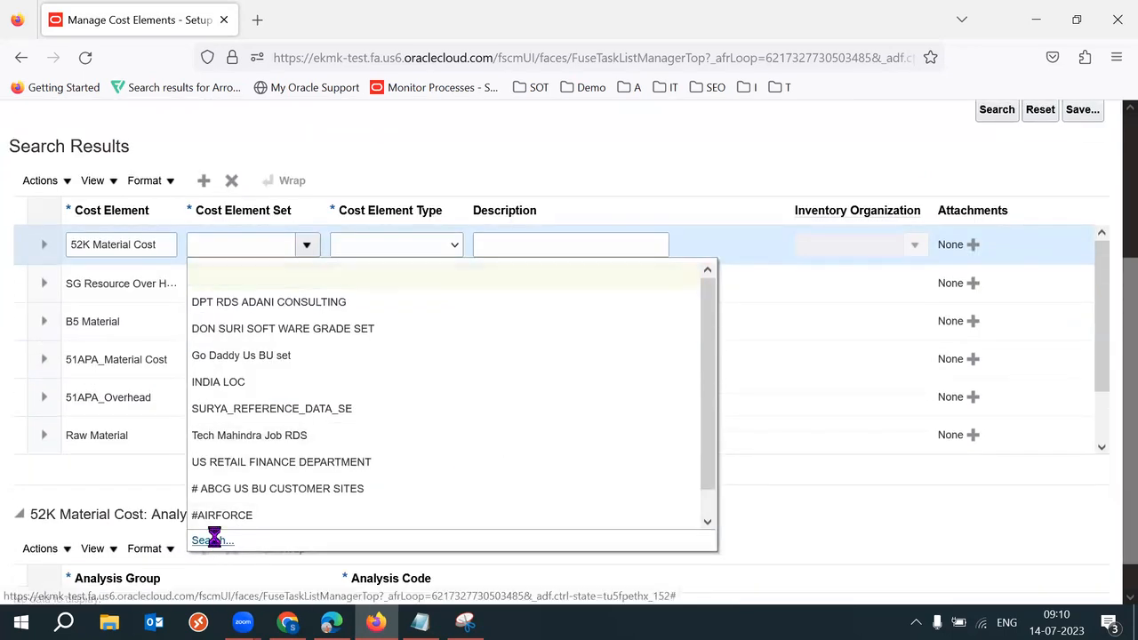
type("52K")
key("Return")
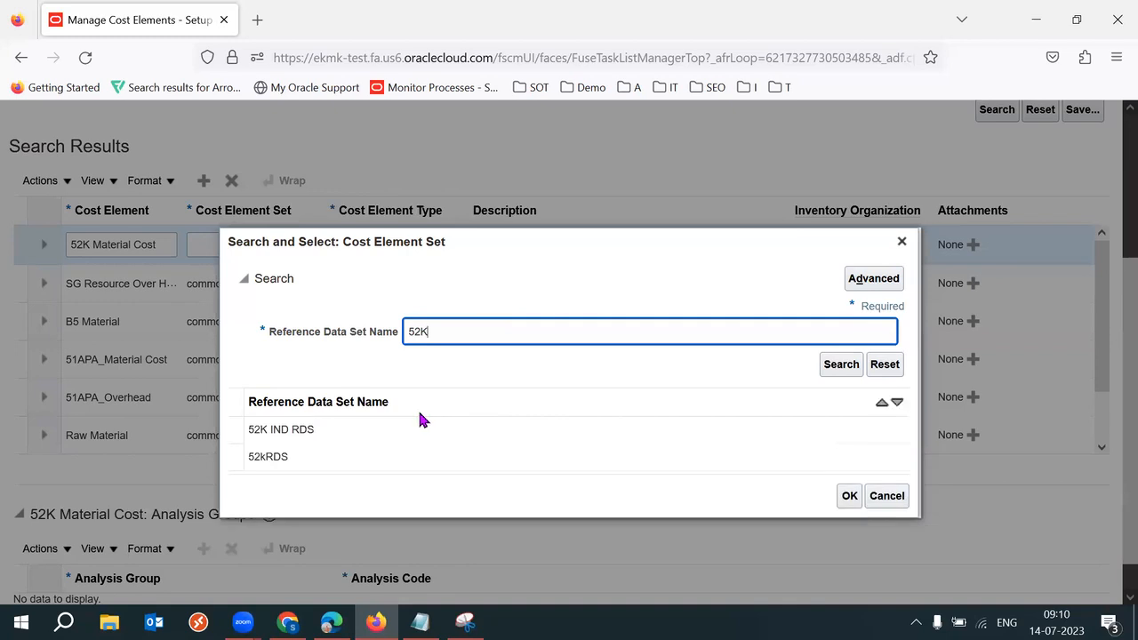
left_click(848, 476)
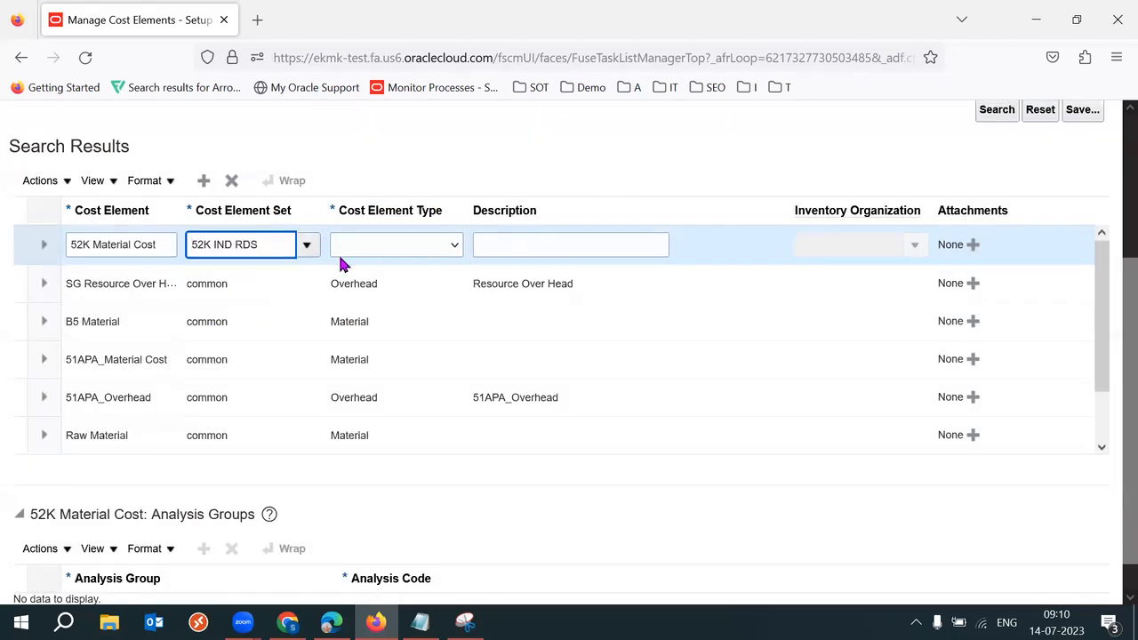
triple_click(158, 244)
double_click(157, 245)
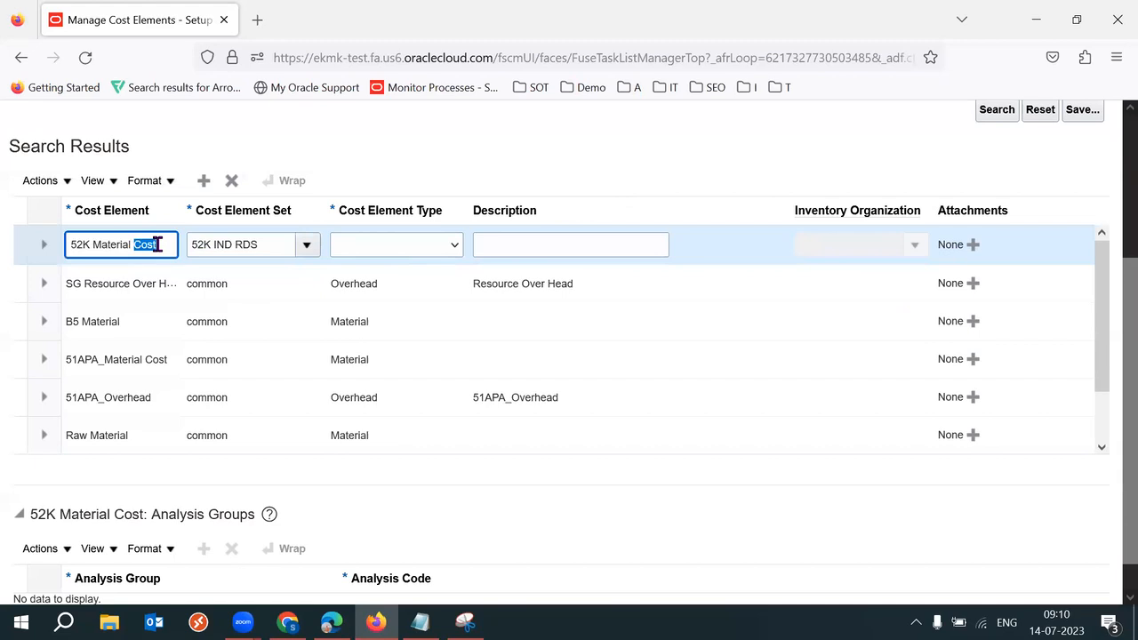
Step: Set 52K Material Cost's type to Material and insert another blank cost element row
left_click(441, 244)
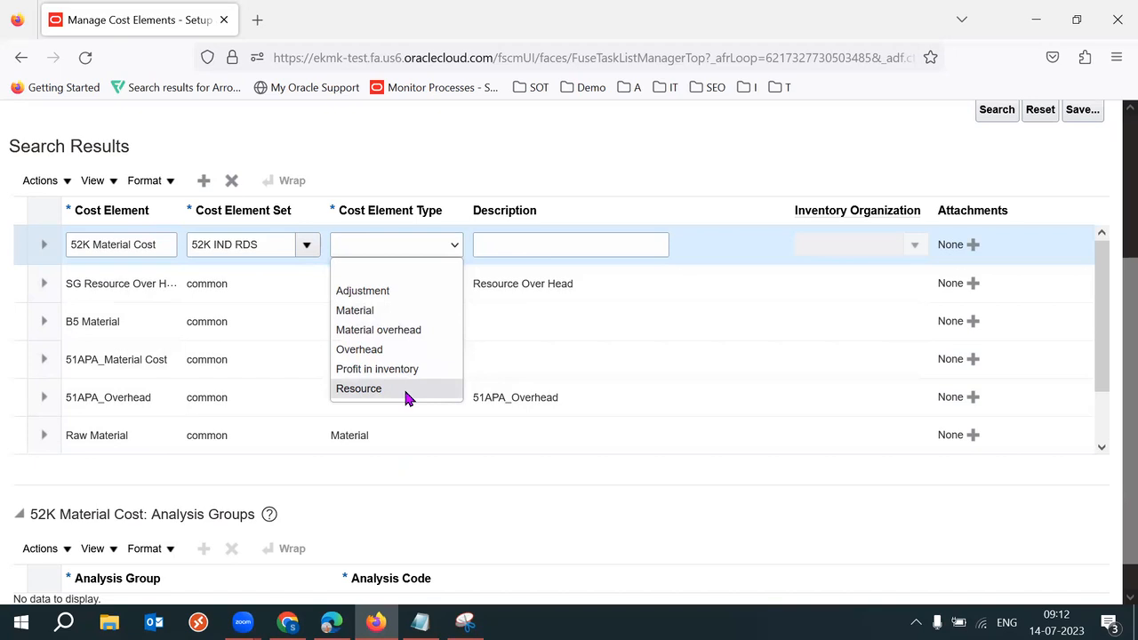
left_click(374, 313)
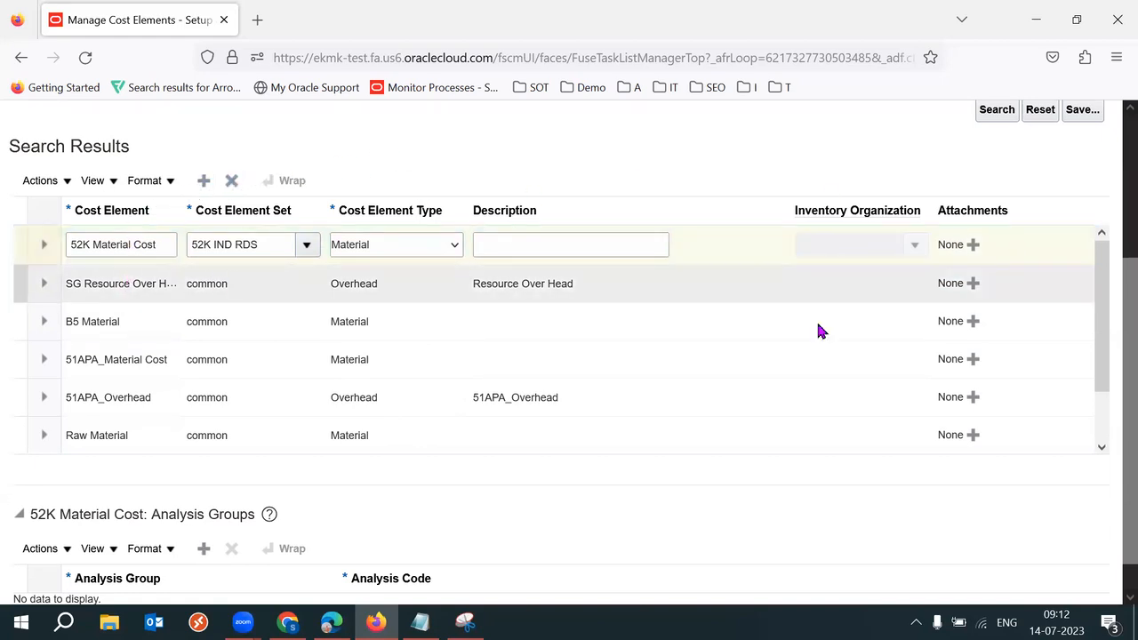
scroll(1113, 434, "down", 1)
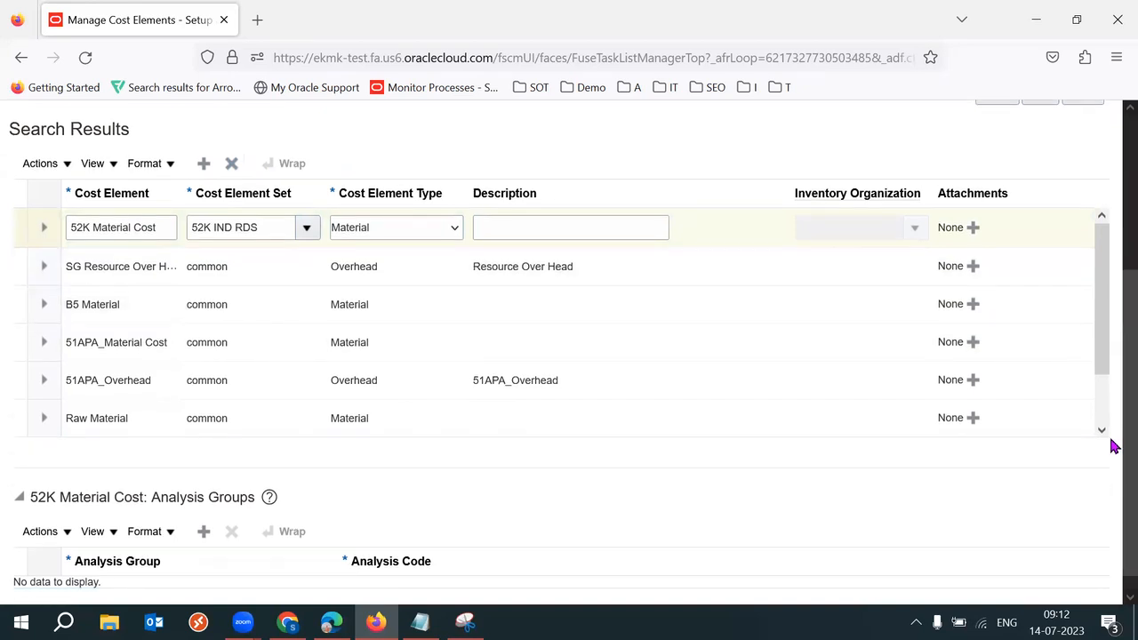
scroll(1113, 444, "up", 3)
left_click(203, 258)
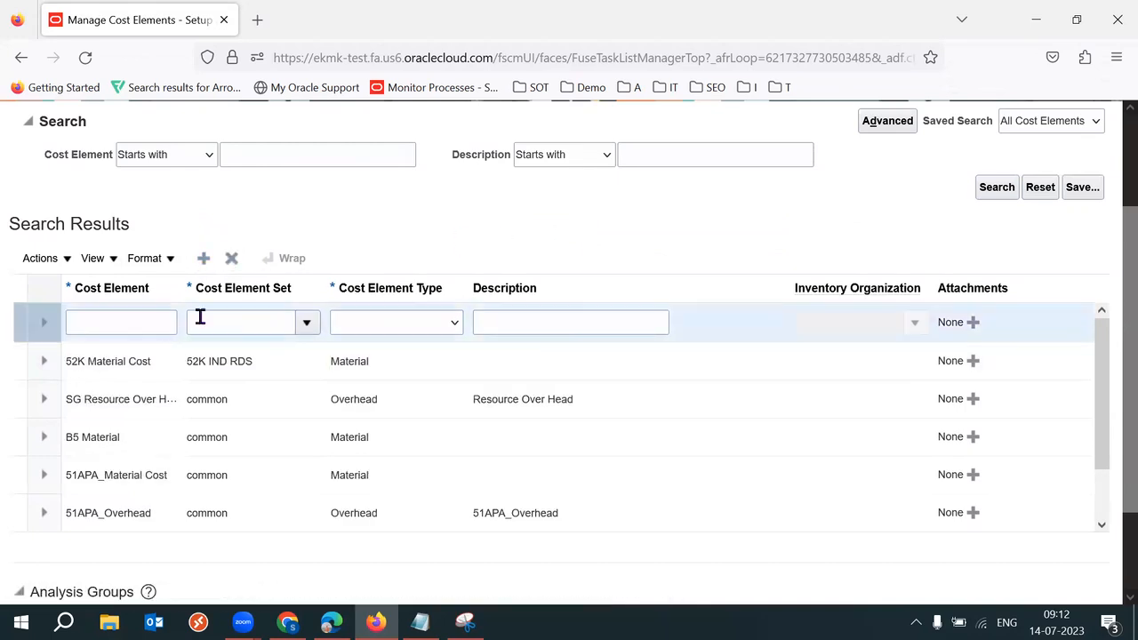
Step: Name the new row 52K Tranporation Cost in cost element set 52K IND RDS
left_click(139, 326)
type("52K")
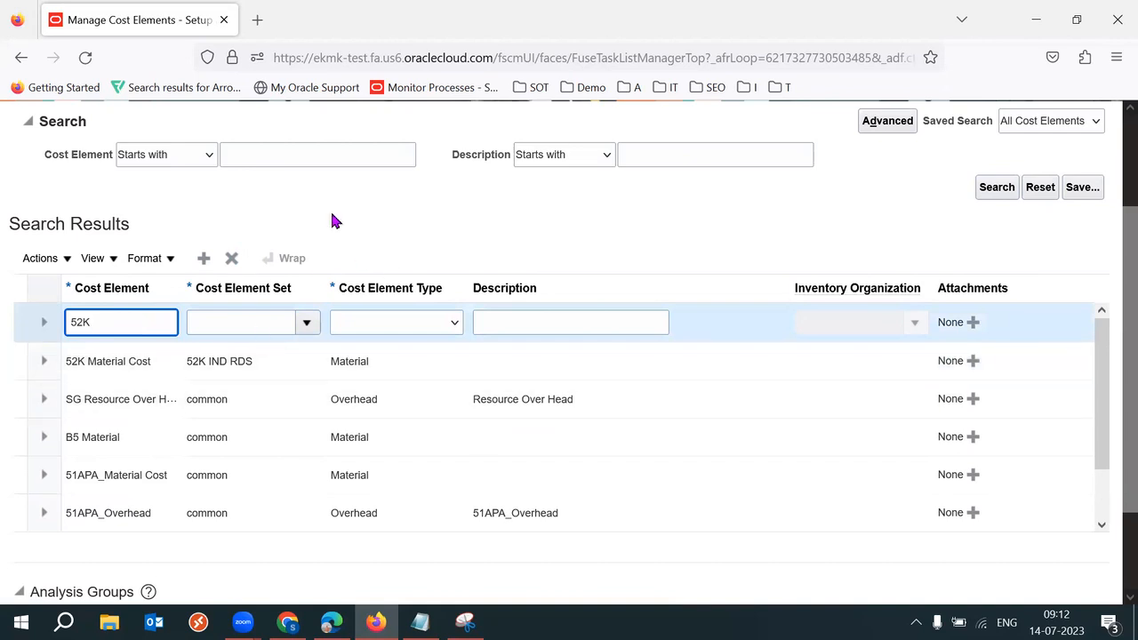
type(" Tranporation Cost")
left_click(275, 322)
type("52K")
key("Tab")
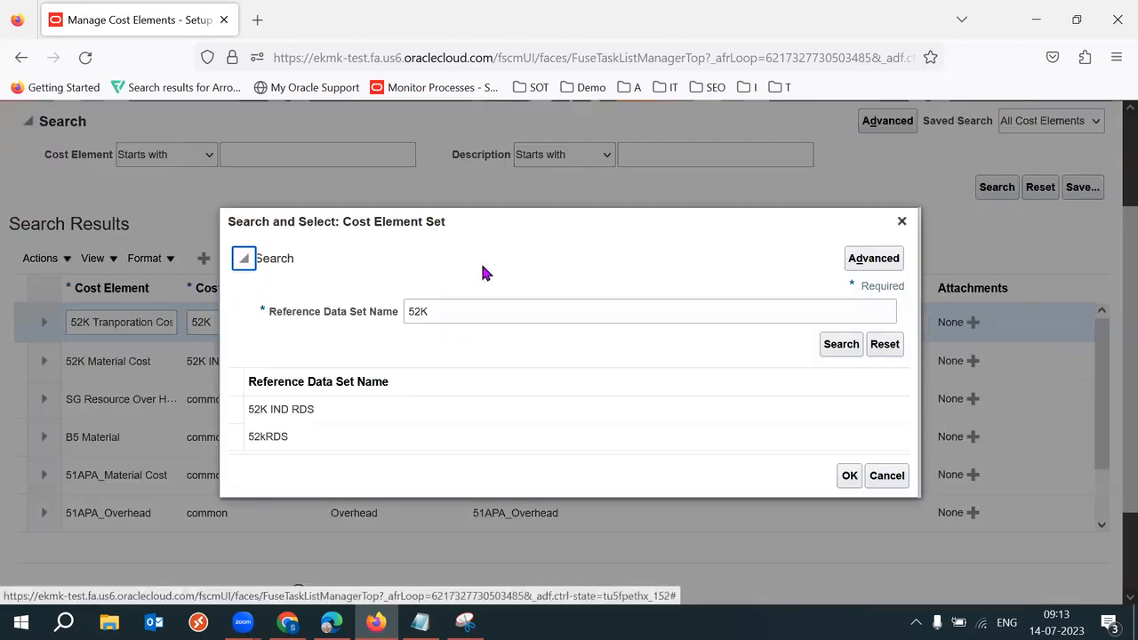
left_click(849, 475)
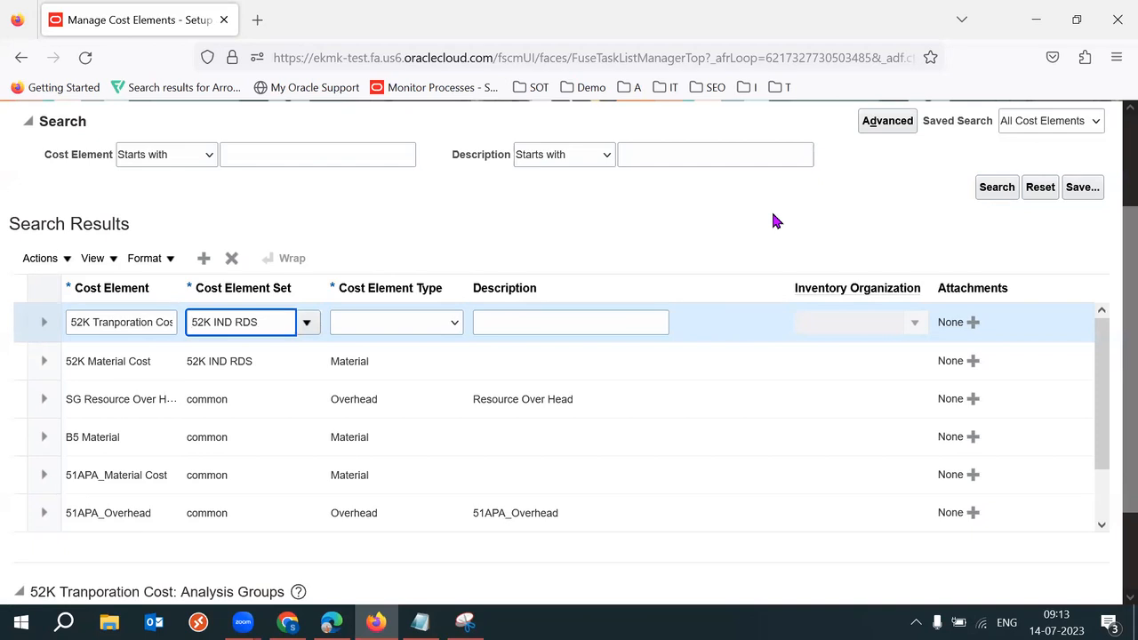
Step: Set the 52K Tranporation Cost element's type to Material
left_click(424, 325)
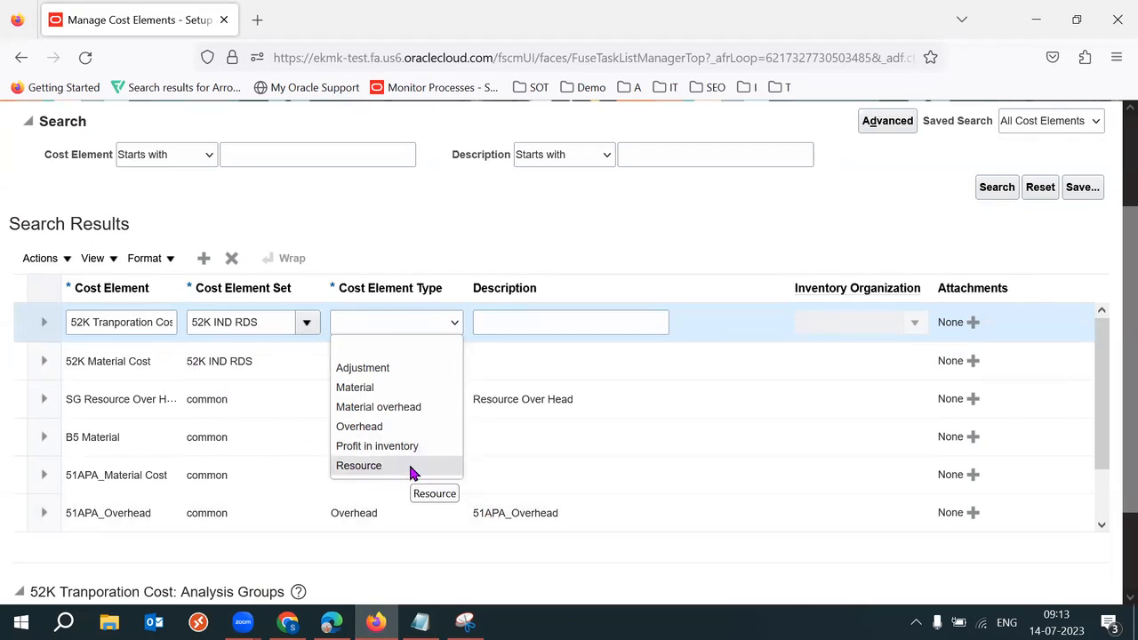
left_click(436, 387)
triple_click(150, 322)
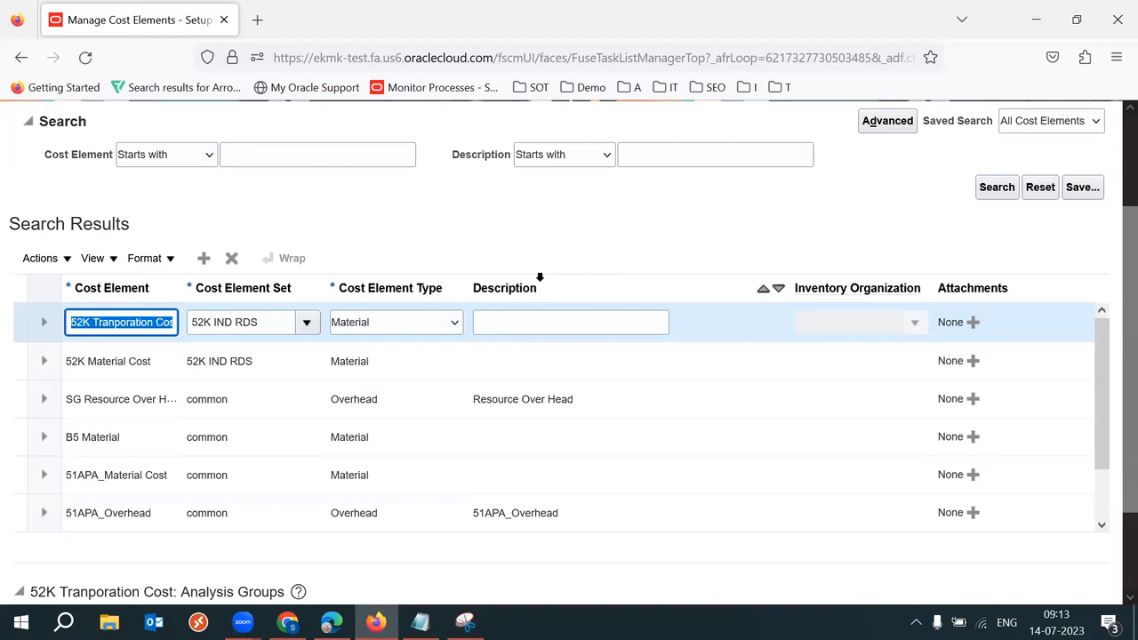
scroll(1113, 336, "up", 2)
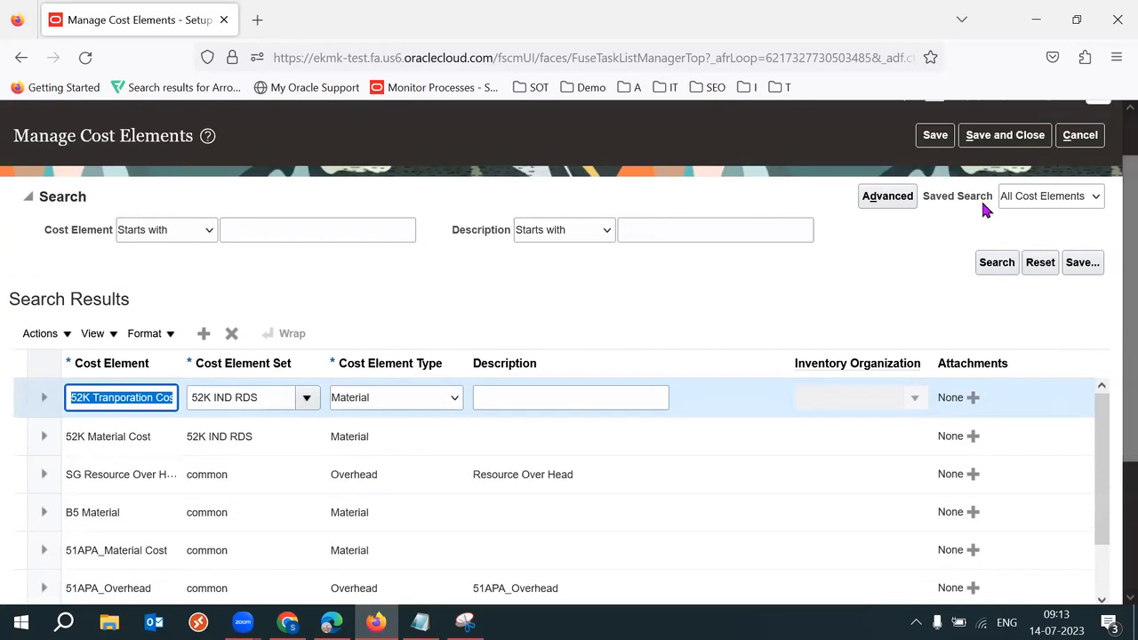
Step: Save the cost elements and check 52K Material Cost's Material type
left_click(935, 135)
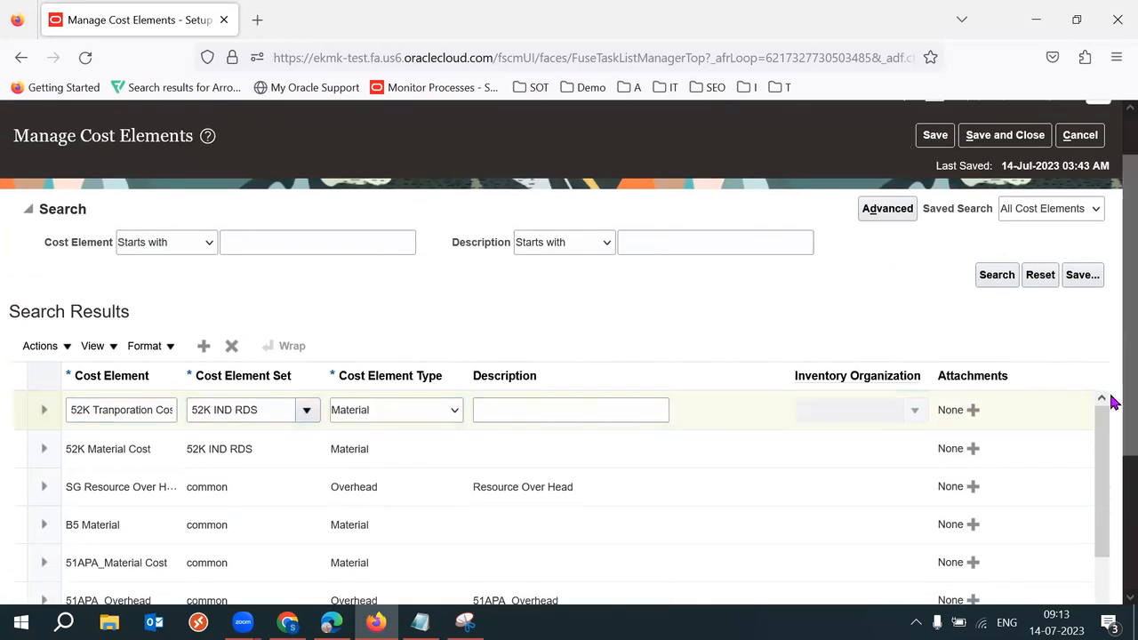
scroll(1111, 422, "down", 2)
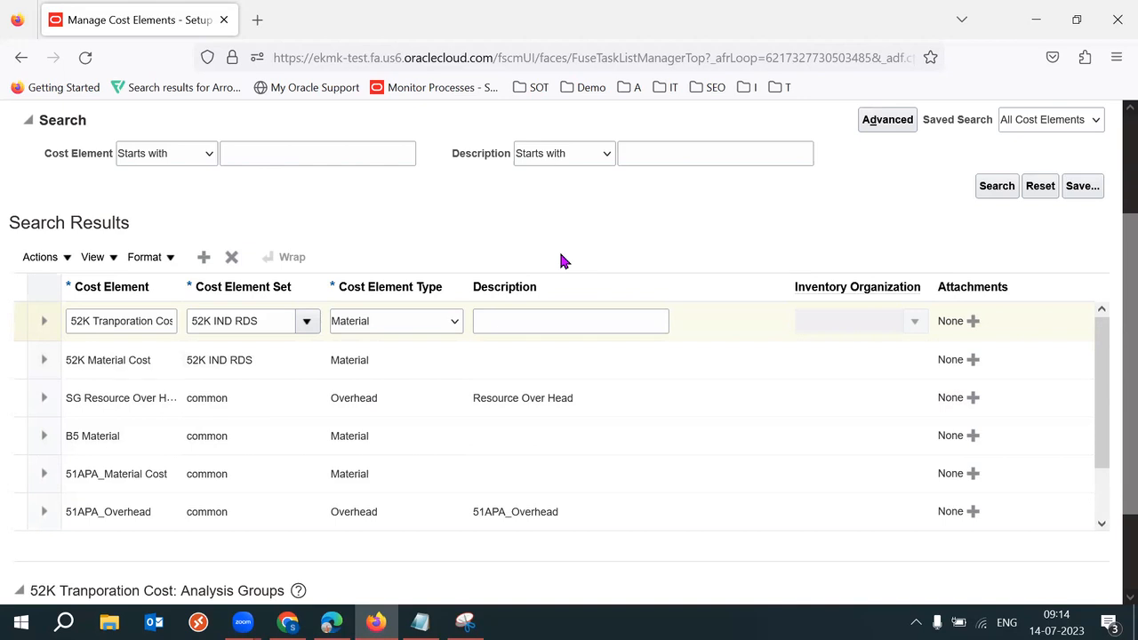
left_click(111, 360)
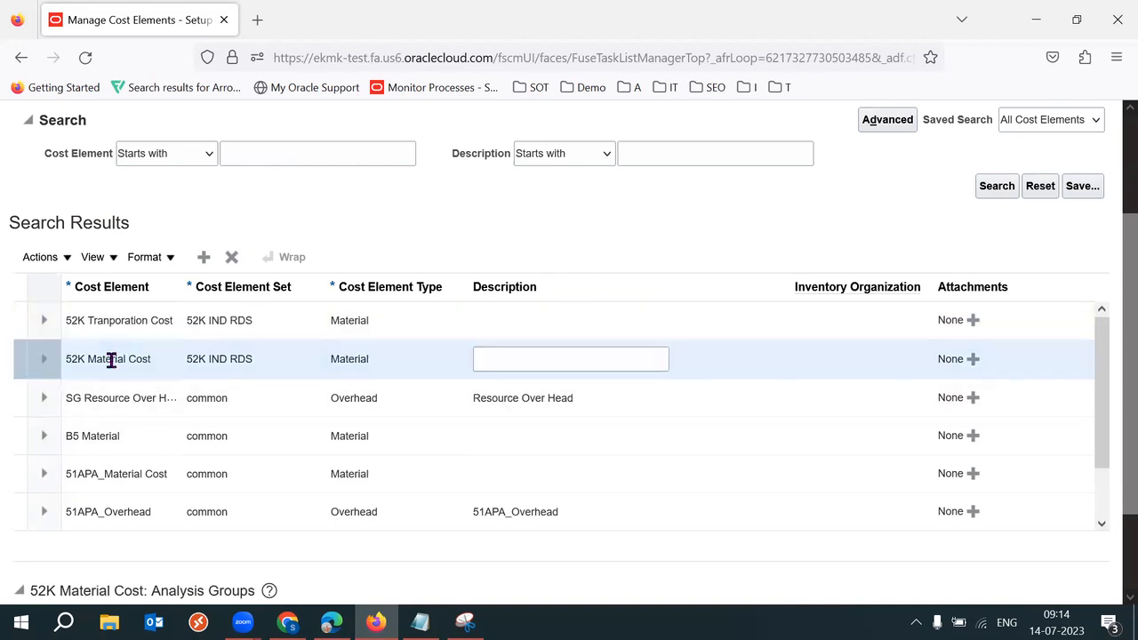
double_click(360, 357)
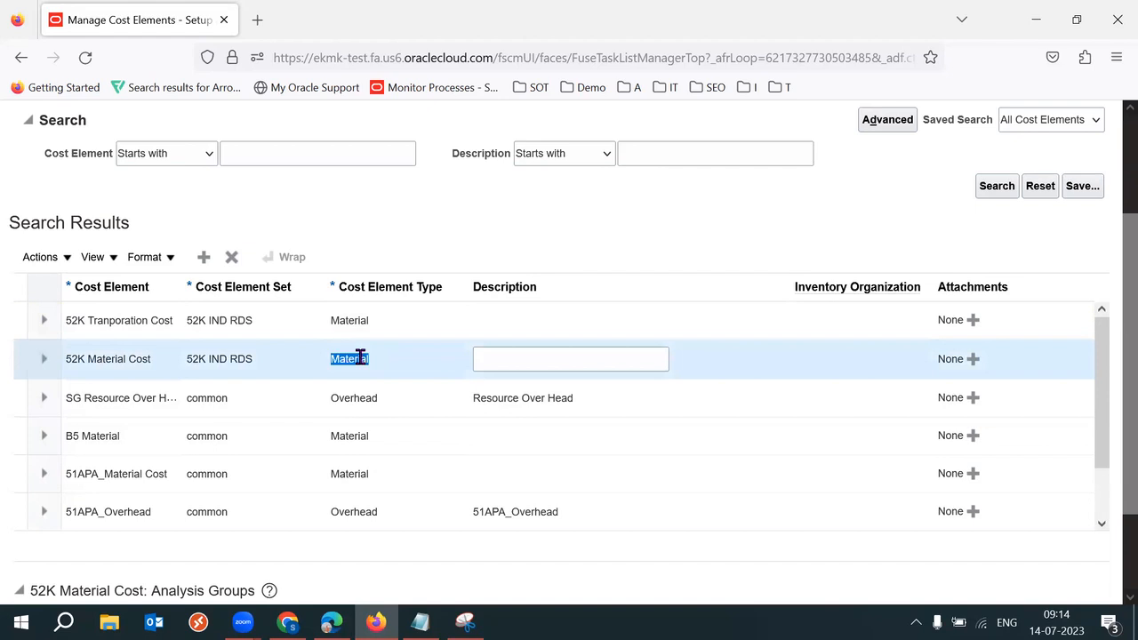
double_click(361, 358)
Step: Verify 52K Tranporation Cost is Material, then save and close the page
double_click(331, 321)
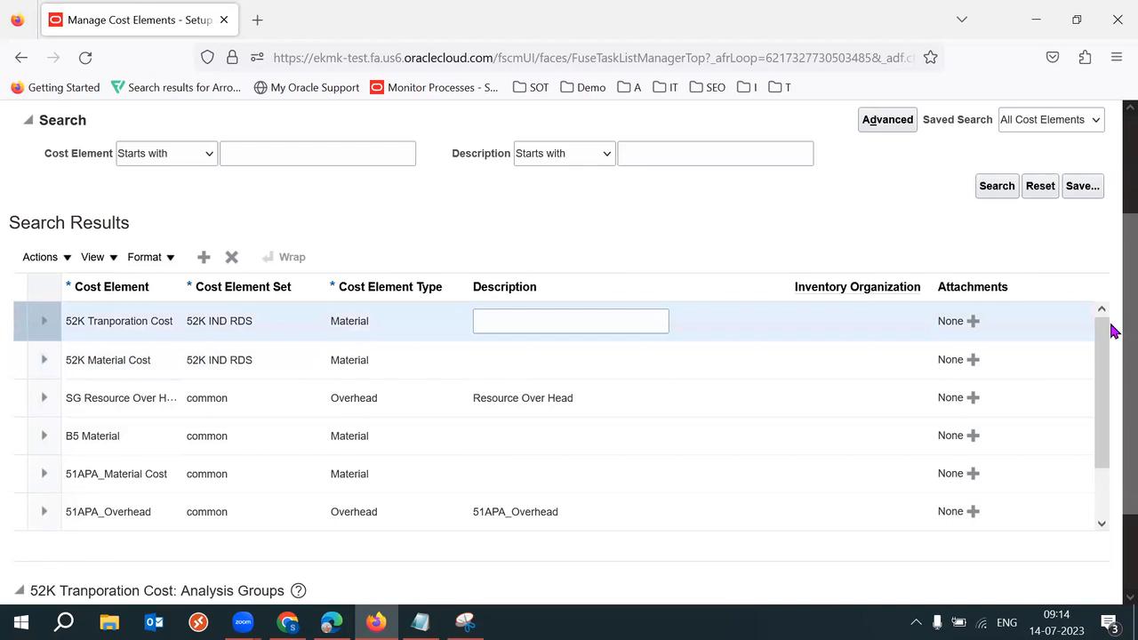
scroll(1114, 373, "down", 2)
scroll(1114, 391, "down", 1)
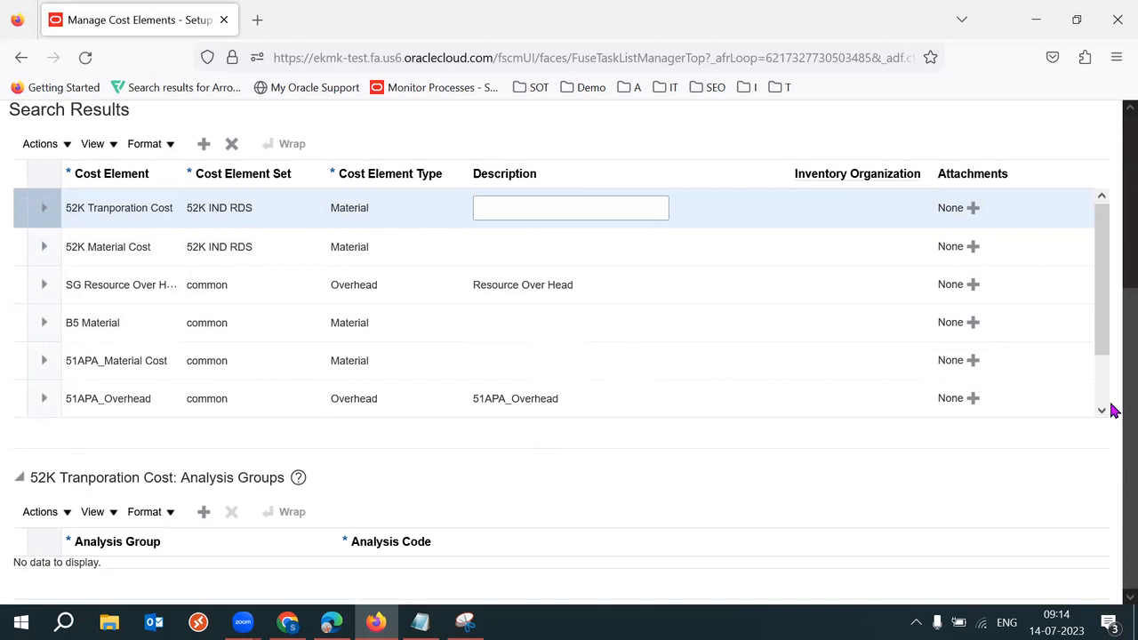
scroll(1111, 373, "up", 5)
left_click(1005, 143)
Step: Return to the Costing Setups sheet and select step 6's text, Manage overhead expense pools
key("alt+Tab")
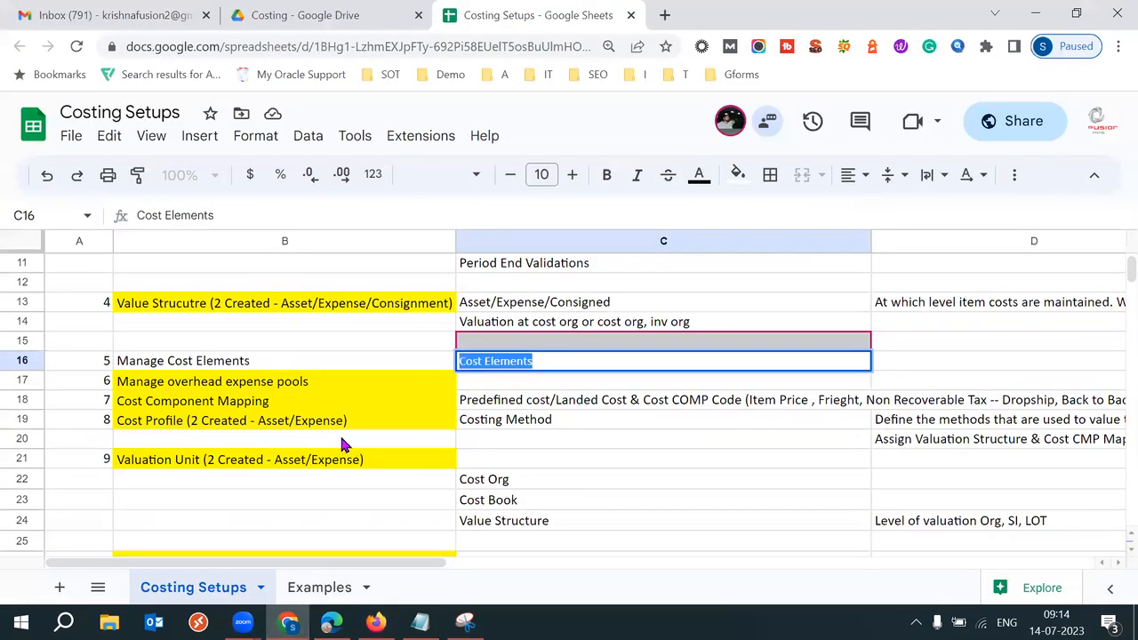
left_click(196, 382)
left_click(107, 383)
left_click(247, 389)
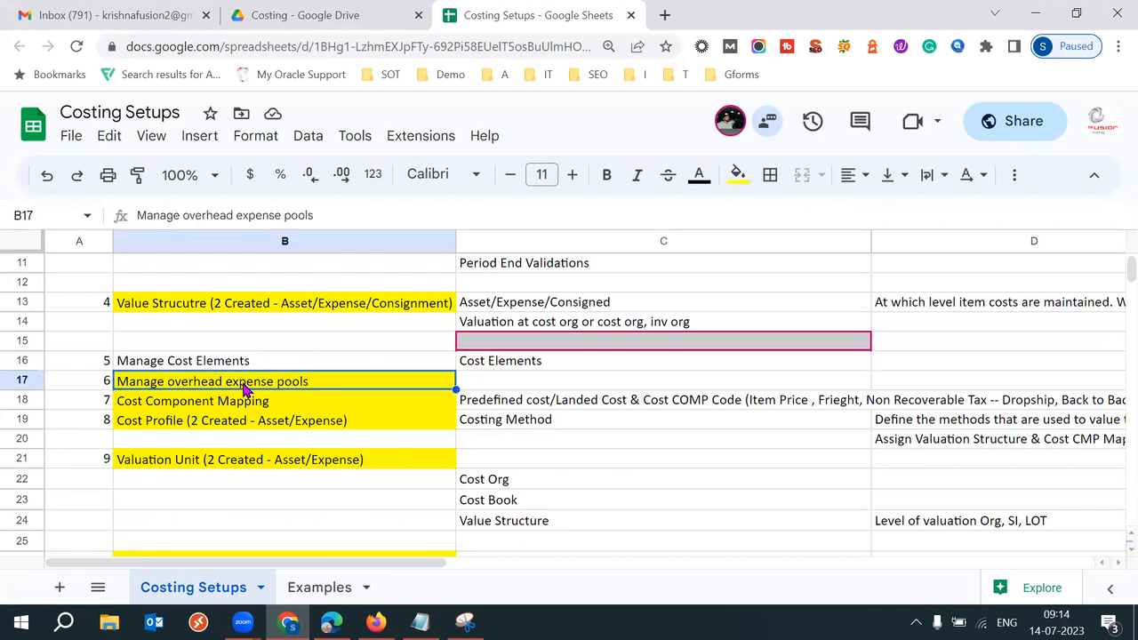
triple_click(244, 383)
left_click(322, 384)
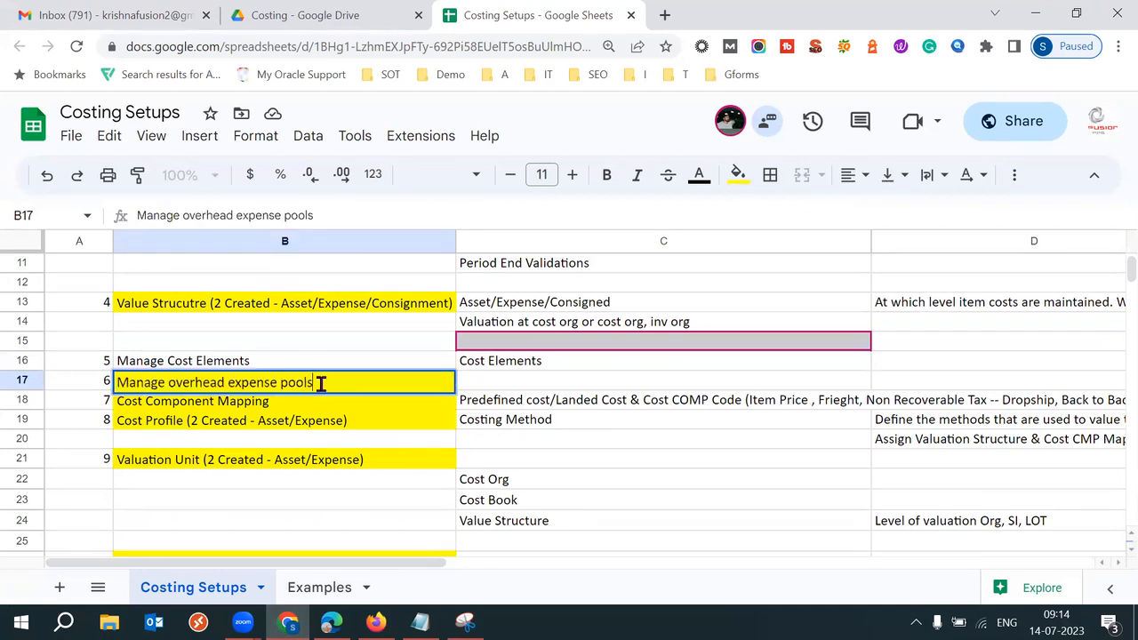
left_click_drag(170, 384, 328, 383)
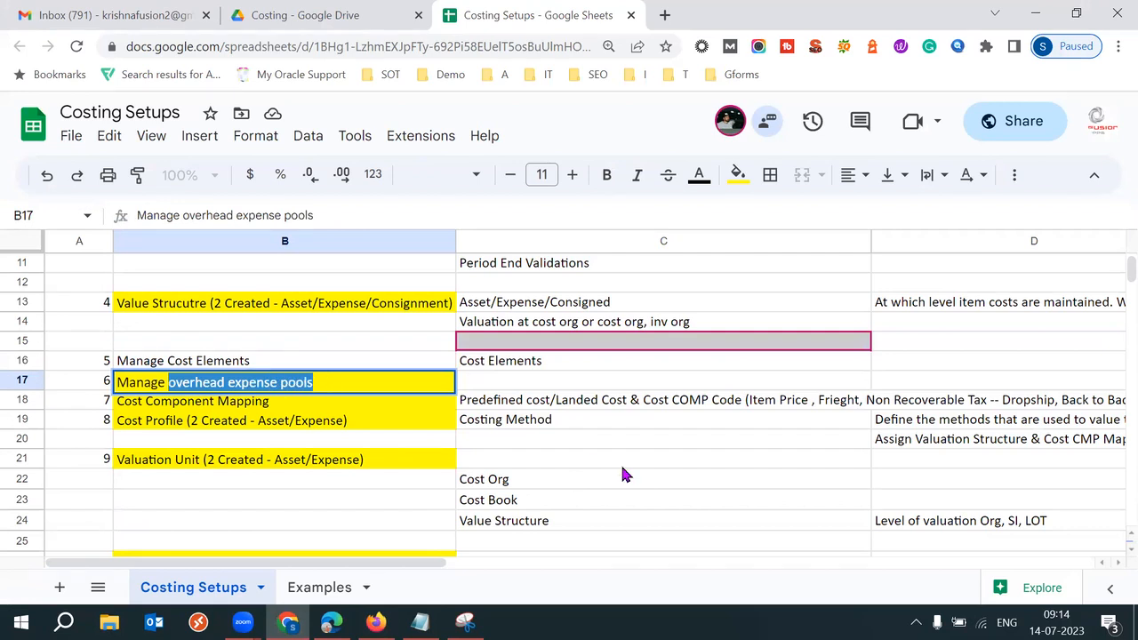
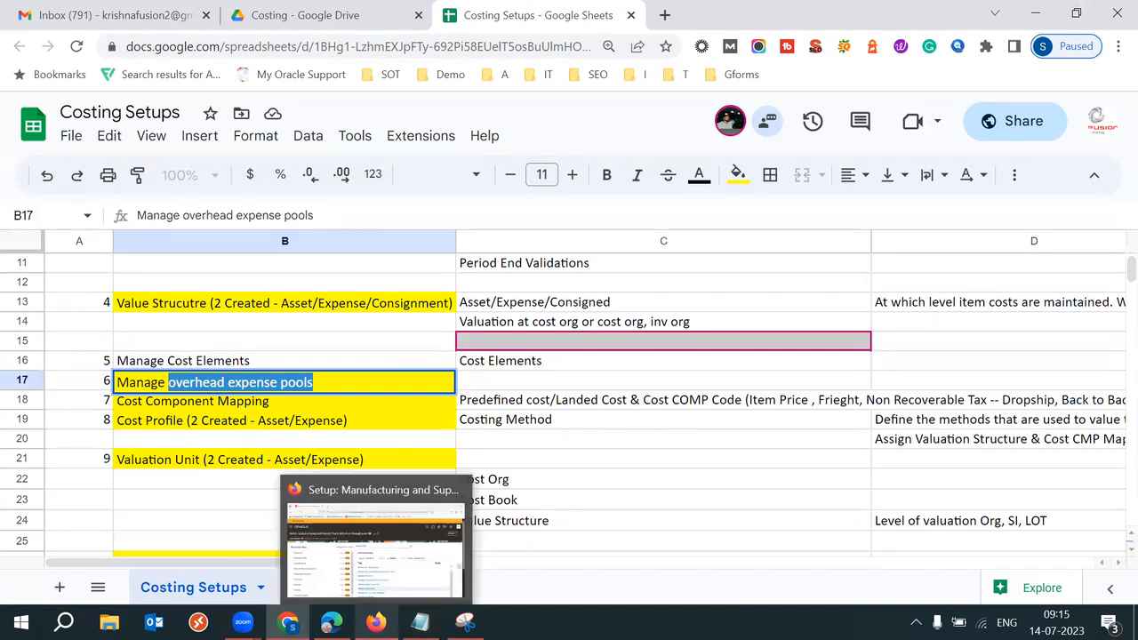
Step: Switch from the Costing Setups sheet to the Oracle setup page and scroll to the Cost Accounting tasks
left_click(376, 623)
scroll(1113, 454, "down", 2)
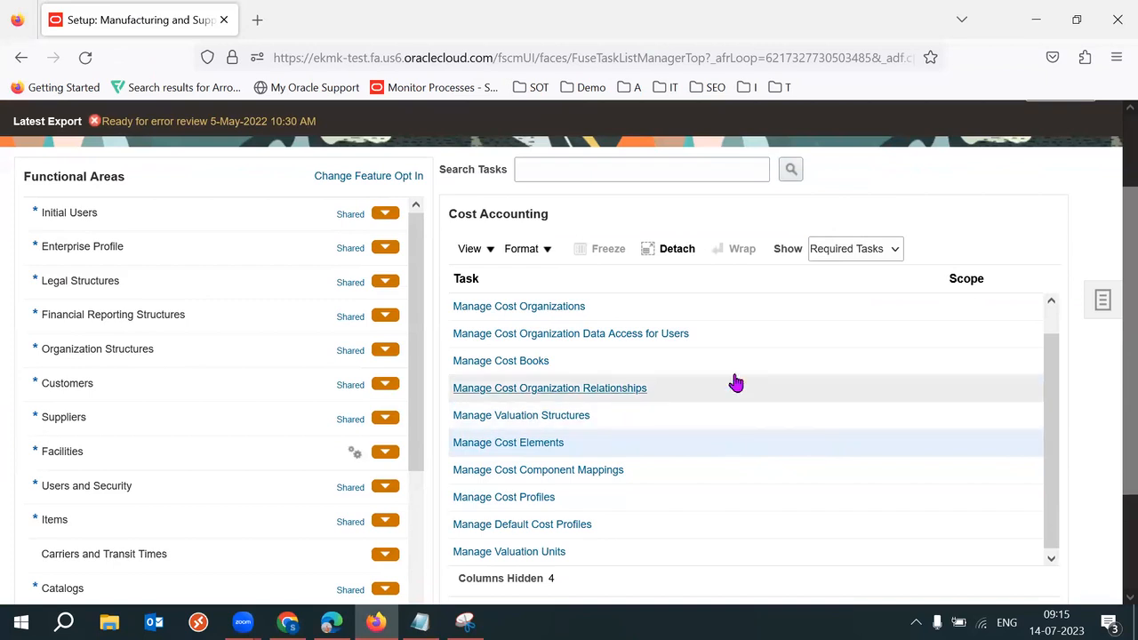
Step: Show all Cost Accounting tasks and open Manage Overhead Expense Pools
left_click(887, 254)
left_click(845, 281)
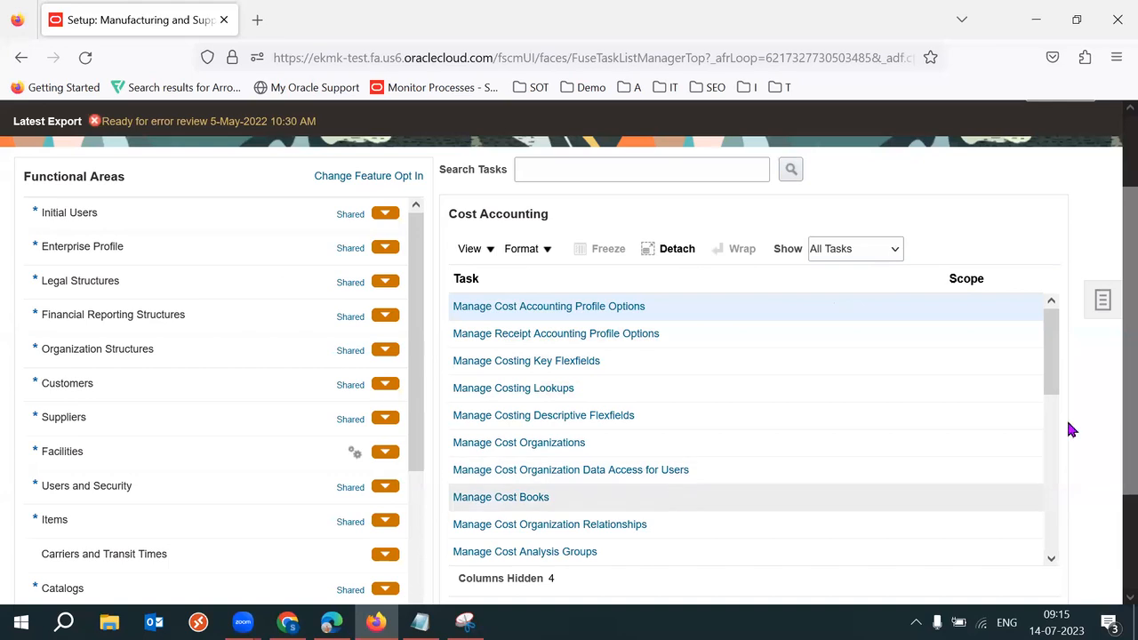
left_click_drag(1057, 358, 1061, 434)
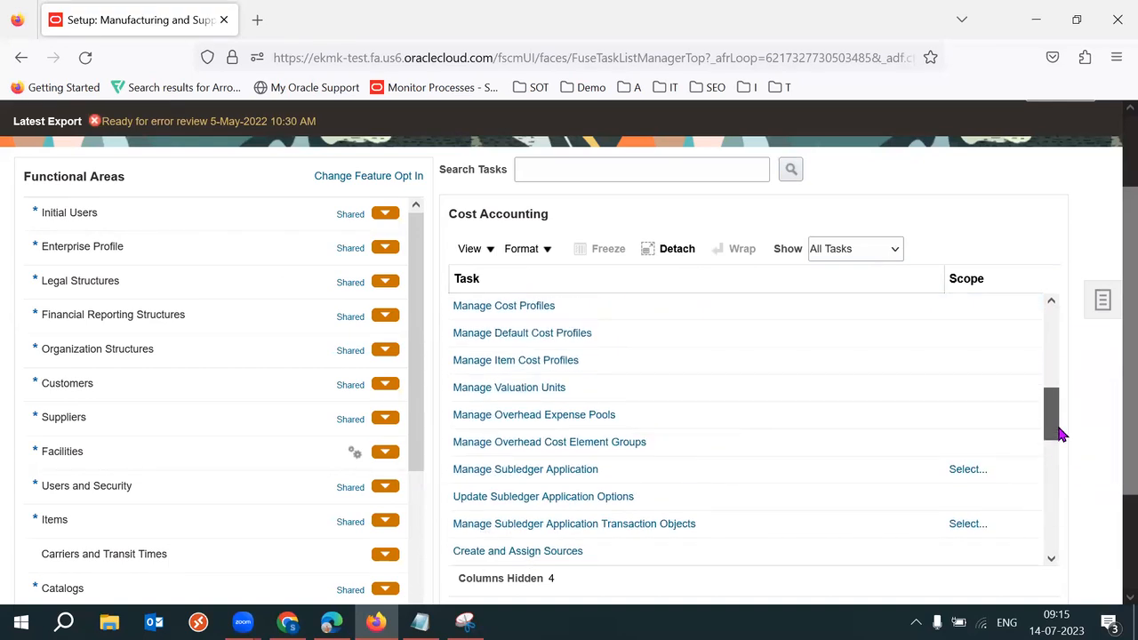
left_click(548, 417)
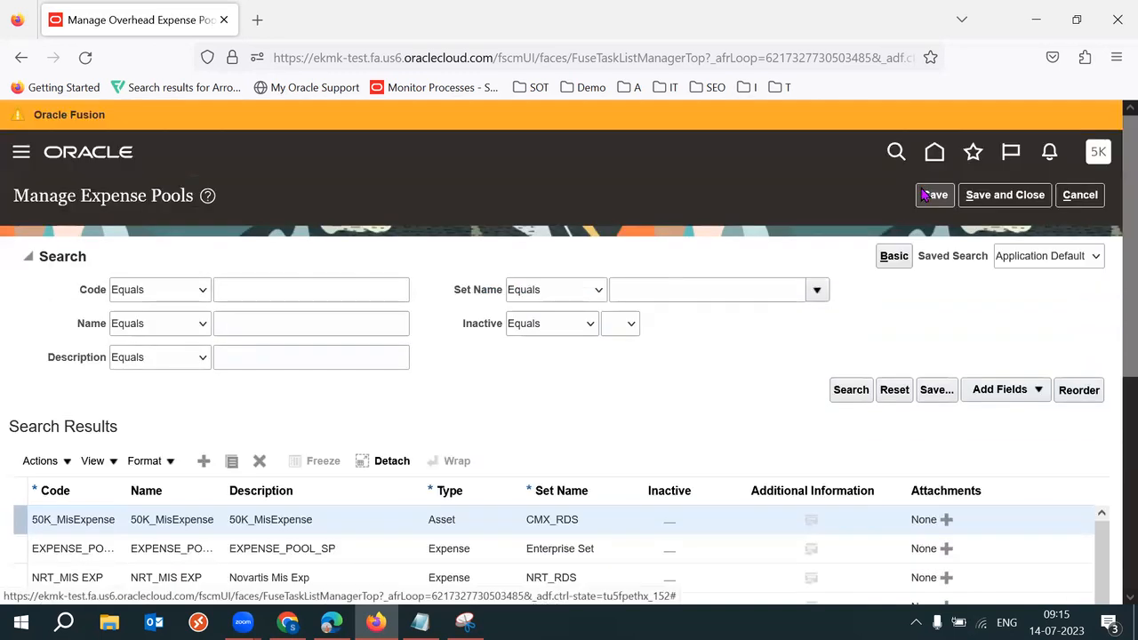
scroll(1112, 284, "down", 2)
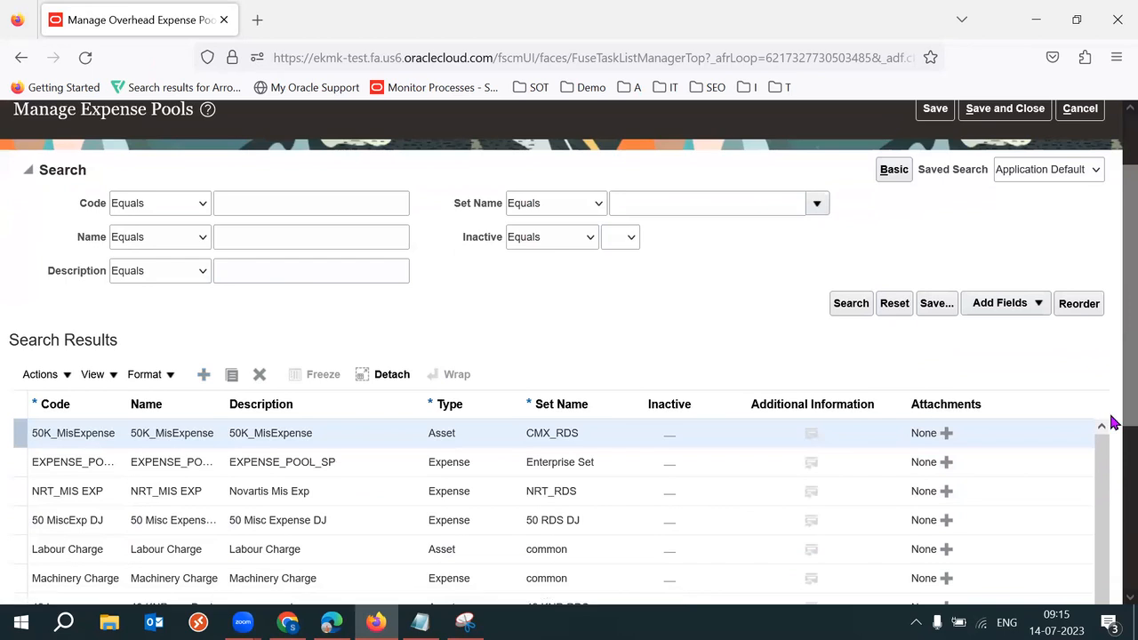
Step: Add a new pool row with code, name and description 52K Exp Pool
left_click(79, 416)
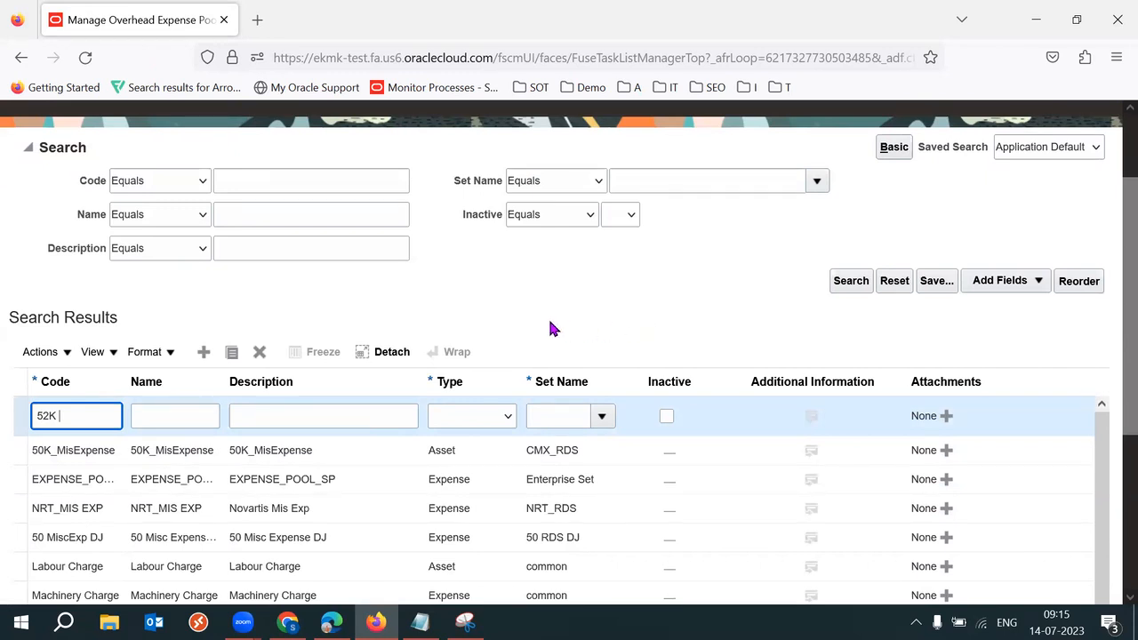
scroll(1111, 424, "down", 3)
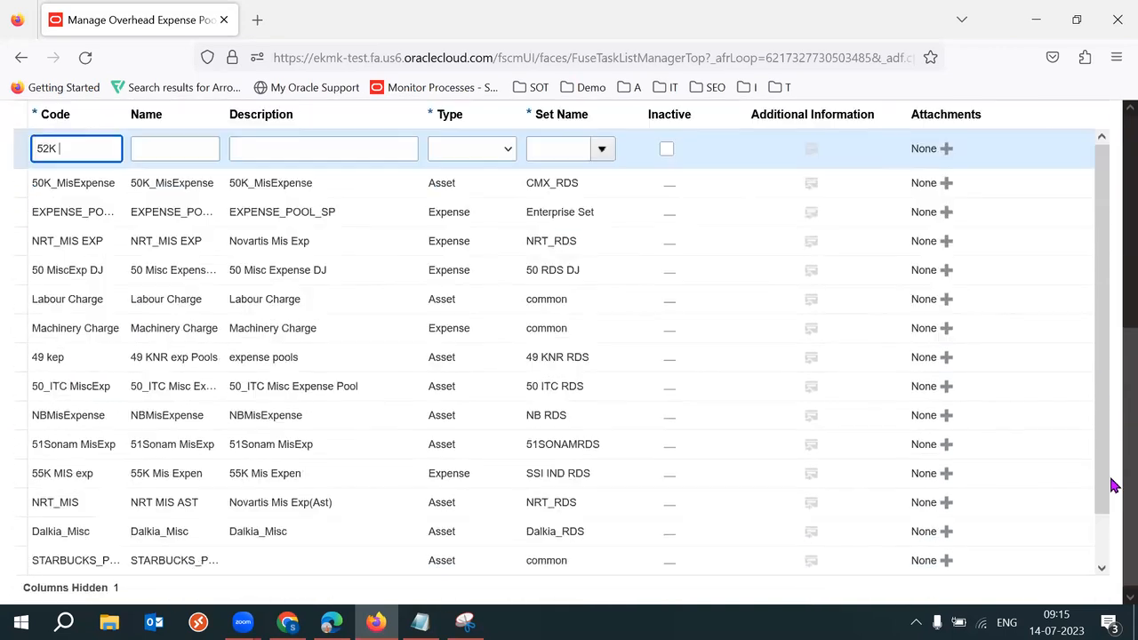
scroll(1110, 400, "up", 3)
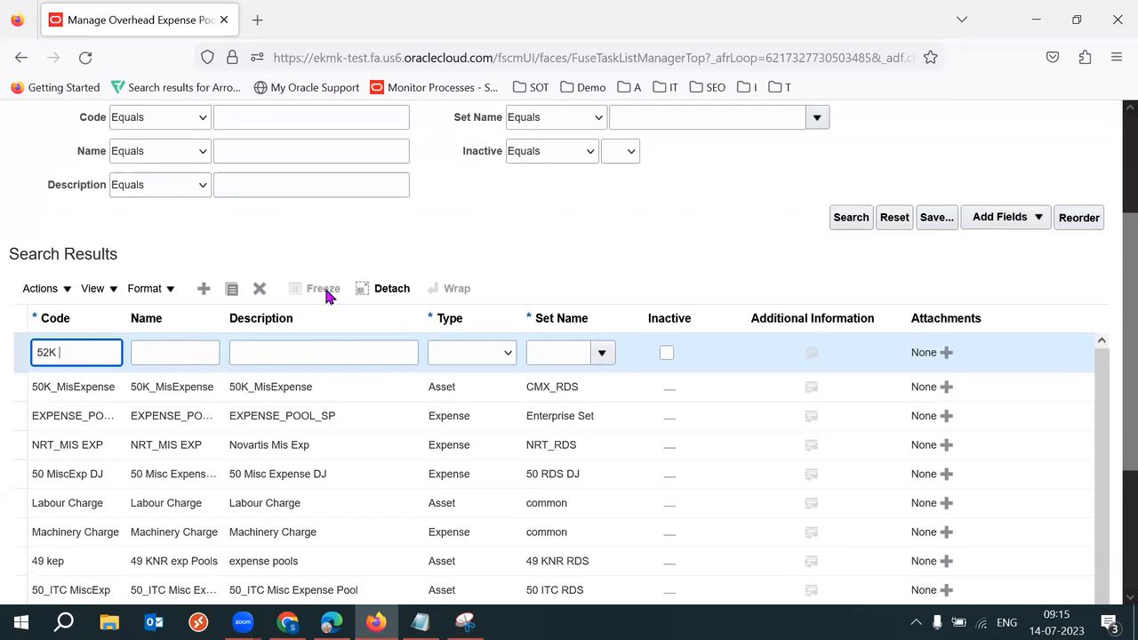
type("xp Pool")
double_click(92, 353)
triple_click(92, 353)
key("ctrl+c")
key("Tab")
key("ctrl+v")
key("Tab")
key("ctrl+v")
Step: Make the pool type Asset and set its set name to 52K IND RDS
left_click(494, 357)
left_click(471, 400)
left_click(596, 356)
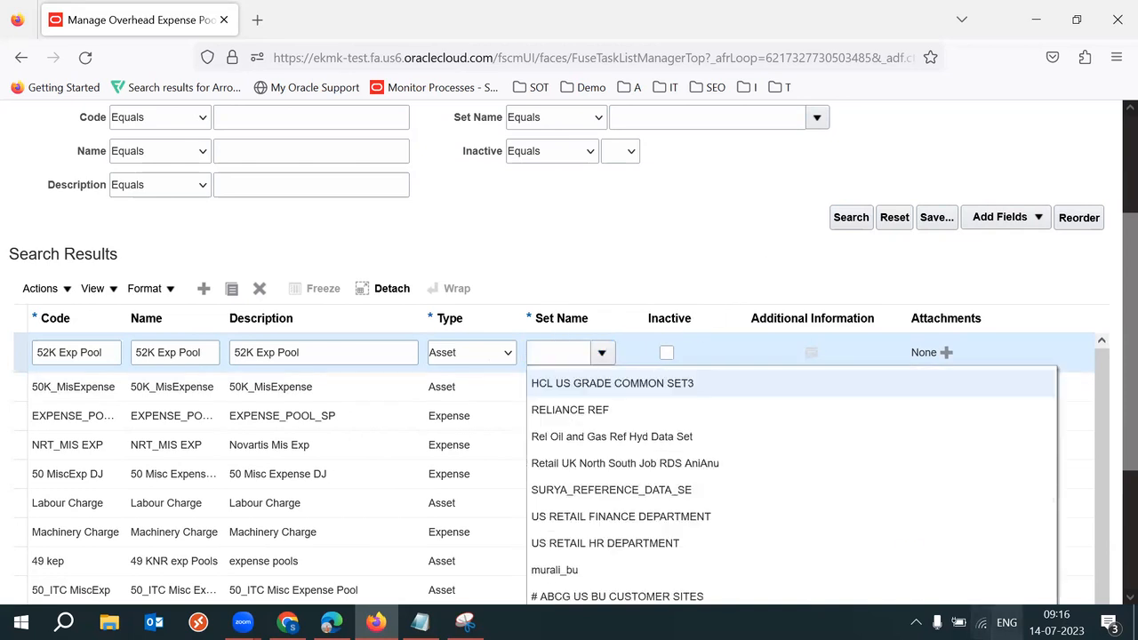
scroll(1112, 374, "down", 3)
left_click(553, 438)
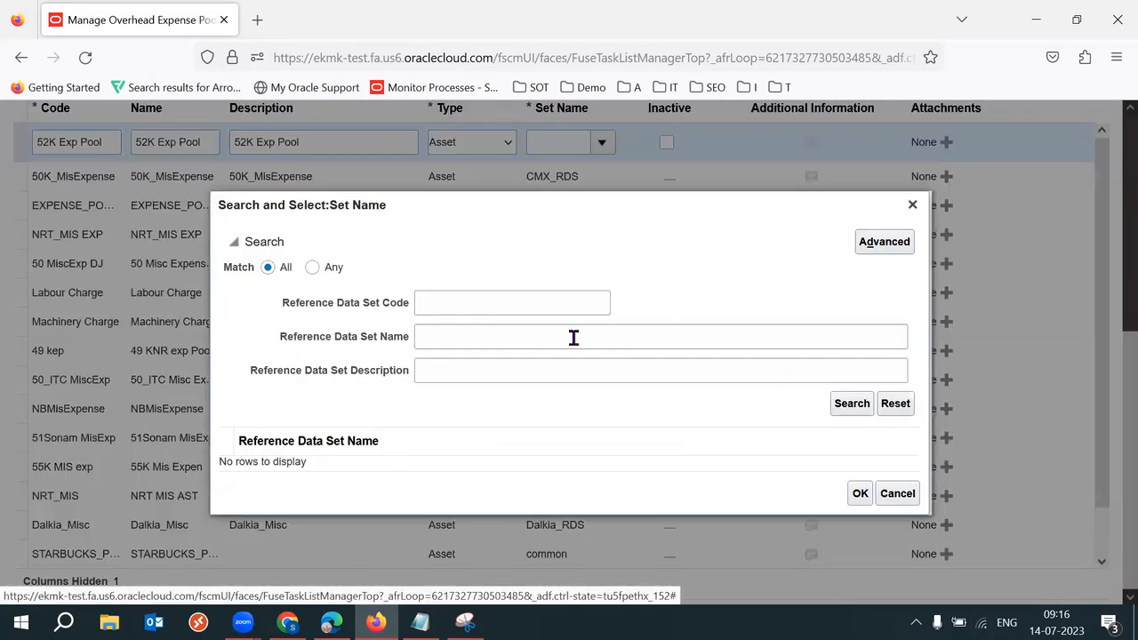
left_click(495, 311)
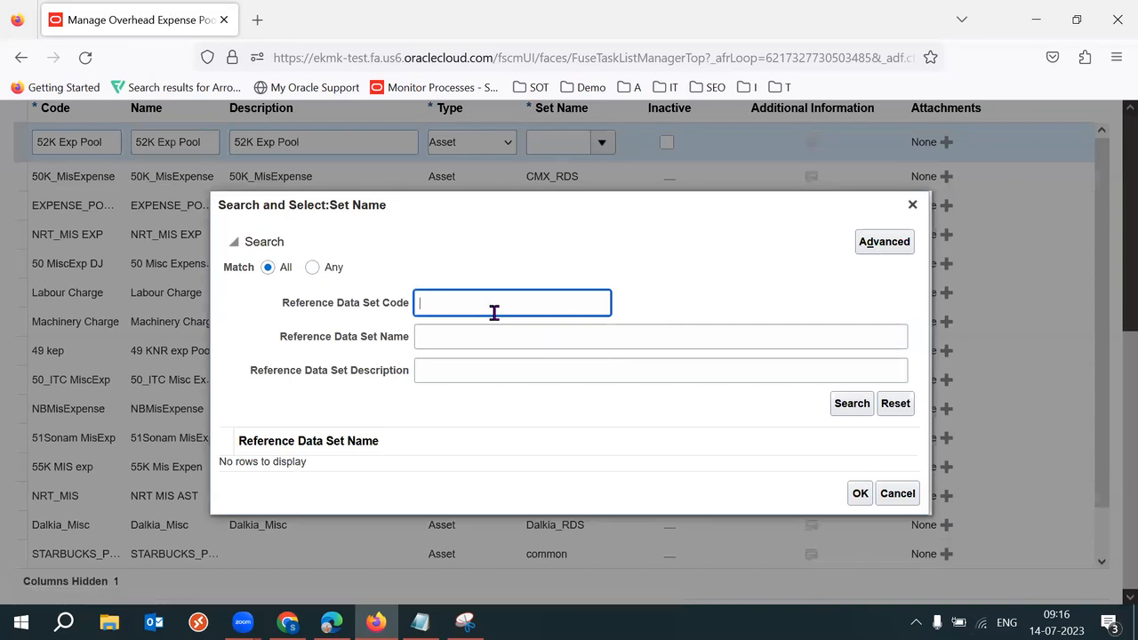
type("52K")
key("Return")
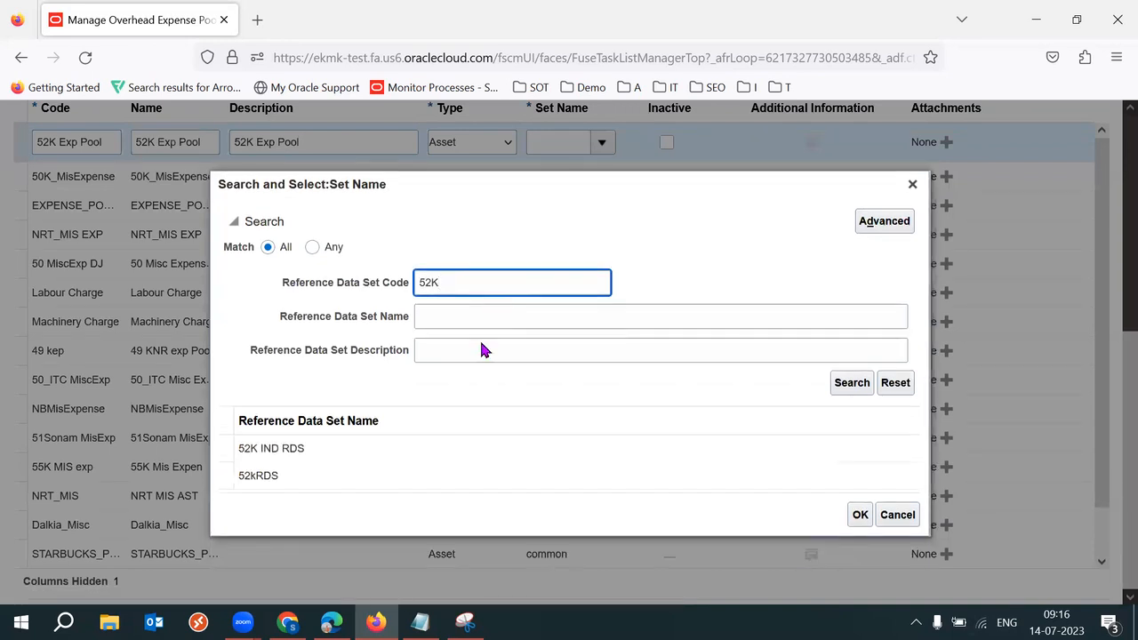
left_click(369, 449)
left_click(859, 515)
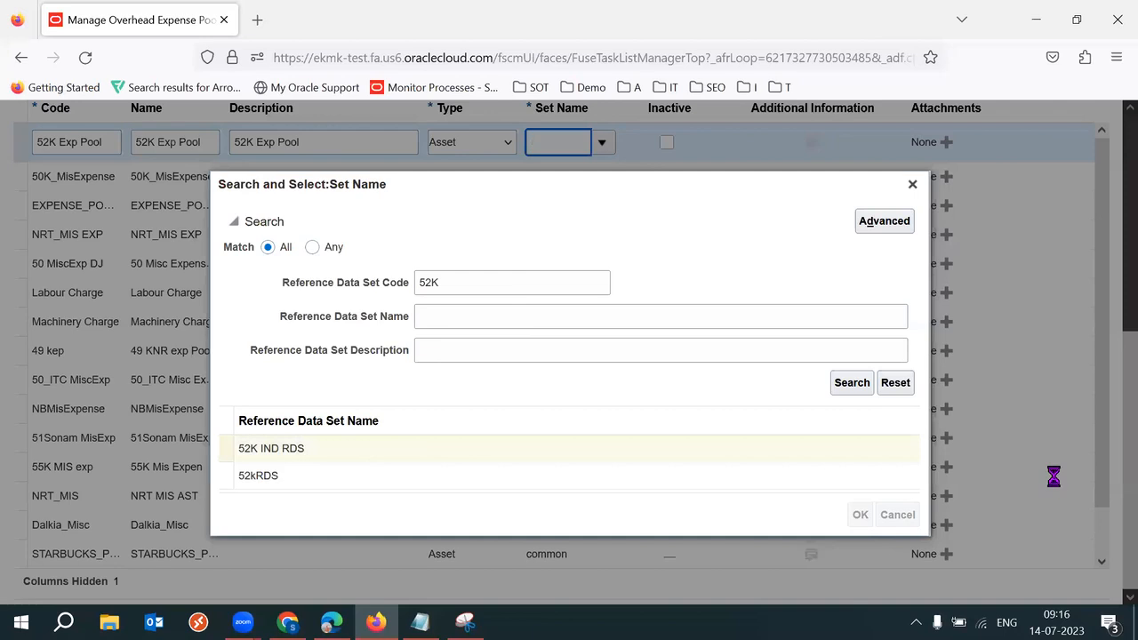
Step: Check the 52K Exp Pool description, then save and close
left_click_drag(1114, 485, 1112, 356)
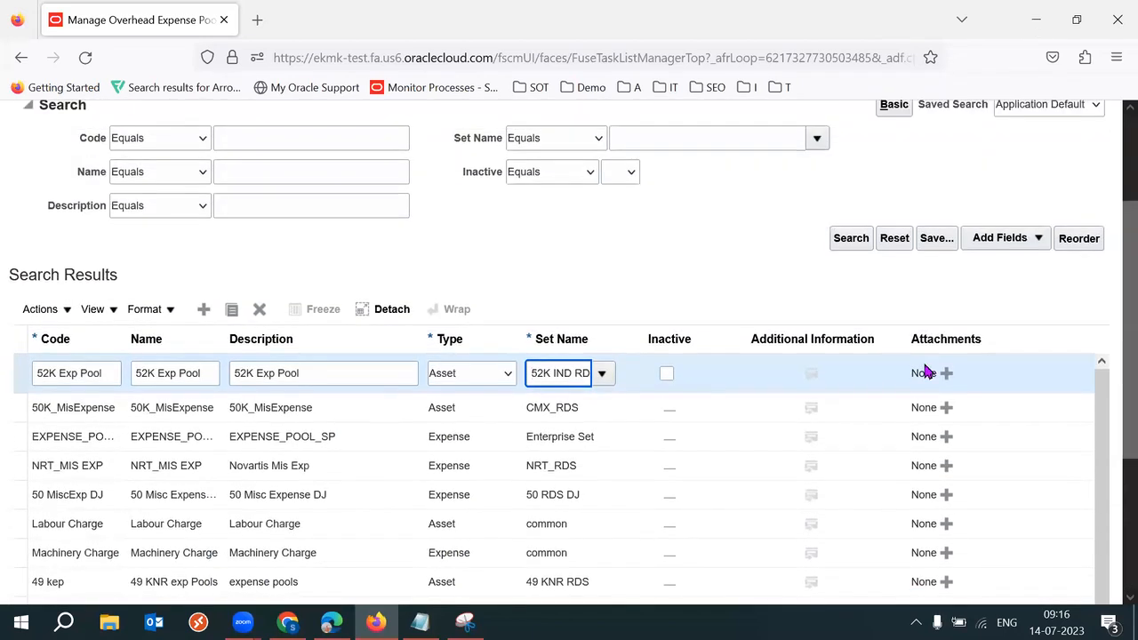
left_click(331, 373)
triple_click(331, 373)
left_click(620, 267)
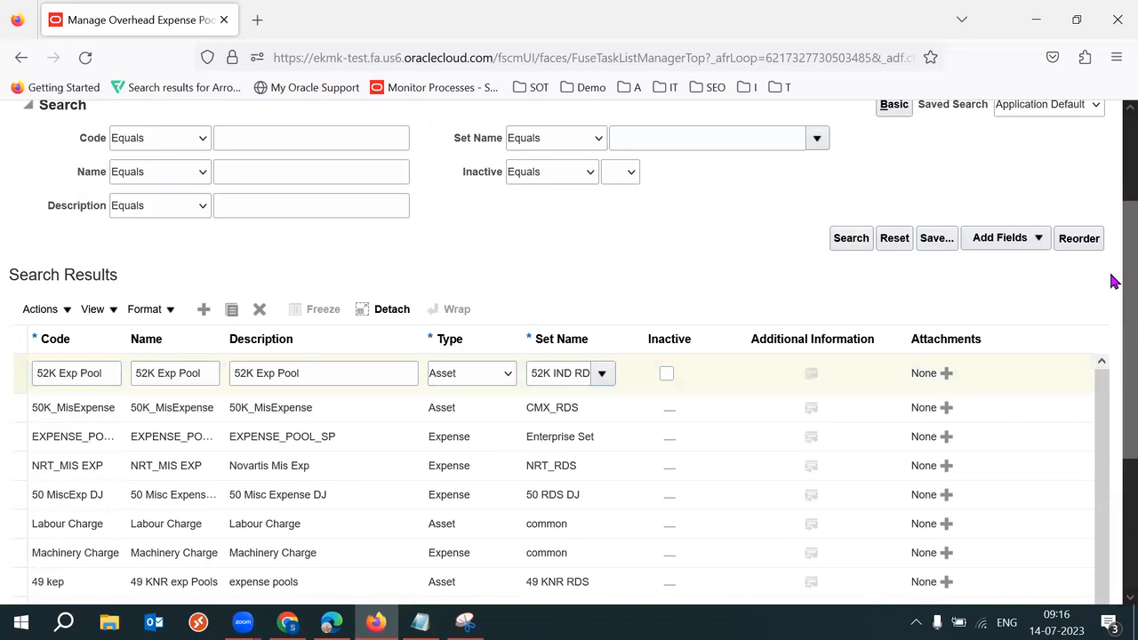
scroll(1111, 272, "up", 3)
left_click(1030, 167)
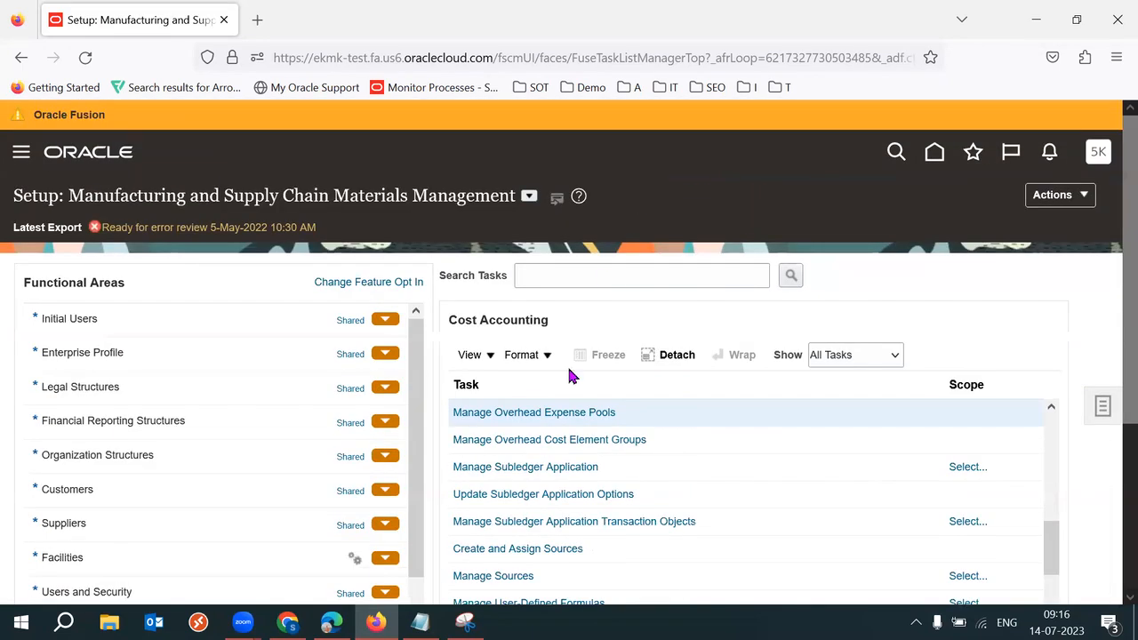
left_click(287, 623)
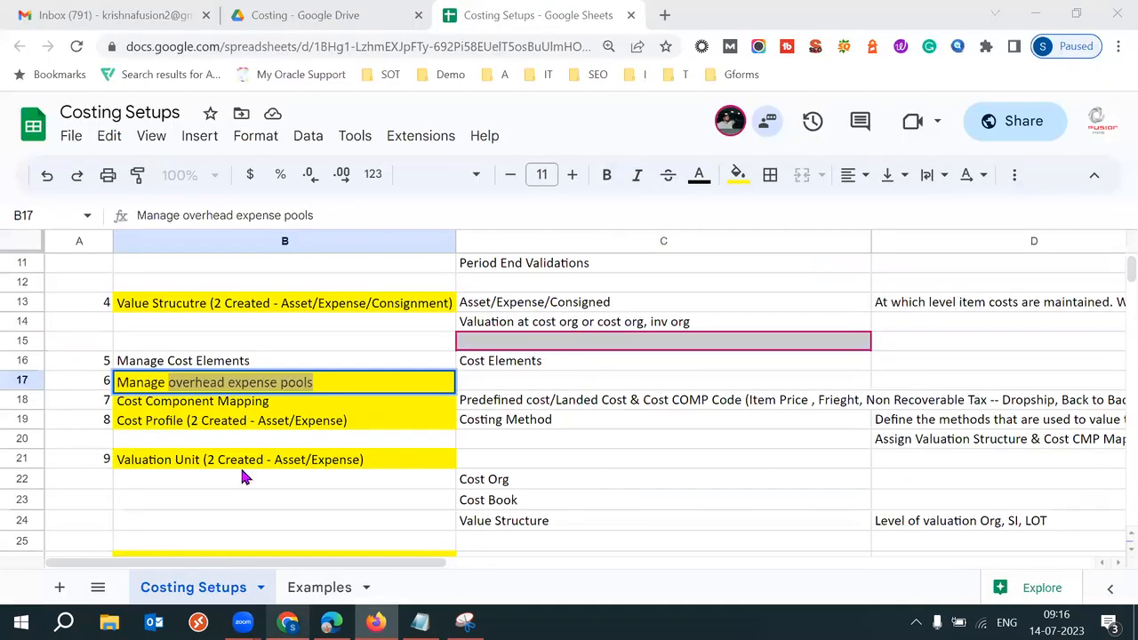
left_click(196, 405)
left_click(102, 405)
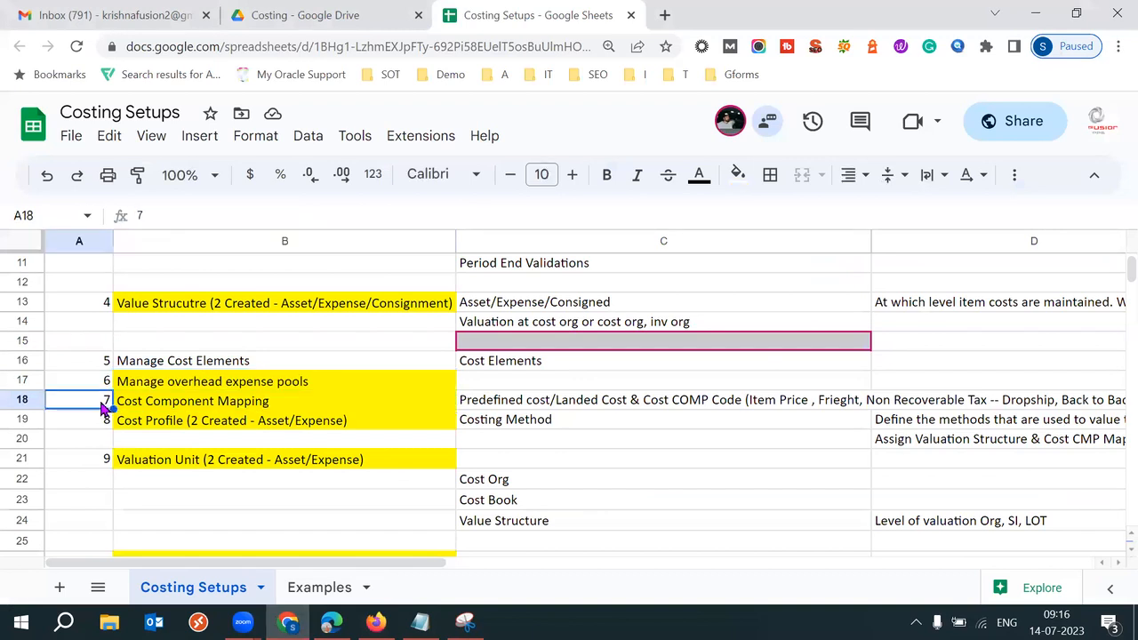
key("Down")
key("Down")
key("Down")
key("Down")
key("Down")
key("Down")
key("Down")
key("Down")
key("Down")
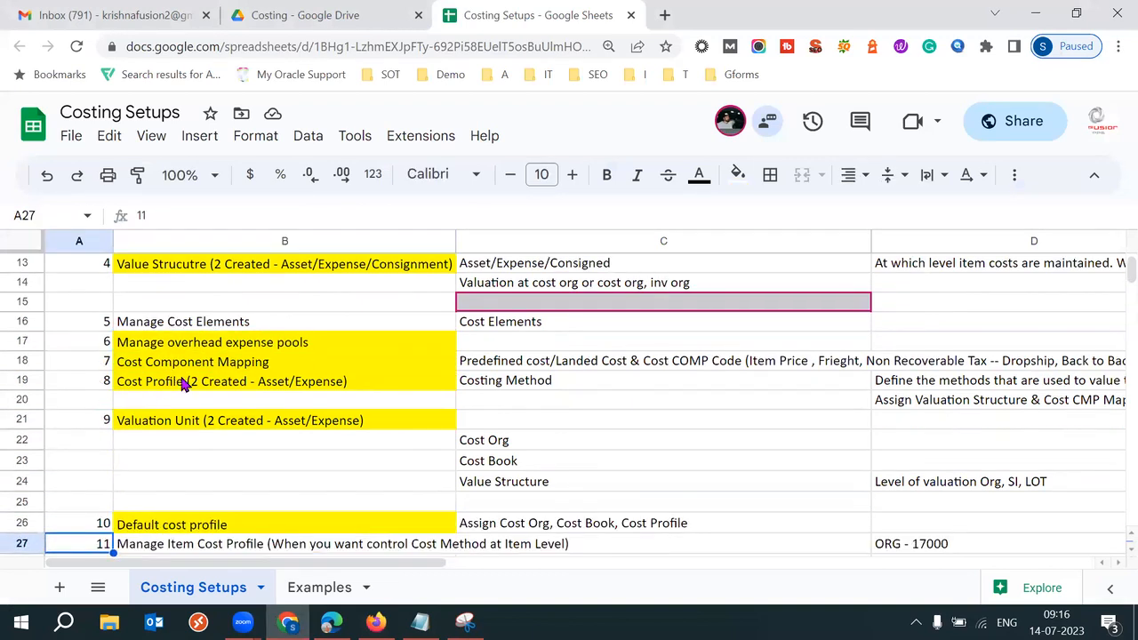
left_click(217, 367)
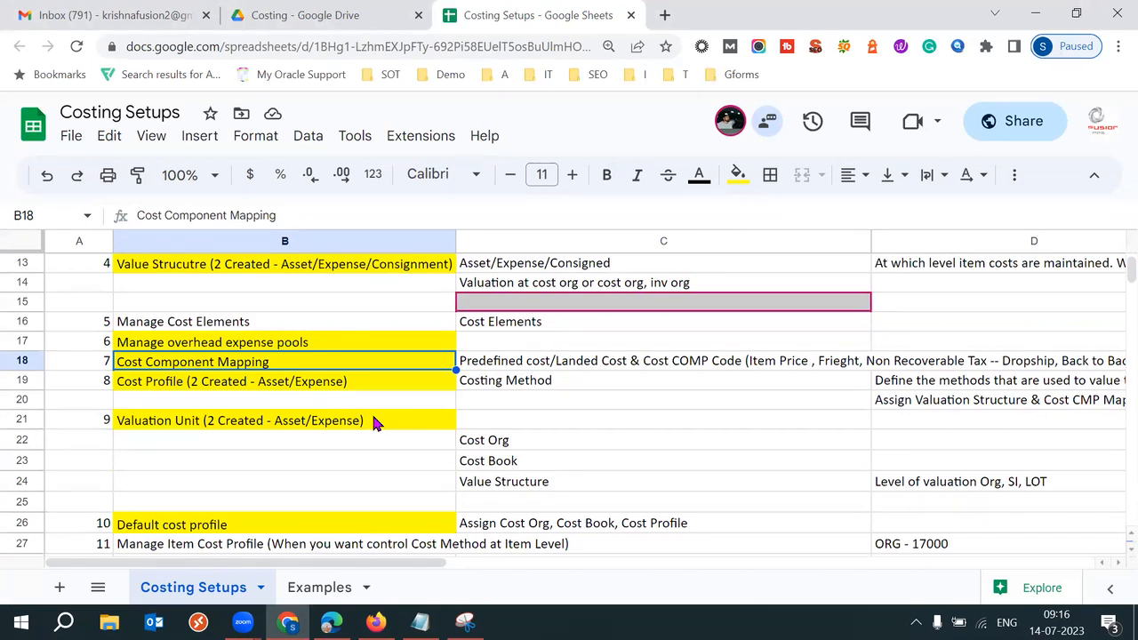
left_click(275, 322)
left_click(520, 327)
left_click(409, 327)
left_click(521, 326)
left_click(355, 336)
left_click(476, 328)
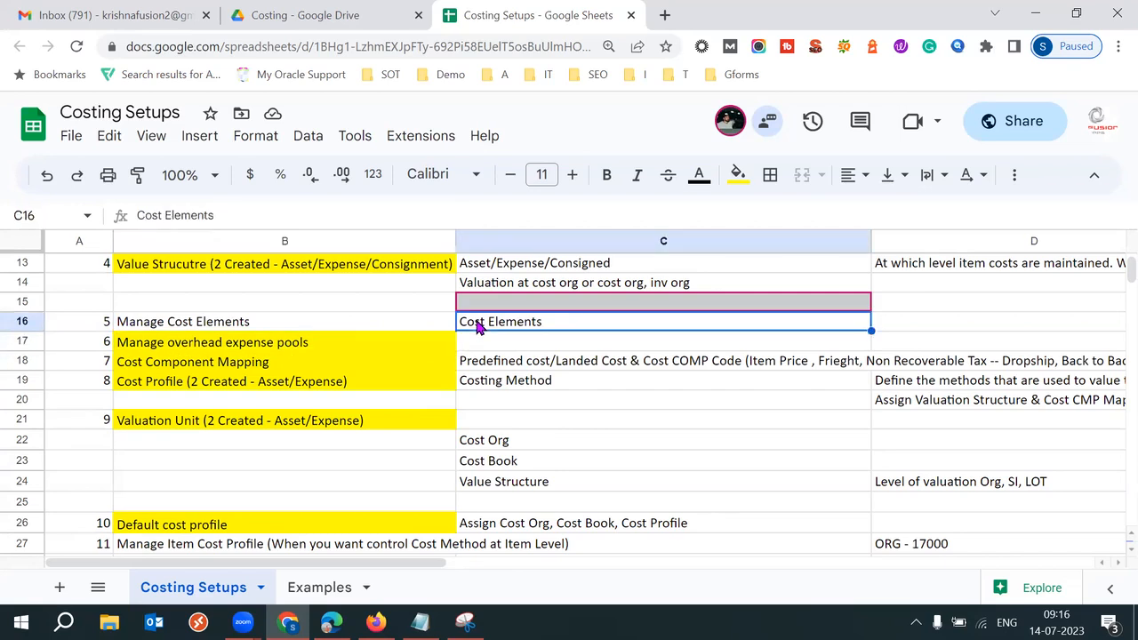
left_click(256, 375)
left_click(228, 363)
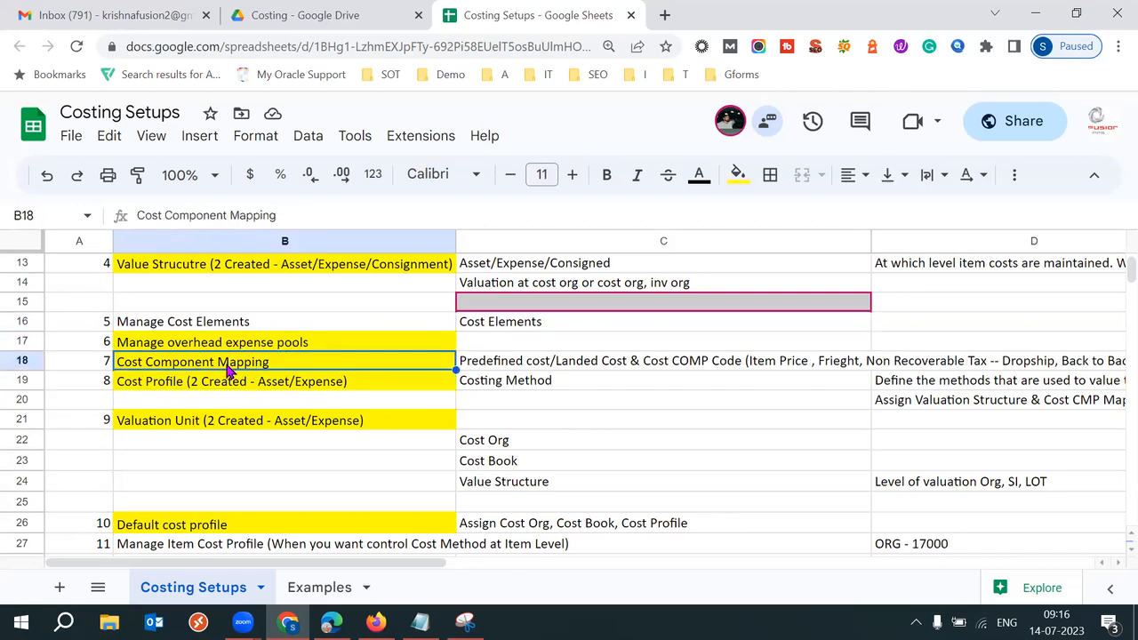
triple_click(228, 364)
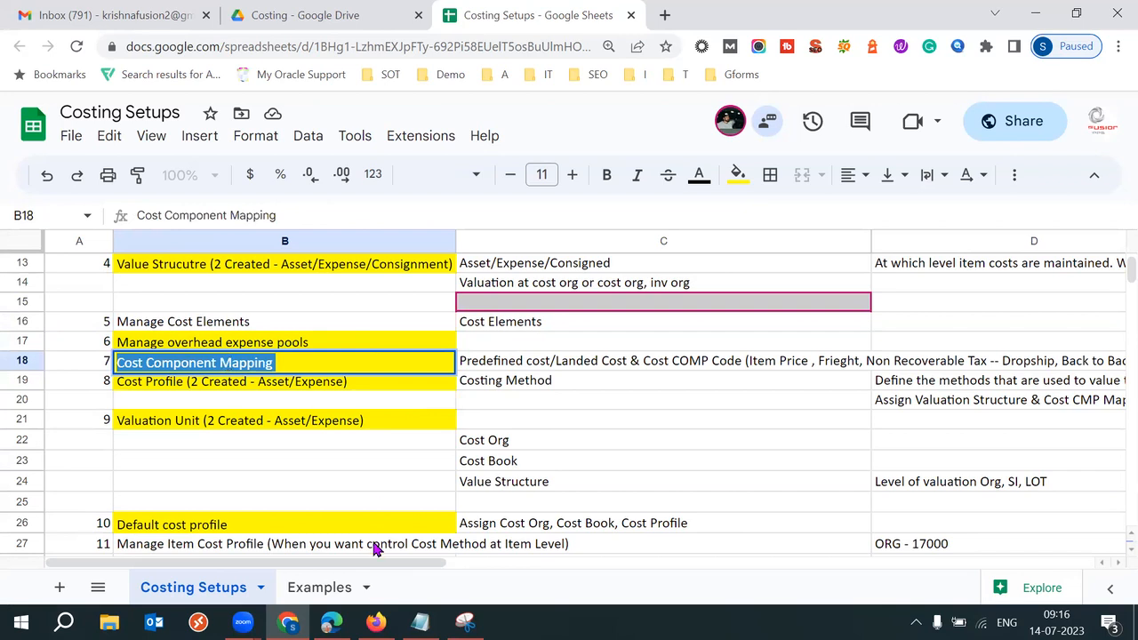
left_click(376, 621)
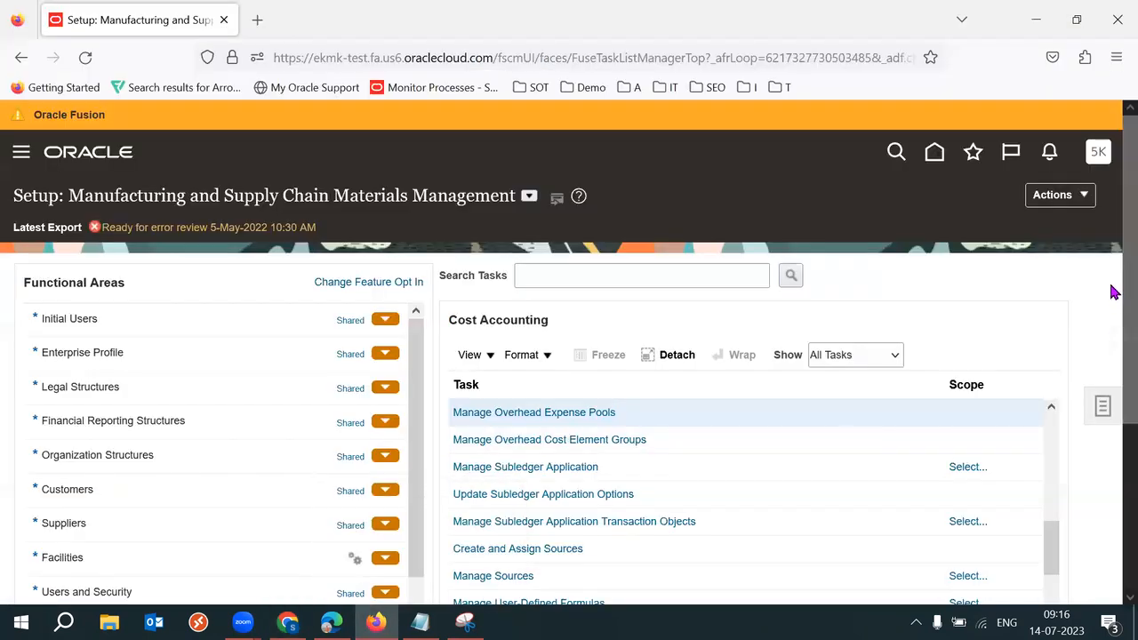
Step: Open Manage Cost Component Mappings and add a new component group row
scroll(1112, 302, "down", 2)
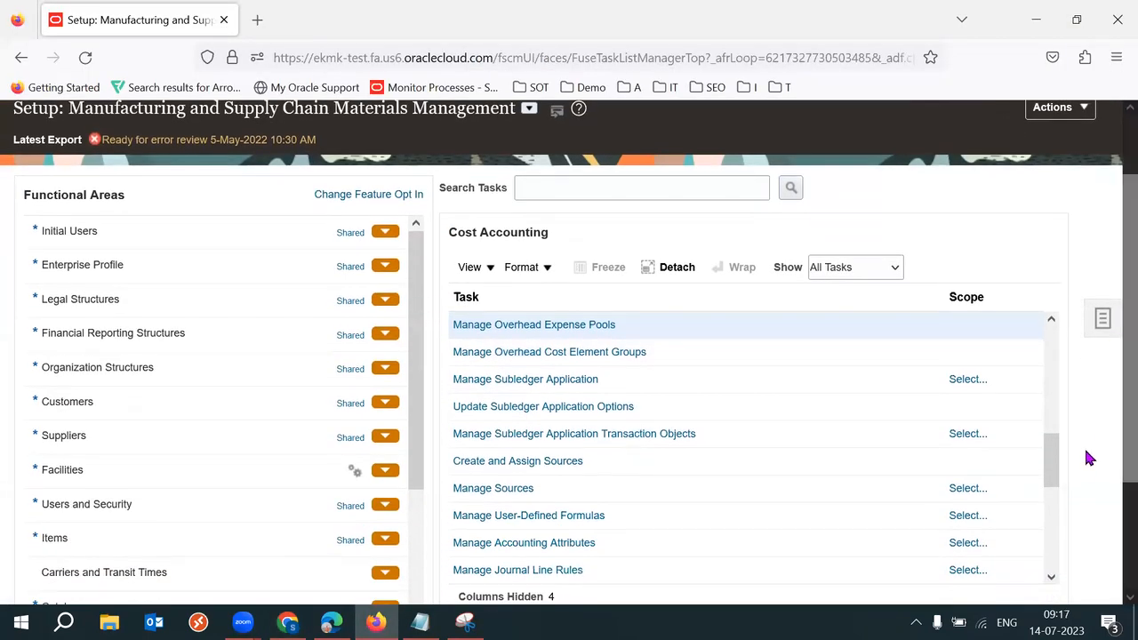
left_click_drag(1057, 478, 1058, 450)
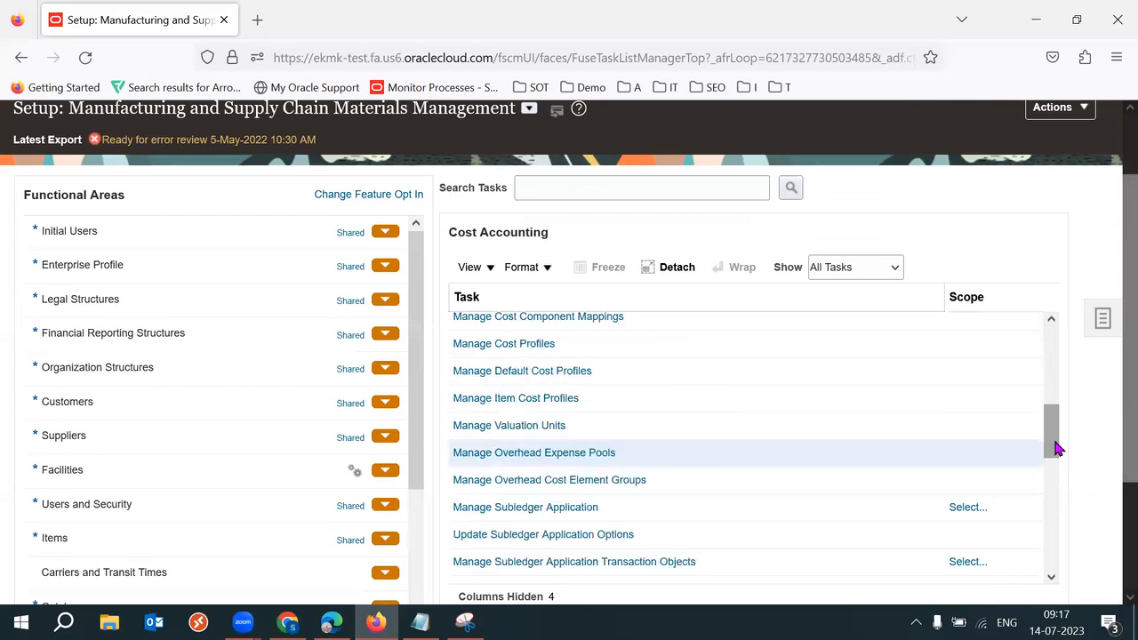
left_click(564, 318)
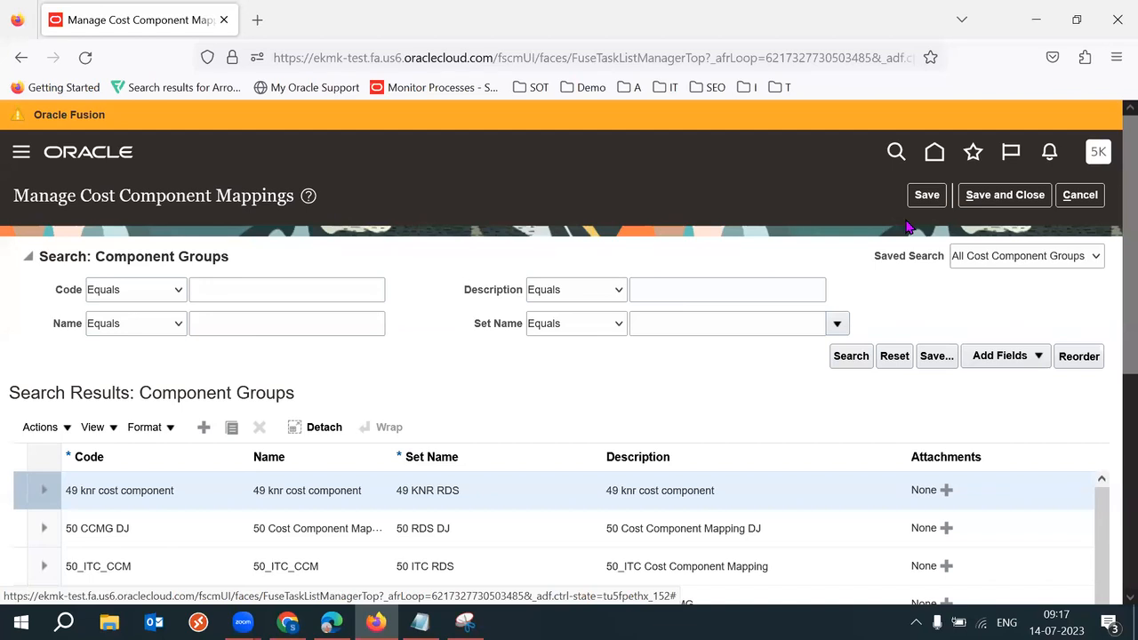
scroll(1111, 234, "down", 2)
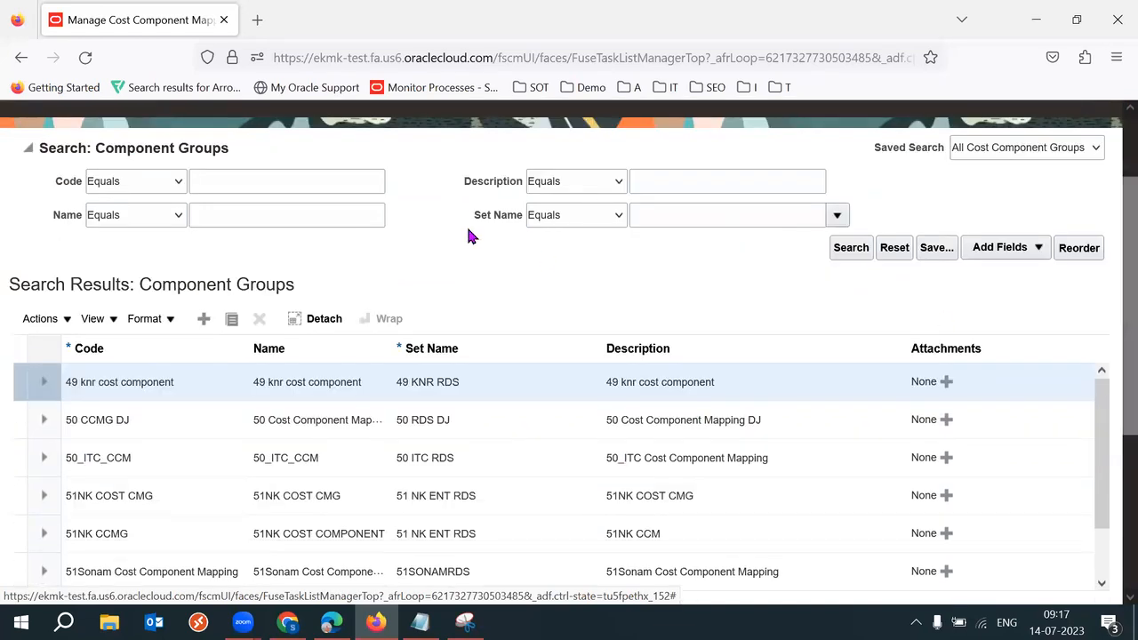
left_click(204, 320)
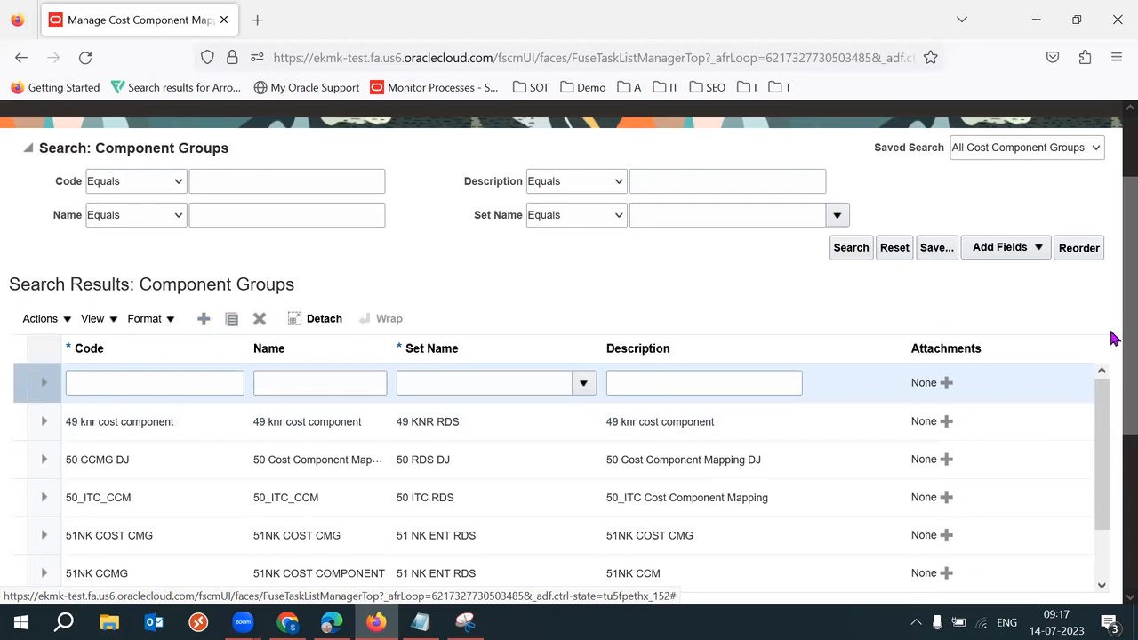
Step: Enter 52K Elements Mapping as the group's code and name
scroll(1111, 336, "down", 1)
left_click(174, 345)
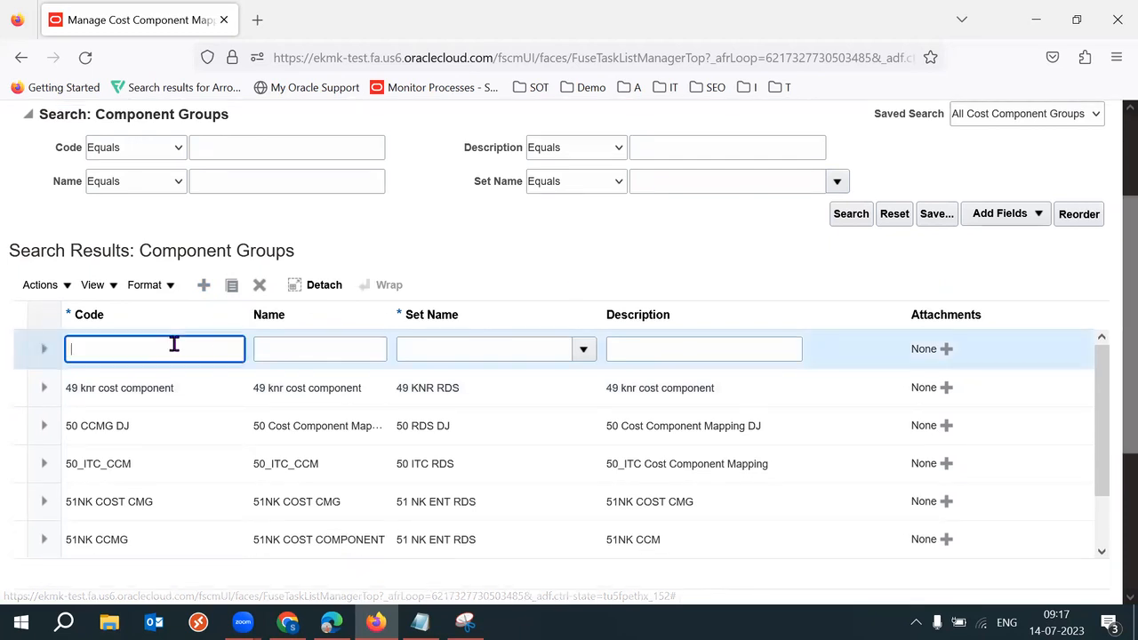
type("52K")
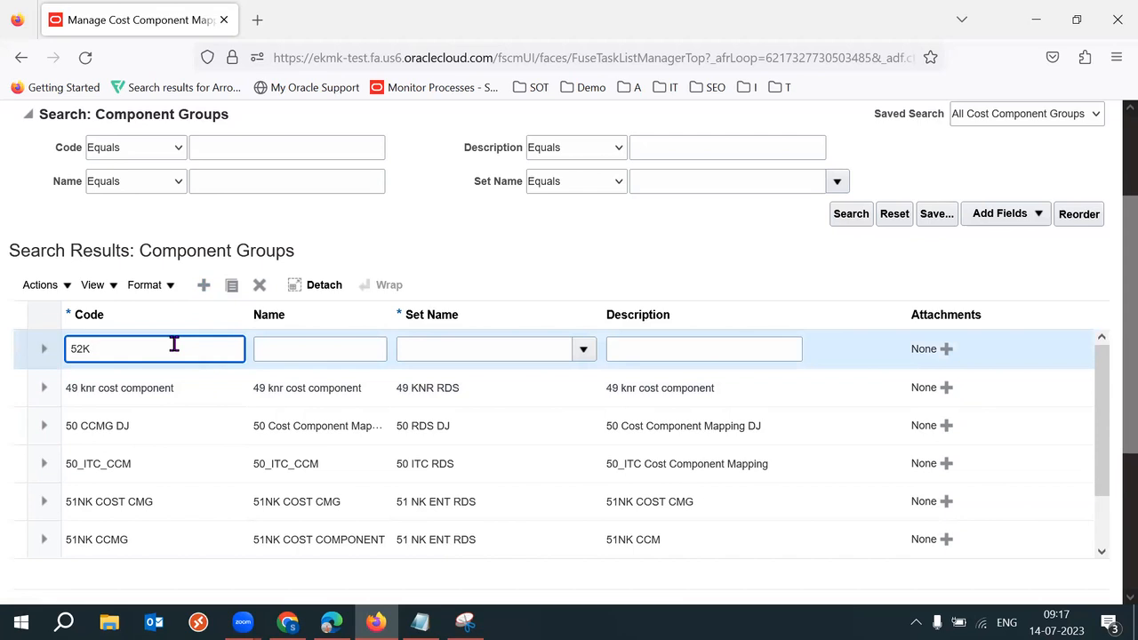
type(" Elements Mapping")
triple_click(226, 347)
key("ctrl+c")
key("Tab")
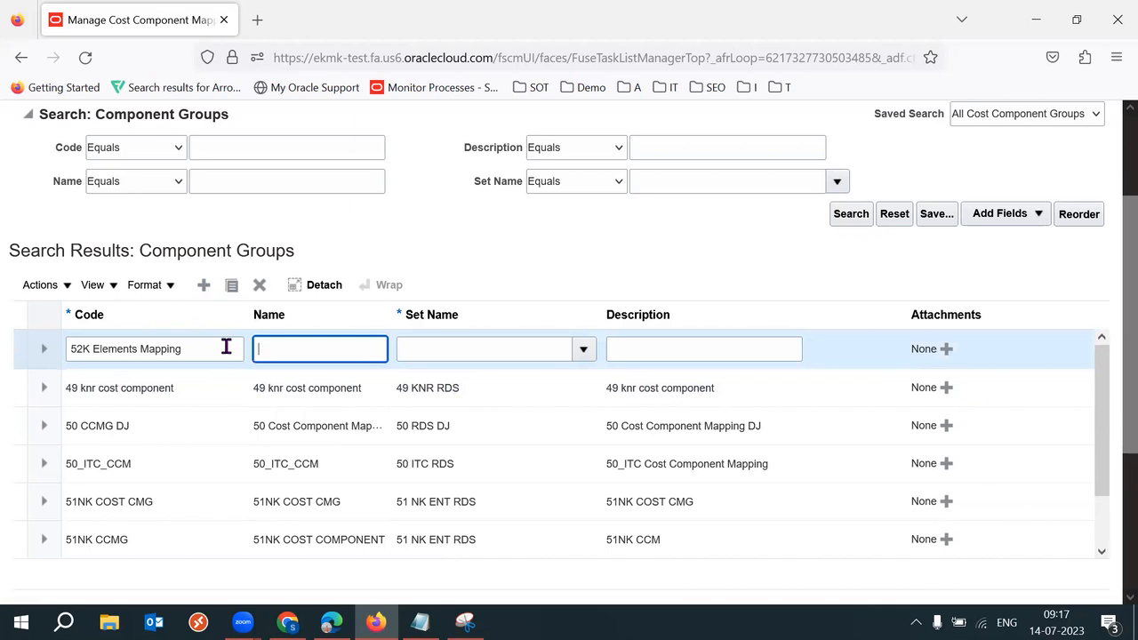
key("ctrl+v")
Step: Search for 52K and assign the 52K IND RDS set to the group
left_click(470, 348)
left_click(581, 348)
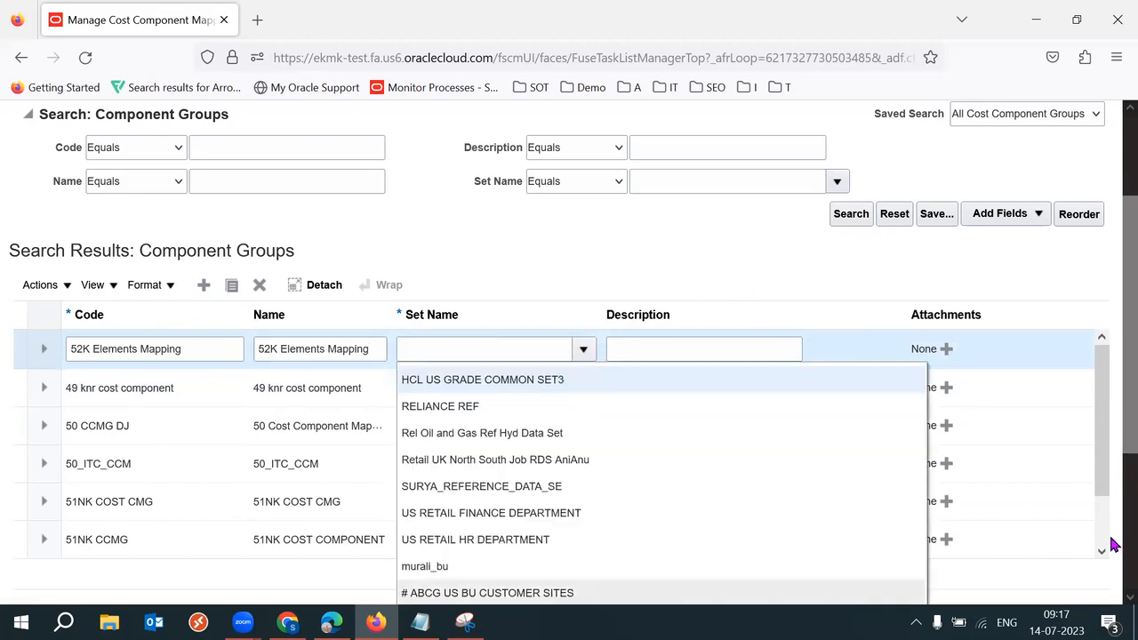
scroll(1111, 544, "down", 4)
left_click(416, 443)
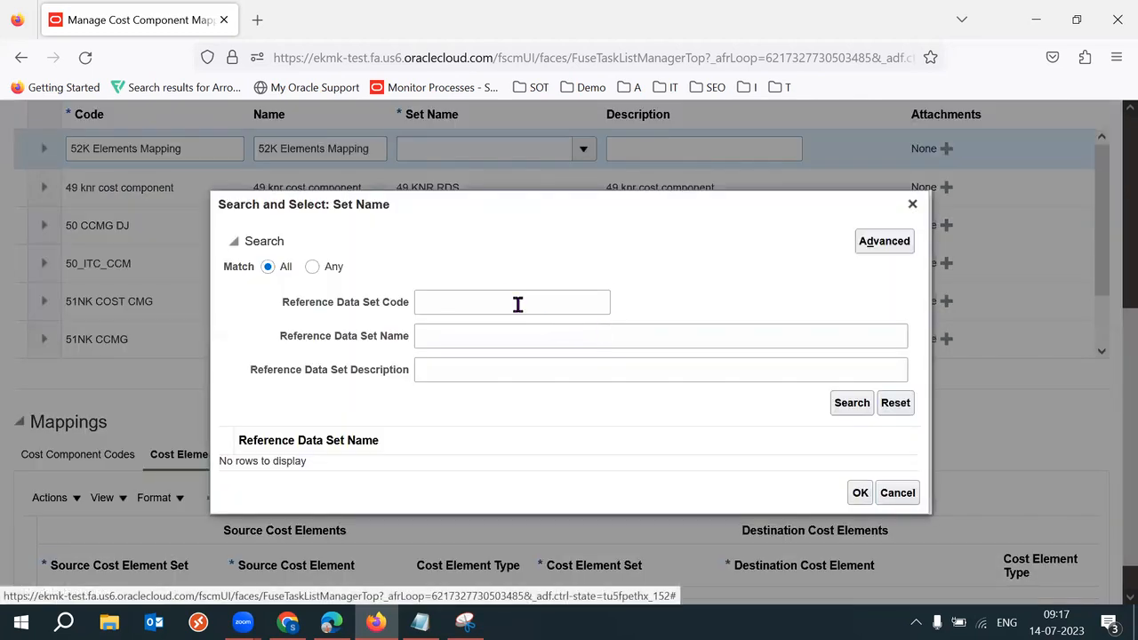
left_click(517, 304)
type("52K")
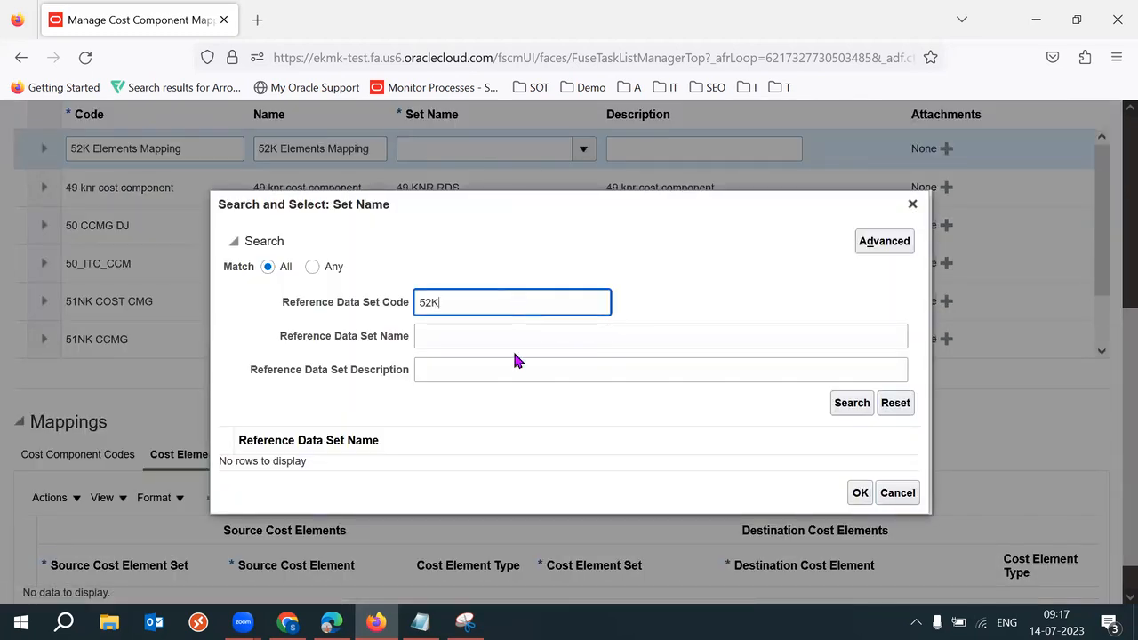
key("Return")
left_click(482, 451)
left_click(860, 516)
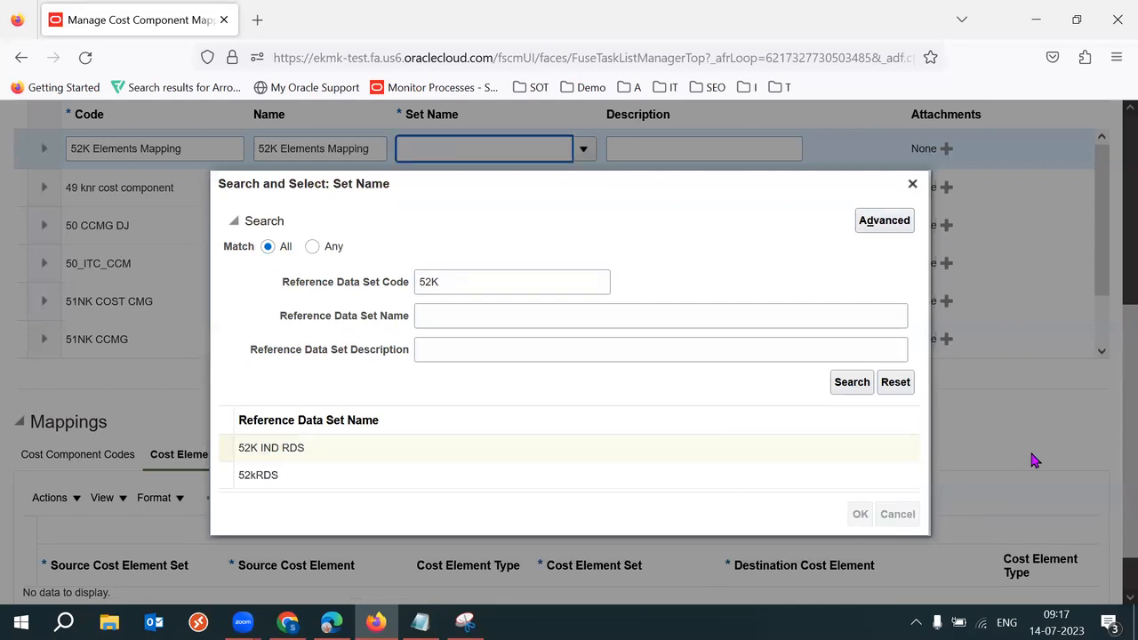
scroll(1114, 513, "down", 1)
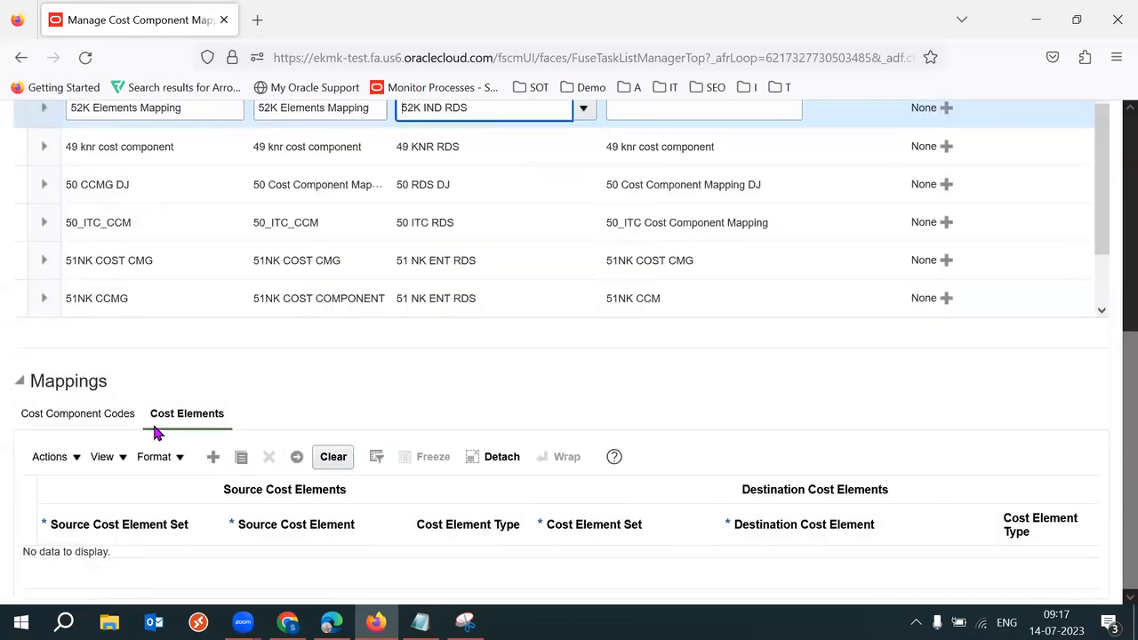
left_click(111, 420)
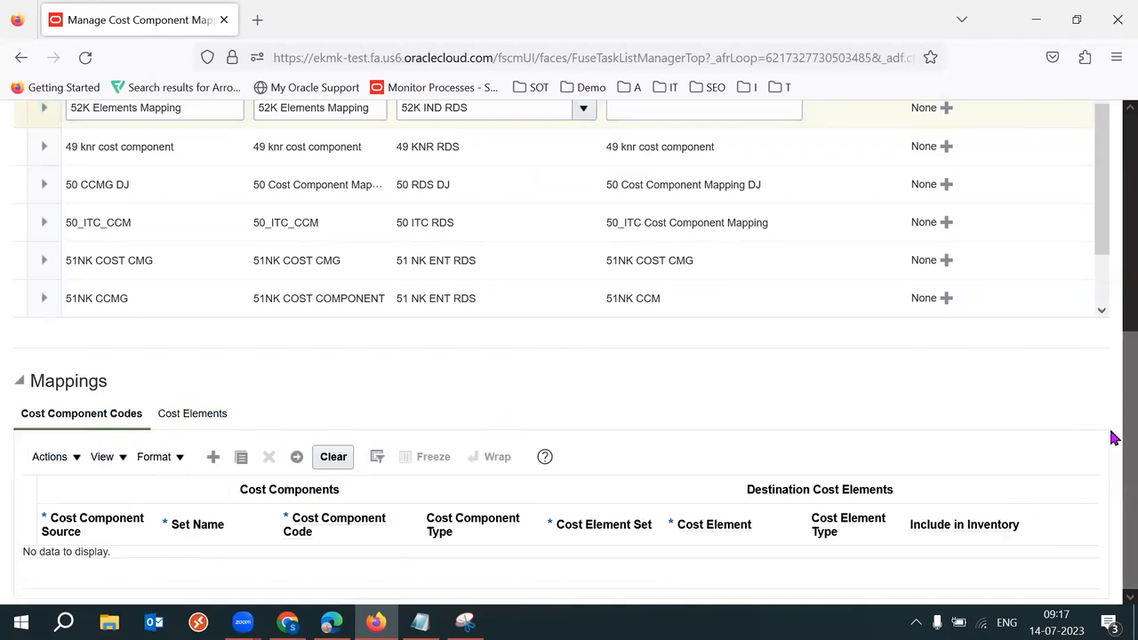
Step: Add a cost component code mapping row with source Predefined
left_click(212, 457)
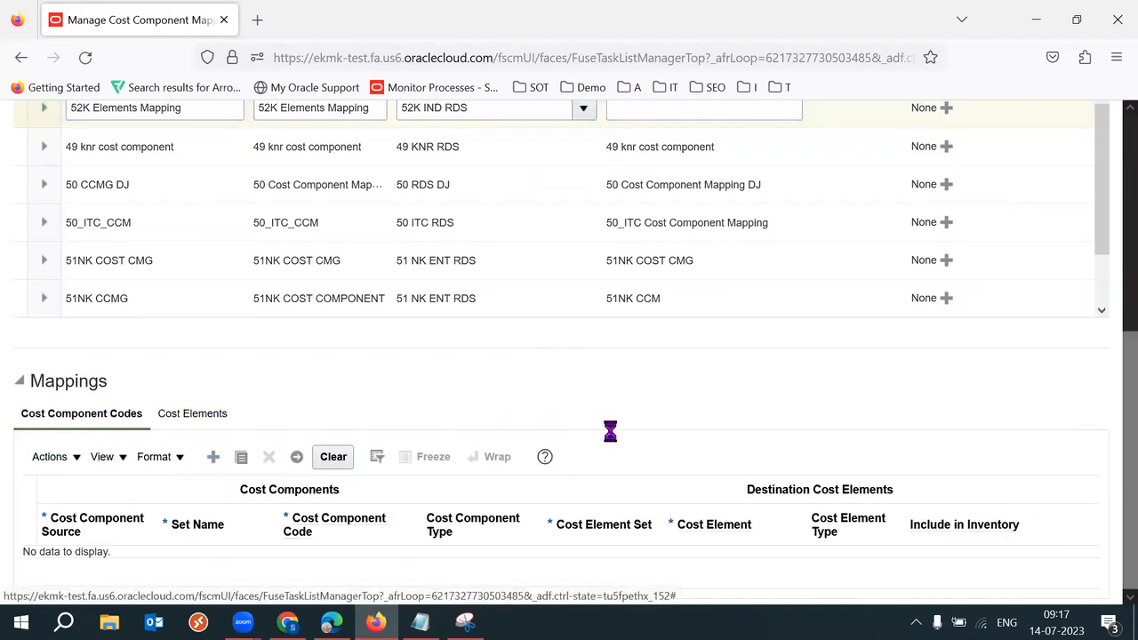
left_click(119, 567)
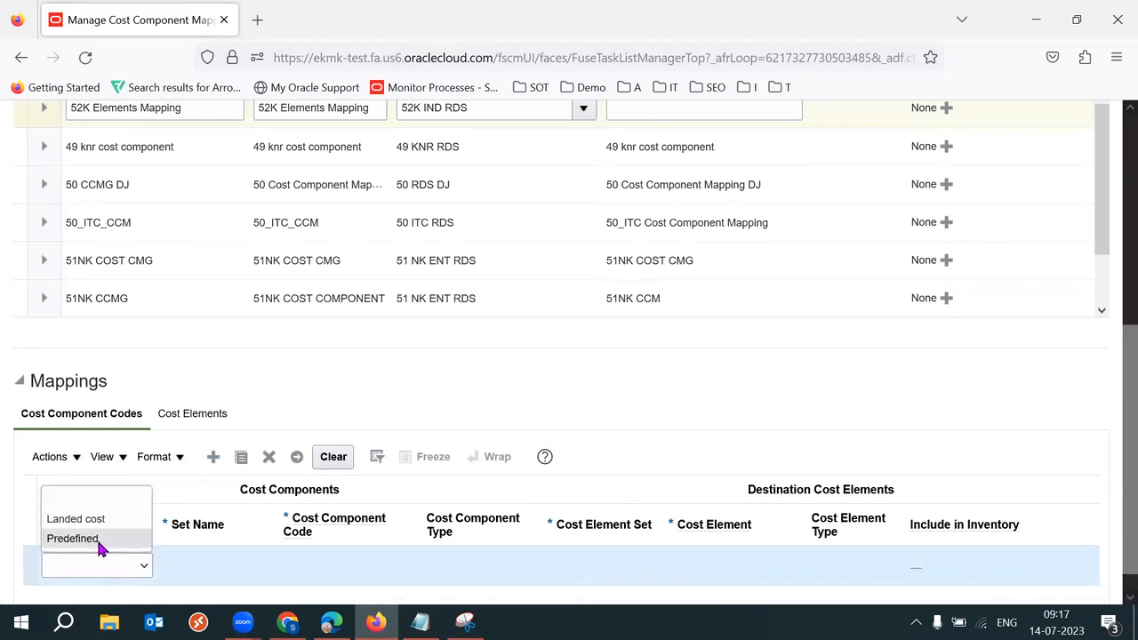
left_click(96, 537)
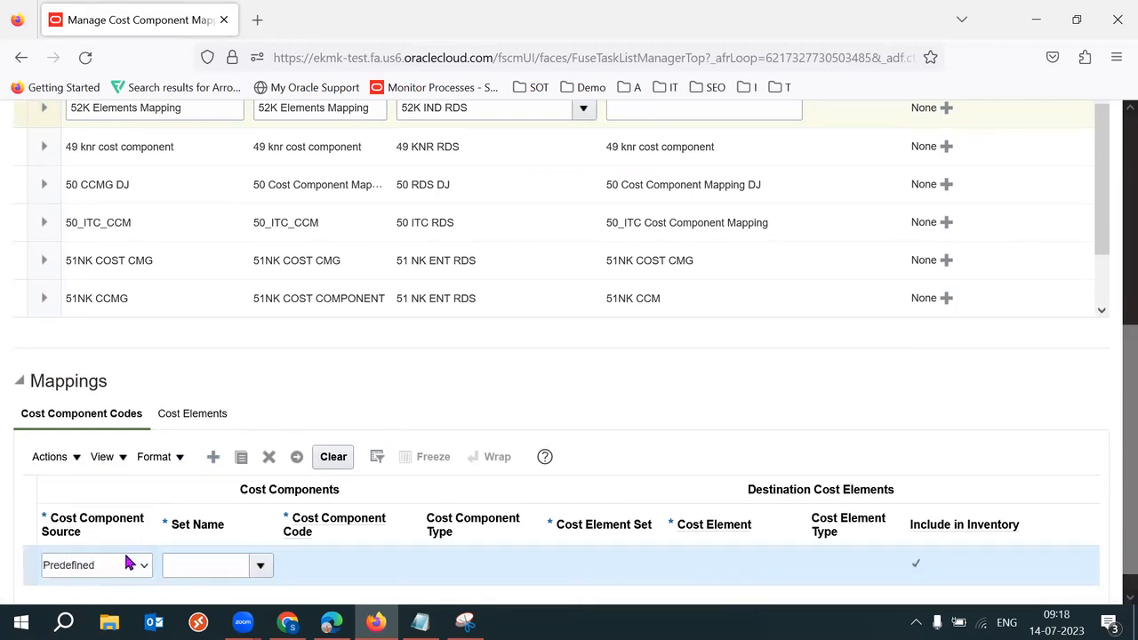
scroll(1114, 427, "down", 1)
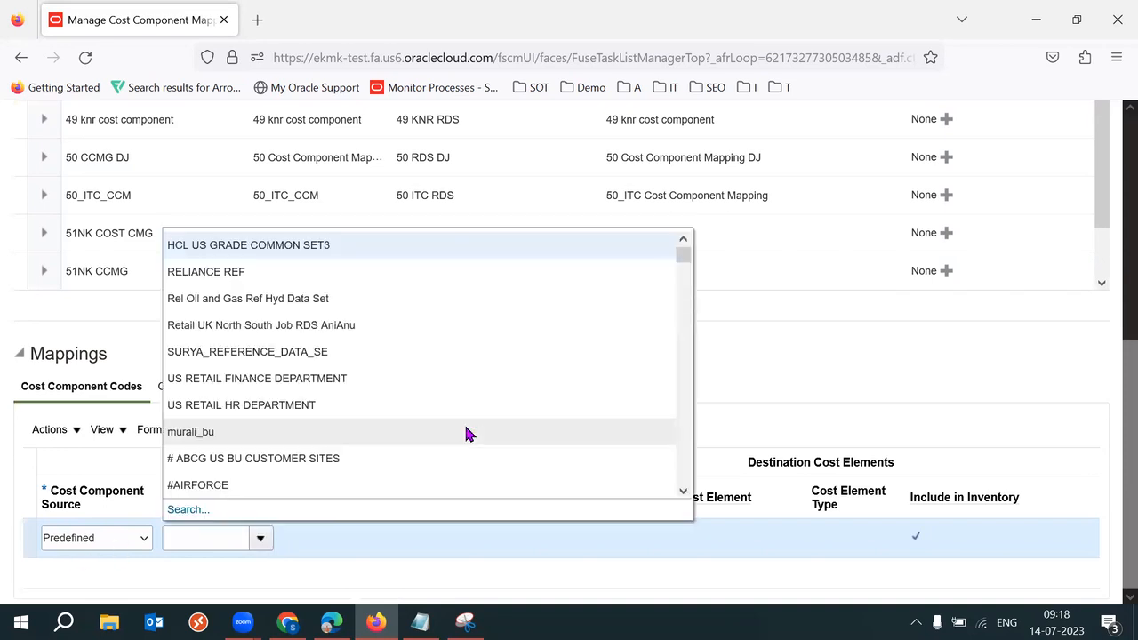
Step: Search set names and assign Enterprise Set to the new mapping
left_click(191, 509)
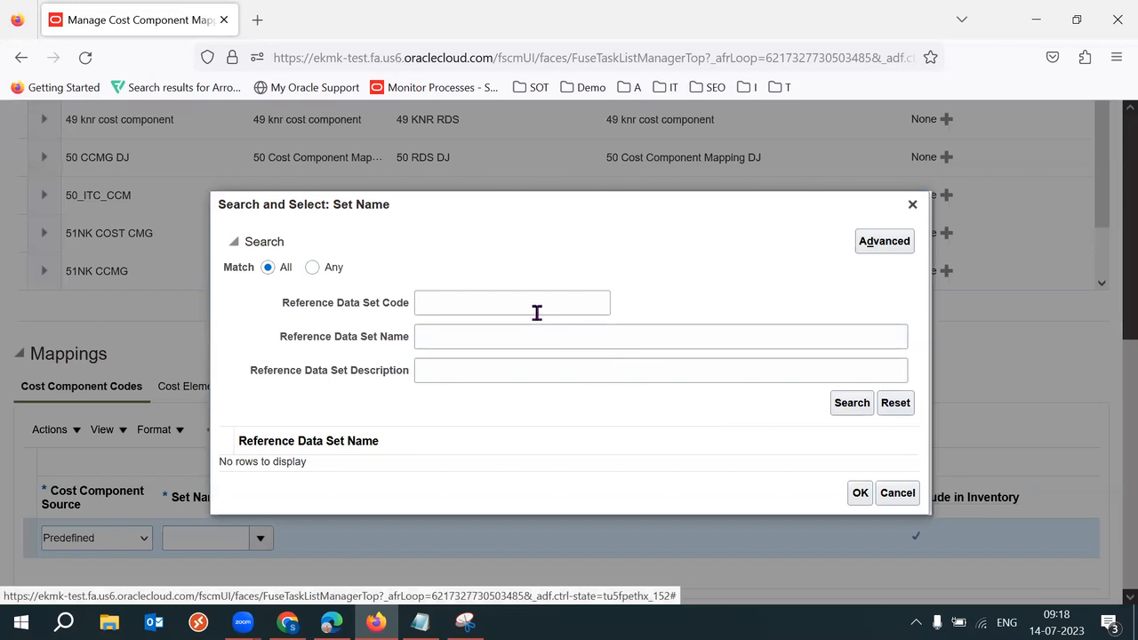
left_click(536, 308)
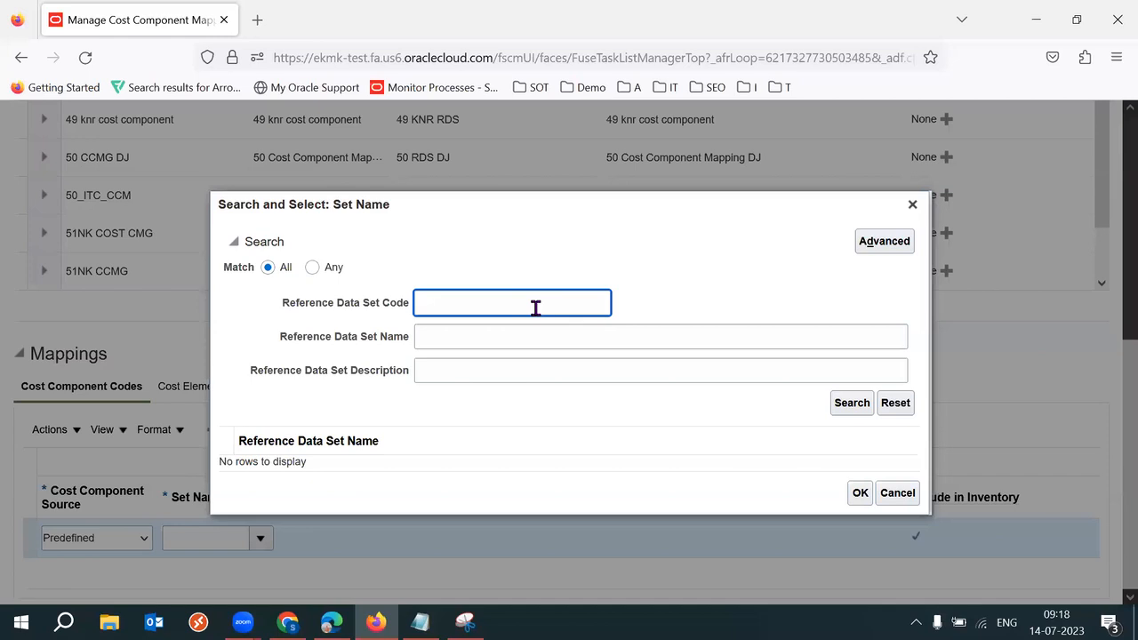
type("Enter")
key("BackSpace")
key("BackSpace")
key("BackSpace")
key("BackSpace")
key("BackSpace")
key("Tab")
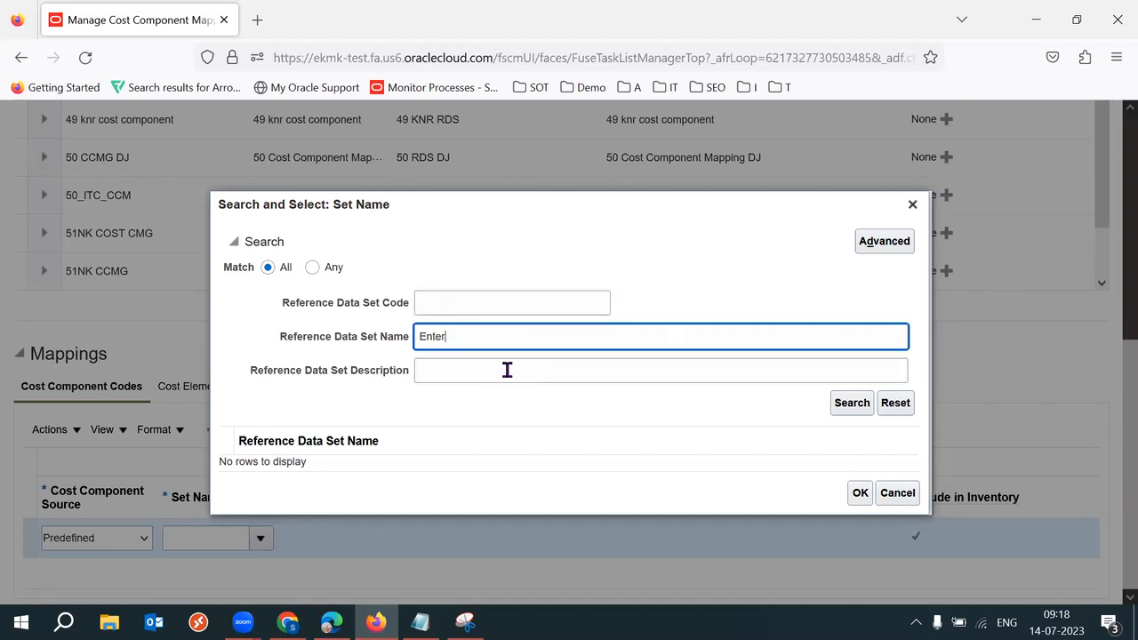
key("Return")
left_click(293, 464)
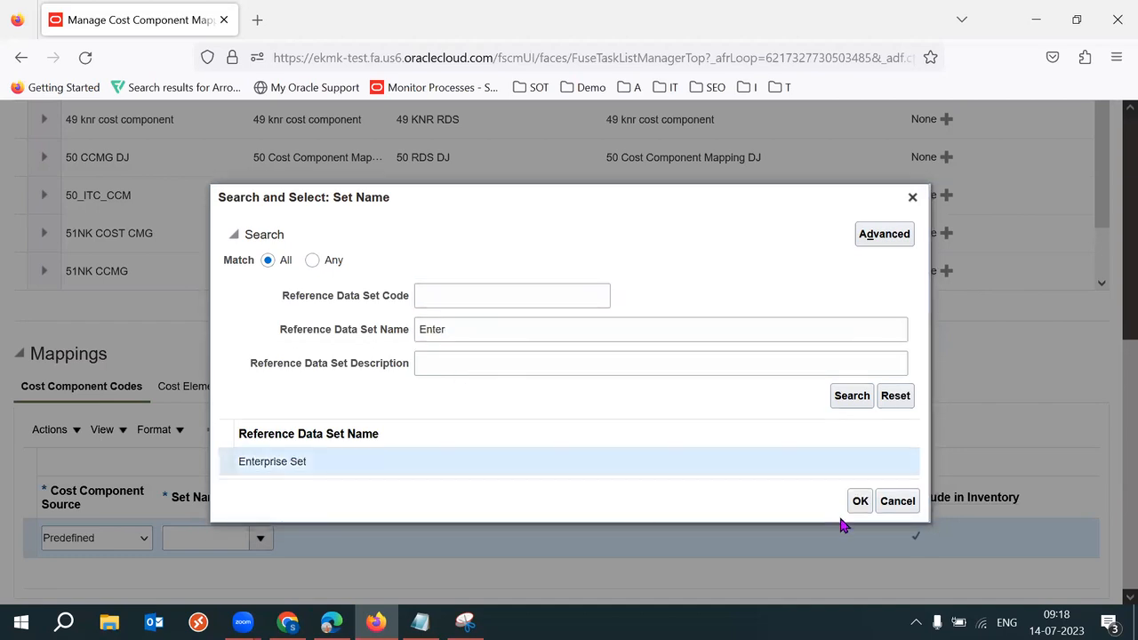
left_click(860, 502)
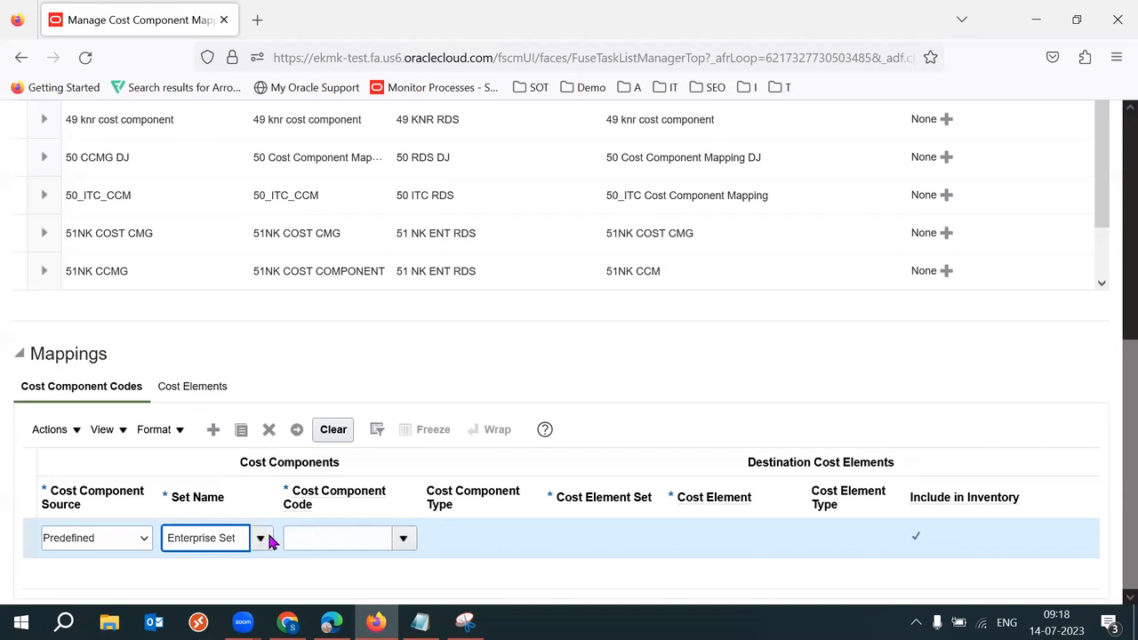
left_click(260, 538)
left_click(875, 391)
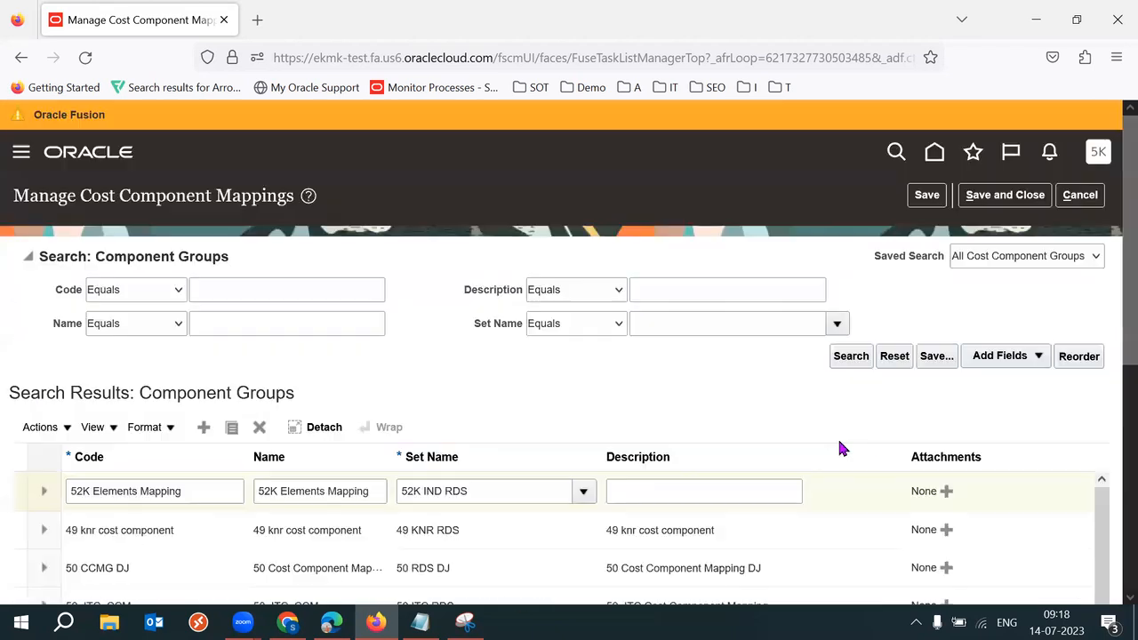
scroll(1114, 292, "up", 8)
left_click_drag(1111, 280, 1111, 498)
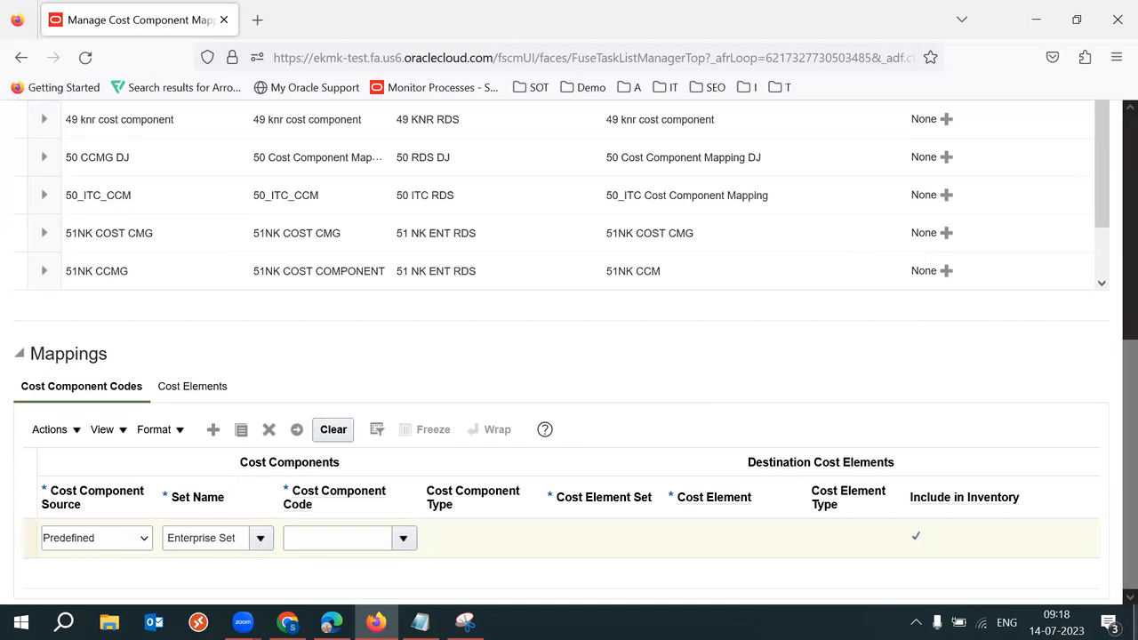
left_click(229, 539)
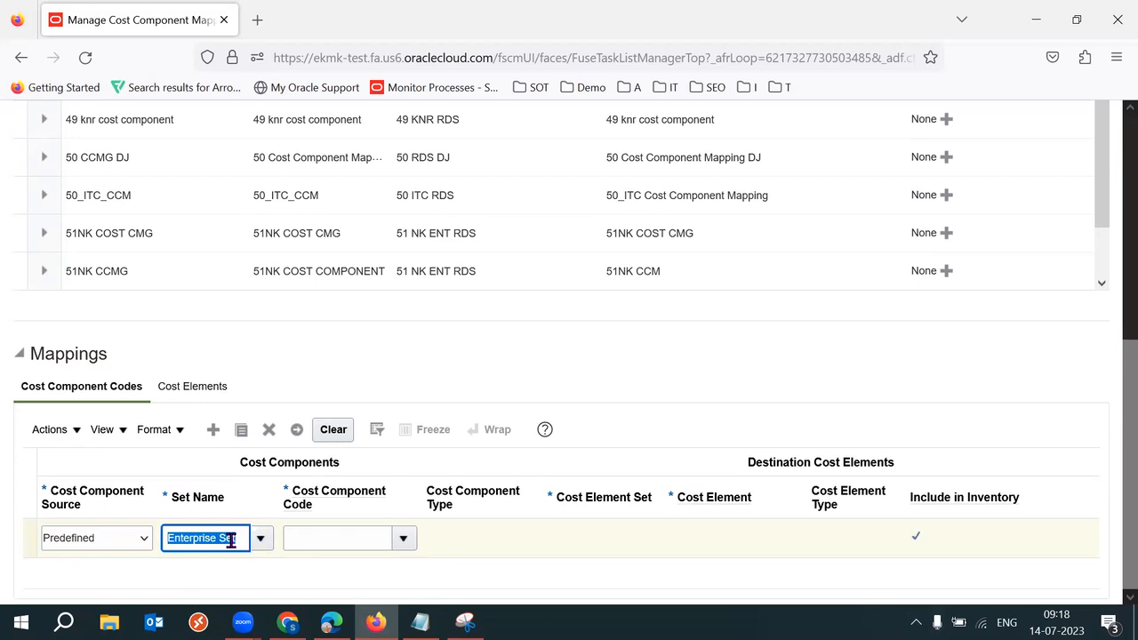
left_click(405, 540)
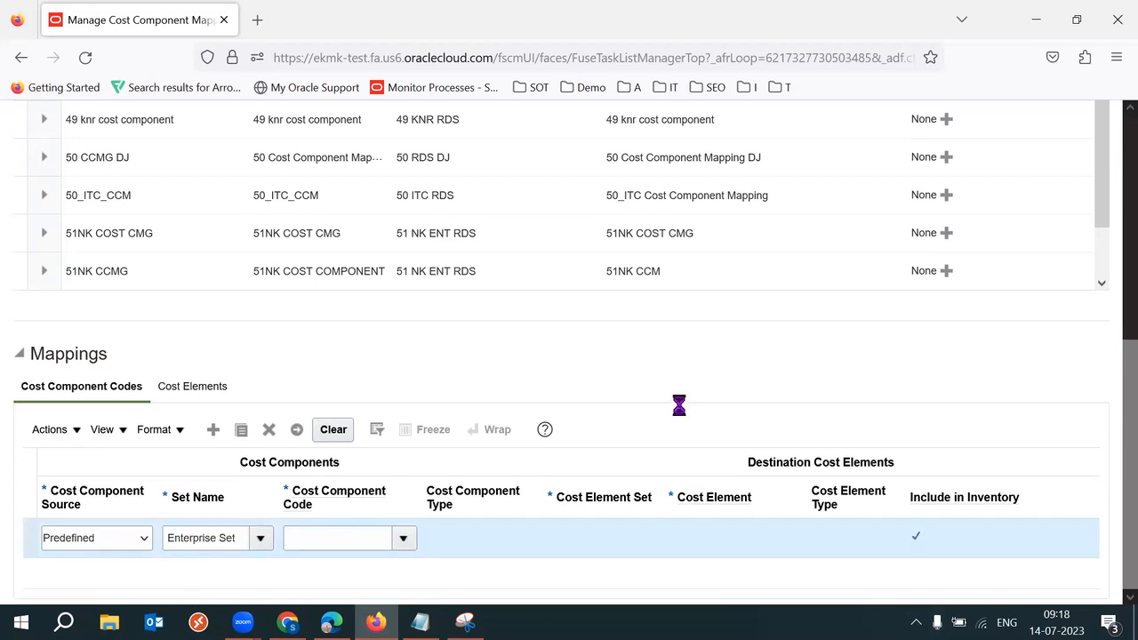
left_click(303, 566)
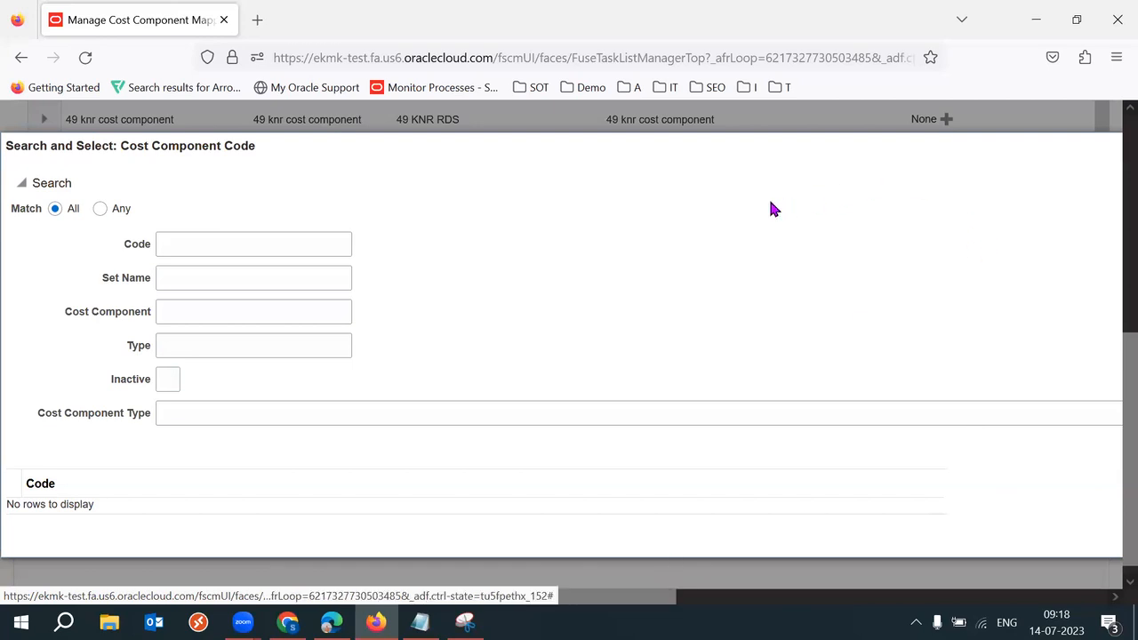
left_click(1117, 58)
left_click(1004, 453)
left_click(1004, 453)
left_click(1004, 453)
left_click(822, 356)
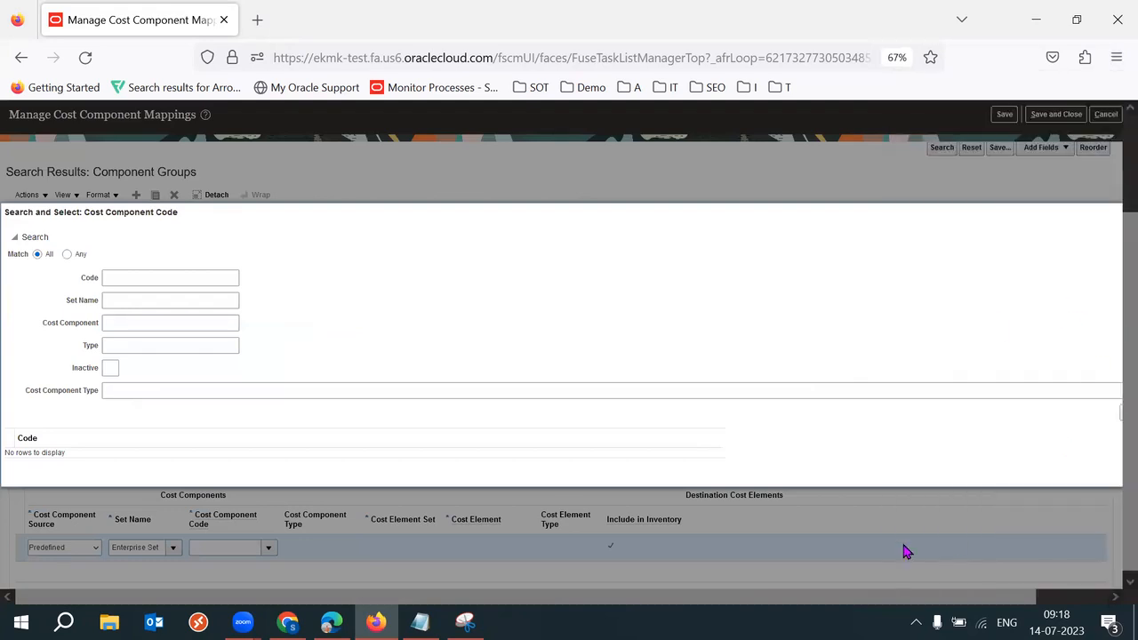
left_click_drag(744, 600, 1126, 600)
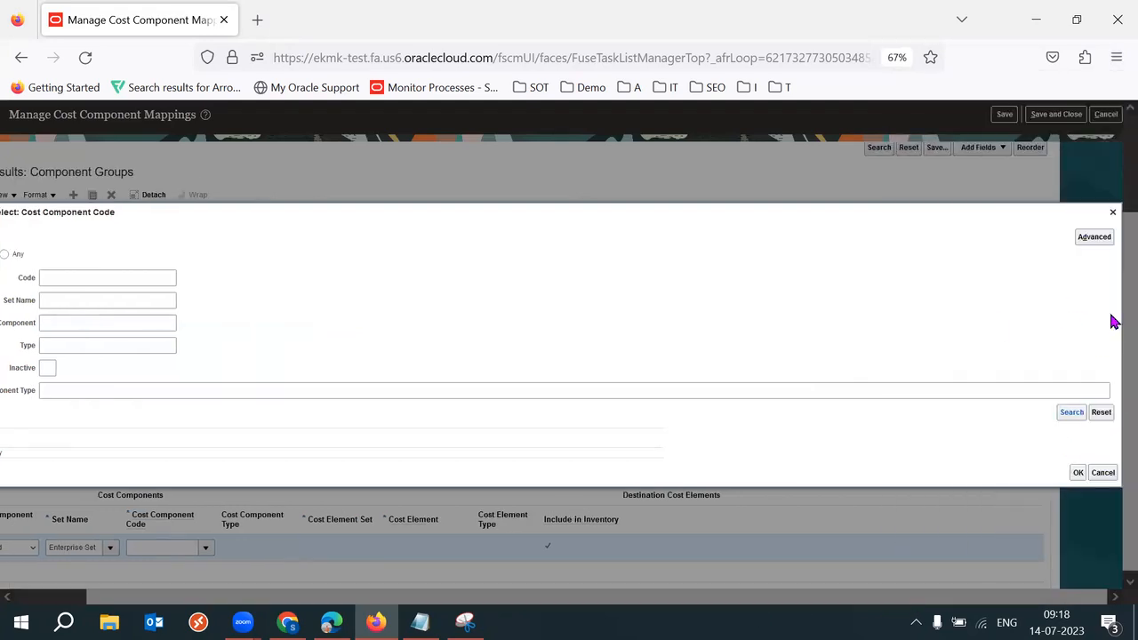
left_click(1113, 212)
left_click(1117, 57)
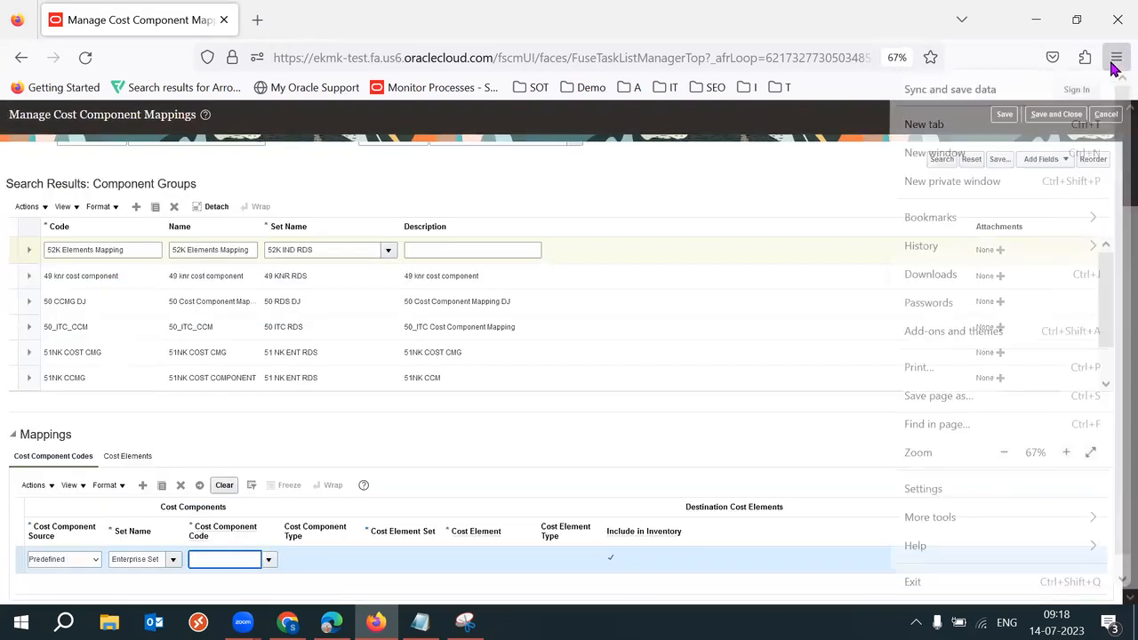
left_click(1067, 453)
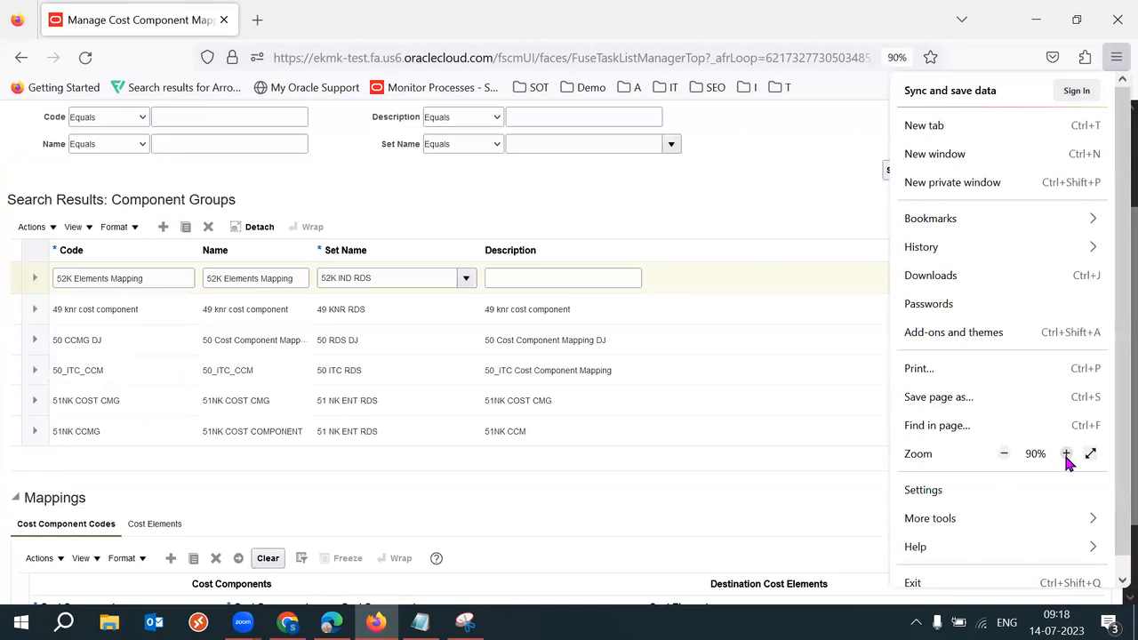
left_click(1066, 454)
left_click(1118, 483)
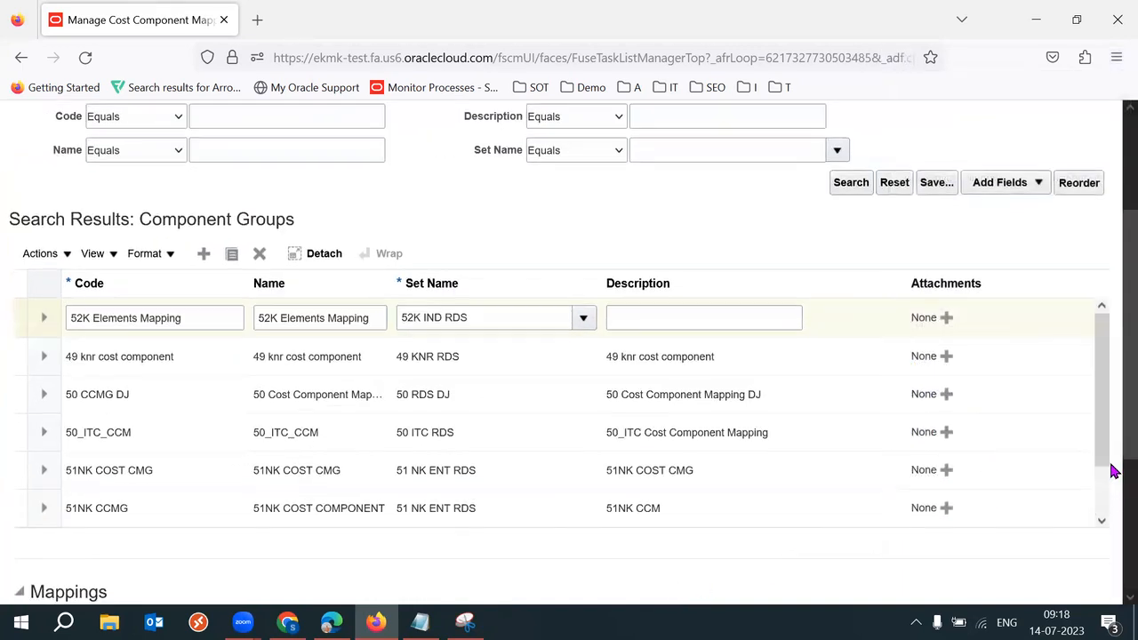
scroll(1114, 471, "down", 5)
Step: Change the mapping's set name to COMMON SET via the set name search
left_click(220, 538)
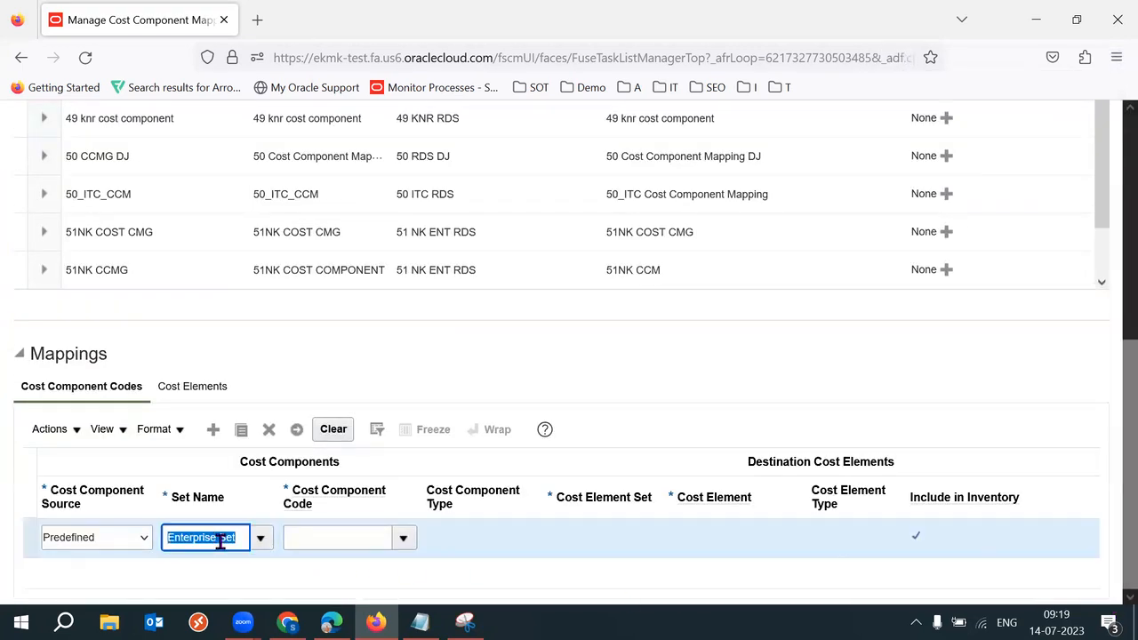
type("Comm")
key("Tab")
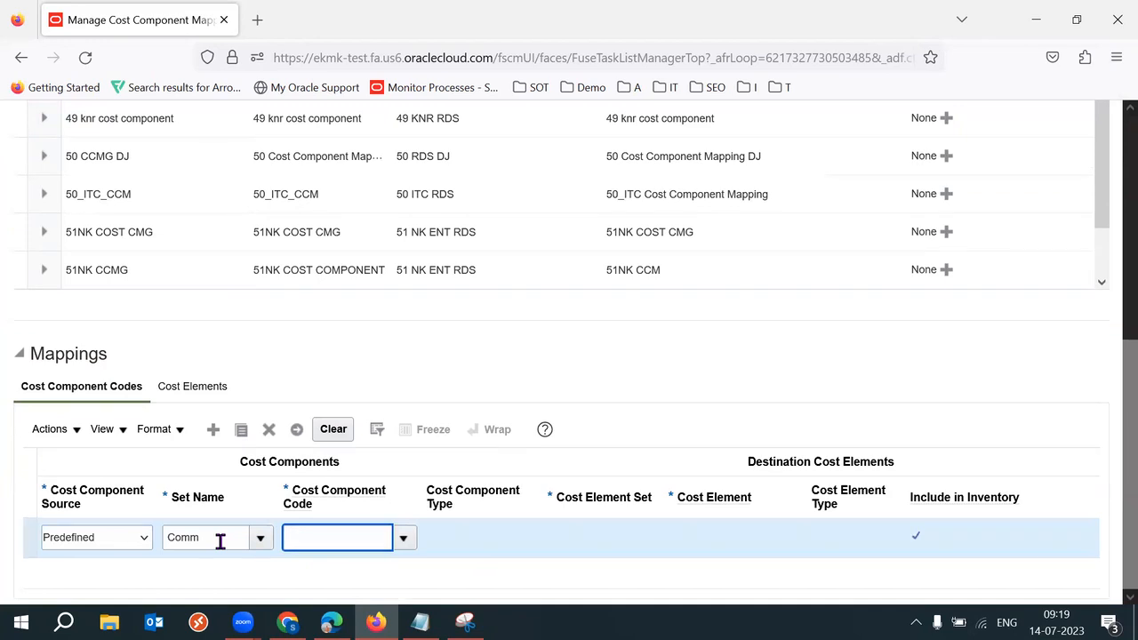
left_click(546, 338)
type("COMM")
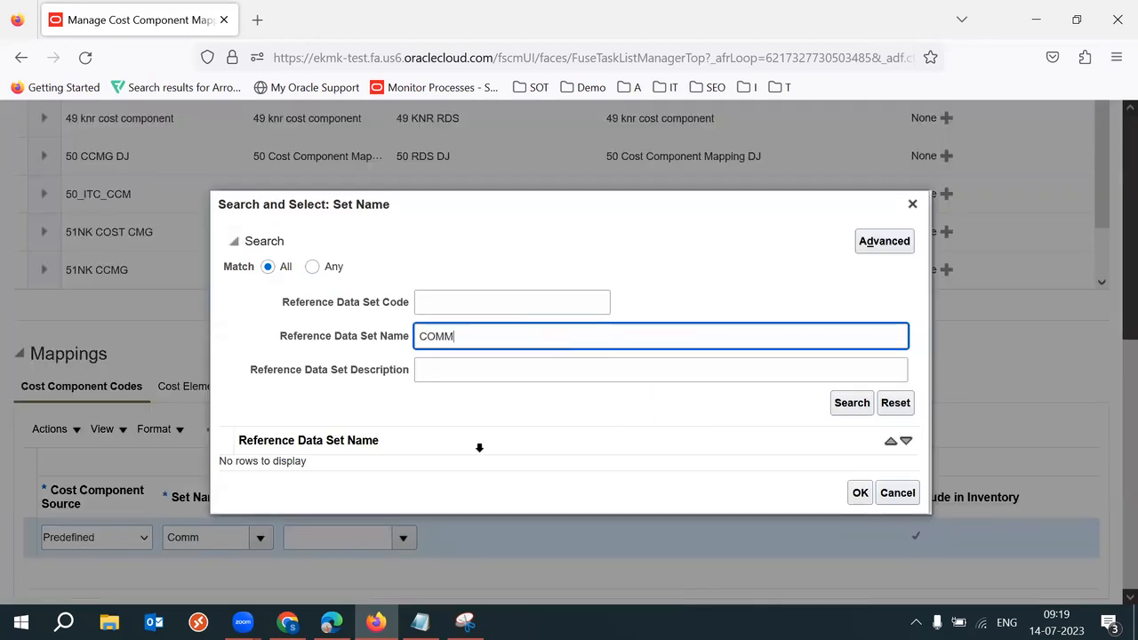
key("Return")
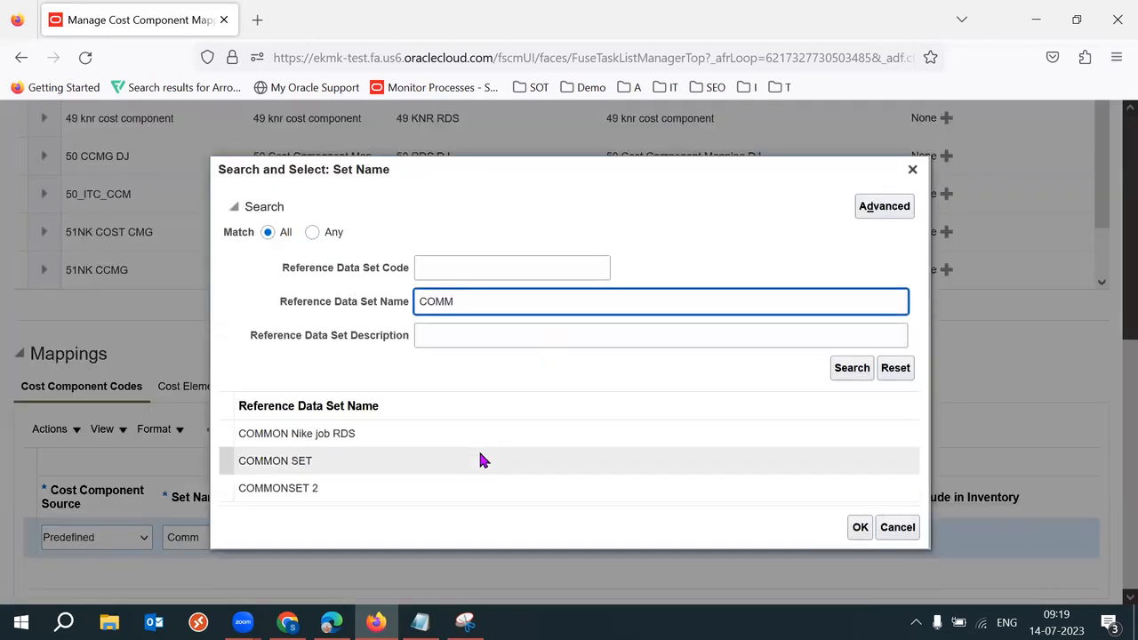
left_click(480, 461)
left_click(856, 528)
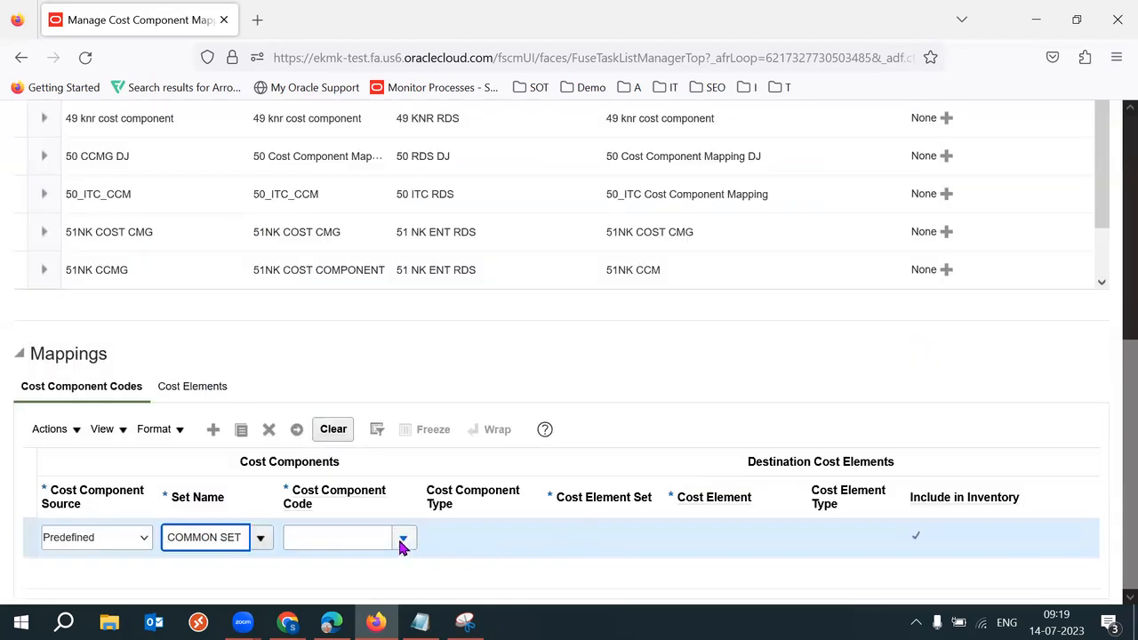
Step: Enter Item as the cost component code, then delete the trial mapping row
left_click(402, 539)
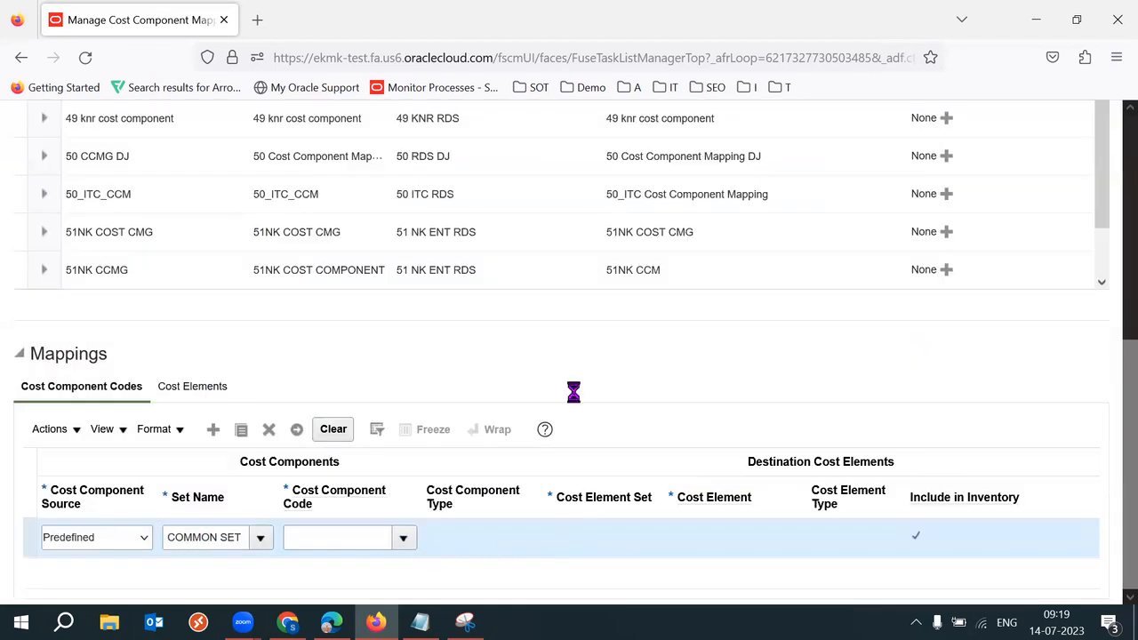
left_click(313, 565)
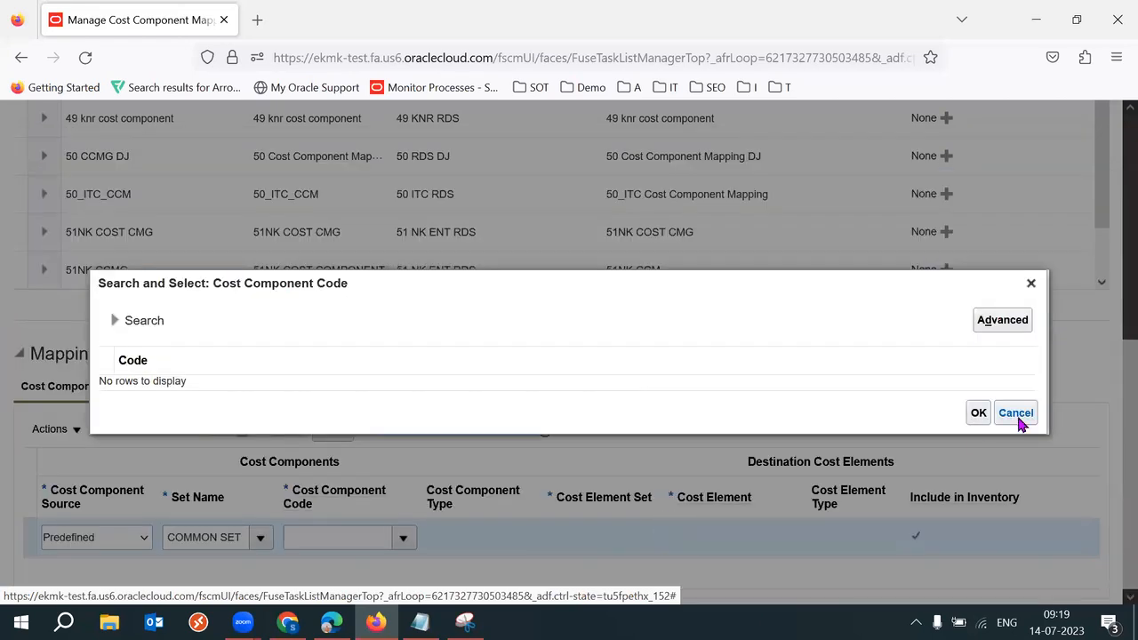
left_click(1015, 414)
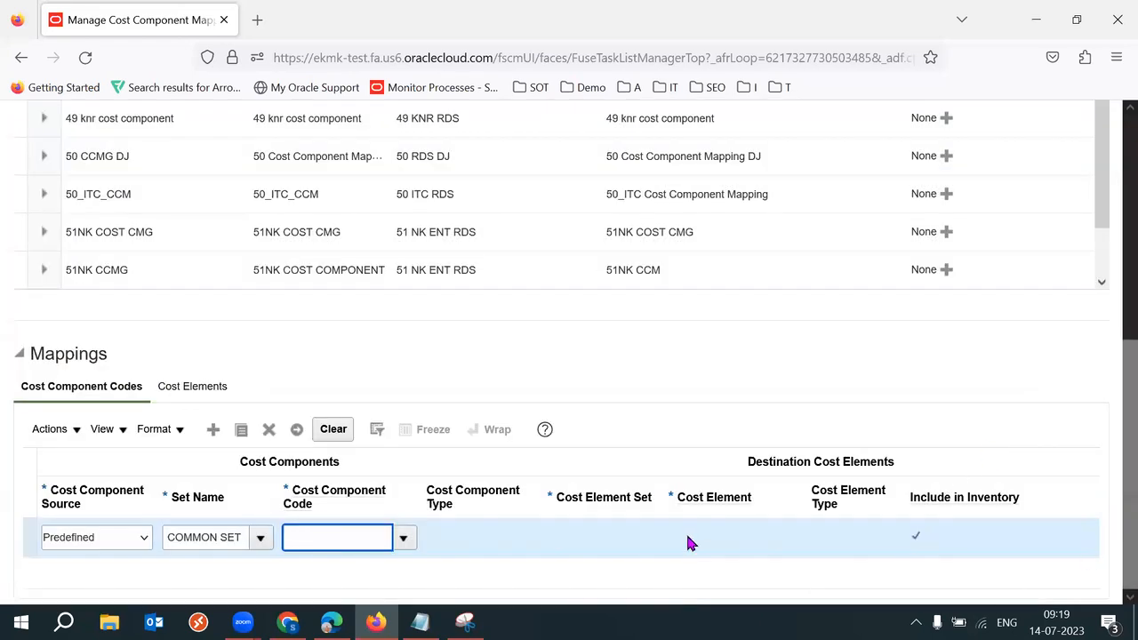
type("Item")
key("Tab")
left_click(398, 540)
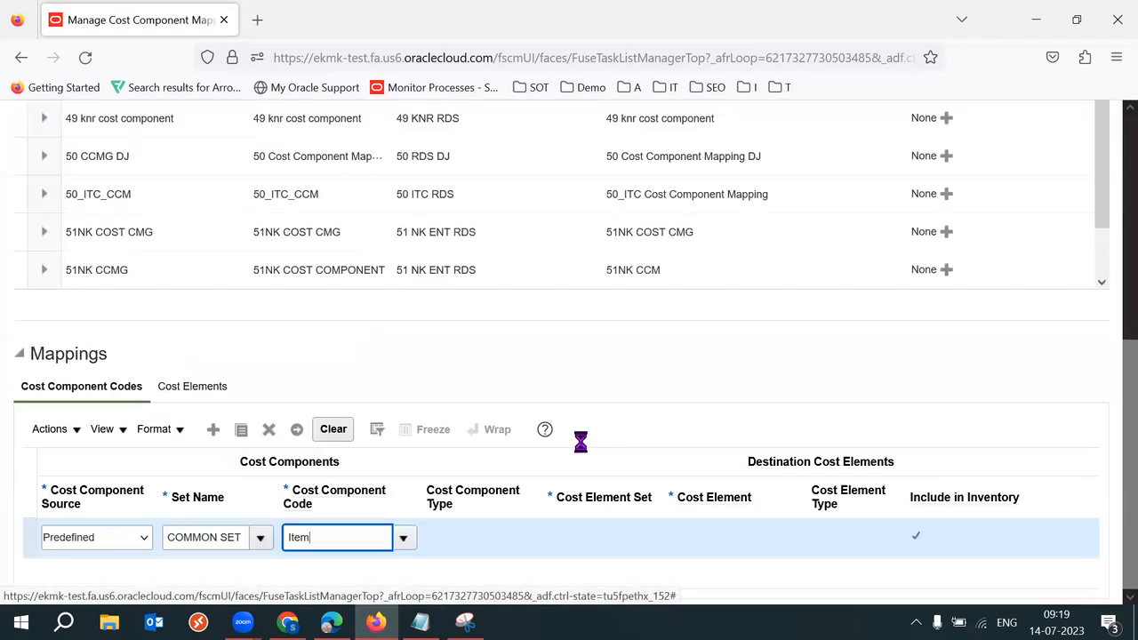
left_click(269, 431)
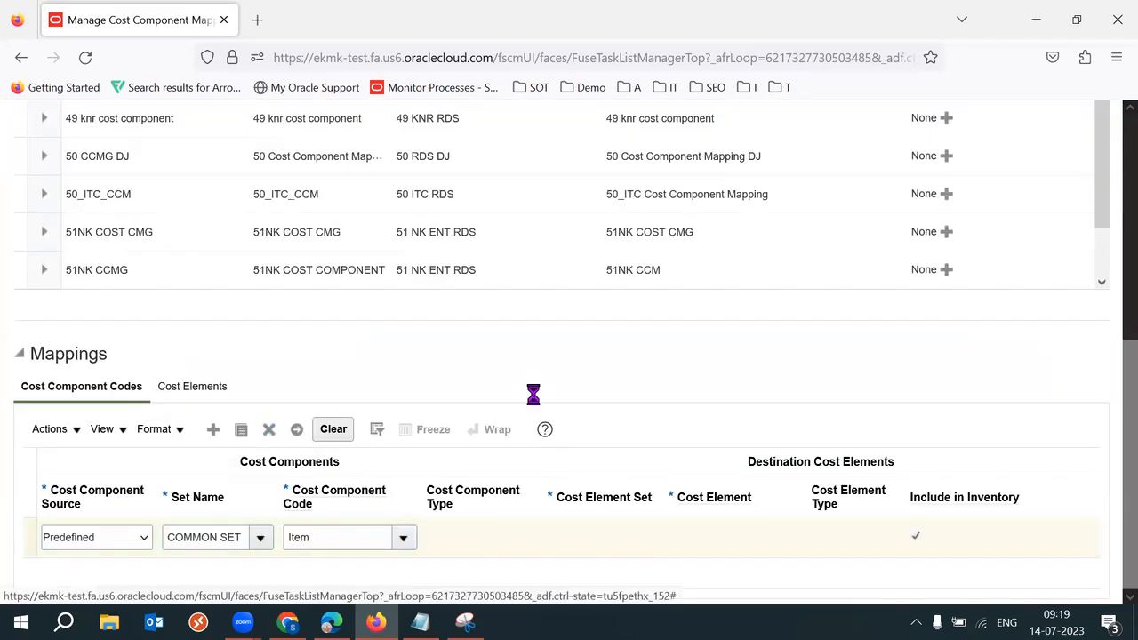
Step: Look over the 49 knr cost component group's mappings
left_click(247, 150)
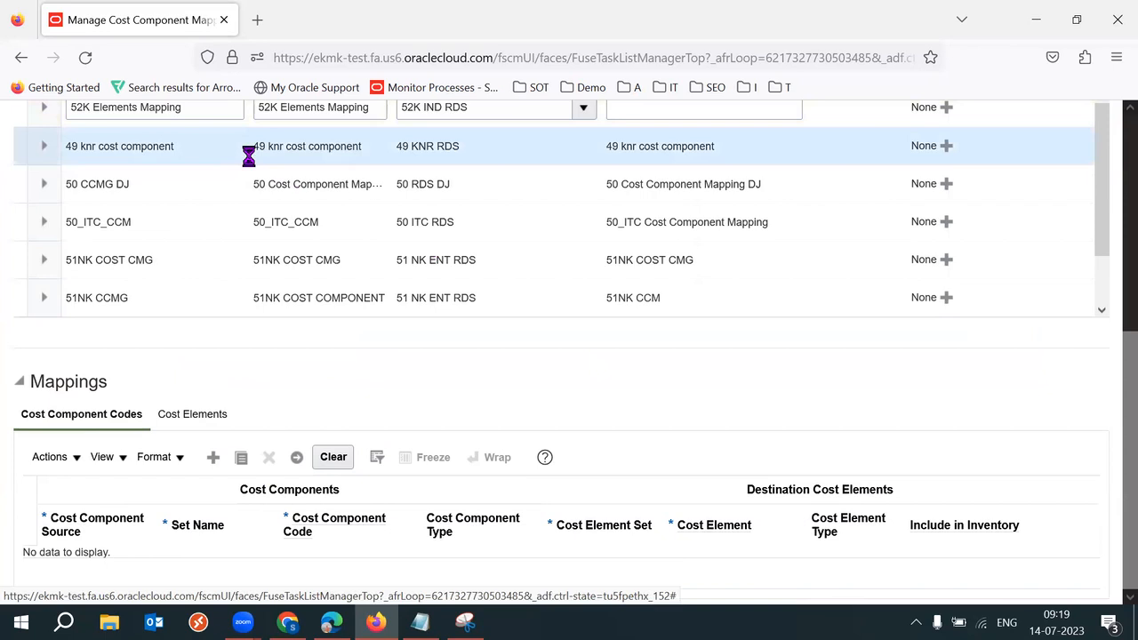
scroll(1115, 506, "down", 3)
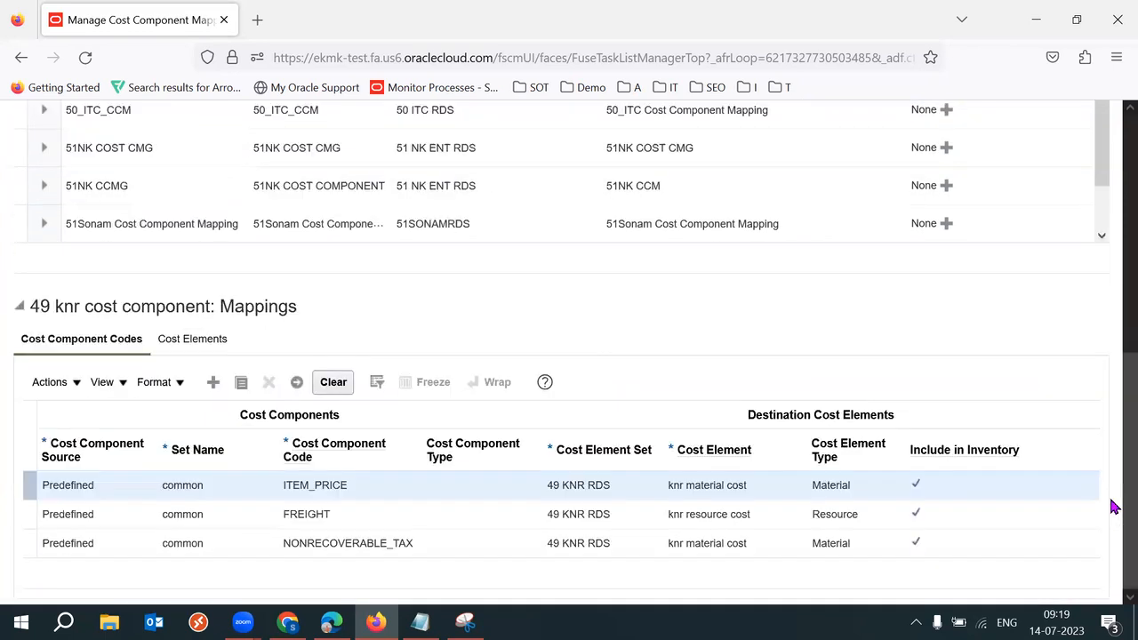
scroll(1114, 448, "up", 3)
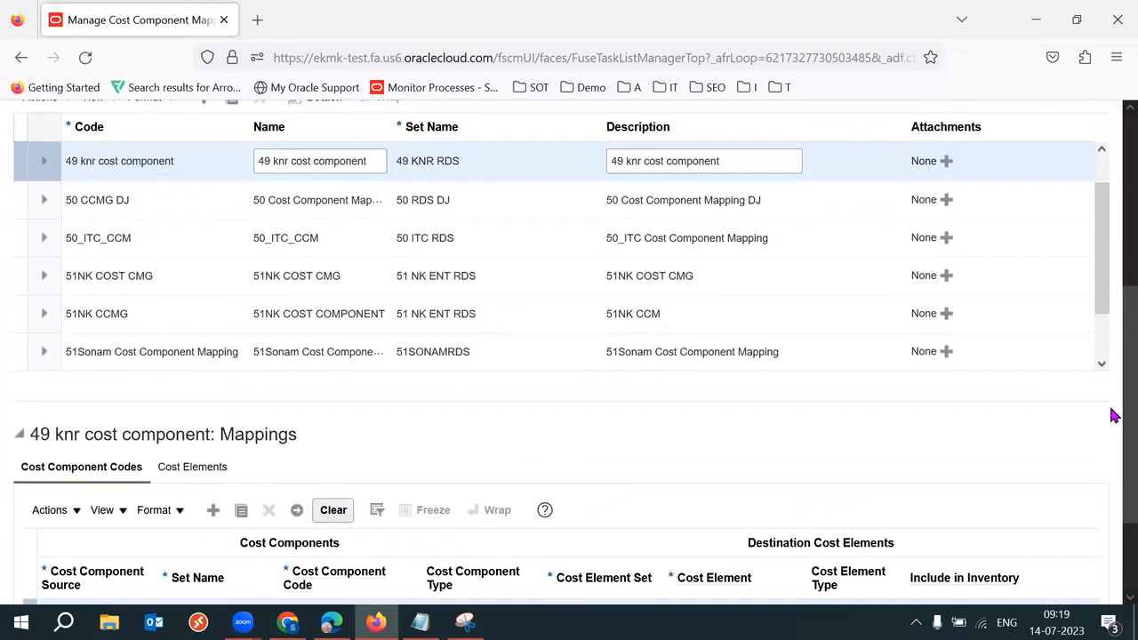
left_click_drag(1108, 279, 1108, 214)
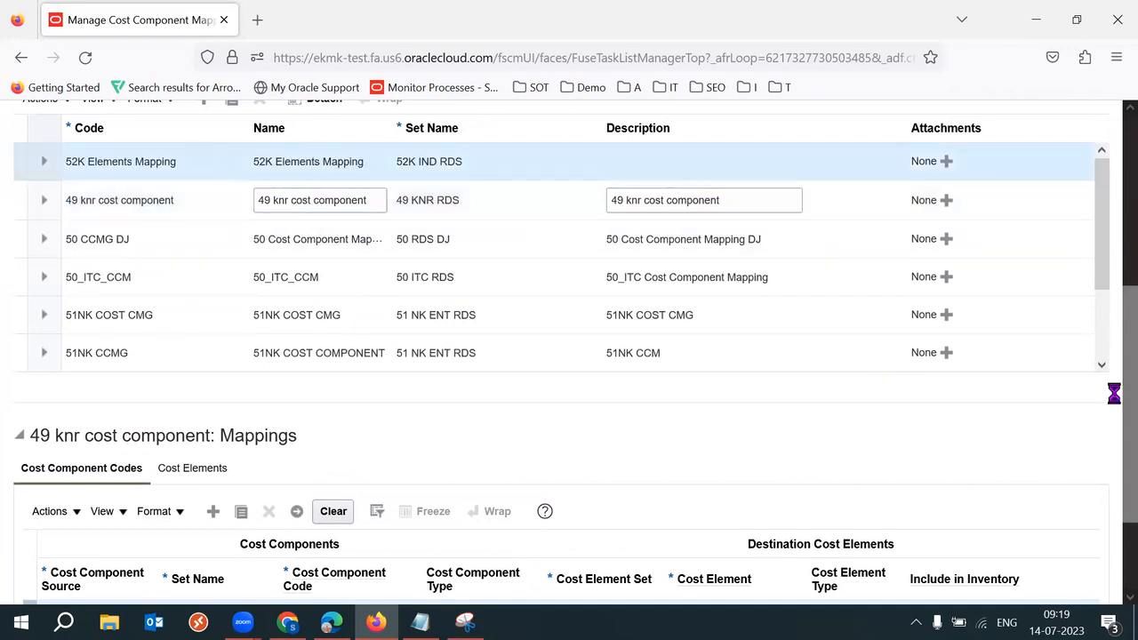
scroll(1112, 391, "down", 1)
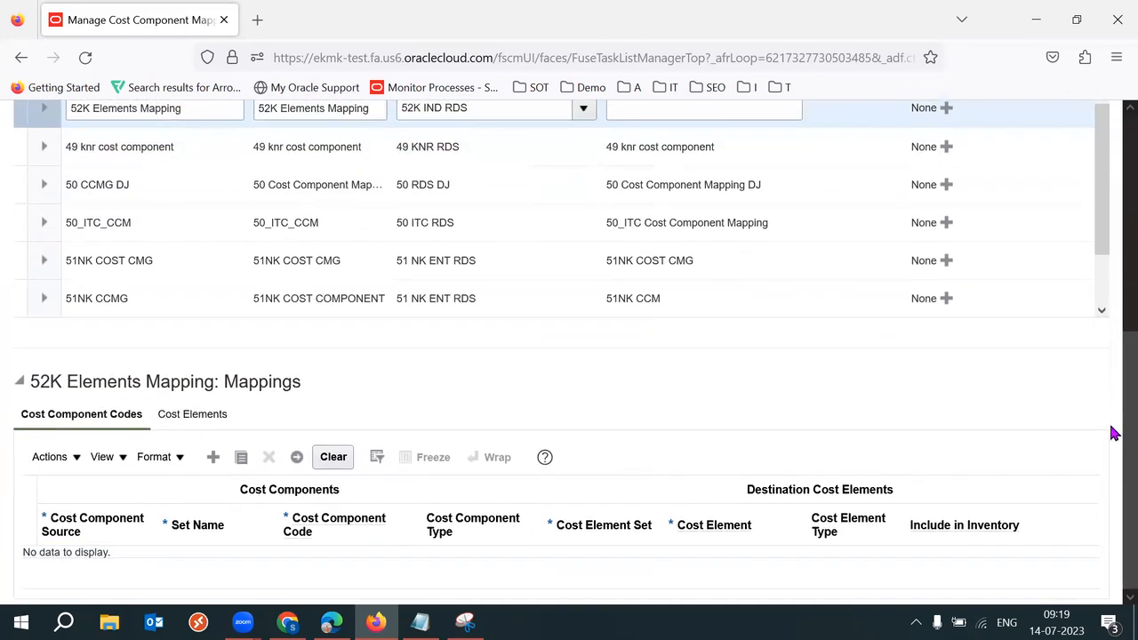
Step: Add a Predefined mapping row to 52K Elements Mapping and search set codes for 'Comm'
left_click(214, 457)
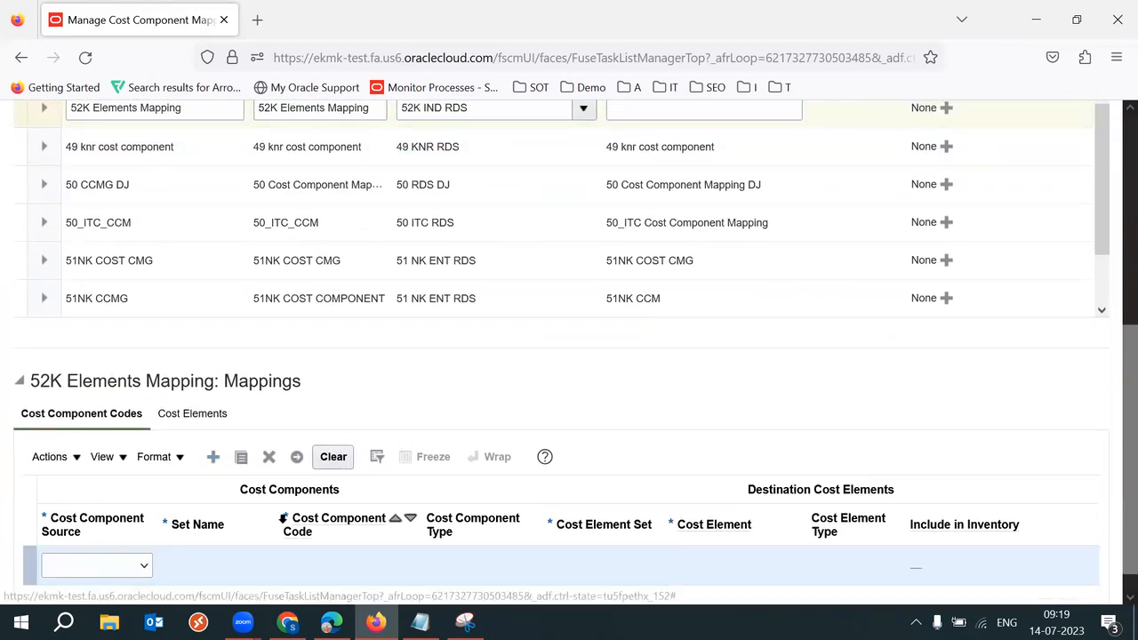
left_click(125, 568)
left_click(91, 537)
left_click_drag(1128, 448, 1112, 507)
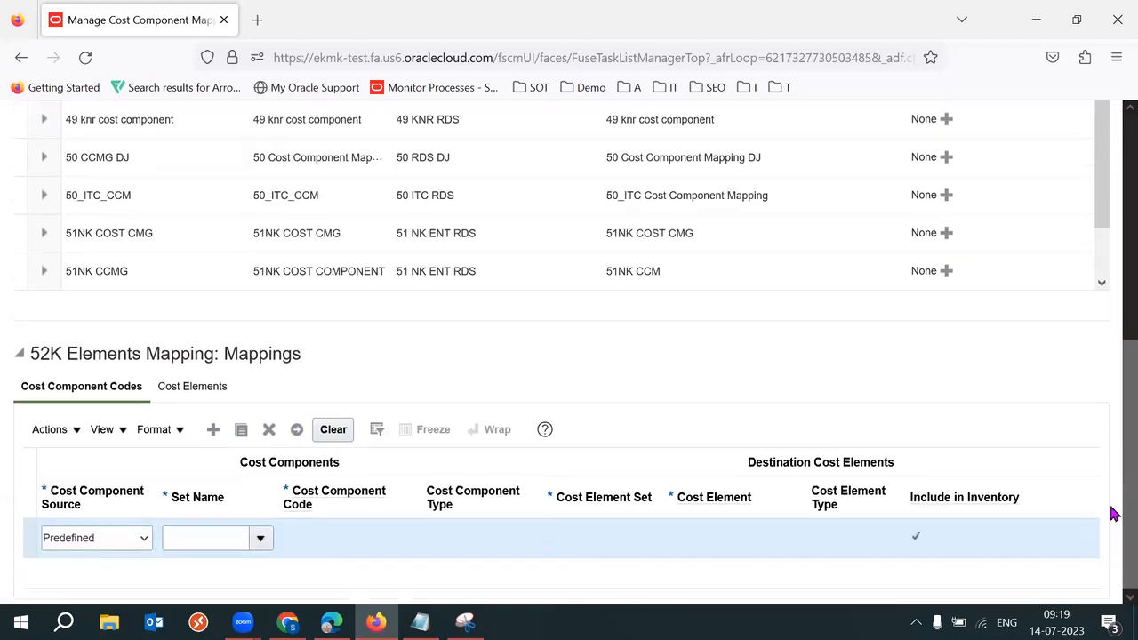
left_click(260, 538)
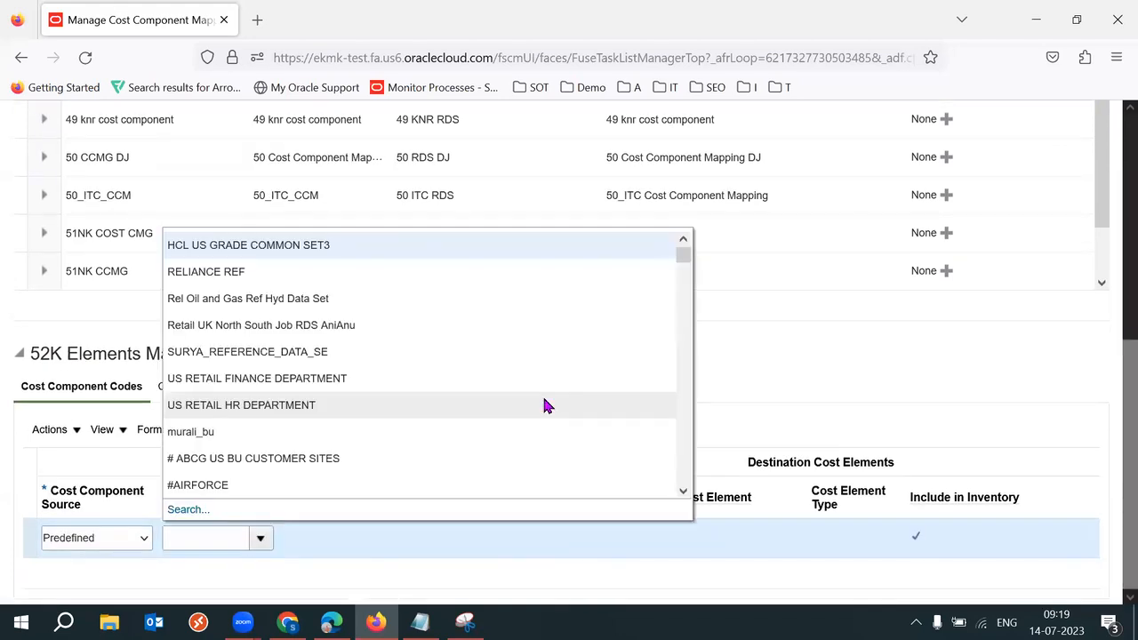
left_click(186, 508)
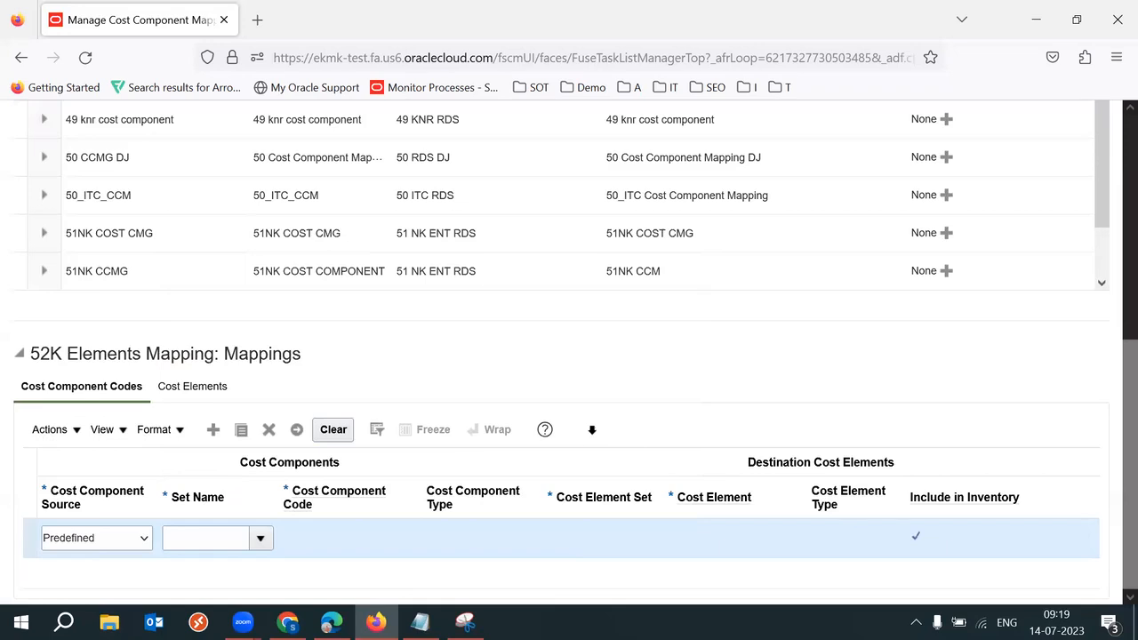
left_click(472, 306)
type("Co")
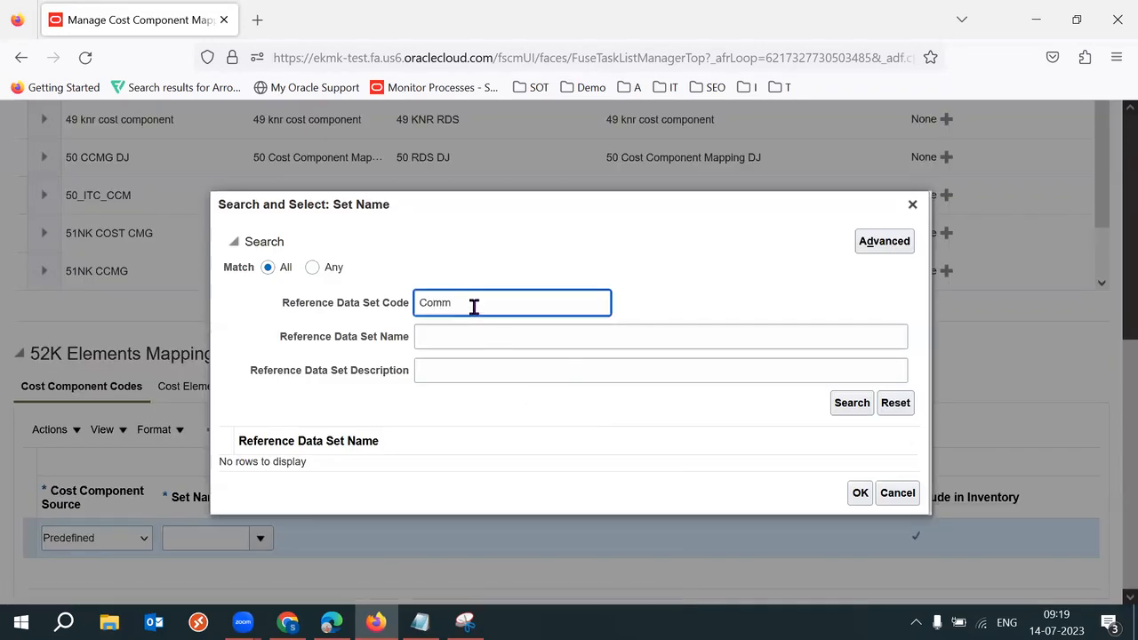
type("mm")
Step: Try set name searches by code and by name 'C', then cancel without a pick
key("BackSpace")
key("BackSpace")
key("BackSpace")
key("BackSpace")
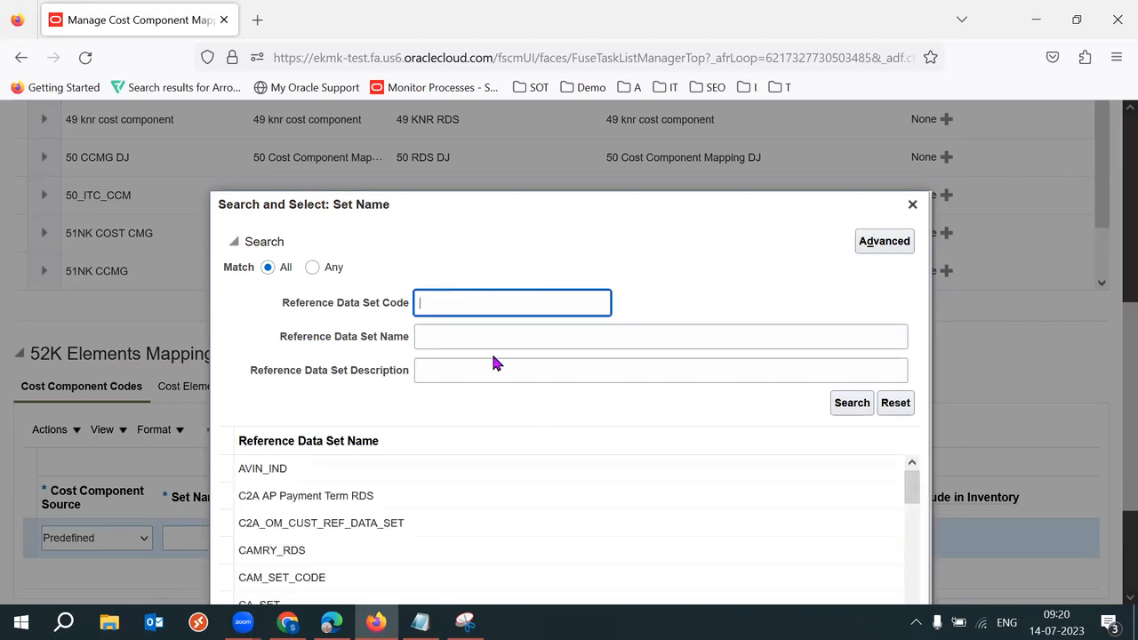
key("Tab")
type("Com")
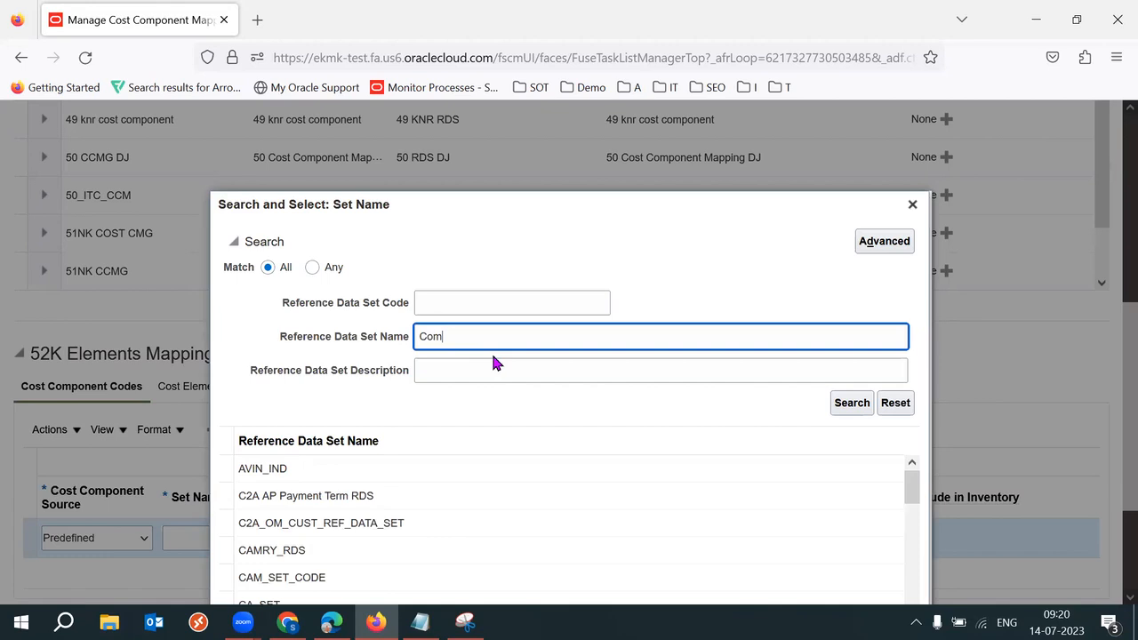
key("BackSpace")
key("BackSpace")
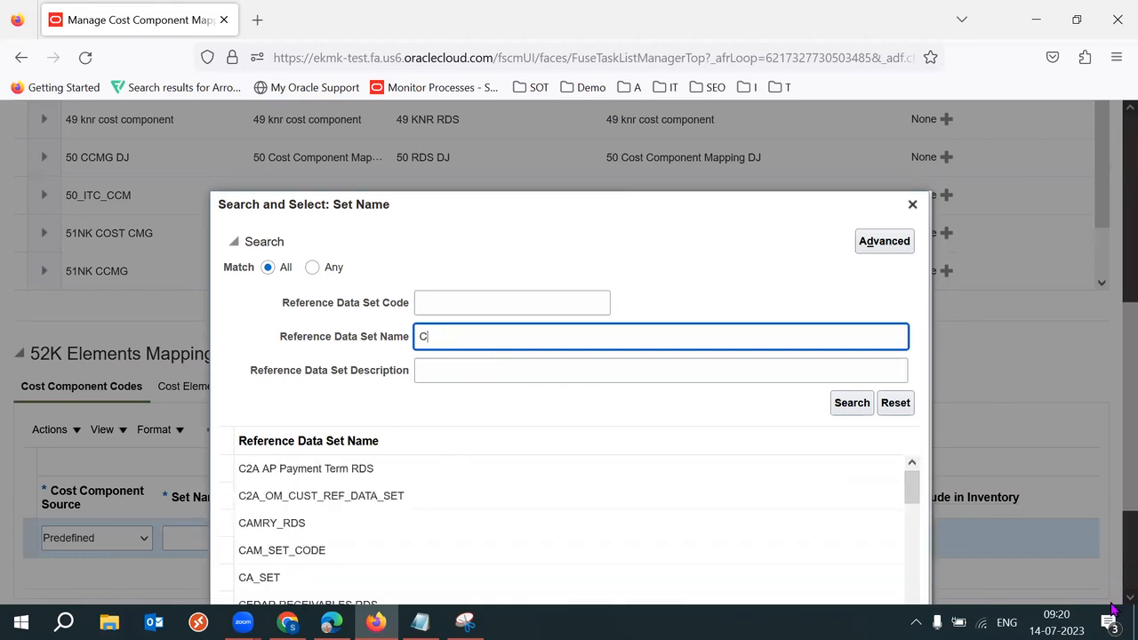
scroll(986, 437, "down", 2)
left_click_drag(916, 320, 915, 526)
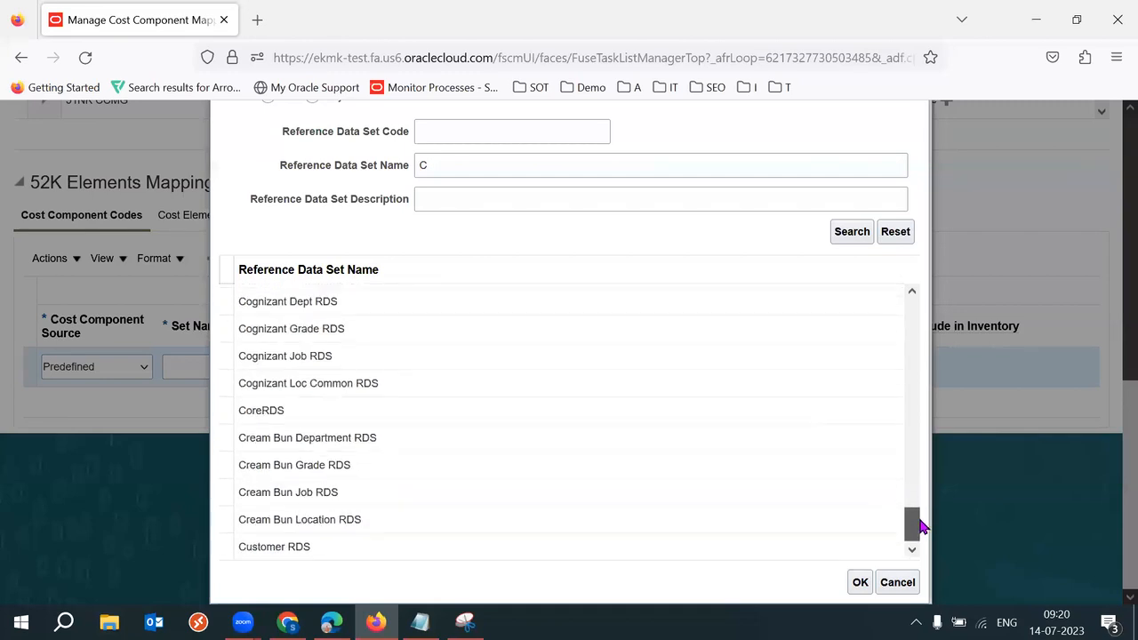
left_click(892, 584)
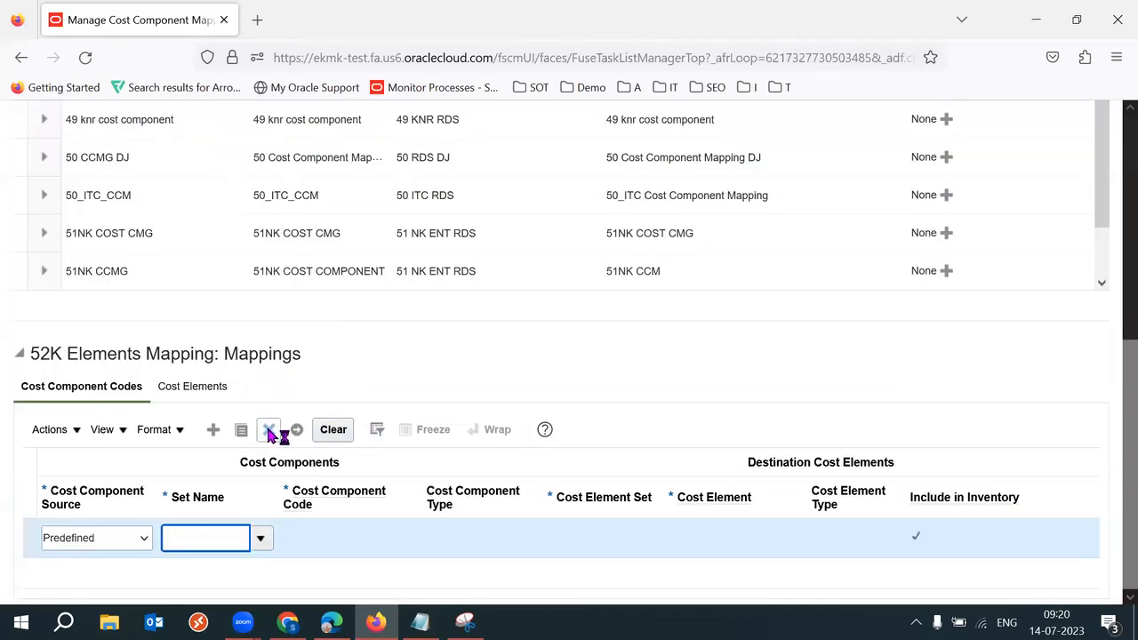
Step: Delete the empty mapping row and check the 49 knr ITEM_PRICE row's set name common
left_click(269, 429)
scroll(1112, 418, "up", 2)
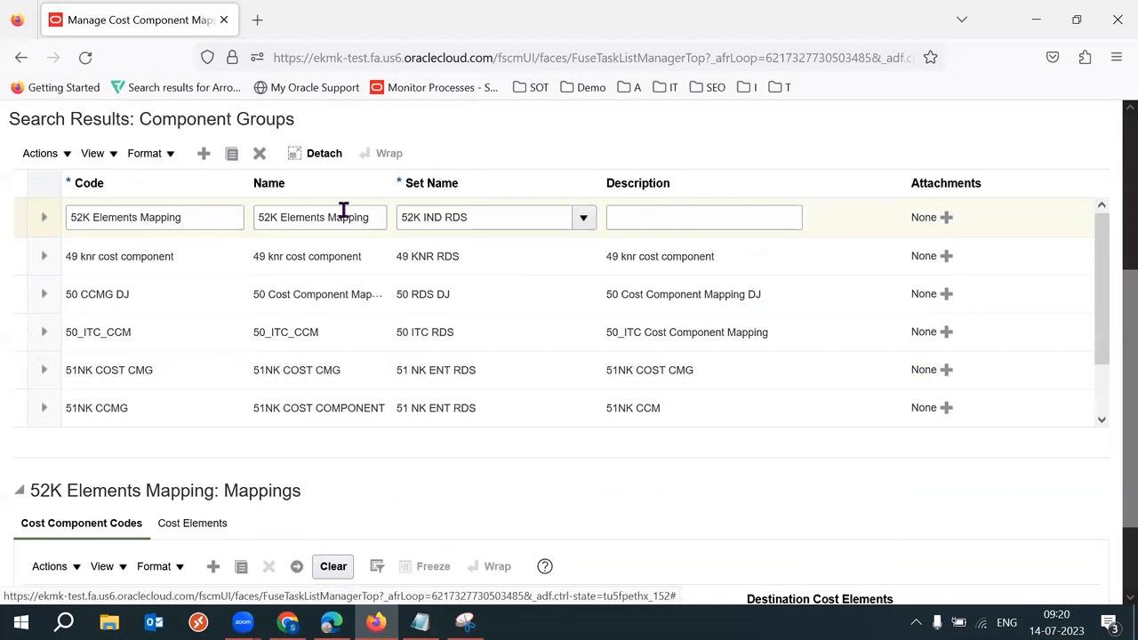
left_click(165, 257)
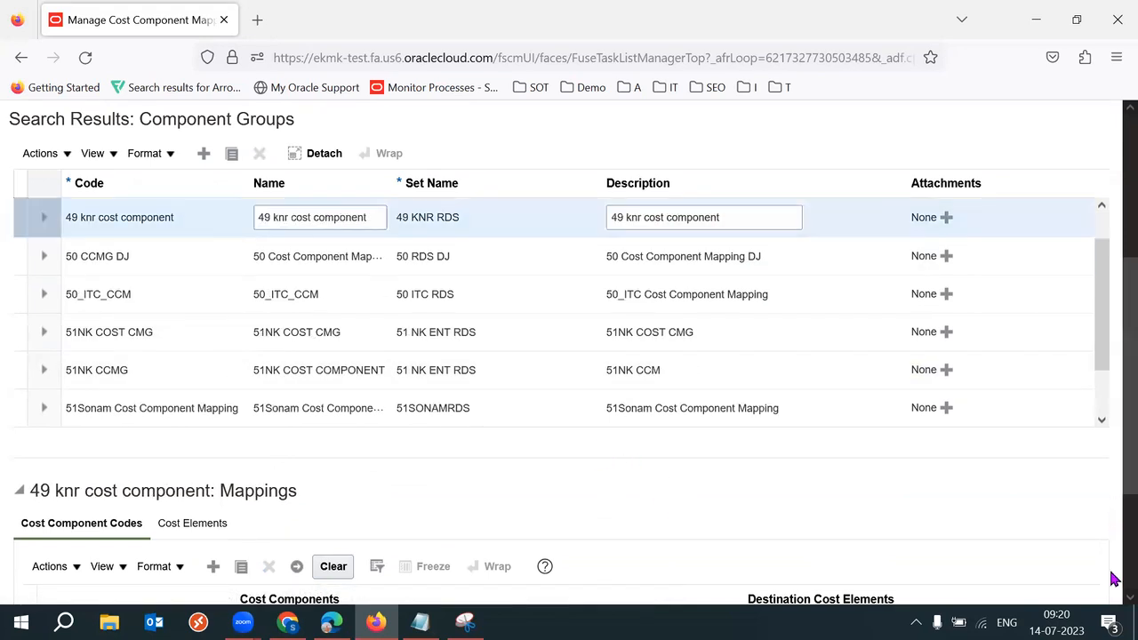
scroll(1111, 578, "down", 5)
left_click(214, 491)
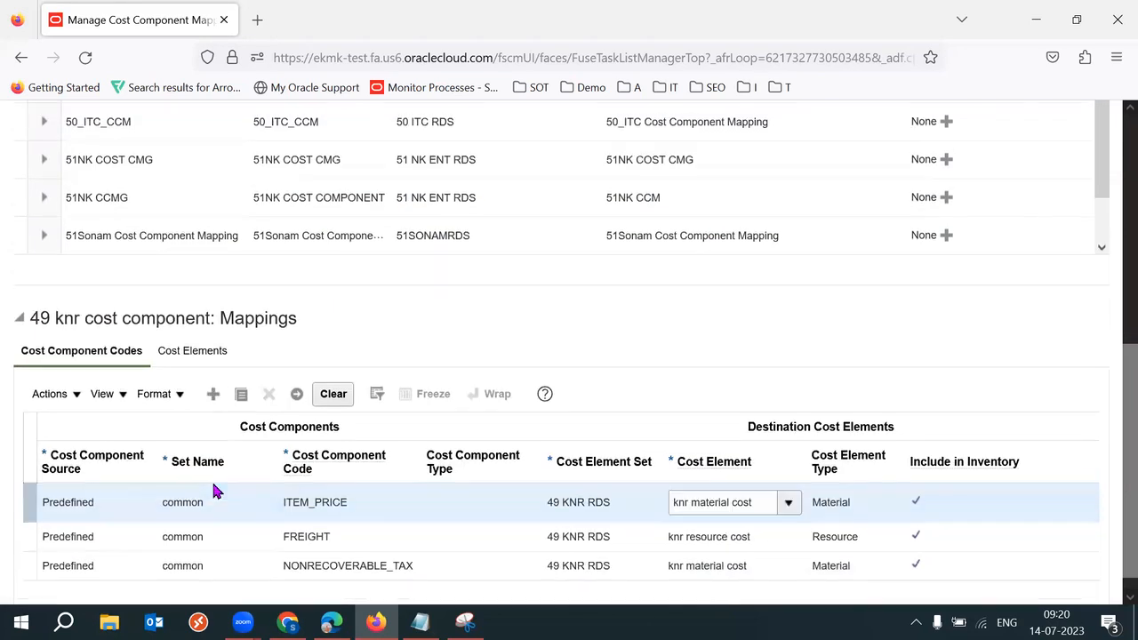
double_click(201, 500)
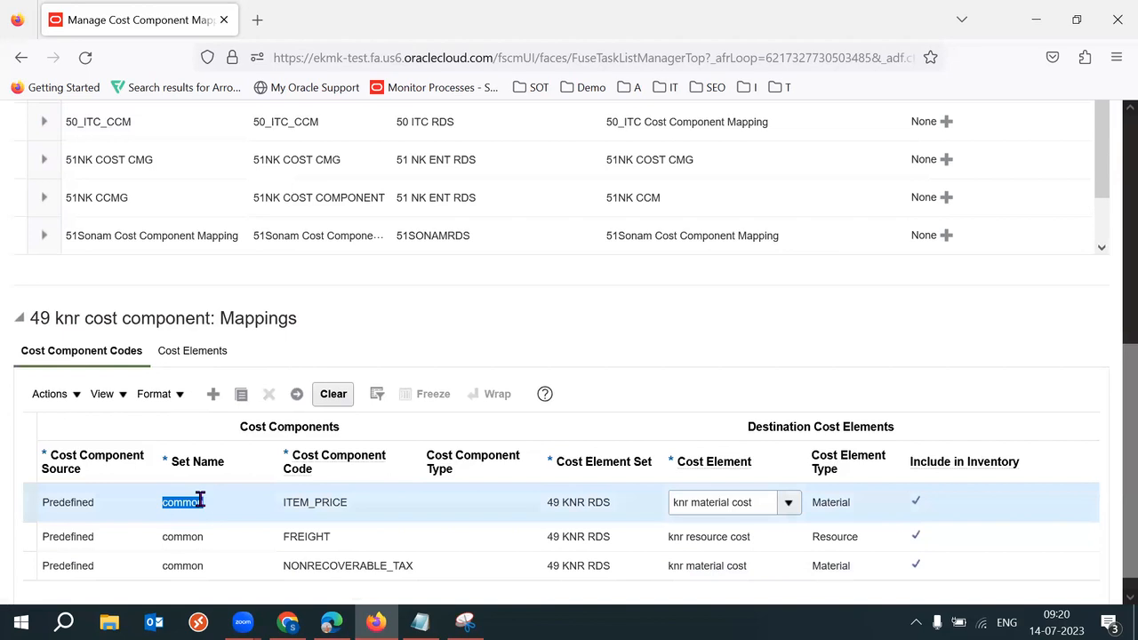
left_click(166, 502)
left_click_drag(210, 507, 209, 500)
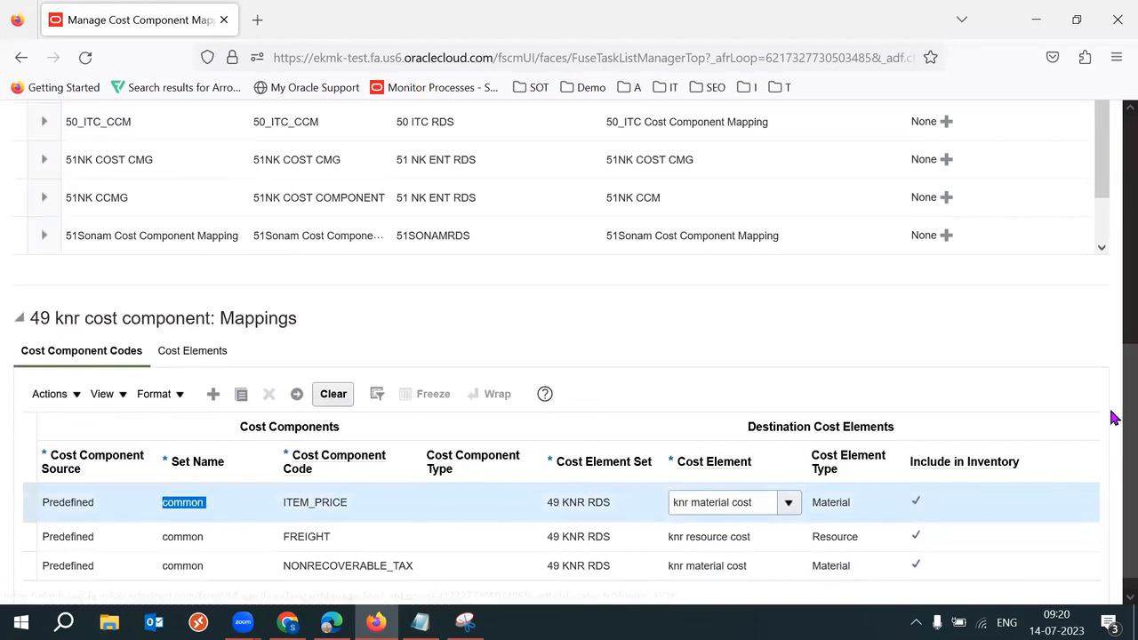
Step: Select the 52K Elements Mapping group and add a new mapping row
scroll(1111, 400, "up", 3)
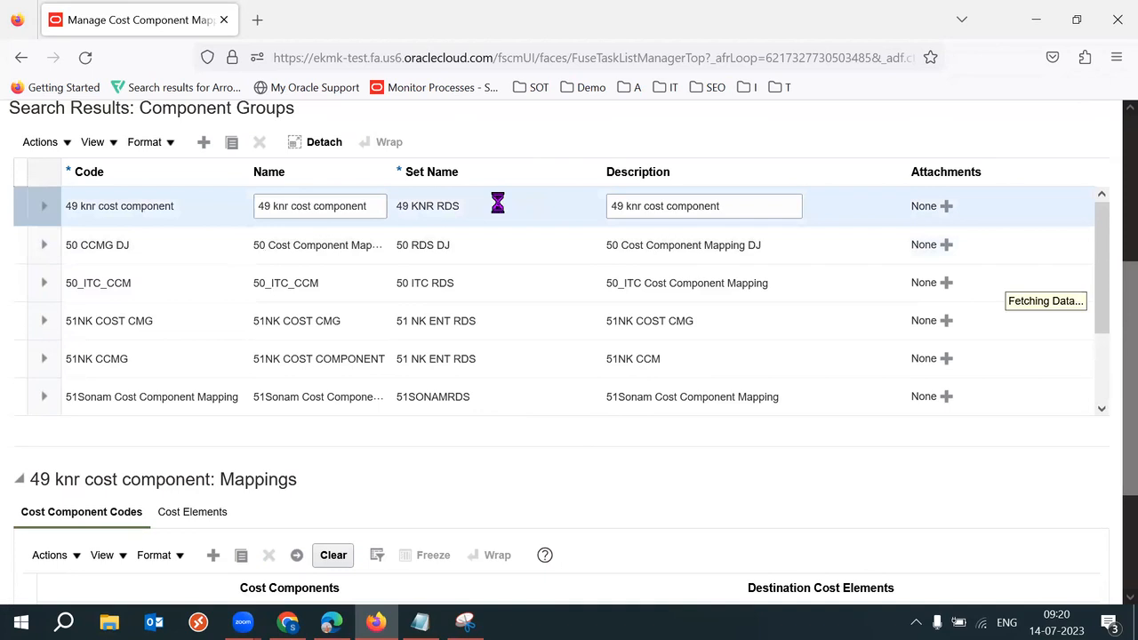
left_click(186, 209)
left_click_drag(1124, 382, 1111, 471)
left_click(214, 458)
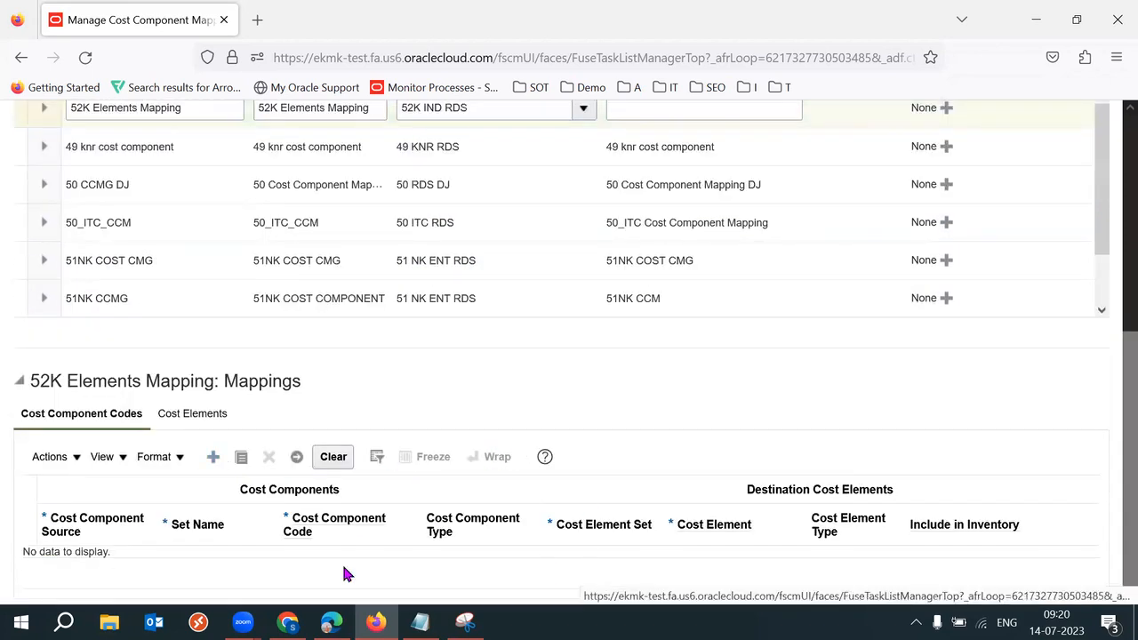
Step: Set the mapping's source to Predefined and set name to common, then search cost component codes
left_click(108, 566)
left_click(89, 538)
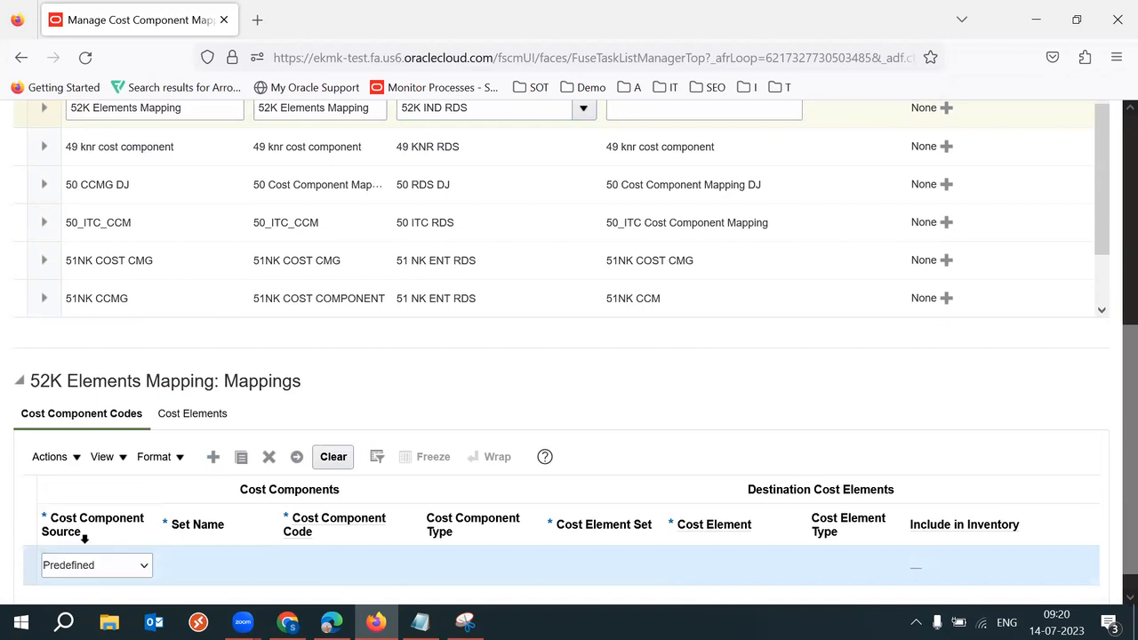
left_click(229, 566)
type("common")
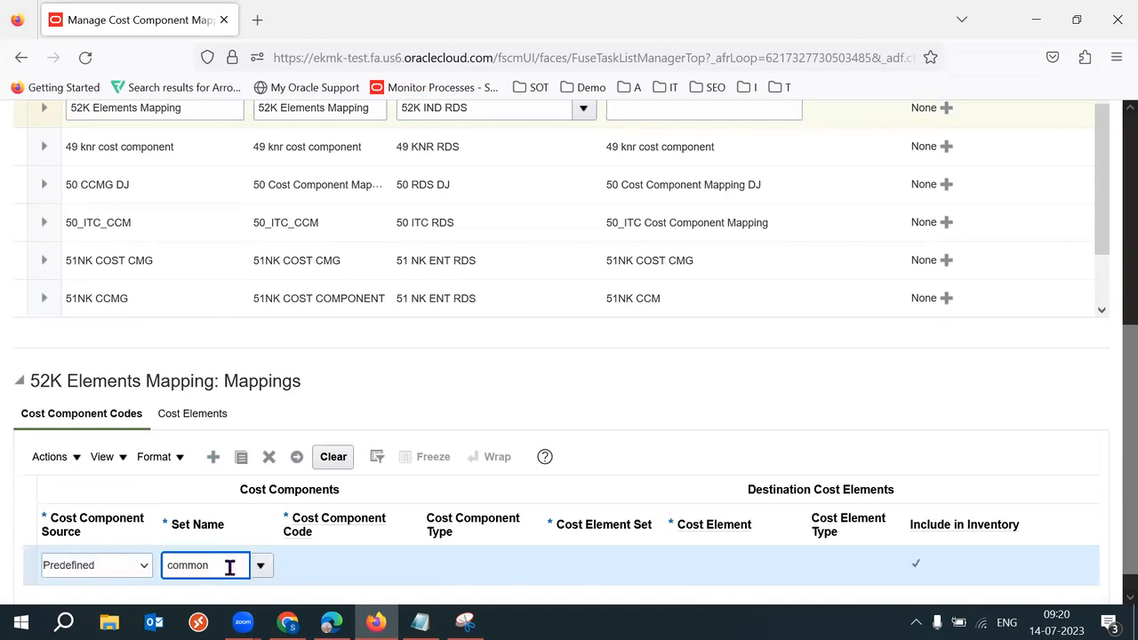
key("Tab")
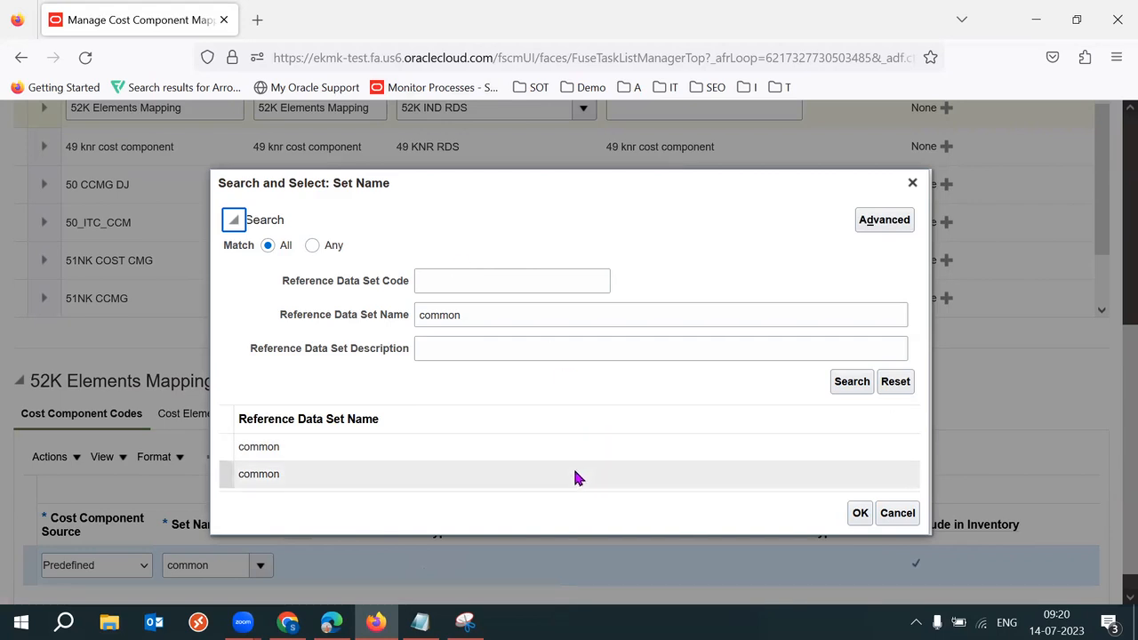
left_click(449, 449)
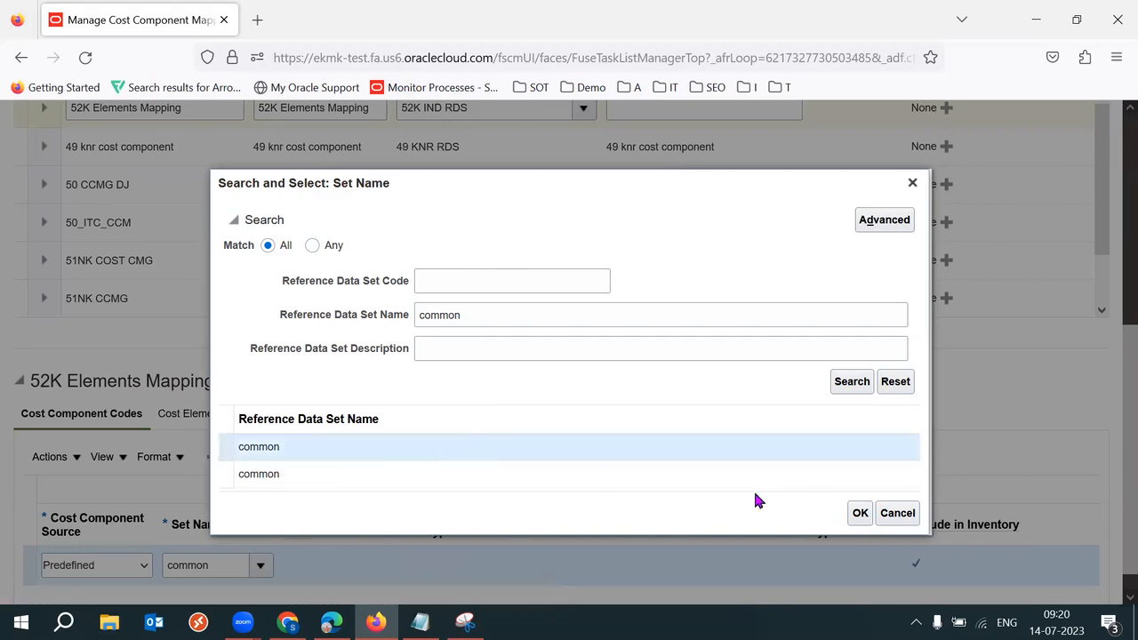
left_click(859, 514)
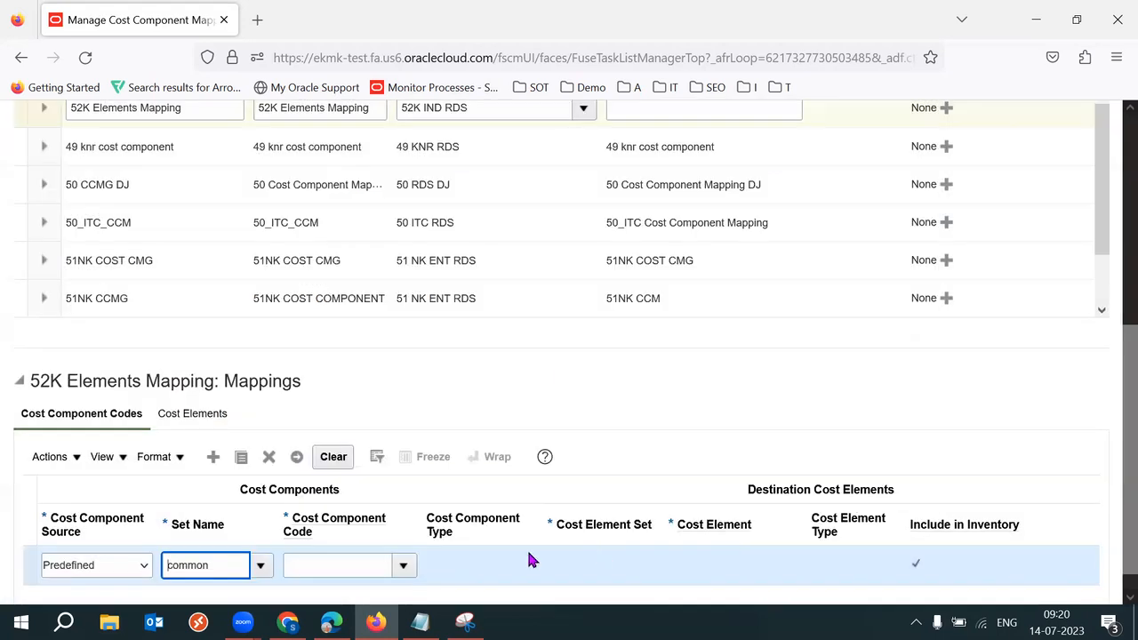
left_click(405, 567)
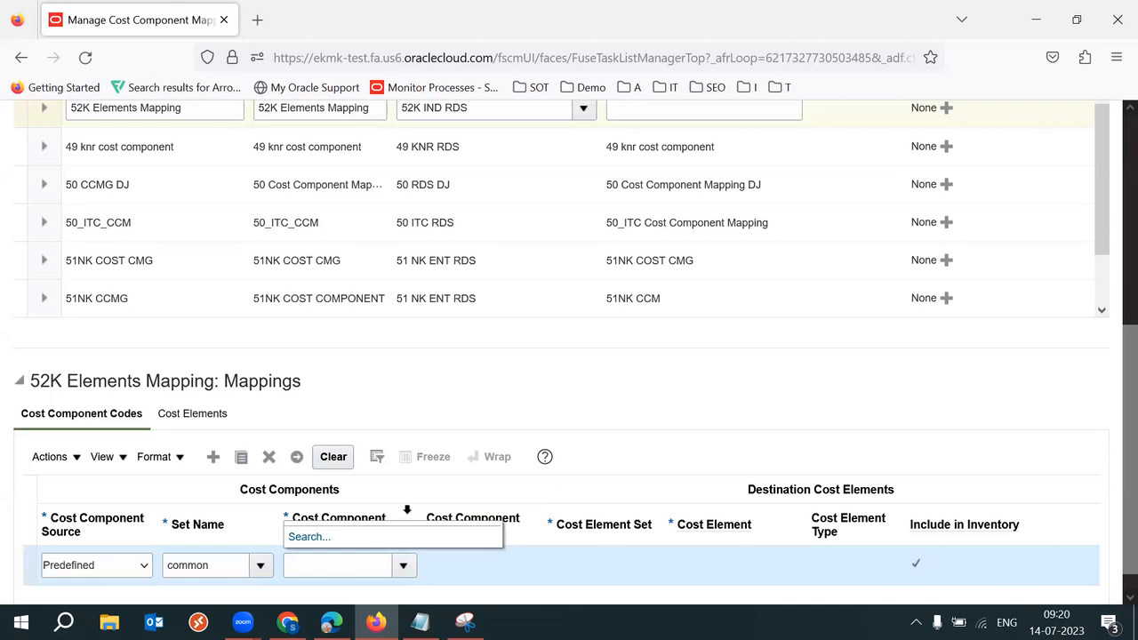
left_click(310, 537)
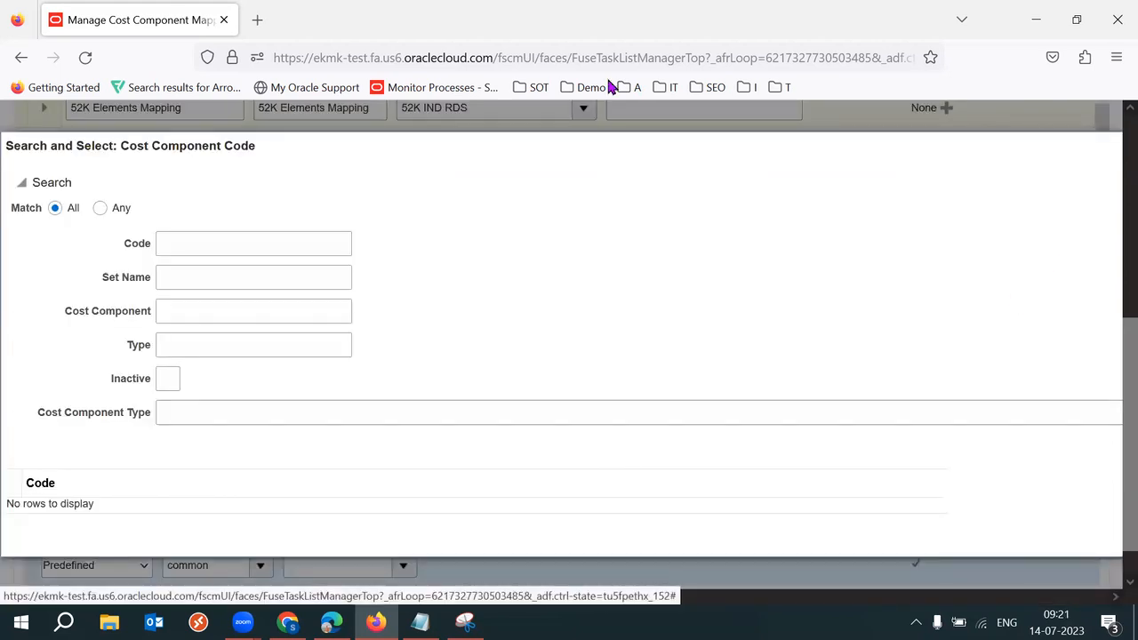
Step: Load the copied Oracle instance address in a new browser tab
left_click_drag(497, 58, 238, 58)
key("ctrl+c")
left_click(269, 19)
key("ctrl+v")
key("Return")
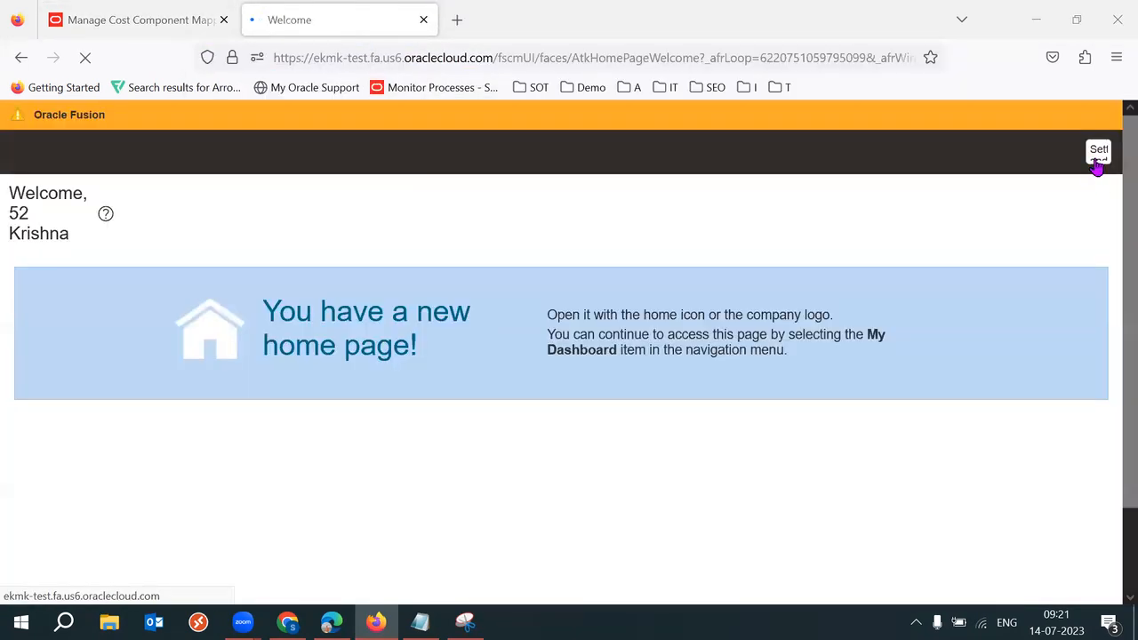
Step: In Setup and Maintenance, select the Financials offering and list all Enterprise Profile tasks
left_click(1098, 159)
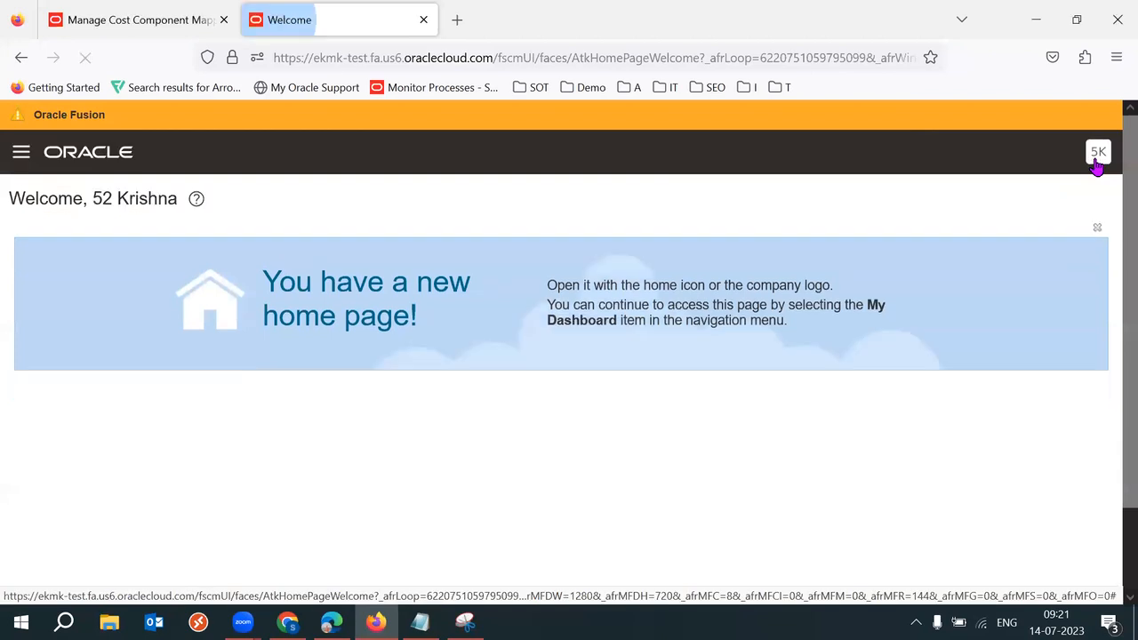
left_click(809, 418)
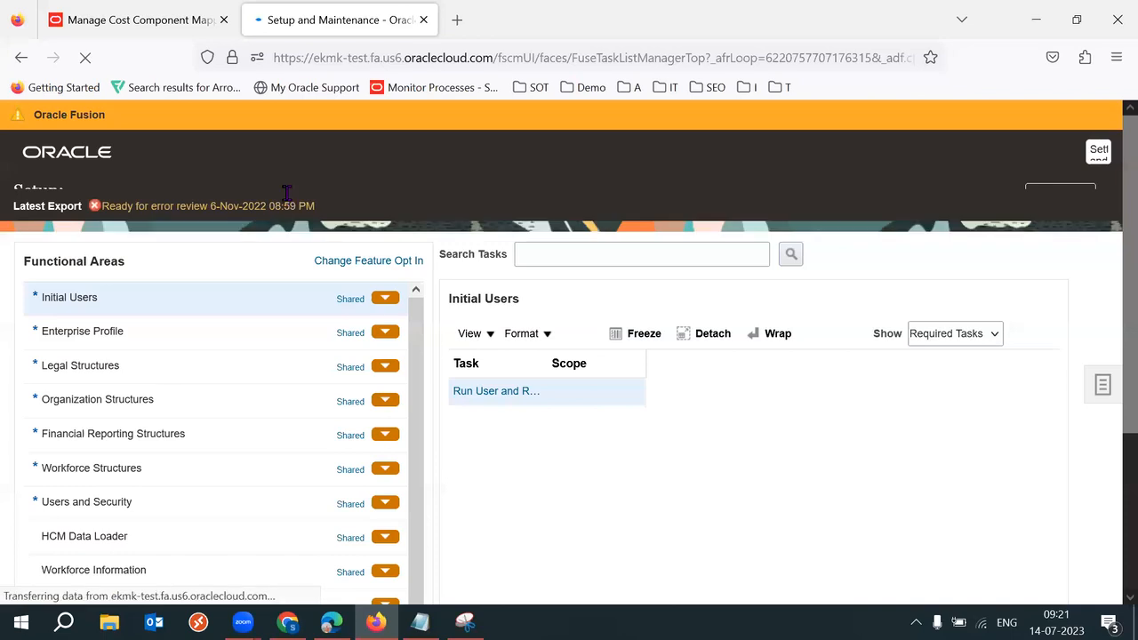
left_click(304, 196)
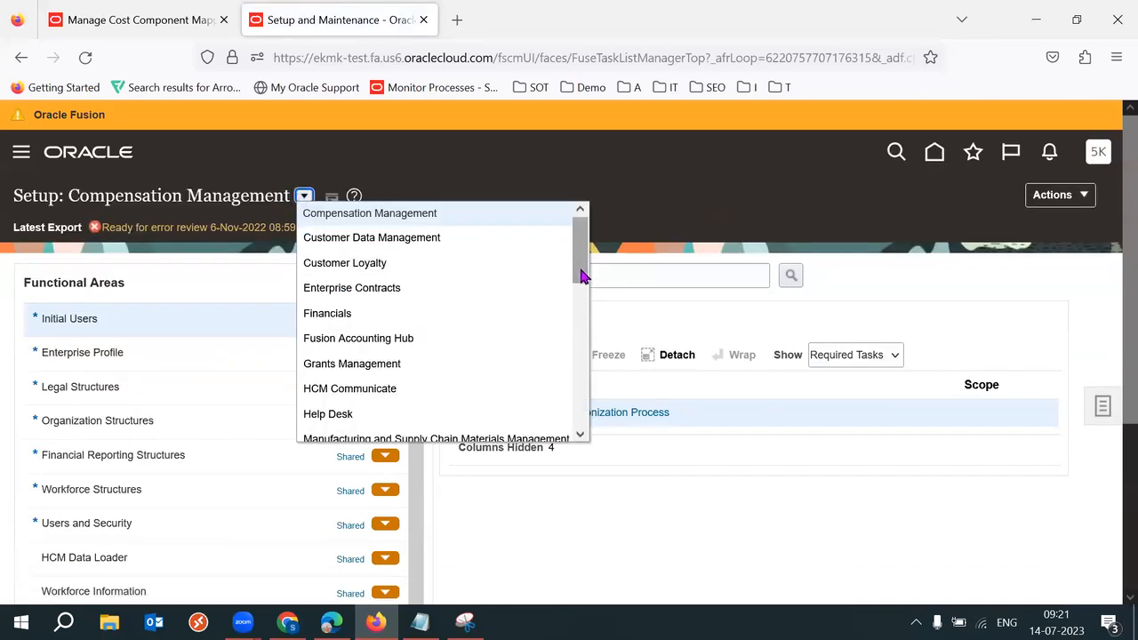
scroll(583, 280, "down", 1)
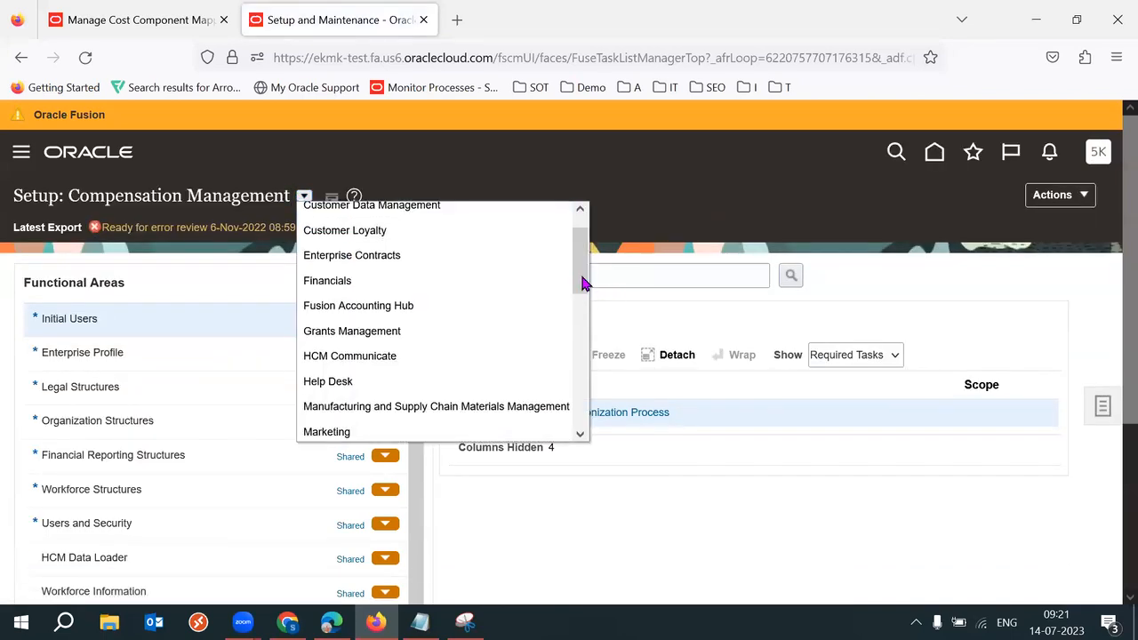
left_click(453, 281)
left_click(117, 354)
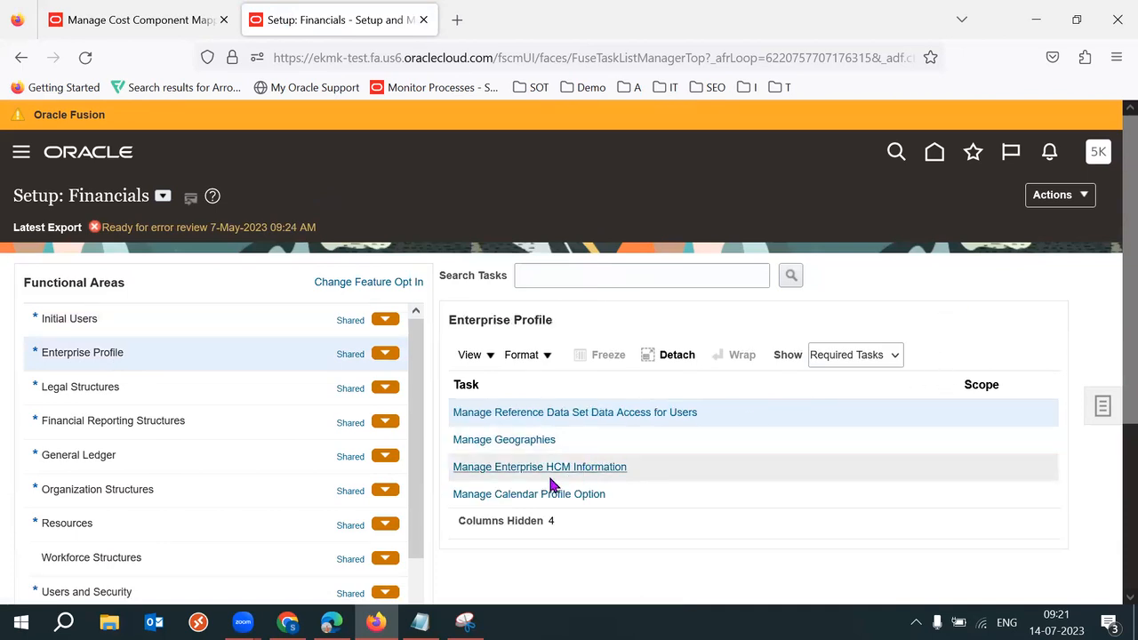
left_click(855, 356)
left_click(835, 382)
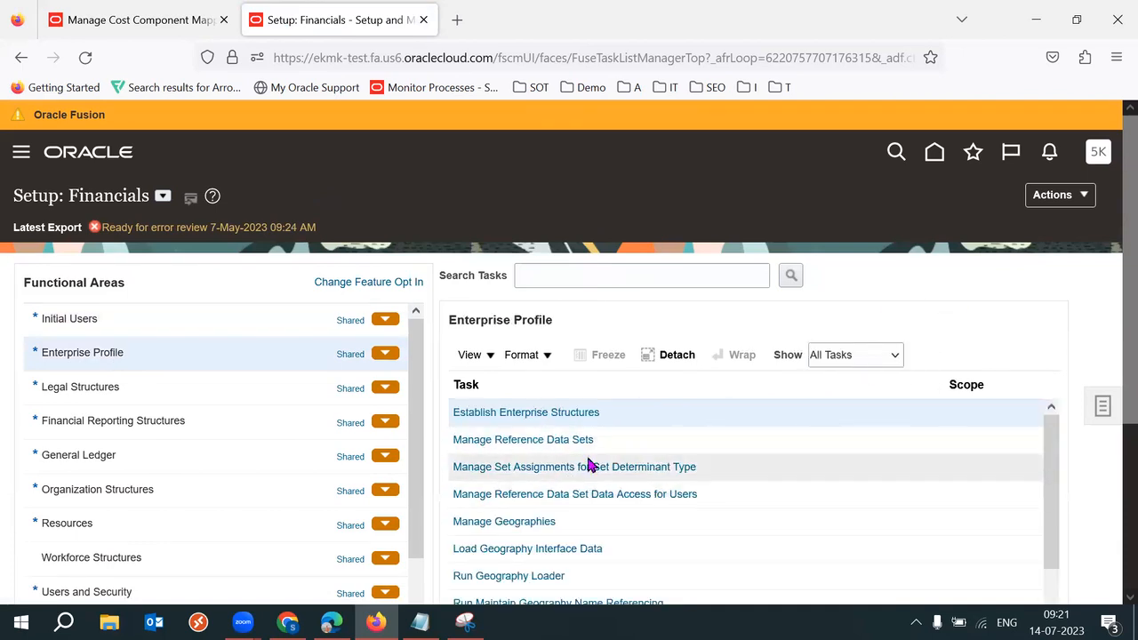
Step: Open Manage Reference Data Sets and clear accidentally pasted text from the set code search
left_click(541, 440)
left_click(228, 266)
key("ctrl+v")
key("ctrl+a")
key("BackSpace")
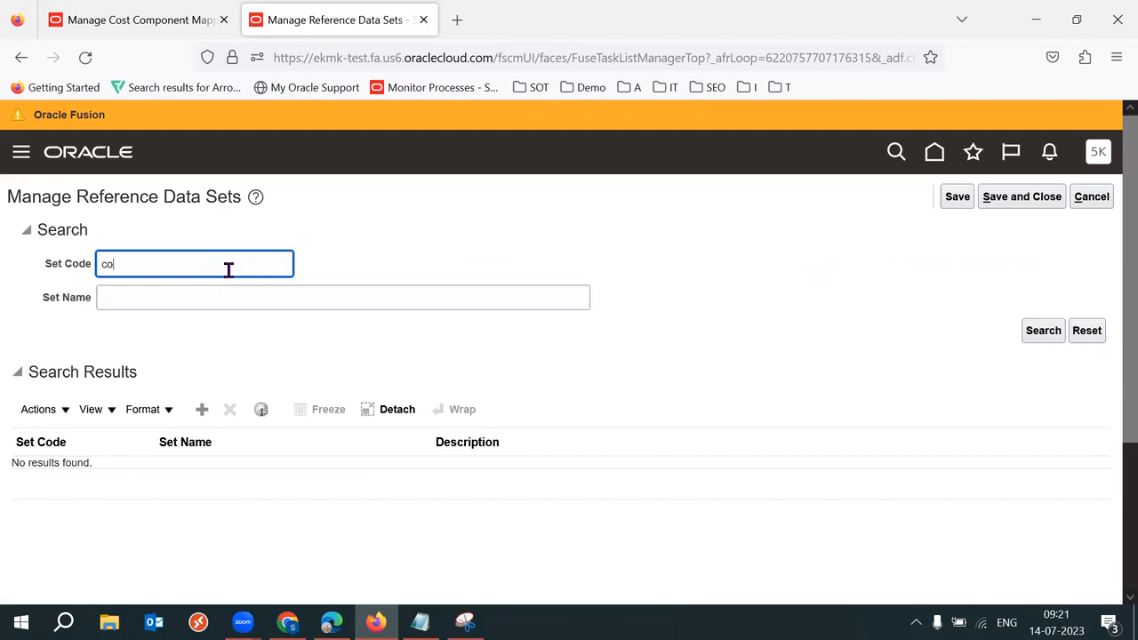
Step: Search for common reference data sets and inspect the COMMON record's creator and audit details
key("Return")
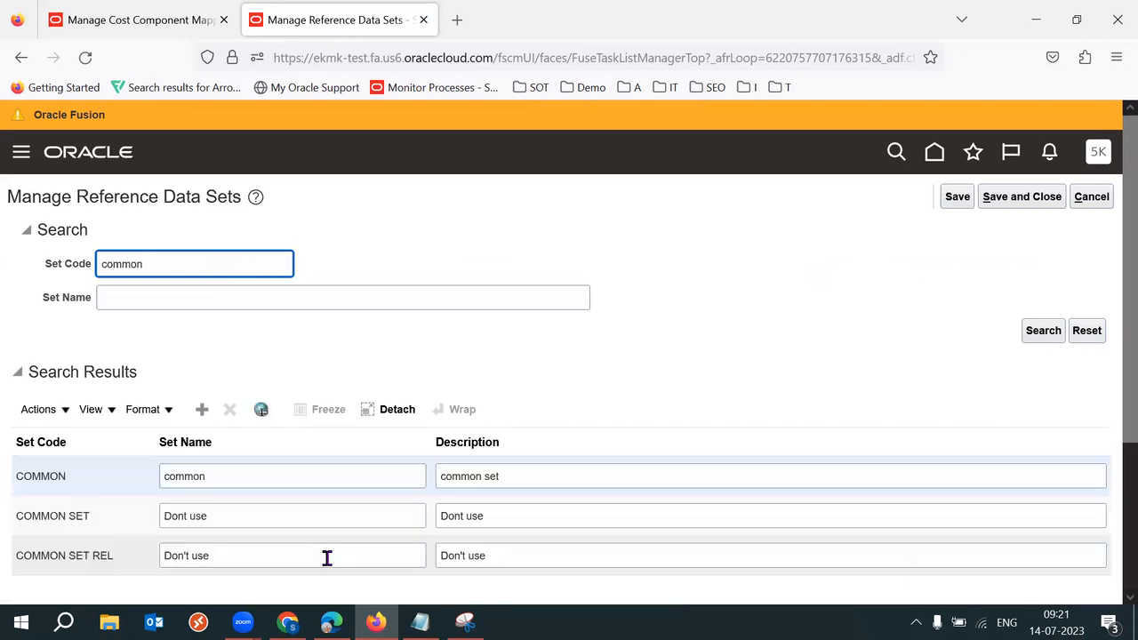
scroll(302, 498, "down", 1)
left_click(241, 408)
double_click(241, 407)
left_click(100, 343)
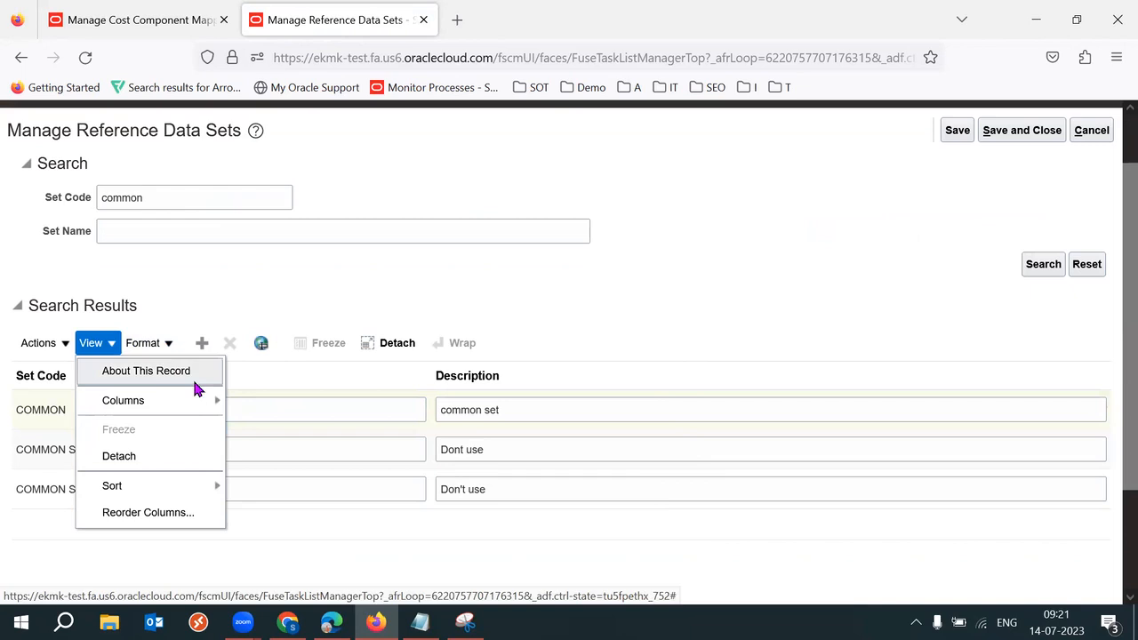
left_click(193, 377)
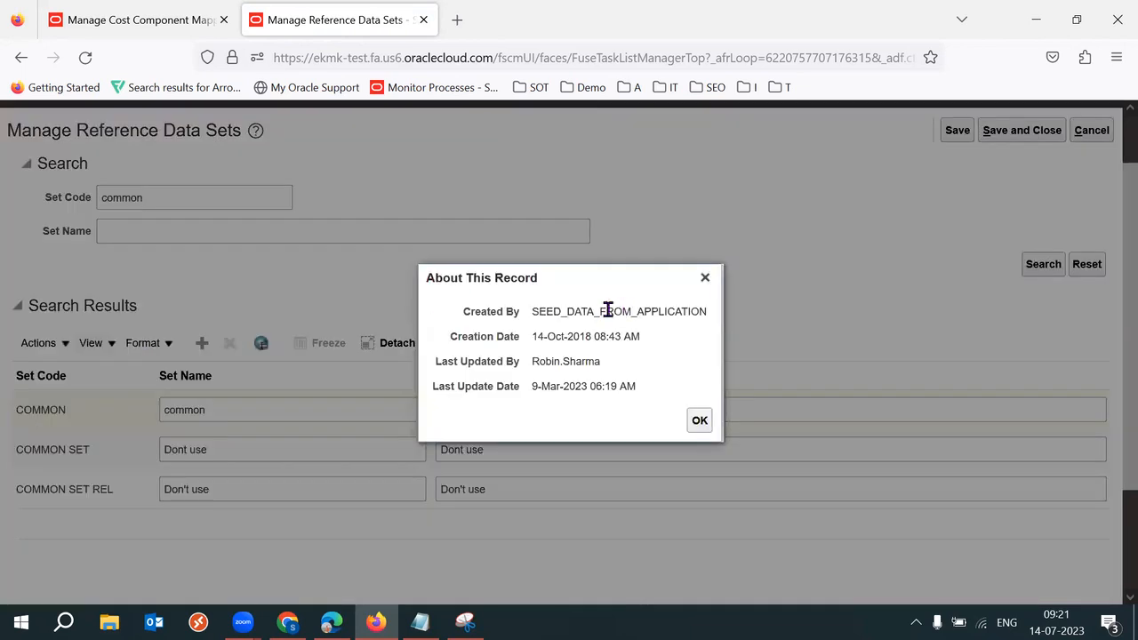
double_click(608, 309)
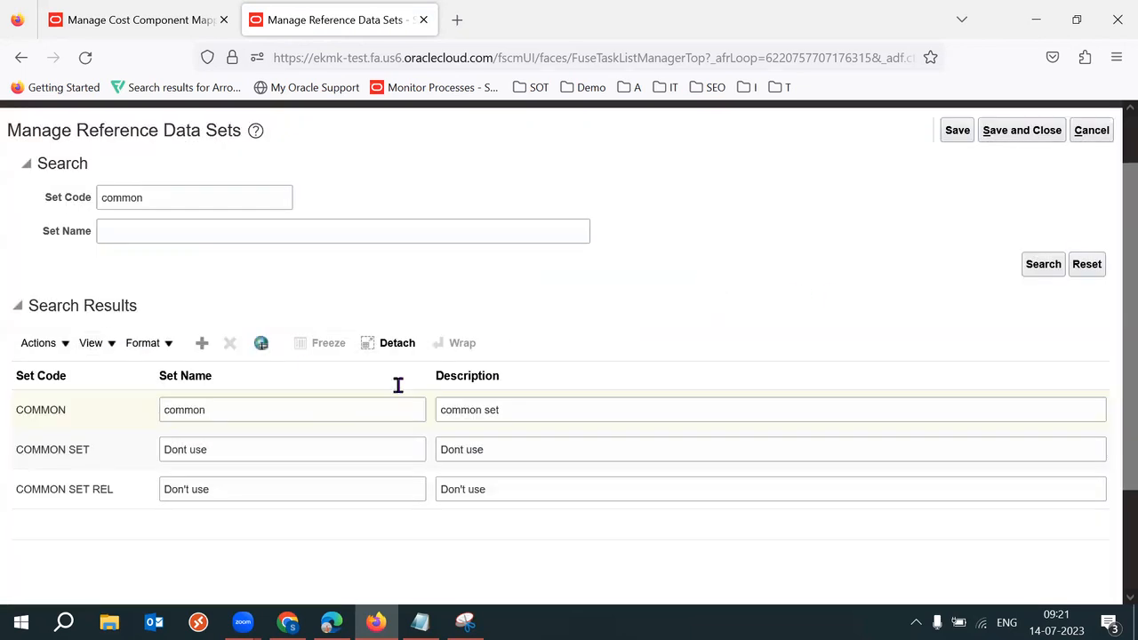
left_click(261, 449)
key("ctrl+a")
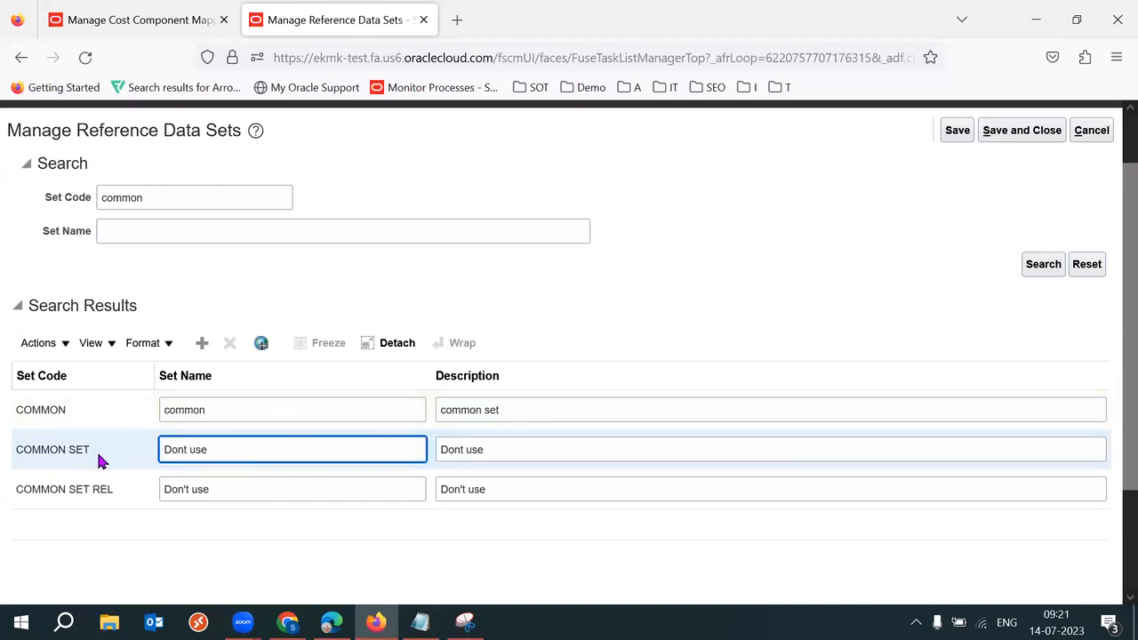
left_click(91, 344)
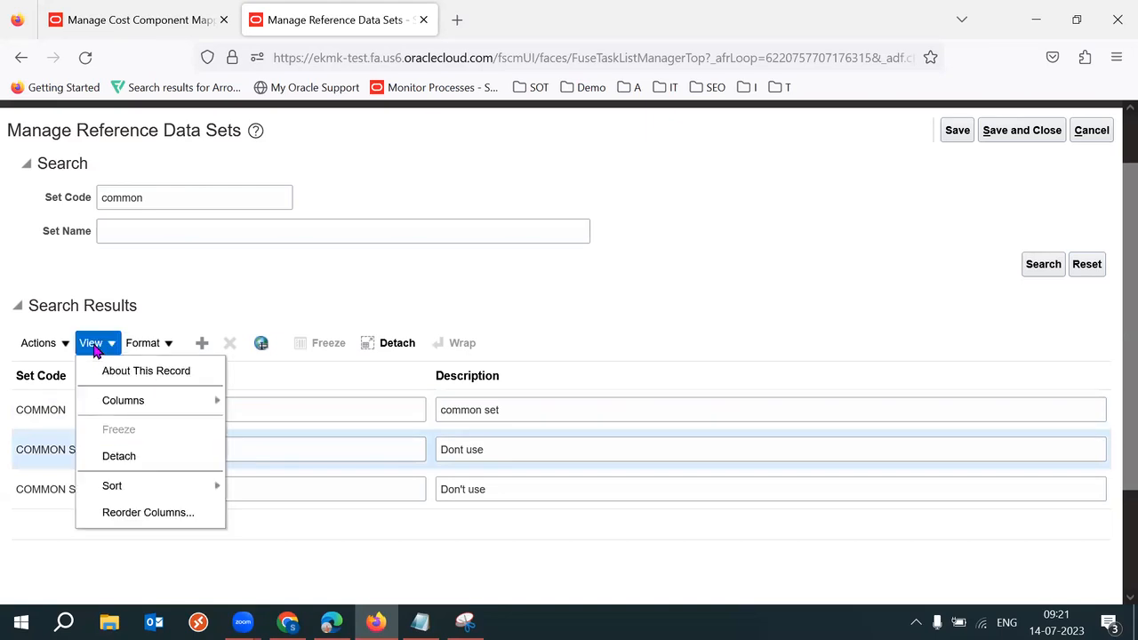
left_click(146, 371)
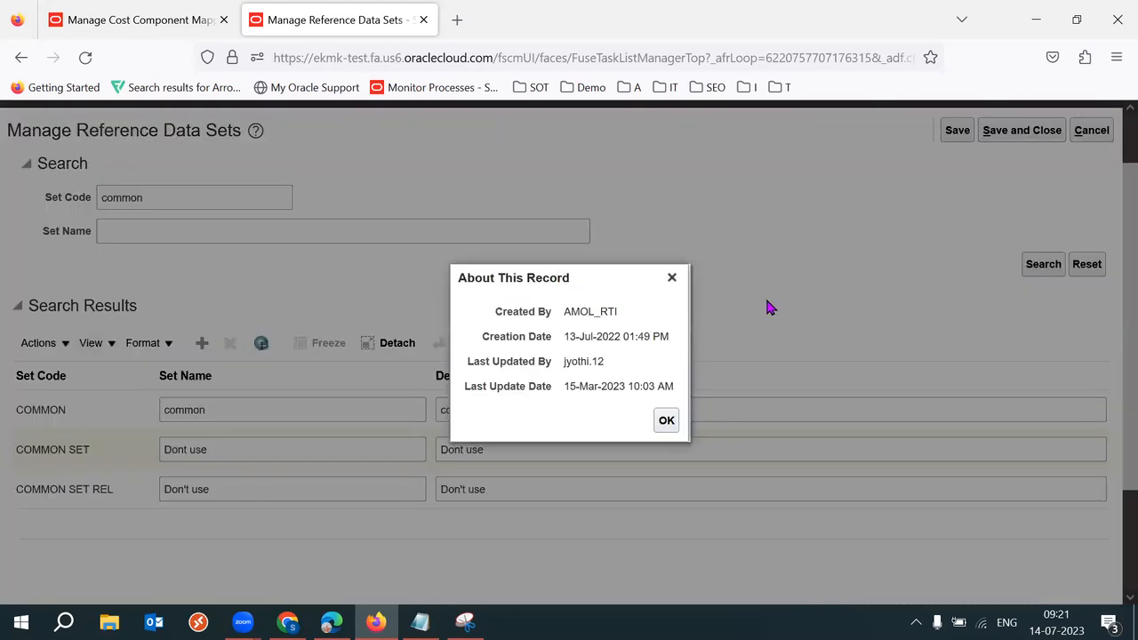
left_click(671, 278)
Step: Retype the COMMON set's name from lowercase common to Common
double_click(97, 414)
left_click(241, 415)
double_click(241, 415)
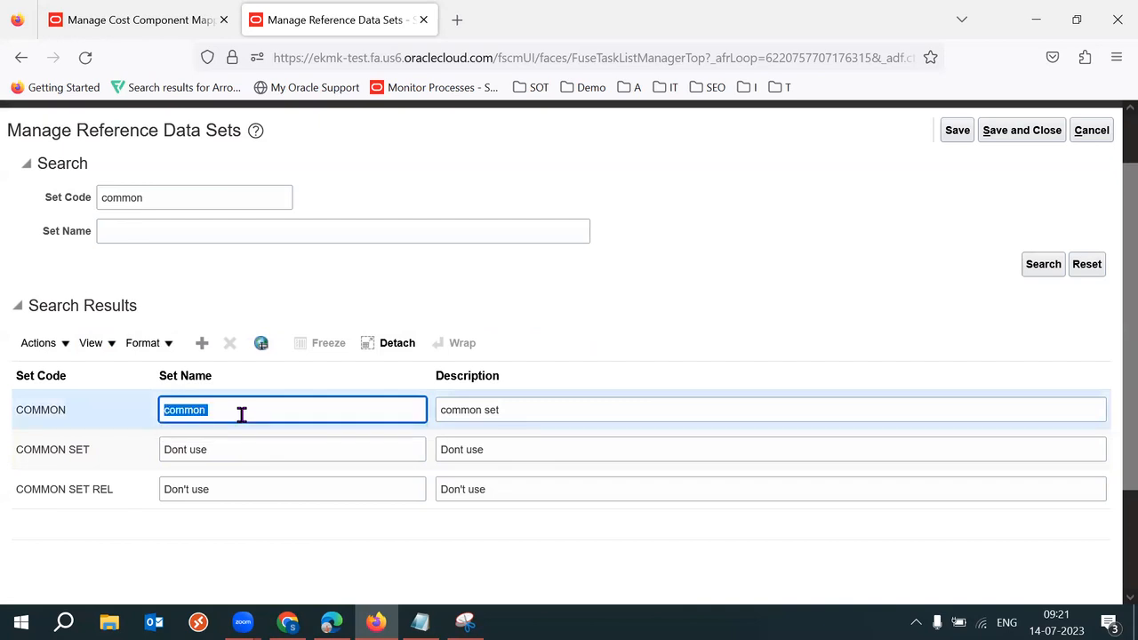
left_click(257, 409)
key("BackSpace")
key("BackSpace")
key("BackSpace")
key("BackSpace")
key("BackSpace")
key("BackSpace")
type("Common")
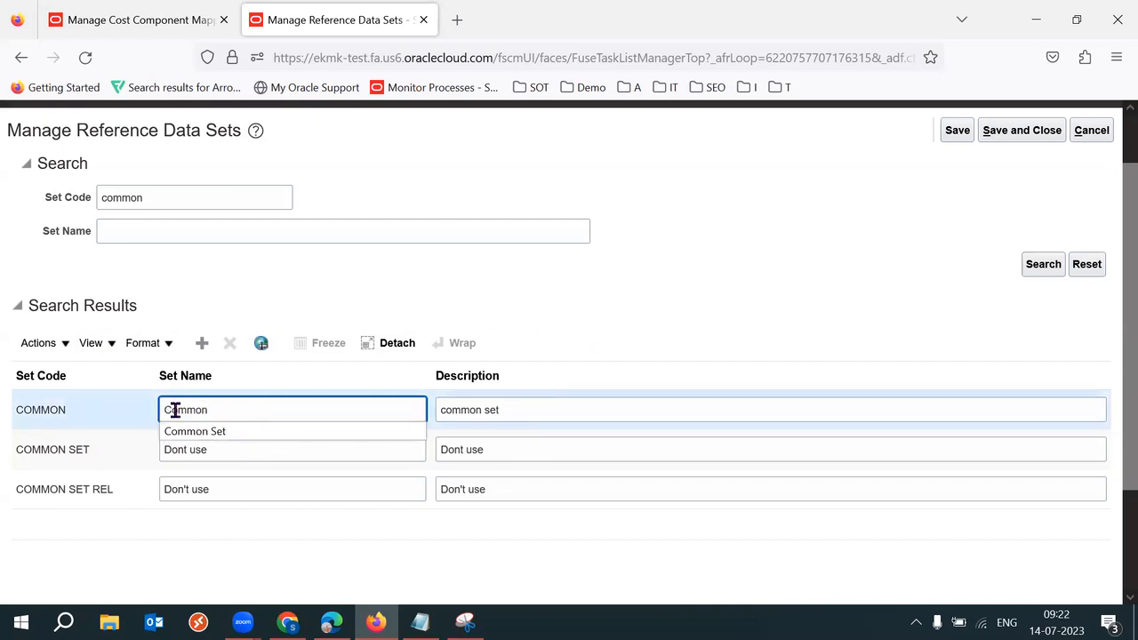
left_click_drag(169, 410, 299, 412)
type("o")
left_click(520, 313)
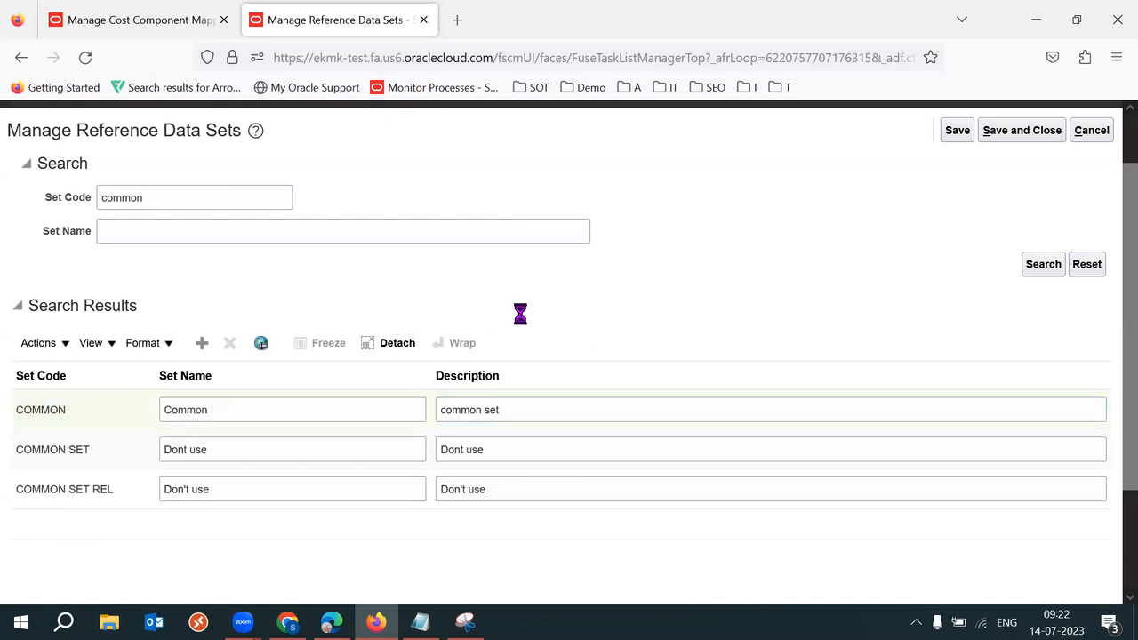
left_click(249, 414)
key("ctrl+c")
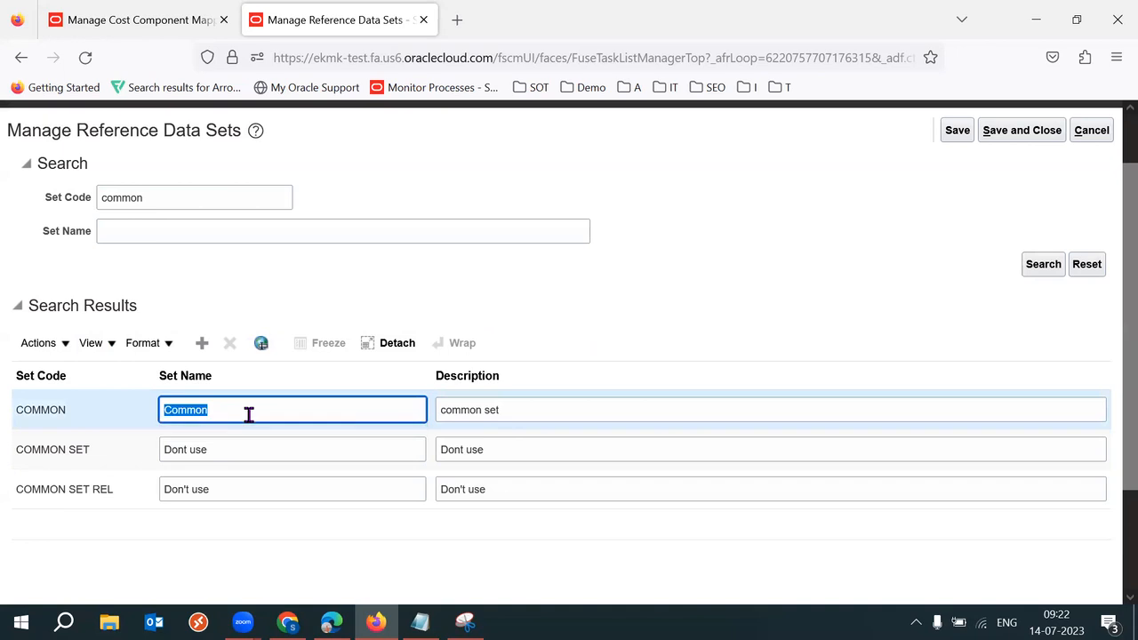
Step: Change the COMMON set's description to Common Predefined and save and close
left_click(529, 406)
key("ctrl+shift+Left")
key("ctrl+shift+Left")
key("ctrl+v")
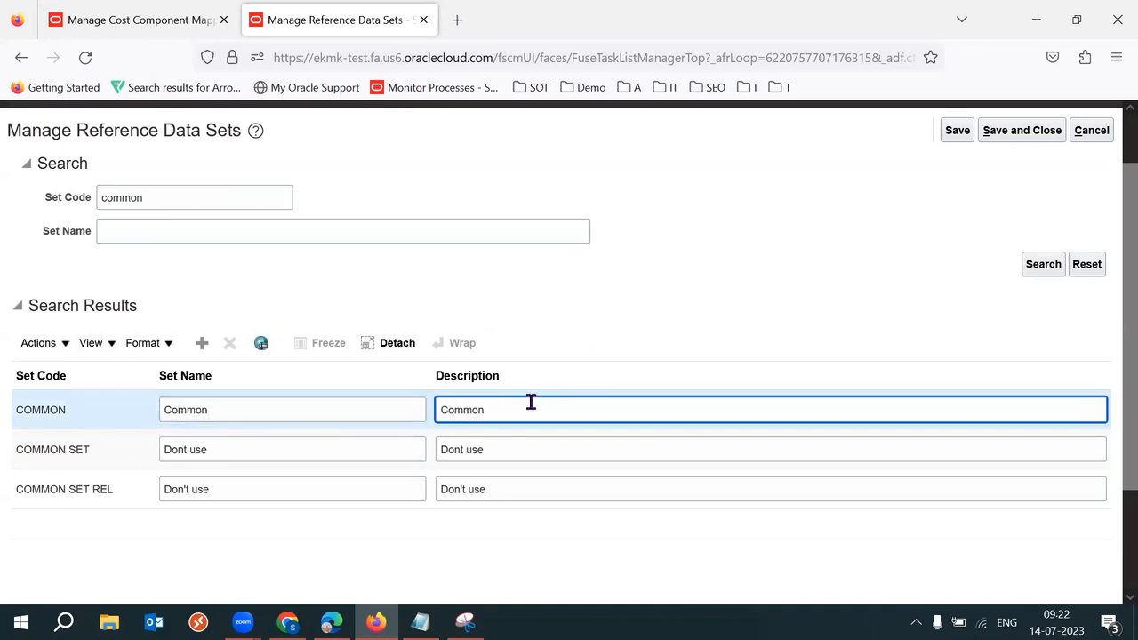
type("Pref")
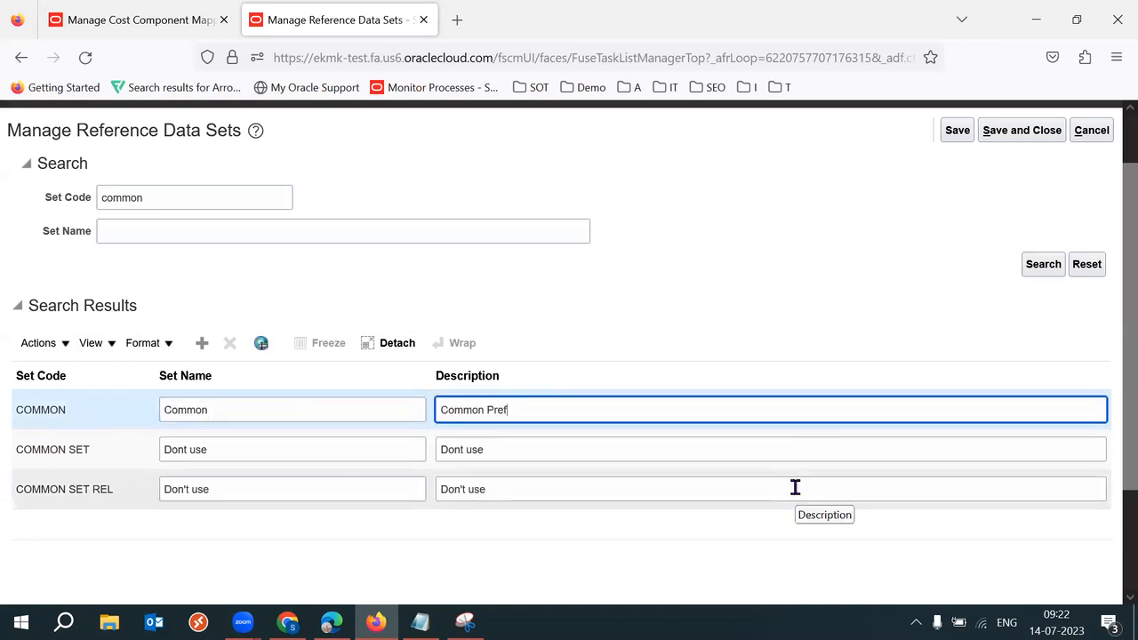
key("BackSpace")
type("defined")
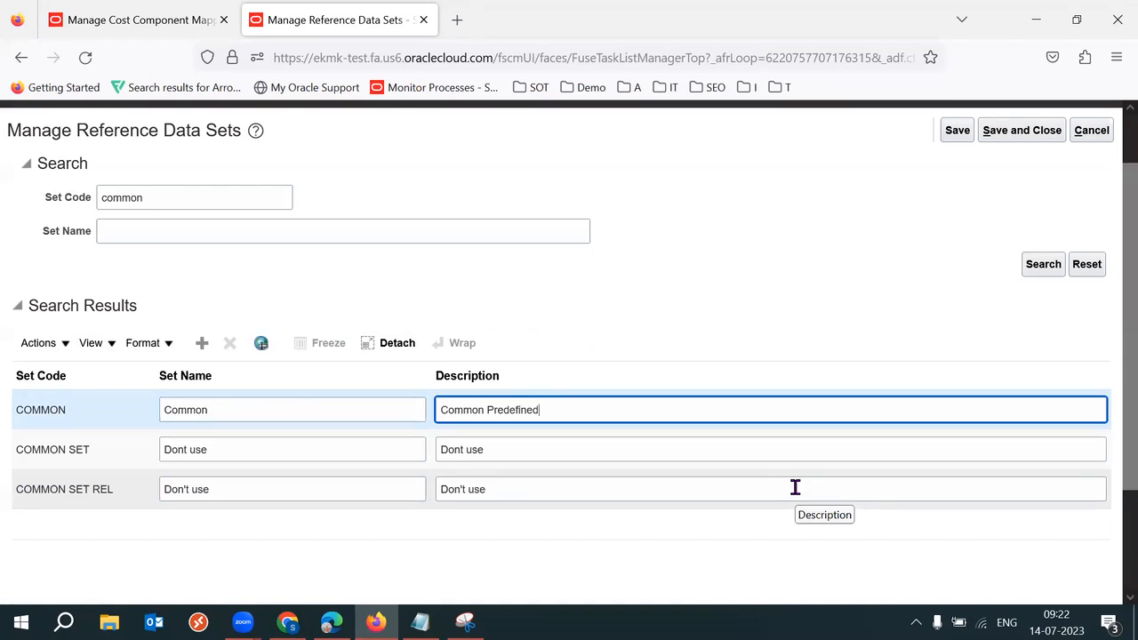
left_click(782, 300)
left_click(601, 401)
key("ctrl+a")
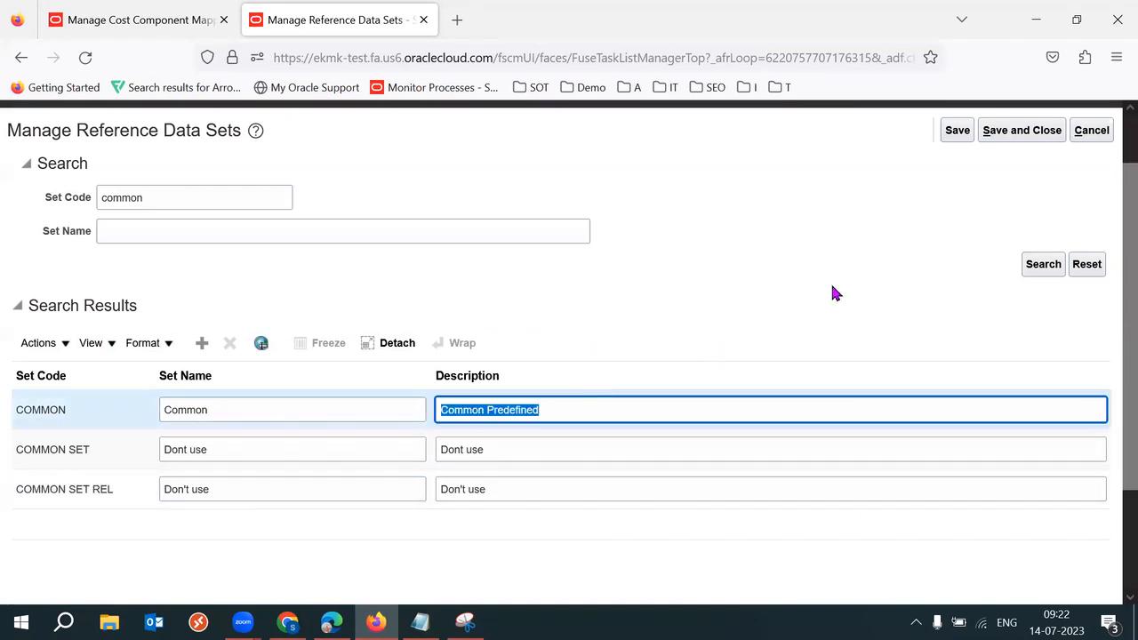
left_click(834, 293)
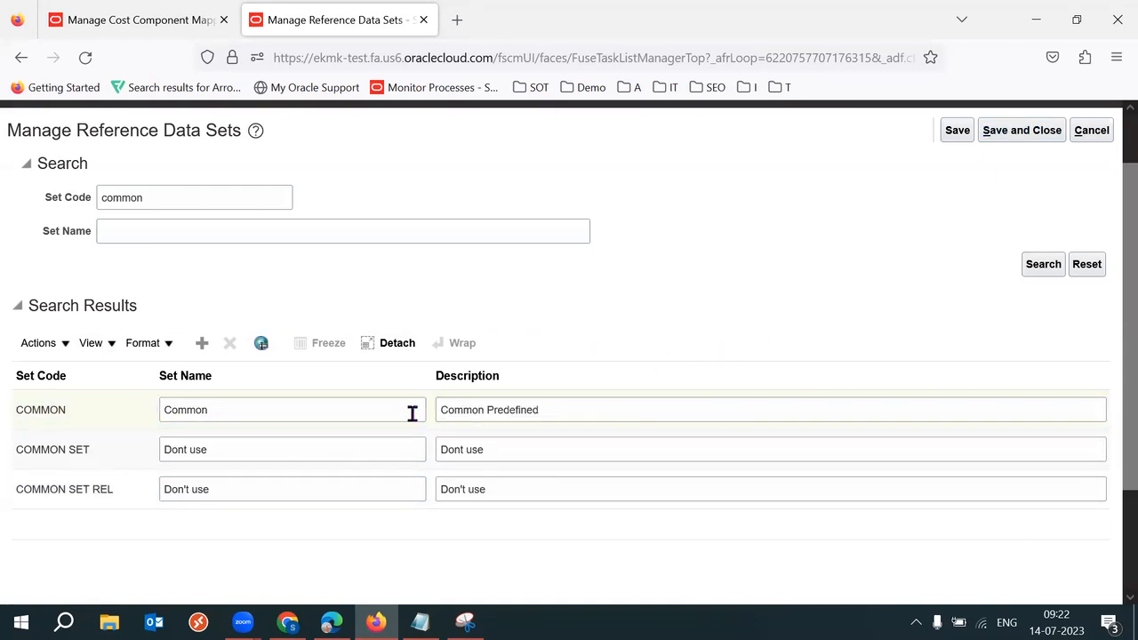
left_click(370, 411)
key("ctrl+a")
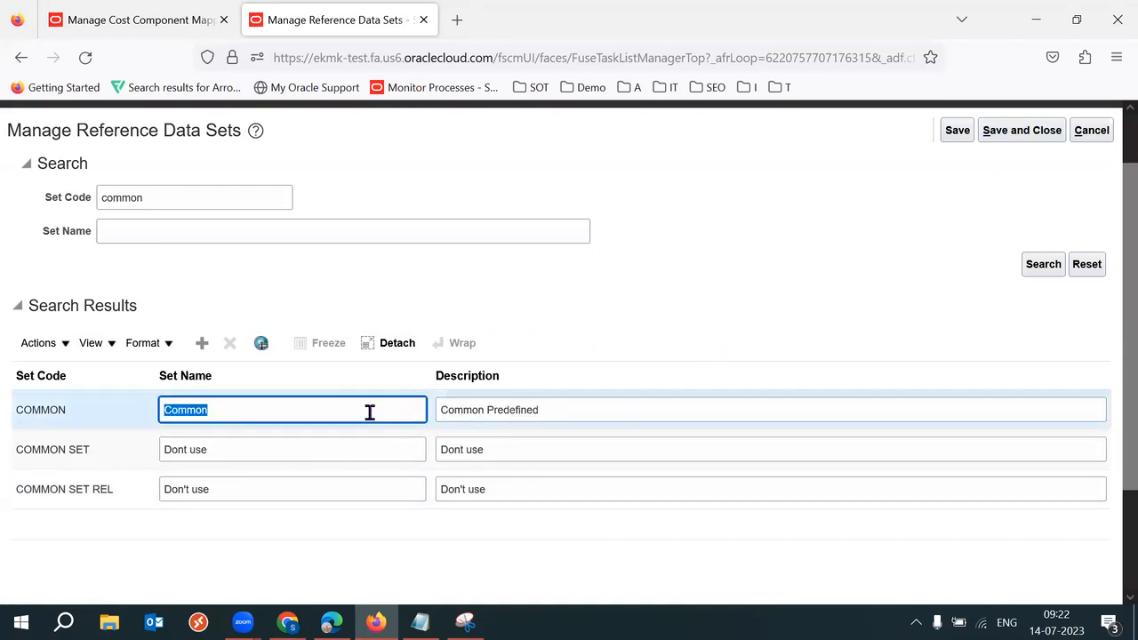
left_click(1010, 139)
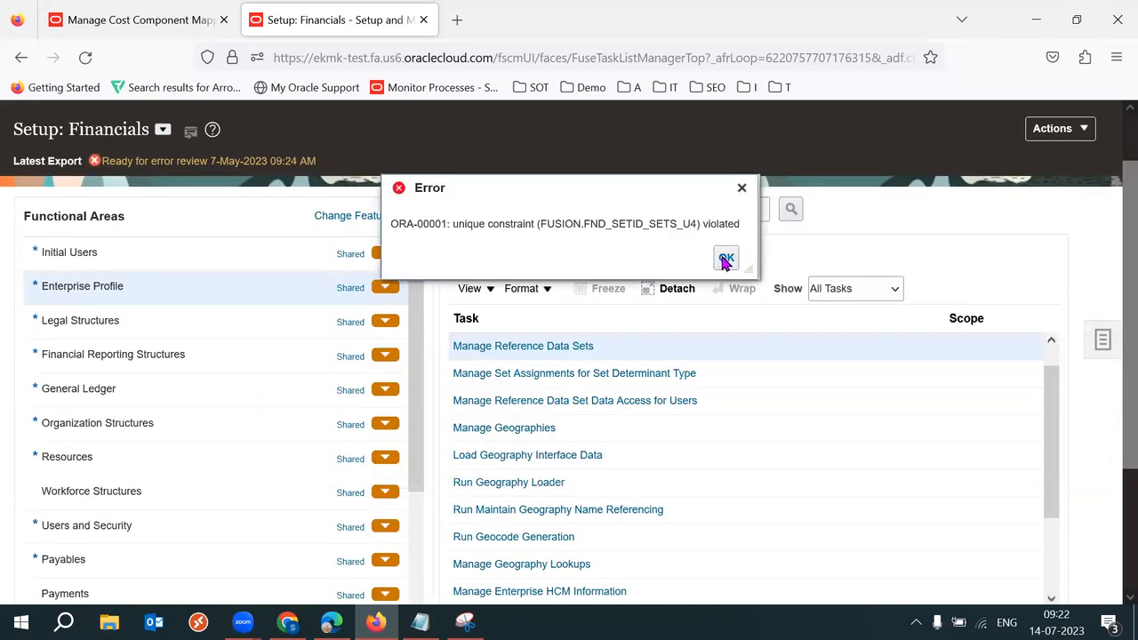
Step: Dismiss the unique-constraint error and reopen the Common reference data set
left_click(725, 258)
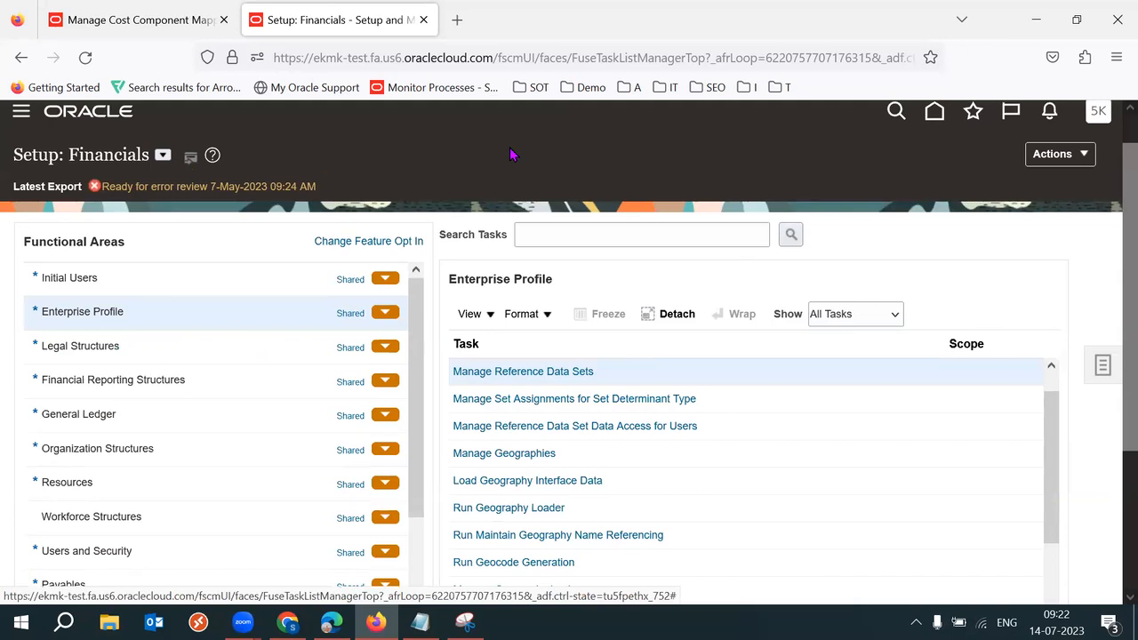
left_click(531, 375)
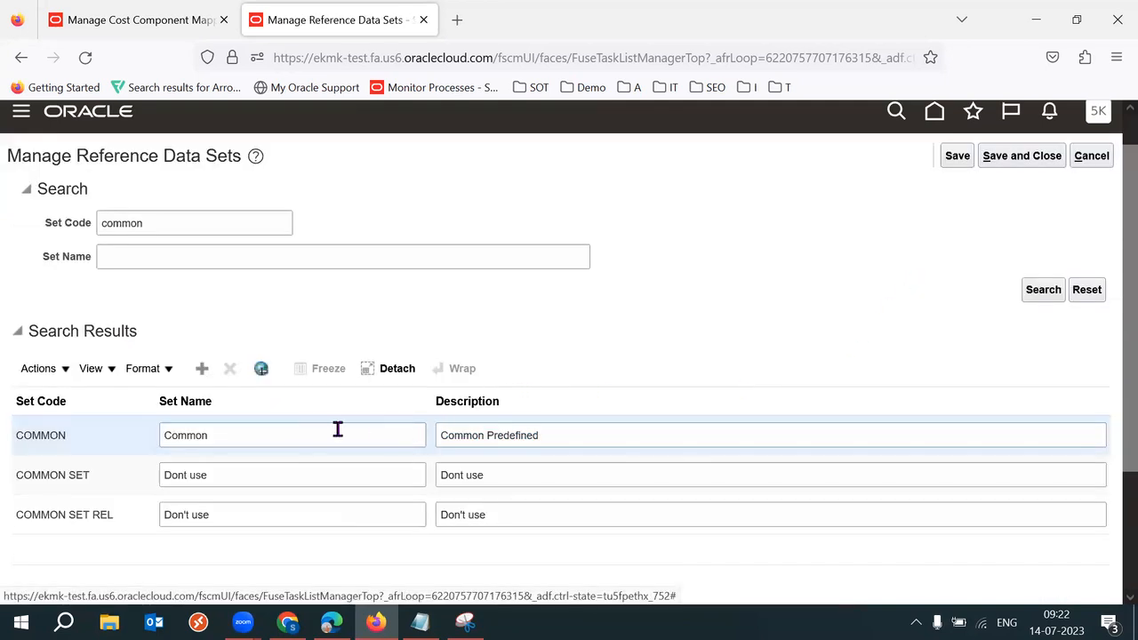
double_click(338, 430)
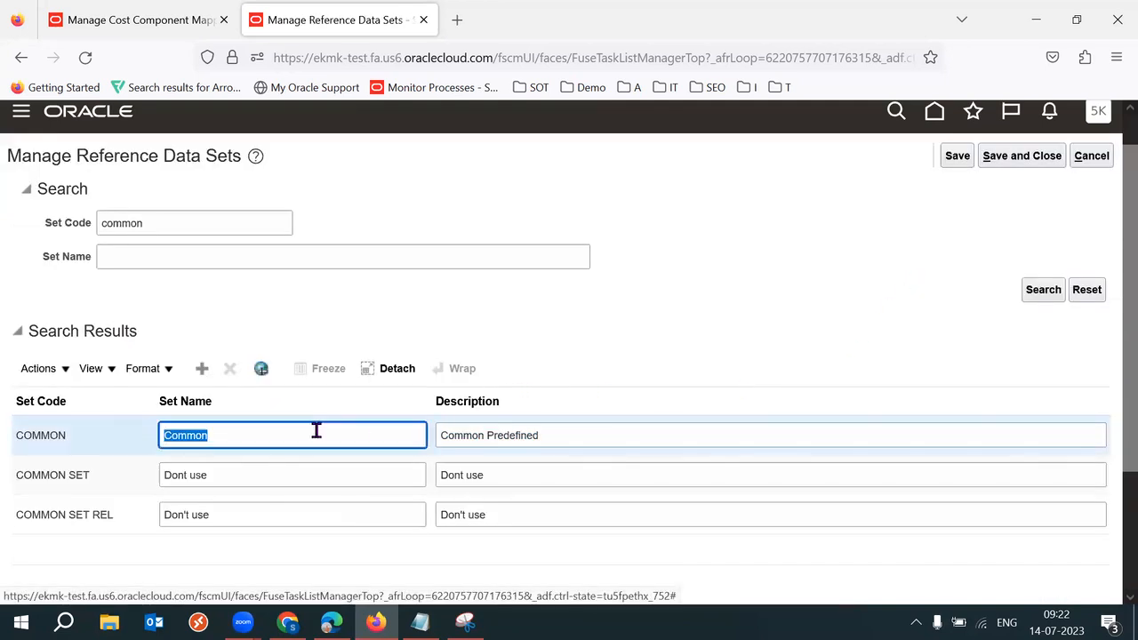
Step: Return to Manage Cost Component Mappings and cancel the cost component code search
left_click(132, 36)
left_click_drag(660, 600, 1047, 600)
left_click(1103, 540)
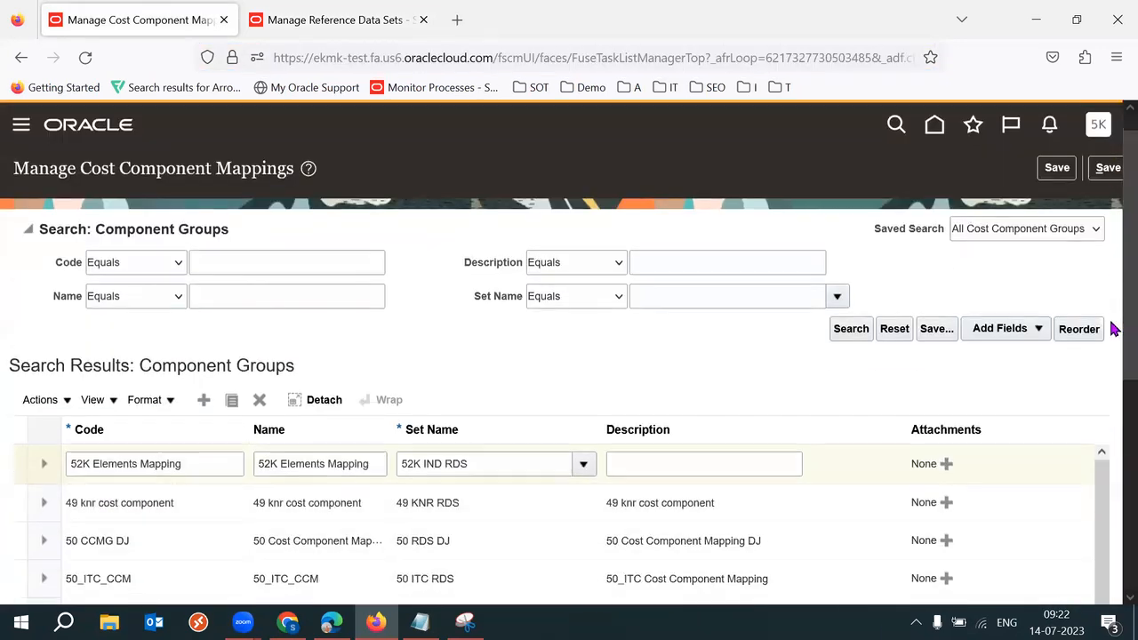
scroll(1114, 355, "down", 5)
Step: Replace the existing mapping row with a new row whose cost component source is Predefined
left_click(268, 431)
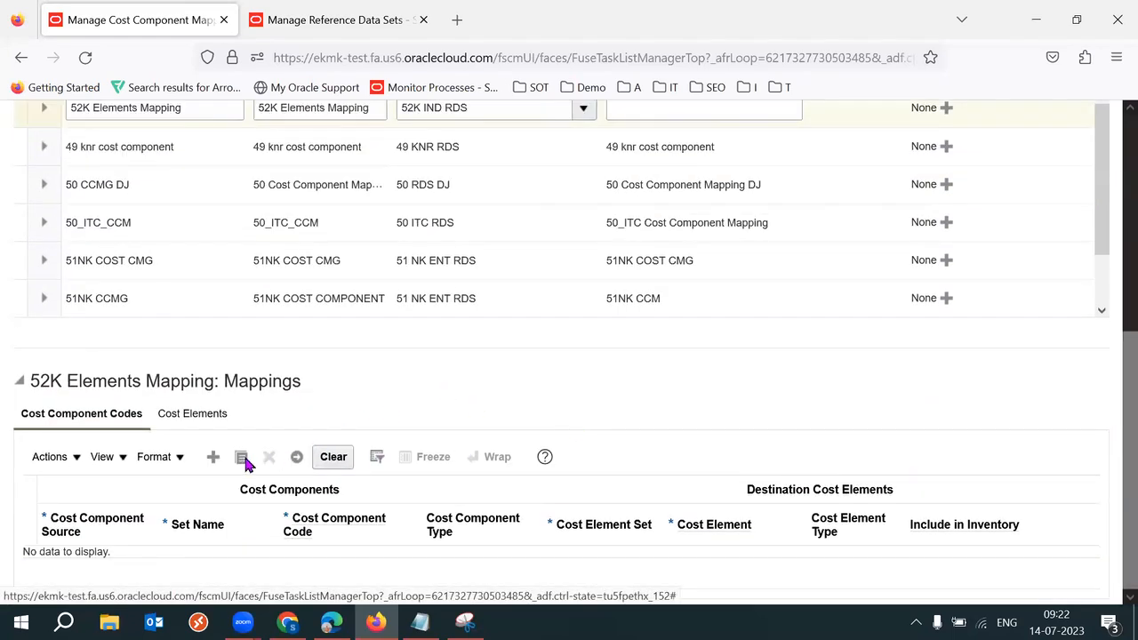
left_click(212, 457)
left_click(124, 571)
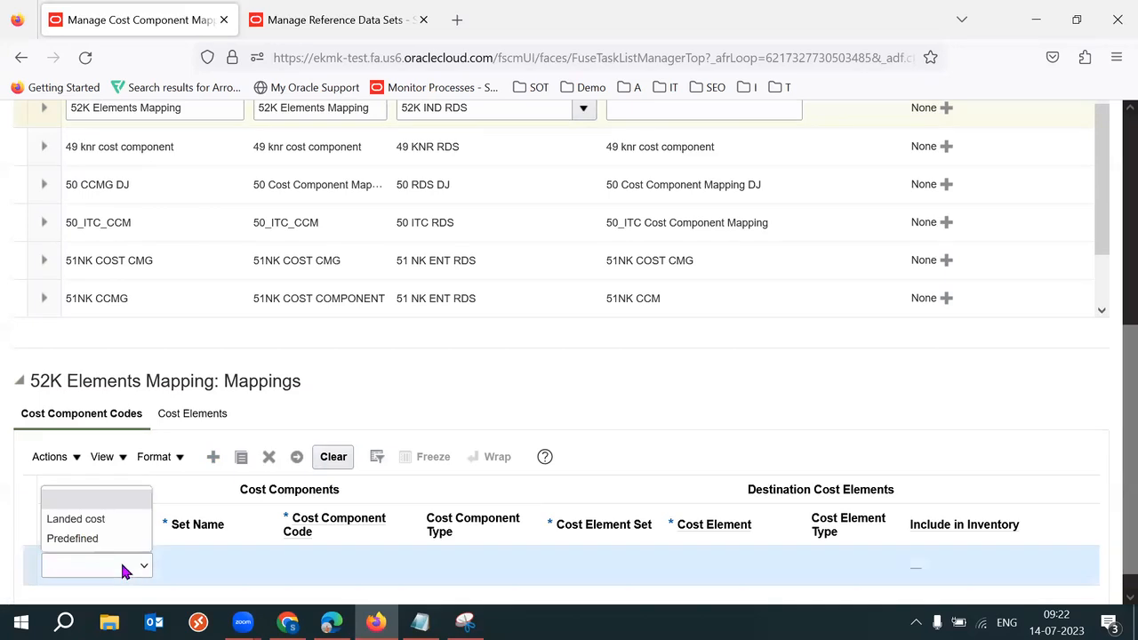
left_click(94, 539)
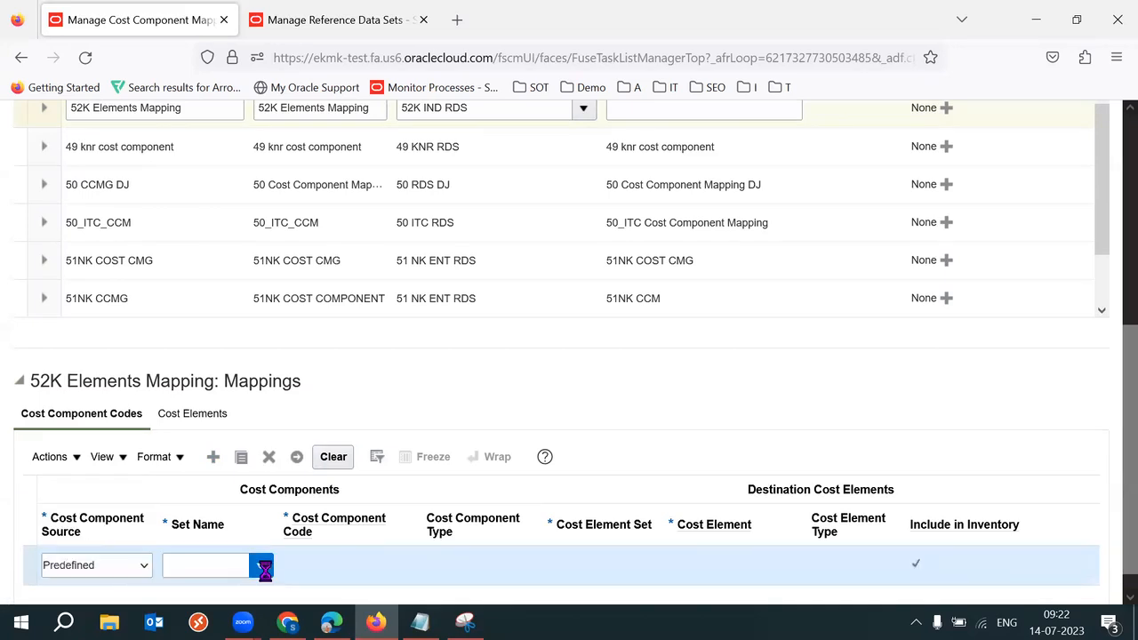
Step: Set the row's set name to common by searching for set code COMMON
left_click(261, 567)
left_click(191, 548)
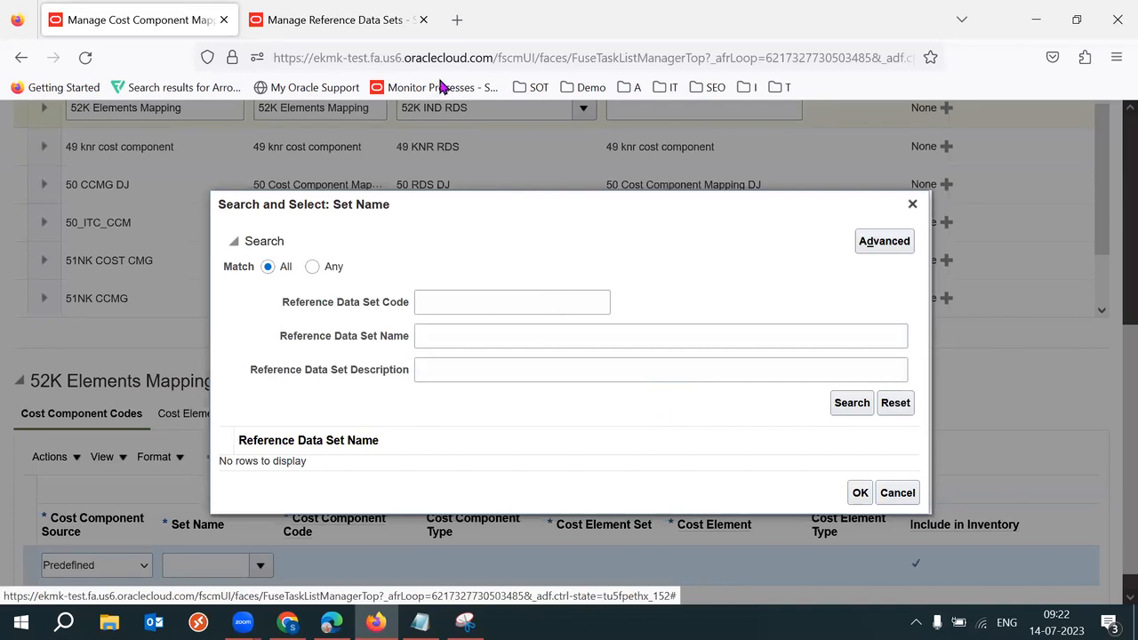
left_click(356, 27)
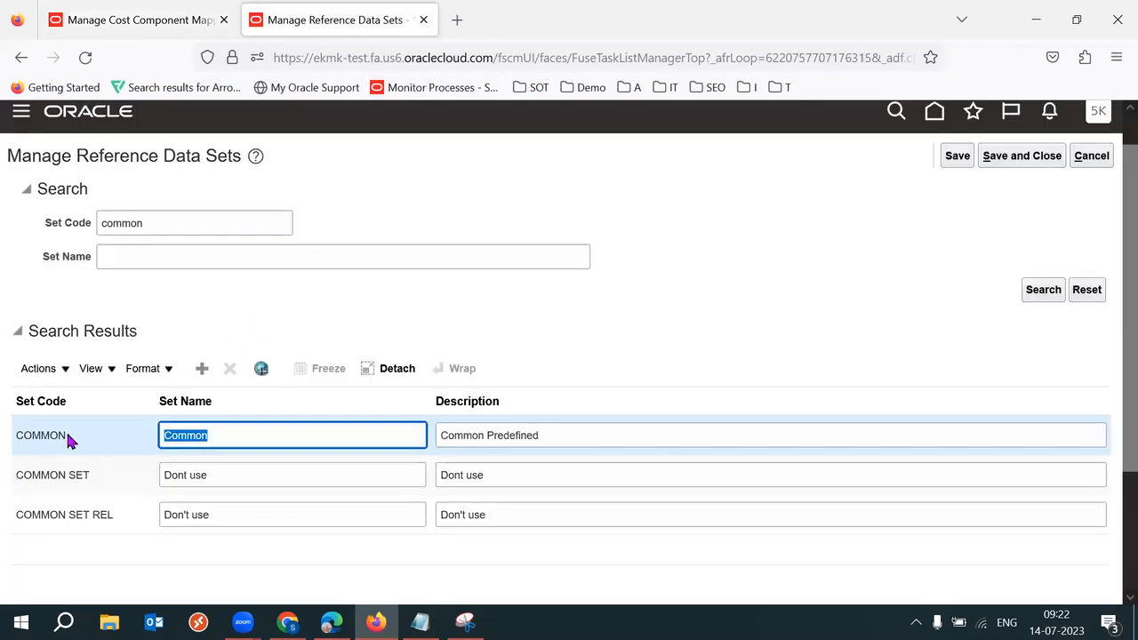
double_click(40, 437)
key("ctrl+c")
left_click(160, 19)
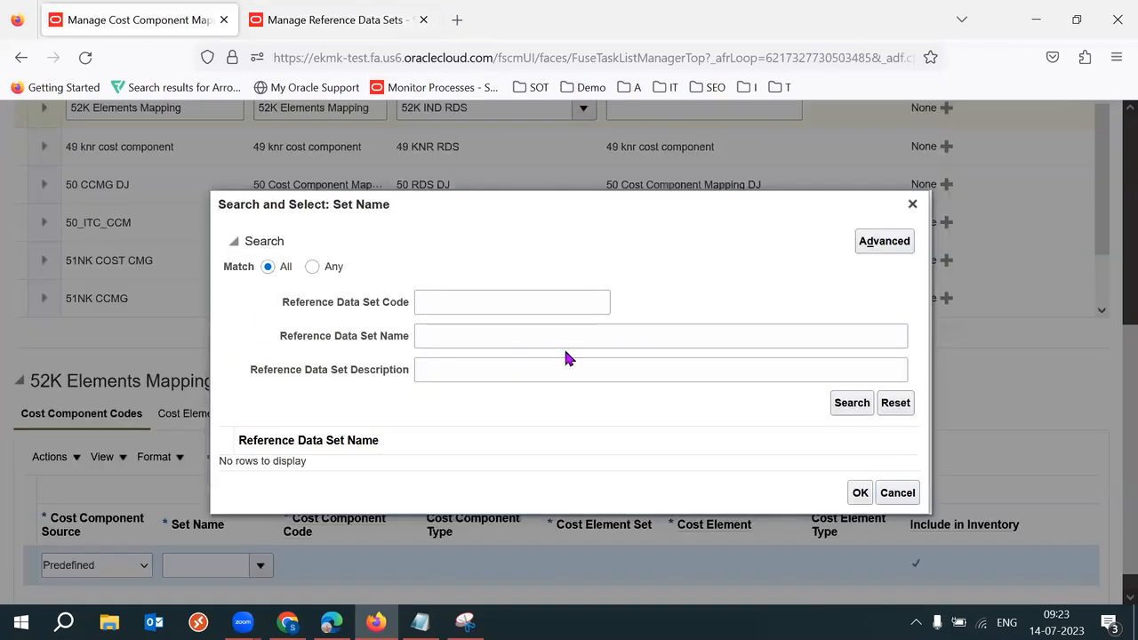
left_click(496, 305)
key("ctrl+v")
left_click(852, 405)
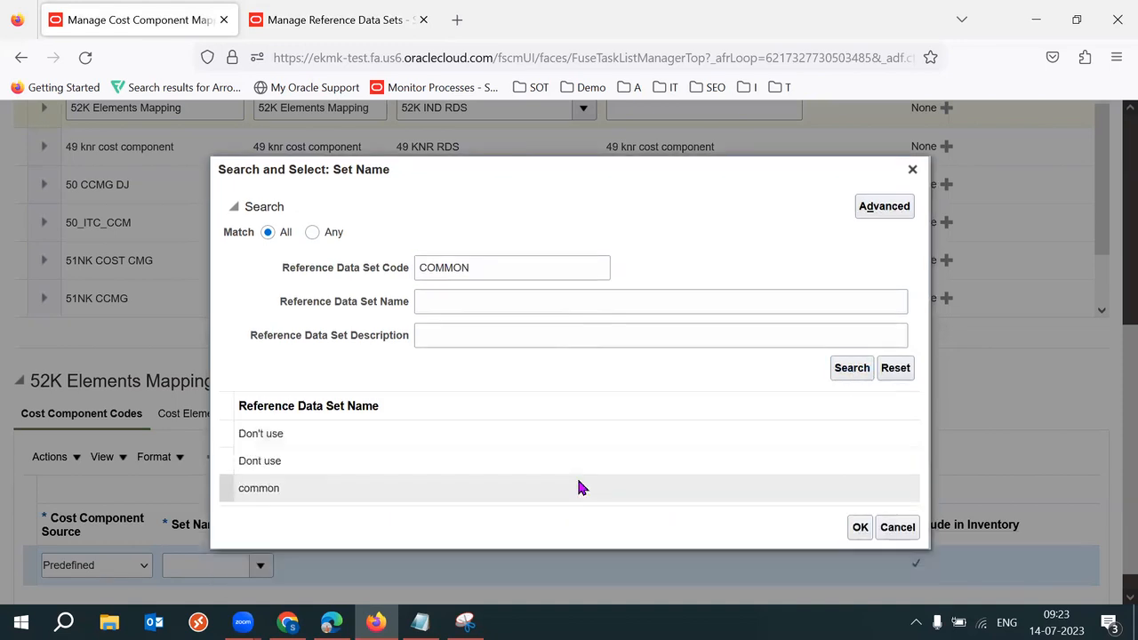
left_click(491, 495)
left_click(860, 527)
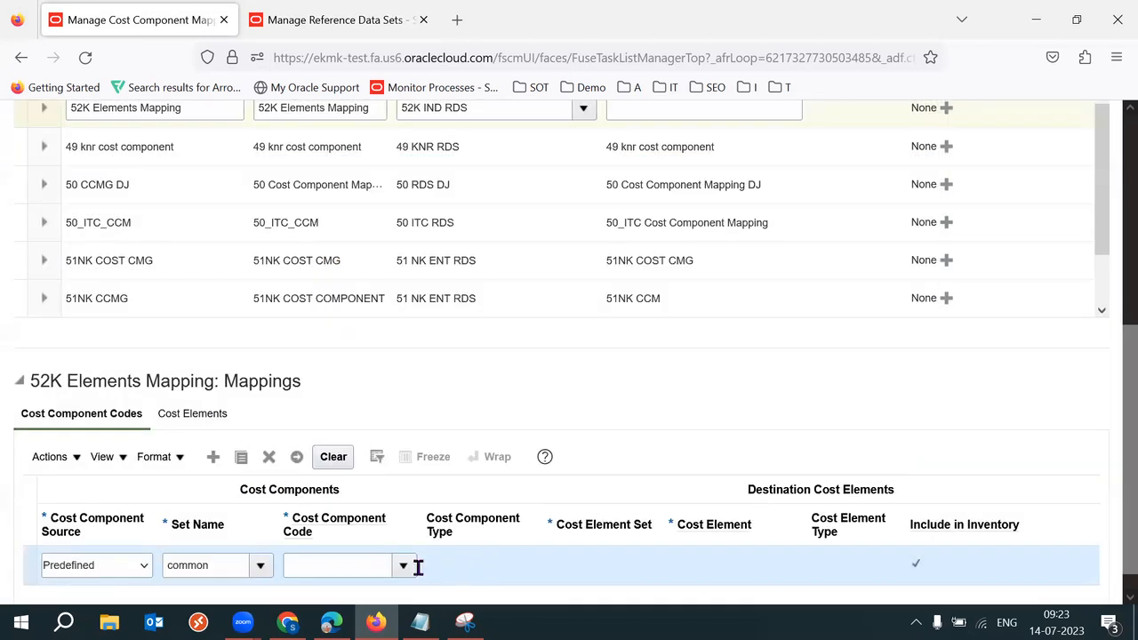
Step: Choose ITEM_PRICE from the new row's Cost Component Code list
left_click(404, 565)
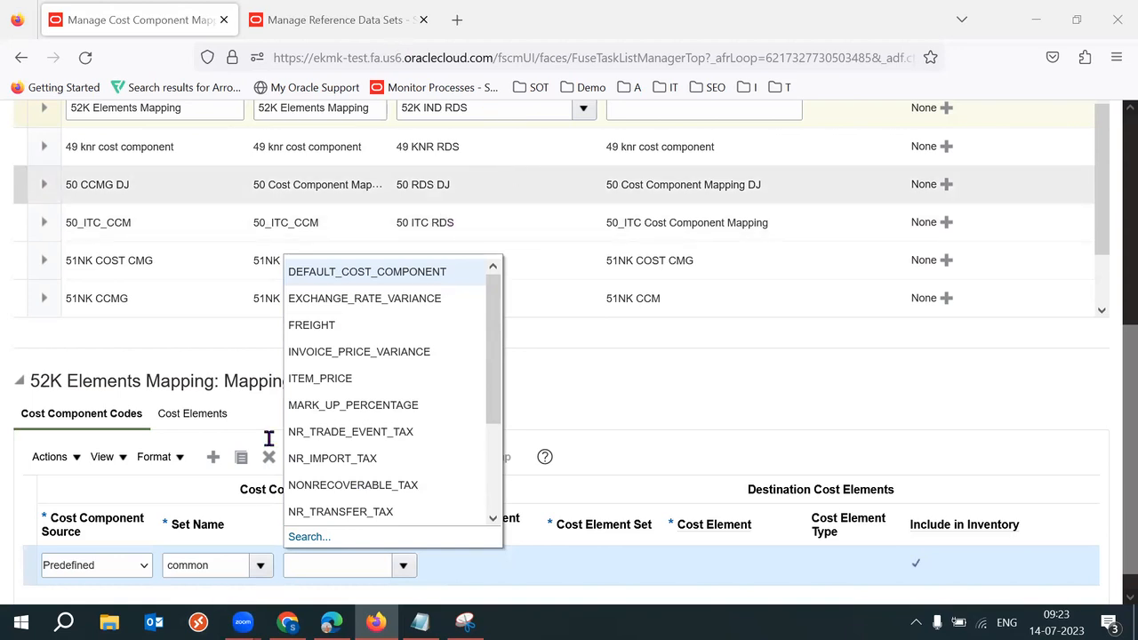
key("ctrl+Tab")
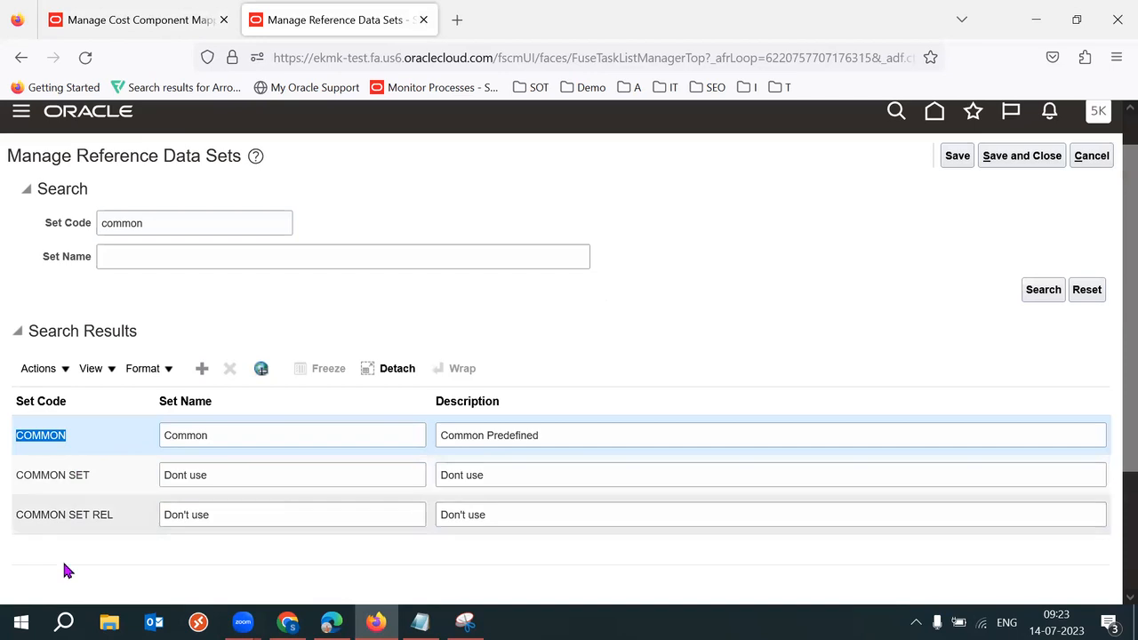
left_click(140, 18)
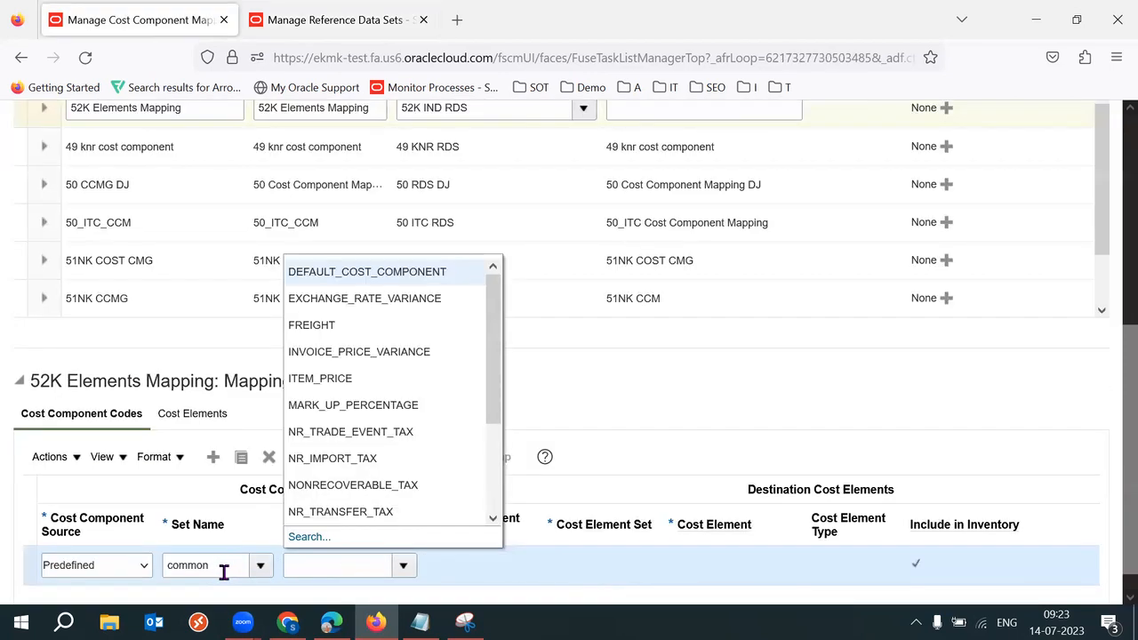
left_click_drag(495, 322, 511, 306)
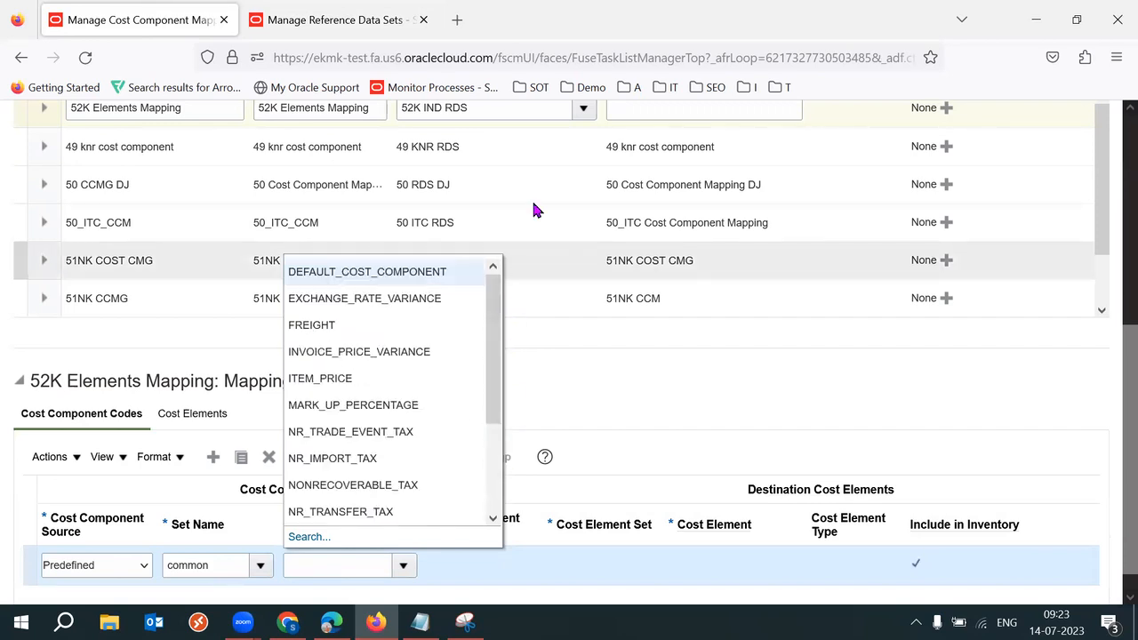
left_click(322, 377)
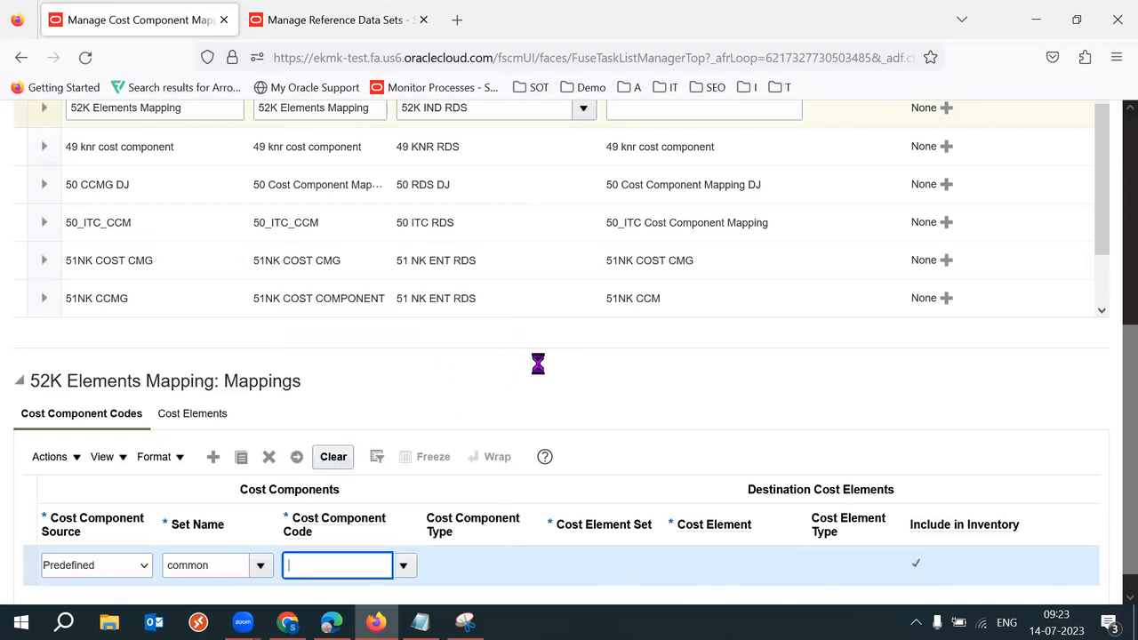
double_click(347, 569)
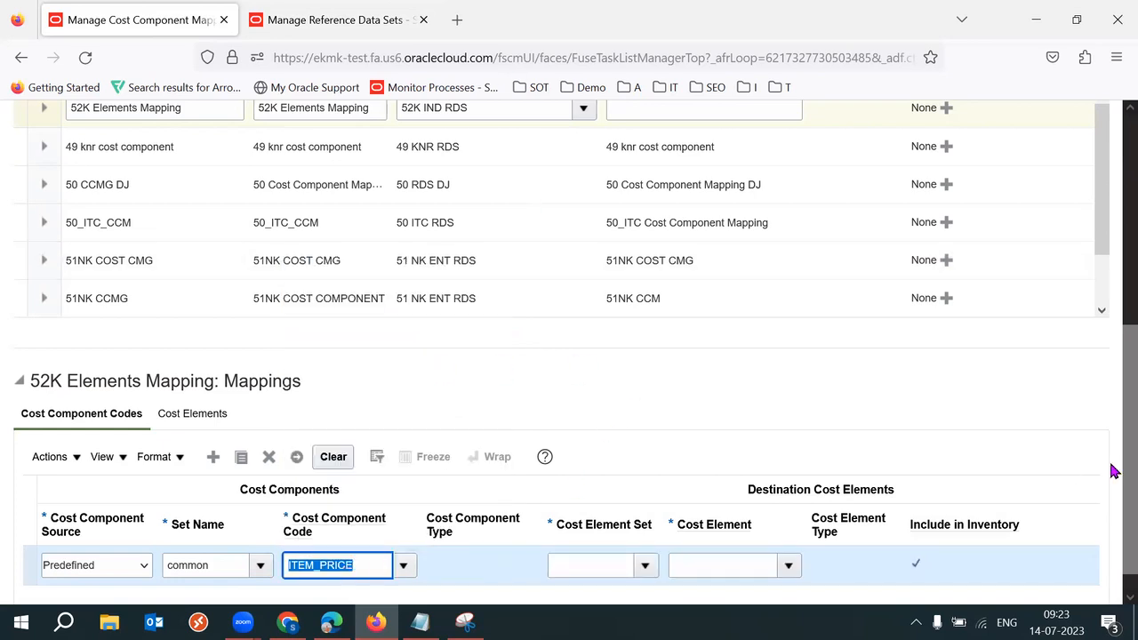
scroll(1116, 501, "down", 1)
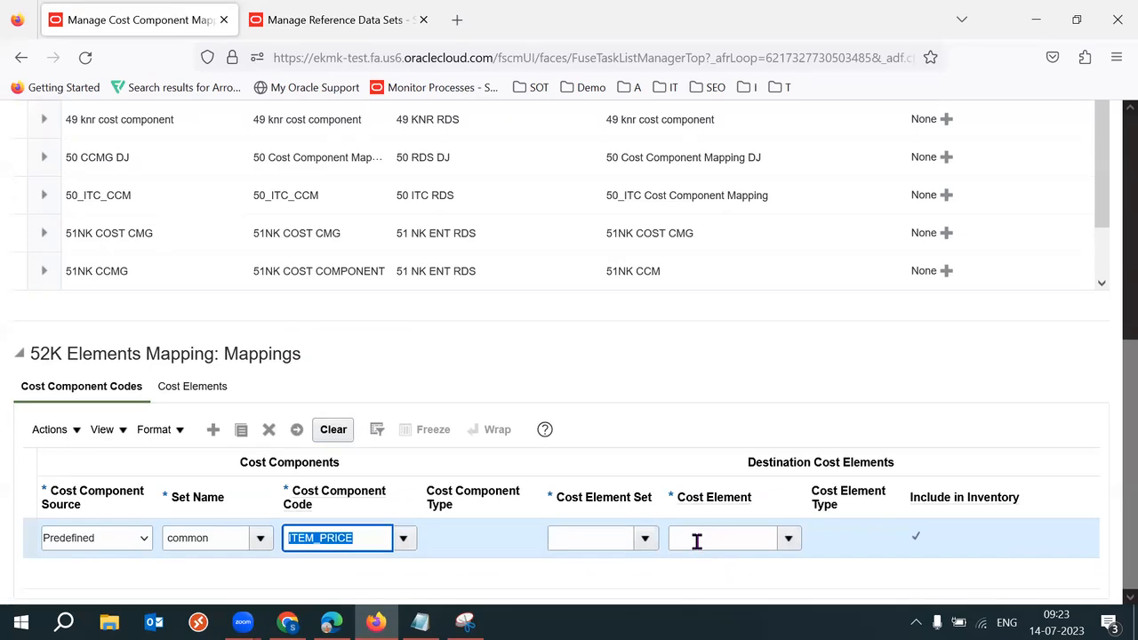
Step: Map ITEM_PRICE to cost element 52K Material Cost in set 52K IND RDS and commit the row
left_click(647, 539)
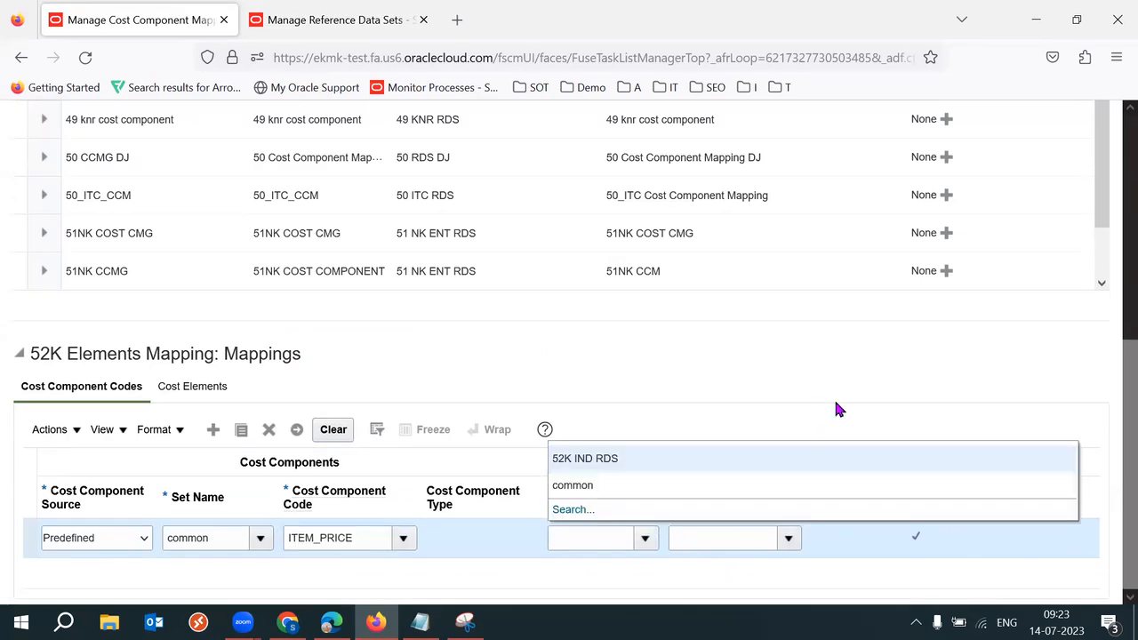
left_click(716, 463)
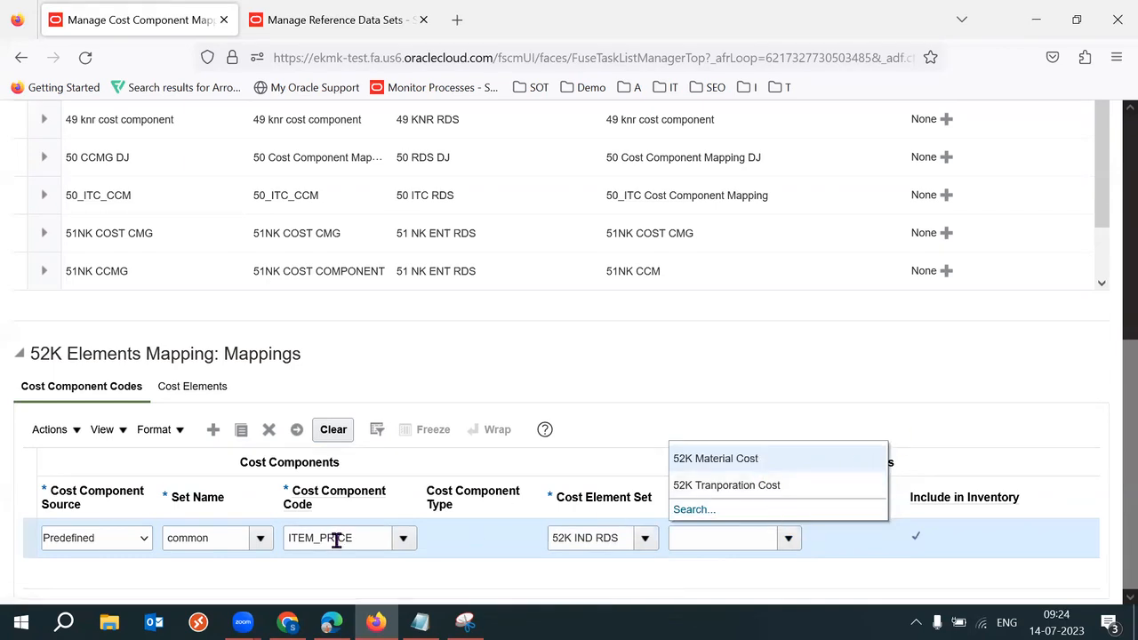
left_click(834, 488)
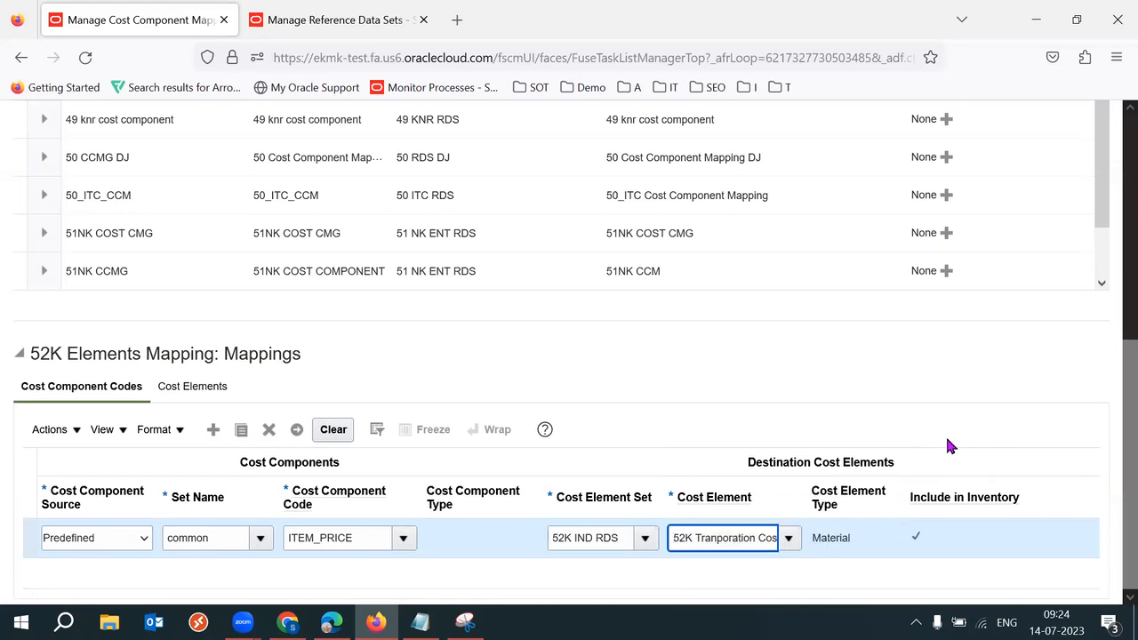
left_click(791, 539)
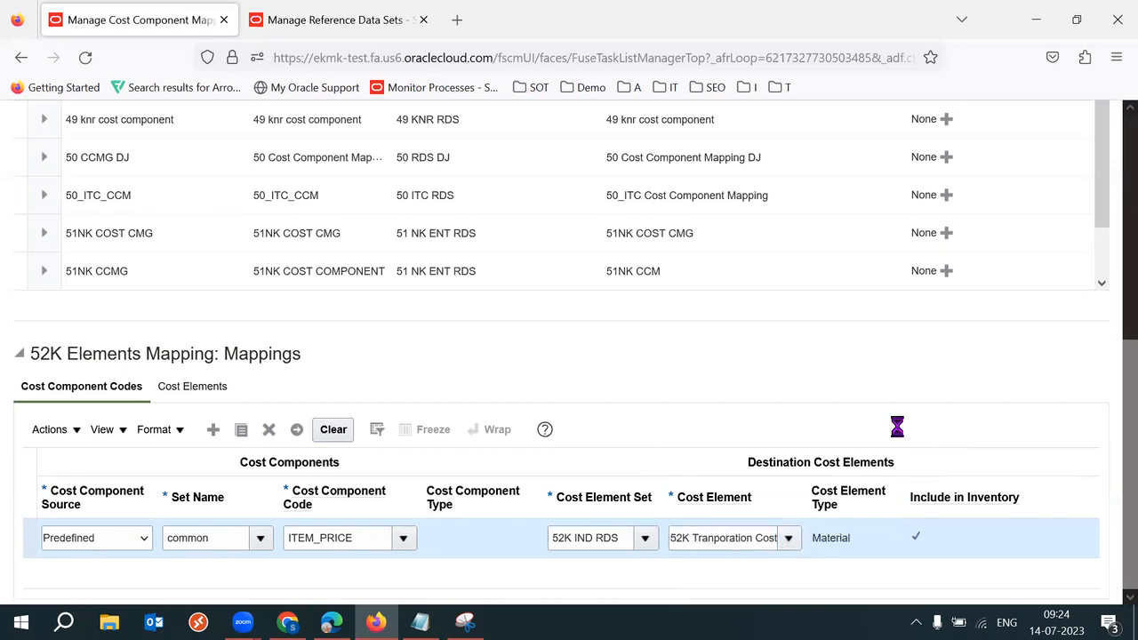
left_click(737, 458)
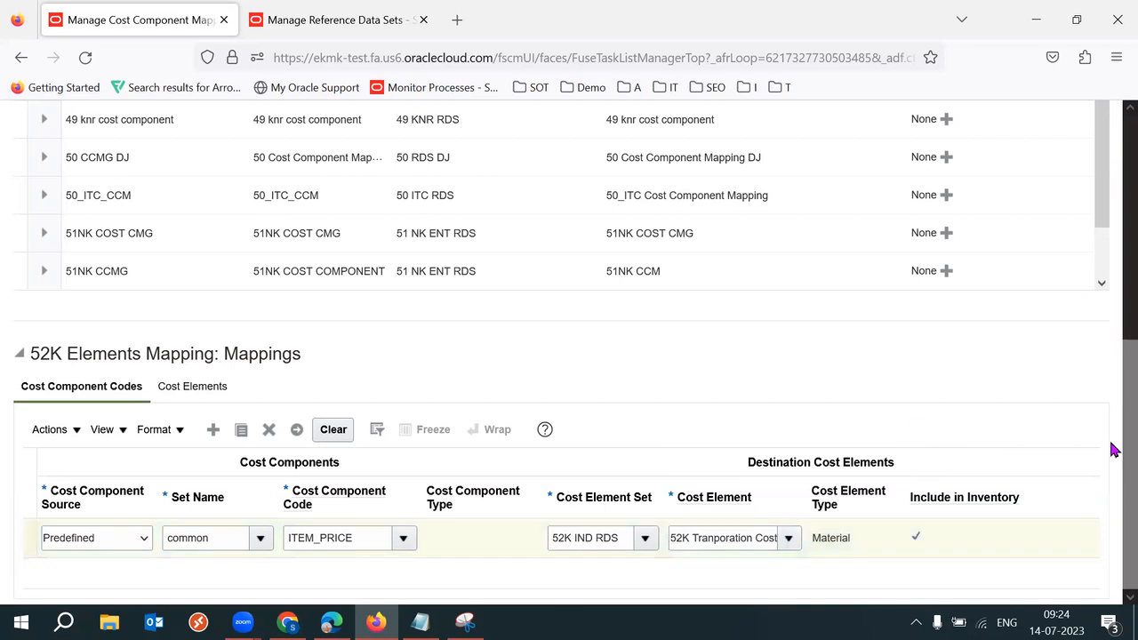
left_click(740, 540)
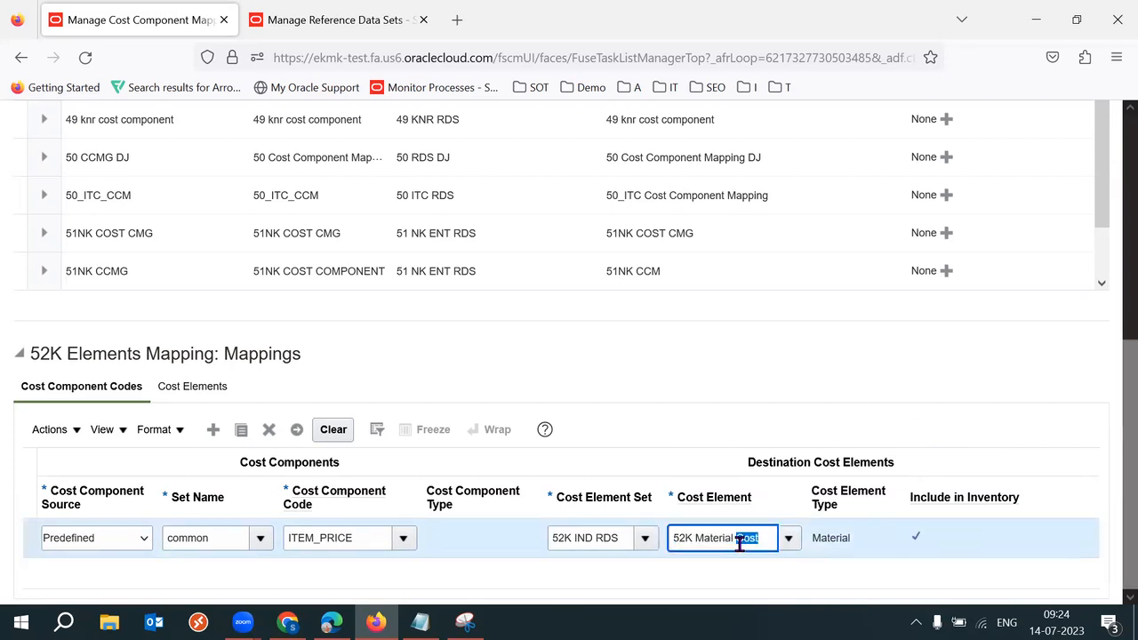
left_click(348, 539)
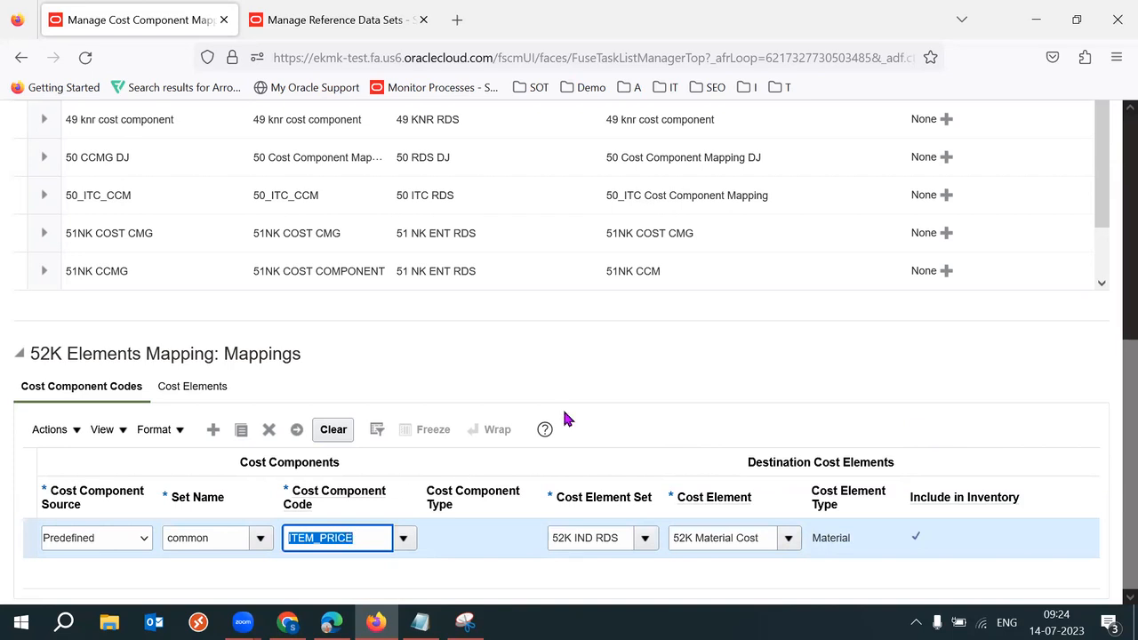
left_click(627, 382)
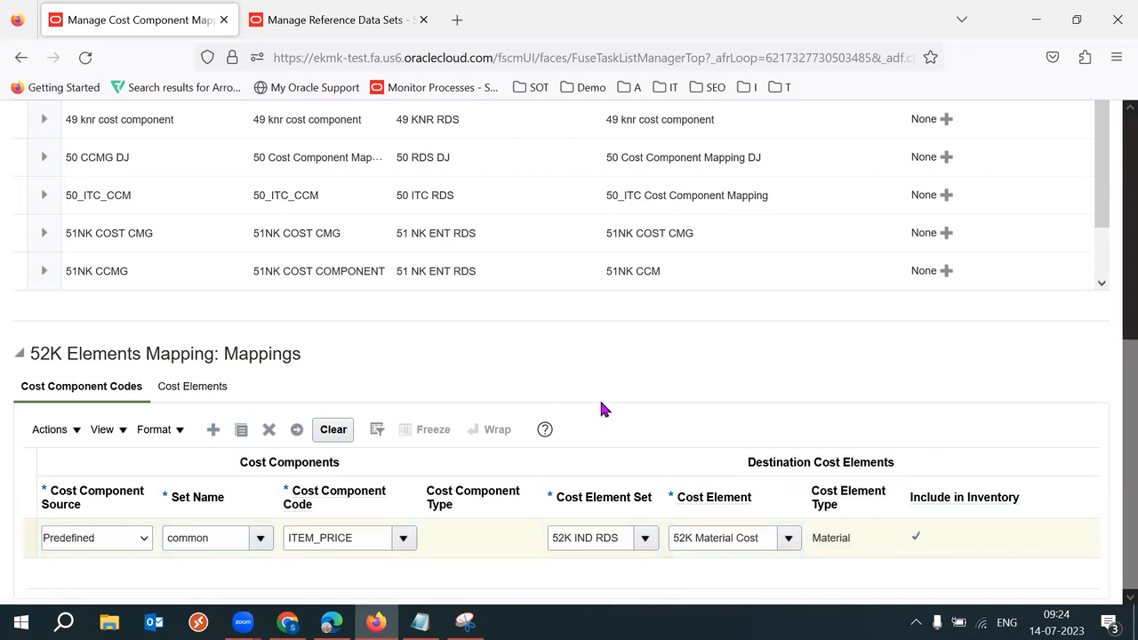
left_click_drag(1128, 486, 1108, 525)
Step: Duplicate the mapping row as a new Predefined, common line, leaving its code empty
left_click(353, 540)
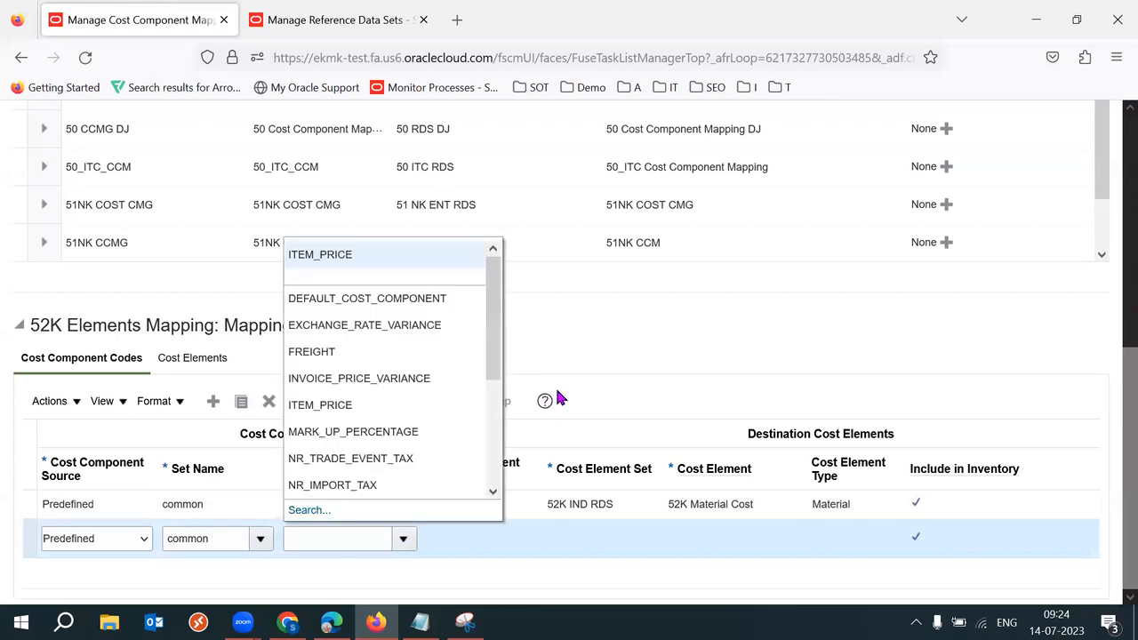
left_click(310, 511)
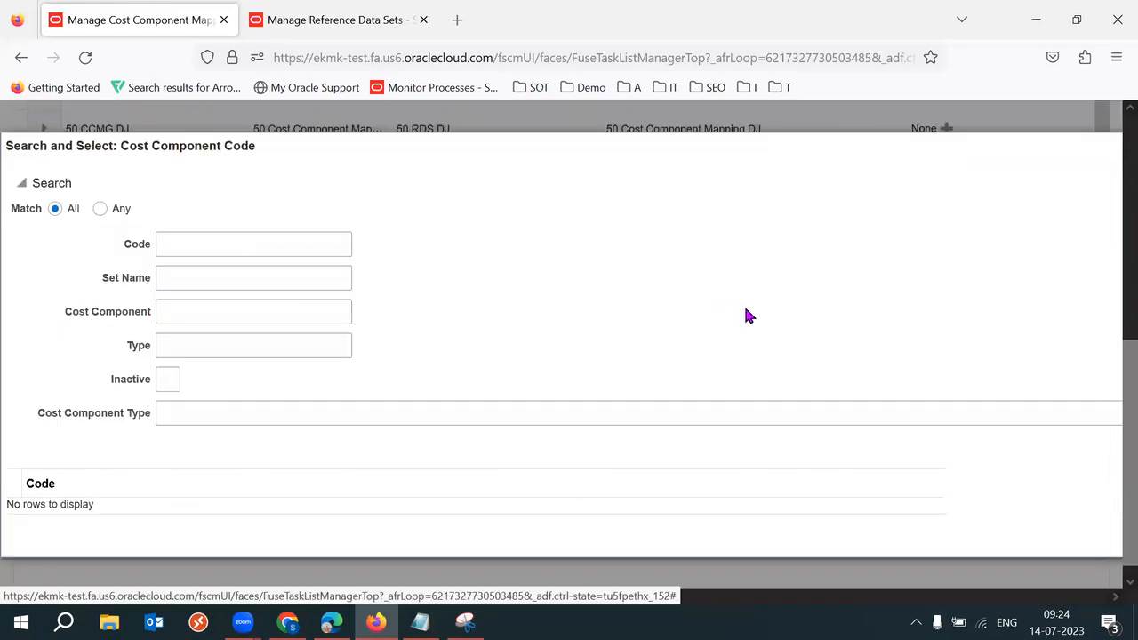
key("Escape")
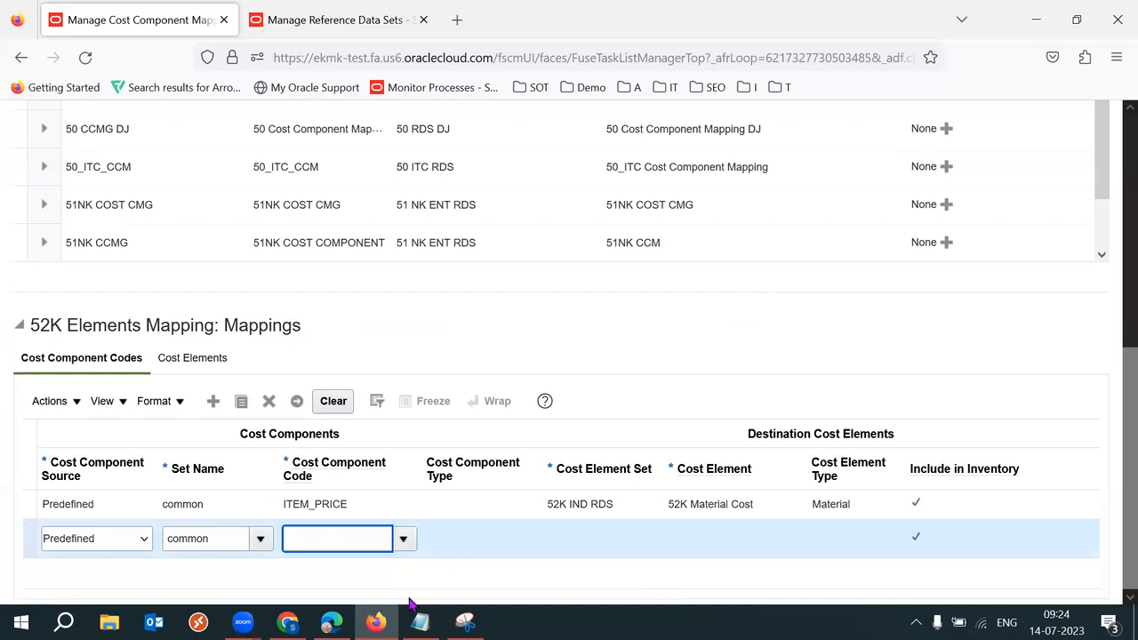
left_click(288, 623)
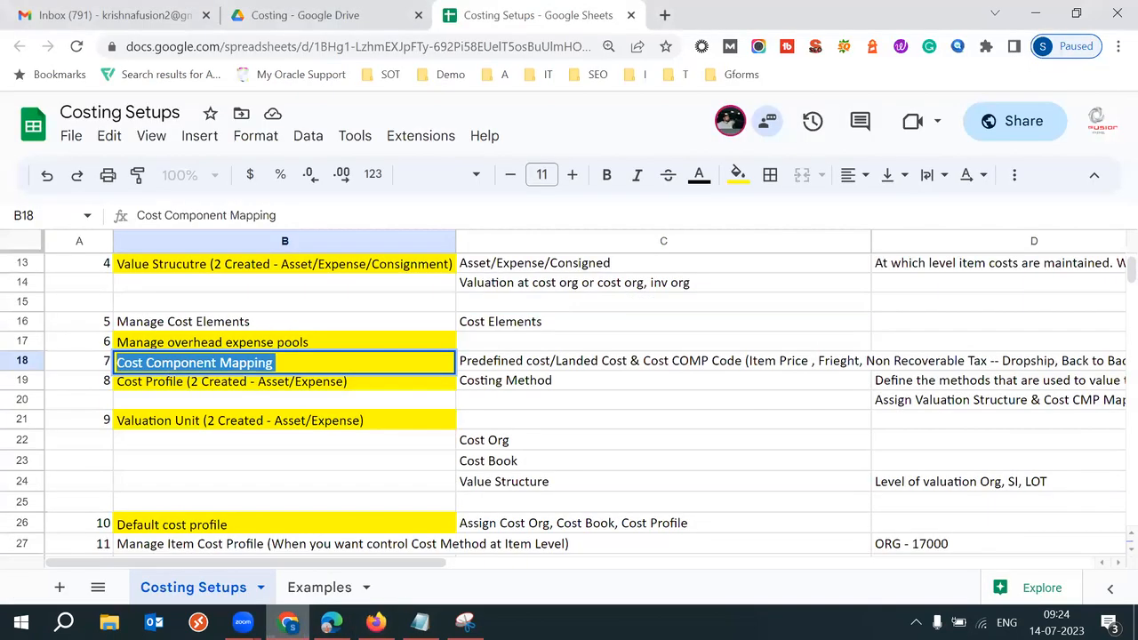
Step: Check the Item Price entry in the Costing Setups C18 note, then return to Oracle
left_click(586, 366)
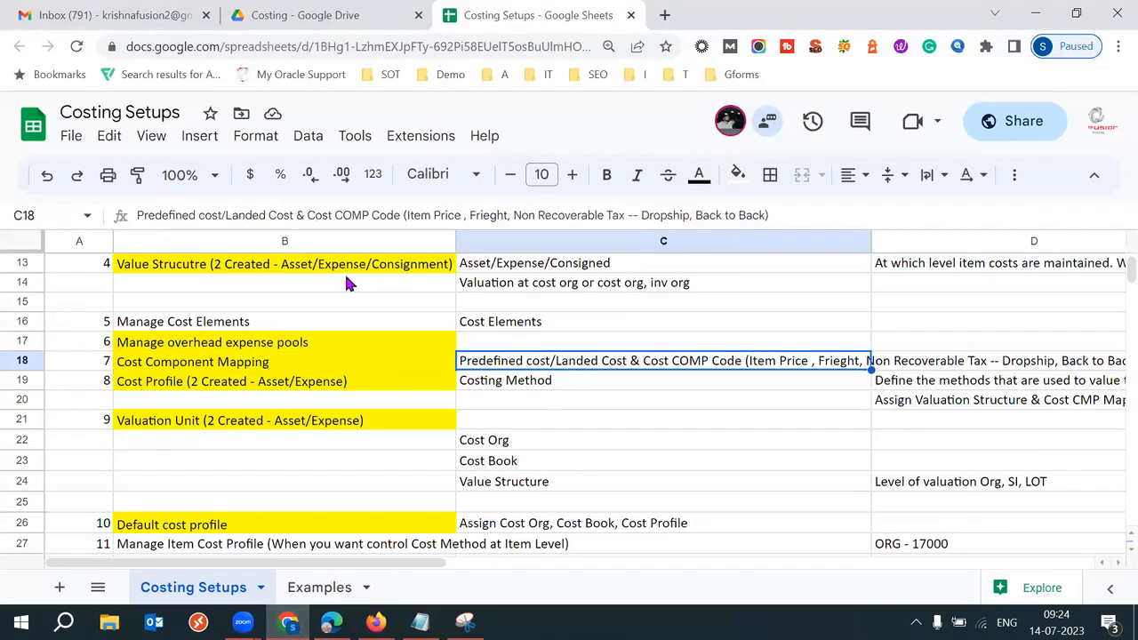
left_click_drag(415, 215, 508, 215)
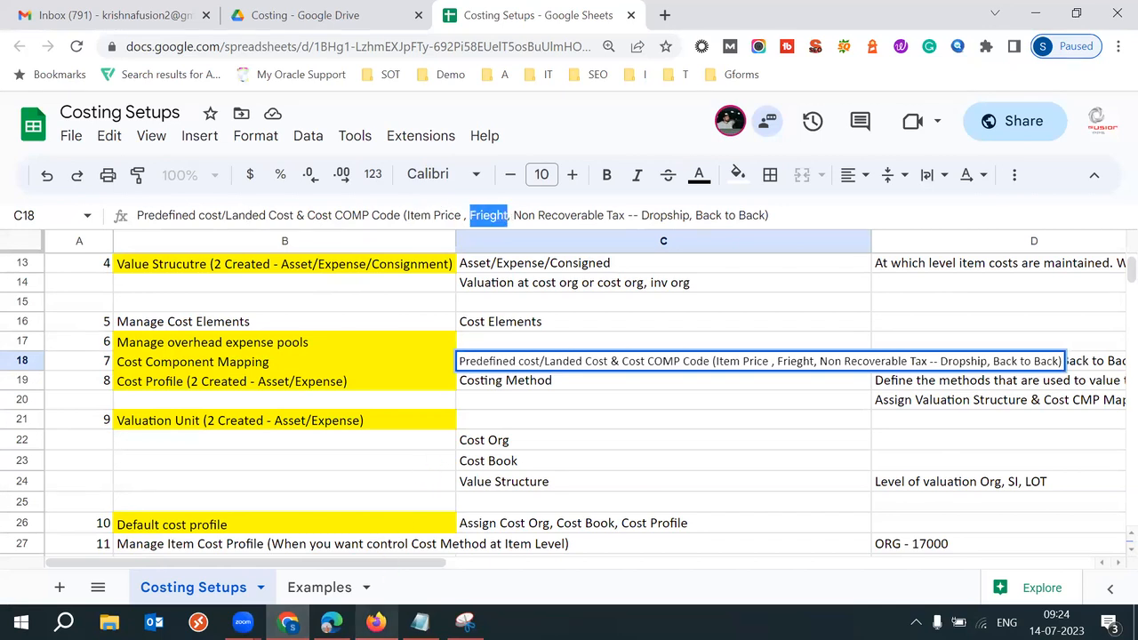
mouse_move(376, 623)
left_click(396, 542)
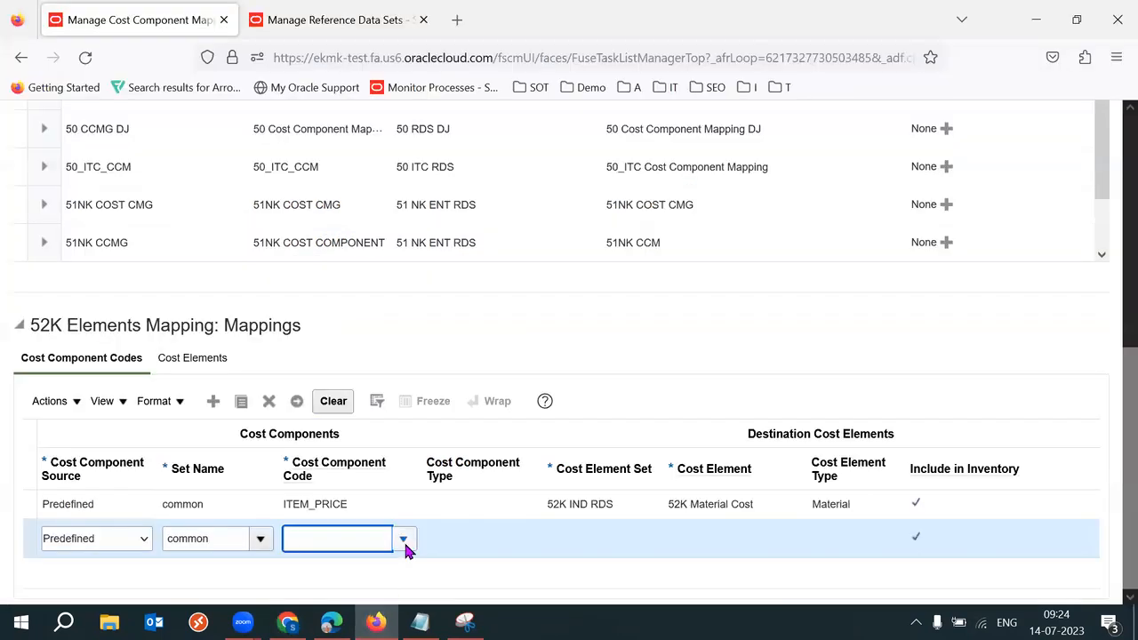
Step: Map FREIGHT to cost element 52K Tranporation Cost in set 52K IND RDS
left_click(403, 540)
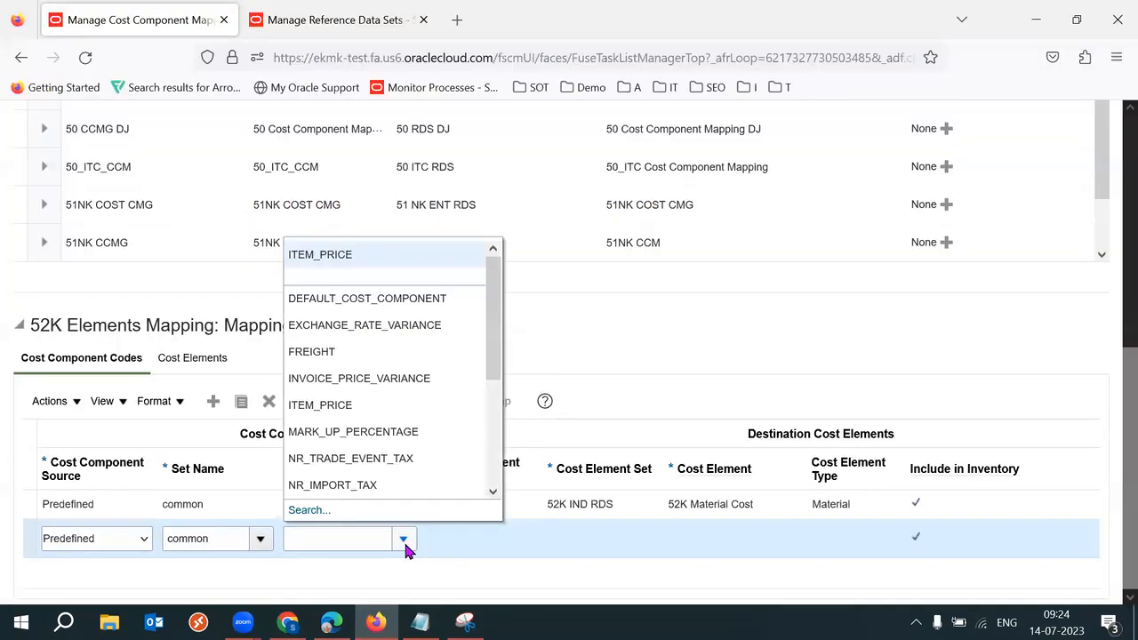
left_click(343, 353)
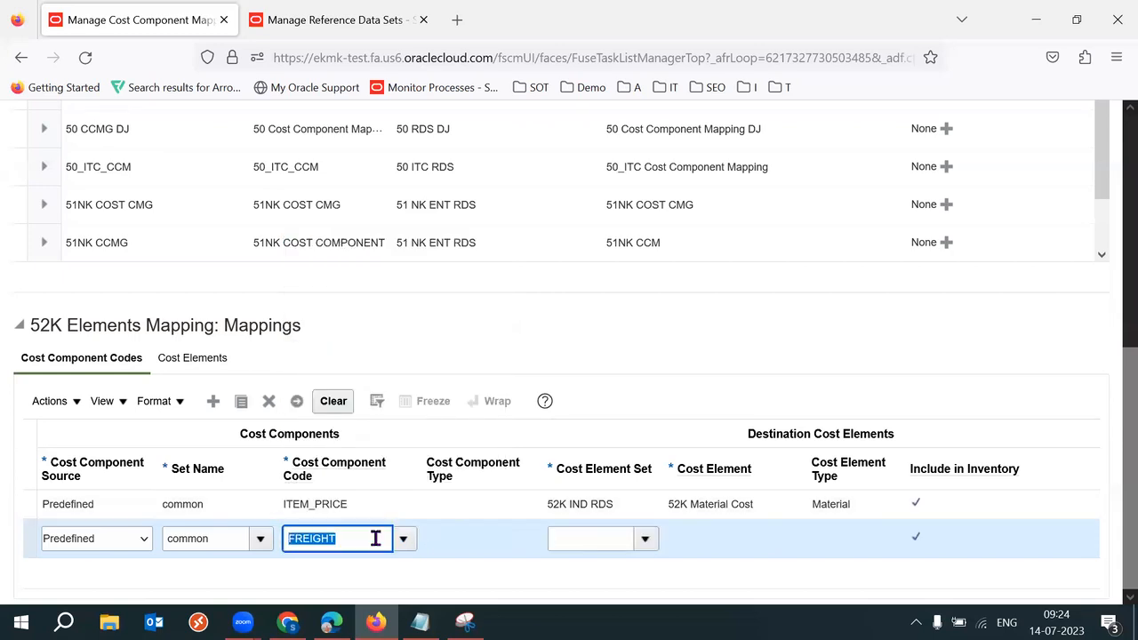
left_click(592, 536)
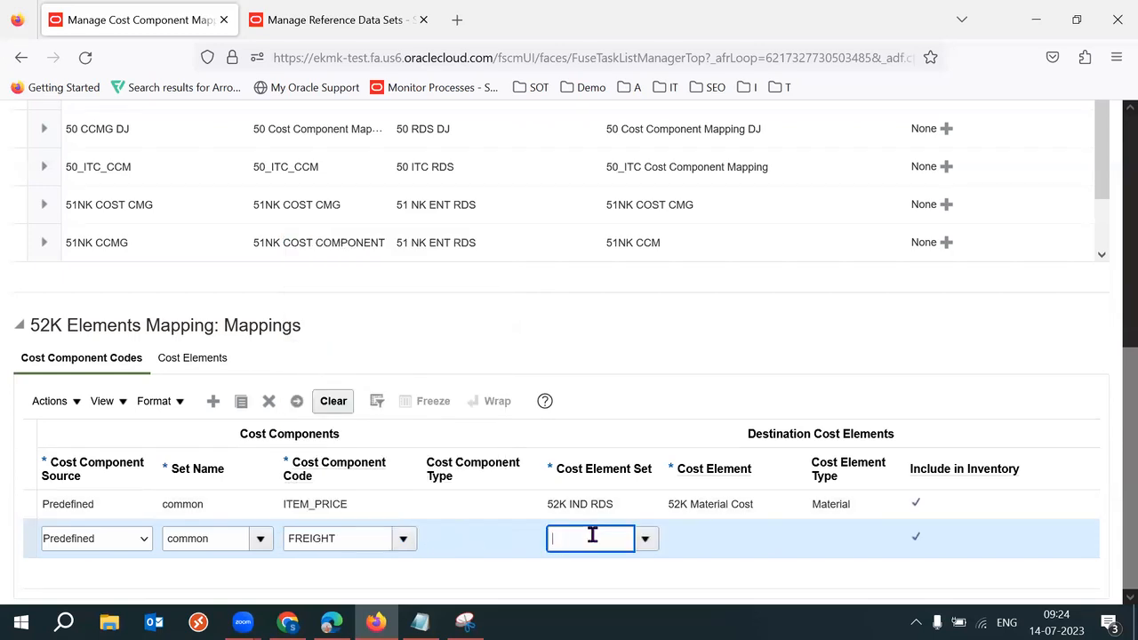
key("Tab")
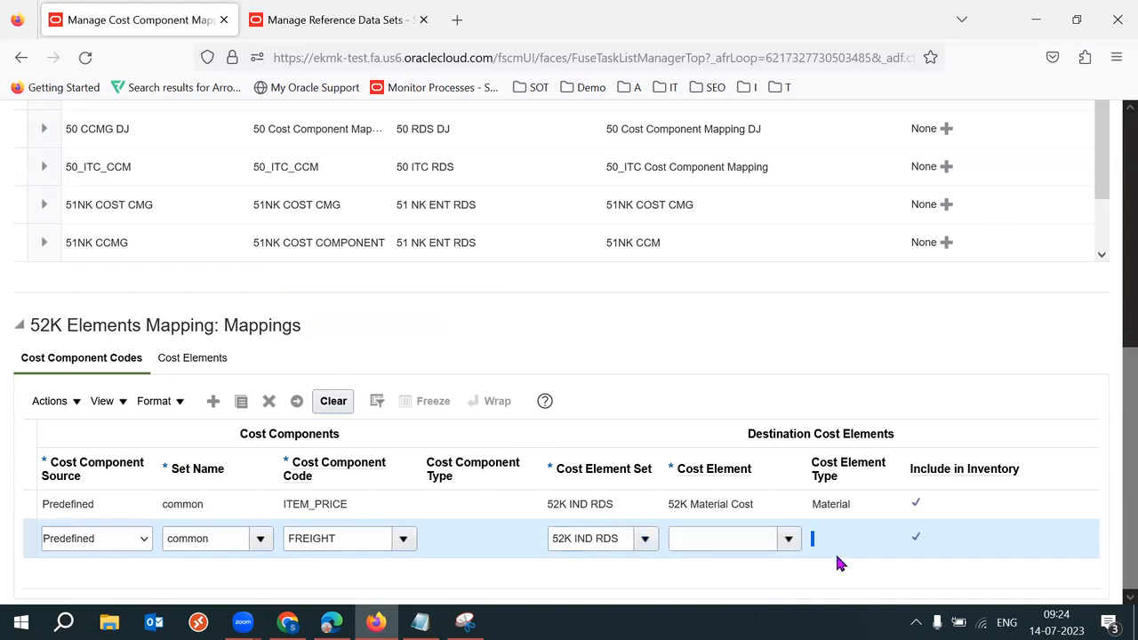
left_click(796, 542)
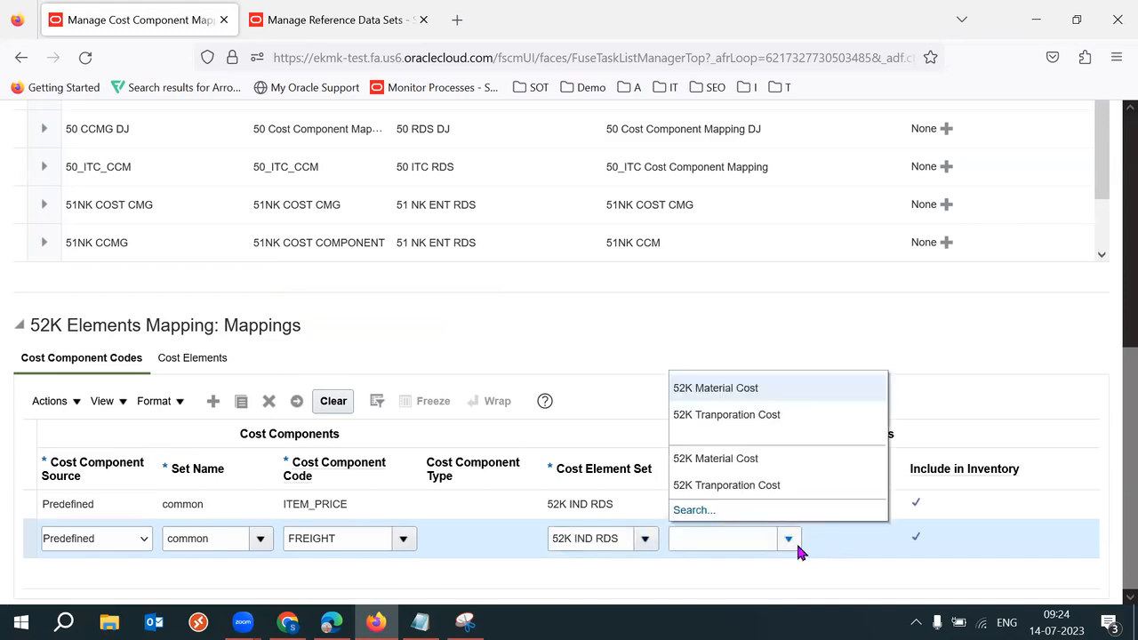
left_click(765, 418)
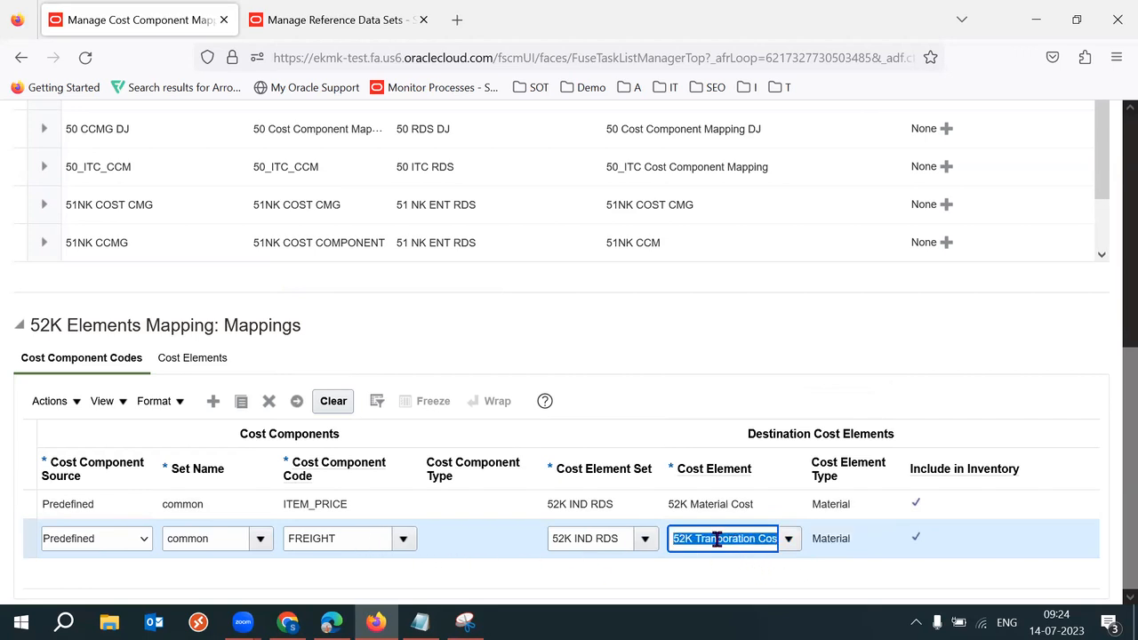
Step: Verify the FREIGHT row's cost element value, then duplicate the row for another mapping
left_click(731, 540)
left_click_drag(698, 541, 766, 540)
left_click(735, 540)
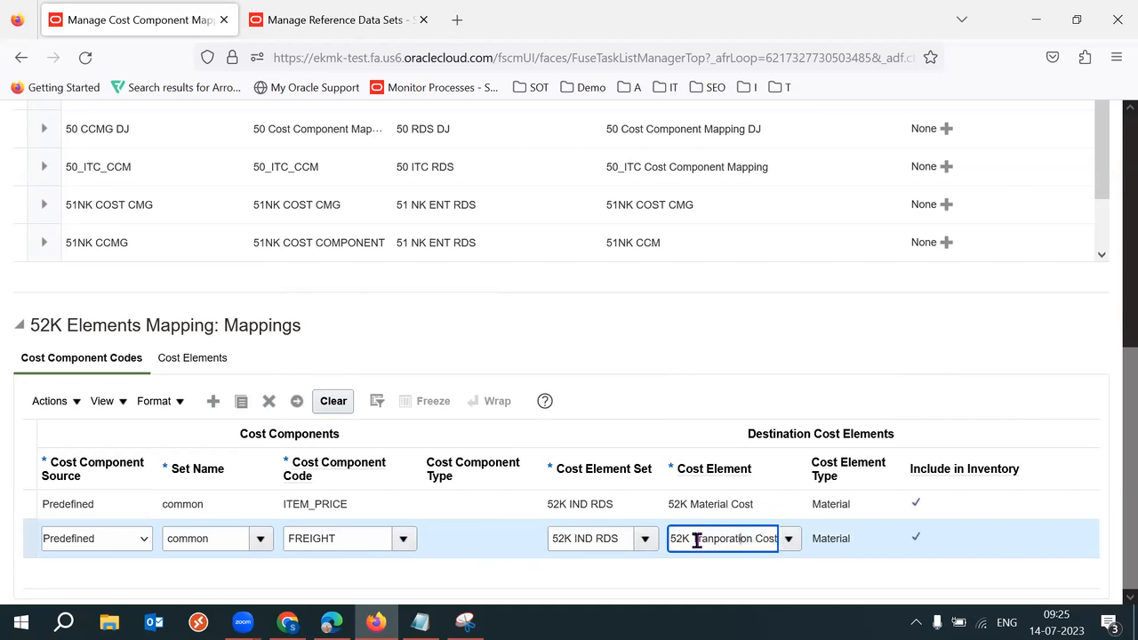
left_click_drag(692, 540, 747, 538)
triple_click(747, 538)
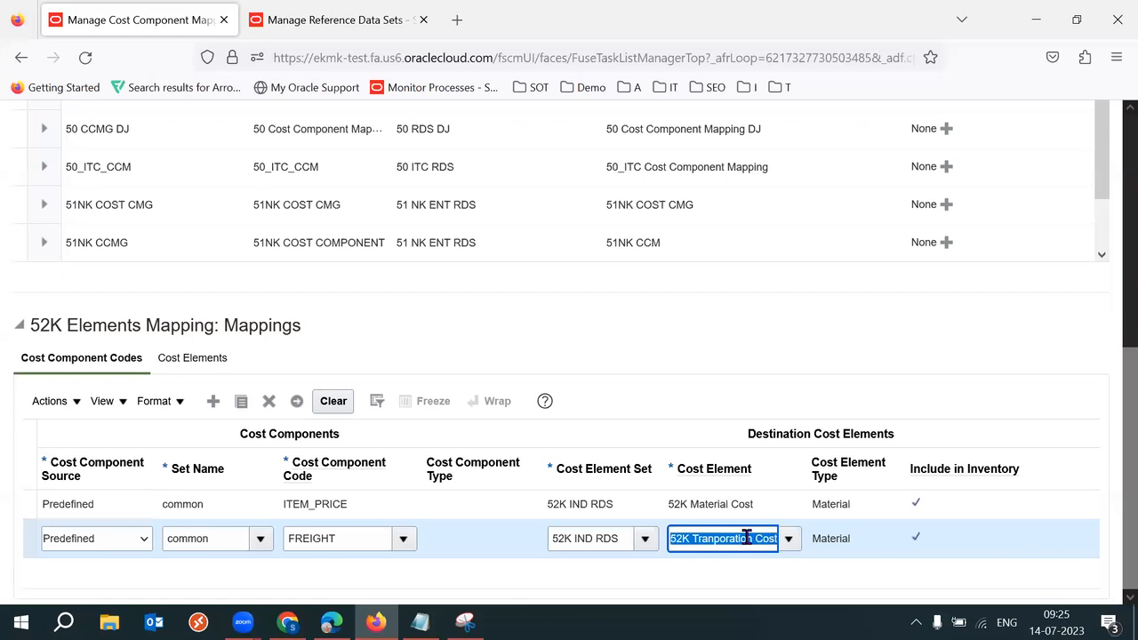
double_click(373, 538)
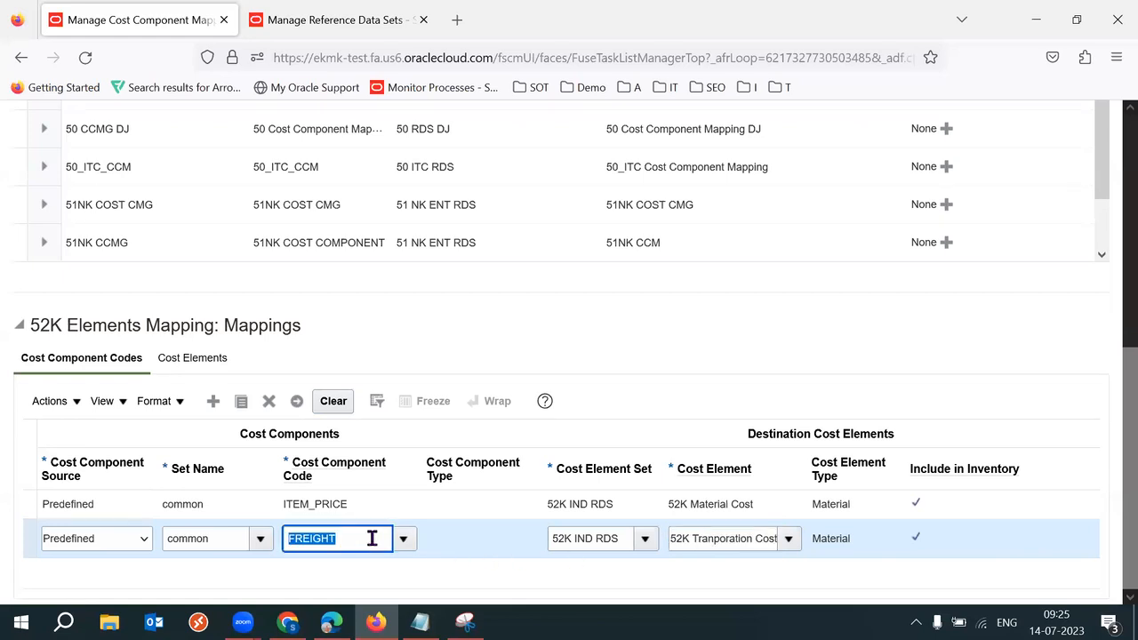
double_click(372, 539)
left_click(722, 542)
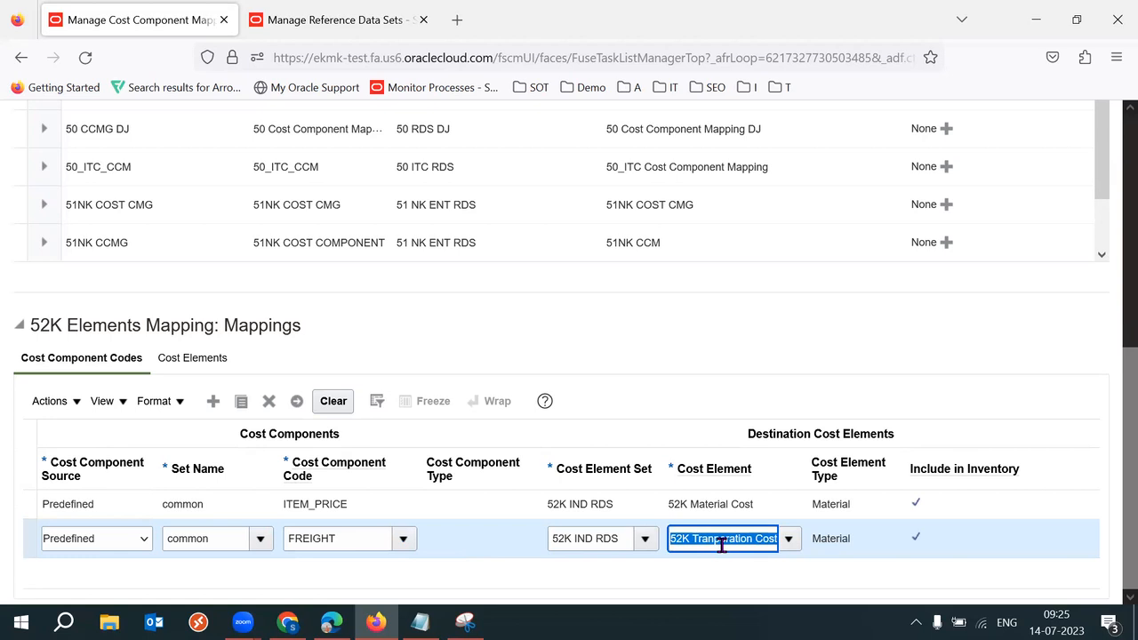
left_click(359, 538)
double_click(359, 538)
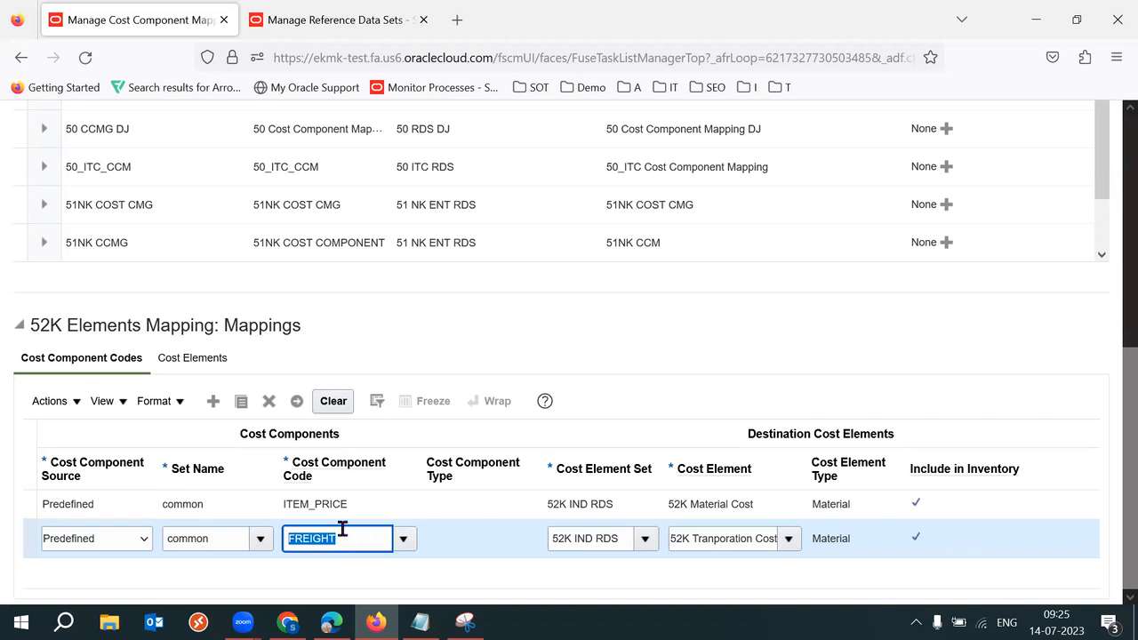
left_click(242, 409)
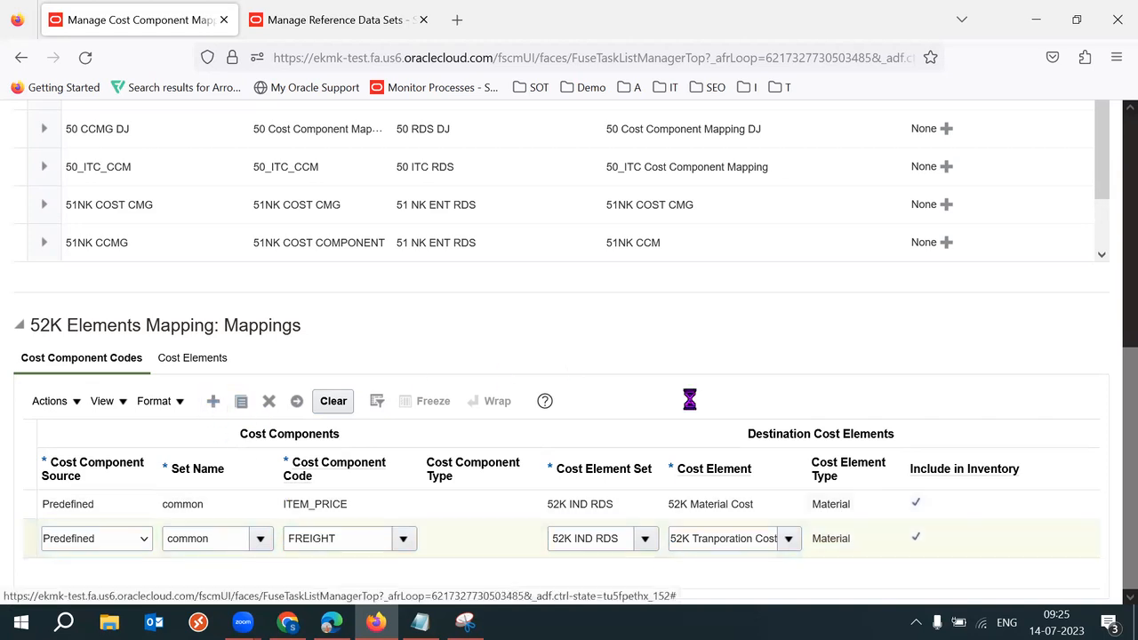
scroll(1111, 457, "down", 1)
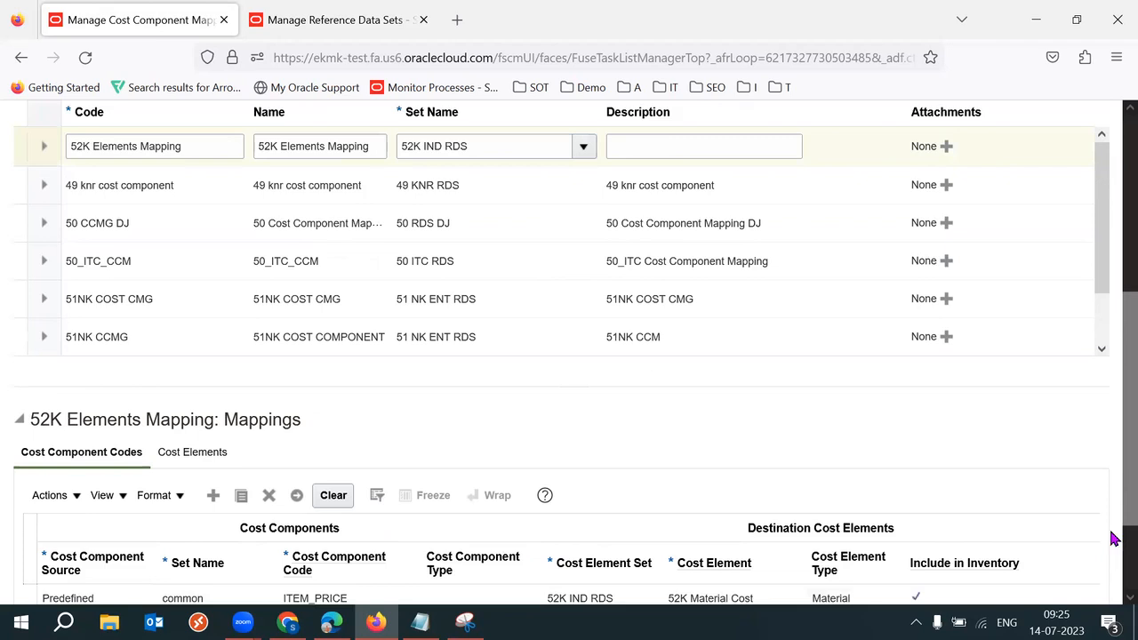
Step: Review Item Price, Frieght and Non Recoverable Tax in the Costing Setups C18 note
left_click(287, 622)
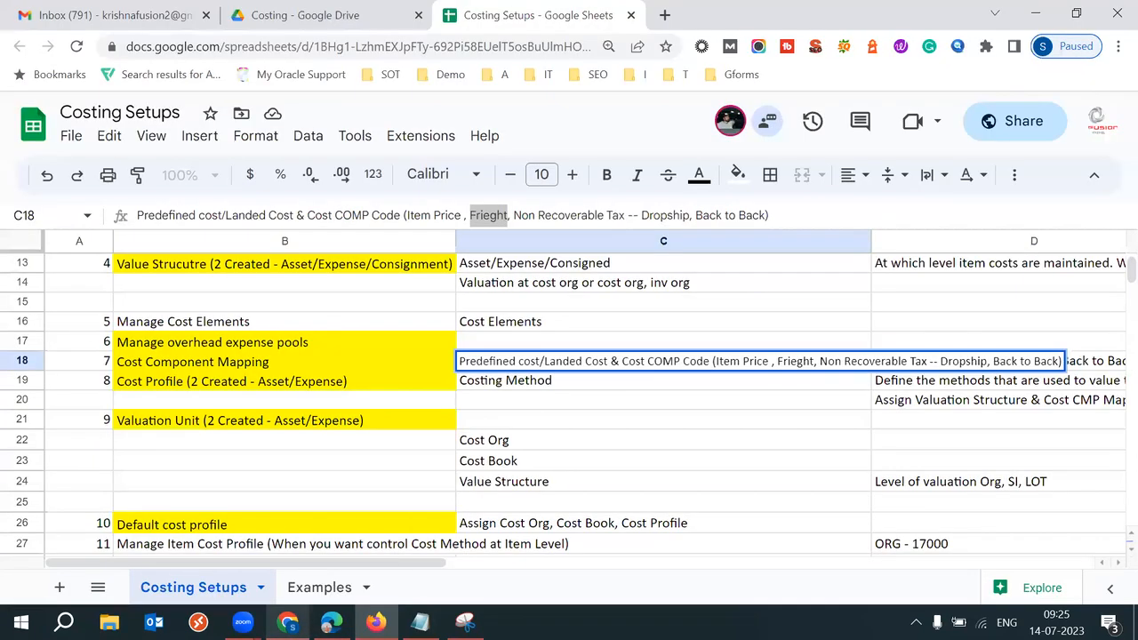
left_click_drag(769, 359, 721, 360)
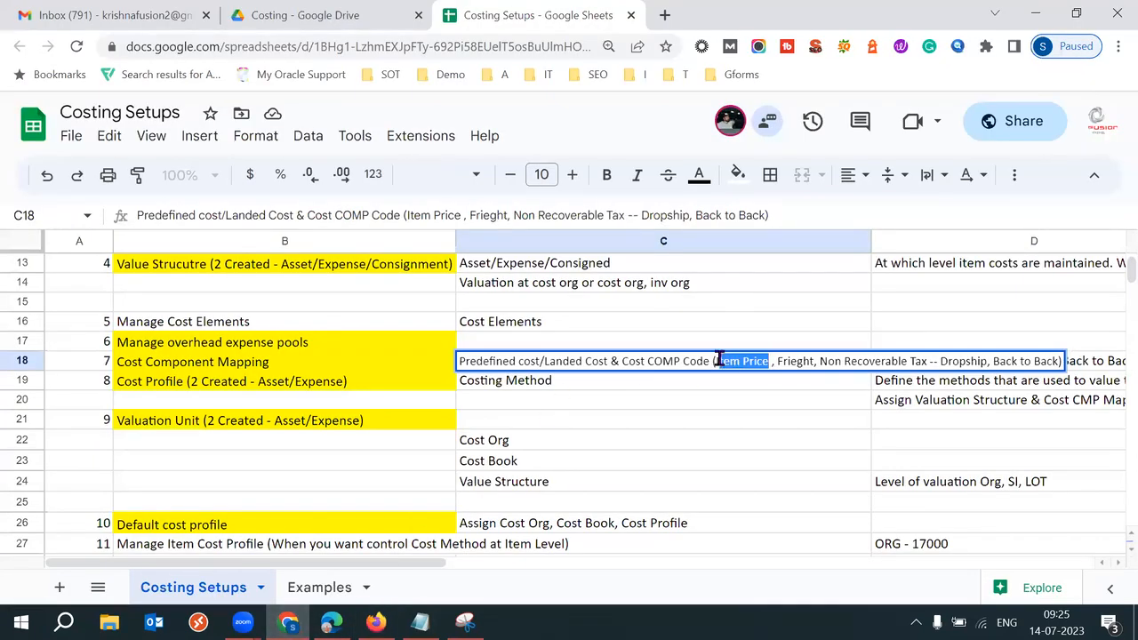
left_click_drag(813, 361, 771, 365)
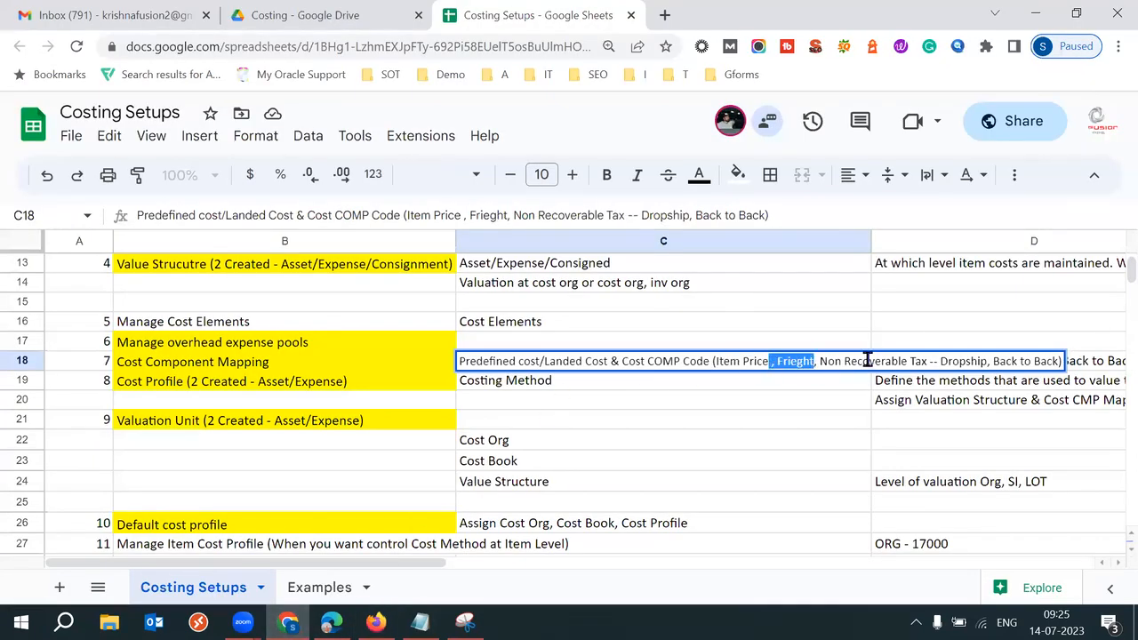
left_click_drag(927, 361, 818, 366)
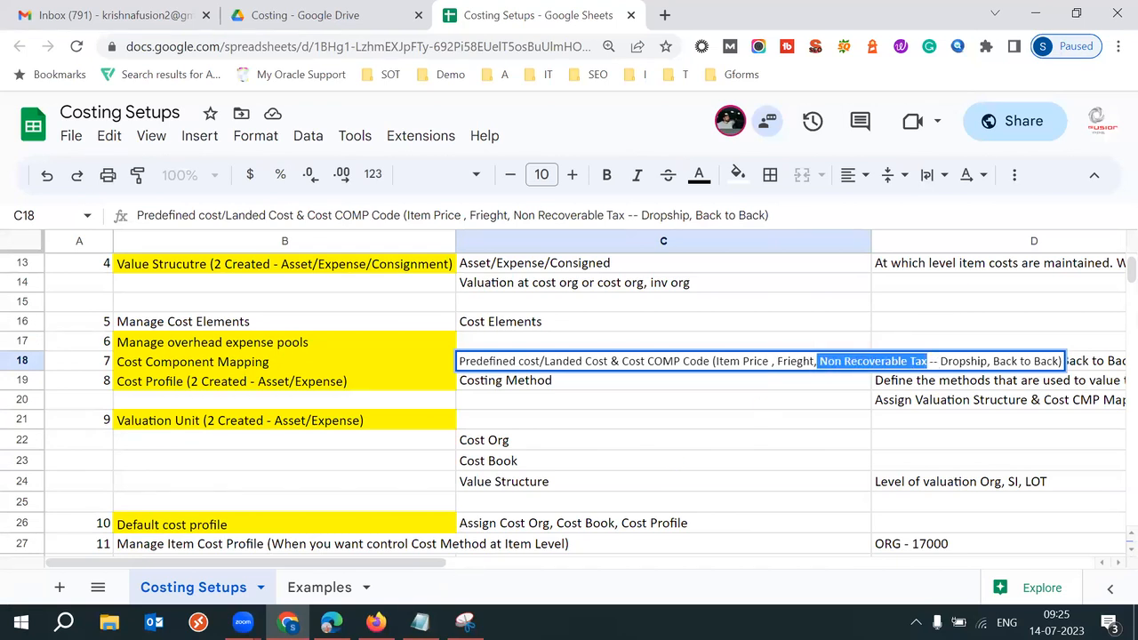
Step: Pick NONRECOVERABLE_TAX as the new row's cost component code and check it against the costing notes
left_click(394, 614)
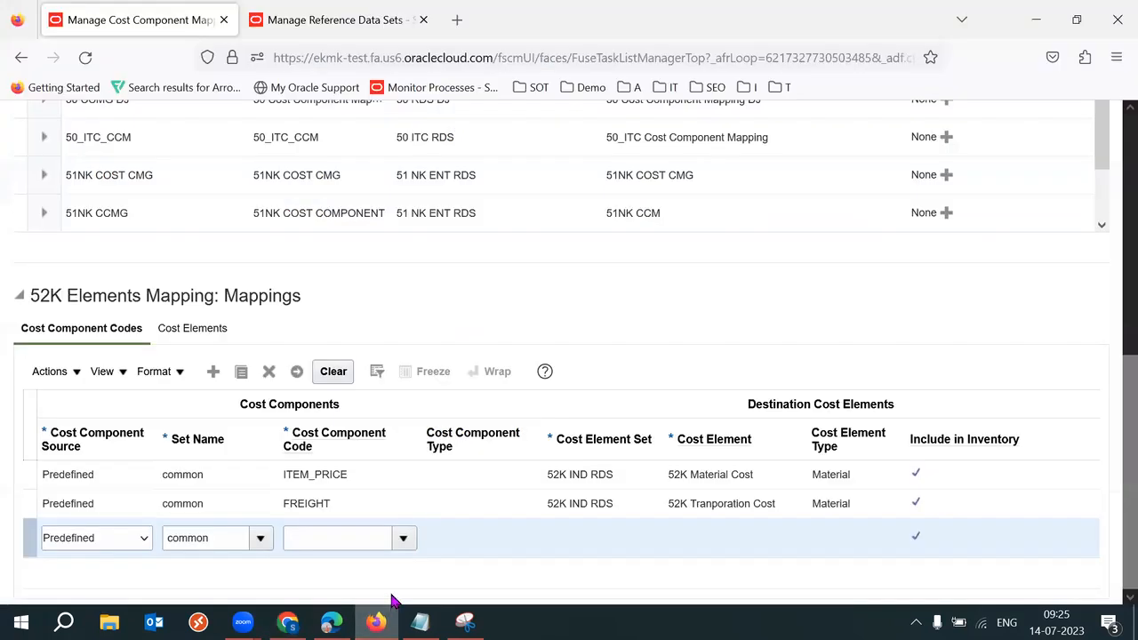
left_click(404, 541)
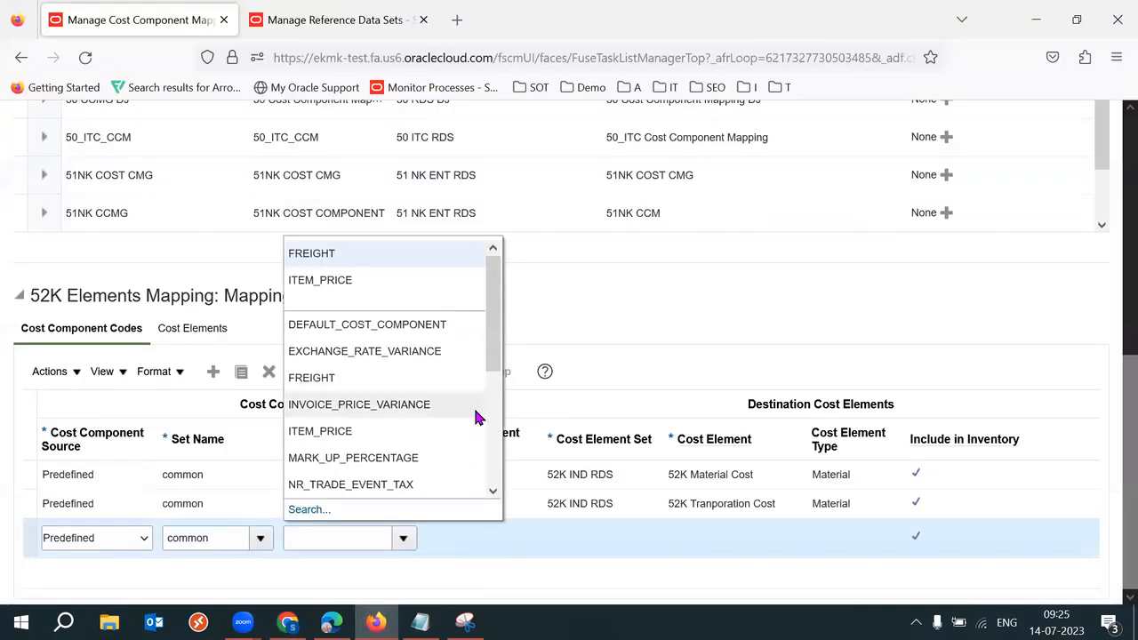
left_click_drag(495, 365, 495, 423)
left_click(426, 422)
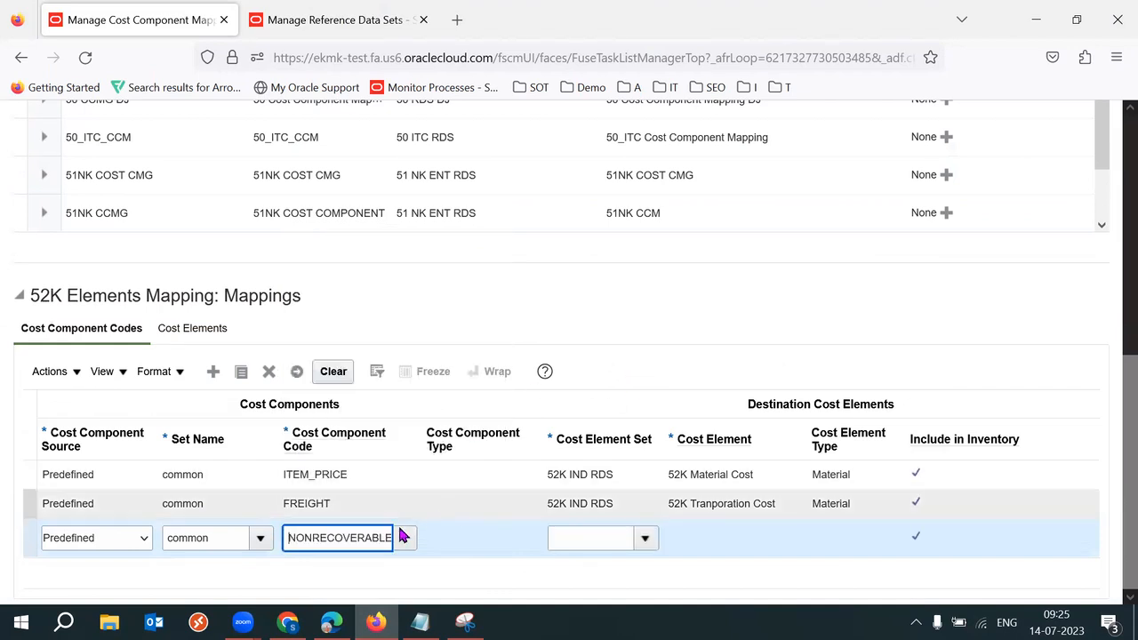
key("End")
double_click(341, 539)
key("ctrl+c")
key("Home")
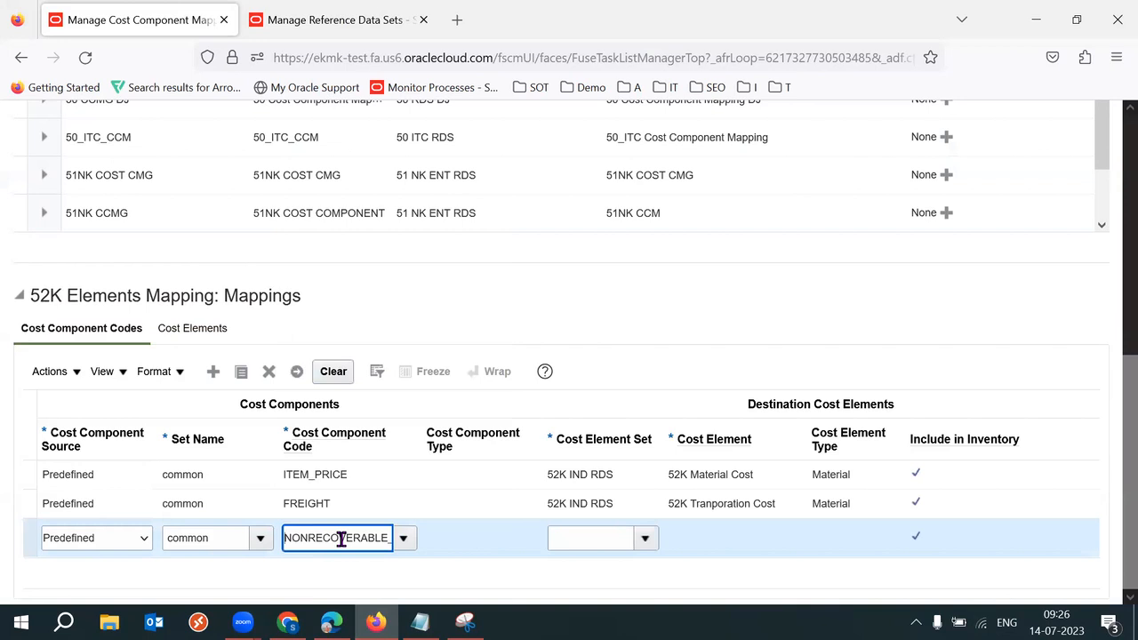
double_click(341, 539)
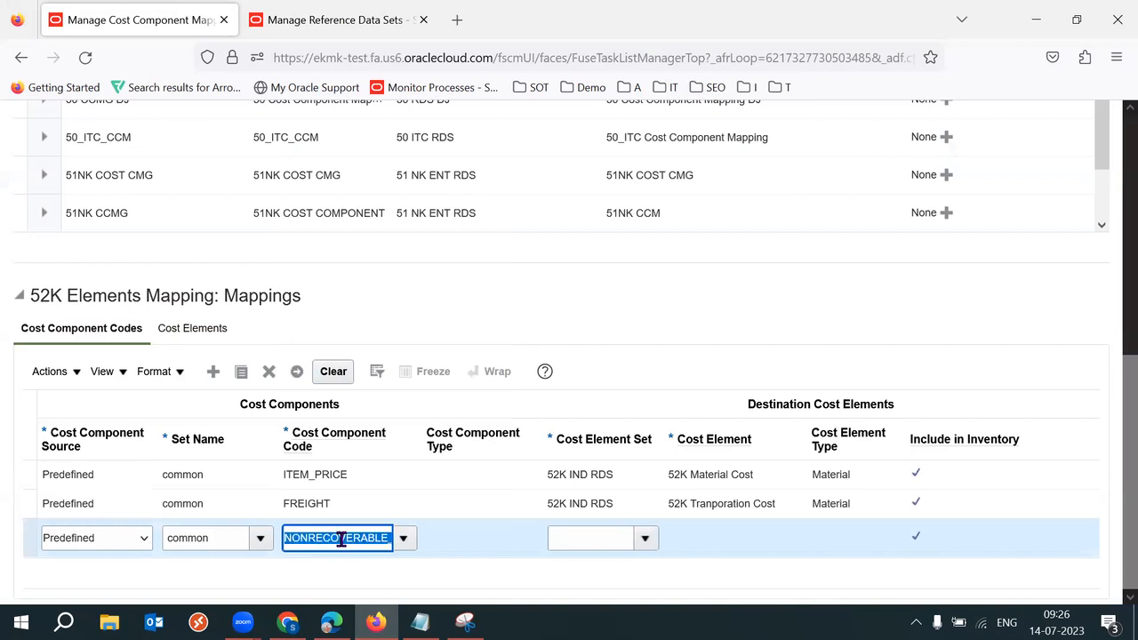
left_click(288, 622)
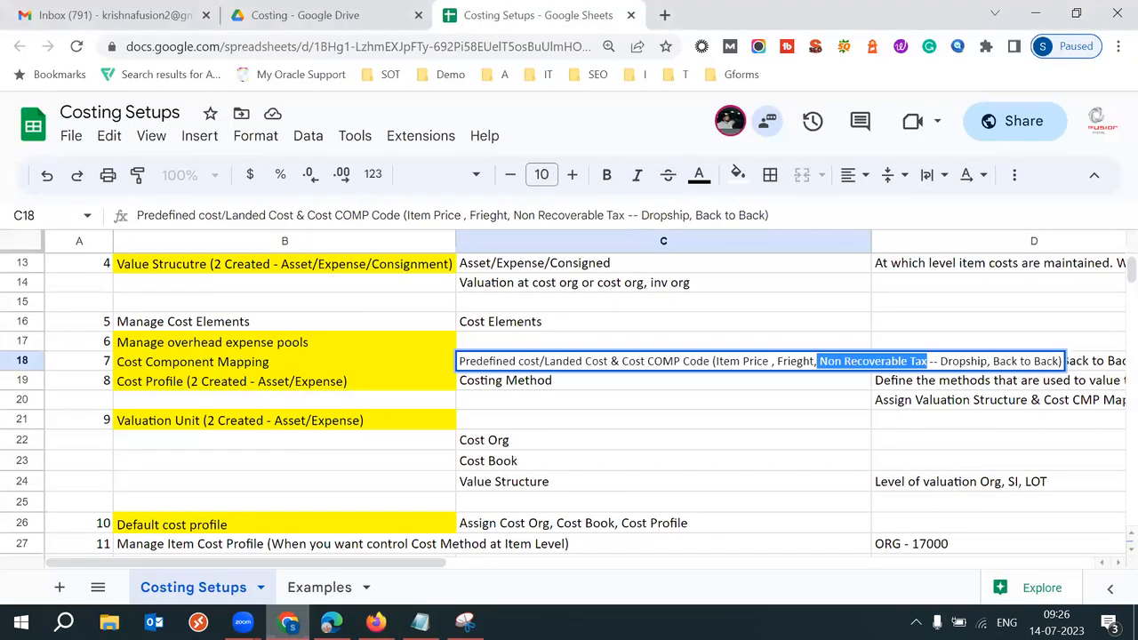
left_click(287, 622)
Step: Reselect NONRECOVERABLE_TAX and map it to 52K Material Cost in cost element set 52K IND RDS
key("ctrl+v")
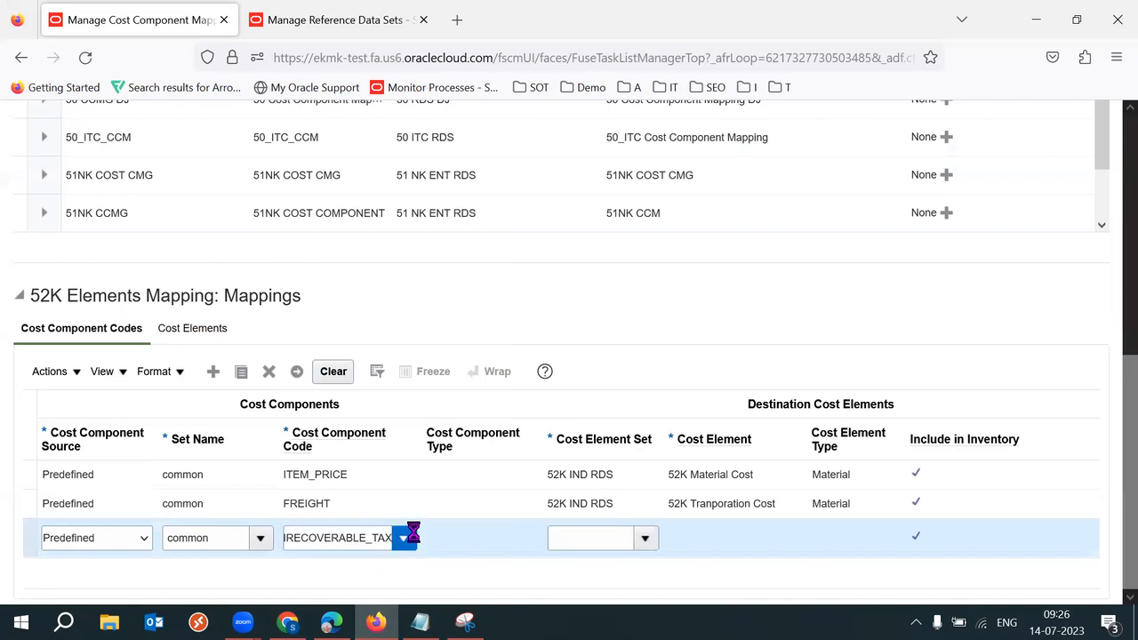
left_click(407, 538)
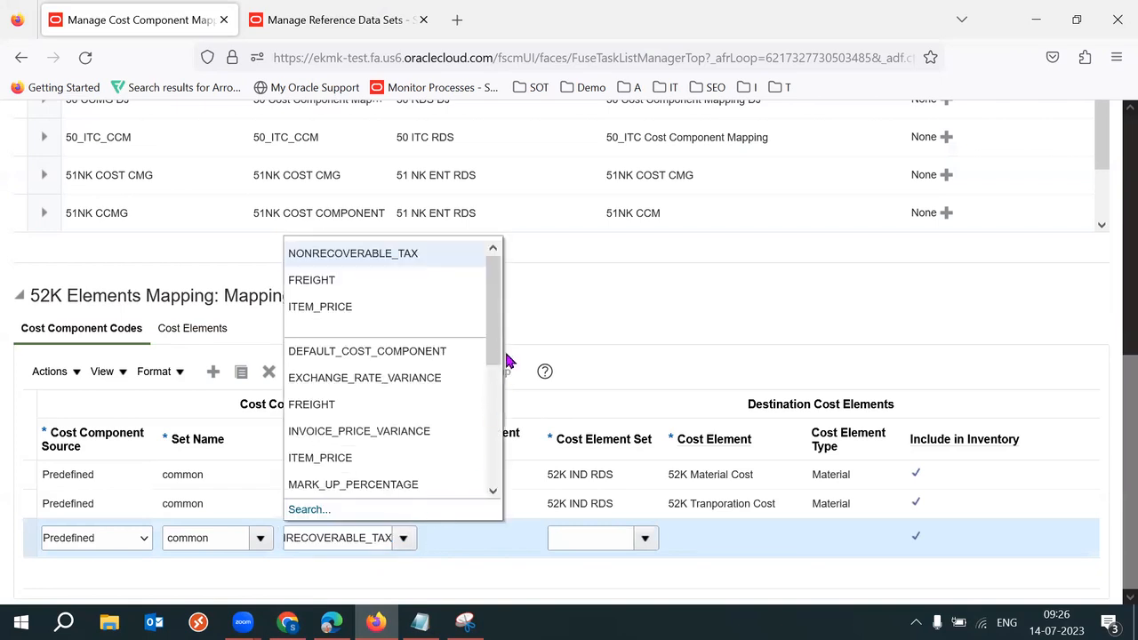
left_click_drag(498, 356, 508, 437)
left_click(408, 359)
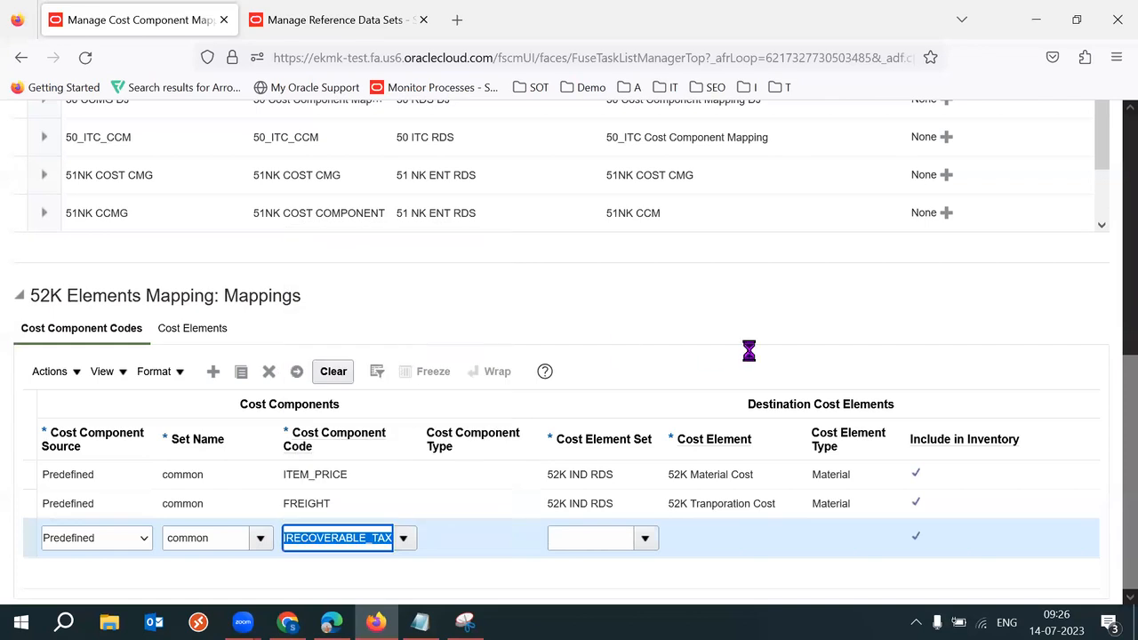
left_click(646, 538)
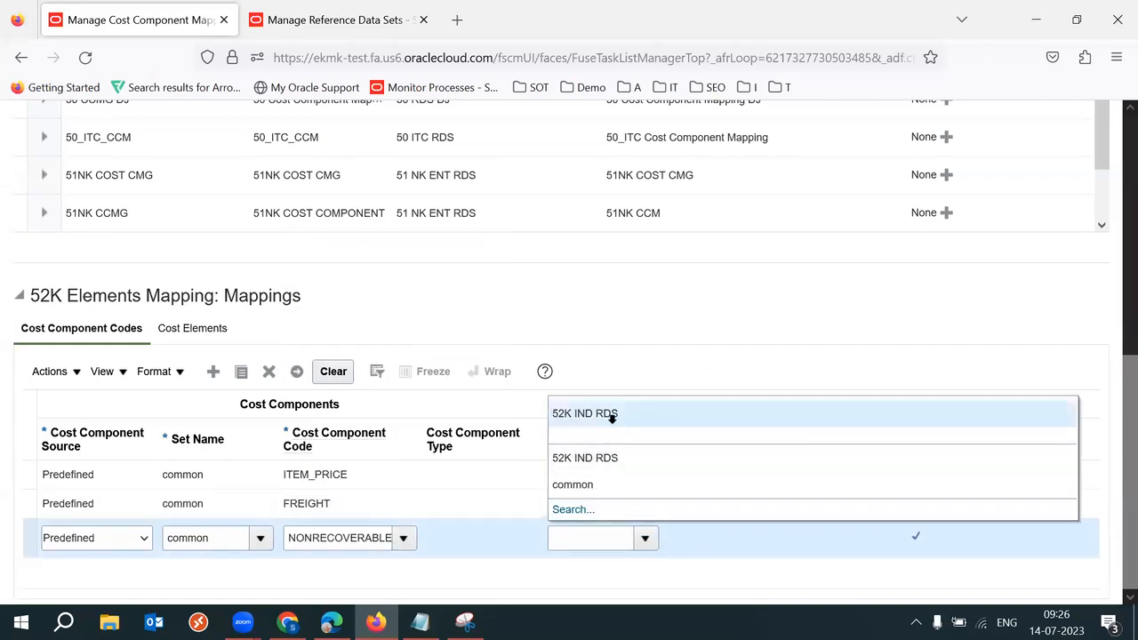
left_click(612, 414)
left_click(789, 538)
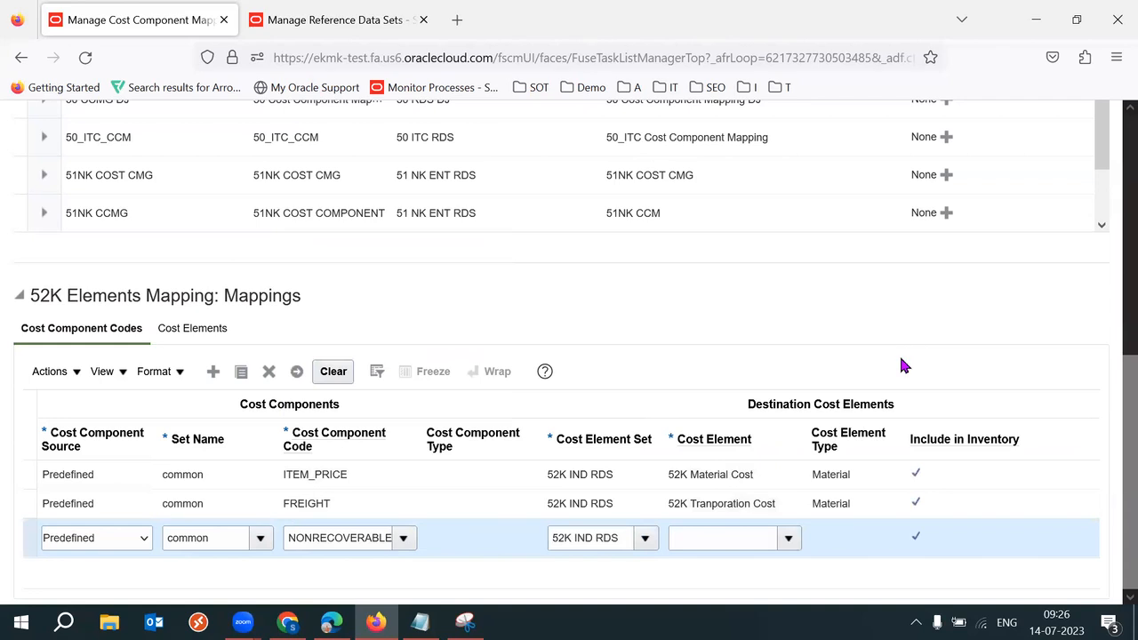
left_click(777, 415)
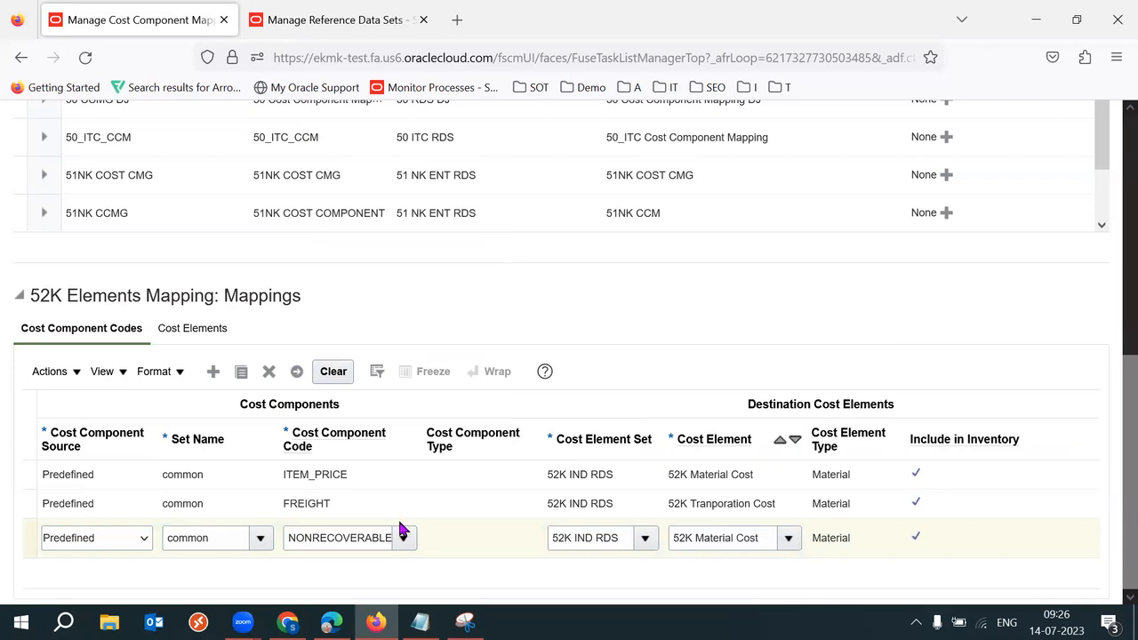
double_click(356, 540)
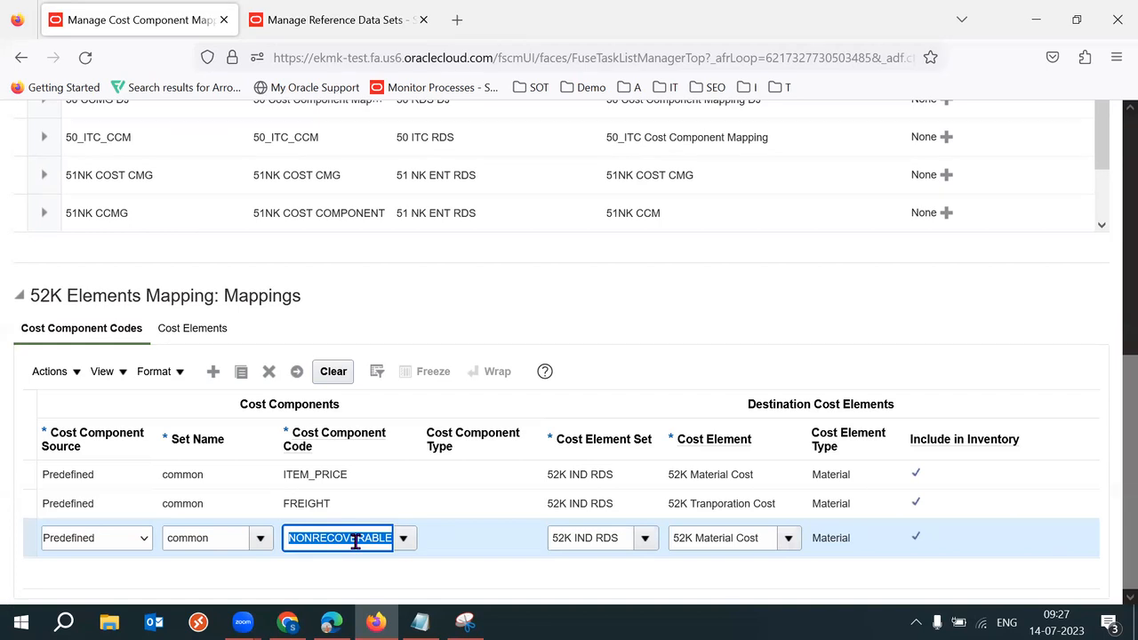
Step: Verify the NONRECOVERABLE_TAX code text and exit edit mode on the third mapping row
key("End")
double_click(355, 539)
left_click(355, 539)
double_click(354, 539)
left_click(943, 295)
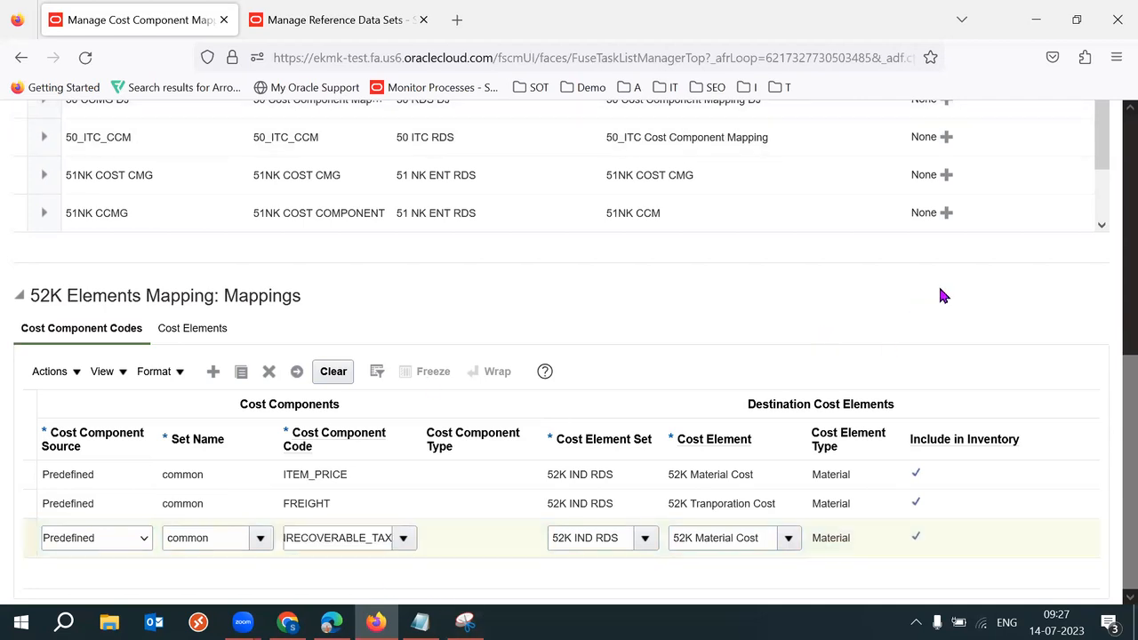
left_click(362, 417)
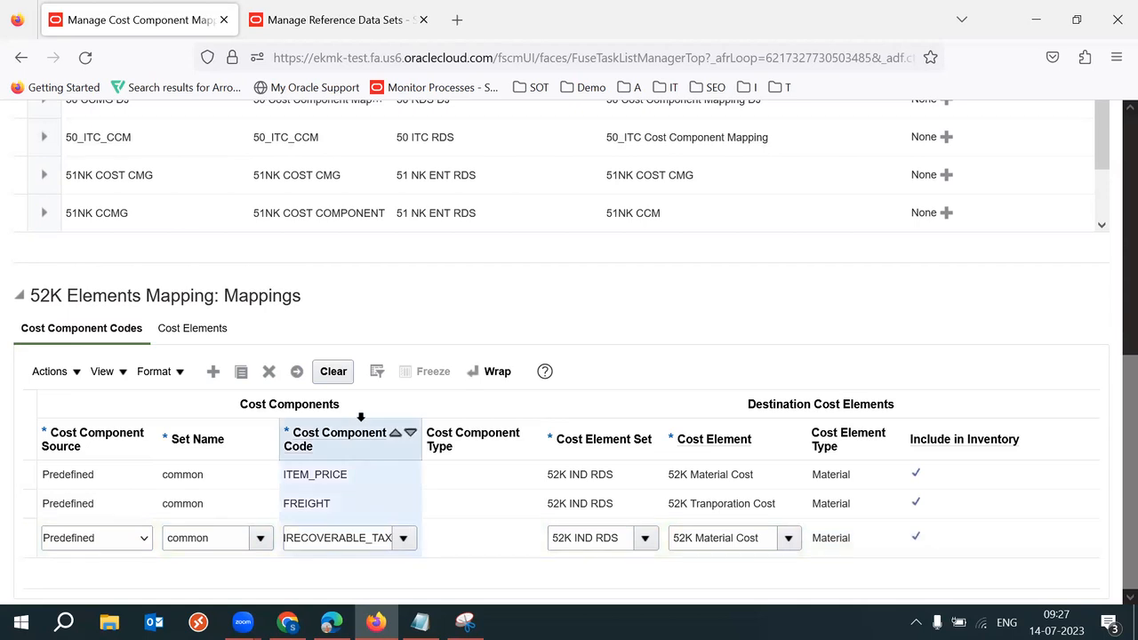
left_click(699, 439)
left_click(381, 457)
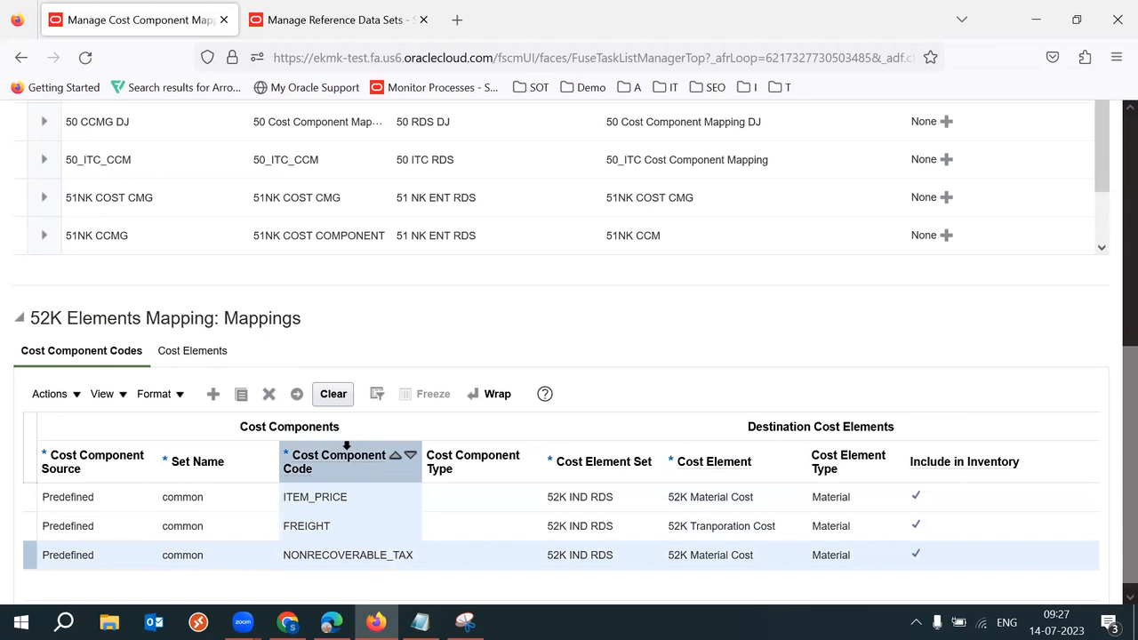
Step: Review the Cost Elements tab mappings and scroll back up to the page header
scroll(1113, 383, "up", 3)
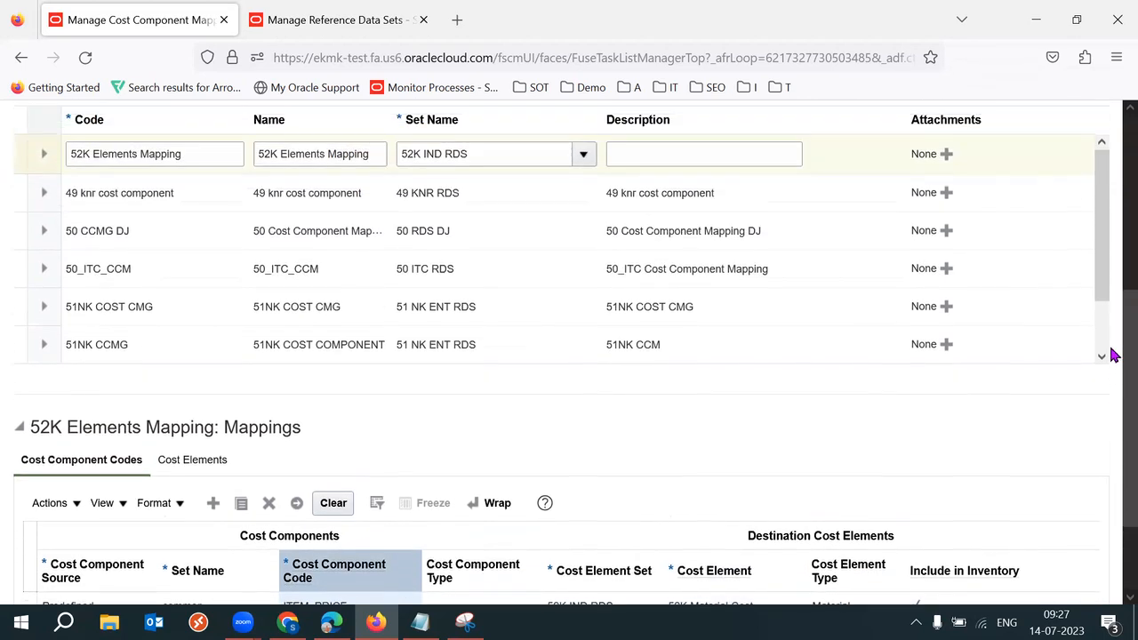
scroll(1114, 354, "up", 1)
left_click_drag(102, 178, 186, 178)
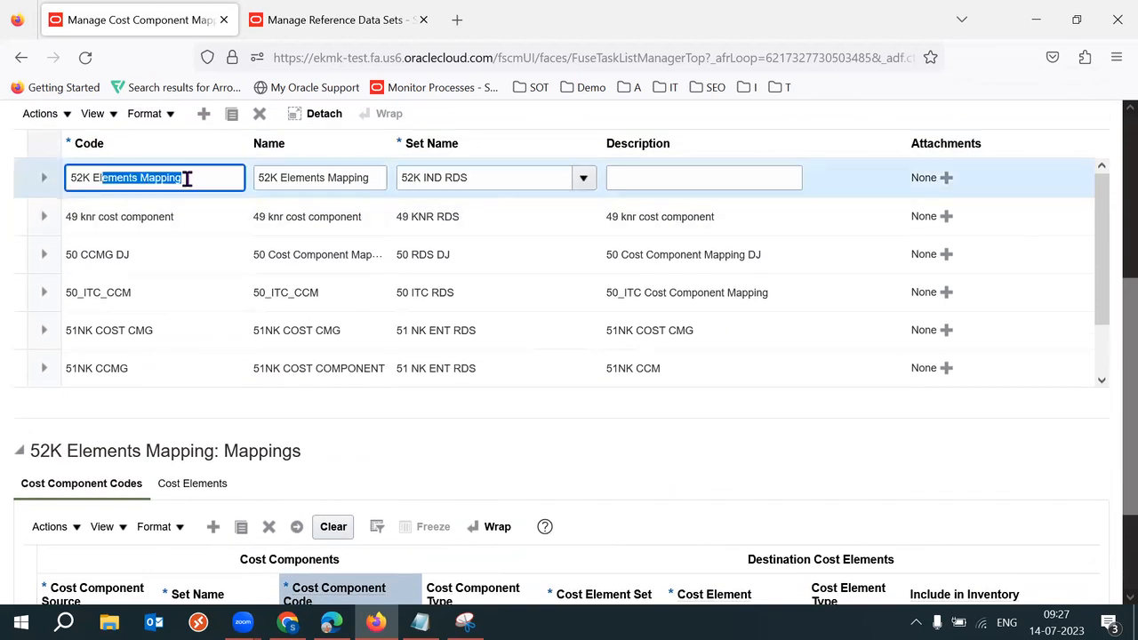
scroll(1110, 526, "down", 4)
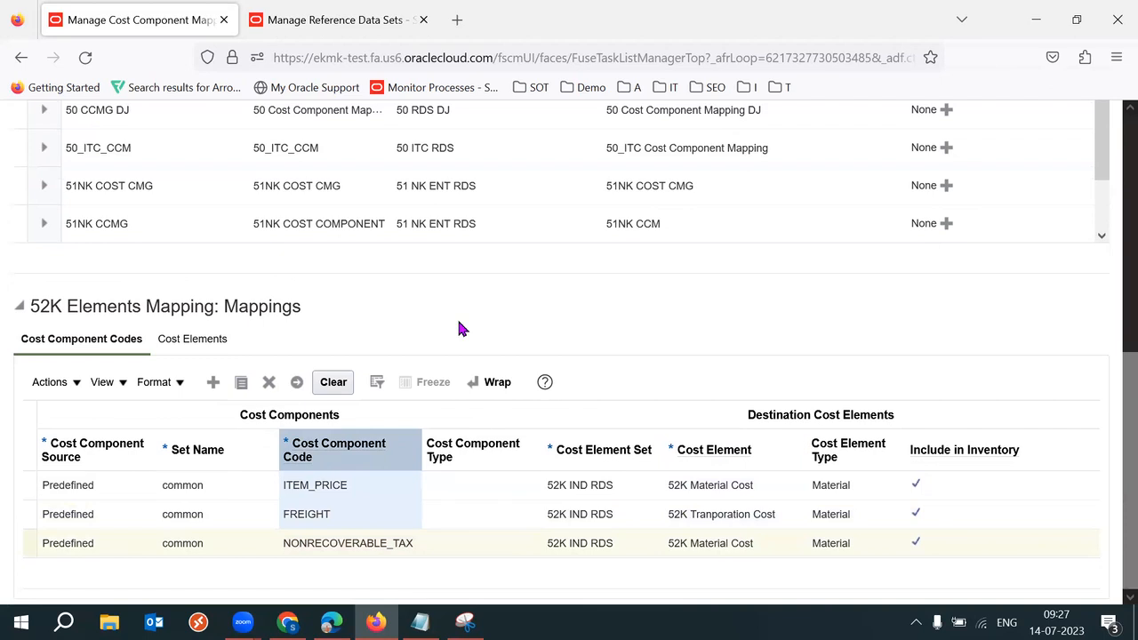
left_click(220, 342)
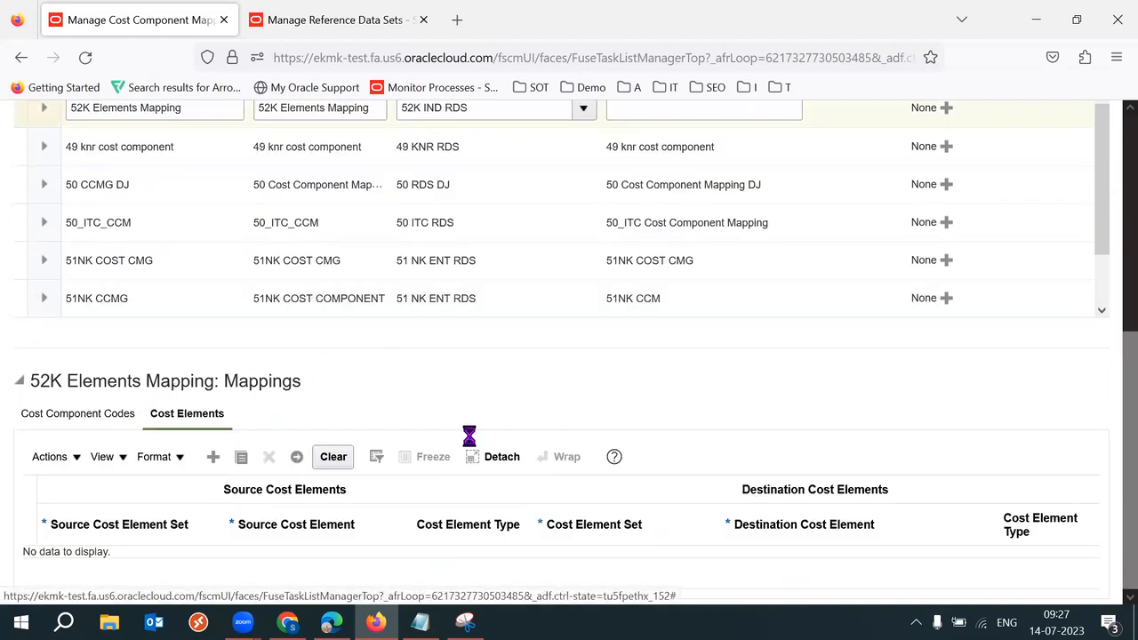
scroll(1109, 305, "up", 5)
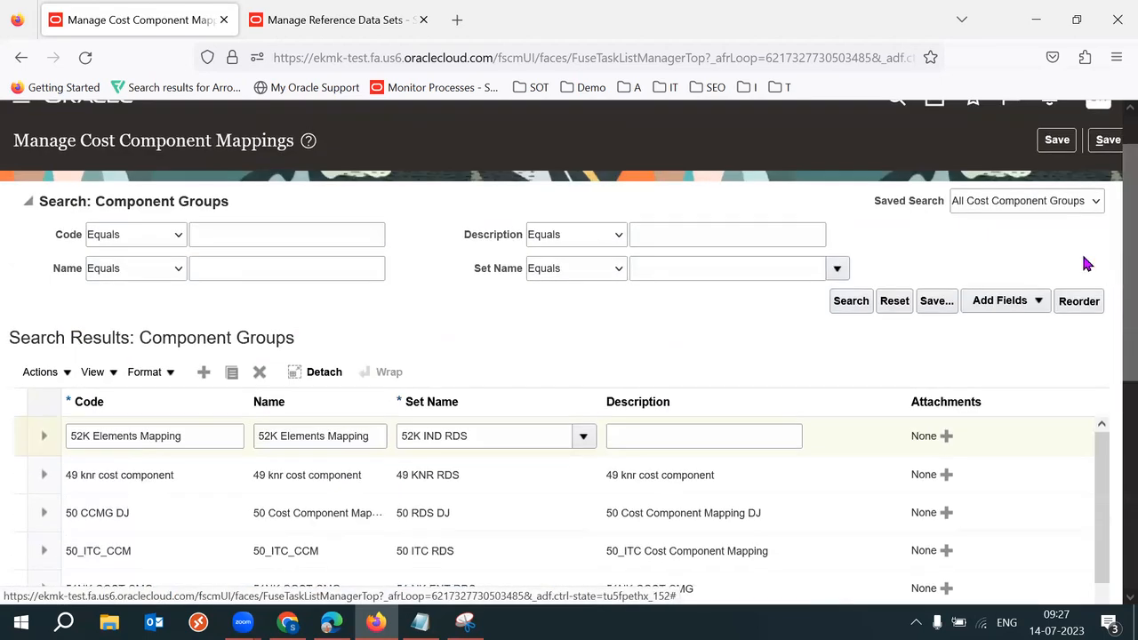
scroll(1113, 276, "up", 1)
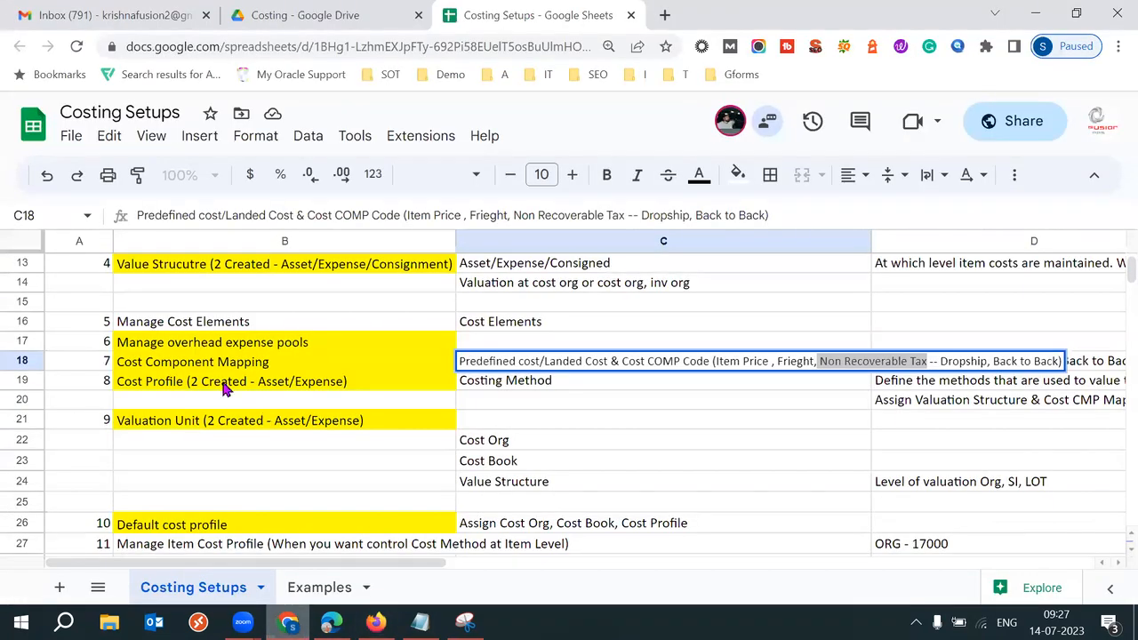
Step: Select the remaining setup steps A19:B27 in Costing Setups, then bring up the 53 batch notes
left_click(204, 364)
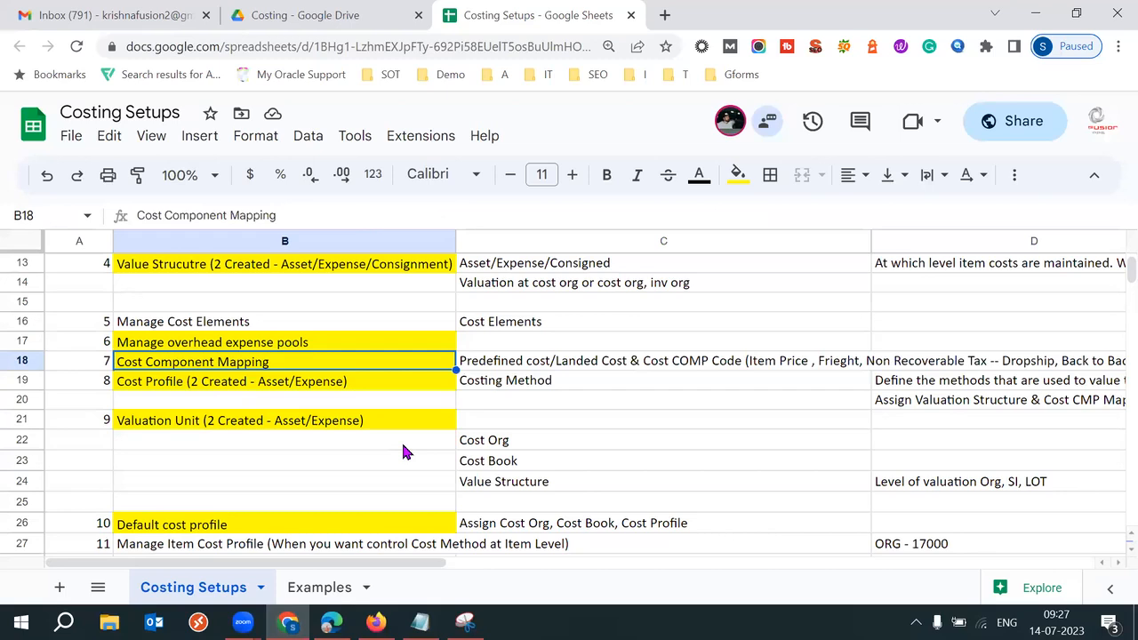
key("Left")
key("Down")
key("Down")
key("Down")
key("Down")
key("Down")
key("Down")
key("Down")
key("Down")
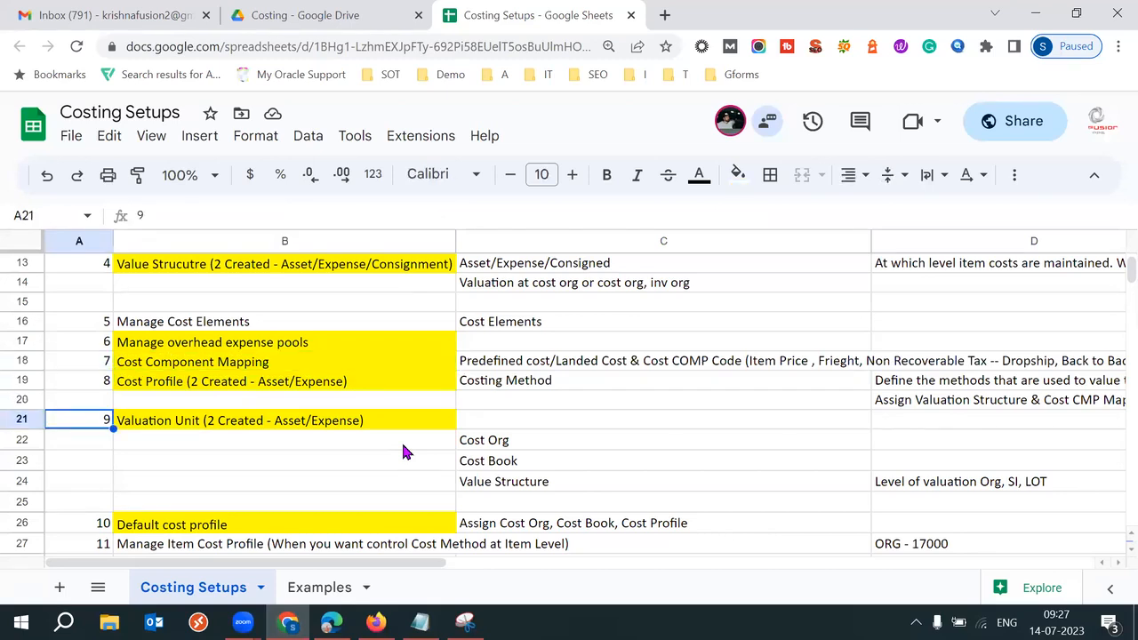
key("Up")
key("Up")
key("Up")
key("Up")
key("Up")
key("Up")
key("Up")
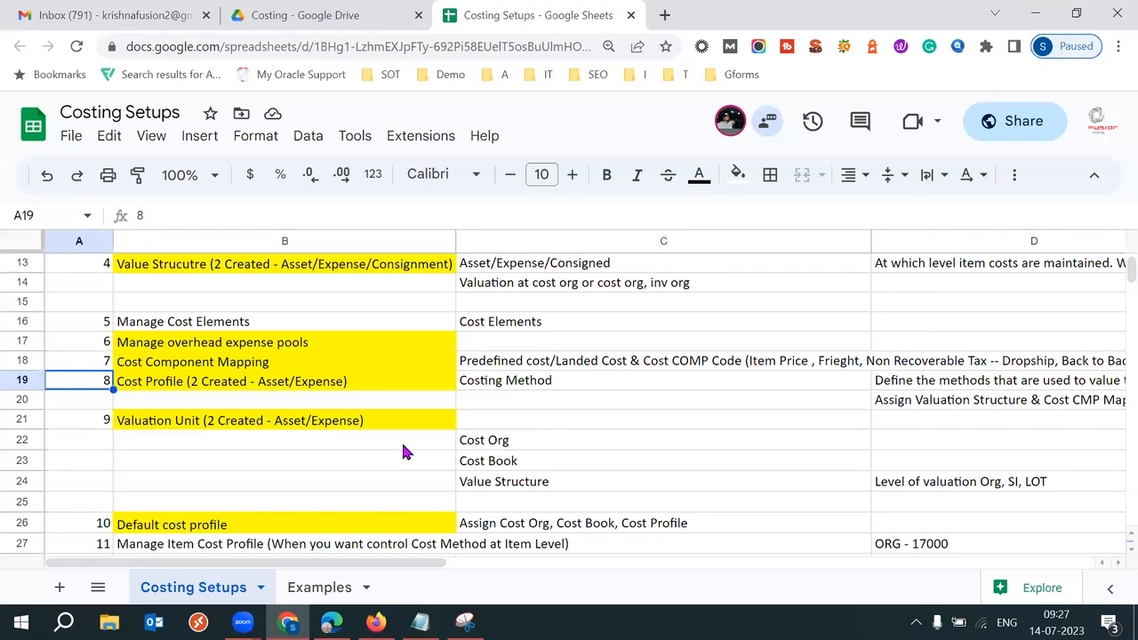
key("shift+Down")
key("shift+Down")
key("shift+Down")
key("shift+Down")
key("shift+Down")
key("shift+Down")
key("shift+Down")
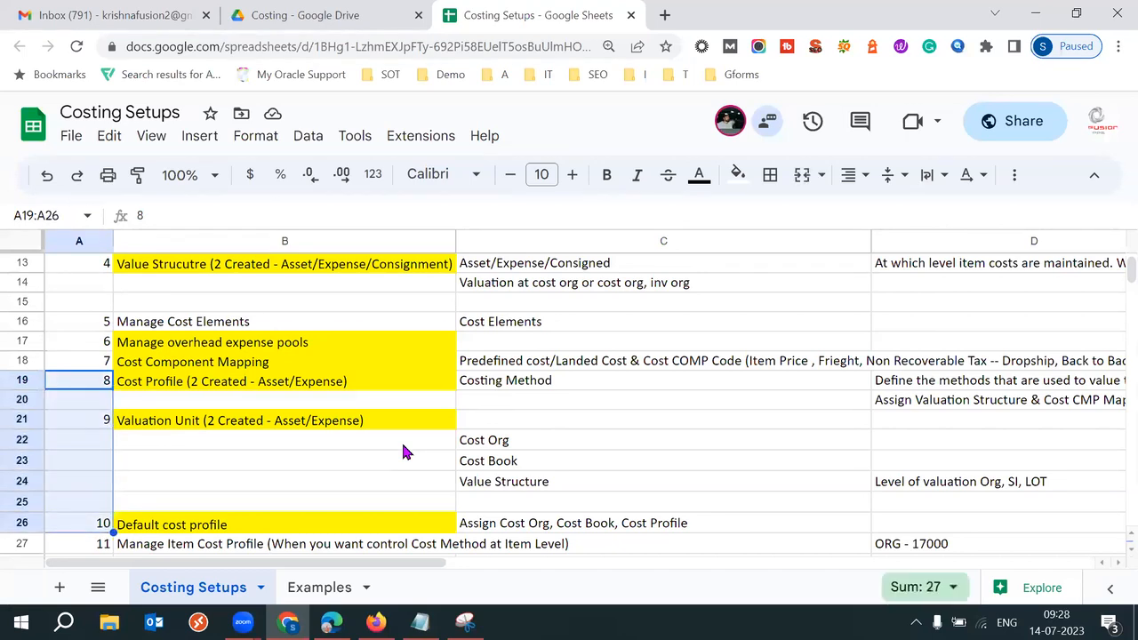
key("shift+Down")
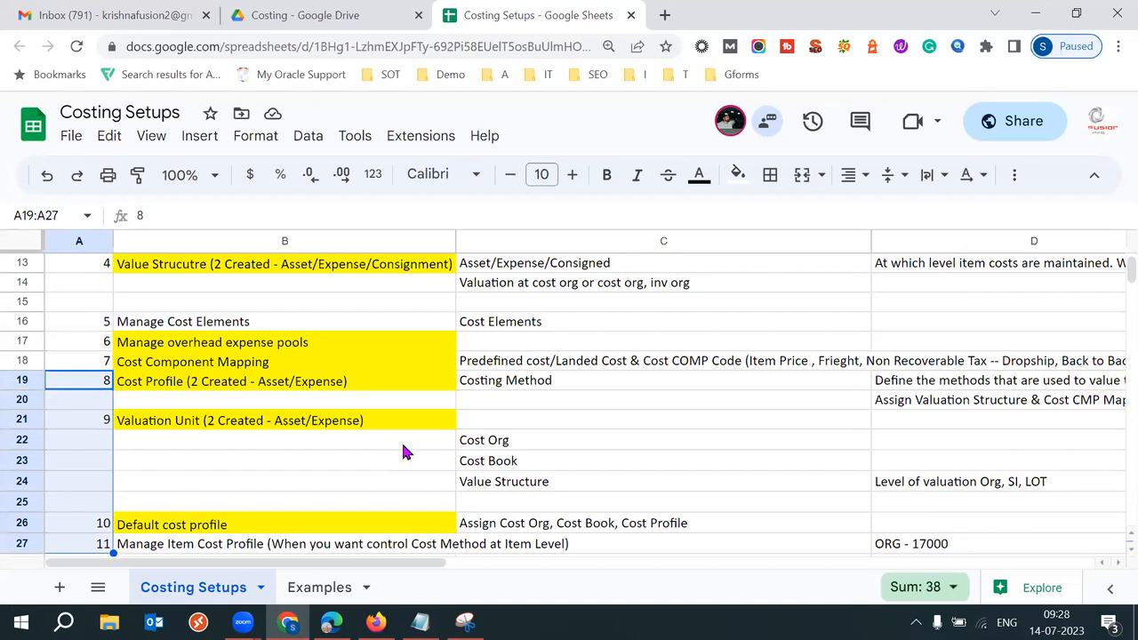
key("shift+Right")
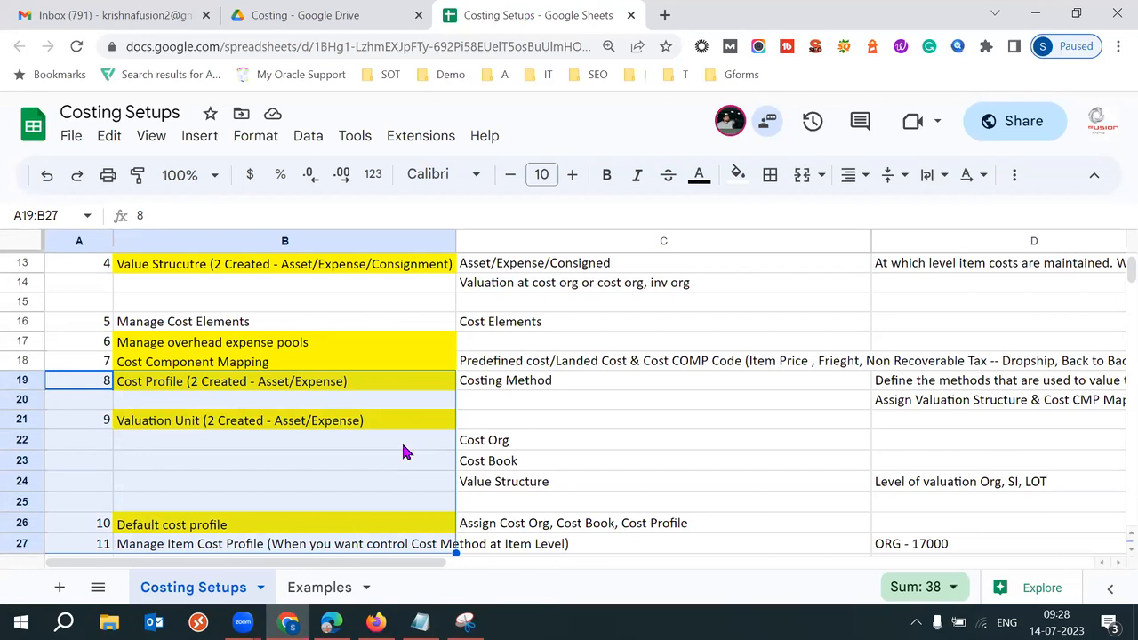
left_click(419, 622)
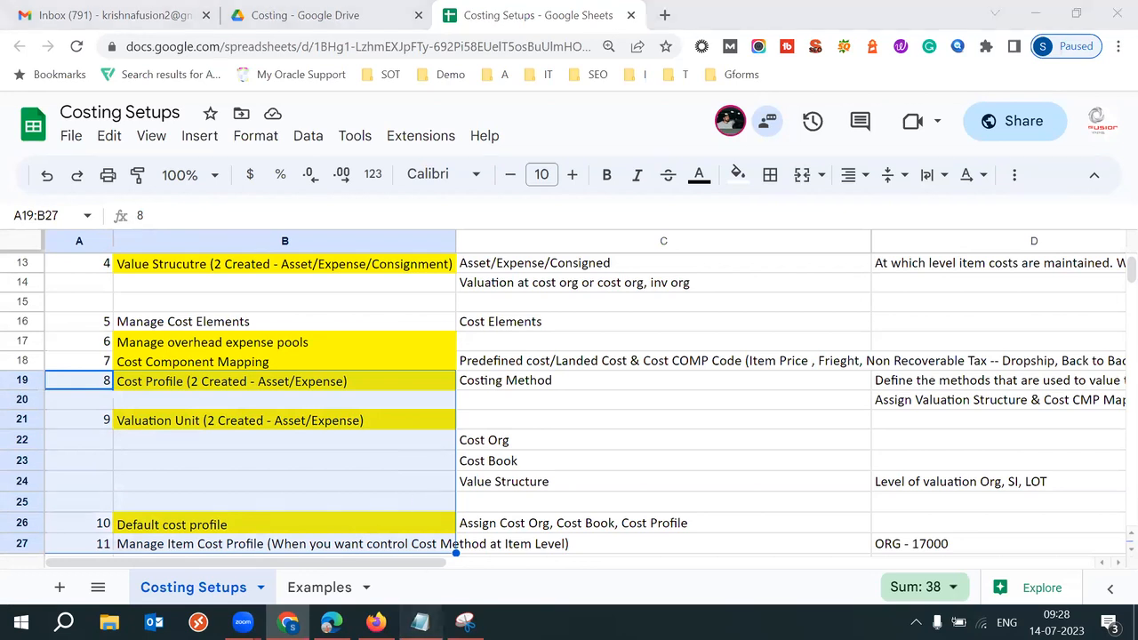
left_click(37, 392, "shift")
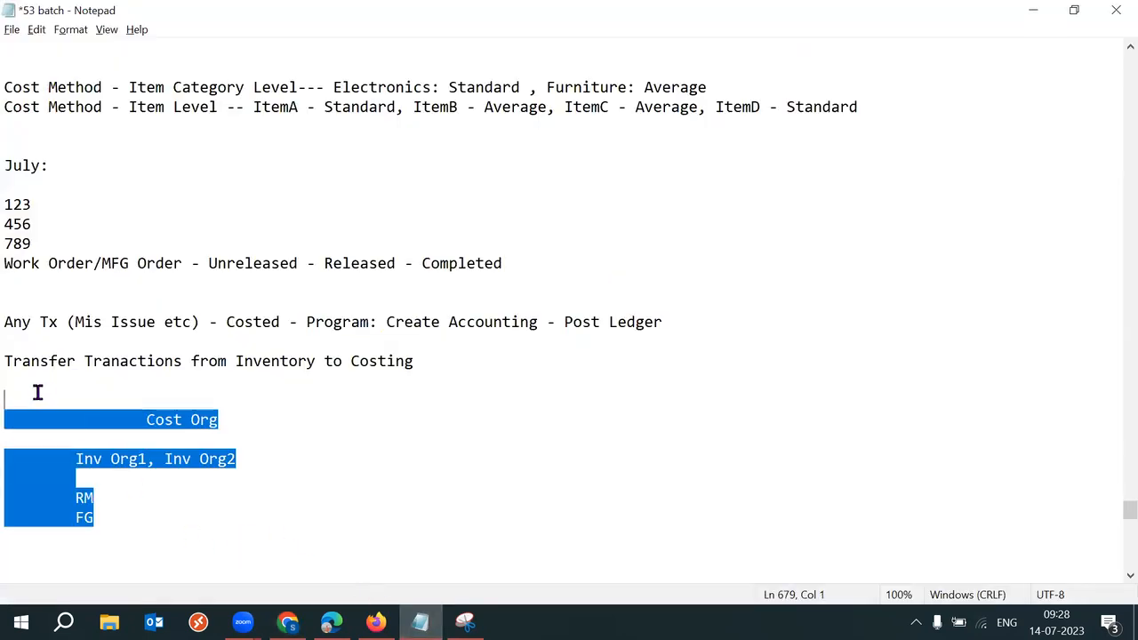
Step: Delete the trailing Cost Org block from the 53 batch notes and save the file
key("Delete")
key("ctrl+s")
left_click(20, 386)
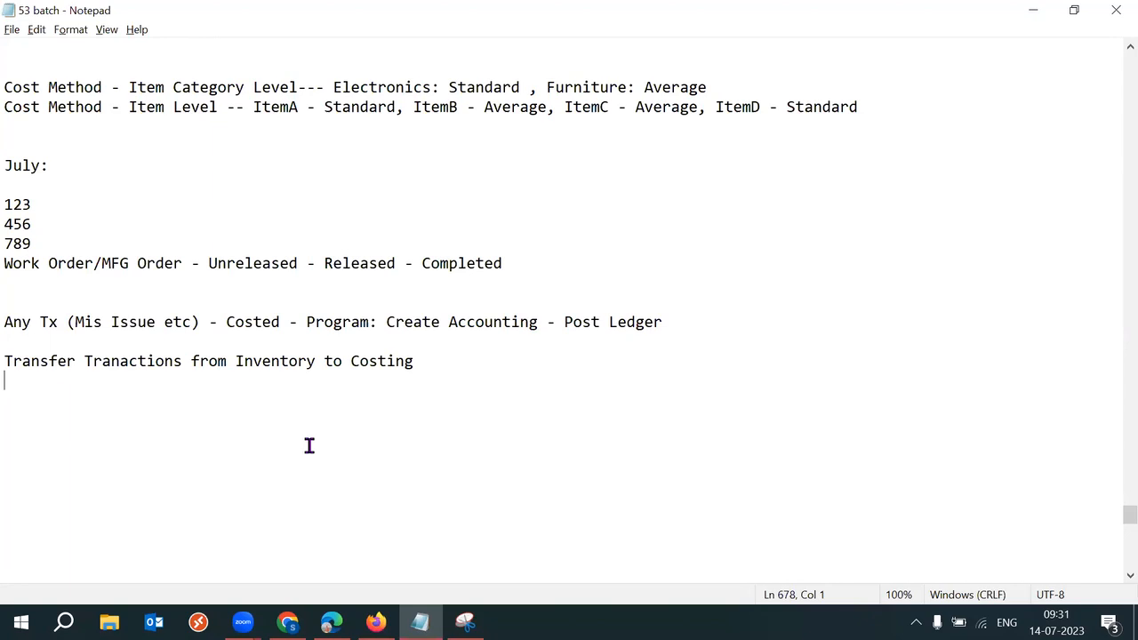
Step: Return to the Costing Setups sheet and move up from A18 to the earlier setup steps
left_click(287, 622)
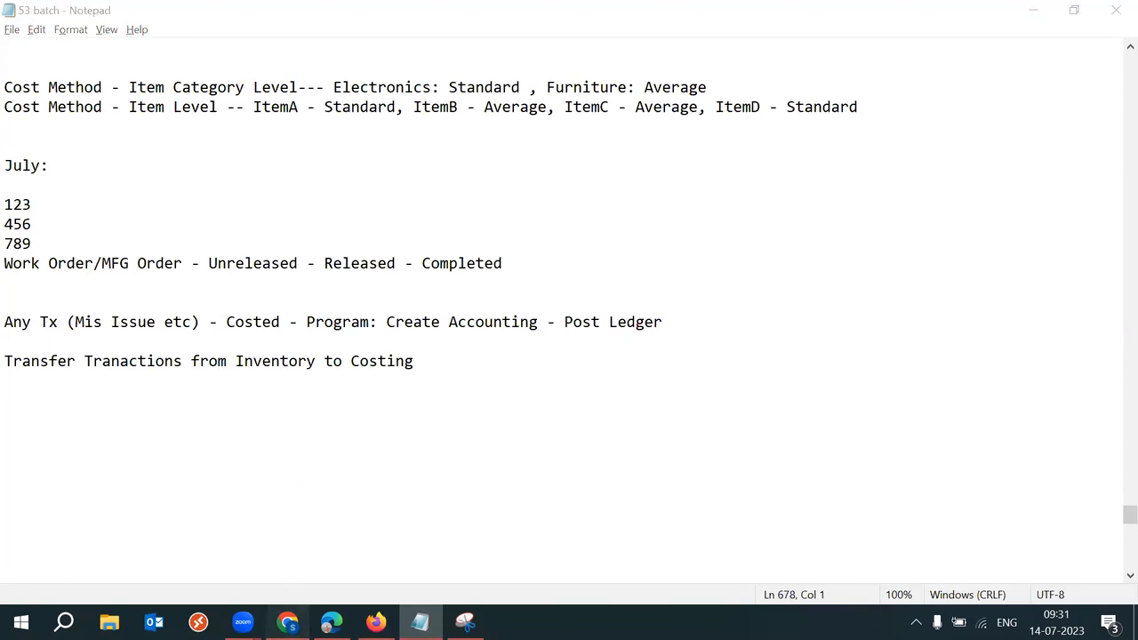
left_click(95, 363)
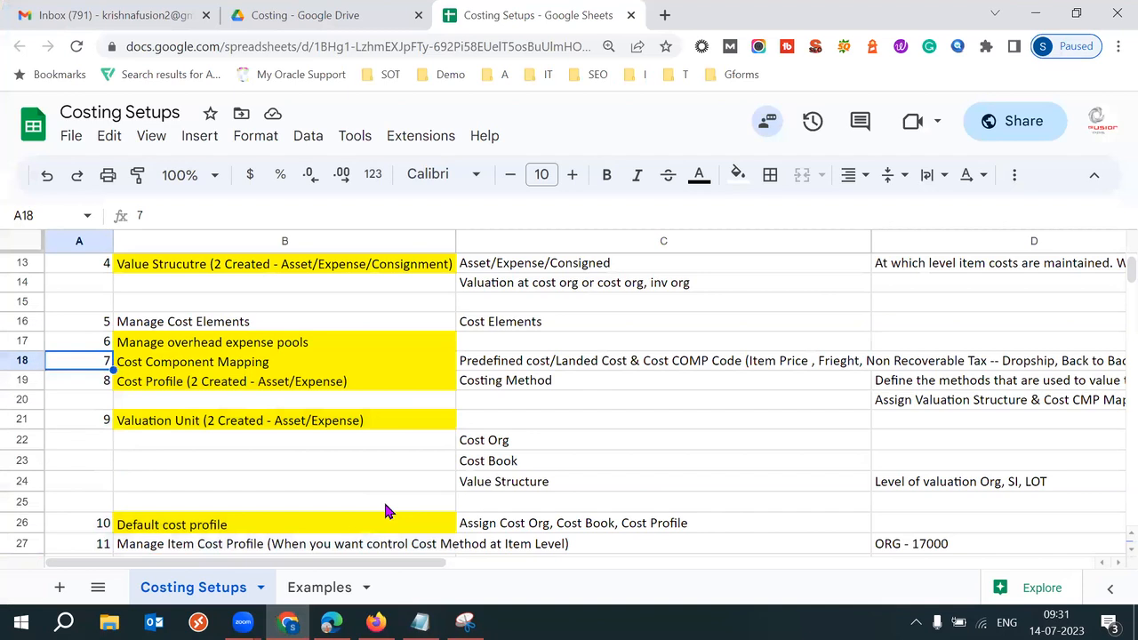
key("Up")
key("Up")
key("Up")
key("Up")
key("Up")
key("Up")
key("Up")
key("Up")
key("Up")
key("Up")
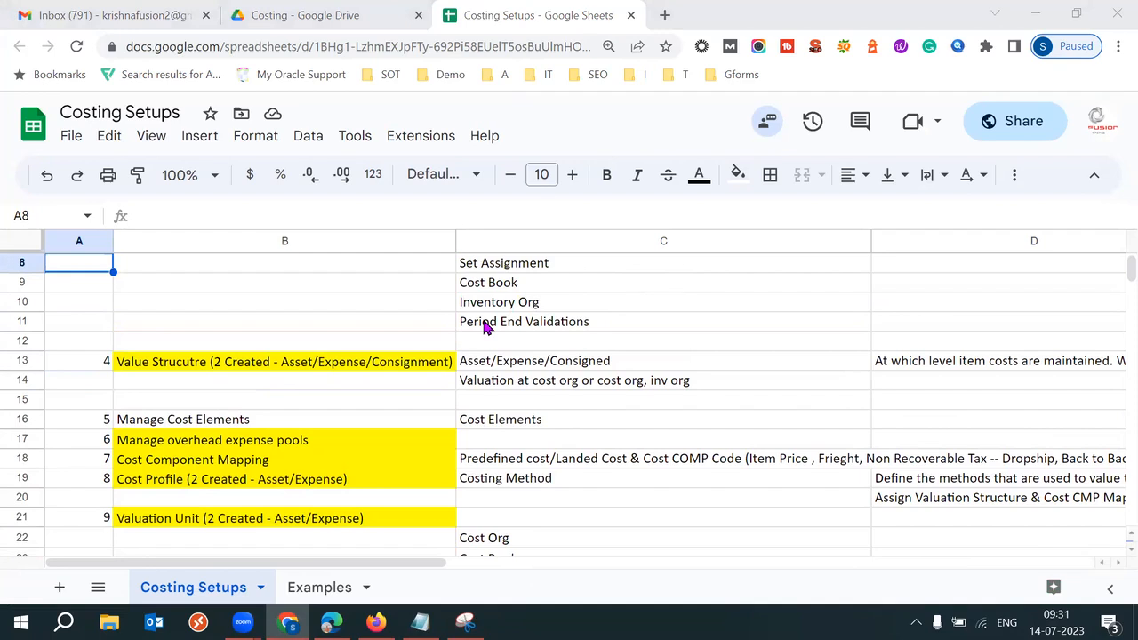
Step: Scroll the 53 batch notes to the Average cost, PPV and EBS/Fusion cost-method examples
left_click(419, 622)
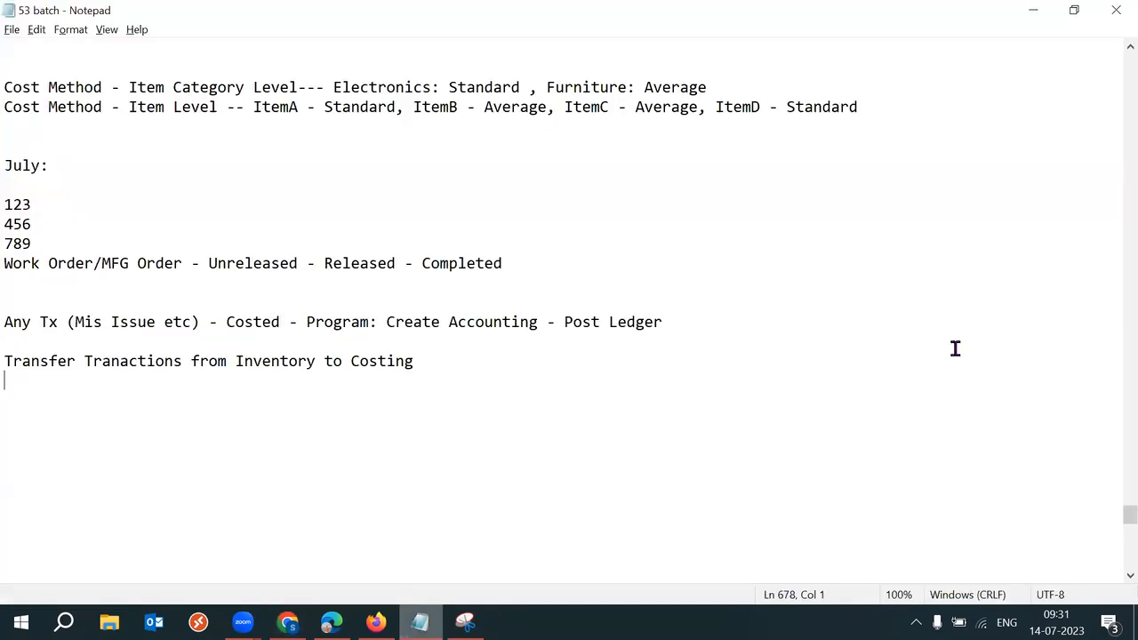
scroll(1115, 507, "up", 11)
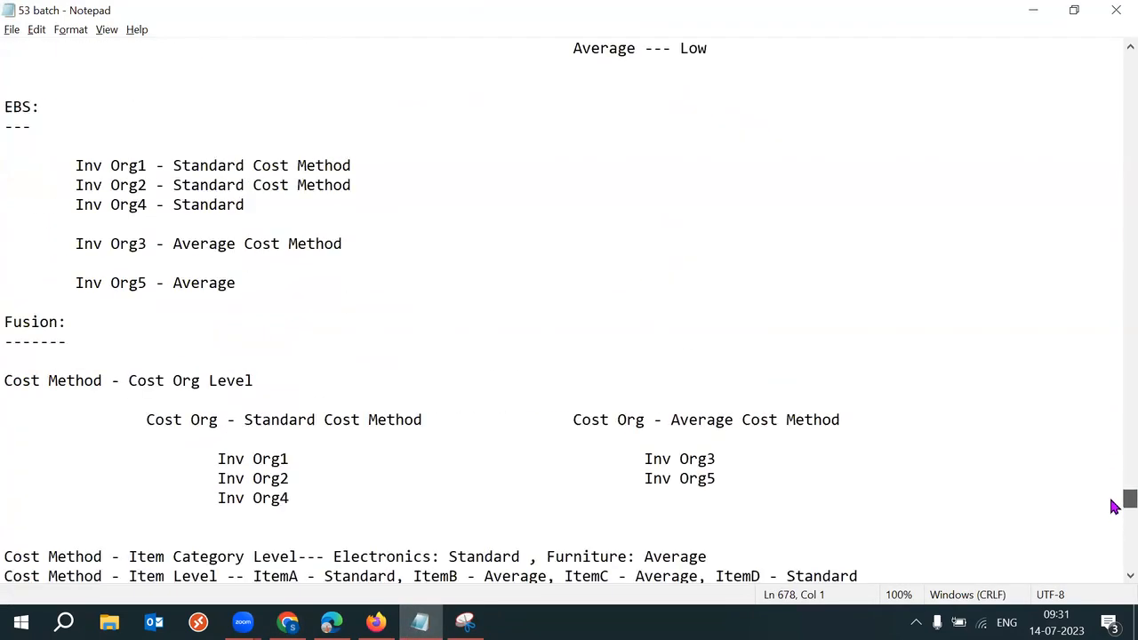
scroll(1116, 504, "up", 13)
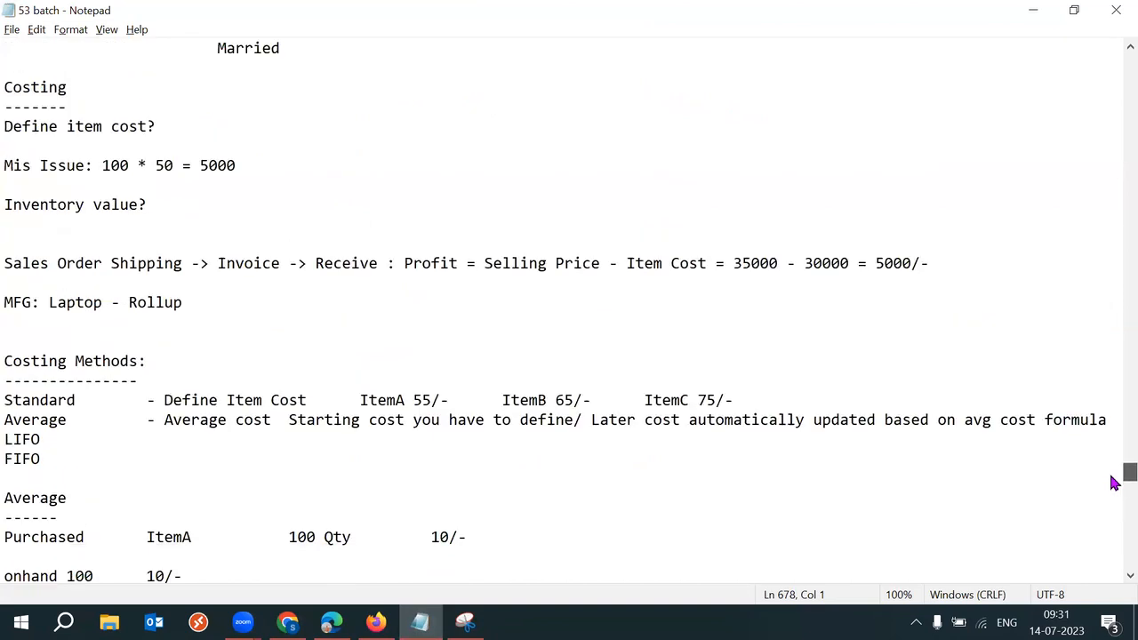
scroll(1115, 463, "up", 9)
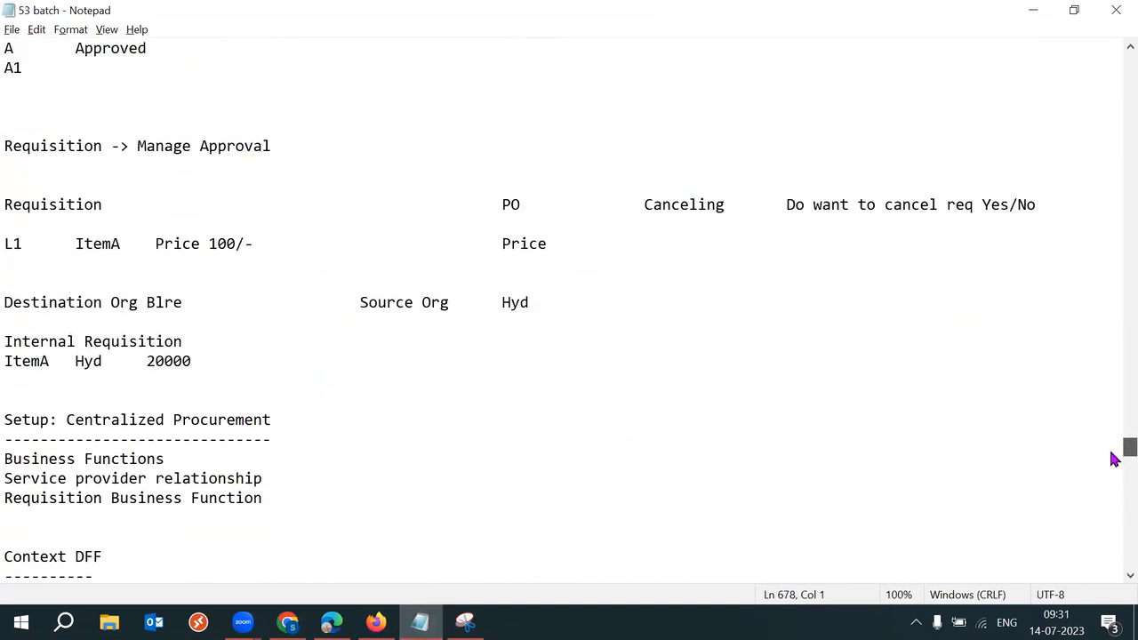
scroll(1115, 463, "down", 8)
scroll(1115, 475, "down", 6)
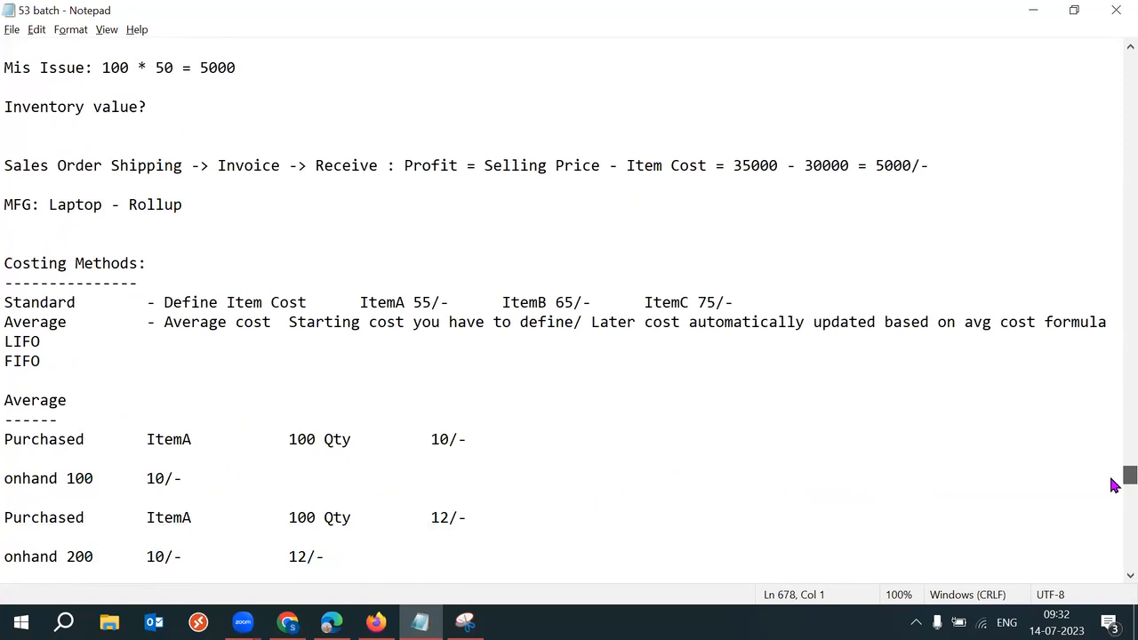
scroll(1115, 485, "down", 1)
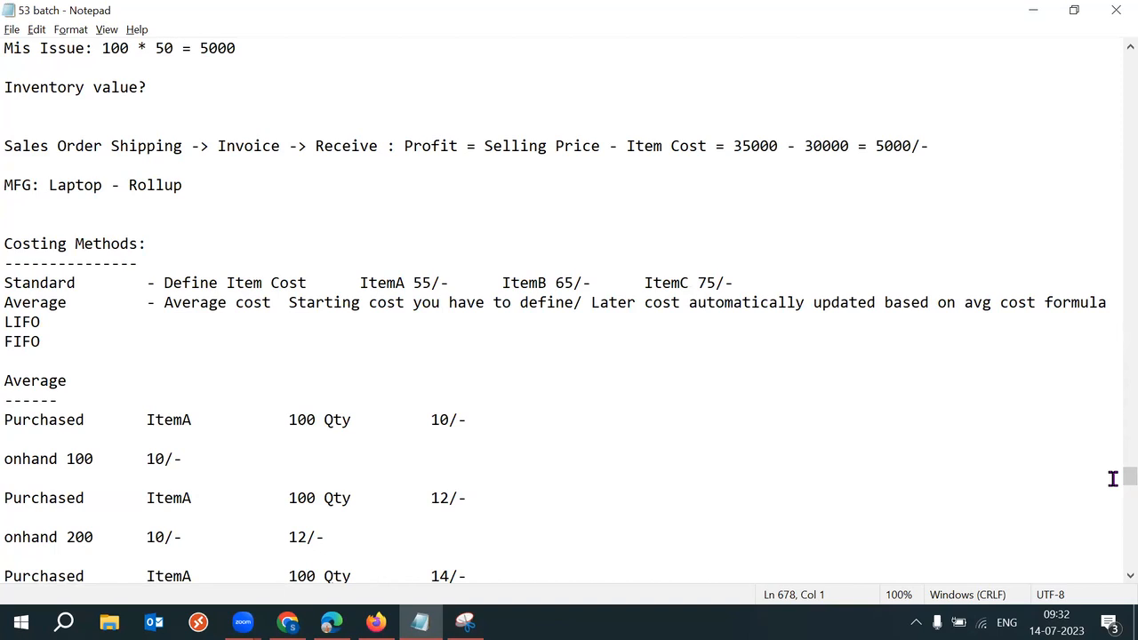
scroll(1112, 488, "down", 5)
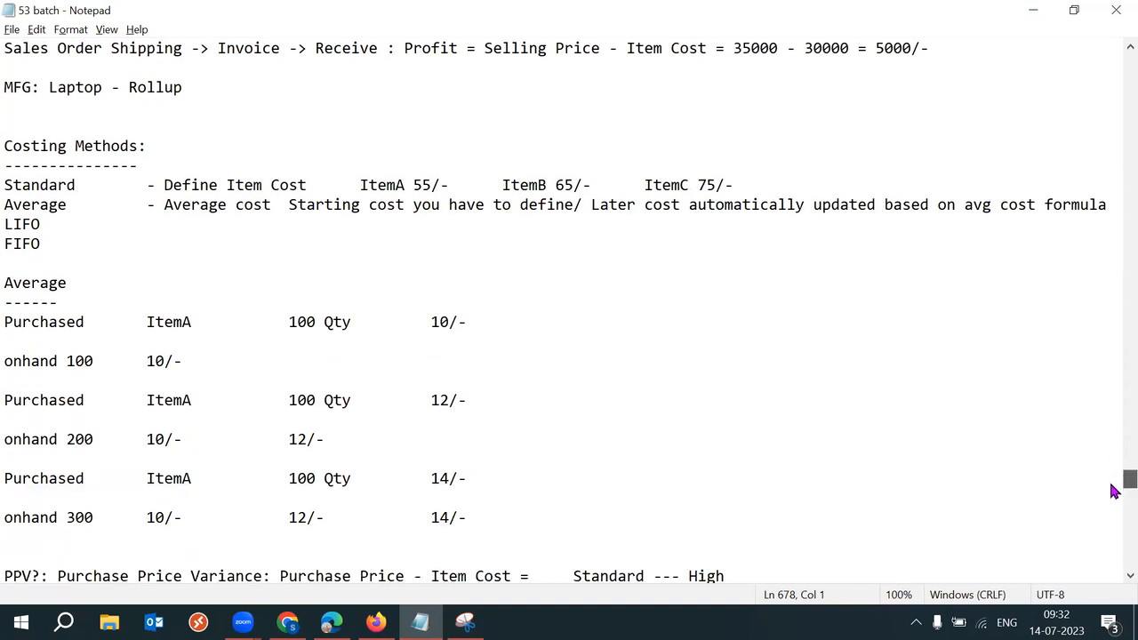
scroll(1115, 496, "down", 2)
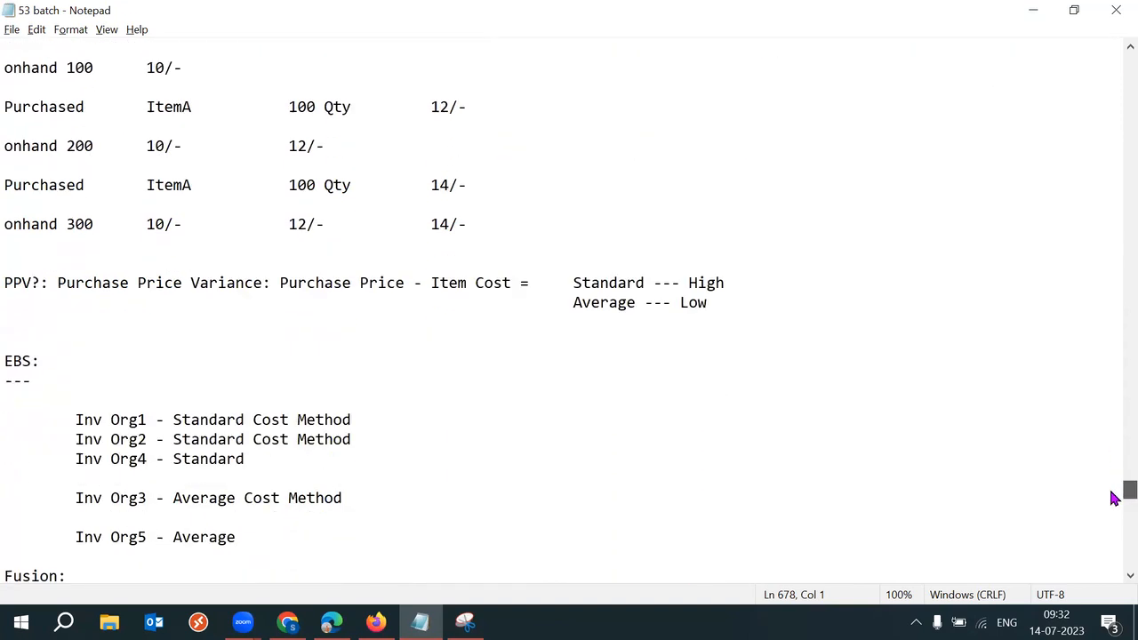
scroll(1115, 498, "down", 5)
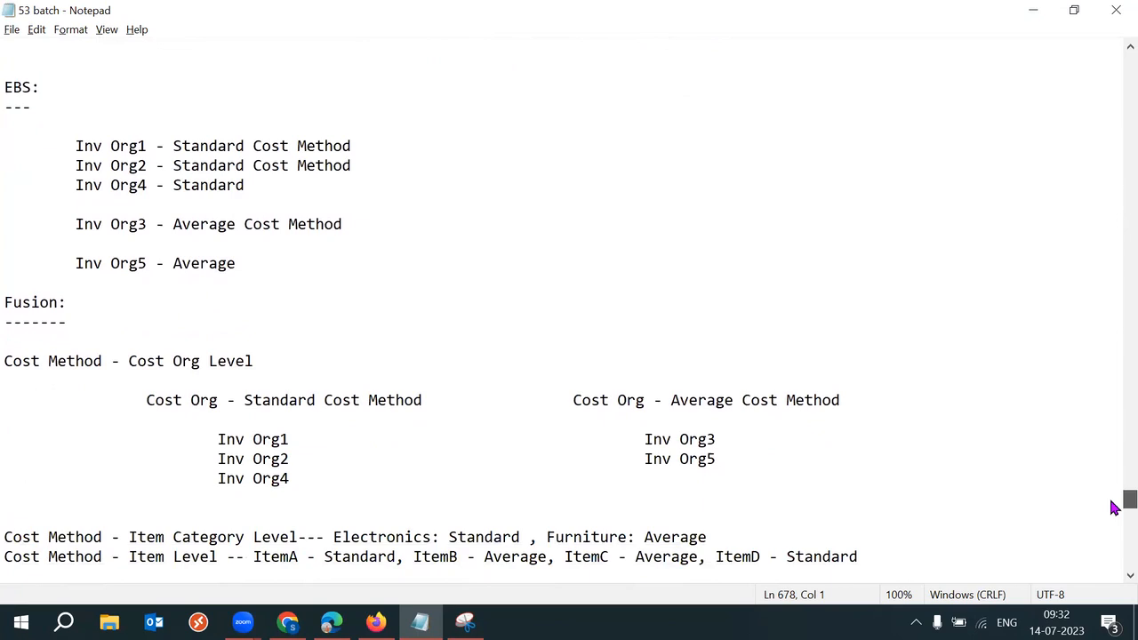
Step: Add an ItemA line under the Fusion heading
left_click(89, 340)
key("Return")
left_click(83, 337)
key("Return")
type("I")
key("BackSpace")
type("ItemA")
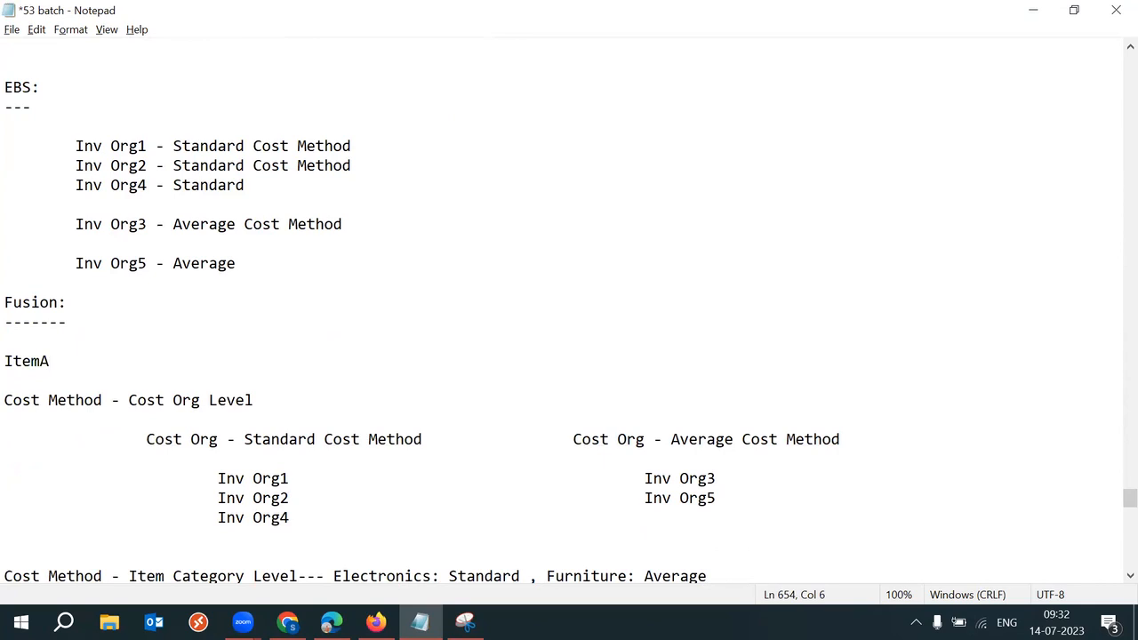
Step: Add a 'Mis Tx:' line under ItemA with Inv Org1 copied from the standard cost org list
left_click_drag(51, 361, 8, 361)
left_click(89, 369)
key("Return")
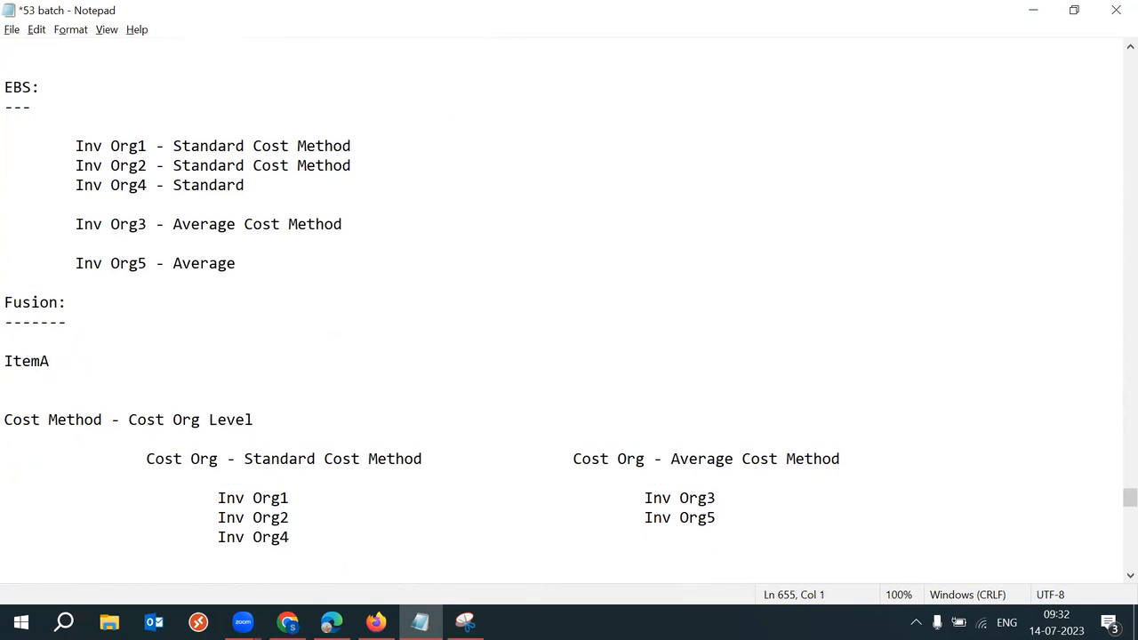
key("Return")
type("Missu")
key("BackSpace")
key("BackSpace")
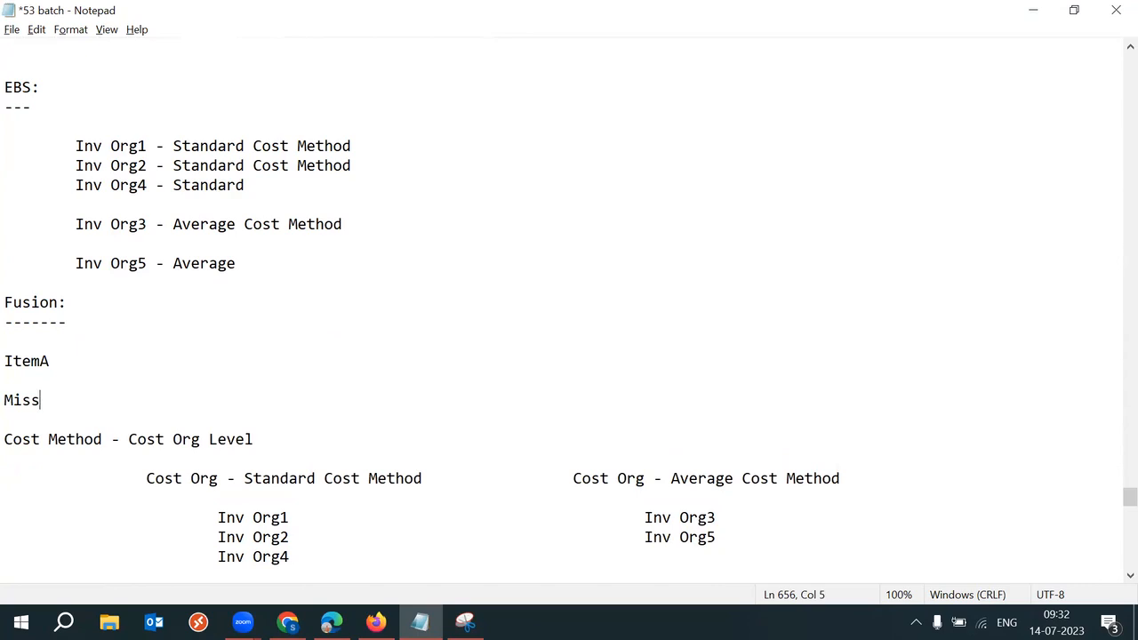
type("Tx:")
left_click_drag(296, 517, 215, 518)
key("ctrl+c")
left_click(116, 401)
key("ctrl+v")
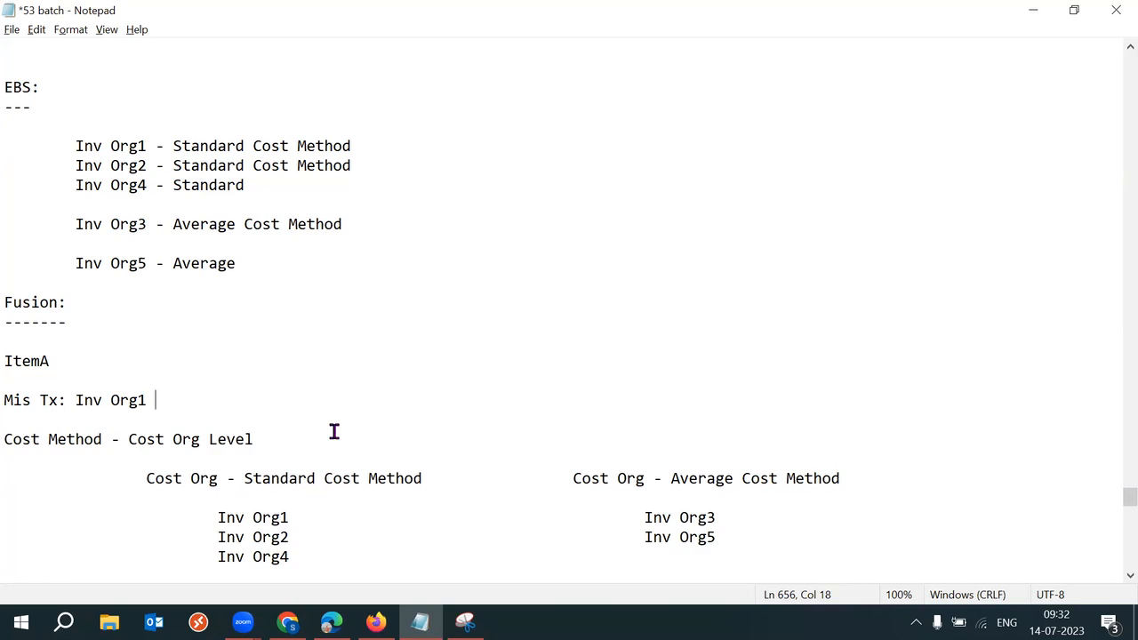
Step: Add a second 'Mis Tx:' line for Inv Org3 from the average cost org
key("Return")
key("Return")
type("M")
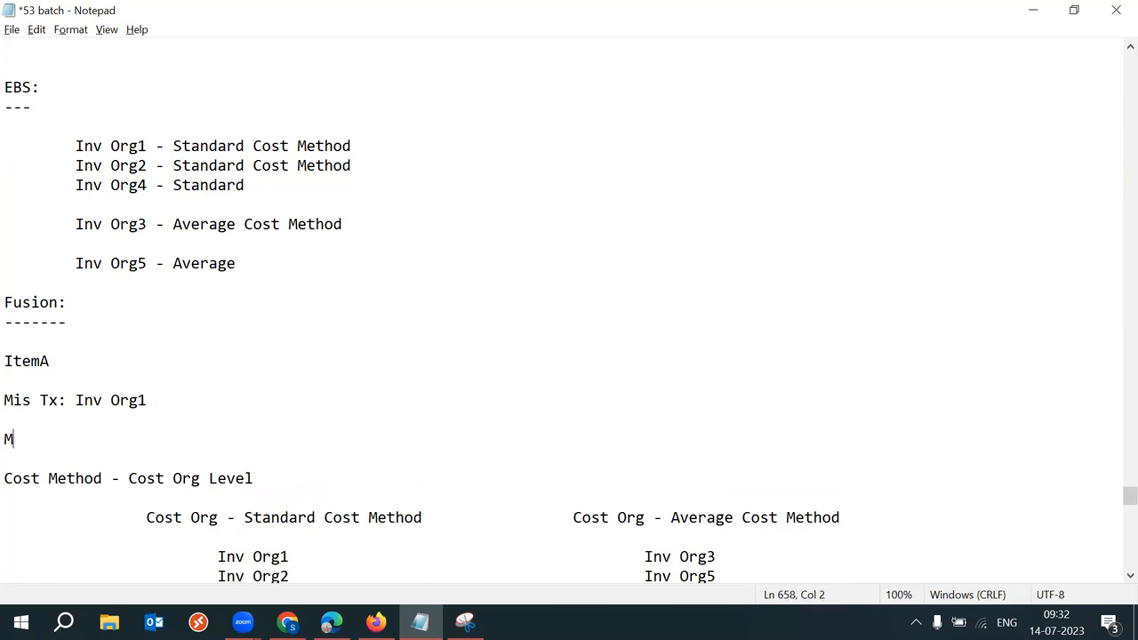
type("is Tx:")
left_click_drag(734, 549, 643, 561)
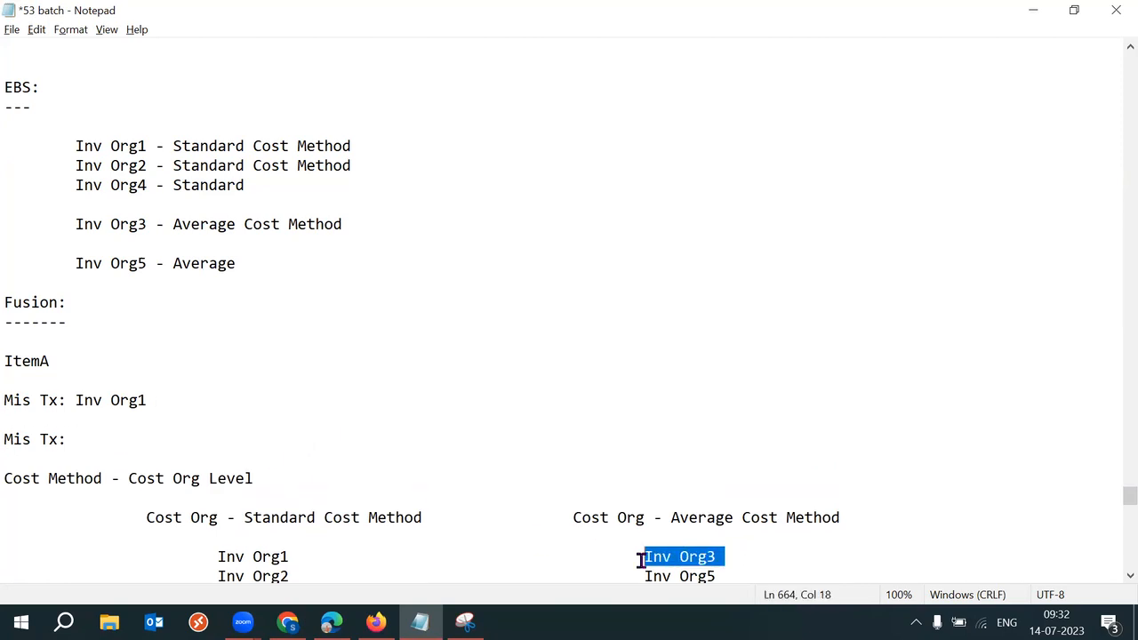
left_click(147, 438)
key("ctrl+v")
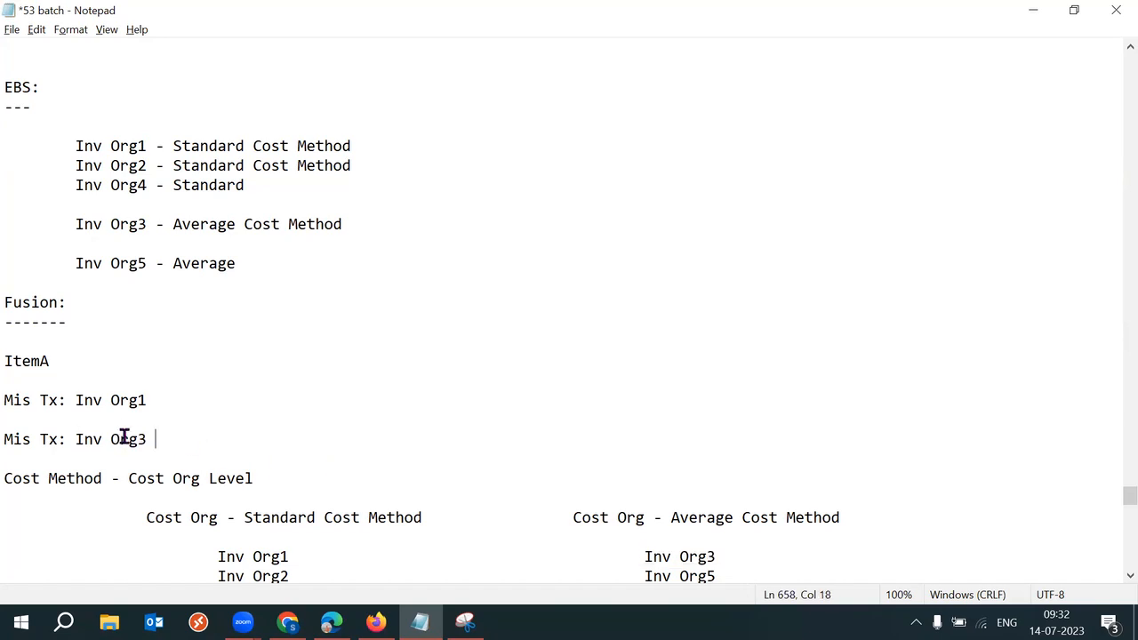
scroll(1116, 503, "down", 2)
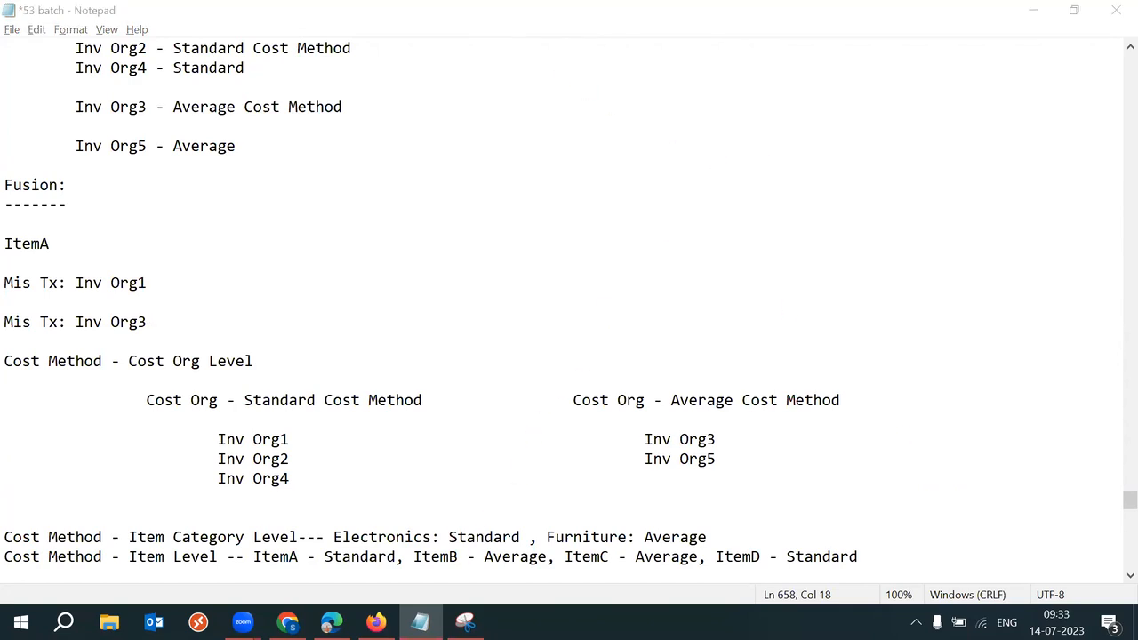
mouse_move(377, 622)
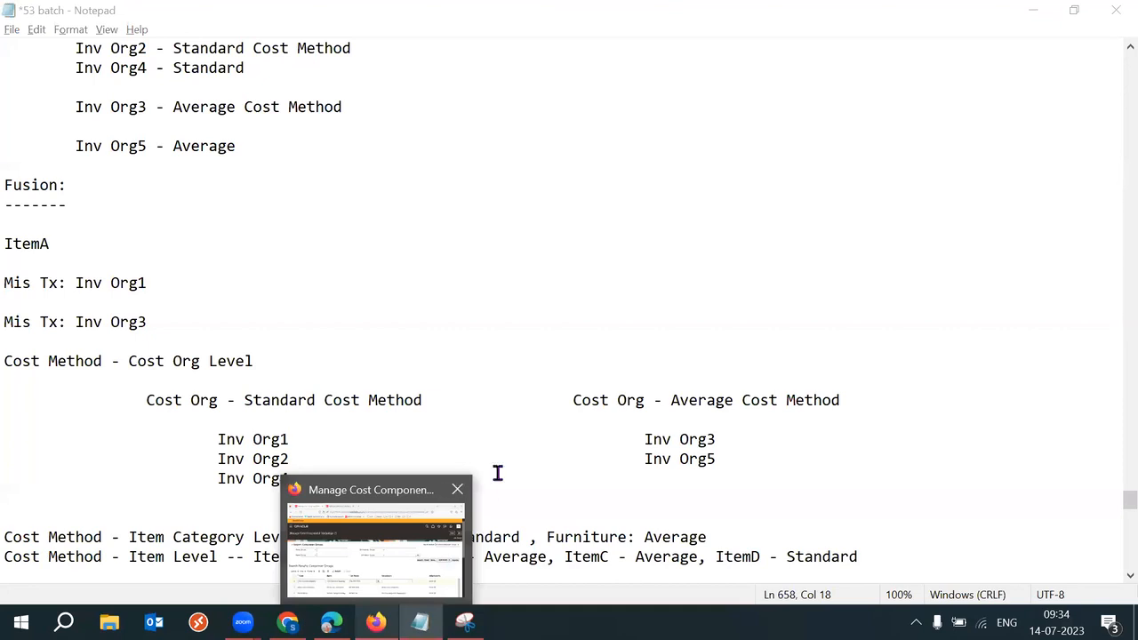
left_click(452, 418)
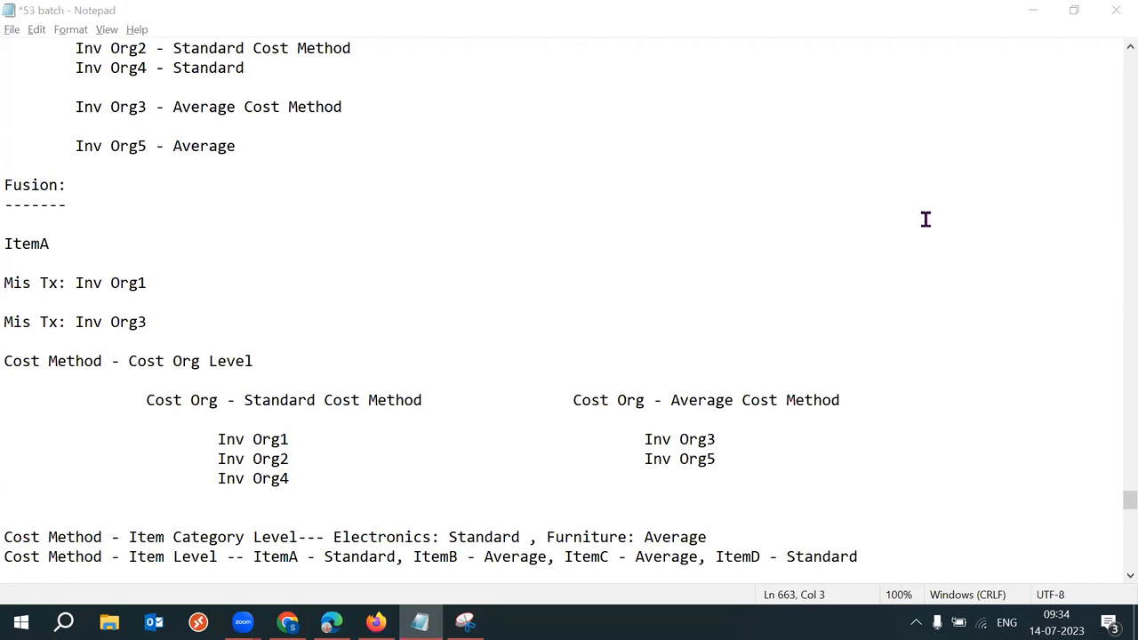
left_click(1117, 505)
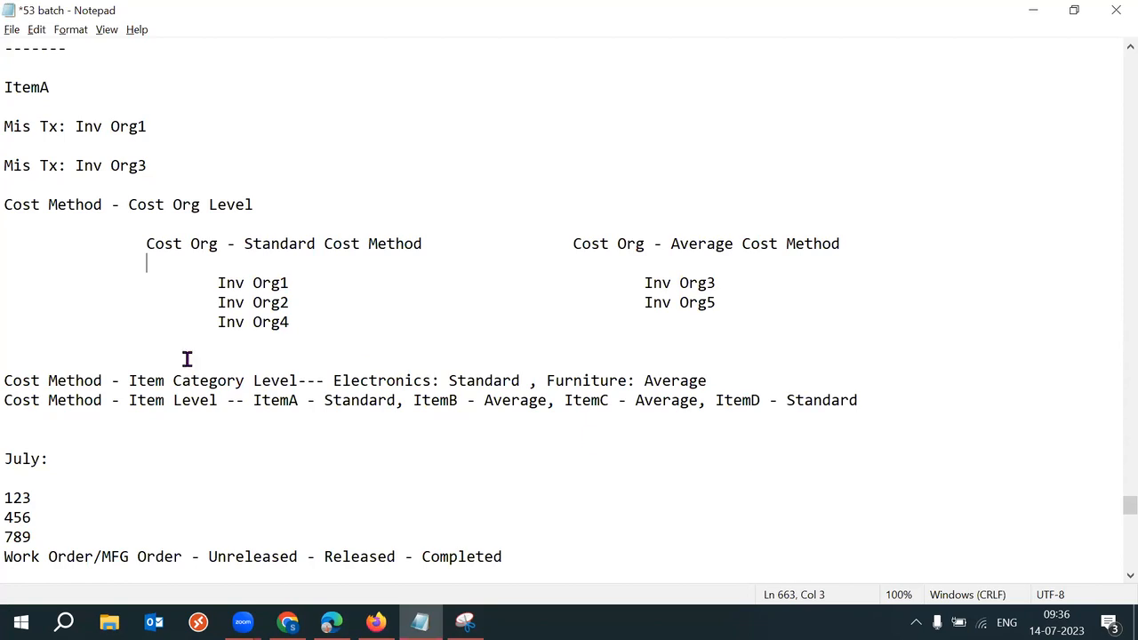
Step: Highlight the Item Category Level phrase and scroll through the costing notes
left_click_drag(129, 380, 299, 381)
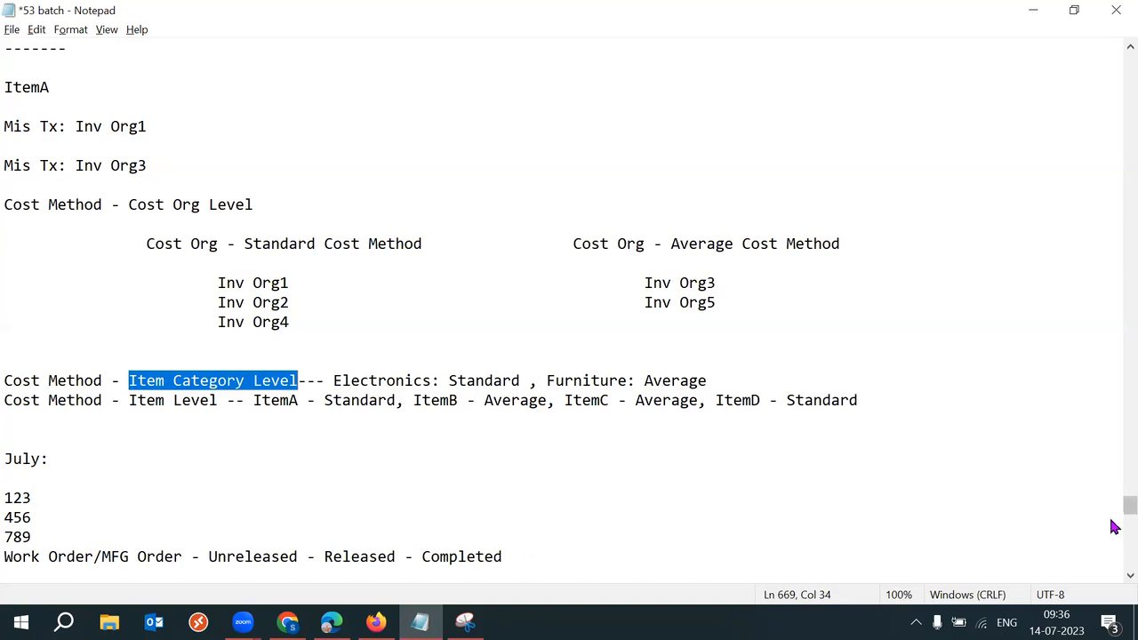
scroll(1114, 512, "up", 1)
scroll(1114, 512, "up", 7)
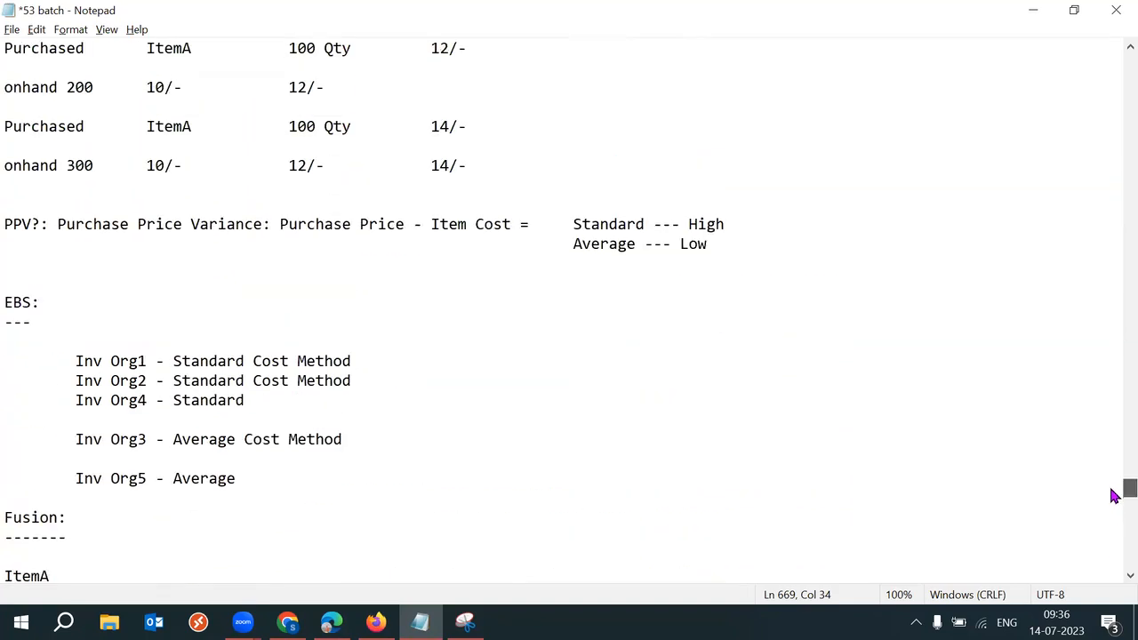
scroll(1114, 500, "down", 2)
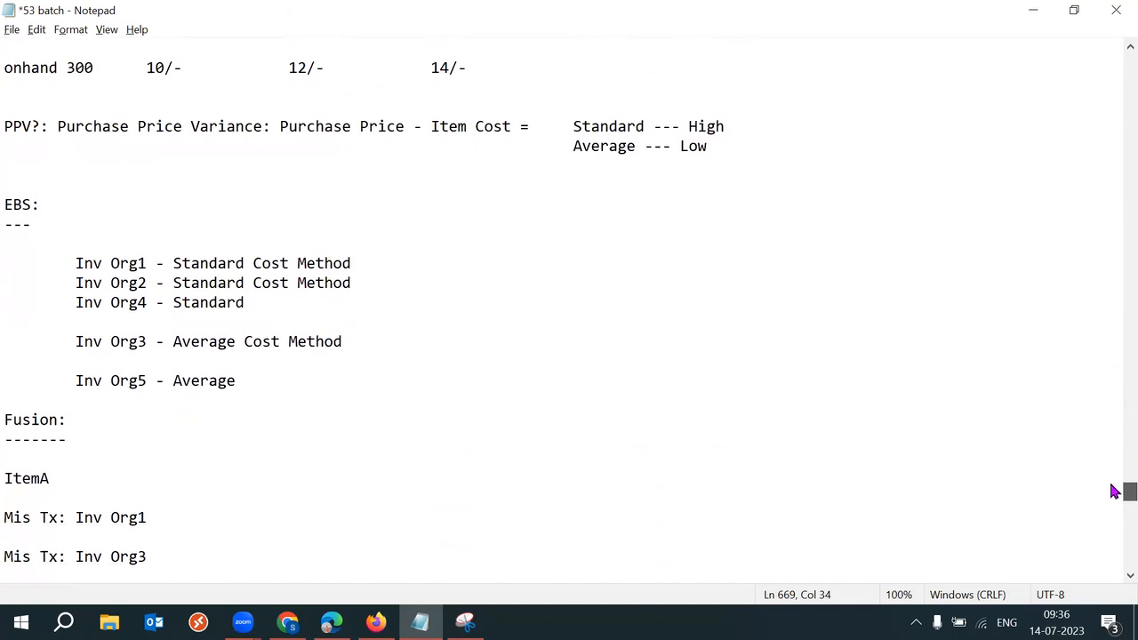
scroll(1114, 498, "up", 5)
scroll(1115, 492, "down", 1)
scroll(1115, 492, "up", 3)
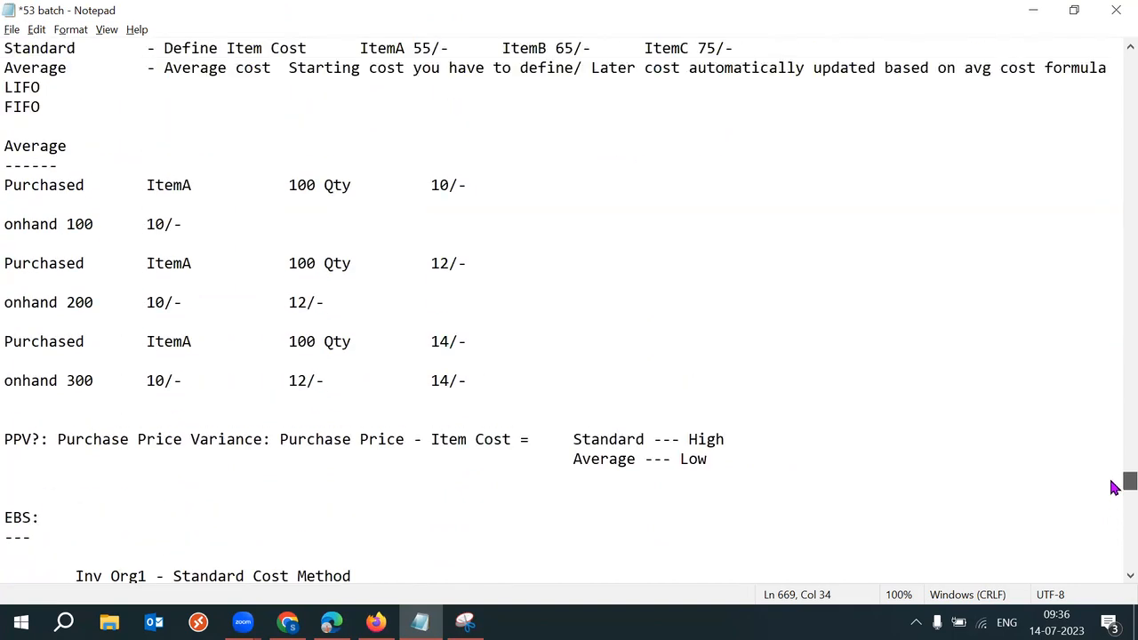
Step: Add an 'Average Formula:' line below FIFO, fix the typo, and save the notes
left_click(88, 216)
key("Return")
key("Return")
type("Ave")
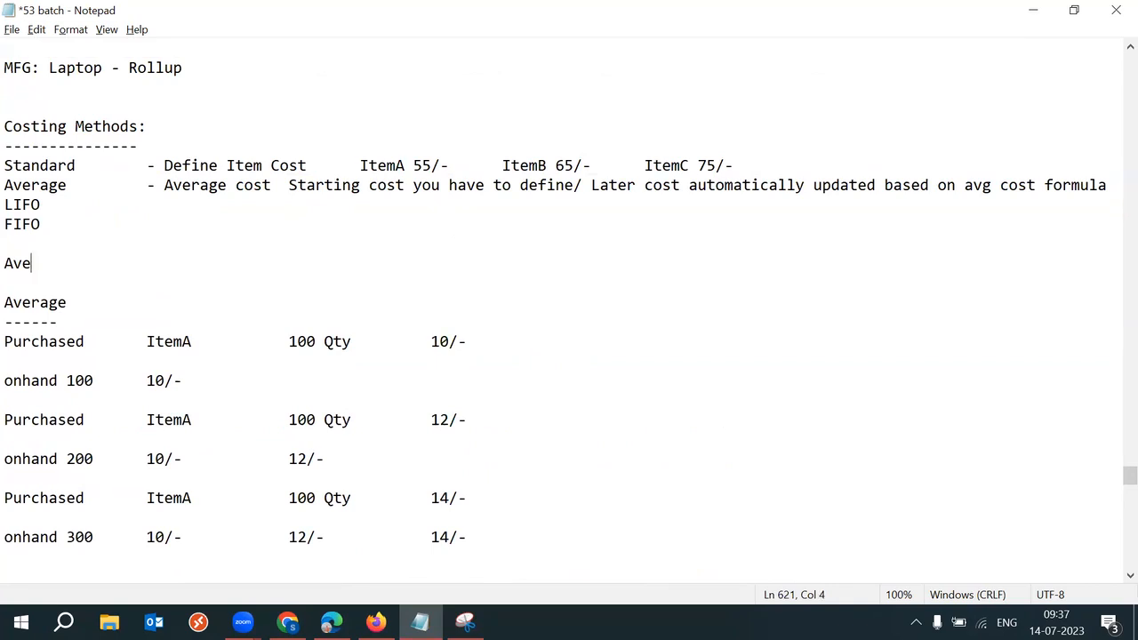
type("rage Formual")
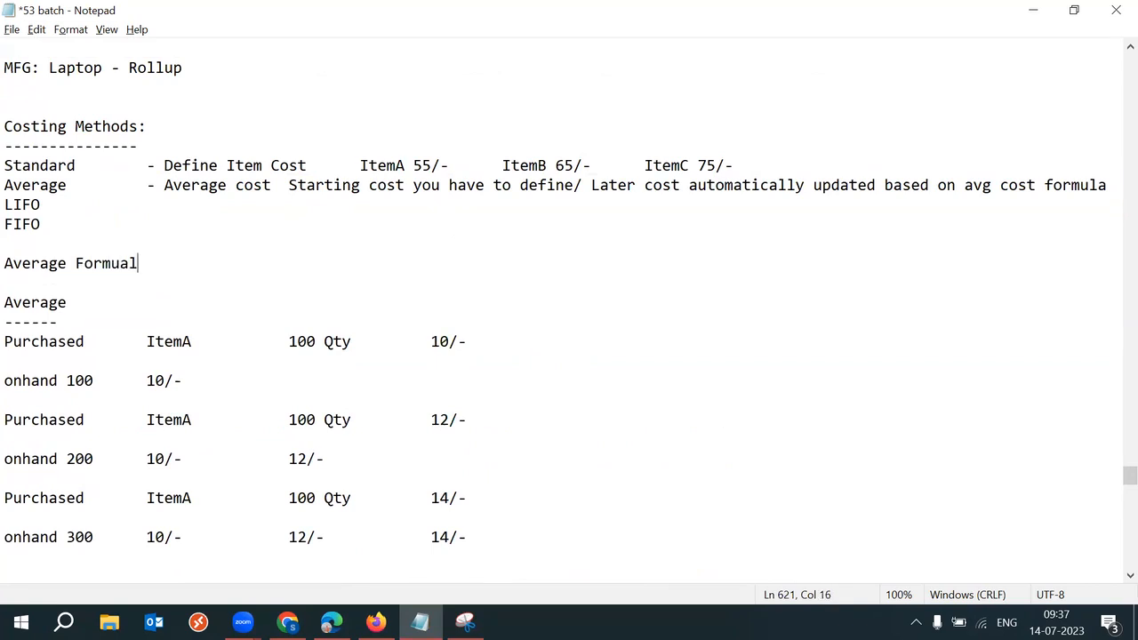
key("ctrl+s")
key("BackSpace")
key("BackSpace")
type("la:")
key("Return")
key("Tab")
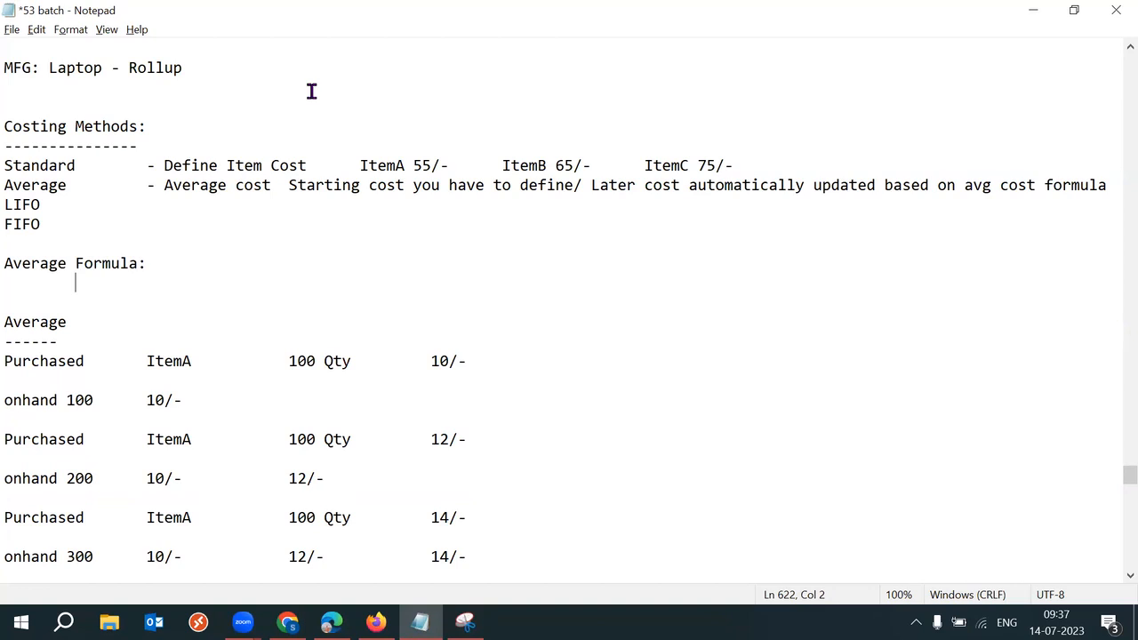
left_click(246, 269)
key("ctrl+s")
Step: Select the whole onhand 300 line in the notes
left_click_drag(1114, 477, 1116, 484)
left_click_drag(511, 424, 12, 400)
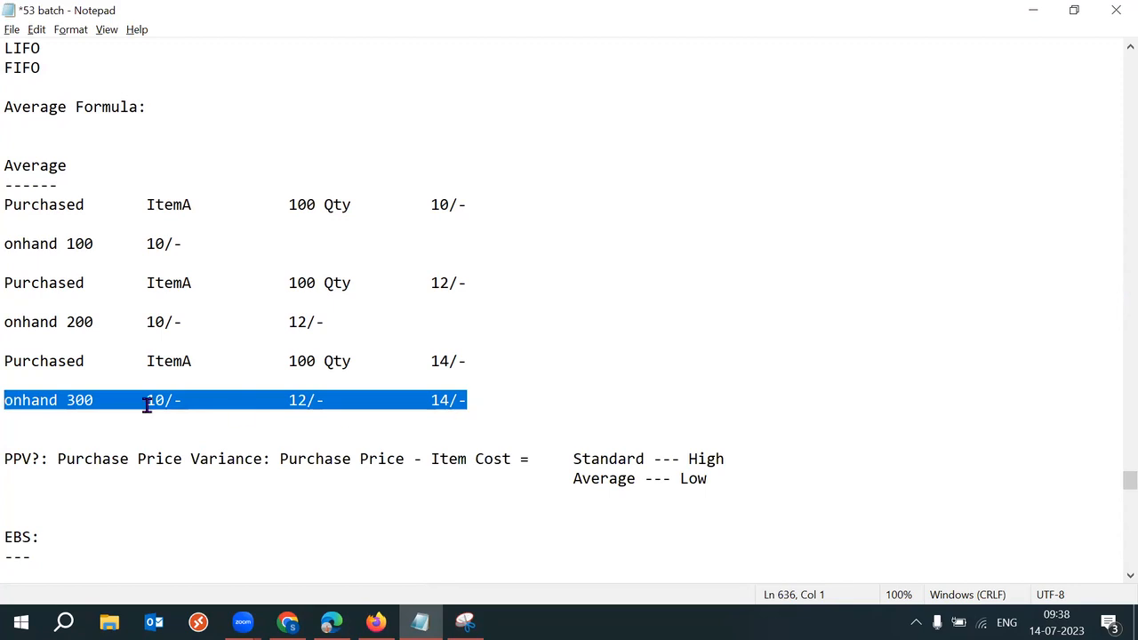
left_click(75, 412)
left_click_drag(11, 400, 176, 400)
left_click_drag(258, 400, 681, 398)
Step: Place the cursor after 'Average Formula:' and switch to the Investopedia average cost article
scroll(1111, 485, "up", 1)
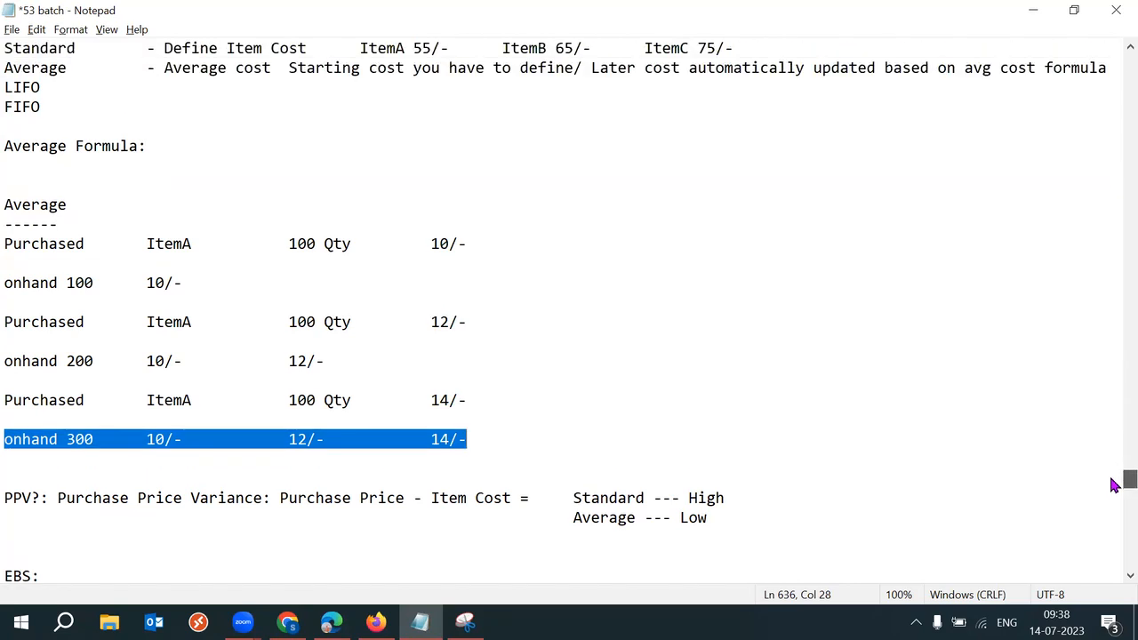
left_click(200, 148)
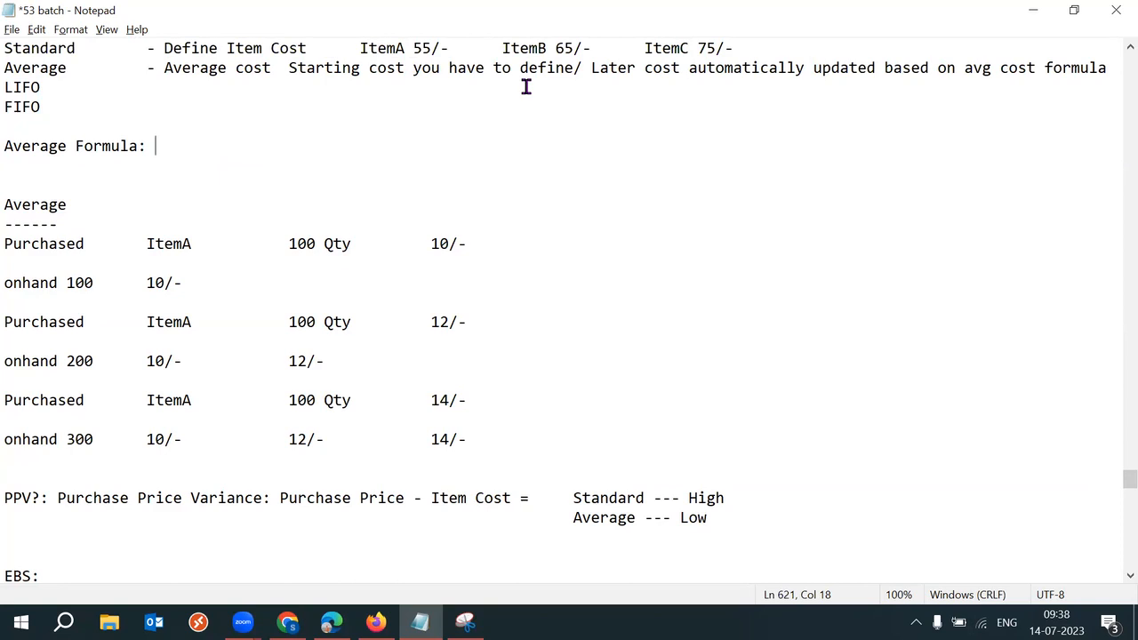
key("alt+Tab")
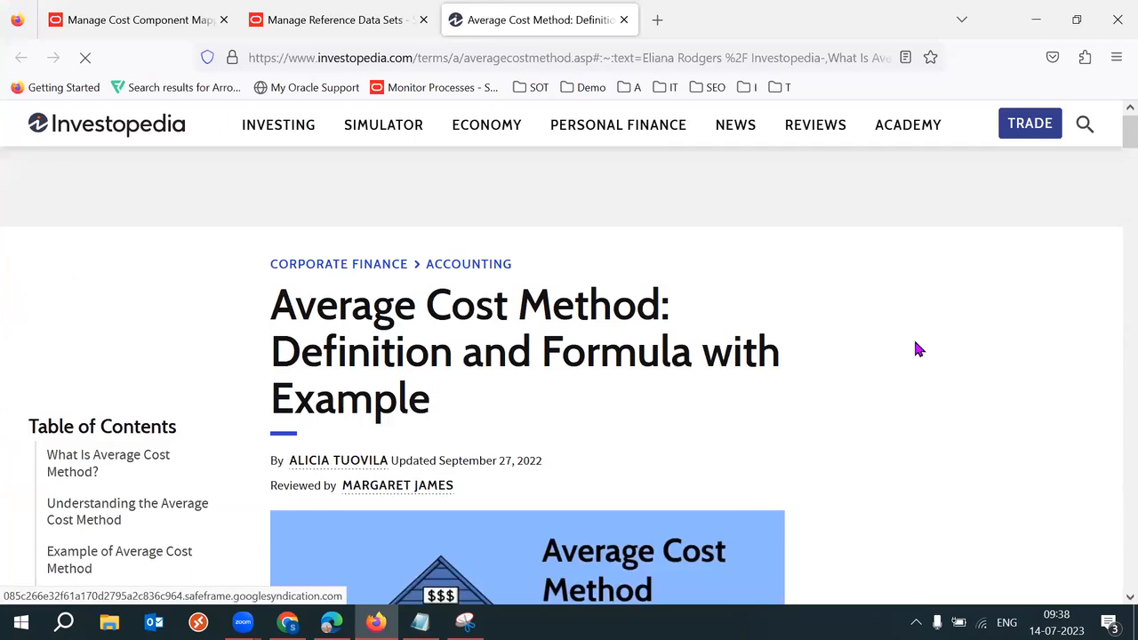
Step: Highlight the 1/1 purchase row: 20 items at $1,000 for $20,000 total
left_click_drag(1114, 148, 1113, 313)
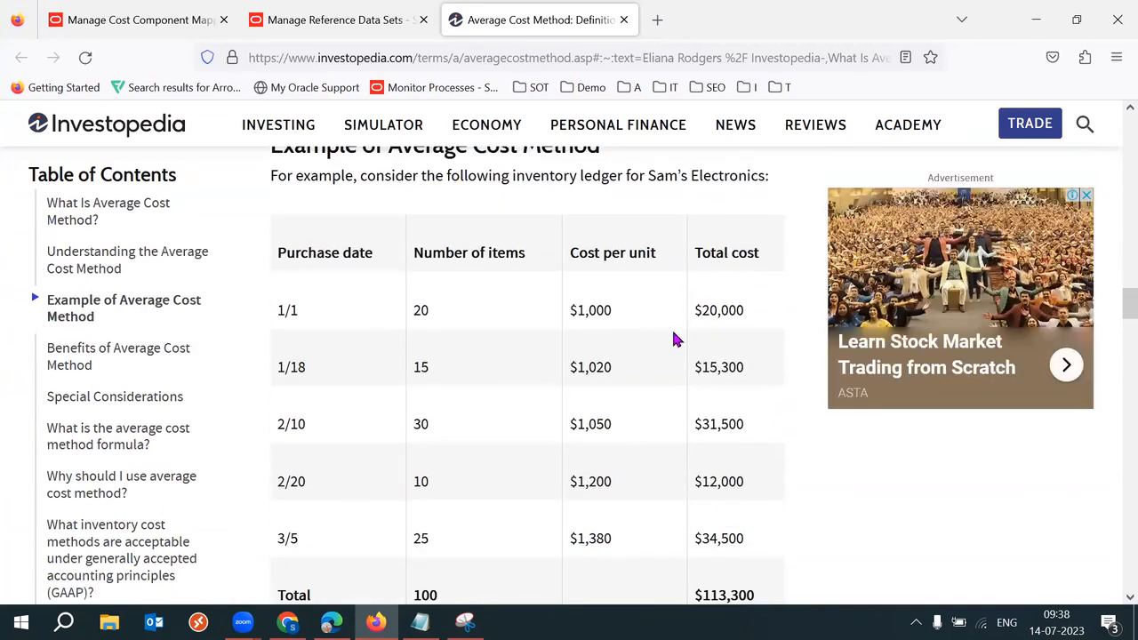
scroll(331, 318, "up", 1)
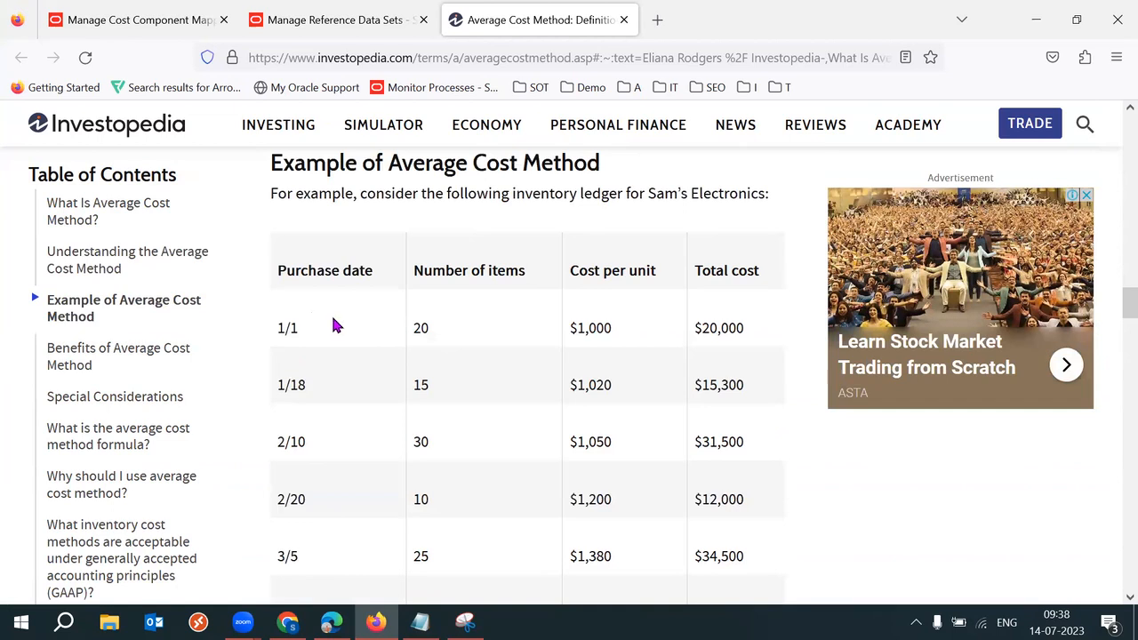
left_click_drag(285, 330, 325, 332)
left_click_drag(422, 331, 472, 336)
left_click_drag(585, 330, 634, 330)
left_click(728, 328)
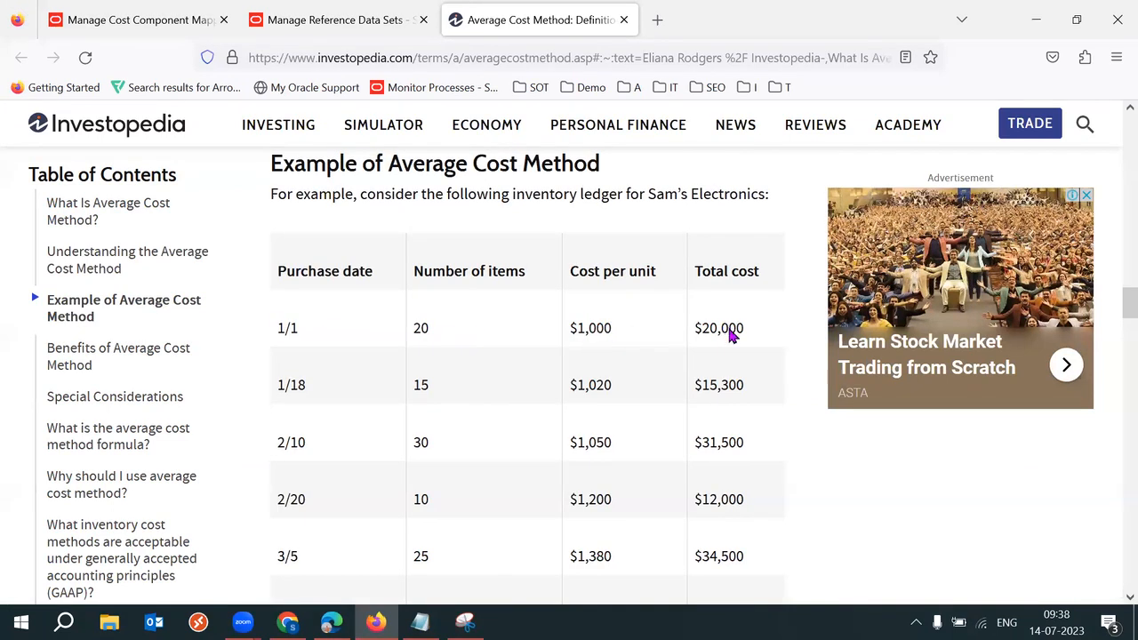
scroll(734, 331, "down", 1)
left_click_drag(414, 284, 432, 291)
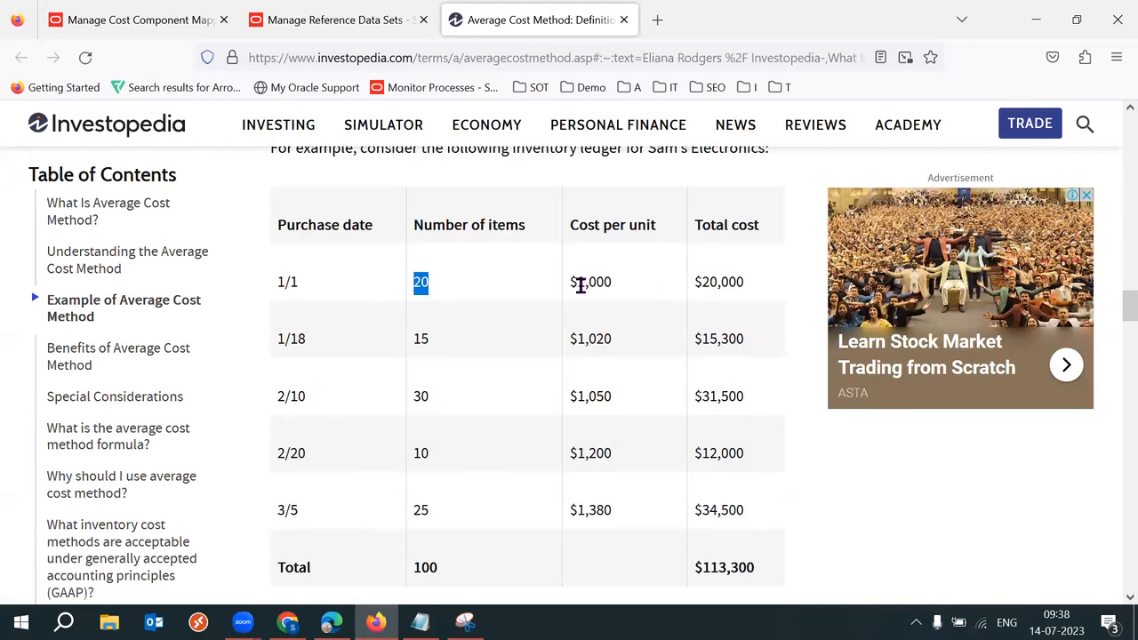
left_click_drag(579, 284, 615, 291)
left_click_drag(709, 282, 718, 284)
Step: Highlight the 1/18 purchase row: 15 items at $1,020 unit cost
left_click_drag(276, 337, 304, 338)
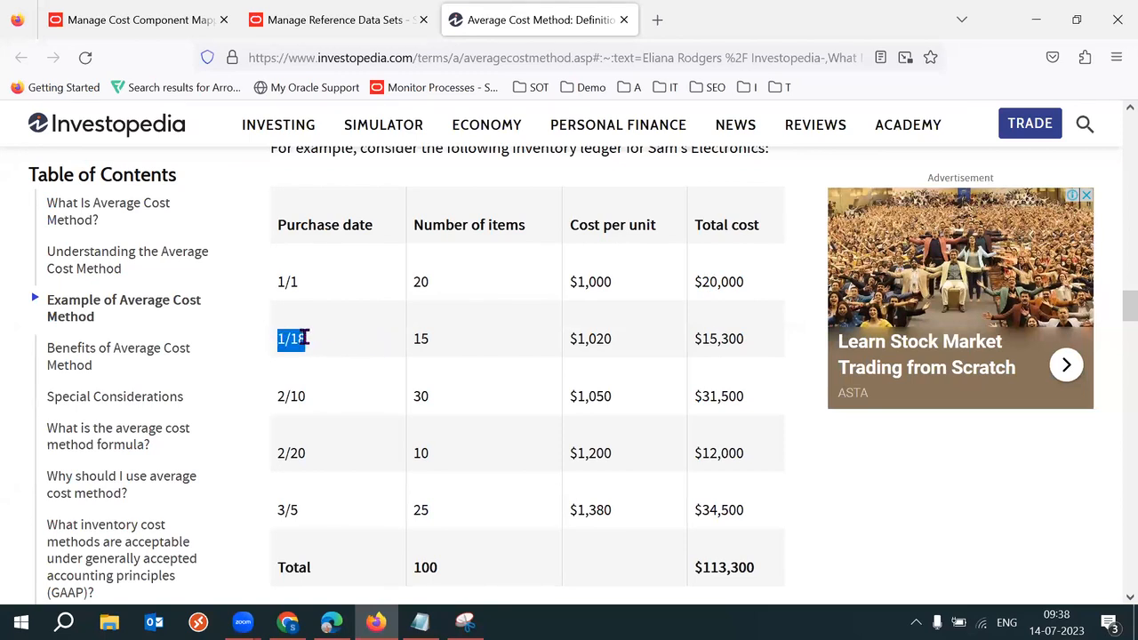
double_click(301, 338)
double_click(421, 340)
double_click(588, 340)
double_click(589, 342)
left_click(629, 482)
Step: Highlight the Total row's quantity 100 and $113,300 total cost
scroll(629, 482, "down", 3)
double_click(427, 430)
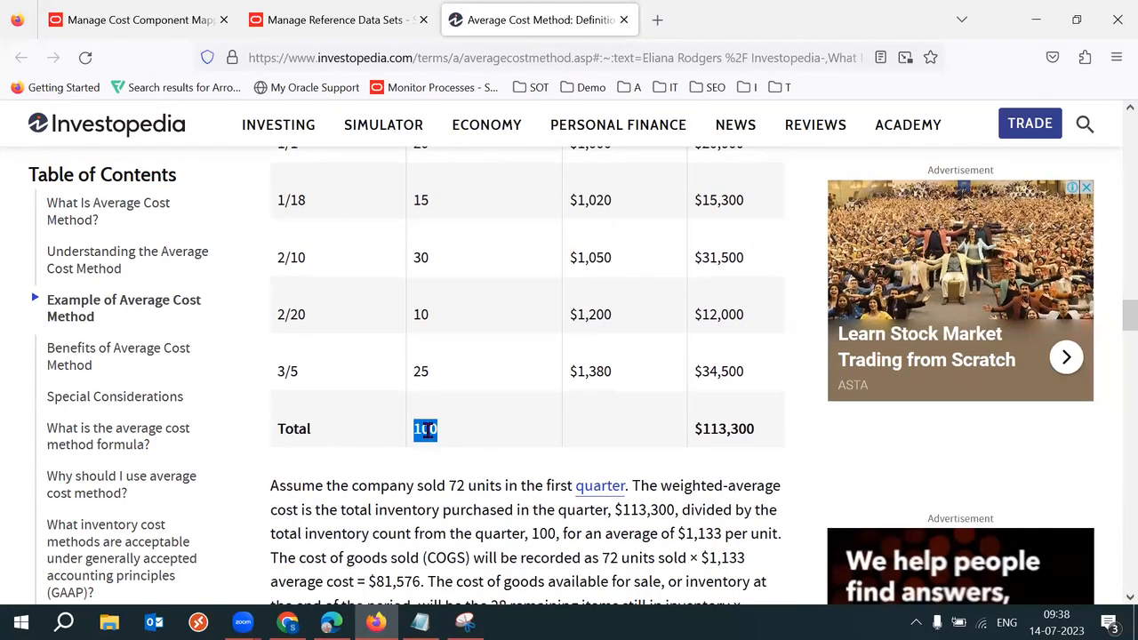
double_click(428, 430)
double_click(731, 430)
double_click(731, 430)
double_click(439, 431)
left_click(439, 482)
Step: Highlight the explanation dividing $113,300 by 100 units to get $1,133 per unit
scroll(439, 475, "down", 4)
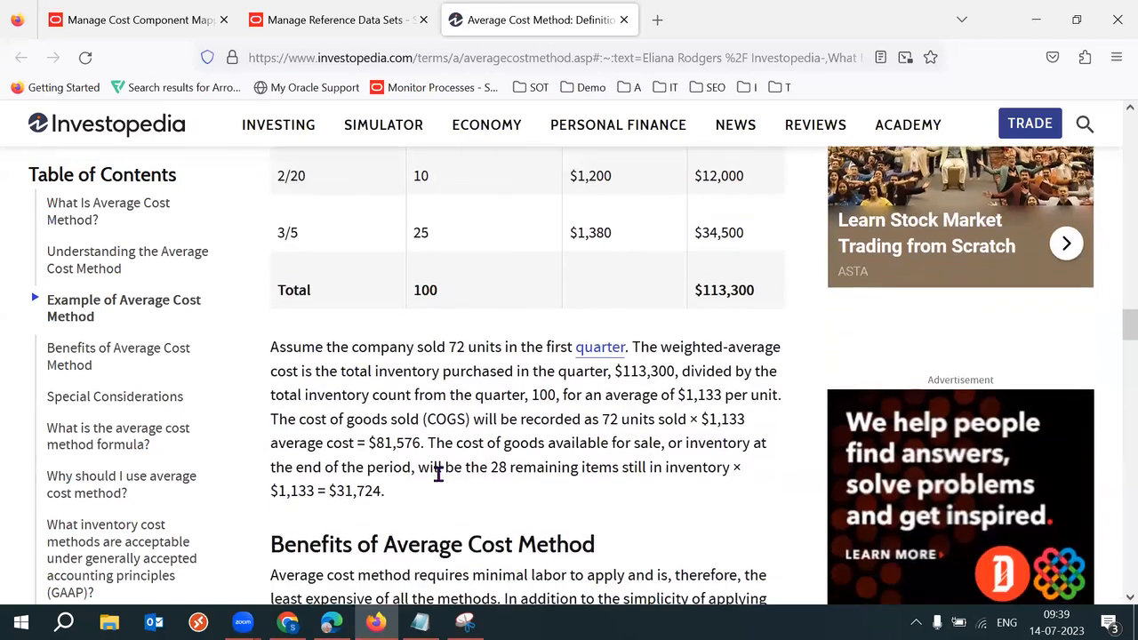
left_click_drag(671, 299, 701, 321)
left_click(623, 344)
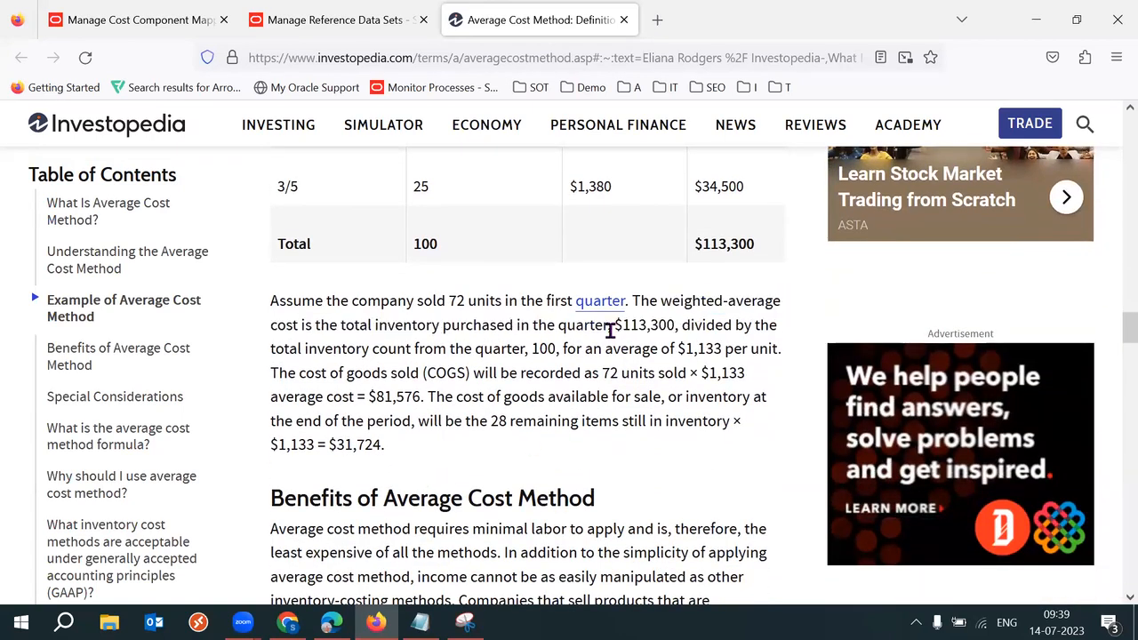
left_click_drag(378, 324, 522, 326)
left_click_drag(617, 326, 660, 325)
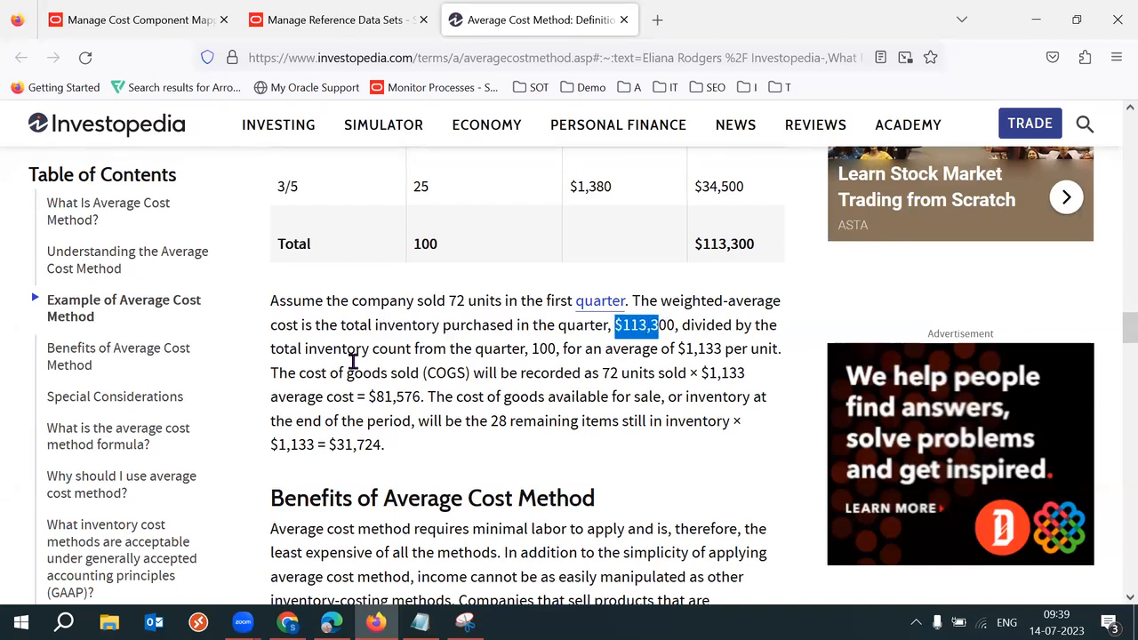
left_click_drag(307, 349, 539, 349)
left_click(544, 346)
double_click(545, 347)
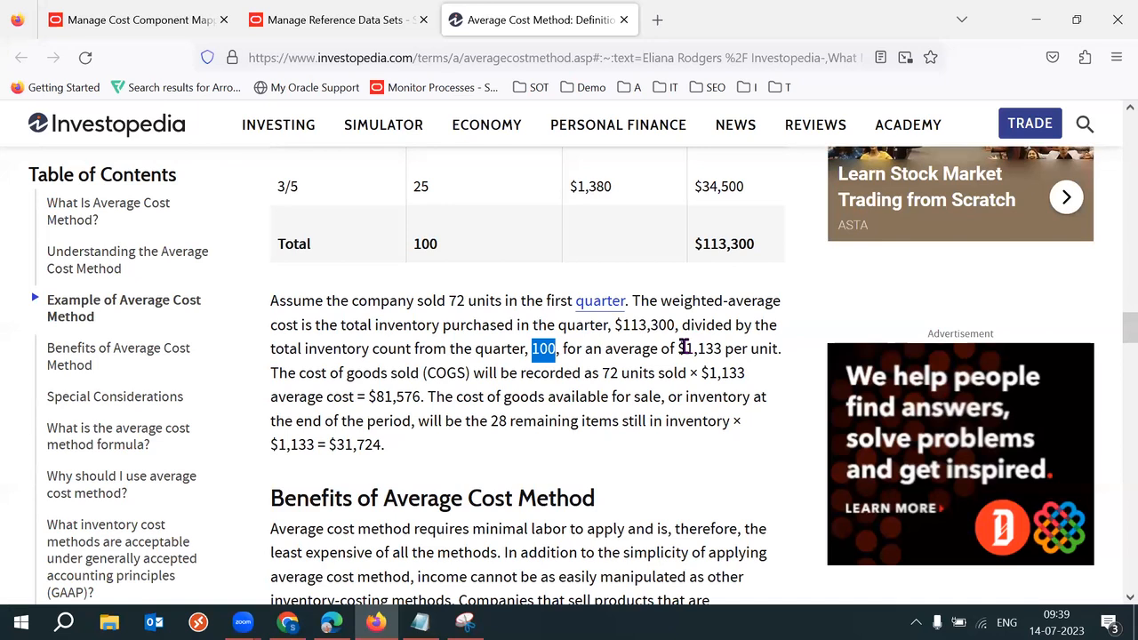
left_click_drag(679, 348, 780, 349)
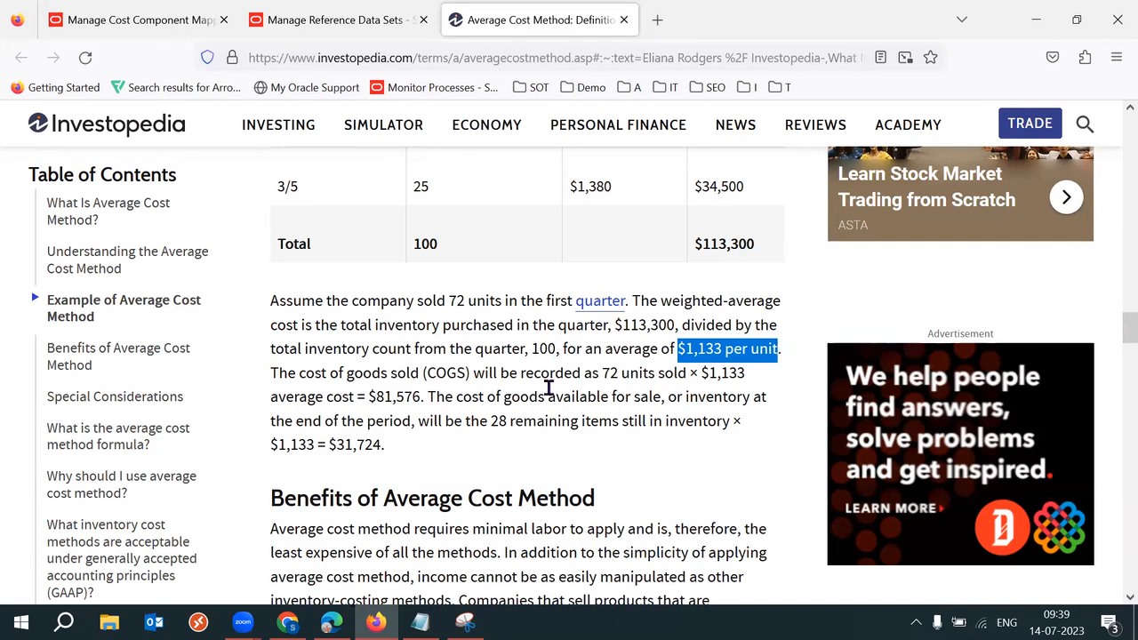
Step: Highlight the sentence on recording COGS for 72 units sold, then return to Notepad
left_click_drag(508, 374, 628, 370)
left_click(610, 373)
left_click(527, 387)
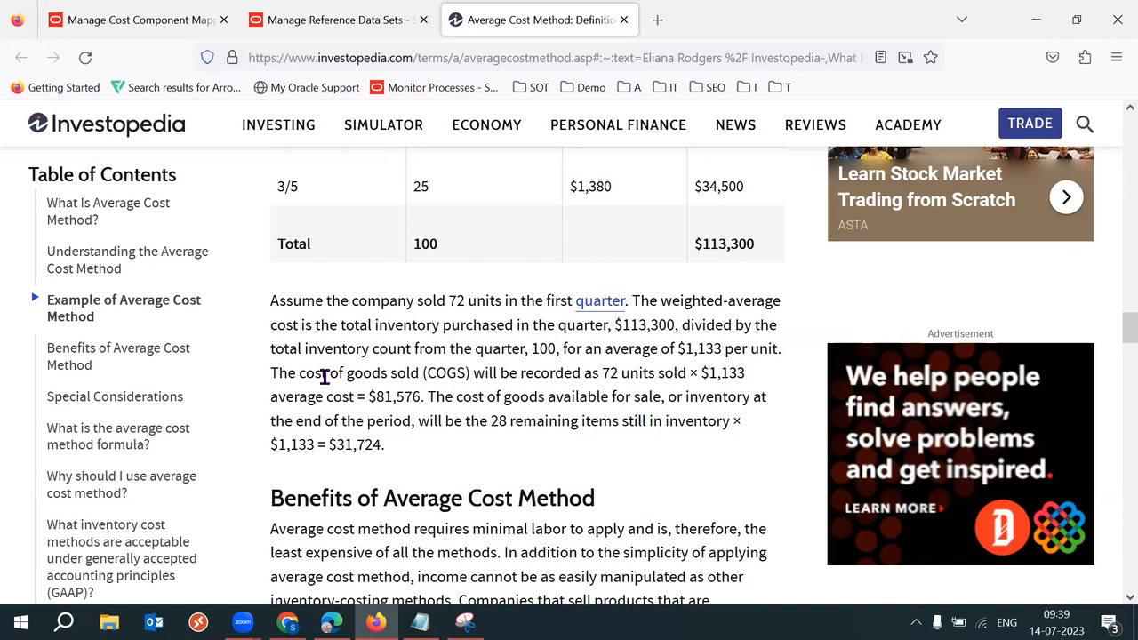
left_click_drag(329, 375, 436, 378)
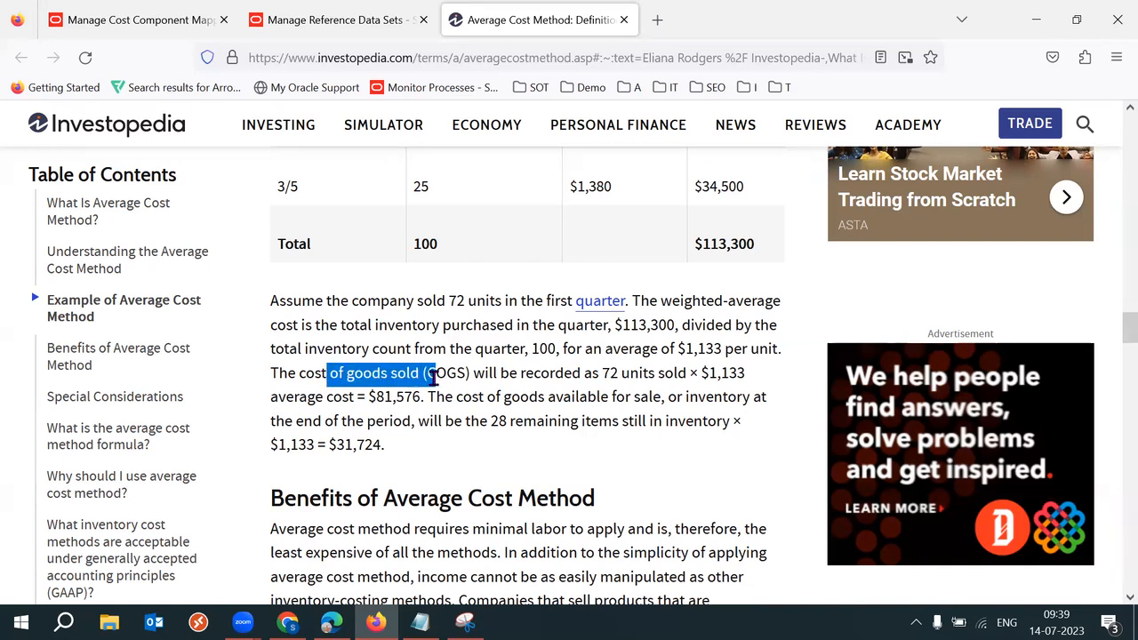
left_click_drag(435, 378, 436, 378)
left_click(420, 623)
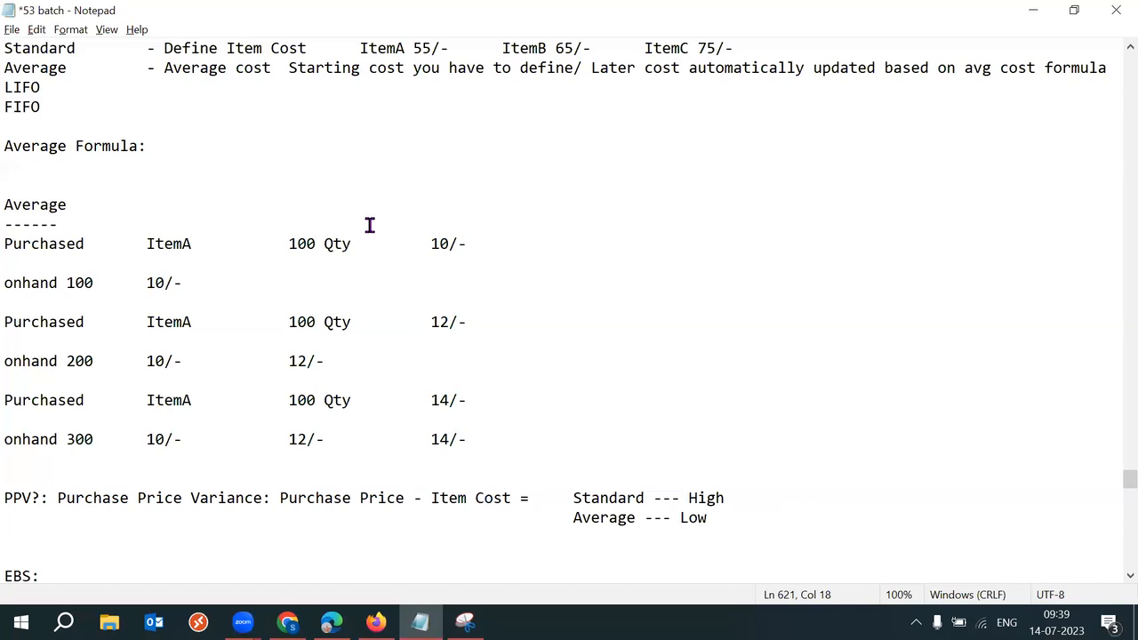
Step: Write the formula after 'Average Formula:' and correct it to 'Total Price/Total Qty'
type("To")
type("ta")
type("l Q")
type("ty")
type("/Ttoa")
key("BackSpace")
key("BackSpace")
key("BackSpace")
type("otal ")
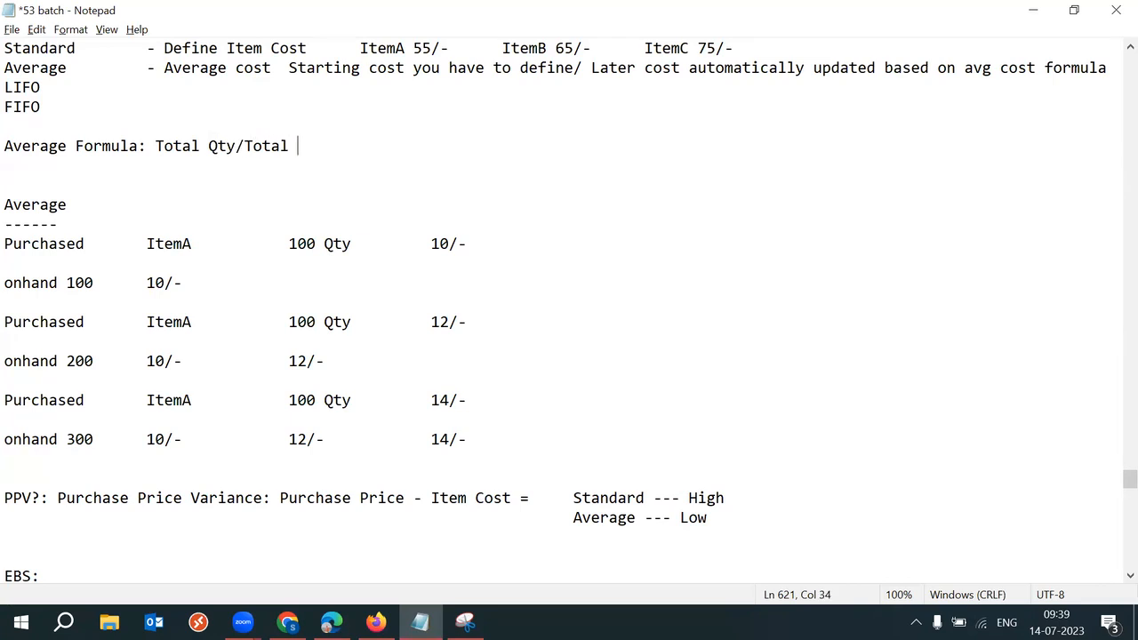
type("Price")
key("alt+Tab")
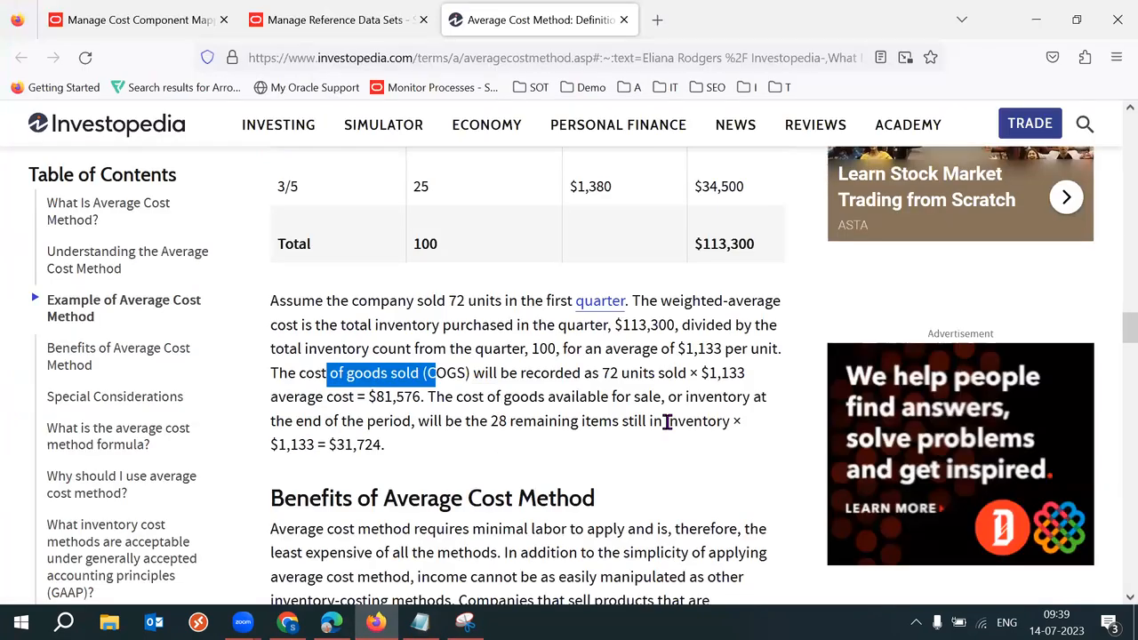
key("alt+Tab")
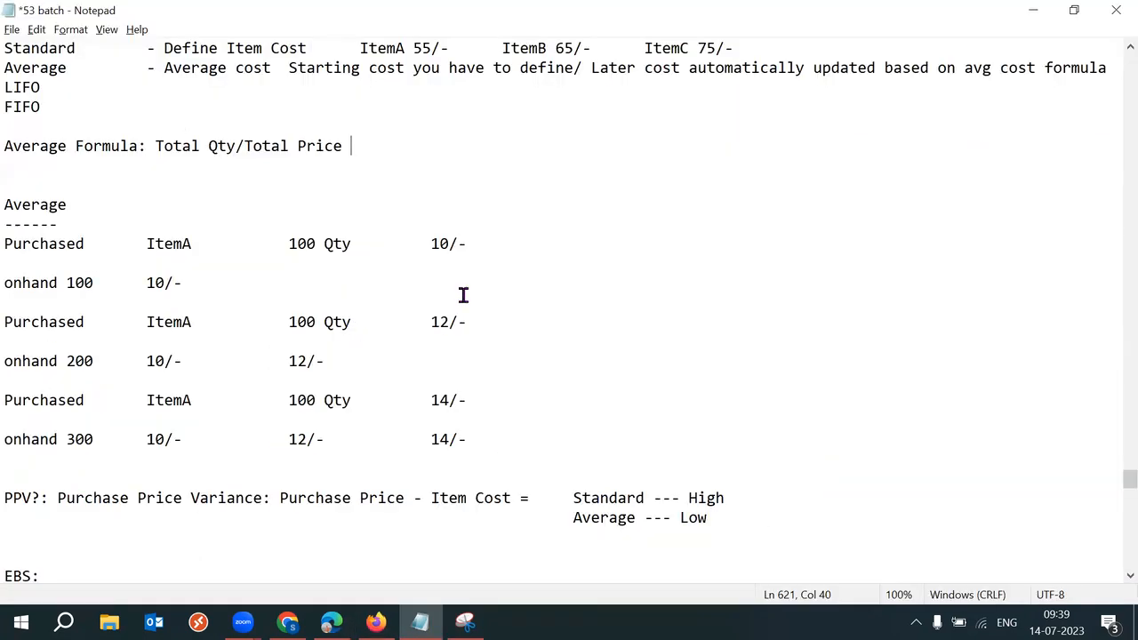
left_click(233, 145)
key("BackSpace")
key("BackSpace")
key("BackSpace")
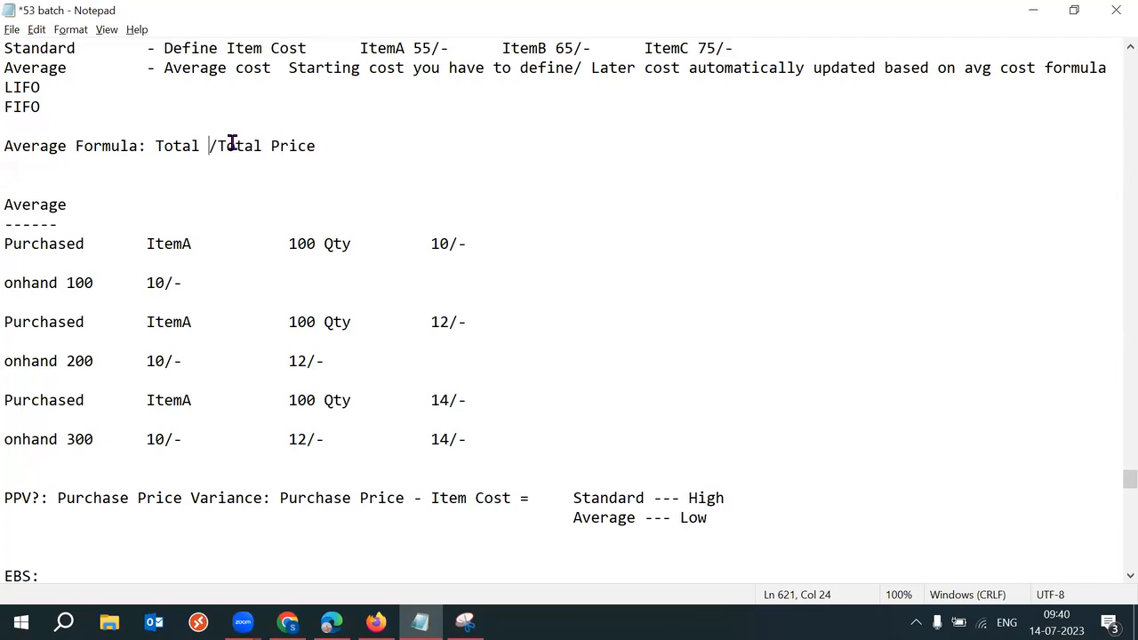
type("Price")
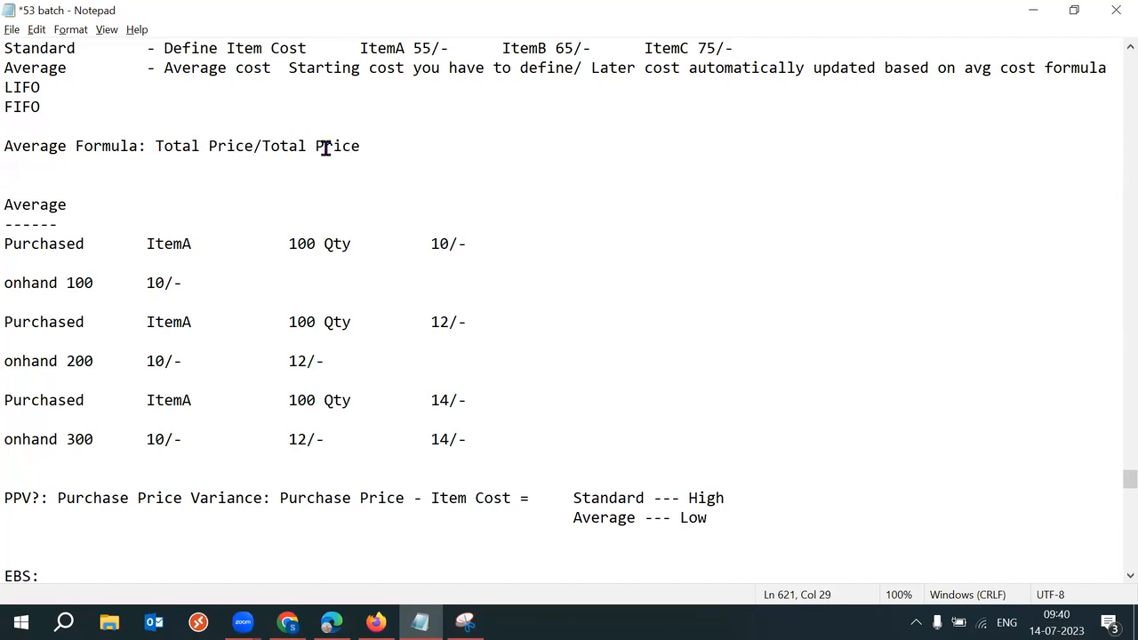
left_click_drag(316, 149, 363, 150)
type("Qty")
Step: Launch Calculator with the calc command from the Run box
key("super+r")
type("calc")
key("Return")
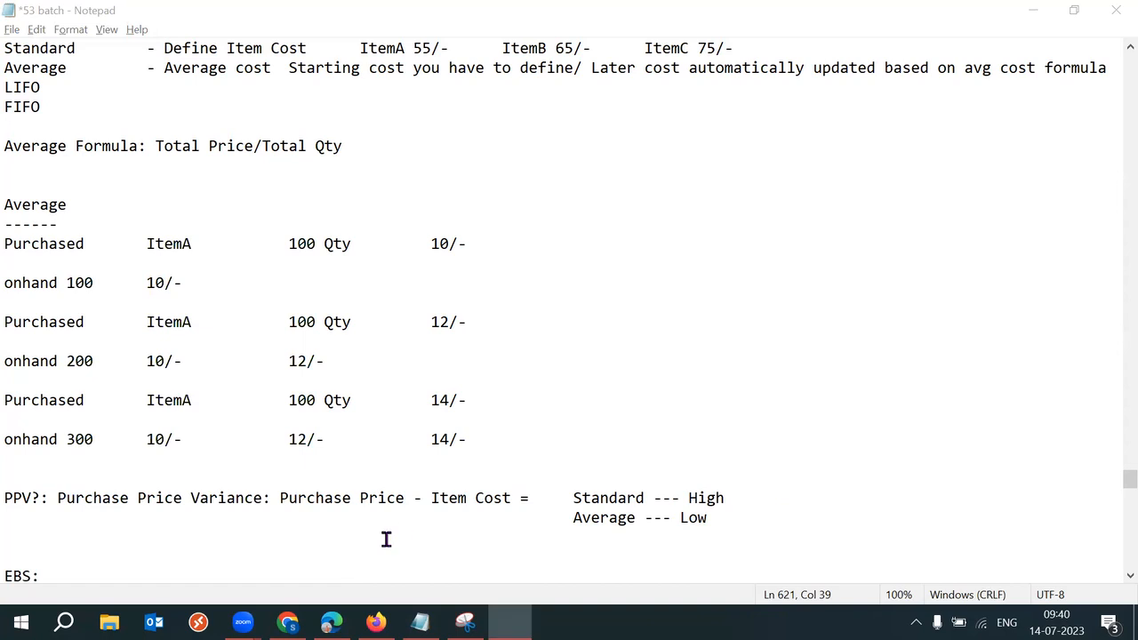
left_click(288, 622)
key("alt+Tab")
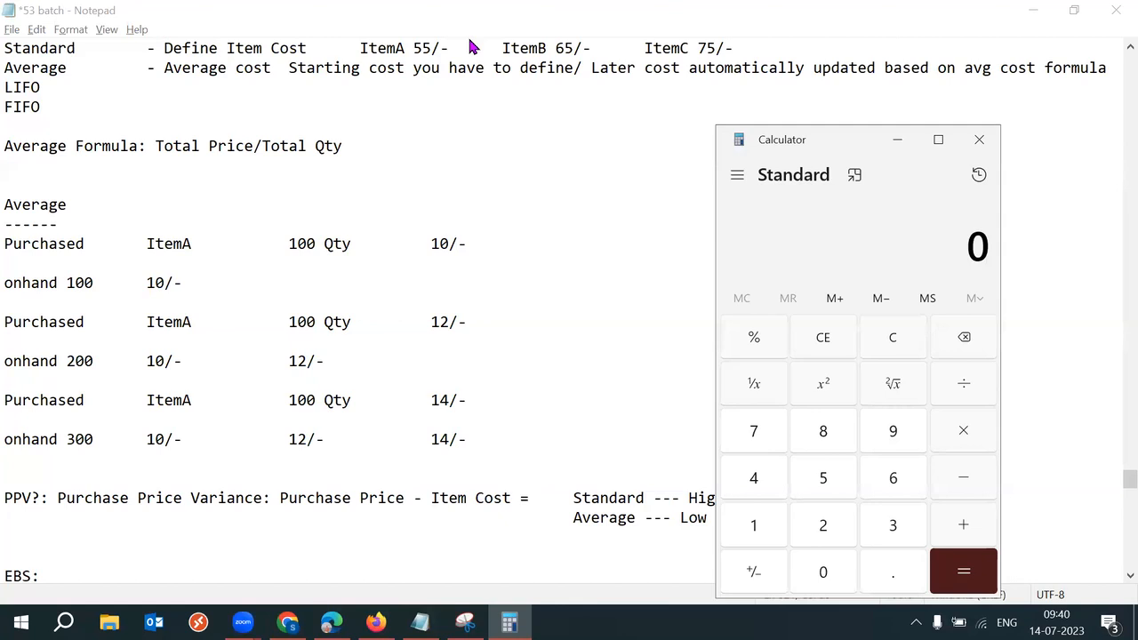
Step: Back in the Investopedia article, highlight the total inventory count 100
key("alt+Tab")
left_click_drag(532, 349, 548, 349)
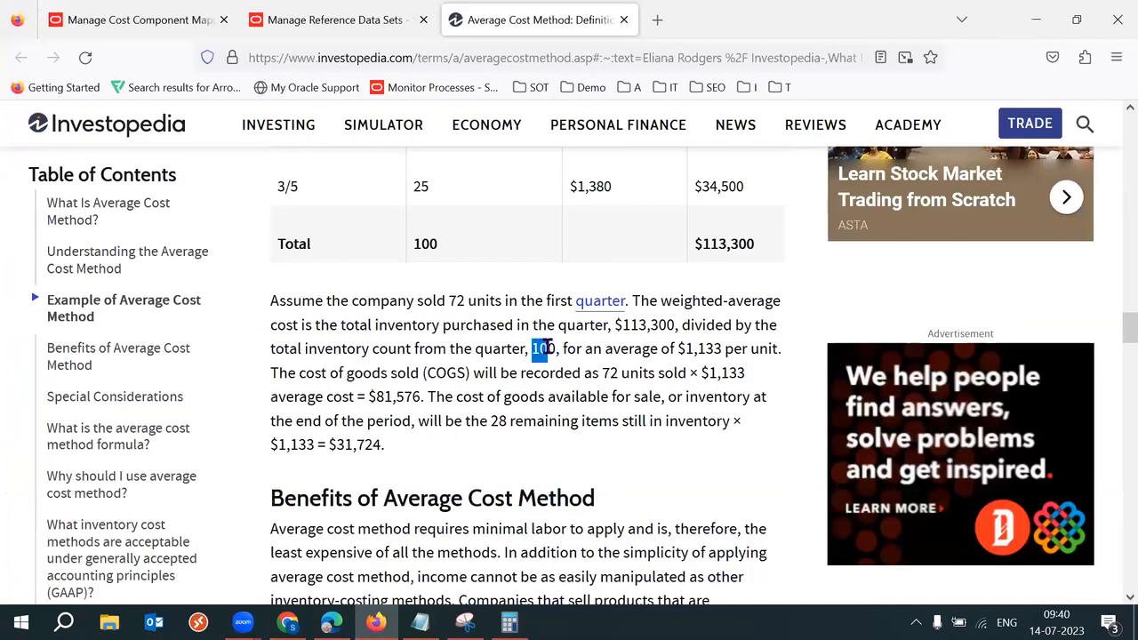
left_click(480, 243)
scroll(479, 243, "down", 1)
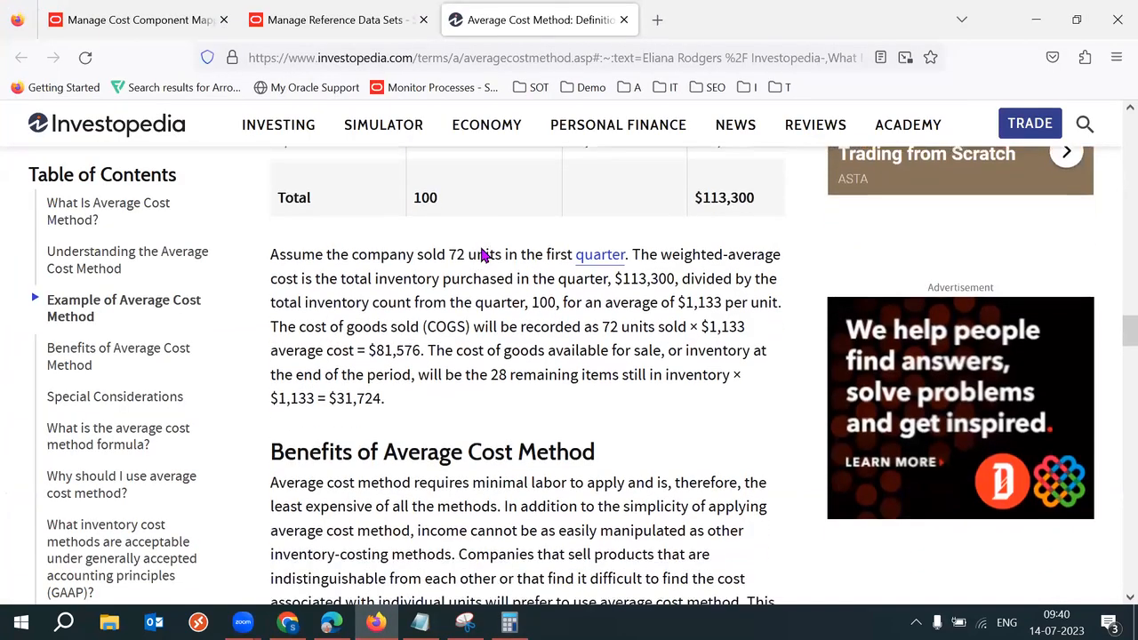
scroll(480, 248, "up", 5)
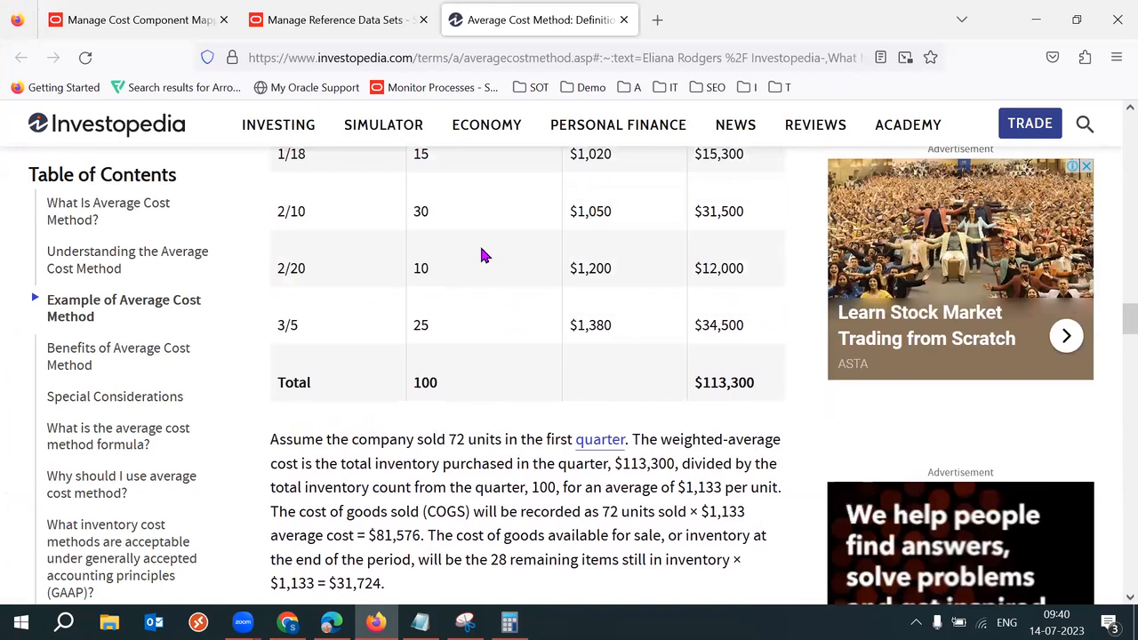
Step: Copy the $113,300 total cost from the table and paste it into Calculator
scroll(481, 255, "up", 1)
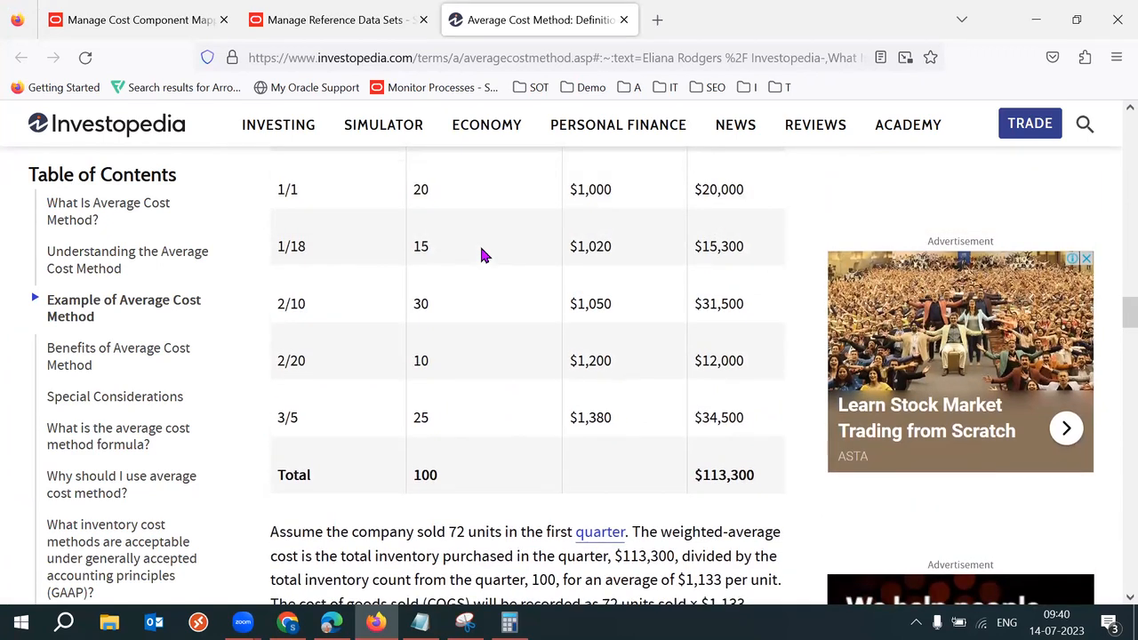
scroll(482, 255, "up", 1)
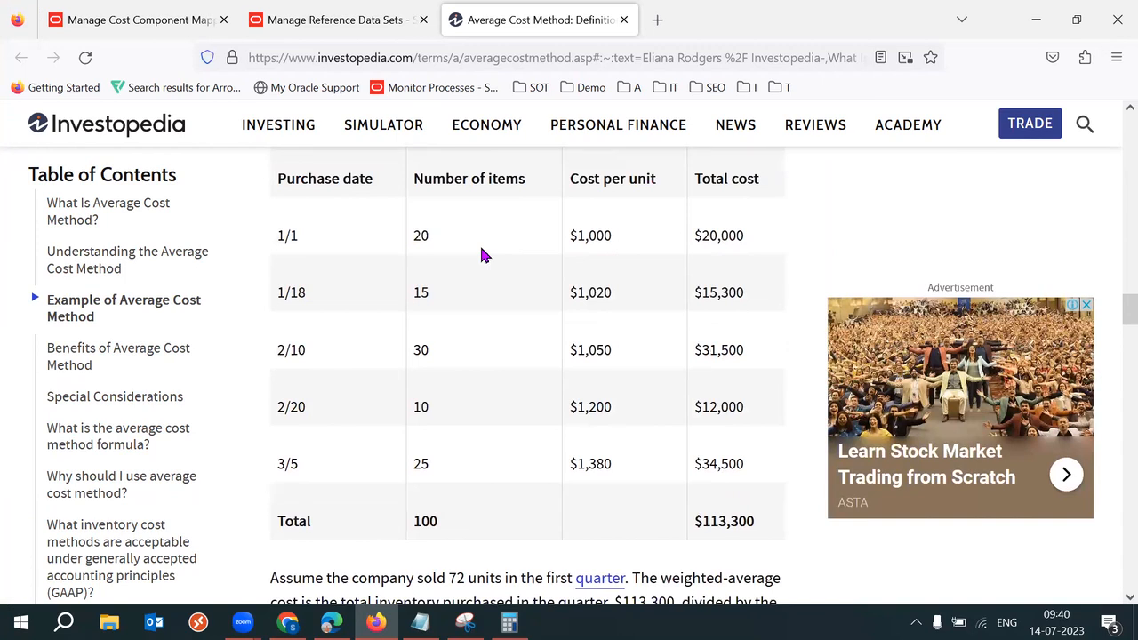
double_click(734, 523)
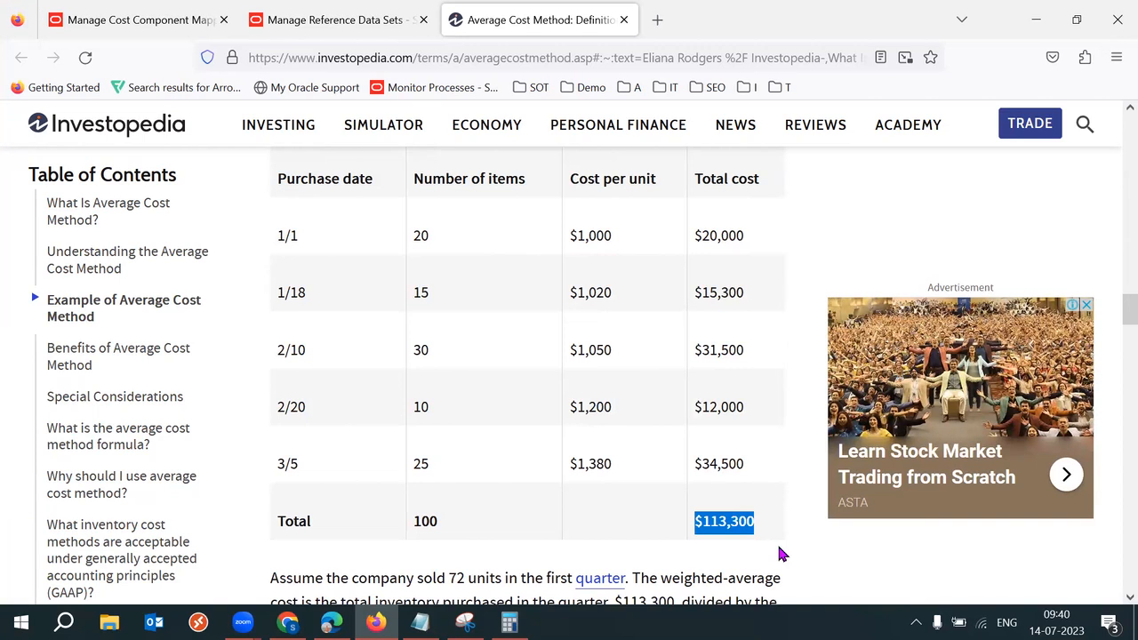
scroll(779, 549, "down", 3)
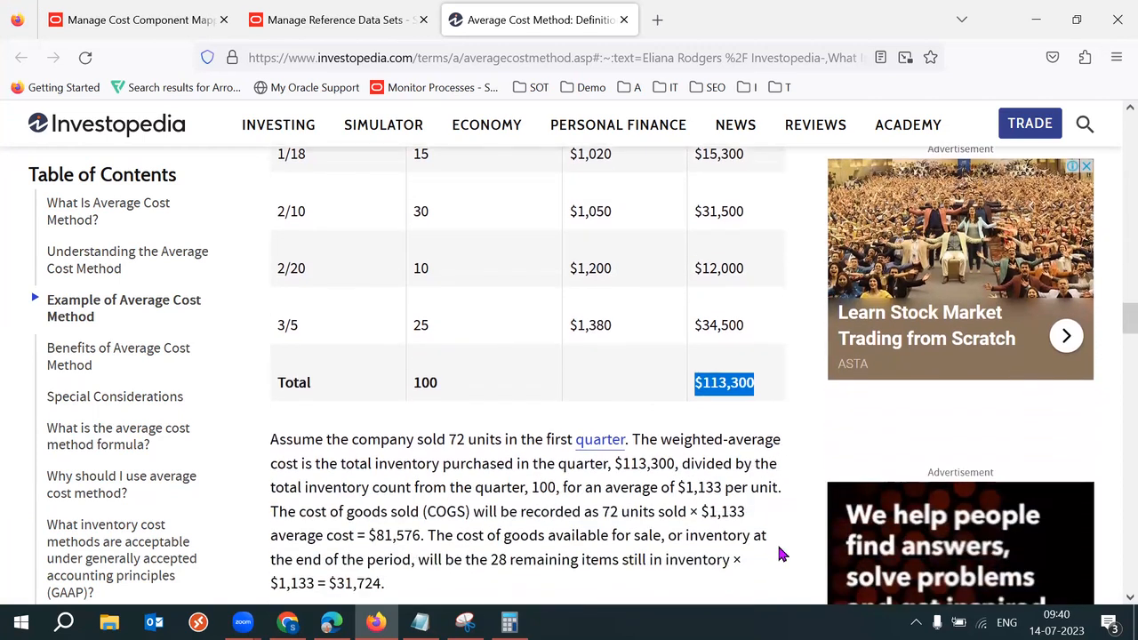
scroll(778, 552, "down", 1)
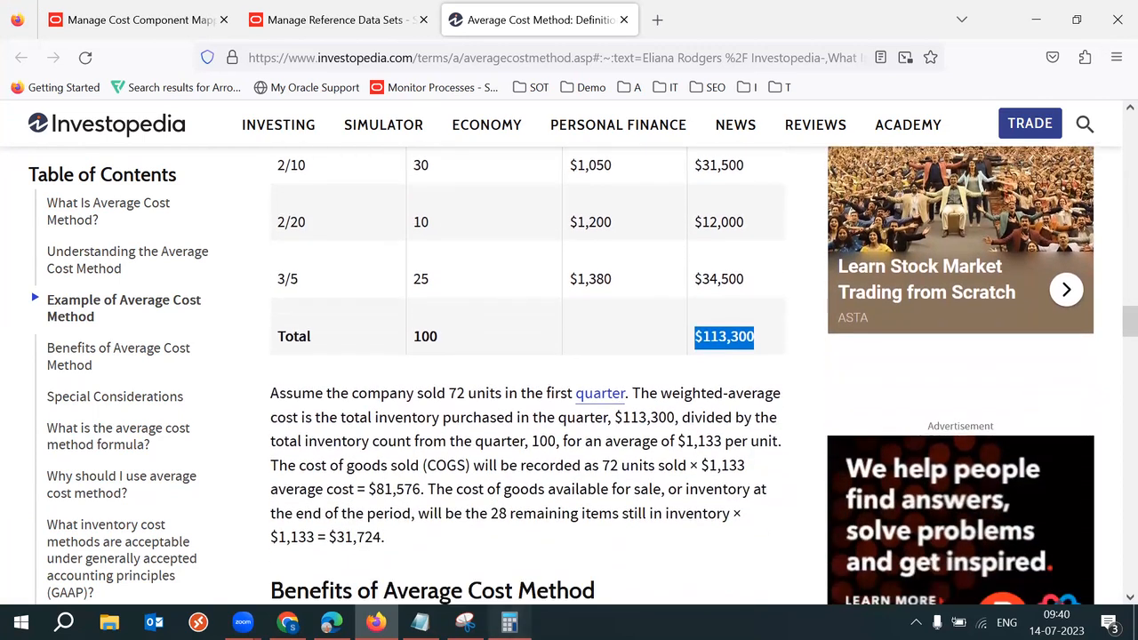
left_click(509, 623)
type("1,13,300")
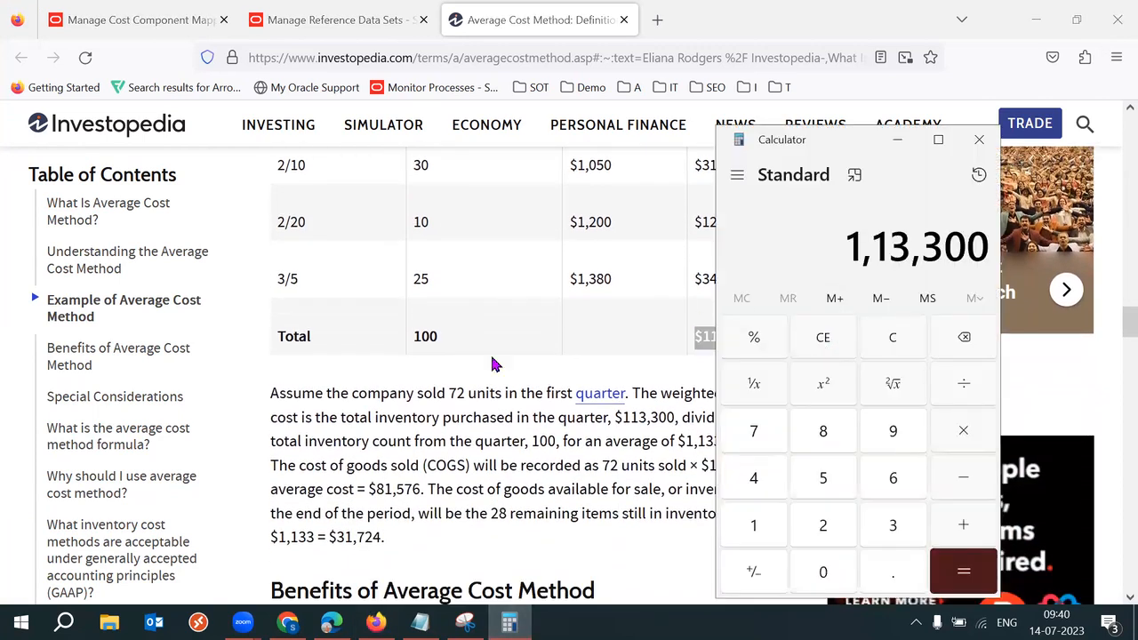
Step: Copy the total quantity 100 into the cleared Calculator, then reset the display
double_click(425, 336)
key("ctrl+c")
left_click(509, 623)
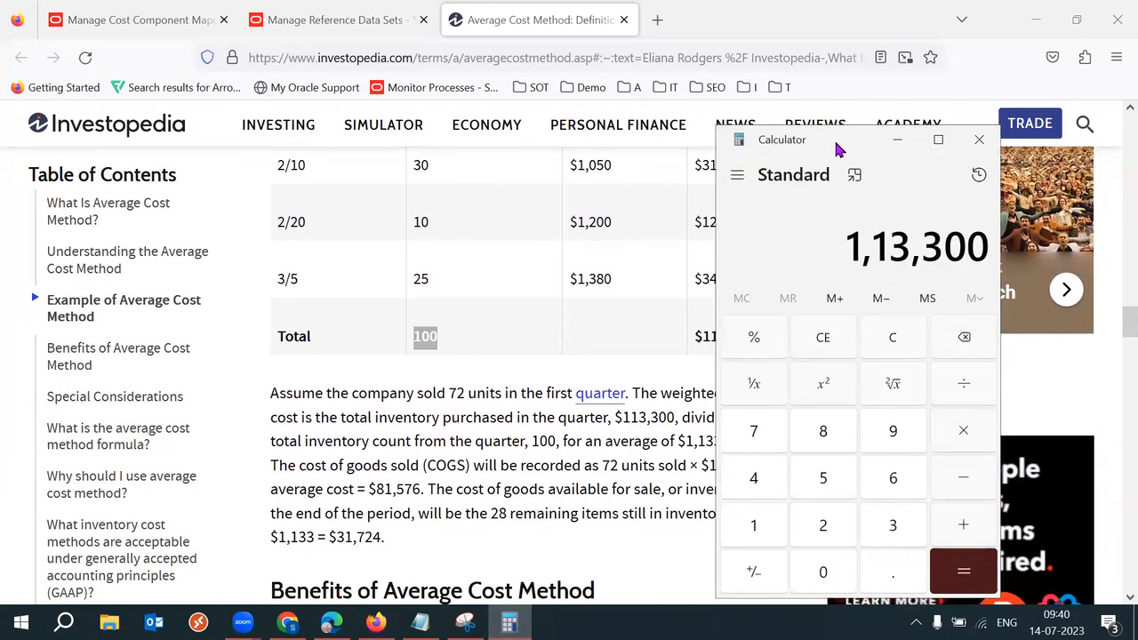
left_click_drag(840, 140, 840, 122)
left_click(753, 322)
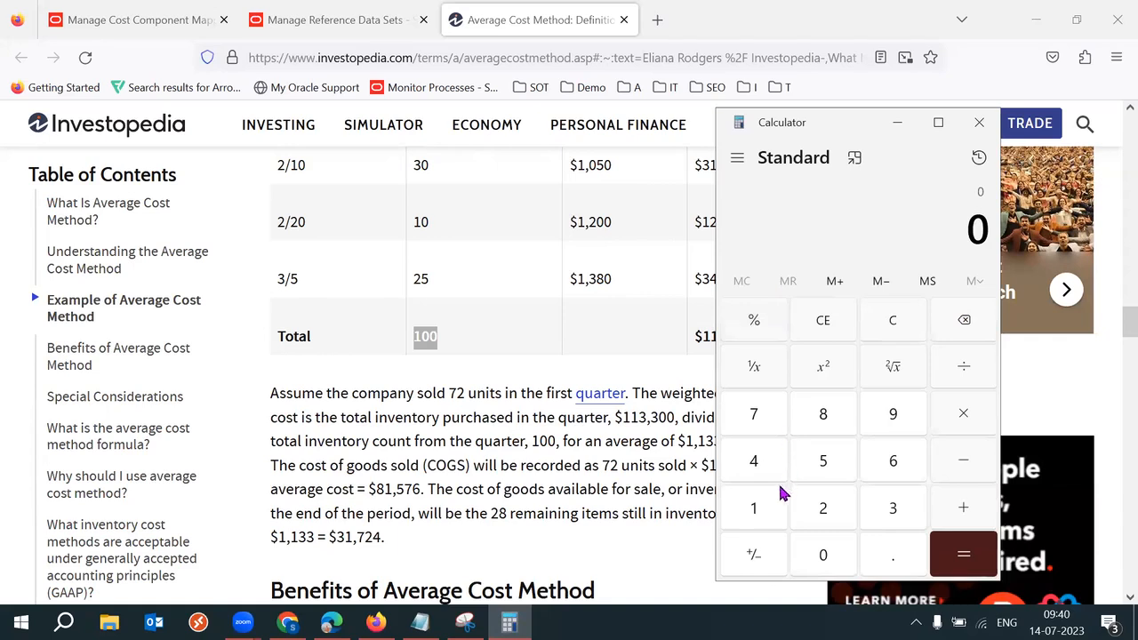
left_click(893, 322)
key("ctrl+v")
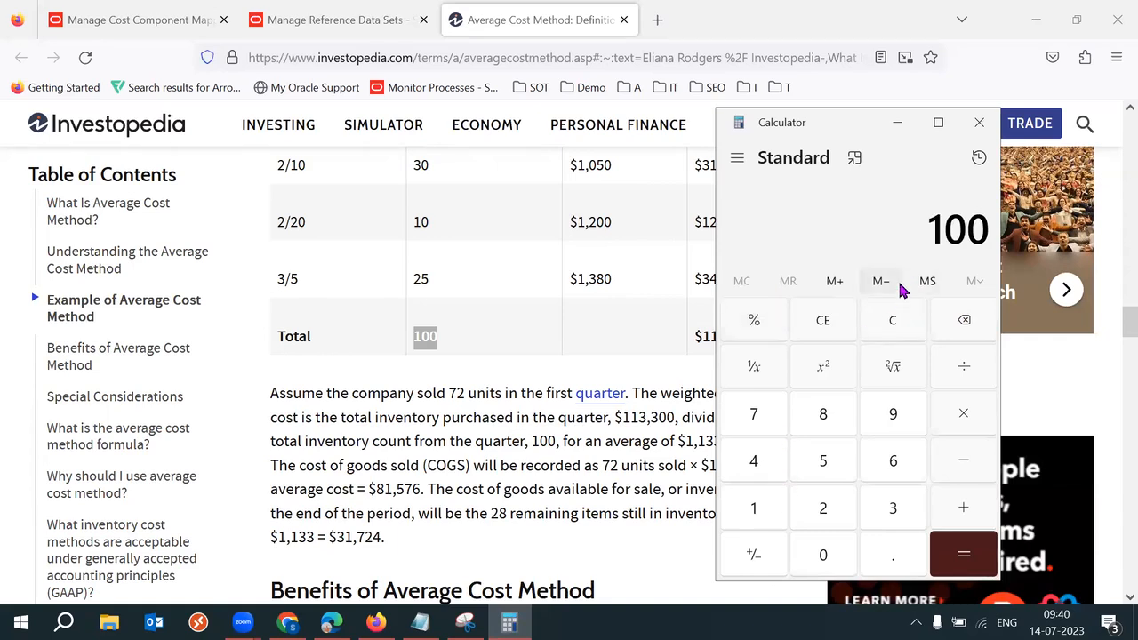
key("ctrl+c")
key("BackSpace")
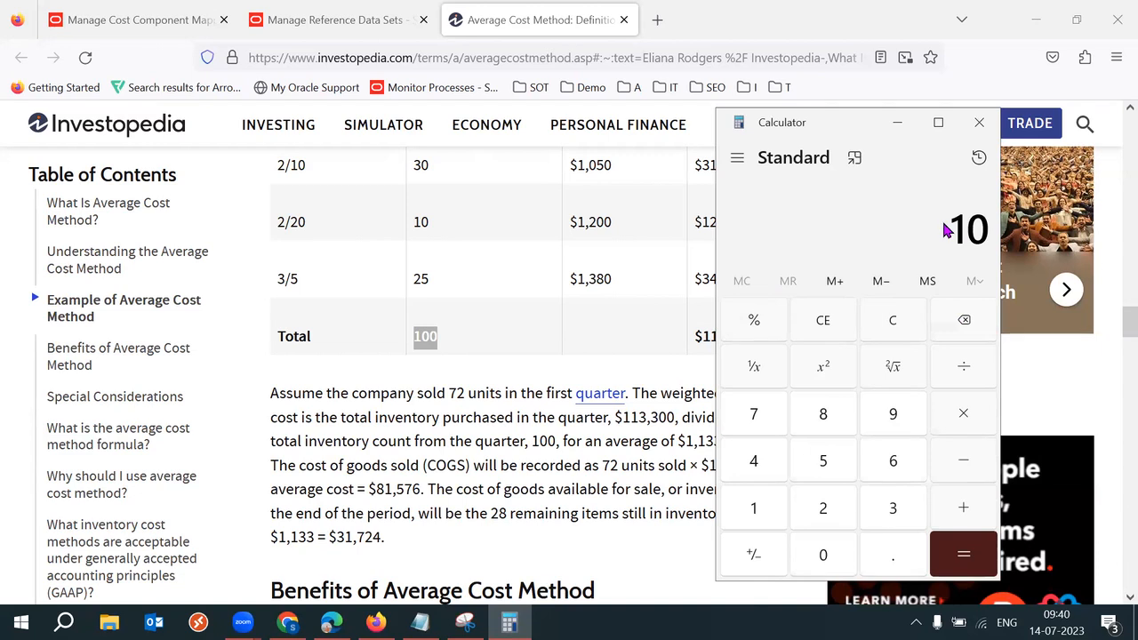
key("ctrl+c")
key("Escape")
Step: Copy the $113,300 total again and paste it into Calculator
left_click(658, 335)
double_click(723, 331)
left_click(741, 336)
left_click_drag(754, 336, 707, 337)
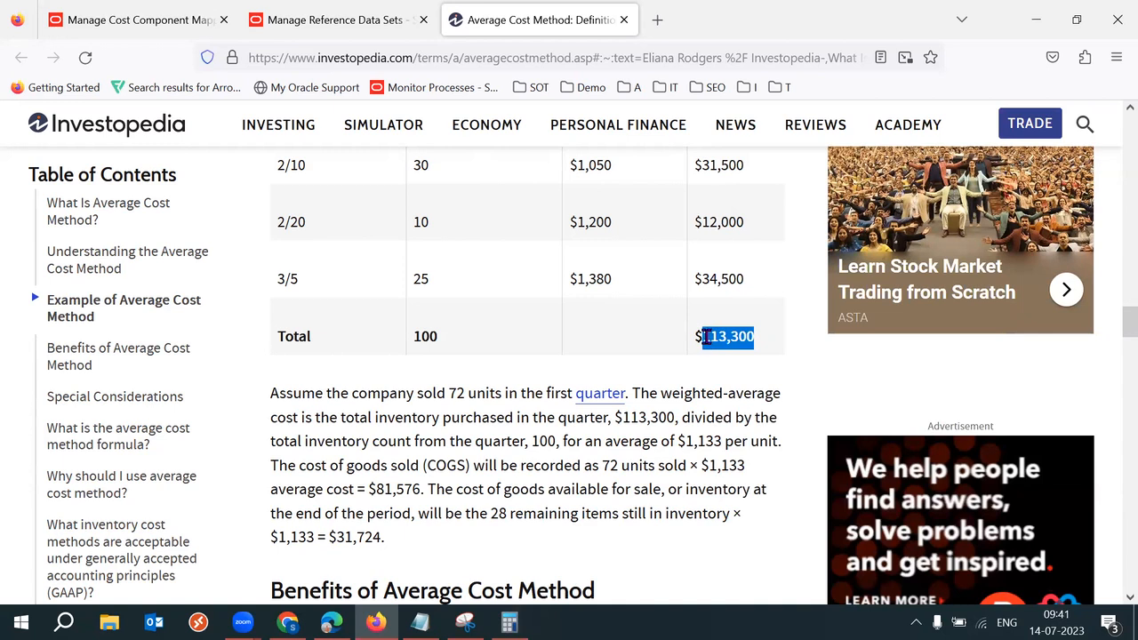
left_click(509, 622)
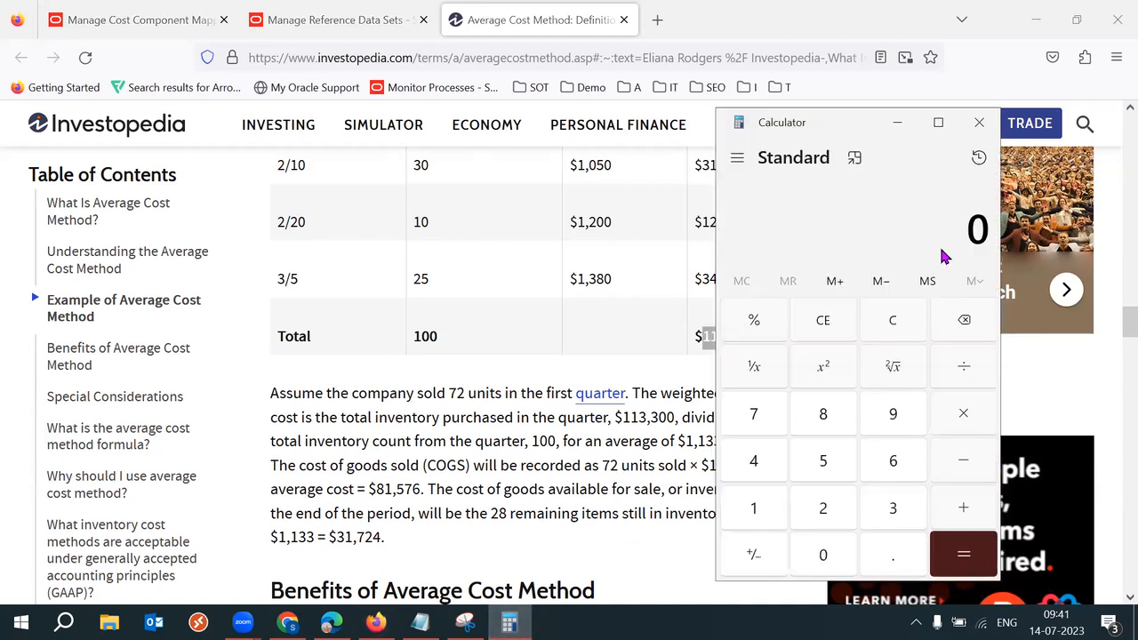
key("ctrl+v")
Step: Divide 113300 by 100 in Calculator to get 1,133
left_click(971, 383)
left_click(767, 516)
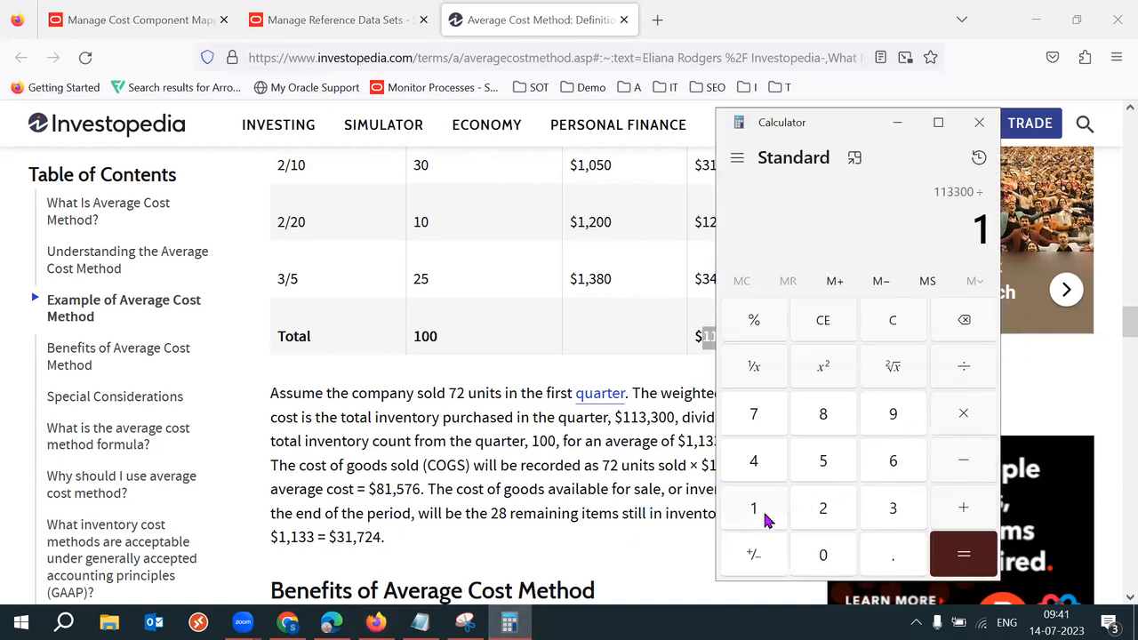
left_click(817, 554)
left_click(816, 554)
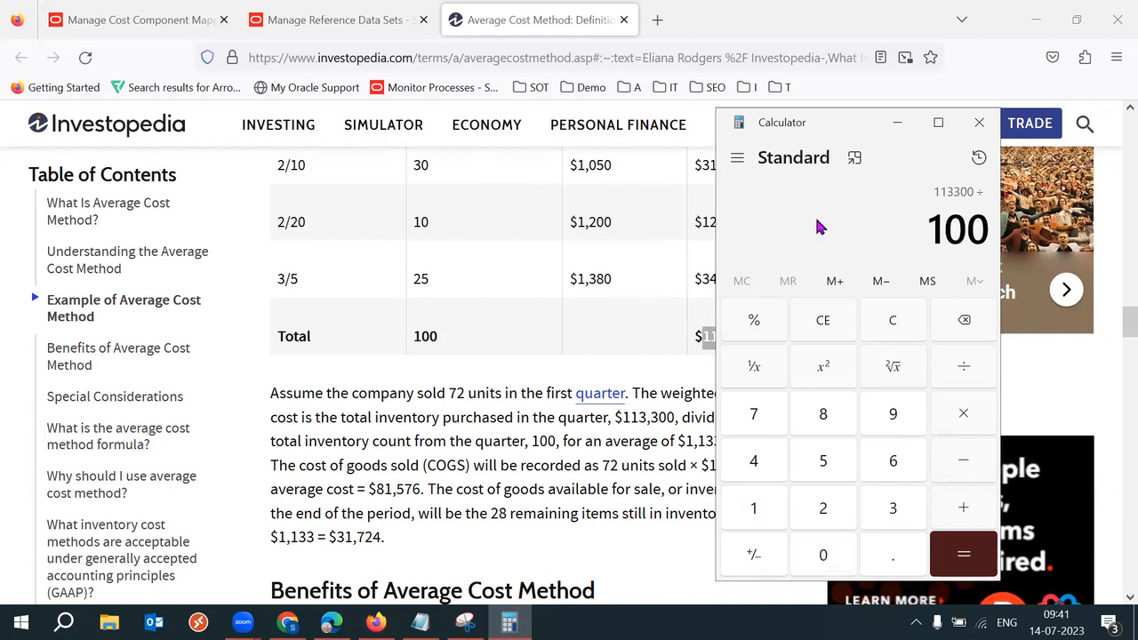
left_click(961, 554)
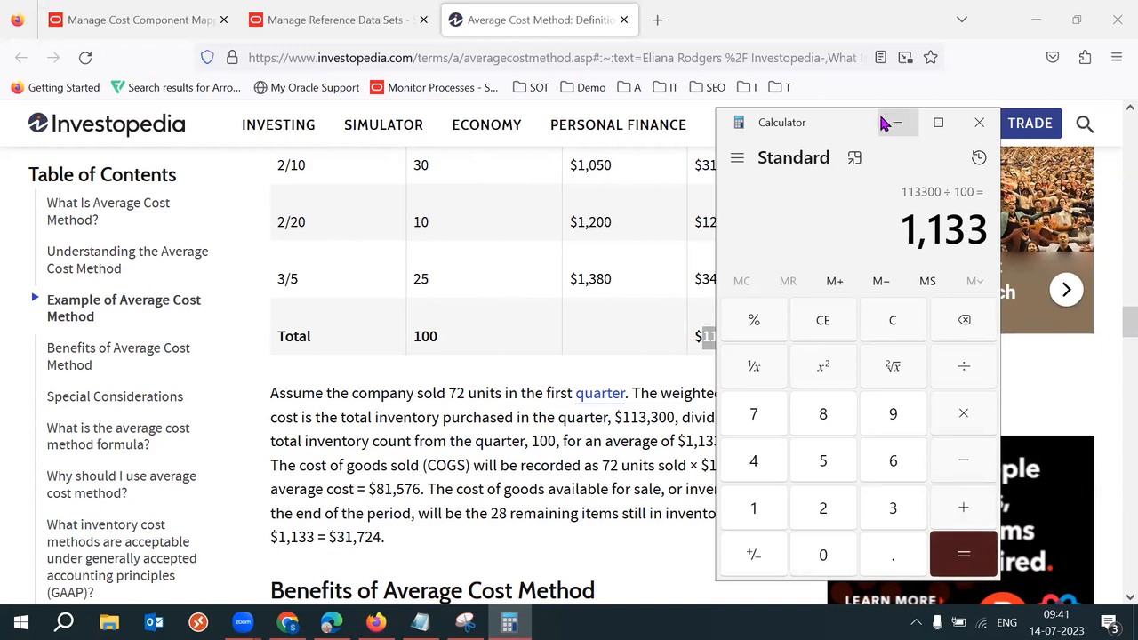
left_click_drag(834, 124, 921, 120)
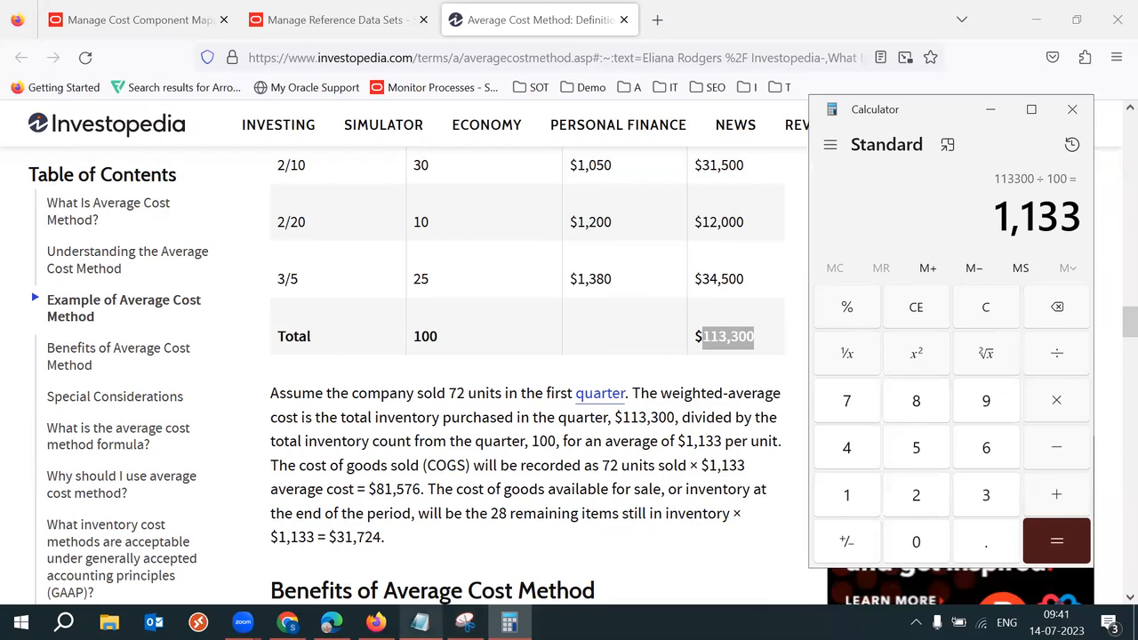
Step: Save the '53 batch' notes and return to the Investopedia article
left_click(420, 622)
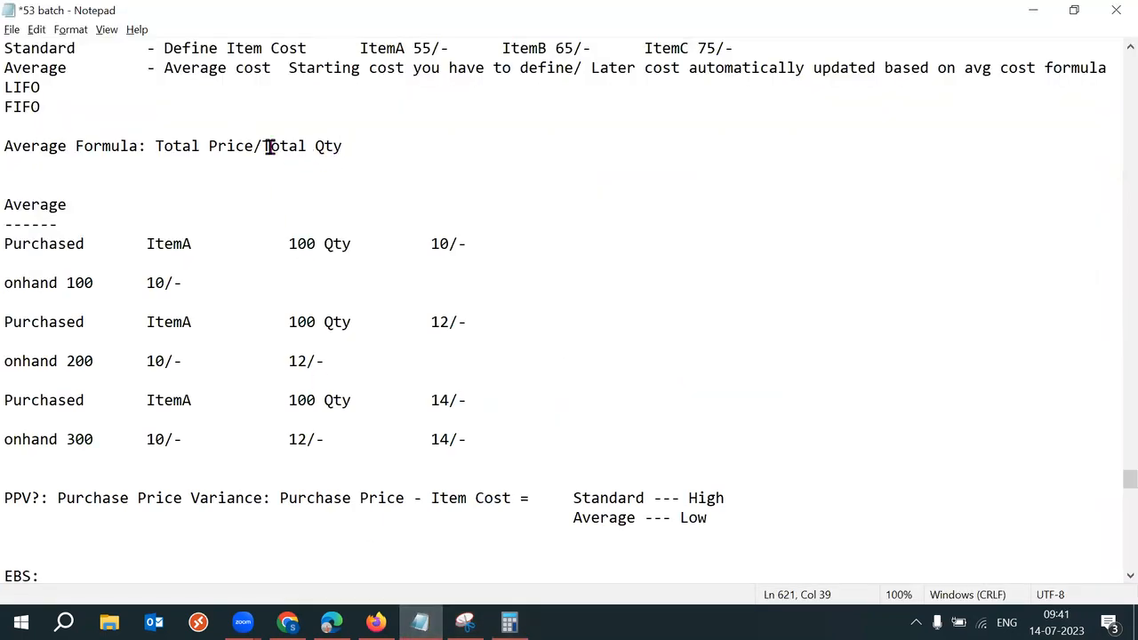
key("ctrl+s")
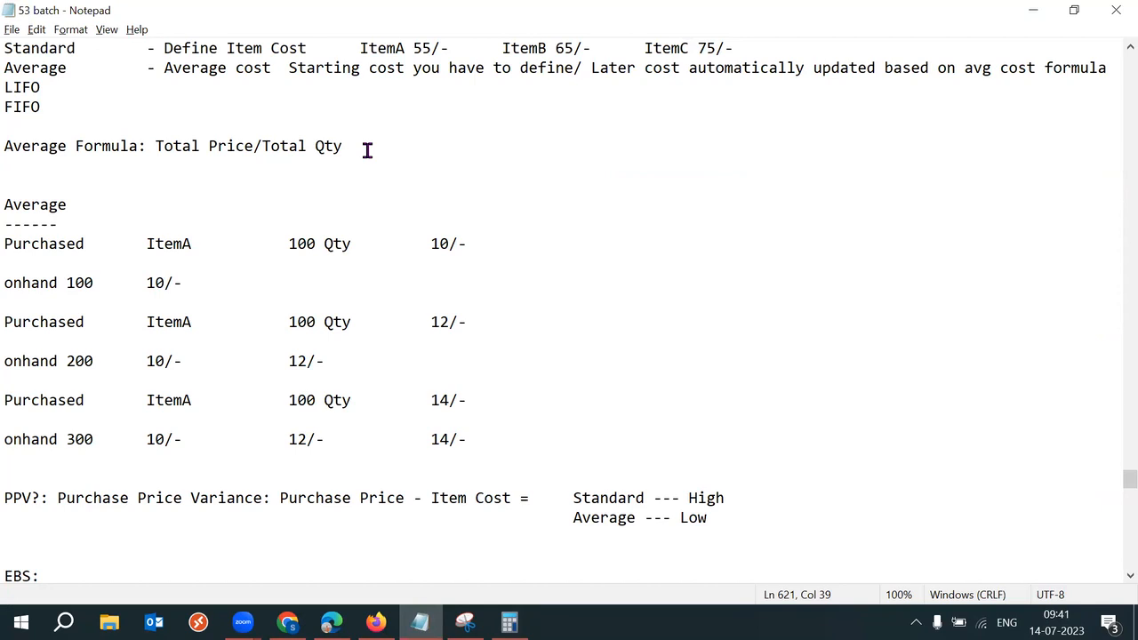
key("alt+Tab")
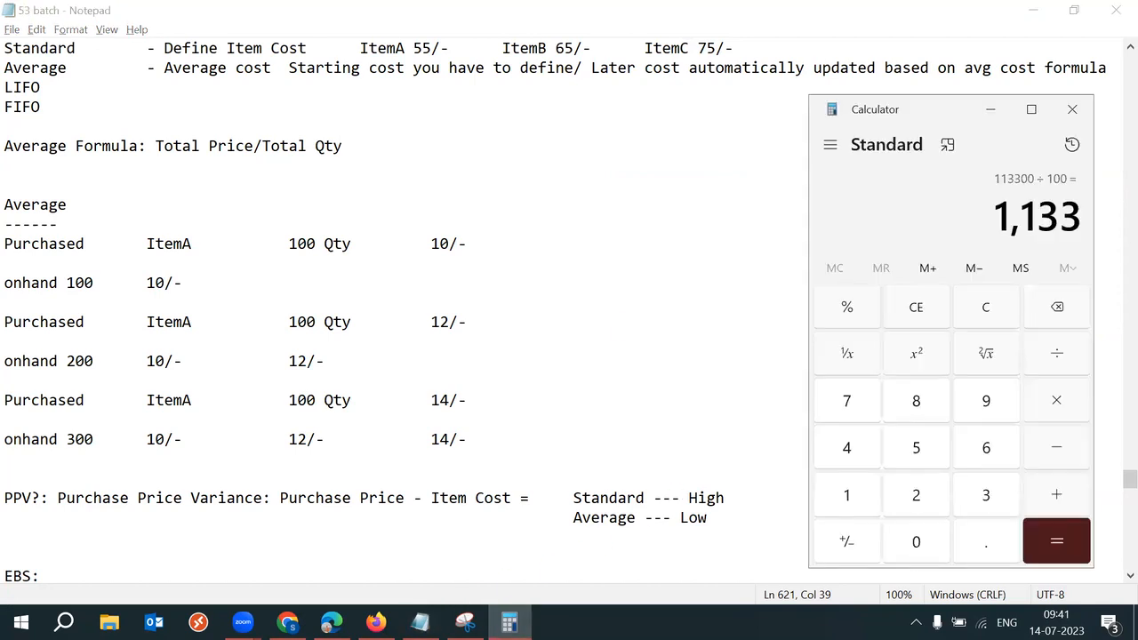
left_click(377, 623)
left_click(711, 522)
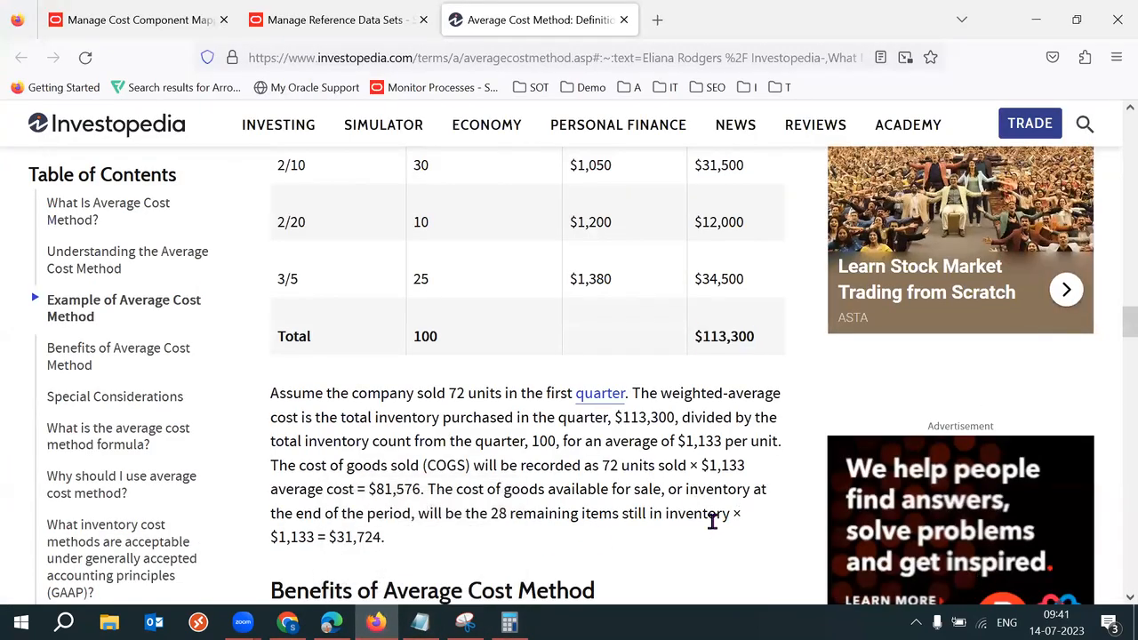
scroll(711, 522, "down", 4)
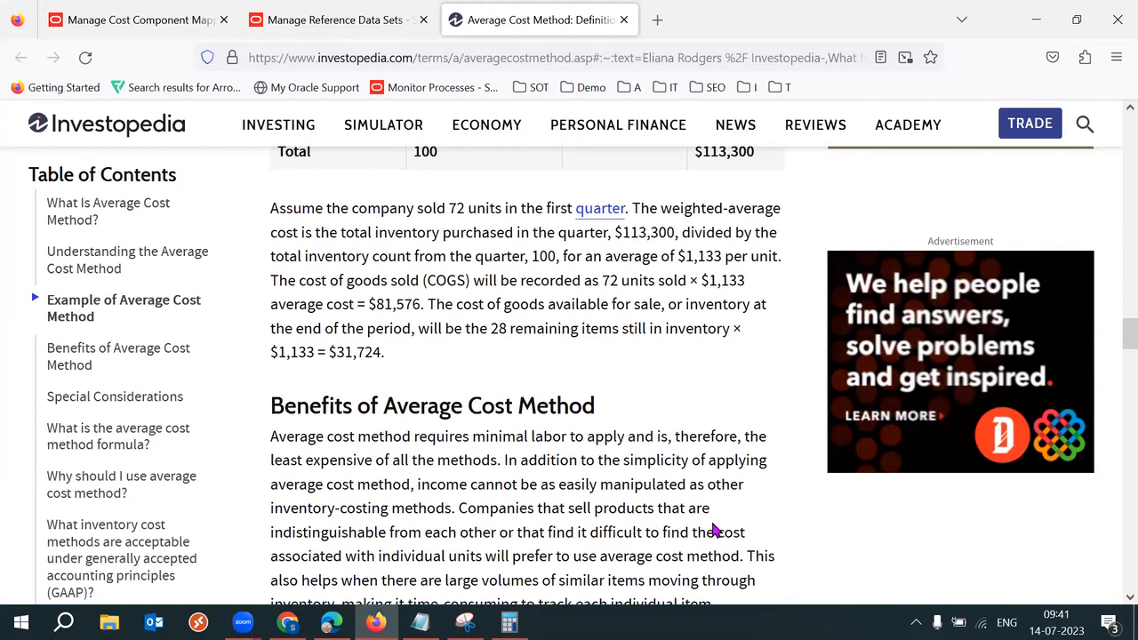
left_click_drag(271, 281, 495, 304)
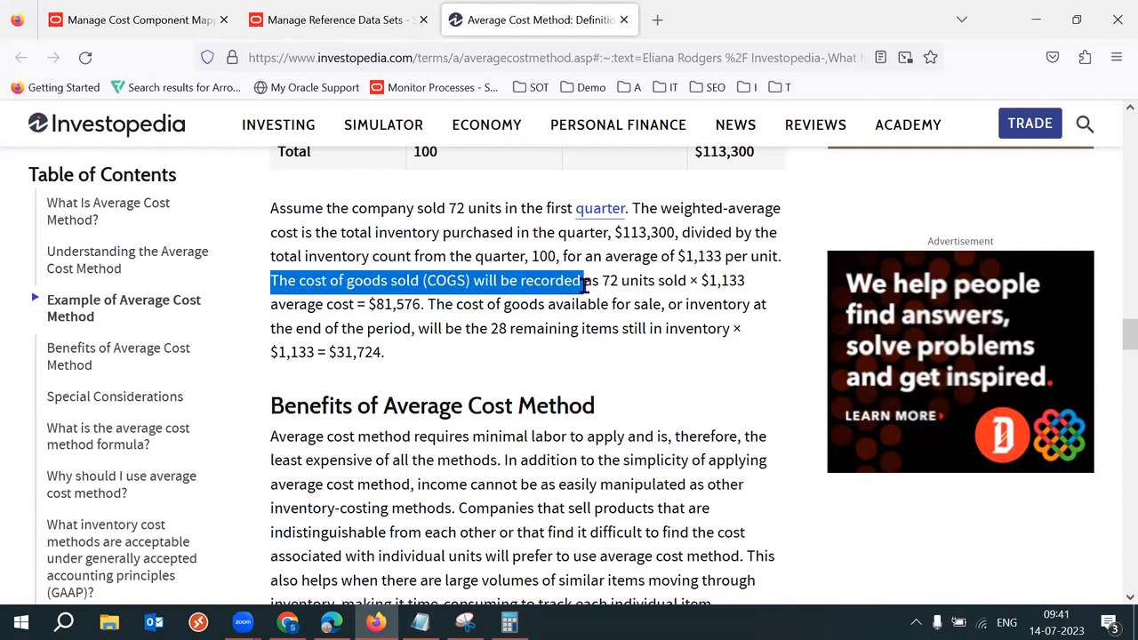
left_click(483, 300)
left_click_drag(408, 283, 738, 281)
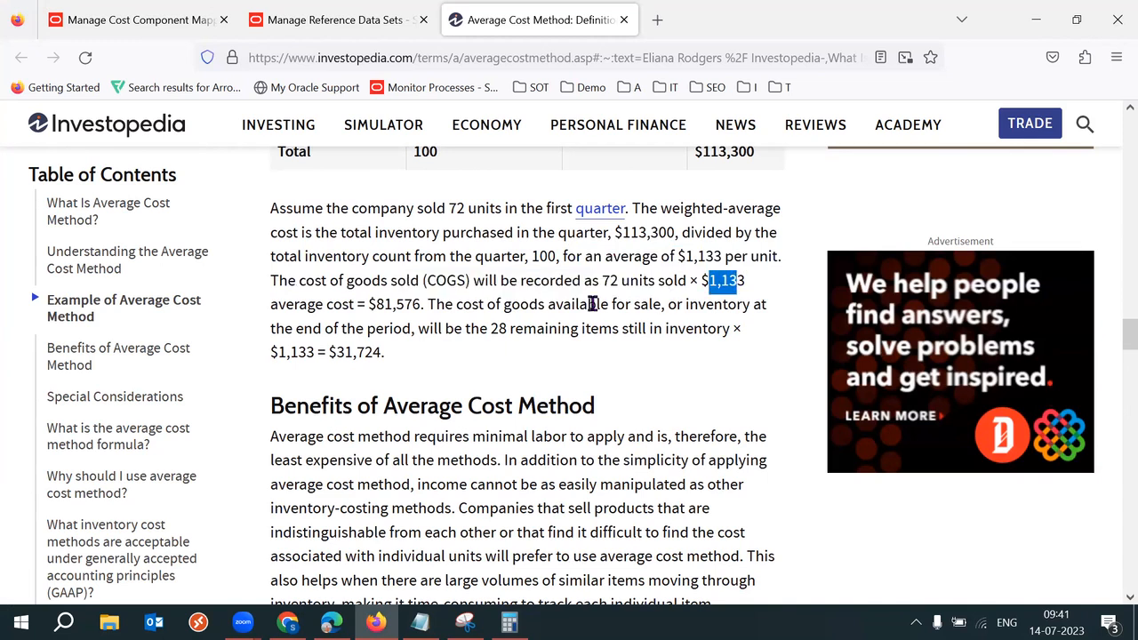
left_click_drag(381, 304, 403, 304)
left_click_drag(521, 304, 627, 304)
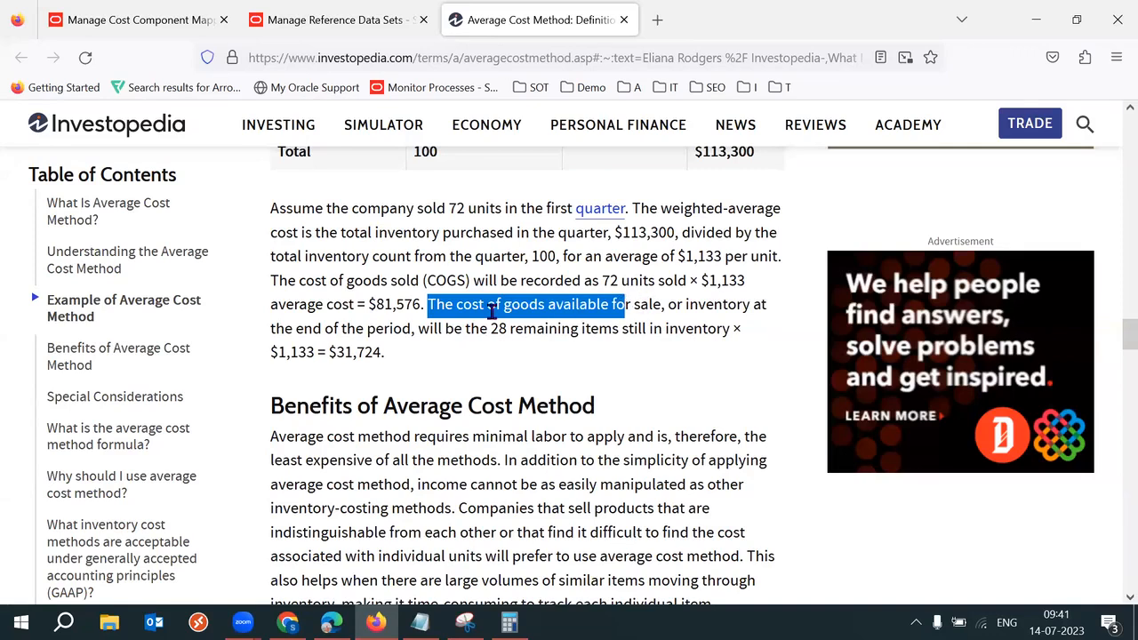
left_click_drag(312, 329, 662, 328)
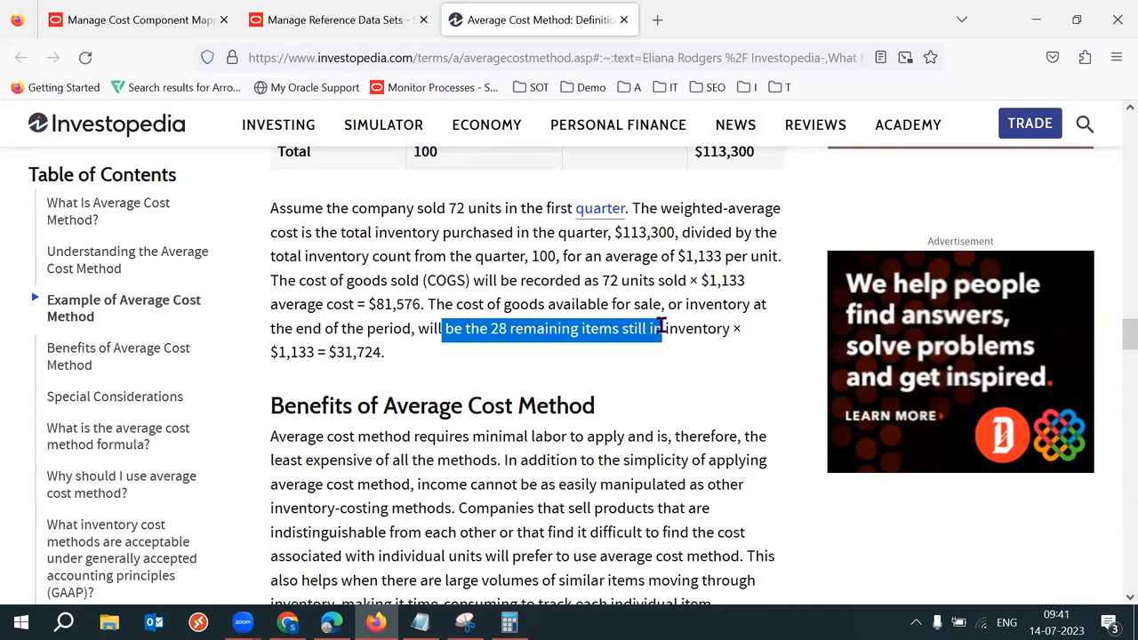
left_click_drag(333, 352, 620, 348)
left_click(622, 347)
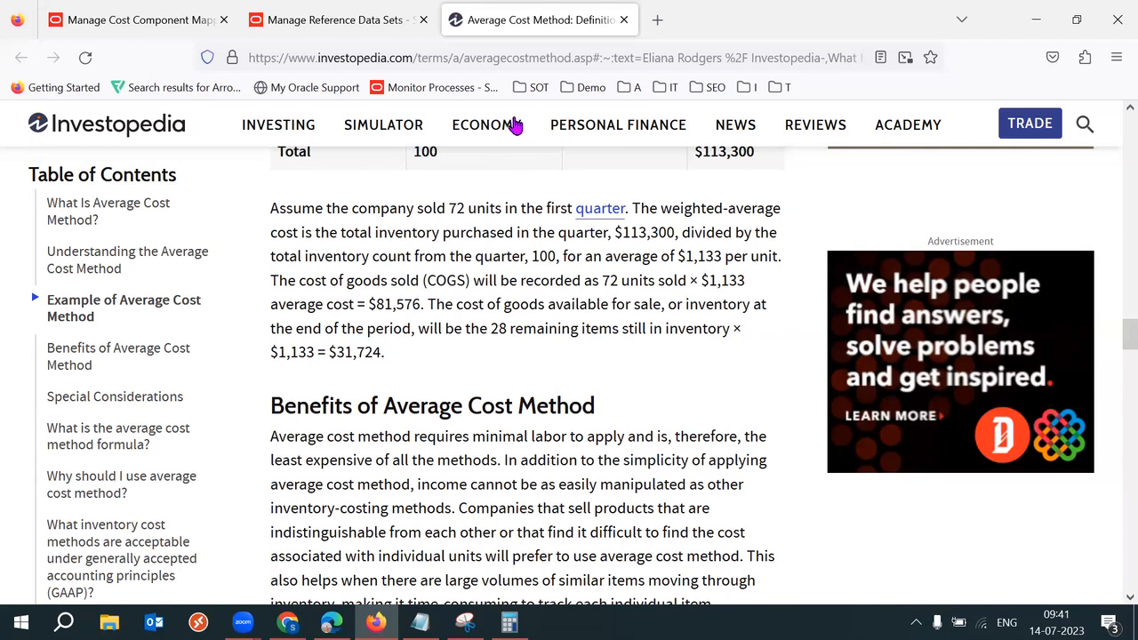
mouse_move(515, 126)
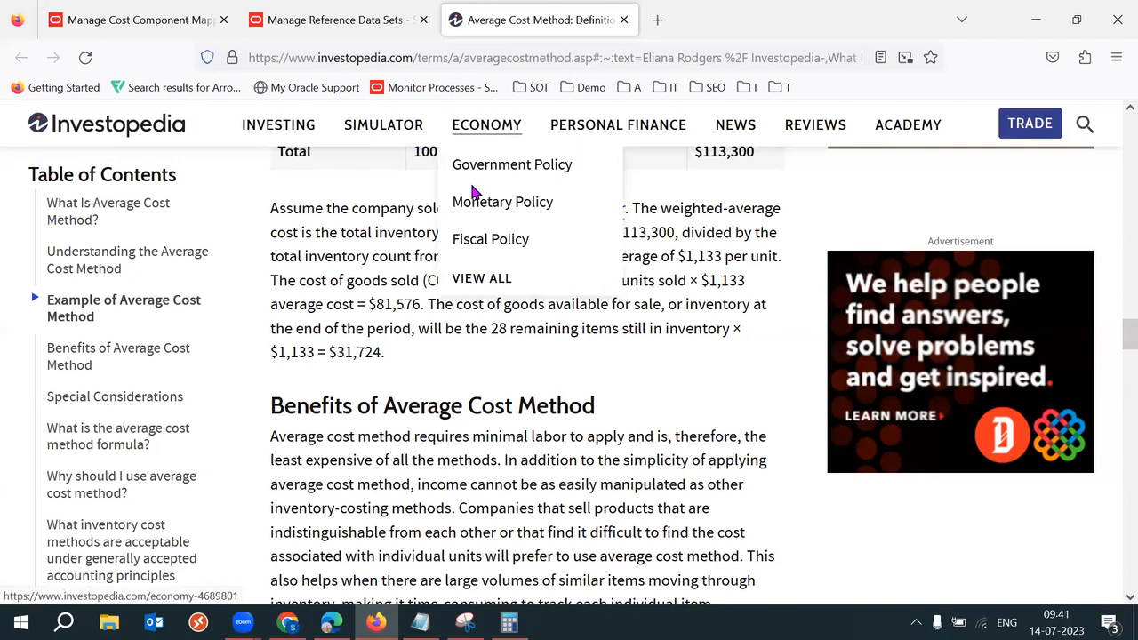
key("alt+Tab")
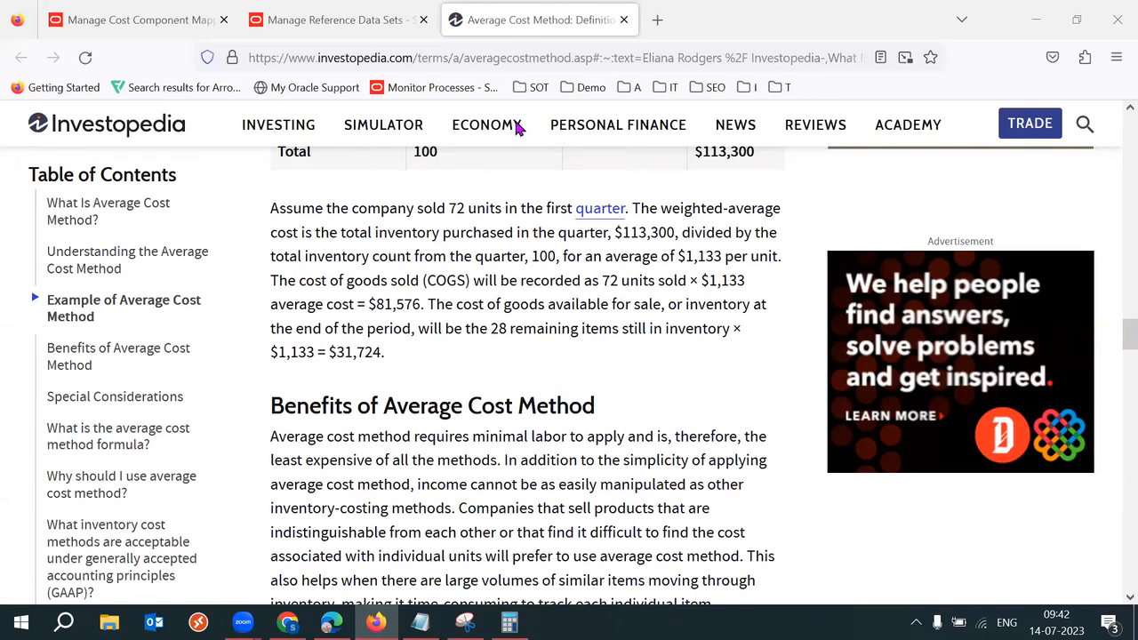
Step: Close the Average Cost Method tab and review the Average Formula line in the notes
left_click(434, 19)
left_click(544, 14)
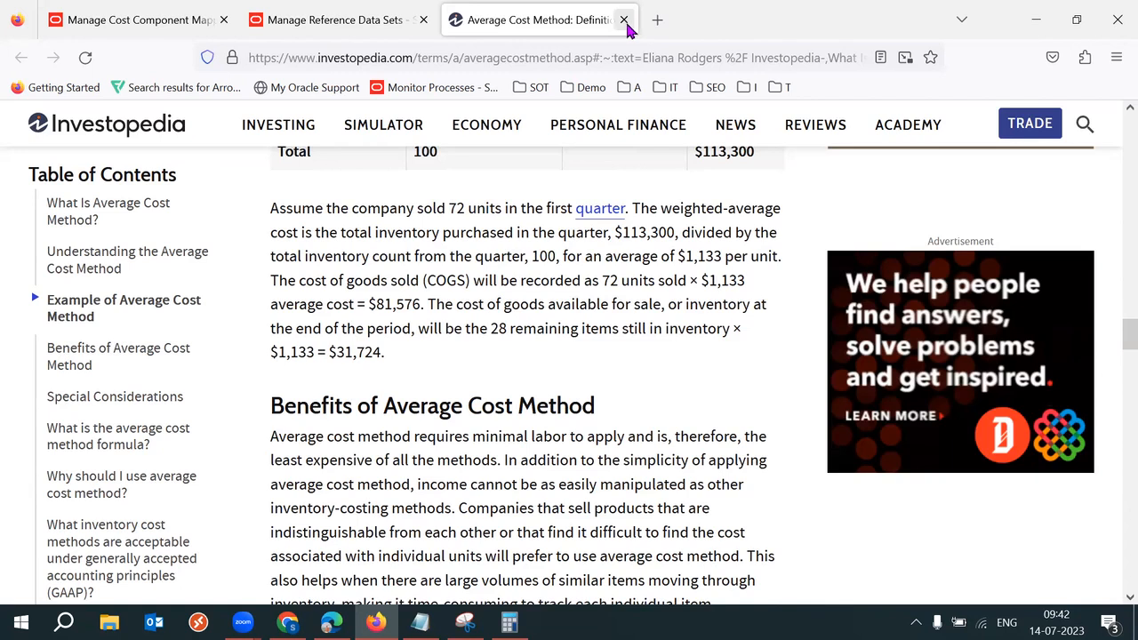
left_click(624, 19)
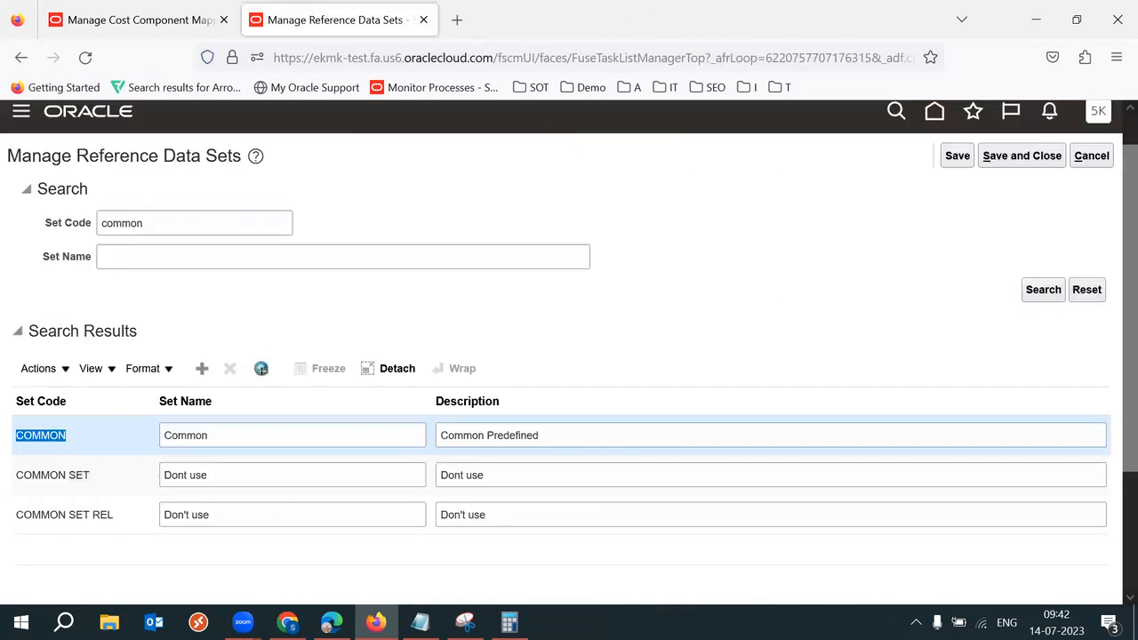
key("alt+Tab")
left_click_drag(389, 165, 20, 130)
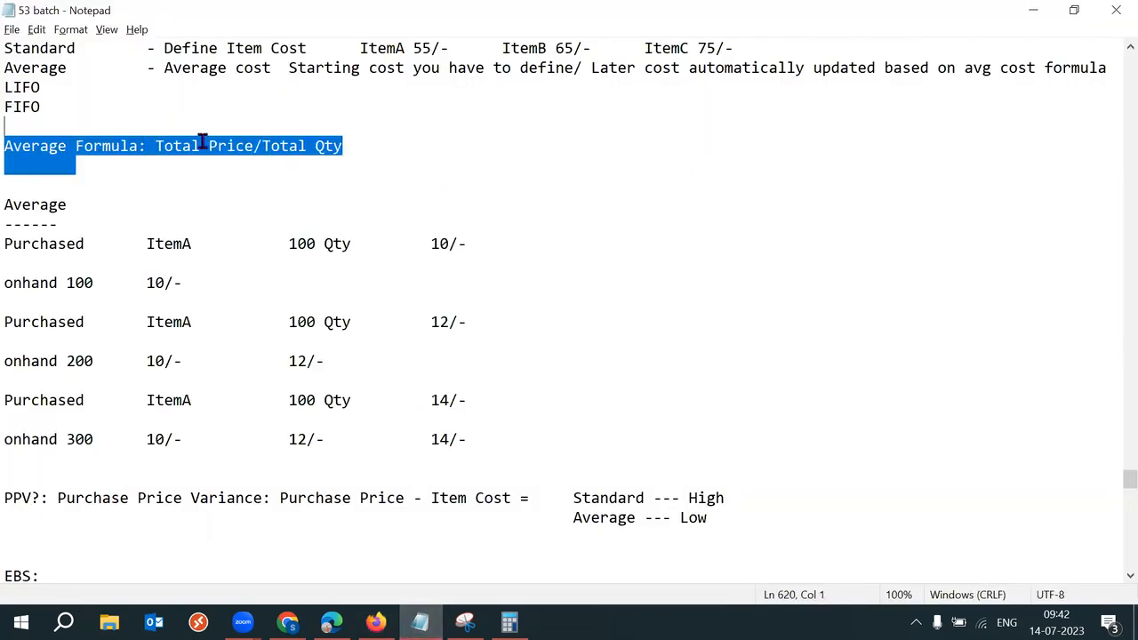
left_click(428, 186)
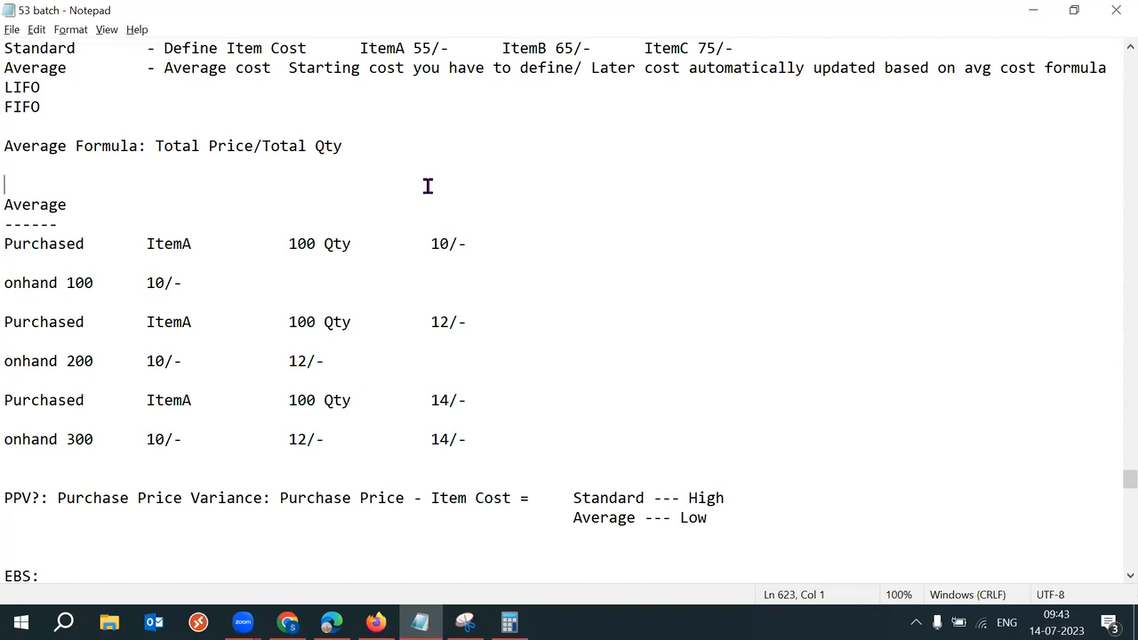
key("alt+Tab")
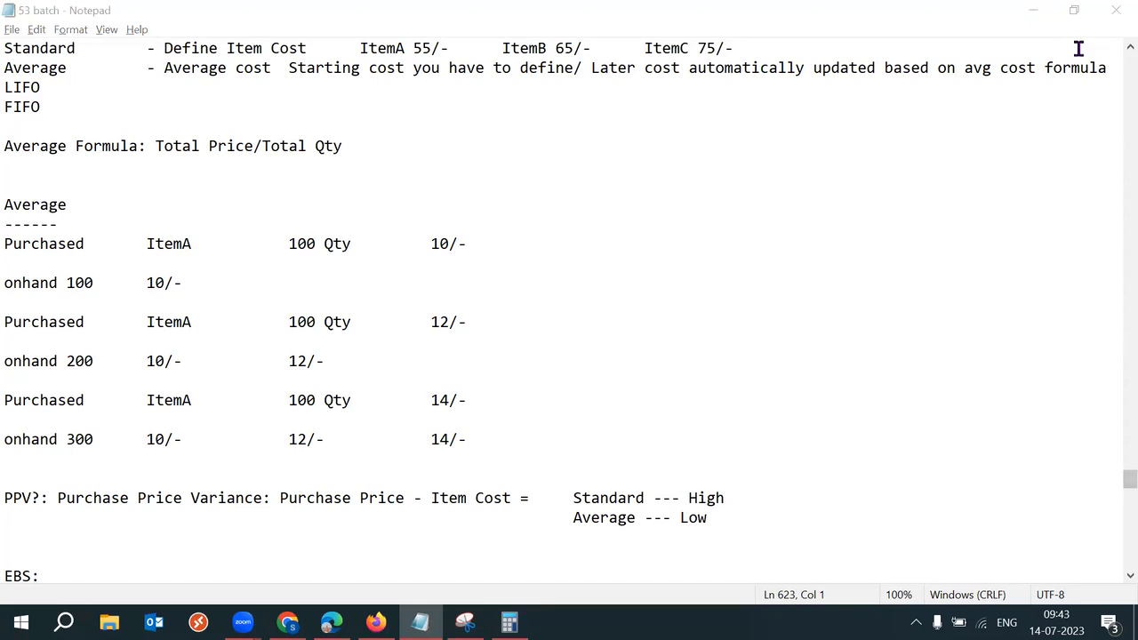